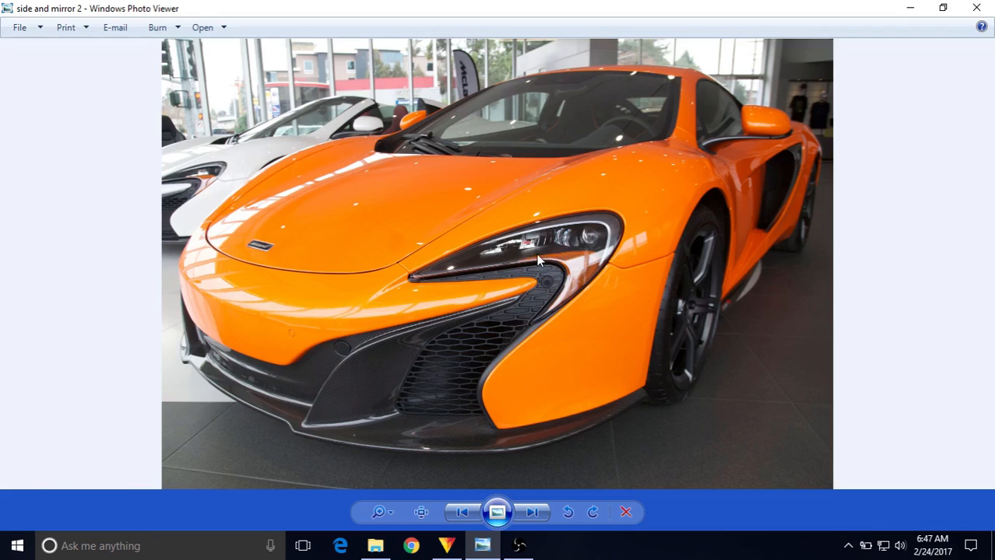
Switch to Blender, put the low-poly car body in Edit Mode and adjust vertices along the hood's front side crease
left_click(518, 547)
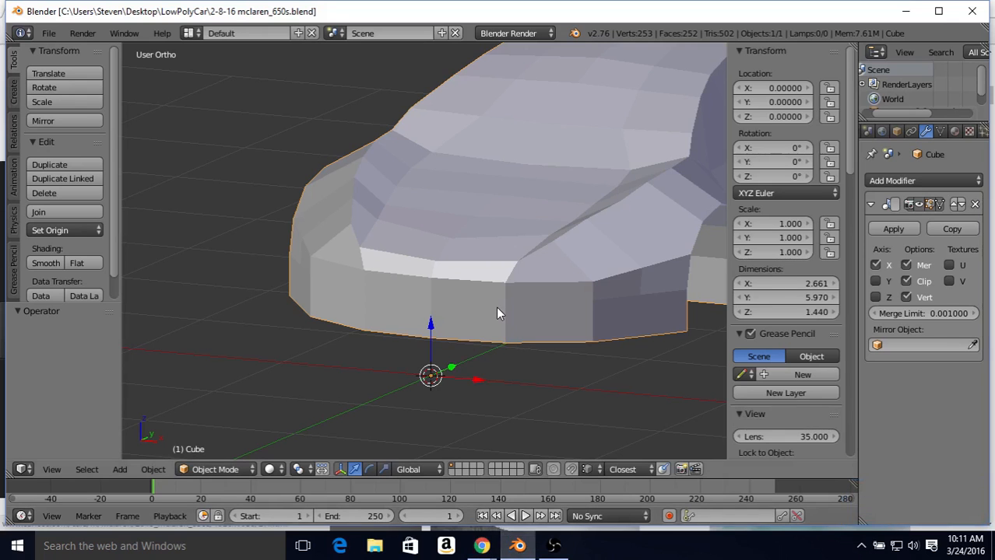
key("Tab")
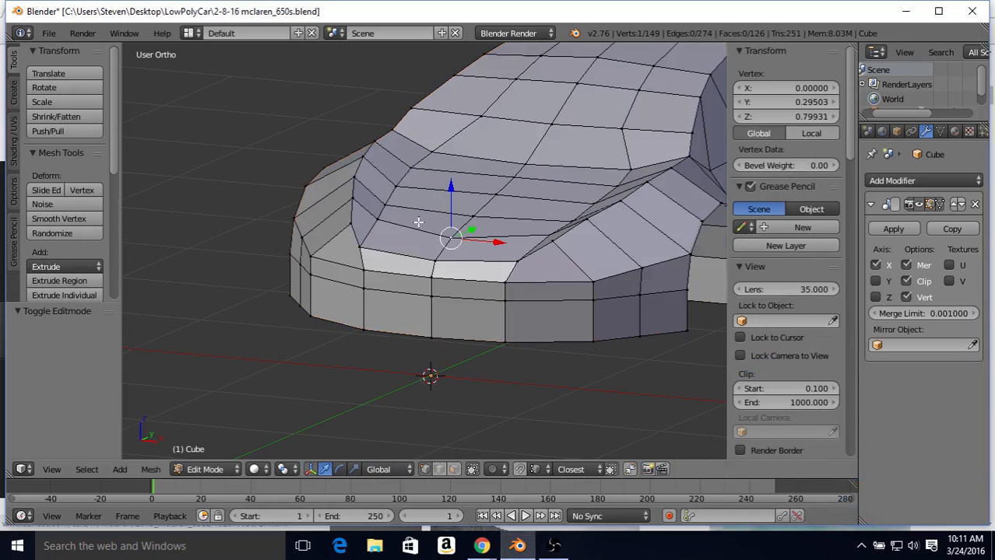
middle_click_drag(427, 203, 387, 185)
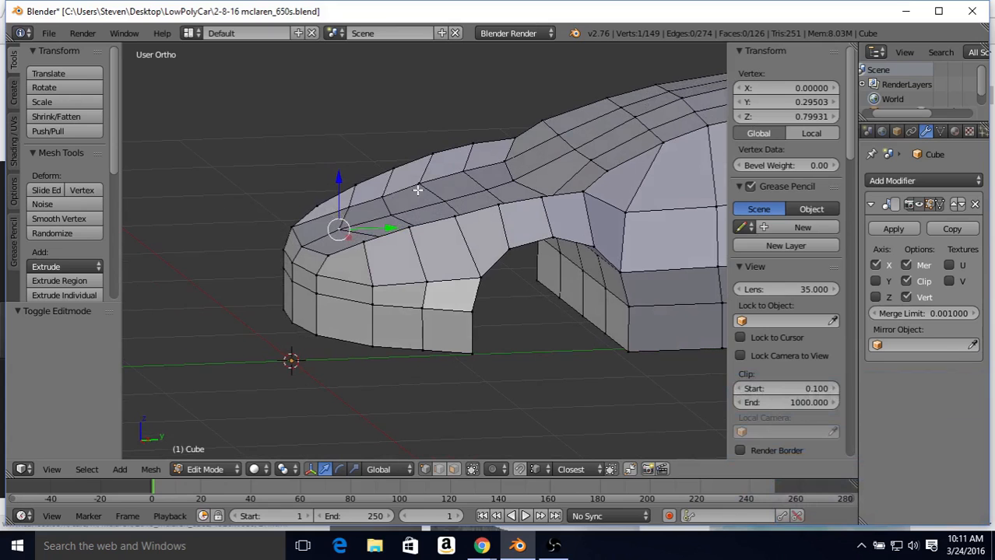
mouse_move(418, 190)
middle_mouse_down()
mouse_move(409, 196)
mouse_move(465, 178)
mouse_move(455, 192)
mouse_move(439, 173)
mouse_move(416, 171)
middle_mouse_up()
right_click(381, 192)
mouse_move(410, 170)
left_mouse_down()
mouse_move(374, 177)
mouse_move(410, 172)
left_mouse_up()
right_click(367, 177)
right_click(394, 186)
middle_click_drag(409, 172, 363, 218)
key("Tab")
key("Tab")
Slide the hood-edge vertex near the front bumper along its edge by a factor of about 0.202
right_click(403, 205)
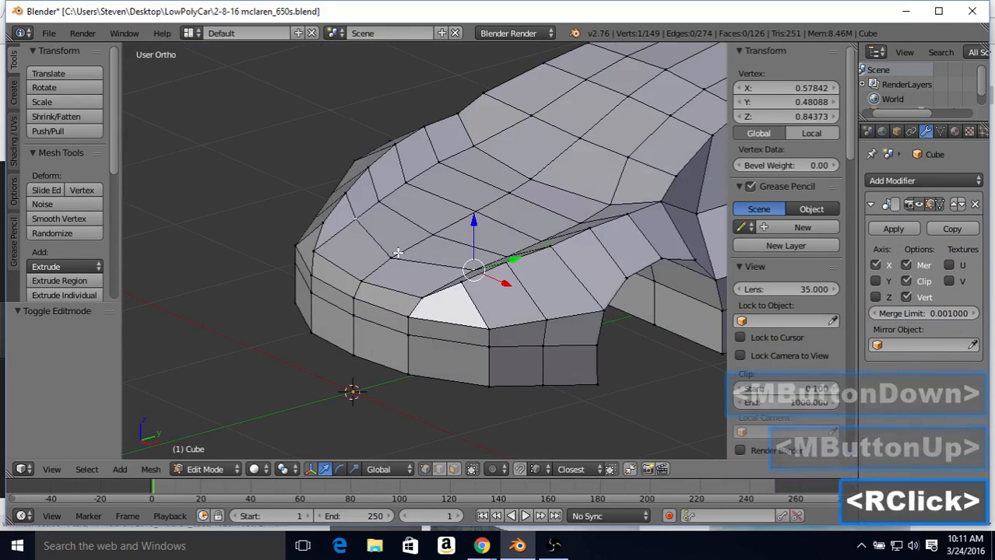
right_click(393, 210)
right_click(389, 212)
key("shift+v")
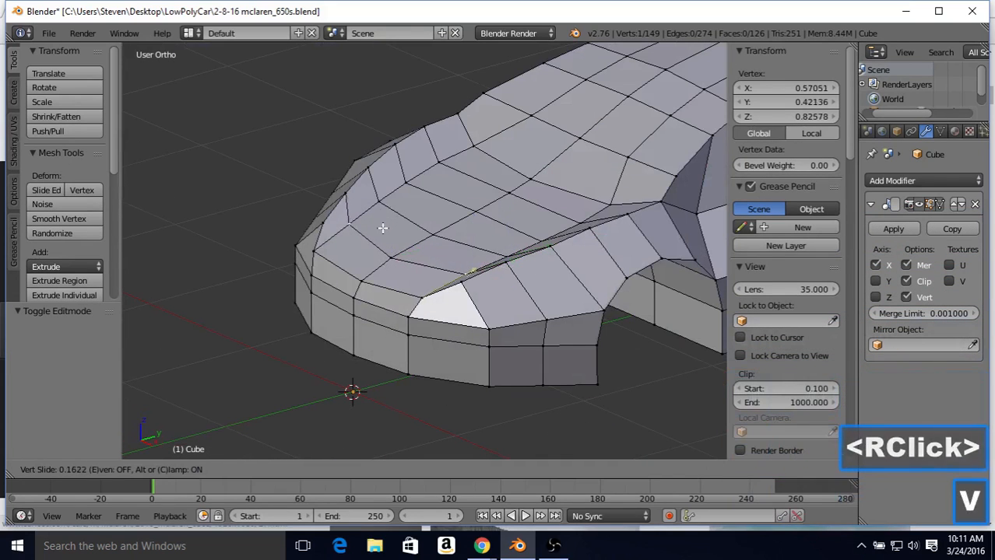
left_click(380, 231)
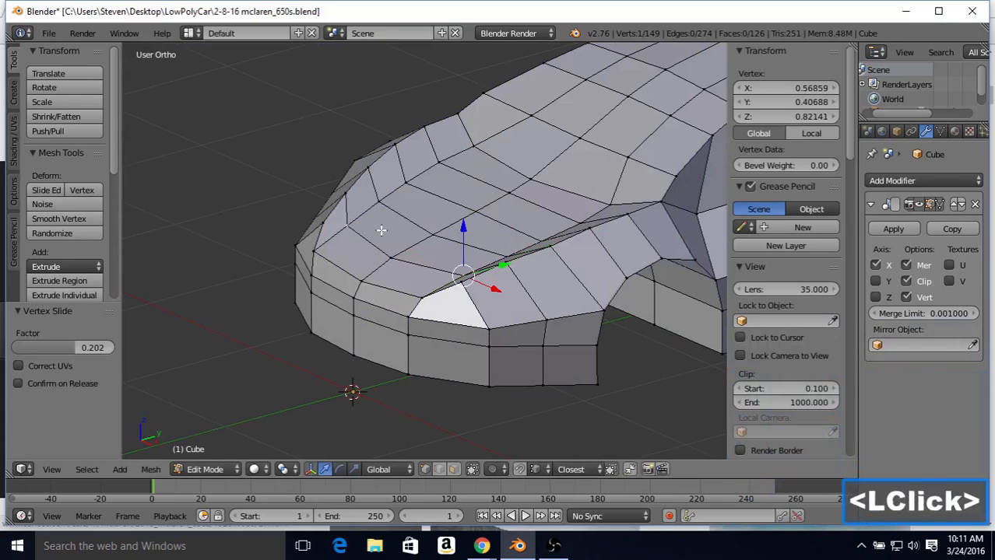
Move the front hood-edge vertex about 0.018 outward along X
middle_click_drag(378, 224, 459, 218)
key("Tab")
key("Tab")
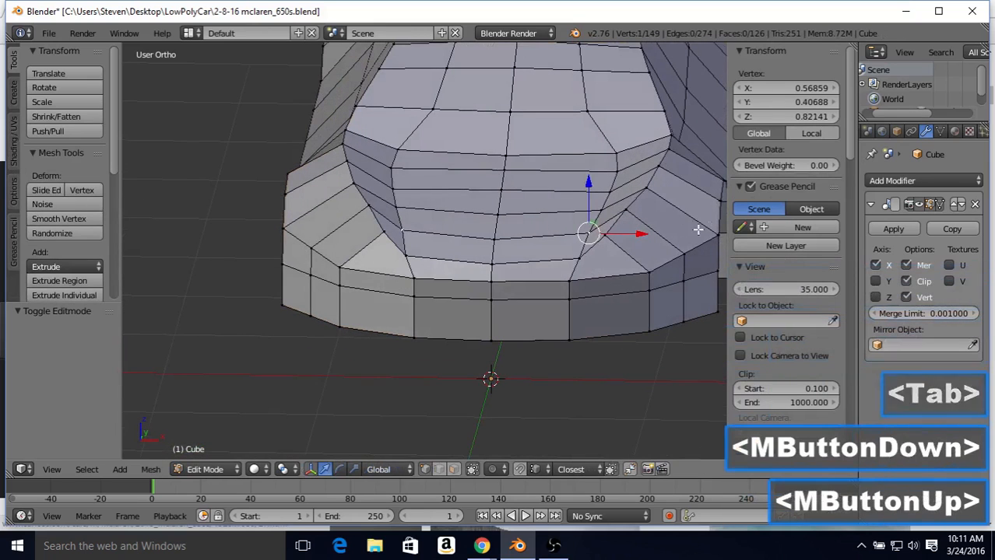
left_click_drag(636, 234, 640, 235)
middle_click_drag(573, 227, 572, 250)
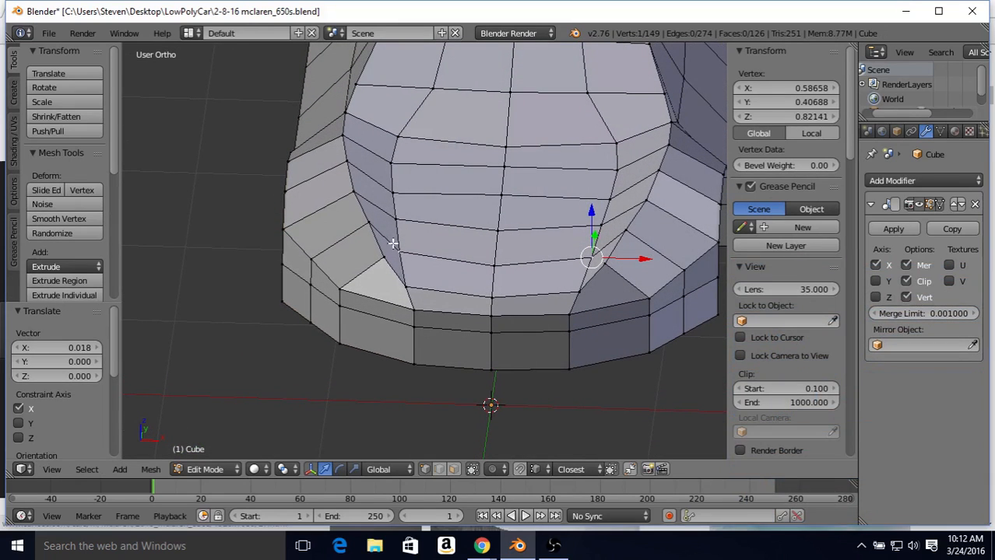
Adjust the next vertices up the hood's side crease and check the smoothness of the shaded body
right_click(475, 220)
left_click_drag(646, 228, 613, 205)
right_click(619, 201)
key("Tab")
middle_click_drag(524, 225, 510, 206)
key("Tab")
Move the second vertex from the top of the hood's side crease inward along X to about 0.687
right_click(613, 178)
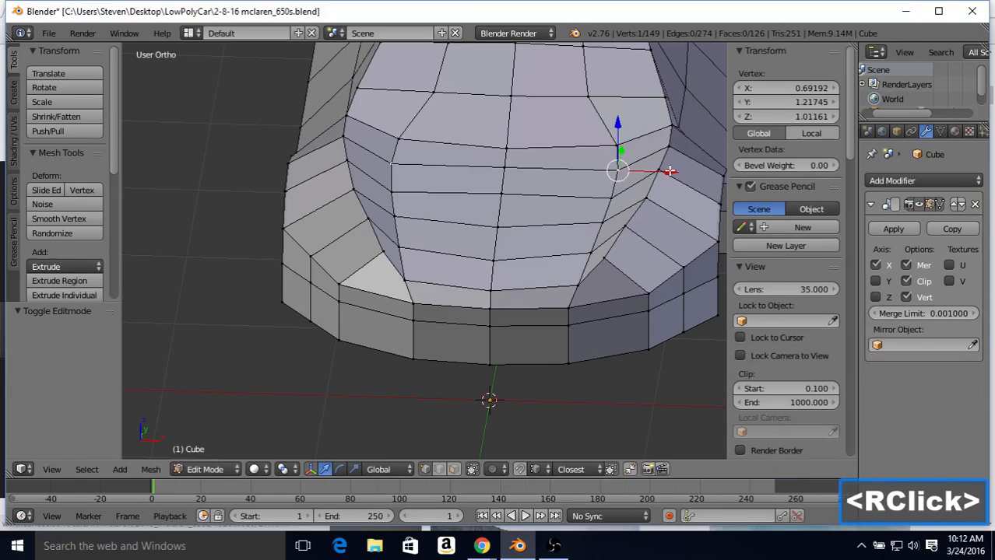
left_click_drag(669, 170, 668, 171)
key("Tab")
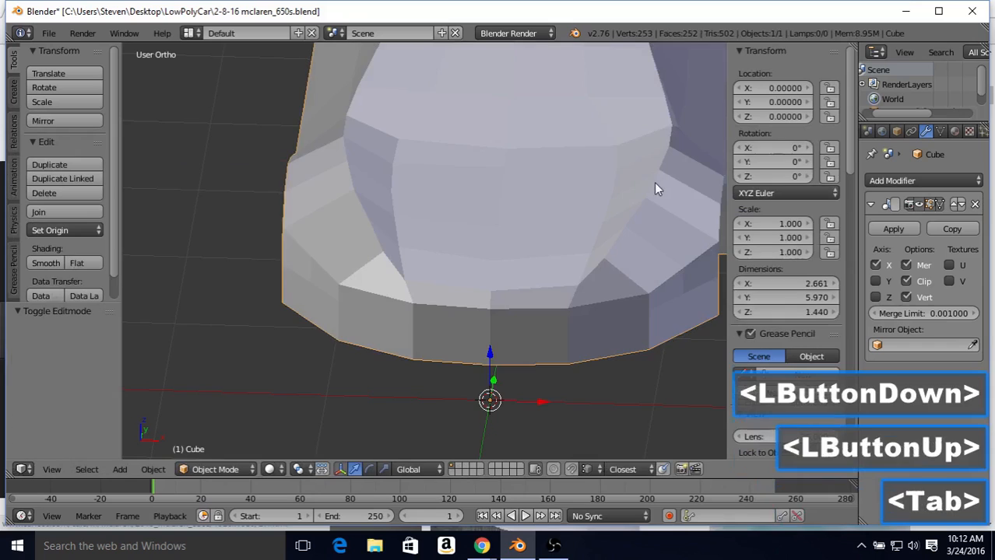
key("Tab")
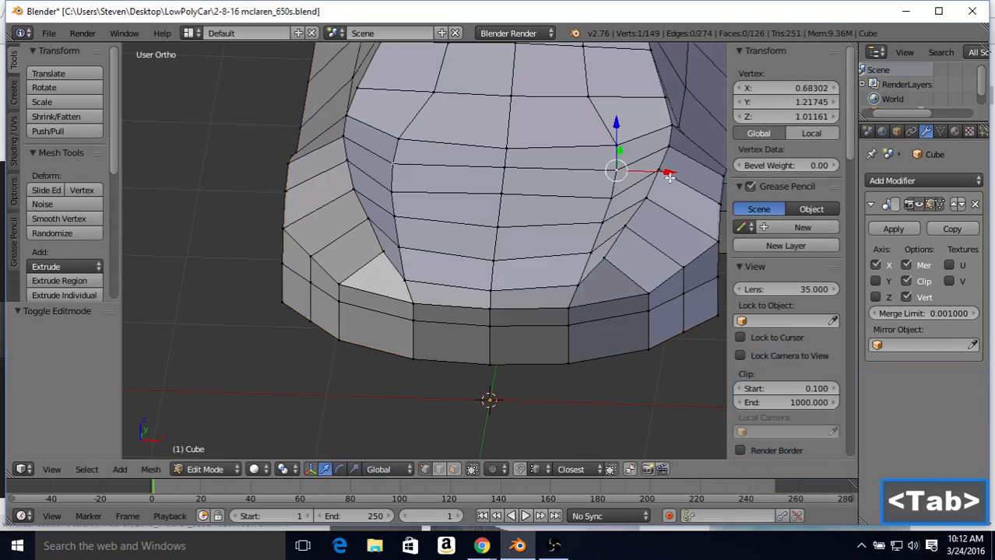
left_click_drag(668, 172, 668, 172)
key("Tab")
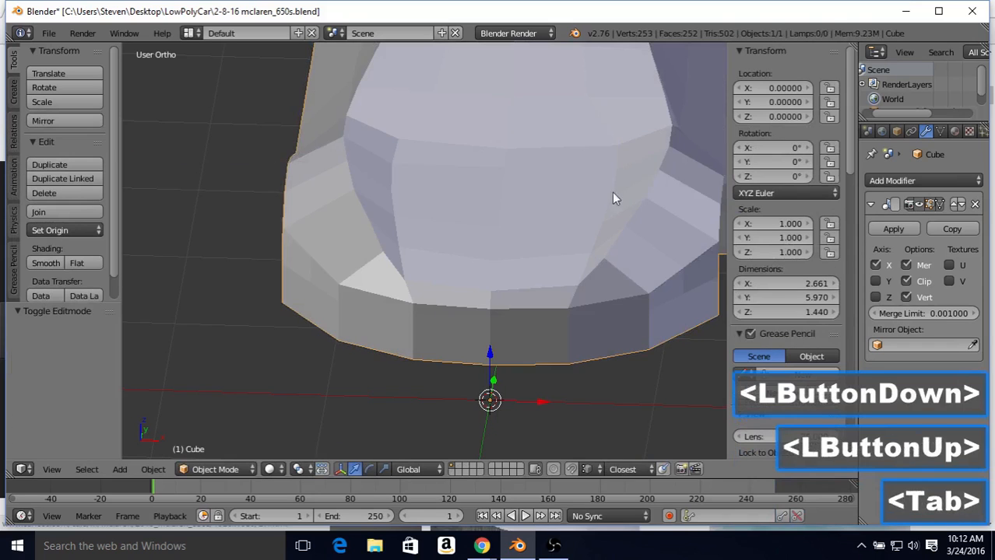
middle_click_drag(611, 192, 574, 183)
Try moving the next lower hood-crease vertex about 0.009 inward along X
key("Tab")
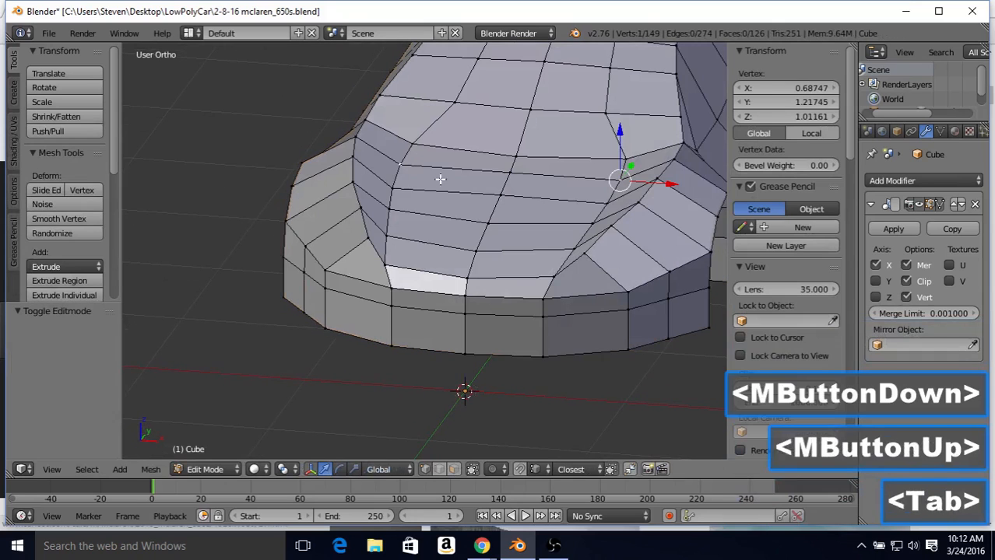
right_click(589, 193)
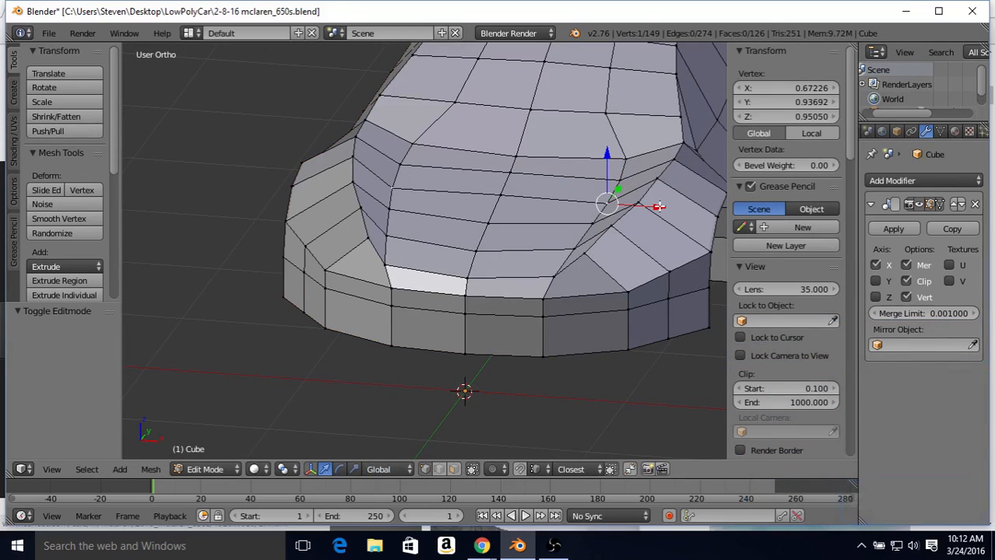
left_click_drag(660, 206, 658, 206)
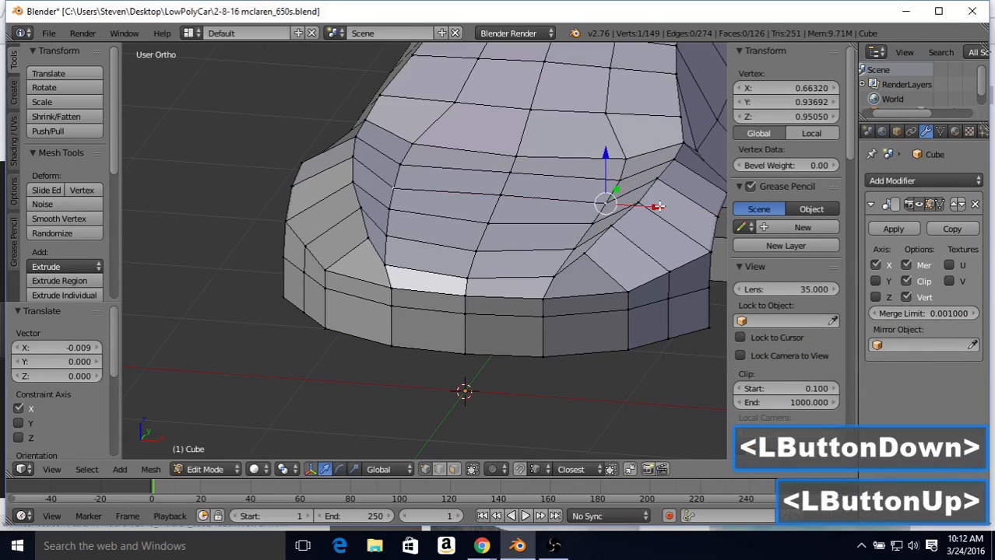
key("Tab")
key("Tab")
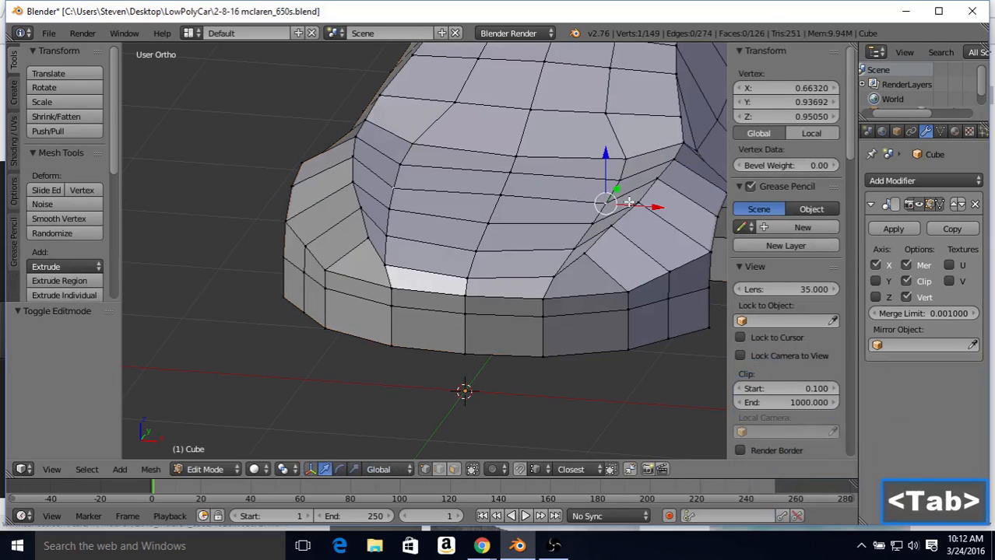
key("ctrl+z")
key("Tab")
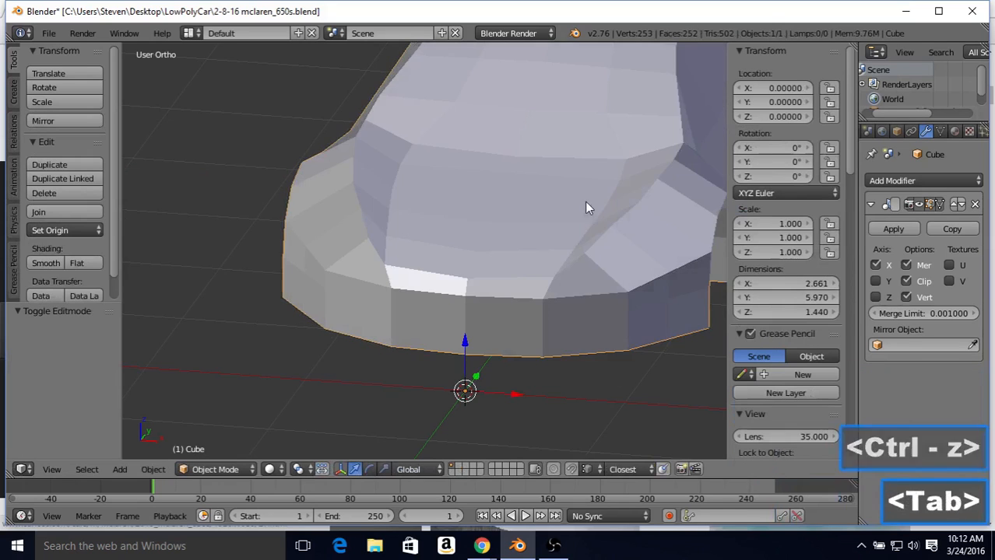
Compare the car mesh in wireframe with the front-view reference image around the headlight
middle_click_drag(585, 202, 628, 264)
middle_click_drag(619, 224, 663, 223)
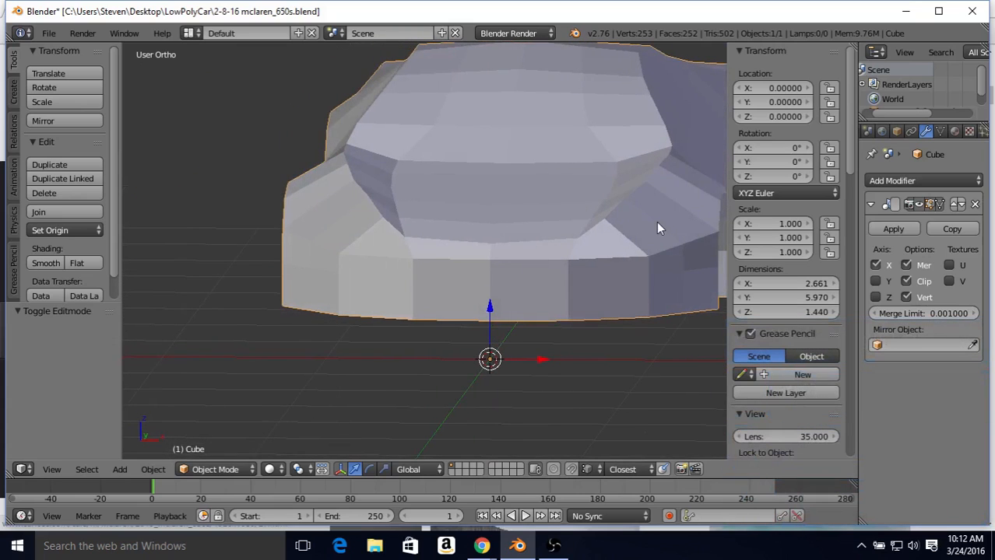
key("KP_1")
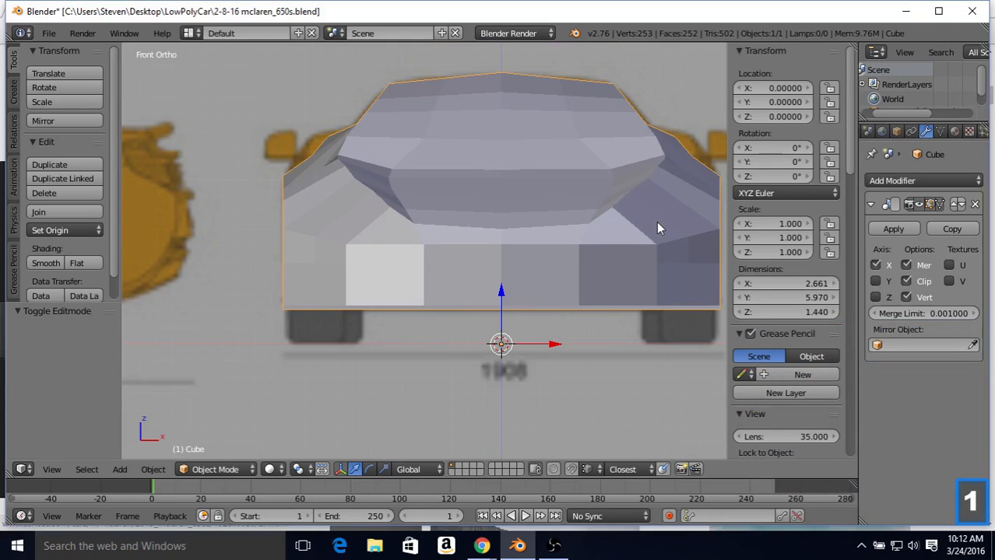
key("Tab")
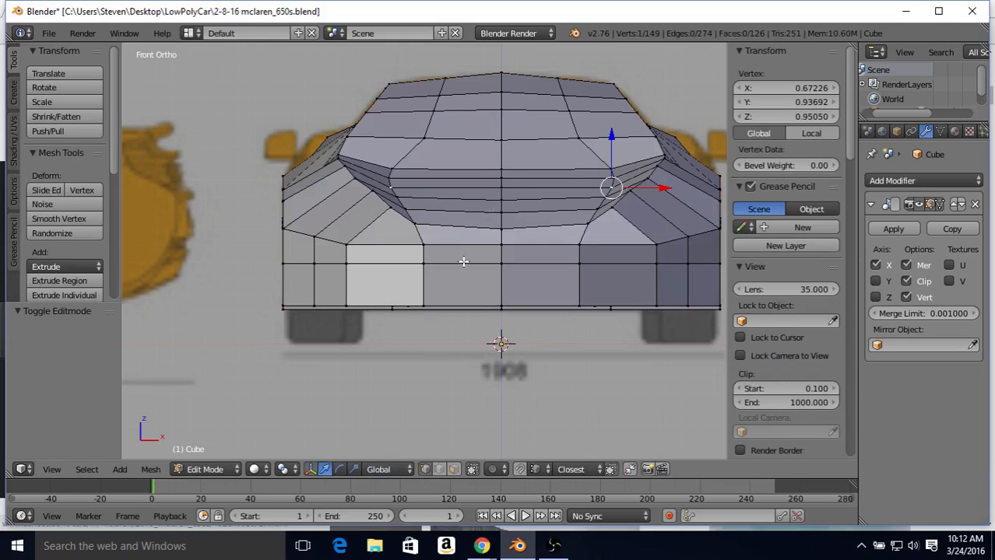
key("z")
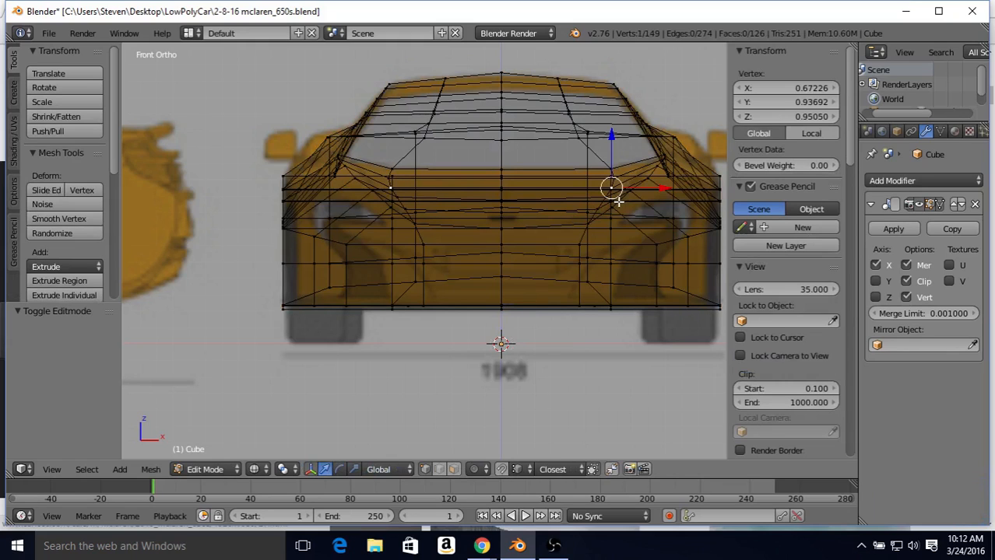
middle_click_drag(628, 203, 531, 209, "shift")
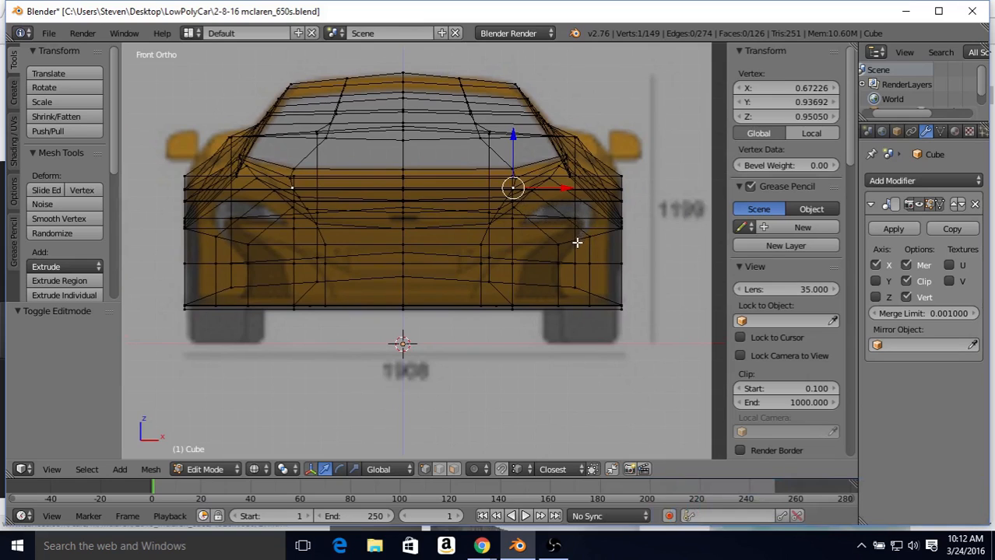
scroll(514, 191, "up", 3)
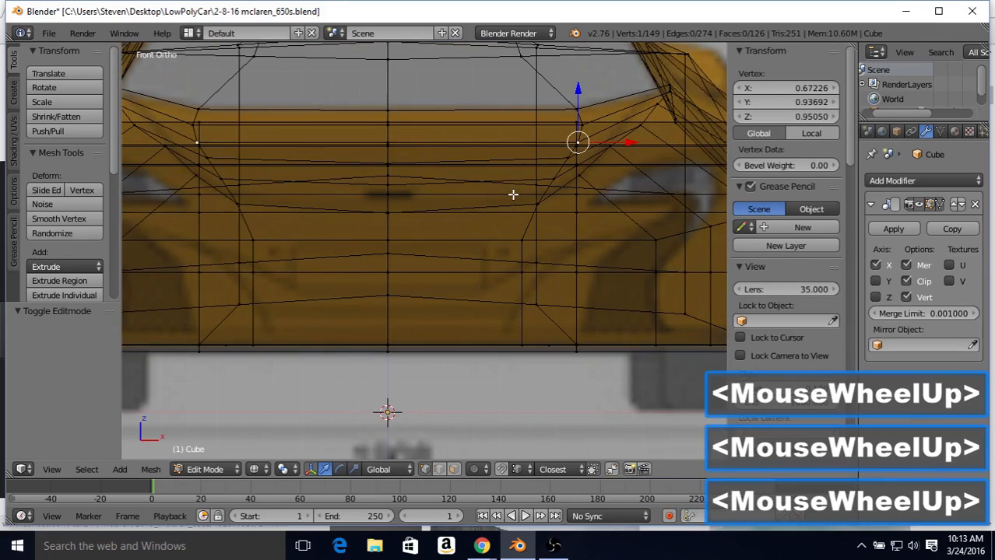
scroll(513, 193, "down", 1)
middle_click_drag(569, 174, 484, 217, "shift")
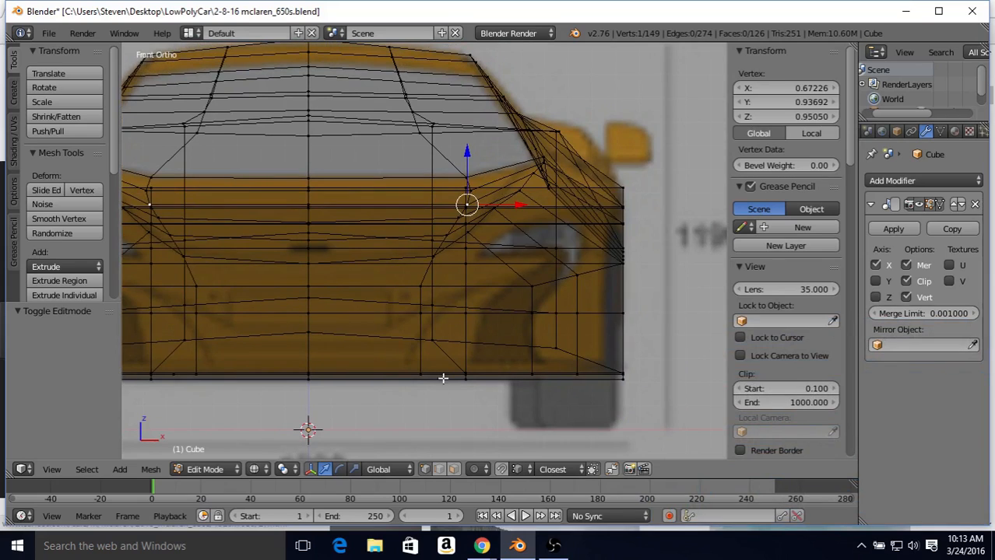
Select the three neighbouring fender edges crossing the headlight area in edge select mode and subdivide them with one cut
left_click(440, 470)
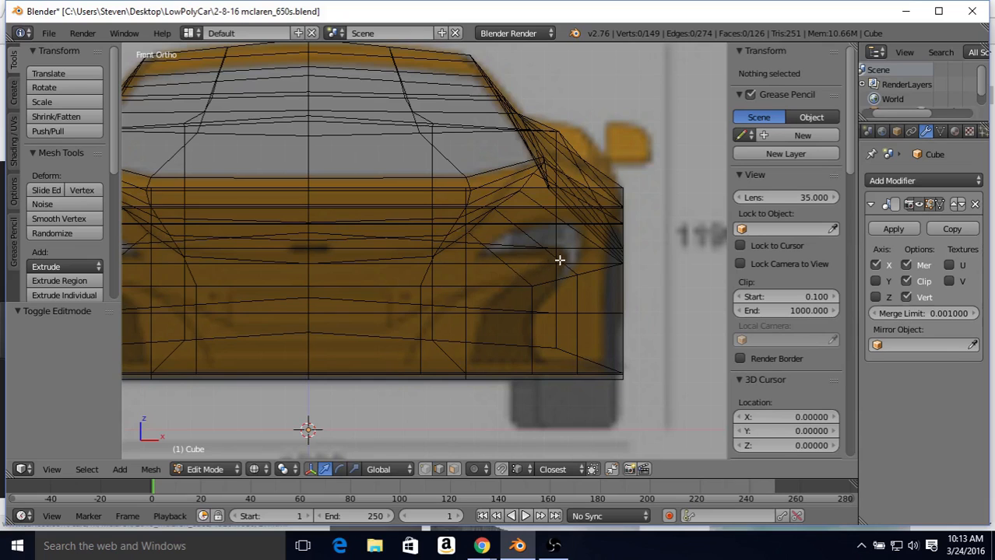
key("z")
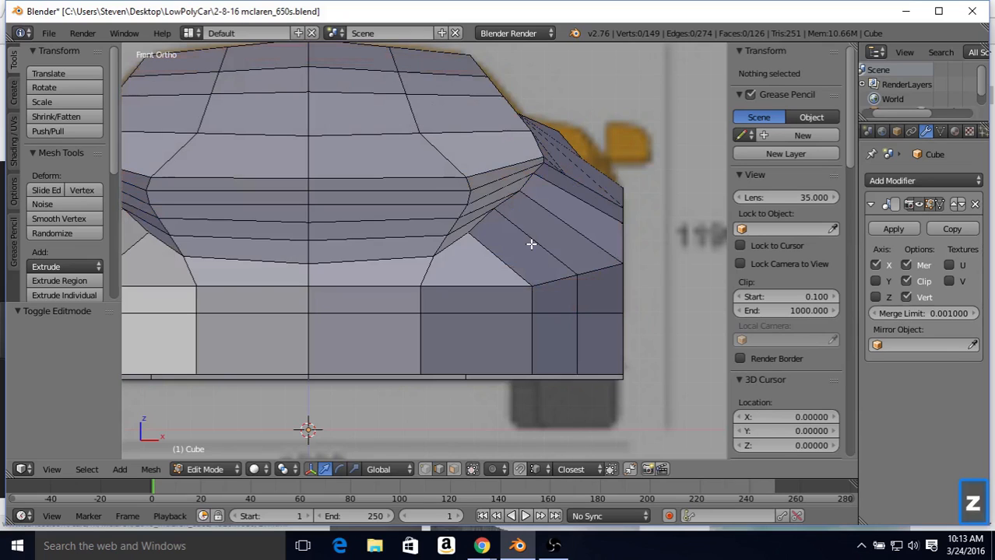
right_click(500, 254)
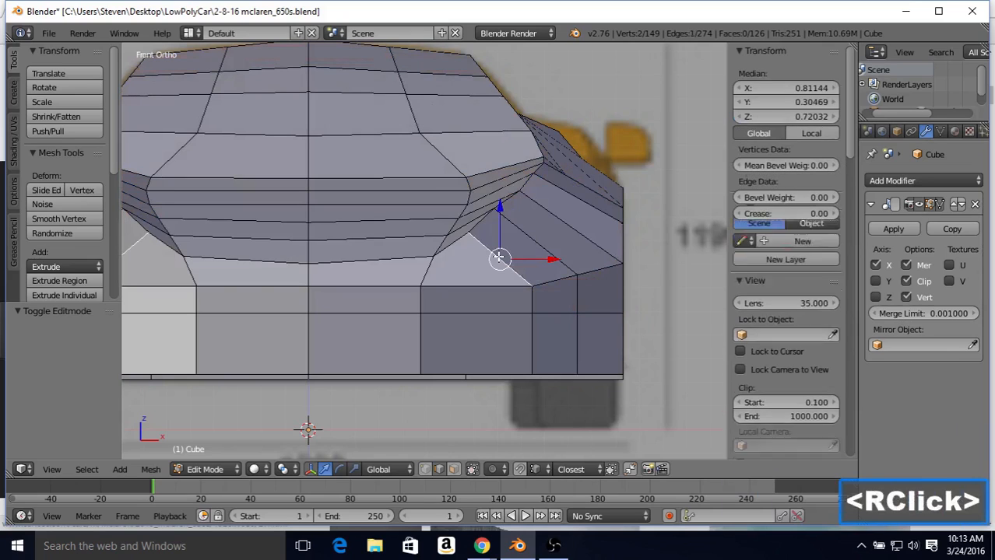
right_click(534, 241, "shift")
right_click(567, 227, "shift")
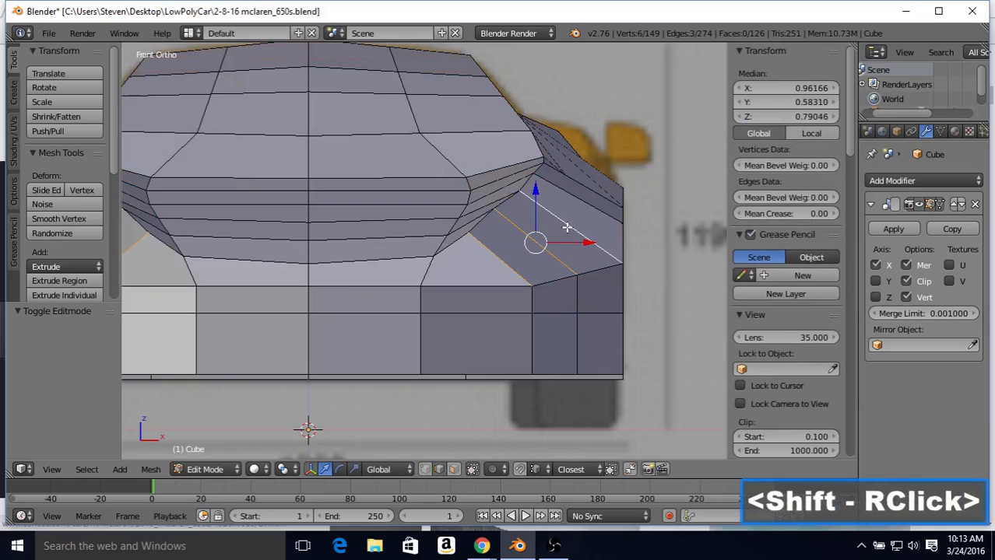
left_click_drag(114, 141, 92, 213)
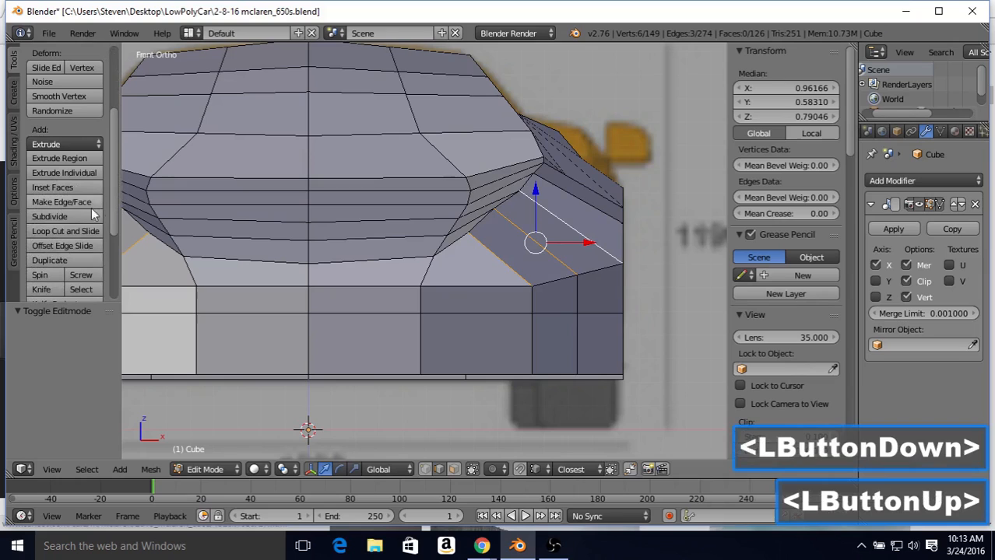
left_click(50, 216)
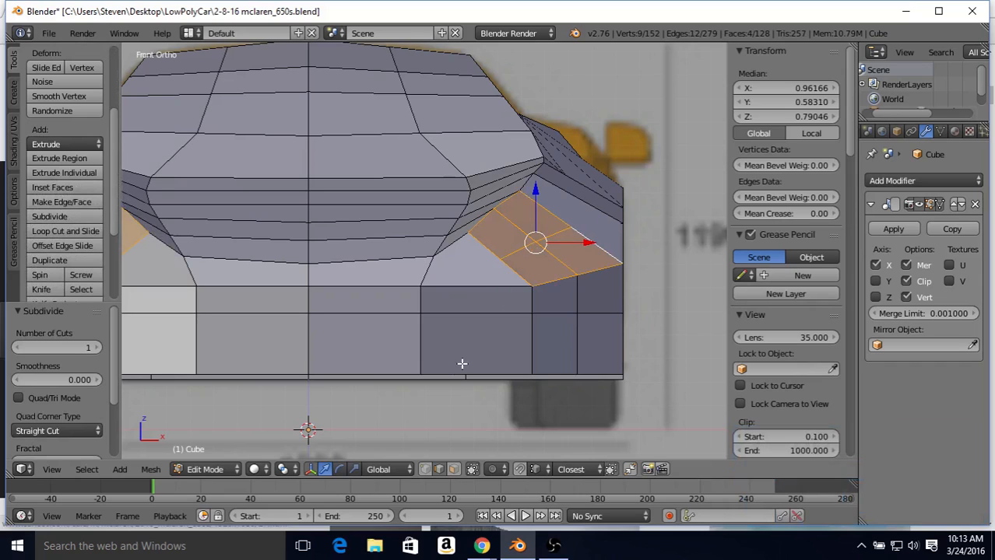
Slide the new frontmost fender vertex by a factor of about 0.419 to the headlight's inner corner in the reference
left_click(424, 469)
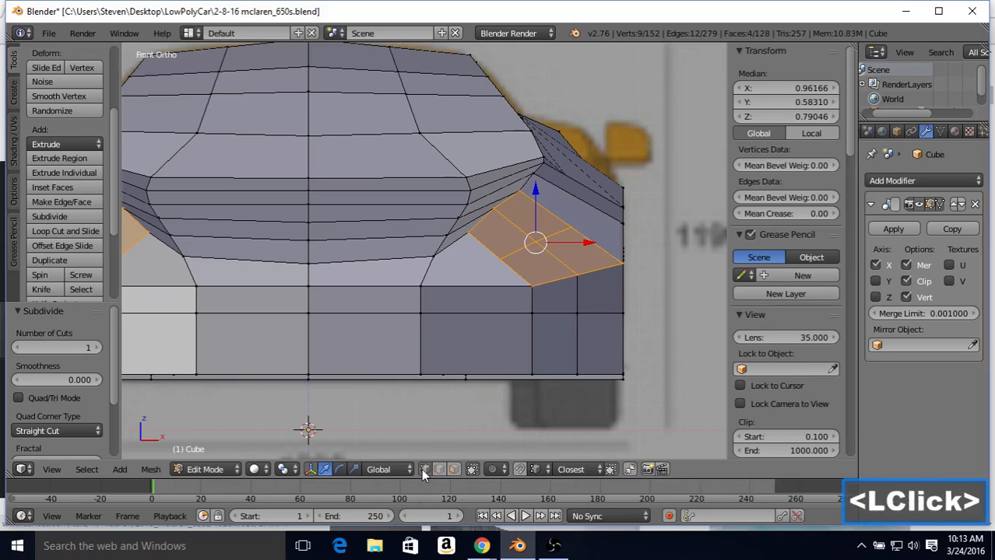
key("z")
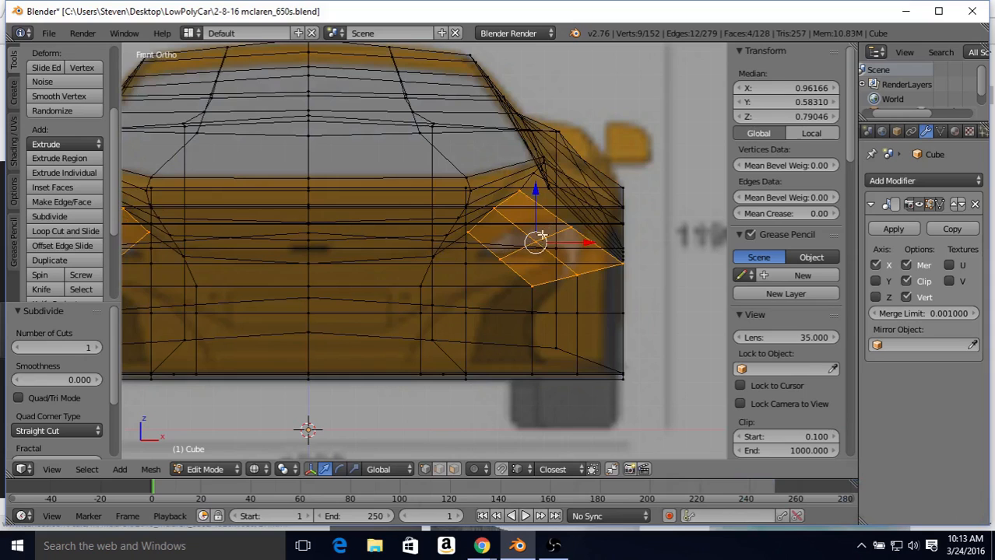
right_click(500, 259)
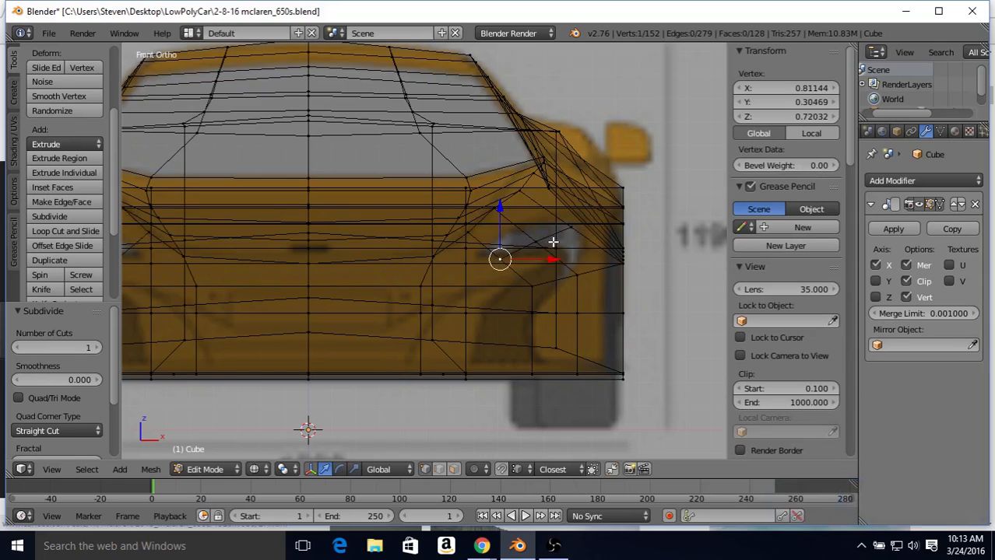
key("shift+v")
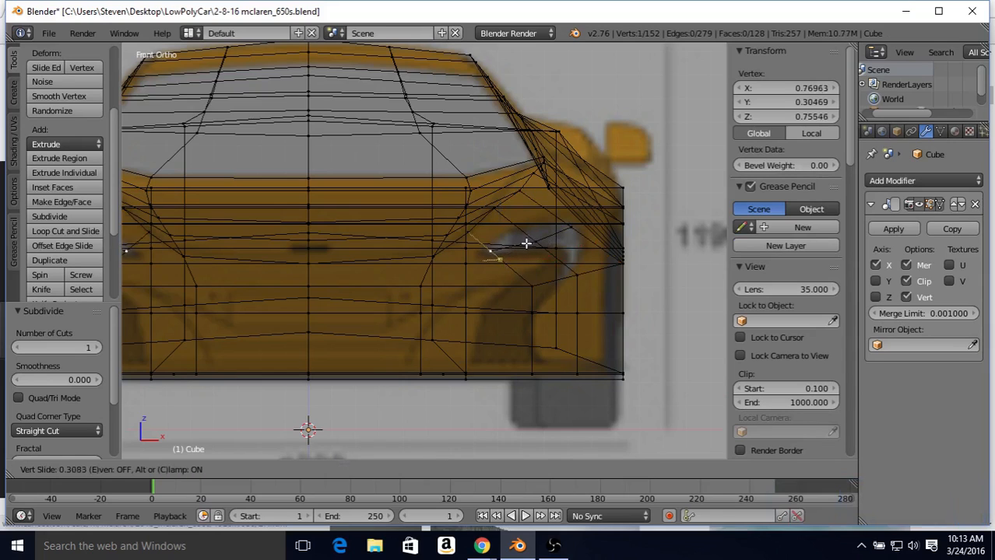
left_click(489, 248)
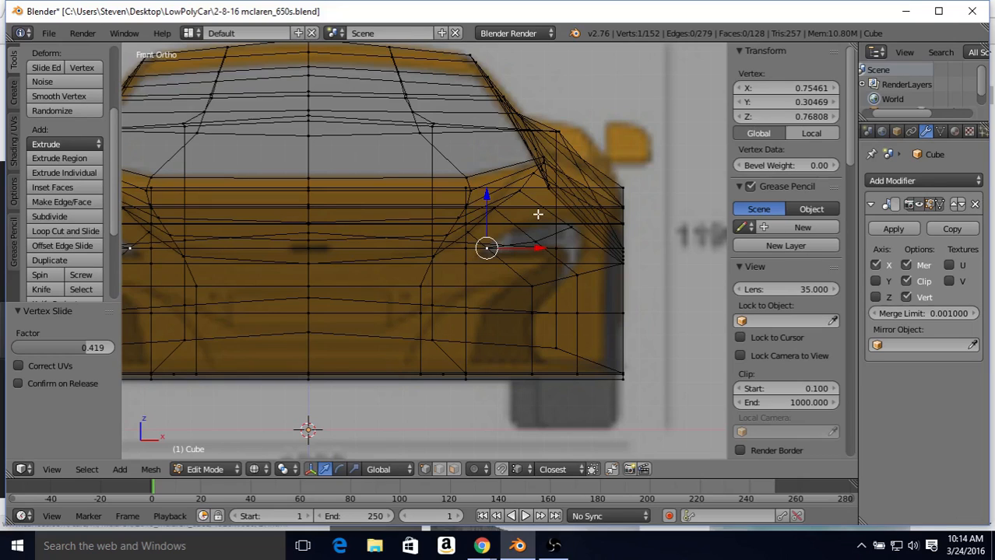
Connect the headlight's inner-corner vertex to the front hood corner vertex with a new edge across the face
key("z")
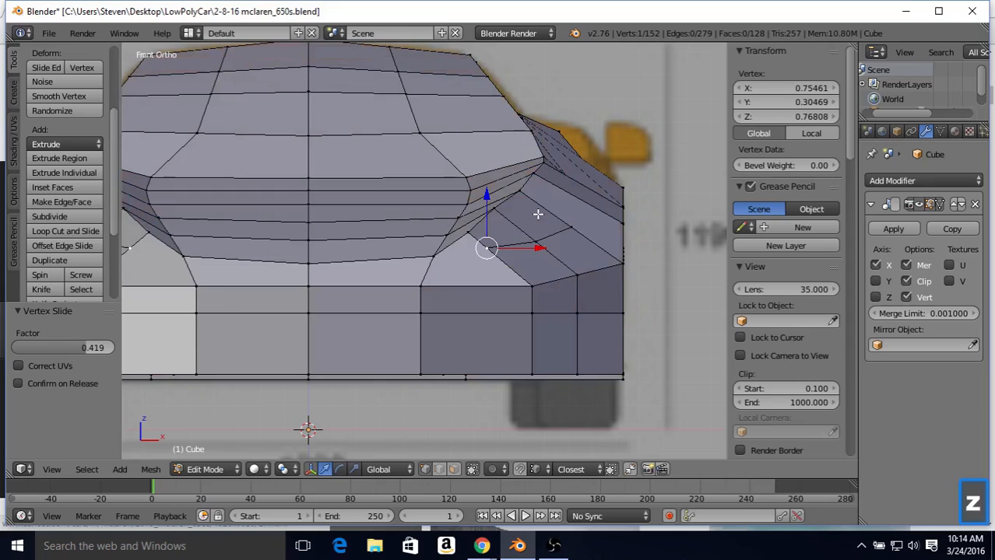
right_click(420, 285, "shift")
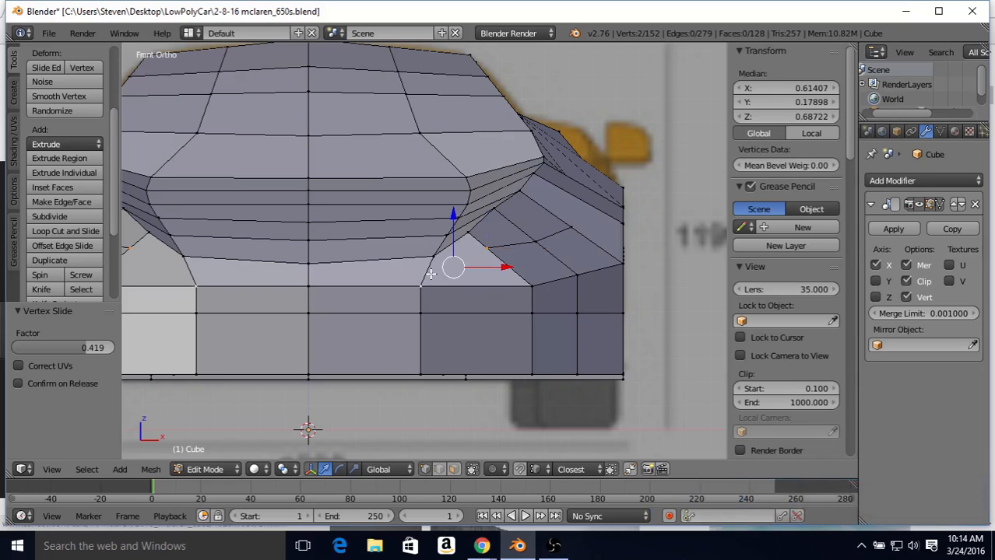
key("j")
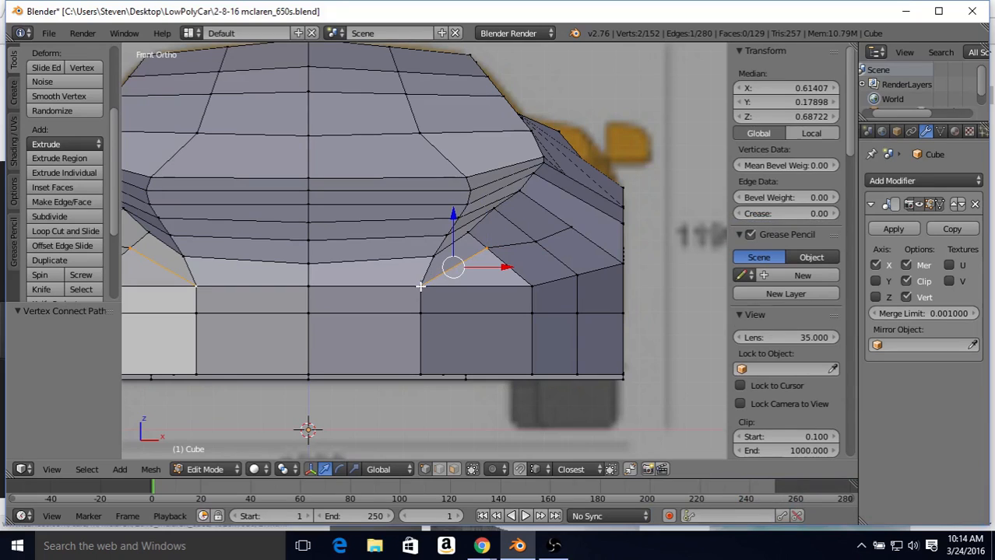
Slide the headlight's inner-corner vertex along the new edge toward the hood corner by a factor of about 0.137
right_click(486, 249)
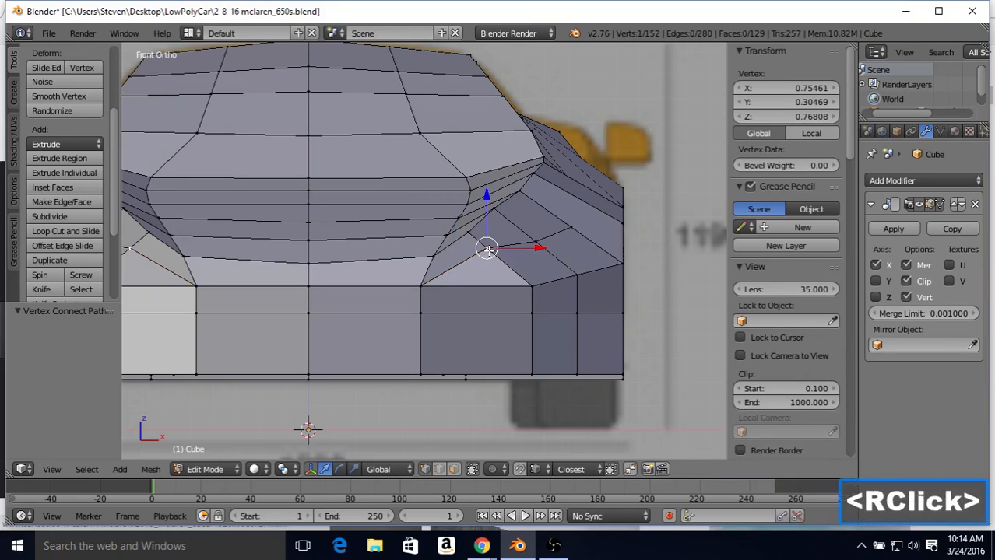
key("z")
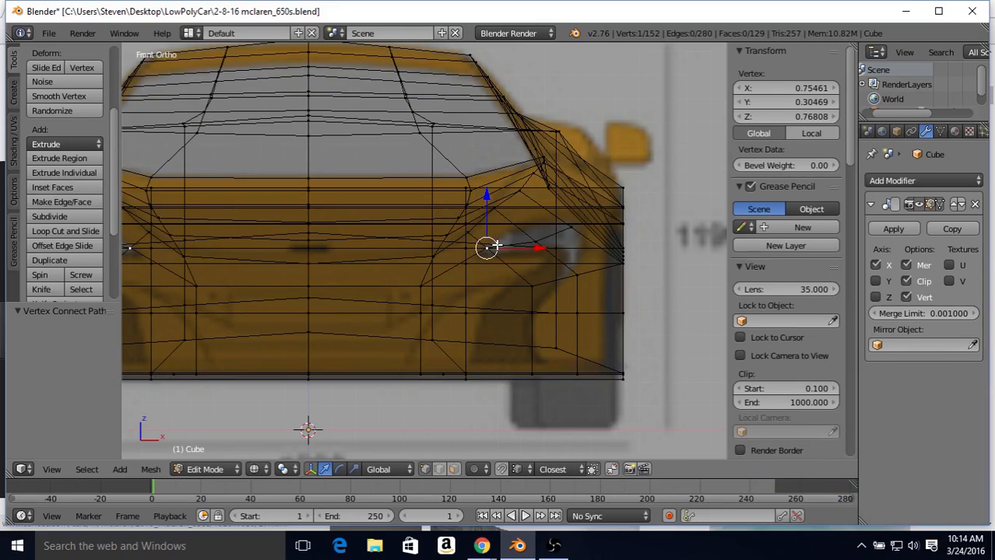
key("shift+v")
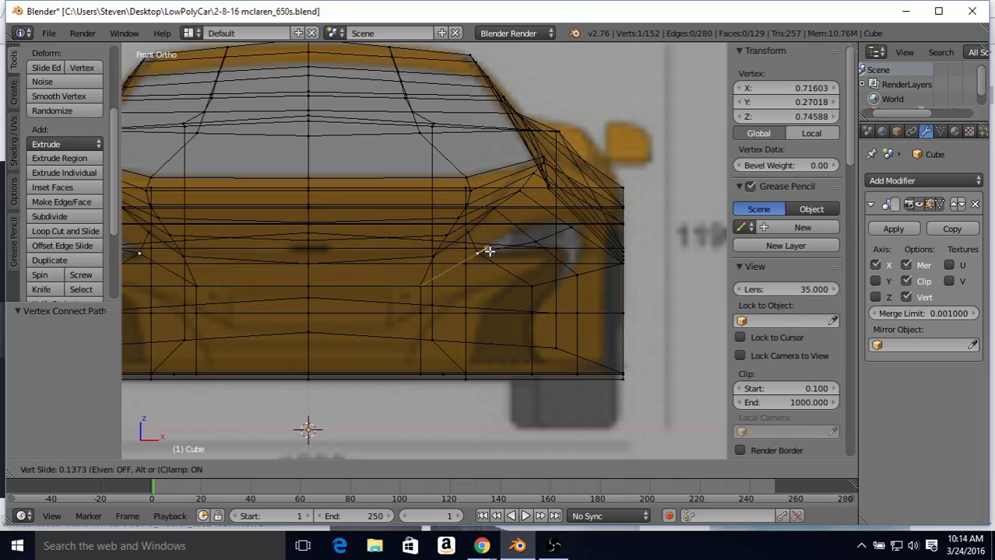
left_click(486, 250)
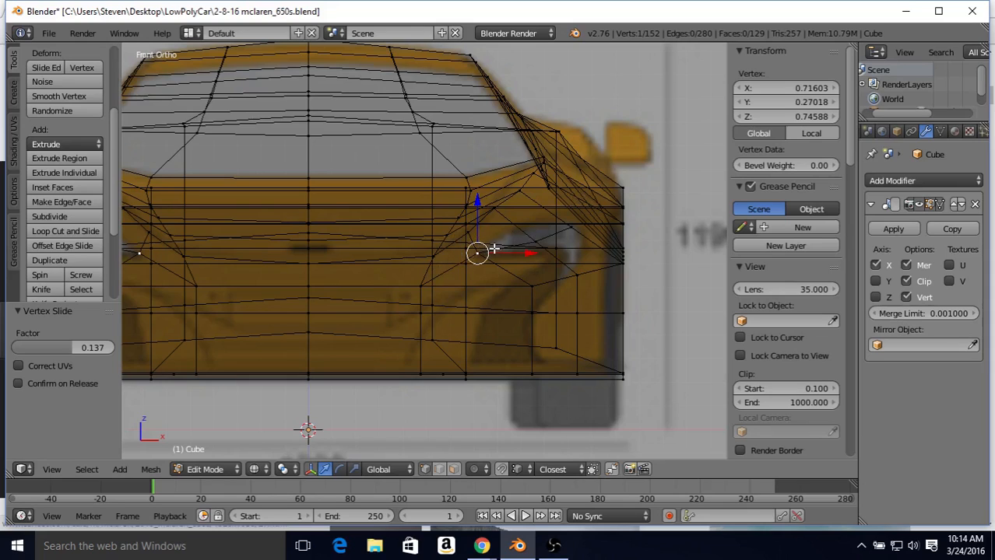
Check the front's shape in Object Mode, and slide the middle headlight vertex upward by about 0.448 to the headlight's upper outline in the reference
key("Tab")
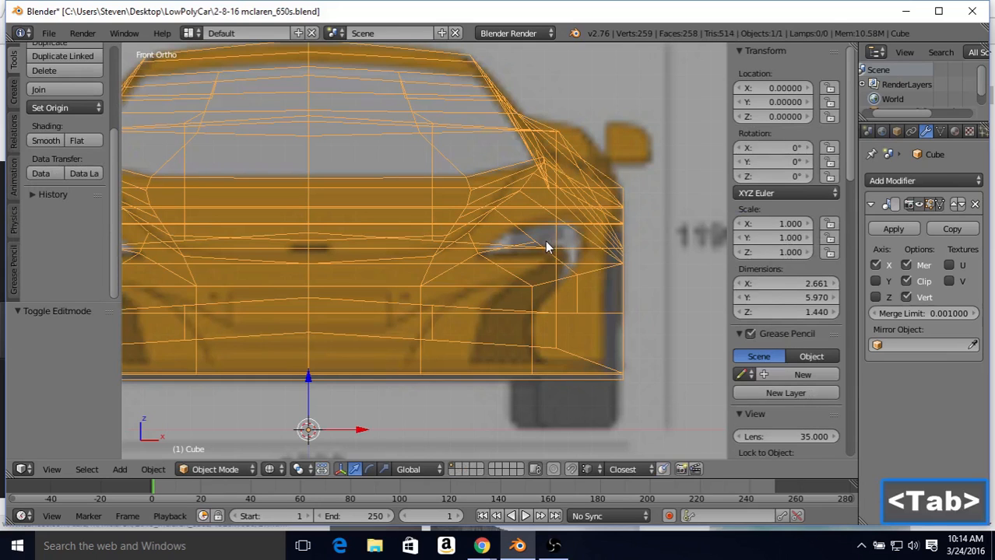
key("z")
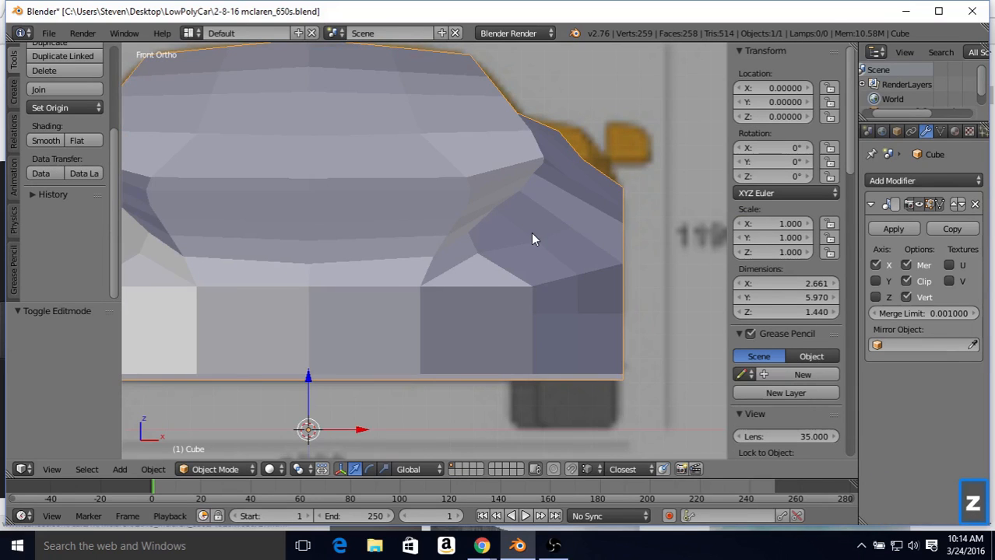
scroll(531, 233, "down", 1)
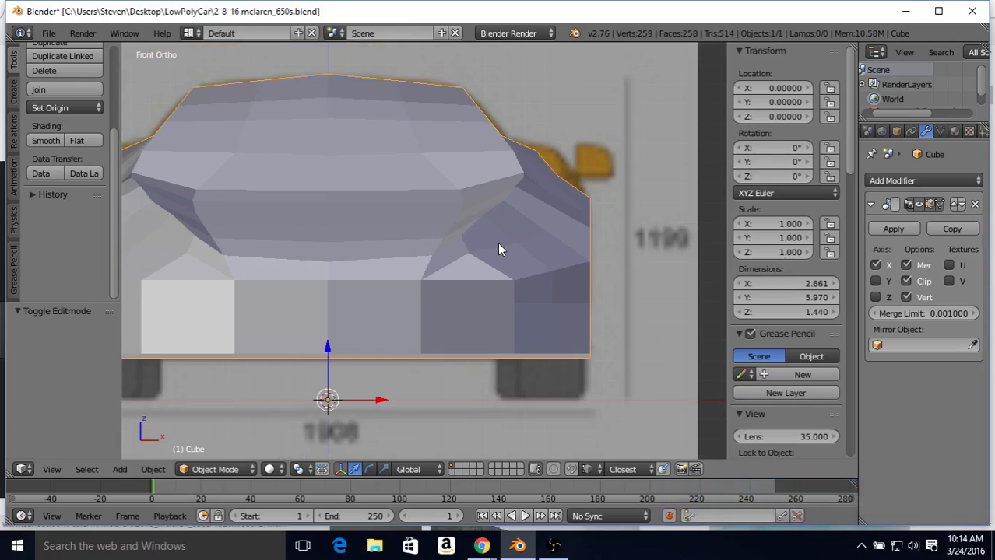
scroll(499, 249, "up", 1)
key("Tab")
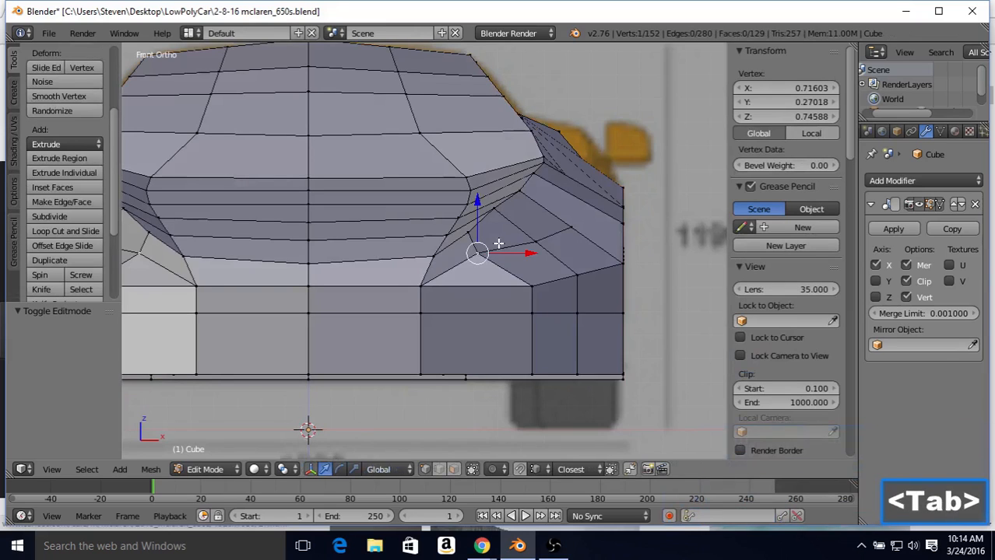
scroll(498, 243, "up", 1)
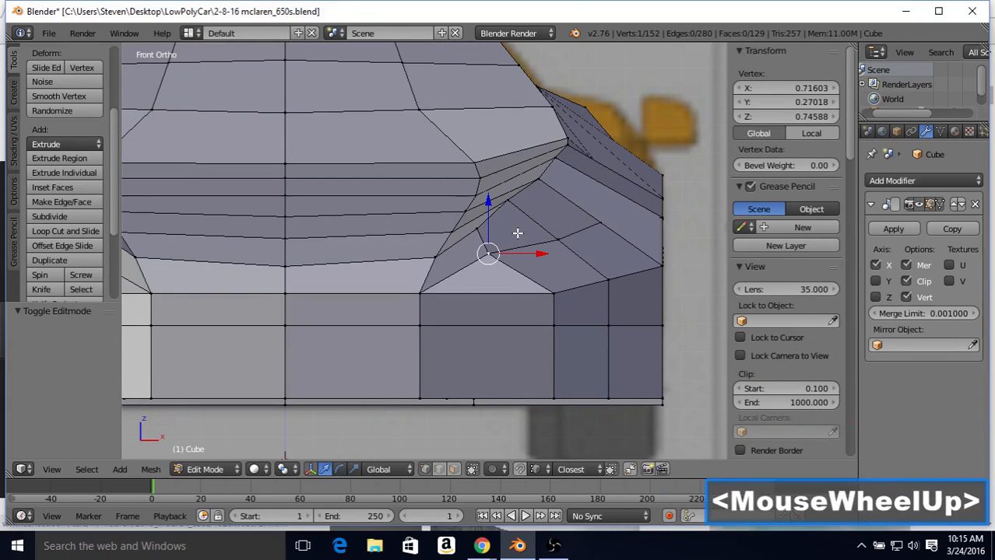
right_click(558, 239)
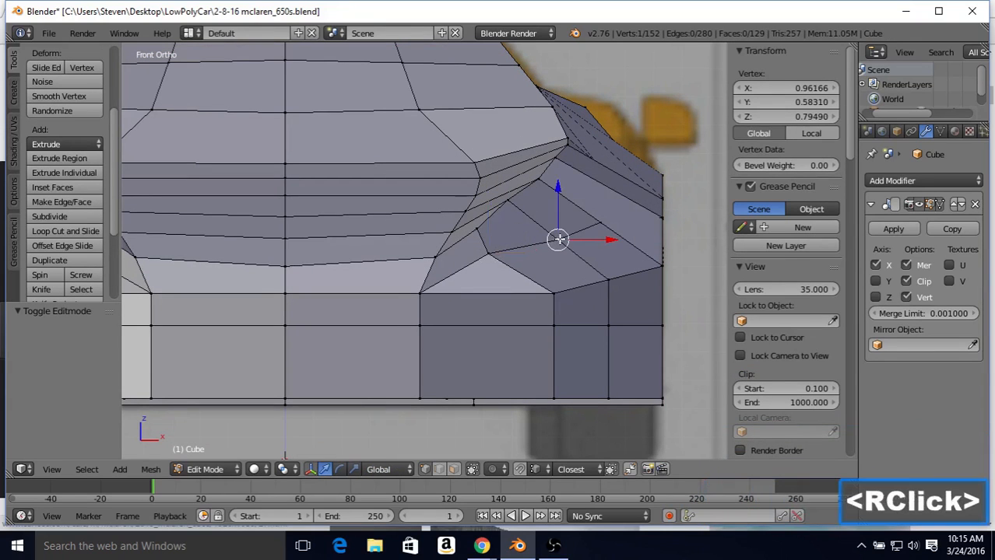
key("z")
key("shift+v")
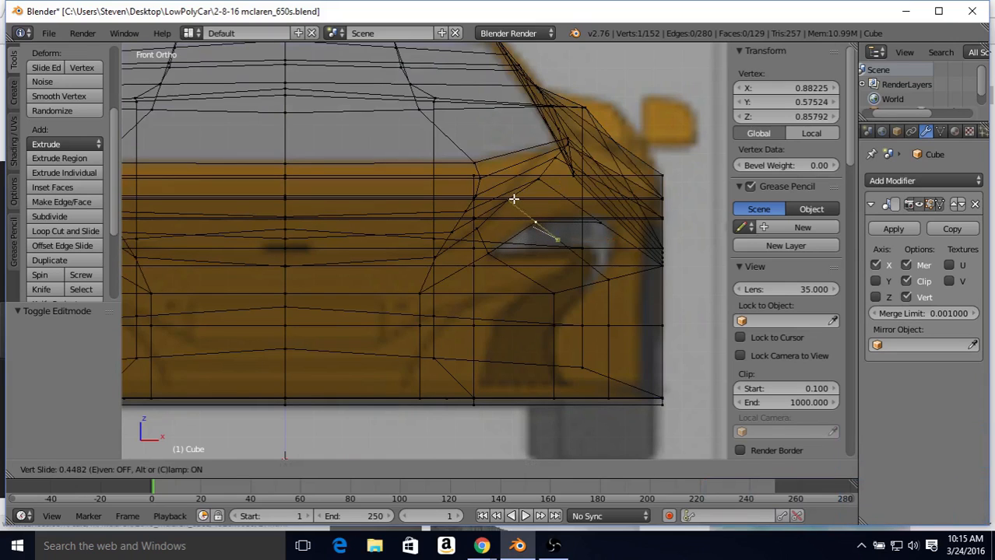
left_click(513, 200)
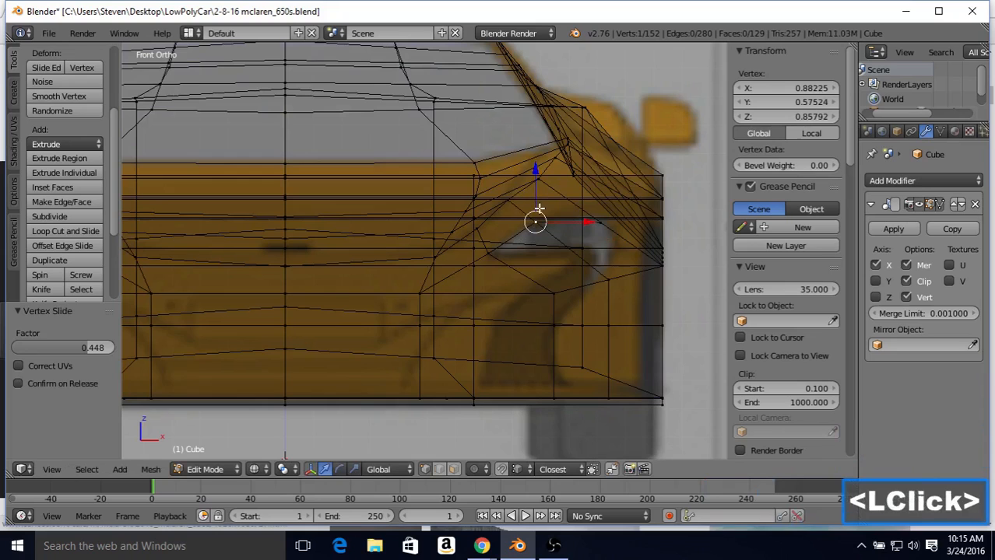
Slide the outer headlight vertex up toward the hood crease by about 0.310, and inward along the headlight edge by about 0.283
right_click(600, 225)
key("shift+v")
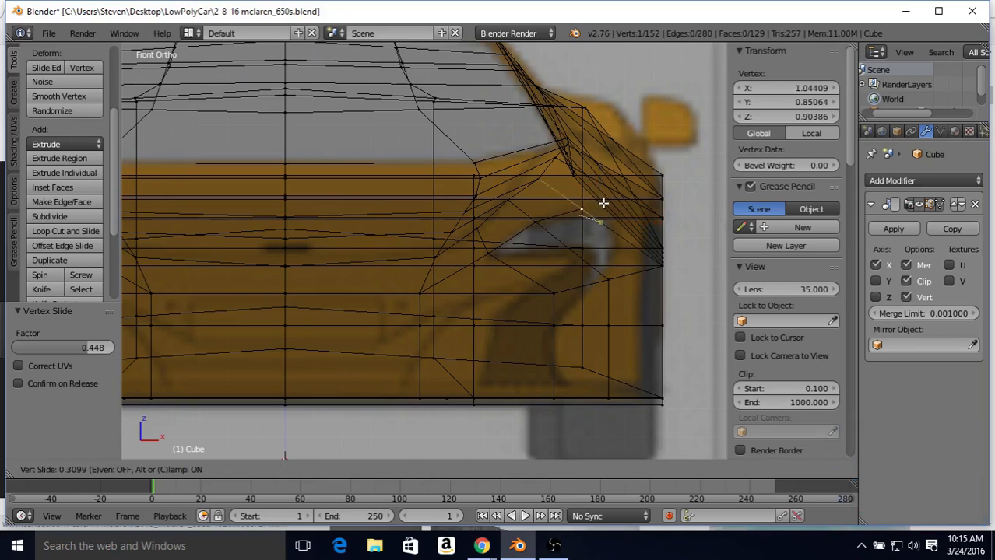
left_click(584, 206)
key("shift+v")
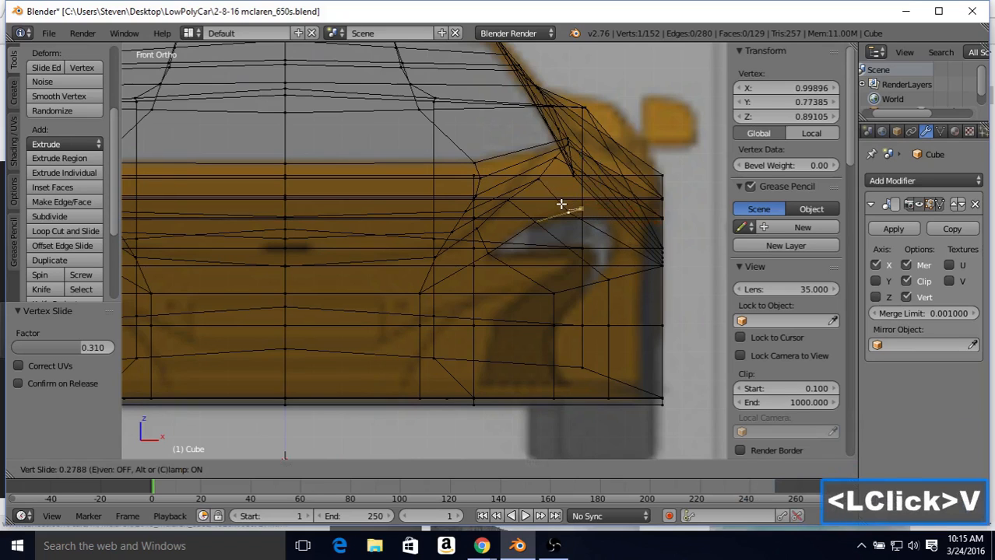
left_click(562, 205)
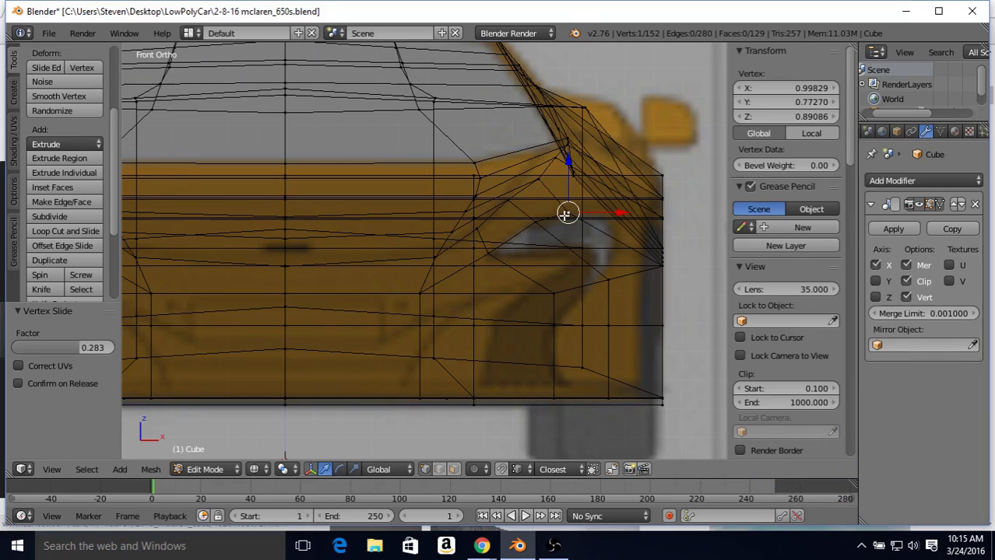
Subdivide the edge between the outer headlight vertex and the wheel-arch corner with three cuts
key("z")
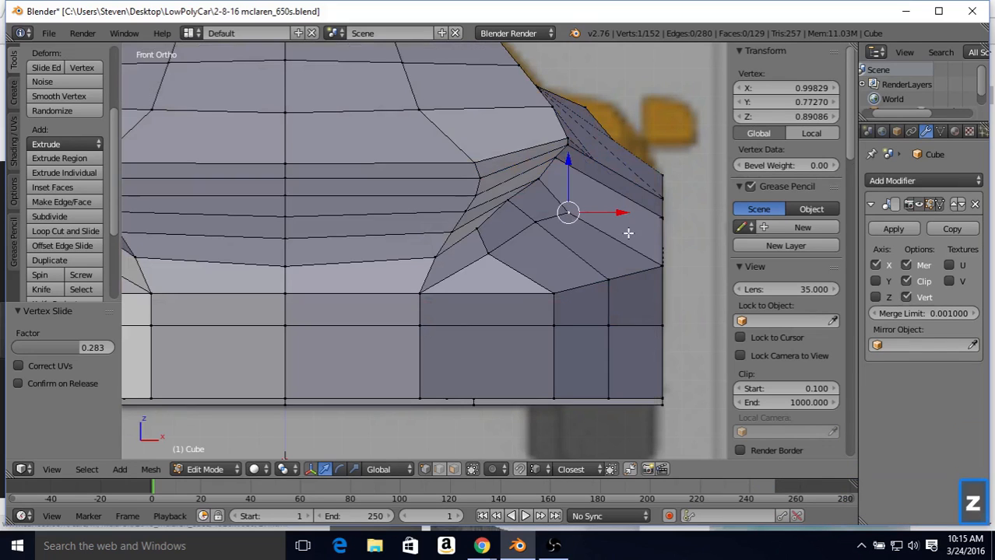
middle_click_drag(628, 234, 584, 232)
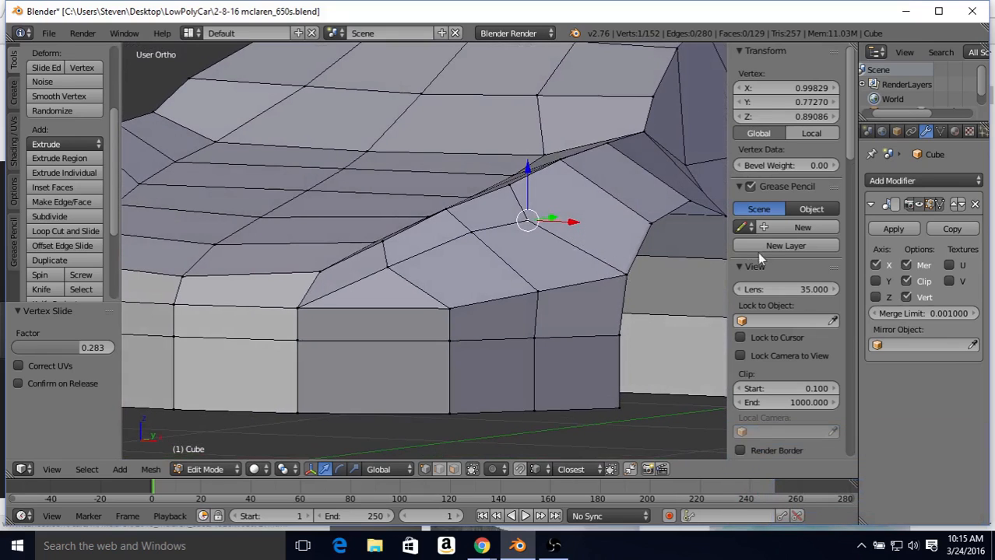
right_click(626, 269, "shift")
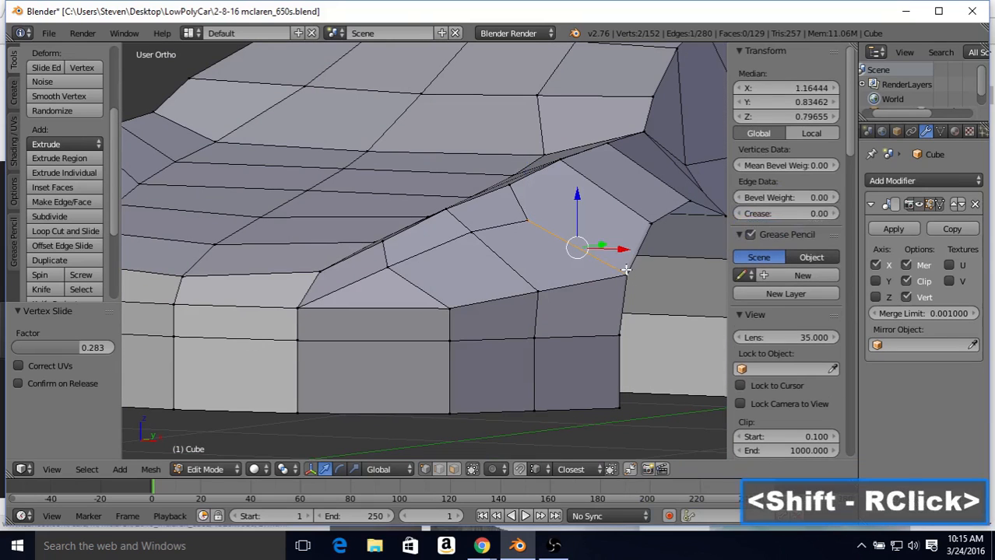
left_click(88, 217)
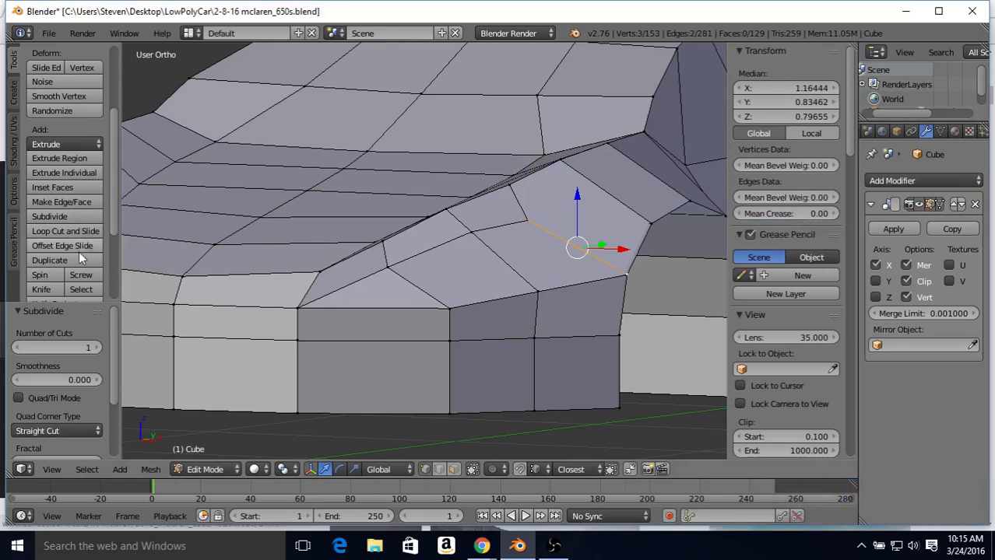
left_click(98, 347)
left_click(98, 348)
Connect the innermost of the three new edge vertices to the upper hood-crease vertex above it
right_click(552, 235)
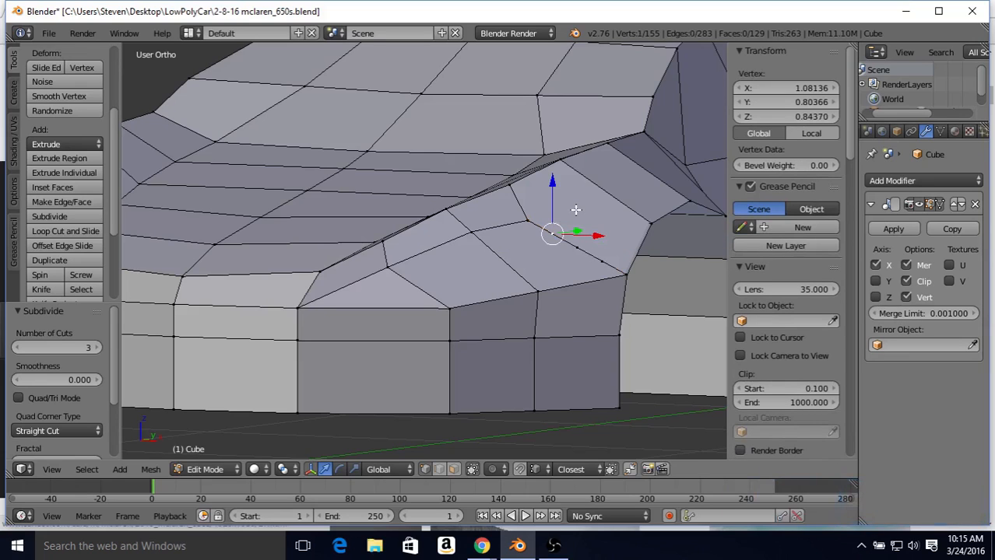
key("KP_1")
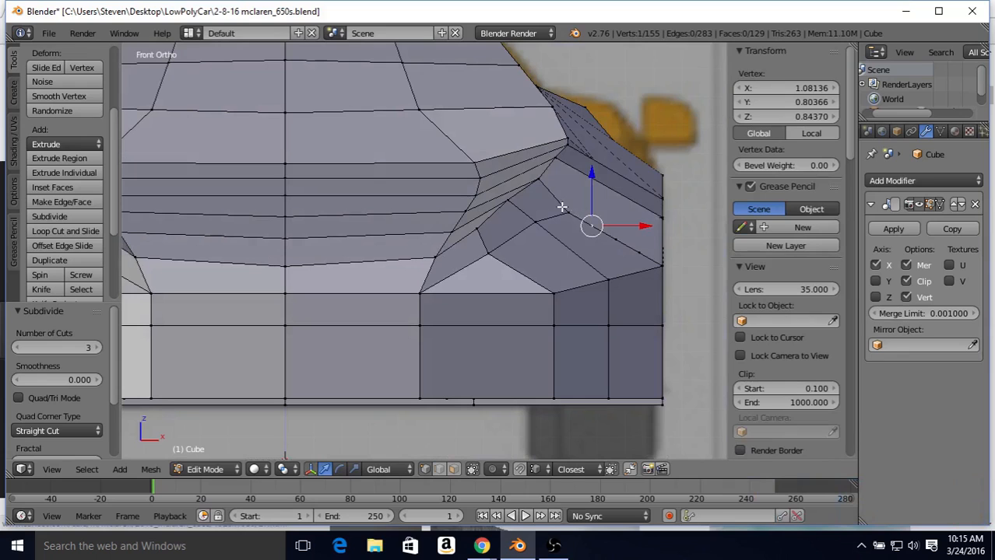
key("z")
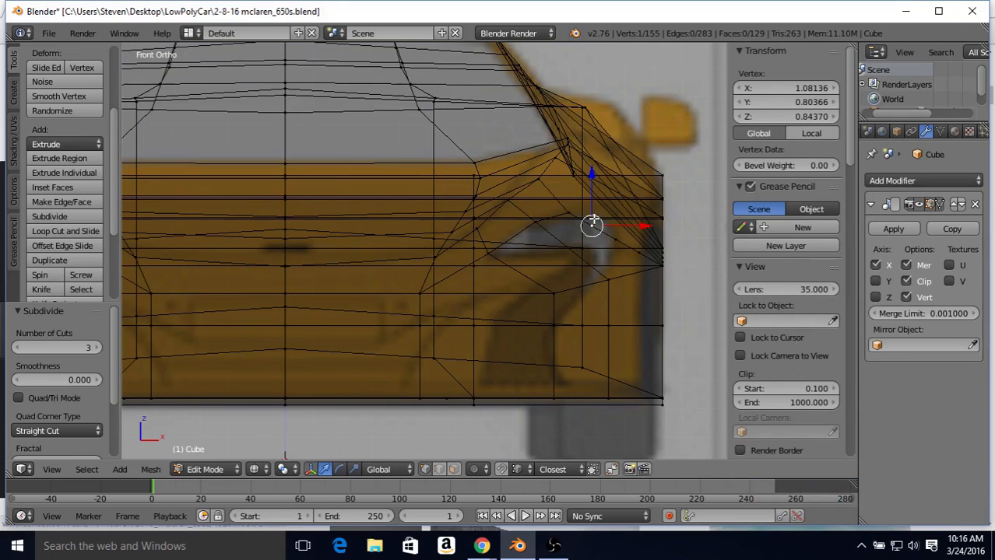
key("z")
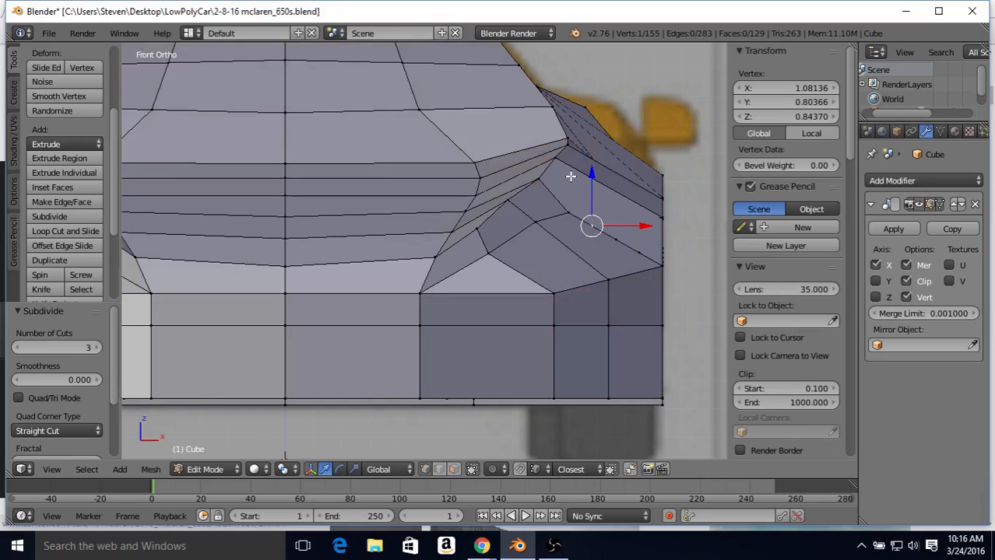
right_click(558, 159, "shift")
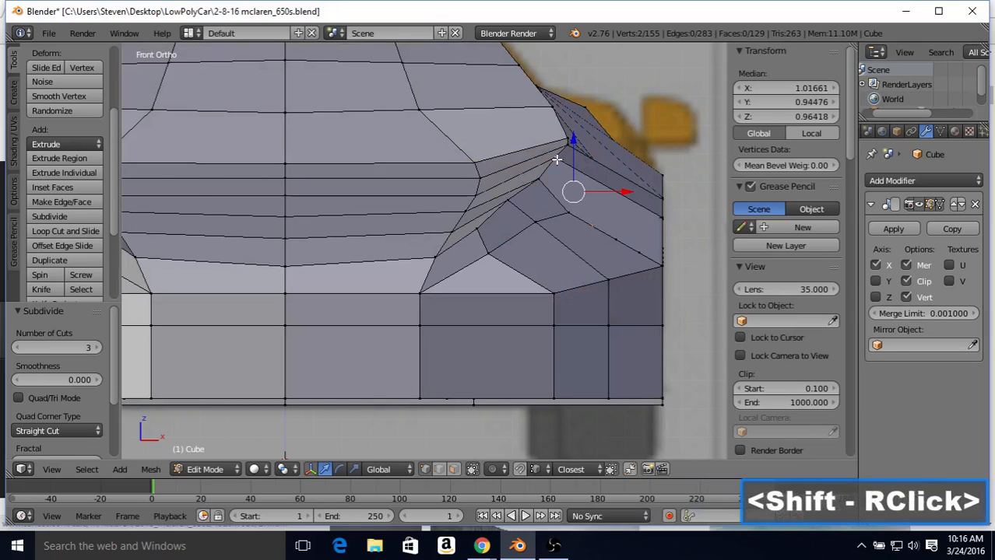
key("j")
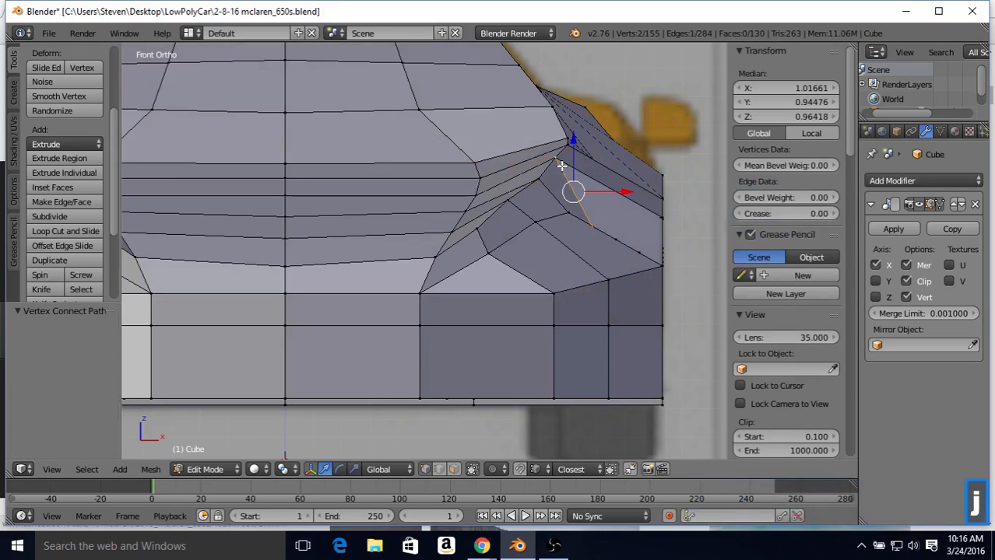
Slide the innermost new vertex up its connecting edge by about 0.209 to follow the headlight's top outline in the reference
right_click(593, 224)
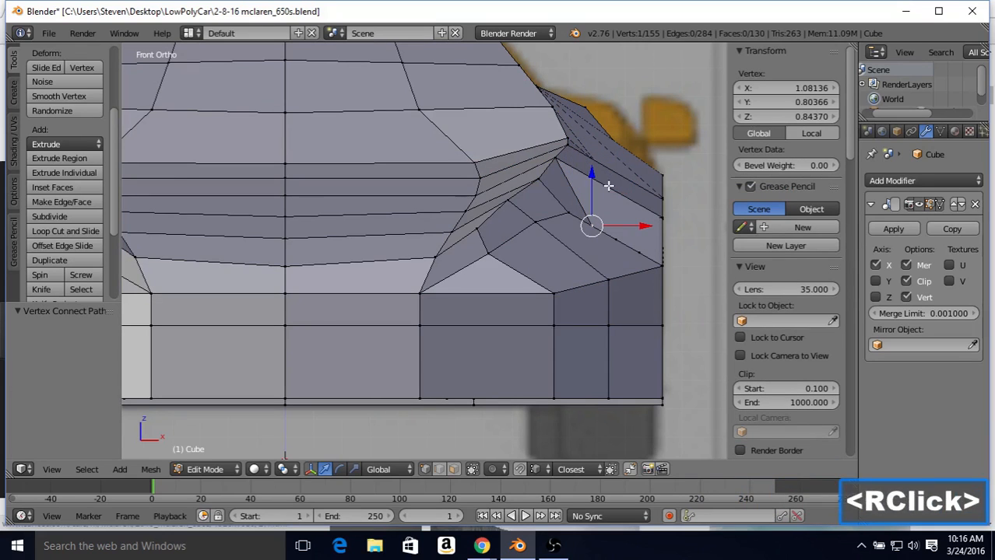
key("z")
key("shift+v")
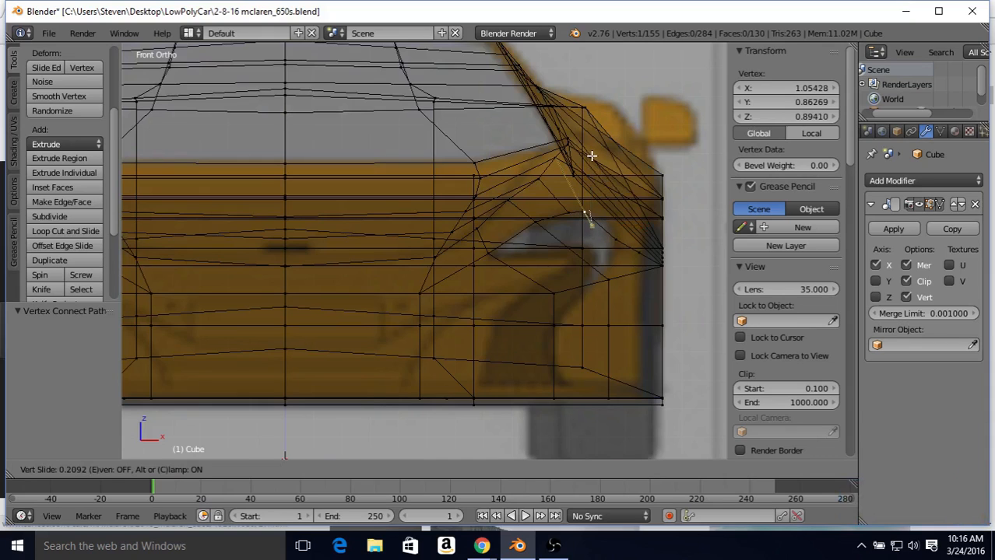
left_click(592, 156)
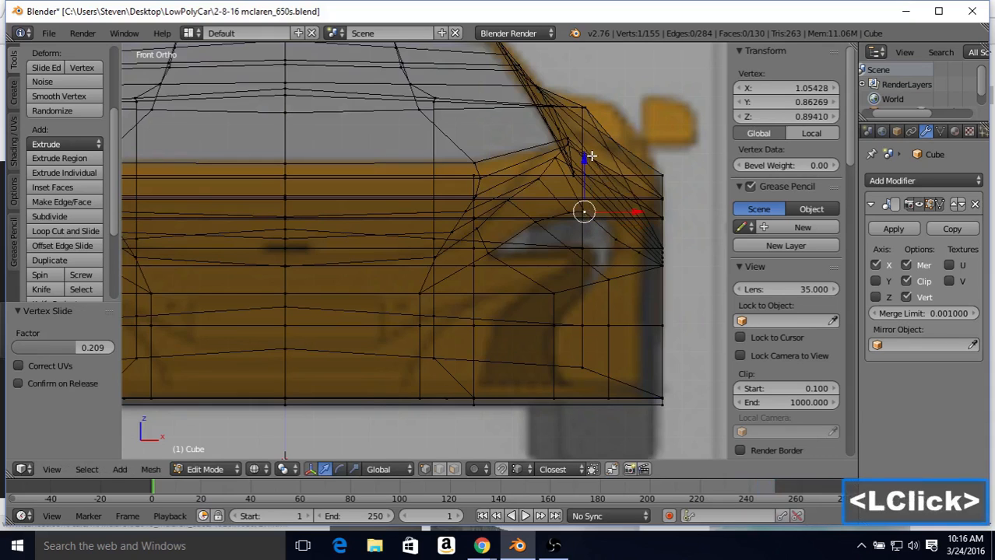
Connect the middle vertex of the subdivided edge to the same upper hood-crease vertex
right_click(615, 236)
key("z")
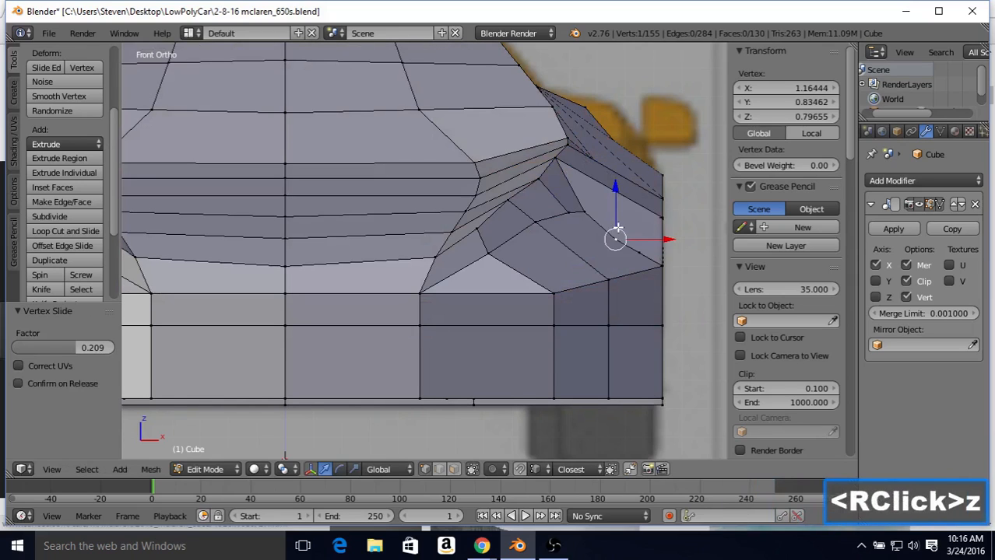
right_click(566, 165, "shift")
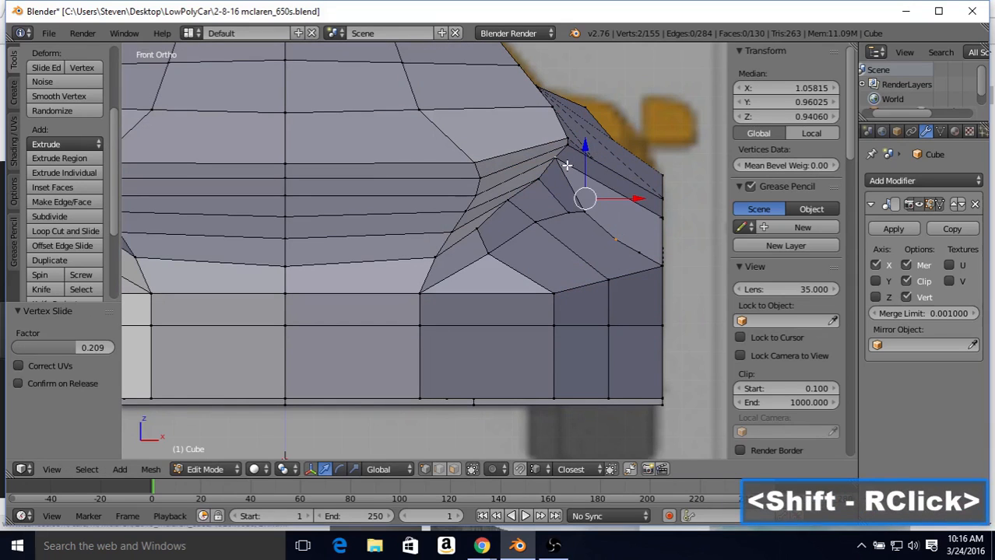
key("j")
Slide the middle new vertex up its edge toward the hood-crease vertex by about 0.273 to follow the headlight's outline in the reference
key("z")
right_click(616, 238)
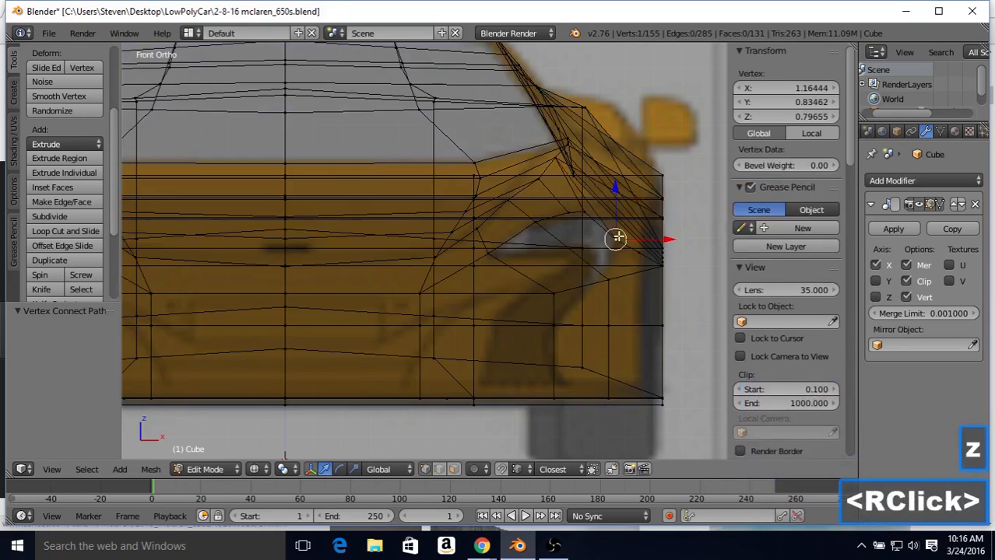
key("shift+v")
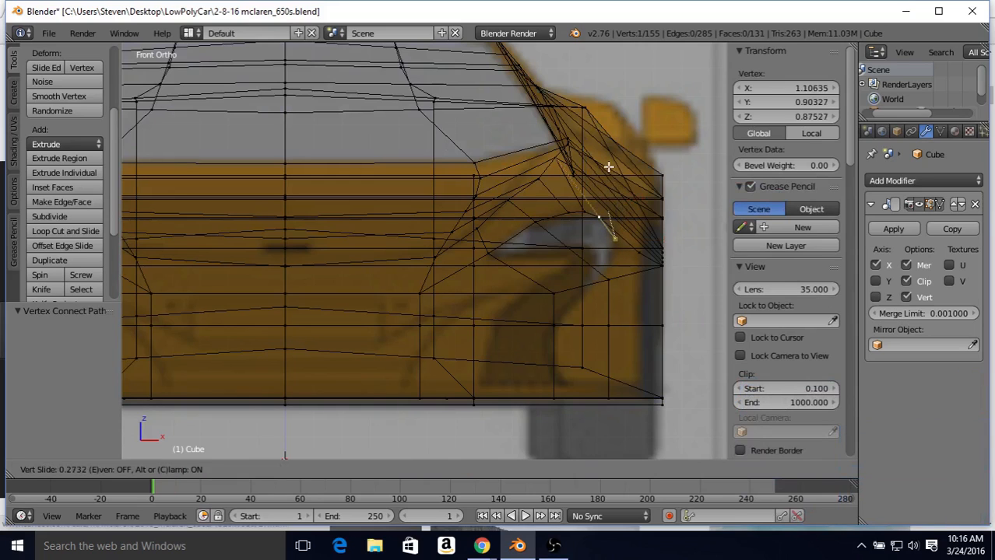
left_click(609, 167)
Slide the outermost new vertex by about 0.600 toward the middle one and connect it to the upper hood-crease vertex
right_click(637, 251)
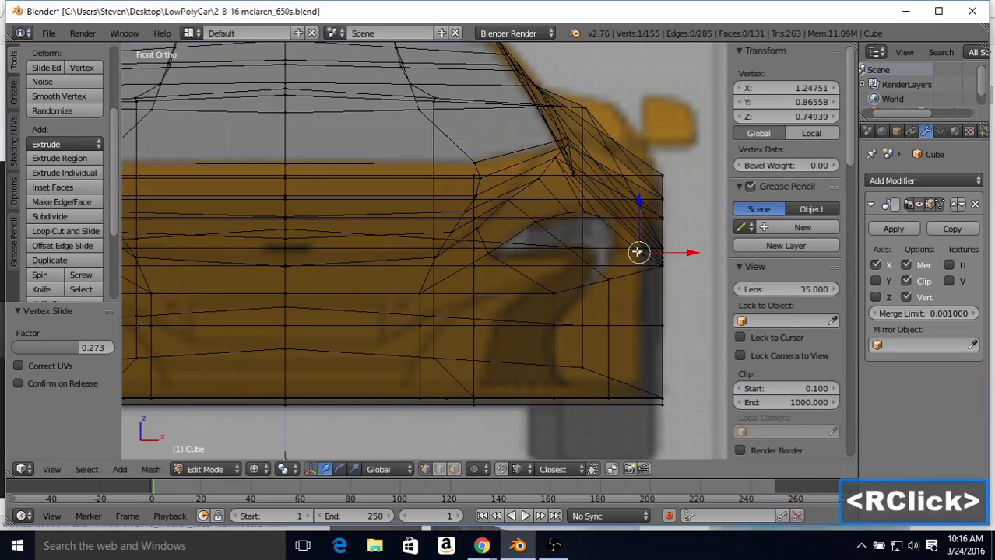
key("shift+v")
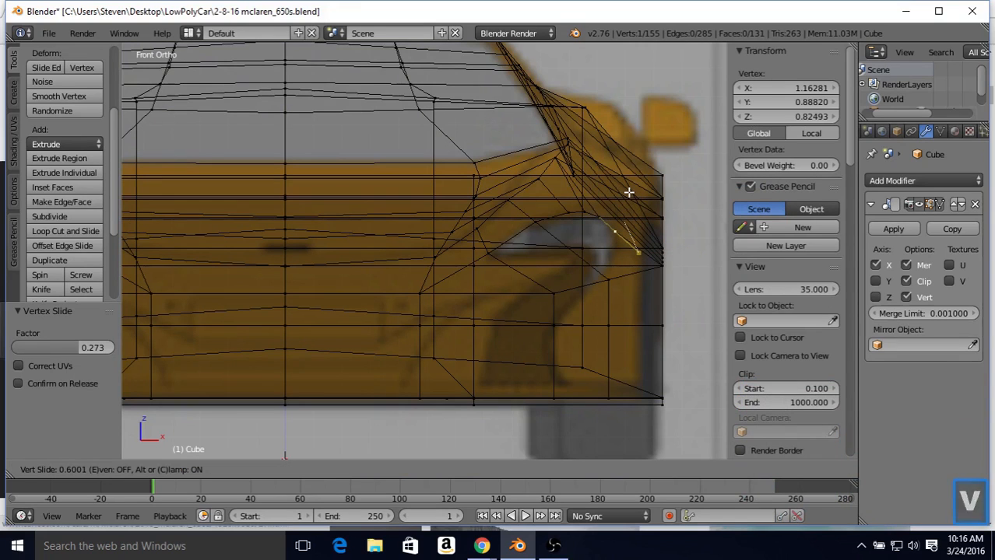
left_click(630, 193)
key("z")
right_click(561, 158, "shift")
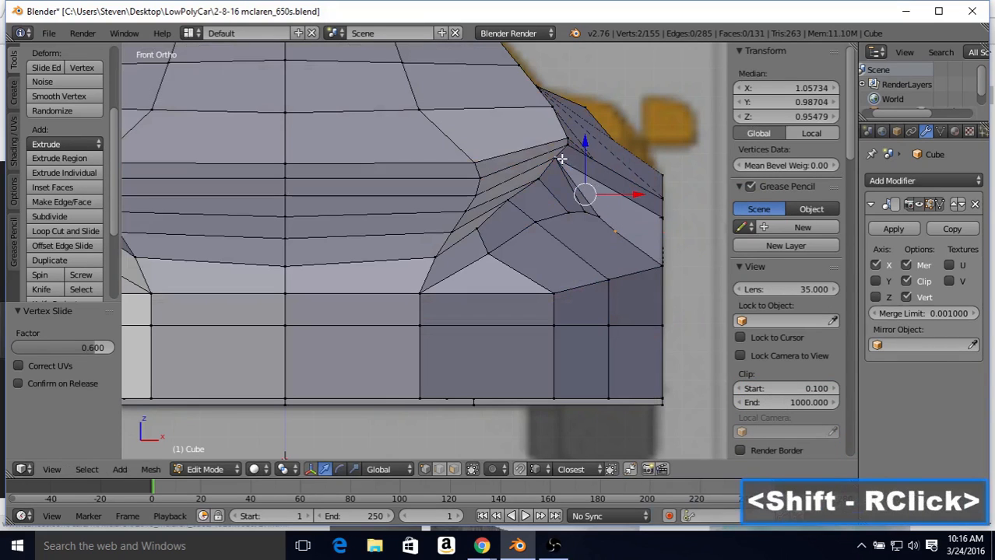
key("j")
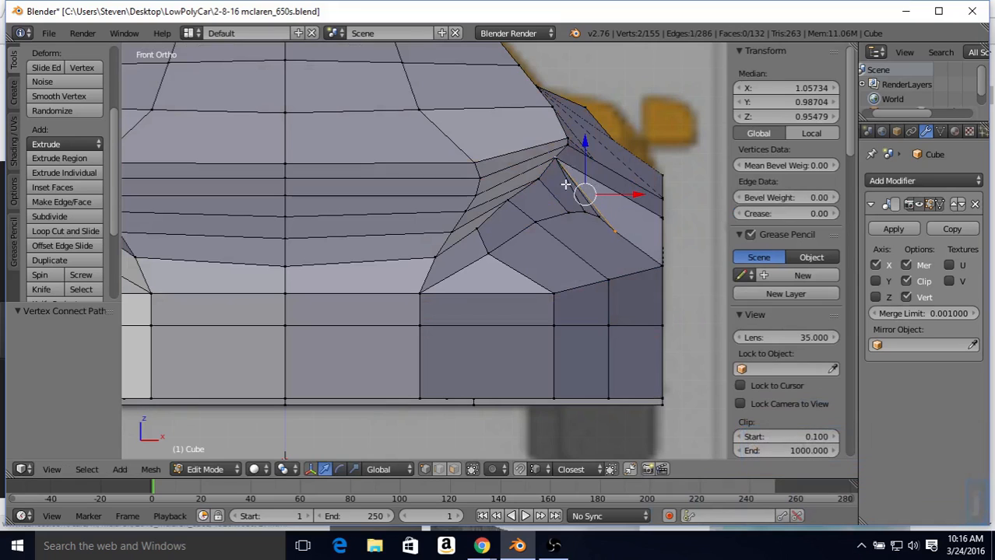
Slide the outermost headlight vertex up its new connecting edge by about 0.028 to match the headlight's outer outline
right_click(614, 229)
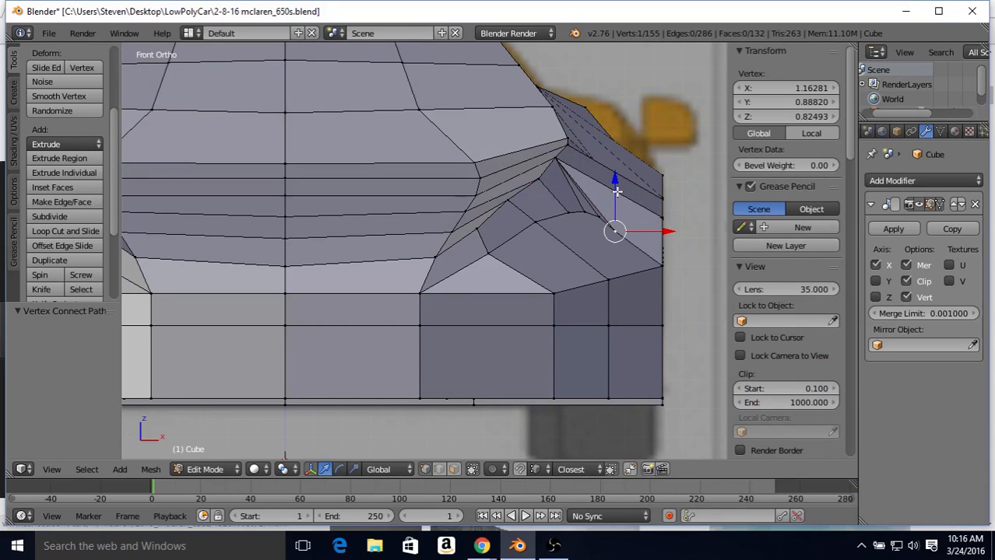
key("z")
key("shift+v")
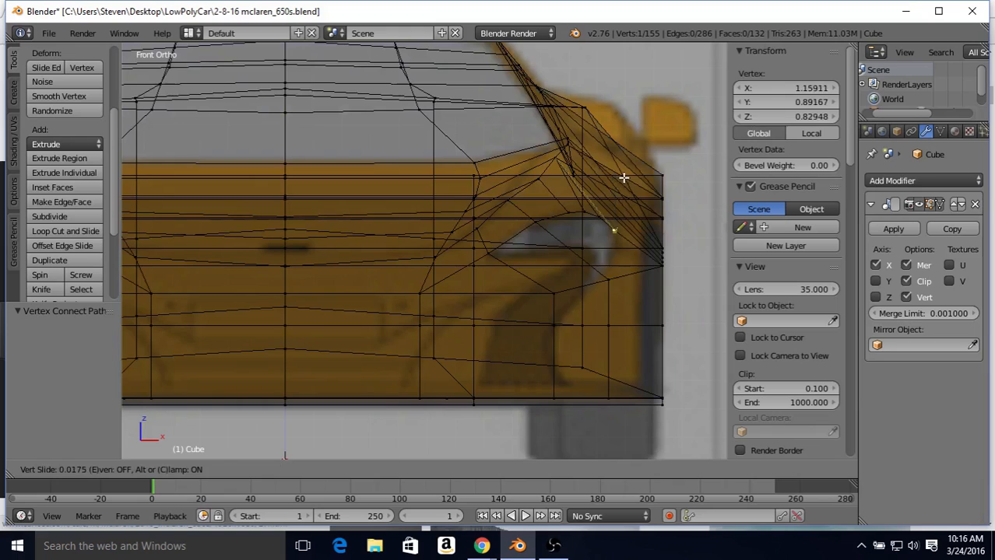
left_click(623, 178)
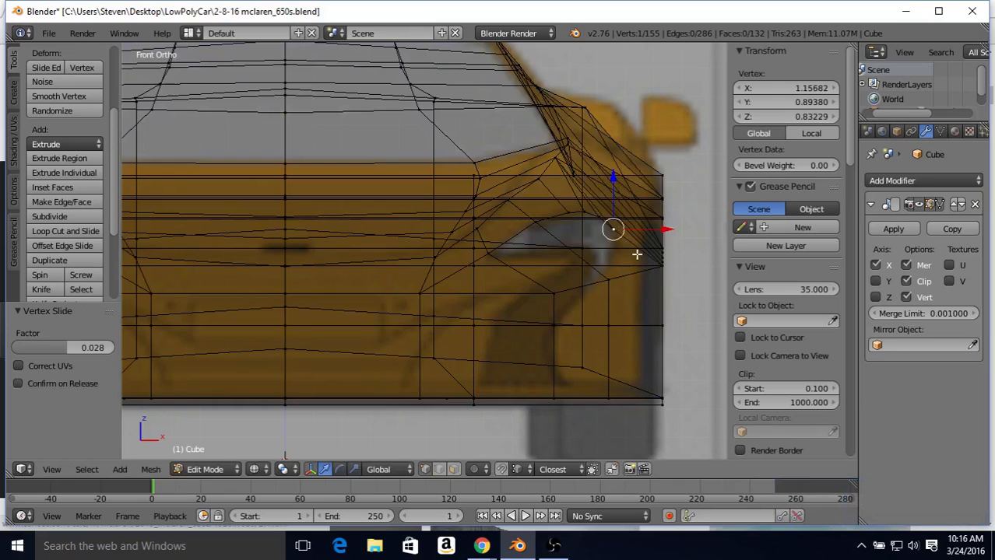
Connect the outermost headlight vertex to the bumper-edge vertex below it and subdivide that edge with one cut
key("z")
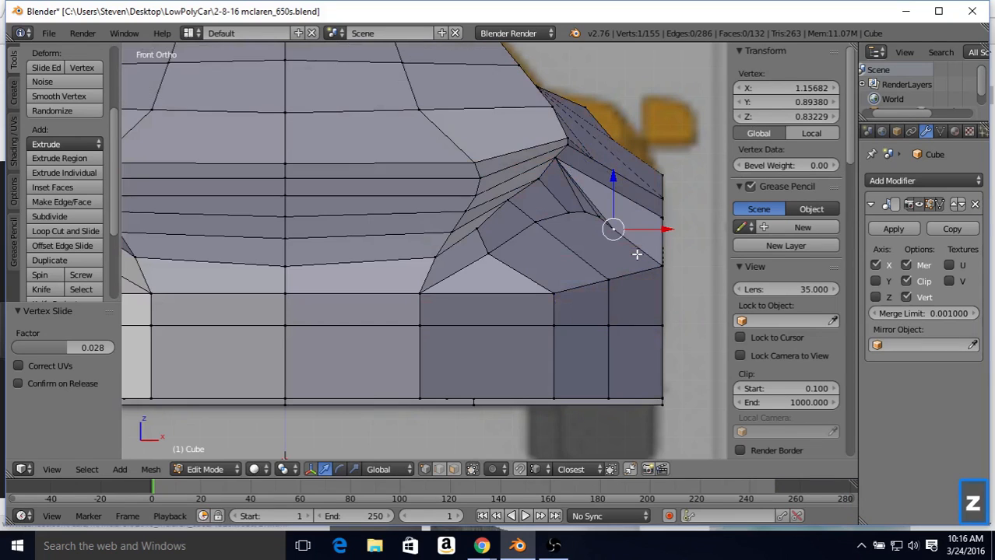
right_click(611, 268, "shift")
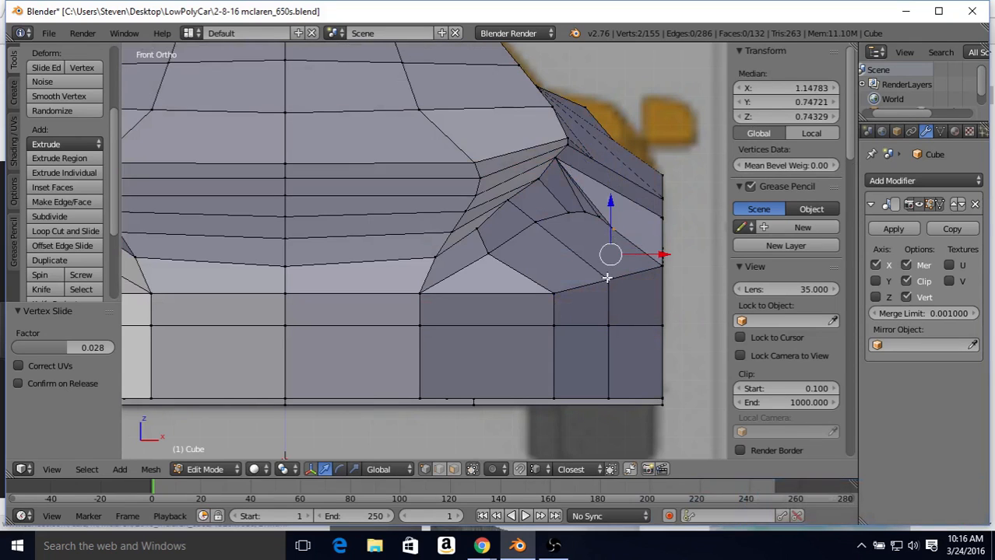
key("j")
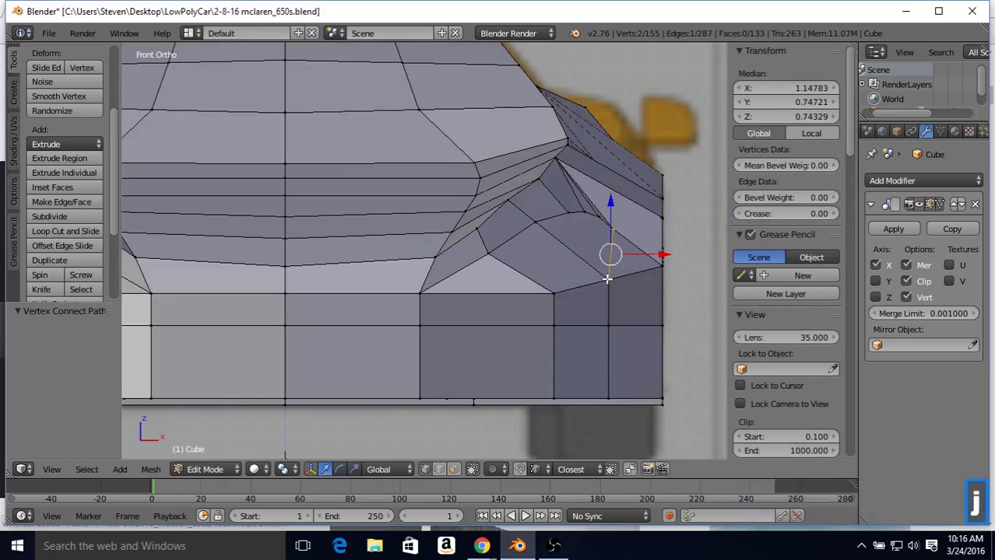
left_click(70, 215)
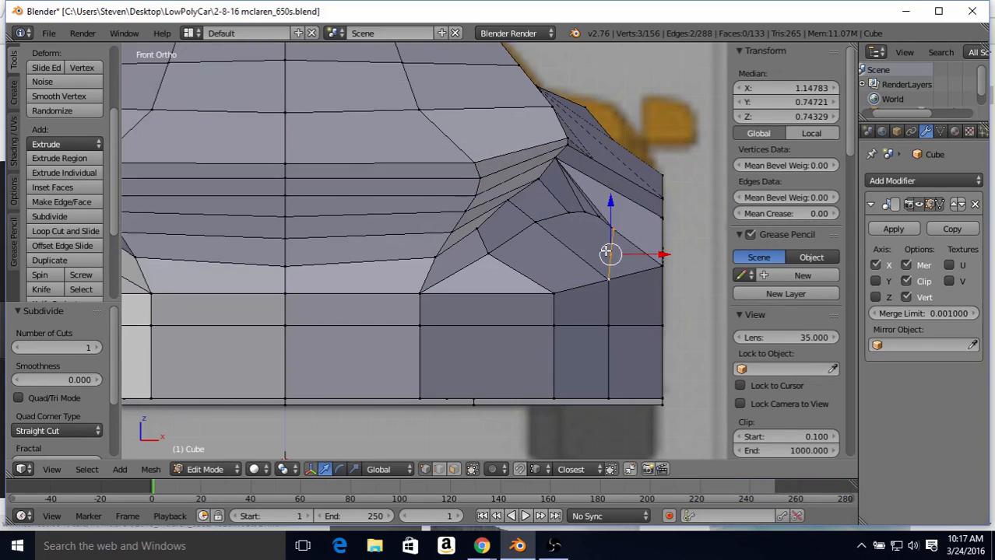
key("z")
key("z")
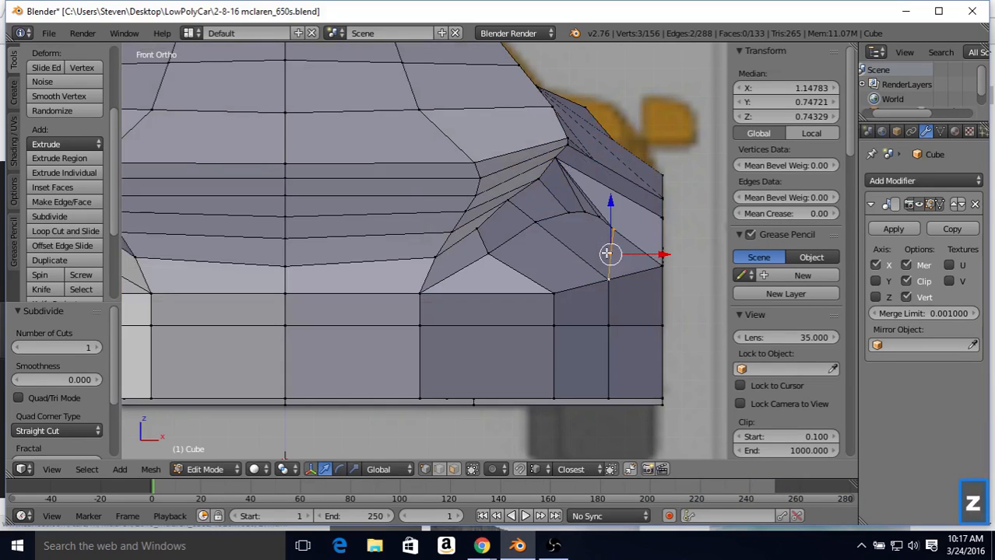
Connect the midpoint vertex of the subdivided edge to the wheel-arch corner vertex
right_click(608, 253)
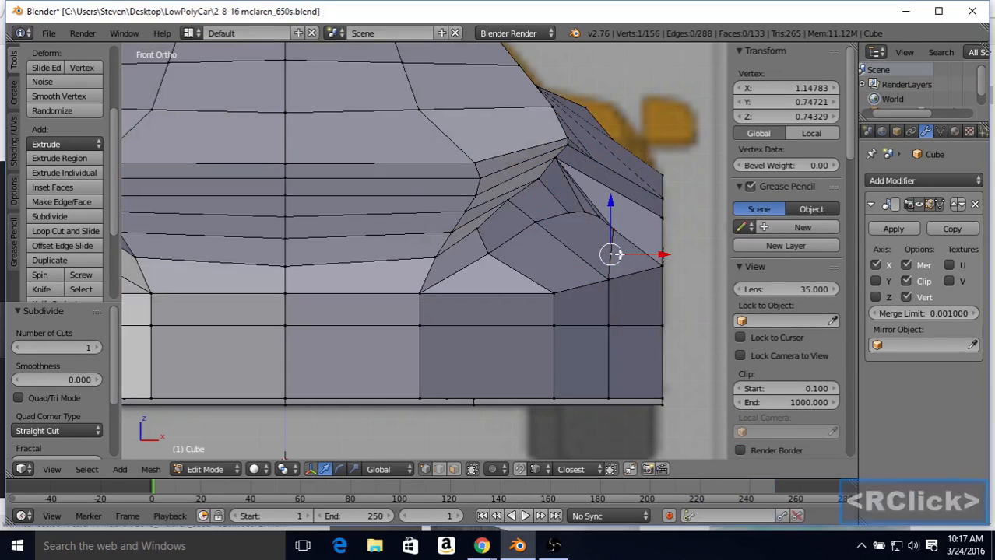
right_click(651, 267, "shift")
key("z")
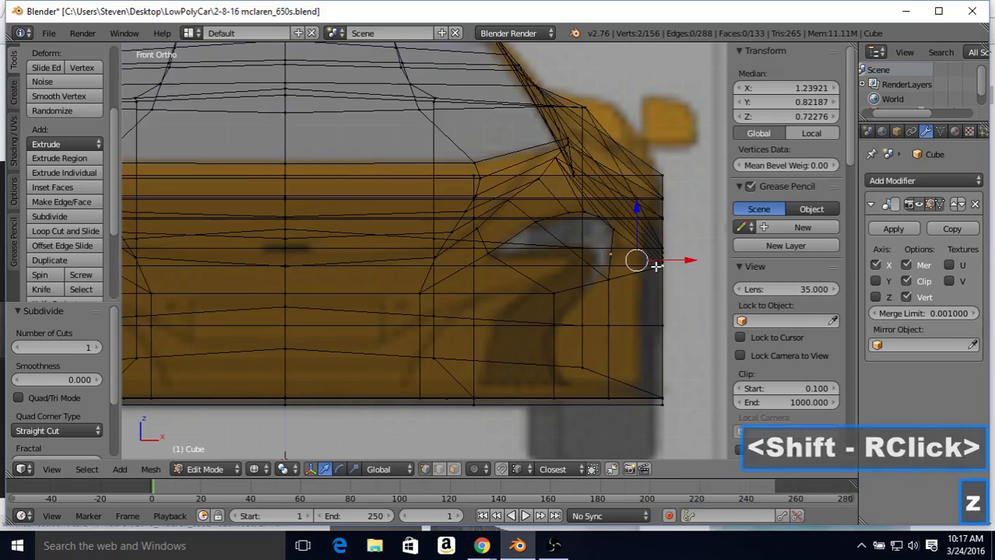
middle_click_drag(651, 267, 628, 286)
key("z")
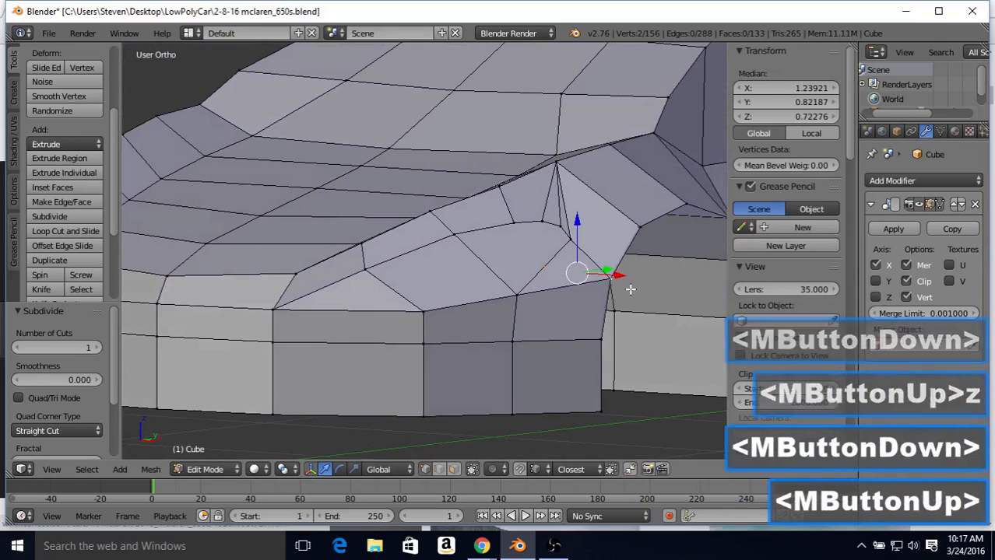
key("j")
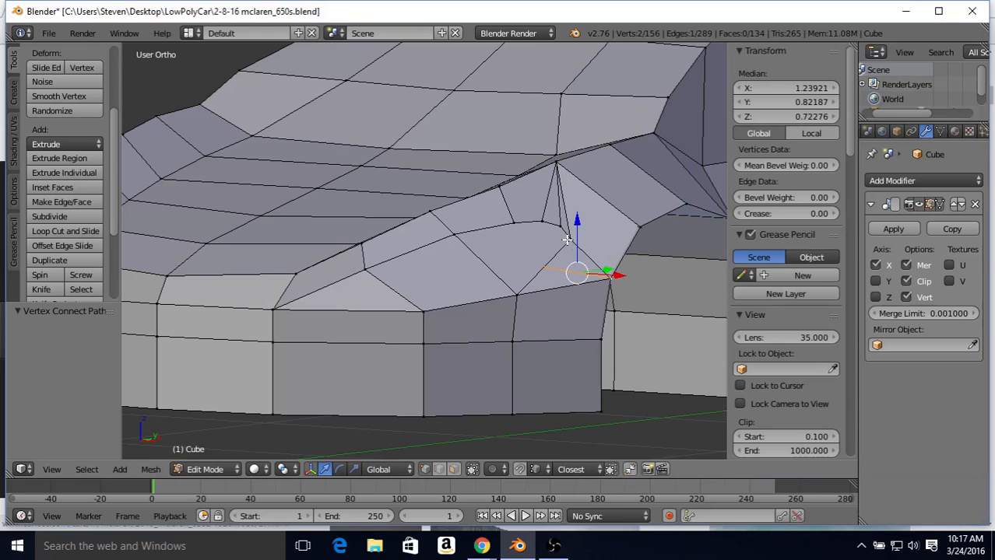
In front wireframe view, slide the midpoint vertex by about 0.080 toward the wheel-arch corner to follow the headlight's outer side
middle_click_drag(567, 240, 577, 243)
middle_click_drag(517, 226, 559, 229)
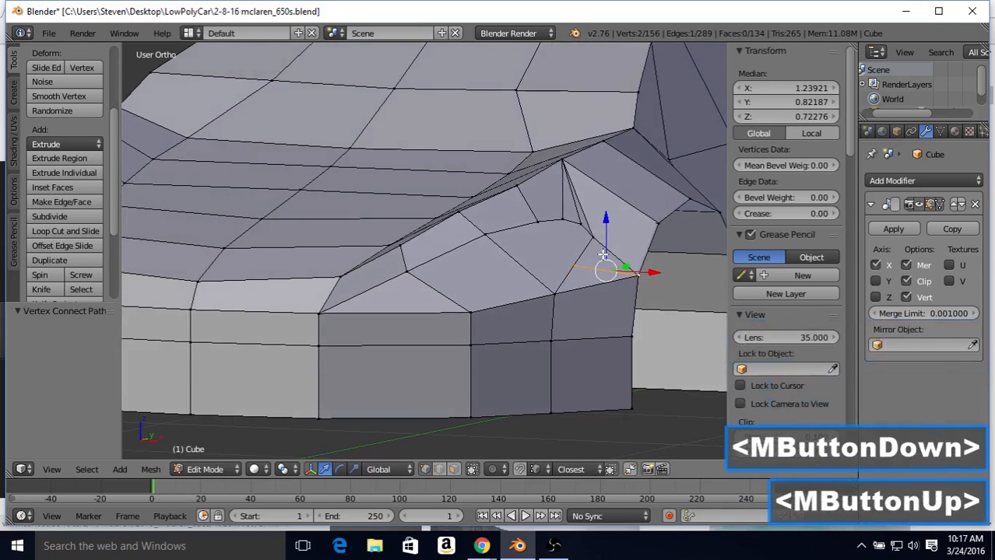
middle_click_drag(603, 254, 645, 255)
key("KP_1")
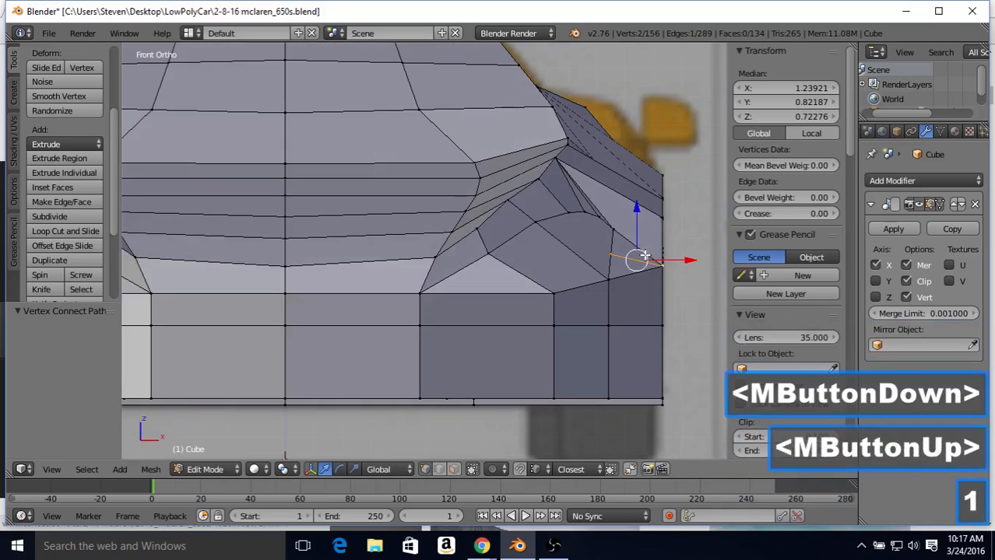
key("z")
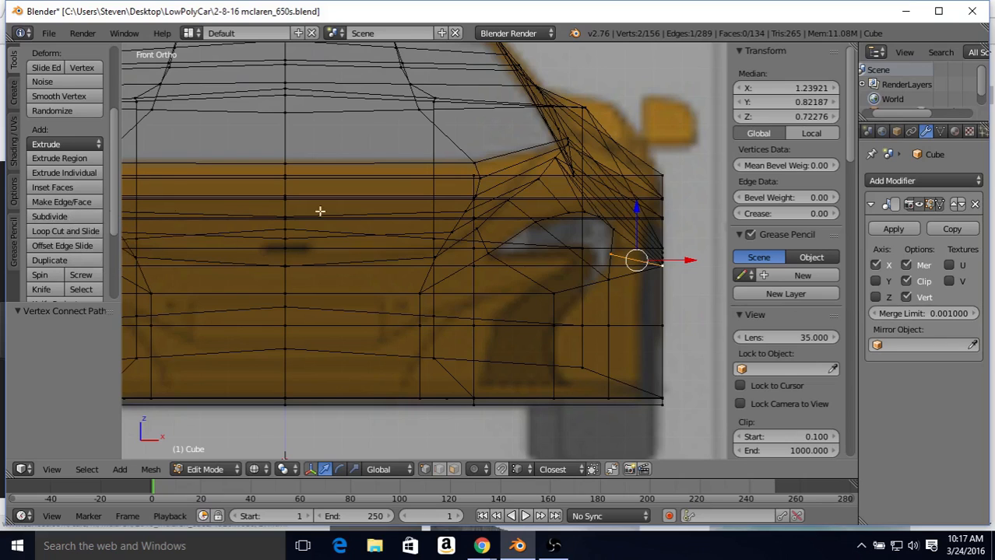
right_click(611, 255)
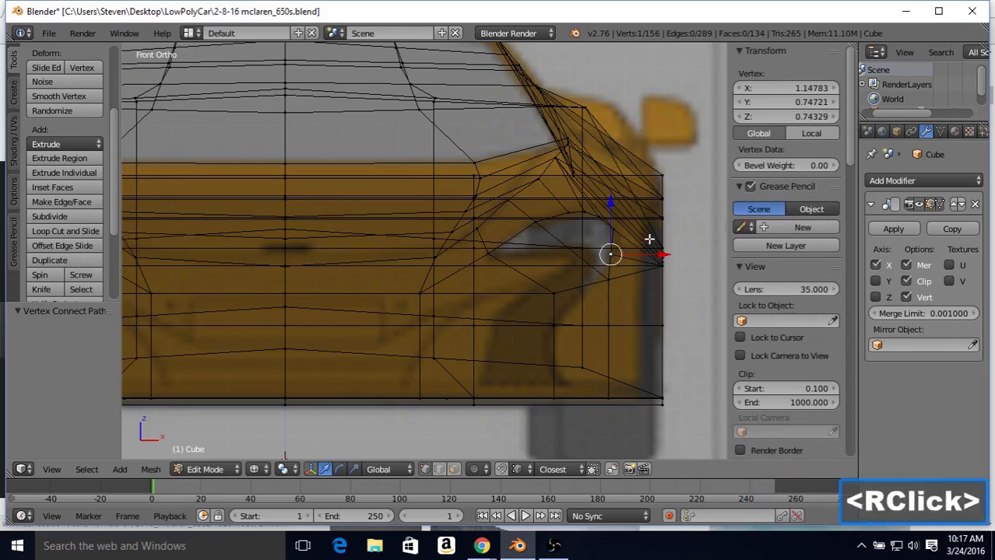
key("shift+v")
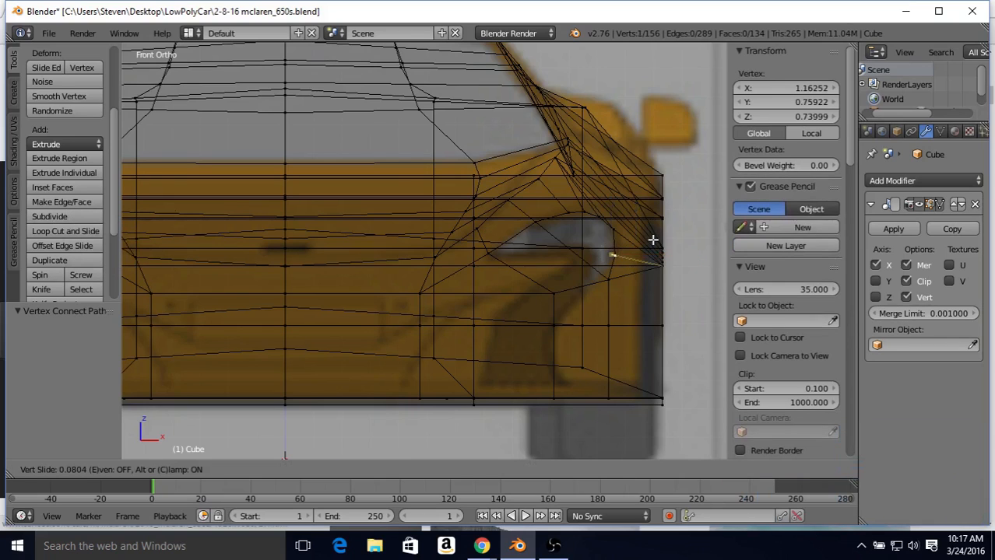
left_click(654, 238)
Slide the bumper-edge vertex inward by about 0.405, down by 0.097 and inward by 0.063 to meet the headlight's lower tip
right_click(605, 279)
key("shift+v")
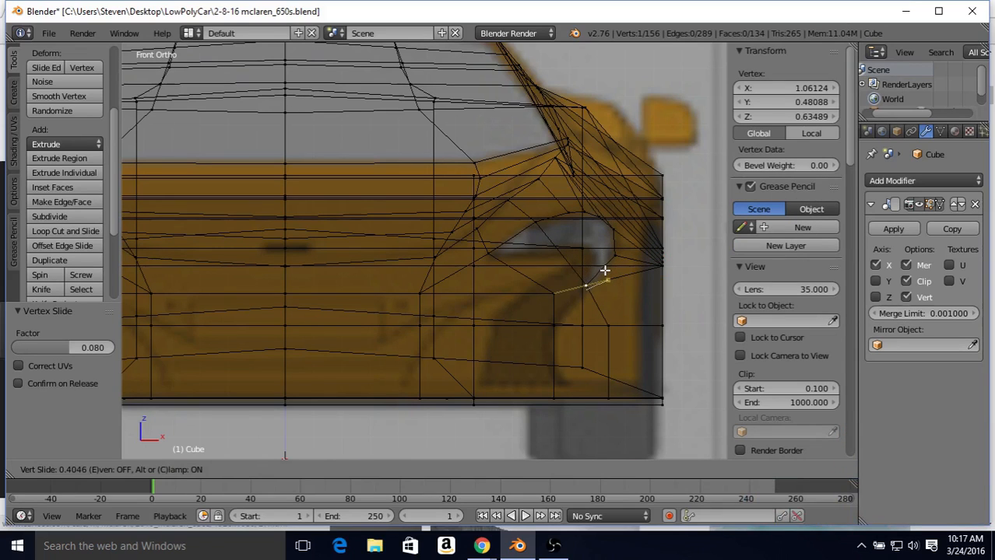
left_click(604, 271)
key("shift+v")
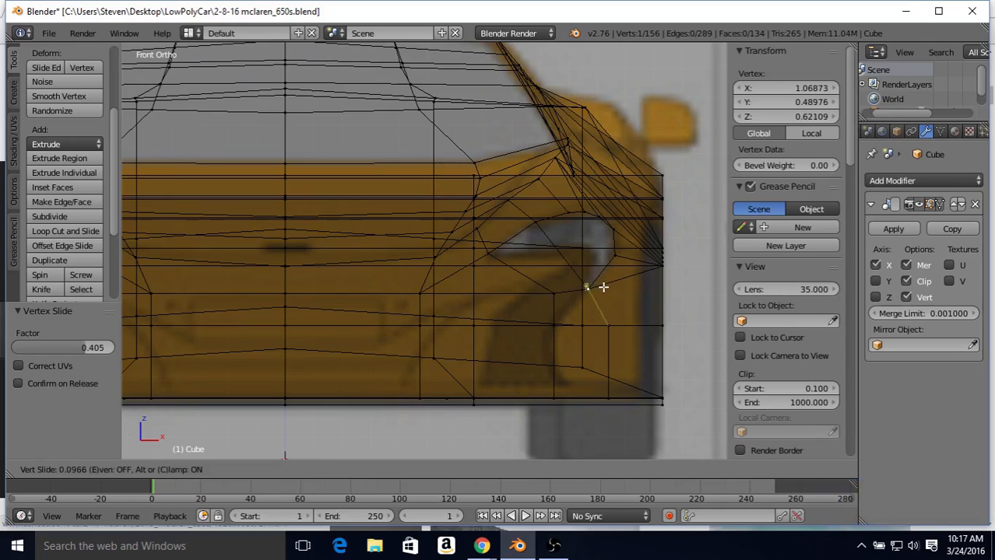
left_click(603, 288)
key("shift+v")
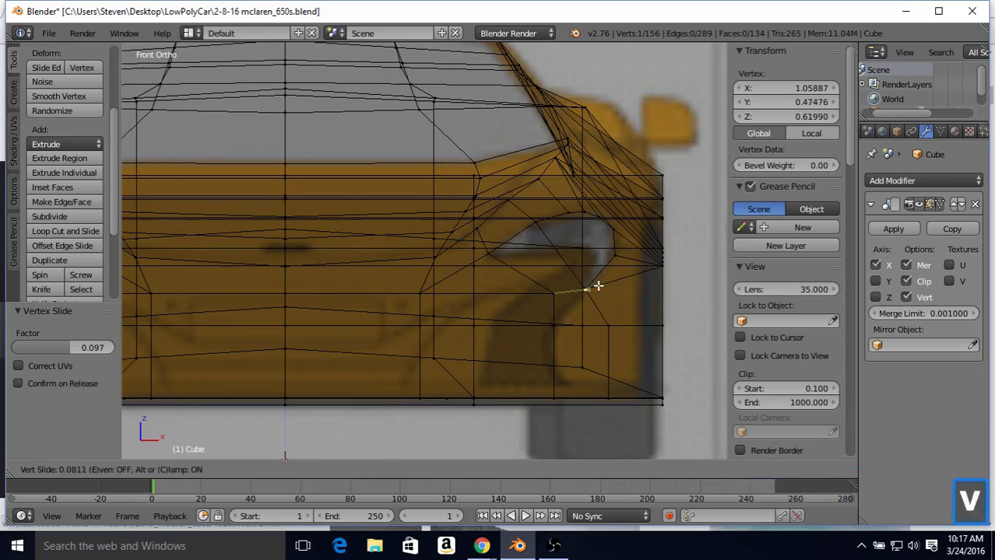
left_click(598, 288)
Slide the headlight's outer midpoint vertex by about 0.107 down the edge toward the lower-tip vertex
right_click(614, 258)
key("shift+v")
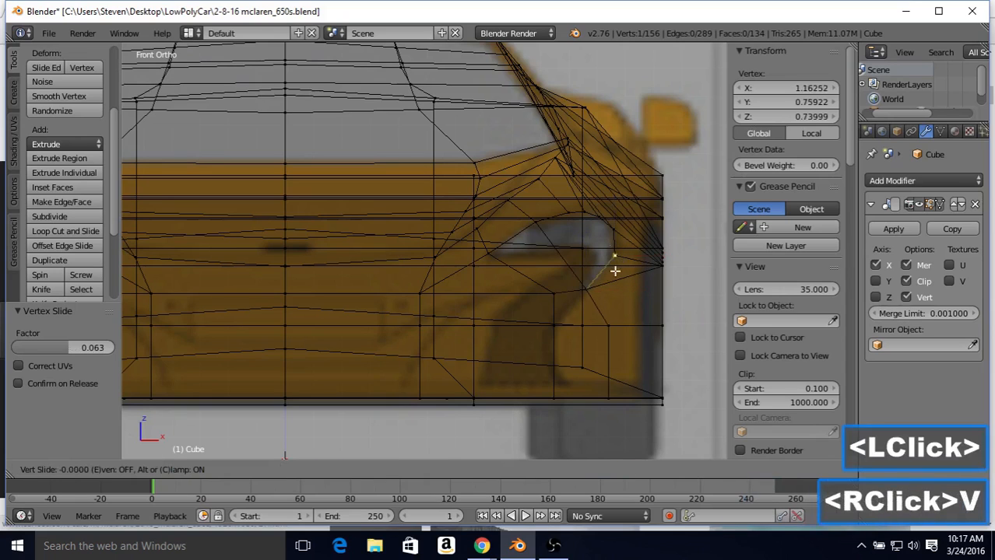
left_click(613, 274)
Slide the headlight's upper outer vertex down its edge by about 0.269, and about 0.044 toward the wheel-arch corner
right_click(613, 231)
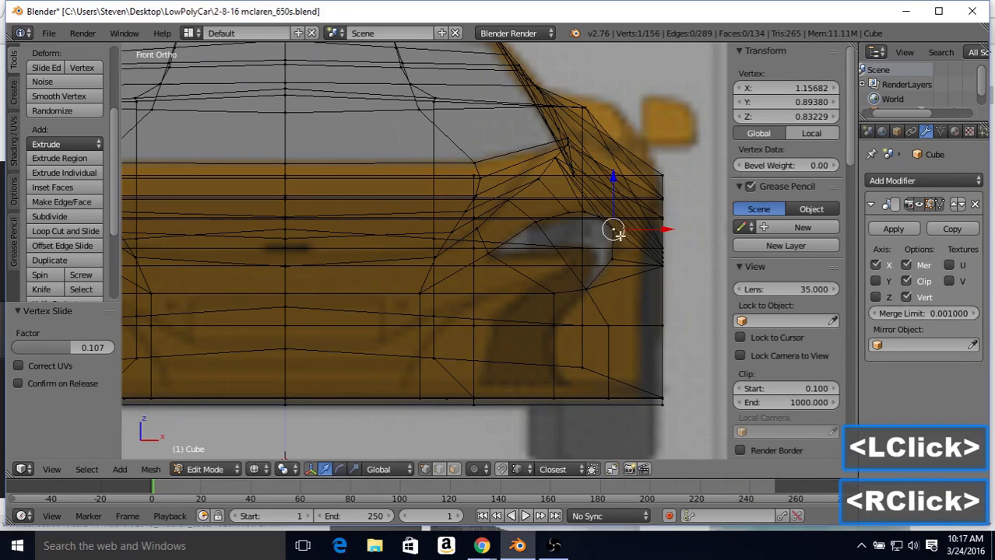
key("shift+v")
left_click(615, 245)
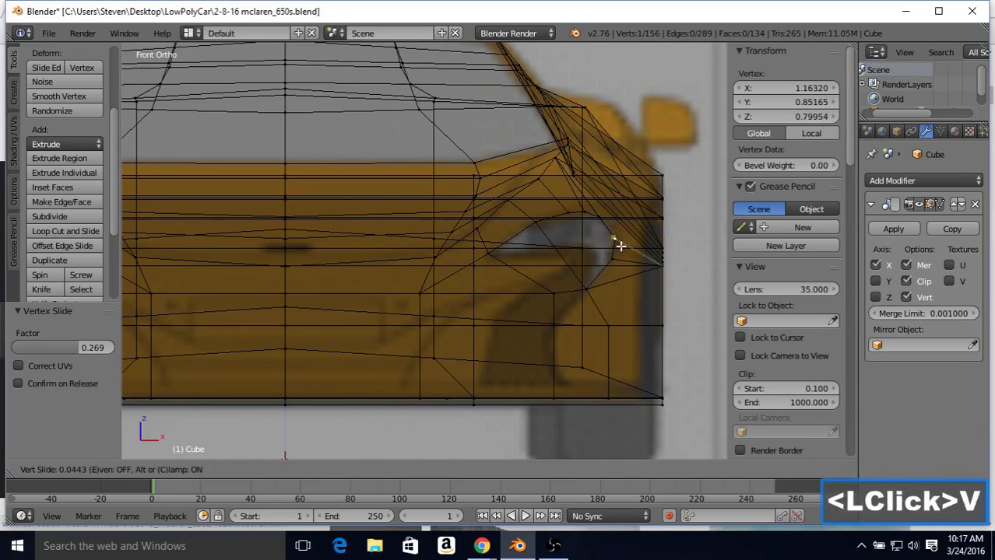
left_click(615, 238)
Slide the adjacent vertex on the headlight's upper curve by about 0.214 toward the outer side of the outline
double_click(609, 221)
key("shift+v")
left_click(615, 223)
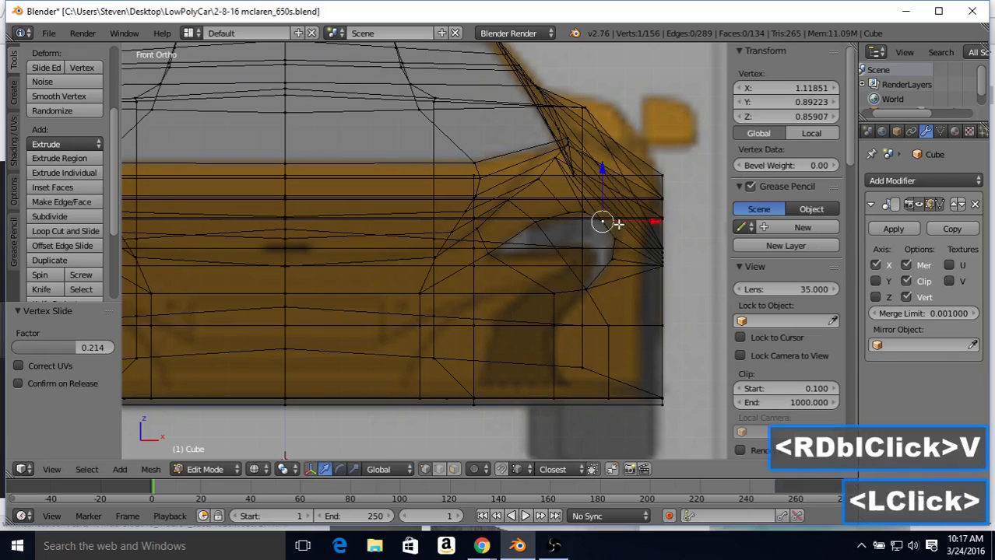
key("shift+v")
right_click(627, 217)
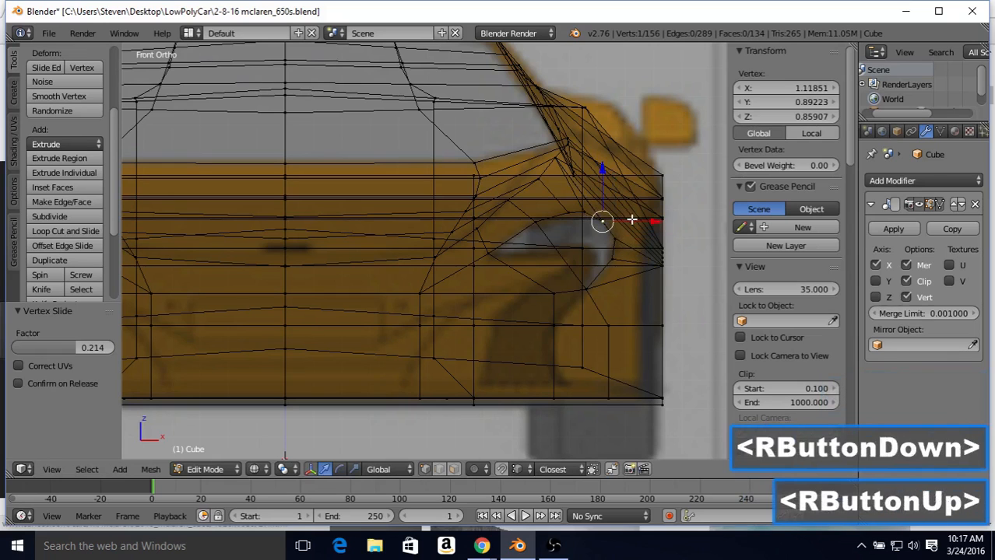
Dissolve the surplus edge running from the headlight's upper outer vertex up to the fender peak
mouse_move(628, 217)
middle_mouse_down("shift")
mouse_move(606, 224)
mouse_move(610, 245)
mouse_move(569, 241)
mouse_move(551, 267)
mouse_move(521, 262)
middle_mouse_up("shift")
key("z")
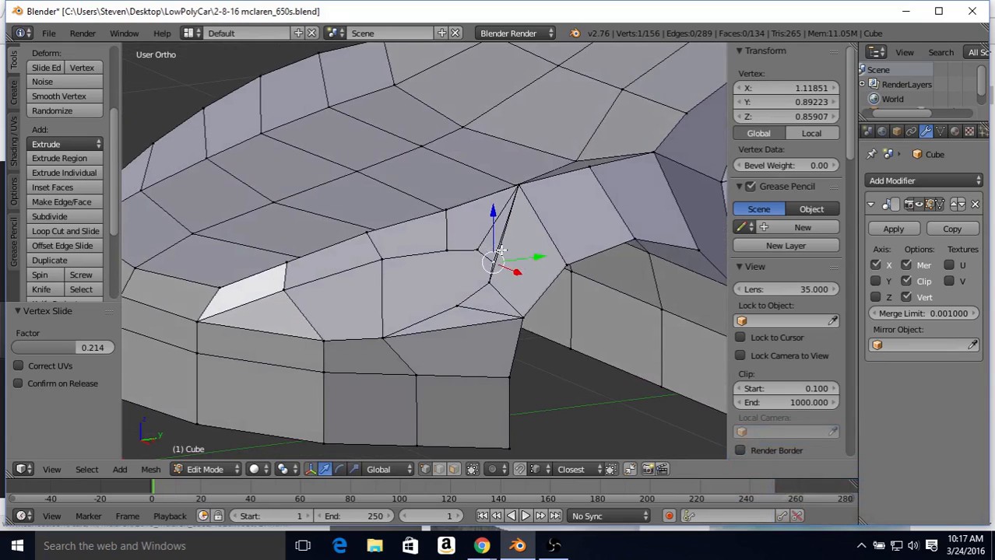
left_click(437, 470)
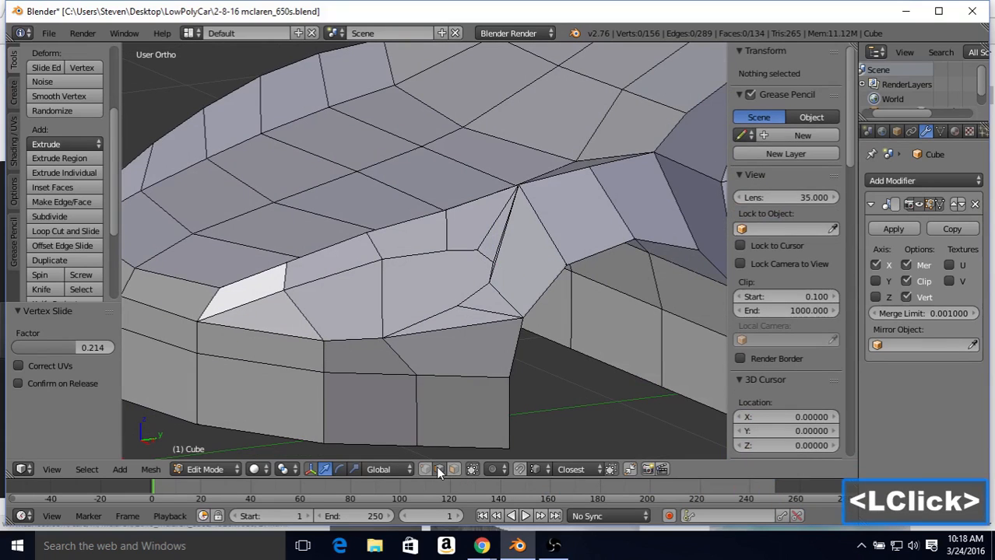
right_click(502, 257)
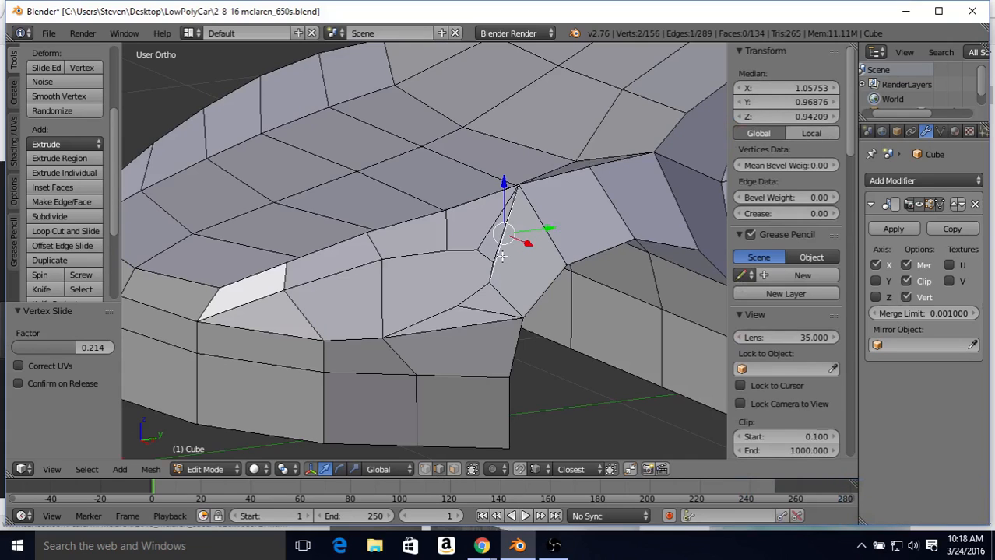
key("Delete")
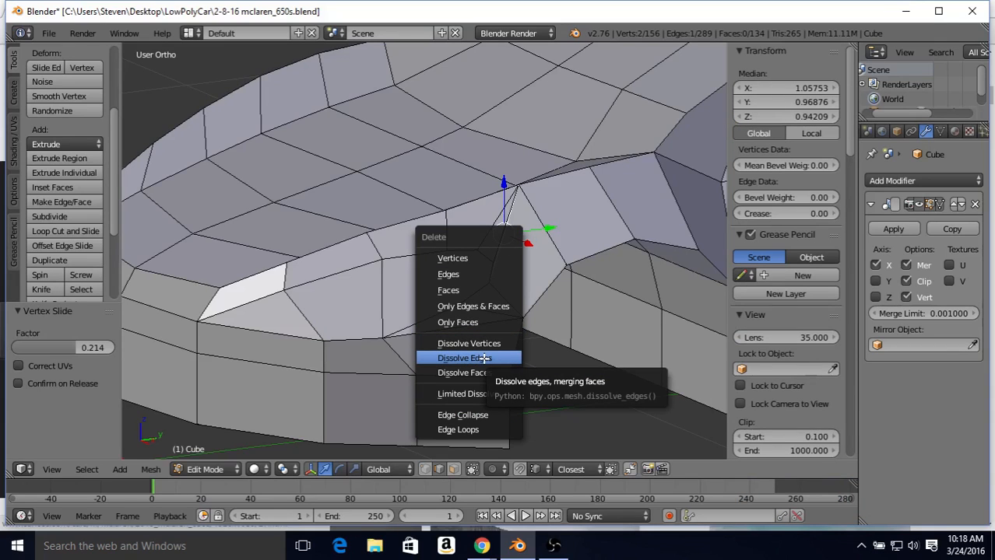
left_click(484, 358)
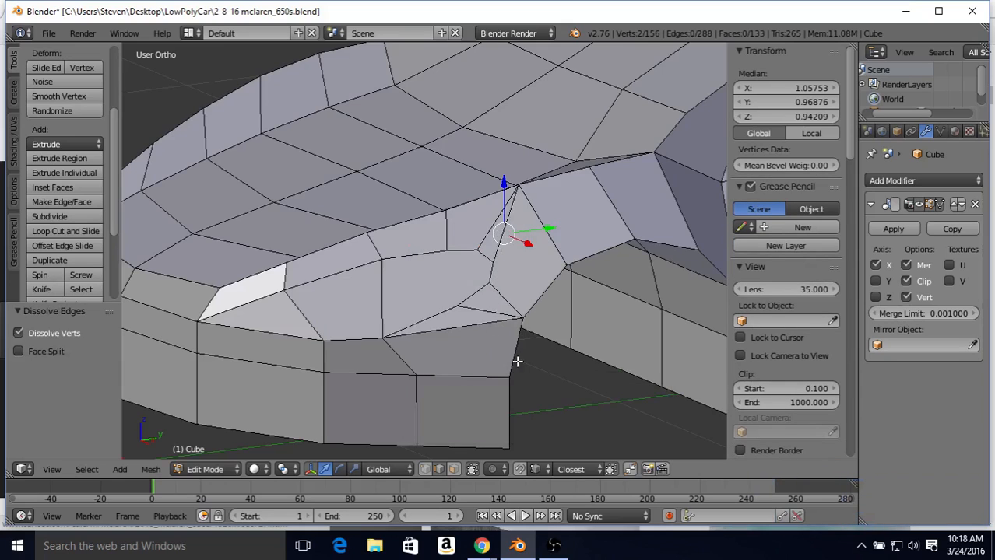
Connect the headlight's upper outer vertex to the wheel-arch corner vertex with a new edge
left_click(425, 469)
middle_click_drag(468, 314, 488, 288)
key("KP_1")
key("z")
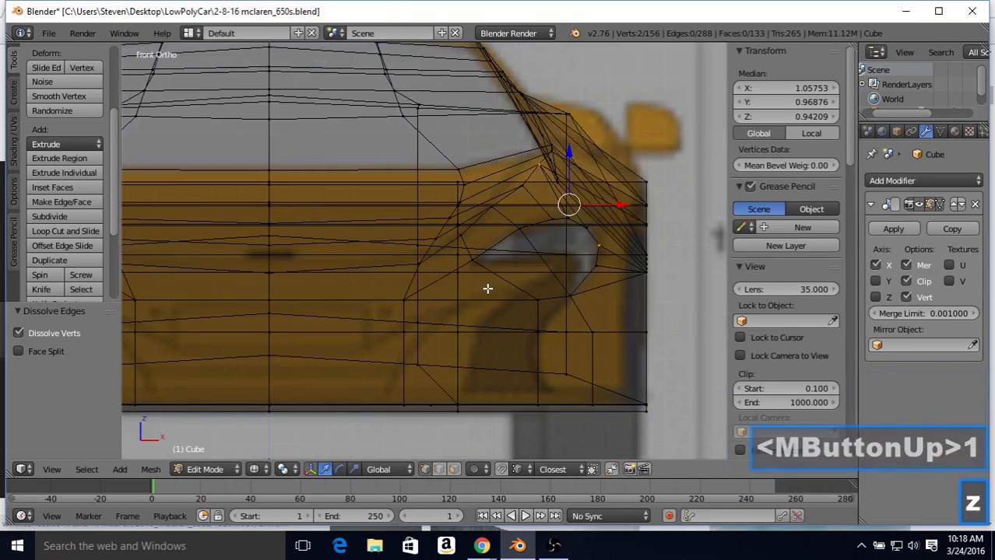
right_click(586, 229)
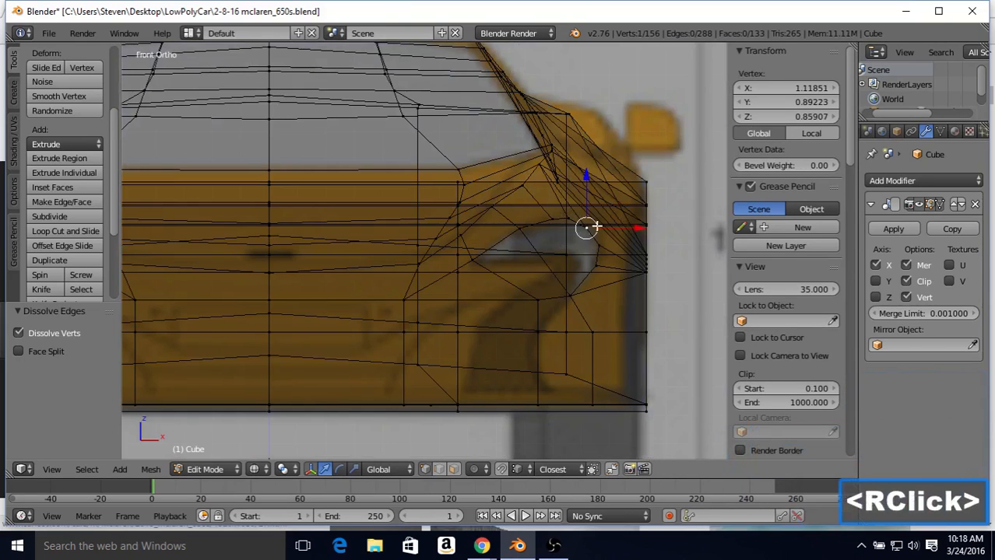
key("z")
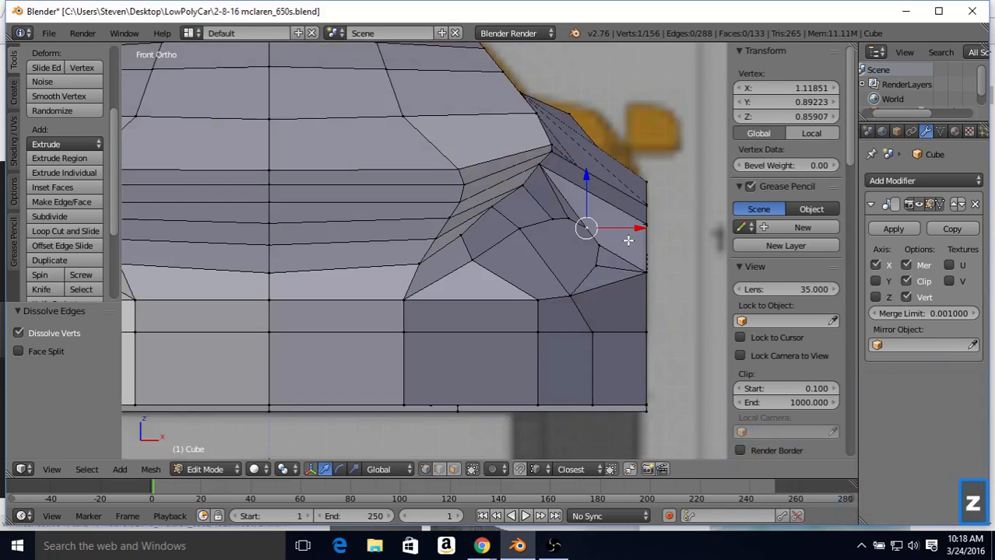
middle_click_drag(627, 241, 603, 285)
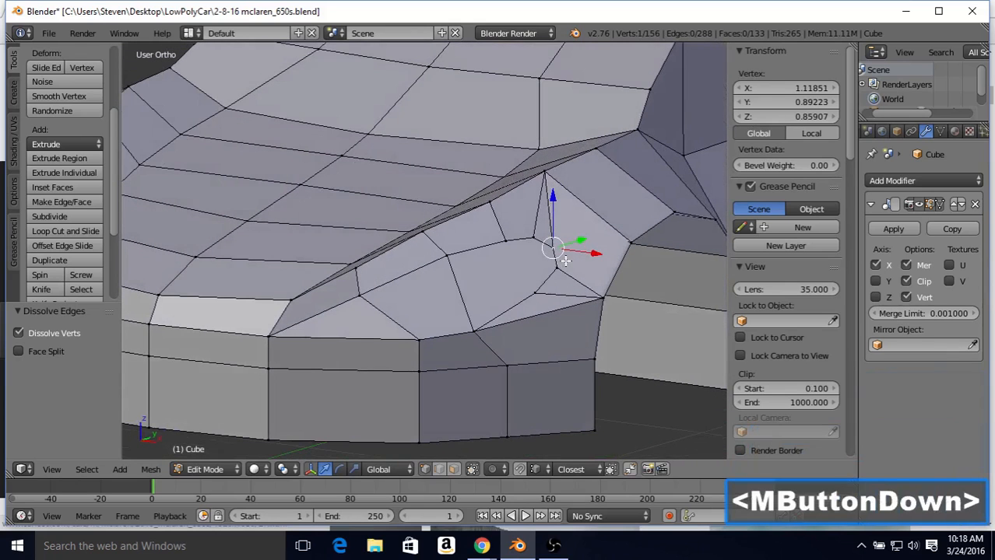
right_click(603, 285, "shift")
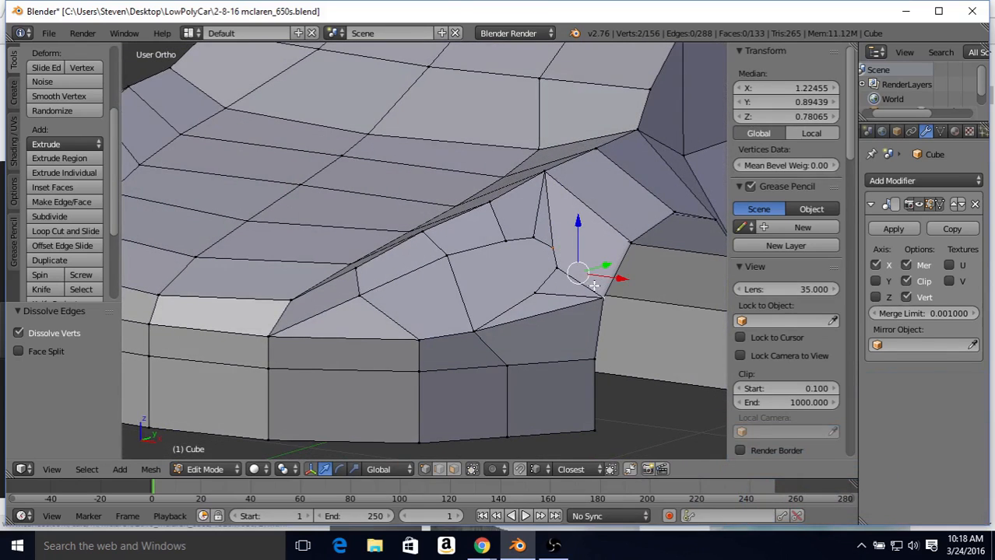
key("j")
Slide the headlight's upper outer vertex by about 0.080 up its edge and about 0.086 outward toward the wheel-arch corner
right_click(556, 237)
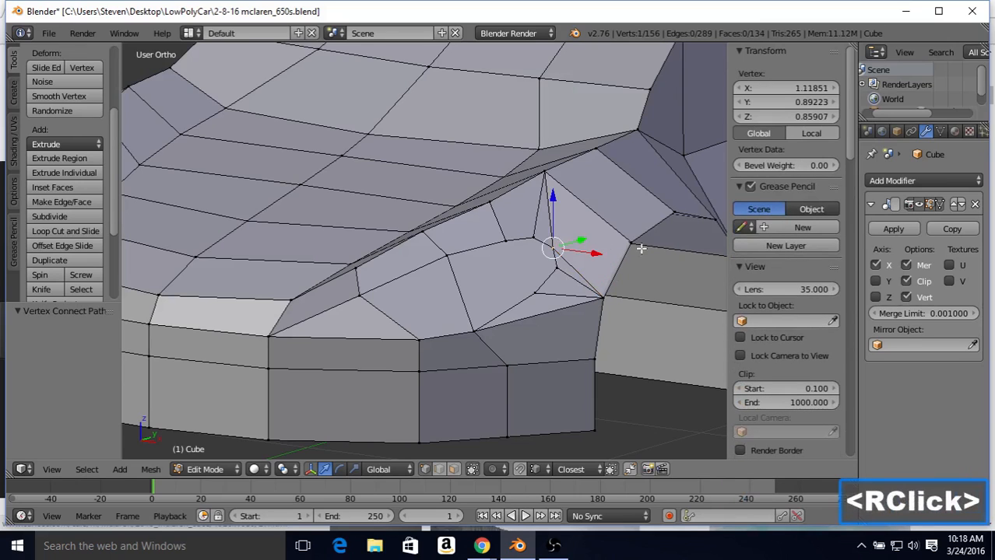
key("1")
key("z")
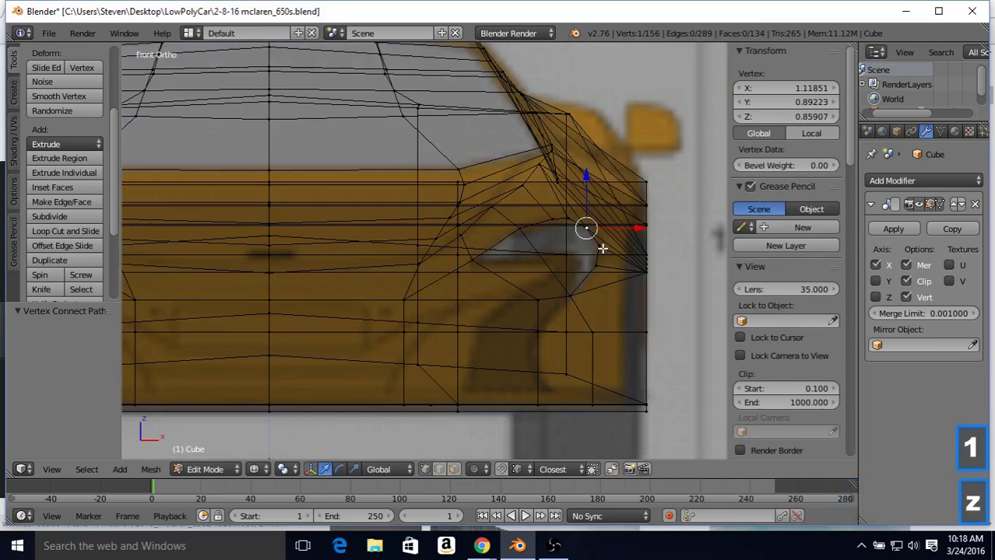
key("z")
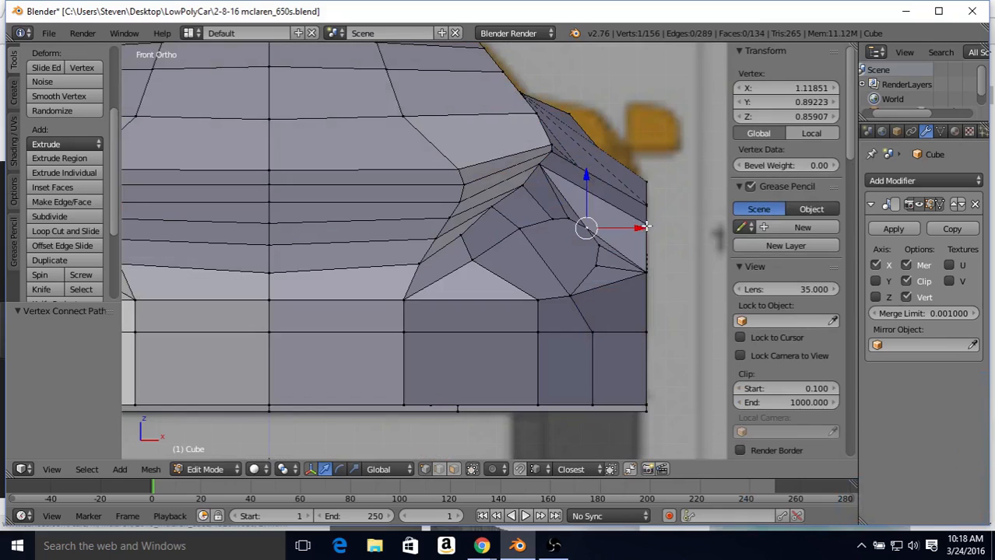
key("z")
key("shift+v")
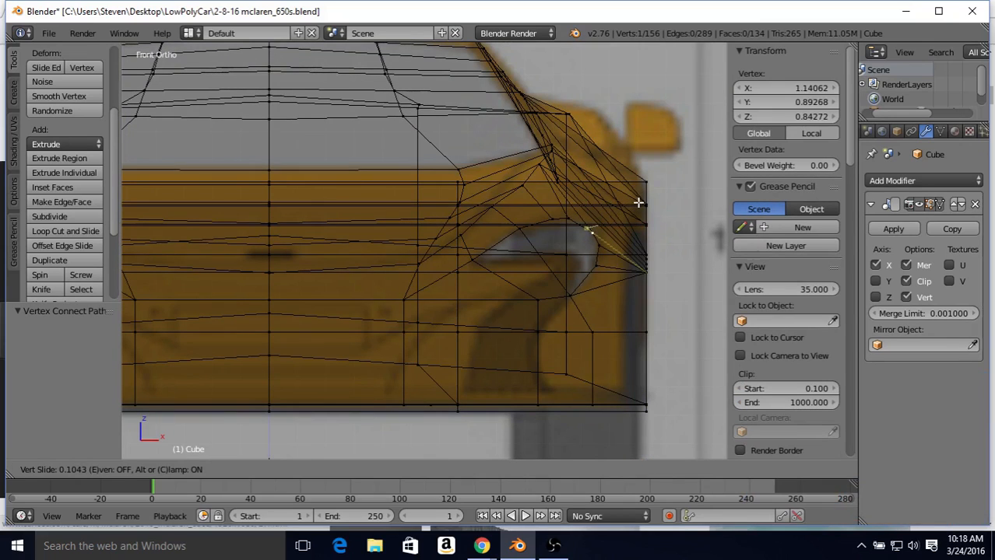
left_click(633, 191)
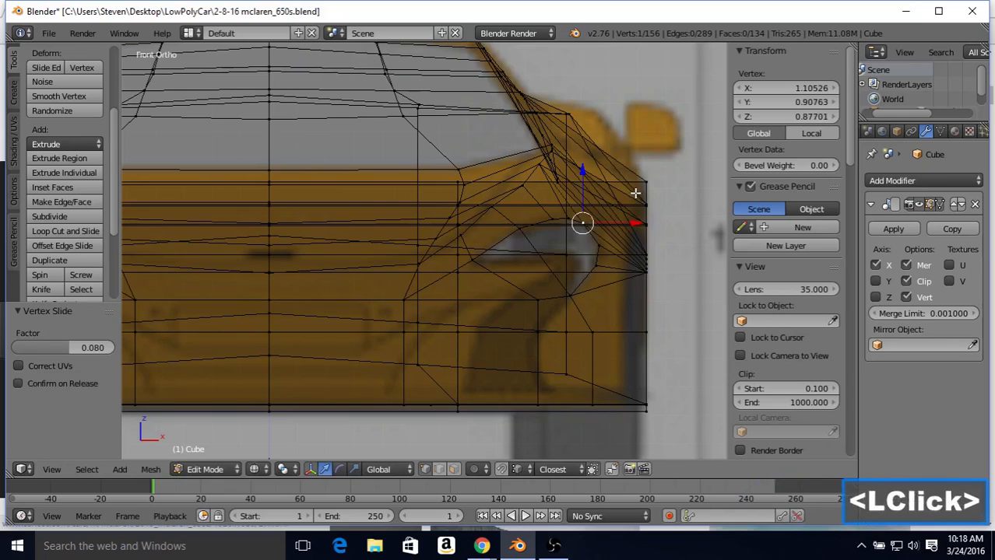
key("shift+v")
left_click(644, 193)
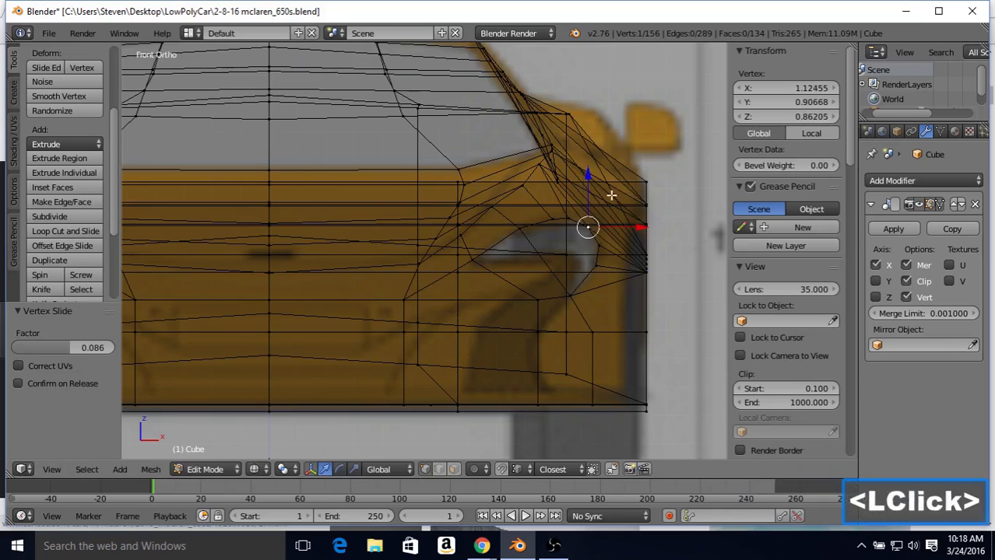
Slide the adjacent vertex on the headlight's upper curve by about 0.285 toward the upper outer vertex
right_click(568, 218)
key("shift+v")
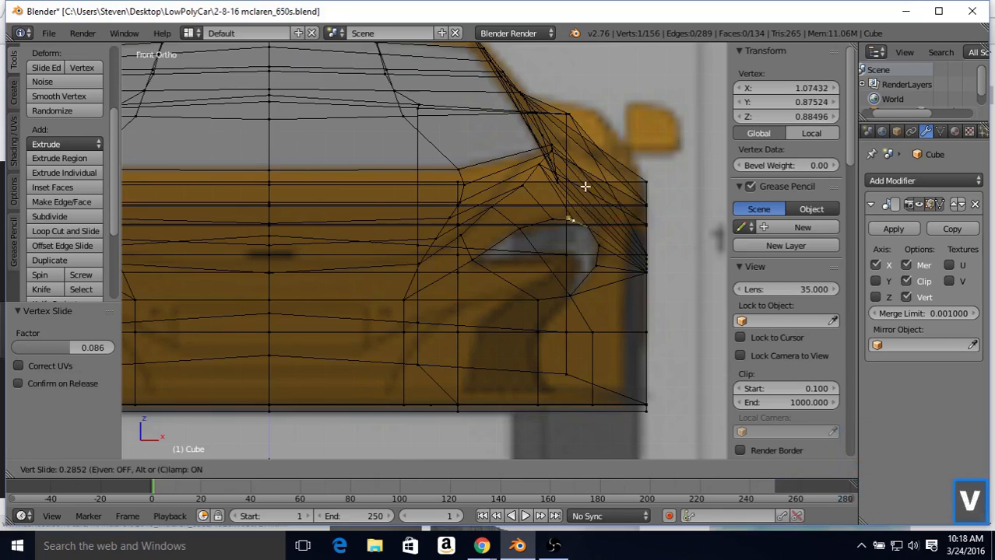
left_click(573, 219)
Slide the middle vertex of the headlight's upper curve by about 0.268 inward along the outline and about 0.218 back outward
right_click(551, 215)
key("shift+v")
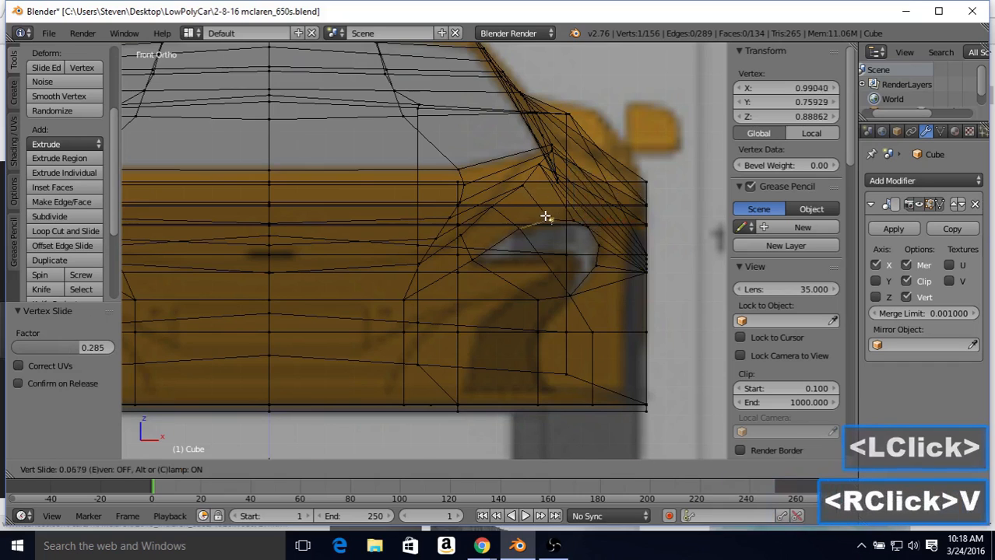
left_click(540, 221)
key("shift+v")
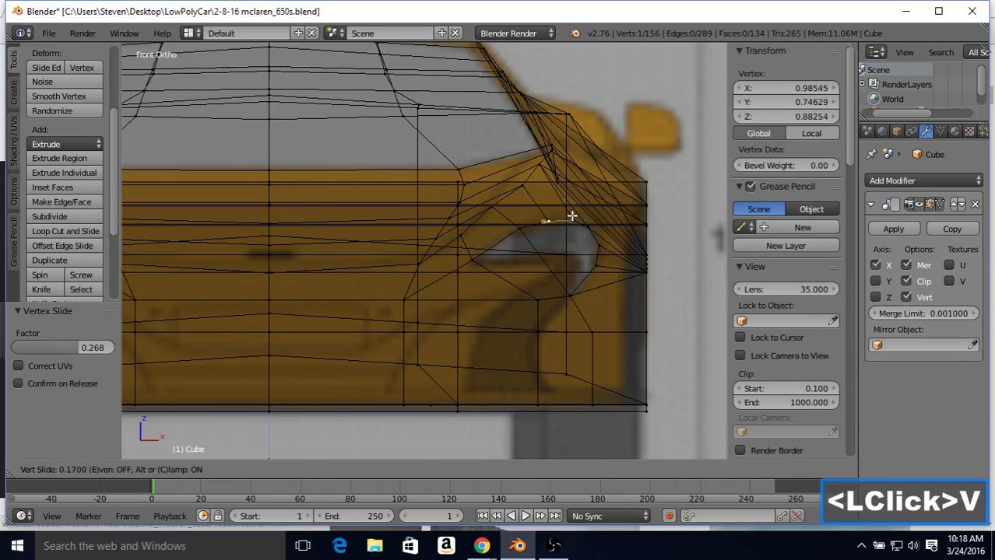
left_click(548, 221)
Slide the inner vertex of the headlight's upper curve by about 0.146 down toward the inner tip
right_click(517, 230)
key("shift+v")
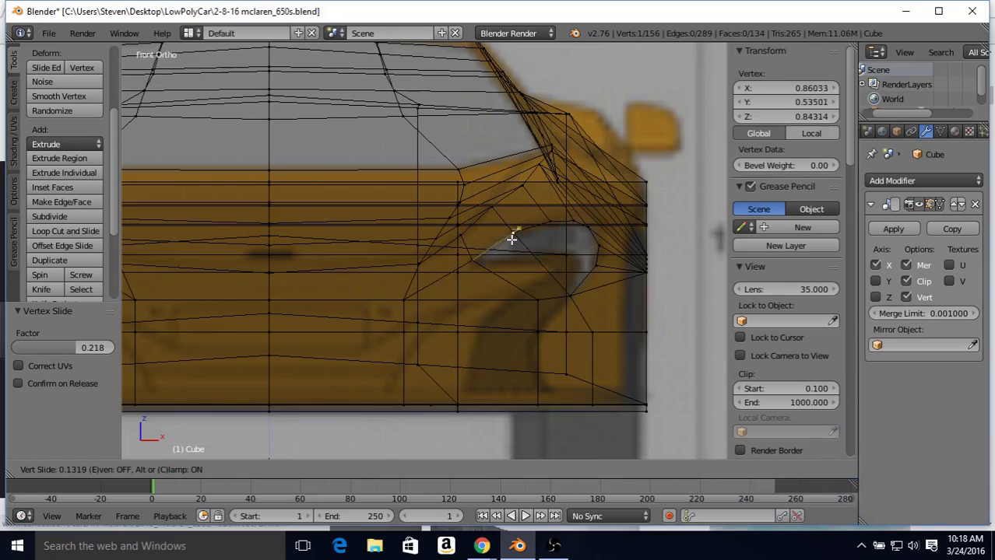
left_click(511, 238)
Readjust the upper curve's middle vertex, sliding it about 0.215 outward and about 0.218 inward to match the headlight outline
right_click(556, 223)
key("shift+v")
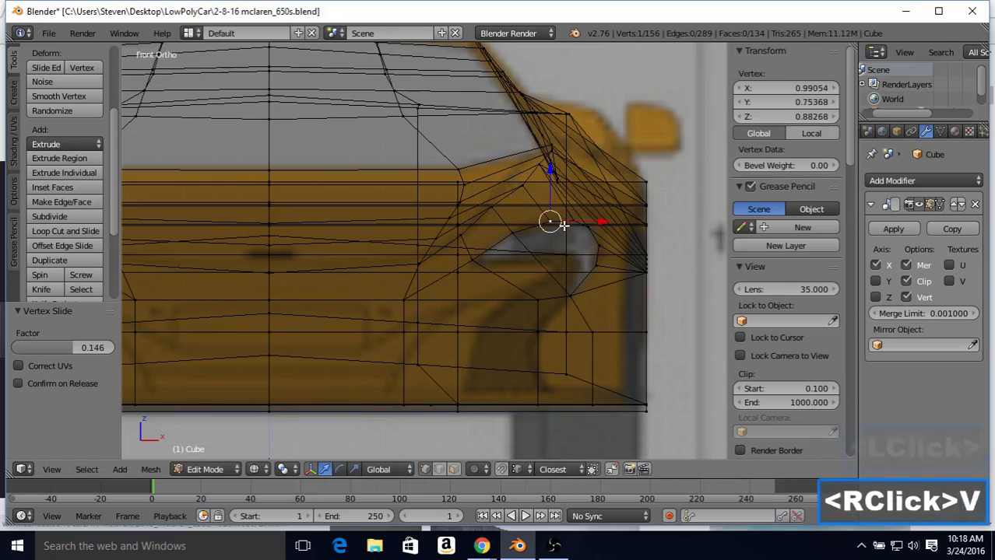
left_click(557, 223)
key("shift+v")
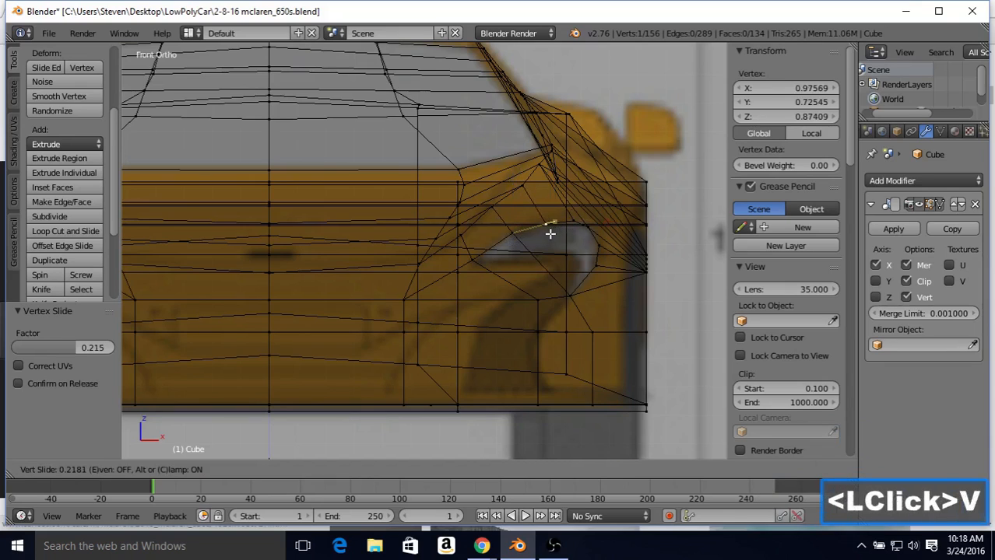
left_click(550, 232)
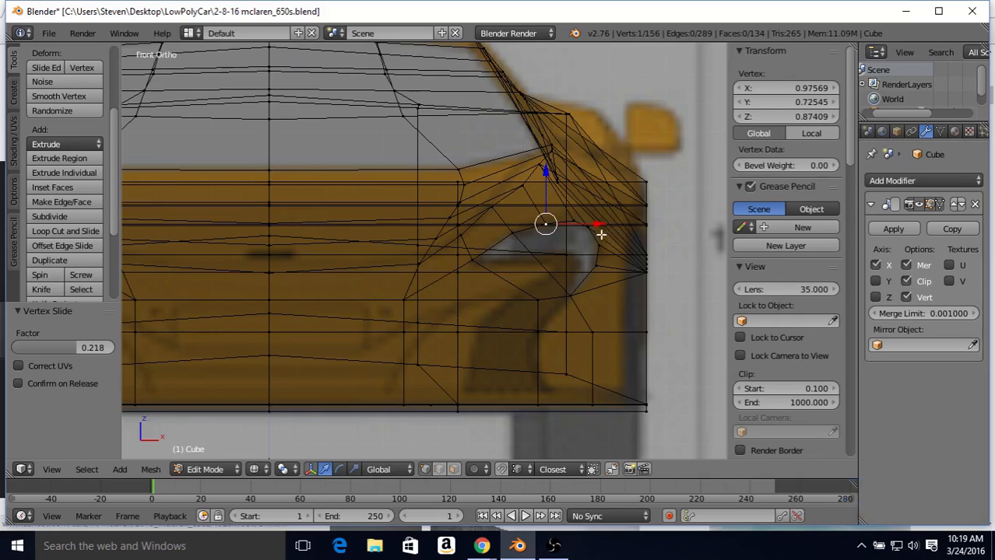
Subdivide the edge between the headlight's upper outer vertex and outer midpoint vertex with one cut, and select the new vertex
right_click(588, 229)
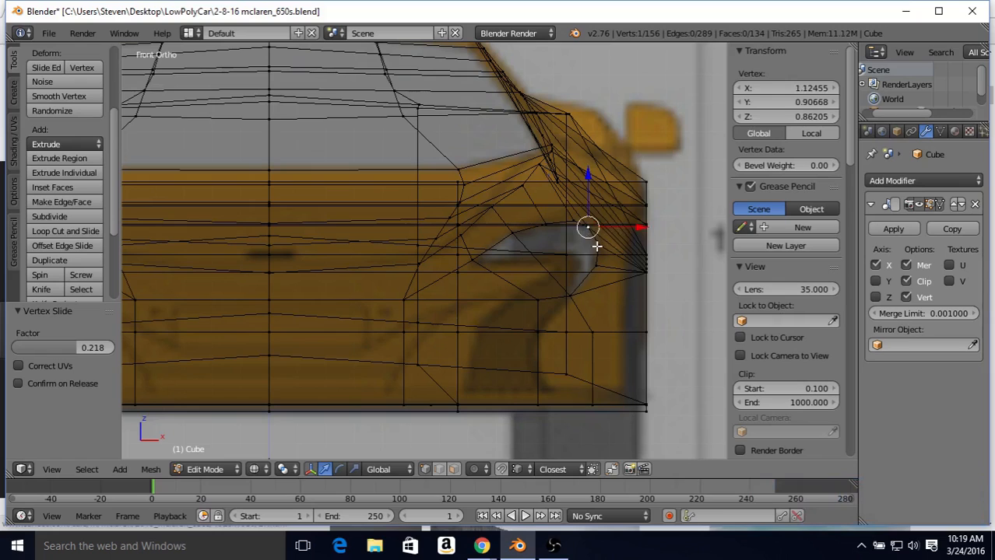
right_click(597, 245, "shift")
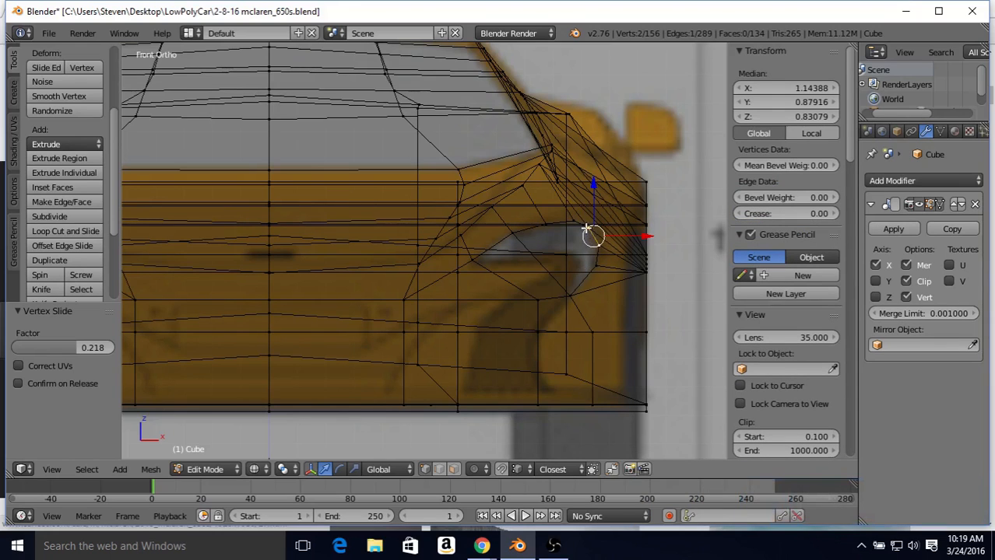
left_click(97, 213)
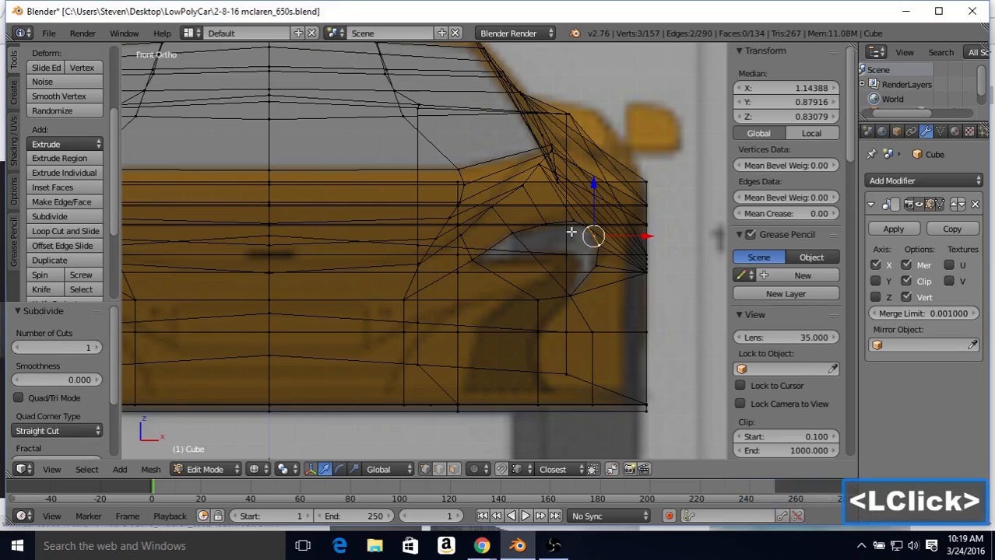
right_click(596, 234)
Dissolve the edge joining the headlight's upper outer vertex to the wheel-arch corner
key("z")
middle_click_drag(595, 233, 537, 261)
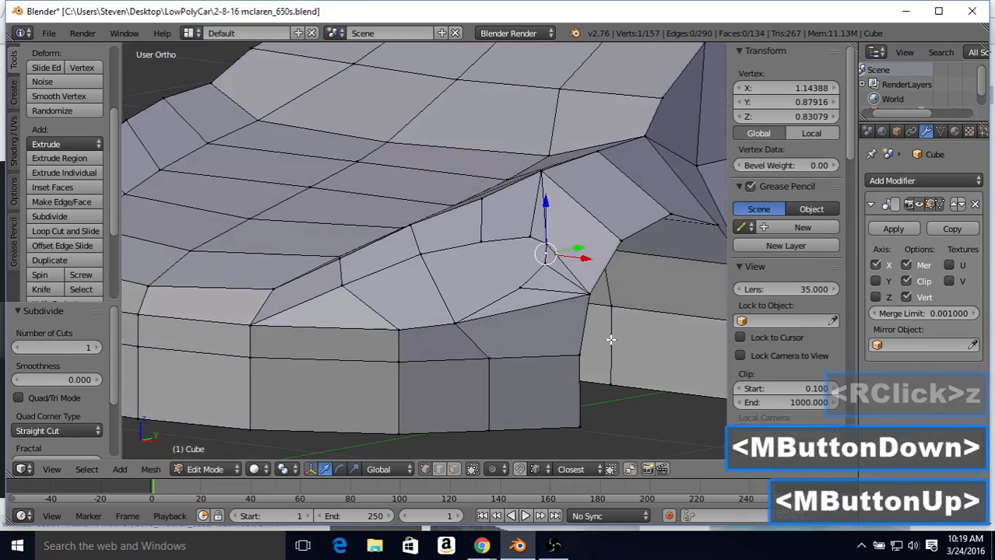
left_click(441, 467)
right_click(575, 266)
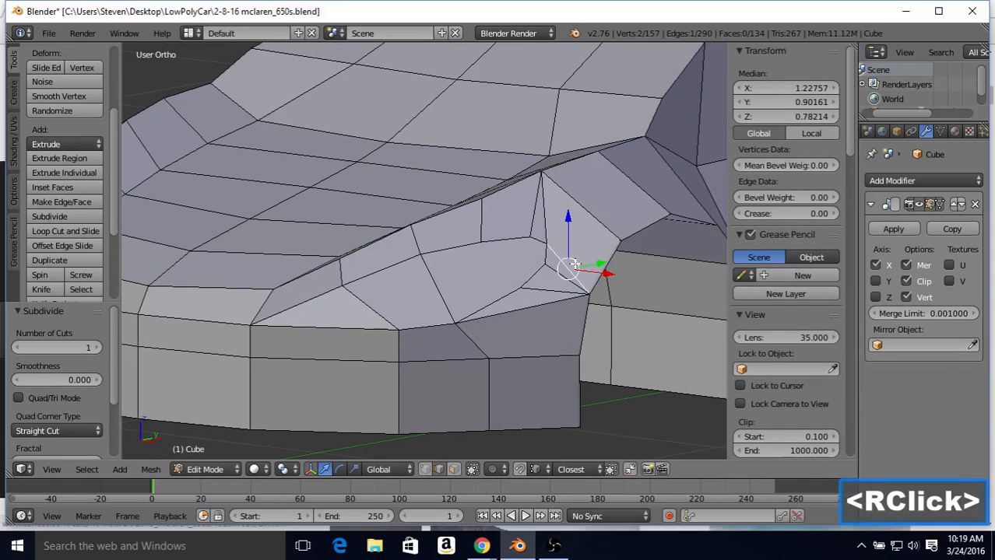
key("Delete")
left_click(573, 259)
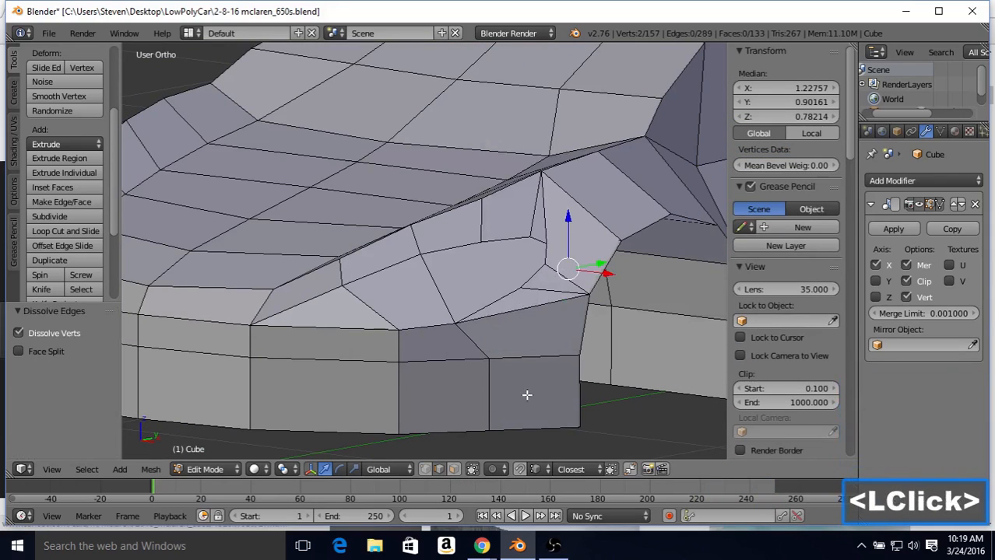
Connect the subdivision's new vertex on the headlight's outer side to the wheel-arch vertex just above the corner
left_click(425, 469)
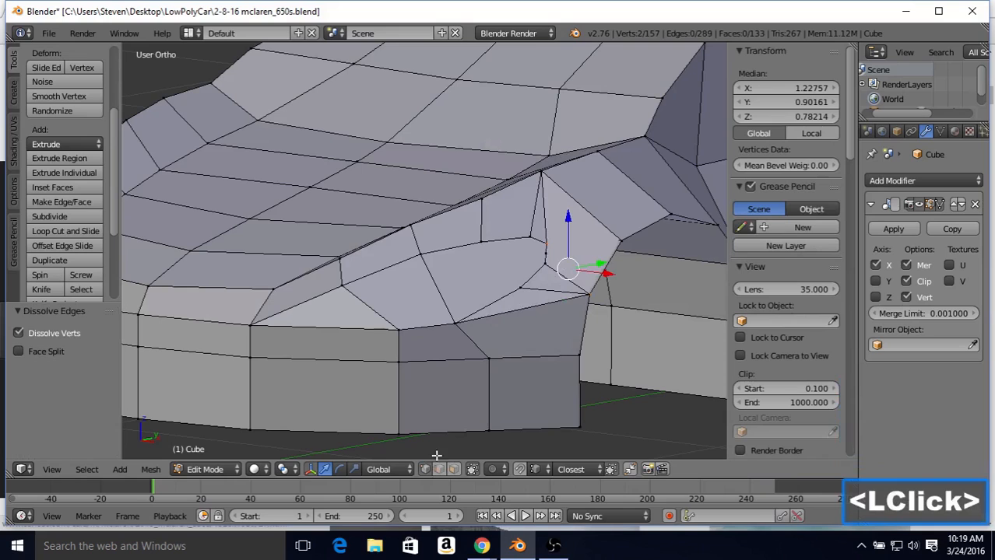
right_click(545, 251)
right_click(617, 242, "shift")
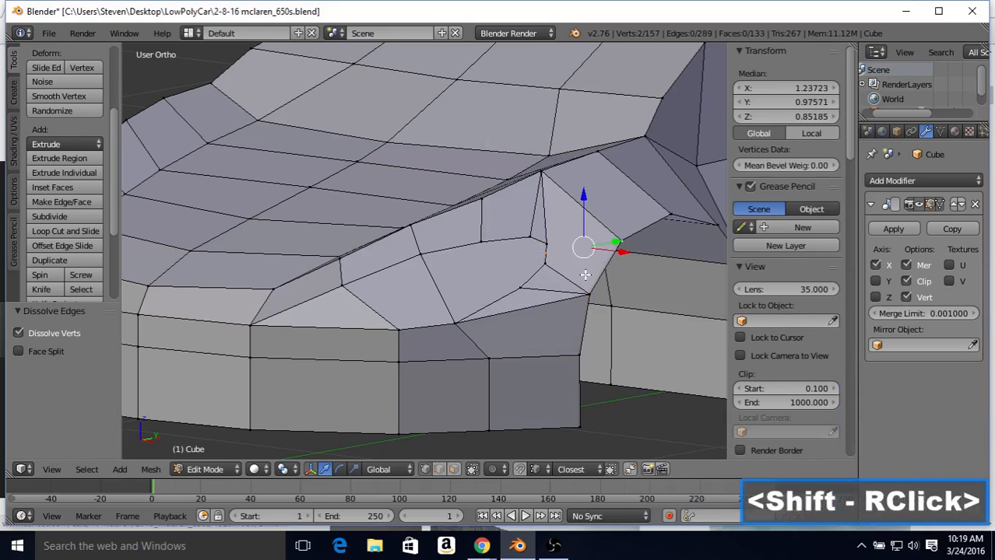
key("j")
Slide the new outer-side vertex by about 0.049 outward along the edge toward the wheel arch
right_click(547, 253)
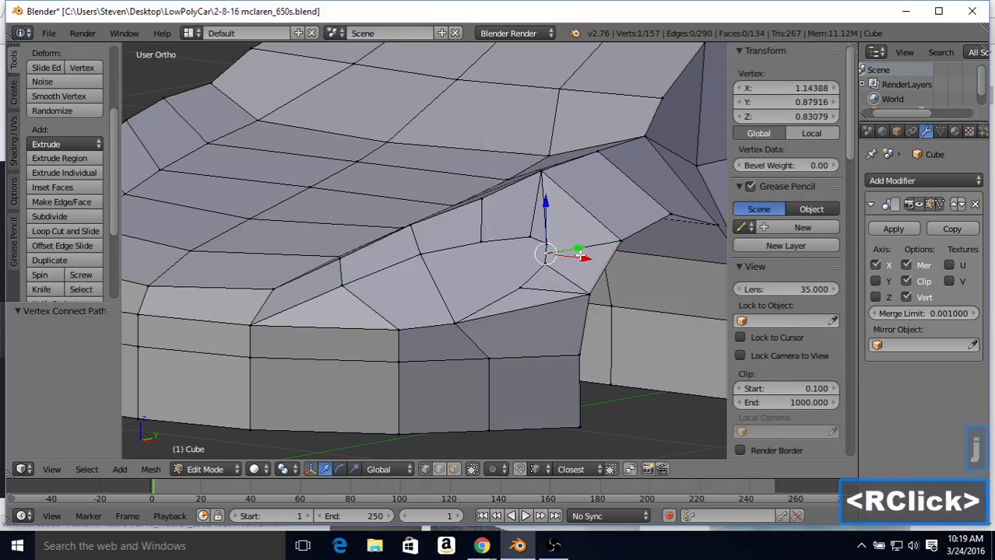
key("1")
key("z")
key("shift+v")
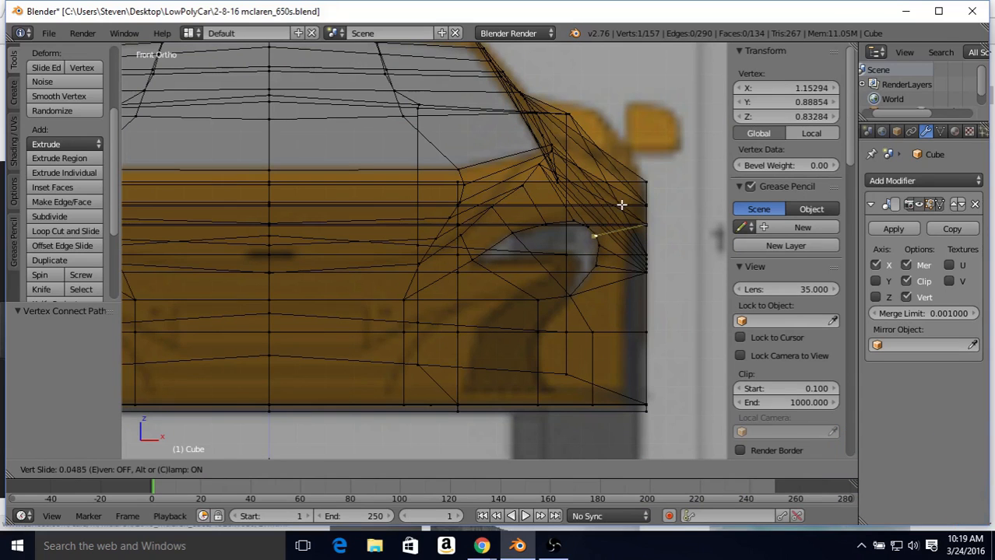
left_click(621, 204)
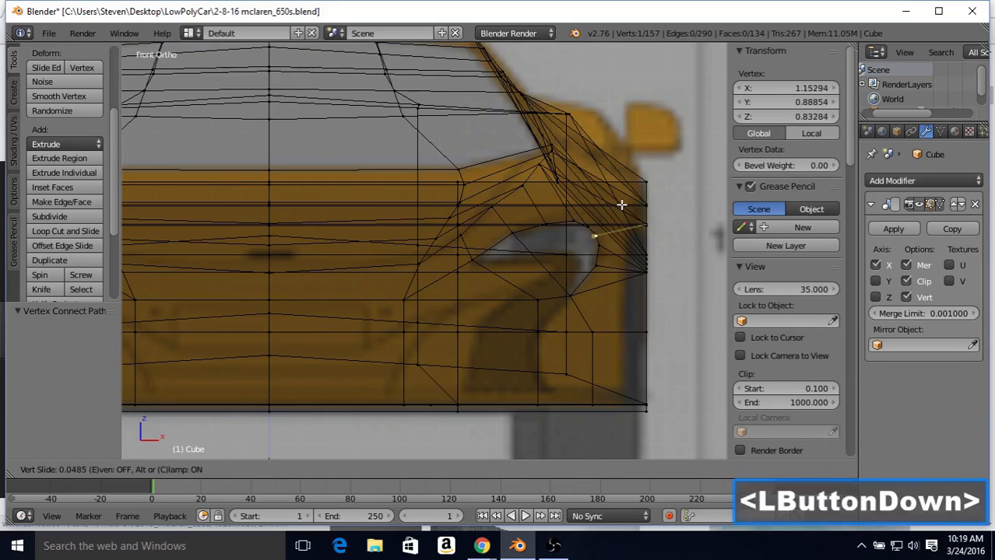
Slide the headlight's upper outer vertex by about 0.243 outward along the headlight outline
right_click(572, 220)
key("shift+v")
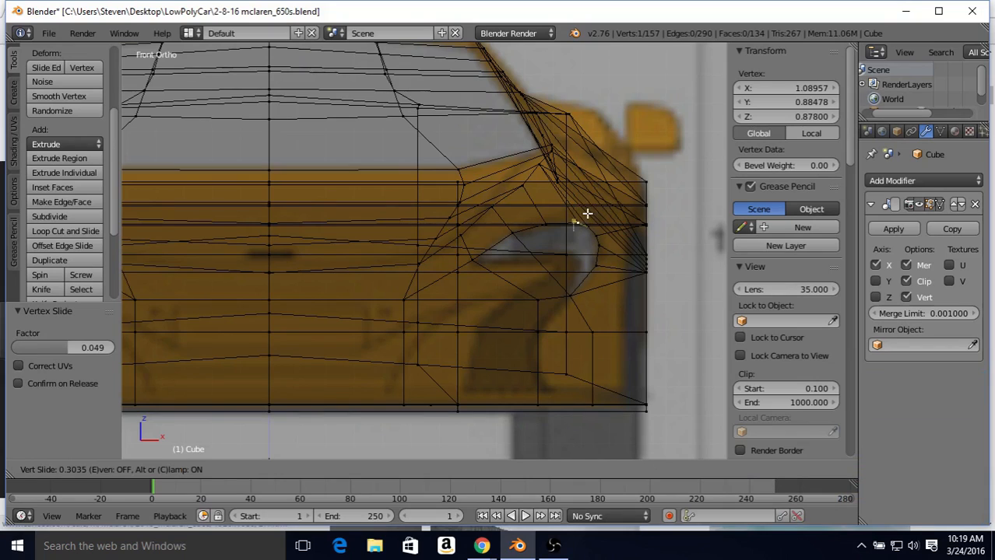
left_click(586, 213)
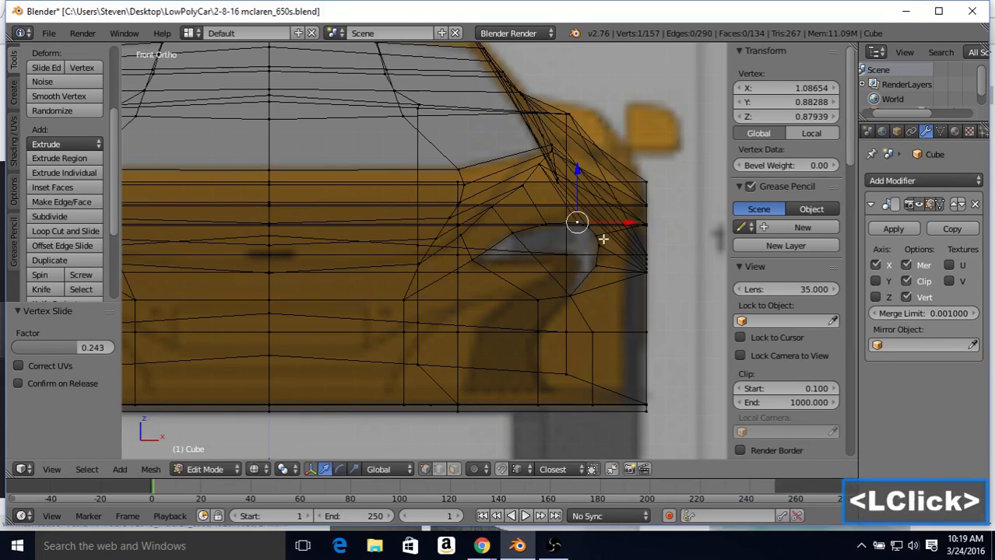
key("z")
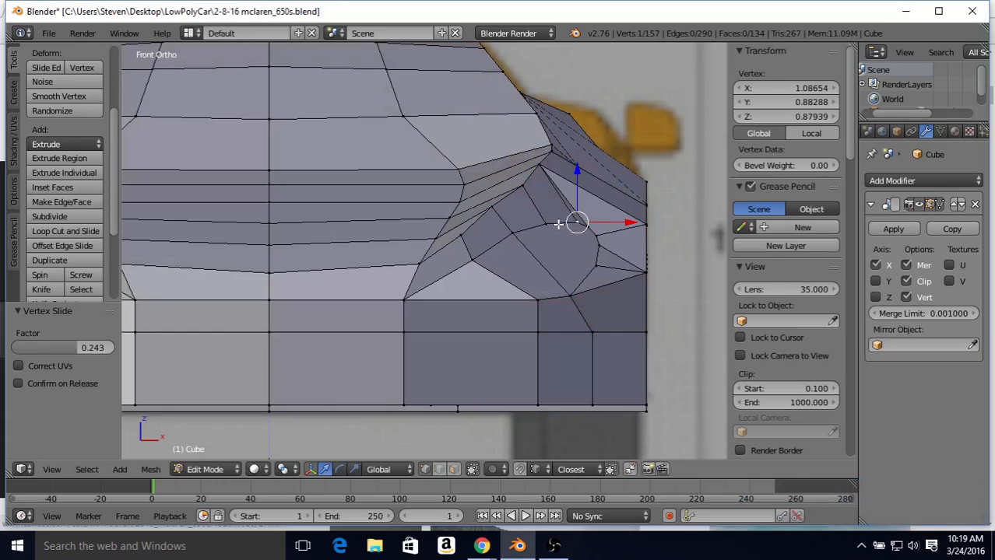
Slide the headlight's upper inner vertex by about 0.036 along the diagonal edge toward the headlight's bottom vertex
right_click(514, 236)
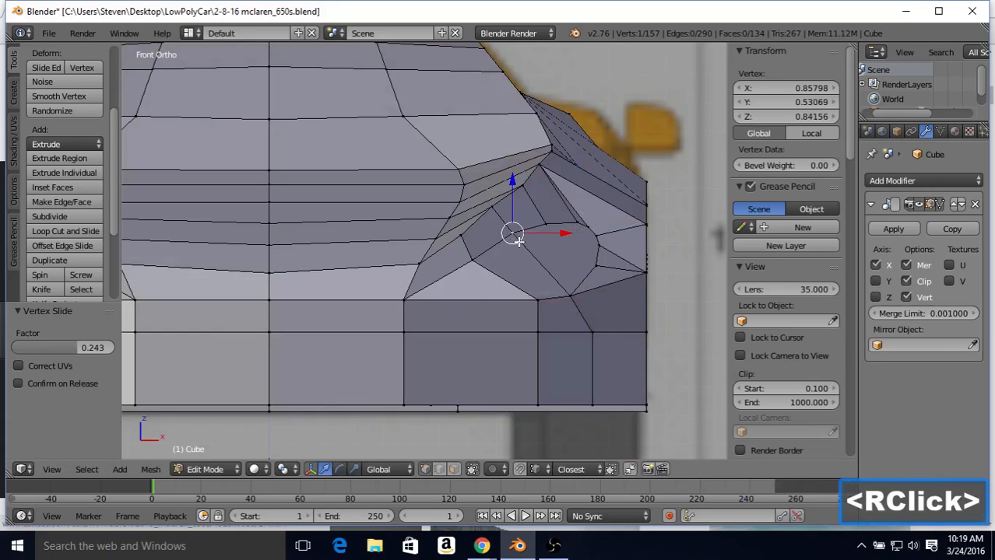
key("shift+v")
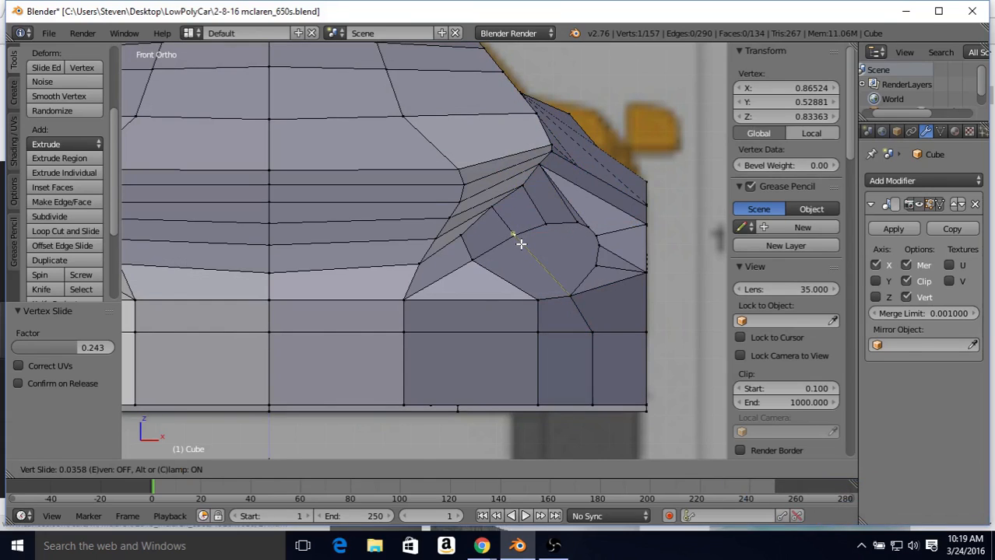
left_click(521, 243)
middle_click_drag(521, 244, 525, 209)
key("1")
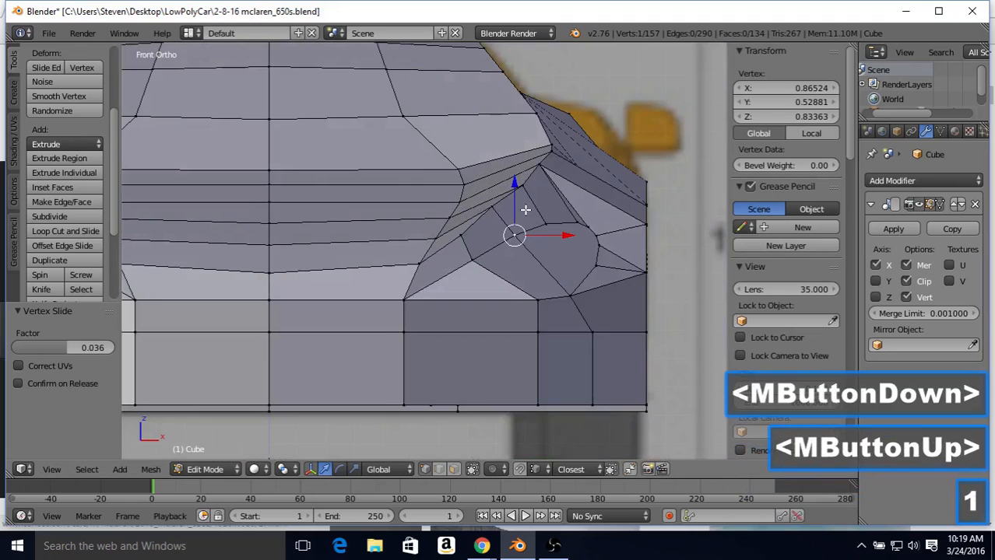
Slide the headlight's upper inner vertex by about 0.081 back up along the edge toward the hood
key("z")
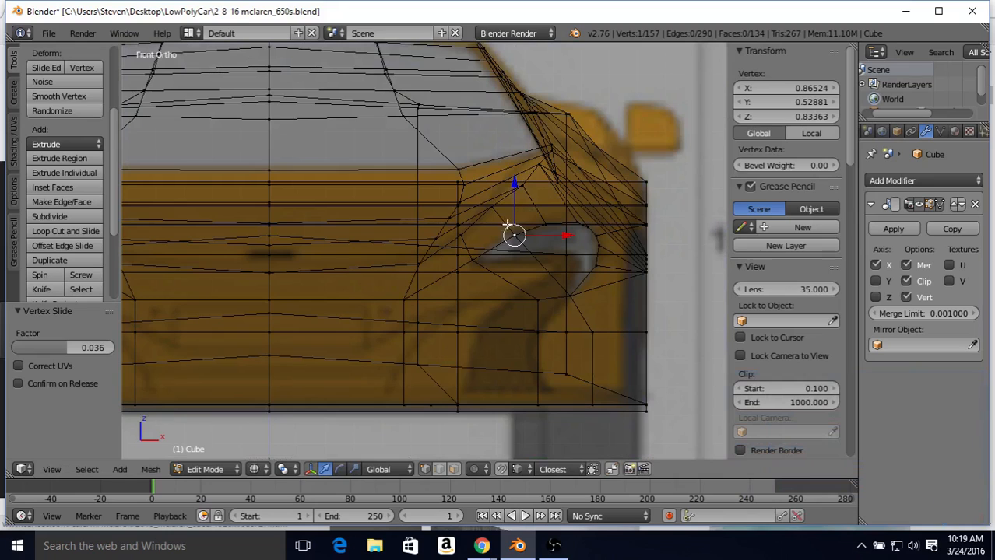
key("shift+v")
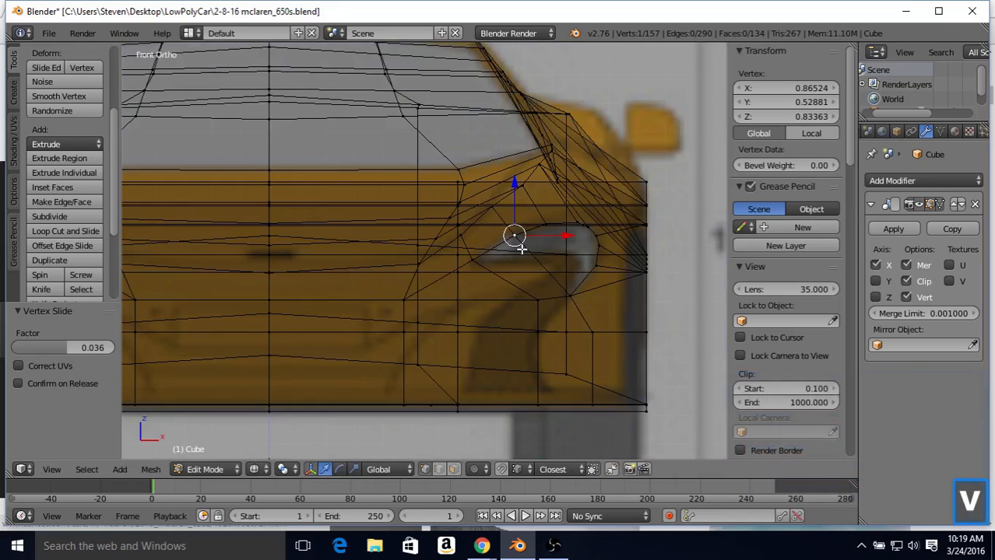
left_click(522, 245)
Slide the headlight's top middle vertex by about 0.069 upward along the edge toward the hood crease
right_click(544, 223)
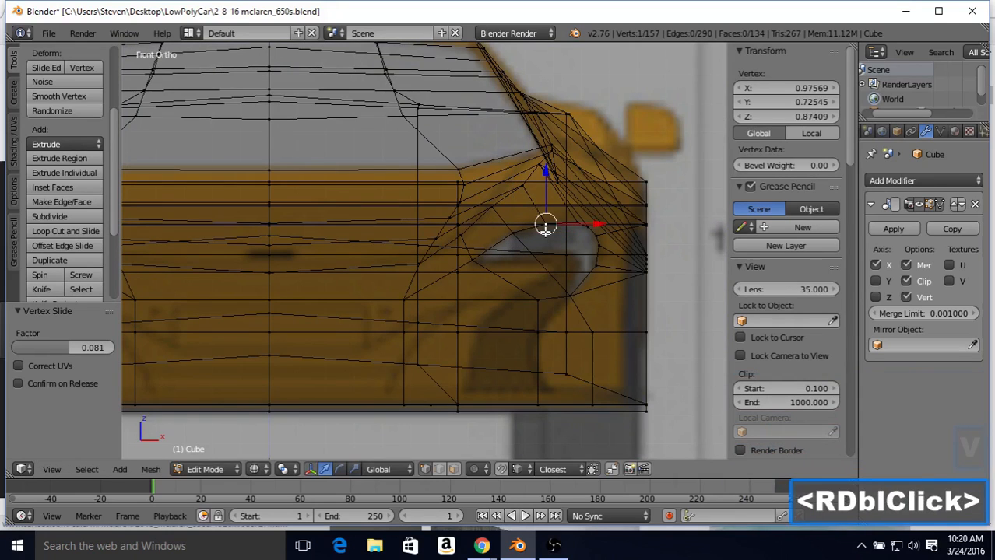
key("shift+v")
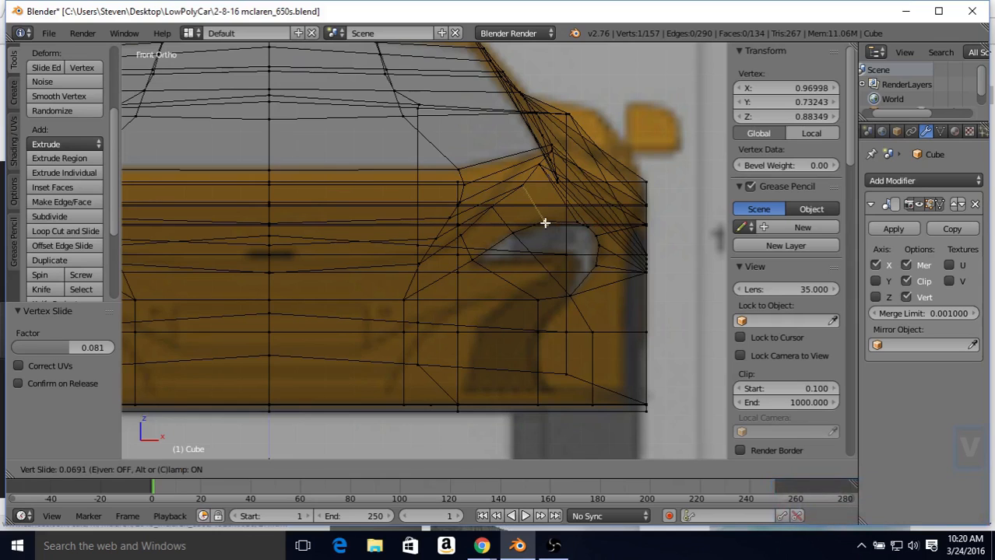
left_click(544, 222)
right_click(578, 222)
key("shift+v")
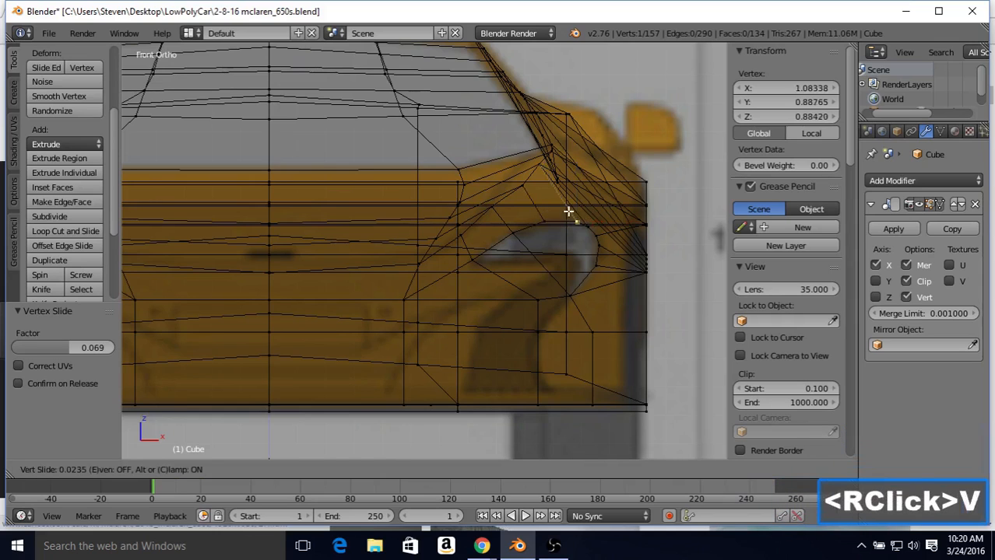
right_click(567, 210)
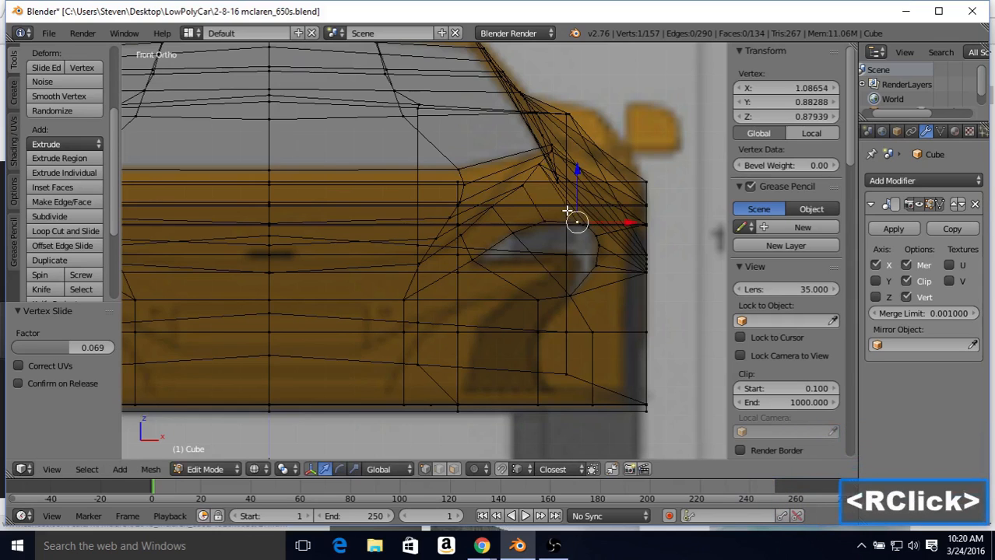
Slide the headlight's top middle vertex by about 0.157 outward along the edge toward the upper outer vertex
right_click(545, 221)
key("shift+v")
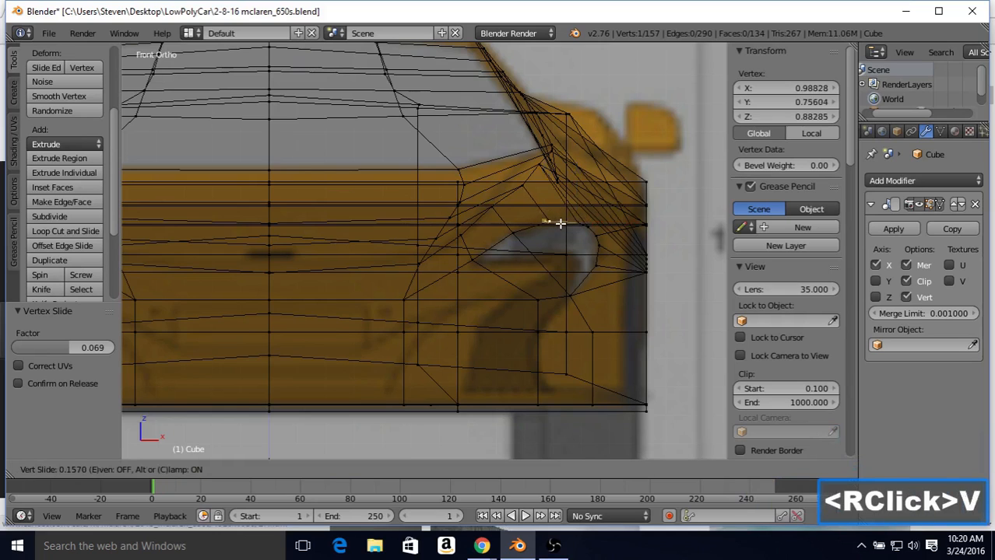
left_click(560, 224)
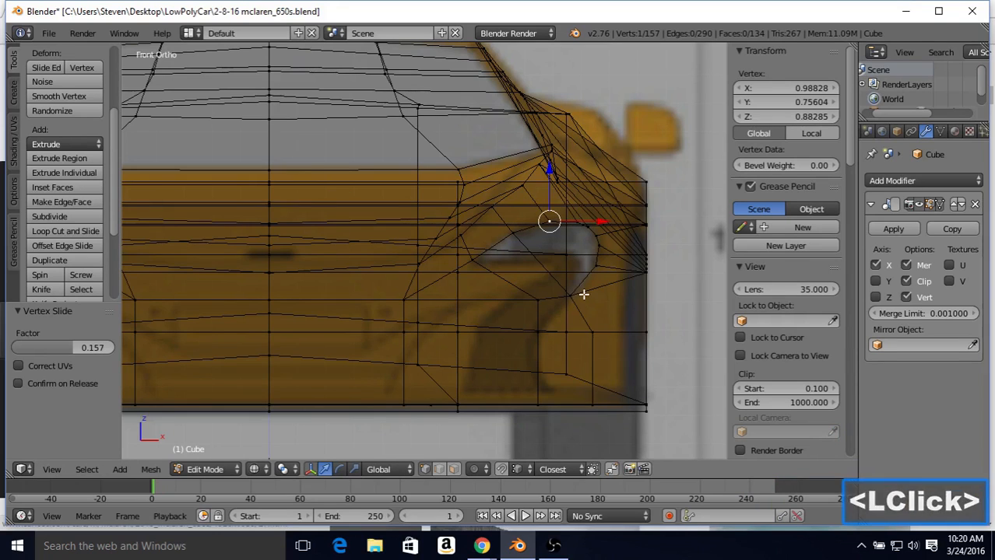
Subdivide the diagonal edge between the headlight's upper inner vertex and bottom vertex with one cut
key("z")
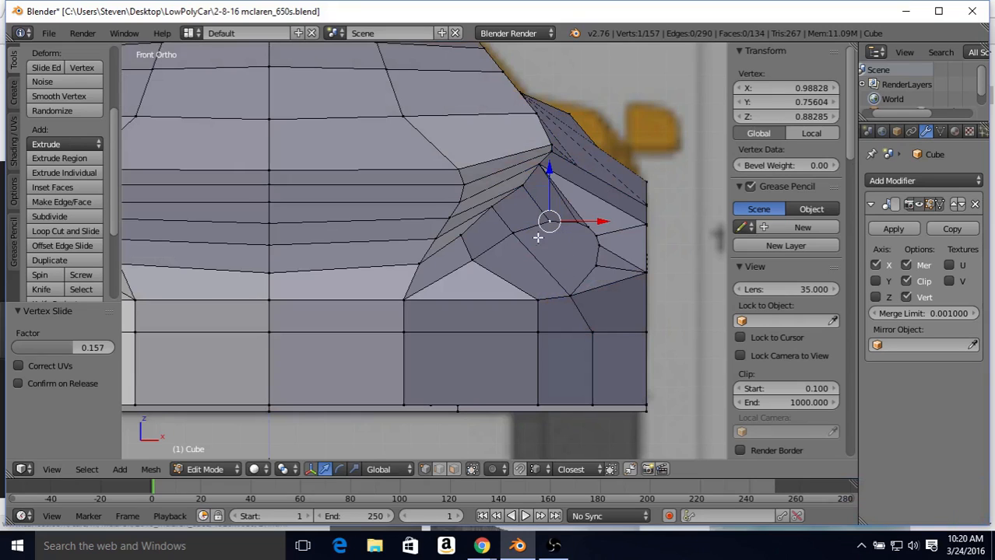
right_click(513, 236)
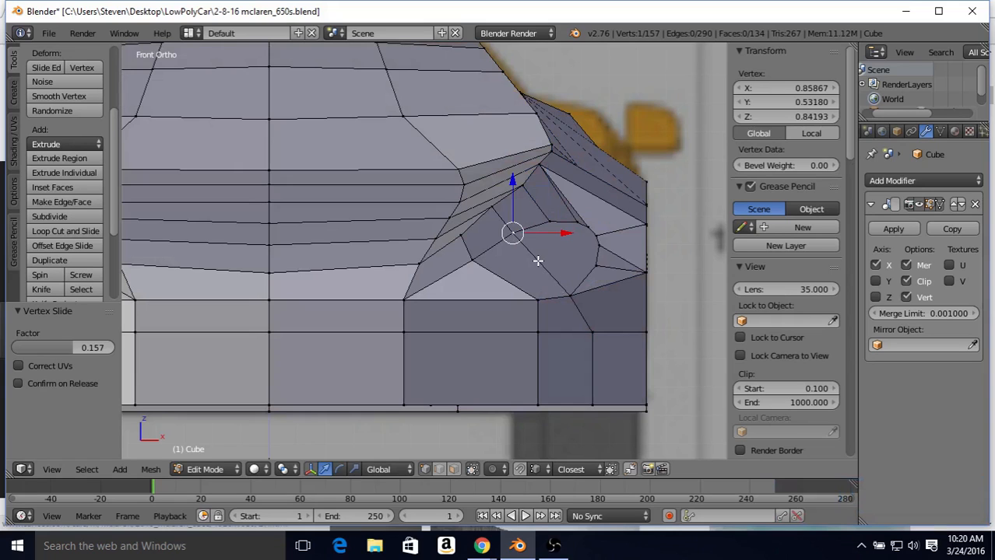
key("z")
key("z")
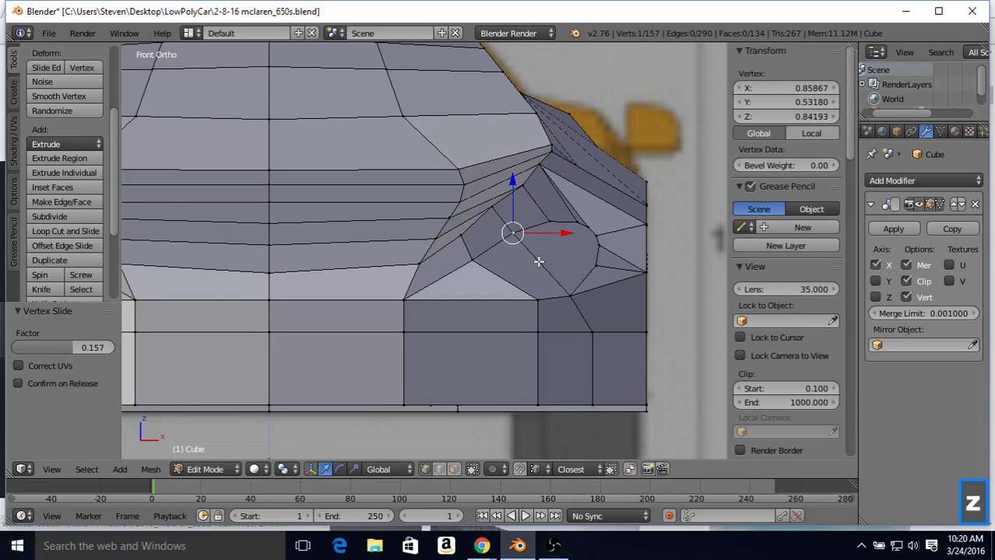
key("z")
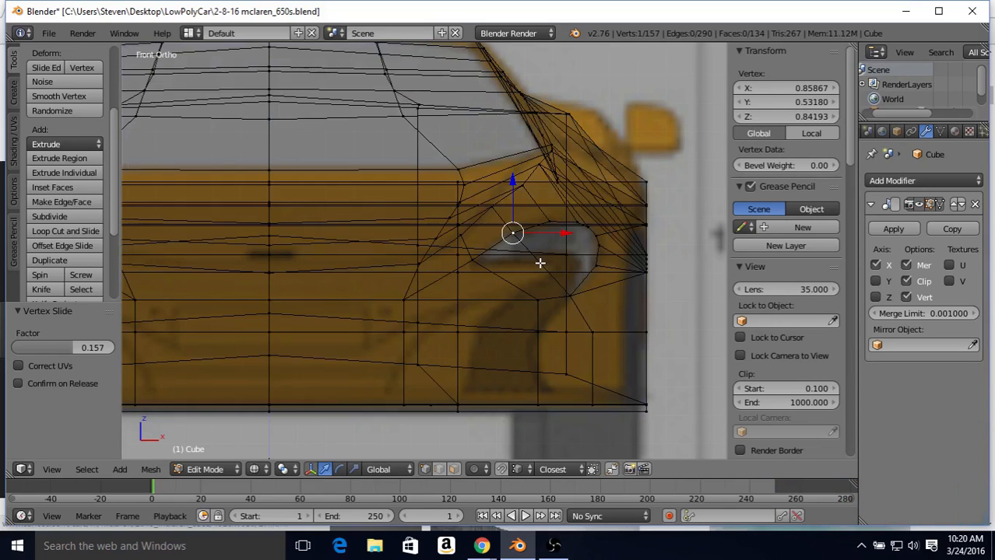
key("z")
right_click(563, 290, "shift")
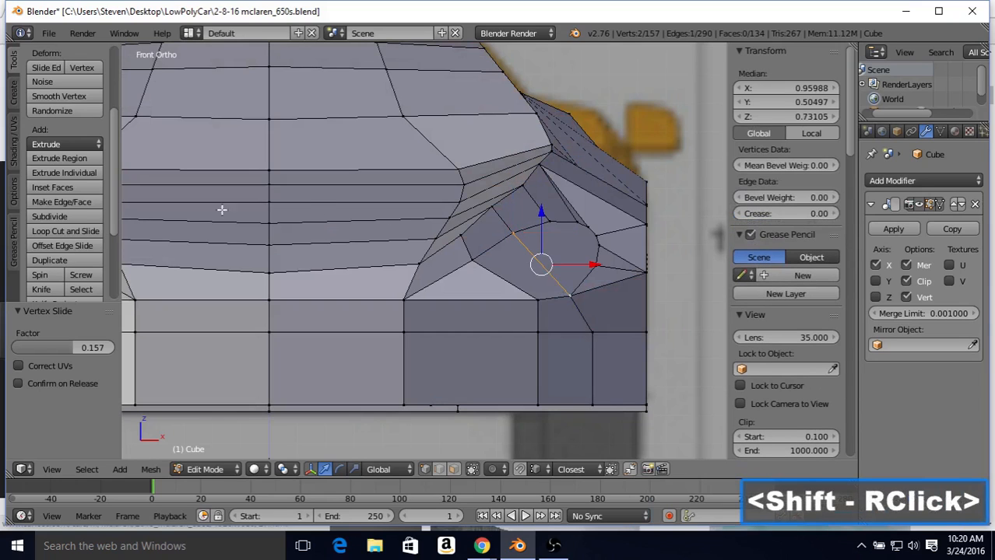
left_click(48, 217)
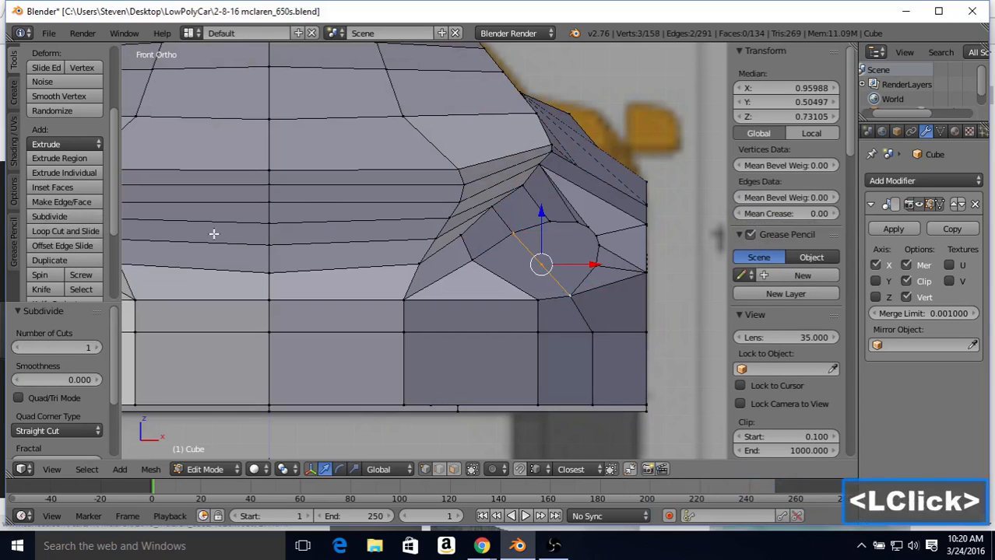
Connect the diagonal edge's new middle vertex to the headlight's outer-side vertex just below the upper outer one
key("z")
key("z")
right_click(574, 255)
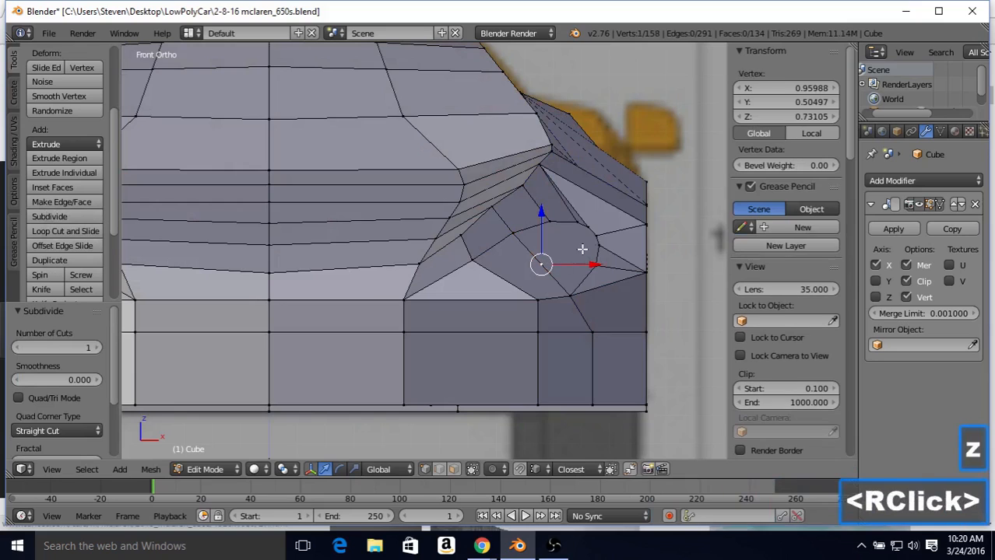
right_click(597, 236, "shift")
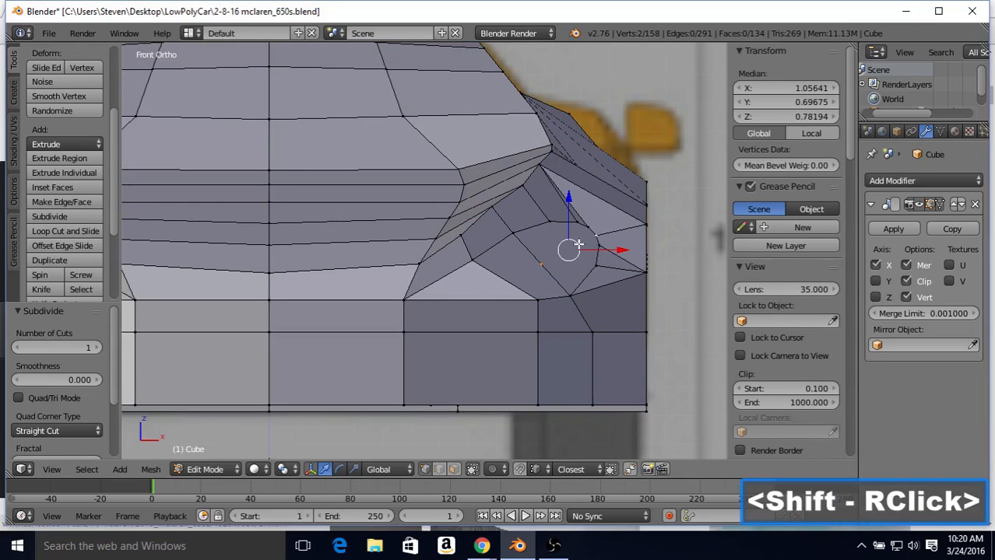
key("j")
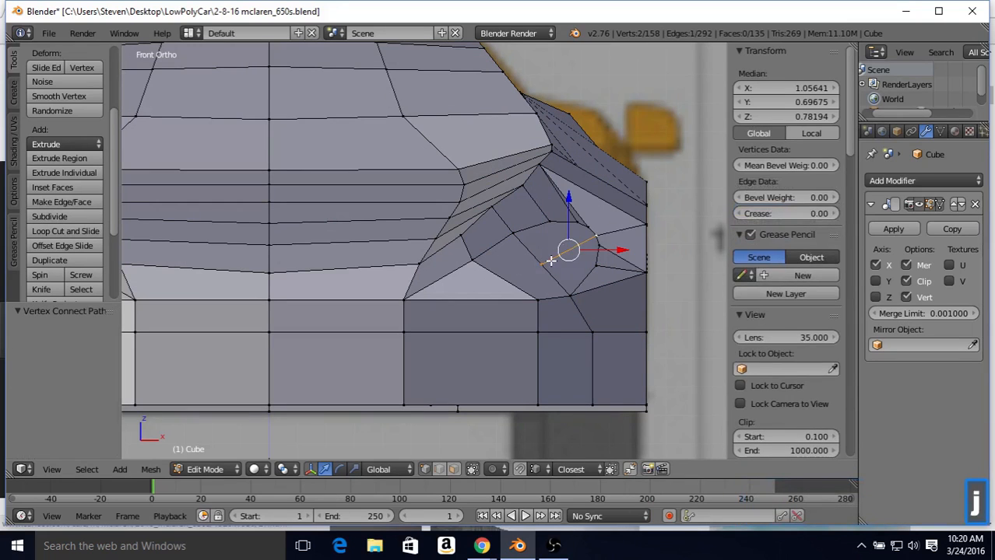
Slide the diagonal's middle vertex by about 0.455 along the new edge toward the headlight's outer side
right_click(549, 262)
key("z")
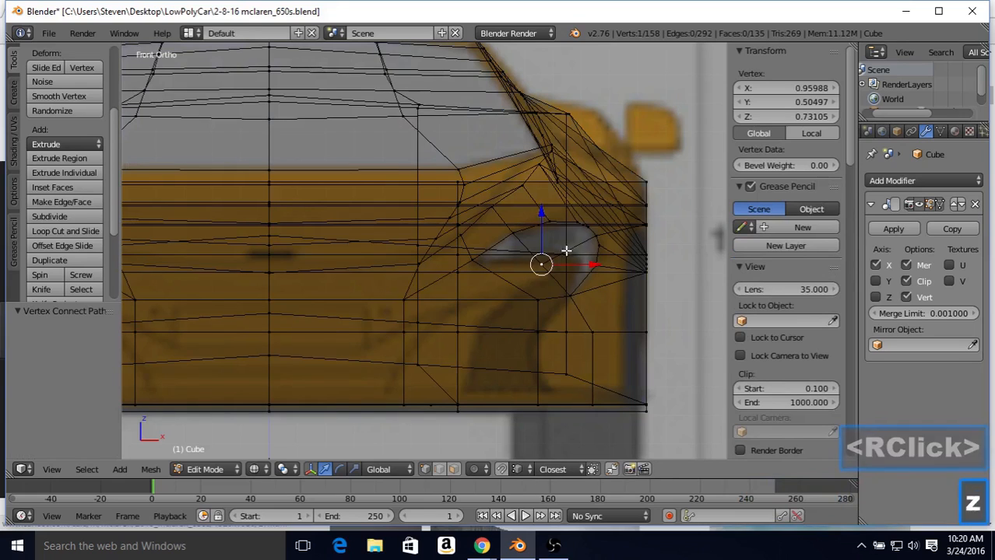
key("shift+v")
left_click(597, 236)
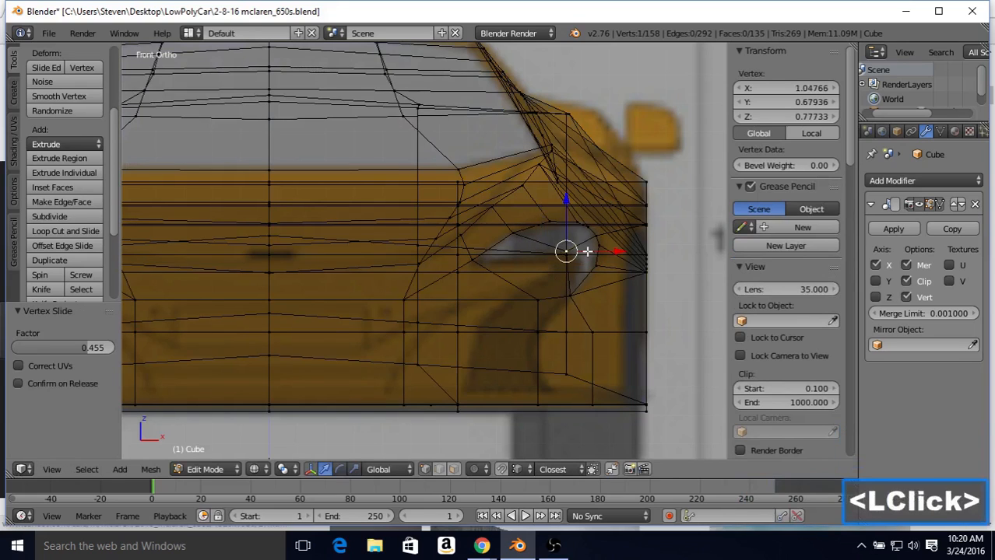
Subdivide the edge from the slid inner vertex to the headlight's bottom vertex once, and connect its new vertex to the outer midpoint vertex
right_click(571, 291, "shift")
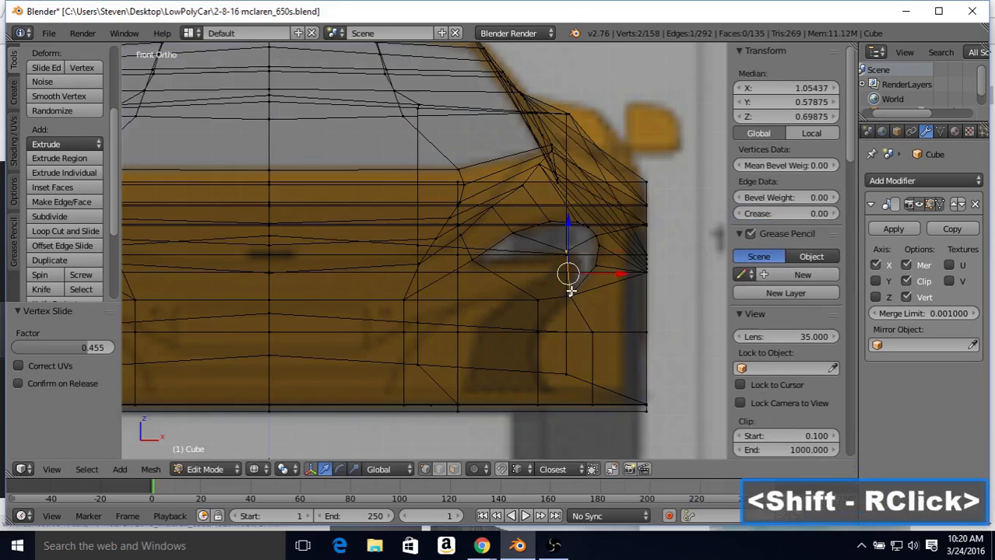
left_click(80, 211)
right_click(567, 272)
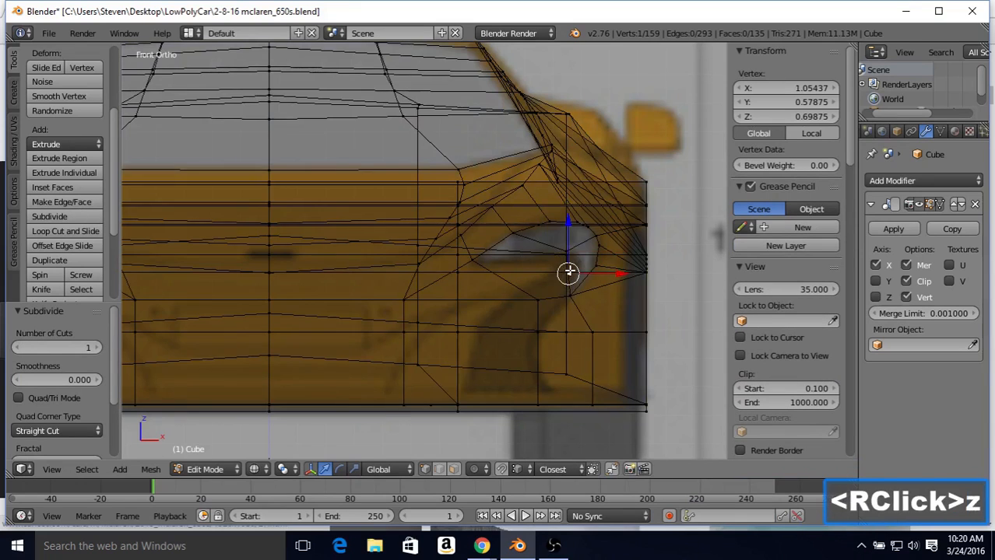
key("z")
right_click(596, 247, "shift")
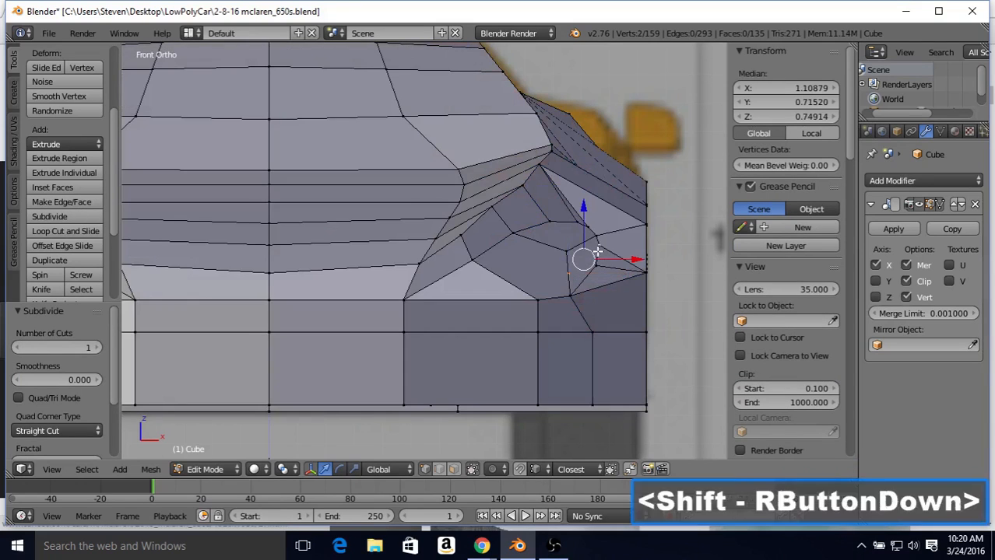
key("j")
Slide the lower new vertex inside the headlight by about 0.392 along the edge toward the outer midpoint vertex
right_click(573, 270)
key("z")
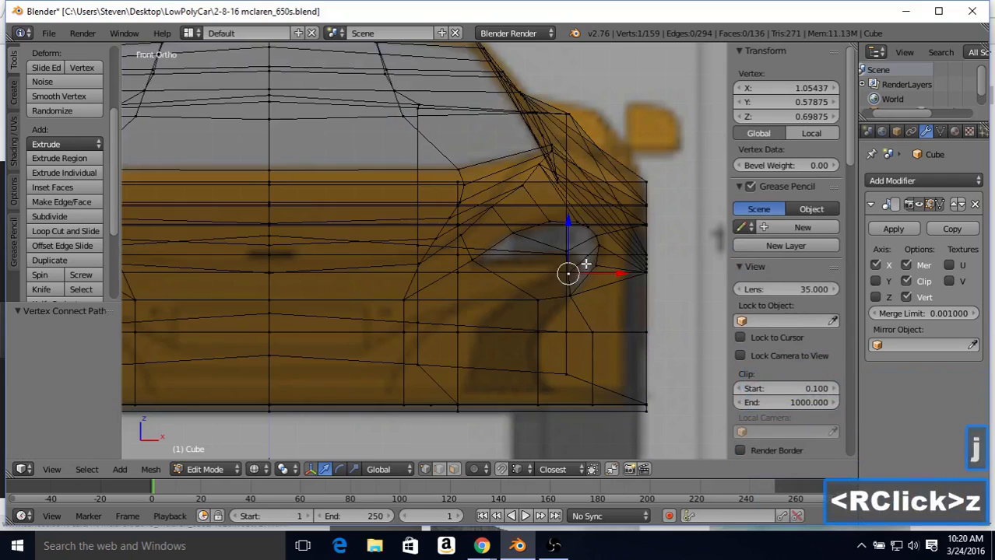
key("shift+v")
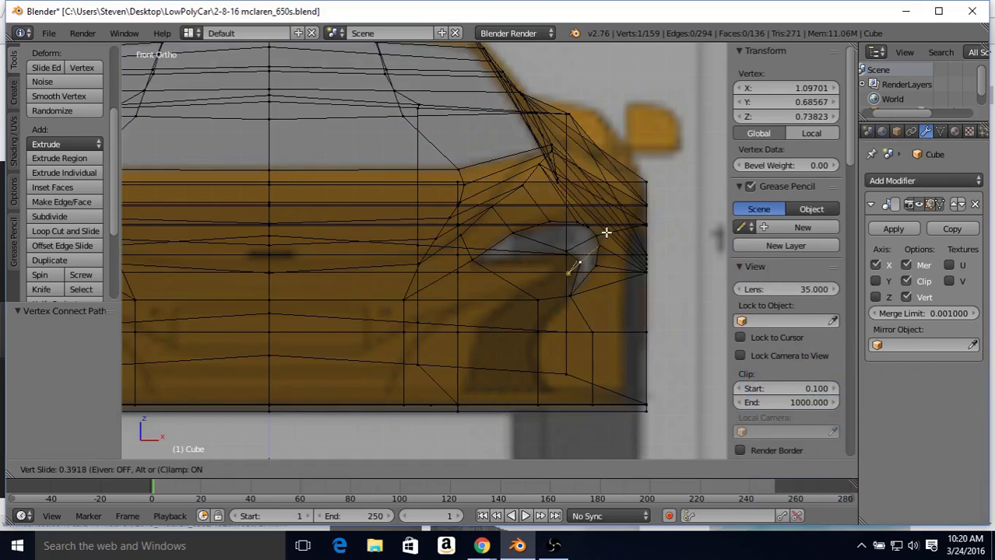
left_click(606, 231)
Subdivide the short edge between the two slid inner headlight vertices once, and connect its new vertex to the outer-side vertex above the midpoint
right_click(566, 249, "shift")
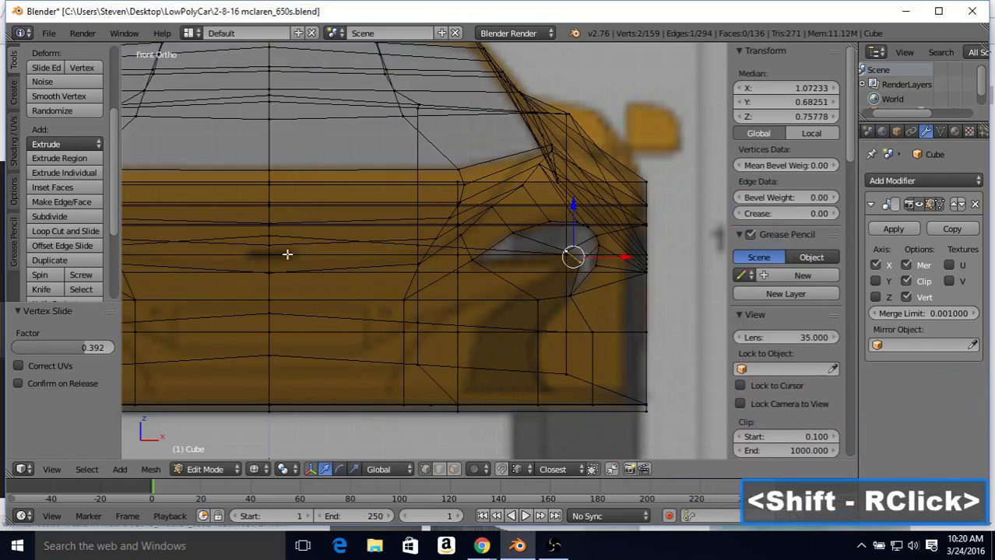
left_click(54, 214)
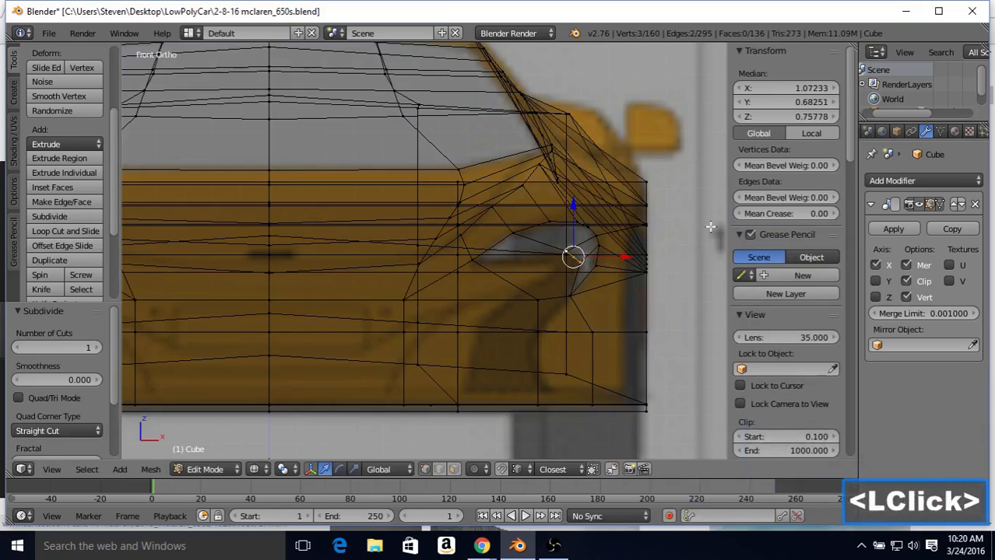
right_click(608, 239)
right_click(593, 238, "shift")
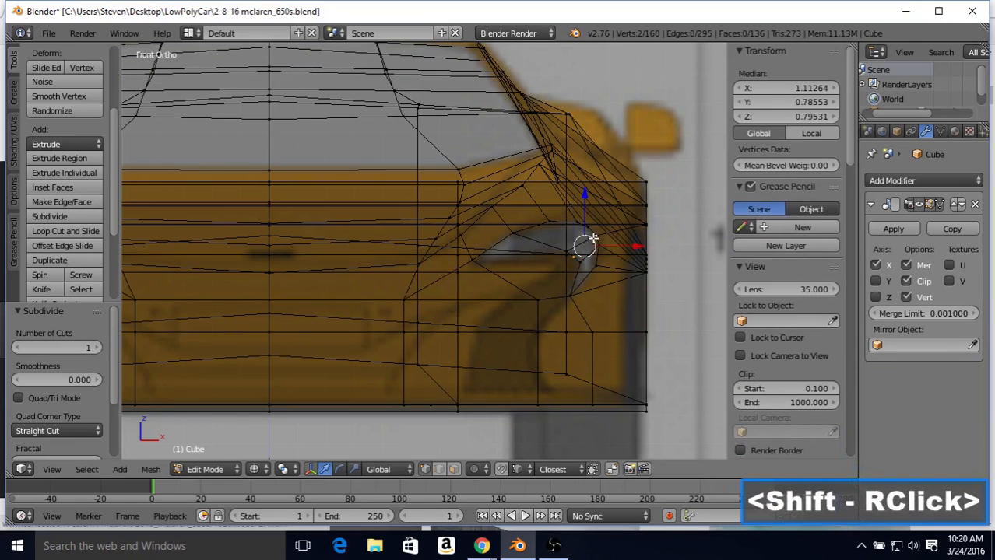
key("j")
Slide the new vertex between the two inner headlight vertices by about 0.148 along the edge toward the outer-side vertex above the midpoint
right_click(577, 250)
right_click(583, 242)
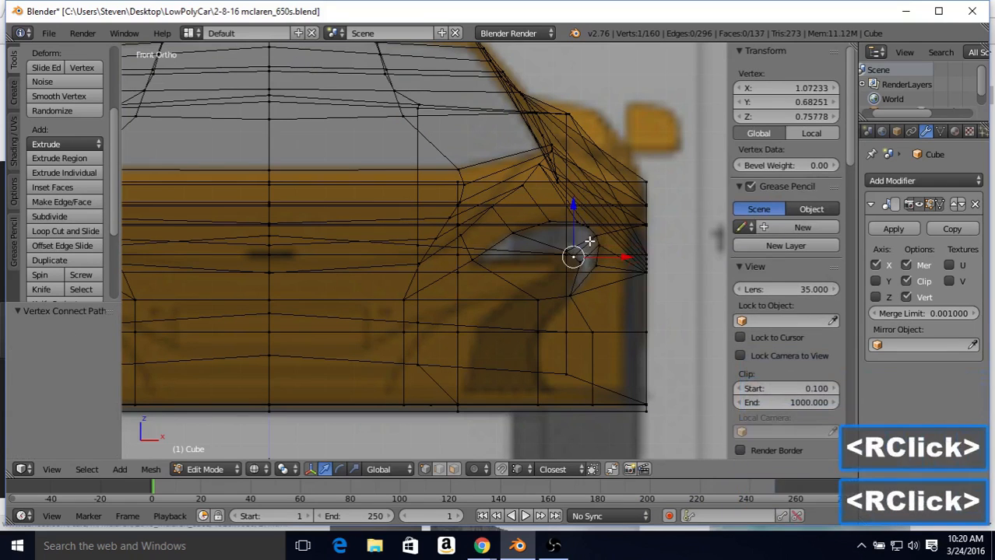
key("shift+v")
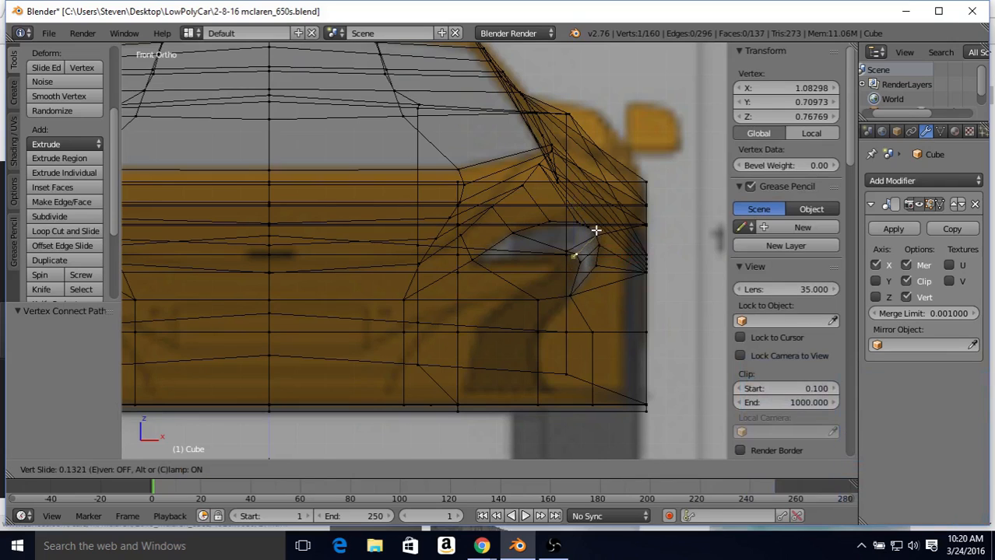
left_click(596, 248)
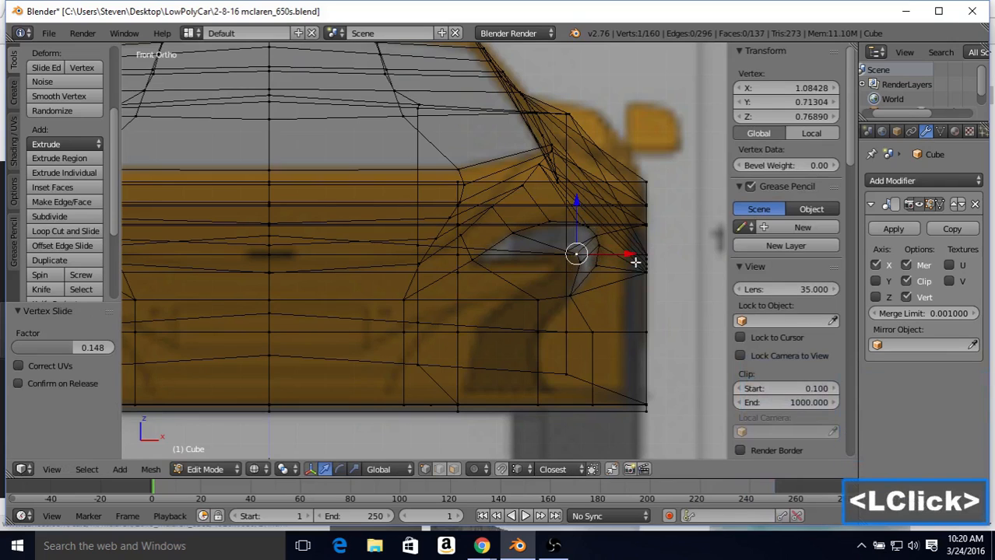
Connect the slid vertex on the headlight's diagonal to the headlight's corner vertex nearest the car's centre
key("z")
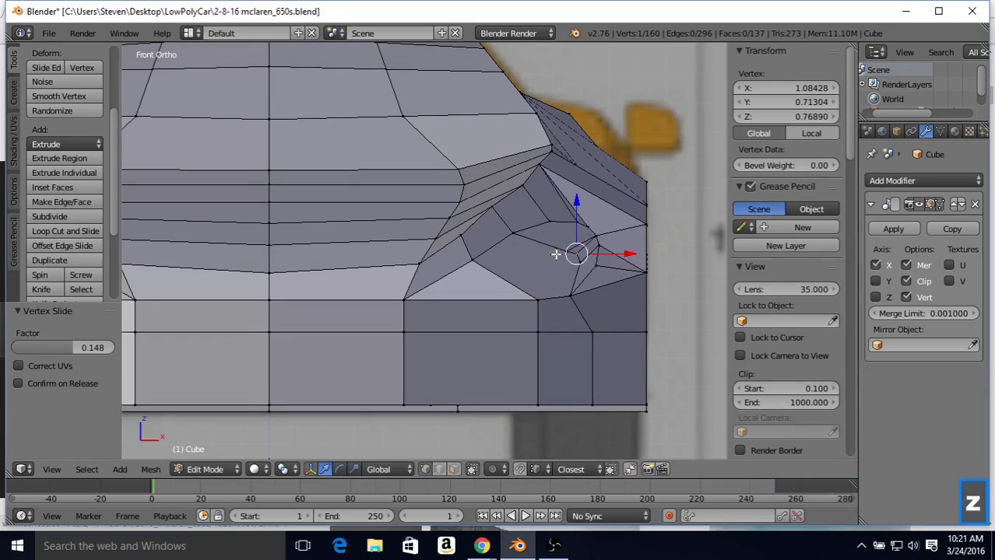
right_click(566, 251)
key("z")
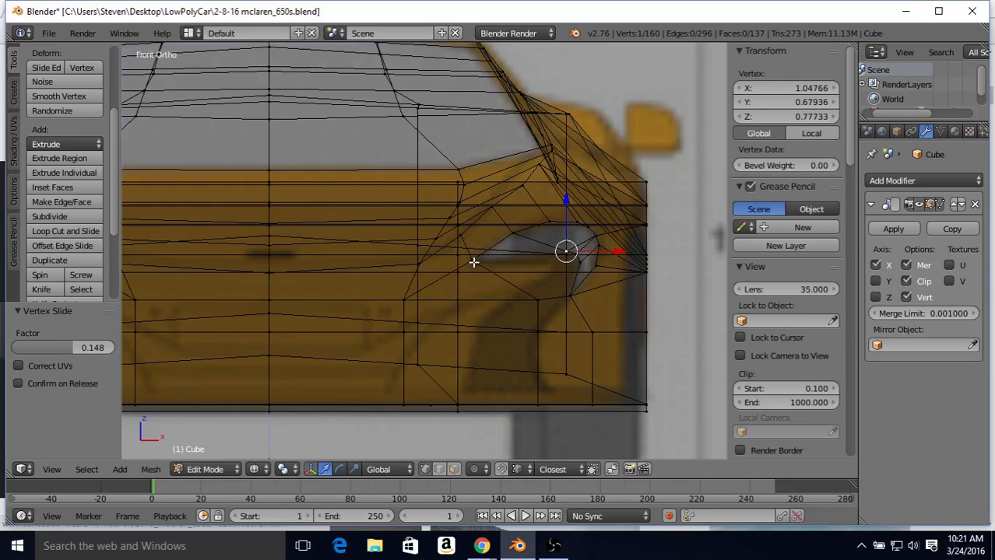
right_click(473, 260, "shift")
key("j")
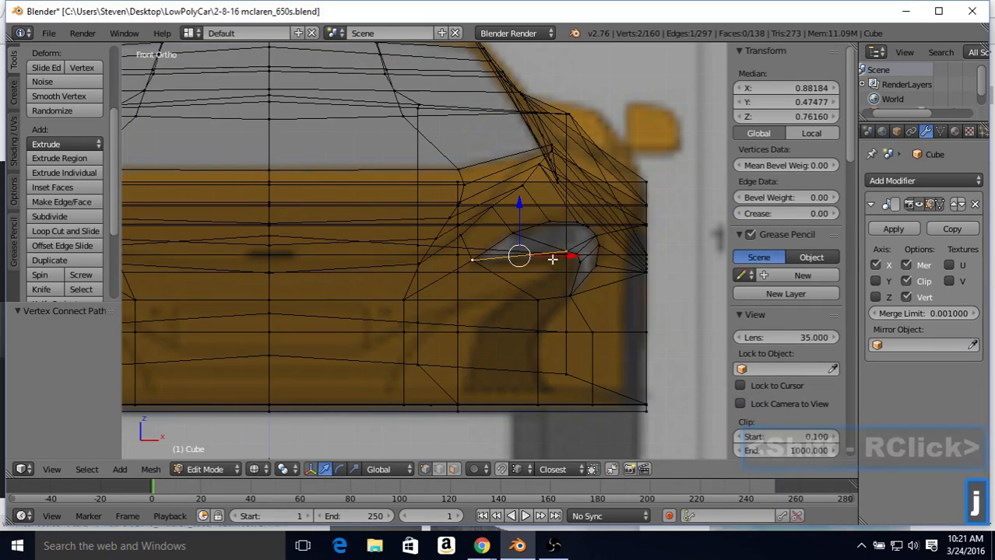
key("z")
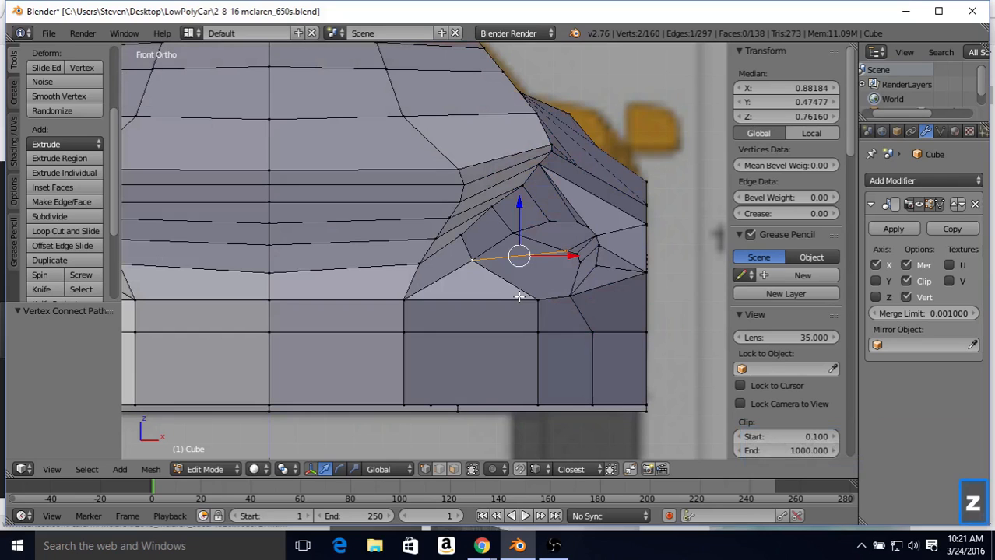
key("z")
key("z")
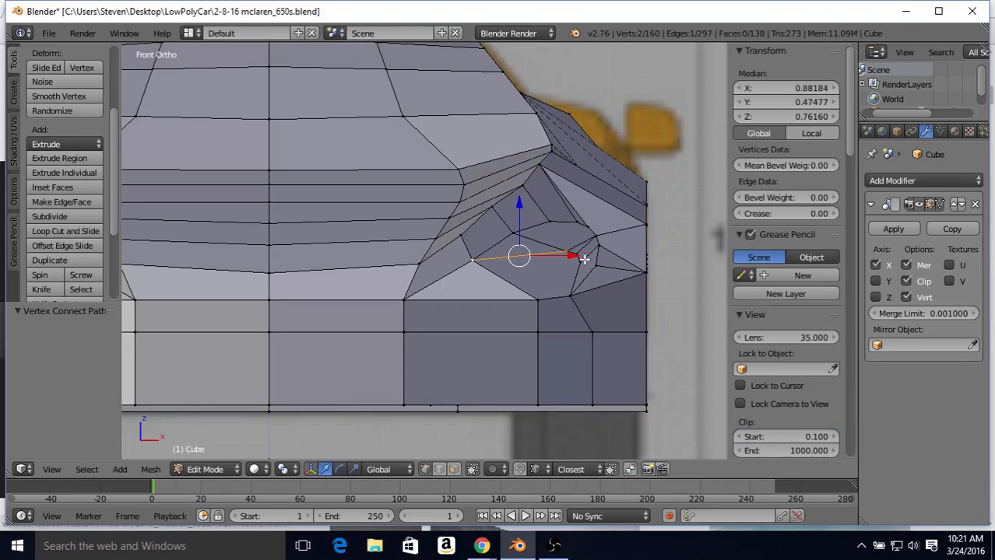
Subdivide the short edge above the lower inner headlight vertex once, and connect its new vertex to the outer-side vertex above the midpoint
right_click(583, 260)
right_click(596, 236, "shift")
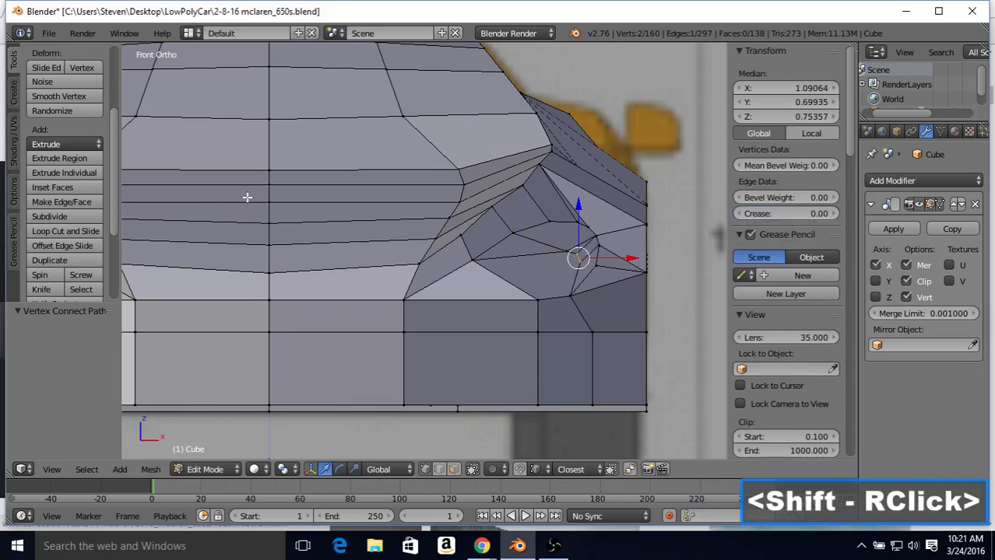
left_click(71, 217)
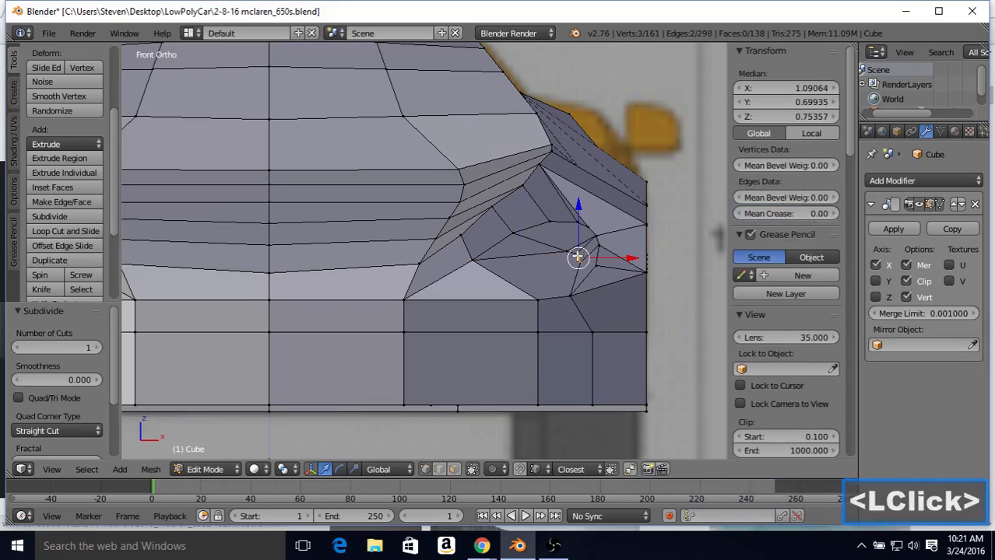
right_click(578, 257)
right_click(596, 236, "shift")
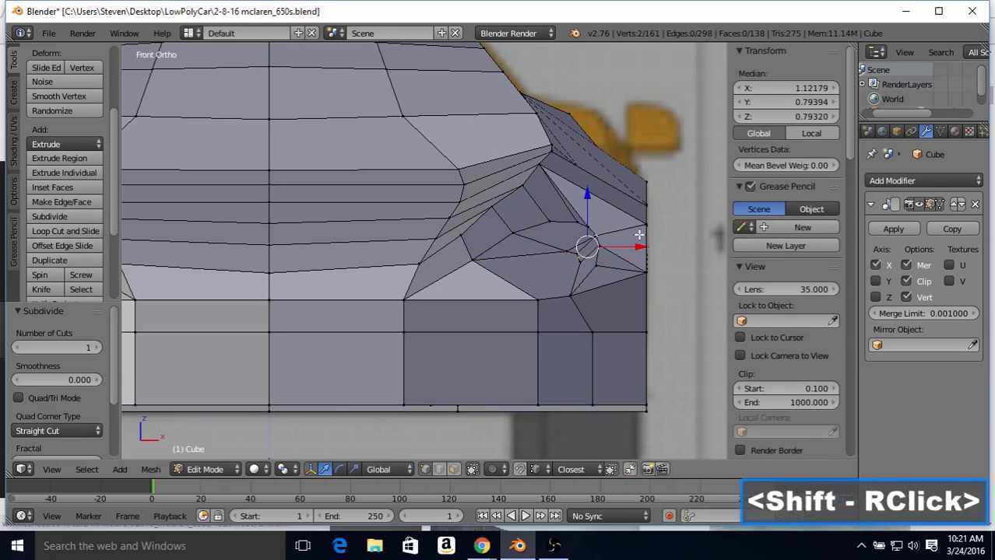
key("j")
Slide the inner headlight vertex just above the newest one by about 0.426 toward the diagonal's vertex to smooth the inner curve
right_click(579, 257)
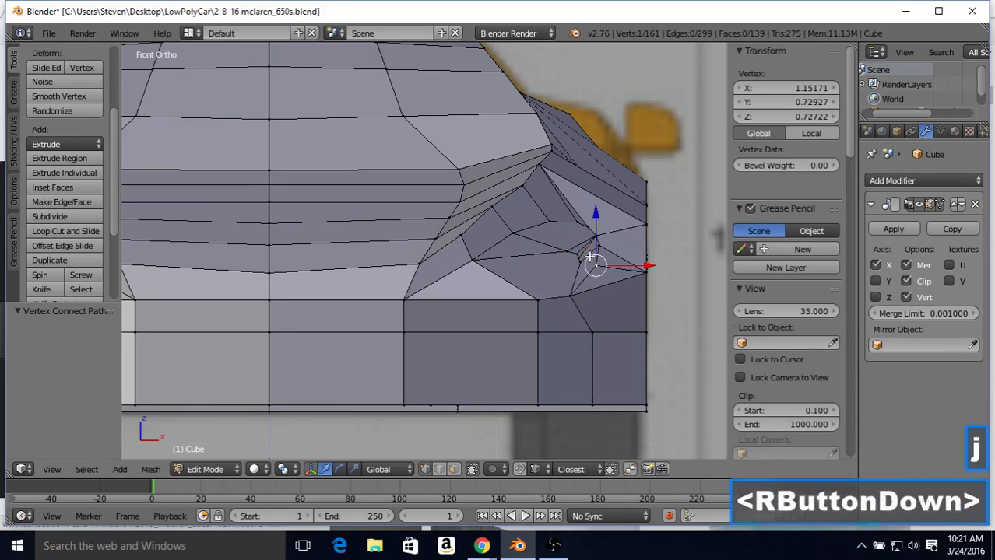
right_click(579, 257)
key("z")
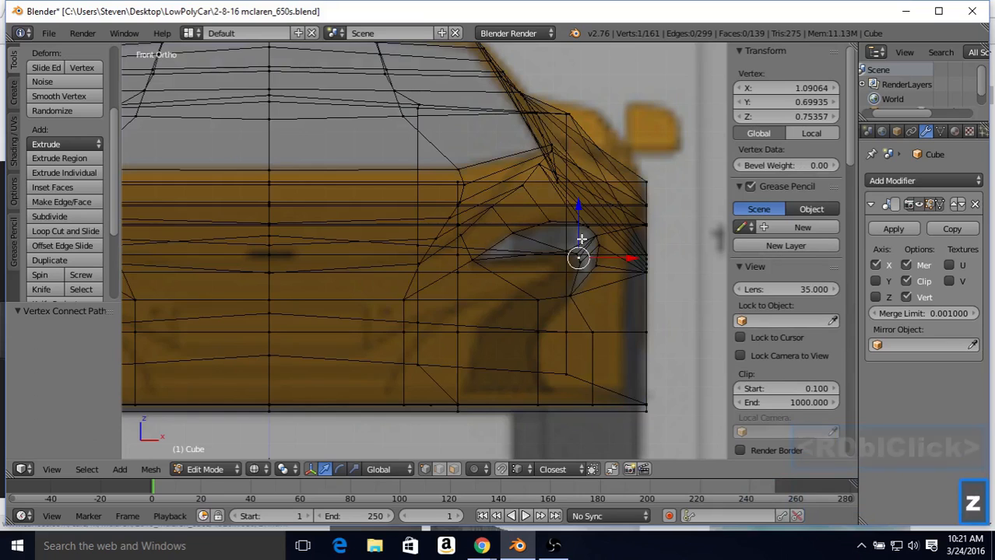
key("KP_Add")
right_click(605, 252)
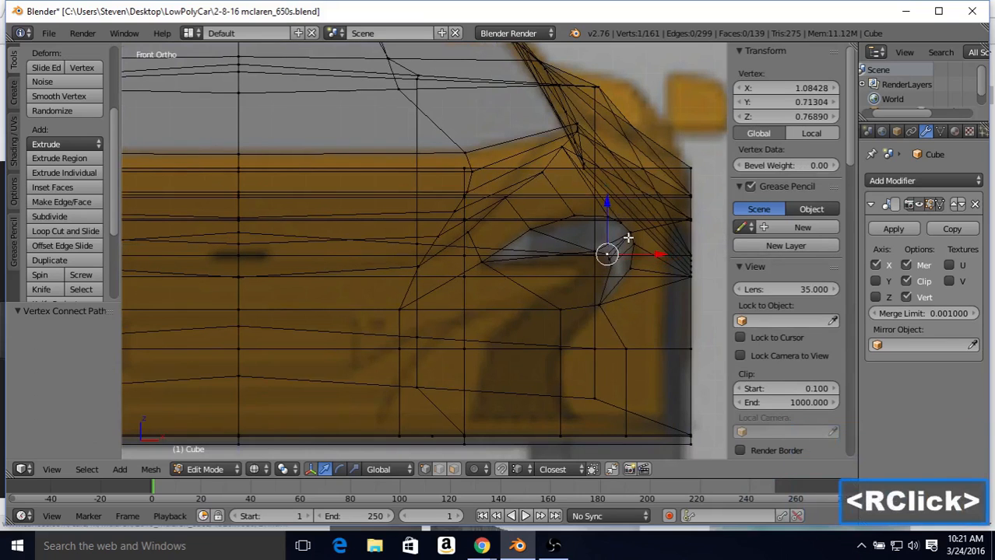
key("shift+v")
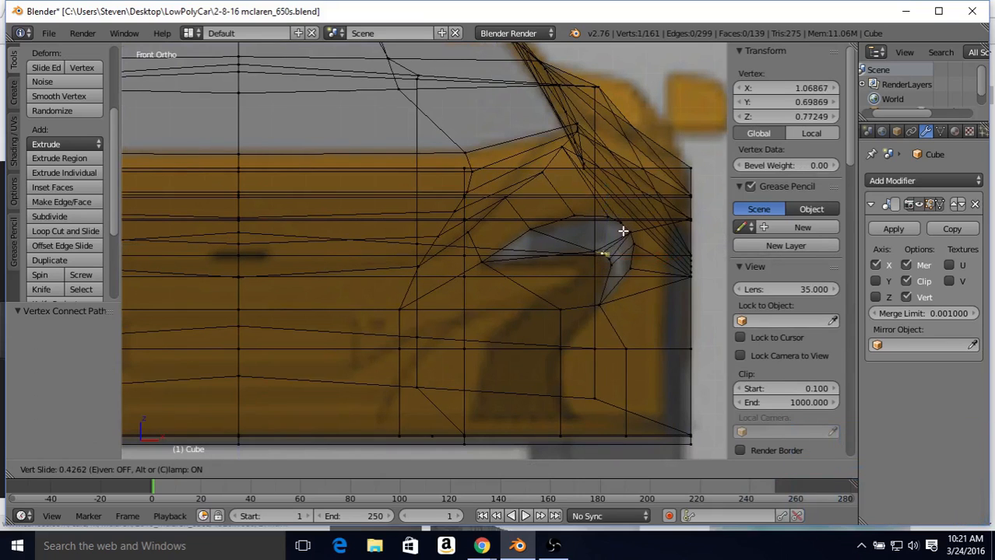
left_click(623, 230)
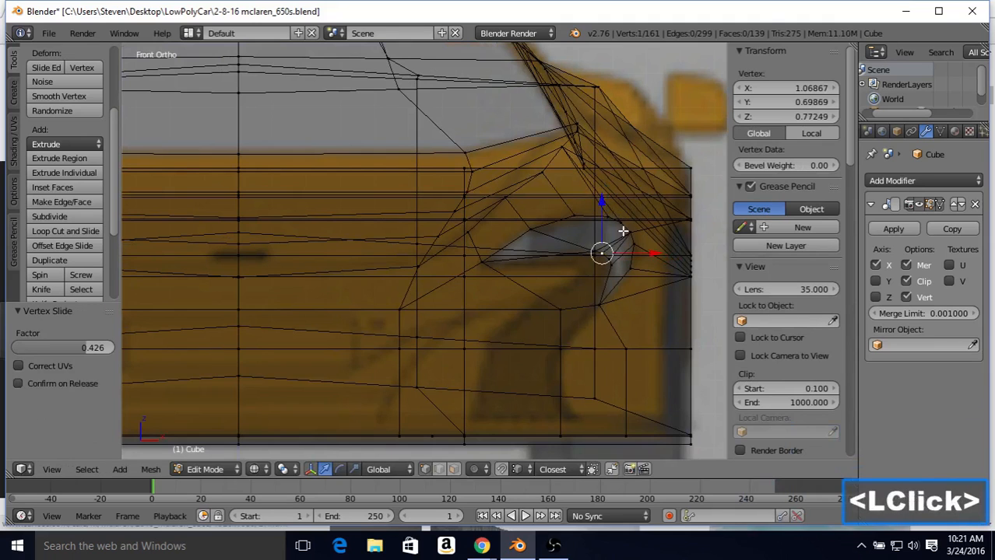
Examine the shaded headlight geometry in Object Mode and Edit Mode, from the front and from an angle
key("Tab")
key("z")
key("z")
scroll(621, 230, "down", 2)
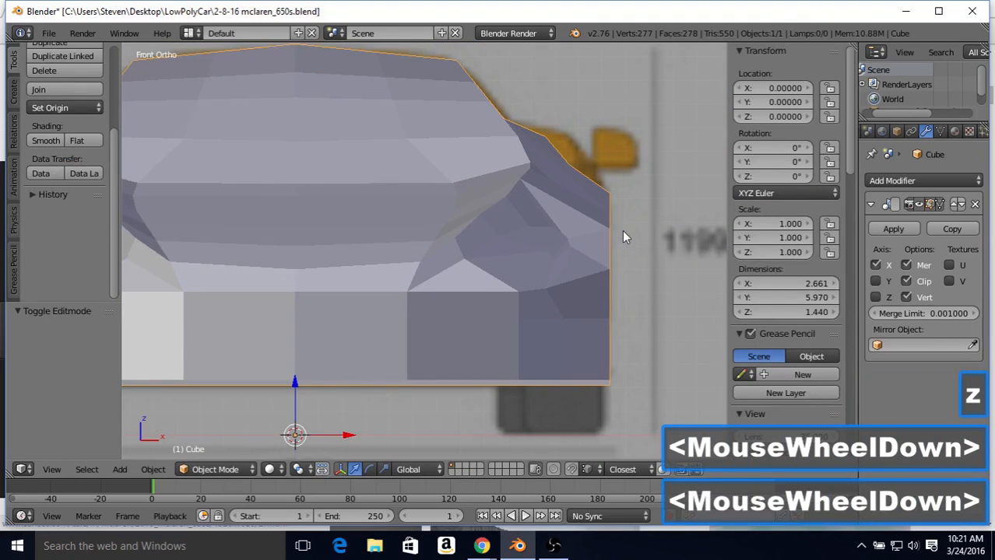
key("Tab")
scroll(622, 230, "up", 1)
scroll(621, 230, "up", 1)
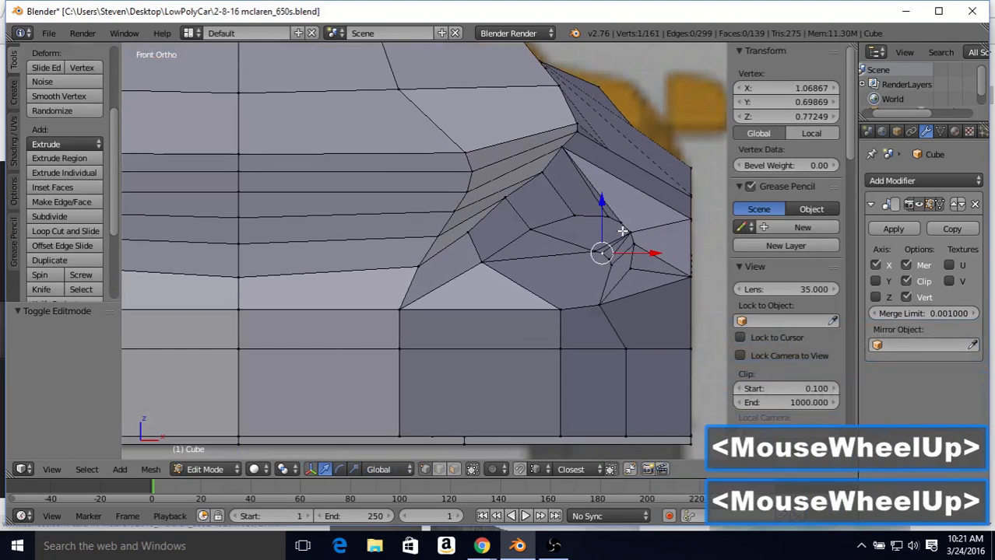
middle_click_drag(603, 251, 476, 261)
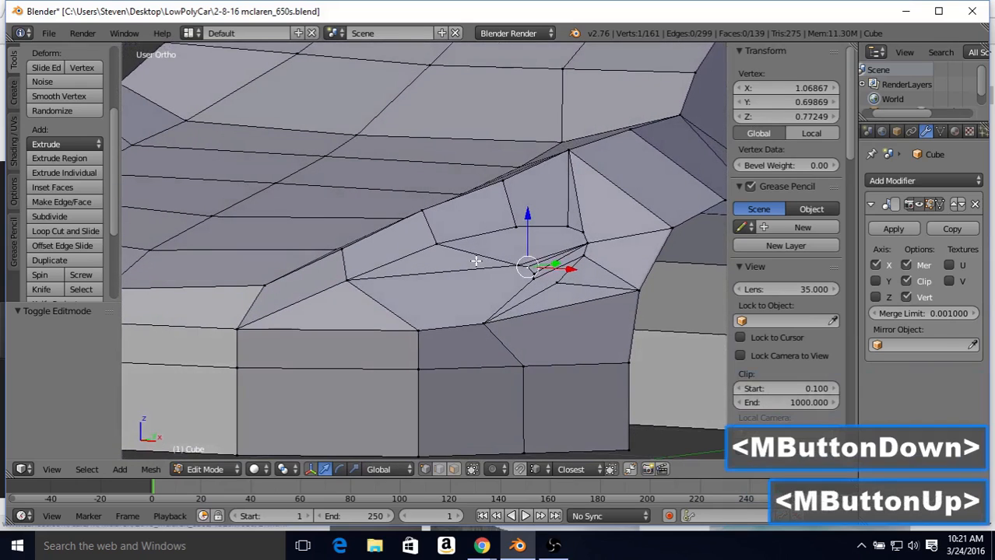
key("KP_1")
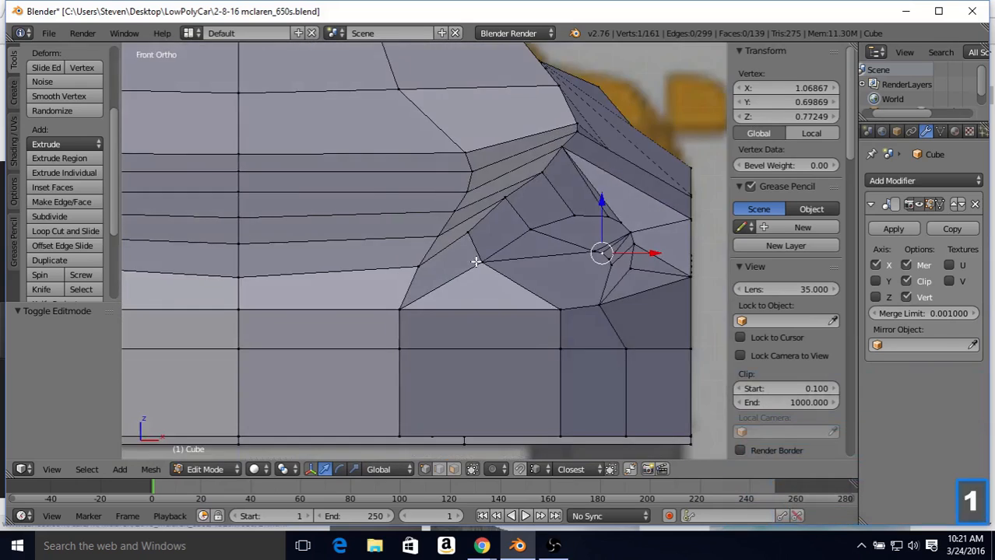
Save the car model to its existing file
key("z")
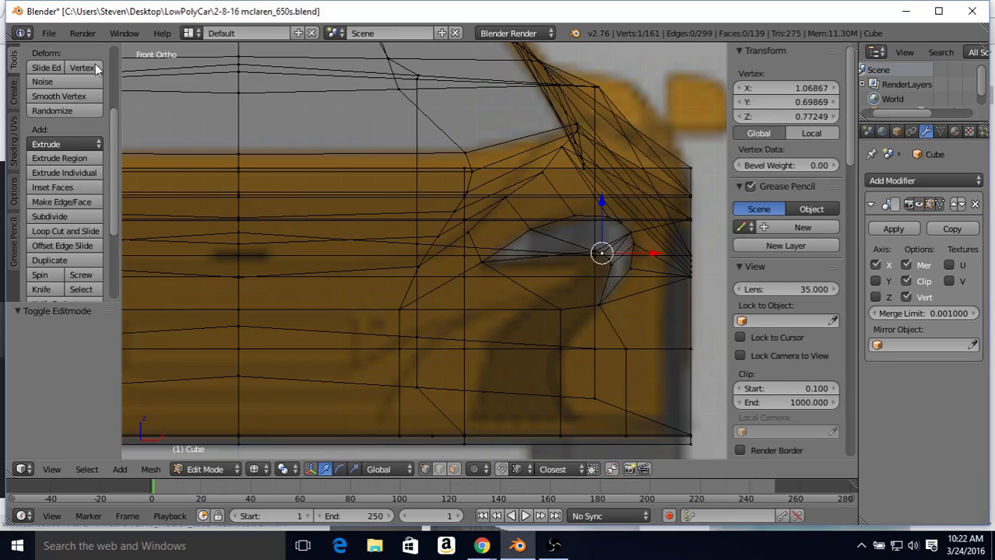
left_click(51, 35)
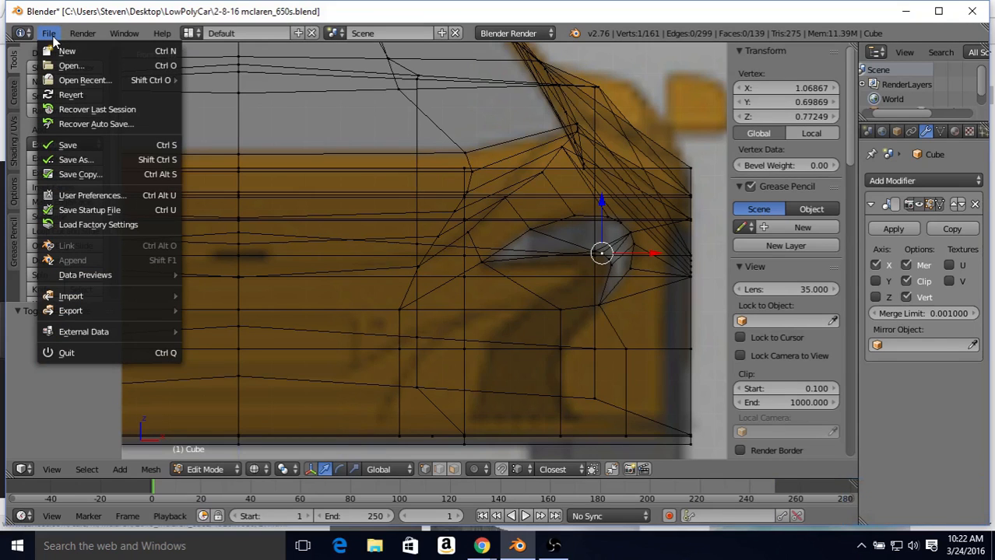
left_click(77, 144)
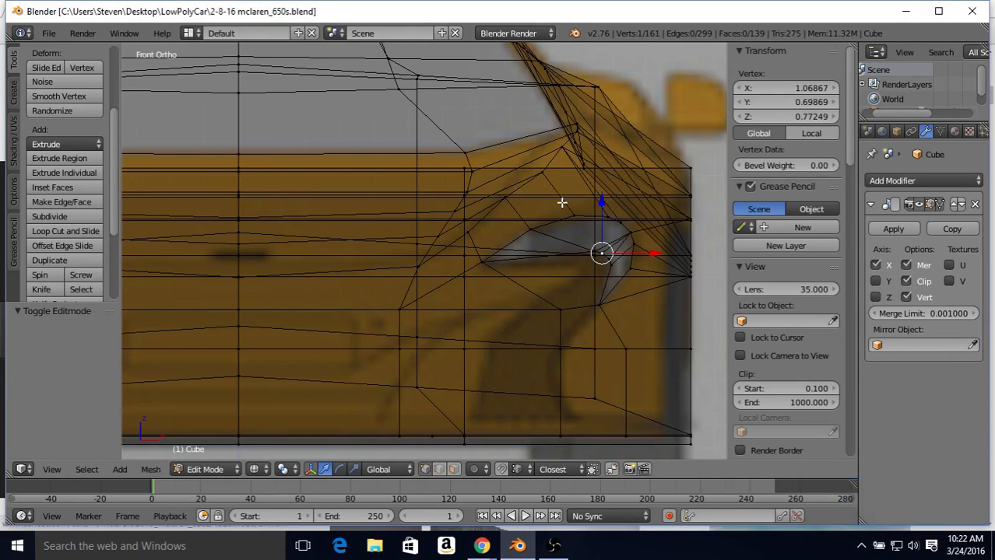
Select the six faces that make up the headlight in face select mode and extrude them in place with zero offset
key("z")
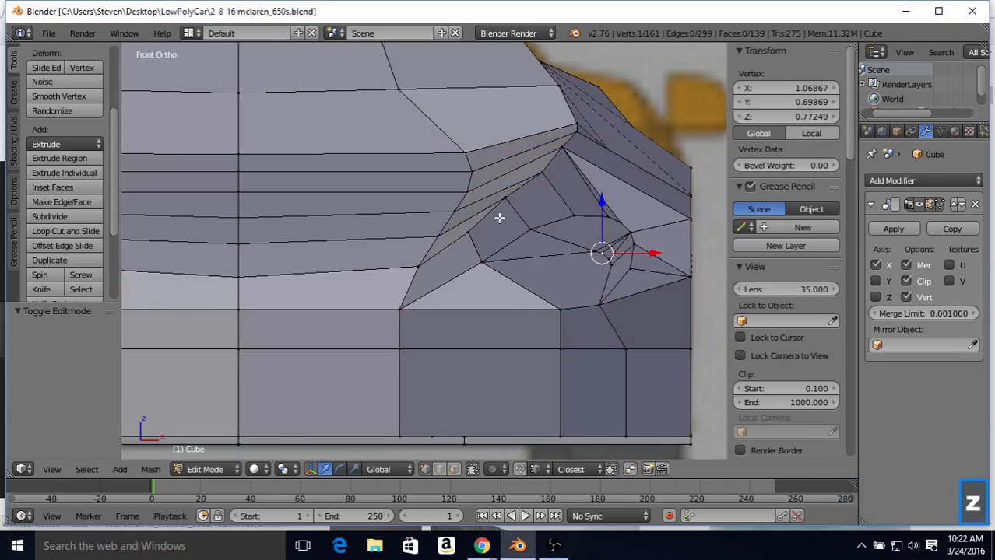
left_click(454, 470)
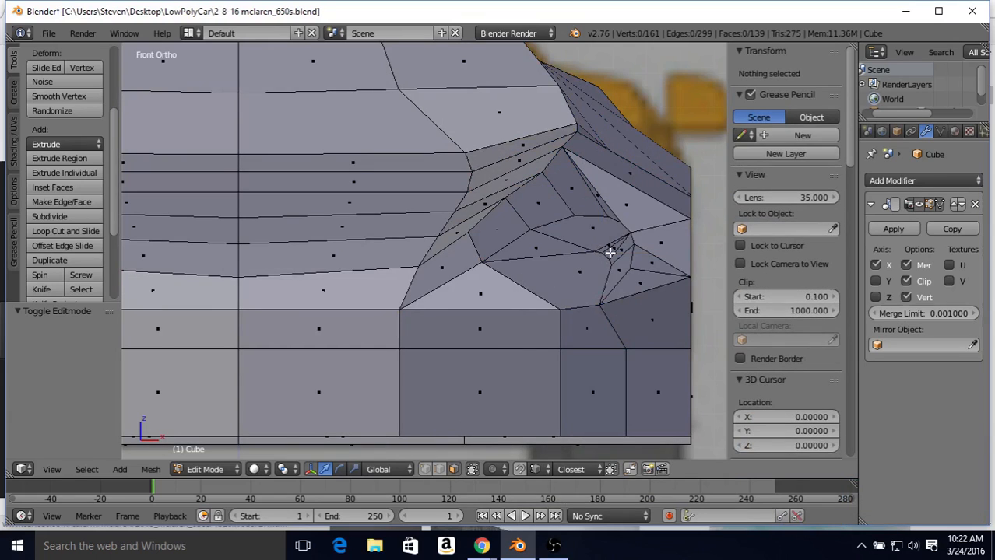
right_click(545, 246)
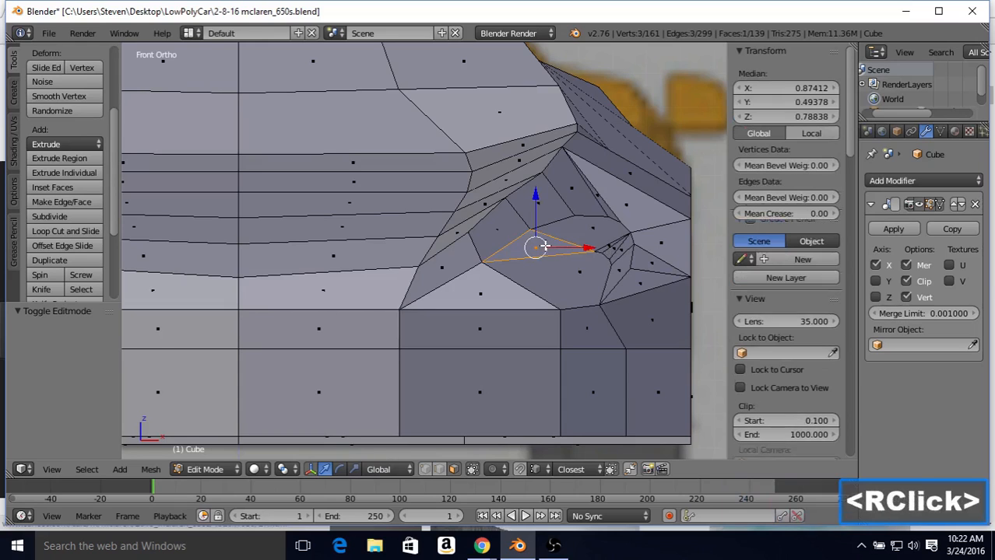
right_click(612, 245, "shift")
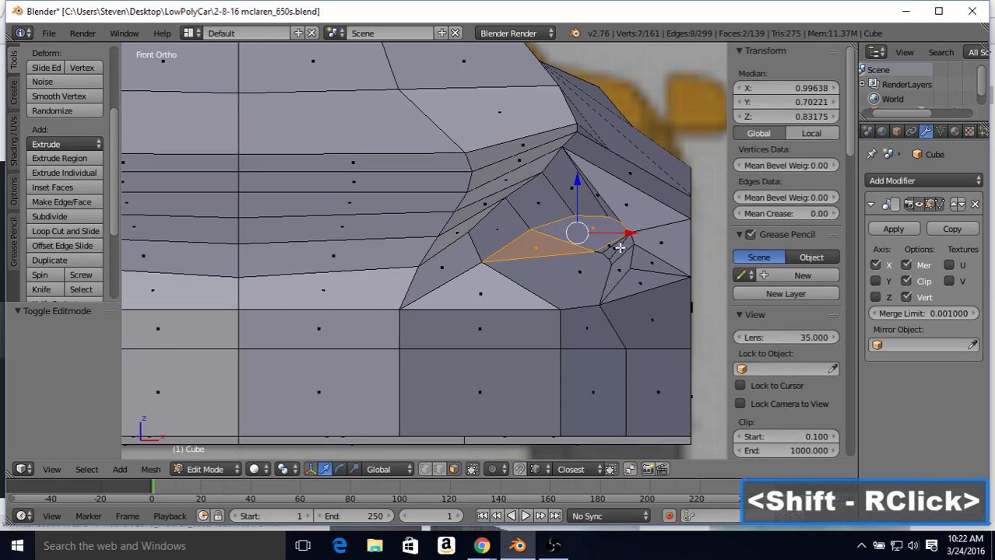
right_click(607, 249, "shift")
right_click(615, 250, "shift")
right_click(615, 249, "shift")
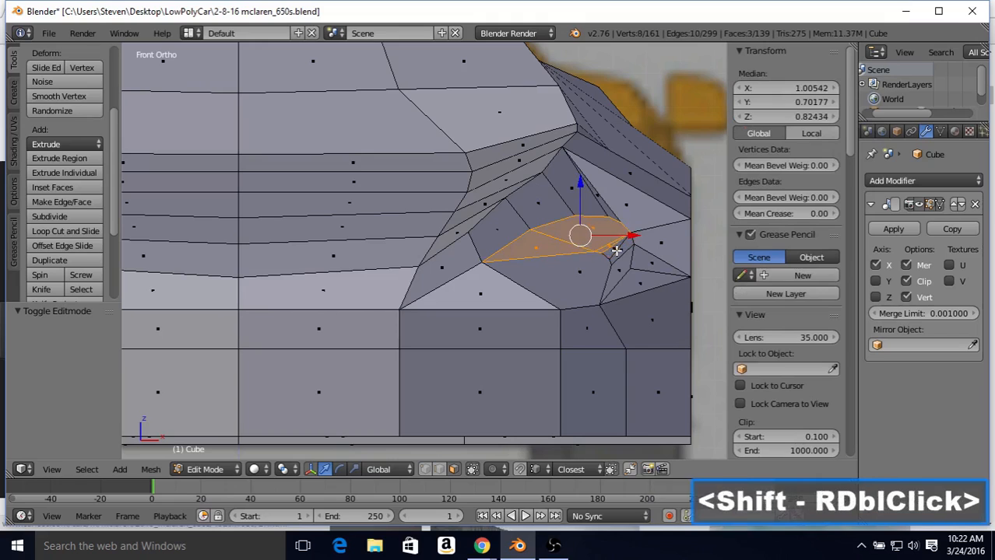
right_click(615, 250, "shift")
right_click(621, 252, "shift")
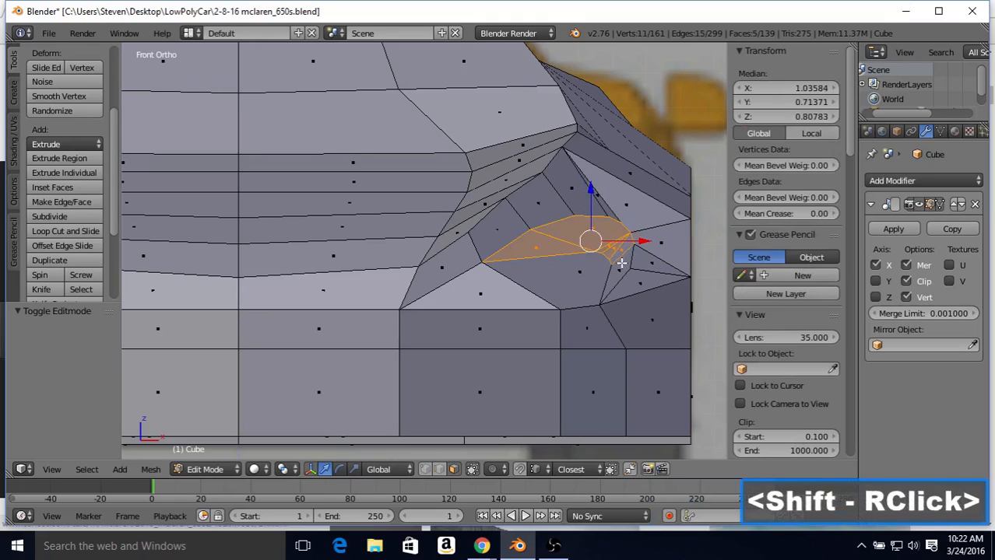
right_click(622, 264, "shift")
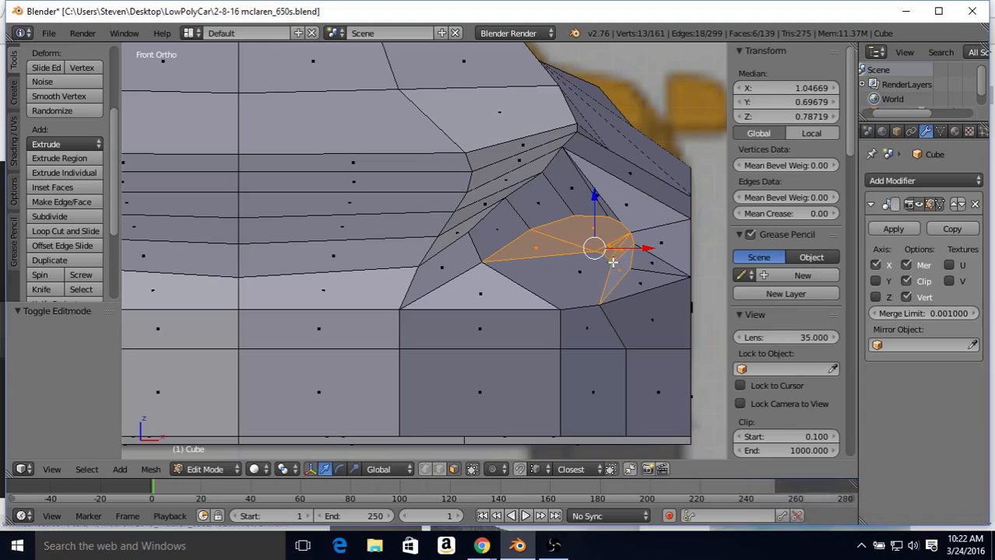
middle_click_drag(587, 247, 488, 219)
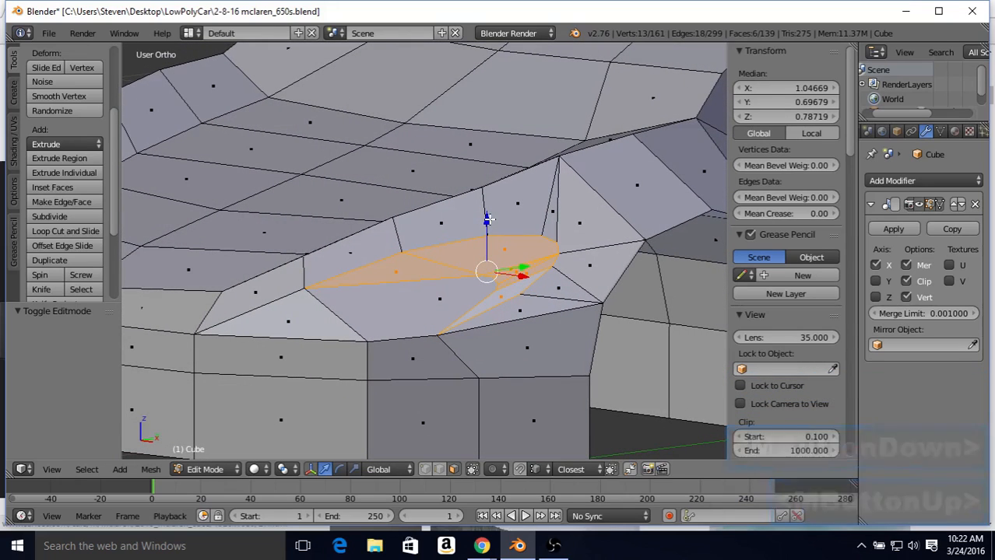
middle_click_drag(437, 286, 504, 253, "shift")
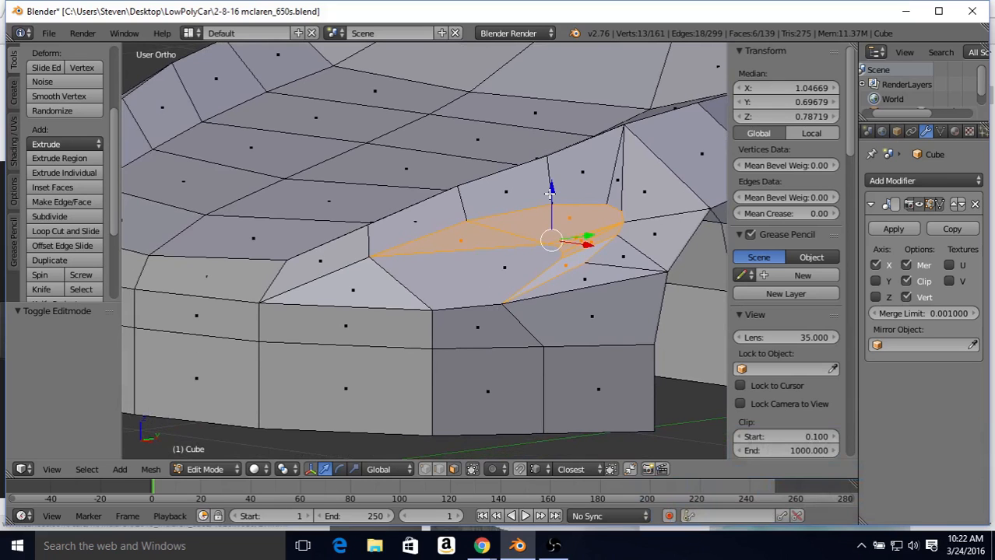
middle_click_drag(590, 235, 551, 213)
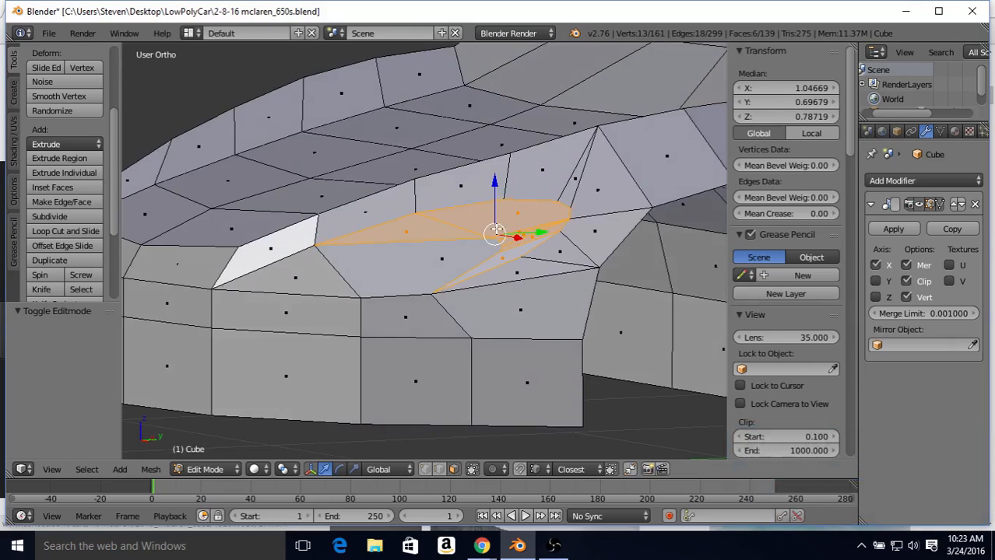
key("e")
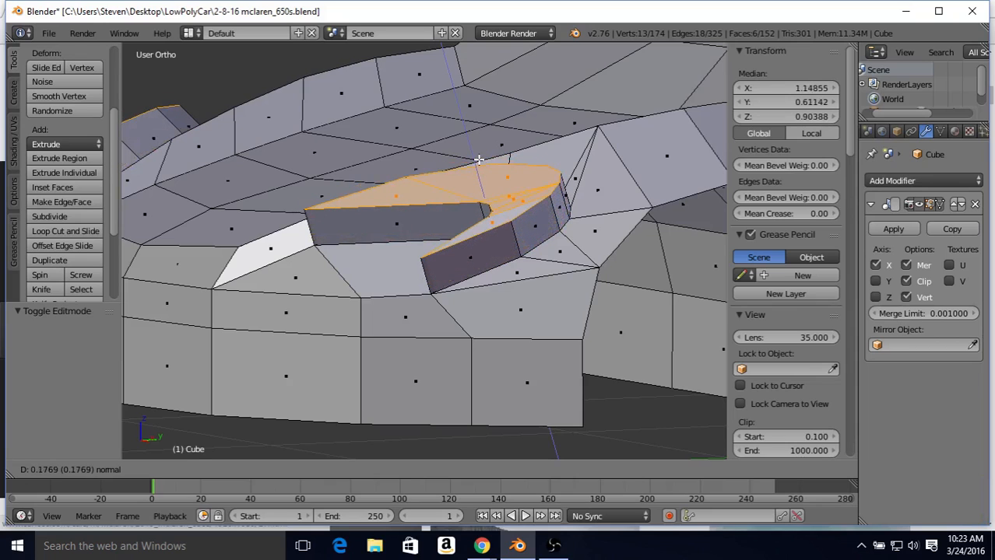
right_click(478, 159)
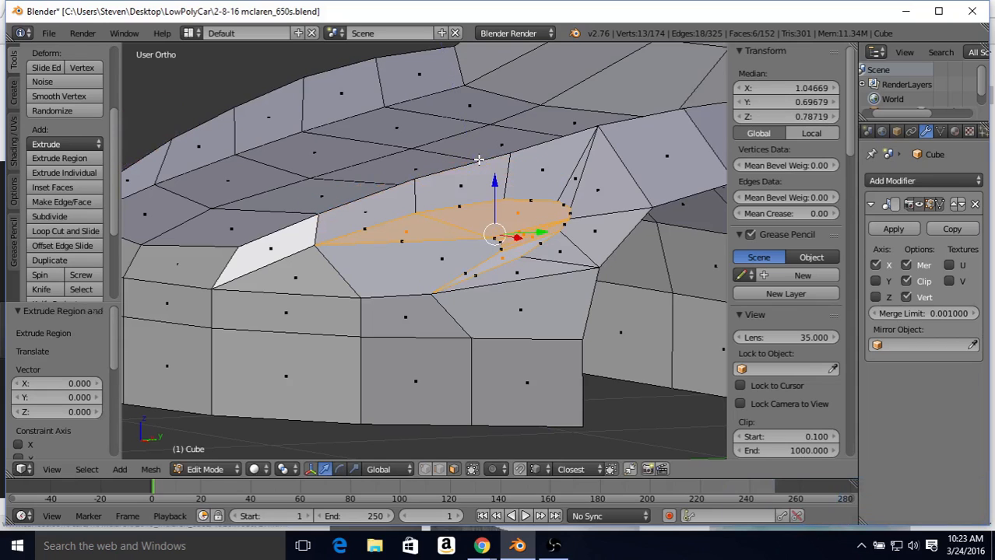
Move the extruded headlight faces 0.030 inward along the Y axis and scale them down to about 0.92
middle_click_drag(520, 192, 507, 211)
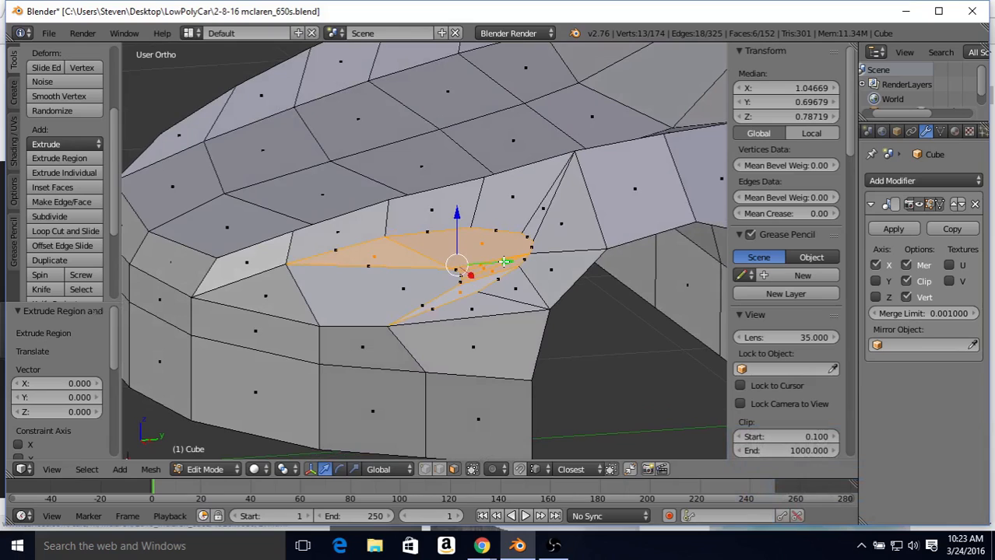
left_click_drag(504, 262, 513, 267)
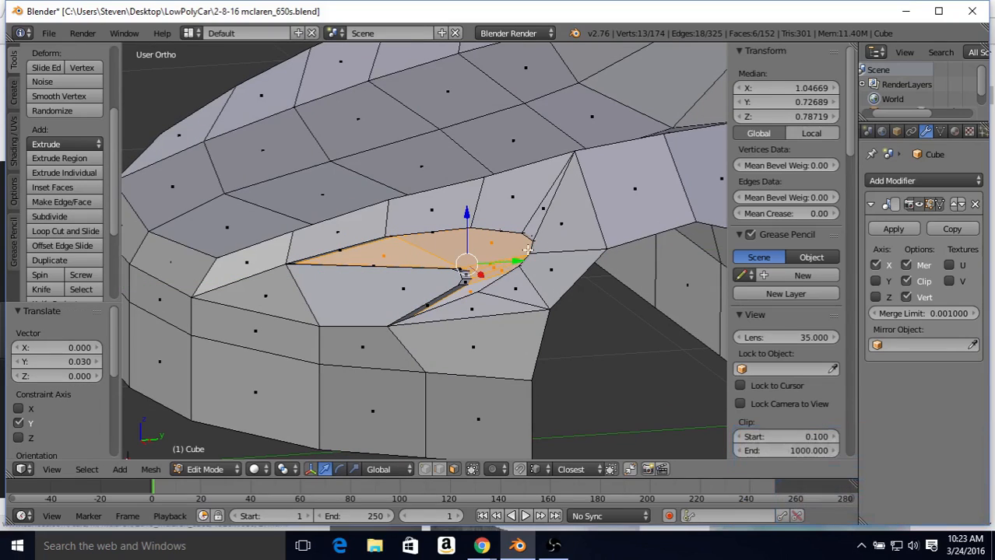
middle_click_drag(528, 249, 543, 277)
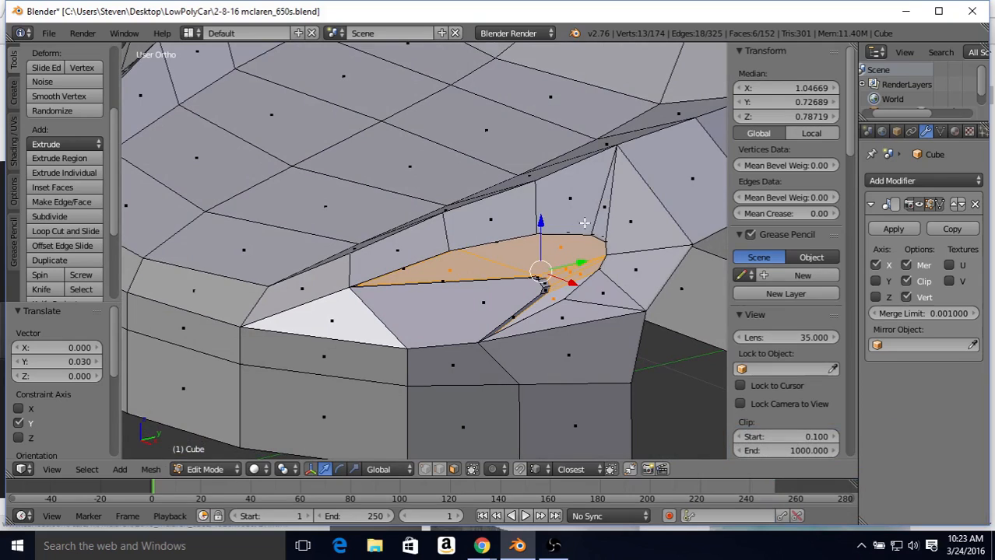
key("s")
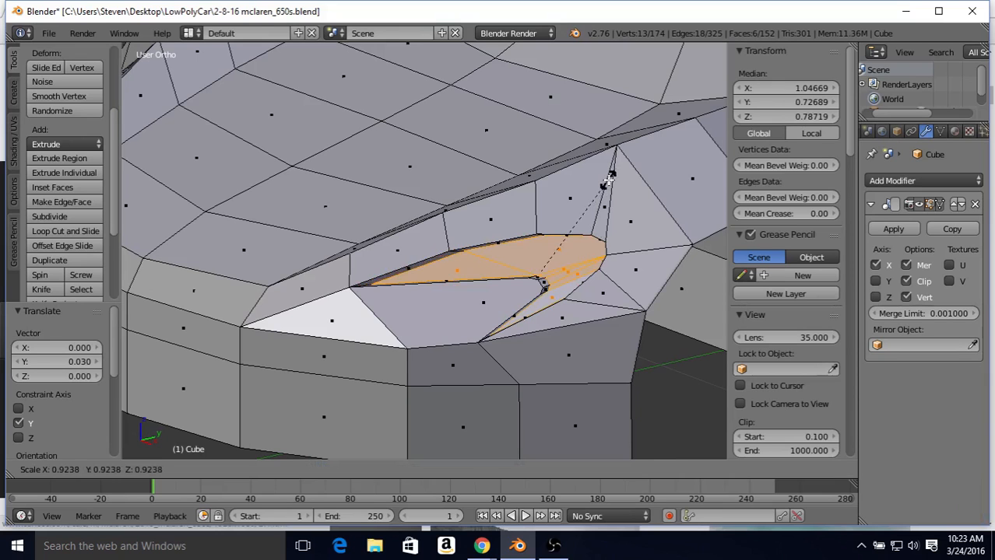
left_click(608, 179)
Shift the recessed headlight faces slightly back toward the front of the car along the Y axis
middle_click_drag(607, 180, 639, 211)
key("Tab")
middle_click_drag(593, 206, 456, 228)
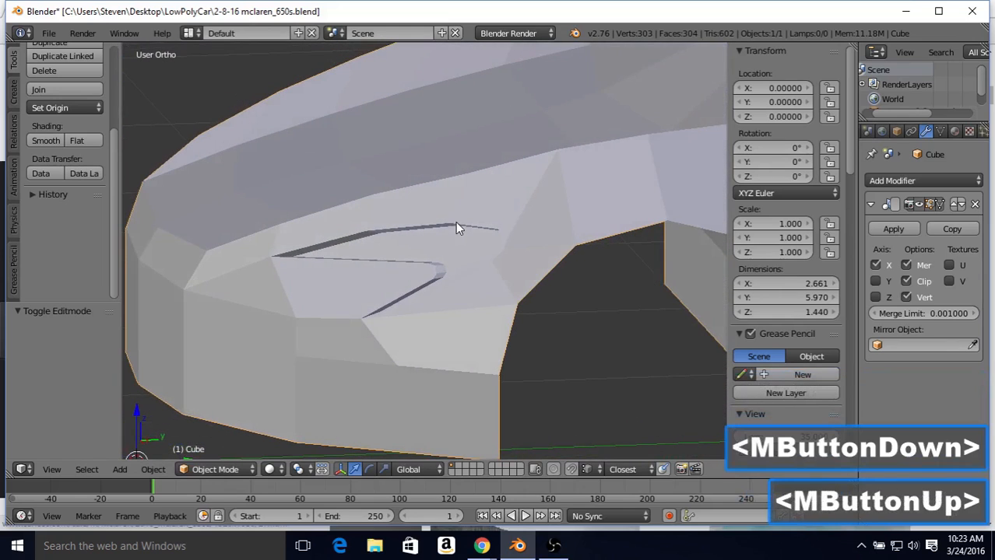
middle_click_drag(395, 231, 367, 223)
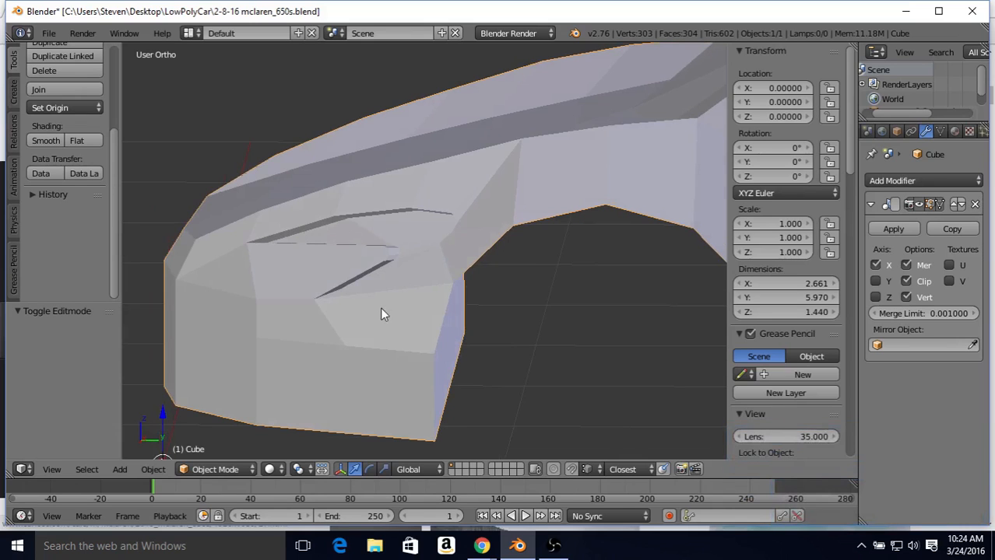
middle_click_drag(380, 307, 458, 296)
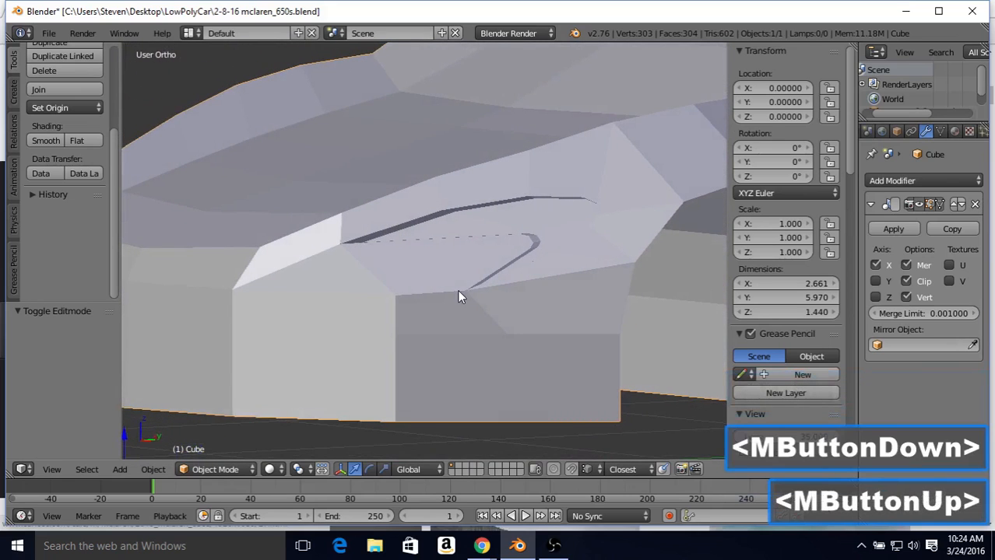
middle_click_drag(474, 250, 436, 246)
key("Tab")
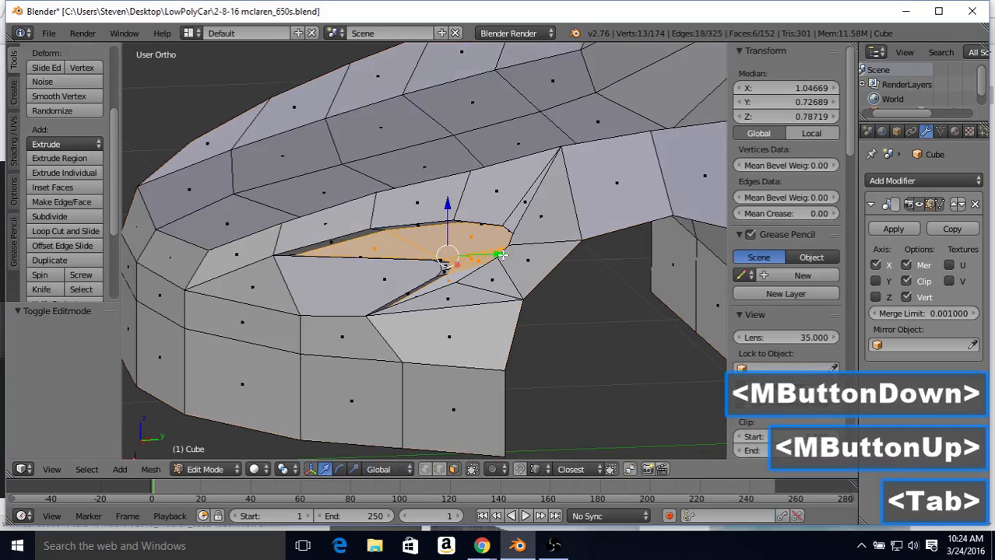
left_click_drag(502, 257, 497, 253)
Examine the shaded headlight recess in Object Mode from several angles around the front of the car
key("Tab")
scroll(456, 253, "down", 1)
mouse_move(456, 253)
middle_mouse_down()
mouse_move(464, 233)
mouse_move(459, 265)
mouse_move(456, 250)
mouse_move(480, 249)
mouse_move(480, 257)
mouse_move(549, 230)
mouse_move(565, 232)
mouse_move(569, 247)
mouse_move(451, 249)
middle_mouse_up()
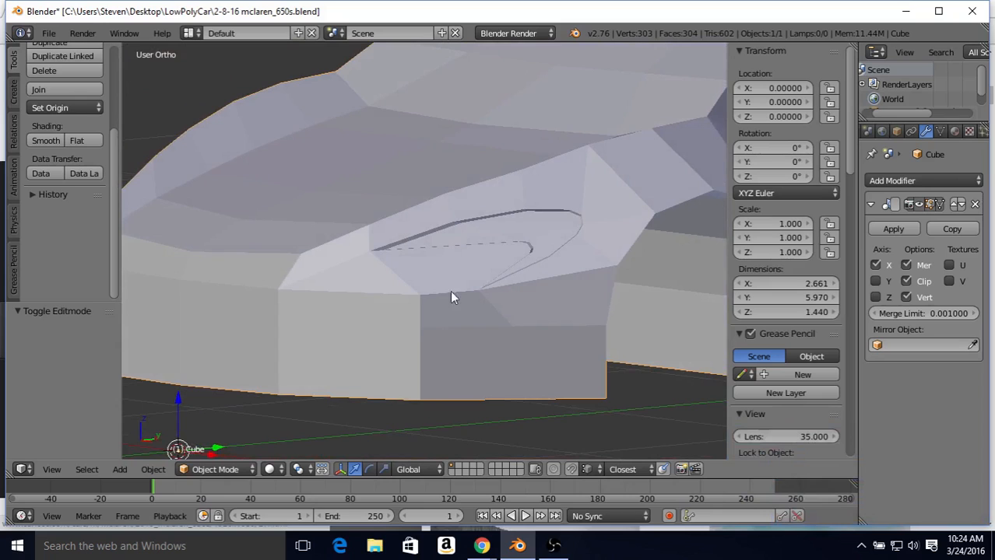
middle_click_drag(425, 234, 429, 208)
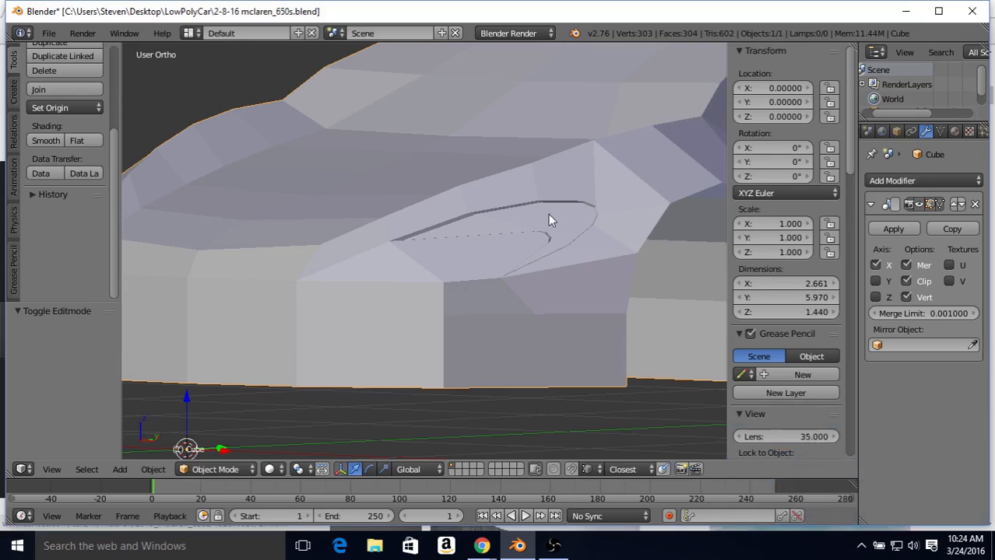
middle_click_drag(499, 215, 559, 233)
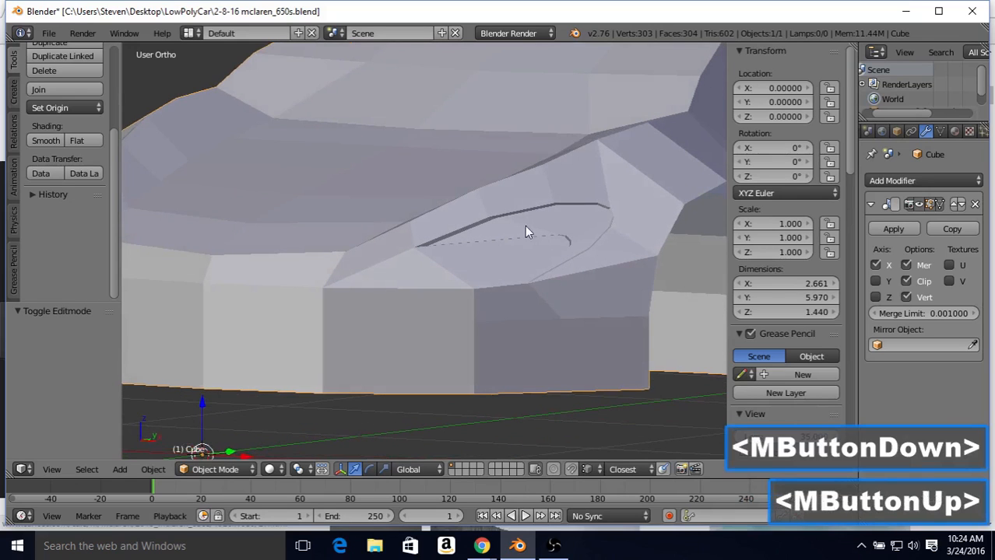
middle_click_drag(566, 225, 580, 220)
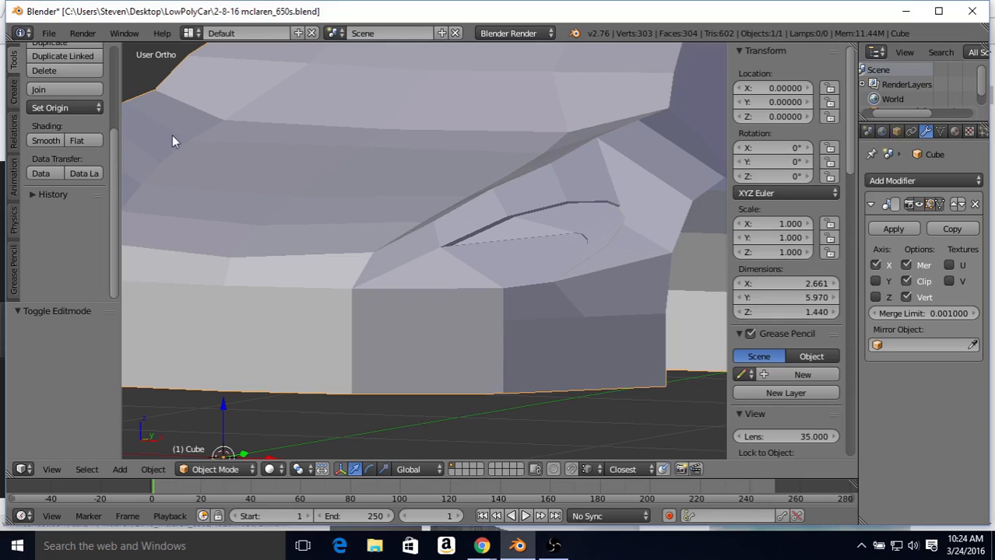
Save the car model as a new file named 2-8-16 mclaren_650s V2.blend in the LowPolyCar folder
left_click(48, 35)
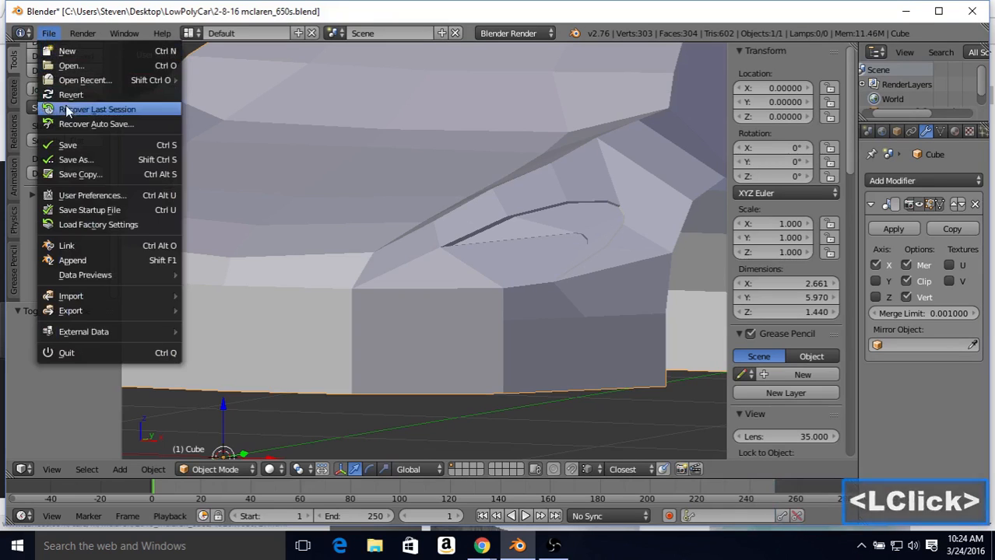
left_click(66, 159)
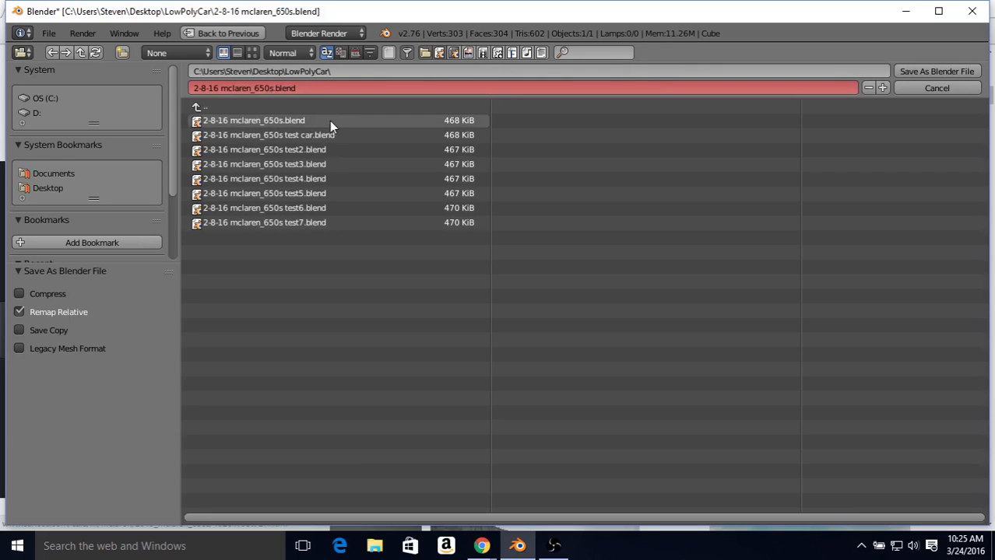
left_click(275, 87)
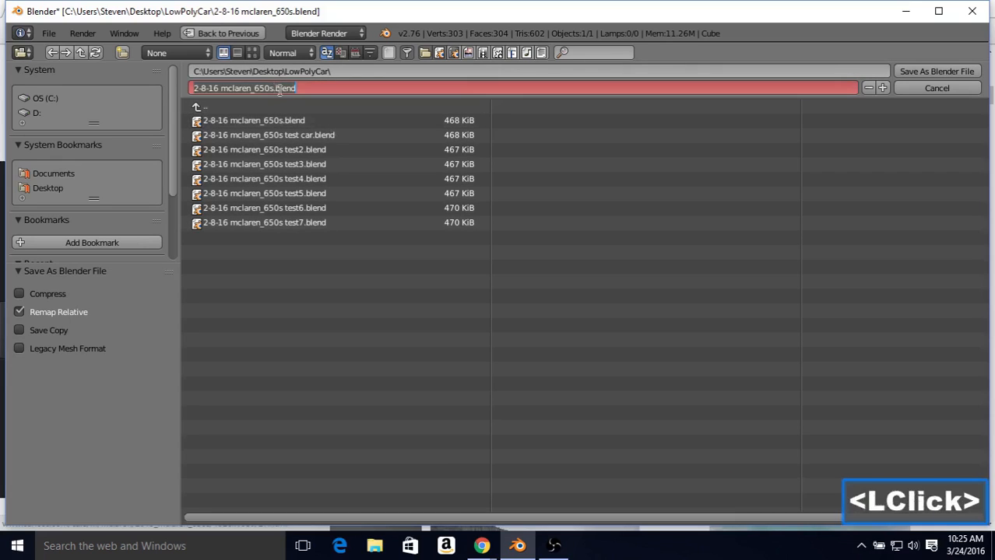
left_click(276, 88)
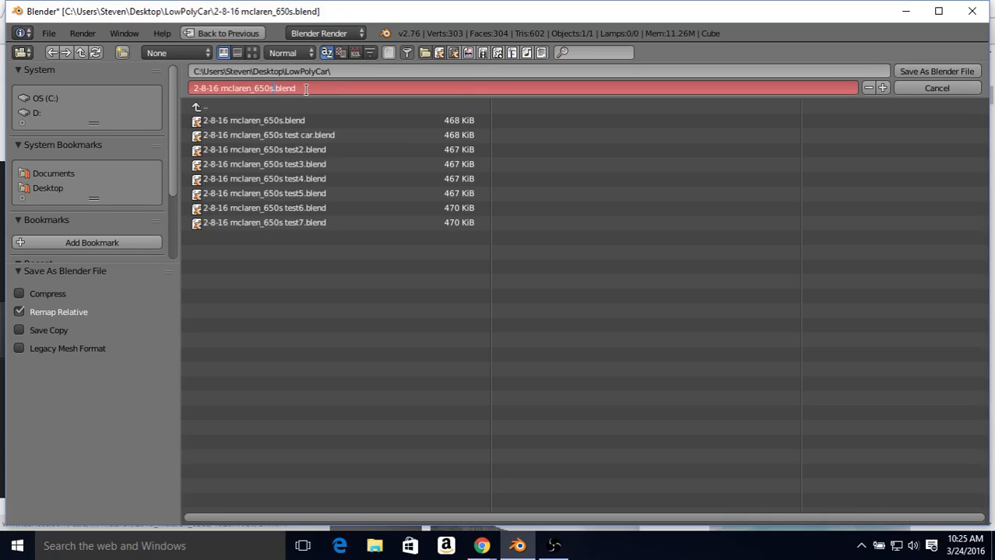
type("V")
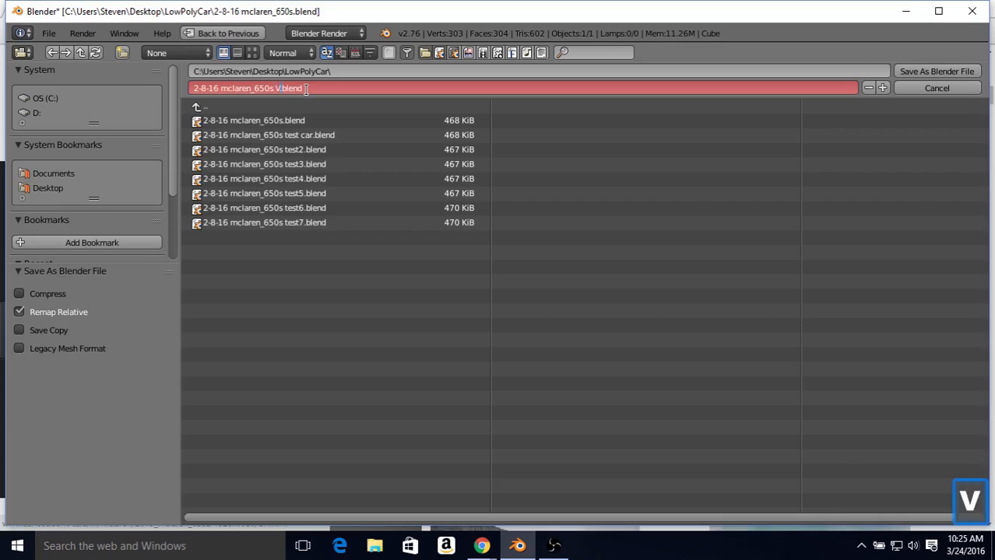
type("2")
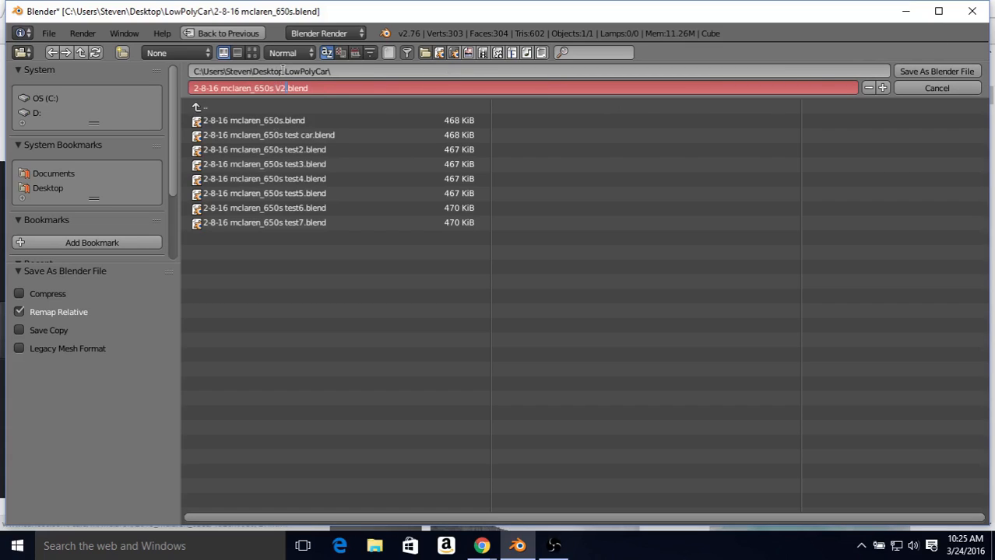
left_click(881, 56)
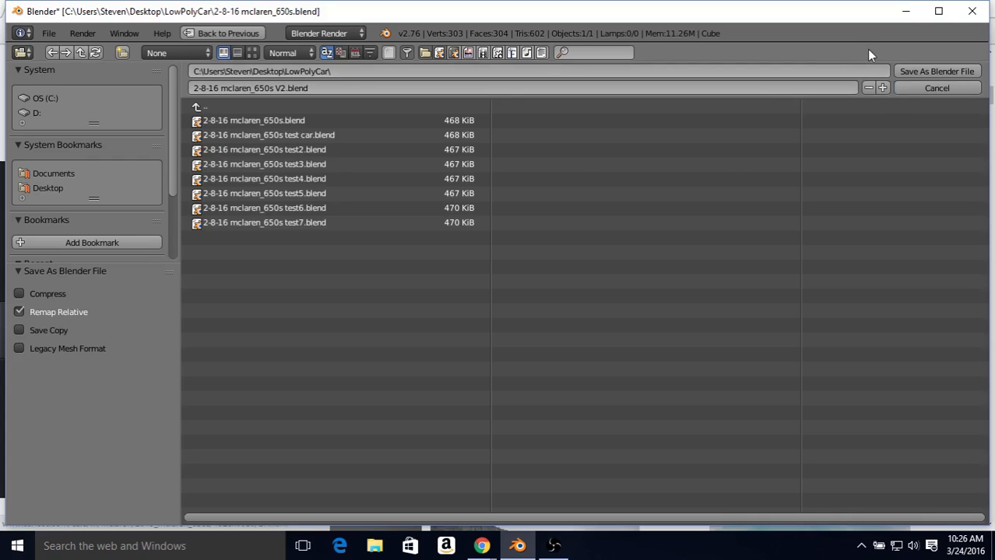
left_click(938, 68)
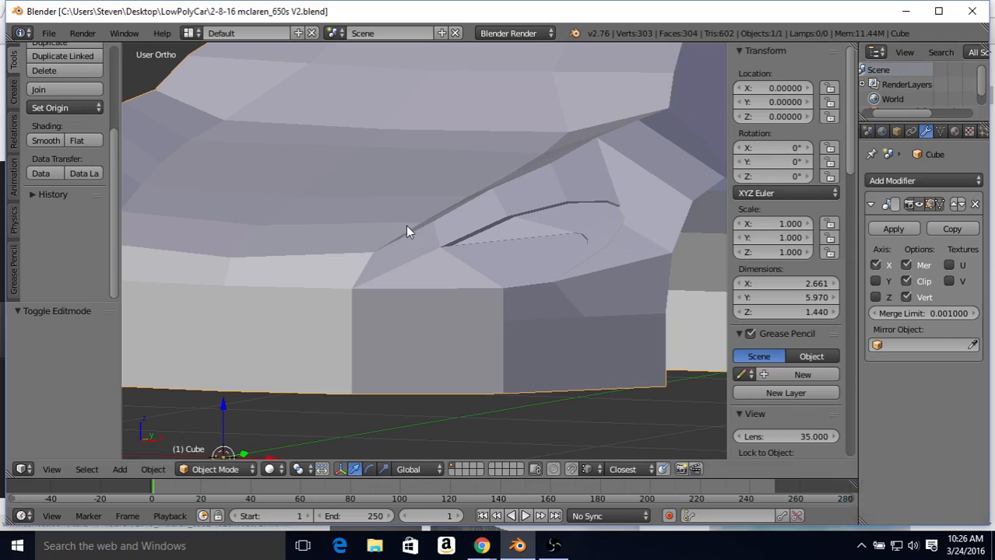
mouse_move(317, 209)
middle_mouse_down()
mouse_move(375, 186)
mouse_move(459, 218)
mouse_move(317, 215)
middle_mouse_up()
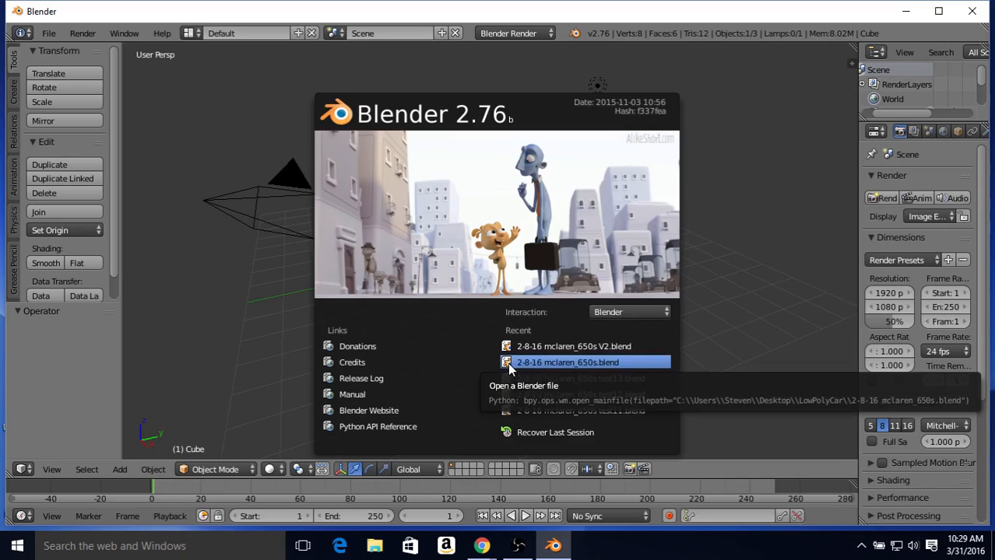
left_click(49, 34)
left_click(49, 35)
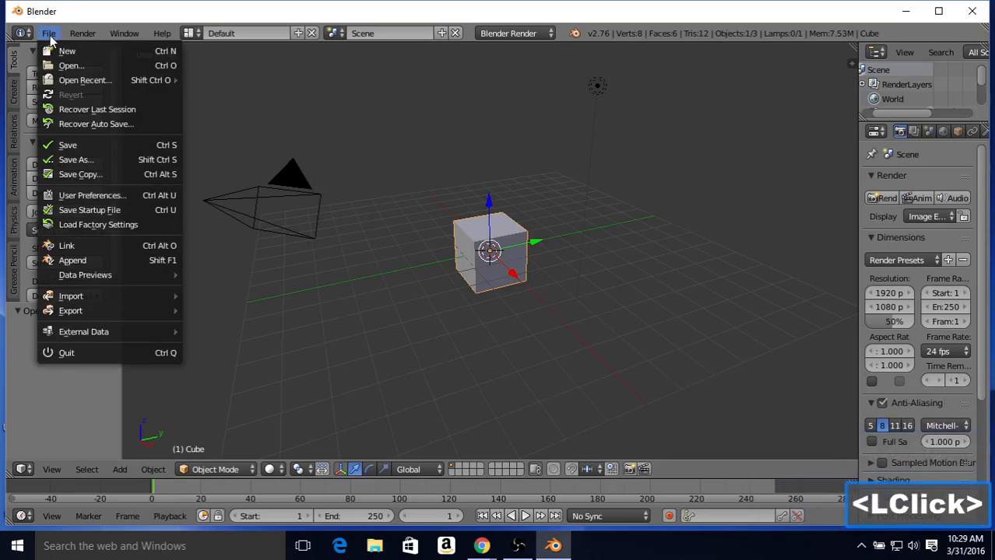
mouse_move(65, 82)
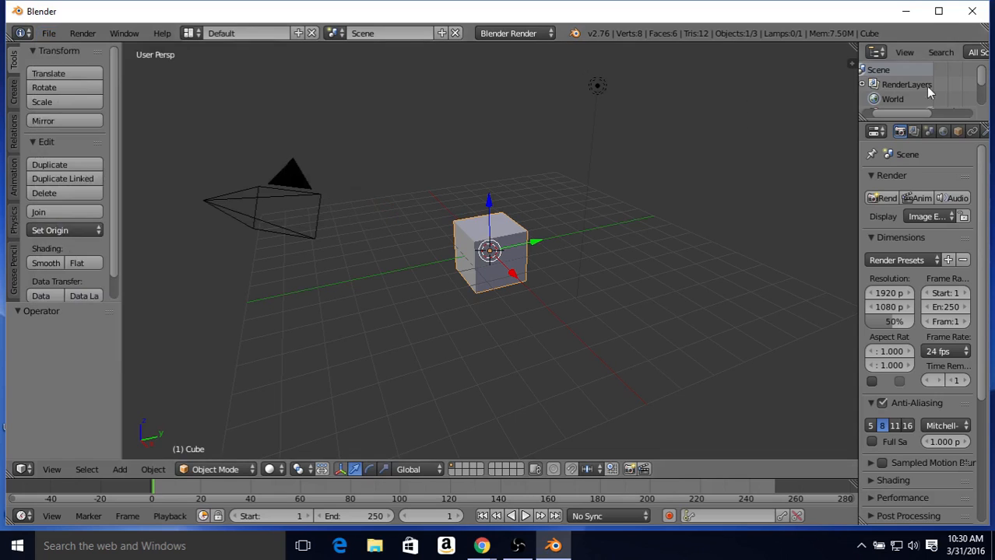
Look through the saved files in the LowPolyCar desktop folder, close it and return to Blender
left_click(904, 11)
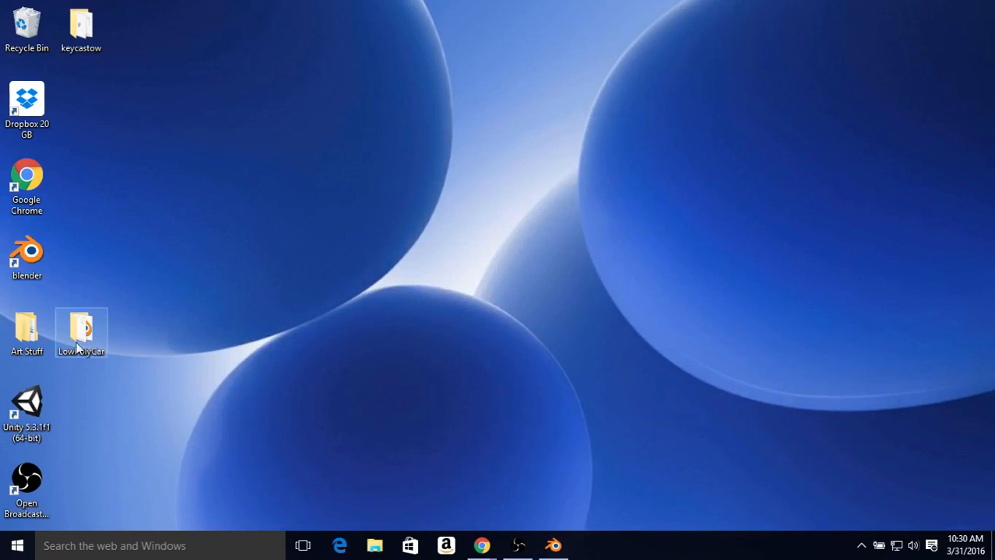
double_click(84, 341)
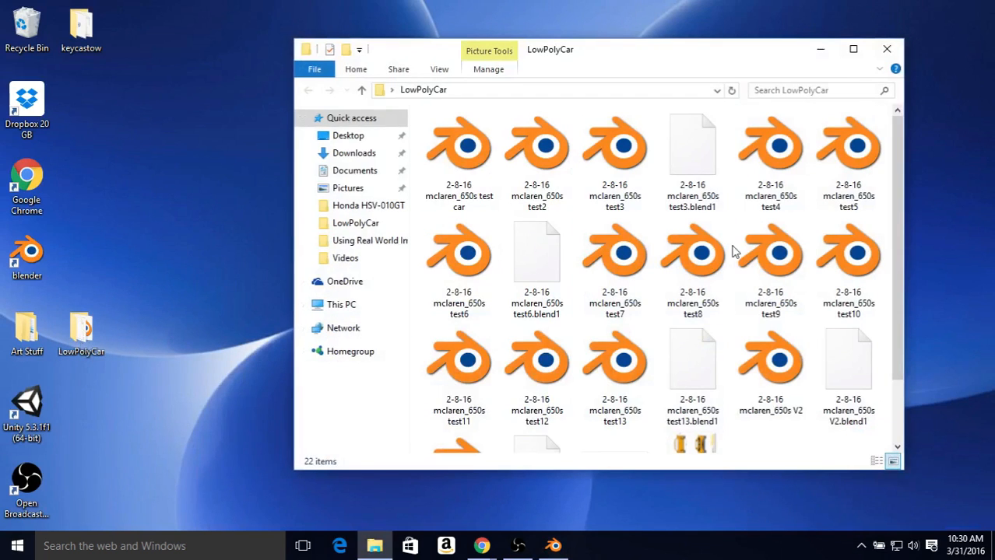
left_click(883, 51)
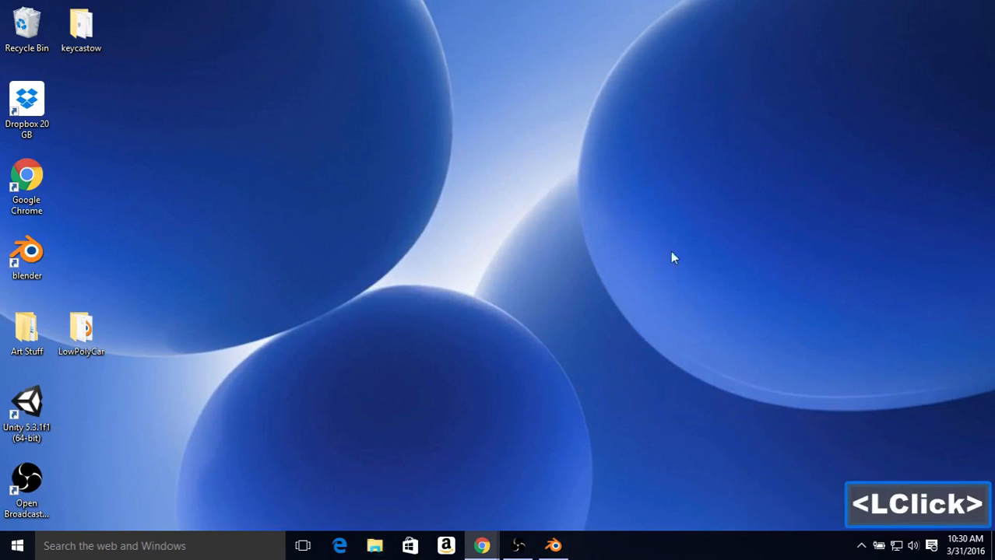
left_click(553, 545)
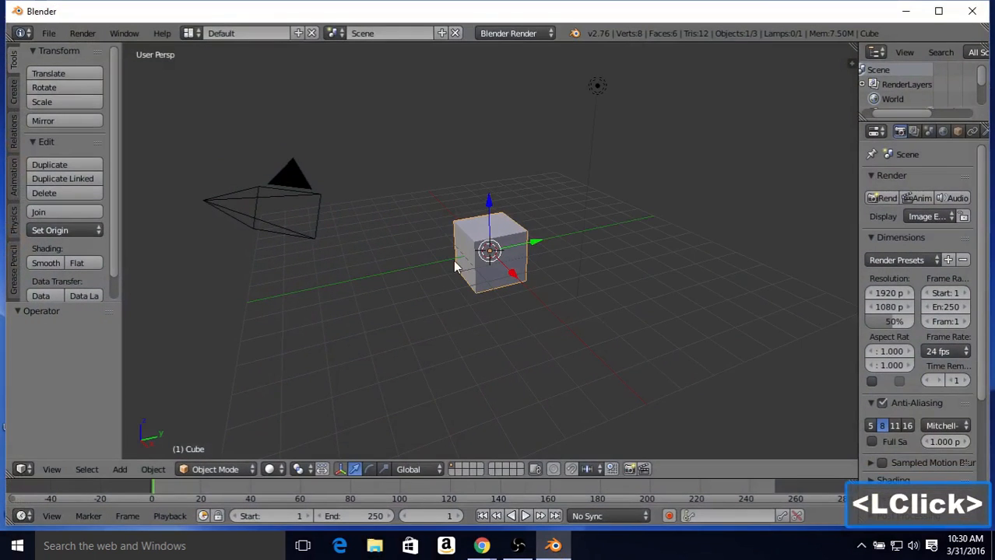
Open the recent file 2-8-16 mclaren_650s.blend
left_click(48, 34)
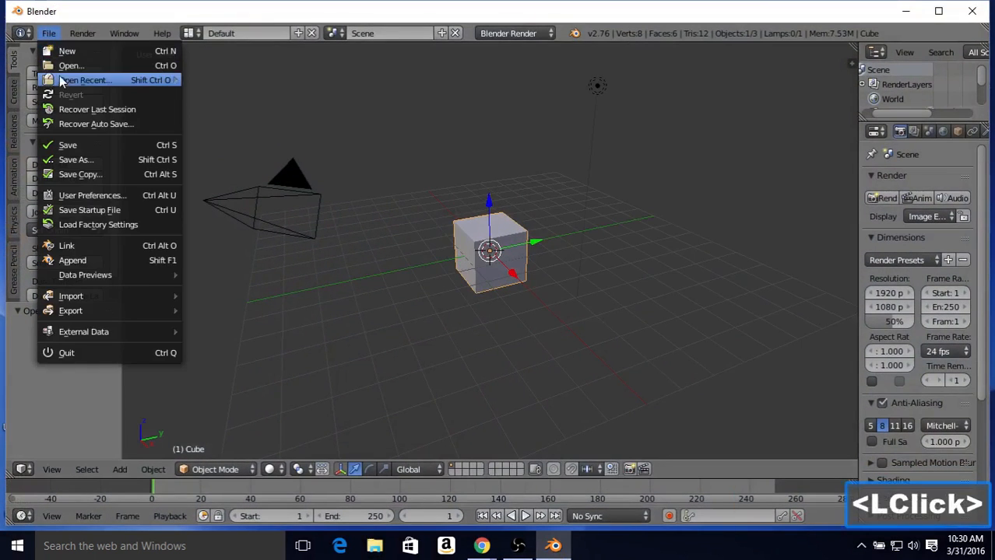
mouse_move(62, 81)
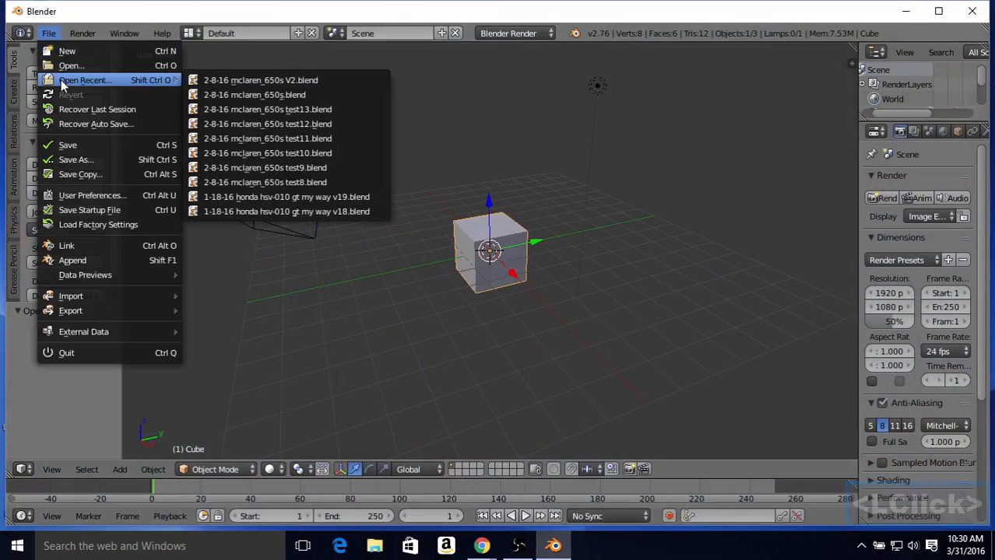
left_click(290, 95)
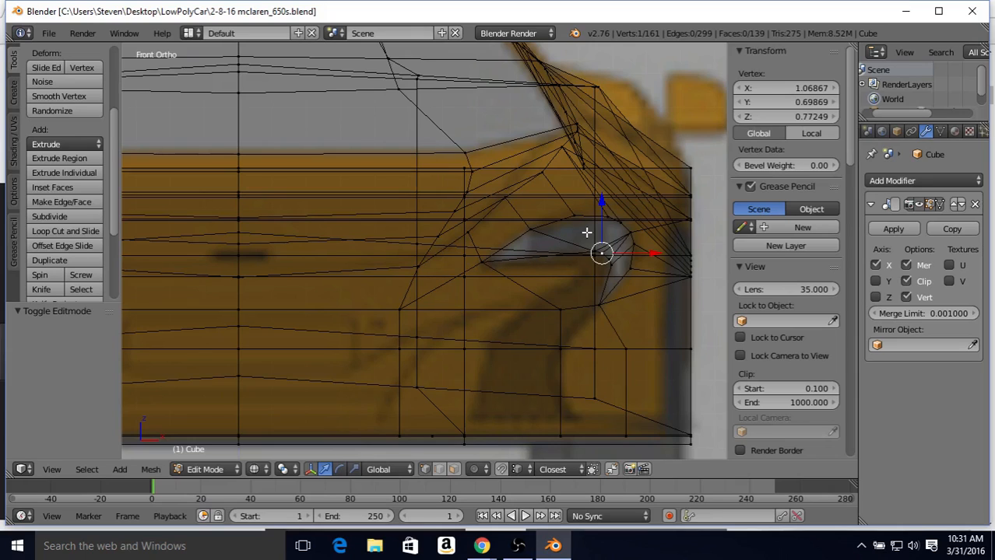
Connect the four vertices along the headlight's lower inner curve to the single corner vertex below it, creating a fan of edges
key("z")
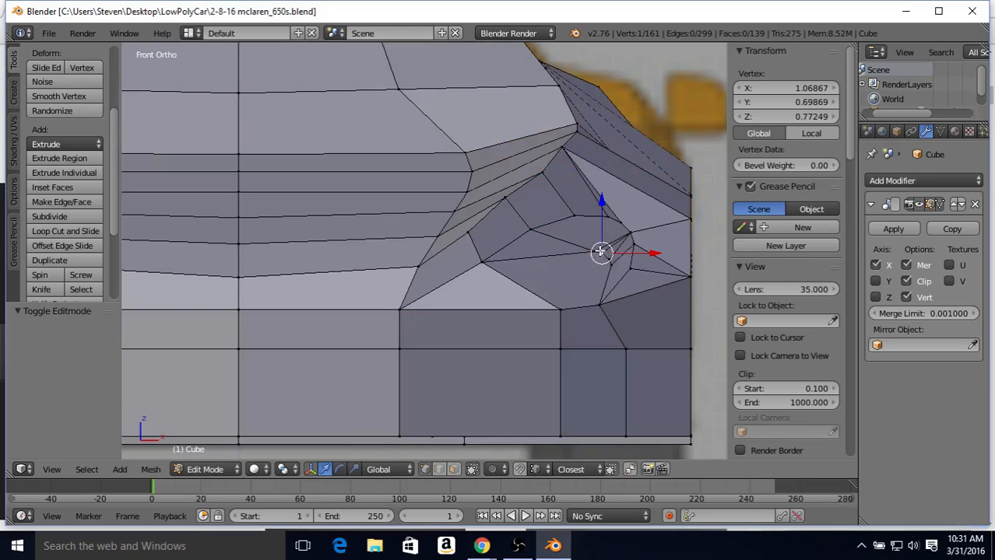
right_click(559, 308, "shift")
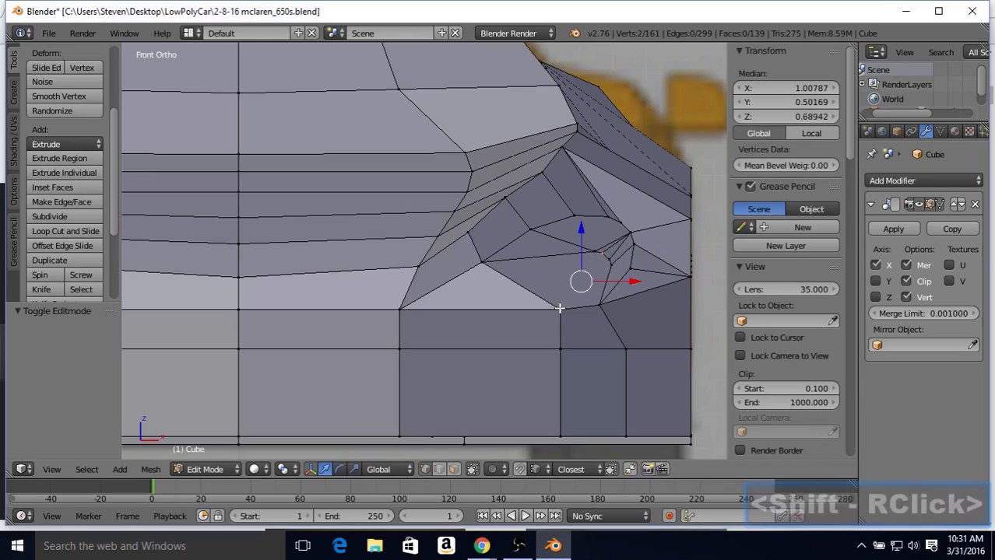
key("j")
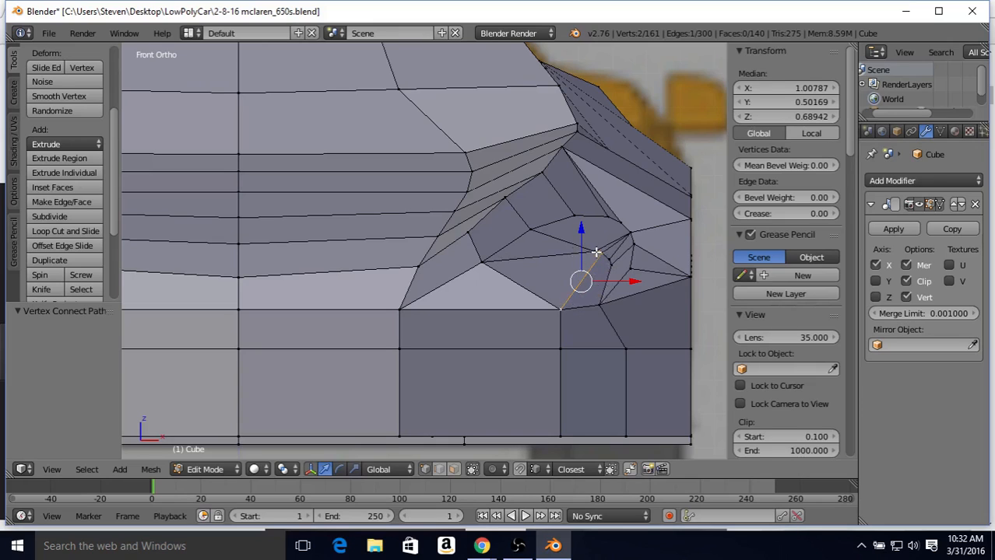
right_click(595, 253)
right_click(560, 303, "shift")
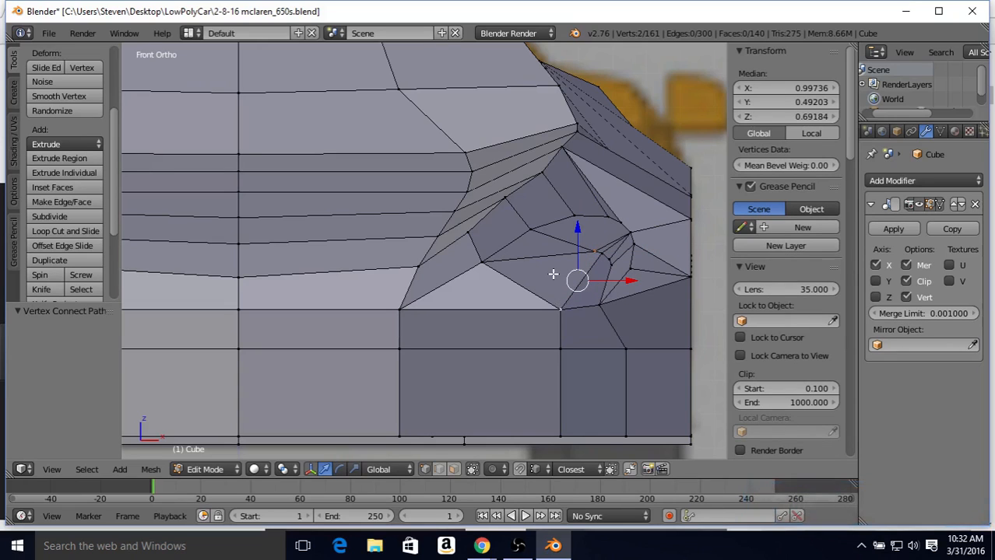
right_click(611, 257)
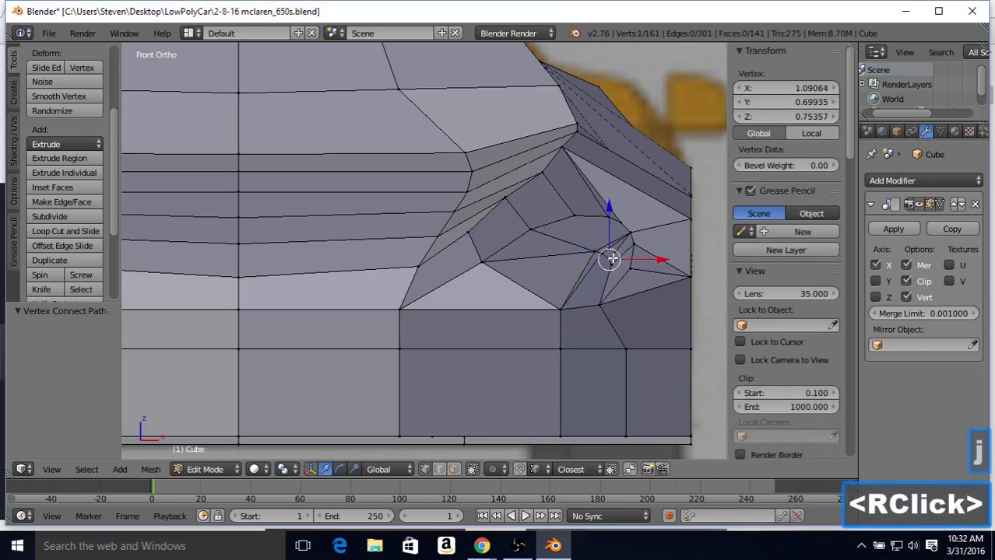
right_click(558, 305, "shift")
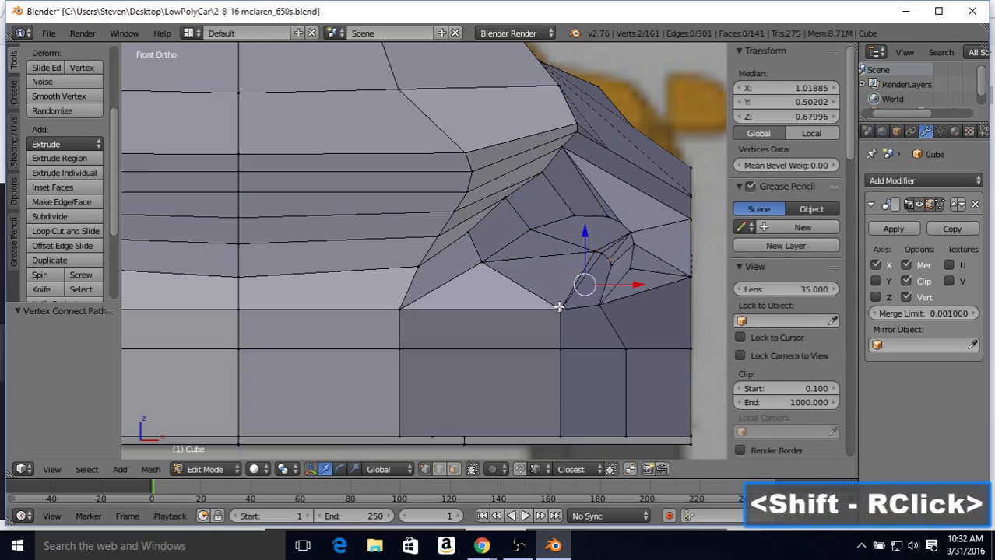
key("j")
right_click(611, 262)
right_click(567, 304, "shift")
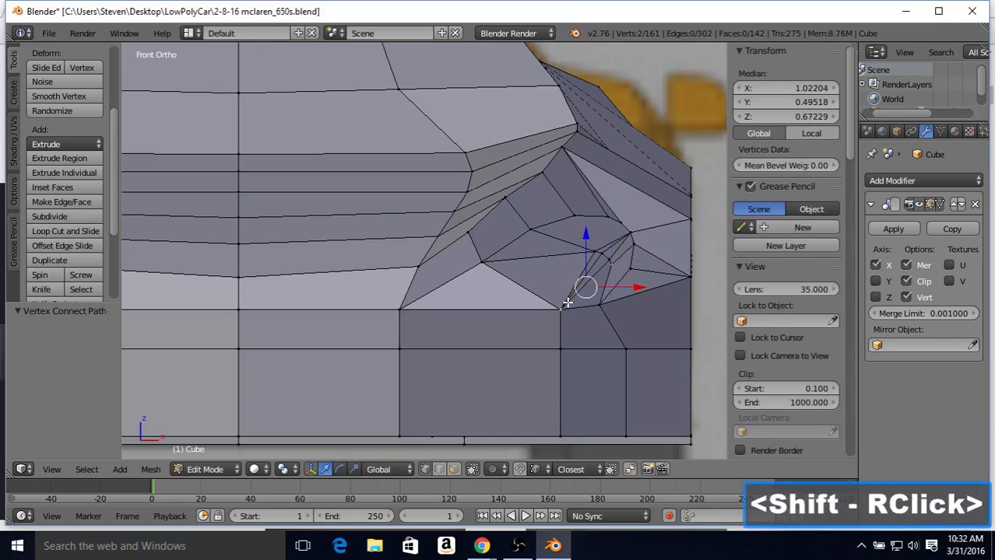
key("j")
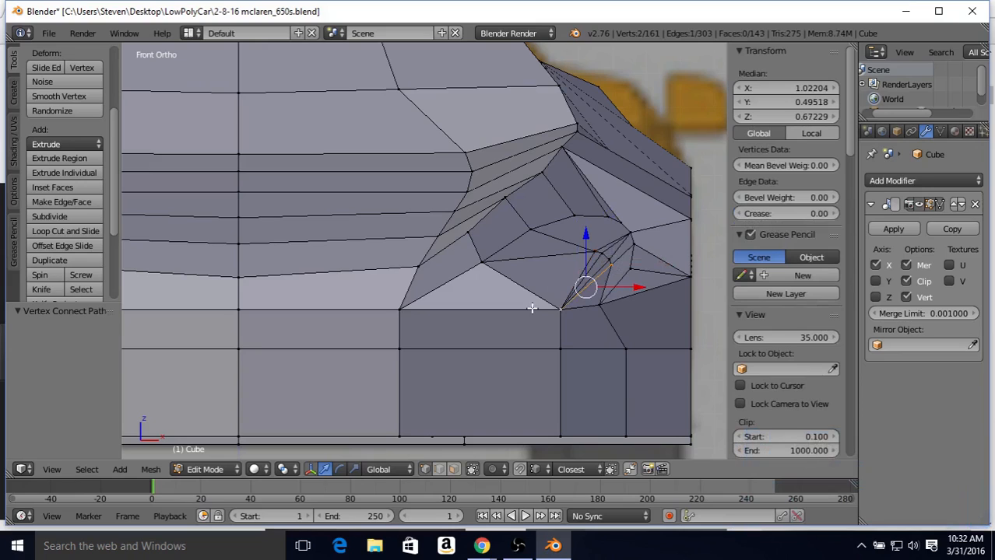
Select the four fan edges plus the two border edges meeting at the same corner vertex and subdivide them with 1 cut
left_click(440, 470)
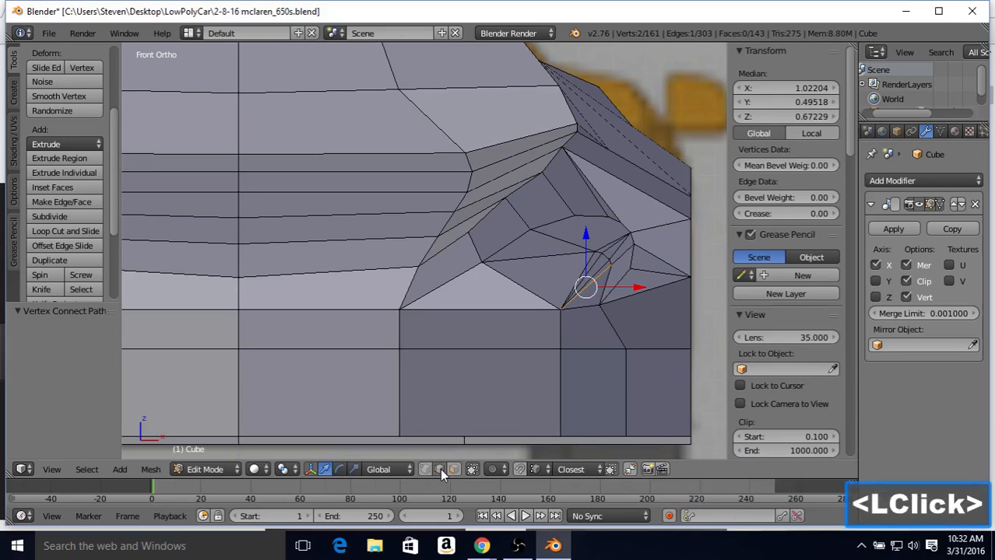
right_click(589, 299, "shift")
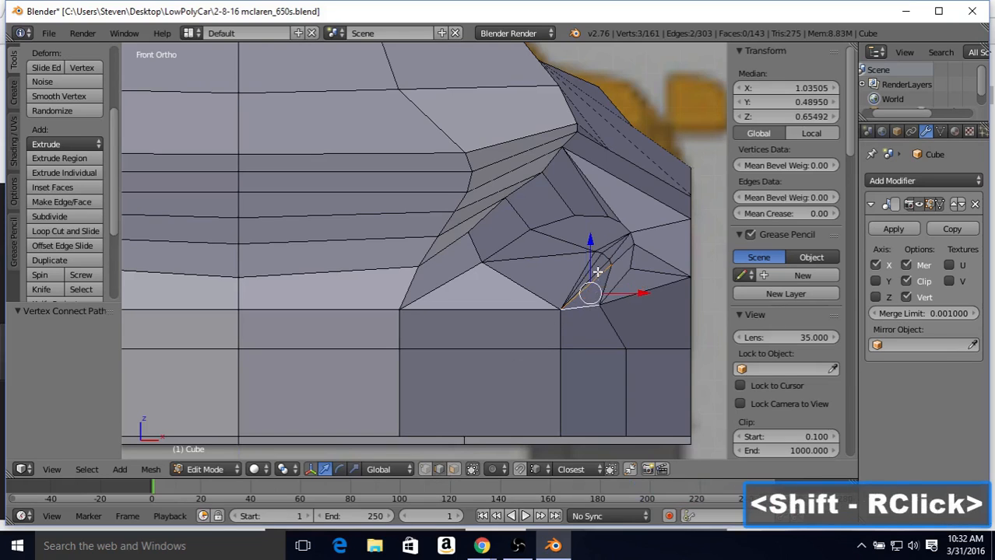
right_click(594, 266, "shift")
right_click(592, 261, "shift")
right_click(590, 263, "shift")
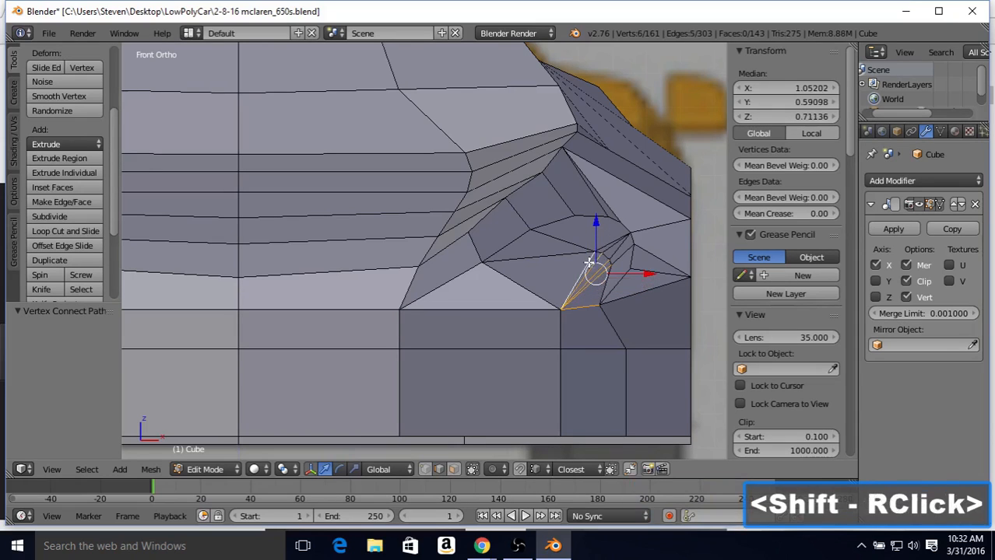
right_click(523, 285, "shift")
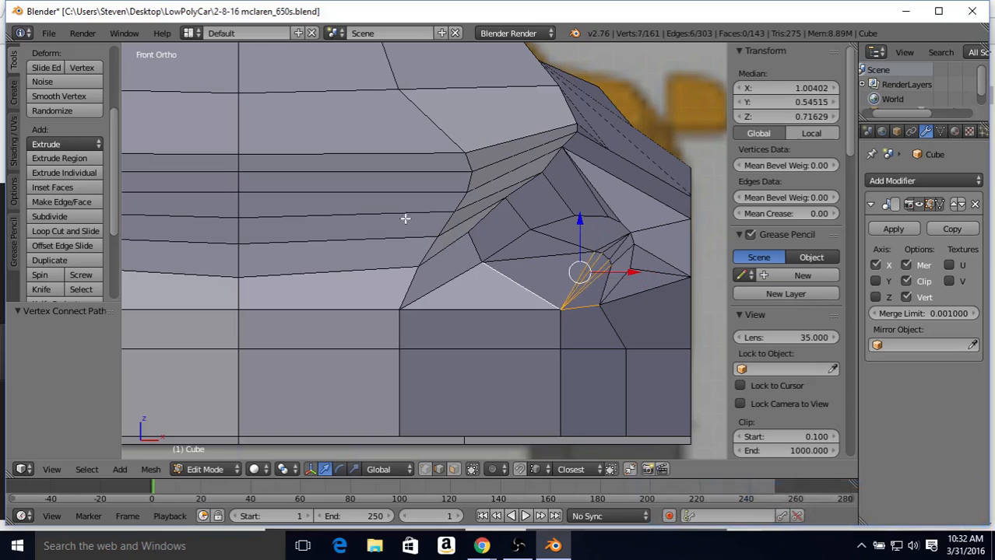
left_click(81, 217)
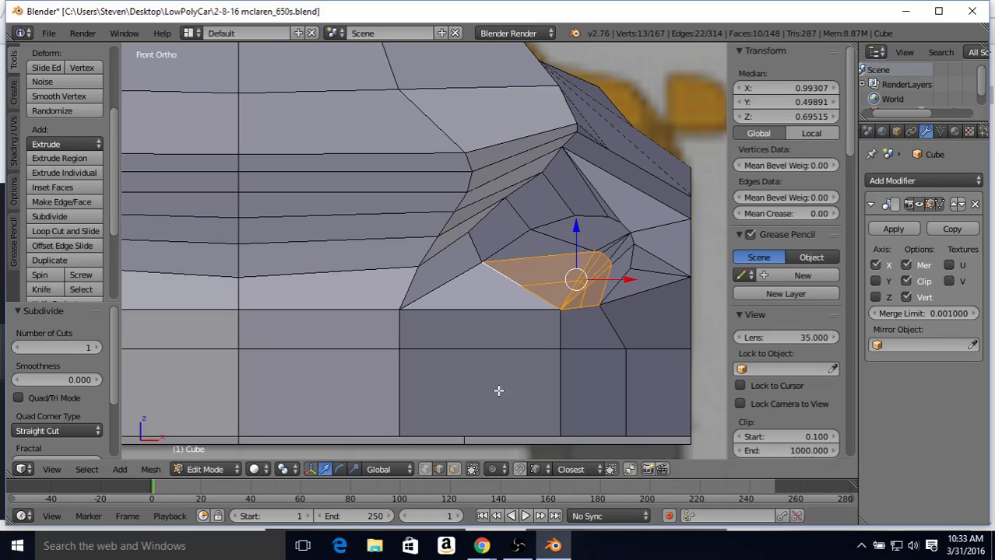
In wireframe, slide the midpoint vertex of the long lower border edge toward the headlight's inner tip by a factor of about 0.81
left_click(425, 470)
key("z")
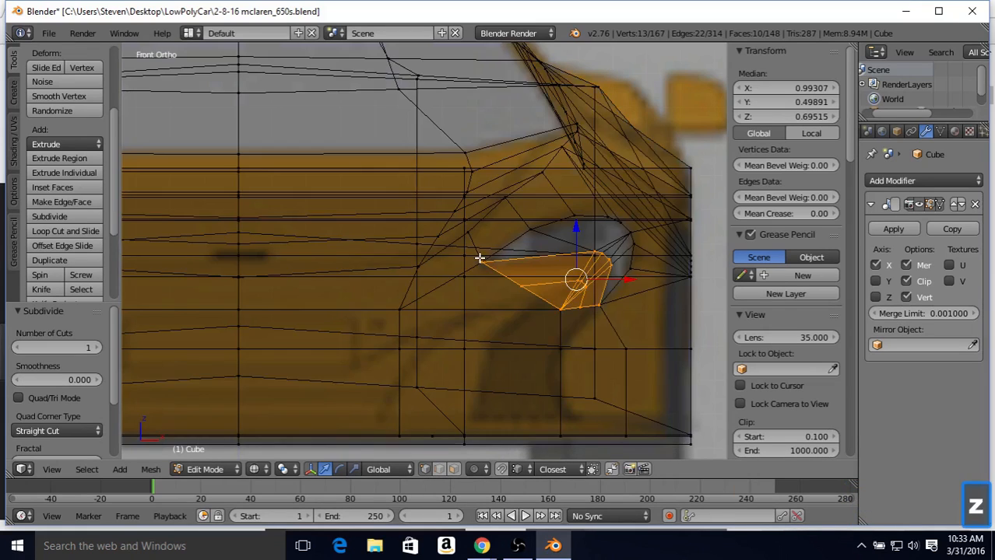
right_click(521, 285)
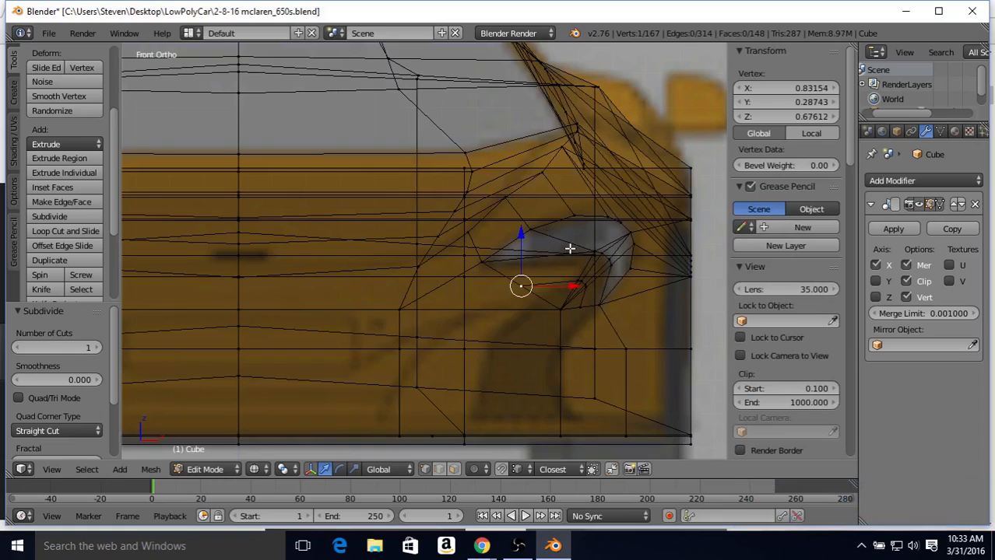
key("shift+v")
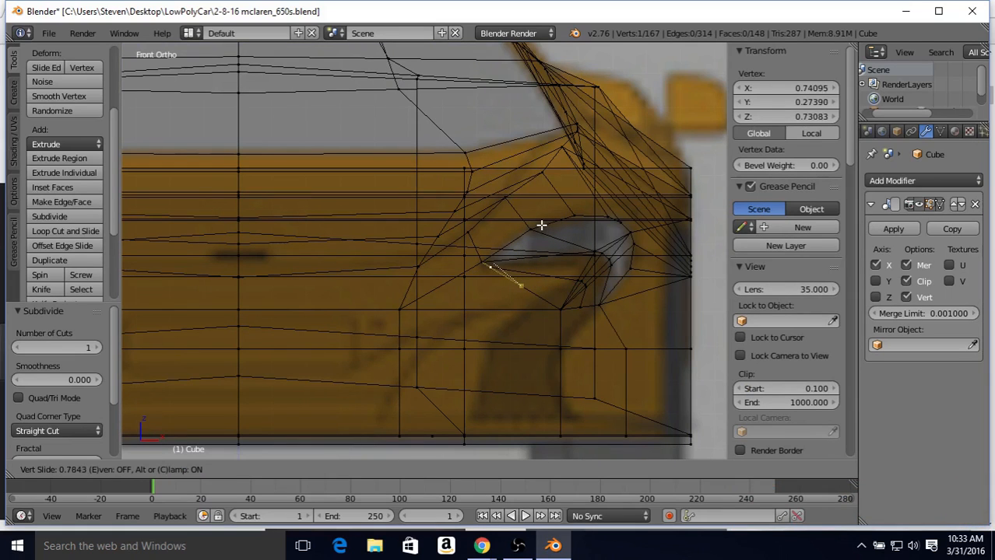
left_click(538, 223)
Slide the four fan-edge midpoint vertices toward the headlight's lower curve by factors of about 0.47, 0.46, 0.47 and 0.34
right_click(574, 277)
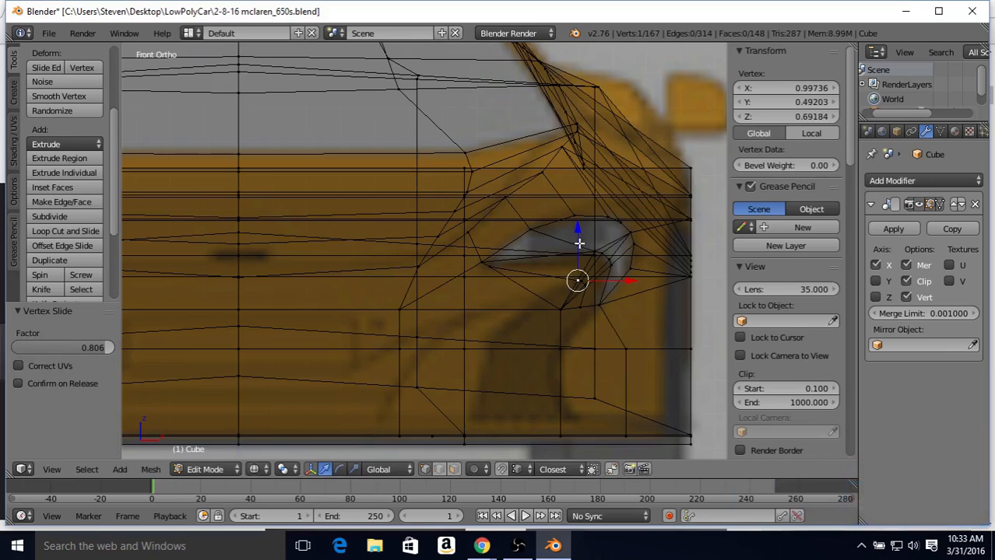
key("shift+v")
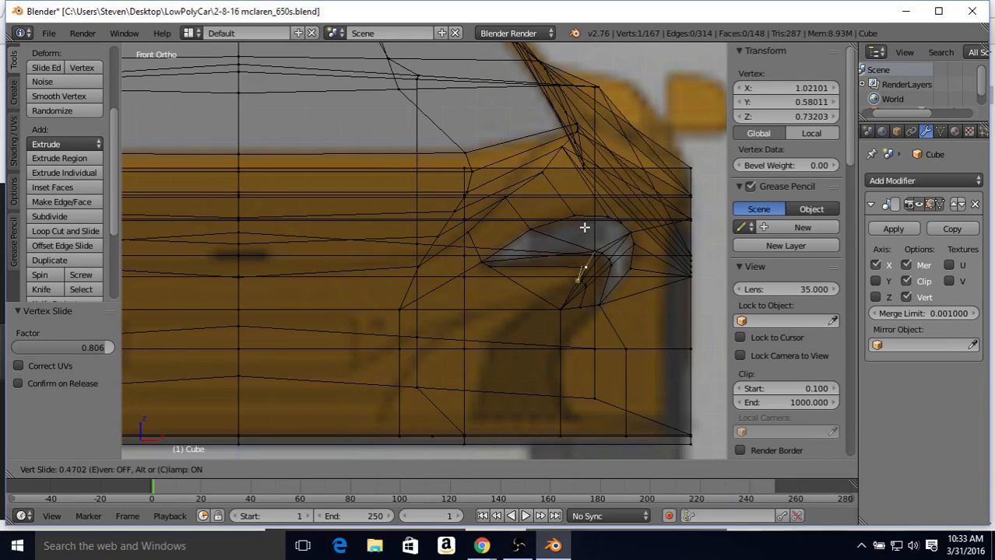
left_click(584, 227)
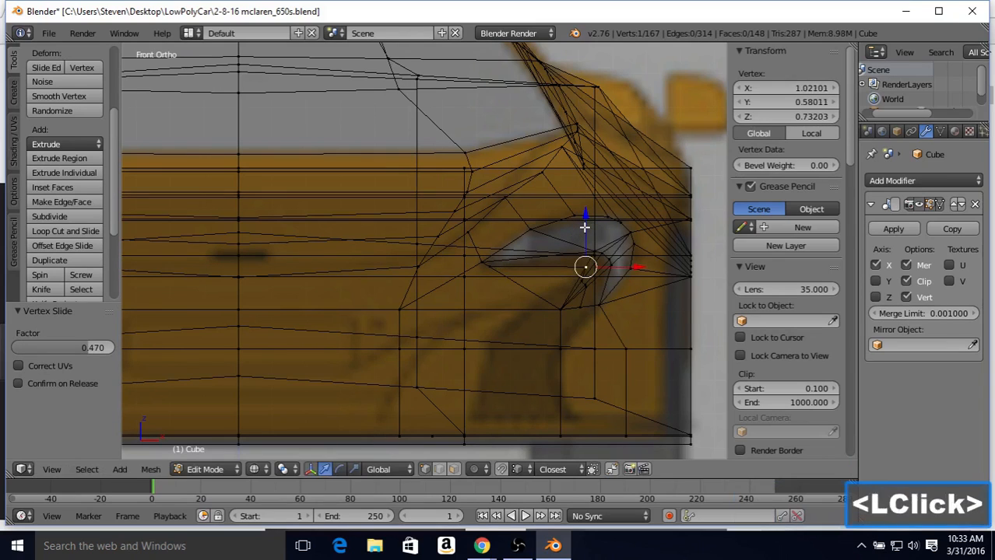
right_click(581, 274)
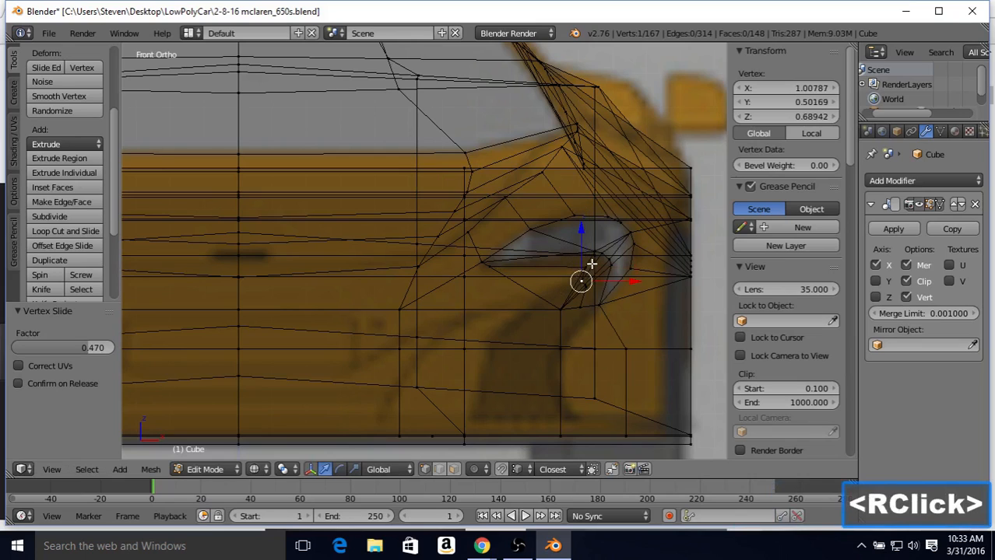
key("shift+v")
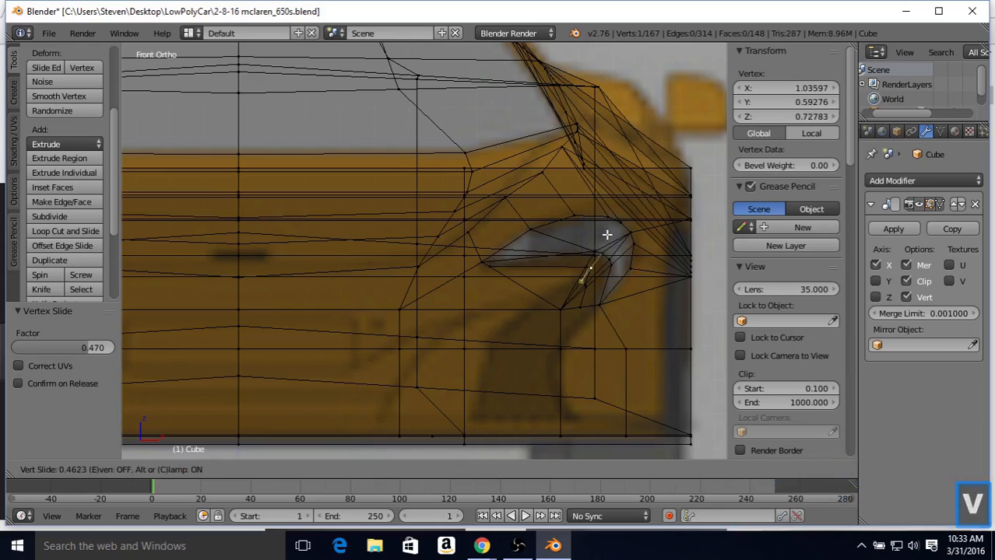
left_click(606, 234)
right_click(586, 281)
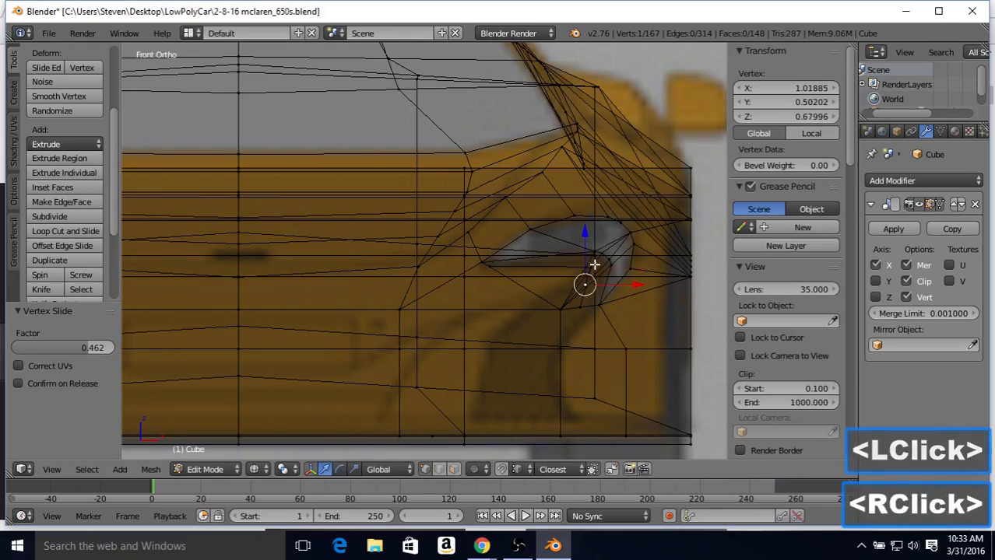
key("shift+v")
left_click(610, 244)
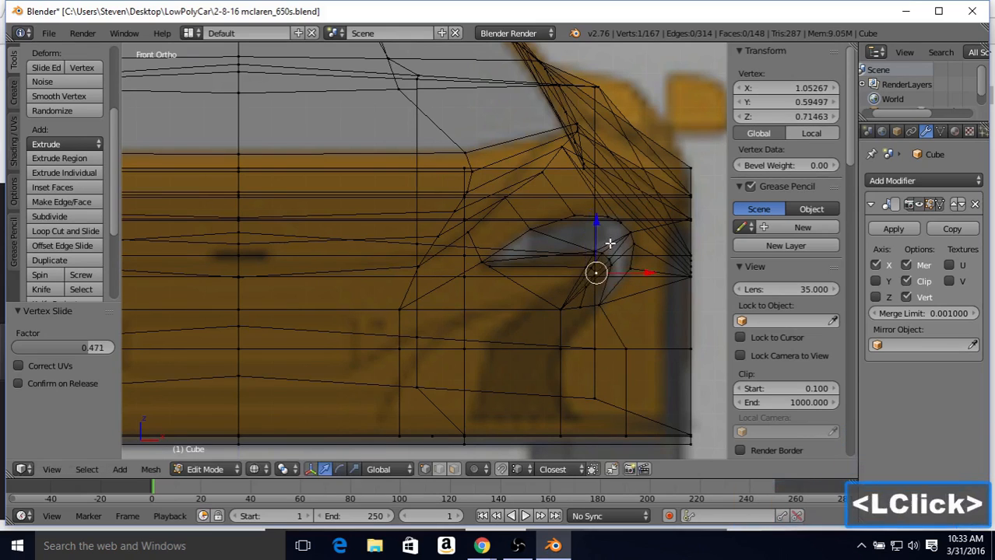
right_click(588, 284)
key("shift+v")
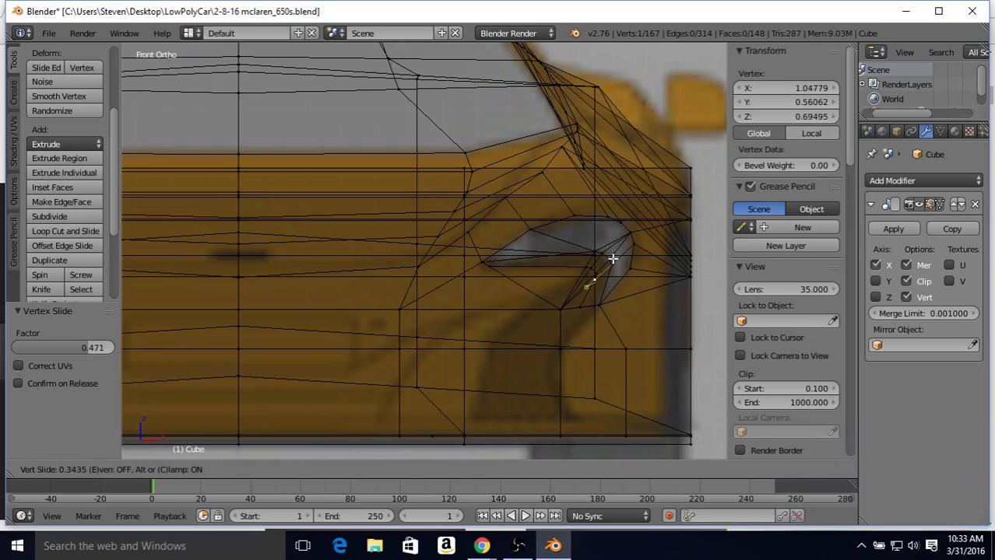
left_click(612, 259)
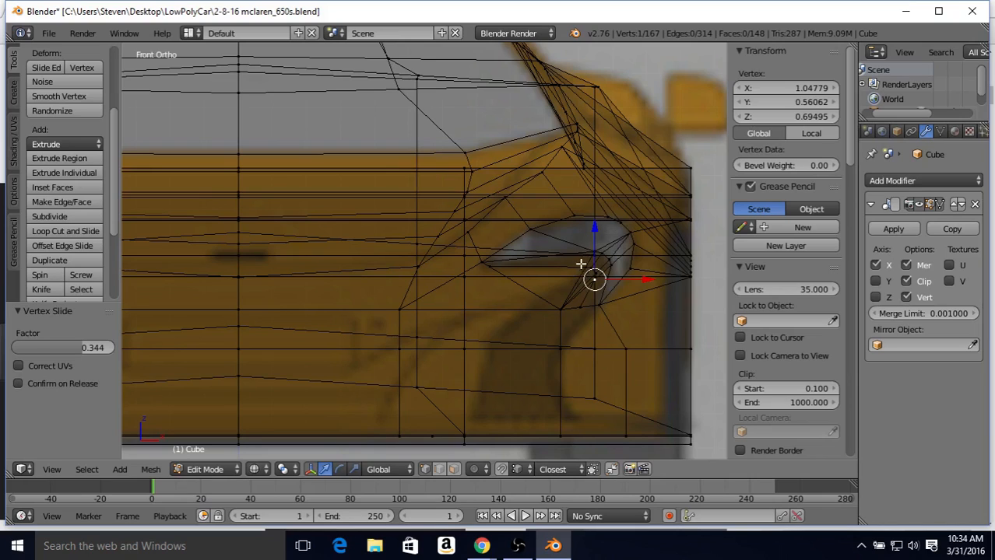
Box-select the four slid fan vertices below the headlight and hide them, trying undo and reveal in between
key("b")
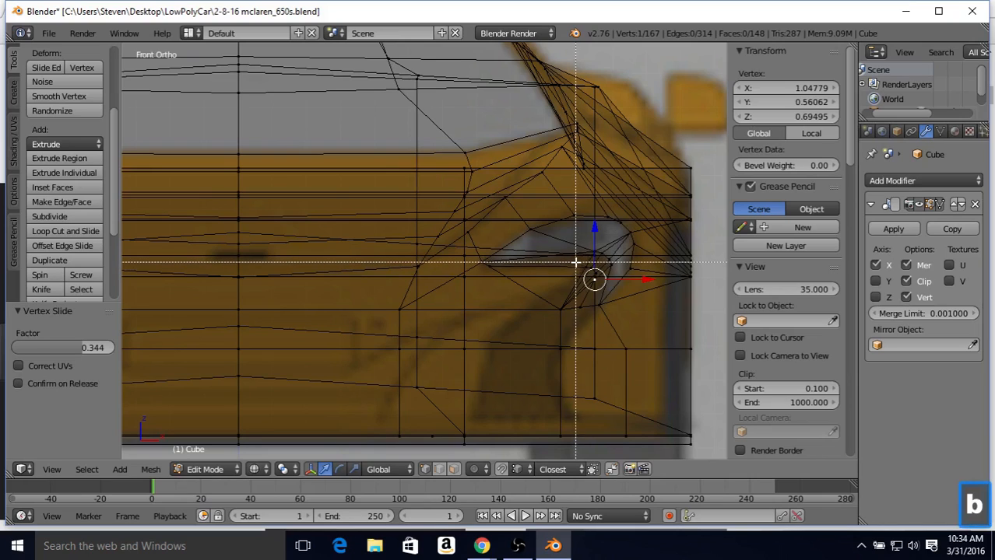
left_click_drag(575, 262, 600, 288)
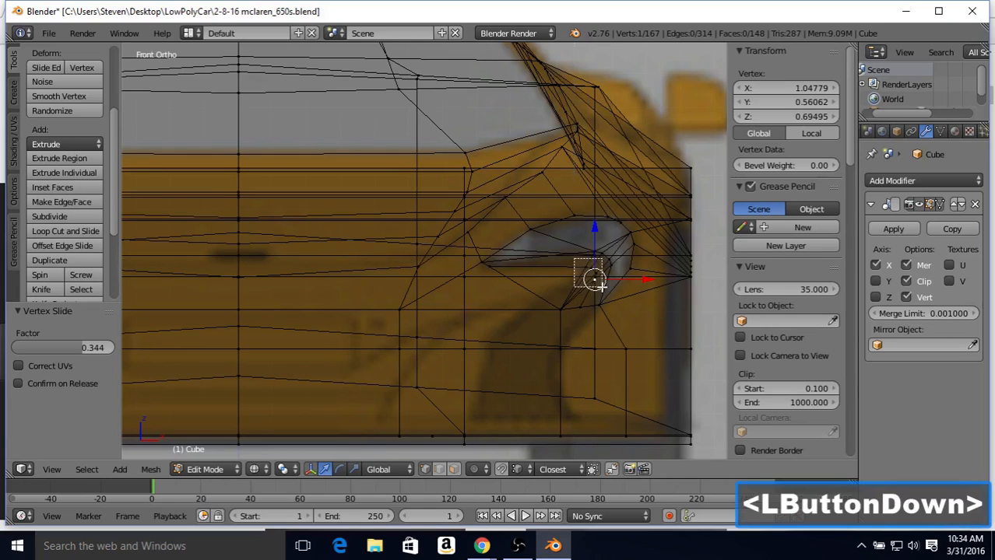
left_click_drag(600, 288, 601, 287)
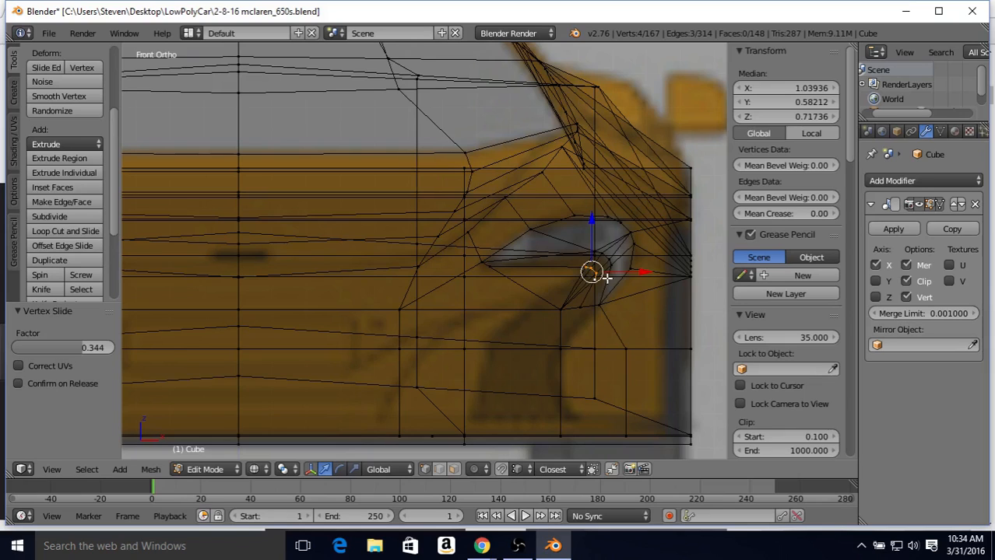
key("h")
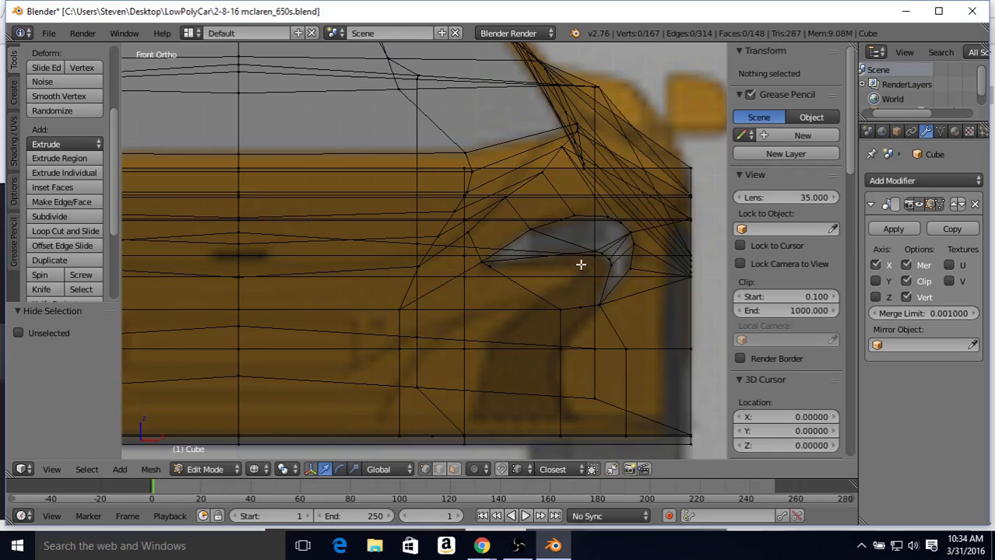
key("ctrl")
key("ctrl+z")
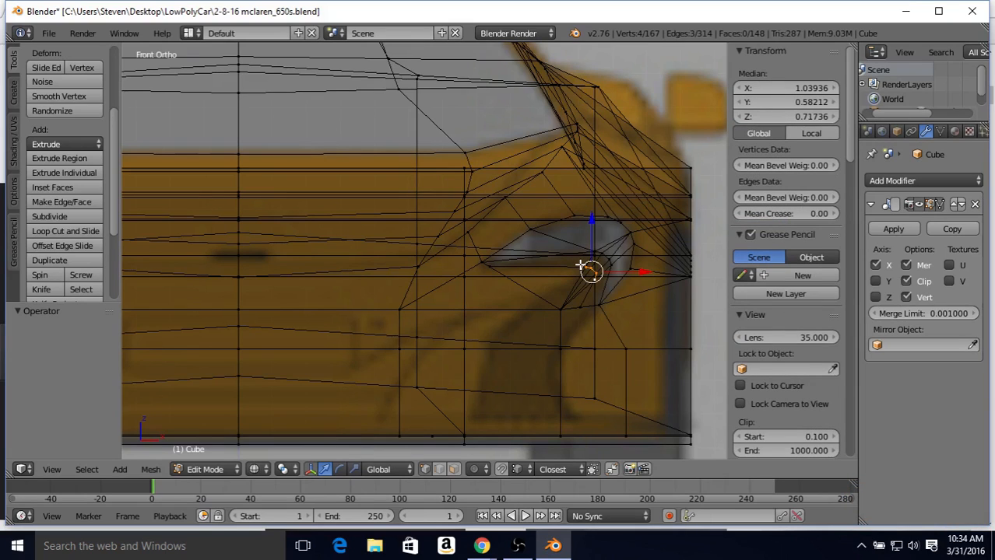
key("h")
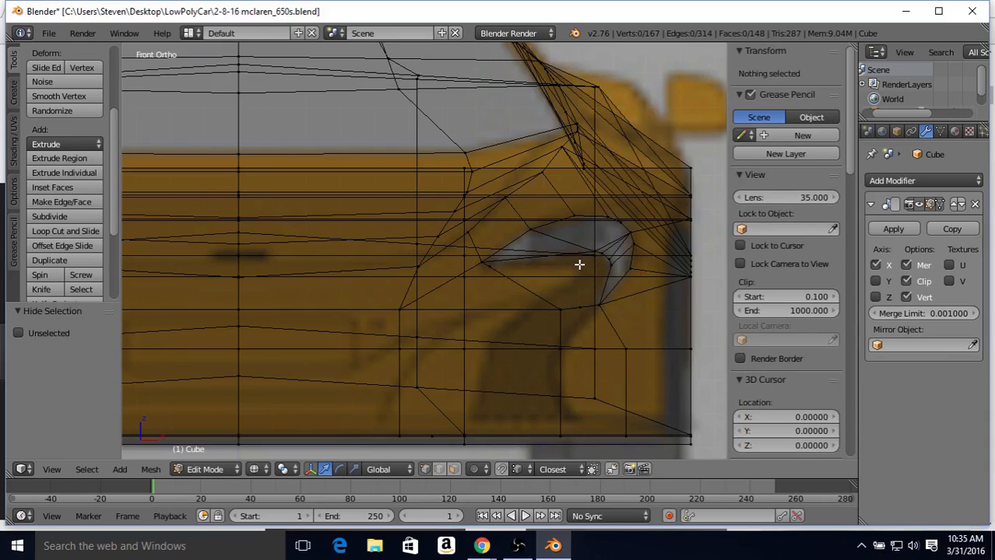
key("alt")
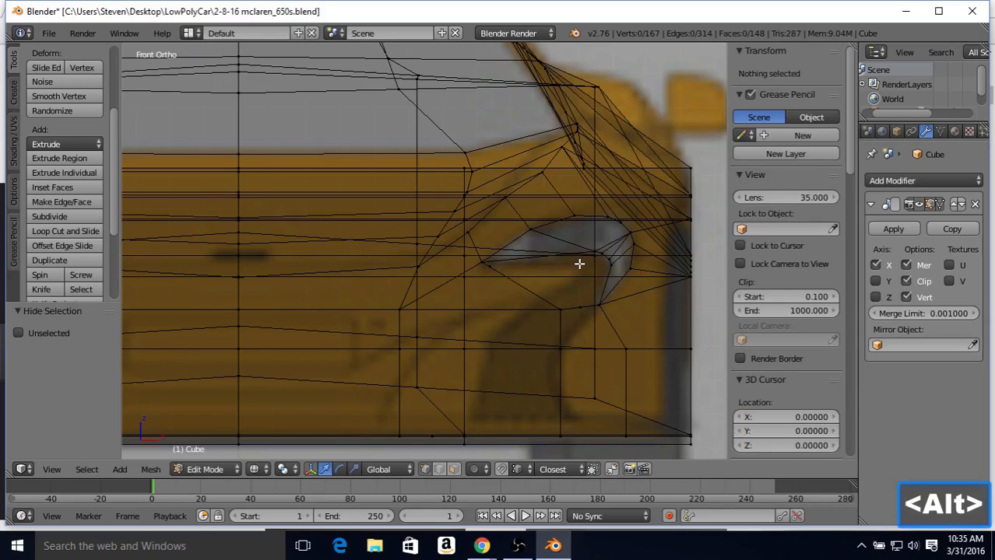
key("alt+h")
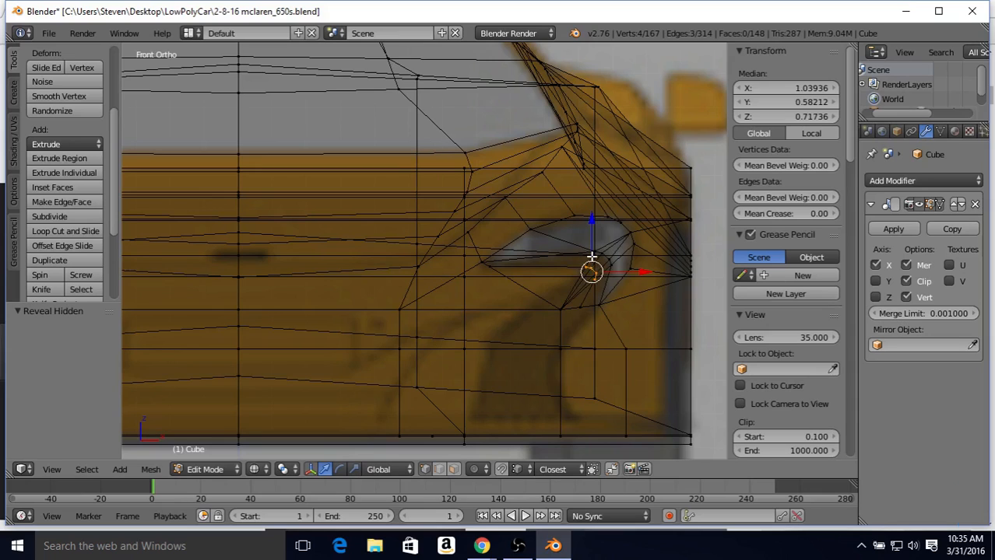
key("h")
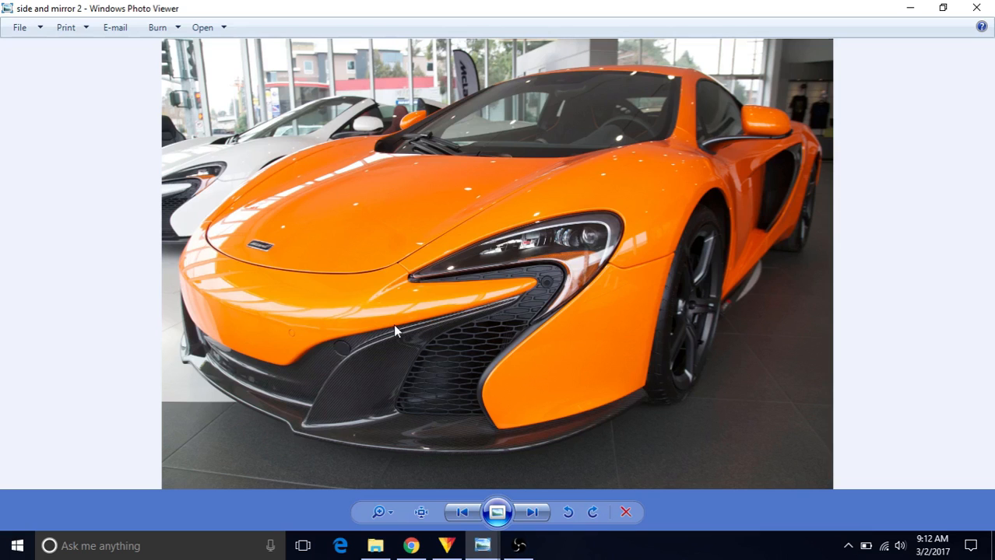
Examine the grille and bodywork below the headlight up close in the "side and mirror 2" reference photo
scroll(394, 331, "up", 5)
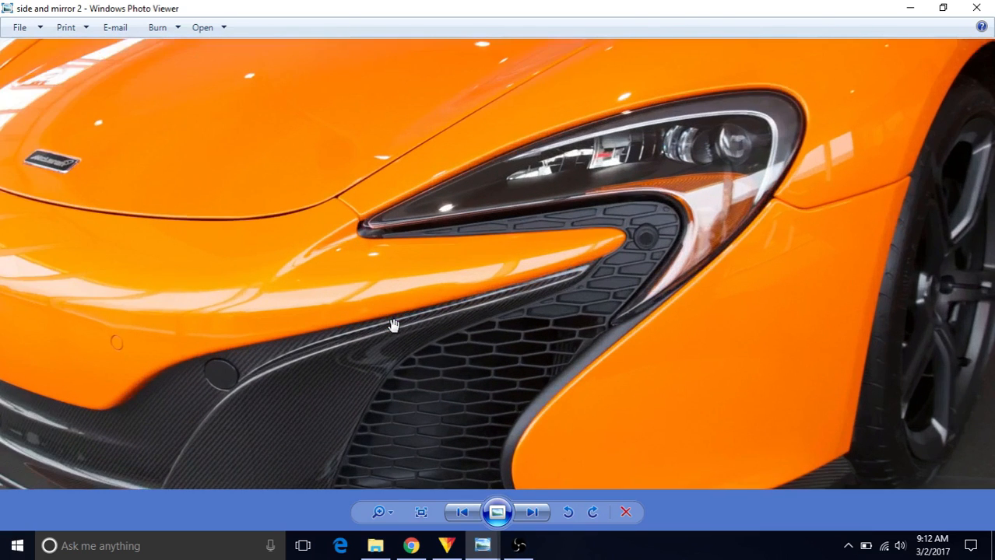
scroll(413, 325, "up", 1)
left_click_drag(430, 324, 442, 275)
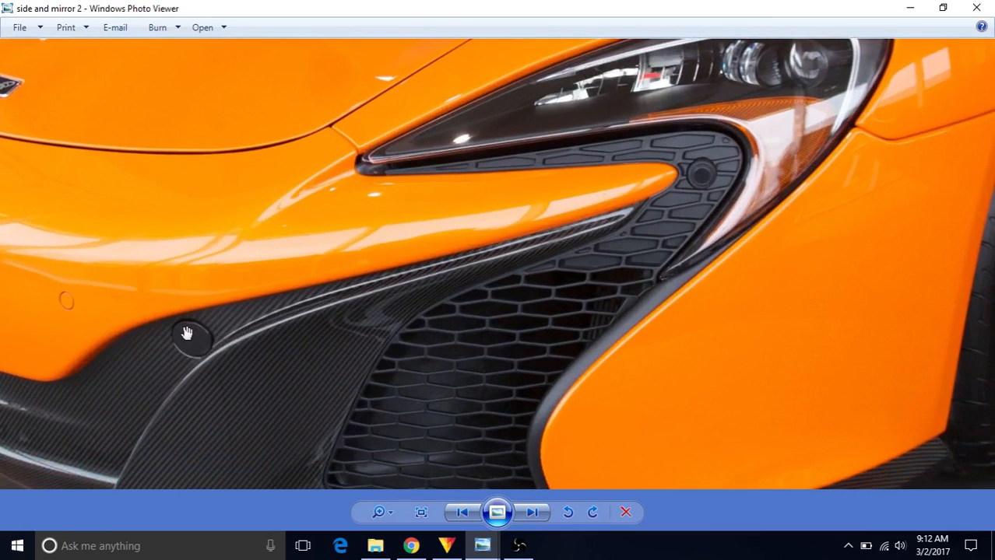
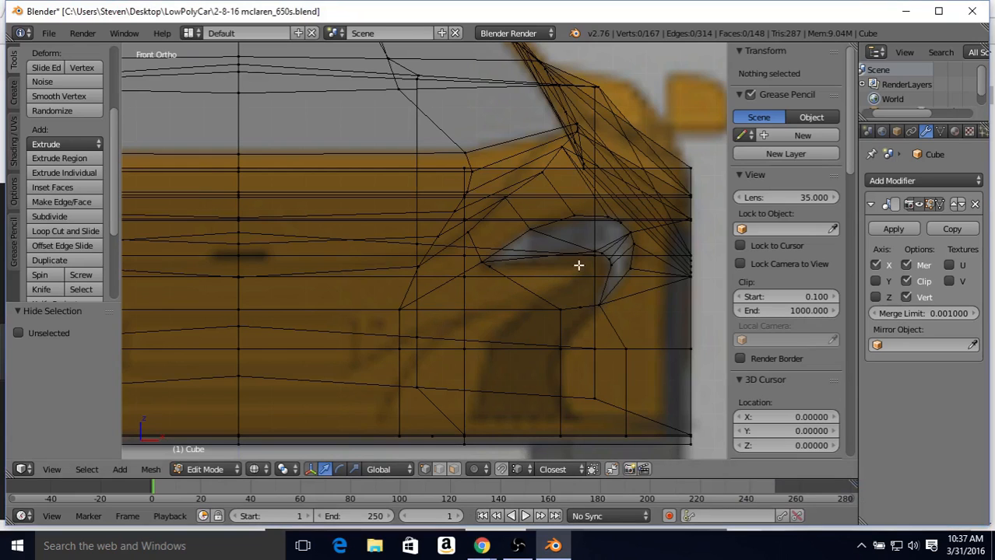
Switch to Blender and reveal the four hidden fan vertices below the headlight
mouse_move(554, 544)
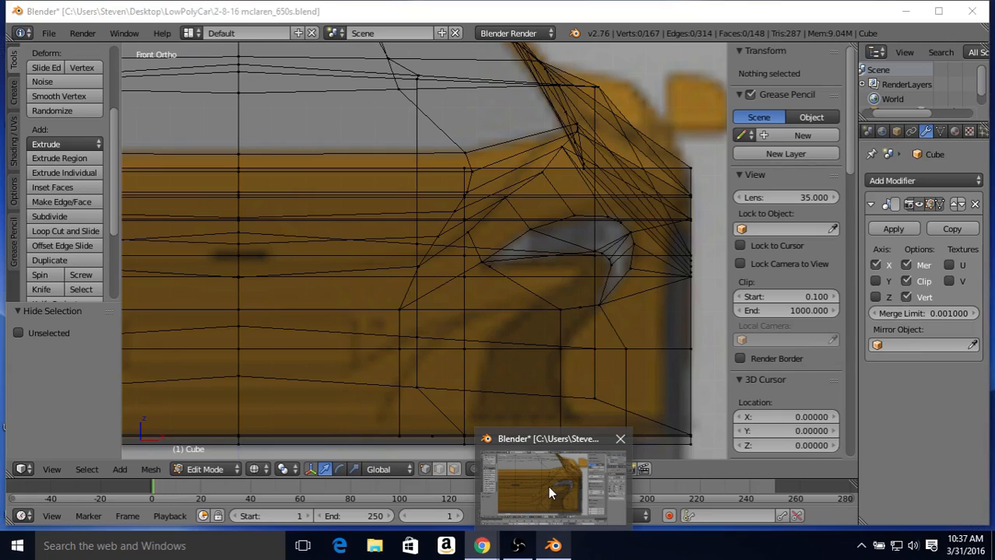
left_click(548, 493)
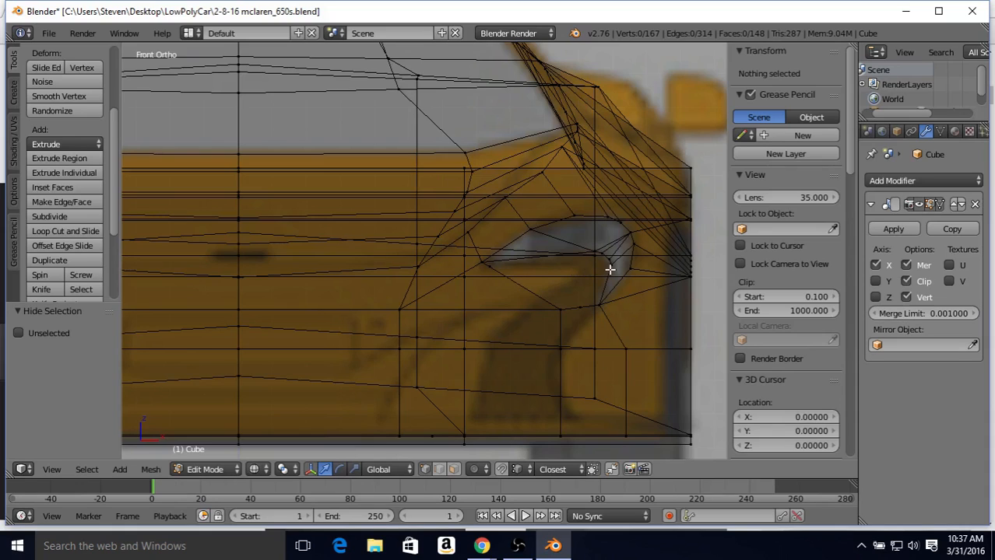
key("alt")
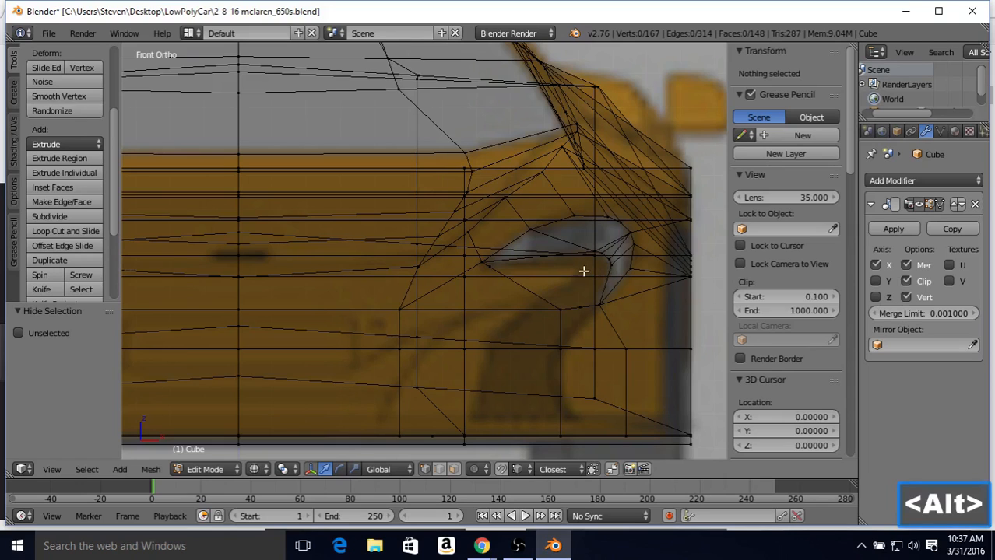
key("alt+h")
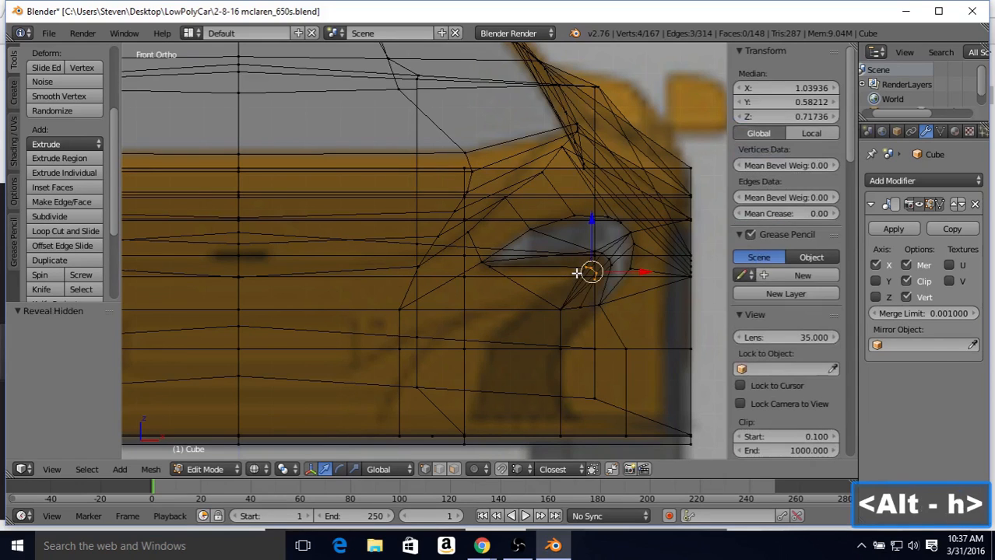
Slide the fan vertex nearest the headlight's inner tip inward by 0.144, and fine-tune it along its neighbouring edges, finishing with a 0.042 slide
right_click(583, 267)
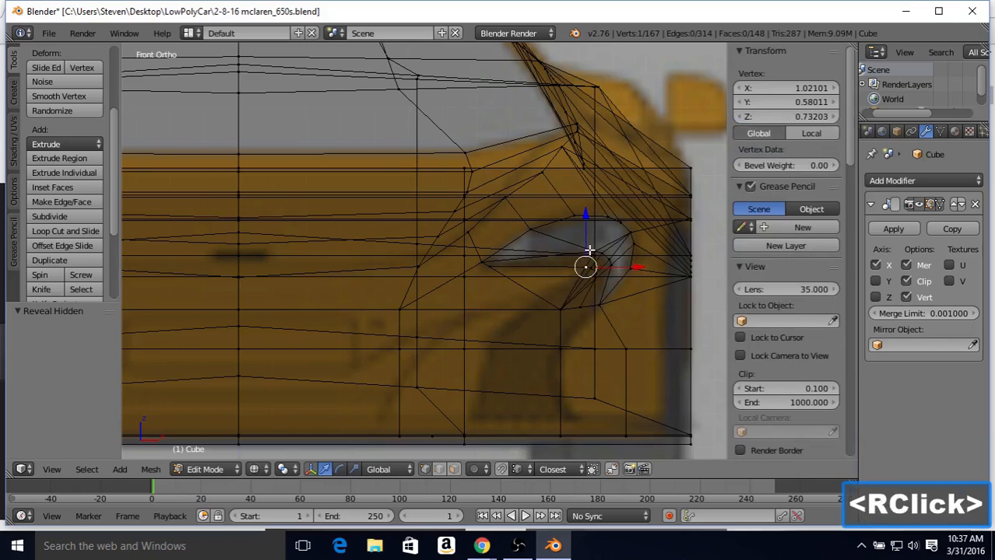
key("shift+v")
left_click(575, 245)
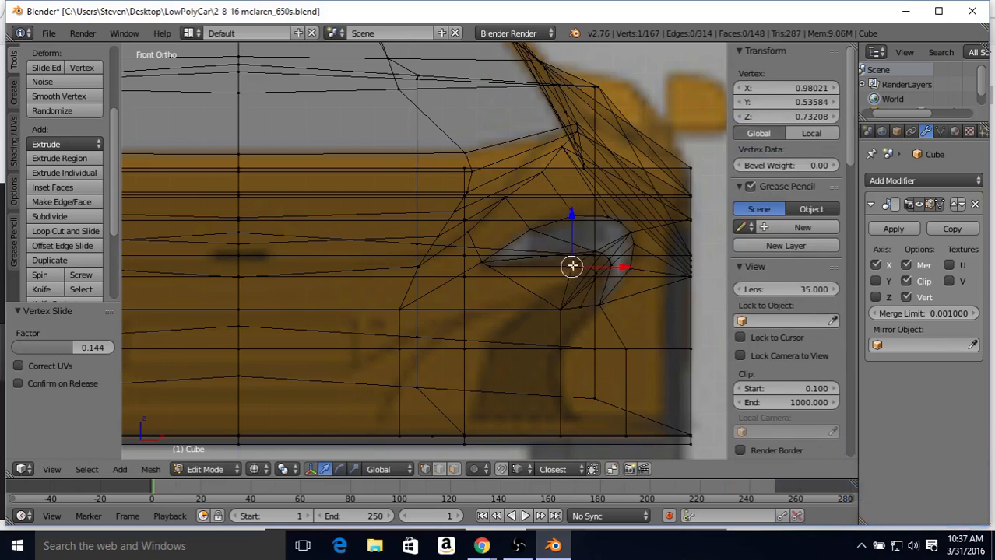
key("shift+v")
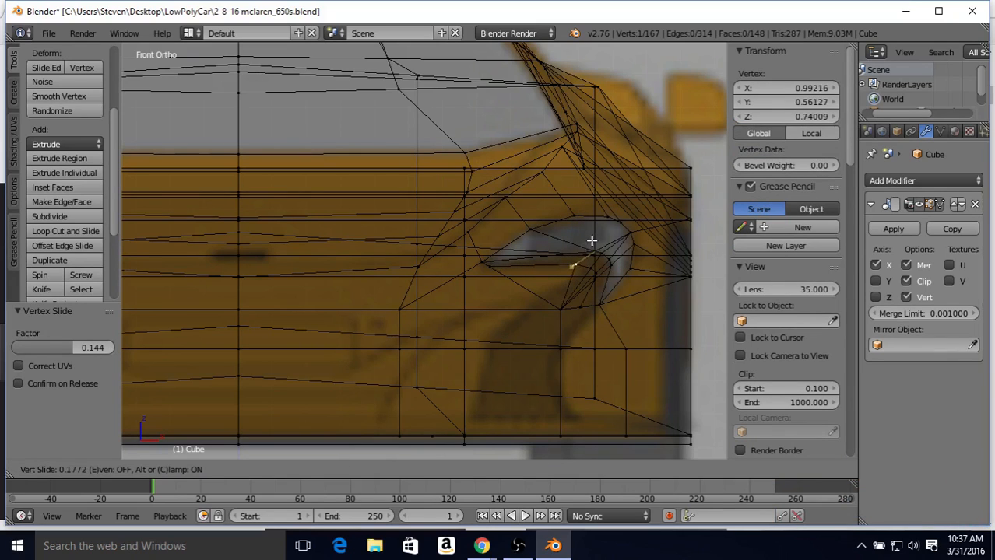
left_click(589, 238)
key("v")
left_click(589, 257)
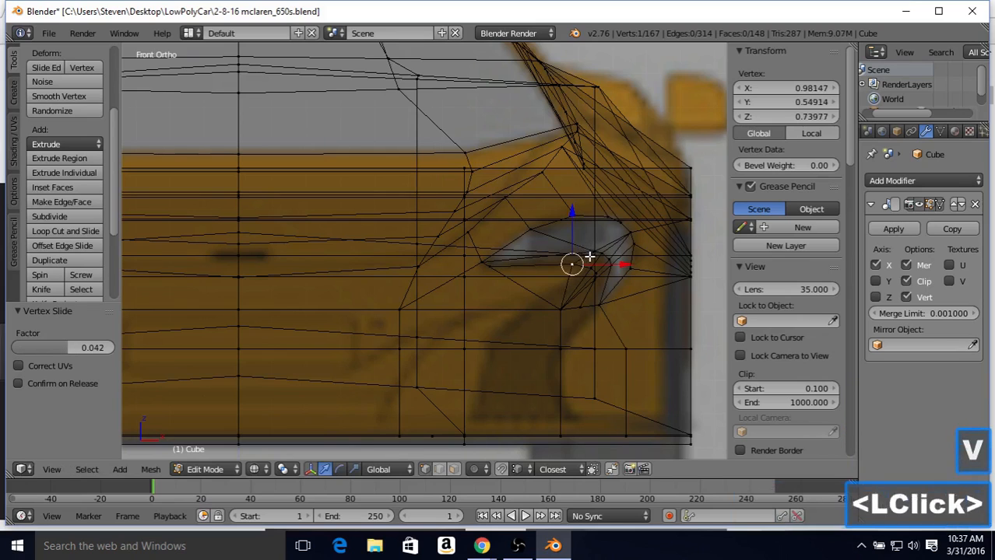
Slide the second fan vertex toward the first by 0.635, and the third by 0.663 and 0.028 along its edges
right_click(593, 258)
key("v")
left_click(596, 265)
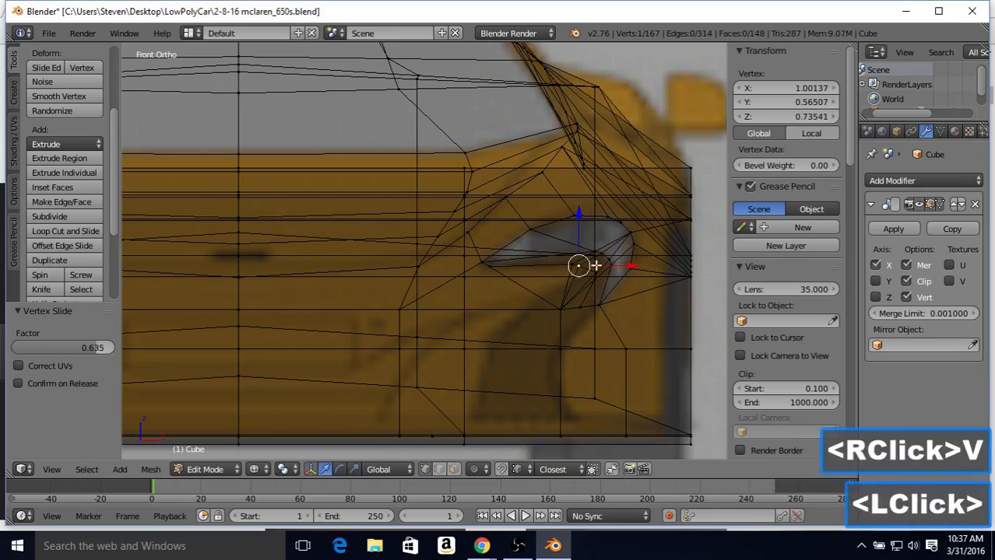
right_click(595, 265)
right_click(595, 265)
key("v")
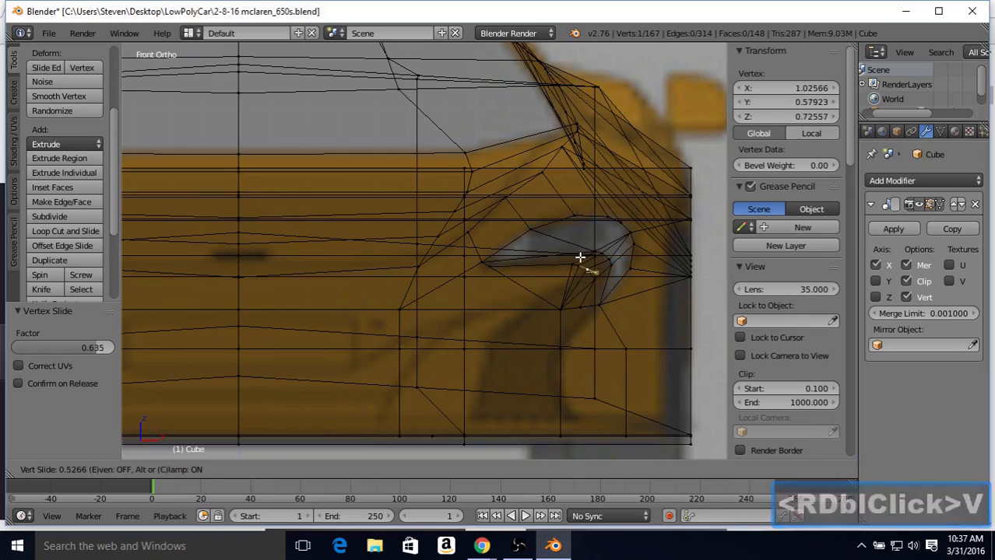
left_click(579, 261)
key("v")
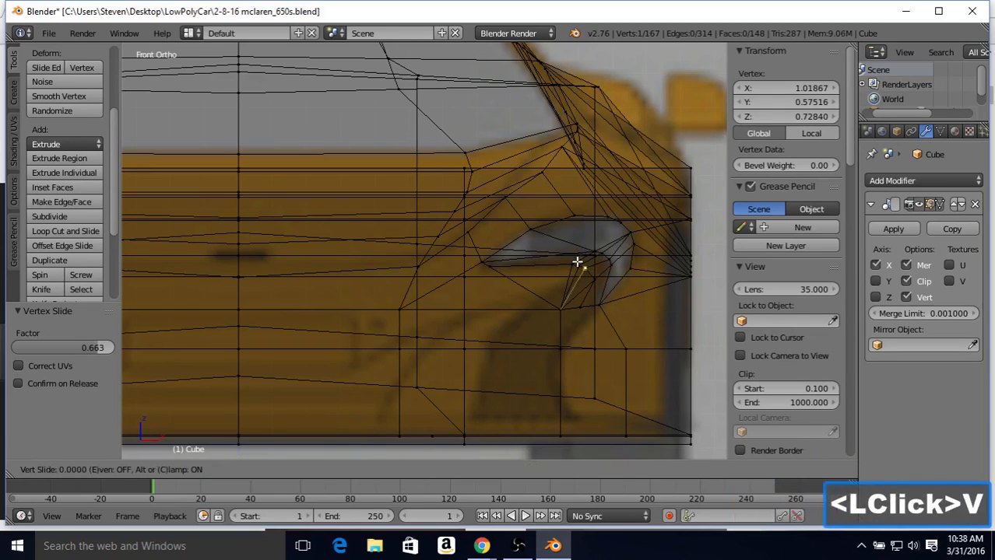
left_click(582, 268)
Slide the lowest fan vertex toward the third by 0.786, and down toward the lower corner vertex by 0.071
right_click(592, 274)
key("v")
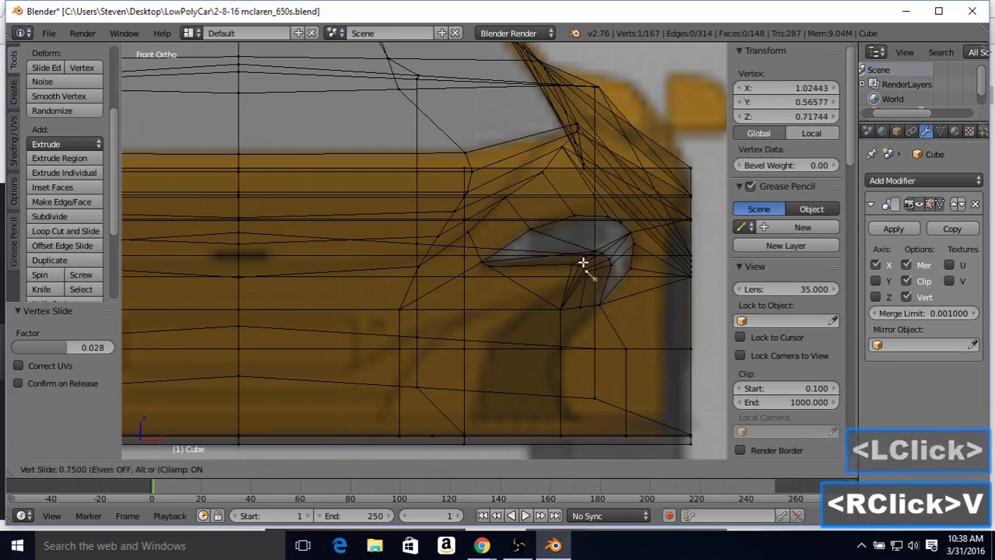
left_click(585, 267)
key("v")
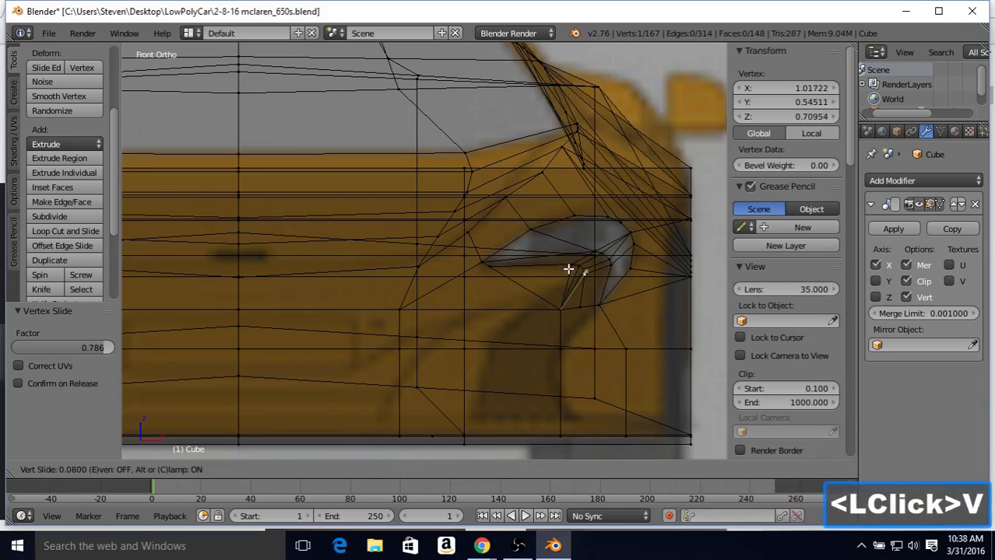
left_click(569, 270)
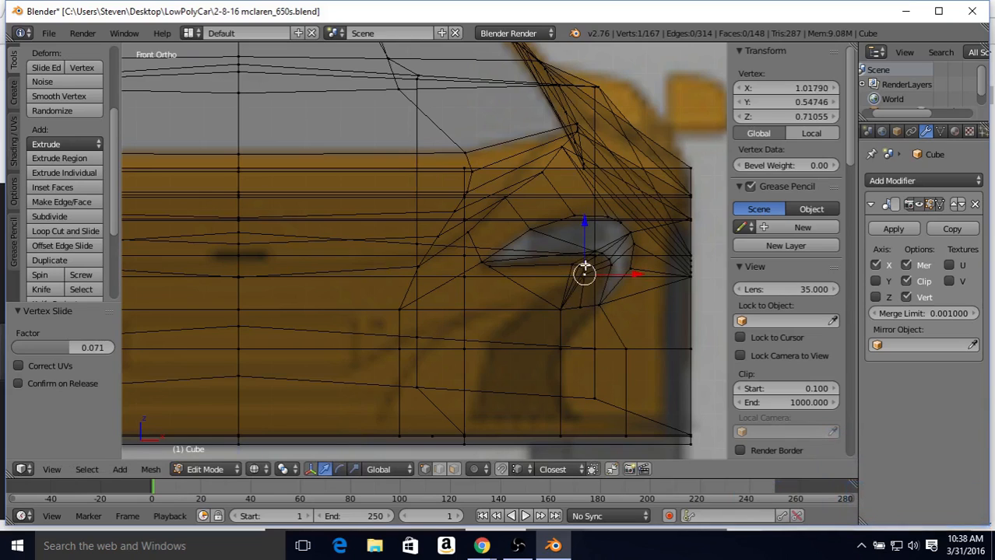
Slide the second fan vertex a further 0.259 toward the first, and move the third one closer to the second
right_click(580, 263)
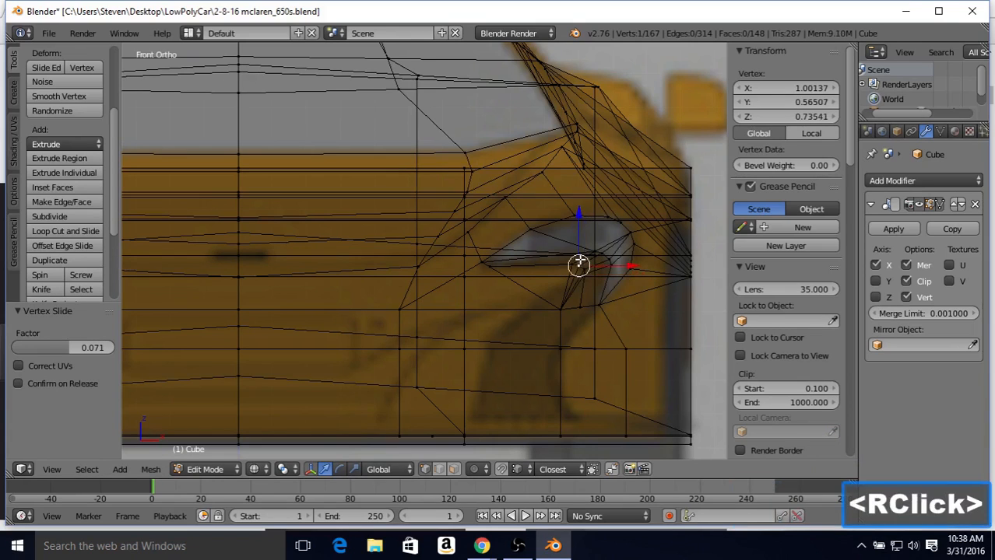
key("shift+v")
left_click(576, 262)
right_click(577, 264)
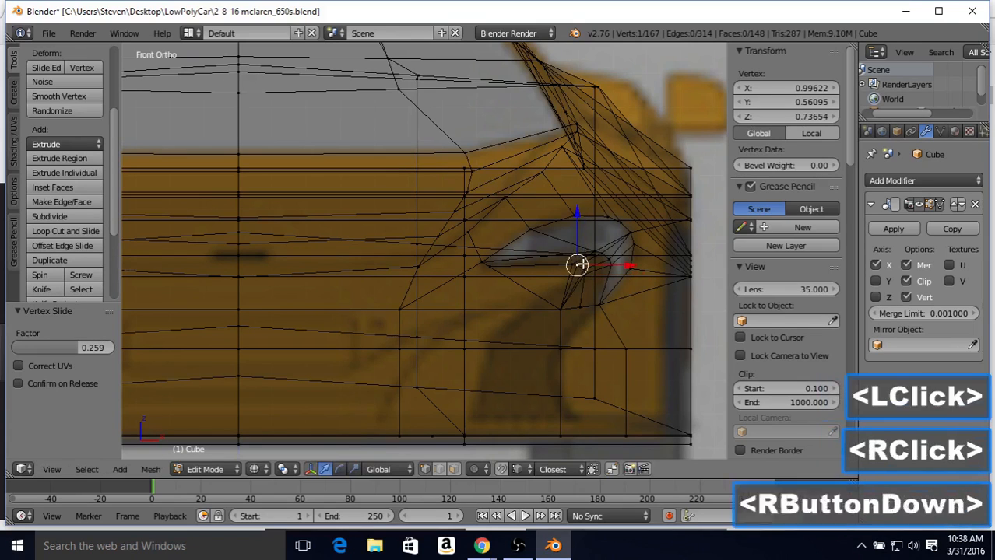
right_click(581, 267)
key("shift+v")
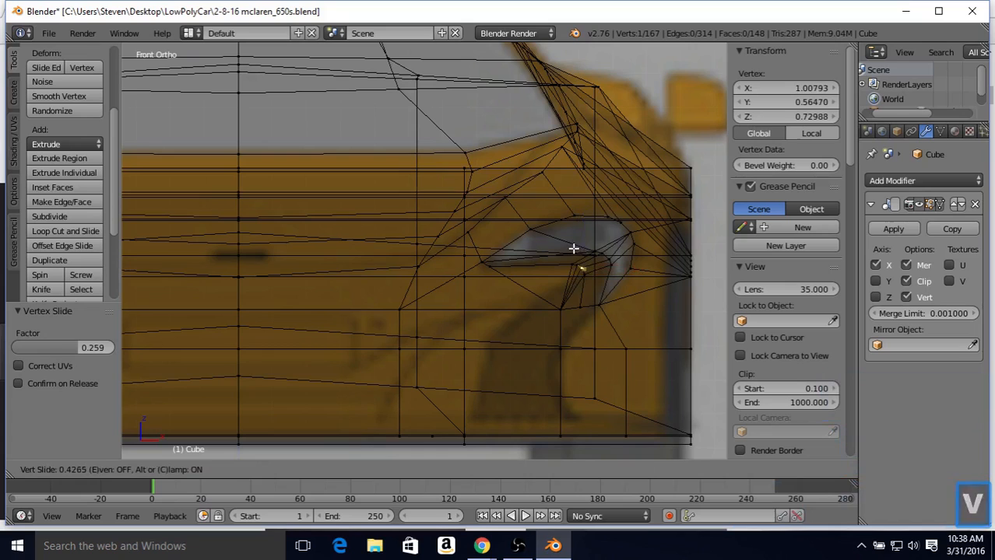
left_click(580, 267)
Slide the lowest fan vertex toward the third by 0.577 and down toward the lower corner vertex by 0.086
right_click(583, 270)
key("shift+v")
left_click(580, 267)
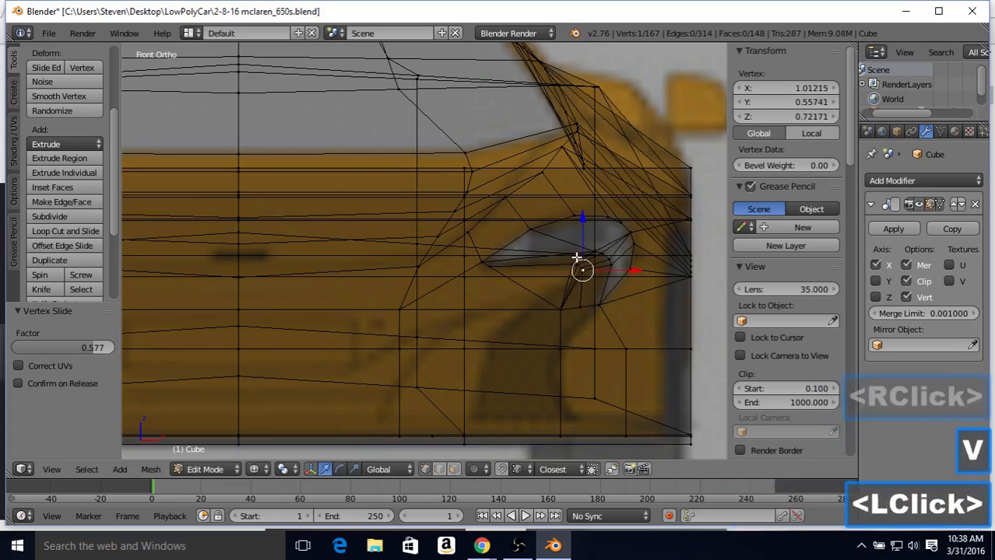
key("shift+v")
left_click(579, 270)
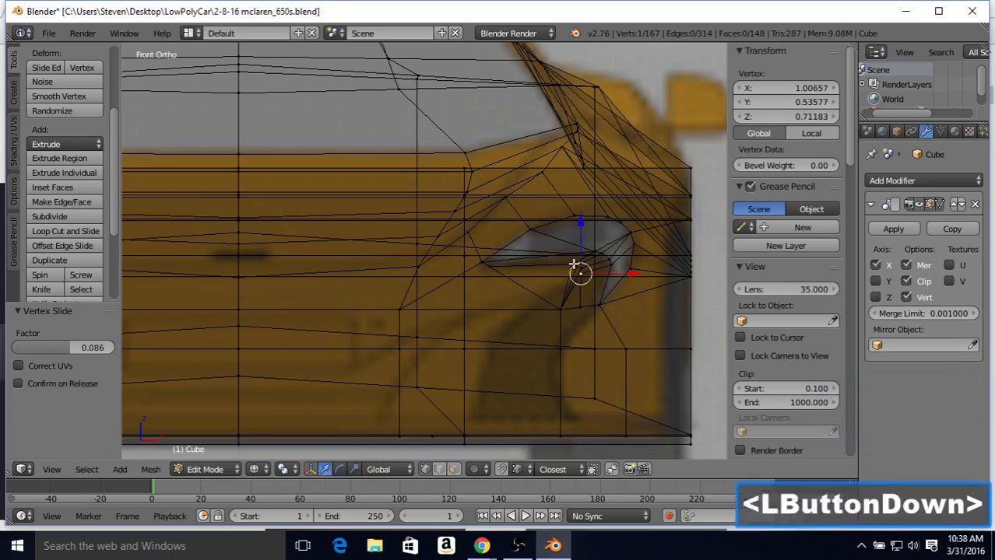
key("shift+v")
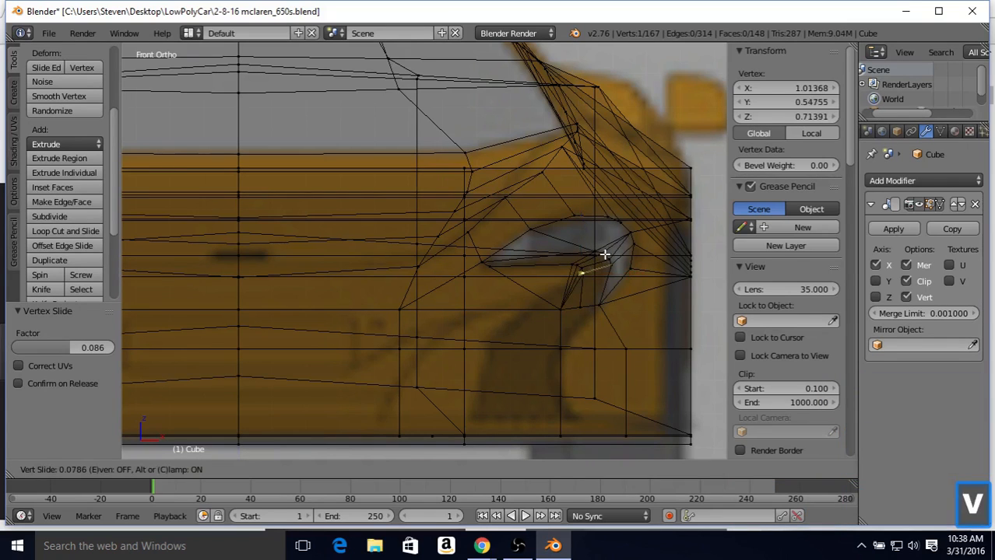
left_click(579, 271)
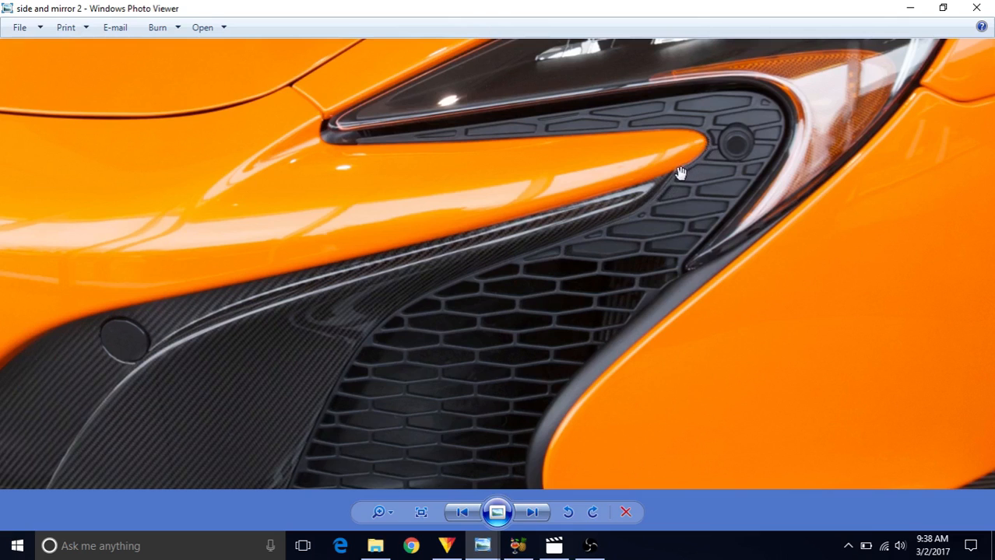
Compare the headlight and grille outline in the "Front View" and "side and mirror 2" reference photos
mouse_move(498, 550)
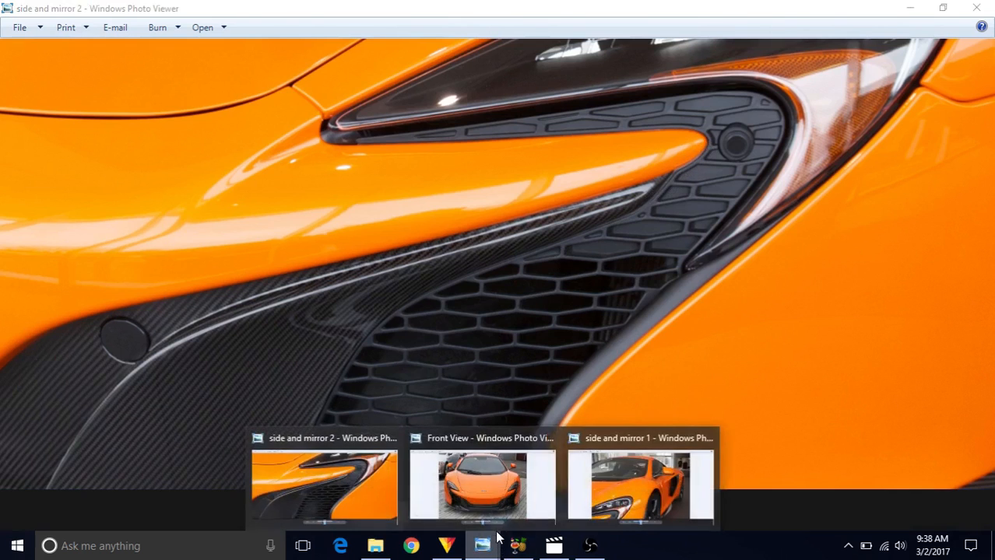
left_click(484, 476)
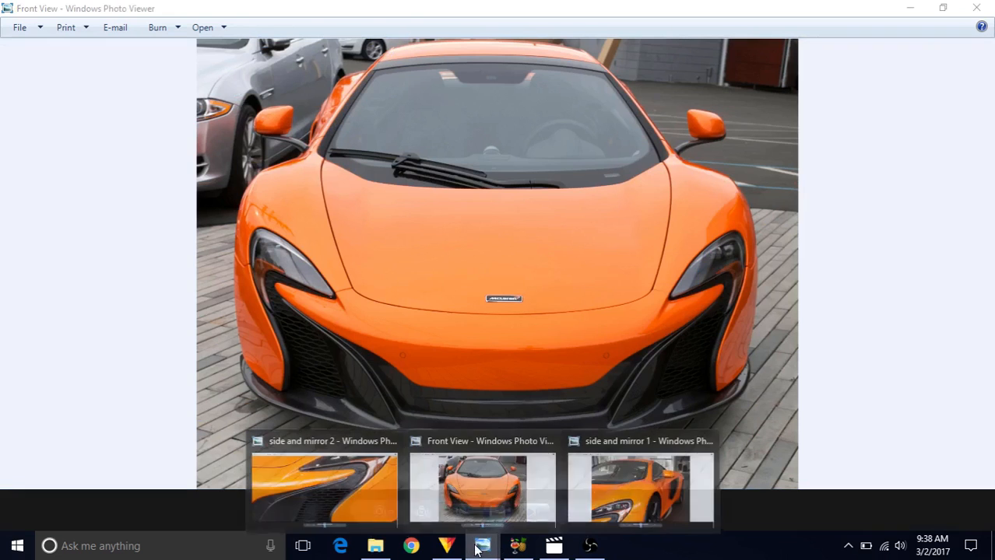
left_click(336, 491)
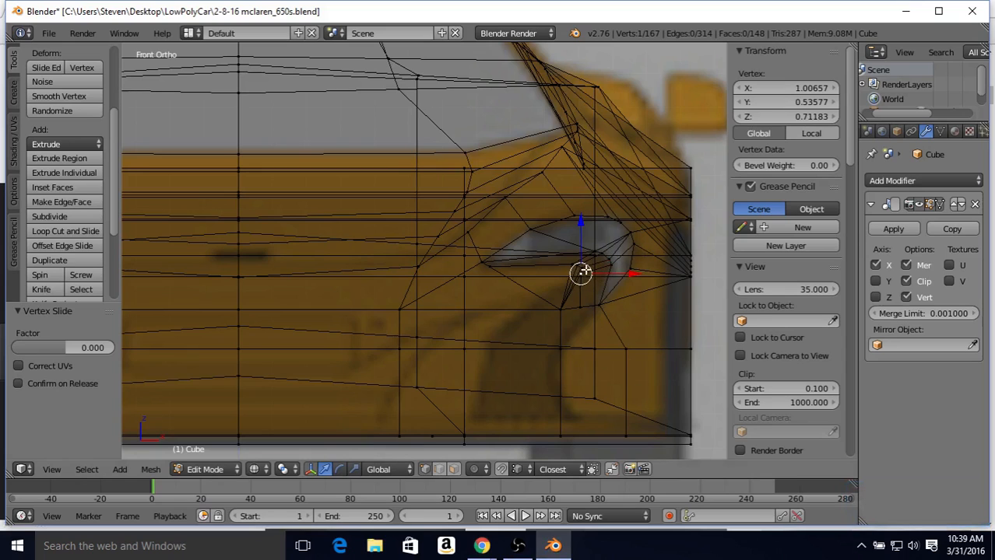
Inspect the shaded front corner in Object Mode from an angle, and return to front-view mesh editing
key("z")
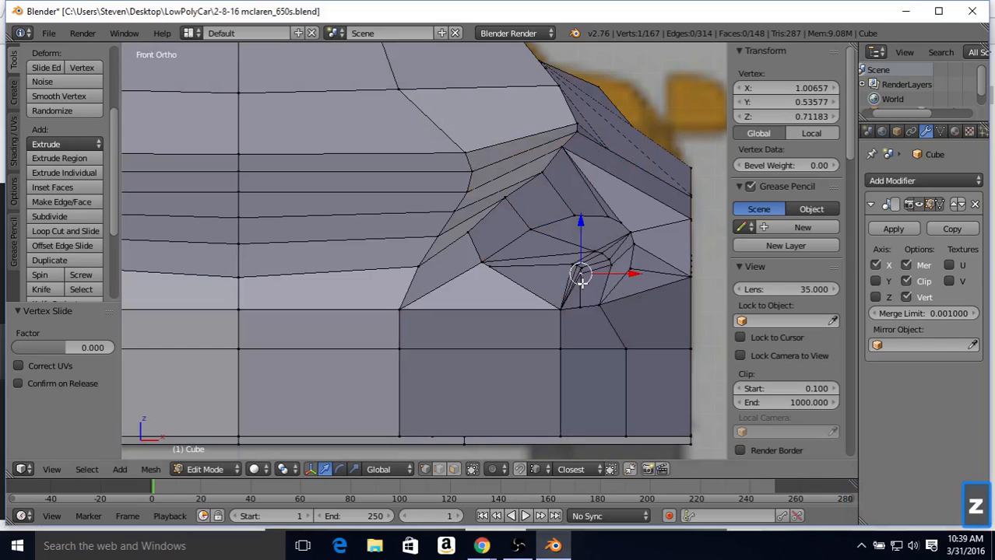
key("Tab")
middle_click_drag(611, 266, 573, 250)
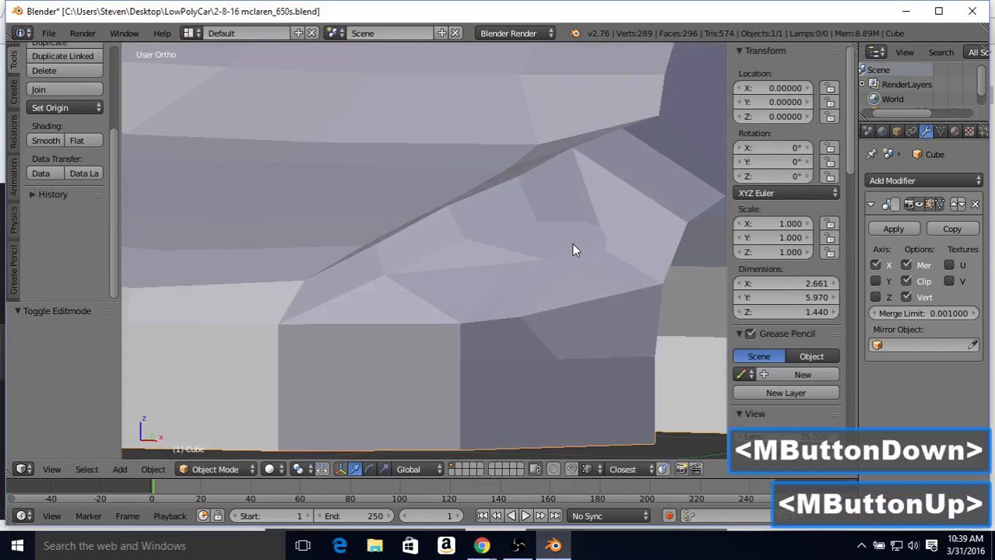
key("1")
key("Tab")
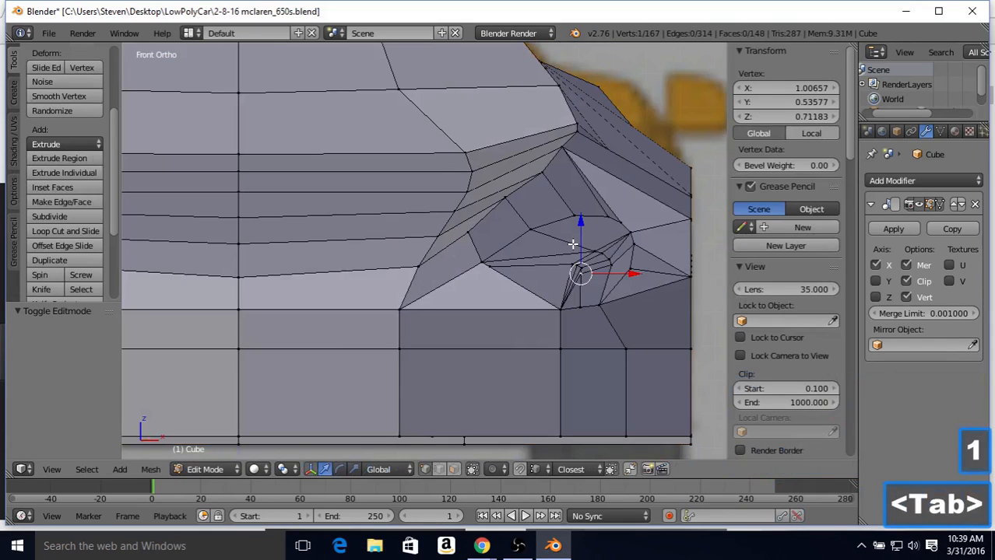
In wireframe, slide the lowest fan vertex up toward the third fan vertex by a factor of 0.287
key("z")
scroll(572, 245, "up", 1)
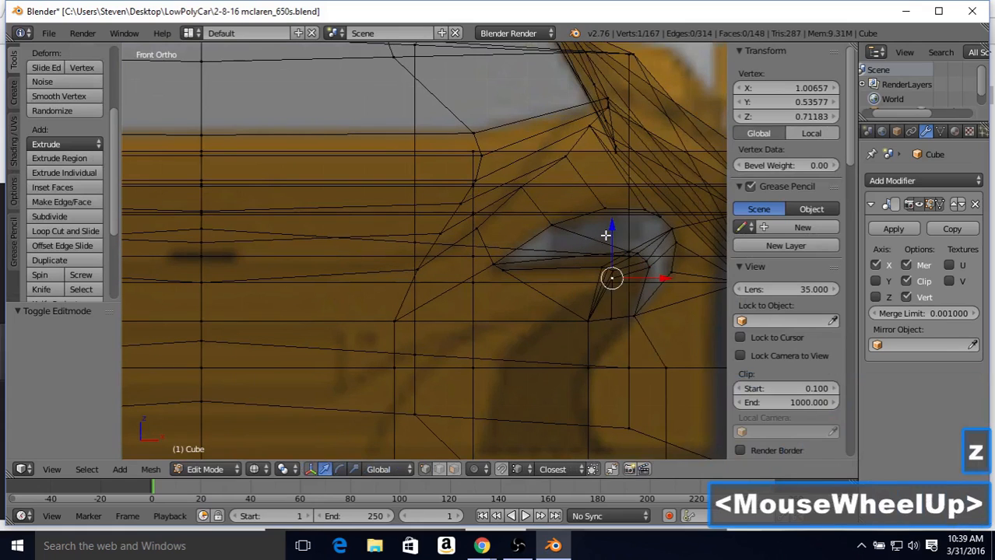
key("shift+v")
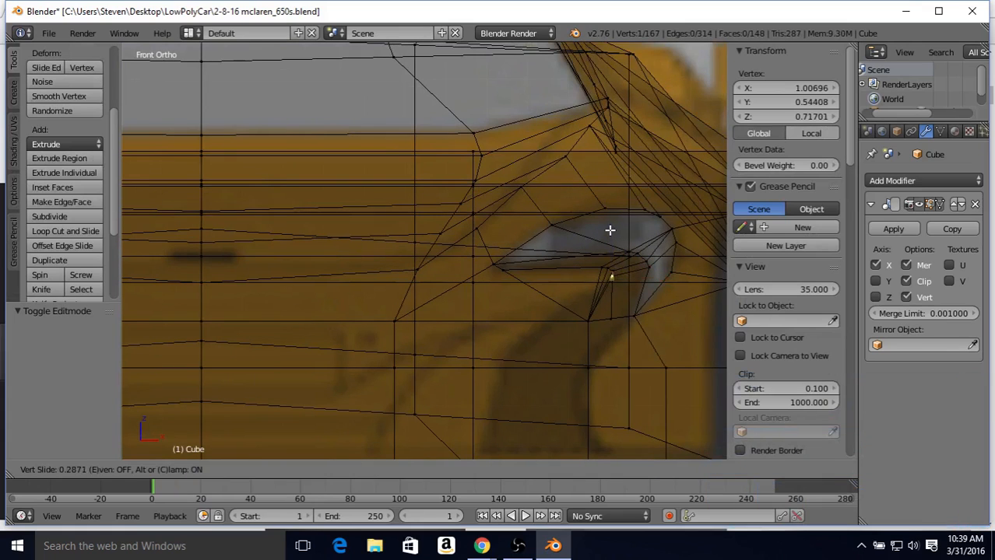
left_click(609, 231)
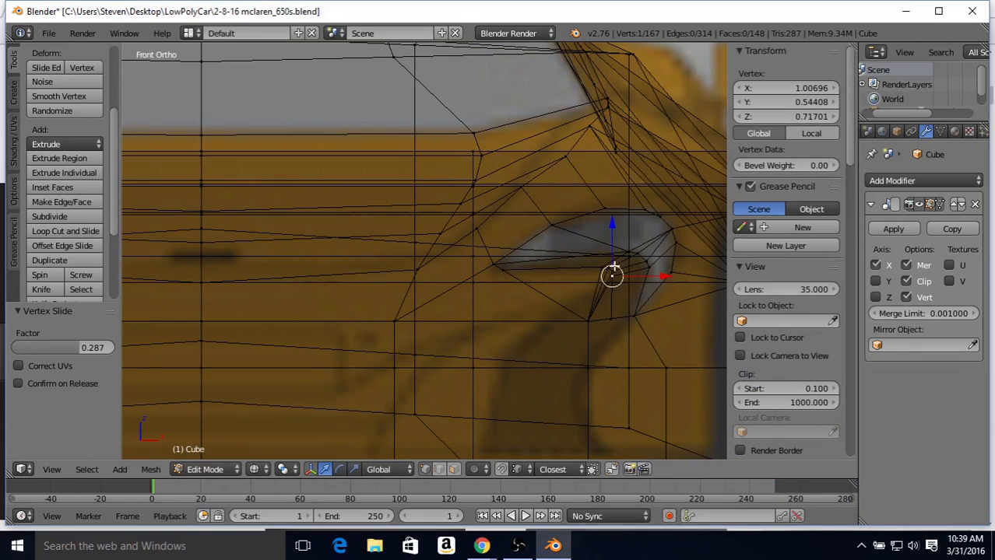
Slide the lower-left corner vertex below the headlight toward the car's centre by 0.203, and up toward the headlight's inner tip by 0.474
right_click(584, 321)
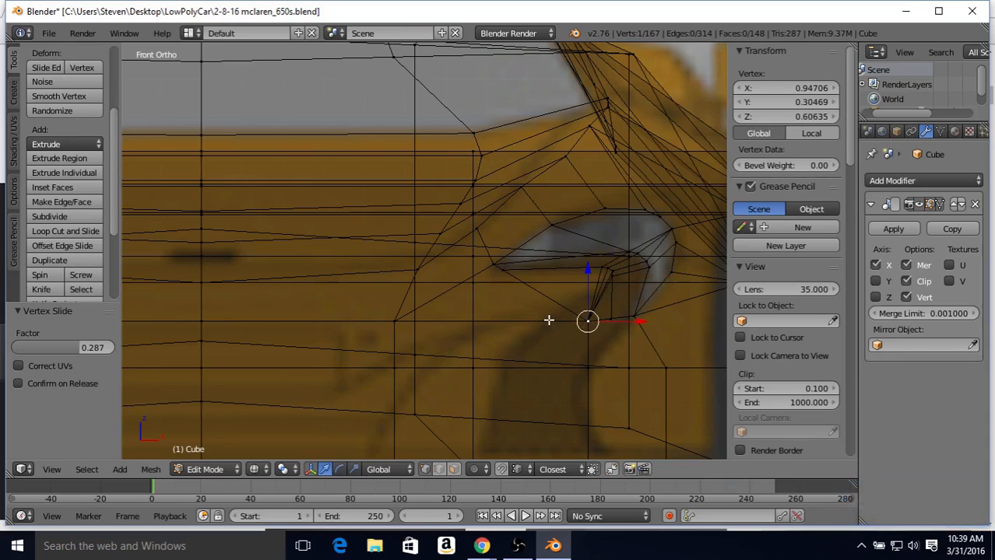
key("shift+v")
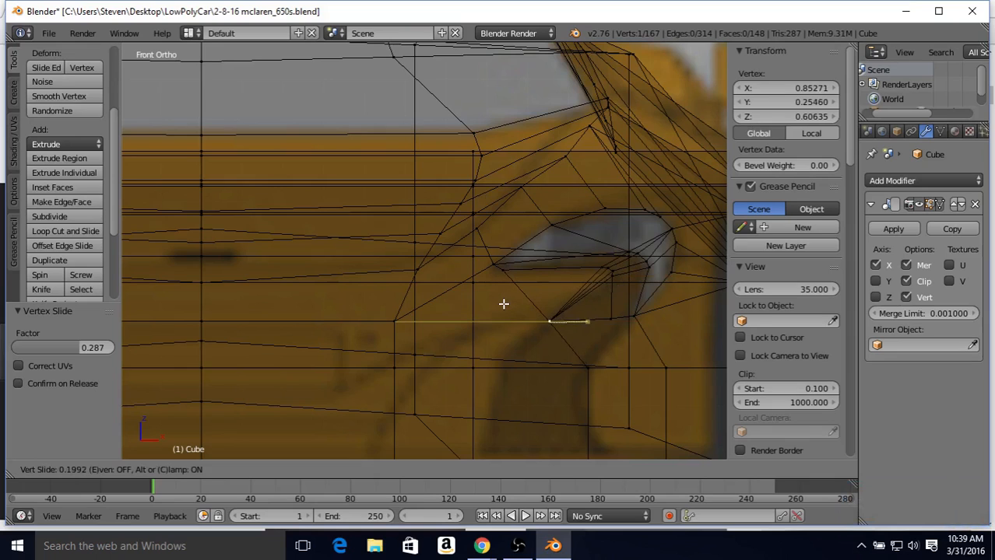
left_click(504, 305)
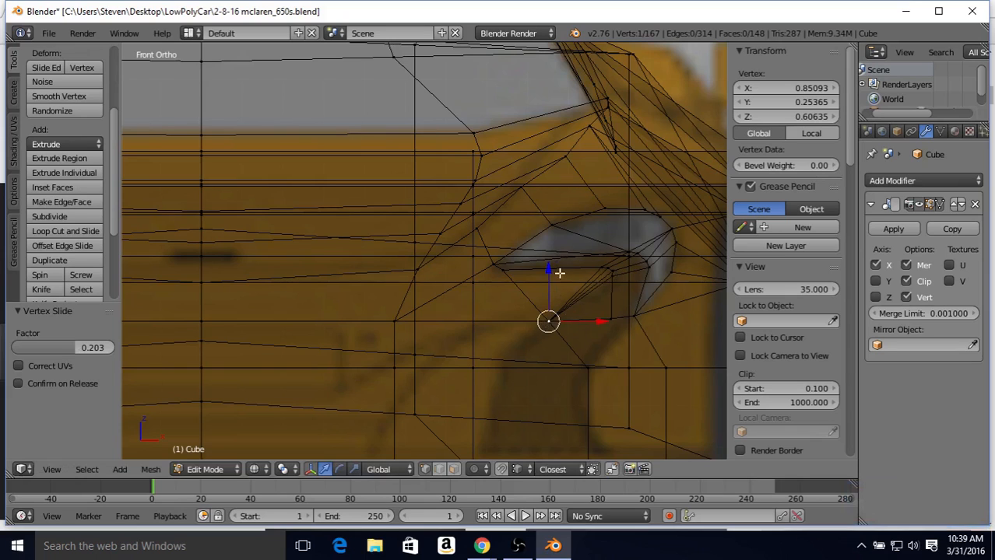
middle_click_drag(559, 274, 505, 228, "shift")
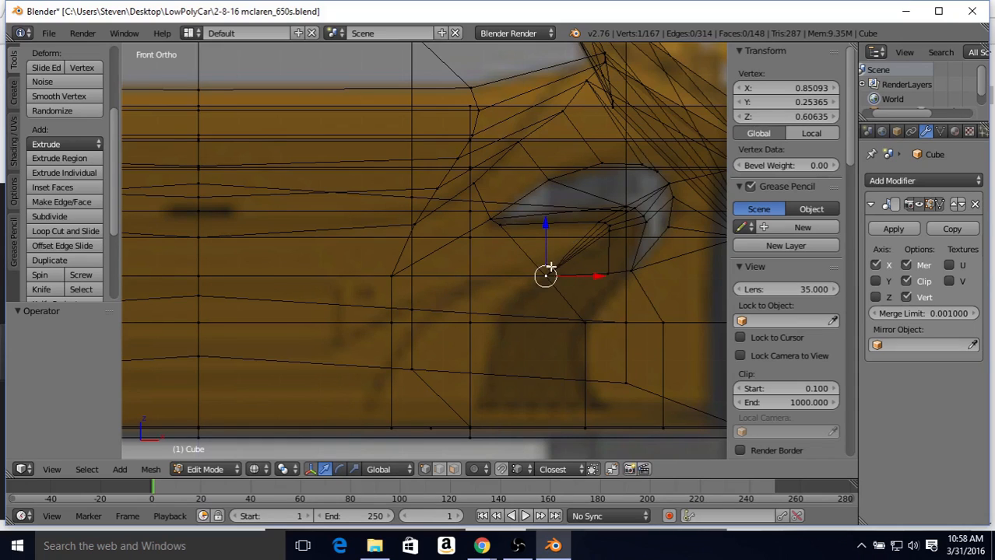
key("shift+v")
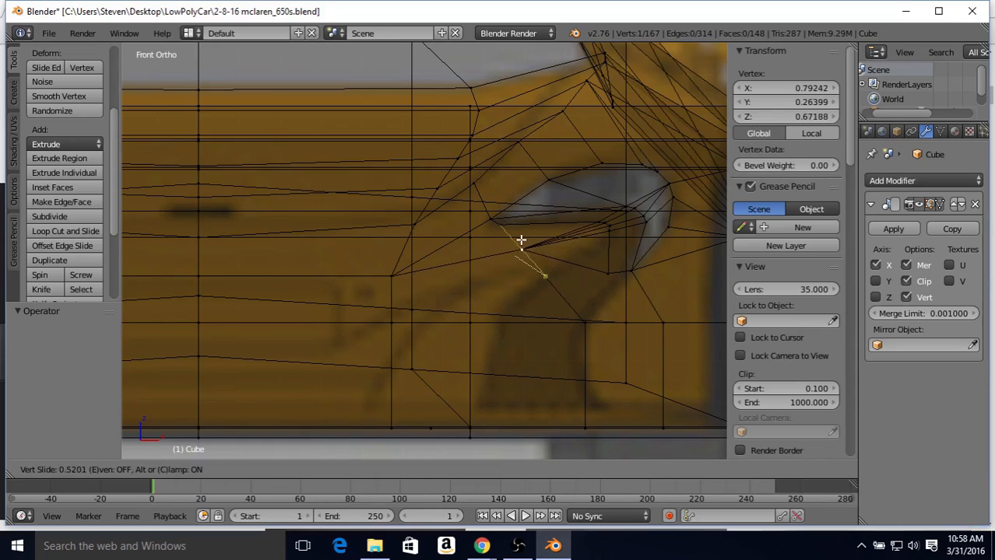
left_click(531, 238)
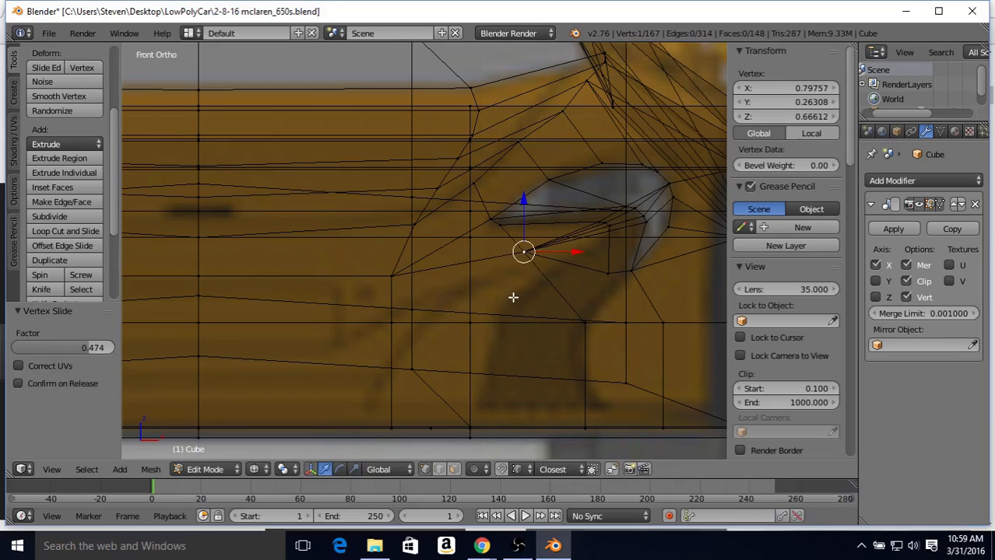
Slide the middle vertex on the edge beneath the headlight toward the repositioned corner vertex by a factor of 0.484
right_click(606, 274)
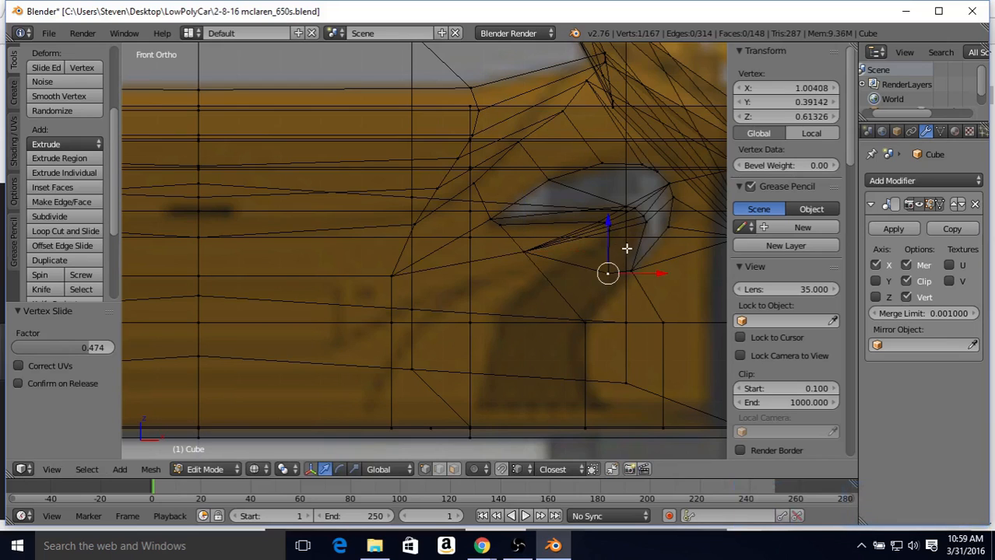
key("shift+v")
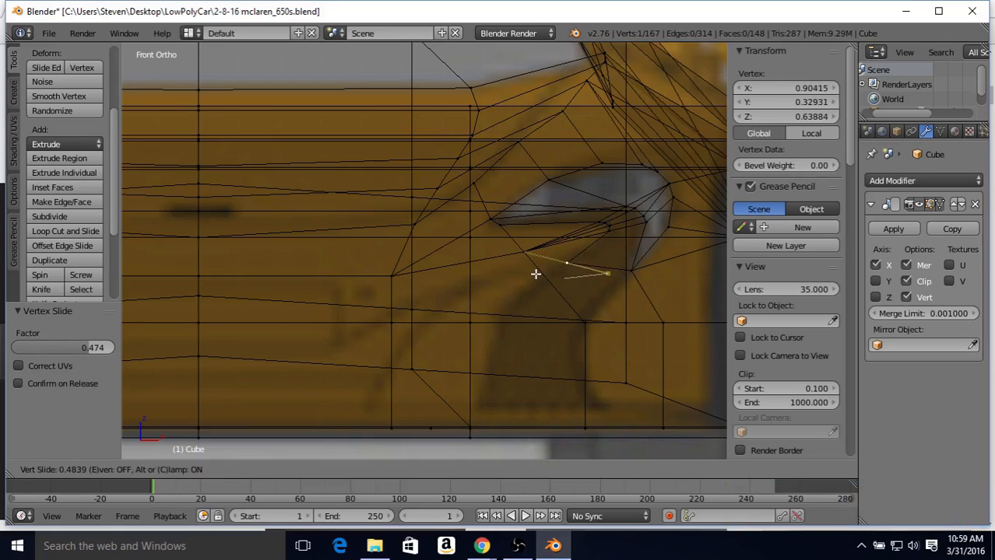
left_click(536, 274)
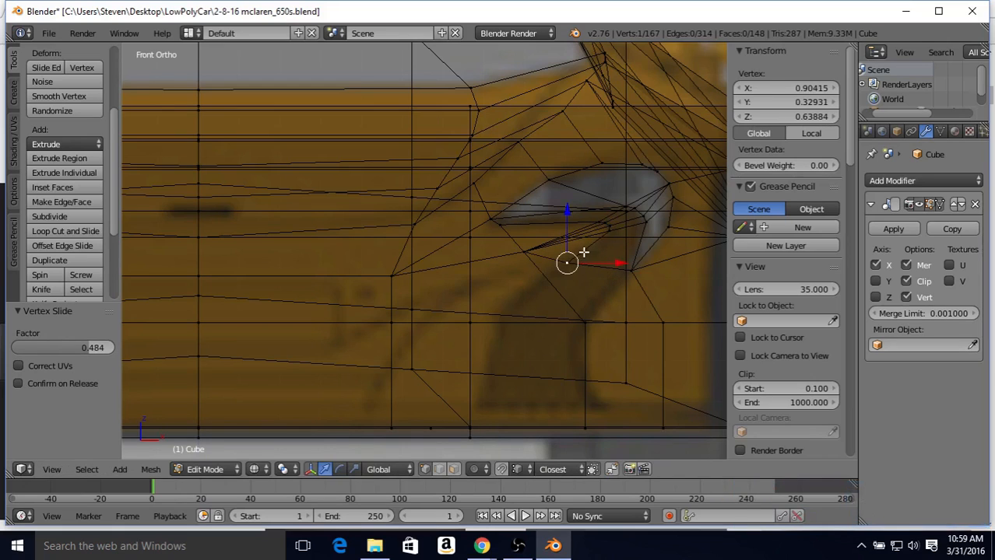
Connect the headlight's lowest outer vertex to the grille corner vertex diagonally below it with a new edge
key("z")
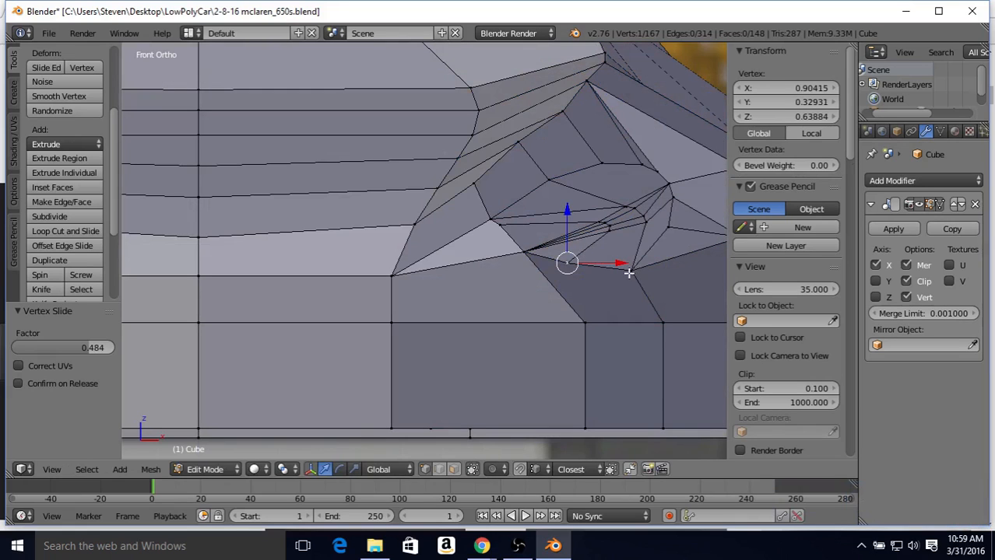
key("z")
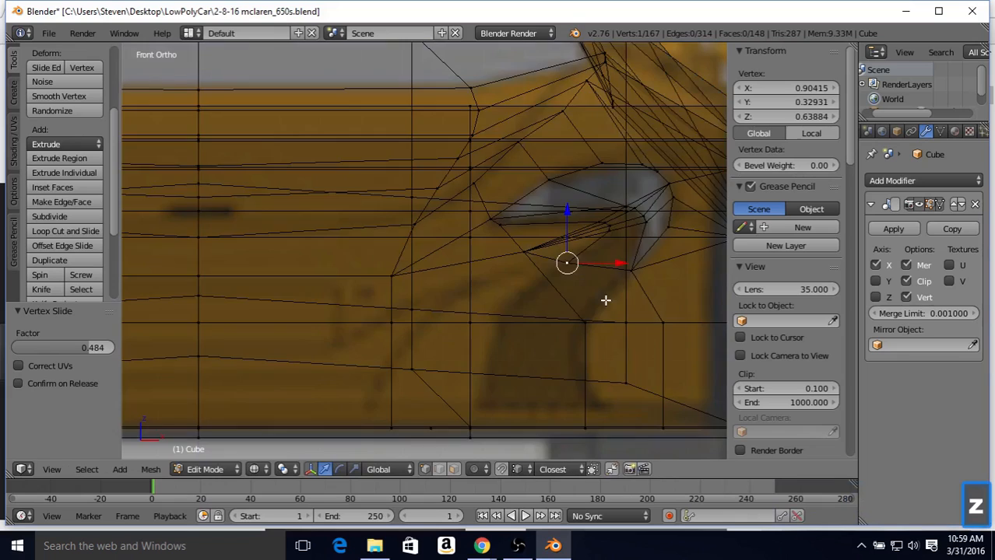
key("z")
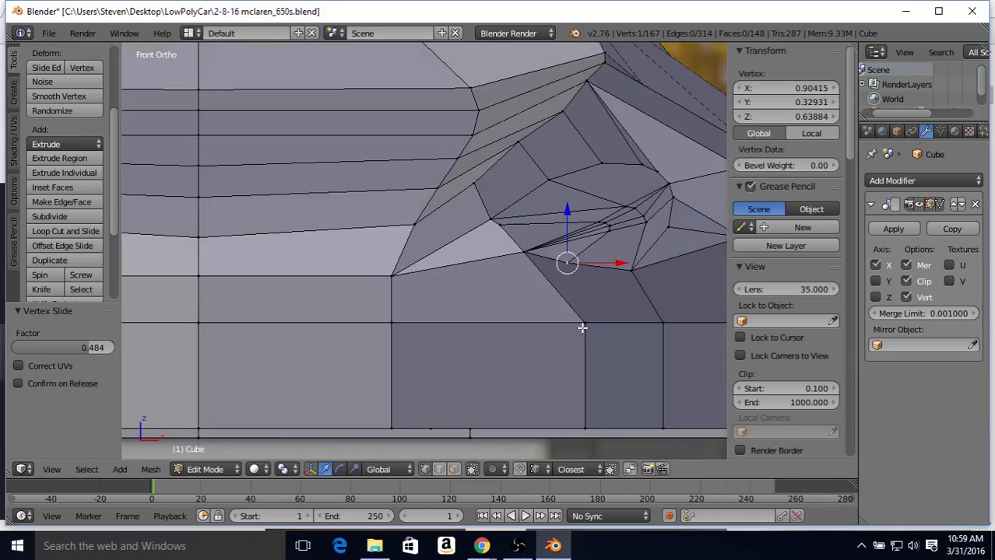
key("z")
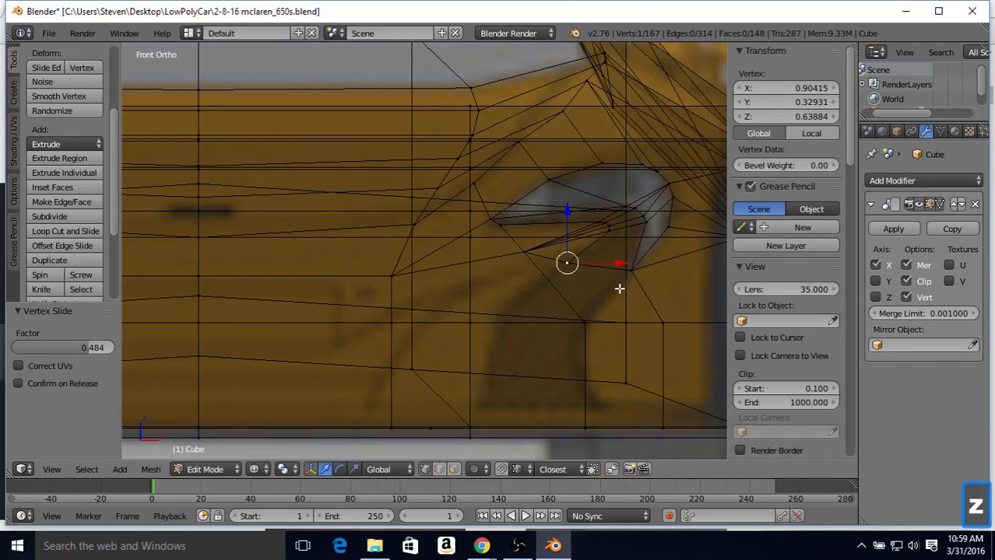
key("z")
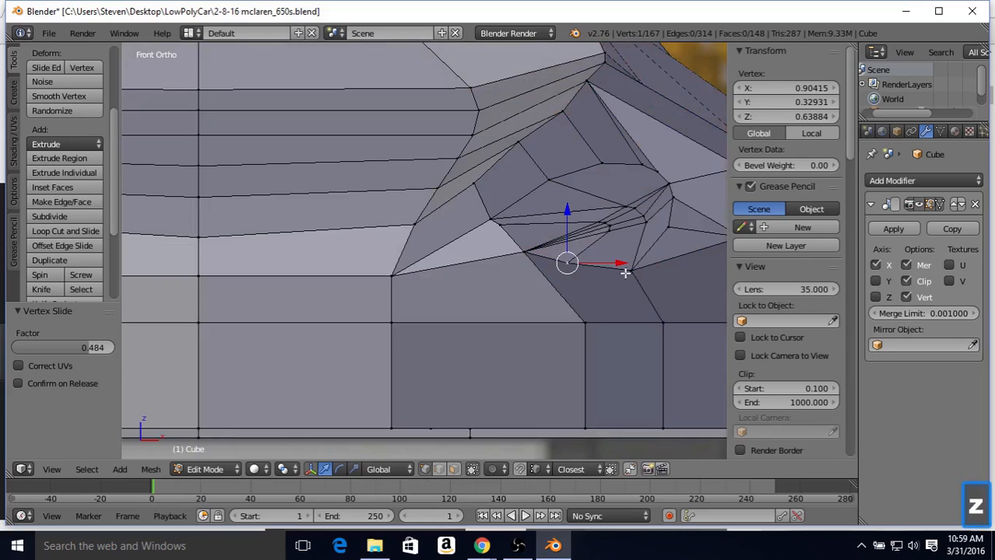
right_click(628, 277)
right_click(590, 317, "shift")
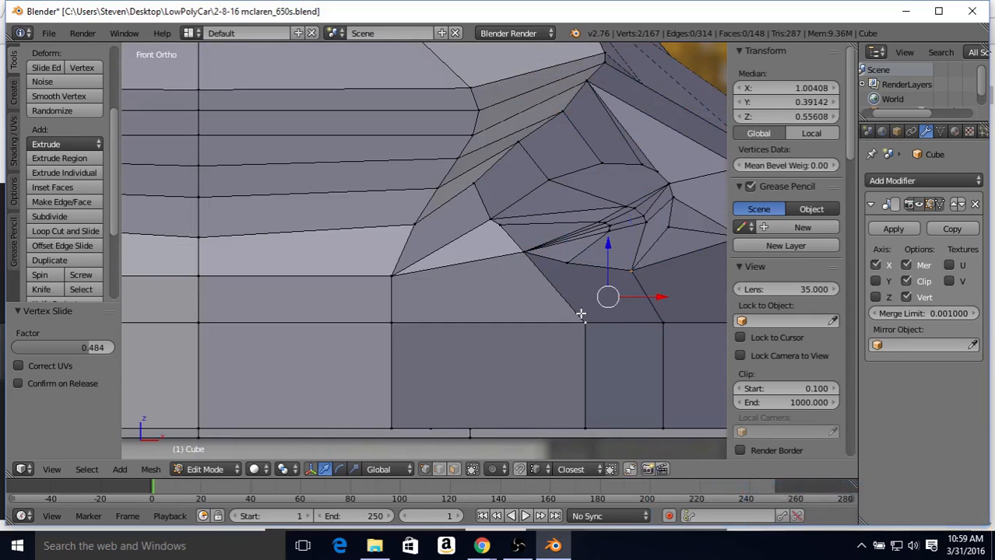
key("j")
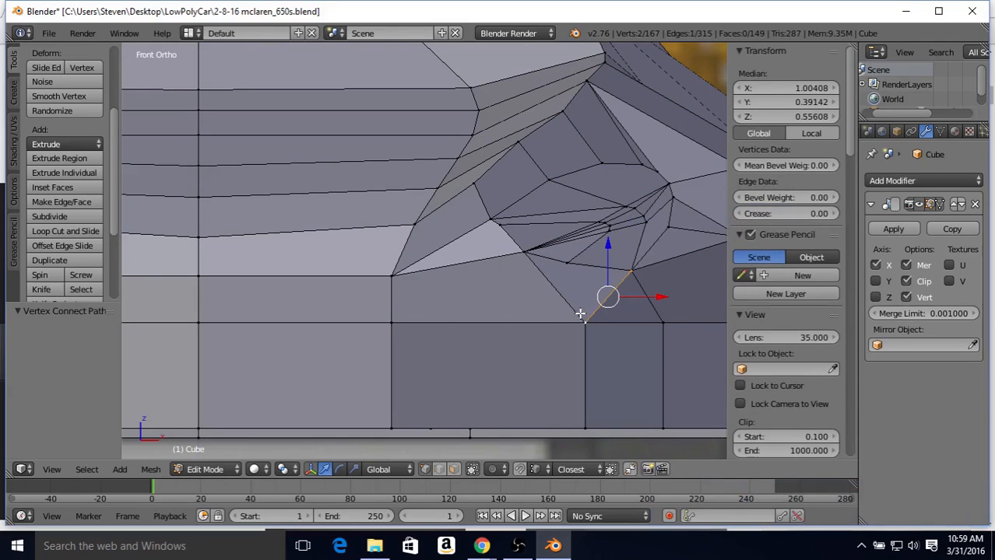
Subdivide the diagonal edge descending to the grille corner with one cut, and connect its midpoint to the middle vertex above
key("z")
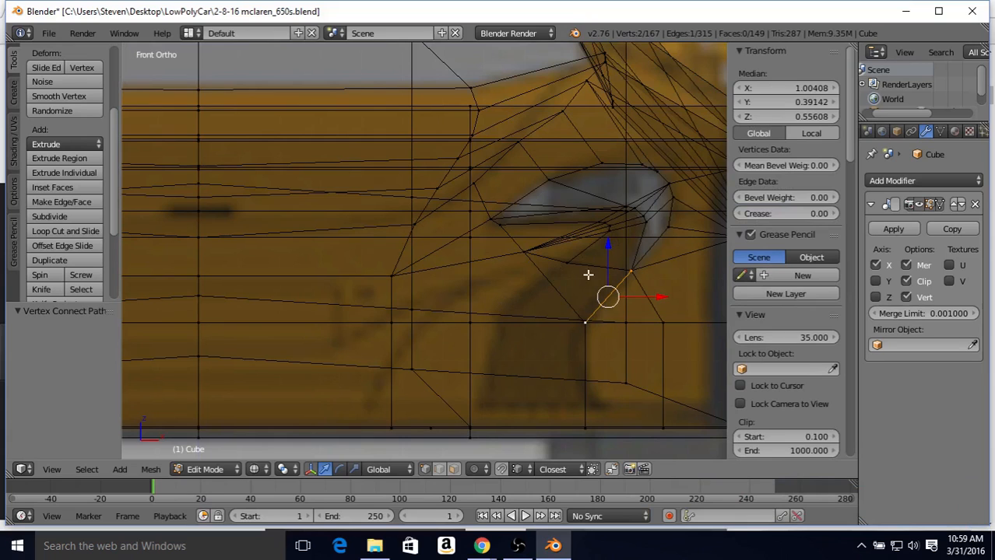
right_click(522, 254)
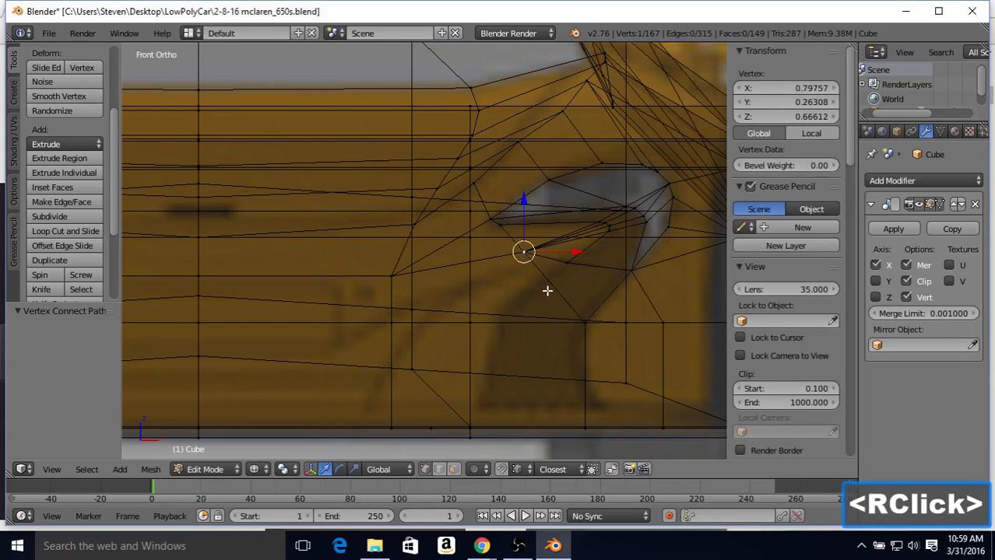
right_click(584, 319, "shift")
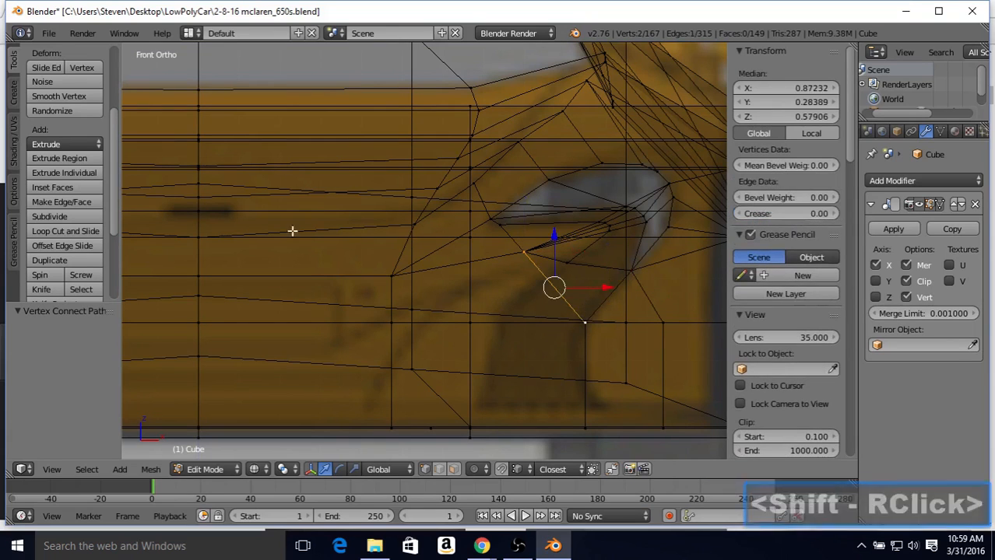
left_click(70, 216)
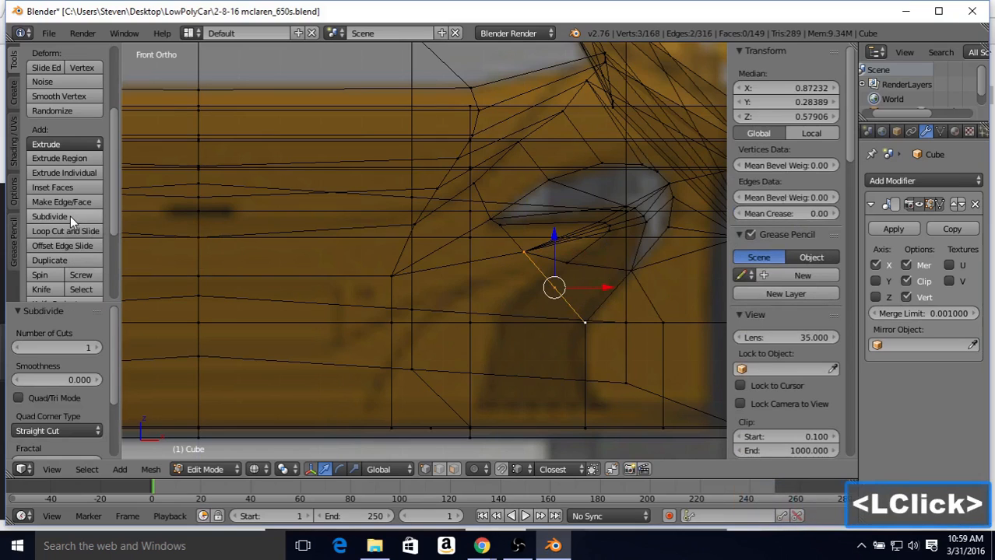
right_click(553, 287)
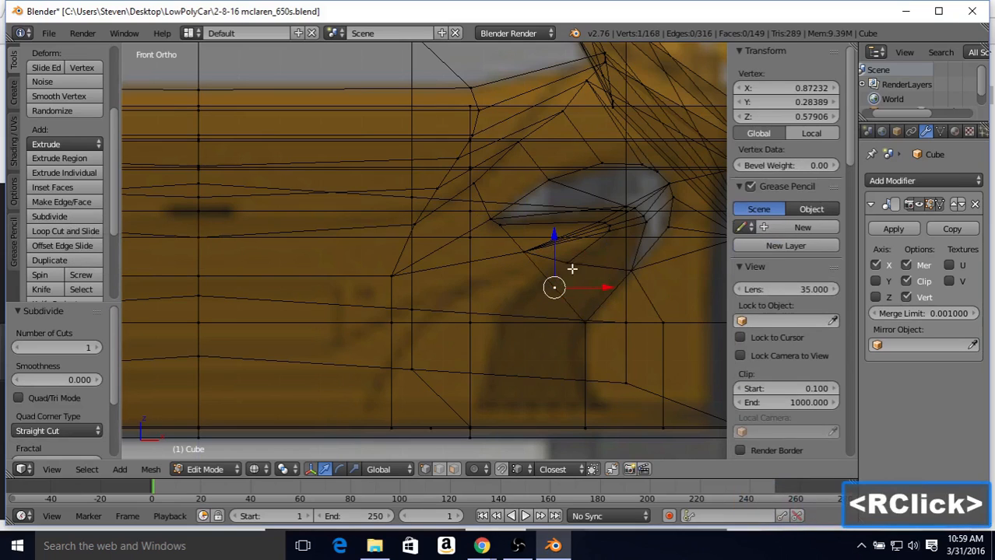
right_click(569, 267, "shift")
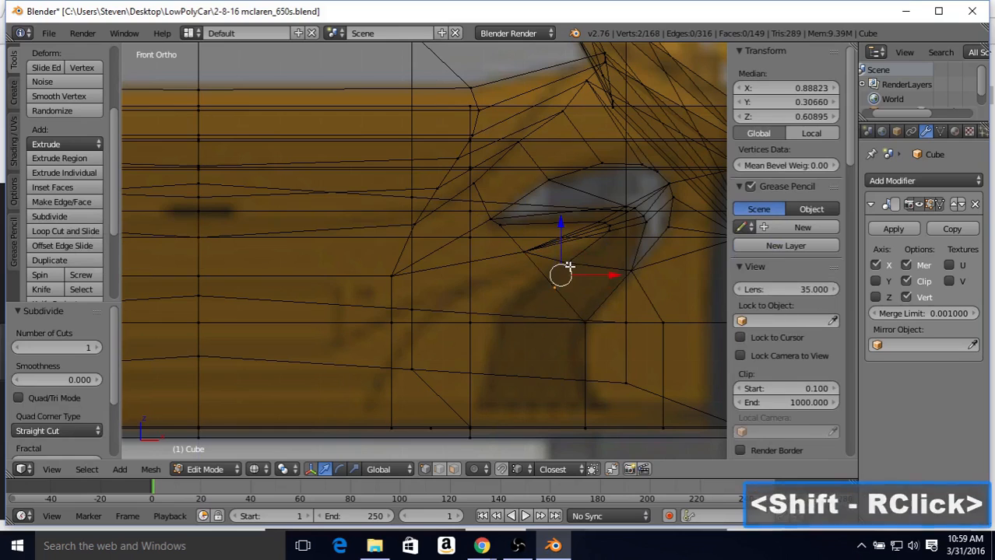
key("j")
Slide the new midpoint of the diagonal edge up toward the edge's upper end by a factor of 0.240
right_click(560, 286)
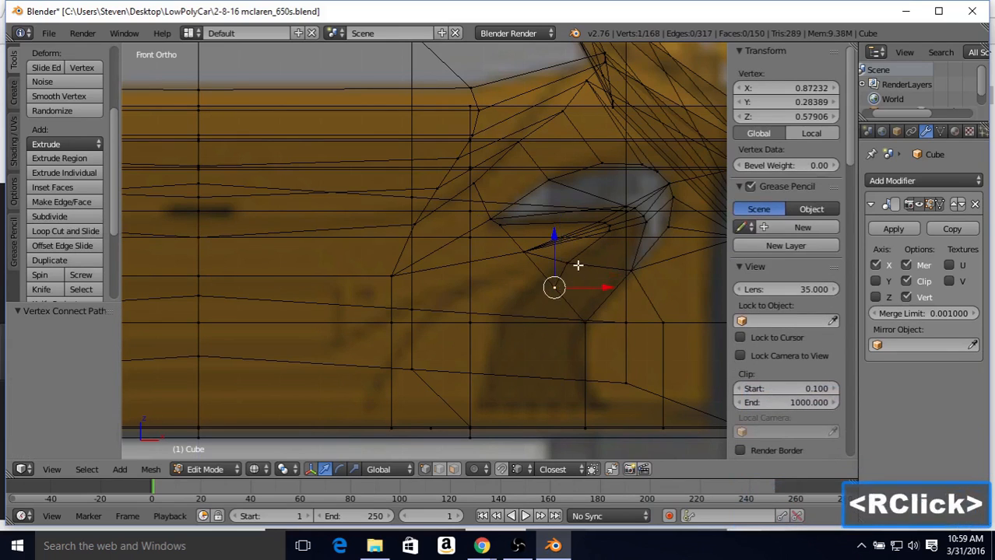
key("v")
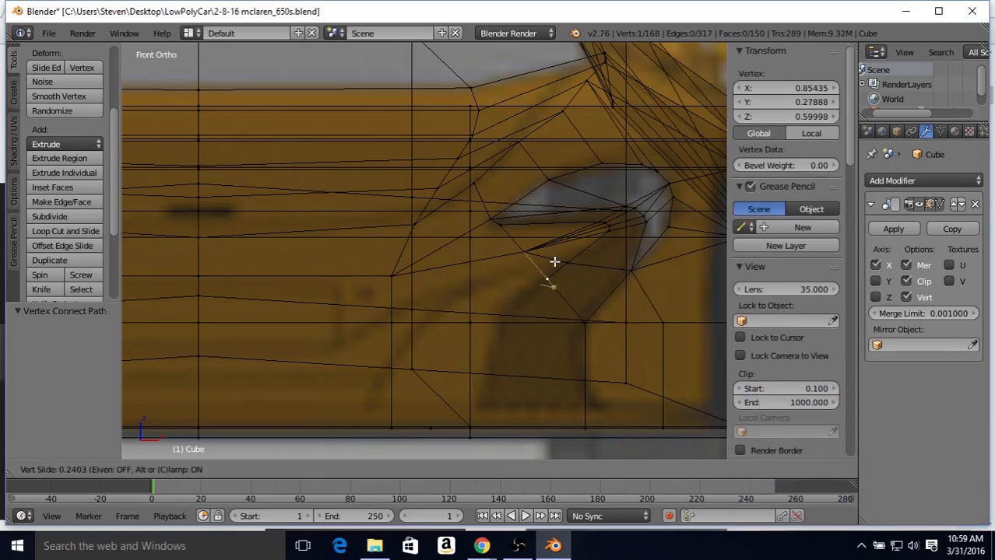
left_click(554, 261)
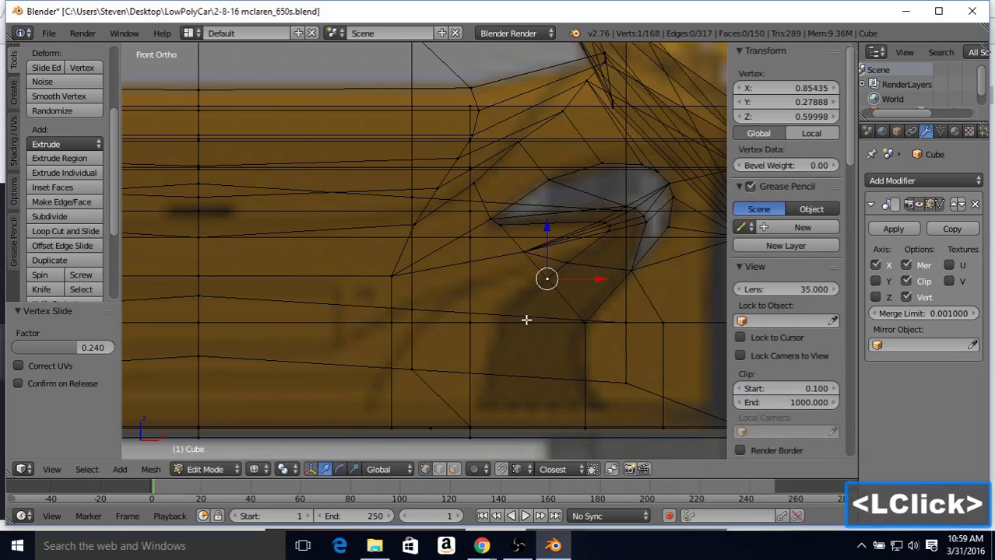
right_click(471, 324)
right_click(584, 322, "shift")
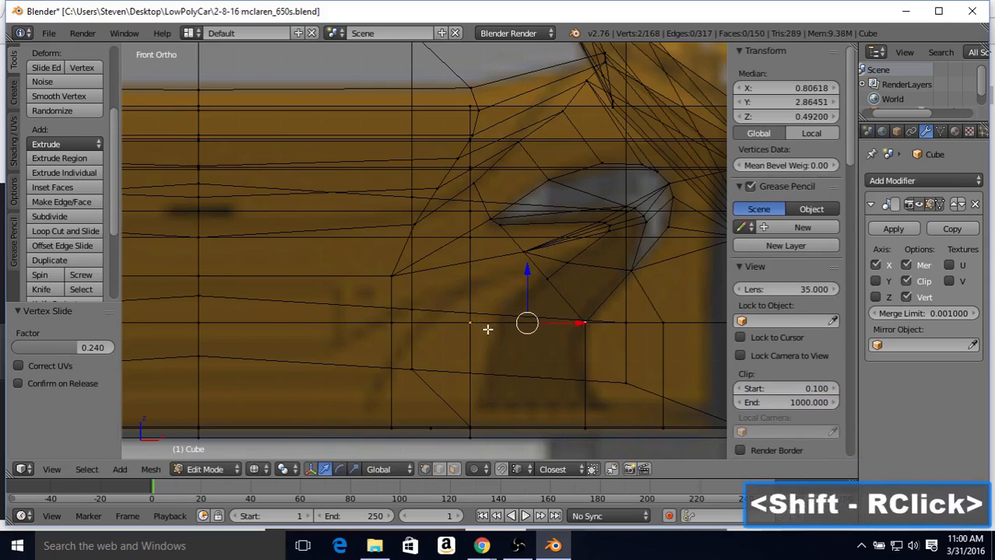
left_click(75, 216)
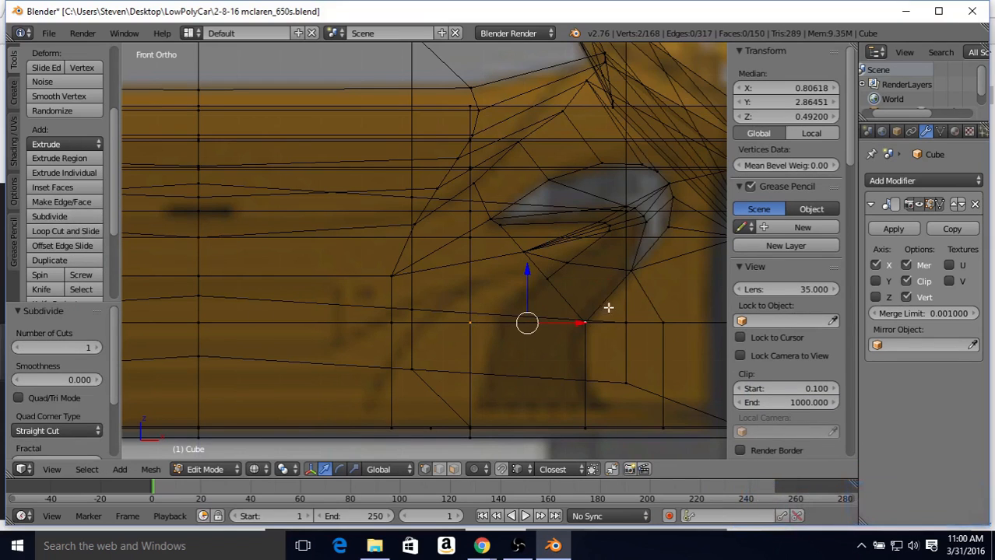
key("ctrl+z")
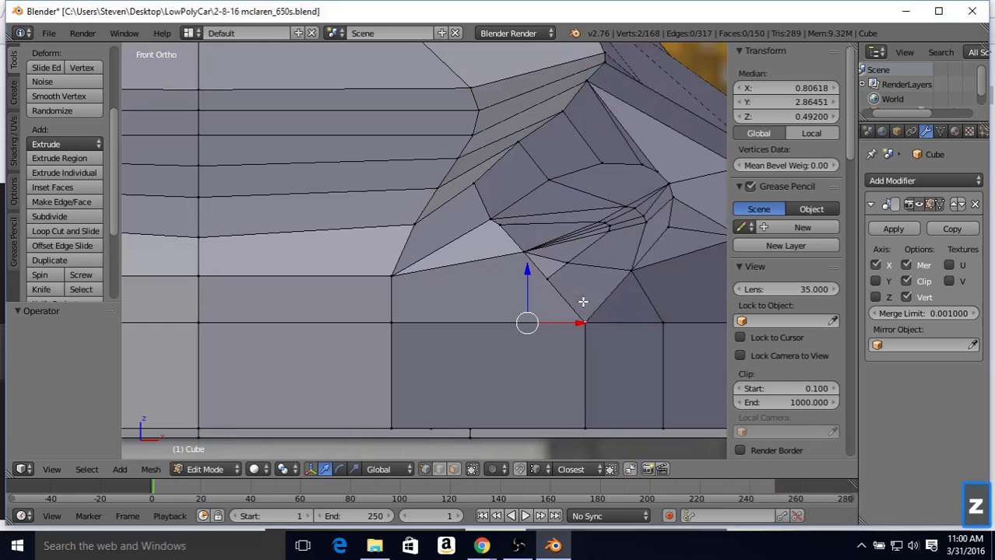
Subdivide the horizontal edge running inward from the grille corner with one cut, and connect its midpoint to the diagonal edge's midpoint
key("z")
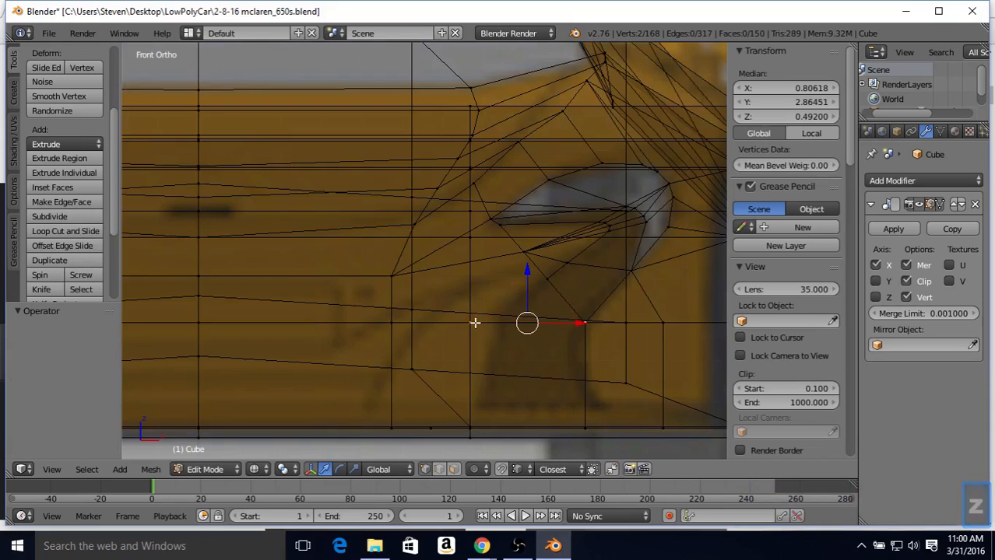
key("z")
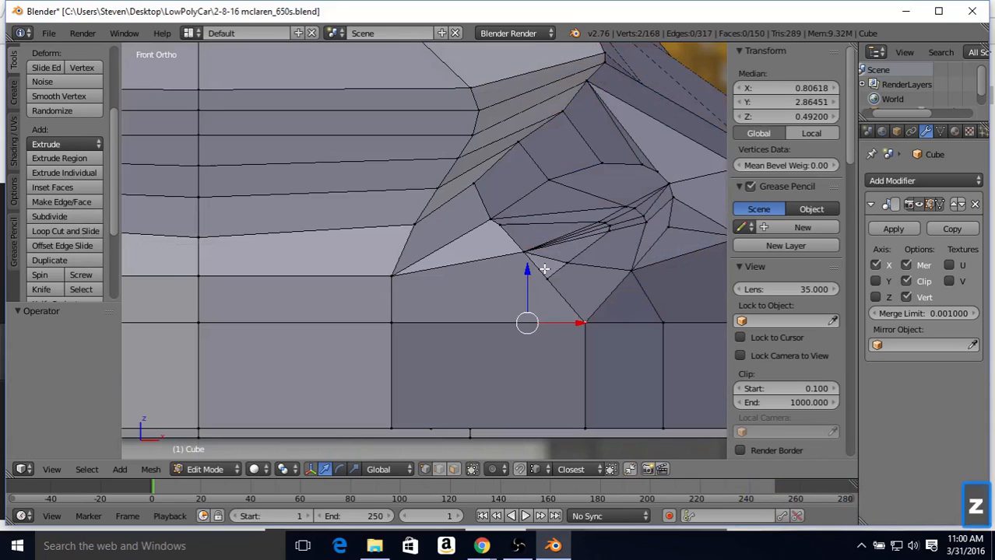
right_click(583, 324)
right_click(391, 323, "shift")
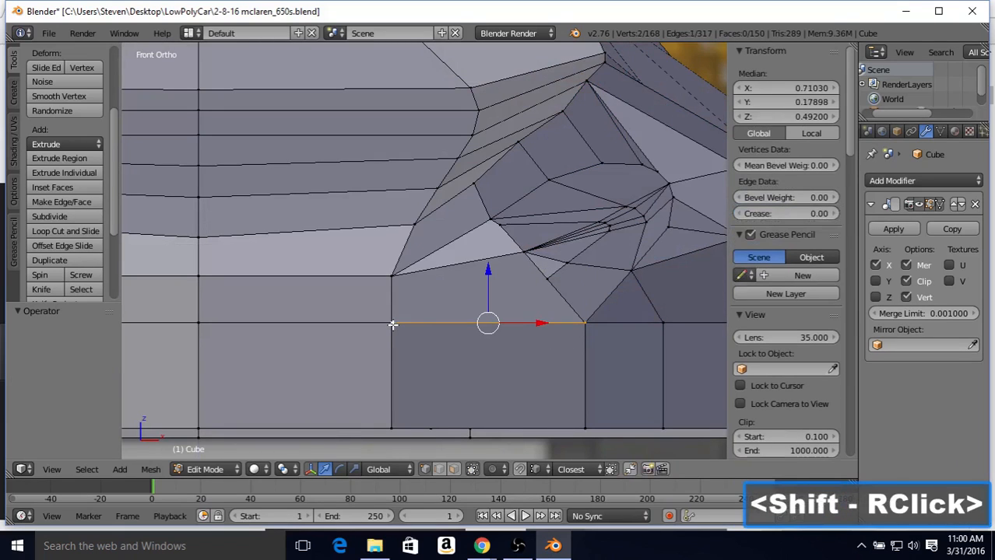
left_click(49, 216)
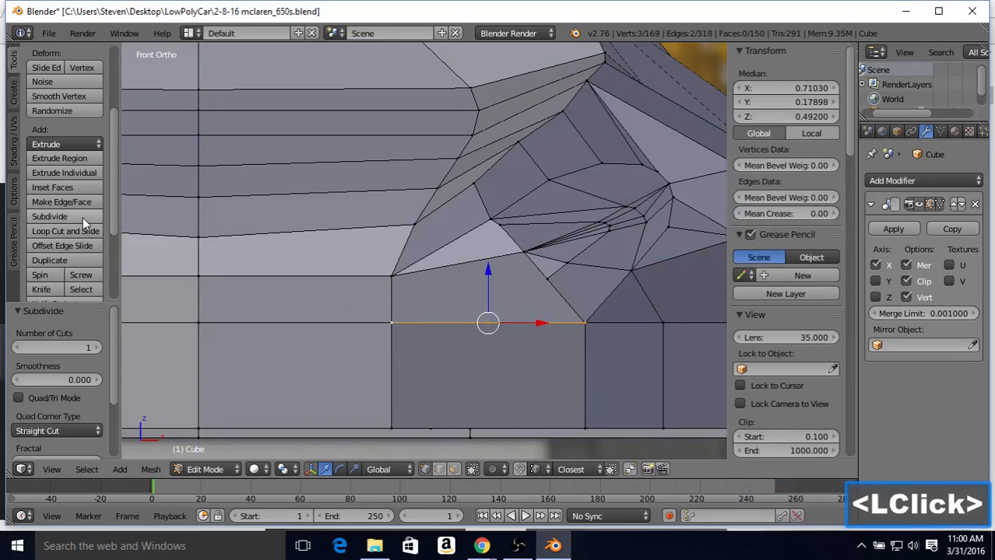
right_click(547, 278)
right_click(488, 321, "shift")
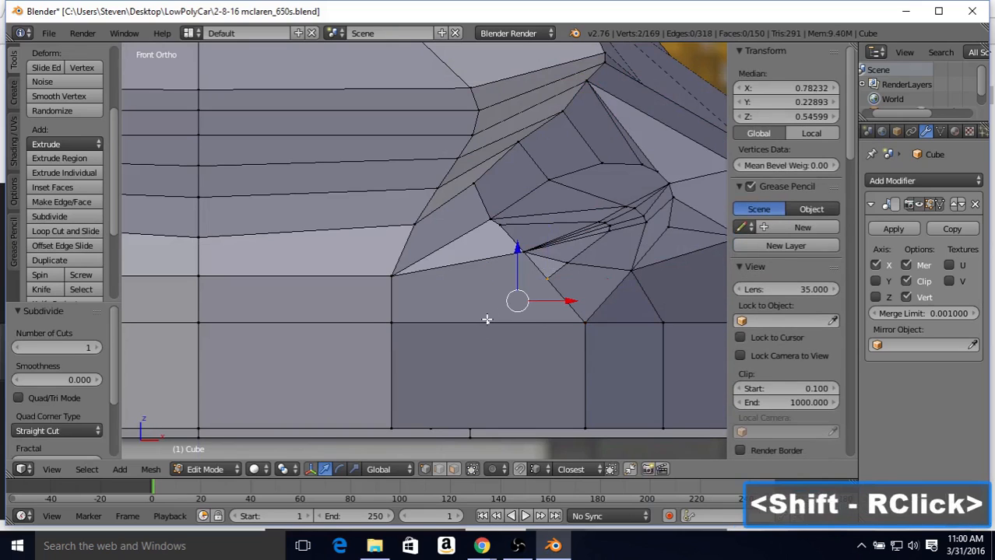
key("j")
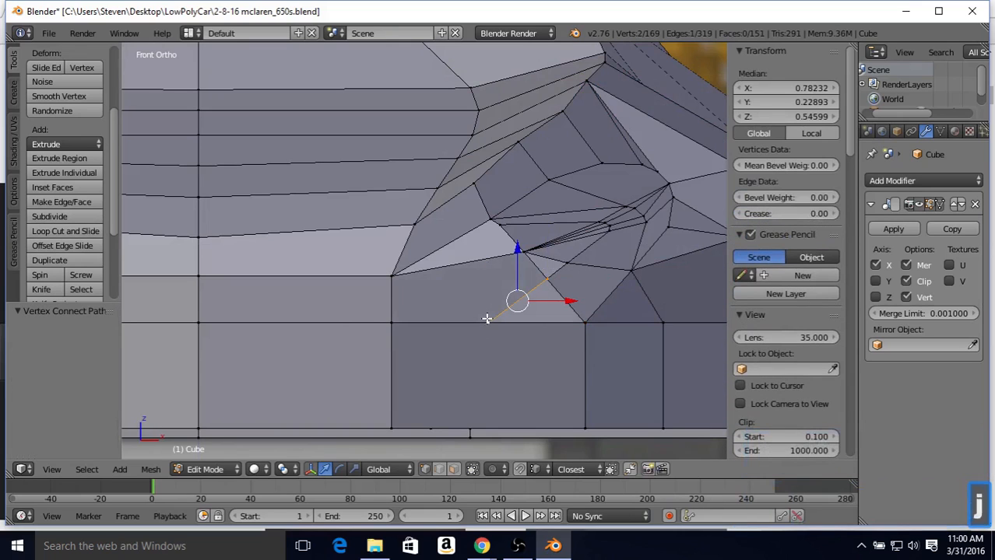
Slide the midpoint vertex on the horizontal grille edge outward toward the grille corner by a factor of 0.120
key("z")
right_click(480, 321)
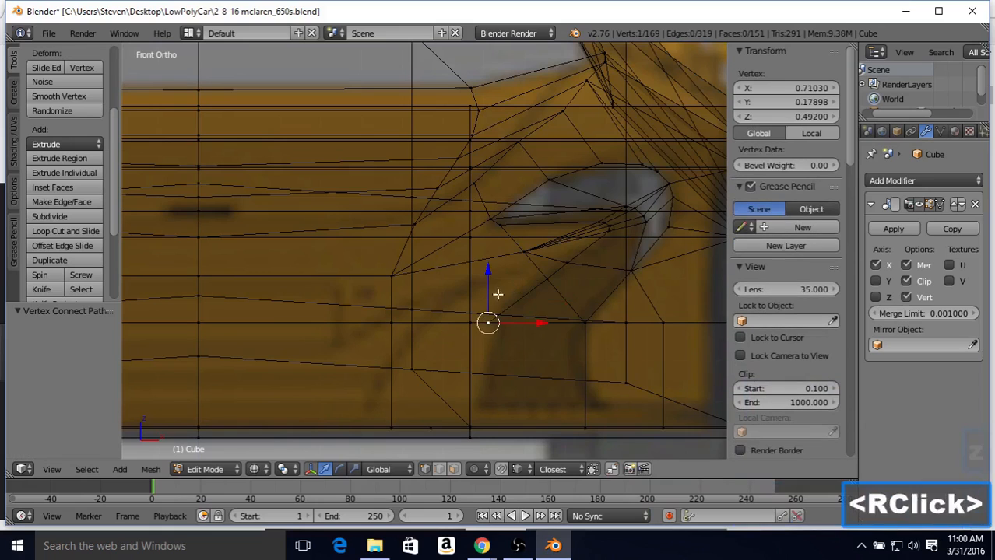
key("shift+v")
right_click(509, 283)
key("shift+v")
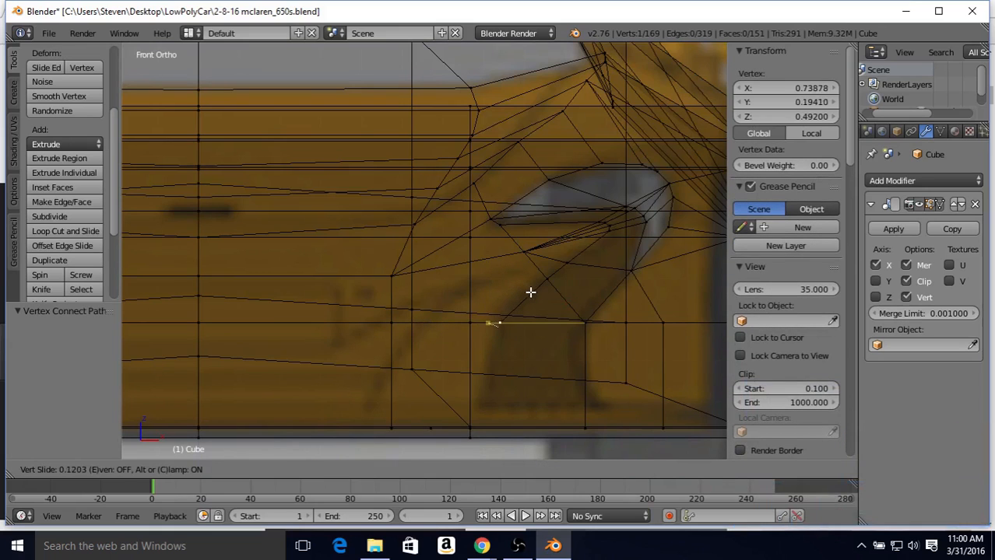
left_click(530, 289)
Subdivide the short diagonal edge above that vertex with one cut, and connect its midpoint to the bumper corner vertex further inward
right_click(548, 278, "shift")
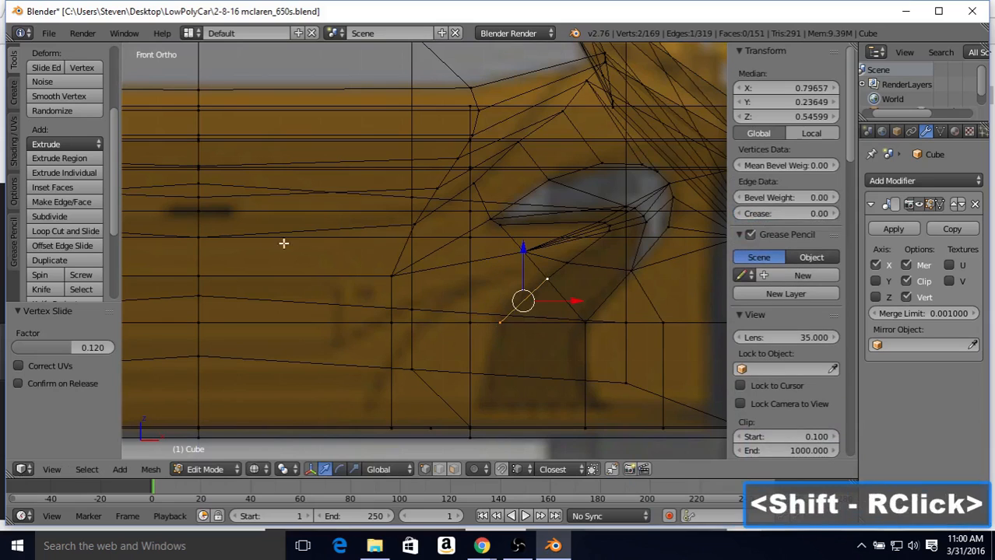
left_click(66, 216)
right_click(522, 300)
key("z")
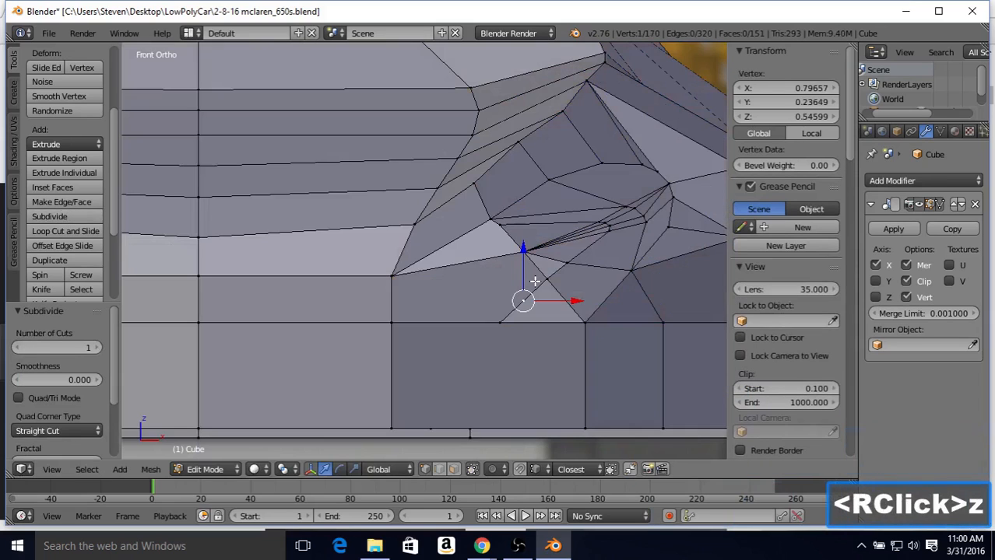
right_click(395, 280, "shift")
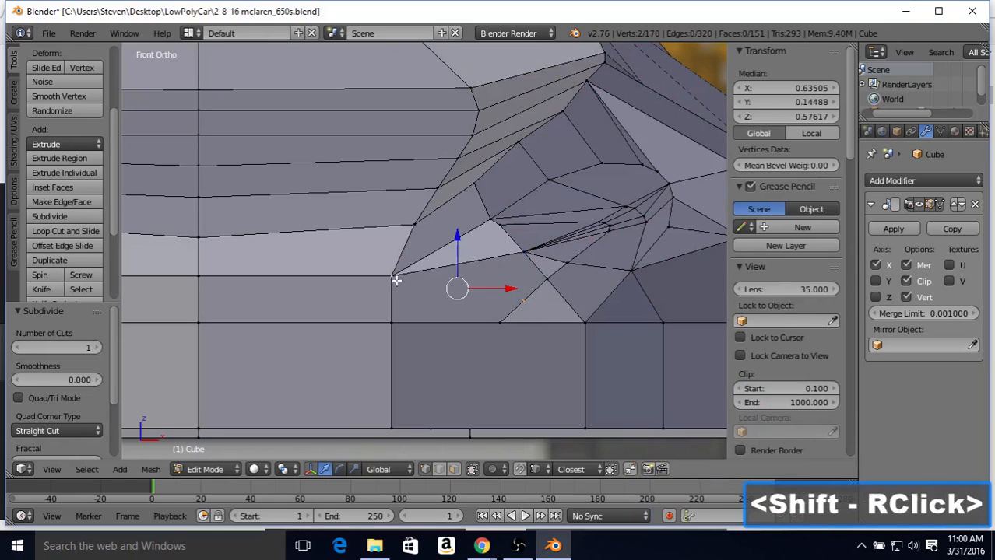
key("j")
Slide the short diagonal edge's midpoint inward along the new connecting edge by a factor of 0.087
right_click(517, 299)
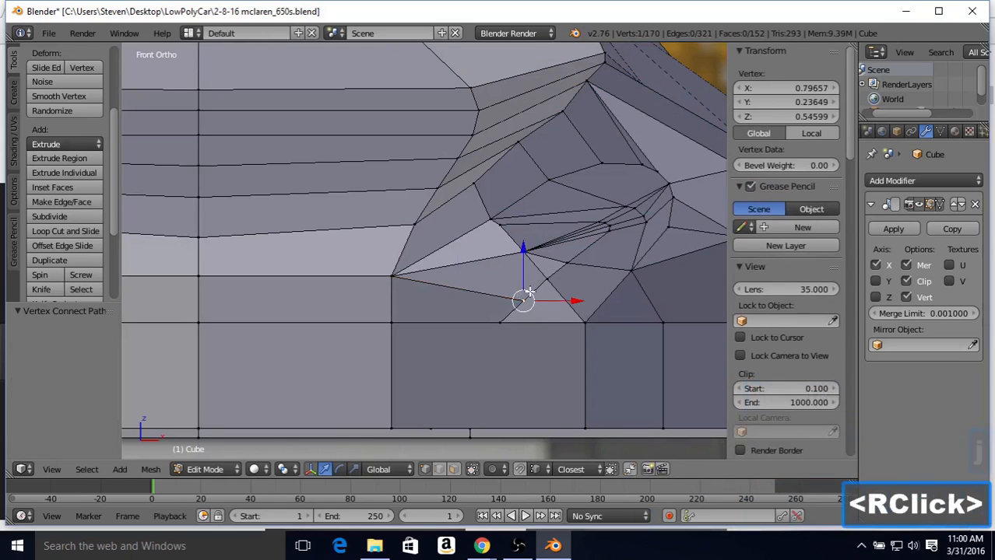
key("z")
key("shift+v")
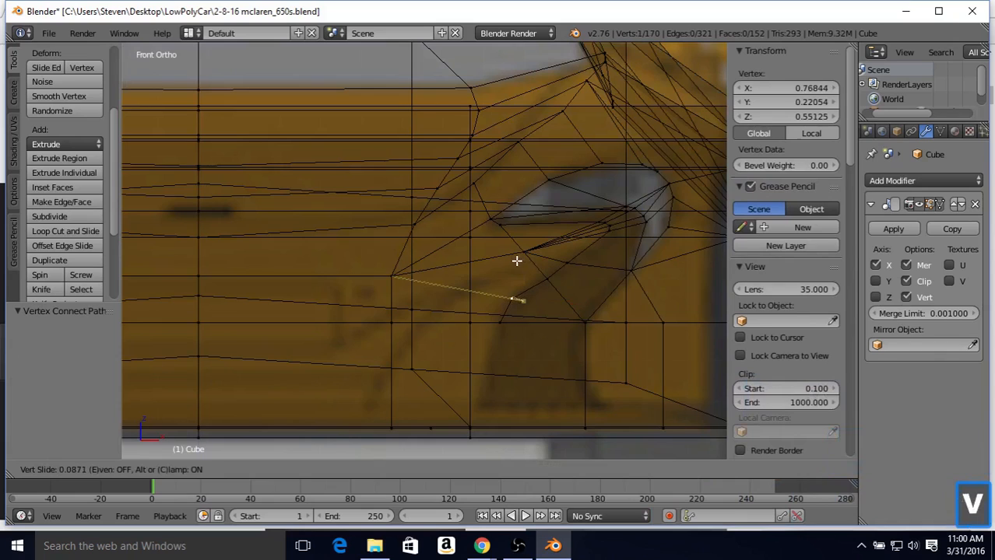
left_click(517, 261)
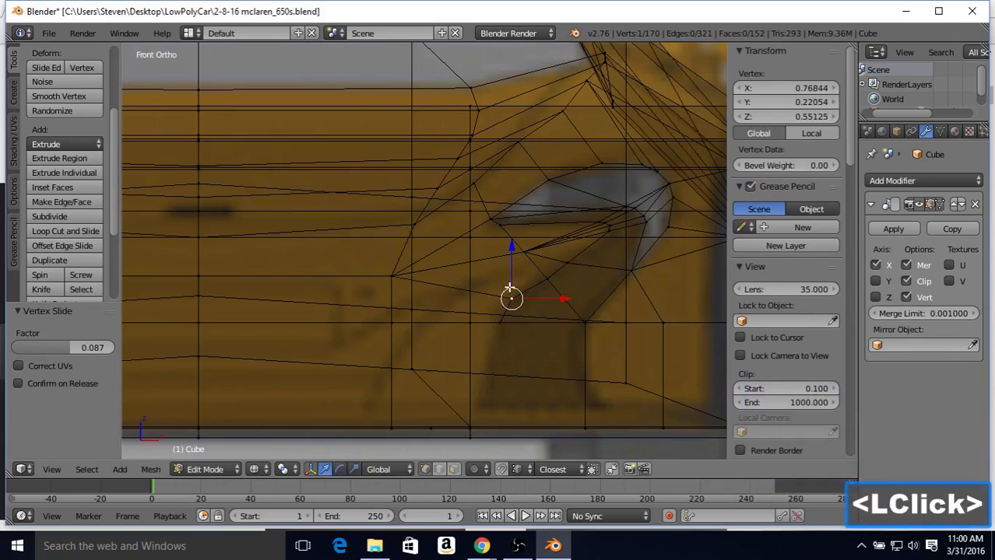
Switch back to Blender and add a centred horizontal loop cut through the lower bumper side faces between the grille corner and wheel arch
right_click(499, 324)
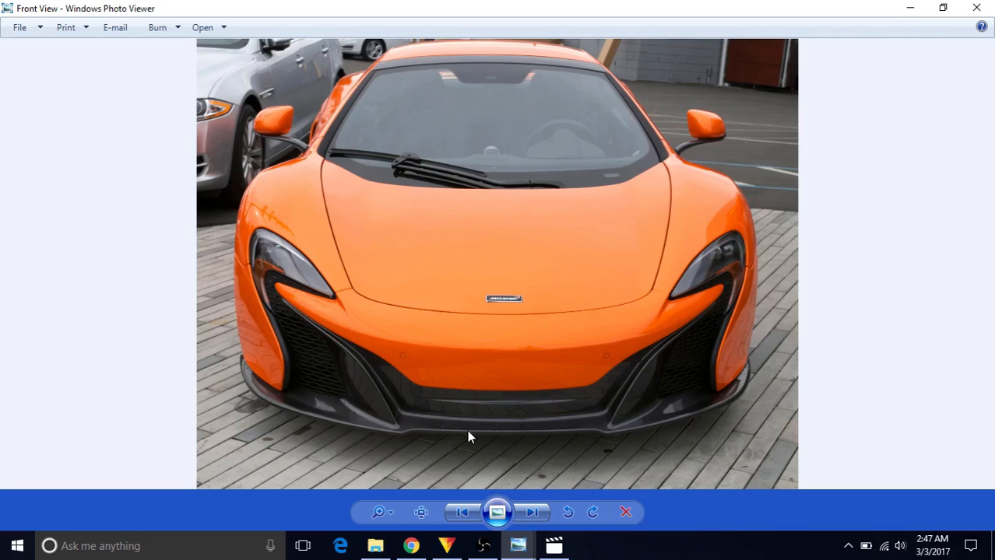
left_click(551, 547)
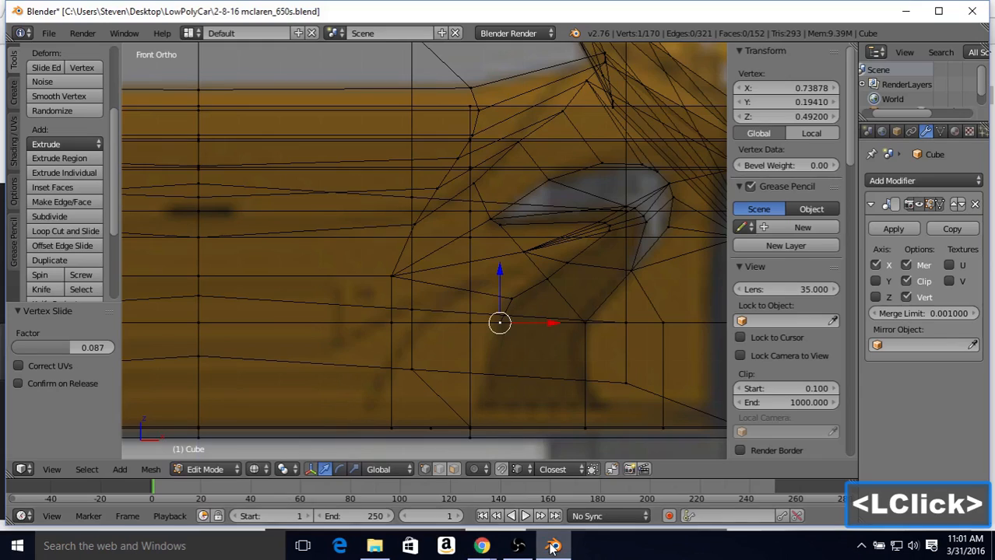
key("z")
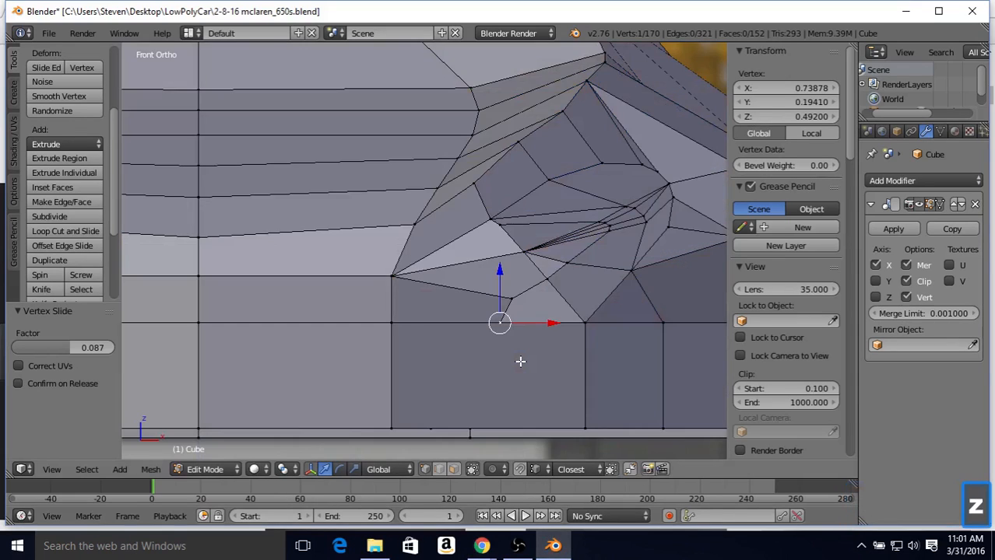
scroll(520, 361, "down", 2)
scroll(520, 362, "down", 1)
middle_click_drag(520, 362, 485, 345)
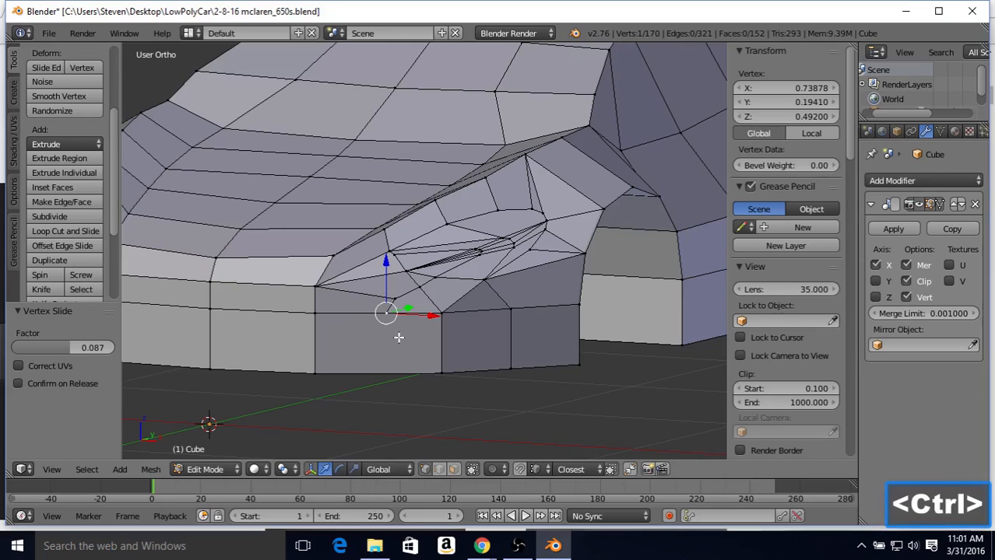
key("ctrl+r")
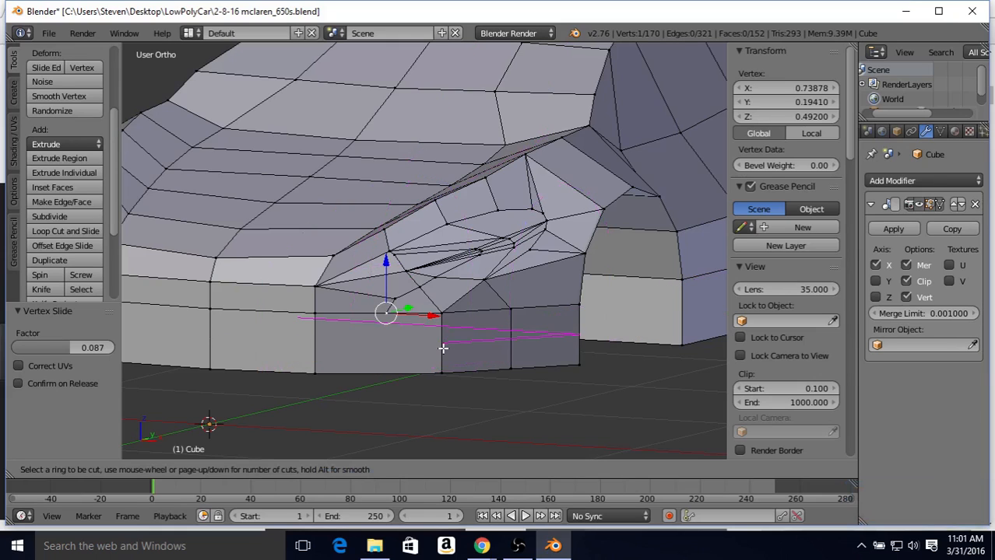
left_click(507, 337)
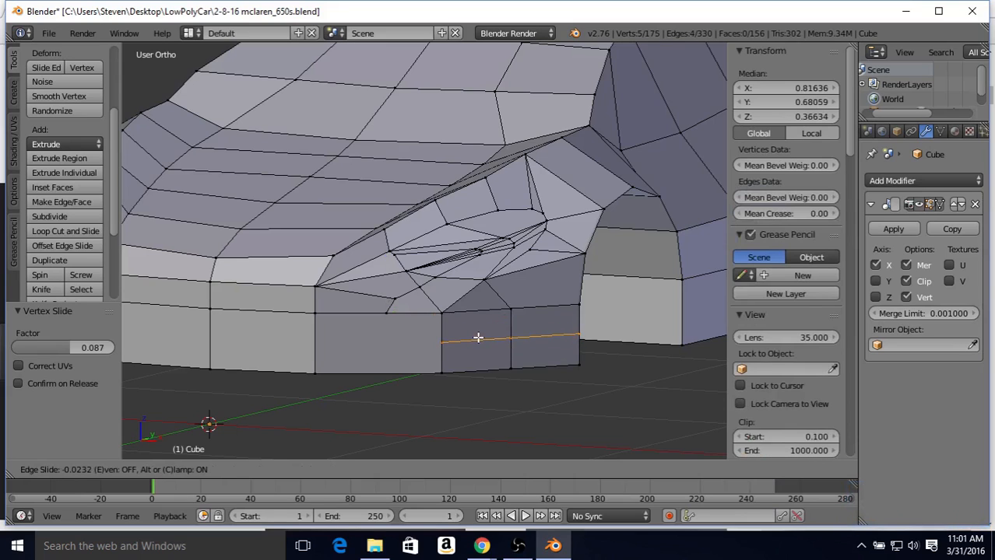
right_click(478, 337)
Subdivide the two vertical edges of the lower front bumper inward of the grille corner with one cut
middle_click_drag(387, 304, 467, 394)
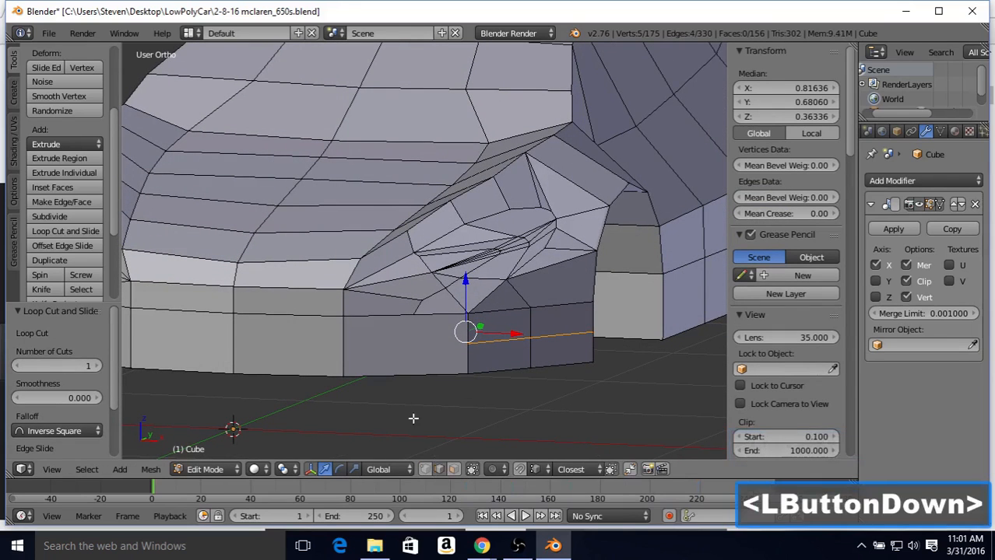
right_click(347, 352)
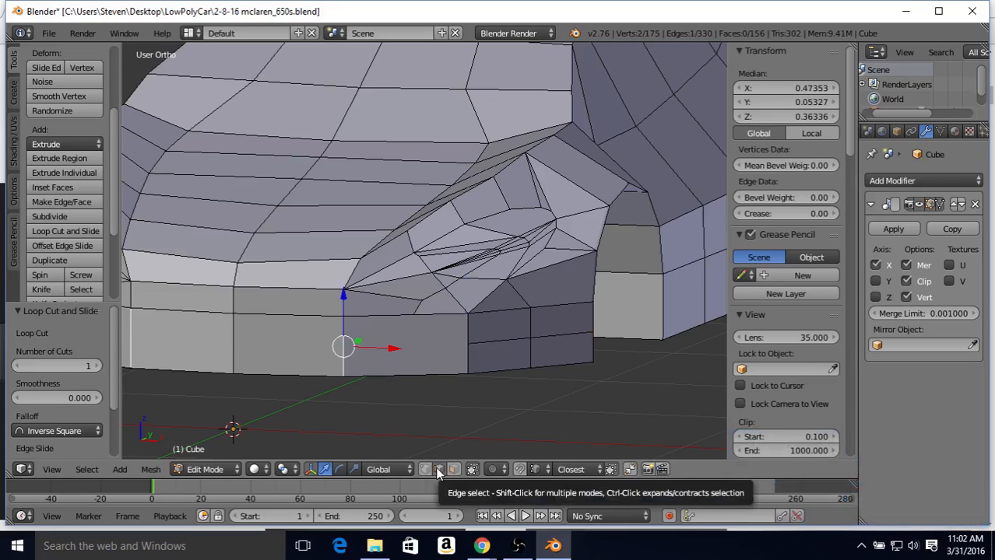
right_click(232, 336, "shift")
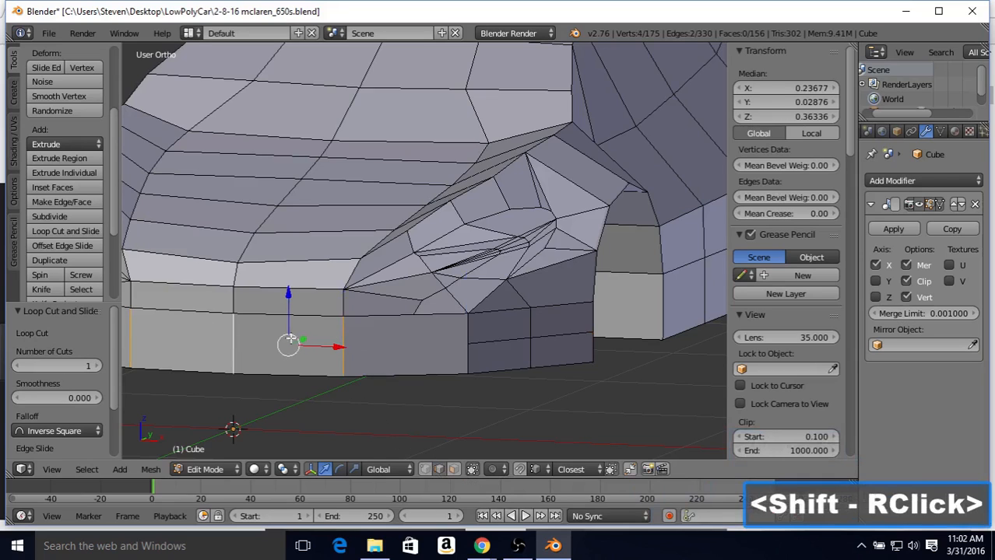
left_click(57, 216)
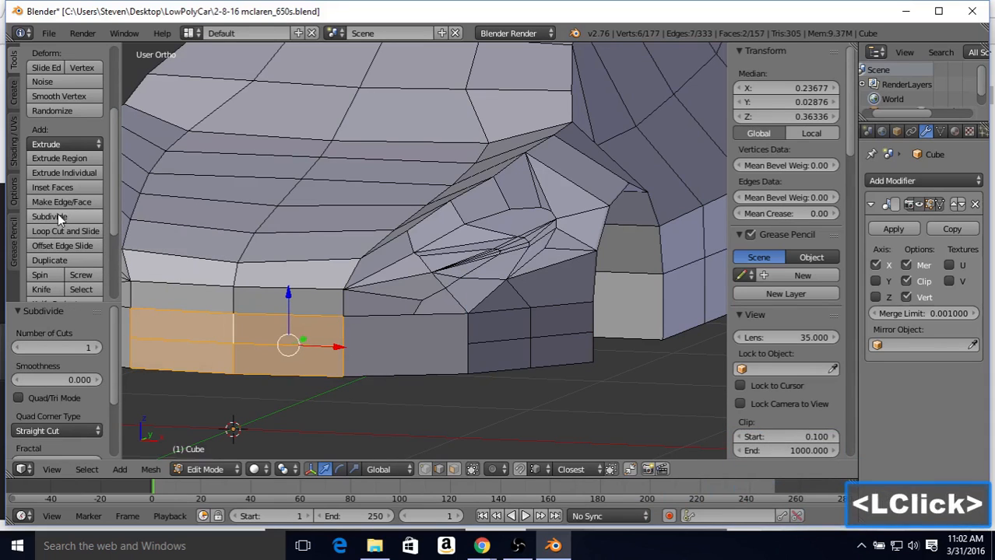
Connect the outer midpoint of the subdivided front bumper edges to the loop cut's vertex below the grille corner
left_click(425, 470)
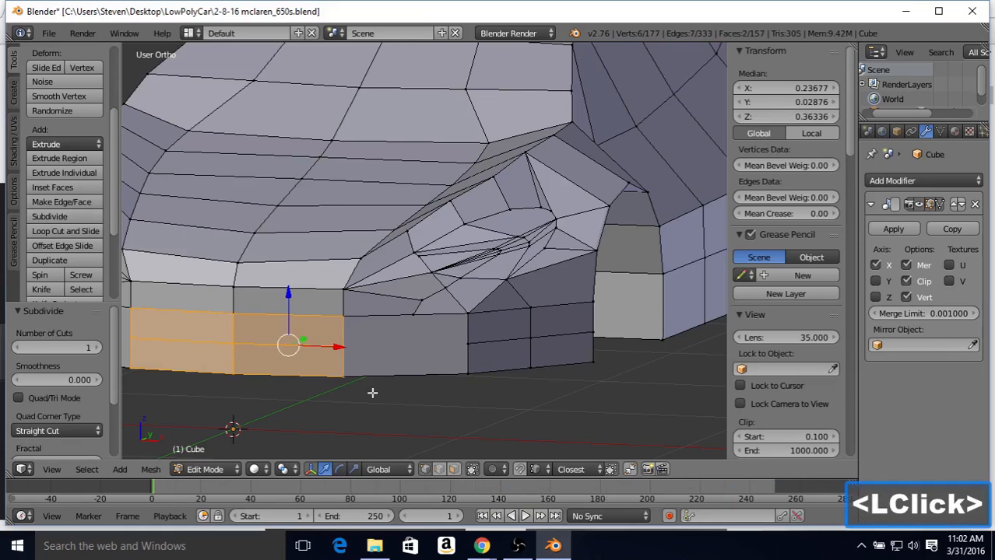
right_click(335, 345)
right_click(462, 344, "shift")
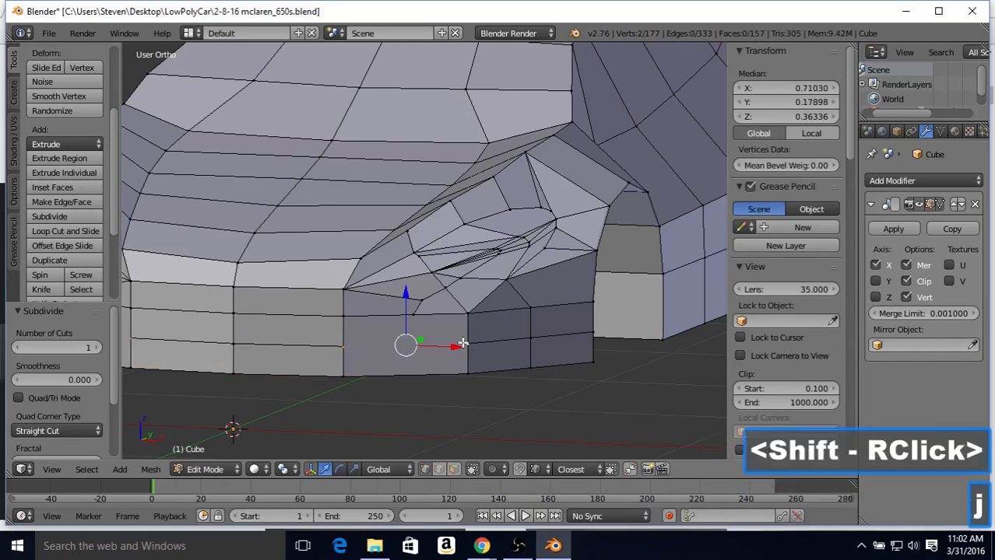
key("j")
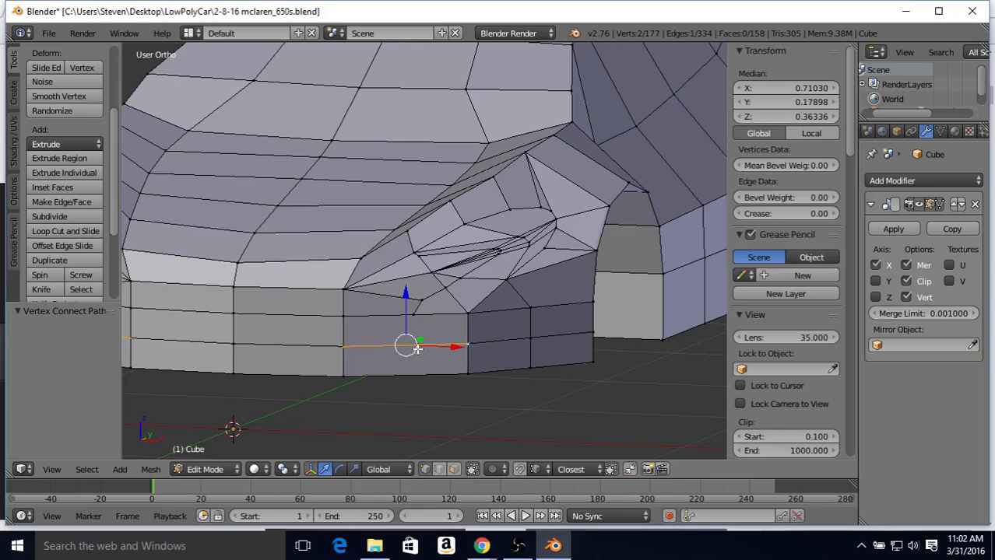
key("alt")
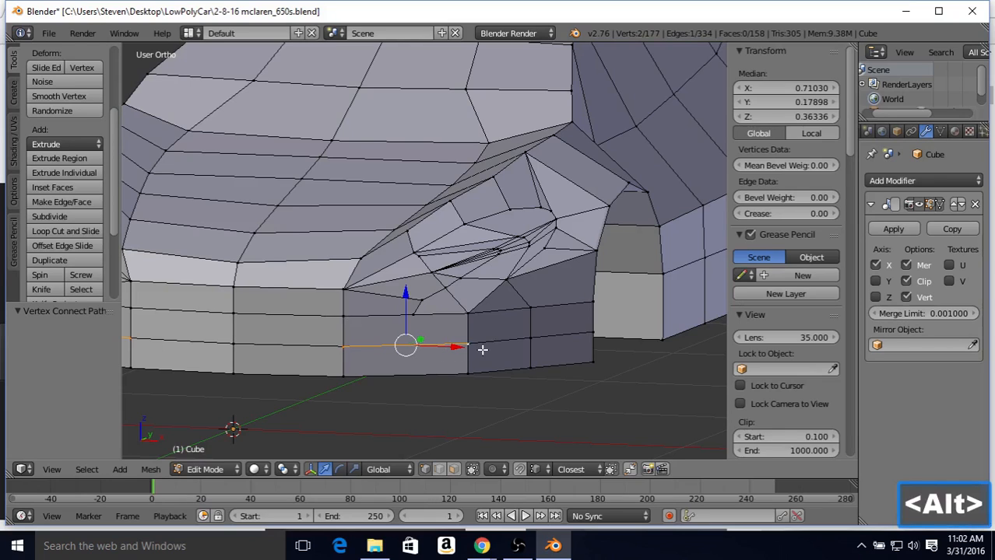
key("shift")
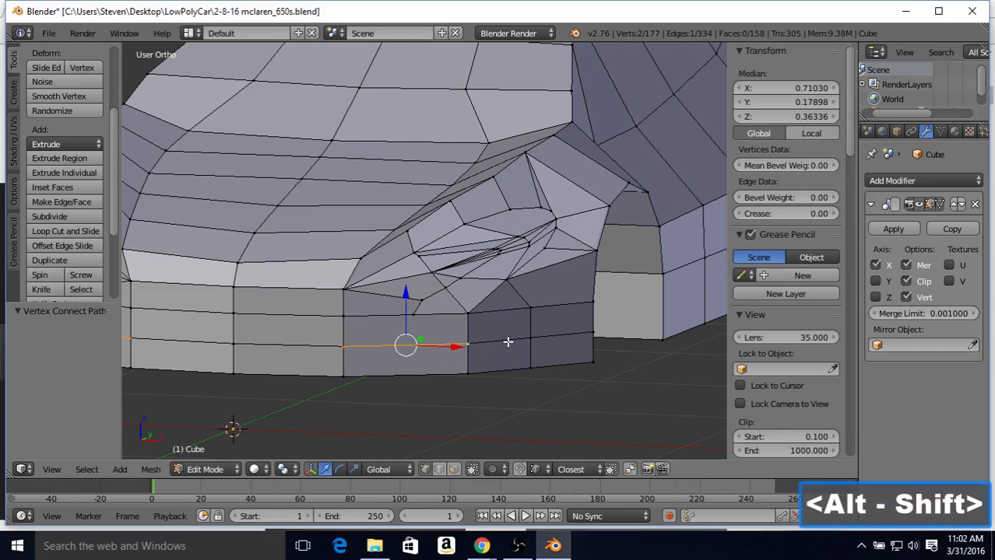
Slide the horizontal edge loop around the front bumper down toward its lower border with a vertex slide factor of 0.683
left_click(507, 342, "alt+shift")
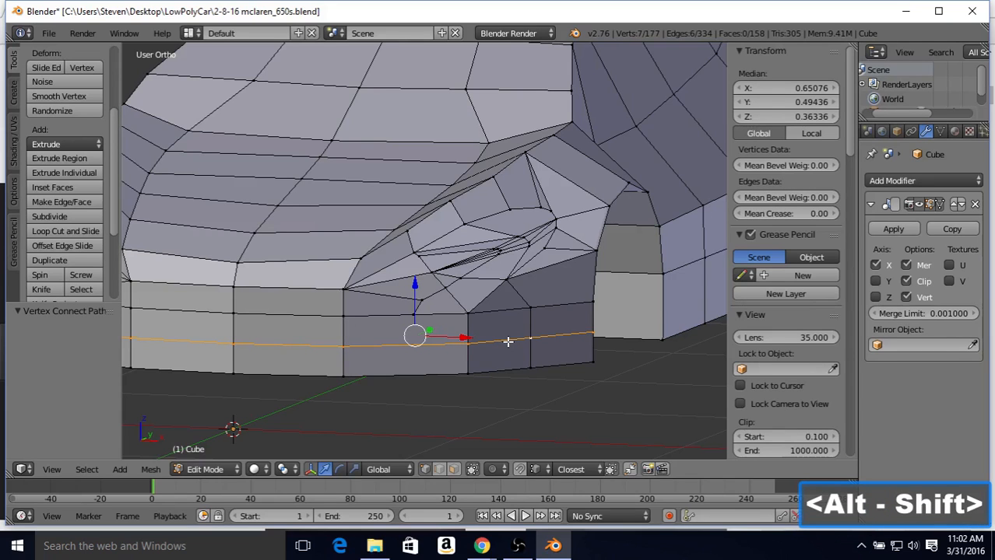
middle_click_drag(539, 327, 564, 318)
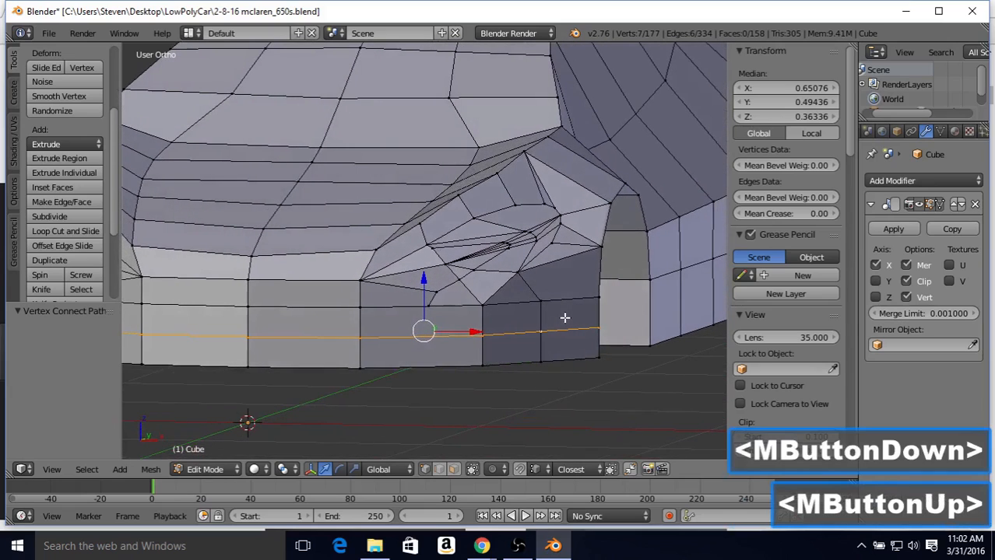
key("1")
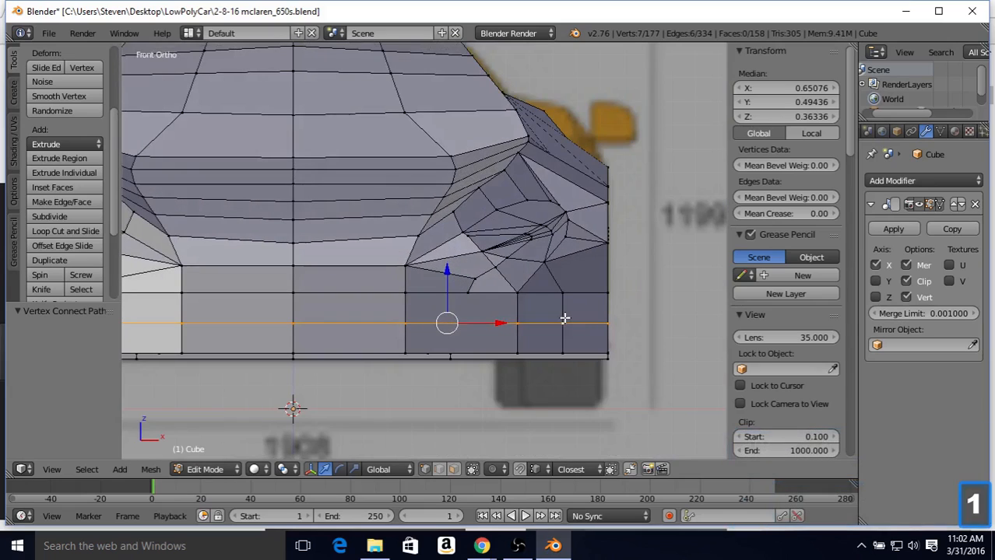
key("z")
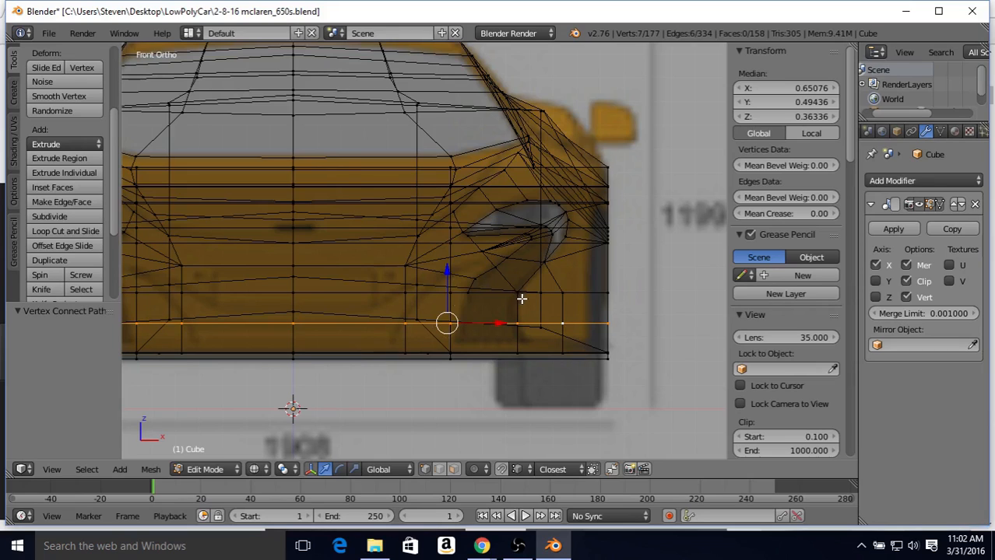
key("shift+v")
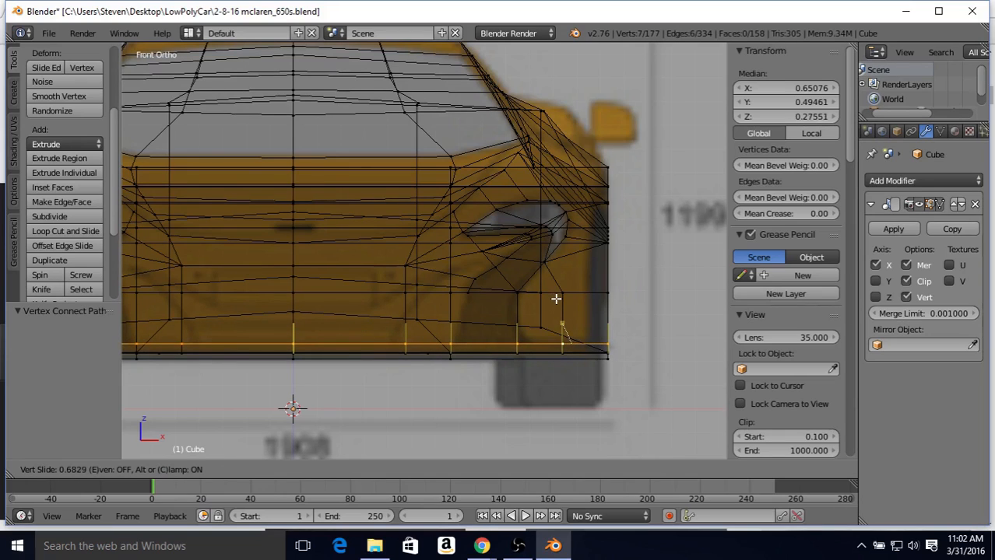
left_click(556, 299)
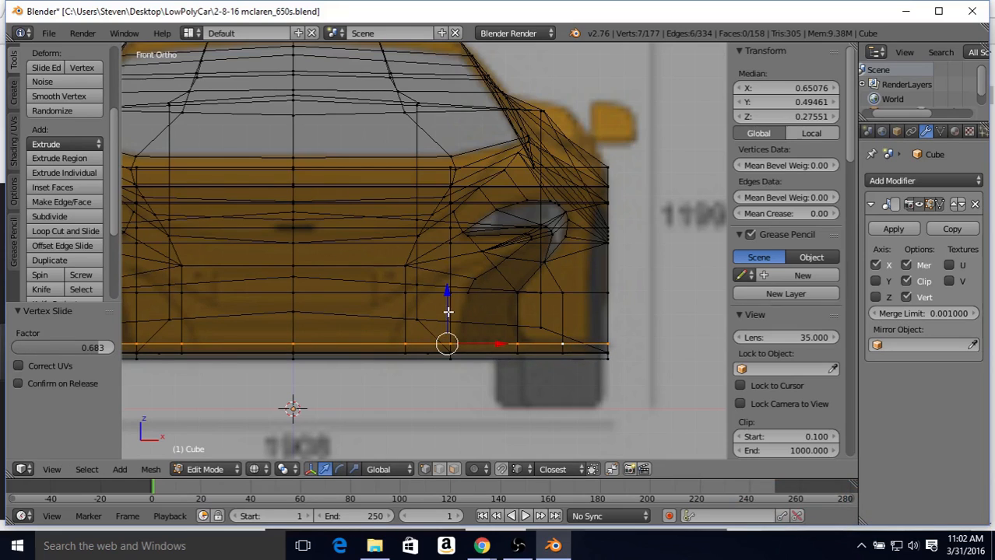
Try to subdivide the lower edge beneath the headlight, slide its new vertex by 0.295, and connect it to the vertex above
scroll(480, 310, "up", 1)
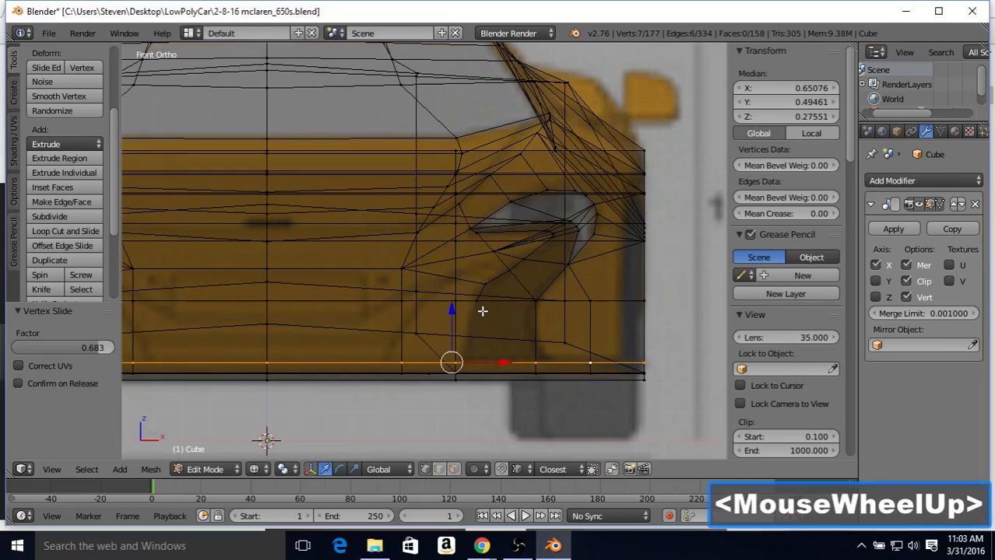
right_click(415, 332)
right_click(565, 338, "shift")
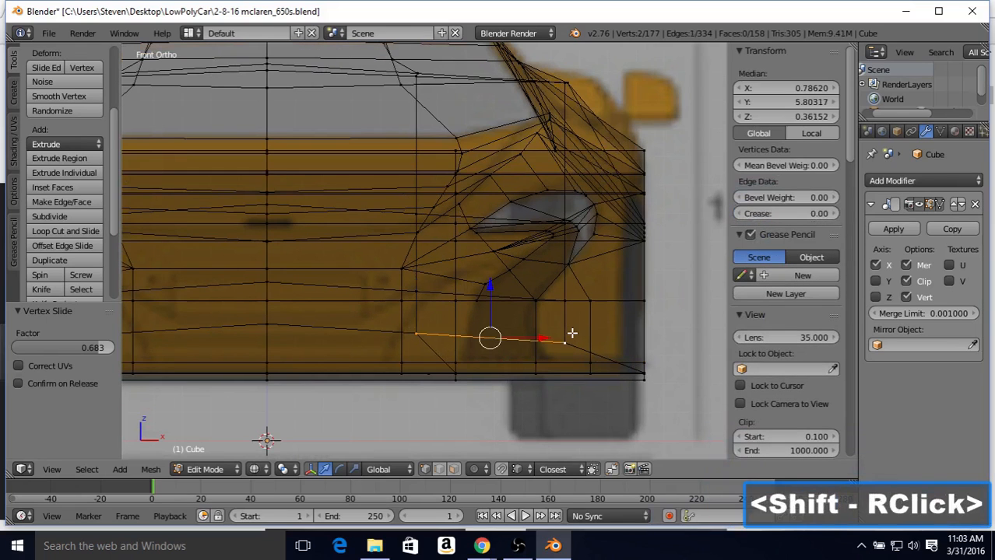
left_click(44, 217)
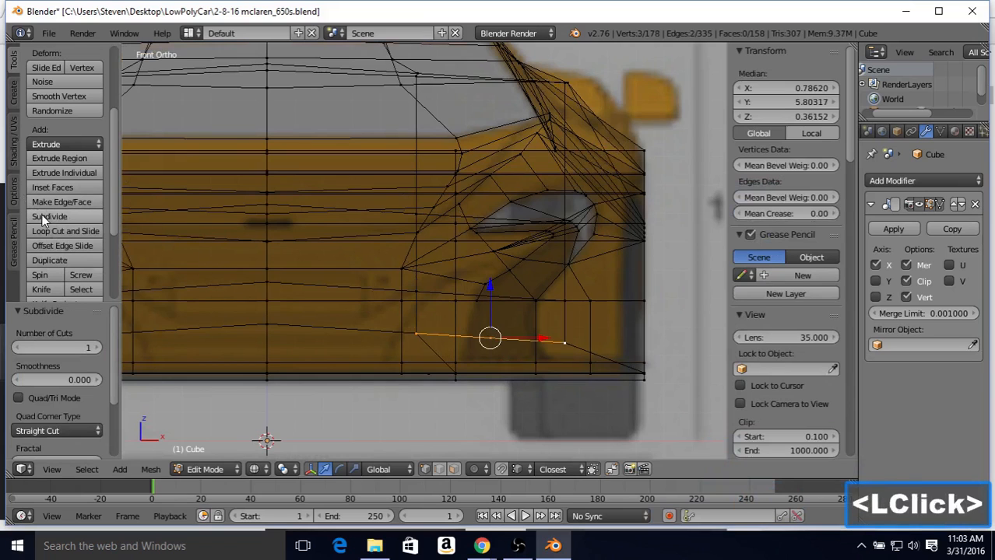
right_click(467, 335)
key("shift+v")
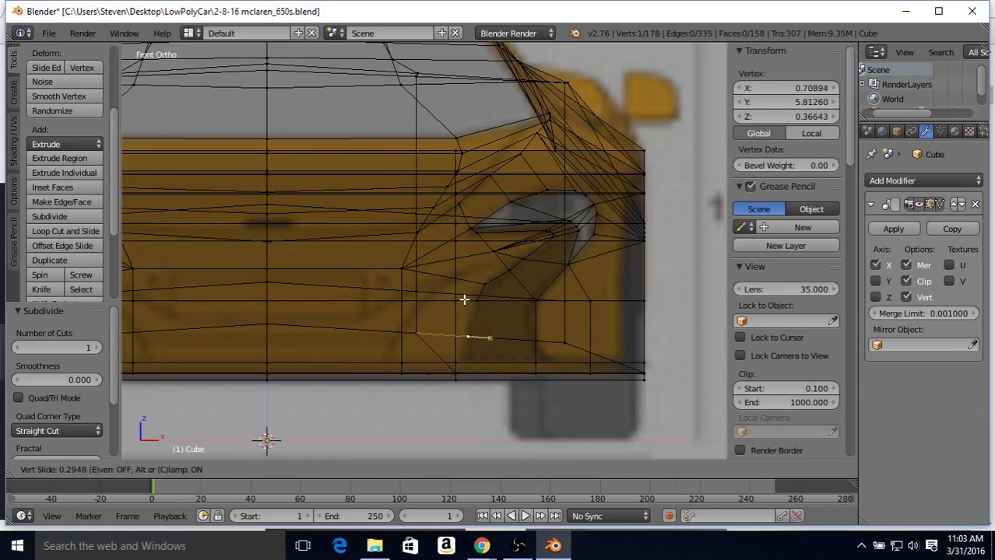
left_click(465, 297)
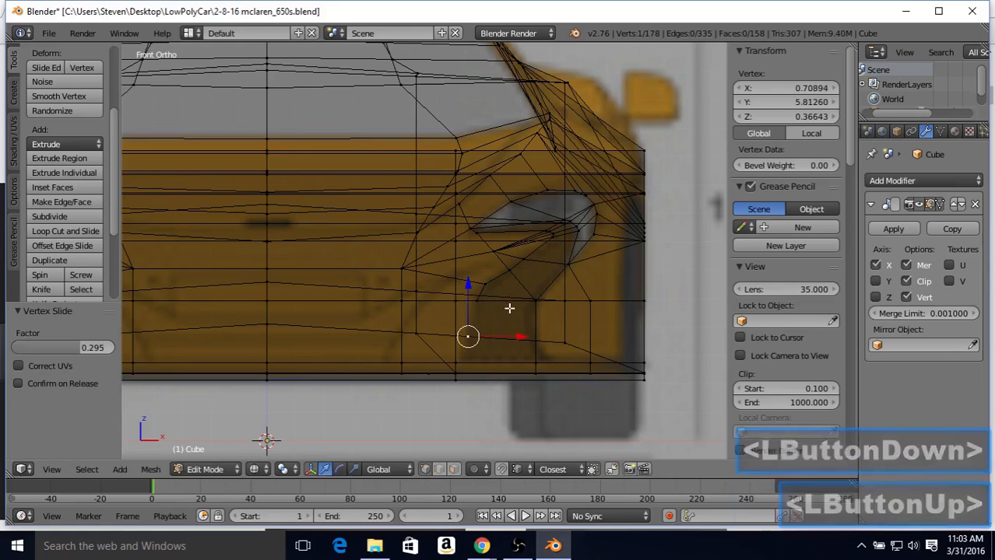
right_click(480, 300, "shift")
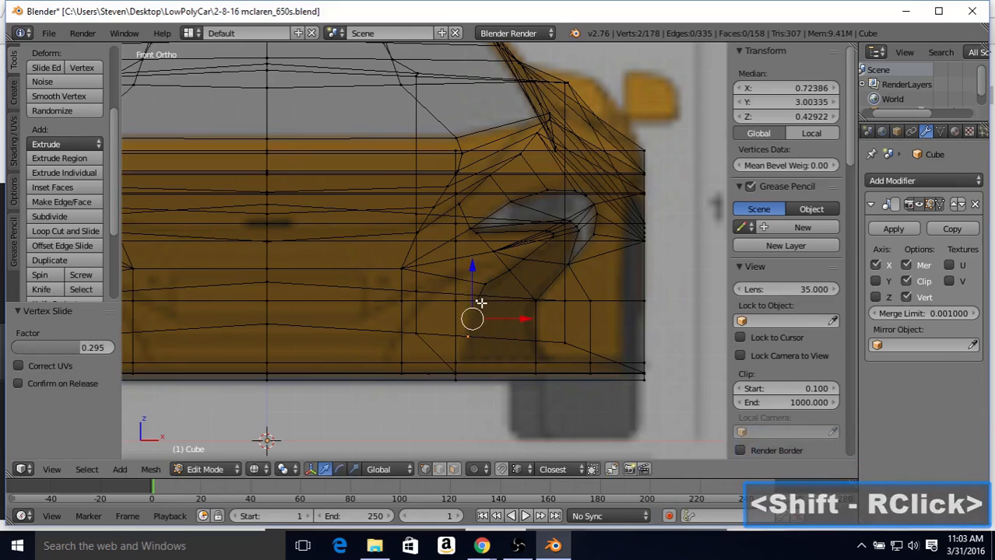
key("j")
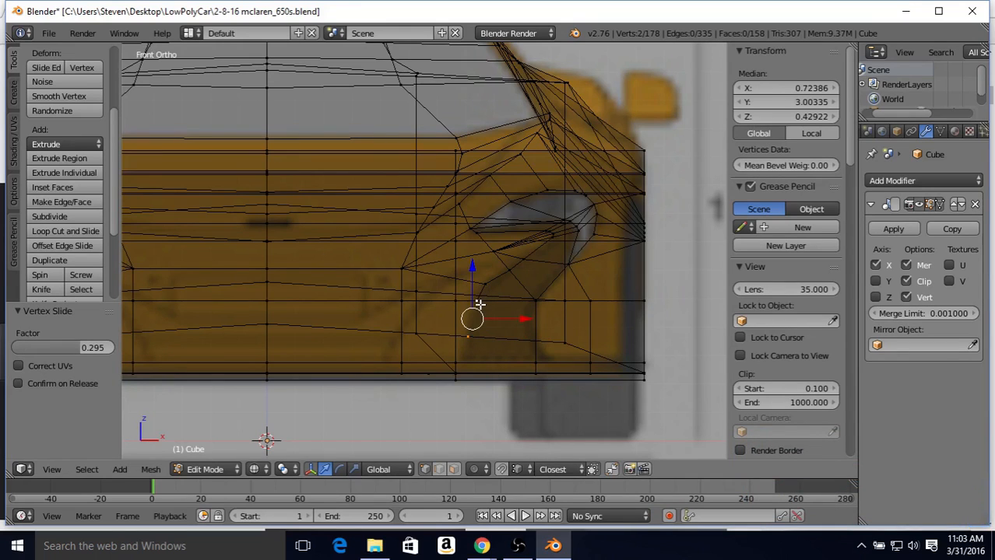
Undo the vertex slide and the subdivision of the wrongly selected edge
key("z")
key("z")
key("ctrl+z")
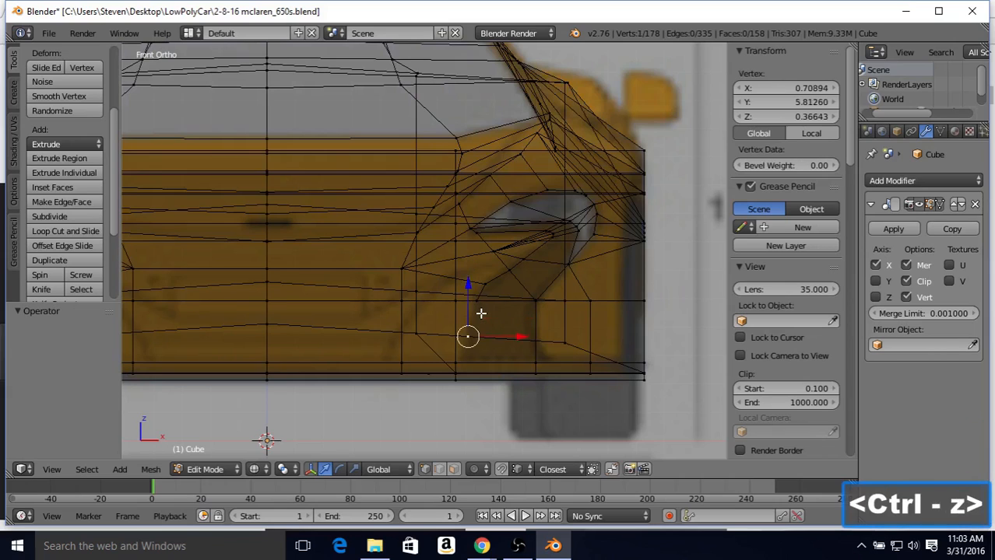
key("ctrl+z")
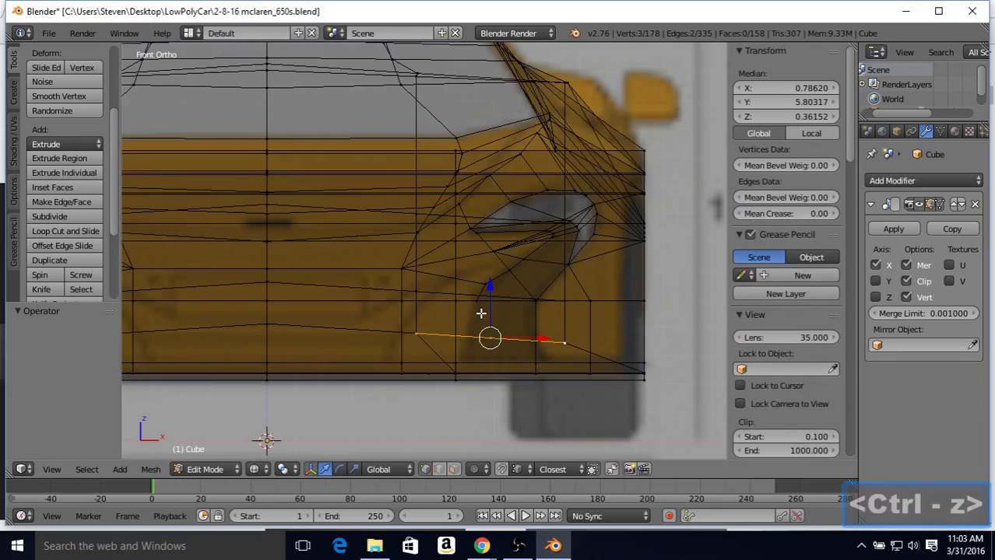
key("ctrl+z")
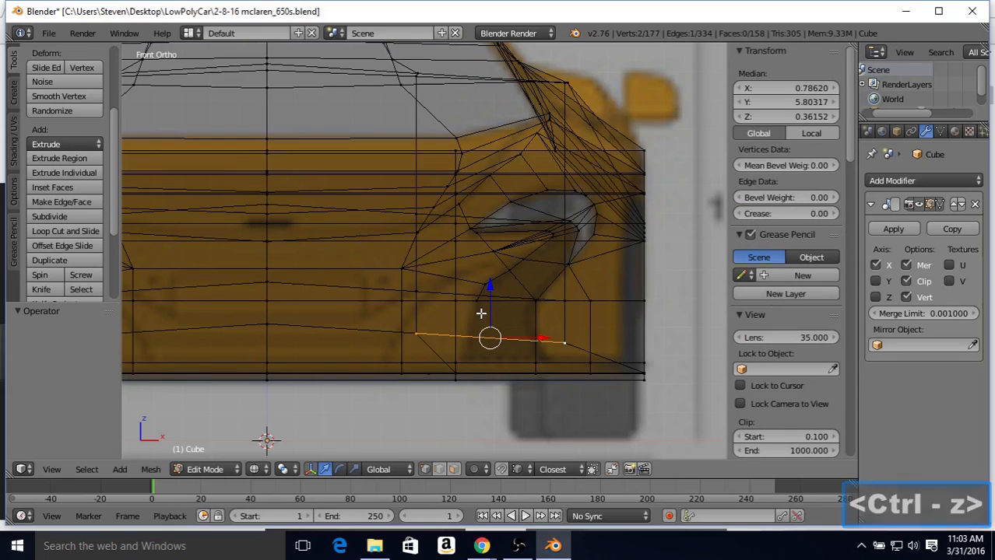
key("z")
mouse_move(481, 313)
middle_mouse_down()
mouse_move(489, 322)
mouse_move(395, 326)
mouse_move(460, 313)
mouse_move(504, 330)
middle_mouse_up()
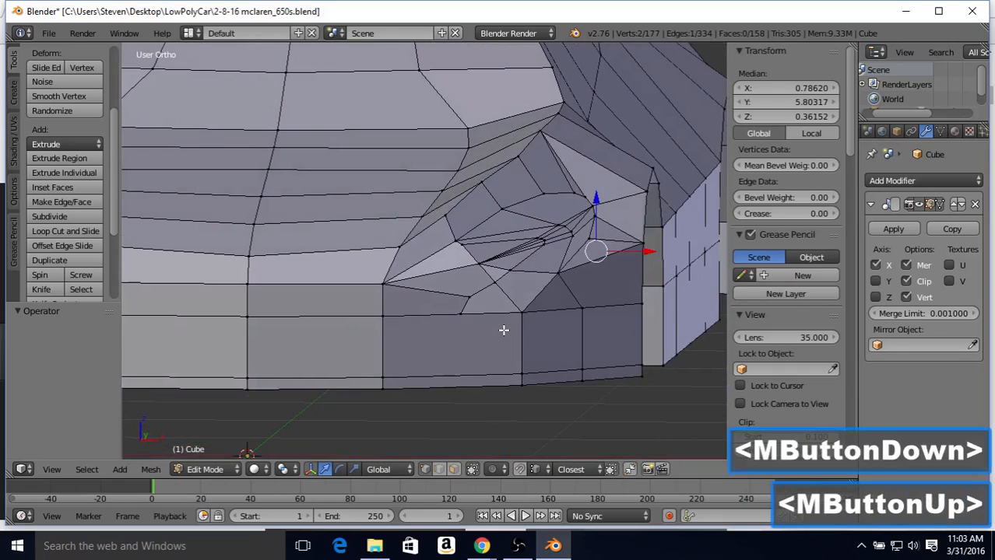
Subdivide the lowered bumper edge segment beneath the headlight with one cut and connect its new midpoint to the intake vertex above
key("1")
key("z")
key("z")
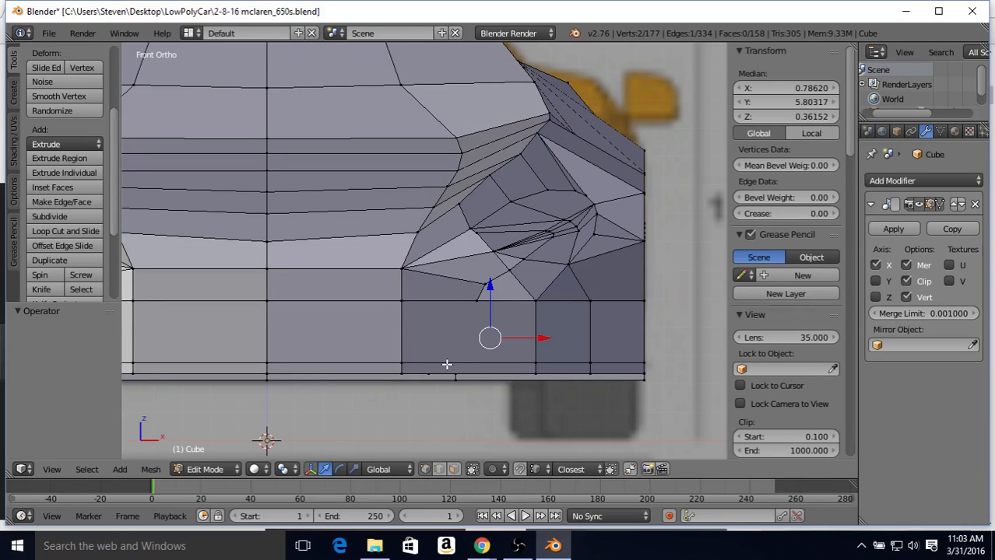
right_click(406, 363)
right_click(523, 360, "shift")
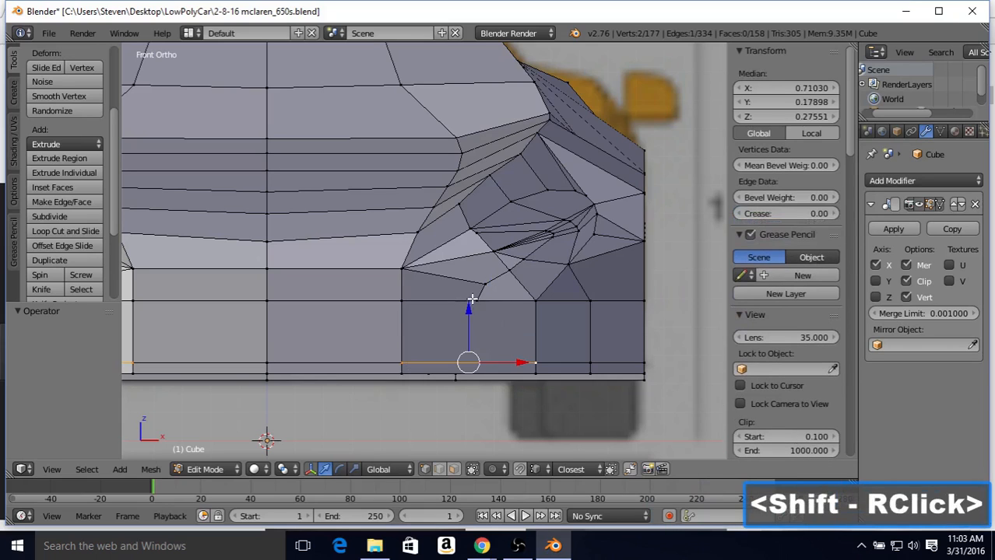
left_click(55, 220)
right_click(459, 356)
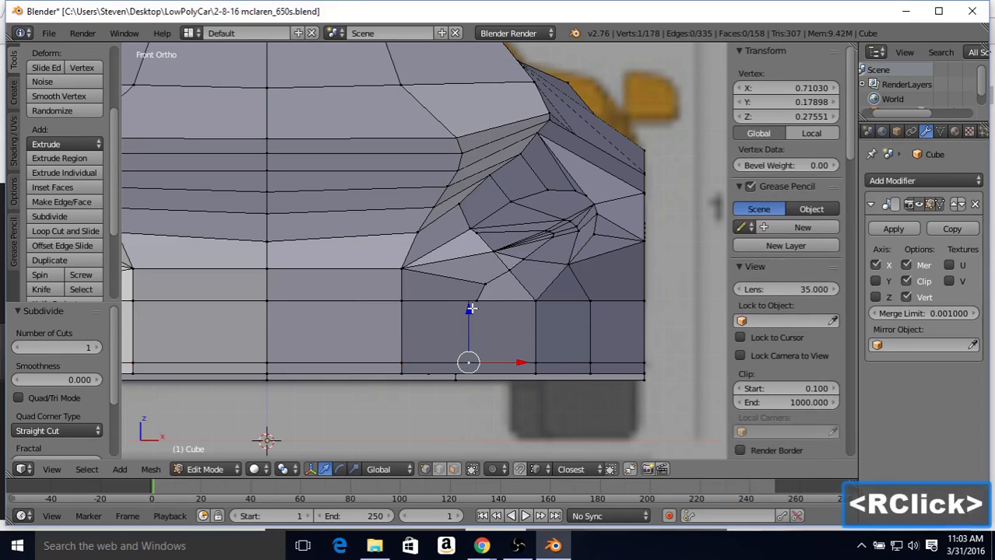
right_click(474, 296, "shift")
key("j")
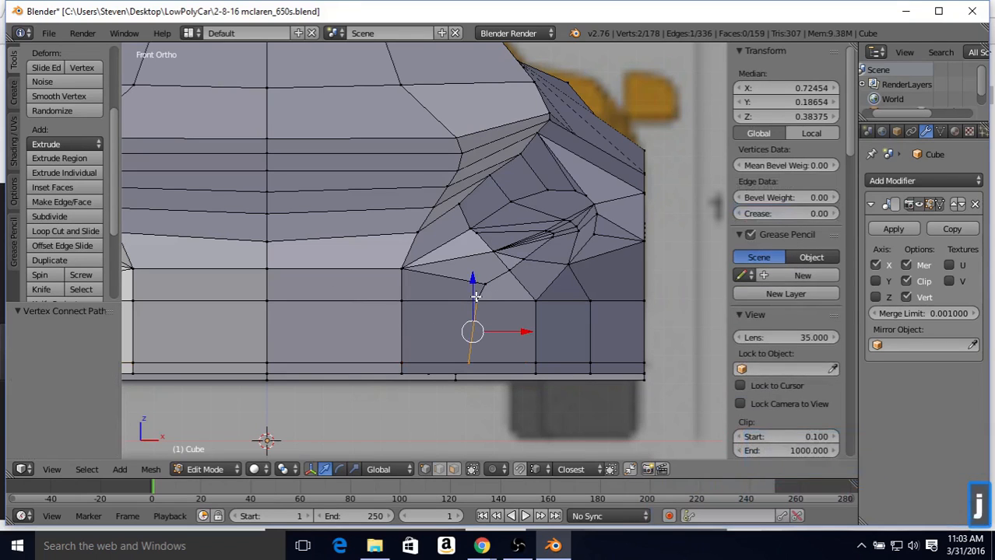
Slide the new lower vertex toward the car's center to match the intake outline, using a factor of about 0.13
key("z")
right_click(474, 349)
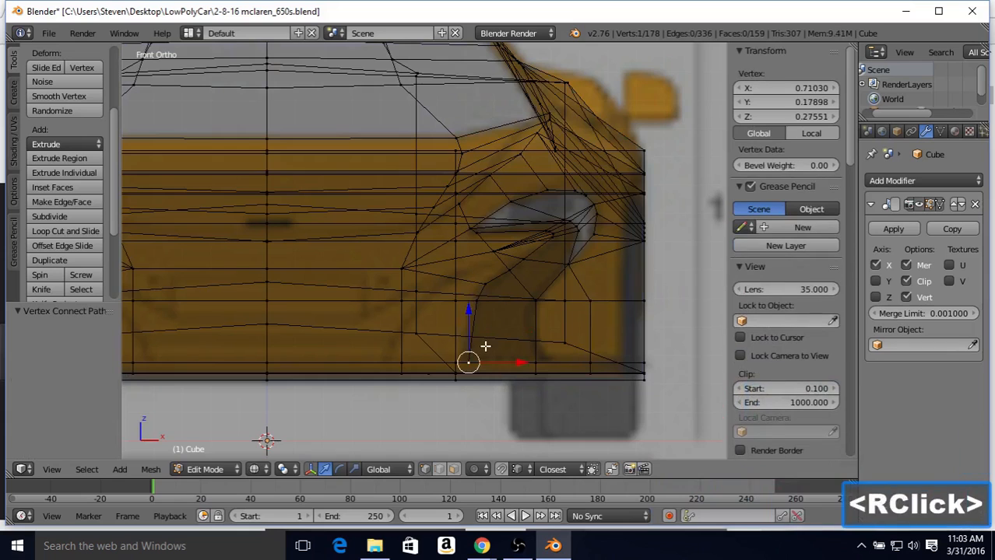
key("shift+v")
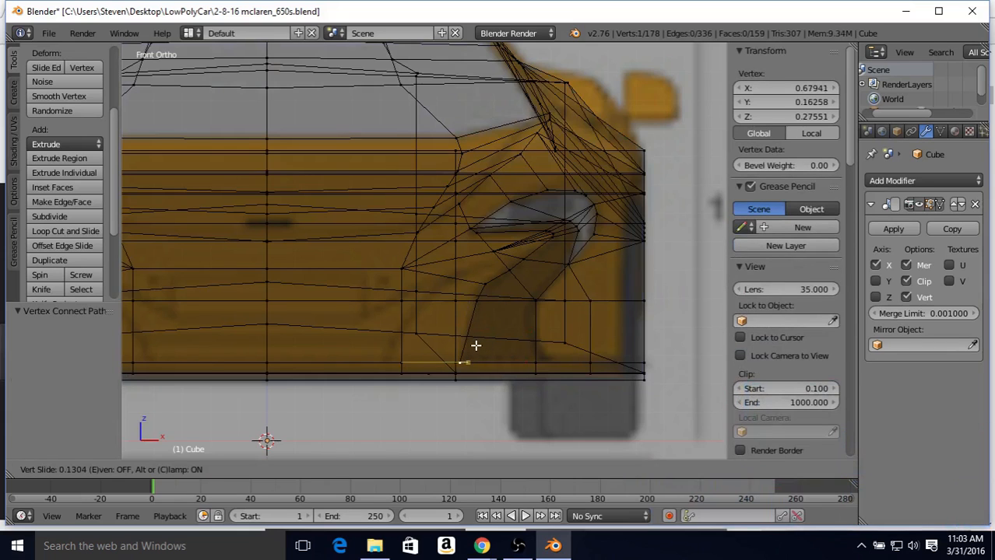
left_click(461, 360)
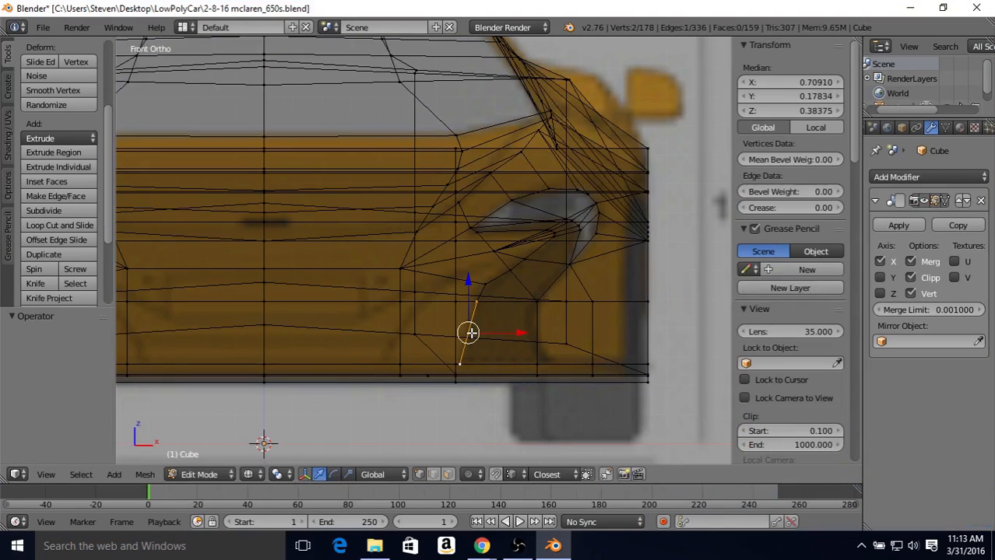
Try sliding the intake's outer lower vertex away from the car's center with a factor of 0.316
right_click(535, 360)
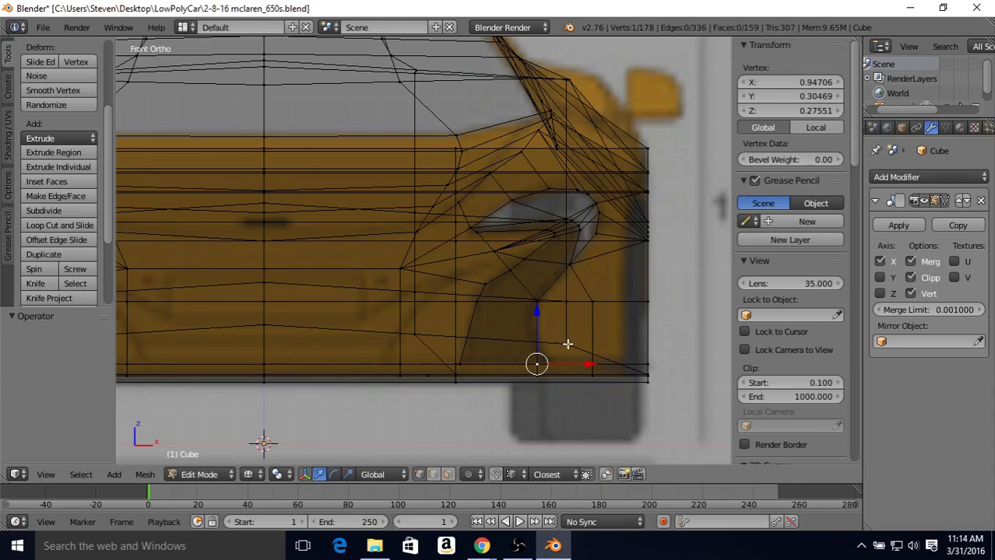
key("shift+v")
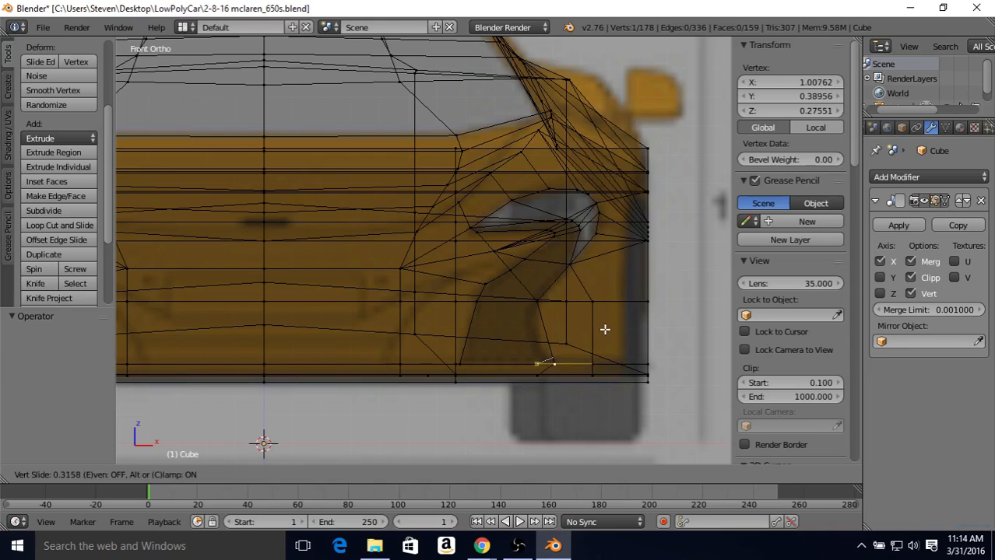
left_click(605, 329)
key("z")
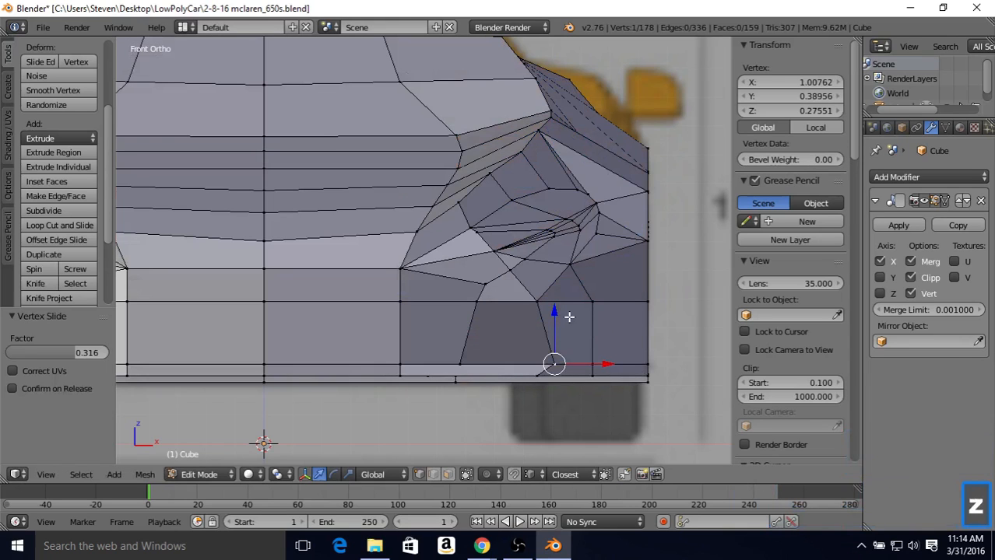
Inspect the bumper's shape in Object Mode from the side and front, and undo the outer lower vertex slide
scroll(567, 315, "down", 1)
mouse_move(568, 313)
middle_mouse_down()
mouse_move(426, 304)
mouse_move(293, 336)
mouse_move(297, 323)
mouse_move(347, 339)
mouse_move(391, 333)
mouse_move(442, 300)
mouse_move(421, 313)
mouse_move(563, 314)
mouse_move(594, 339)
mouse_move(555, 324)
mouse_move(293, 307)
mouse_move(270, 311)
mouse_move(239, 349)
mouse_move(422, 295)
mouse_move(454, 316)
middle_mouse_up()
scroll(567, 318, "up", 1)
scroll(567, 319, "down", 1)
scroll(566, 316, "down", 1)
key("Tab")
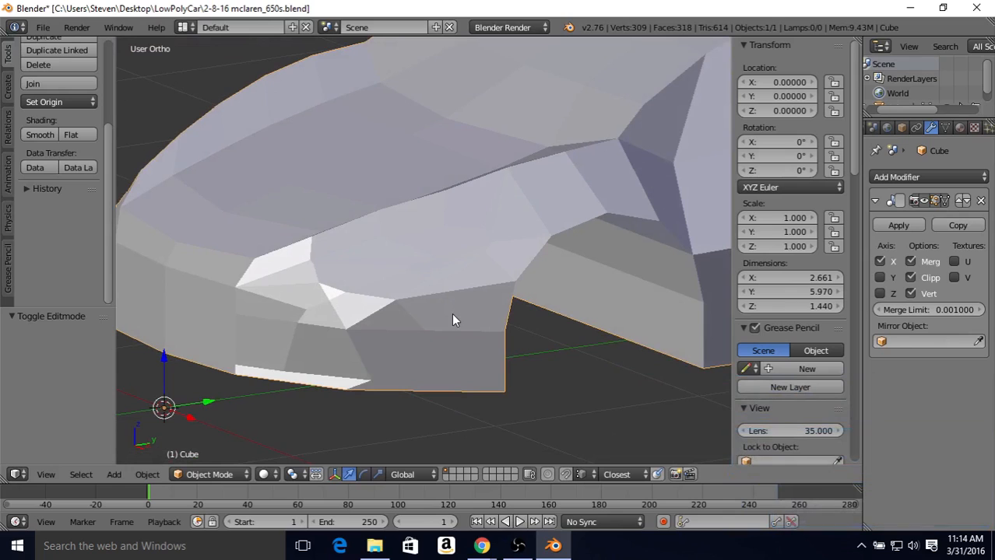
key("1")
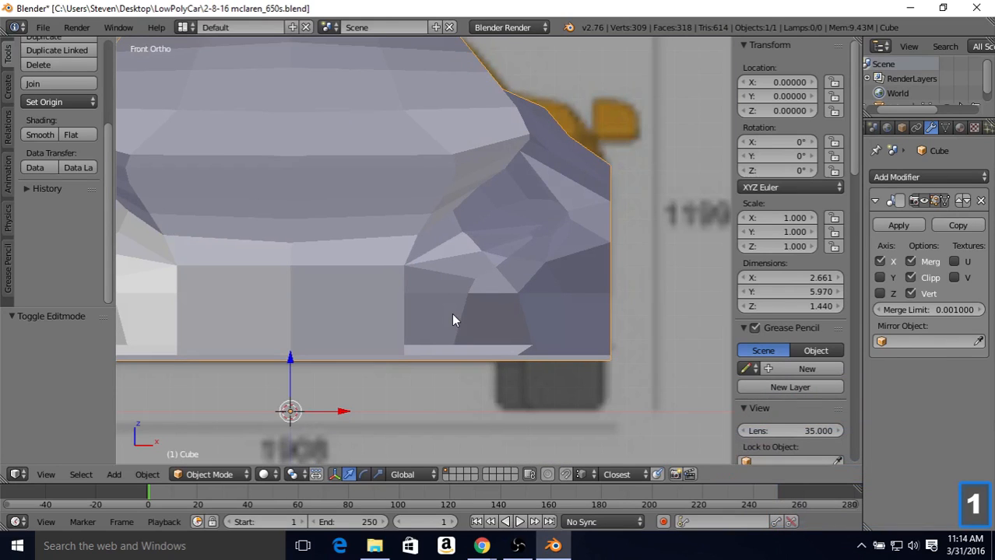
key("Tab")
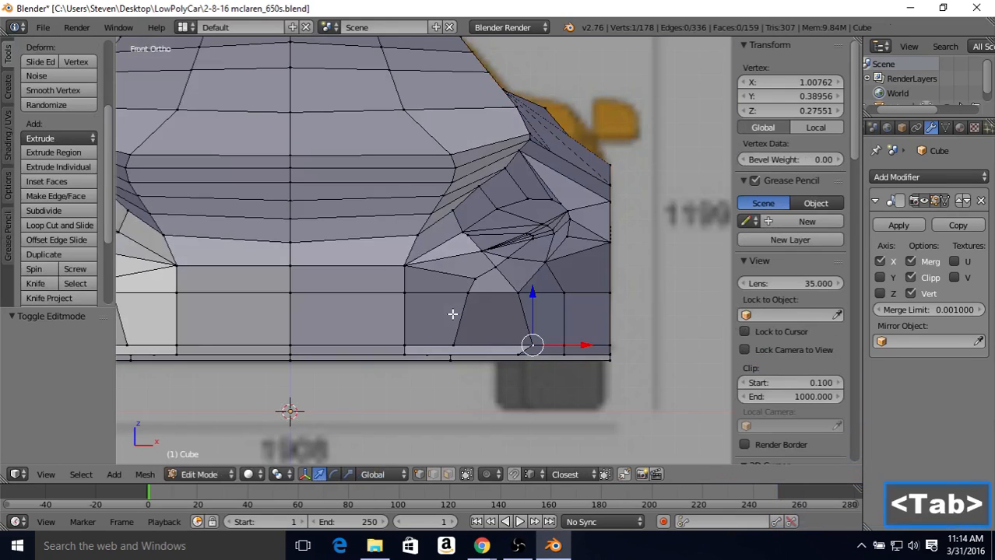
key("ctrl+z")
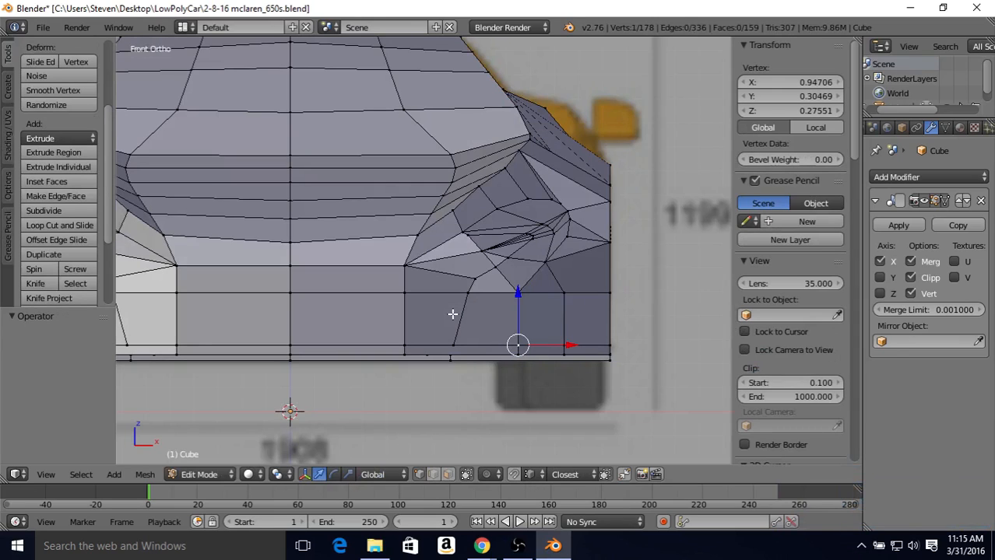
Subdivide the intake's outer vertical edge with one cut and connect its midpoint to the upper vertex of the intake's inner edge
key("z")
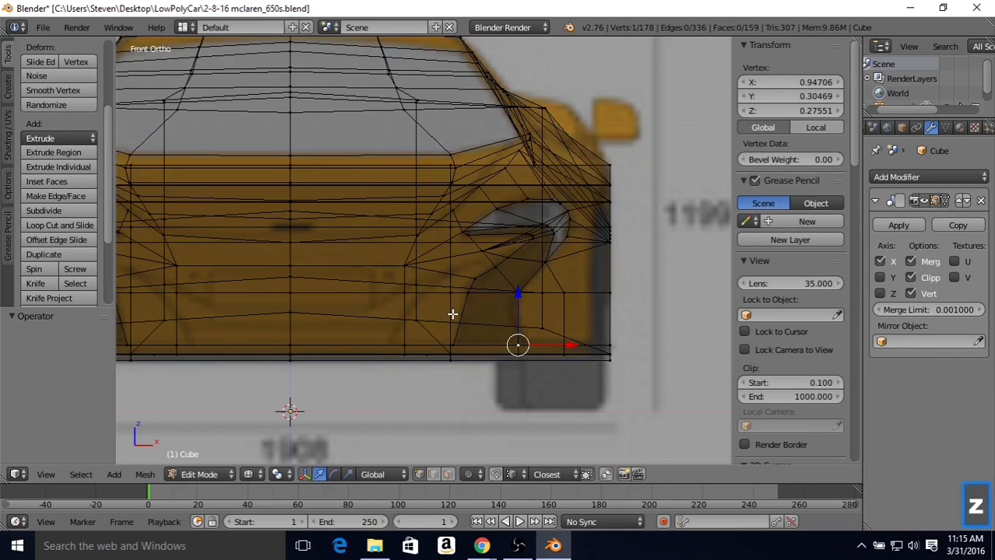
scroll(463, 295, "up", 1)
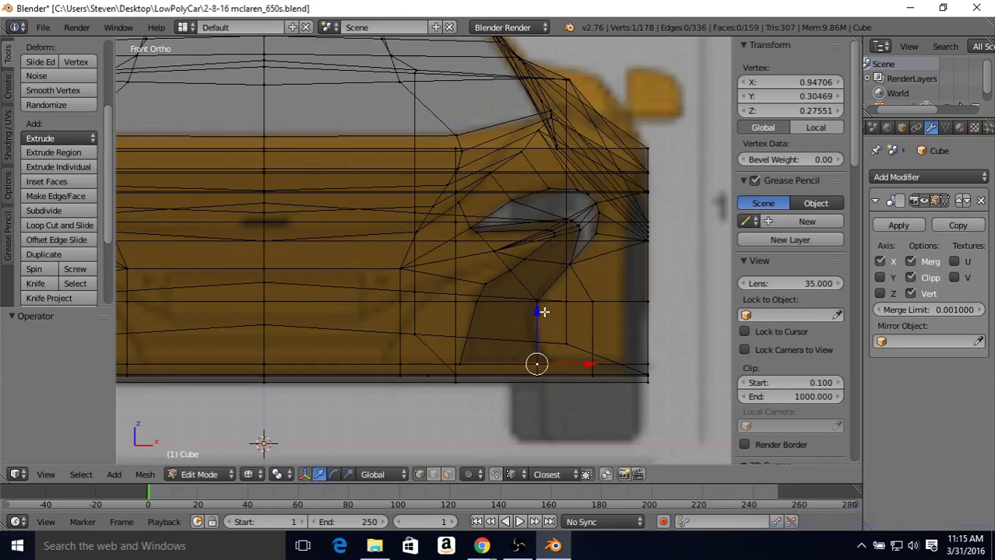
key("z")
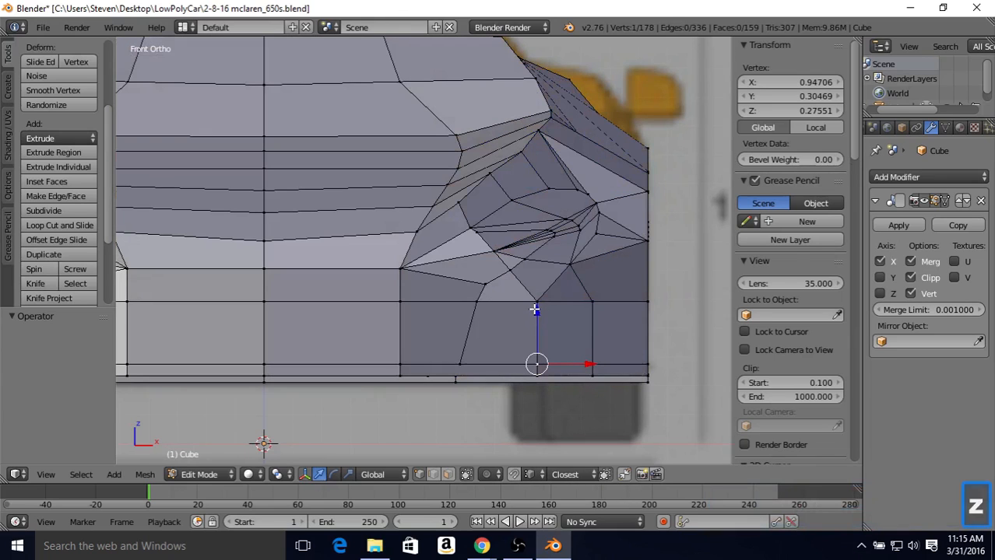
right_click(539, 310, "shift")
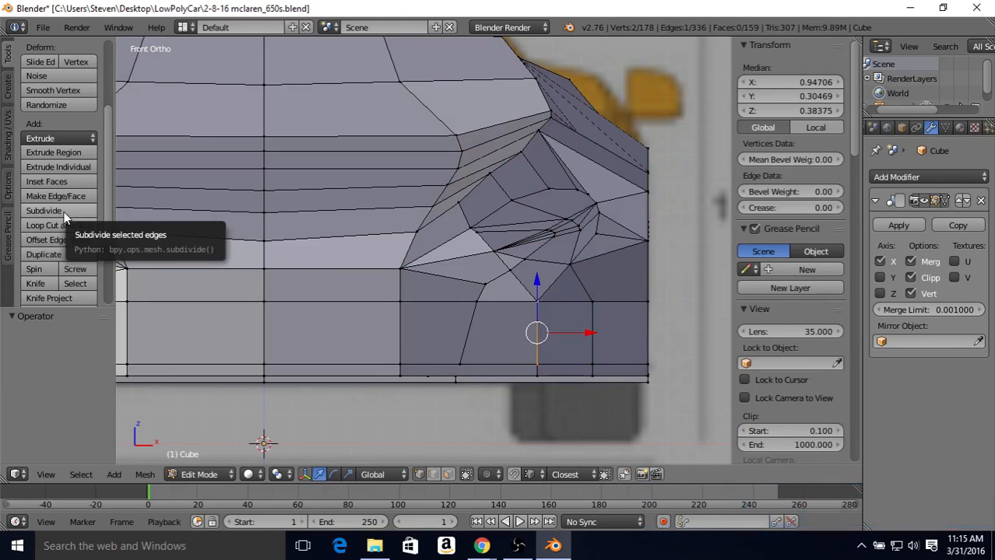
left_click(43, 211)
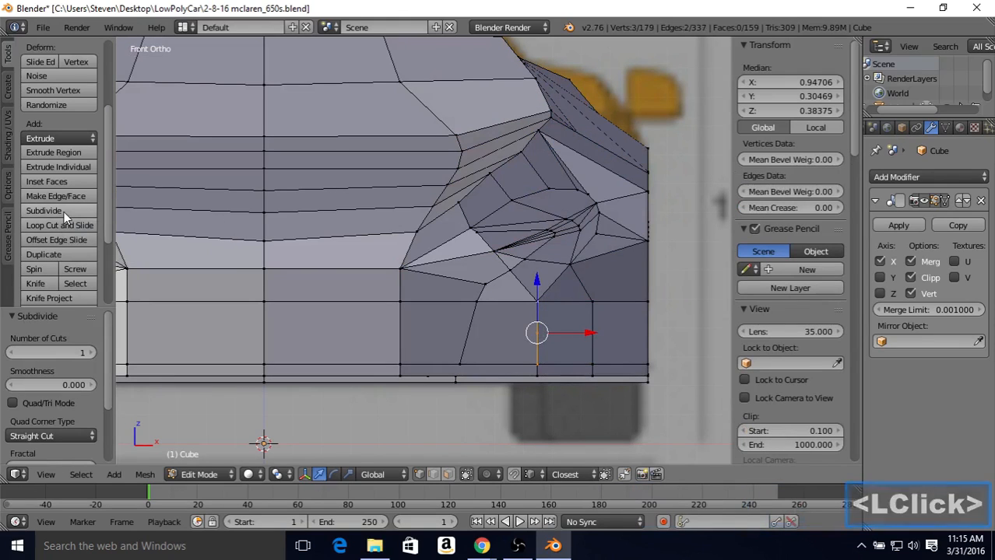
right_click(476, 304)
right_click(545, 334, "shift")
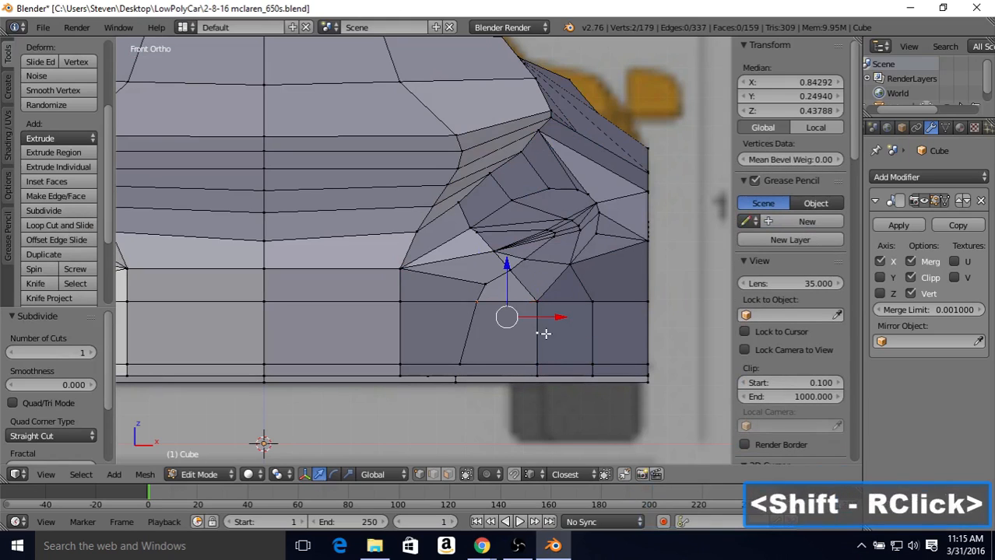
key("j")
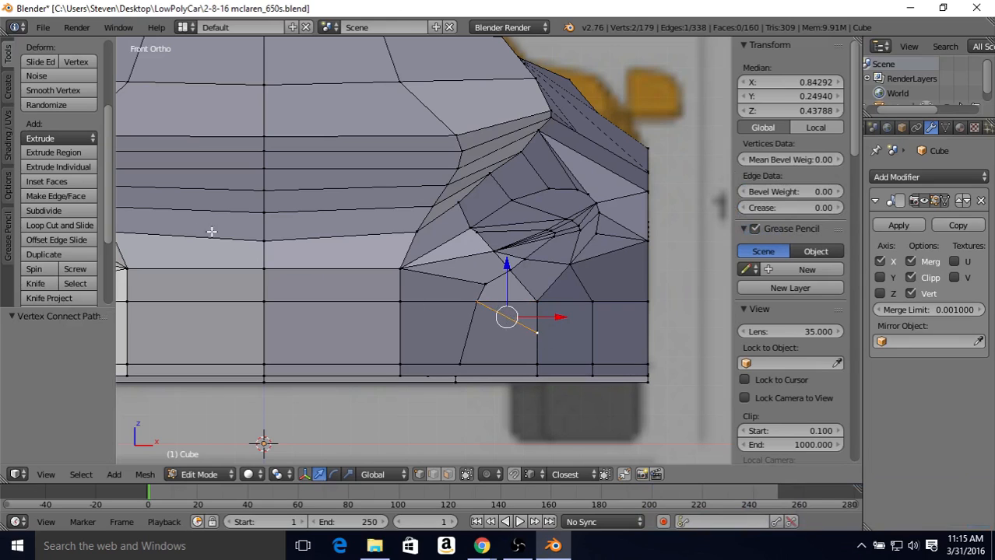
Subdivide the new diagonal edge with one cut and connect its midpoint to the top vertex of the intake's outer vertical edge
left_click(76, 205)
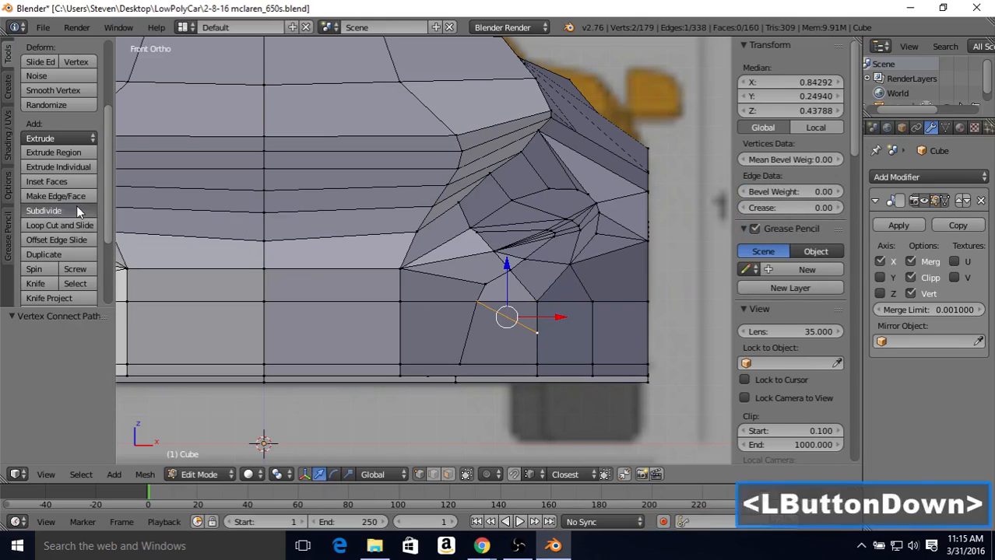
right_click(533, 310)
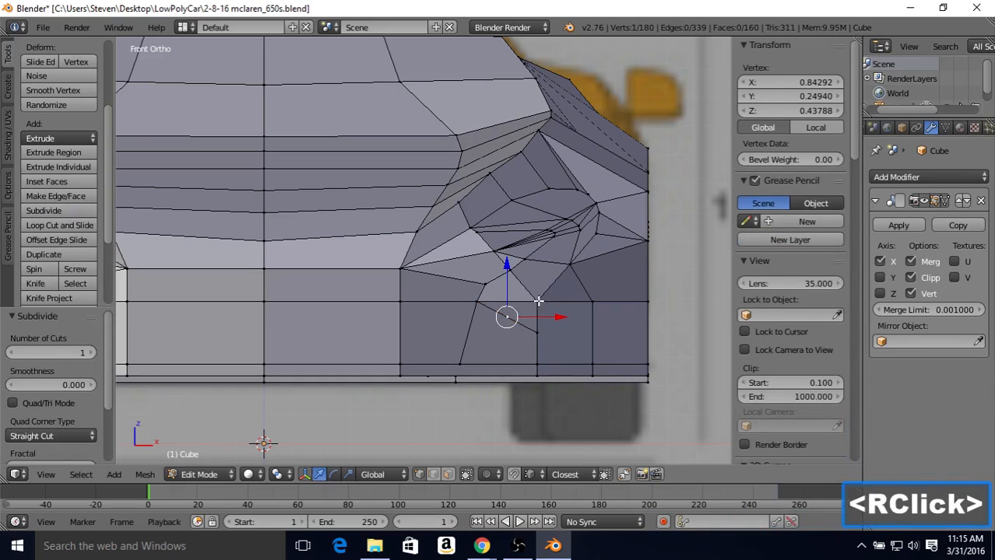
right_click(537, 300, "shift")
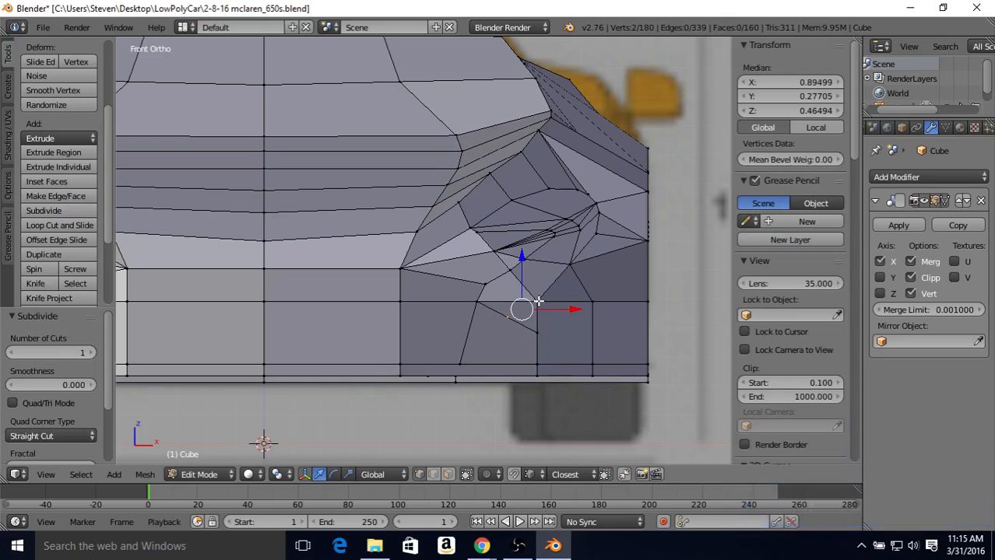
key("j")
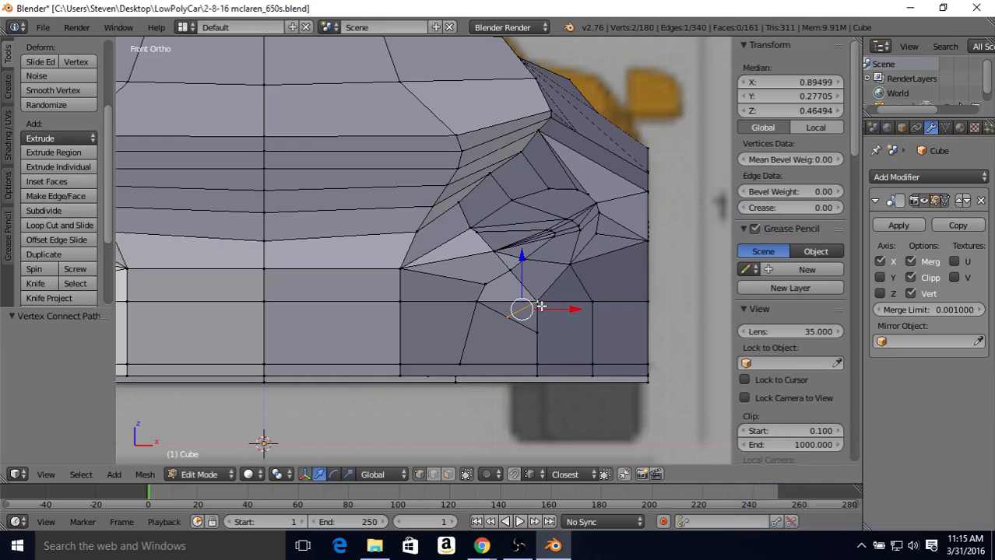
Slide the midpoint of the intake's outer vertical edge downward to match the blueprint, using a factor of about 0.256
key("z")
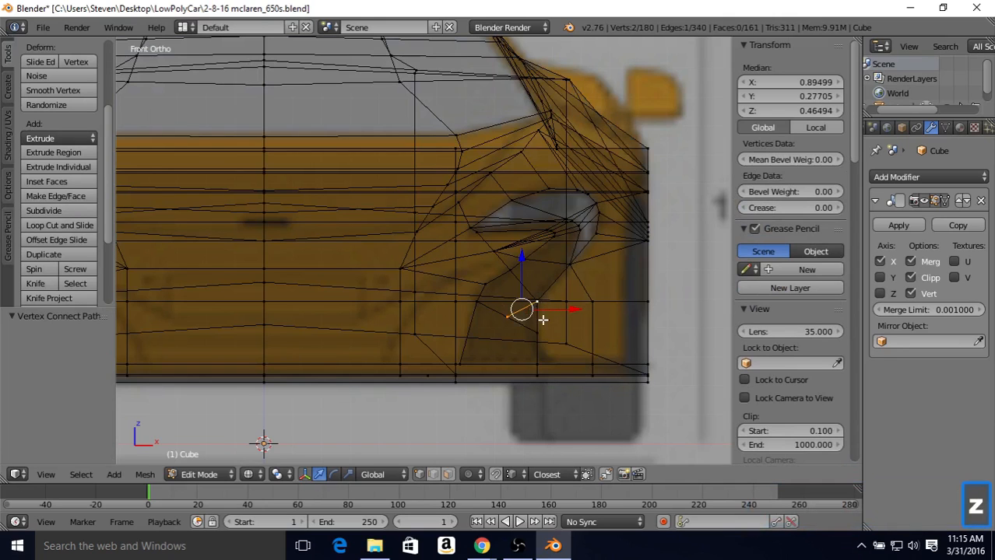
right_click(538, 332)
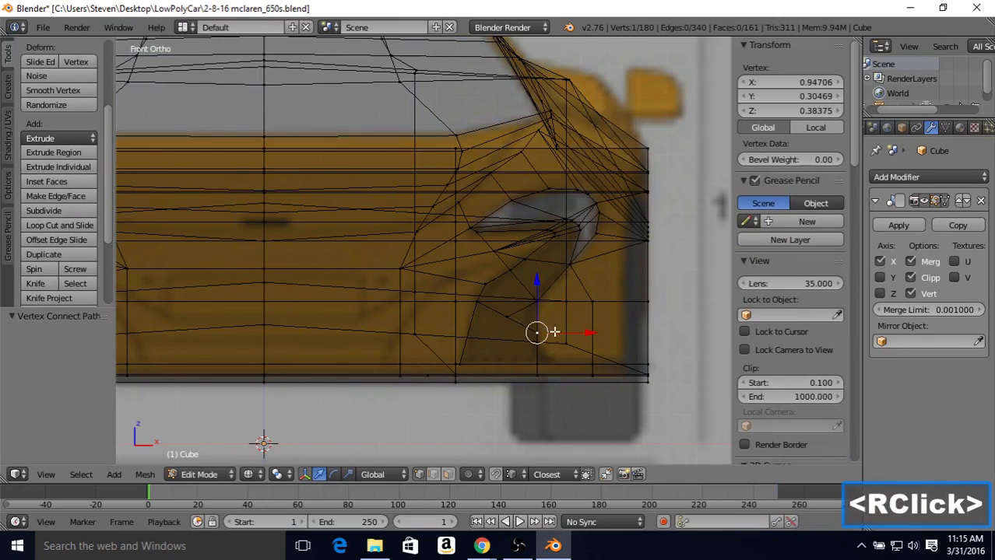
key("shift+v")
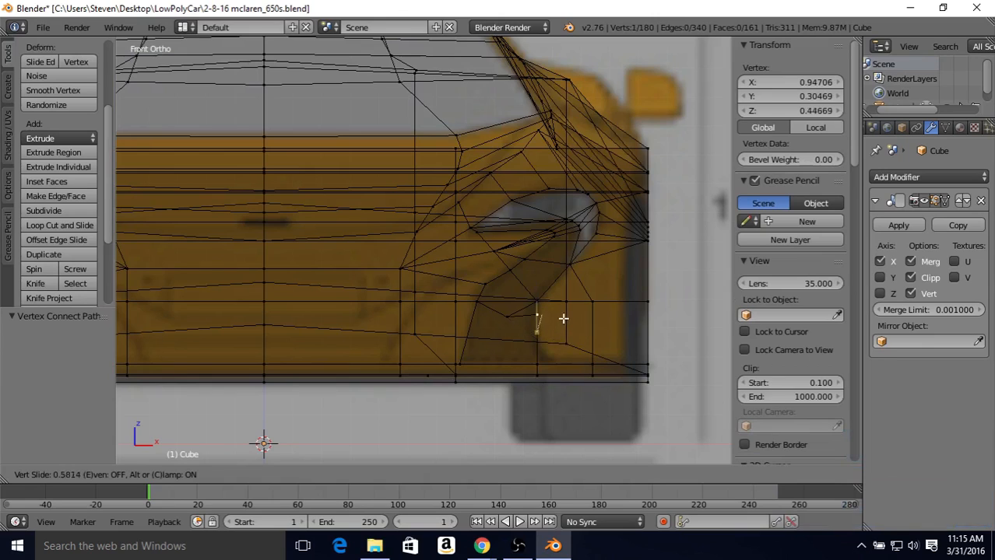
left_click(563, 340)
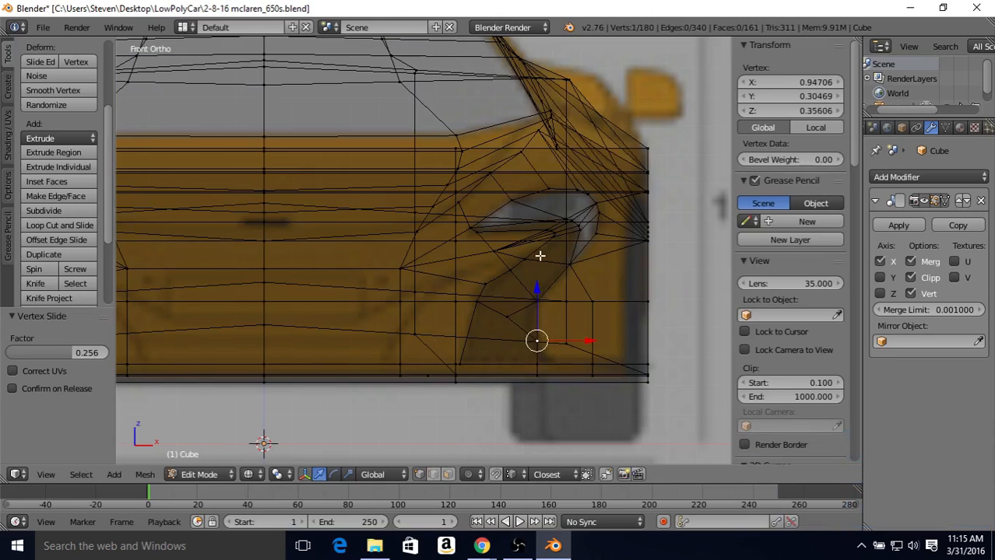
Slide the diagonal's midpoint in stages onto the intake's outer outline, to about X 0.928 and Z 0.442, with a last factor of 0.417
right_click(503, 317)
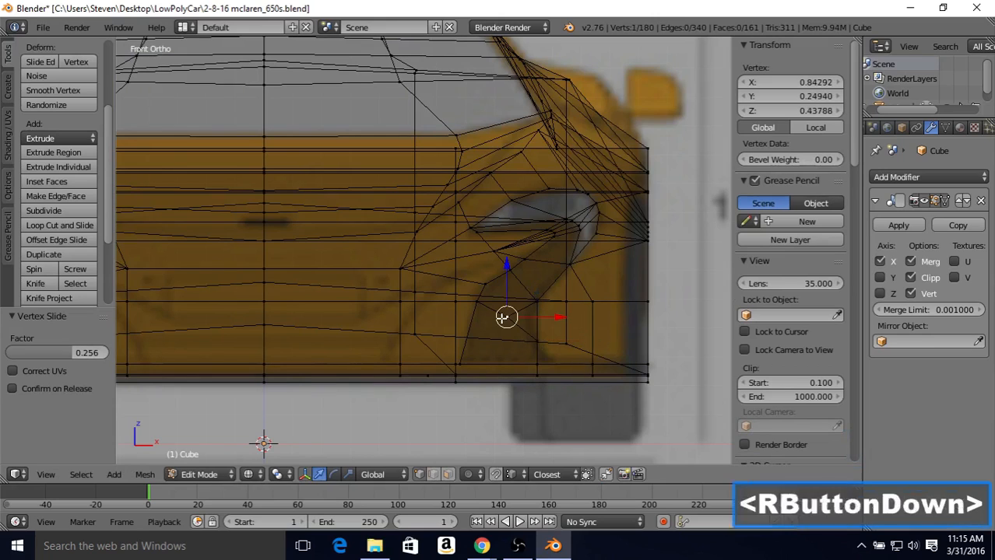
key("v")
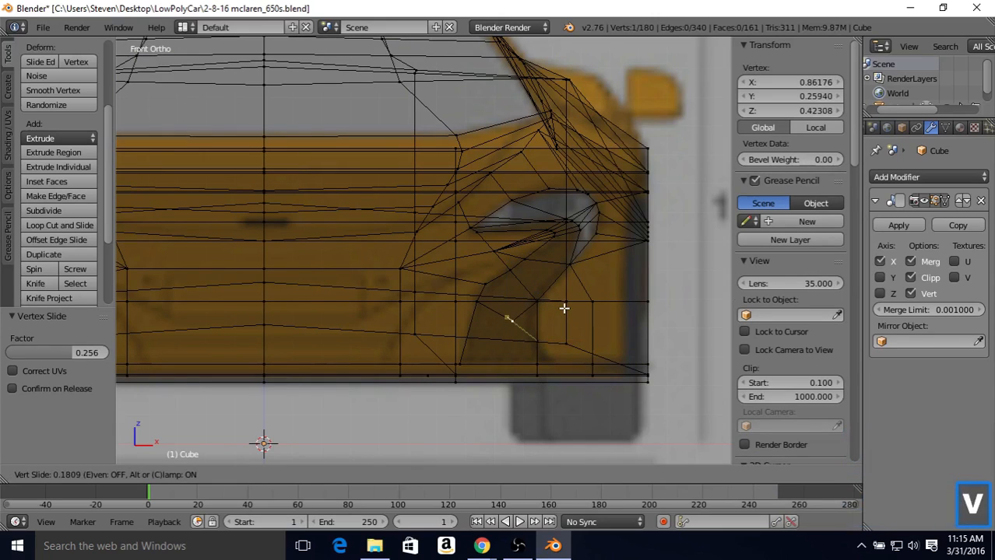
left_click(564, 309)
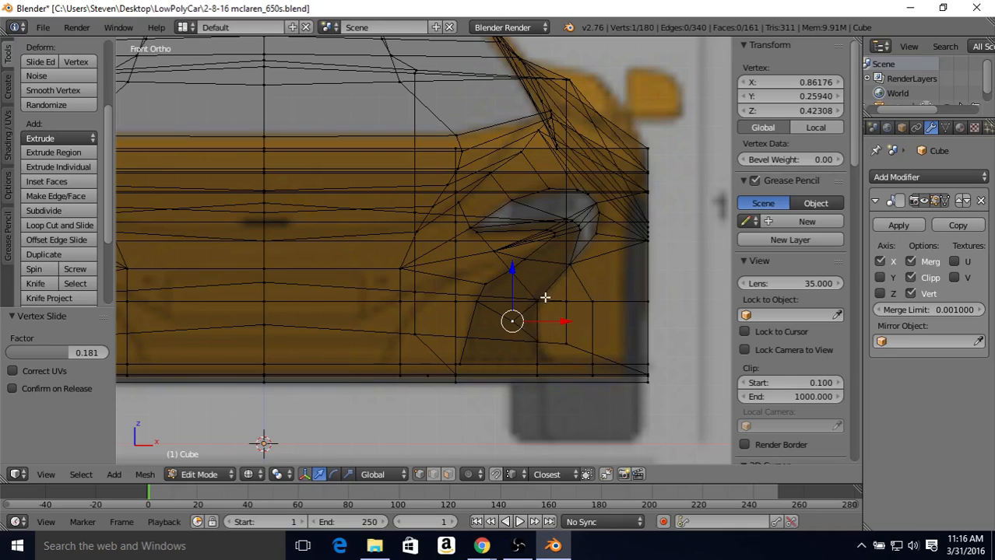
key("shift+v")
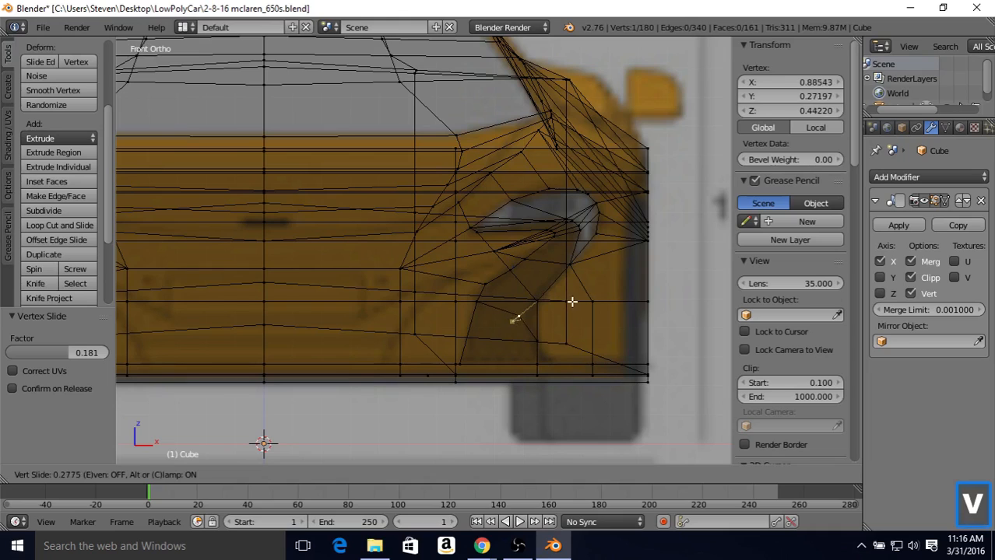
left_click(575, 304)
key("shift+v")
left_click(585, 315)
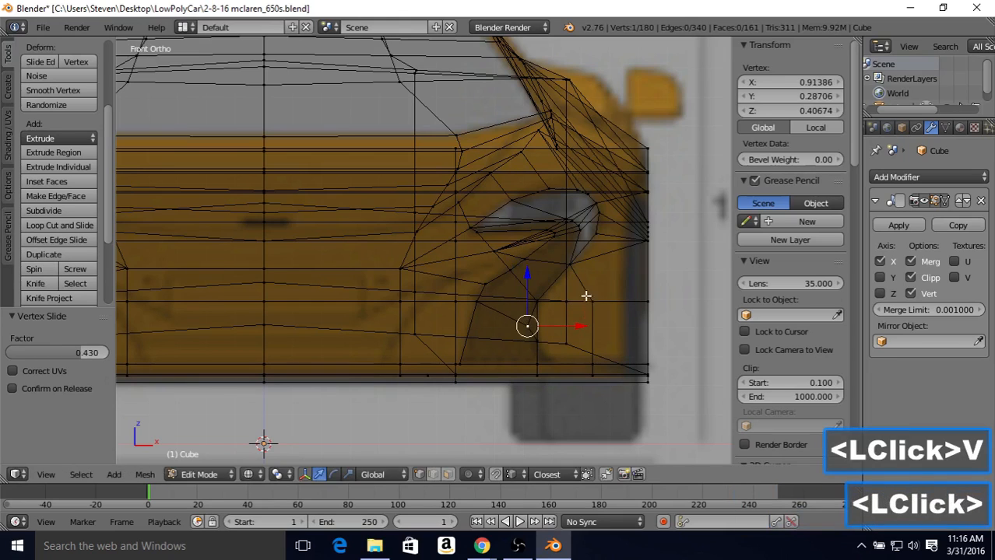
key("shift+v")
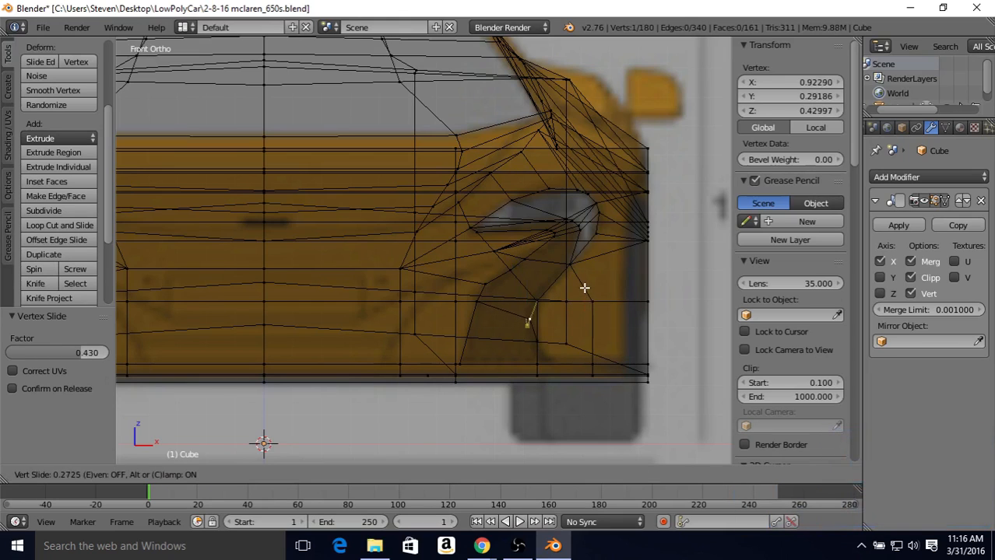
left_click(584, 281)
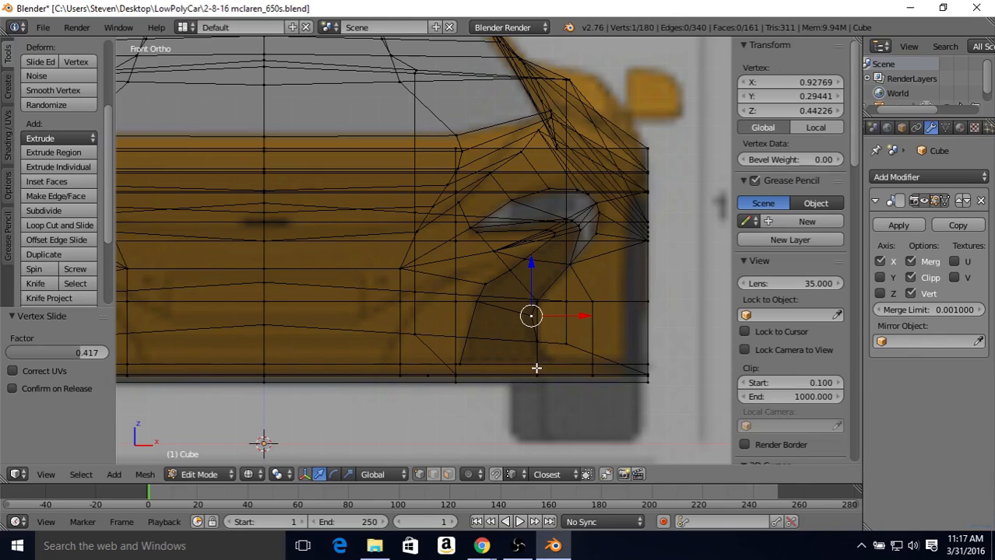
Subdivide the lower bumper edge segment just outside the intake with one cut and connect its midpoint to the lowered vertex on the vertical edge
key("z")
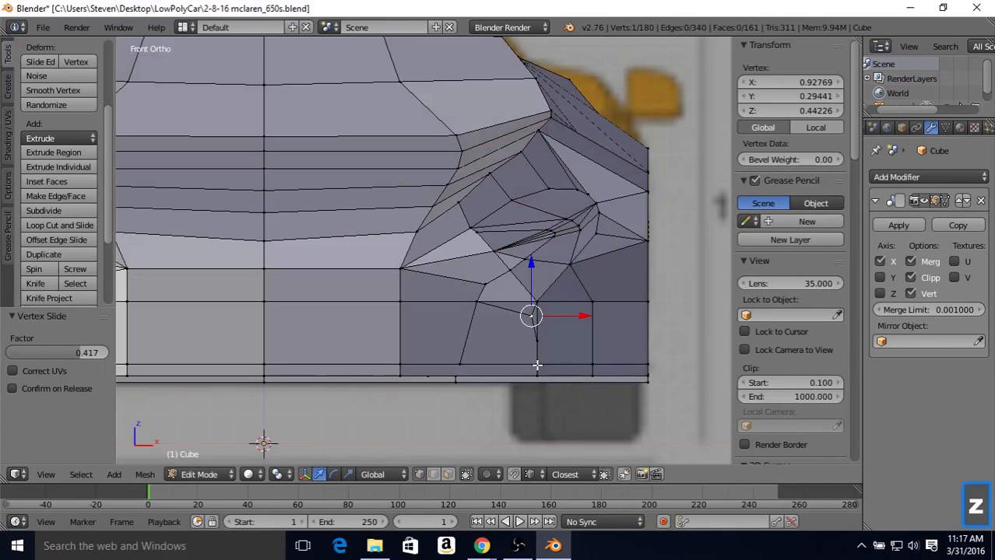
right_click(536, 362)
right_click(591, 362, "shift")
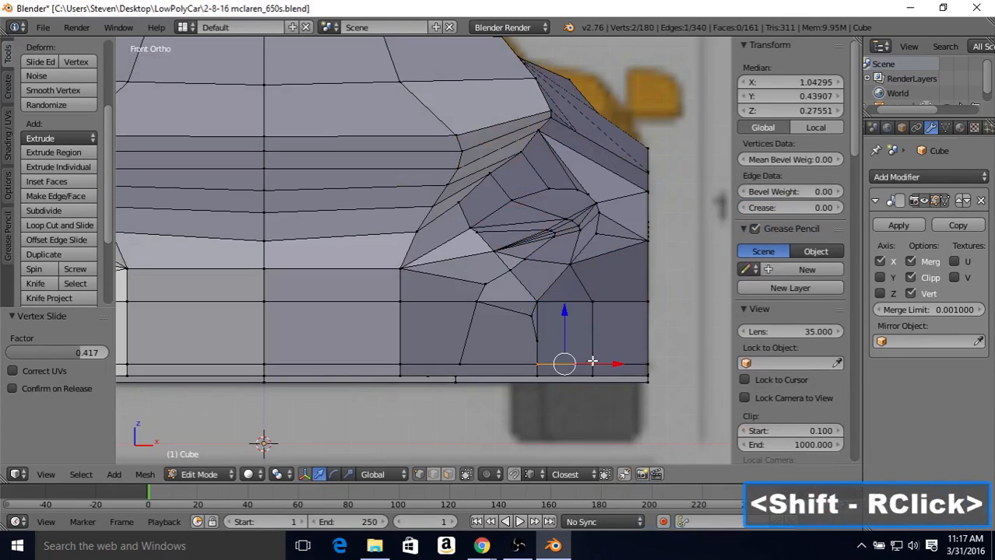
left_click(81, 212)
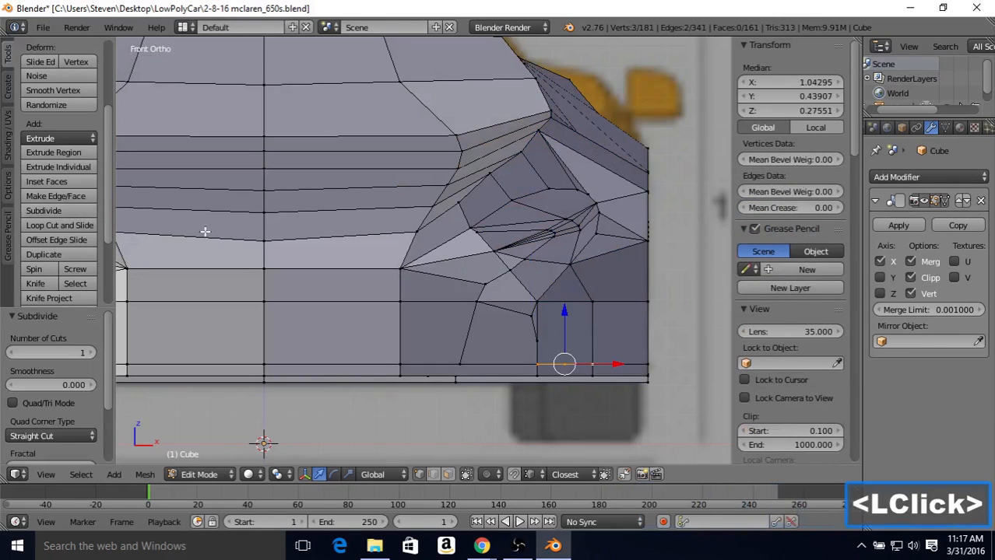
right_click(543, 338)
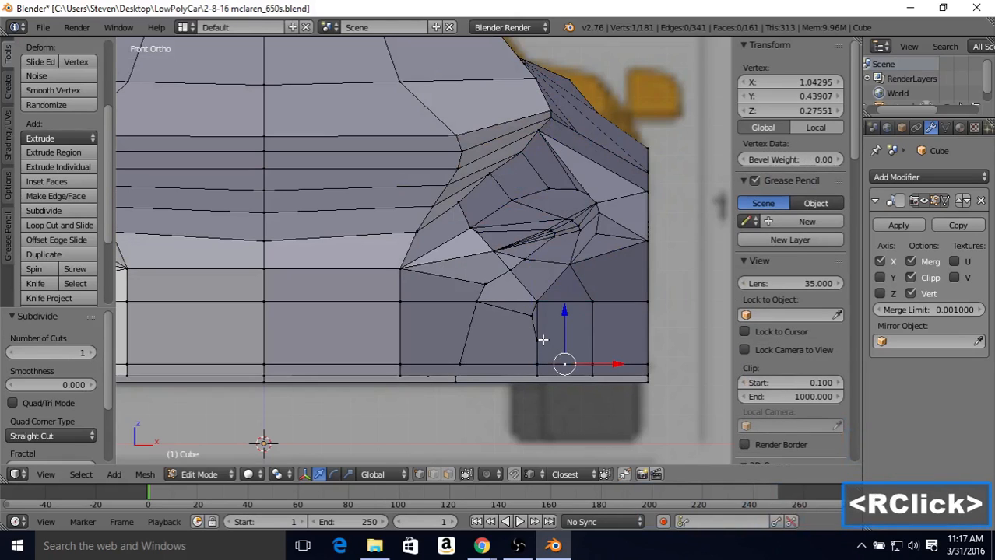
right_click(543, 339, "shift")
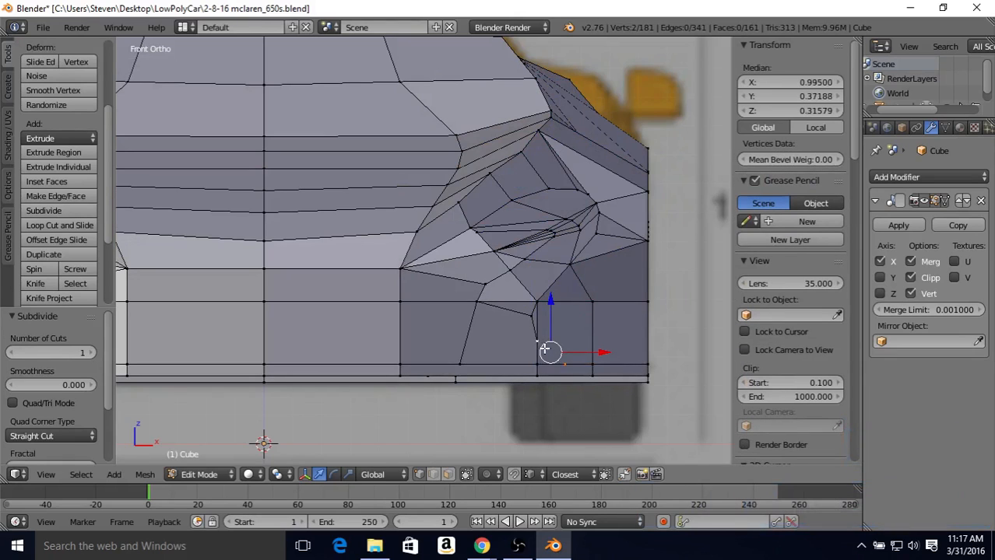
key("j")
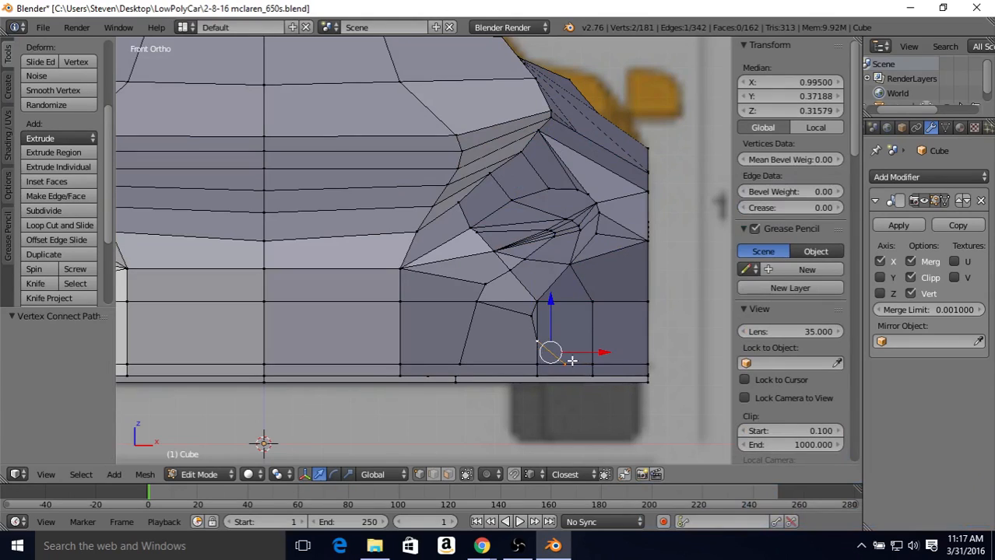
Slide the new lower edge vertex toward the car's center to match the intake's outline, using a factor of about 0.342
key("z")
right_click(565, 363)
key("v")
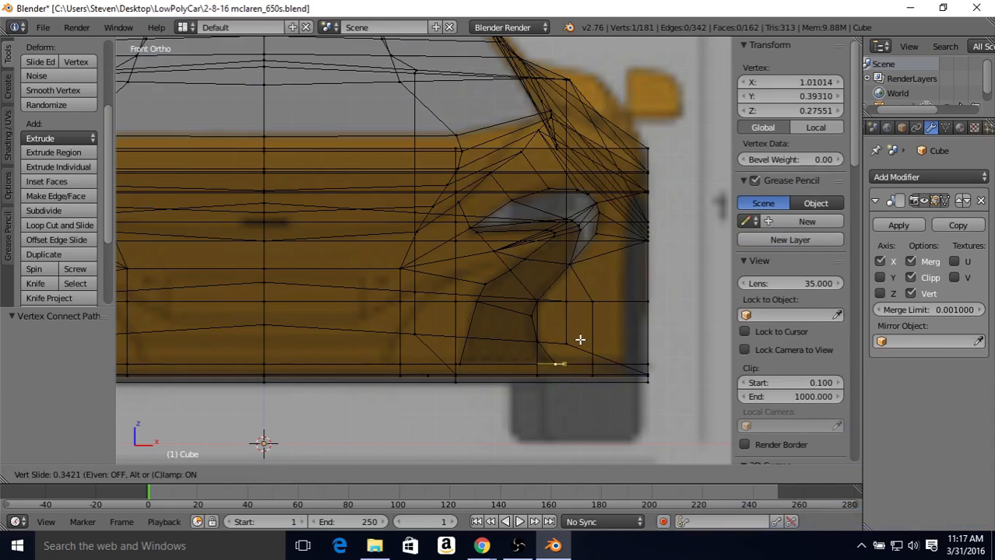
left_click(580, 339)
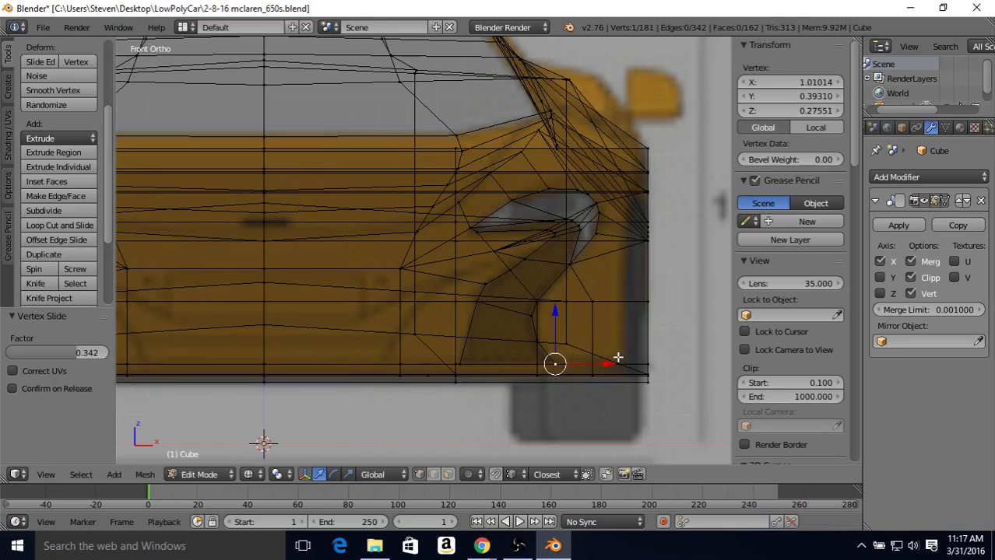
Subdivide the short diagonal at the intake's lower outer corner with one cut and slide its midpoint toward the lower vertex by about 0.235
right_click(533, 342)
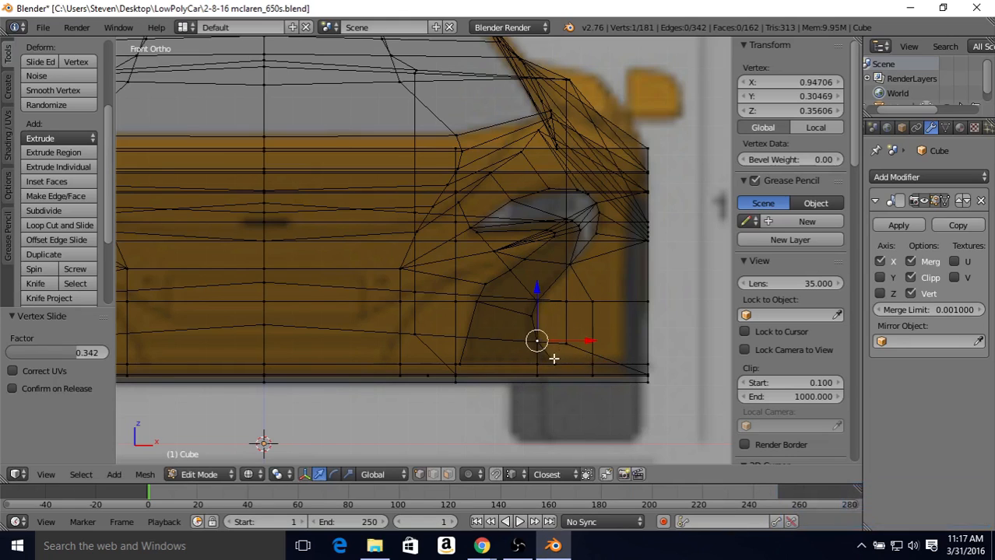
right_click(559, 359, "shift")
left_click(87, 209)
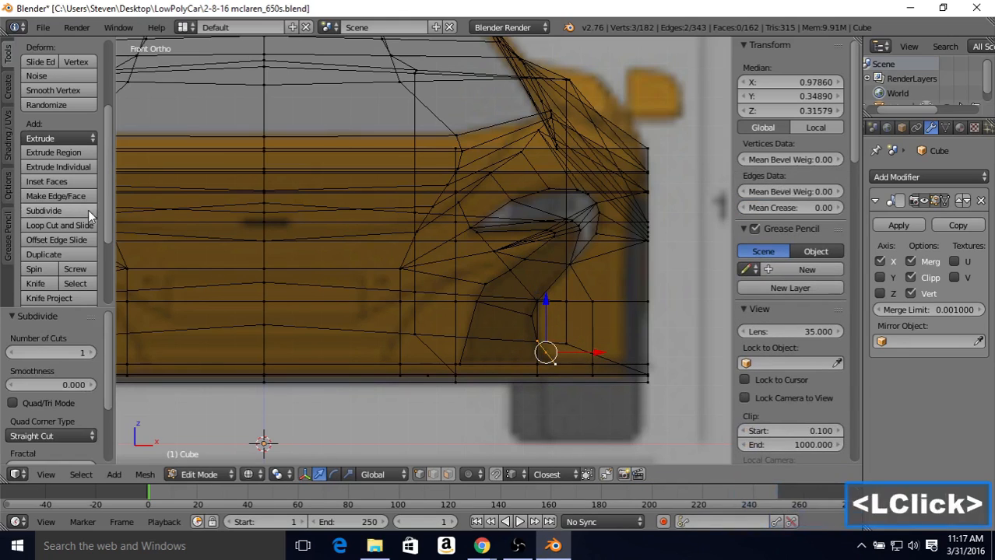
right_click(548, 352)
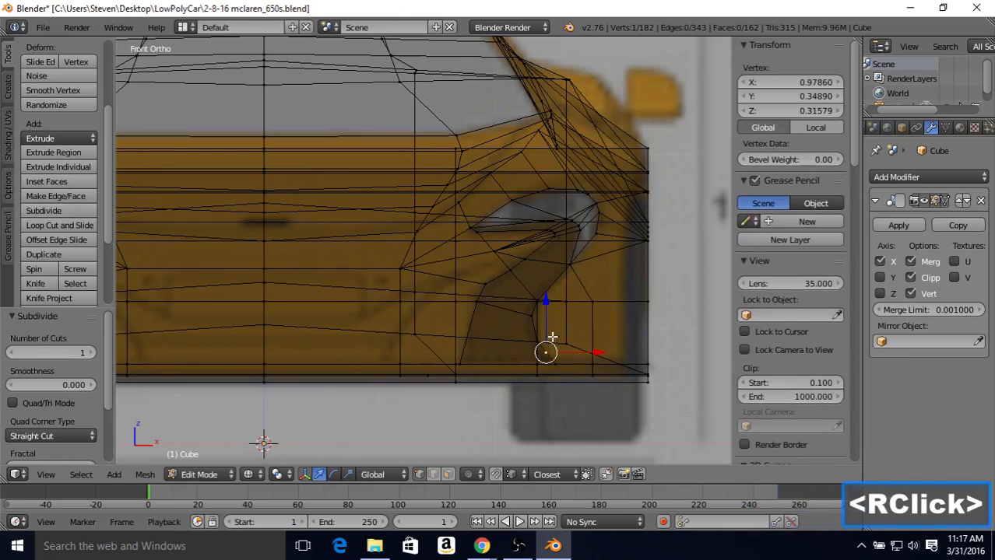
key("shift+v")
left_click(565, 339)
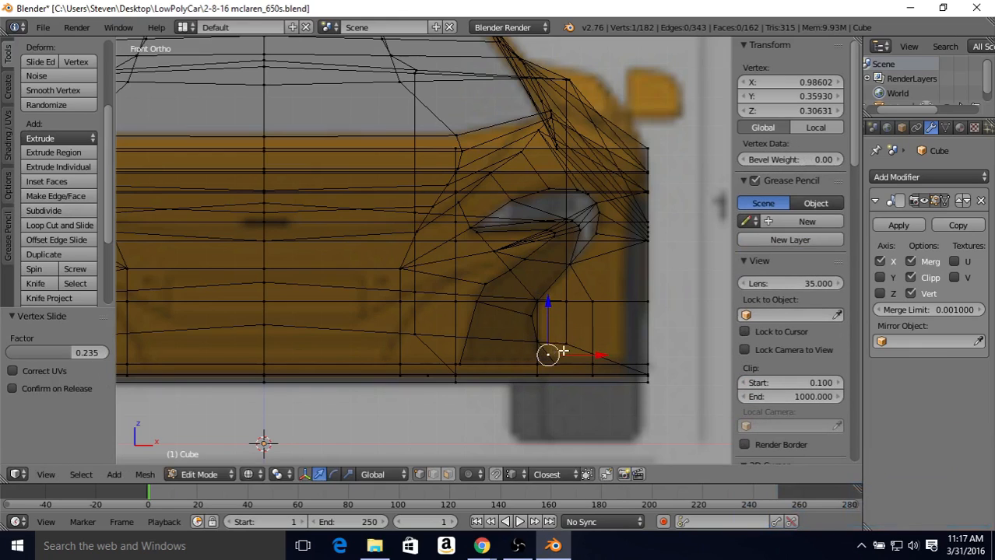
Connect the short diagonal's midpoint to the intake's lower outer corner vertex and slide the midpoint toward that corner by about 0.147
right_click(540, 358, "shift")
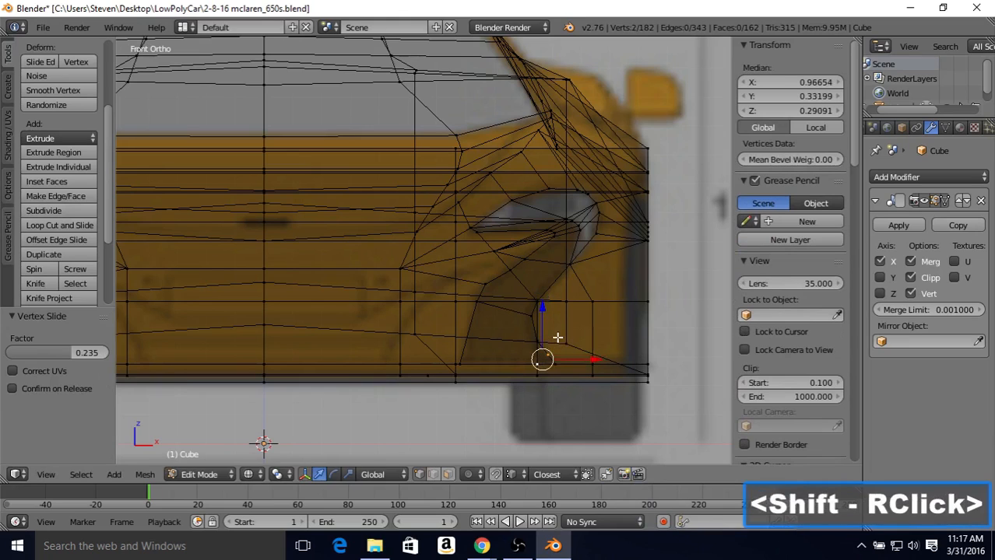
key("j")
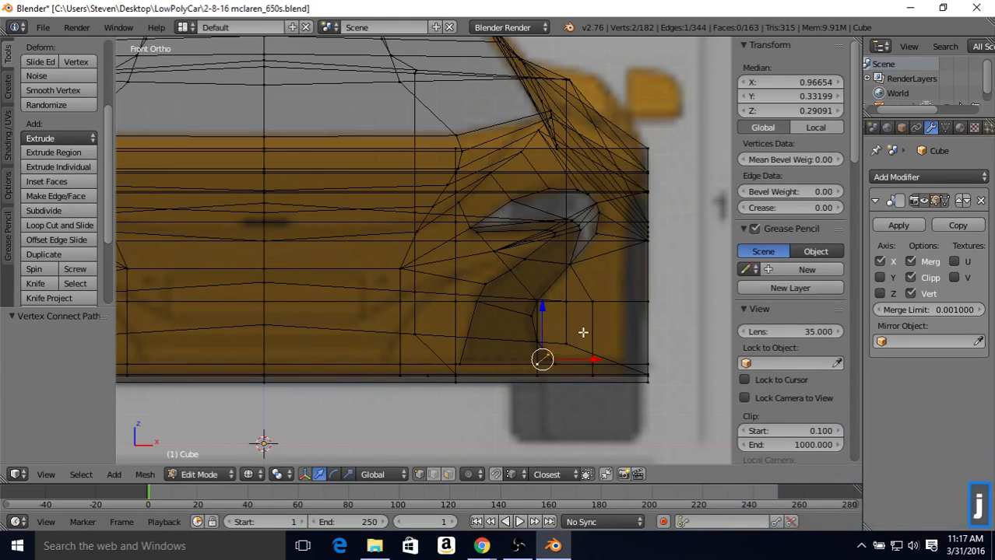
right_click(543, 359)
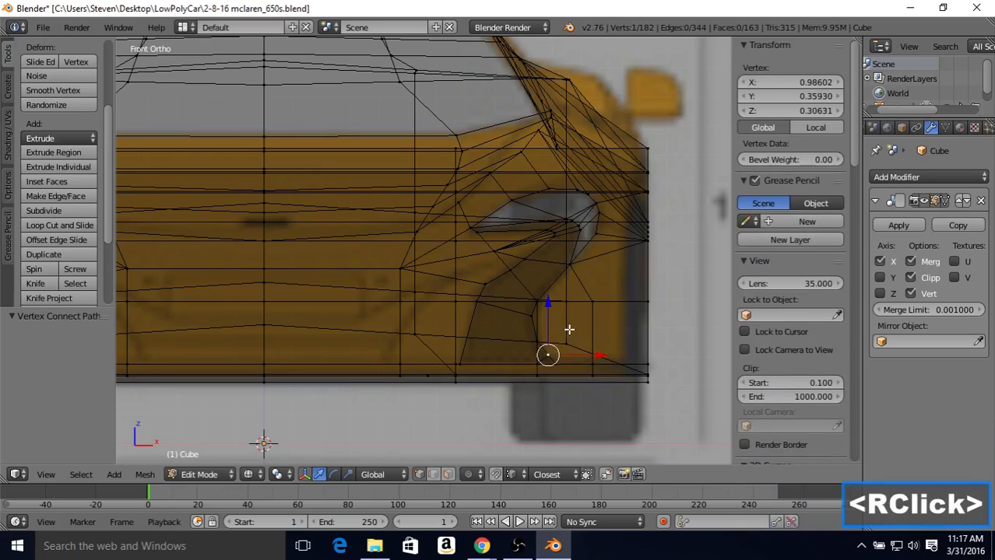
key("v")
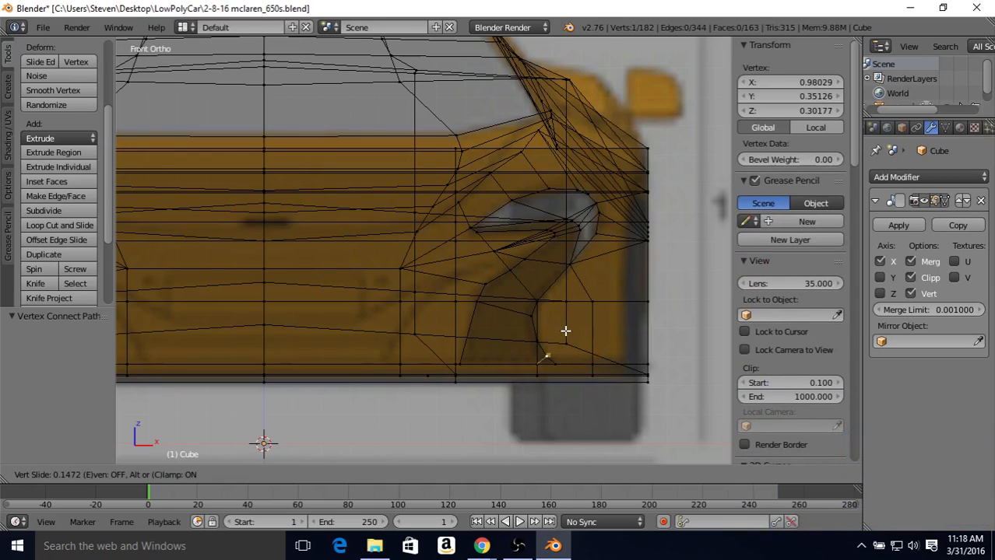
left_click(565, 331)
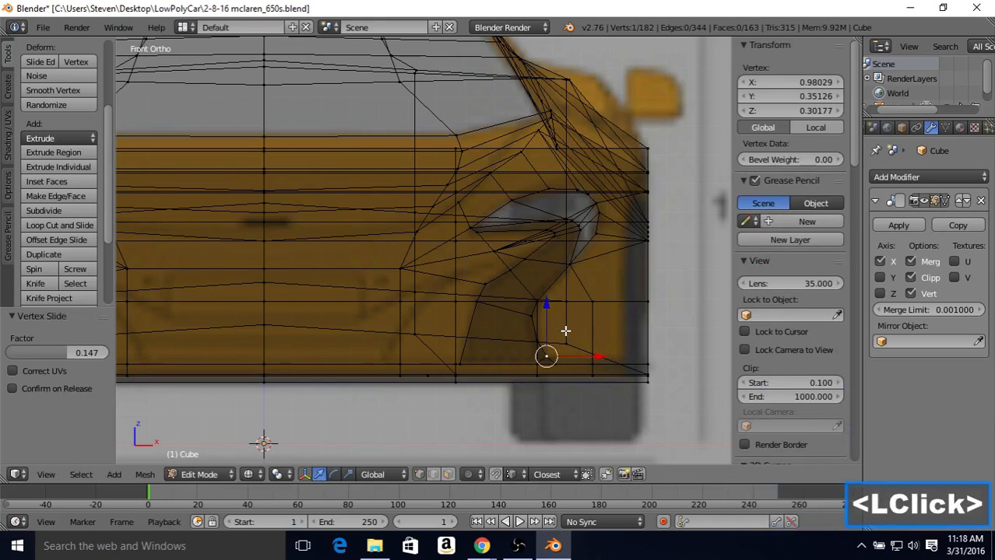
Examine the front bumper and intake from several angles in solid shading, in Object Mode and with the mesh edges shown
key("z")
key("Tab")
middle_click_drag(494, 339, 307, 330)
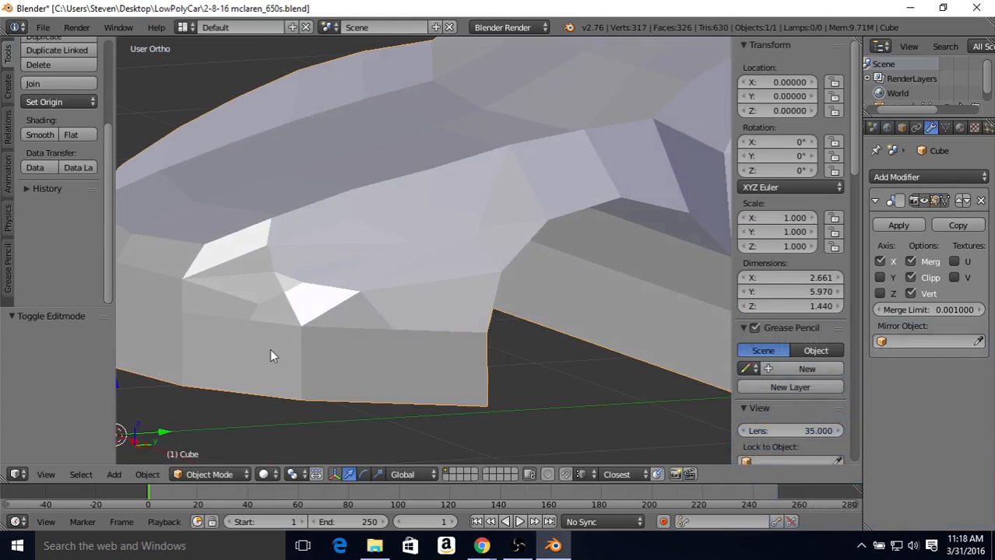
middle_click_drag(324, 332, 421, 306)
middle_click(385, 290)
key("Tab")
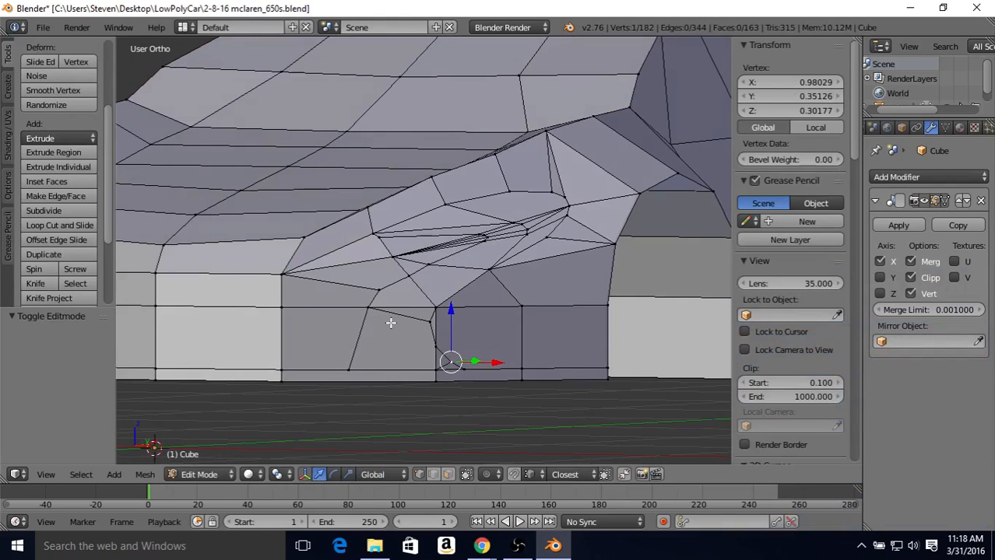
mouse_move(481, 295)
middle_mouse_down()
mouse_move(493, 289)
mouse_move(457, 312)
mouse_move(514, 298)
mouse_move(533, 304)
mouse_move(484, 310)
middle_mouse_up()
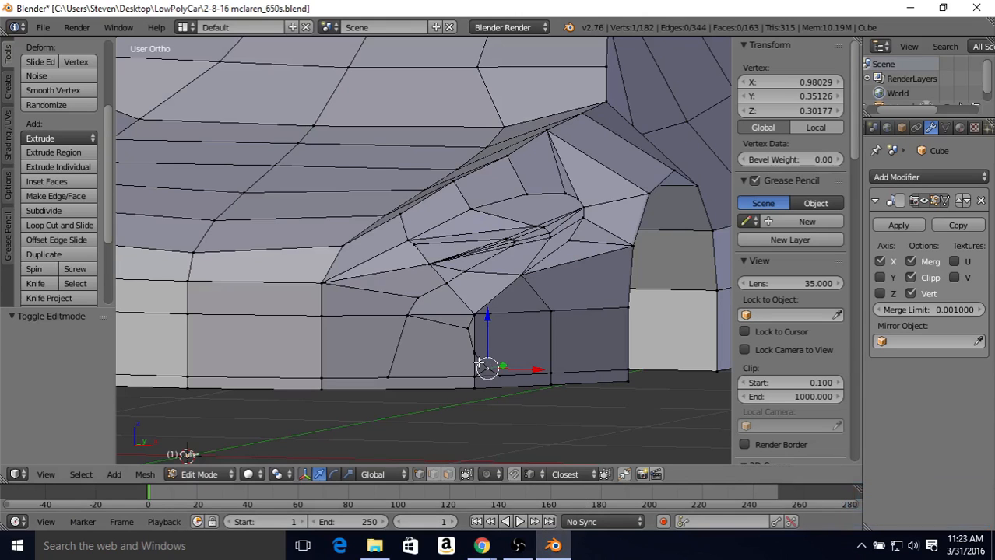
Compare the front bumper mesh with the blueprint in front view, alternating between wireframe and solid shading
key("KP_1")
key("z")
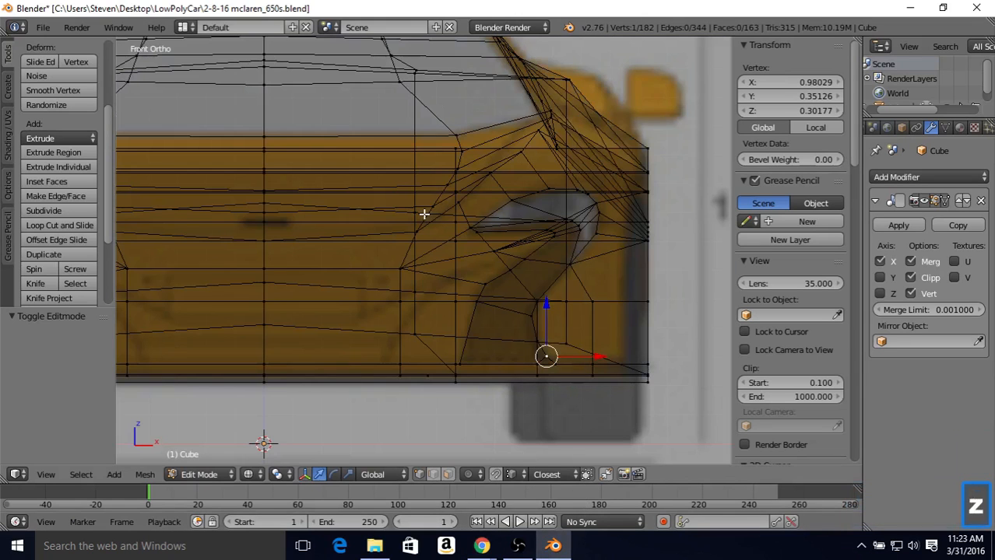
key("z")
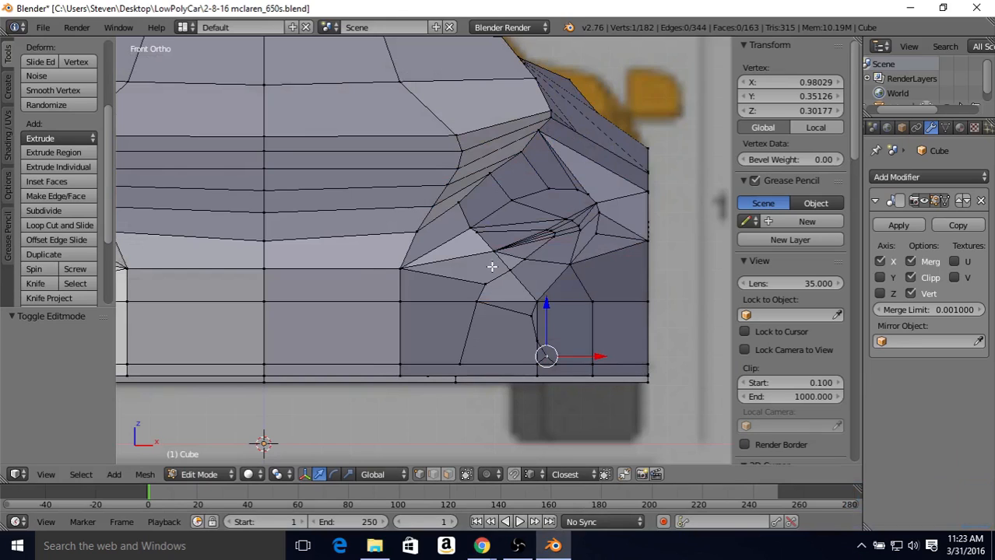
key("z")
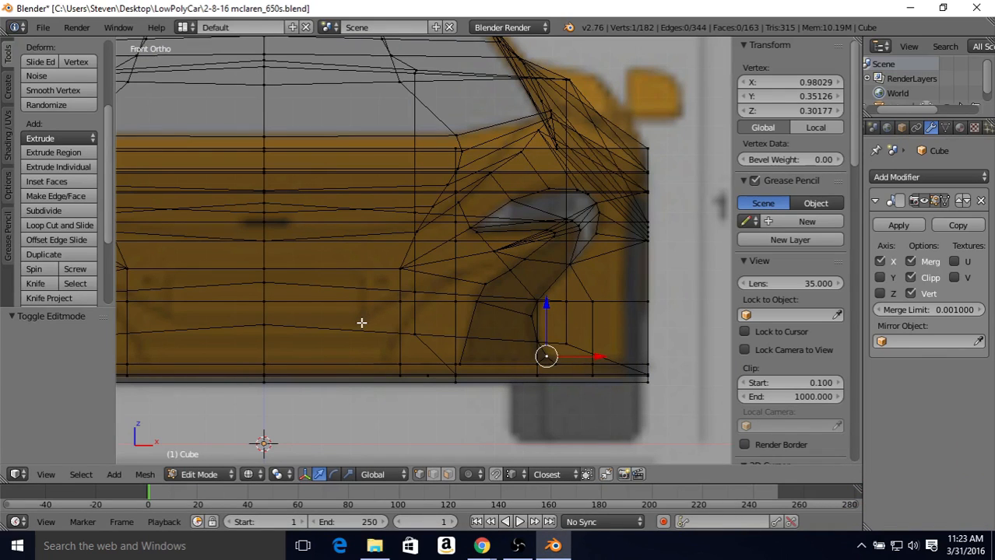
left_click(474, 480)
key("z")
key("z")
key("z")
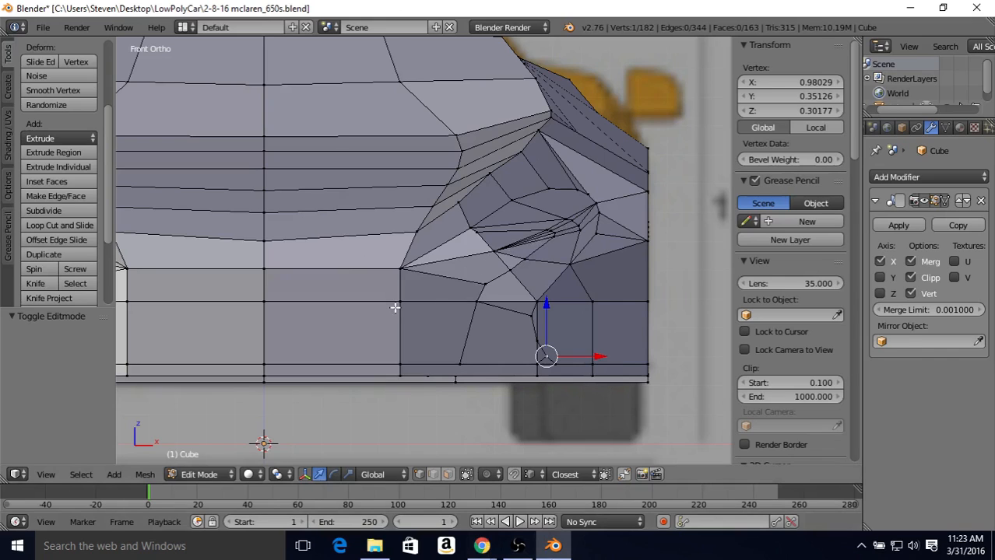
key("z")
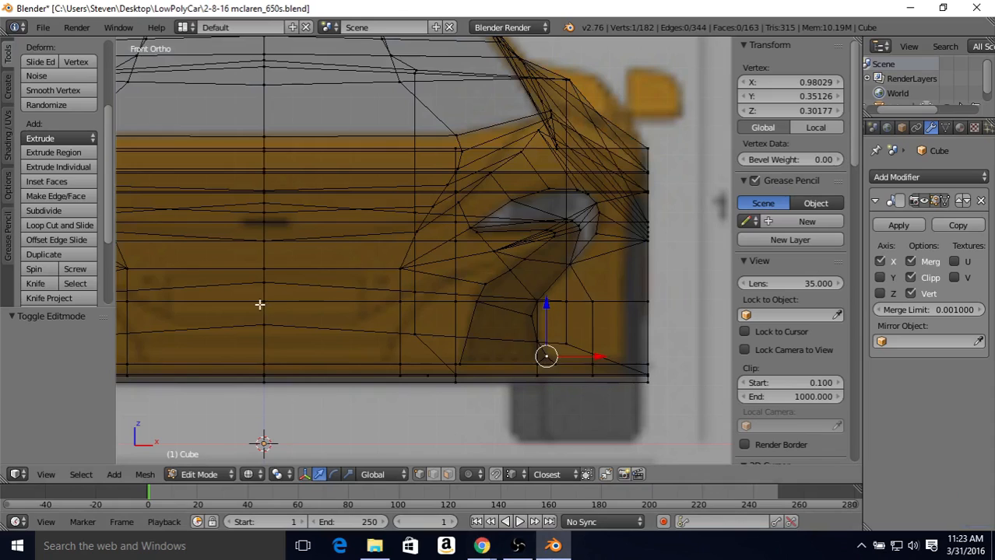
key("z")
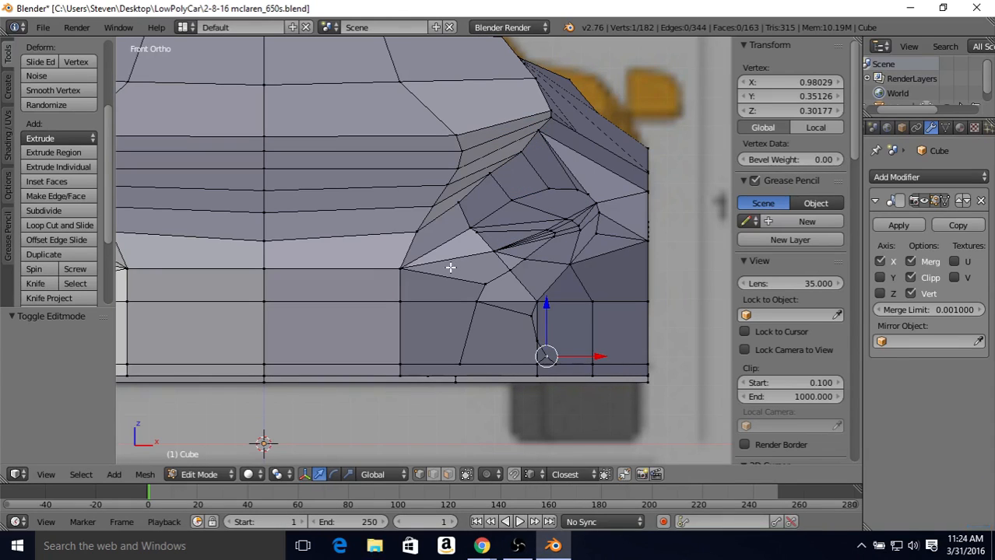
Subdivide the edge from the bumper's front corner to the intake's upper inner vertex once and connect its midpoint to the vertex above the intake
right_click(391, 263)
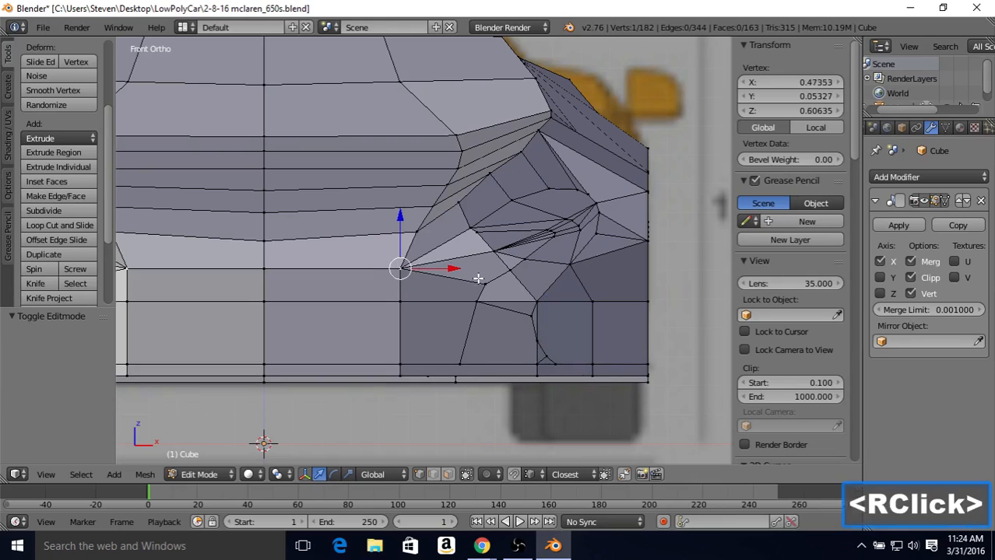
right_click(479, 279, "shift")
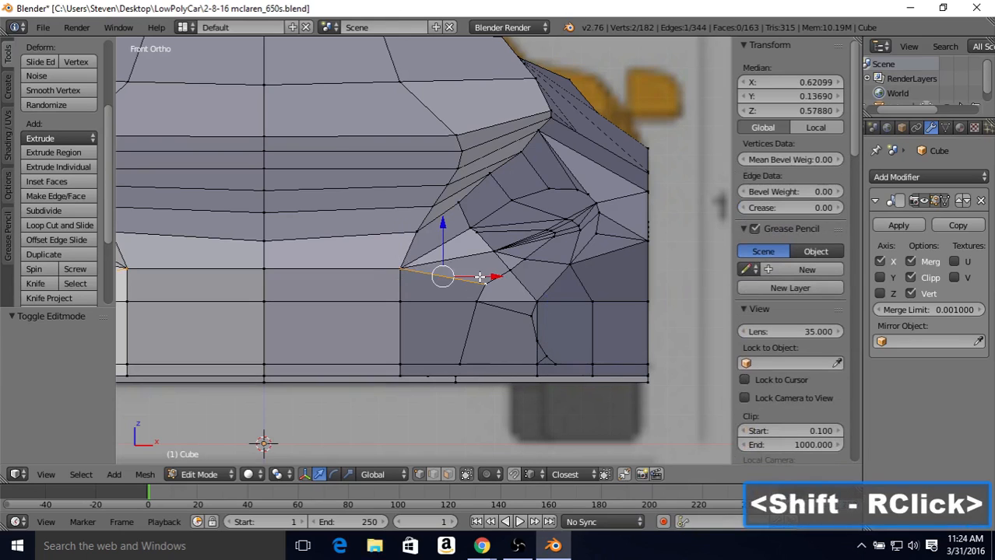
left_click(89, 211)
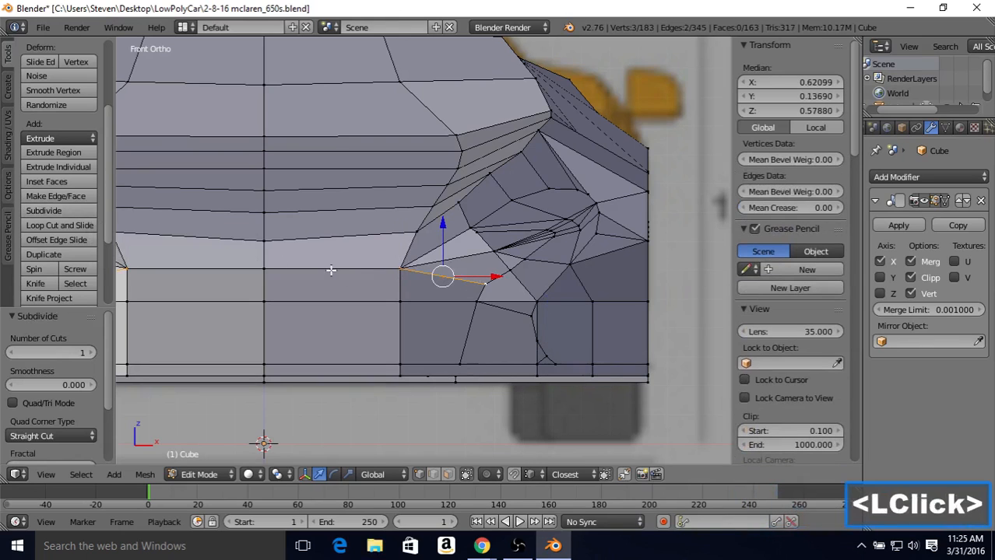
right_click(489, 251)
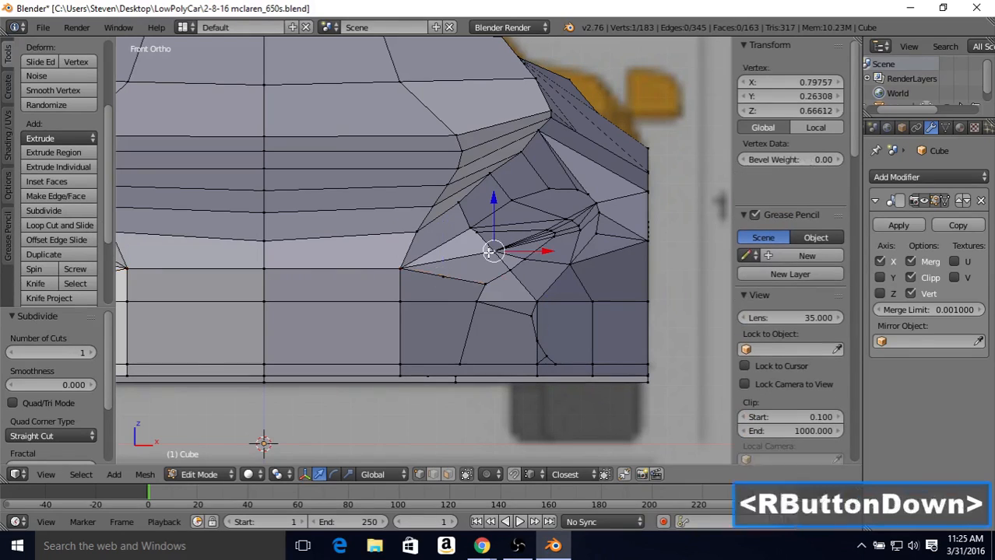
right_click(440, 277, "shift")
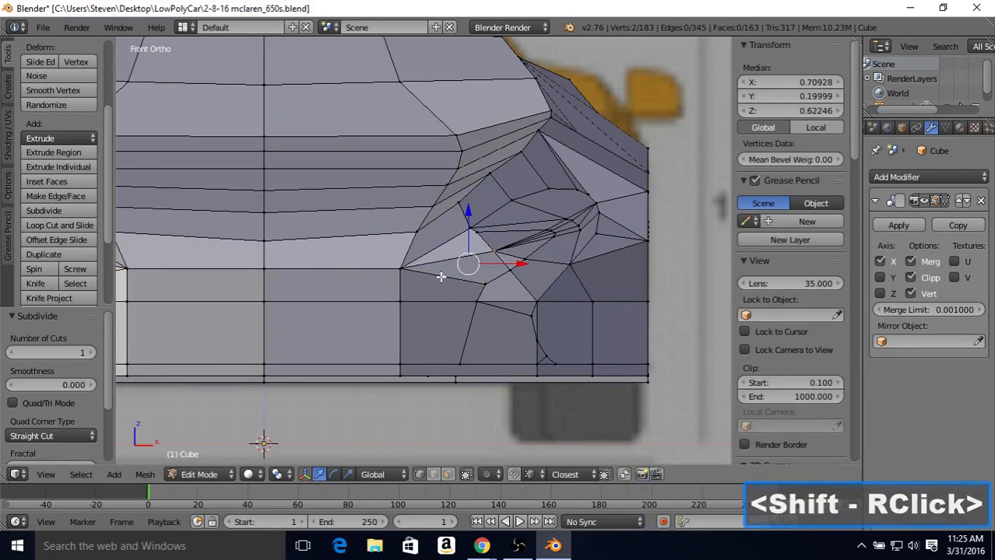
key("j")
Connect the new midpoint to the vertex directly below the bumper's front corner on the vertical edge
right_click(442, 278)
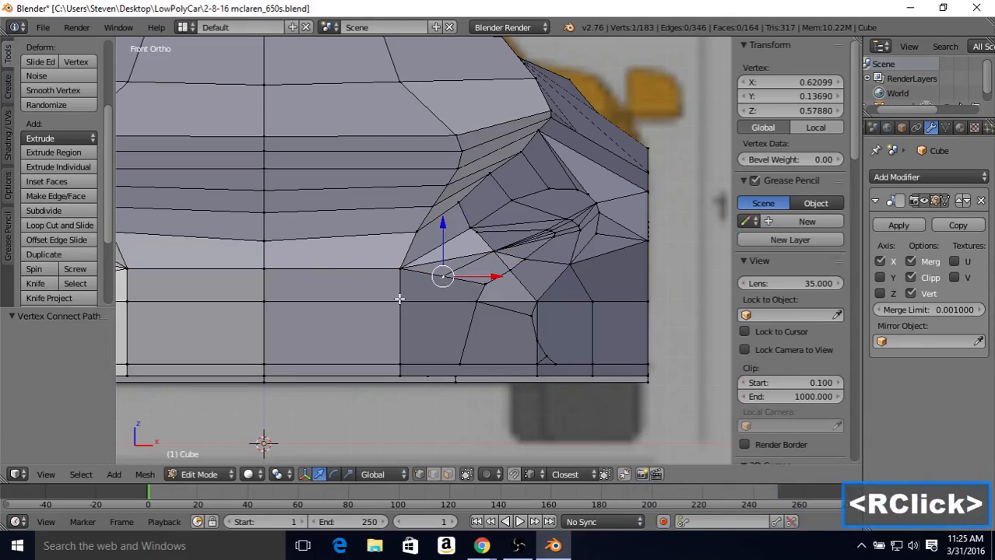
right_click(398, 299, "shift")
key("j")
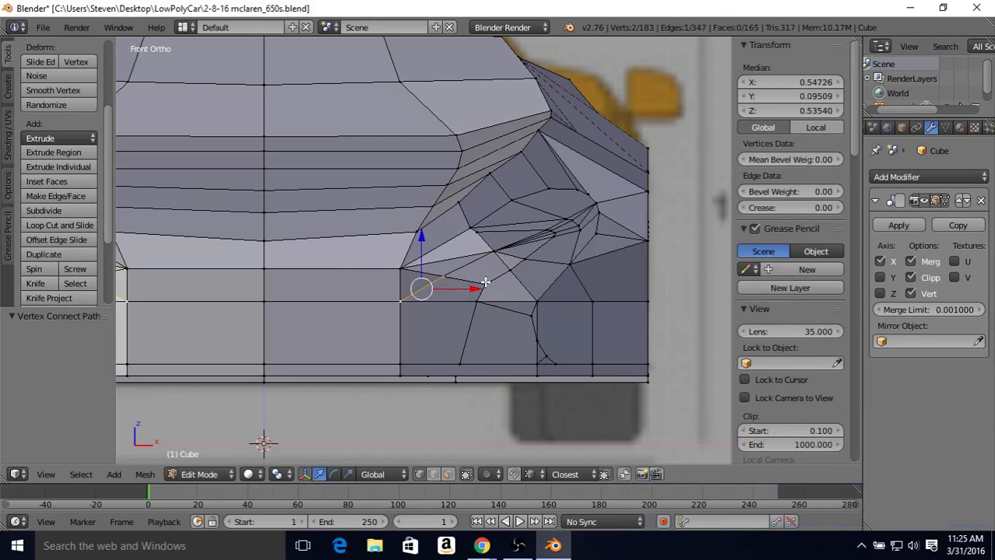
key("1")
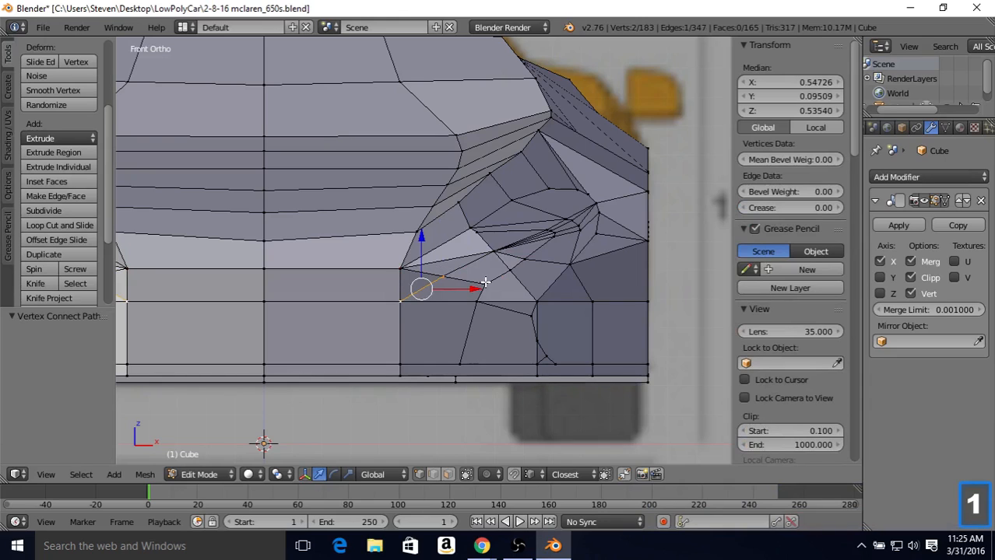
Slide the vertex below the bumper's front corner up its vertical edge by about 0.156, to about Z 0.510
key("z")
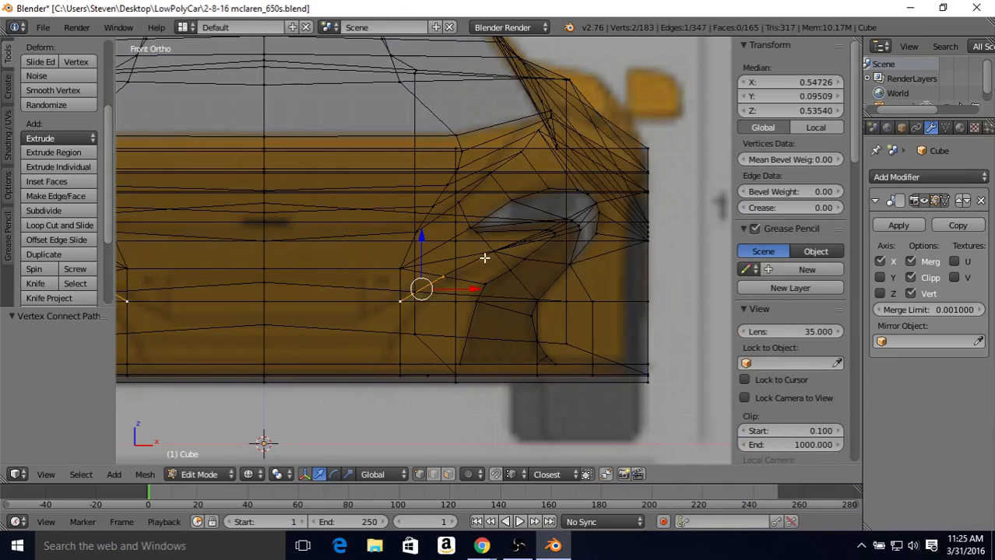
right_click(401, 297)
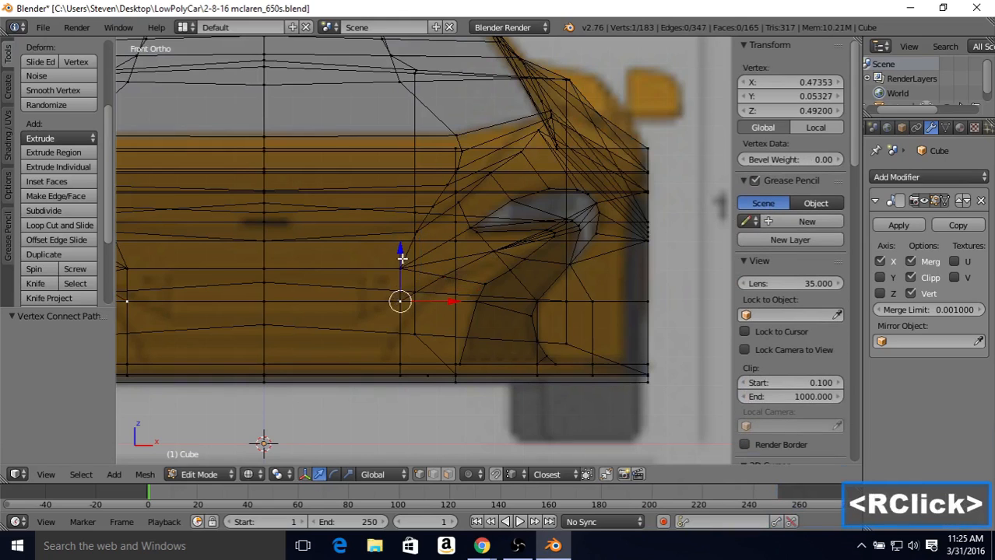
key("shift+v")
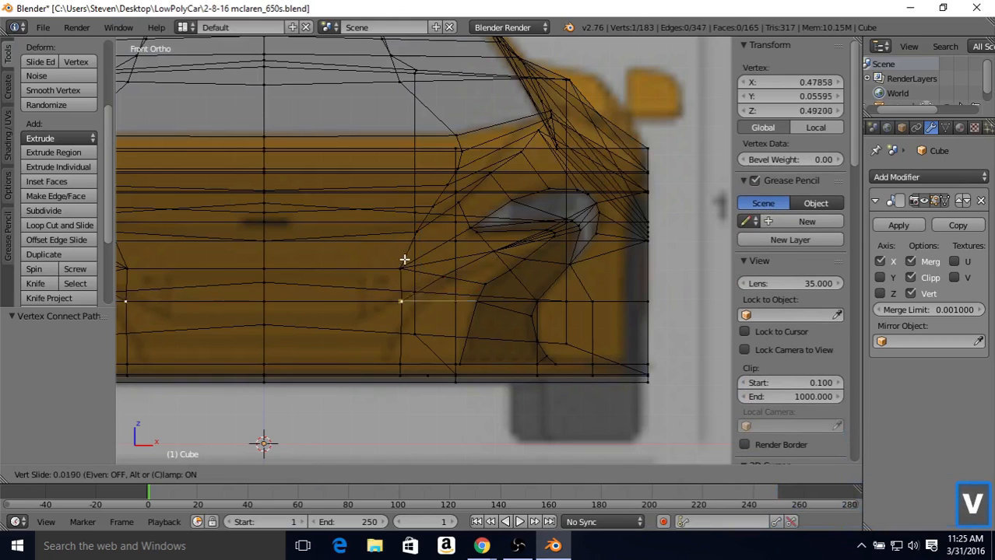
left_click(403, 249)
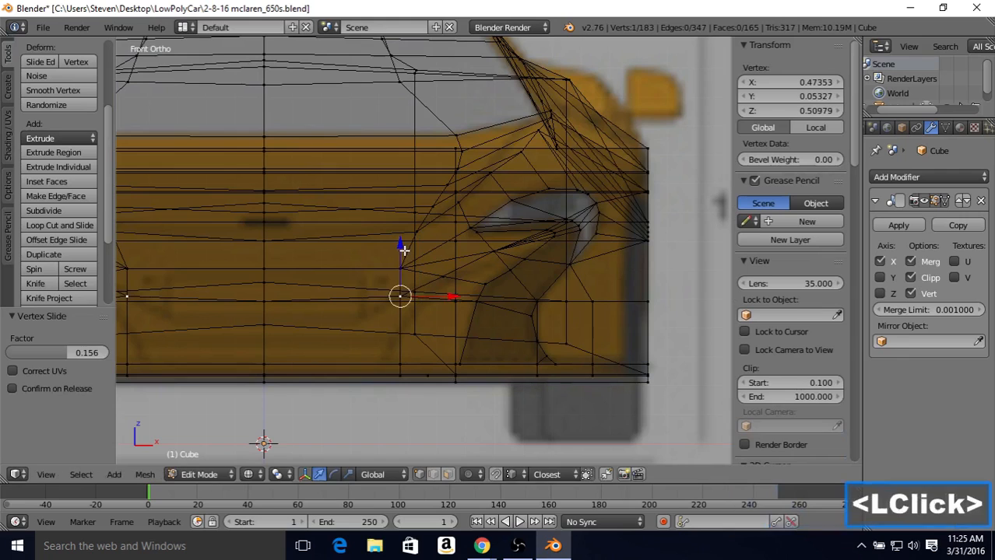
Slide the matching centerline vertex down the bumper by about 0.291, to about Z 0.429
key("z")
right_click(267, 294)
key("z")
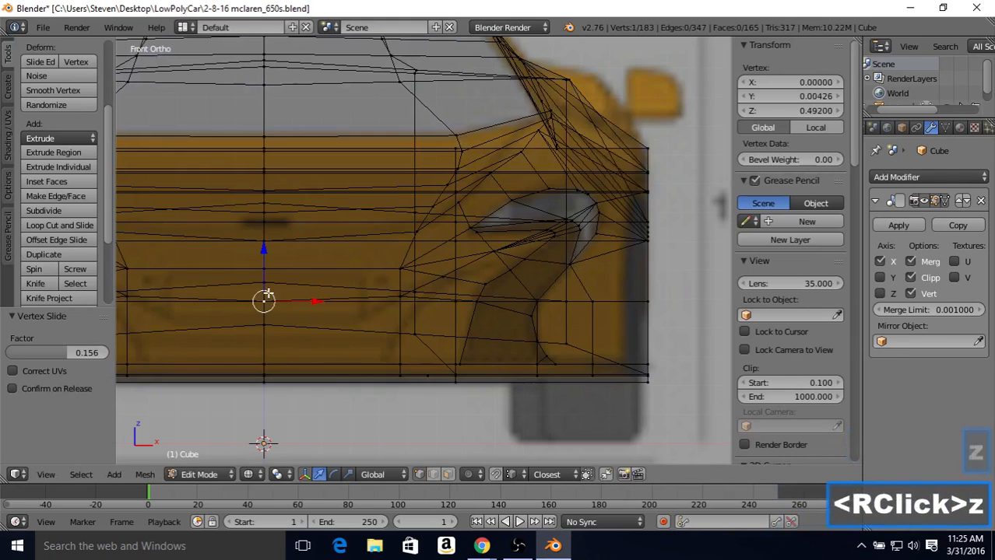
key("shift+v")
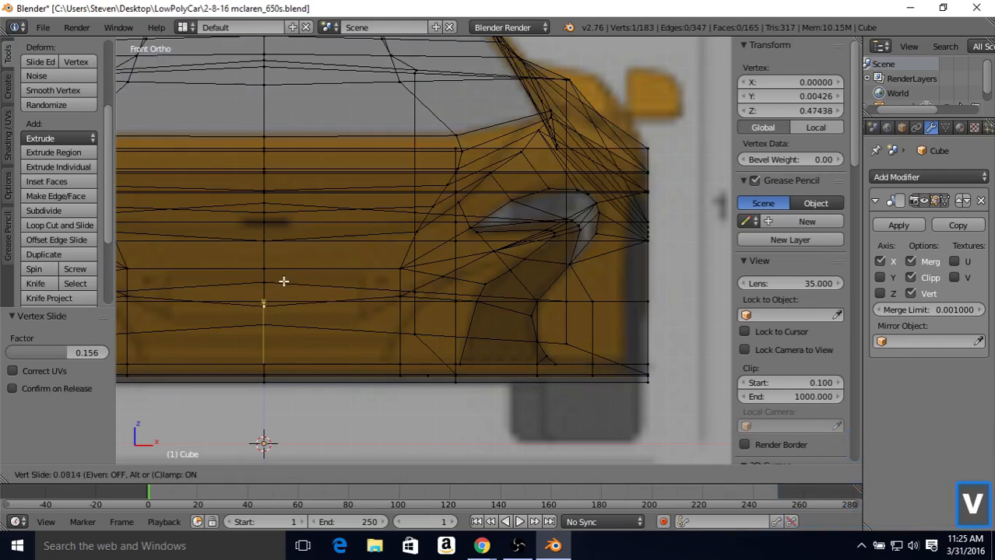
left_click(284, 291)
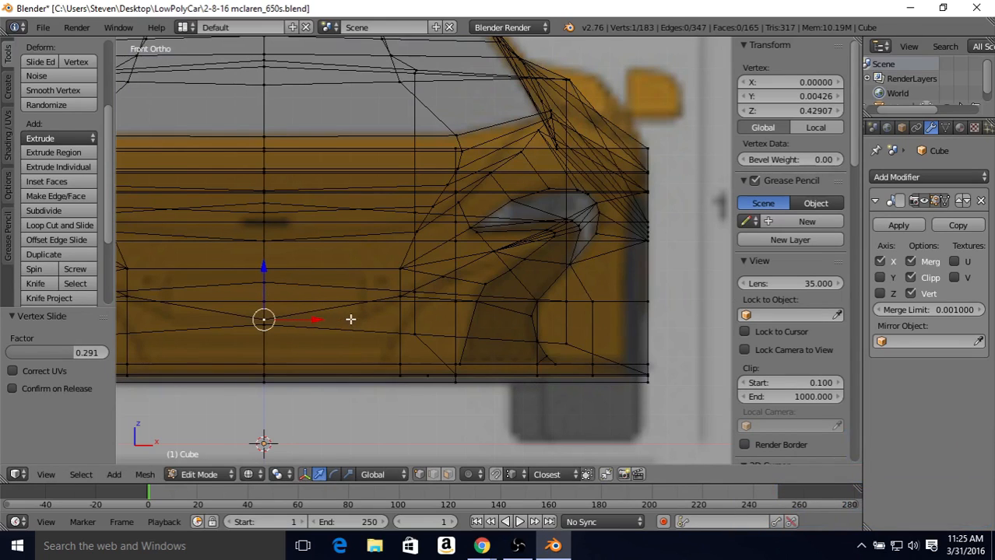
Subdivide the slanted edge between the centerline and corner vertices once and connect its midpoint to the lower vertex of the corner's vertical edge
key("z")
right_click(383, 296, "shift")
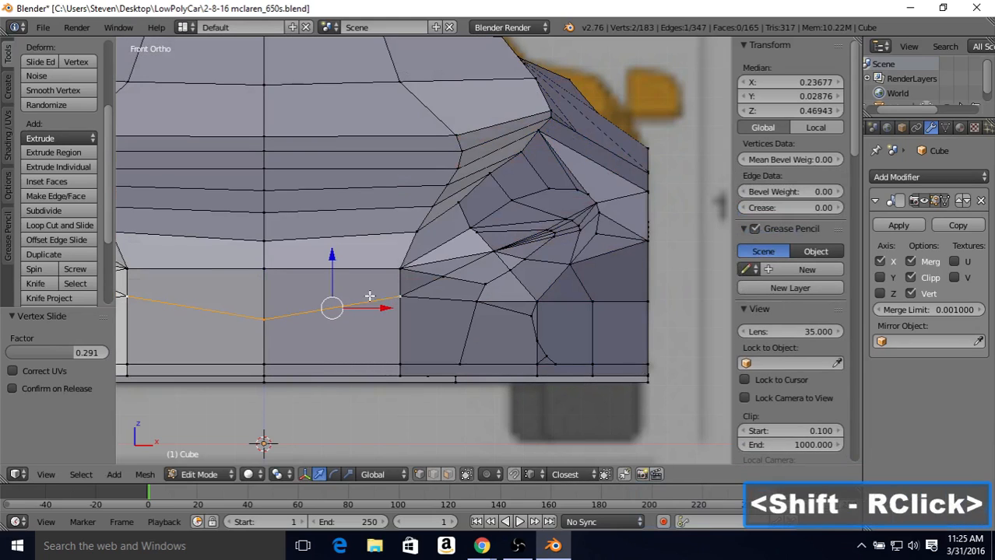
left_click(52, 212)
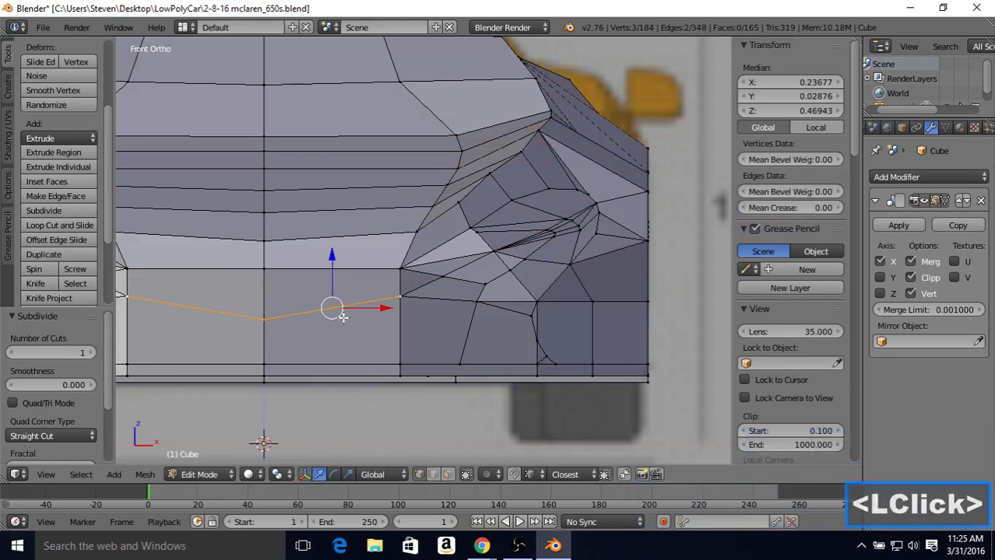
right_click(332, 309)
key("z")
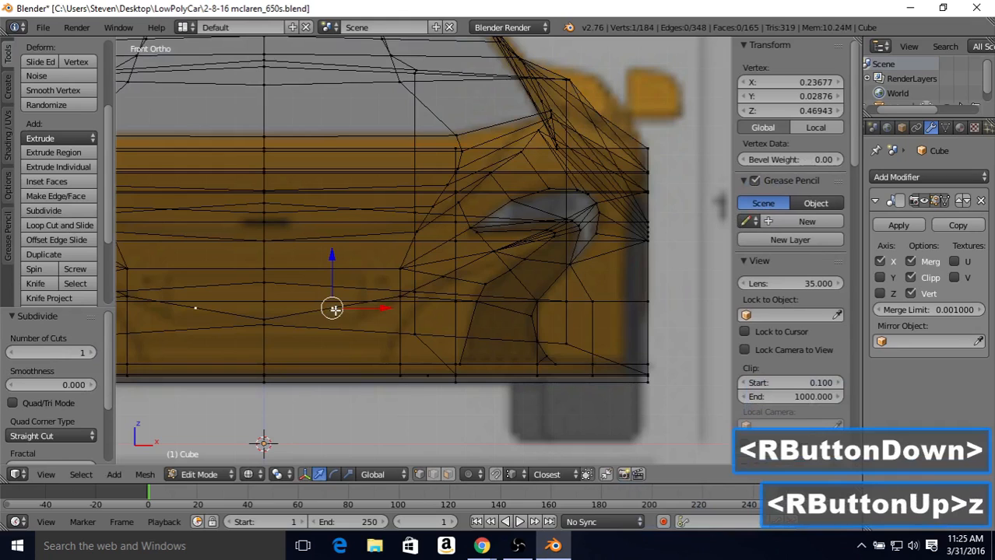
key("z")
right_click(409, 355, "shift")
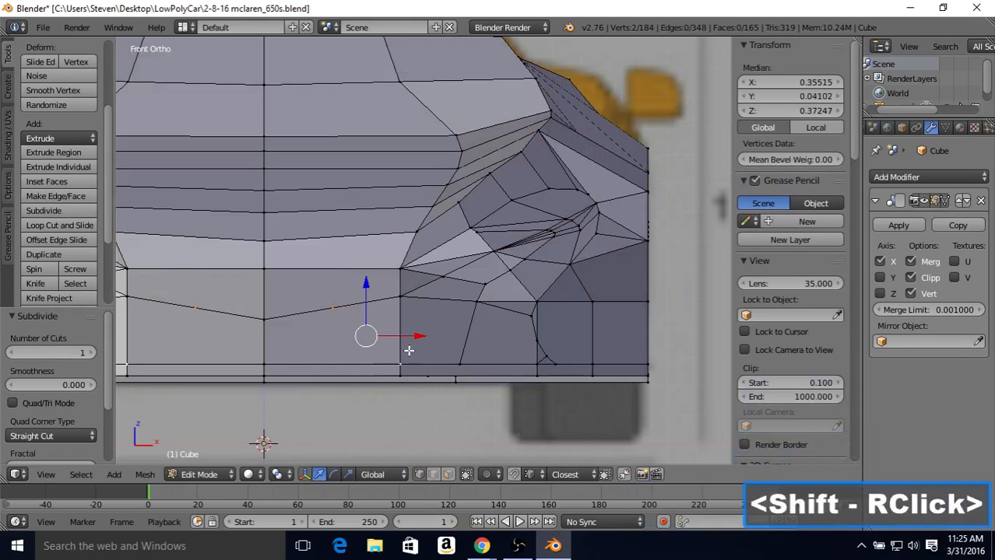
key("j")
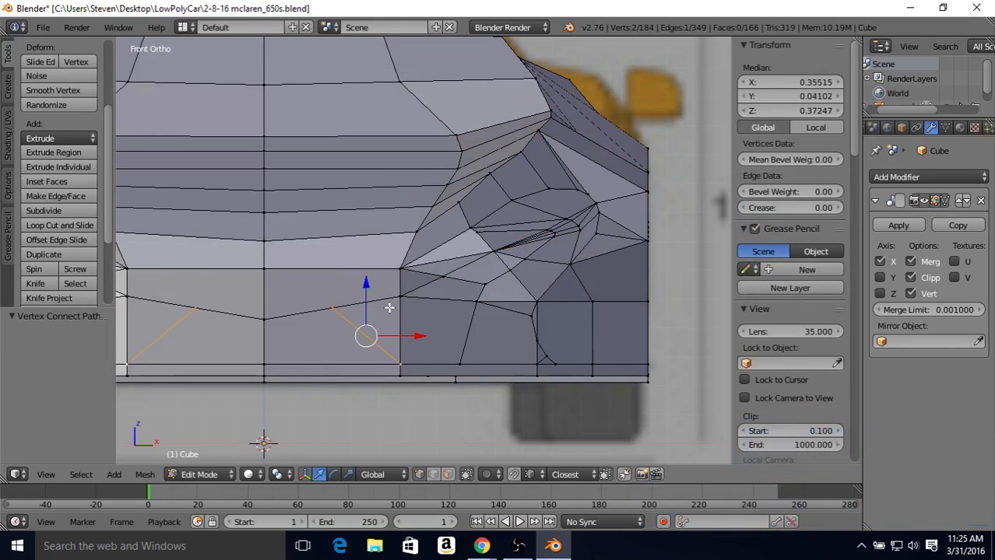
Slide the new midpoint of the slanted grille edge to about X 0.32, Z 0.43, matching the lower grille outline on the blueprint
key("z")
right_click(339, 302)
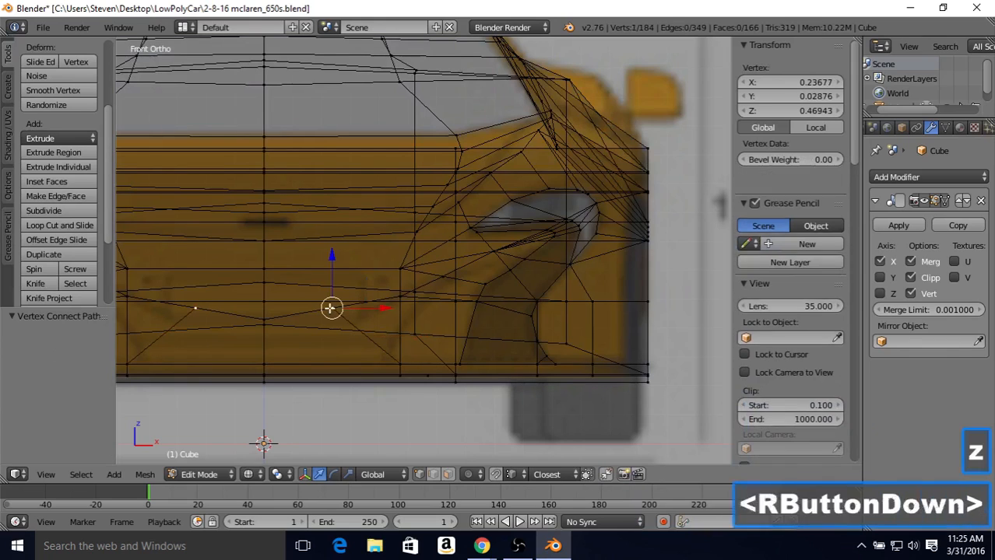
key("shift+v")
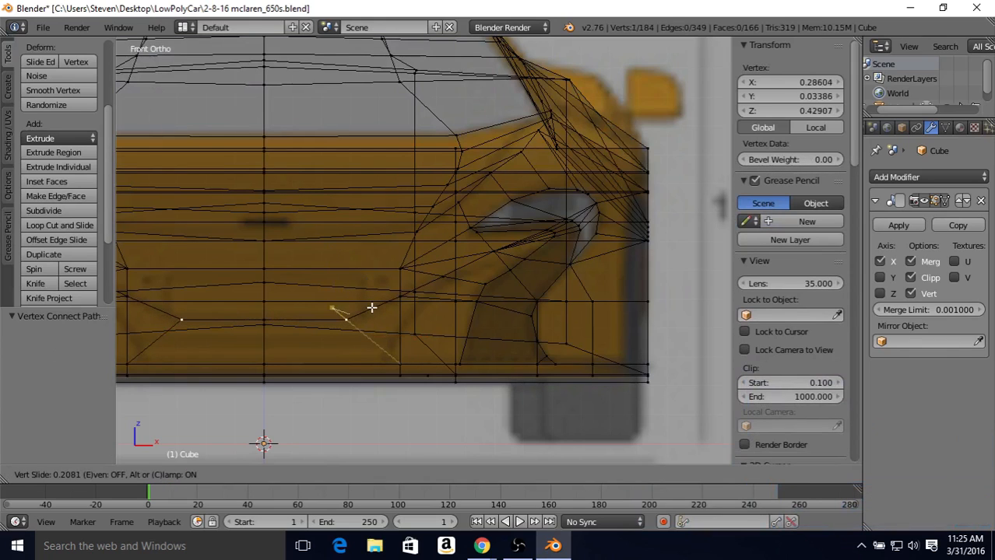
left_click(371, 308)
key("shift+v")
left_click(420, 303)
key("shift+v")
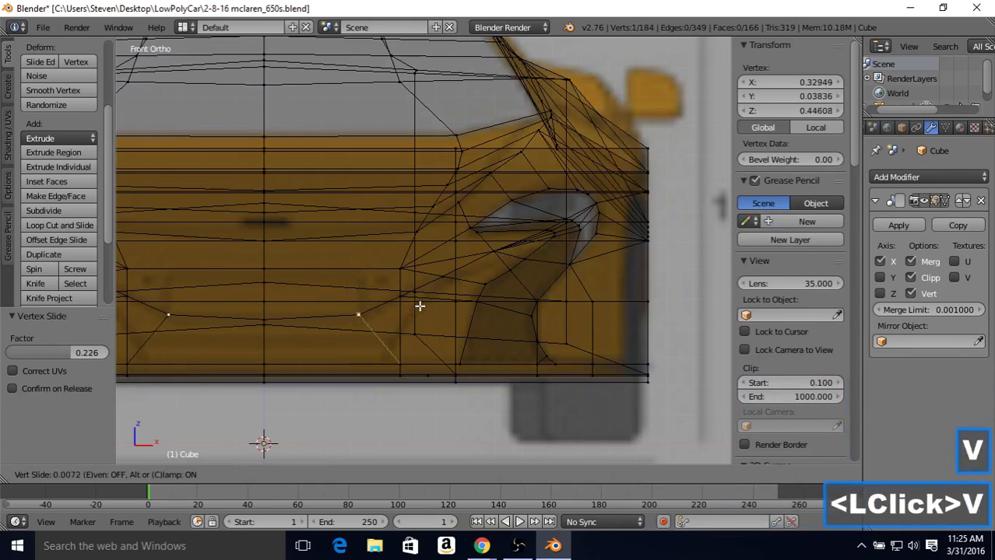
left_click(417, 312)
key("shift+v")
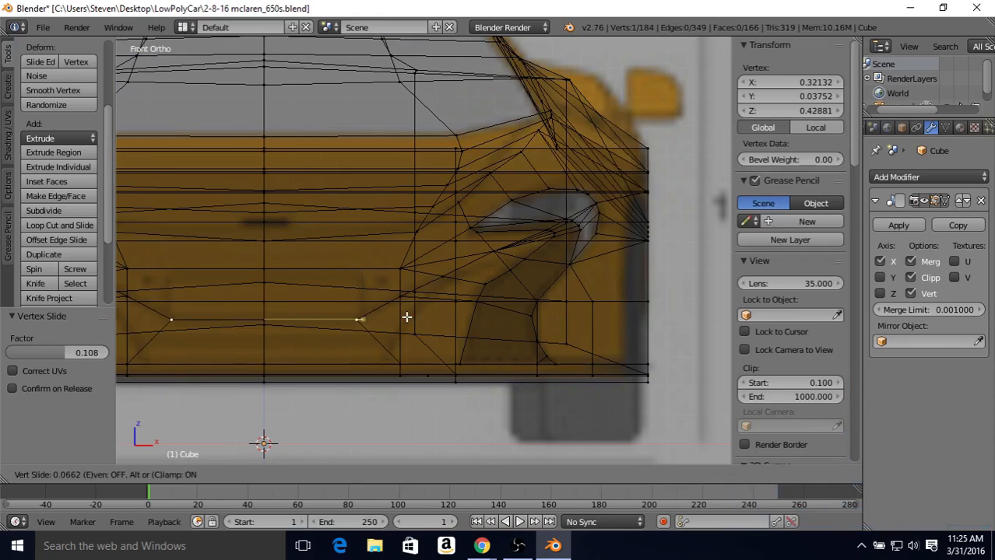
left_click(406, 317)
Slide the vertex below the bumper's front corner up its vertical edge by a factor of about 0.079, to about Z 0.517
right_click(401, 295)
key("shift+v")
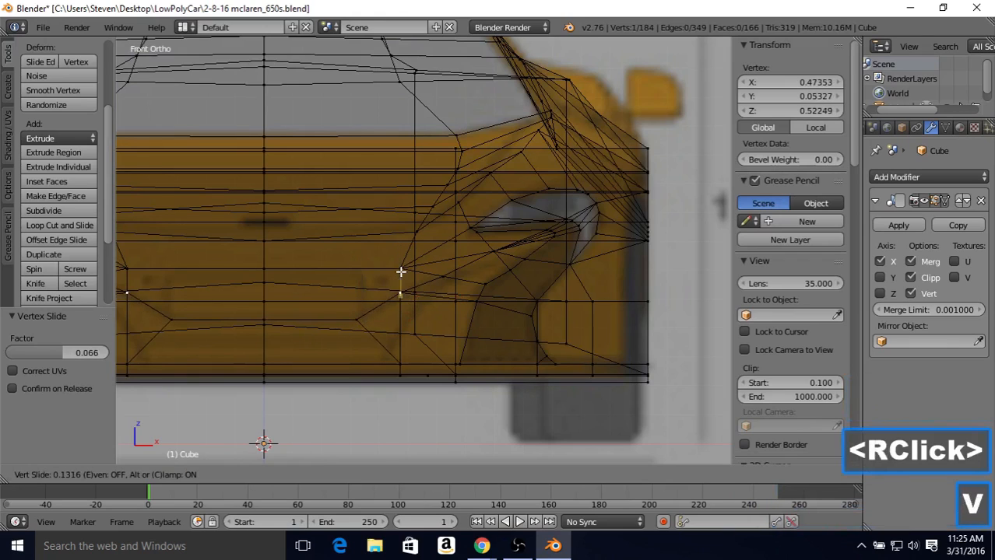
left_click(402, 273)
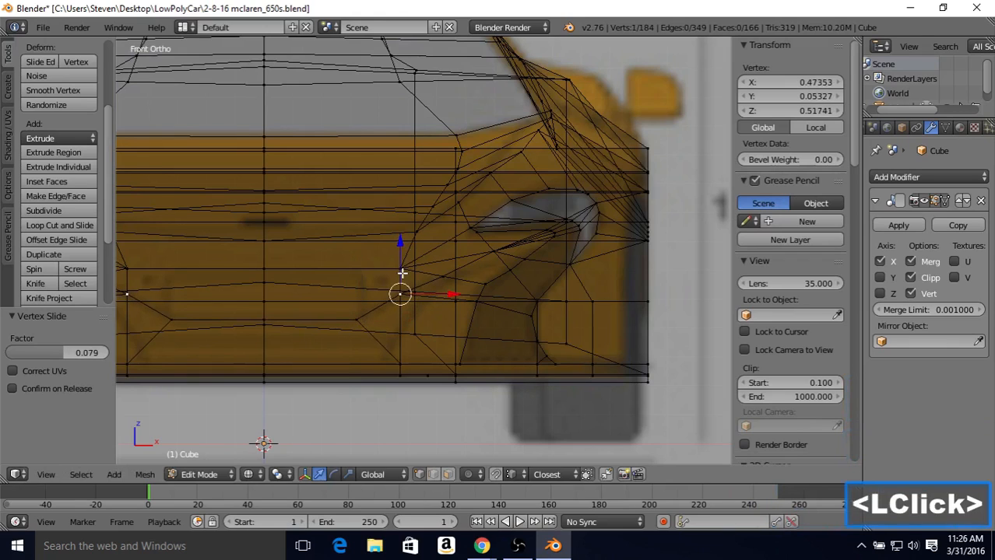
Slide the vertex just outside the bumper's front corner along its edges toward the side intake, to about X 0.670, Z 0.618
right_click(439, 274)
key("shift+v")
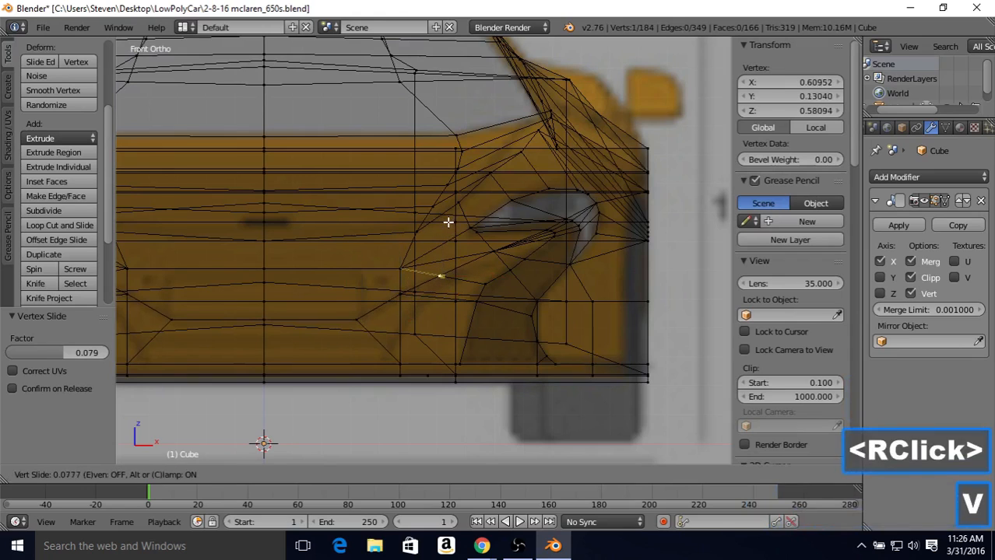
left_click(445, 221)
key("shift+v")
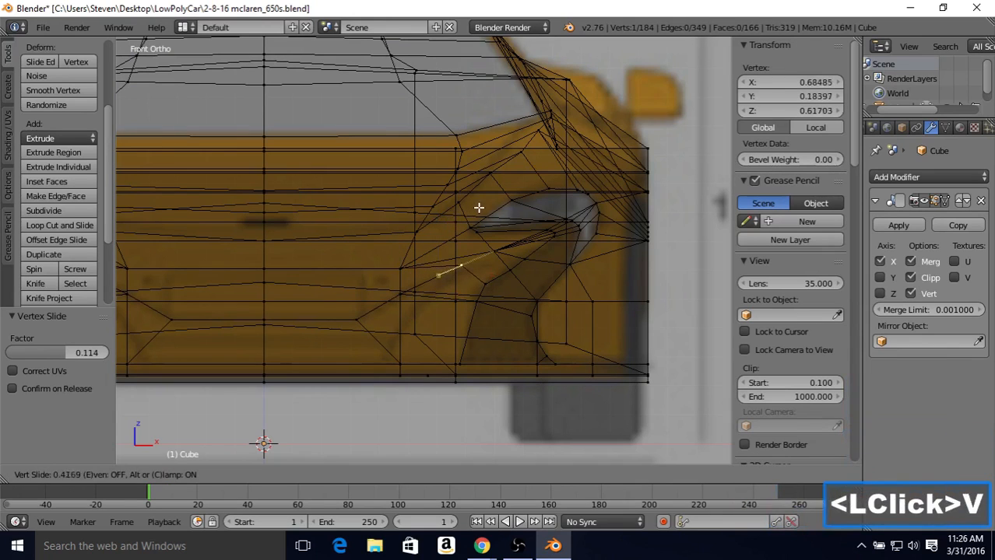
left_click(473, 204)
key("shift+v")
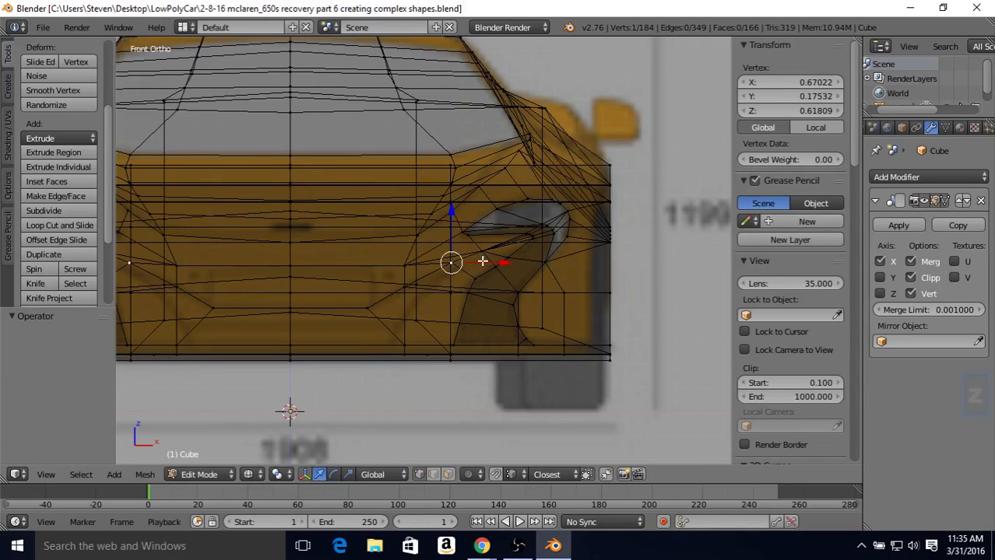
Merge the vertex between the bumper's front corner and the side intake into the intake's upper inner vertex, using At Last
key("z")
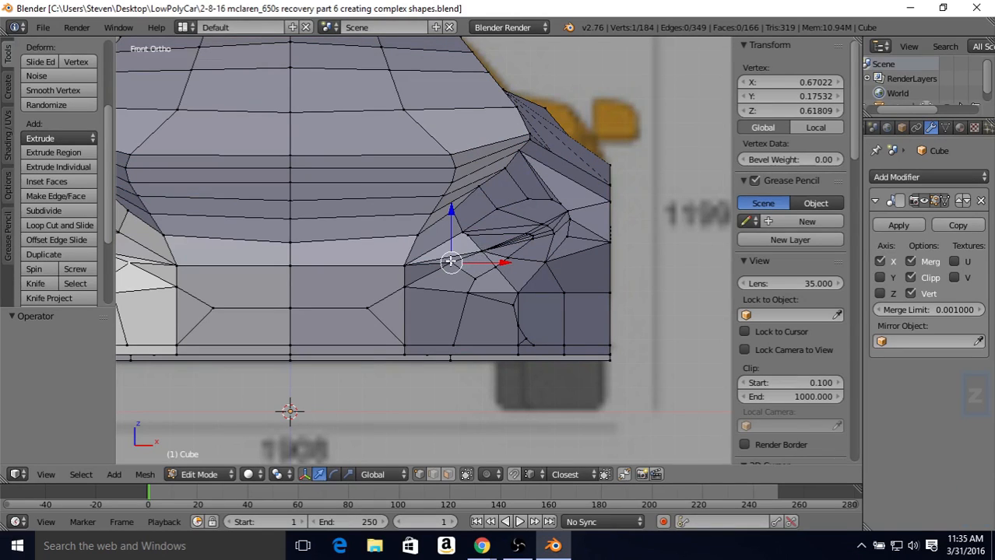
right_click(482, 257, "shift")
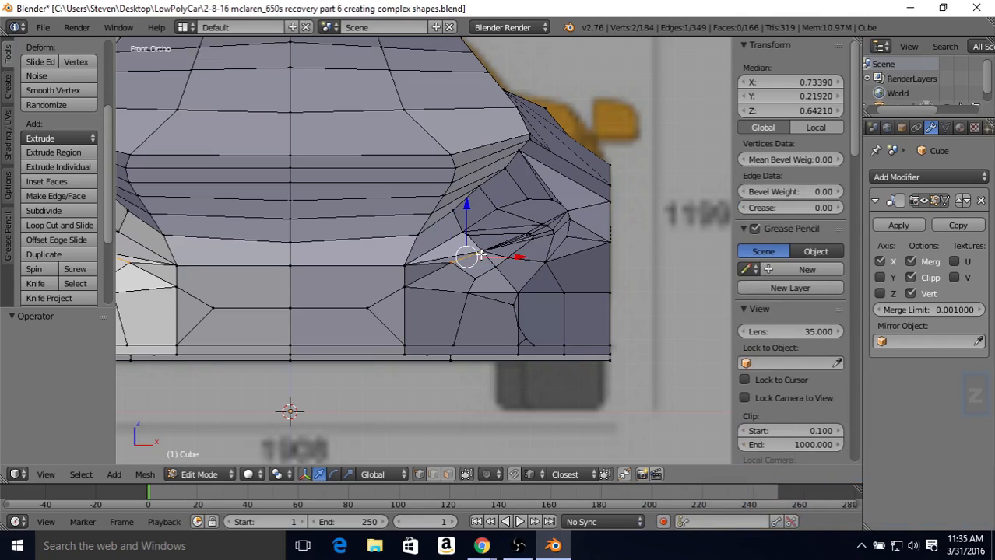
key("alt")
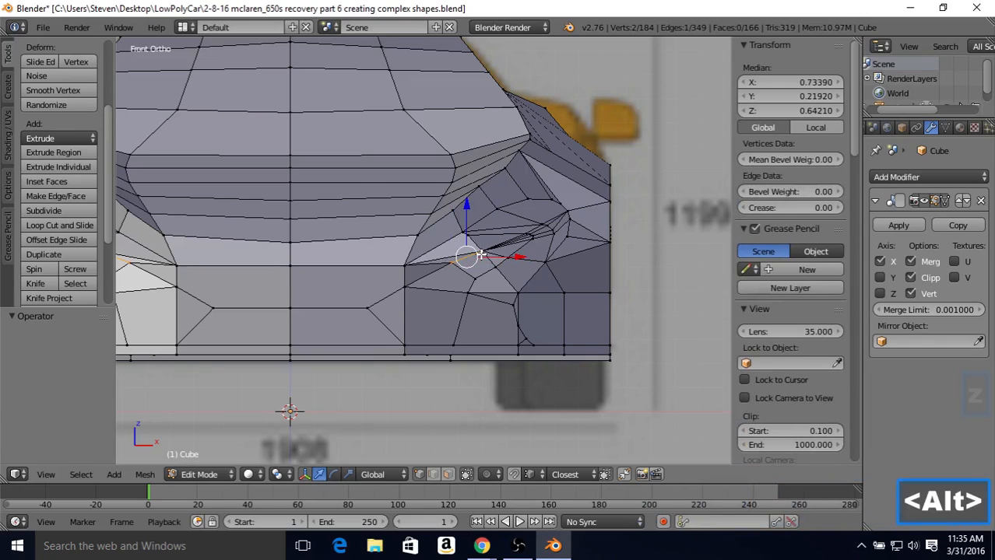
key("alt+m")
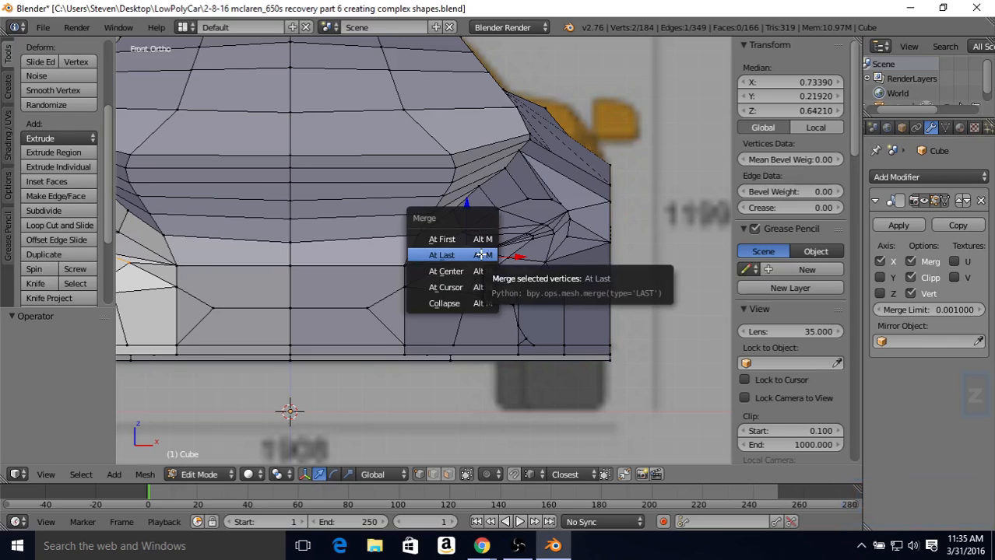
left_click(441, 255)
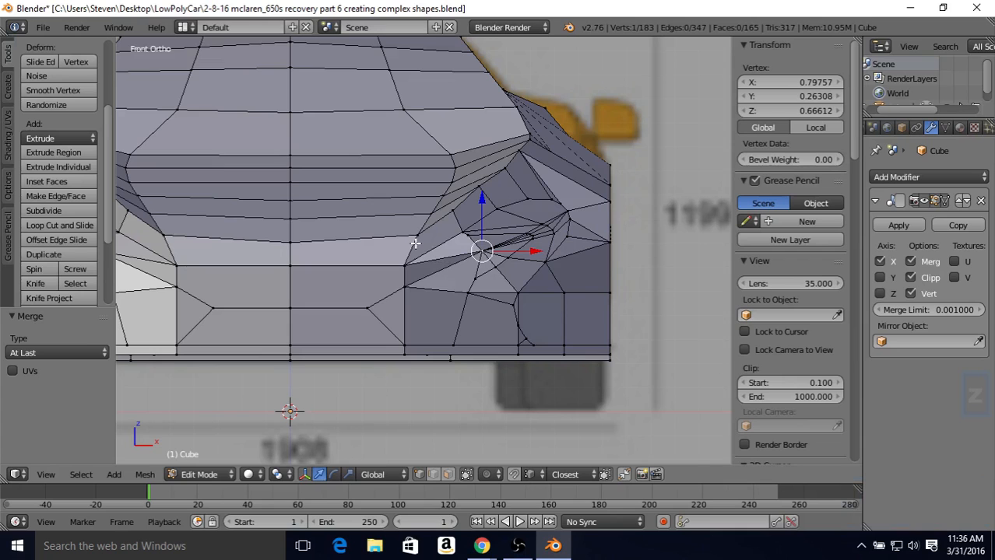
key("Tab")
mouse_move(450, 258)
middle_mouse_down()
mouse_move(471, 240)
mouse_move(334, 265)
mouse_move(393, 265)
mouse_move(423, 280)
mouse_move(498, 251)
mouse_move(500, 278)
mouse_move(464, 267)
middle_mouse_up()
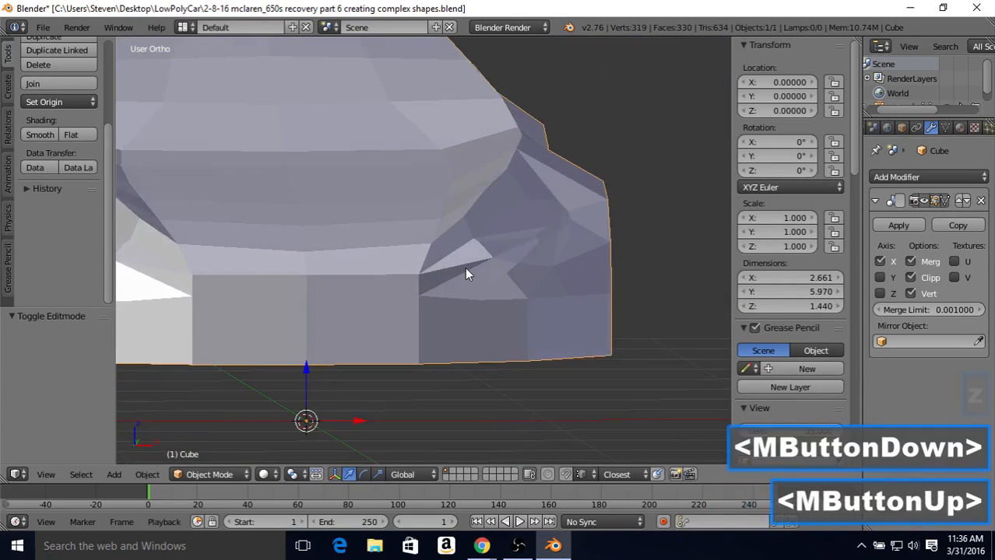
key("KP_1")
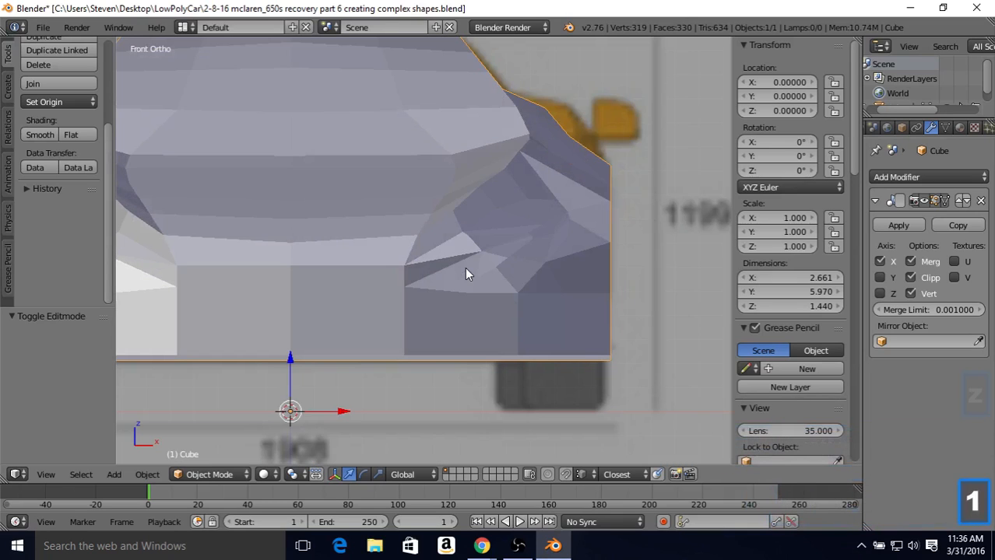
key("Tab")
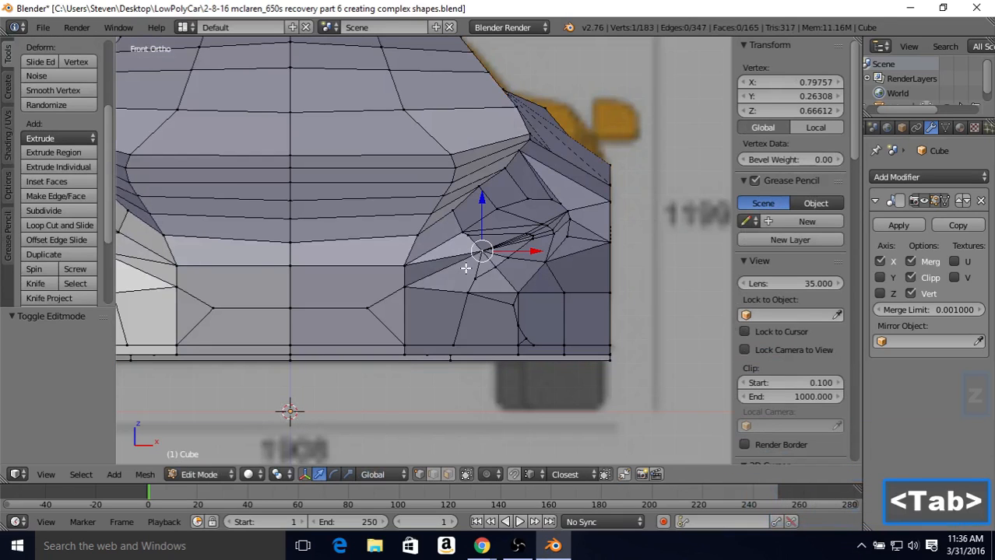
Subdivide the short slanted edge at the top of the side intake, just below the headlight, with one cut
key("z")
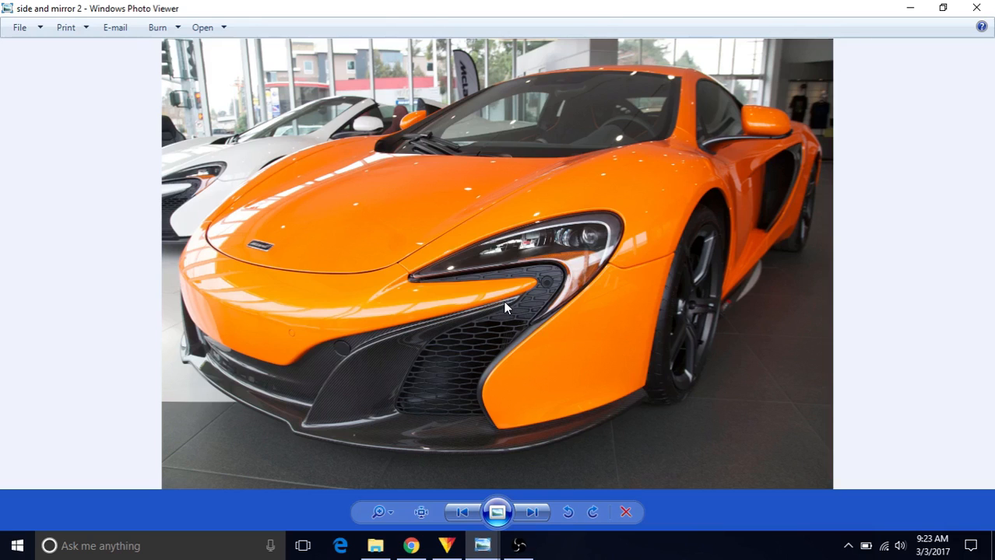
left_click(289, 411)
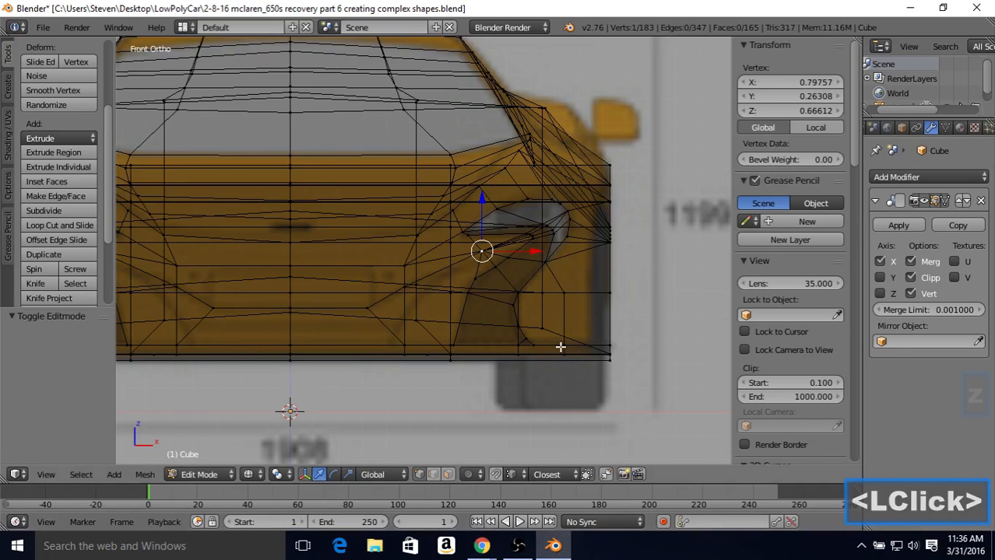
right_click(532, 238)
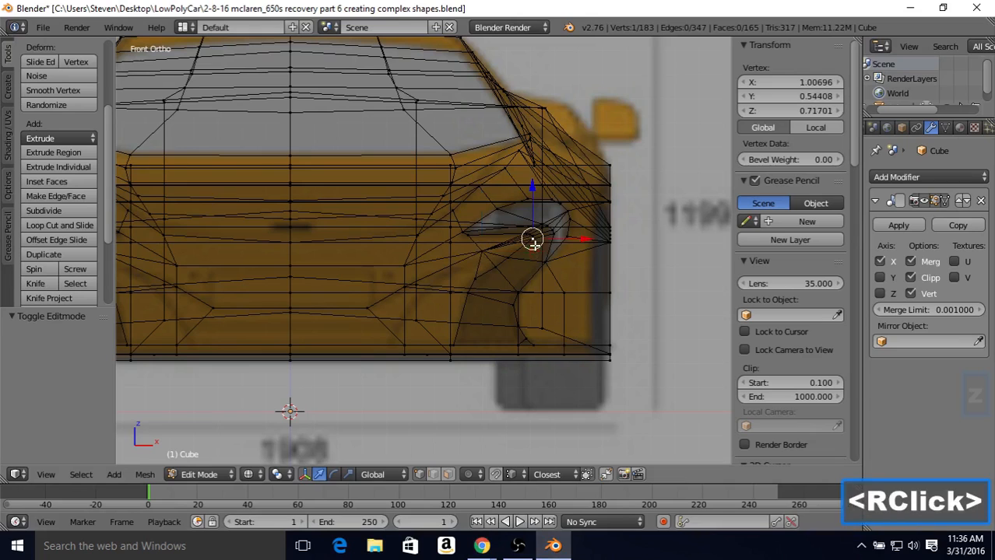
right_click(509, 259, "shift")
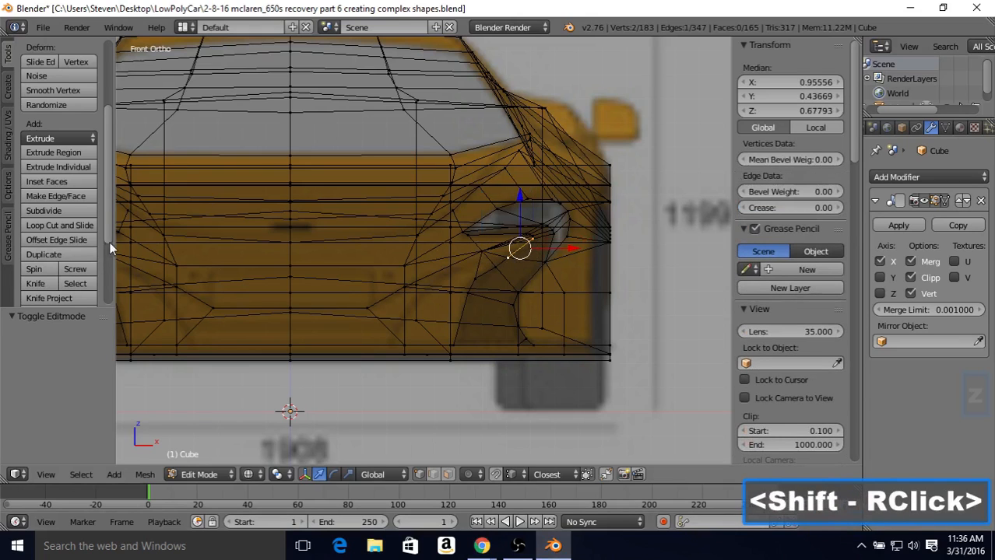
left_click(74, 211)
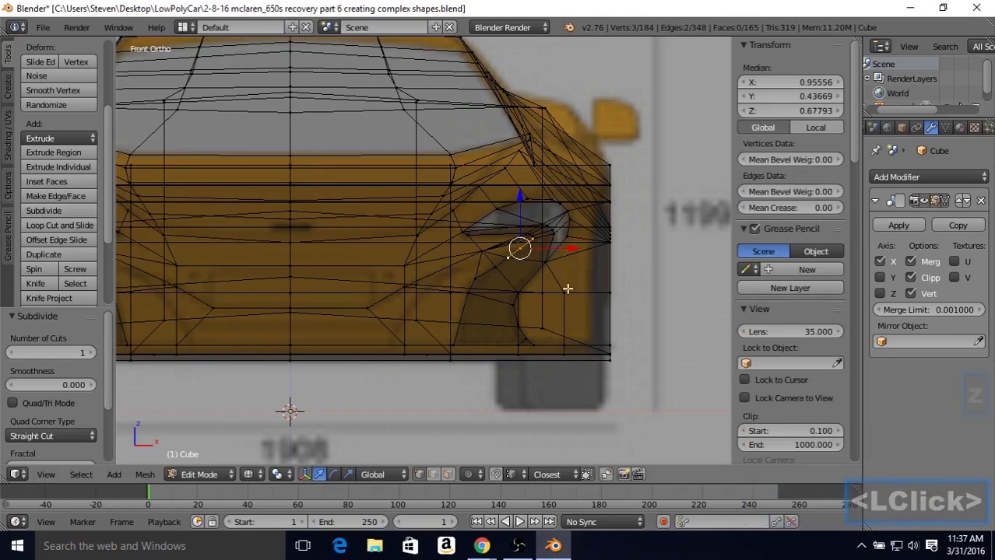
Slide the new midpoint up the short intake edge by a factor of about 0.258, to about X 0.969, Z 0.688
right_click(521, 250)
key("v")
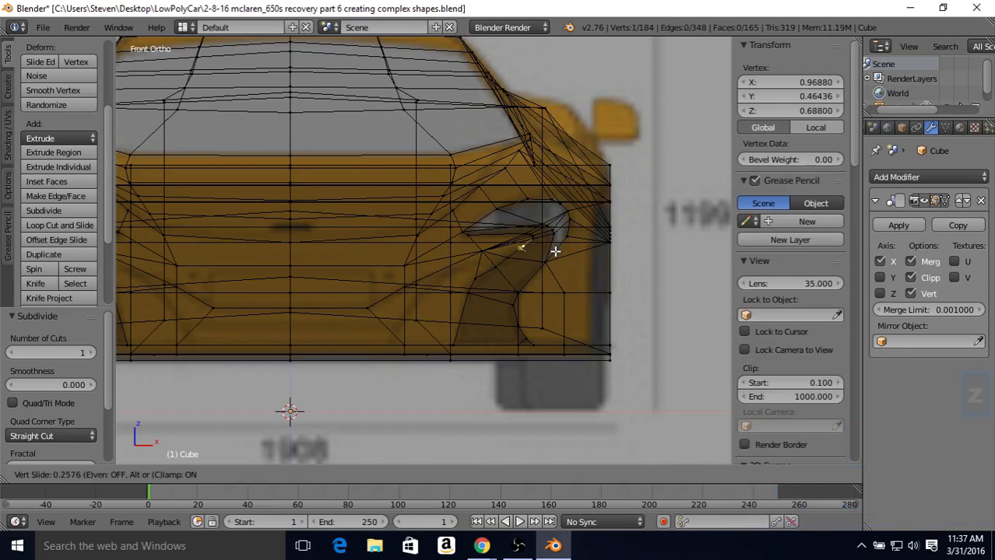
left_click(551, 251)
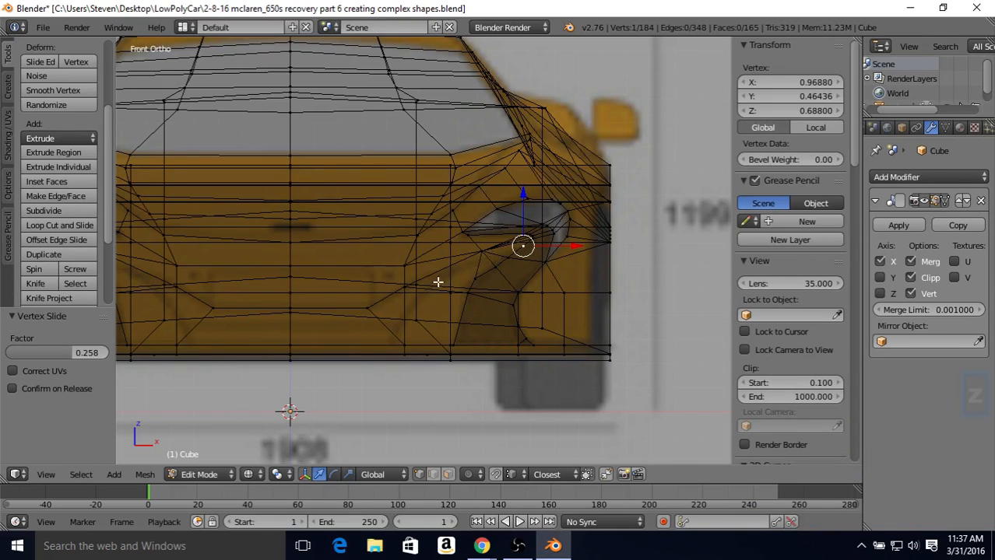
key("z")
key("z")
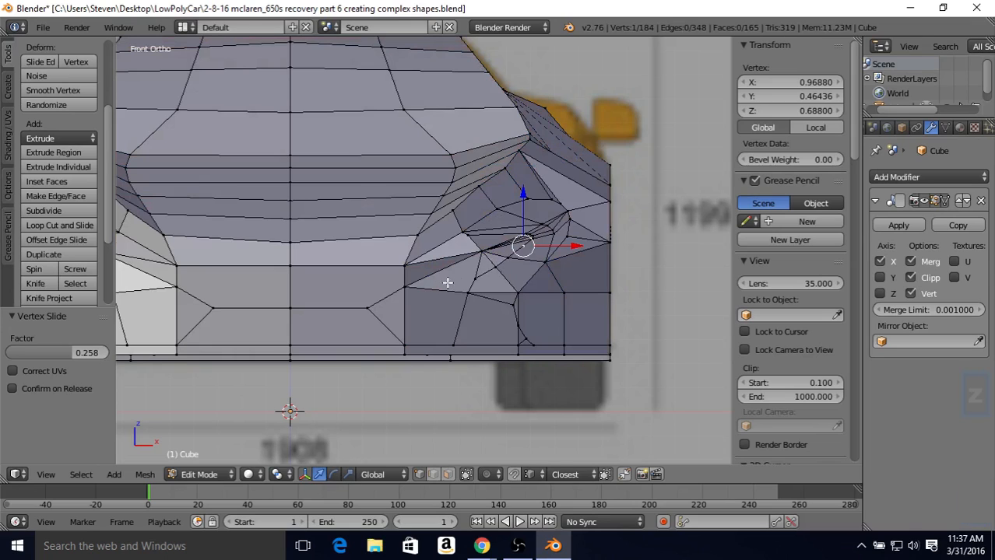
key("z")
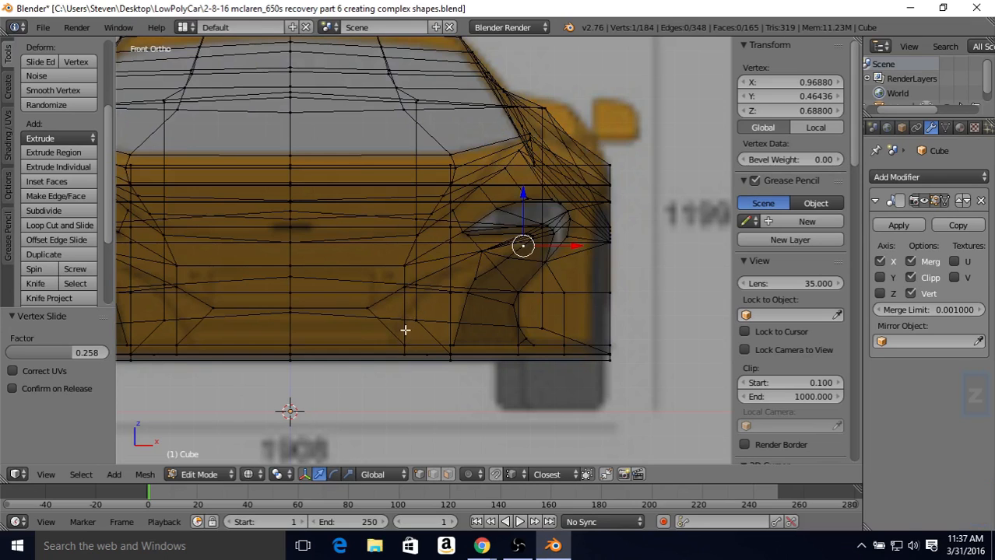
In edge selection mode, subdivide the edges running from the side intake's top across the bumper corner to the grille's bottom edge with one cut
key("z")
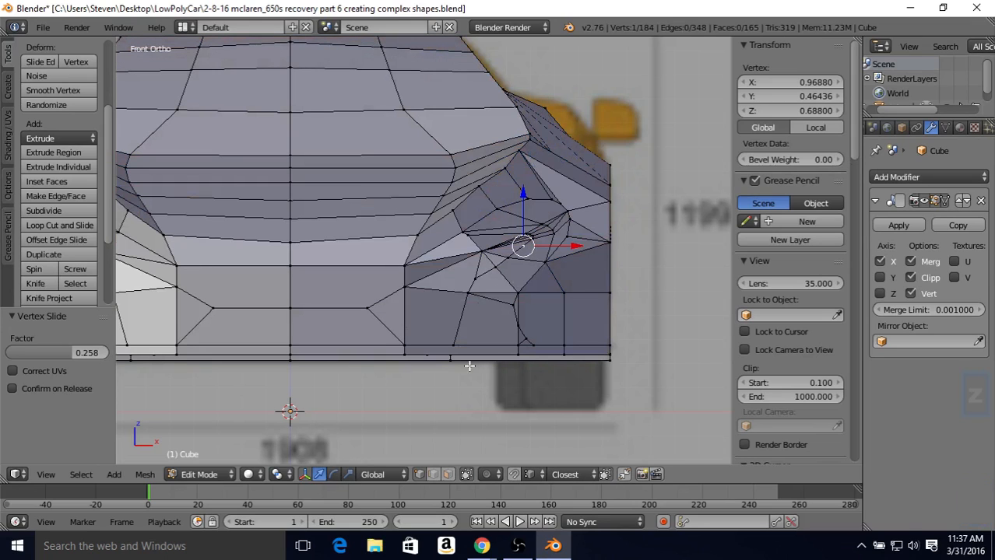
left_click(431, 476)
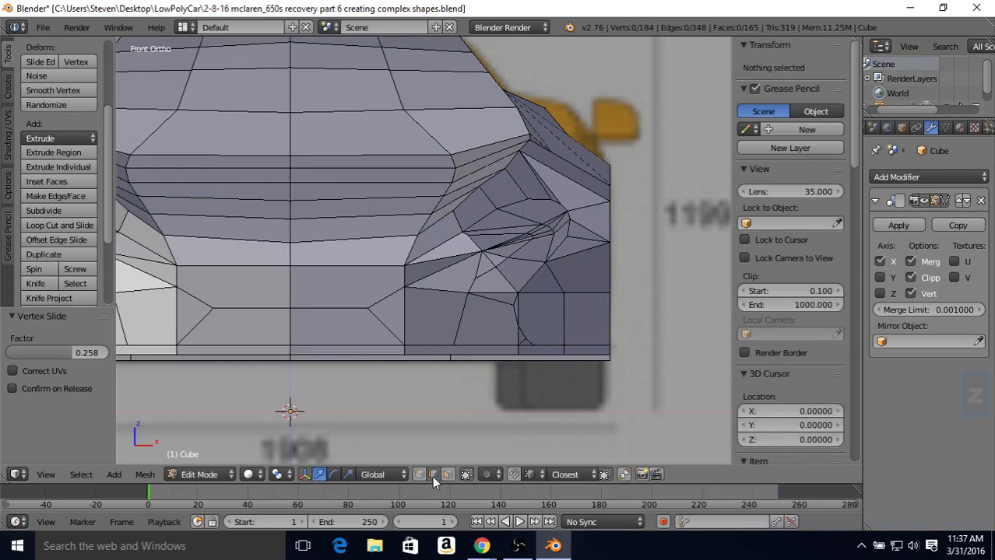
right_click(489, 259)
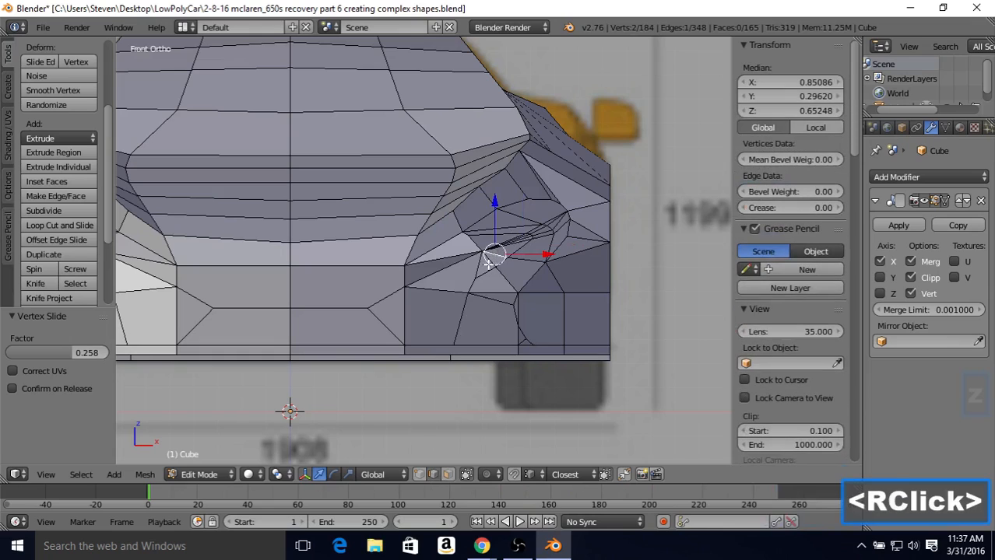
right_click(483, 263, "shift")
right_click(476, 267, "shift")
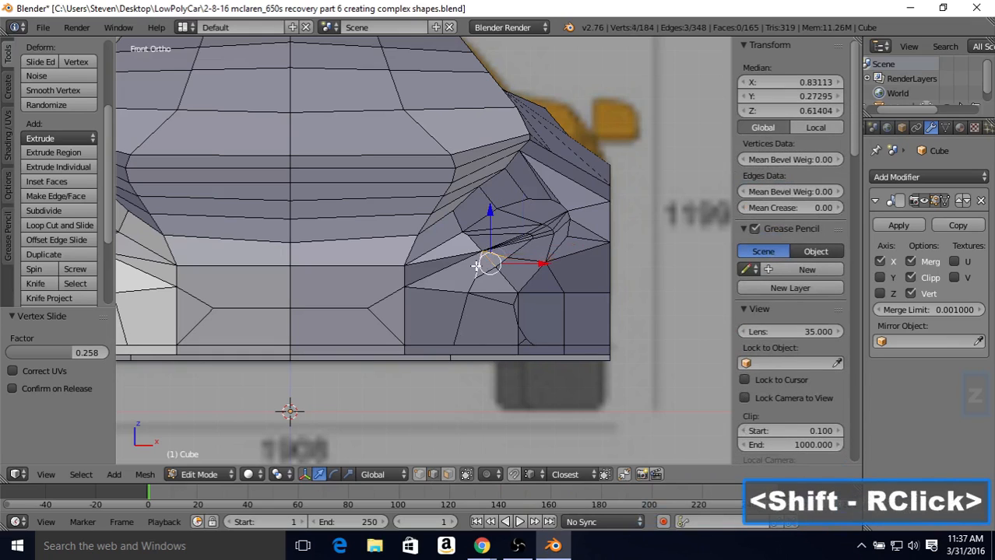
right_click(434, 289, "shift")
right_click(399, 319, "shift")
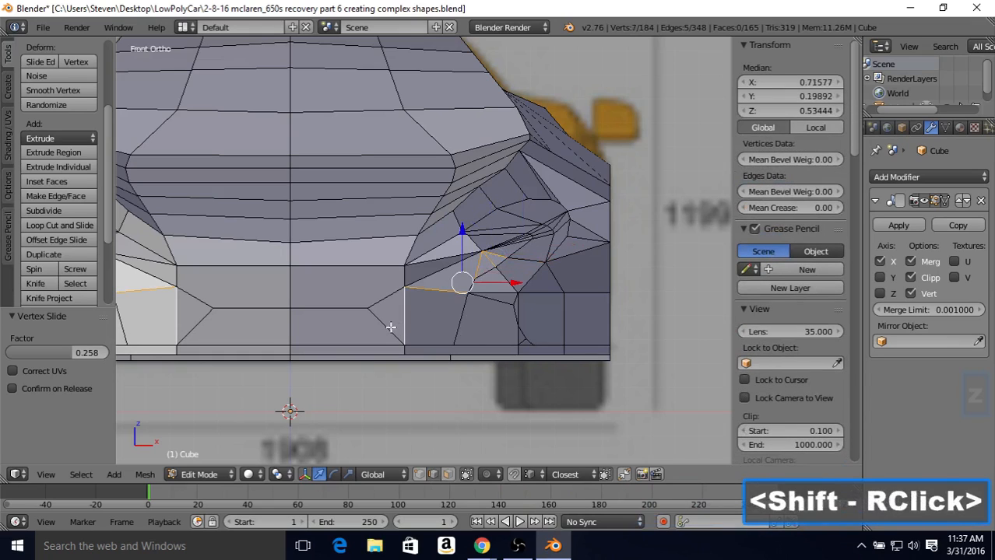
right_click(376, 348, "shift")
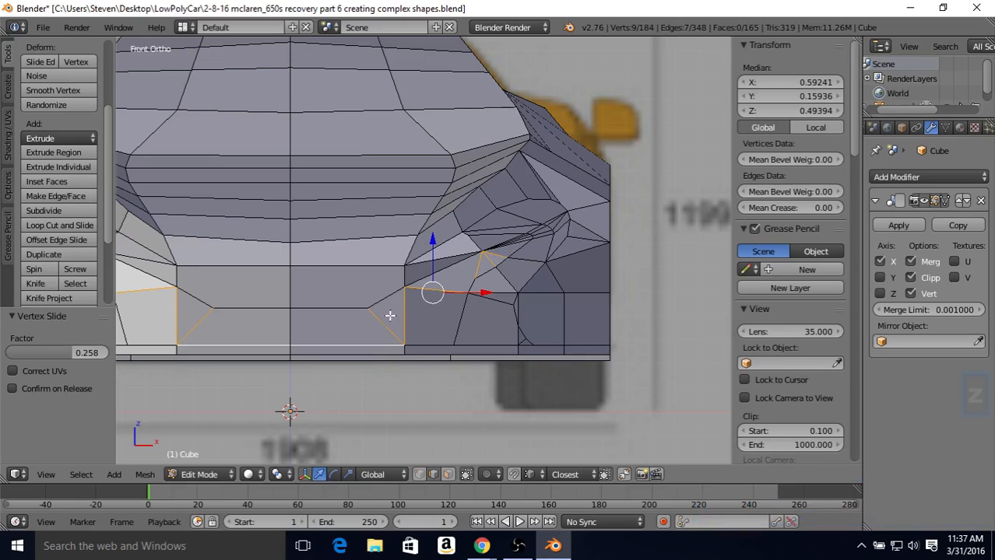
key("z")
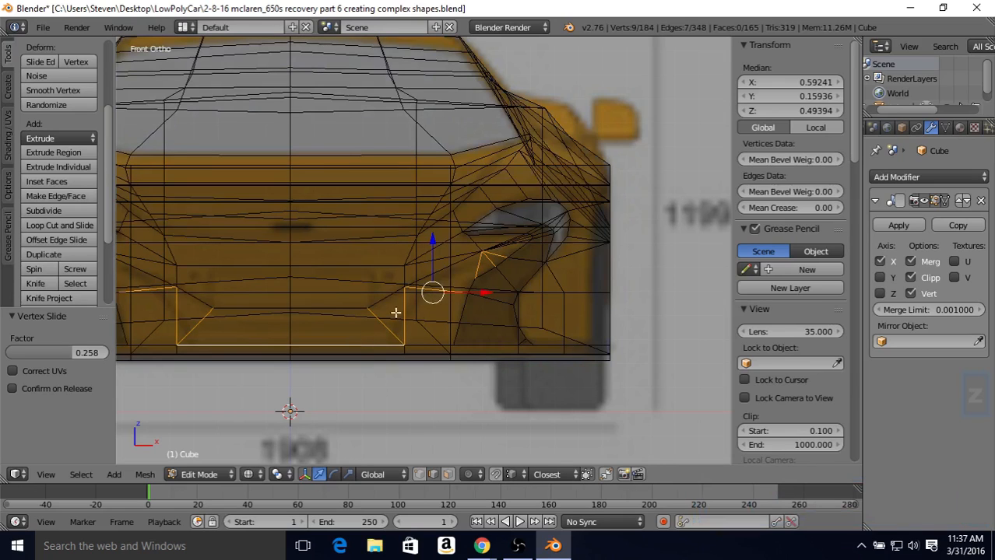
key("z")
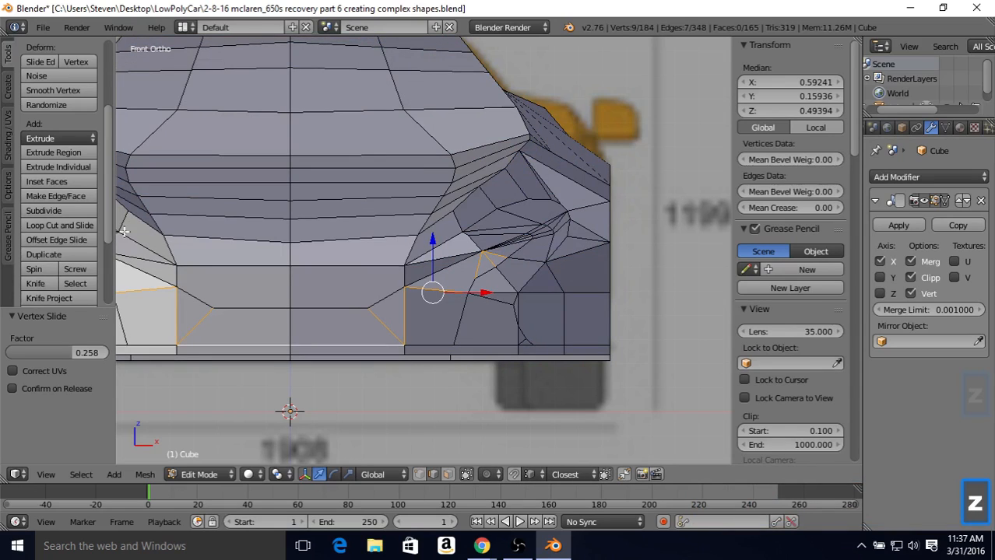
left_click(63, 213)
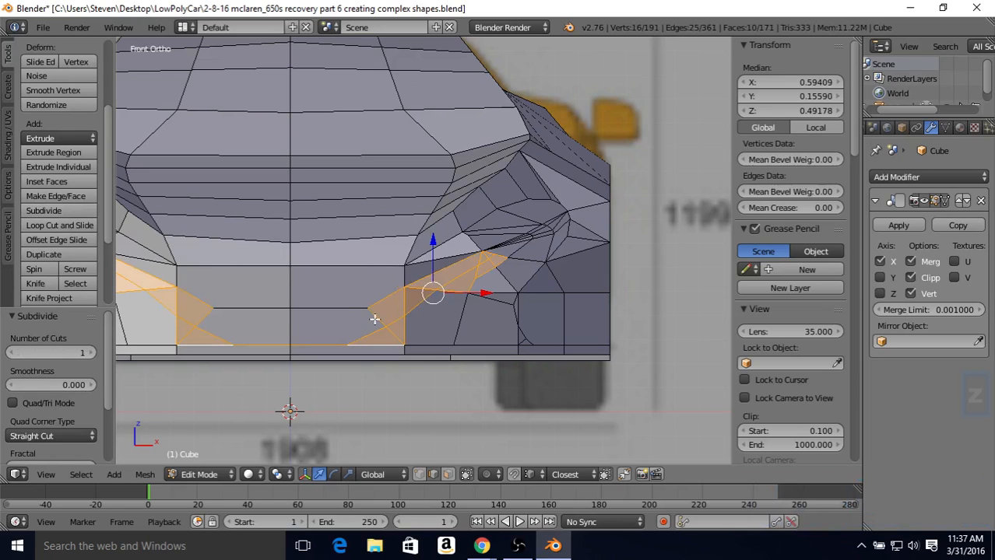
In vertex selection mode, connect the two vertices along the top of the side intake, just below the headlight, with an edge
key("z")
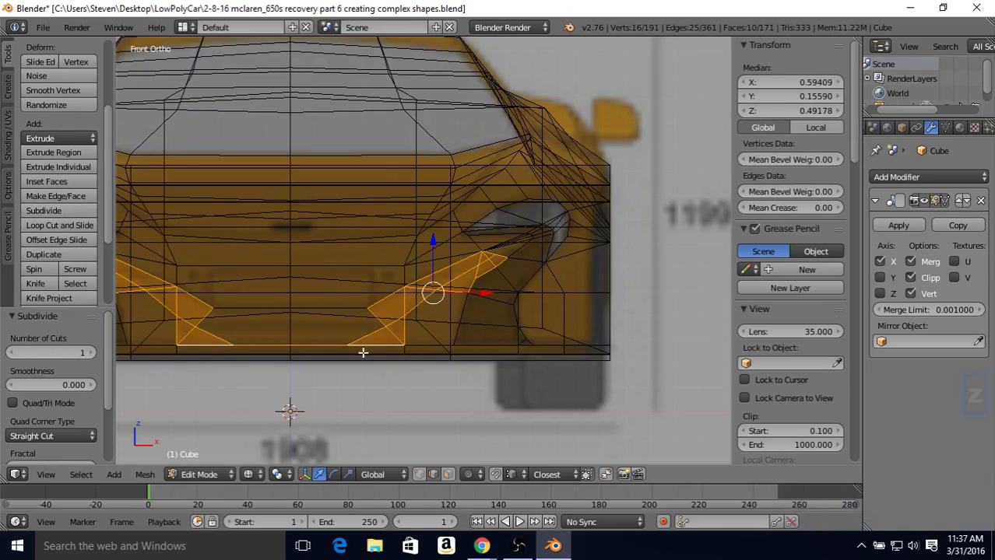
key("z")
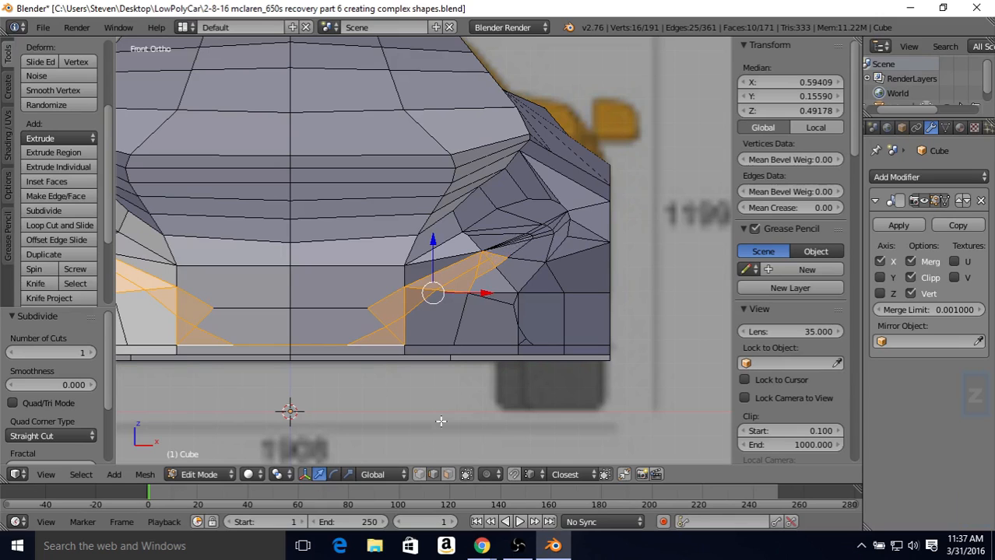
left_click(420, 475)
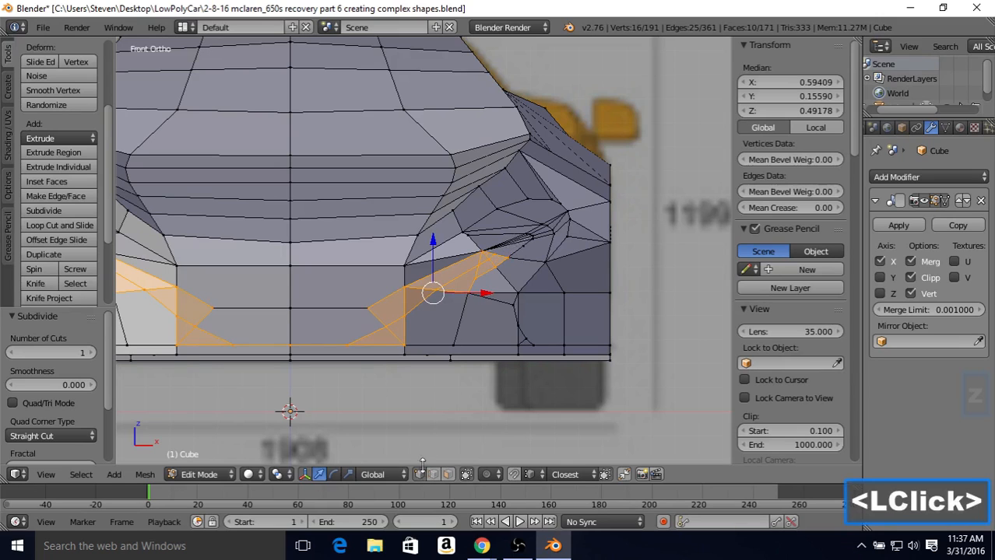
right_click(502, 252)
right_click(523, 249, "shift")
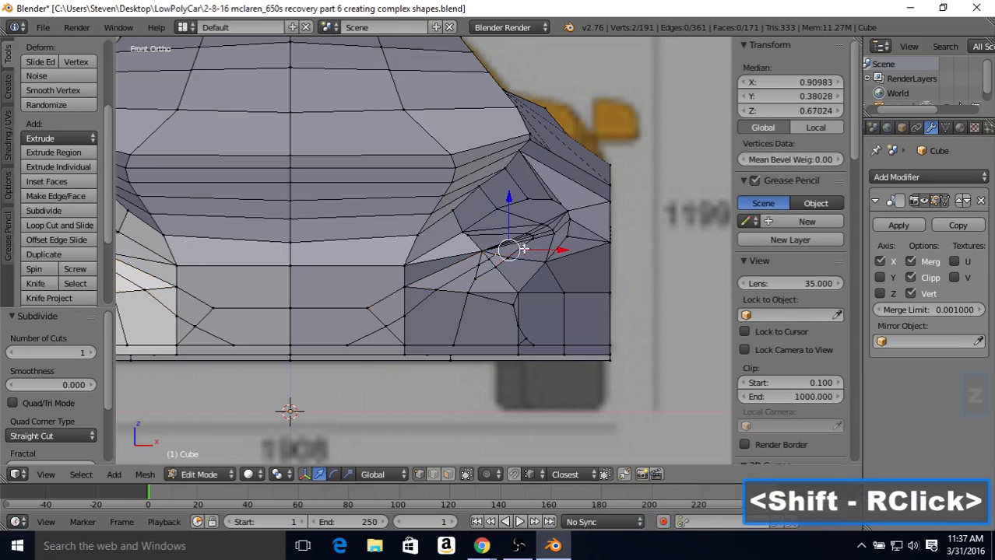
key("j")
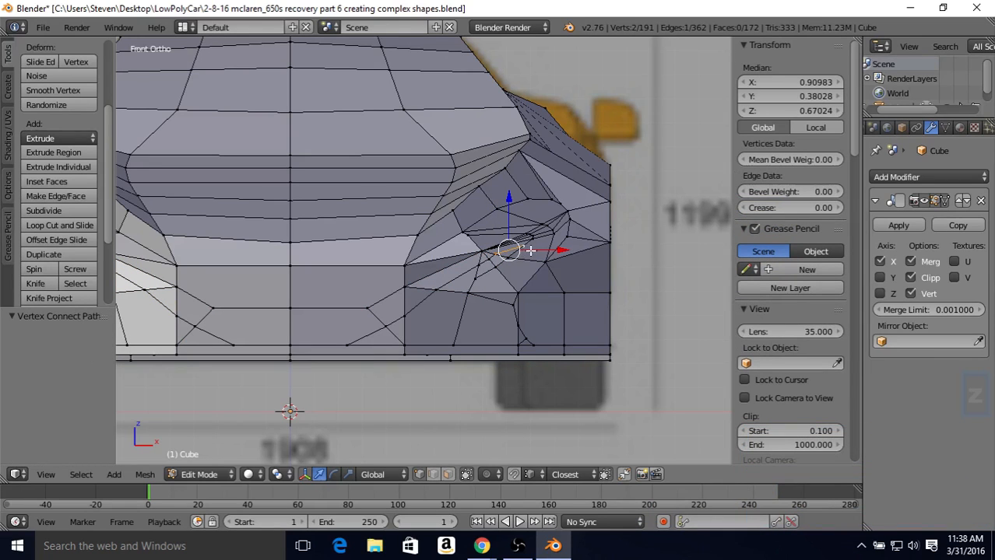
Merge the extra vertex at the side intake's upper inner corner into the neighbouring vertex just below it, using At Last
key("z")
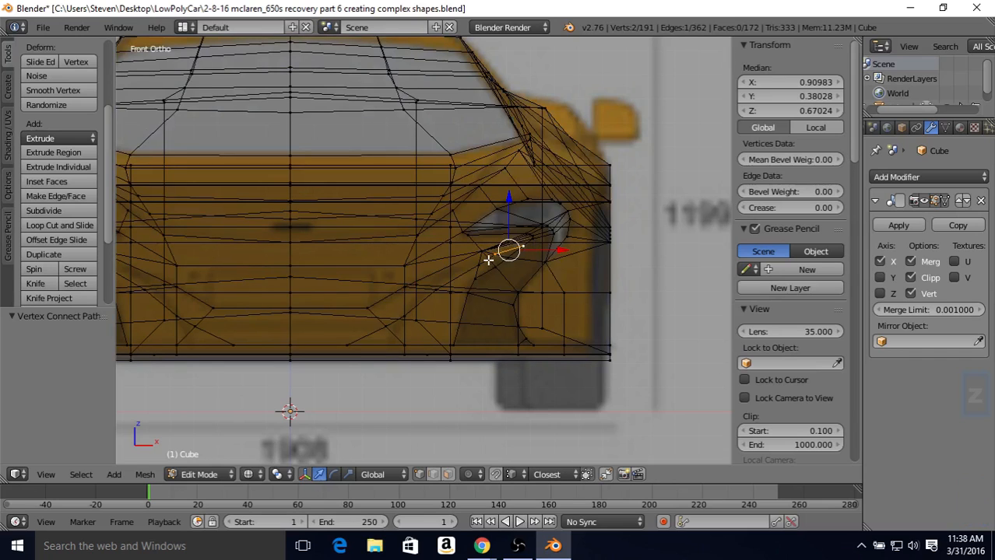
key("z")
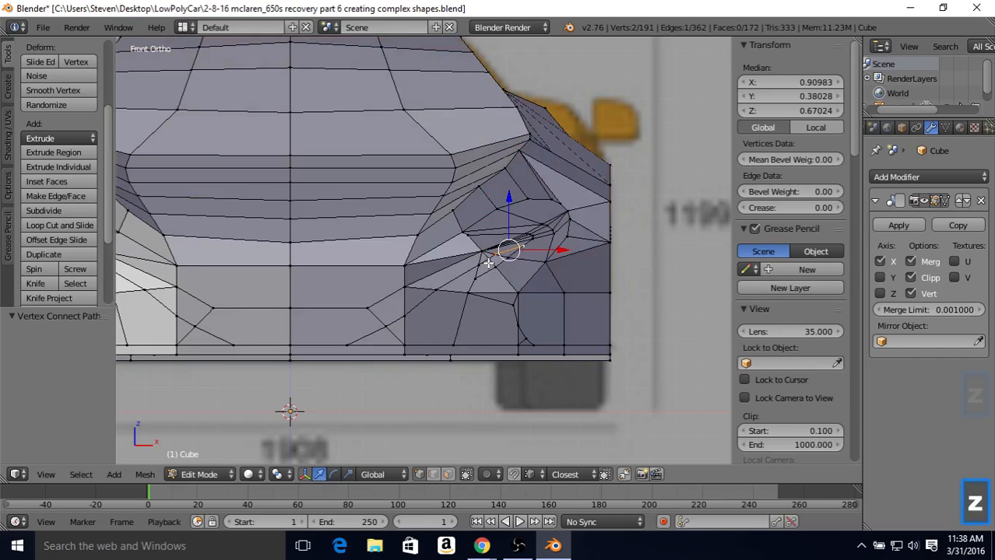
key("z")
right_click(487, 259)
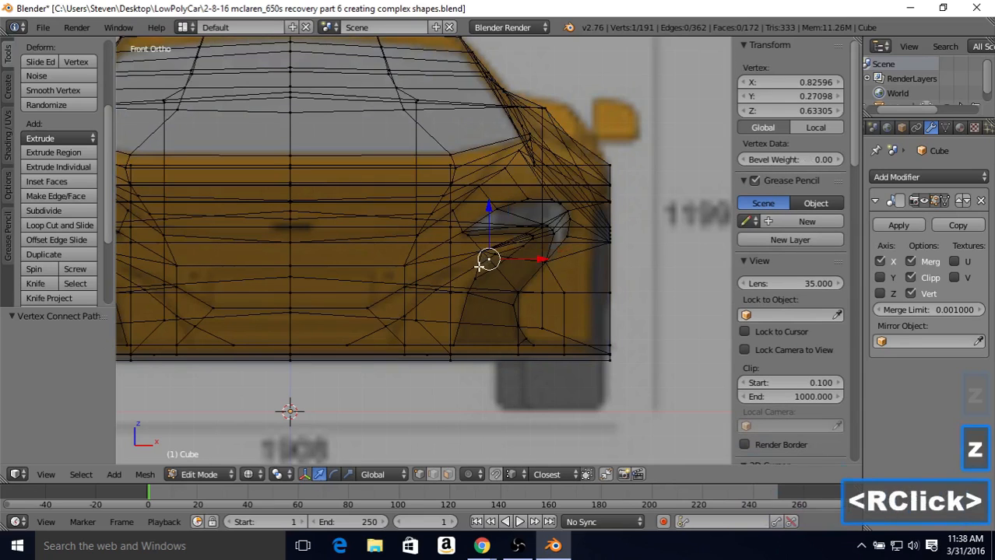
right_click(482, 255, "shift")
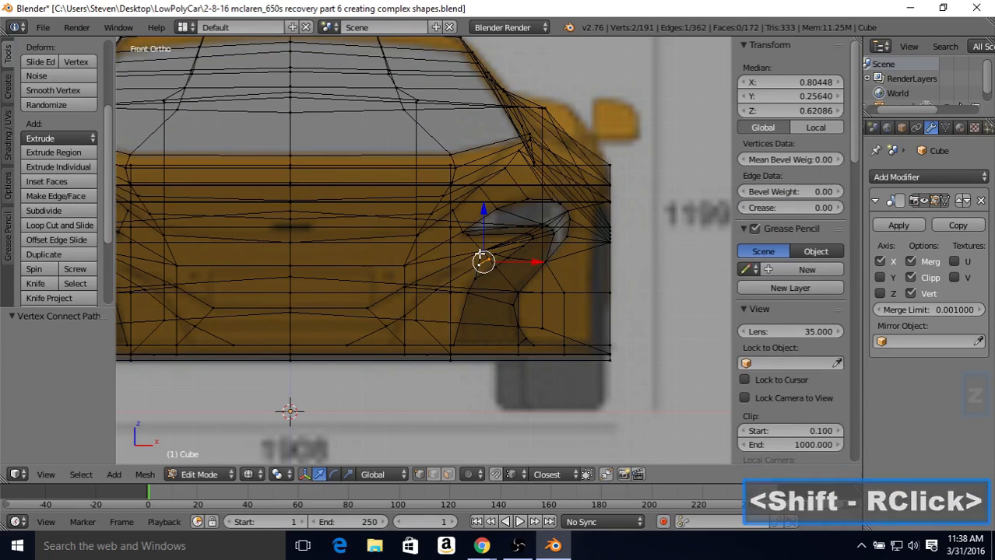
key("alt+m")
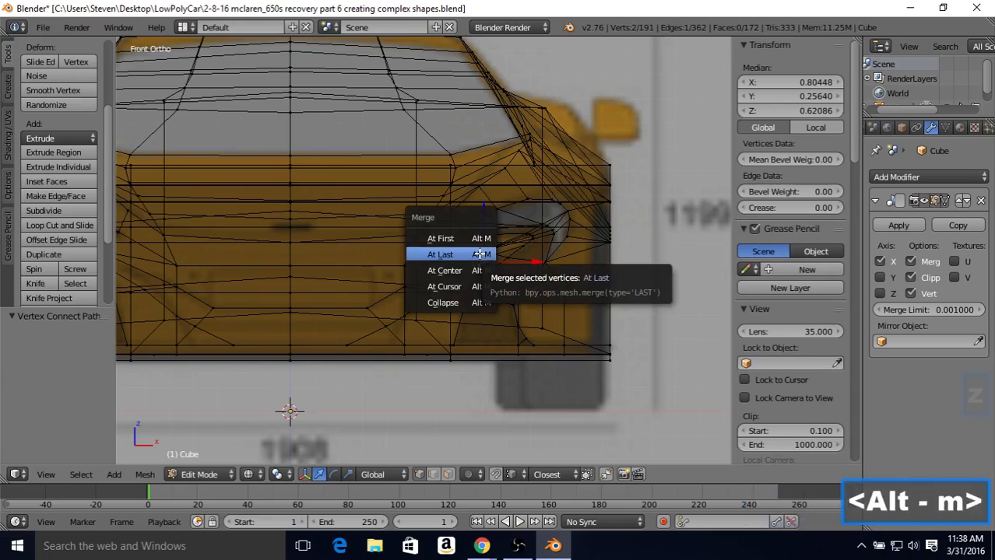
left_click(480, 254)
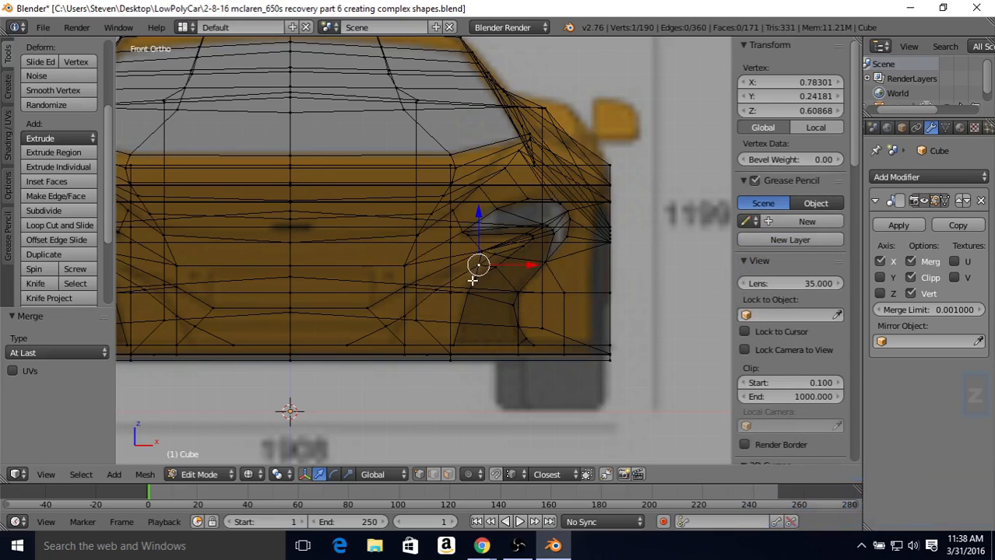
Slide the merged intake vertex upward along its edge by a factor of about 0.202, to about X 0.786, Z 0.620
key("shift+v")
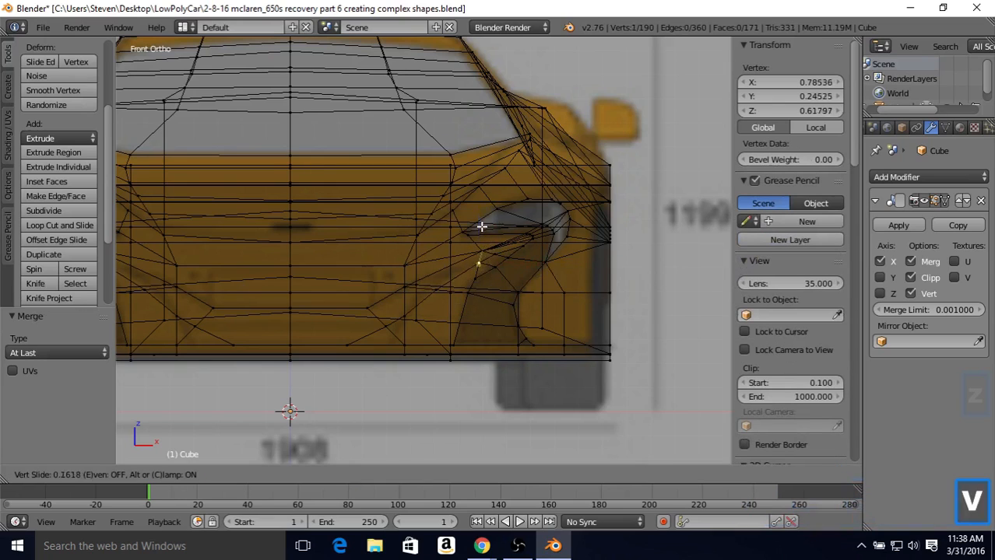
left_click(480, 226)
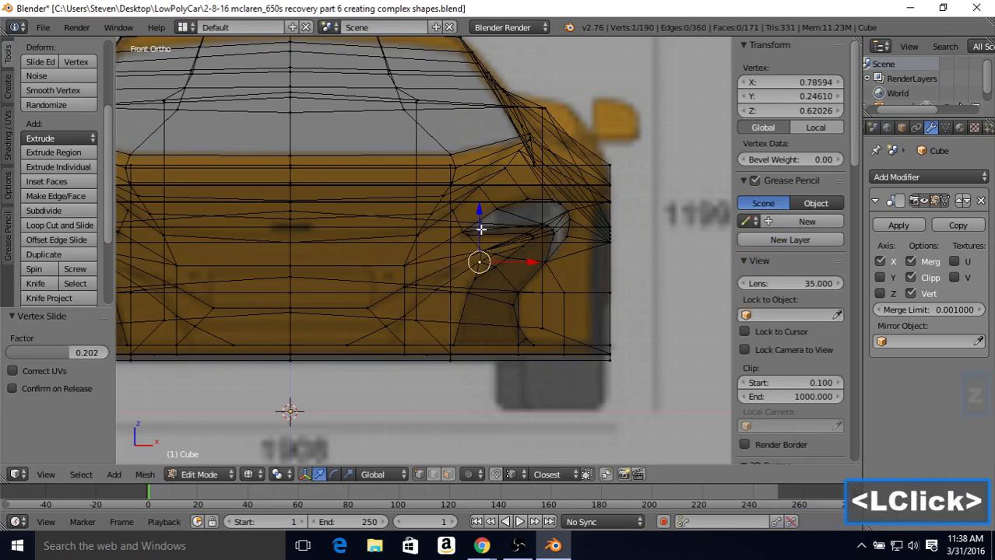
key("z")
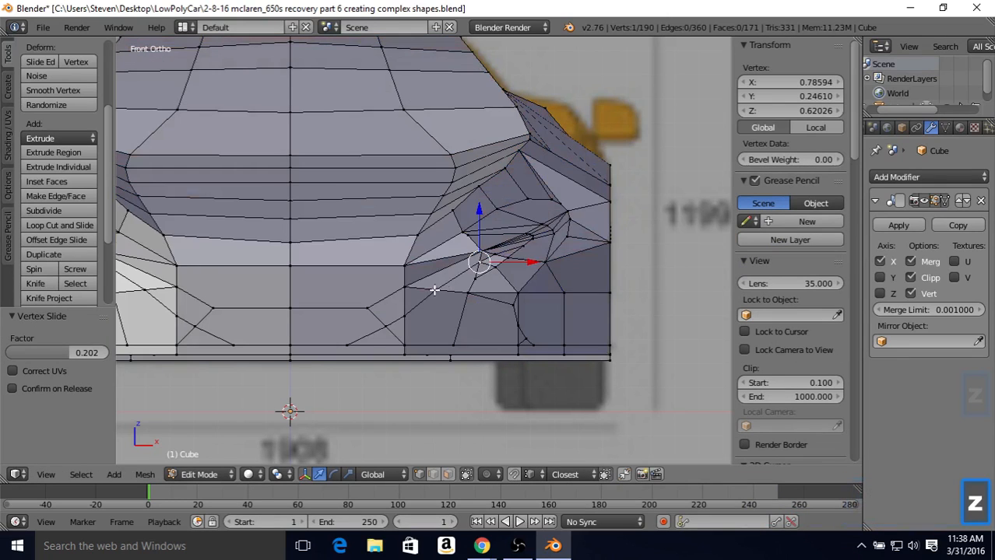
Slide the vertex beside the bumper's front corner inward along its edge by a factor of about 0.273, to about X 0.570, Z 0.508
right_click(433, 287)
key("z")
key("shift+v")
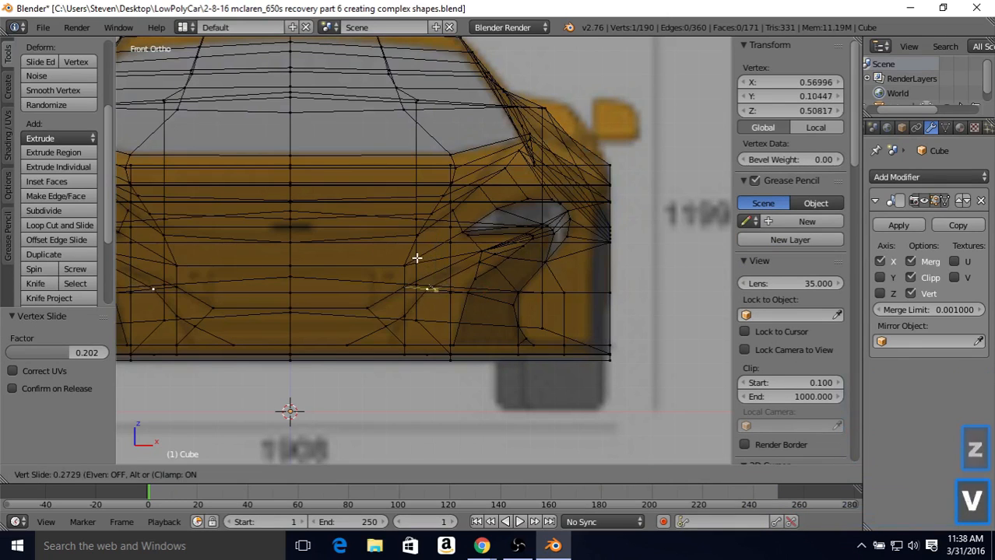
left_click(416, 264)
key("z")
key("z")
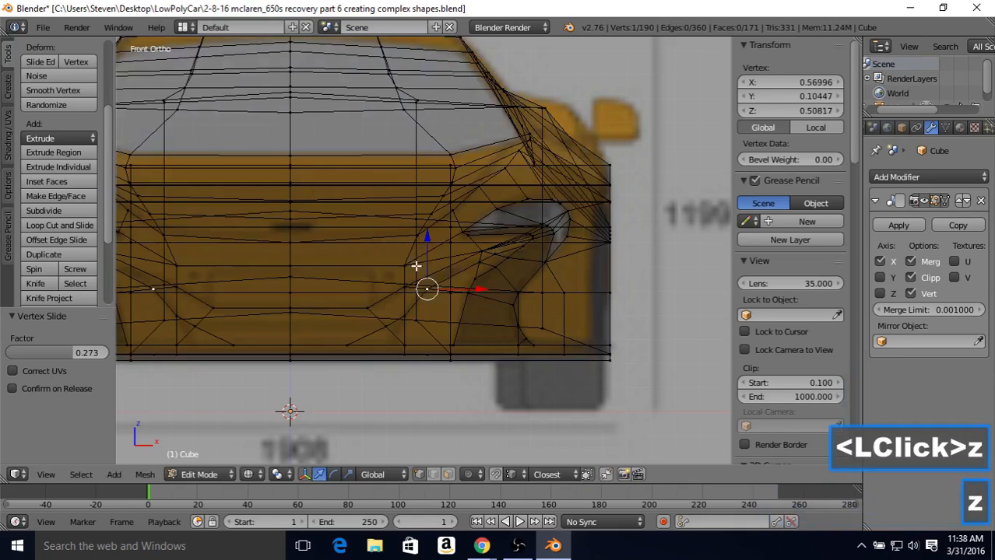
key("z")
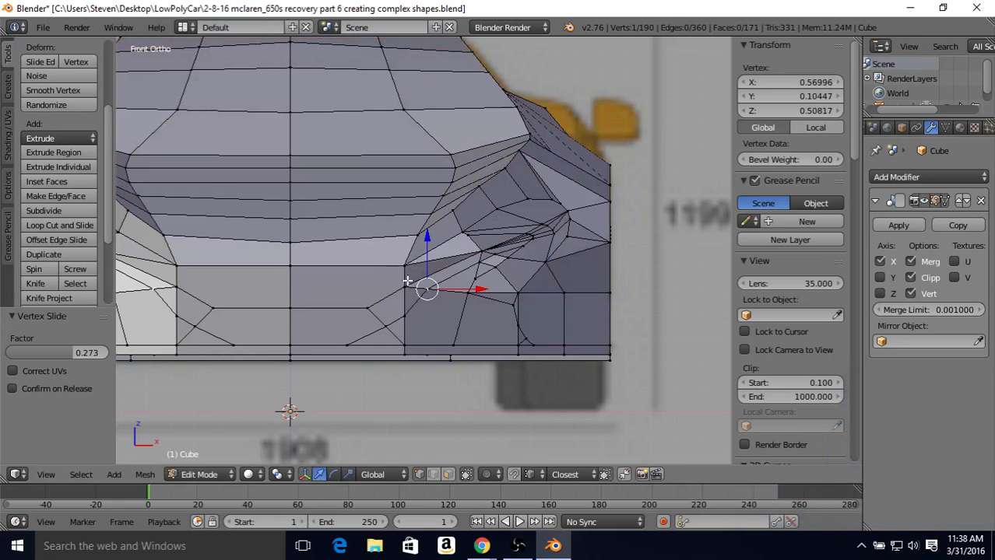
Slide the vertex on the grille's slanted lower side outward by a factor of about 0.385, to about X 0.427, Z 0.323
key("z")
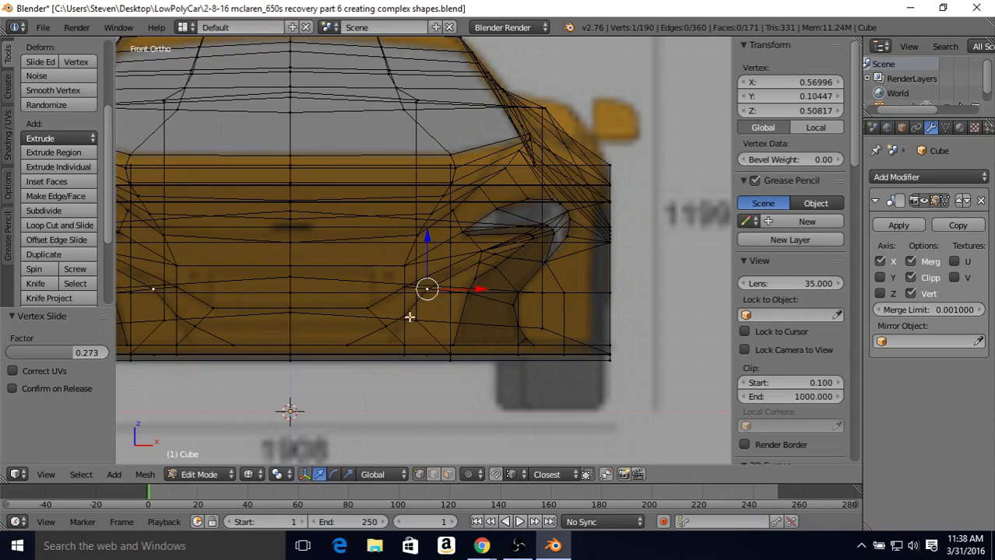
right_click(383, 327)
key("v")
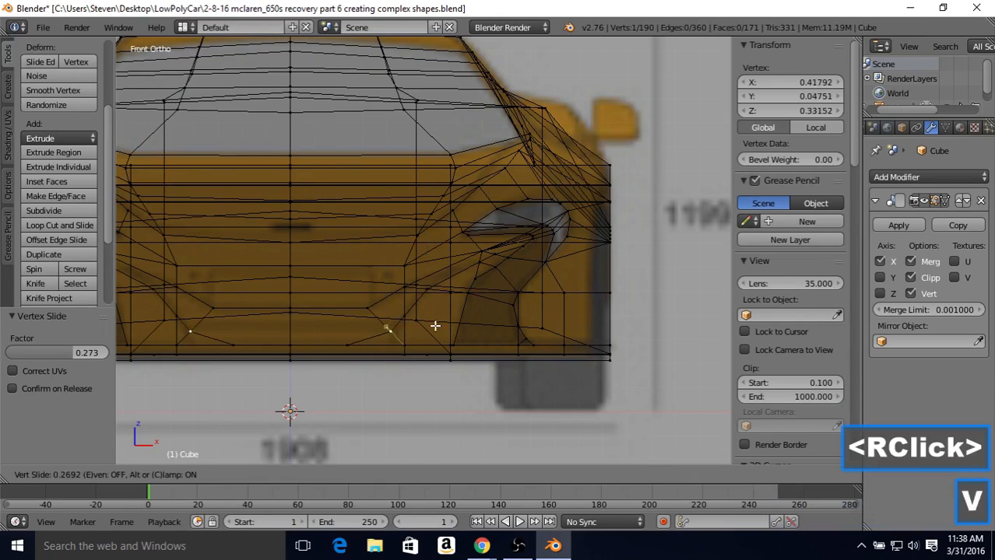
left_click(438, 329)
Slide the vertex on the grille's bottom edge outward by a factor of about 0.734, to about X 0.411
right_click(437, 327)
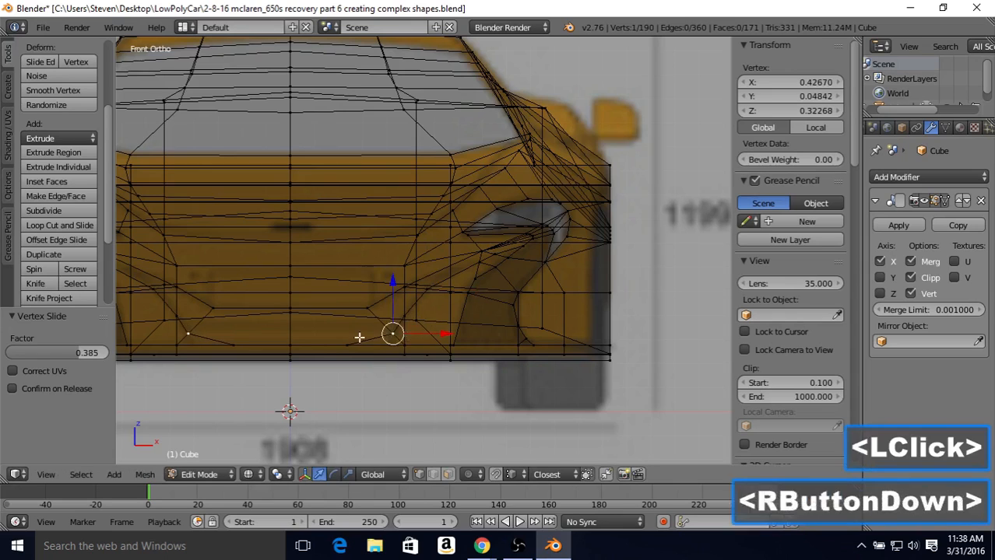
key("v")
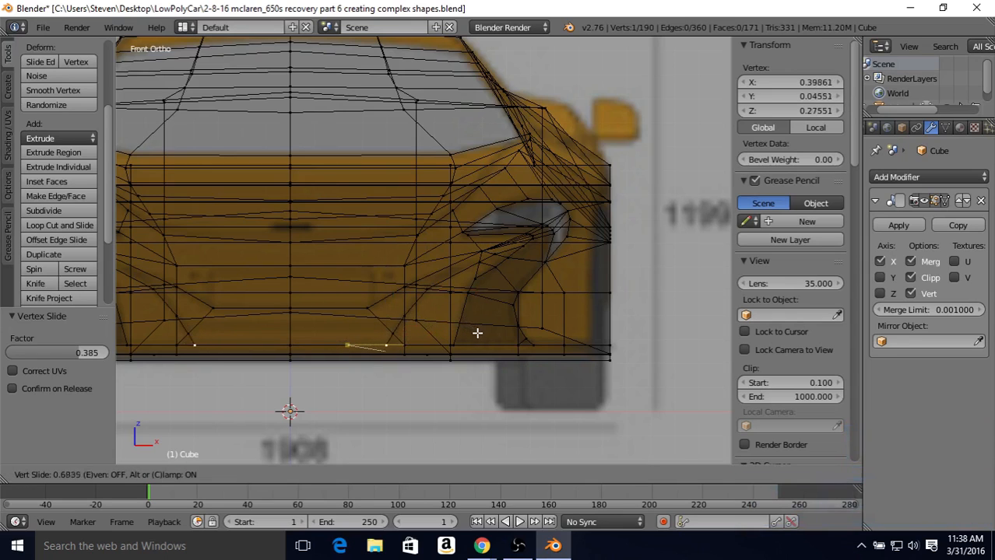
left_click(478, 335)
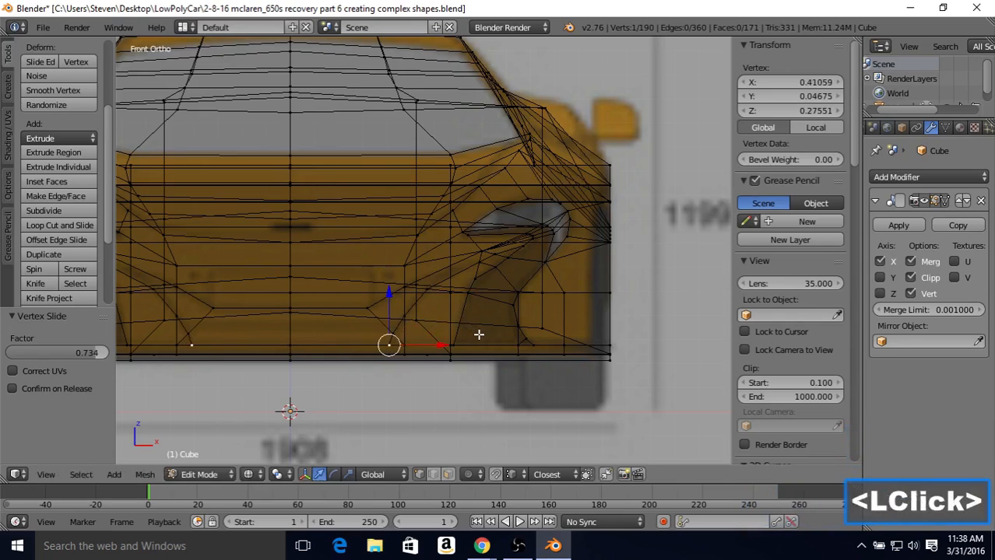
Slide the intake's upper inner vertex toward the bumper corner by a factor of about 0.853, and readjust it by about 0.092
right_click(483, 262)
key("shift+v")
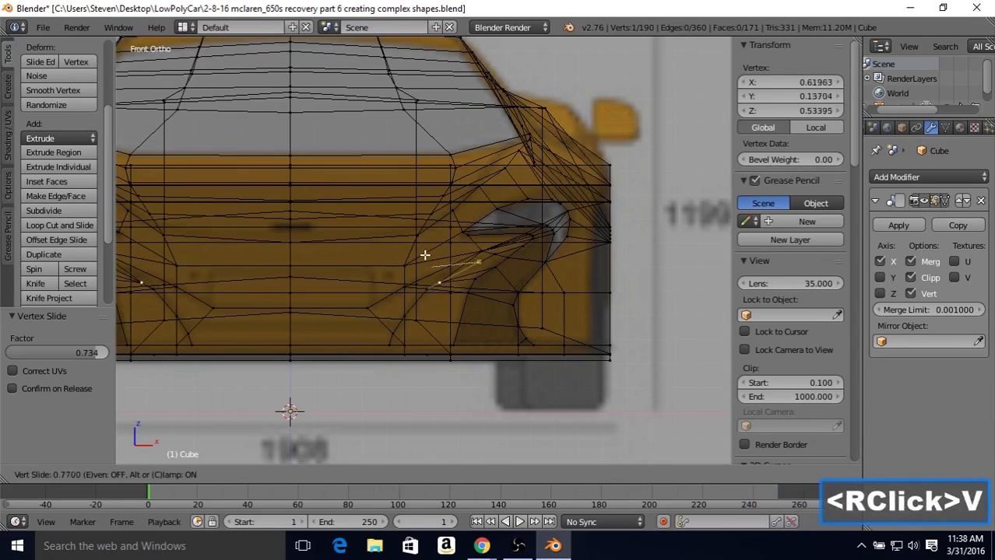
left_click(422, 254)
key("shift+v")
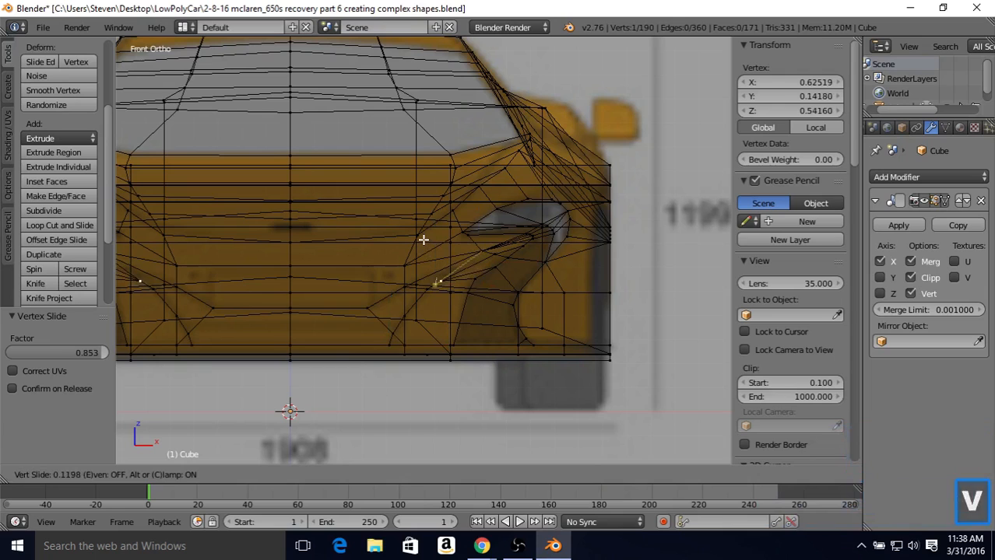
left_click(421, 241)
key("z")
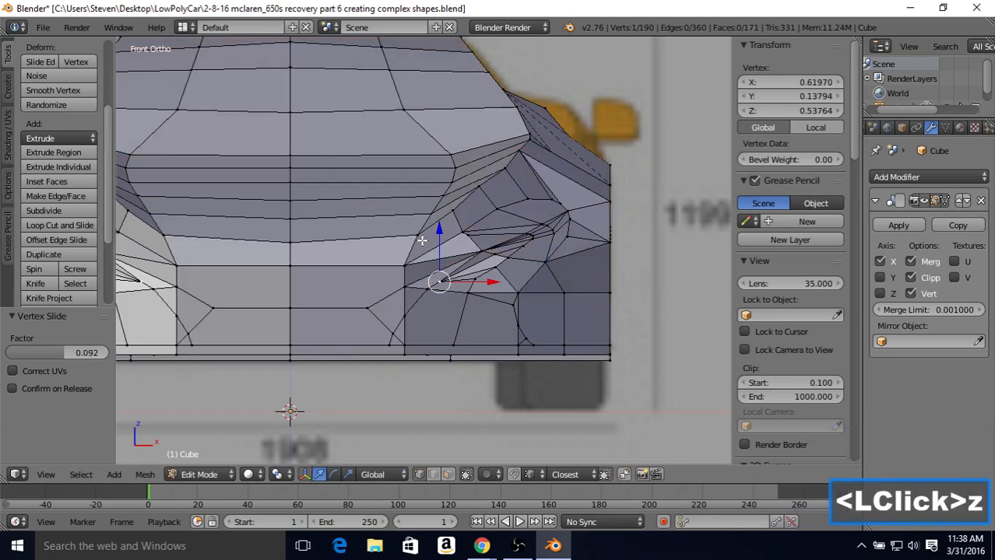
Connect the moved vertex to the vertex on the bumper's front corner edge with a new edge
key("z")
key("z")
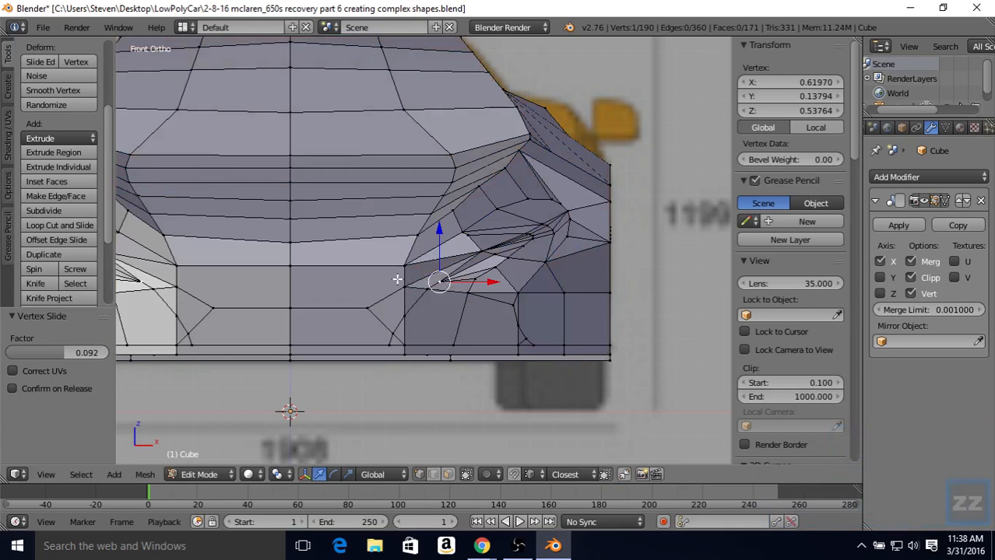
right_click(404, 283, "shift")
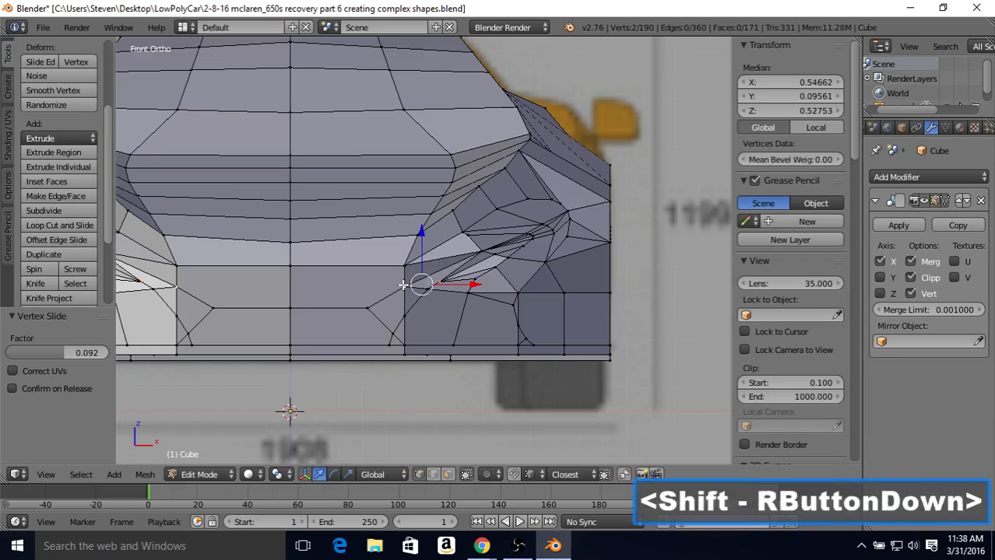
key("j")
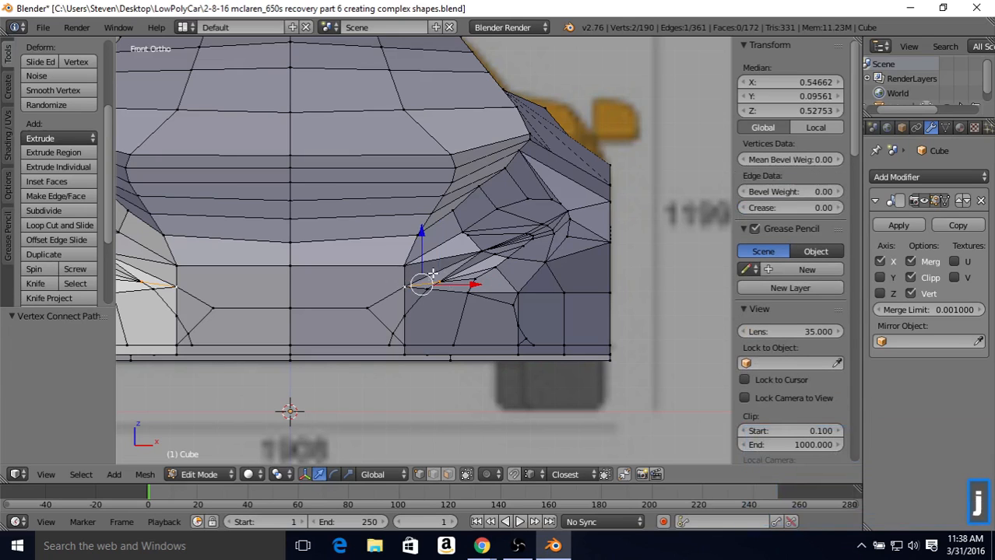
Slide the newly connected vertex by factors of about 0.235 and 0.121, to about X 0.61, Z 0.55
key("z")
right_click(439, 278)
key("shift+v")
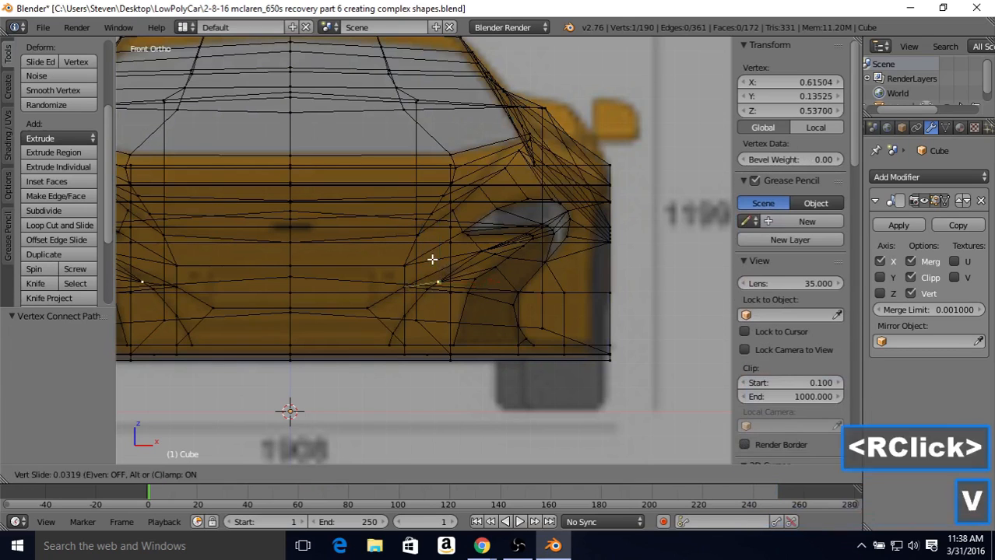
left_click(428, 250)
key("shift+v")
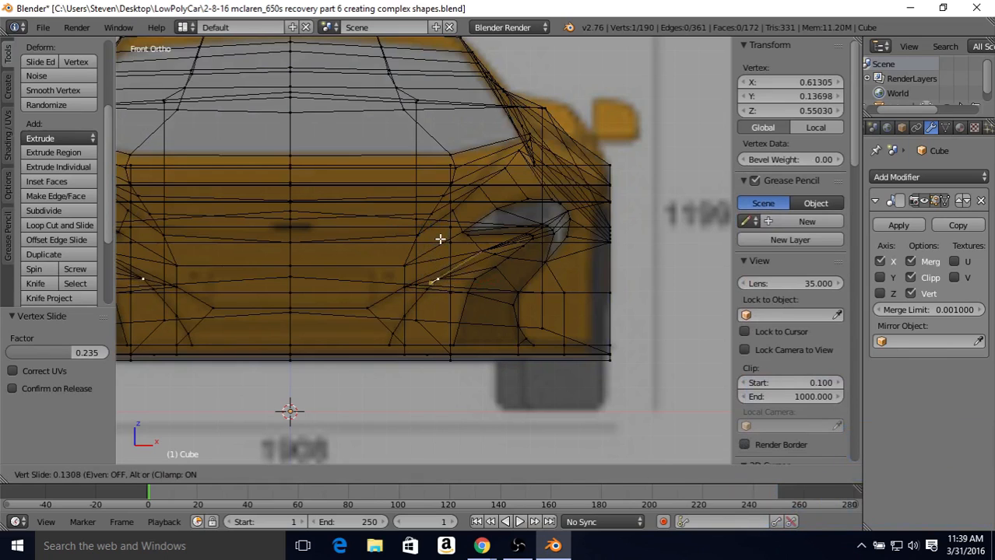
left_click(438, 238)
Slide the vertex just below it toward the bumper's front corner by a factor of about 0.189, to about X 0.552, Z 0.510
right_click(418, 282)
right_click(428, 290)
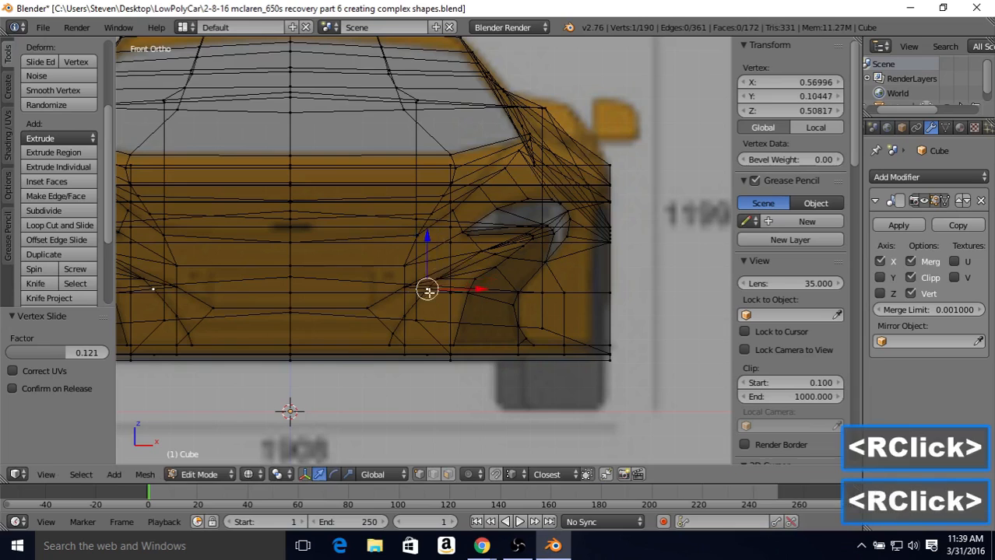
key("shift+v")
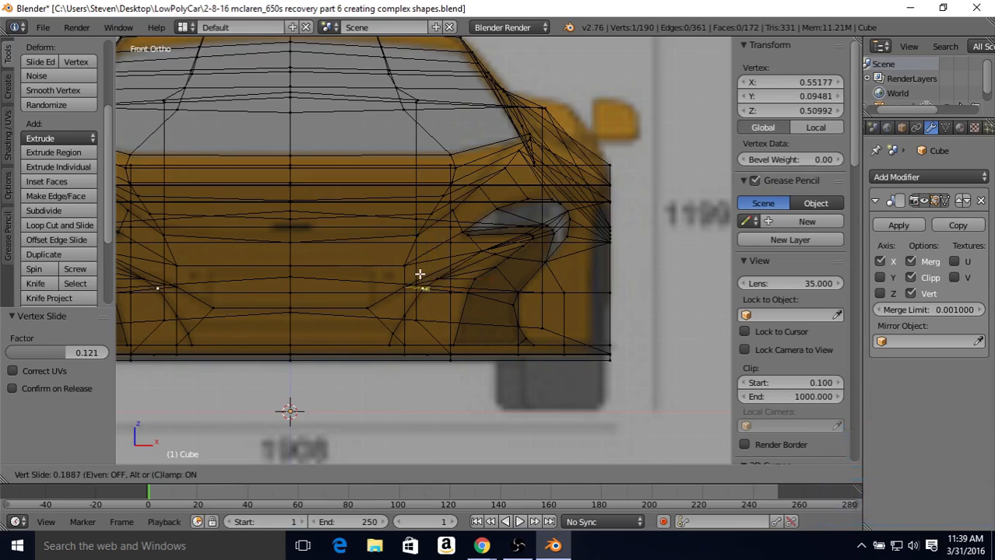
left_click(418, 273)
Slide the lower side vertex of the central grille outline by a factor of about 0.094, to about X 0.431, Z 0.318
right_click(409, 296)
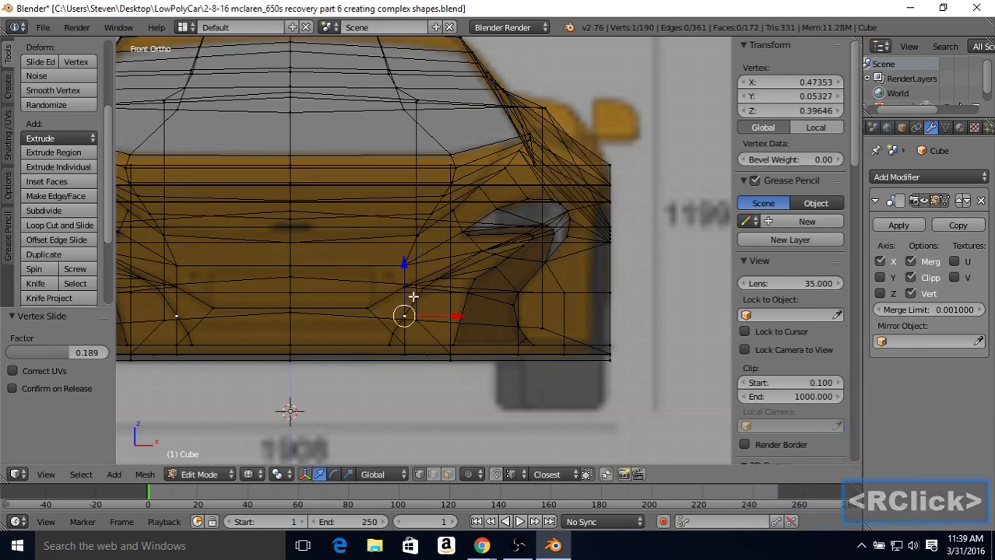
right_click(418, 292)
right_click(393, 324)
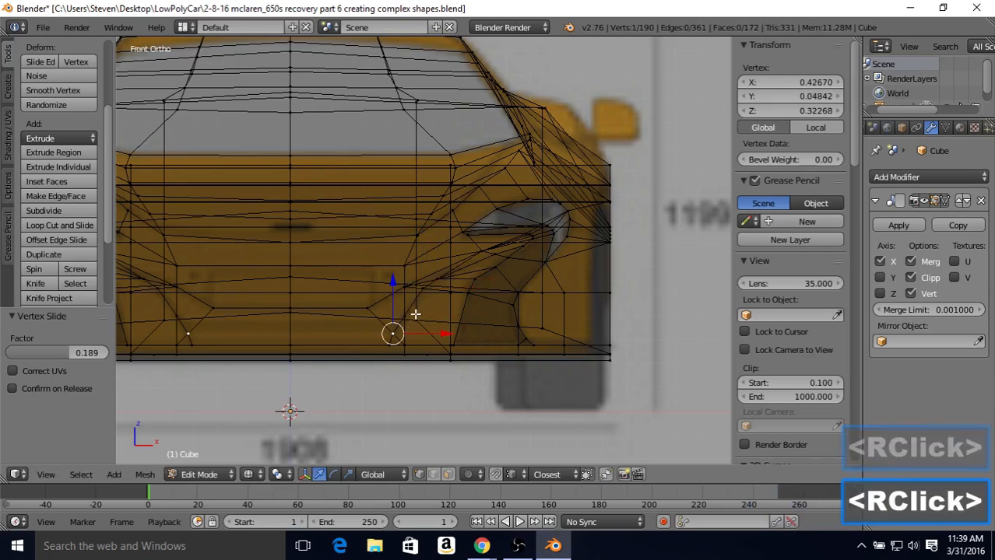
key("shift+v")
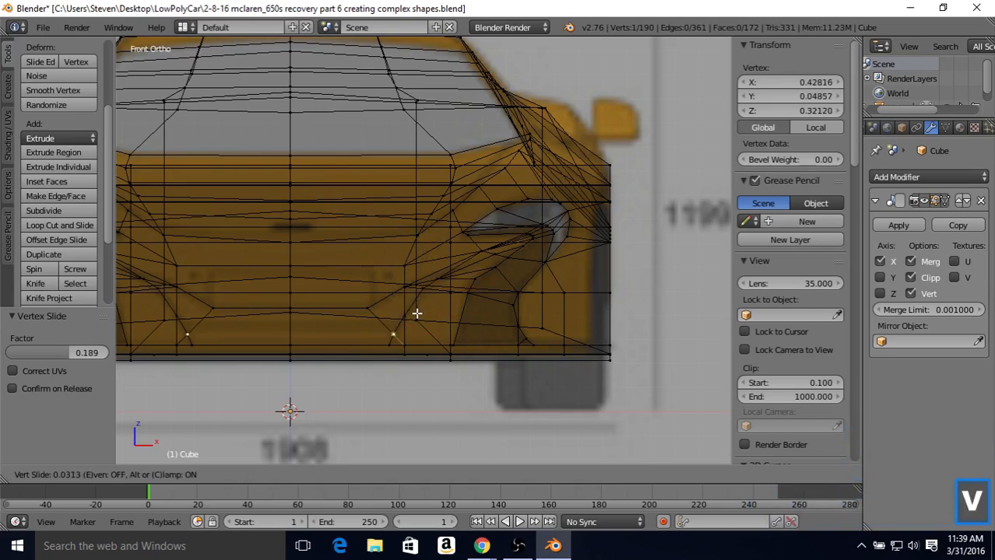
left_click(418, 314)
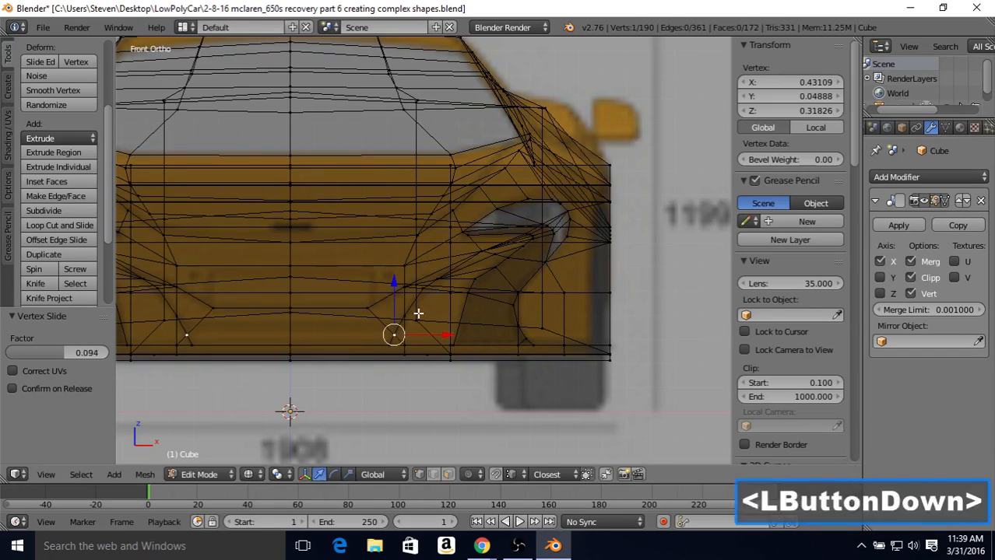
key("z")
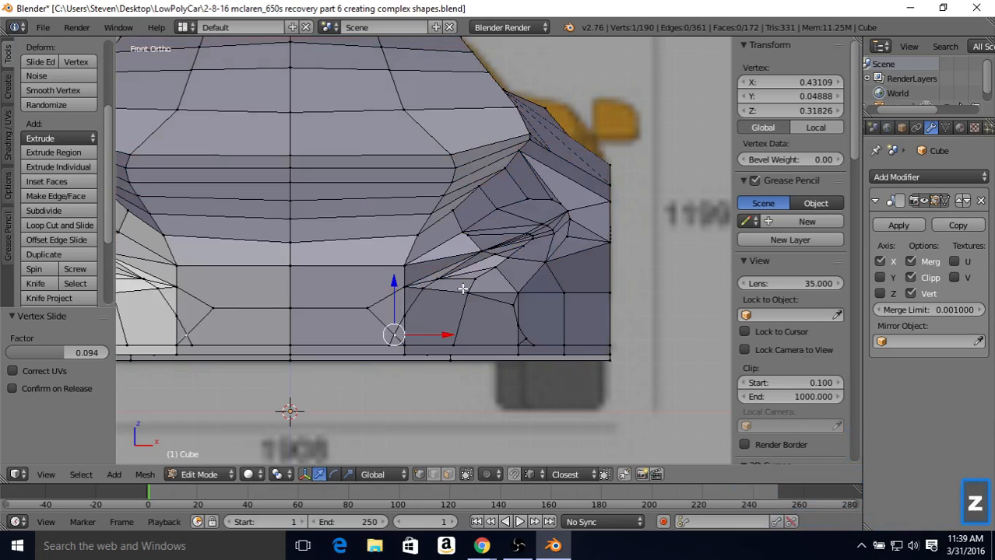
key("z")
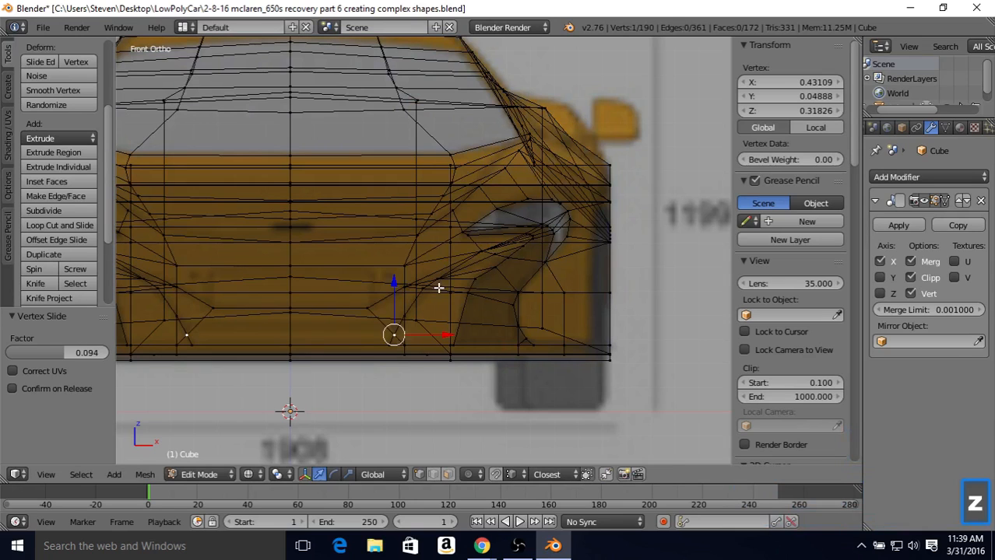
Slide the vertex between the bumper's front corner and the side intake toward the intake by about 0.049, to about X 0.561, Z 0.509
right_click(434, 283)
right_click(422, 289)
key("v")
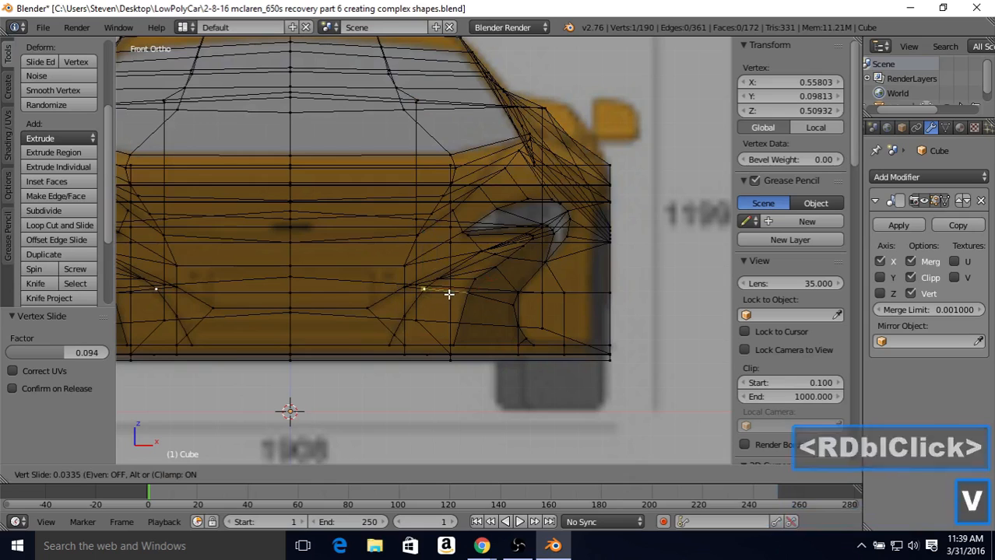
left_click(449, 294)
key("z")
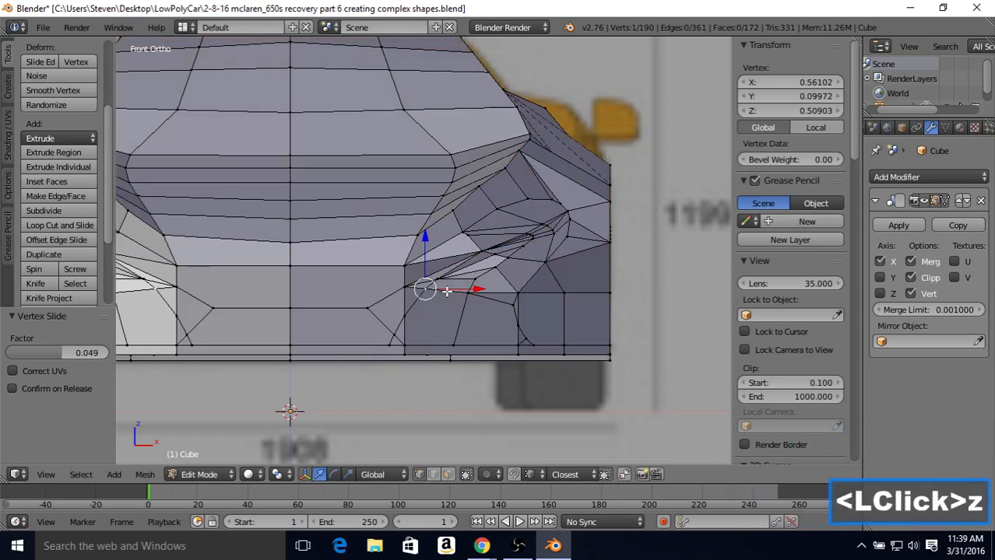
key("z")
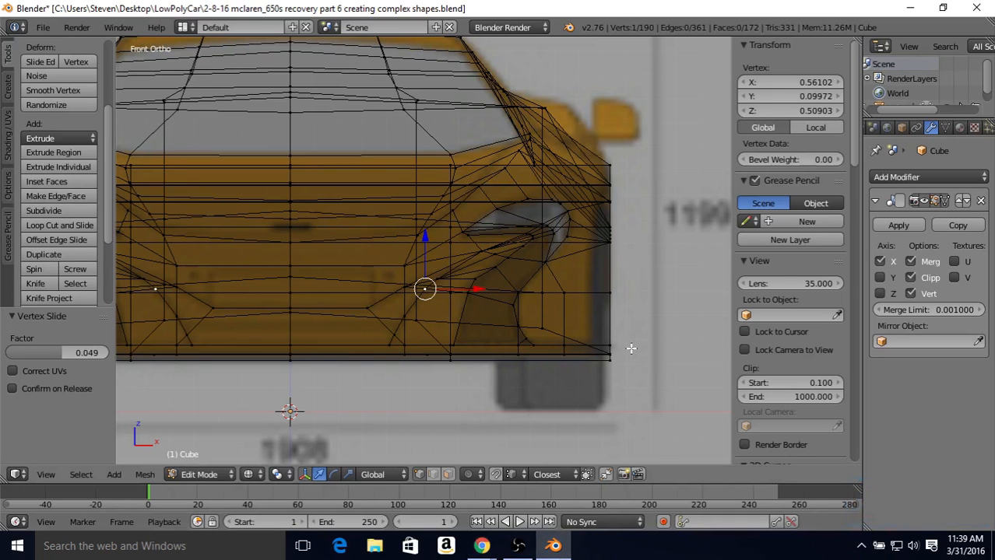
key("z")
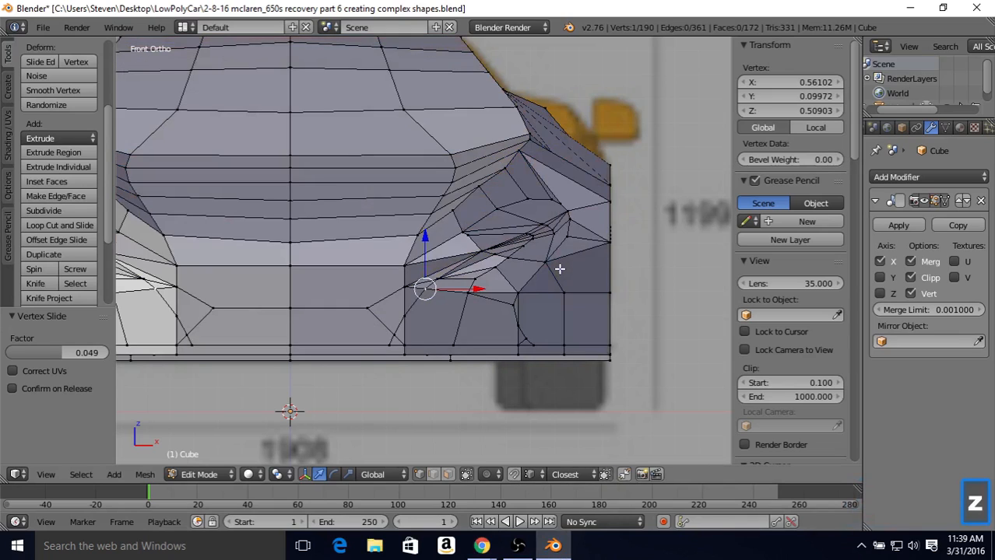
key("z")
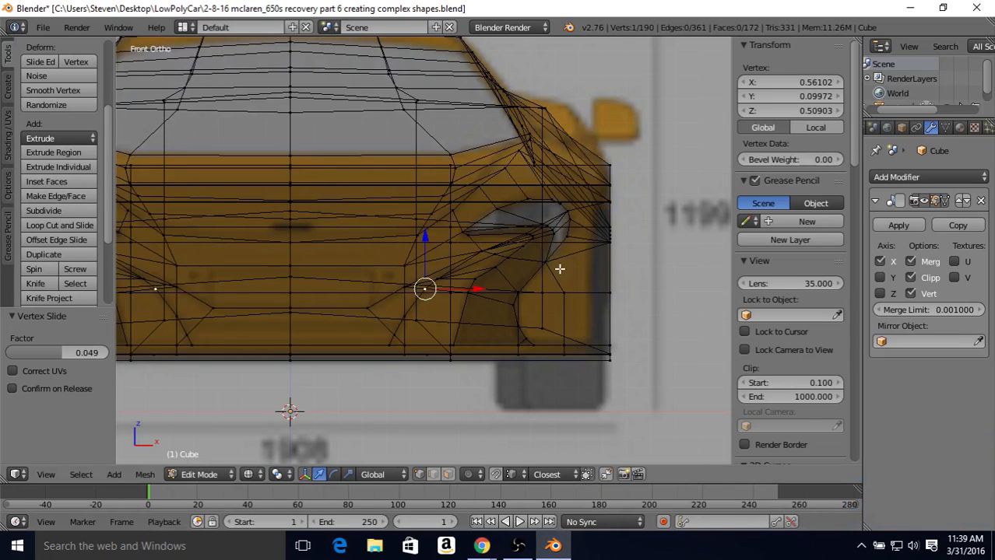
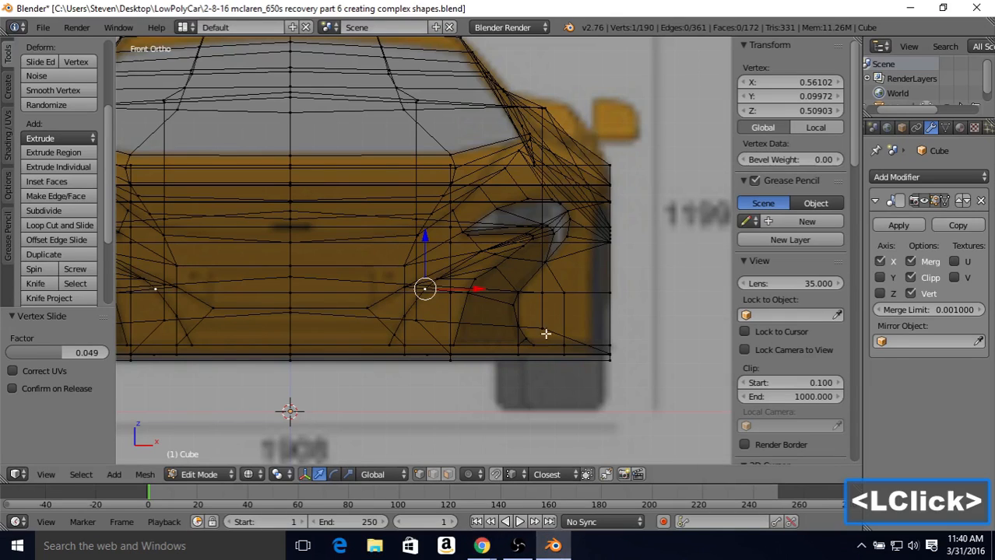
Slide the side intake's bottom inner vertex outward by a factor of about 0.124, to about X 0.713, Z 0.276
right_click(458, 344)
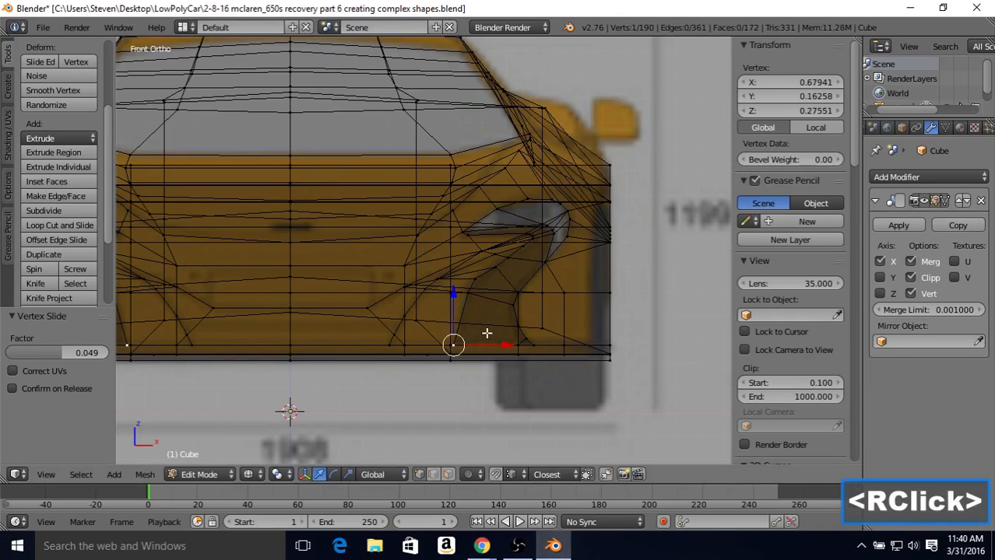
key("shift+v")
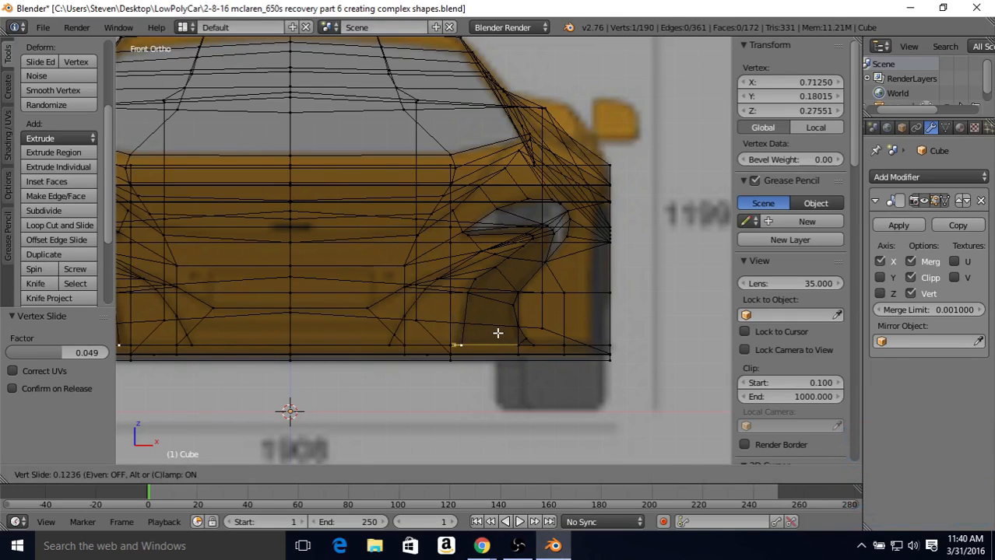
left_click(494, 324)
Subdivide the intake's lower inner edge once and slide the new vertex down by about 0.578, to about X 0.718, Z 0.321
right_click(467, 296, "shift")
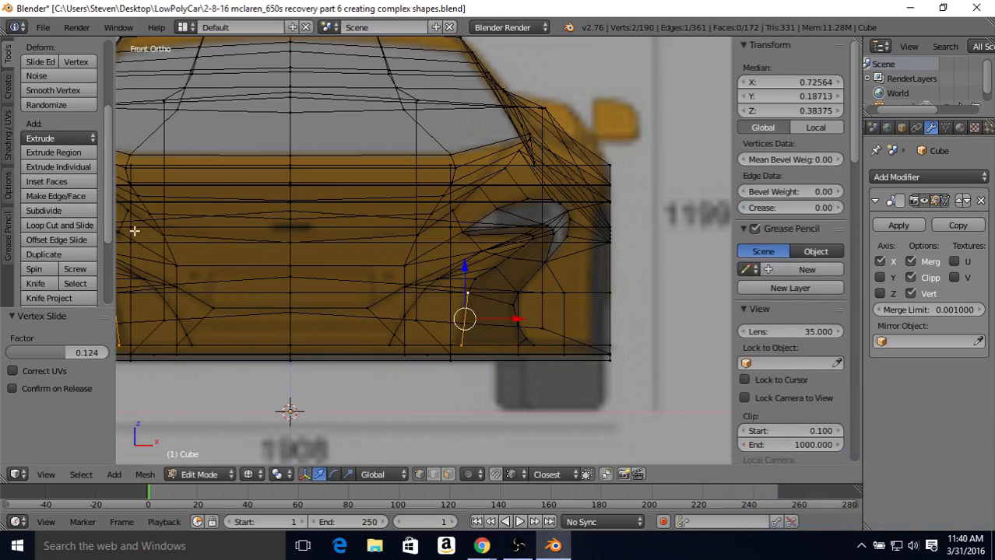
left_click(78, 209)
right_click(464, 319)
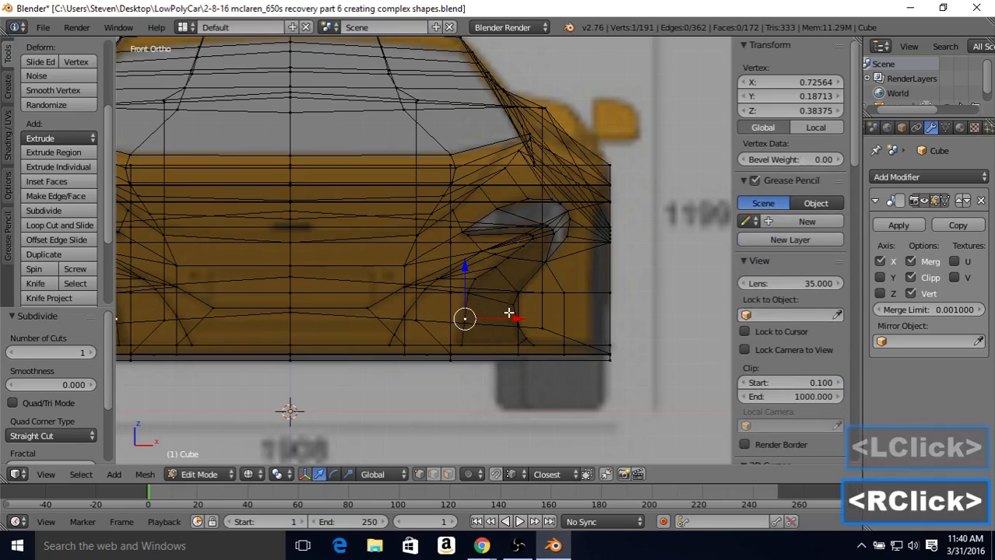
key("v")
left_click(493, 333)
Connect the new intake vertex to the lower vertex on the bumper's front corner edge with a new edge
key("z")
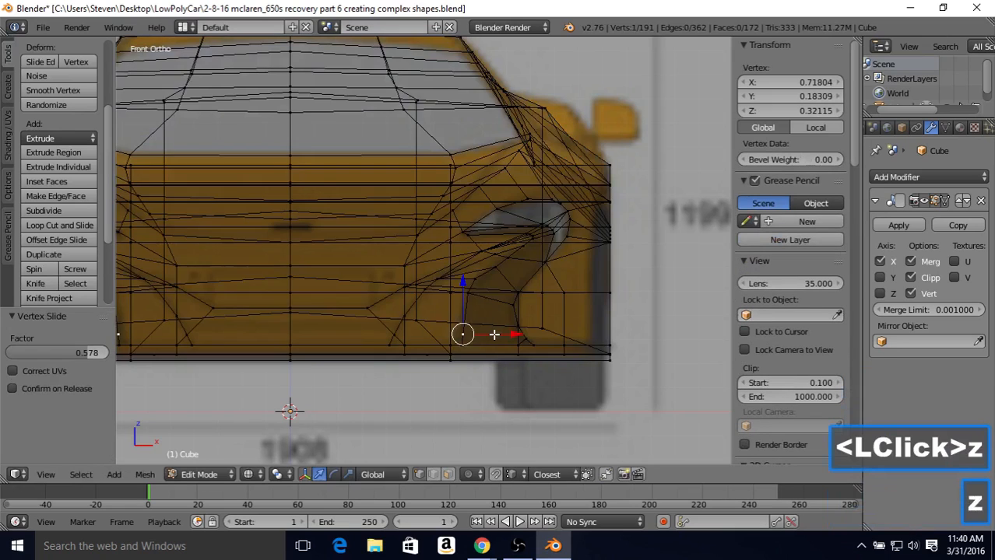
key("z")
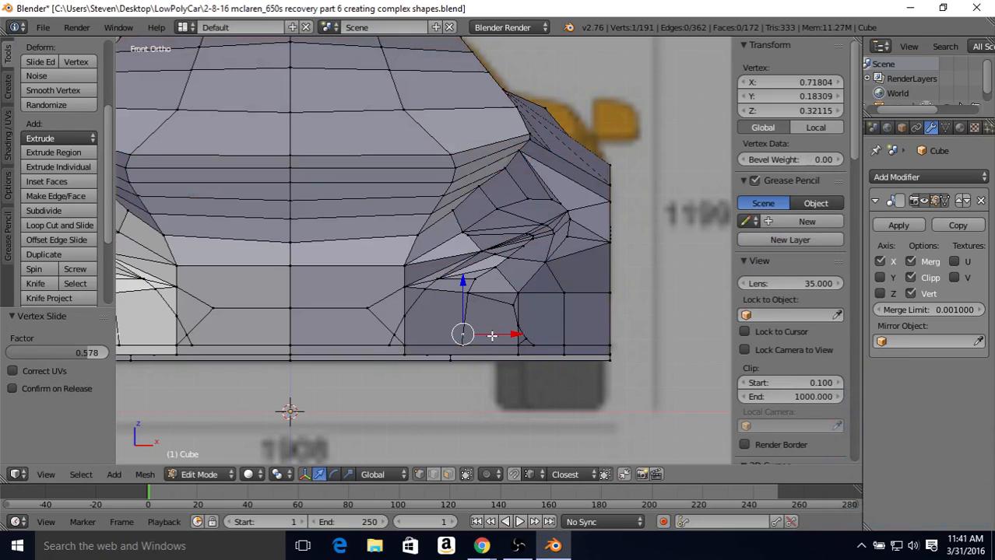
right_click(406, 314, "shift")
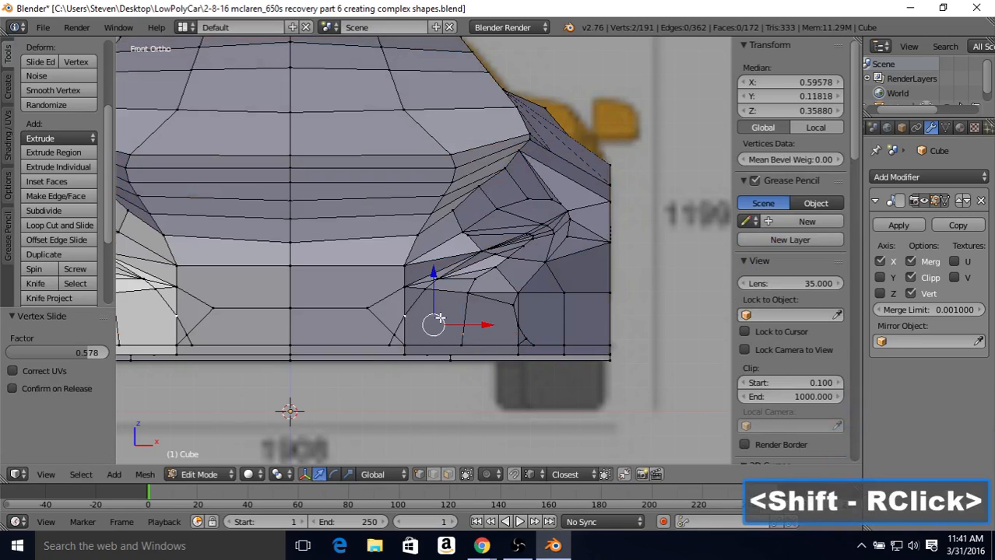
key("j")
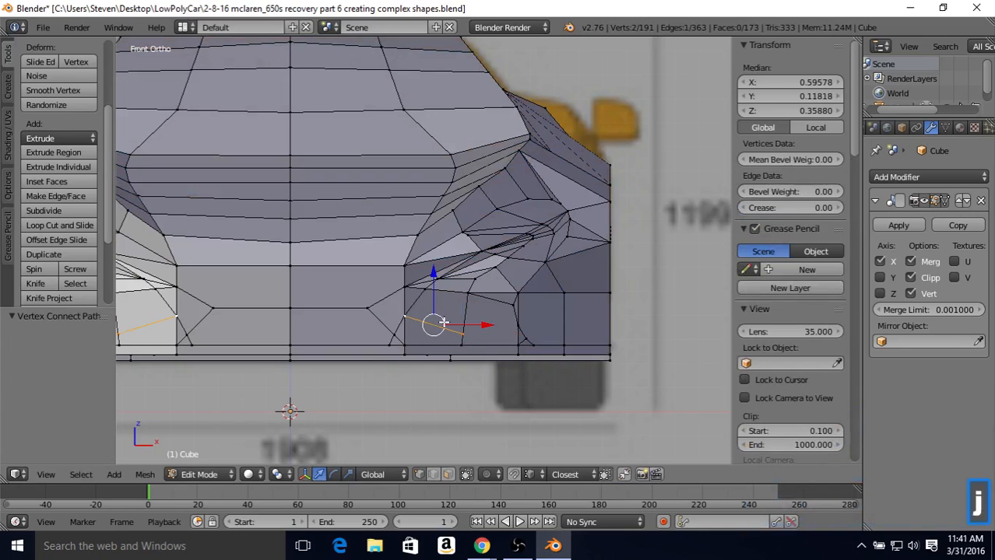
Slide the connected intake vertex by factors of about 0.091 and 0.206, to about X 0.699, Z 0.317
key("z")
right_click(462, 333)
key("shift+v")
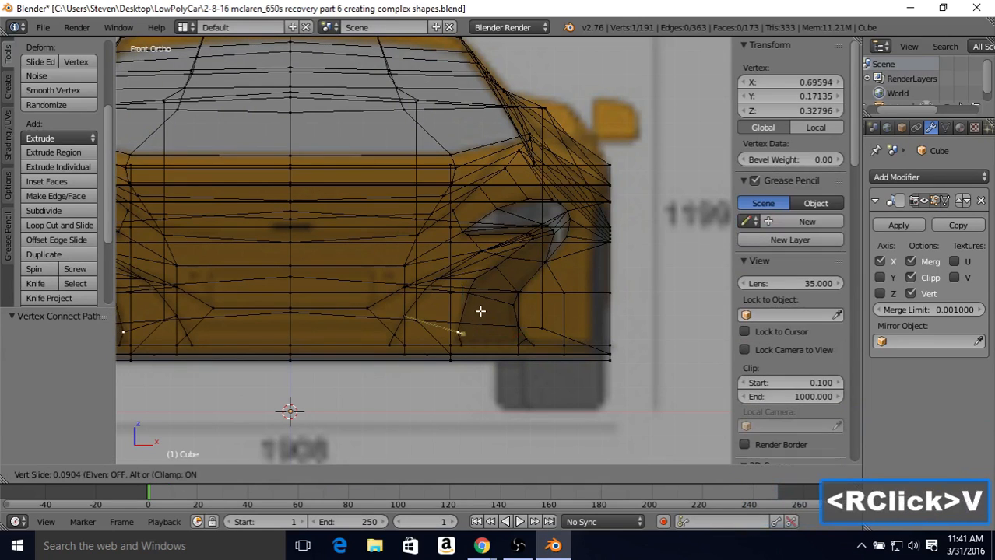
left_click(478, 312)
key("shift+v")
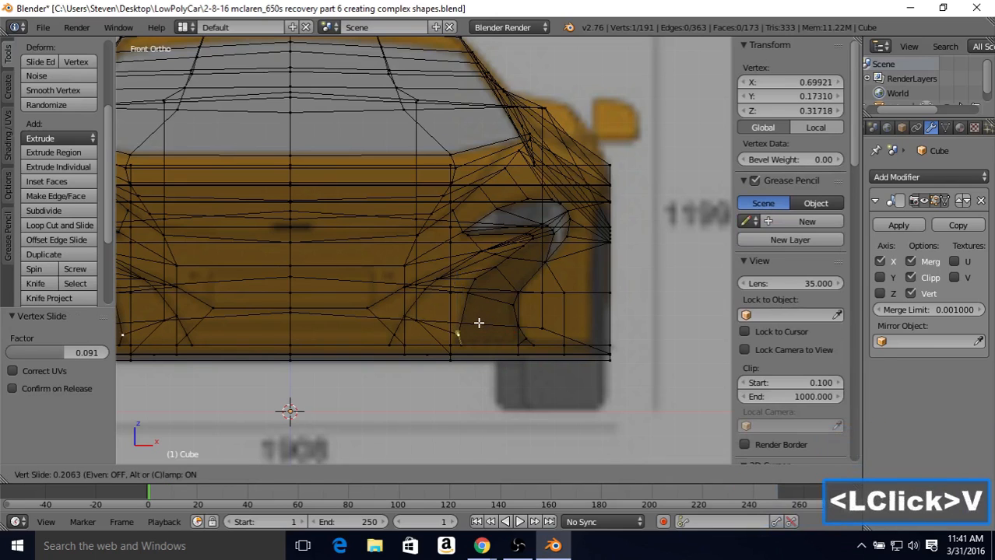
left_click(471, 305)
Subdivide the intake's inner edge above that vertex once and slide the new midpoint down to about X 0.712, Z 0.374
right_click(467, 295, "shift")
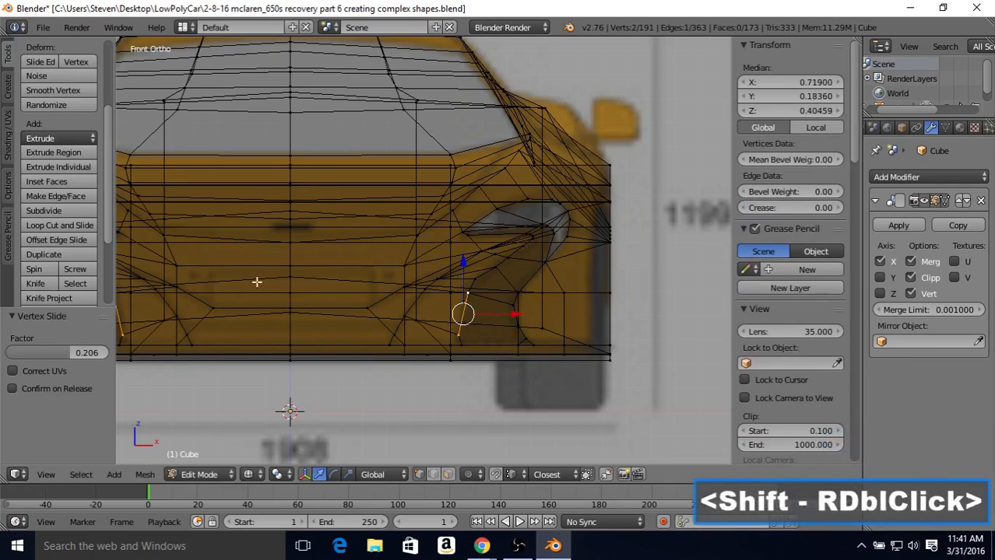
left_click(53, 209)
right_click(462, 314)
key("shift+v")
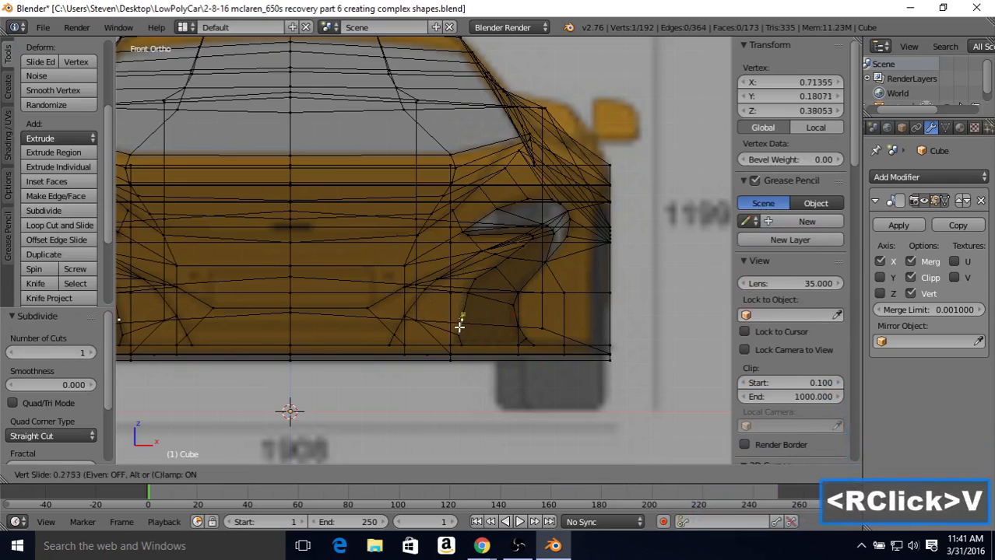
left_click(459, 325)
Connect the slid midpoint vertex to the same lower vertex on the bumper's front corner edge
key("z")
right_click(413, 314, "shift")
key("j")
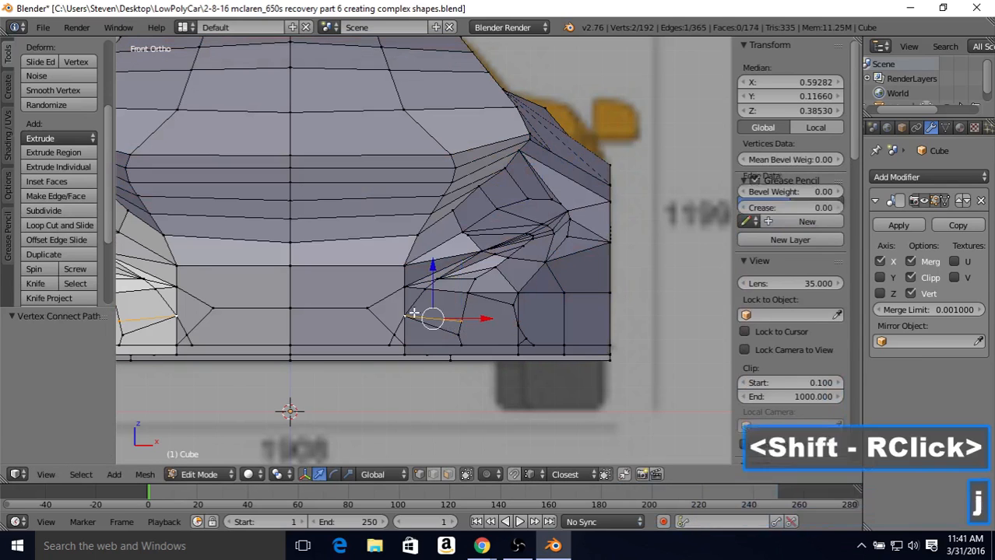
Slide the midpoint vertex on the intake's inner edge by factors of about 0.507 and 0.028, to about X 0.699, Z 0.347
right_click(477, 312)
key("z")
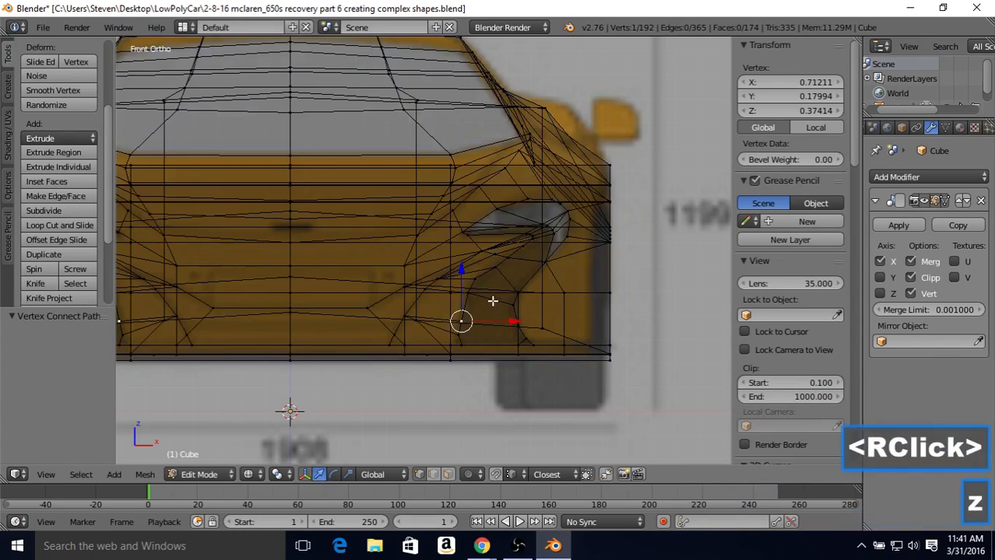
key("shift+v")
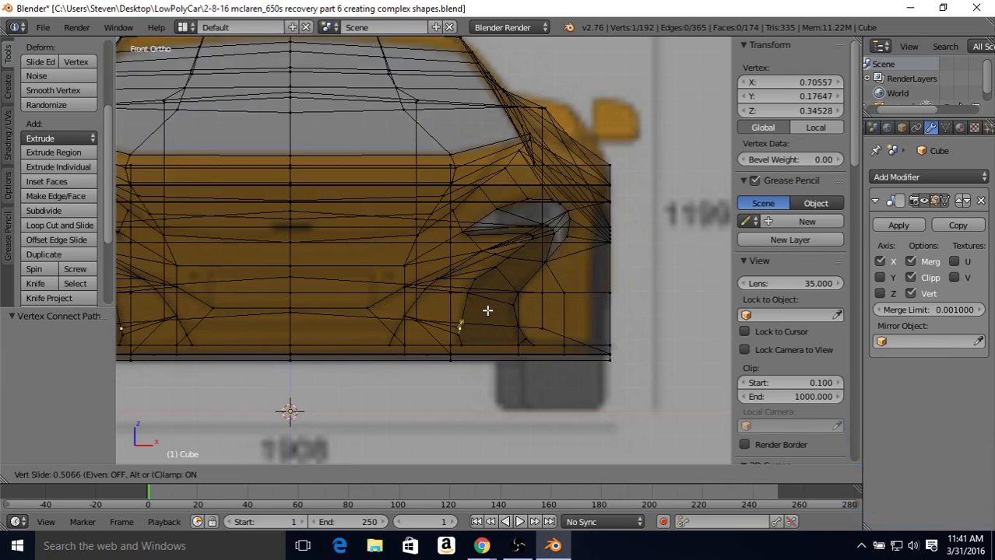
left_click(484, 308)
key("shift+v")
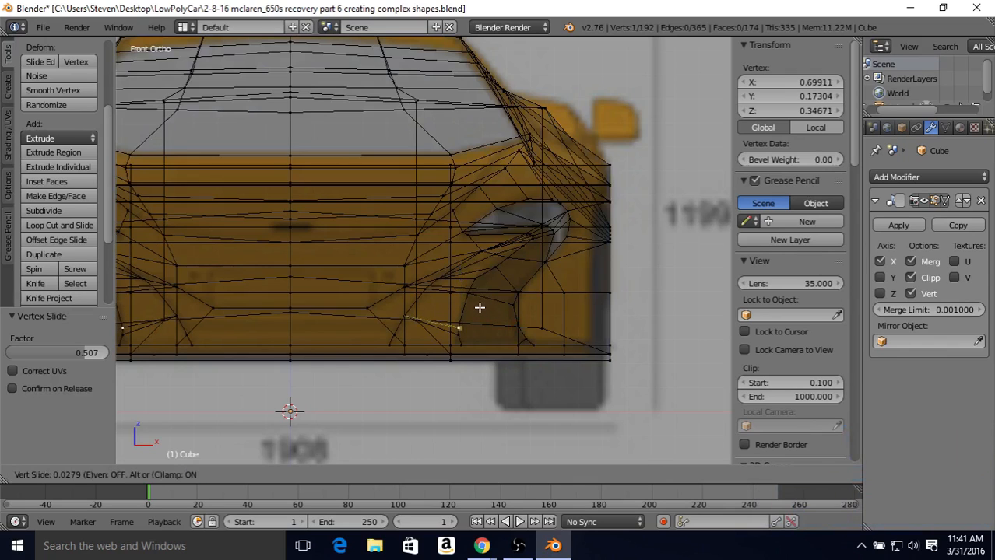
left_click(479, 307)
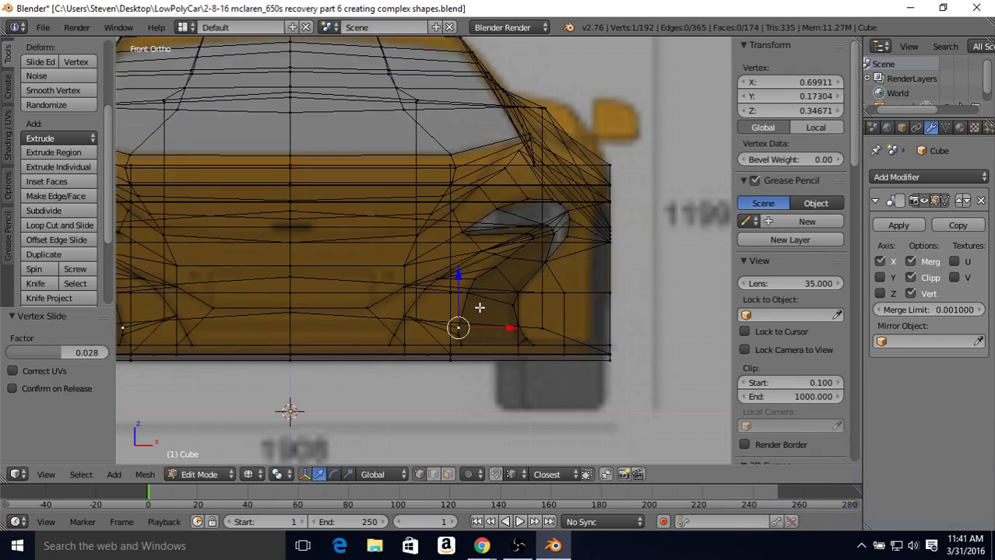
Slide the intake vertex just below it toward the bumper's front corner by a factor of about 0.052
key("z")
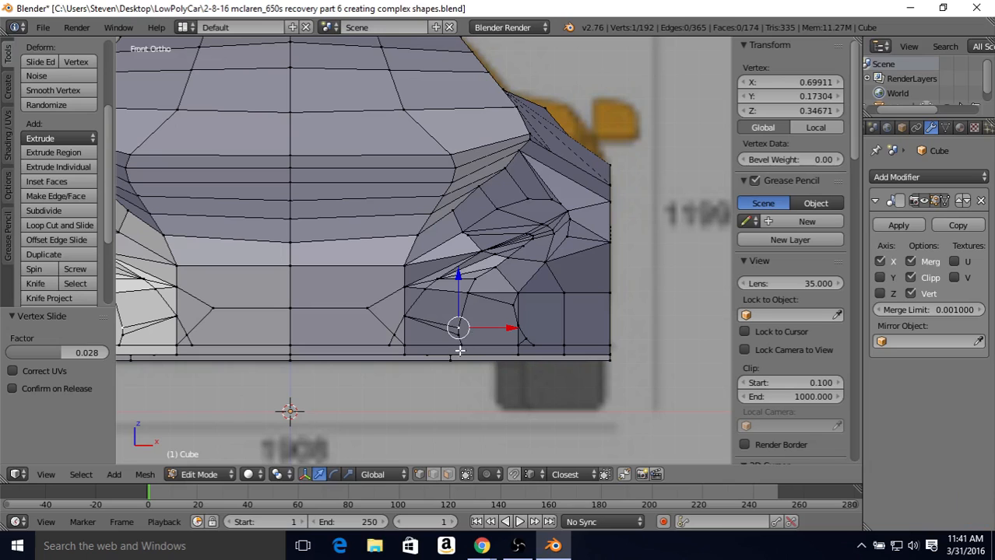
key("z")
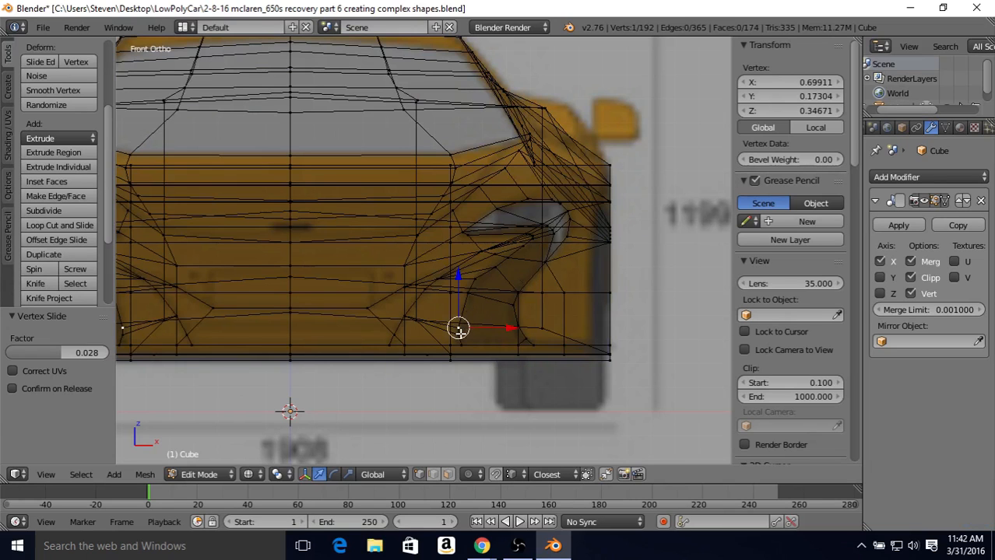
right_click(458, 331)
key("shift+v")
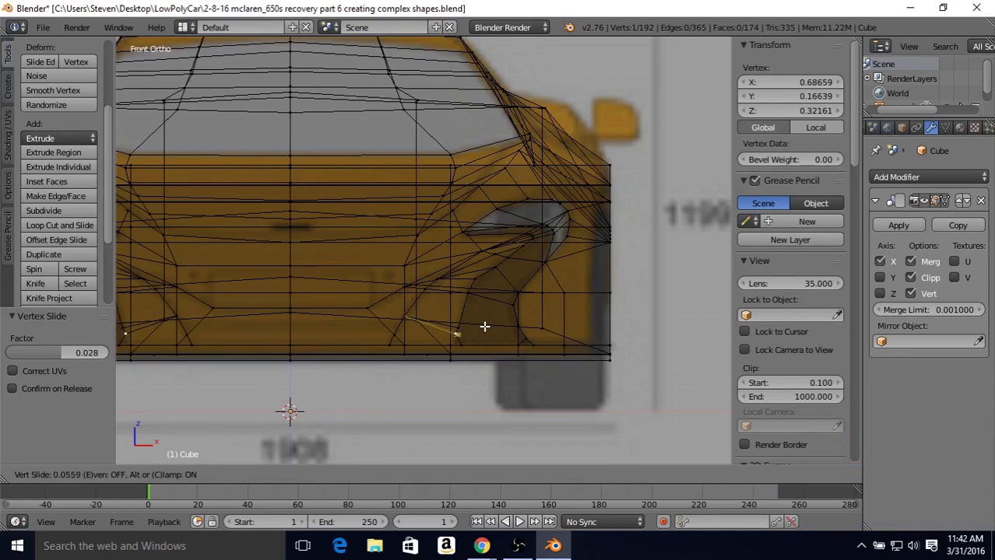
left_click(484, 327)
Slide the upper of the two intake vertices toward the bumper's front corner by about 0.06, to about X 0.686, Z 0.350
right_click(459, 330)
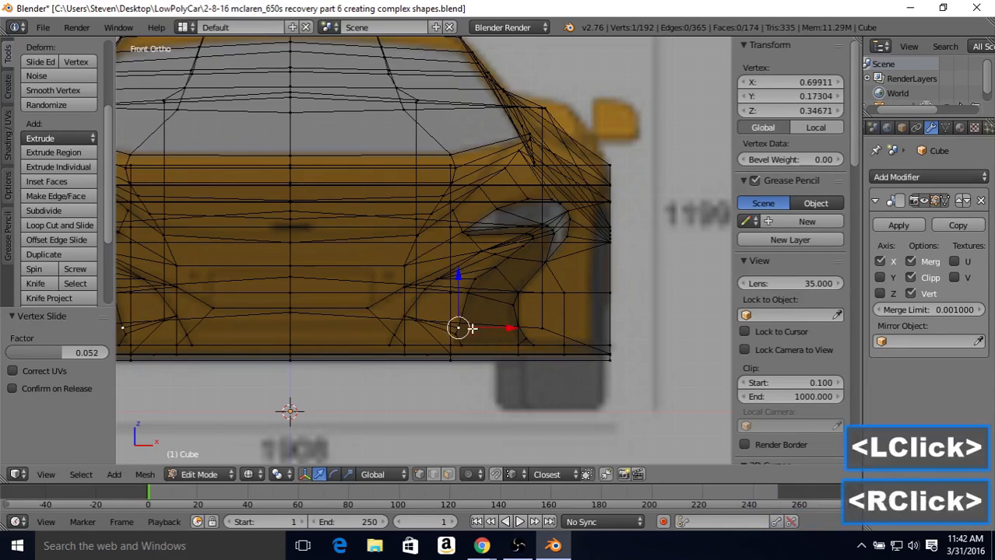
key("shift+v")
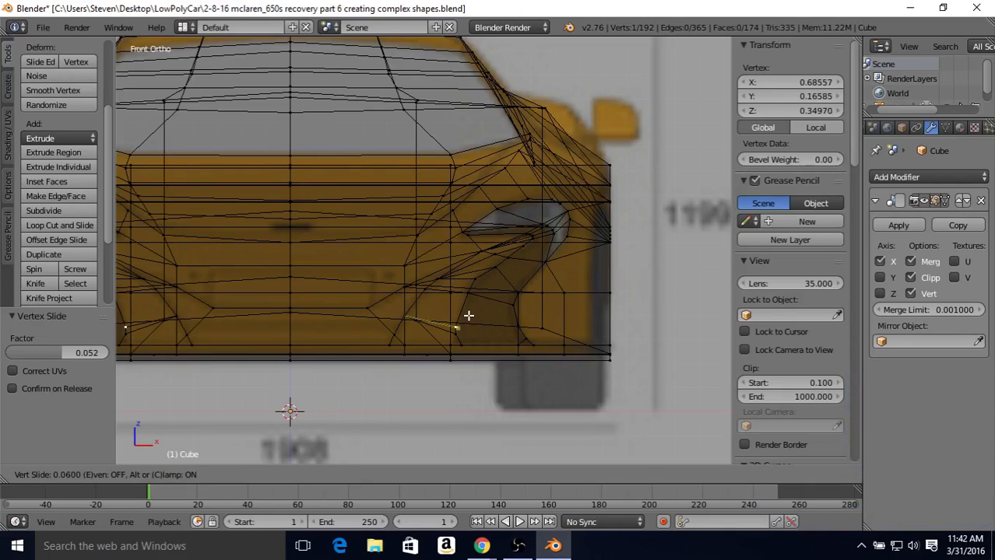
left_click(469, 315)
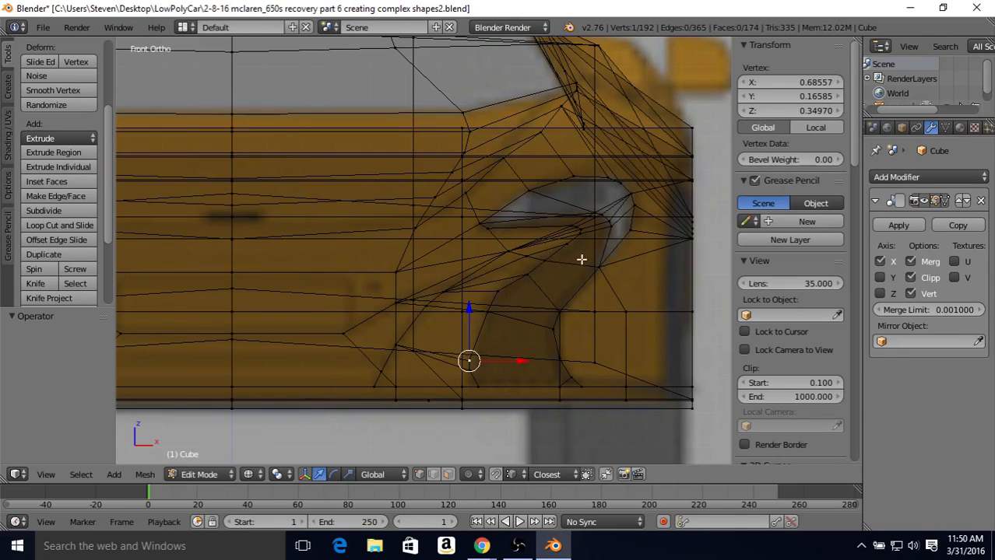
Connect the two neighbouring vertices at the intake's upper inner edge and slide the lower one toward the upper by about 0.278
right_click(529, 271)
right_click(526, 256, "shift")
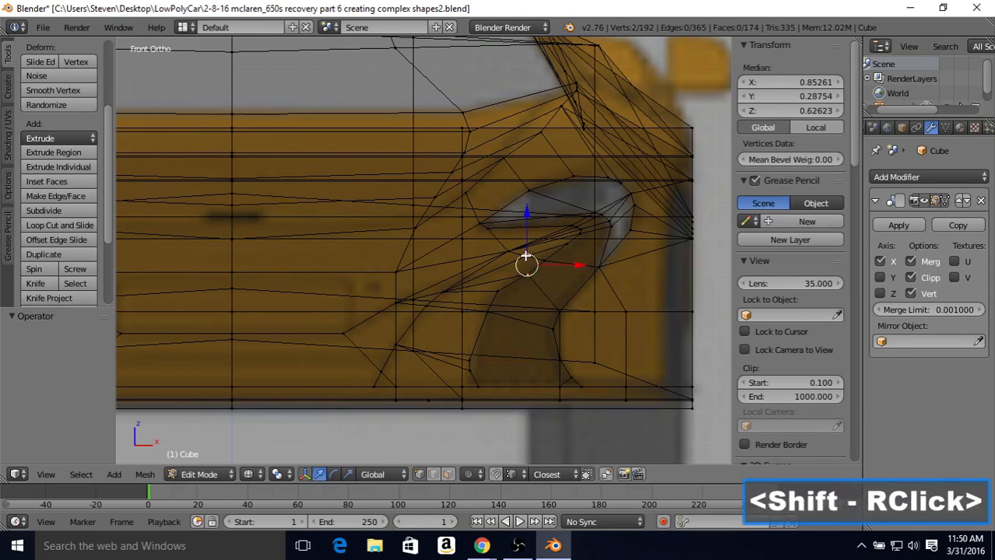
key("j")
right_click(529, 270)
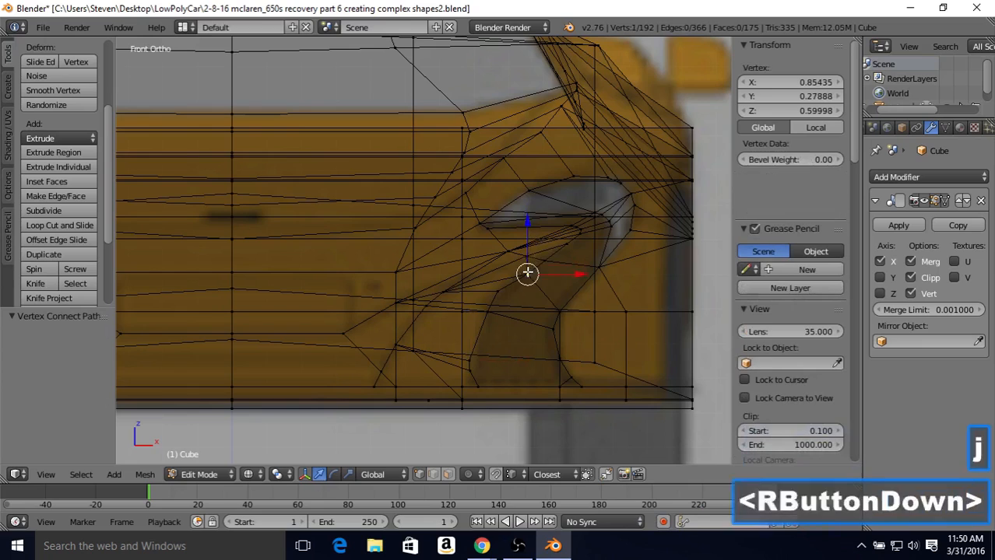
key("shift+v")
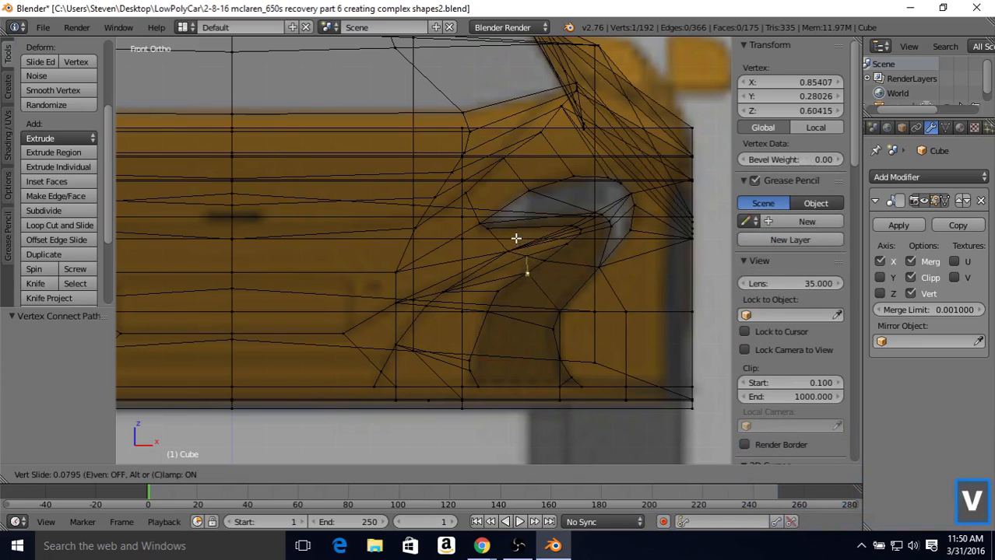
left_click(516, 238)
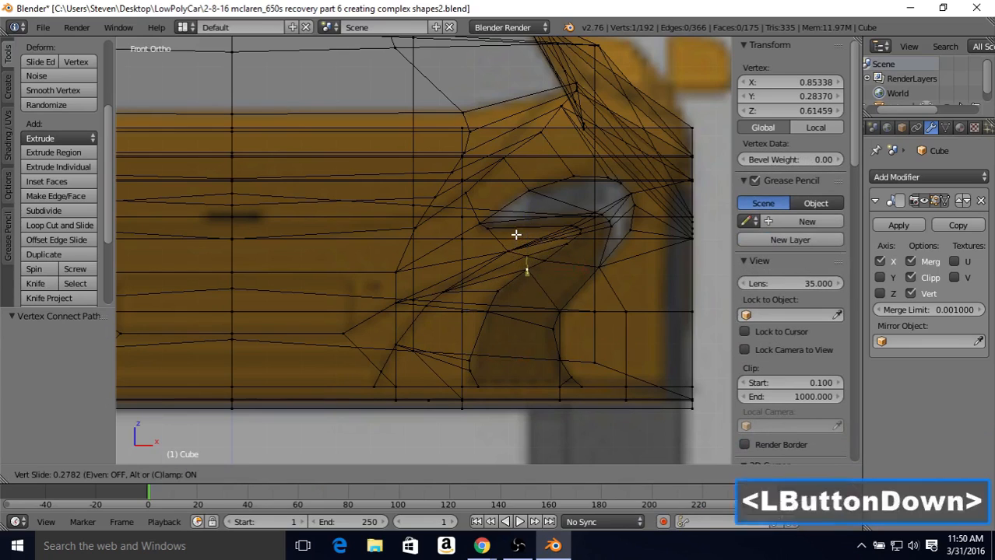
Slide the adjacent vertex beside that connection by a factor of about 0.177, to about X 0.895, Z 0.641
right_click(541, 246)
key("shift+v")
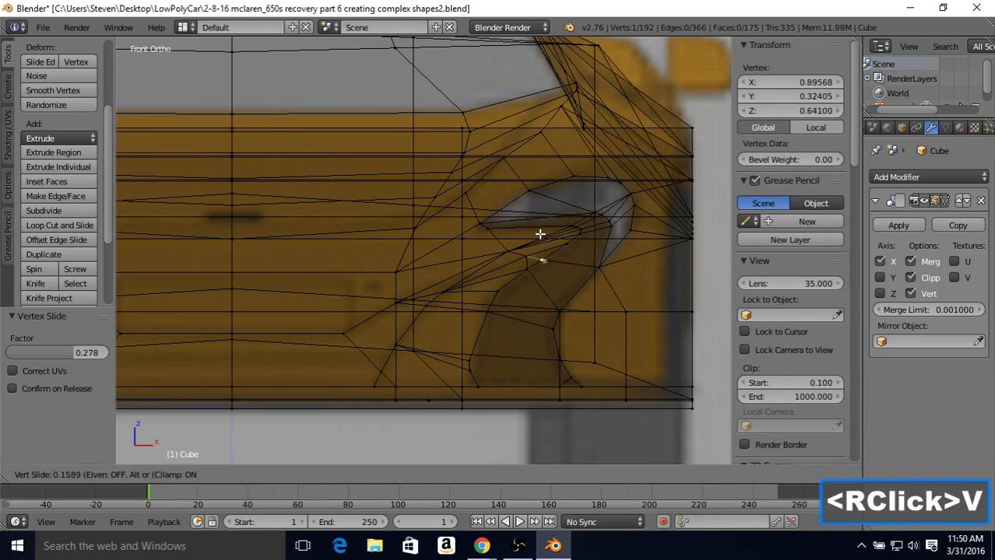
right_click(540, 233)
key("shift+v")
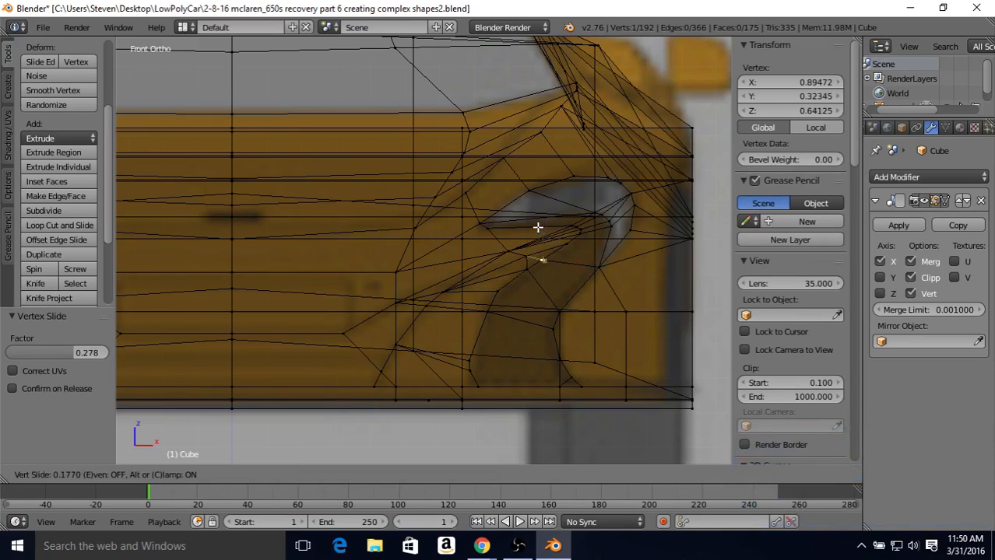
left_click(537, 227)
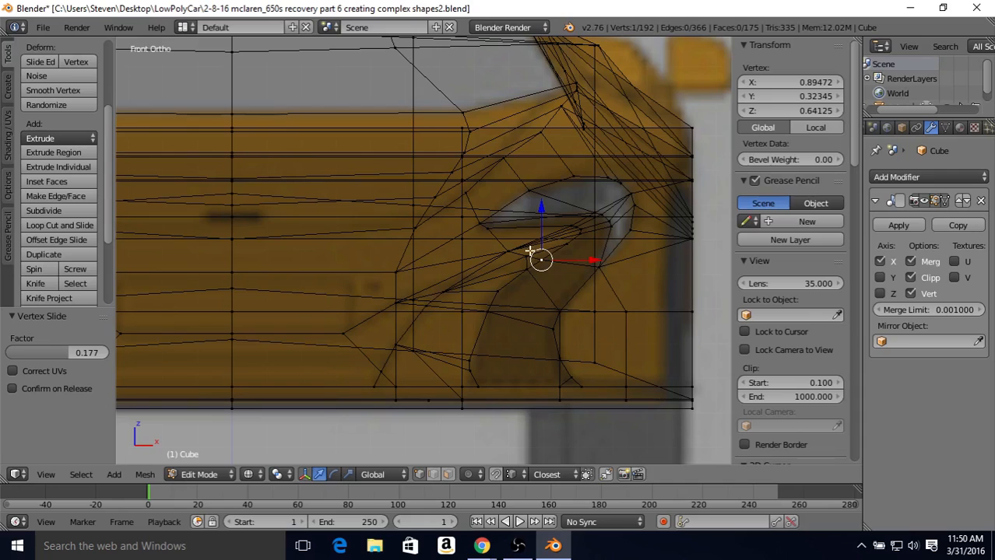
Merge the slid vertex into the neighbouring intake vertex nearer the car's outer side, using At Last
key("z")
key("z")
key("z")
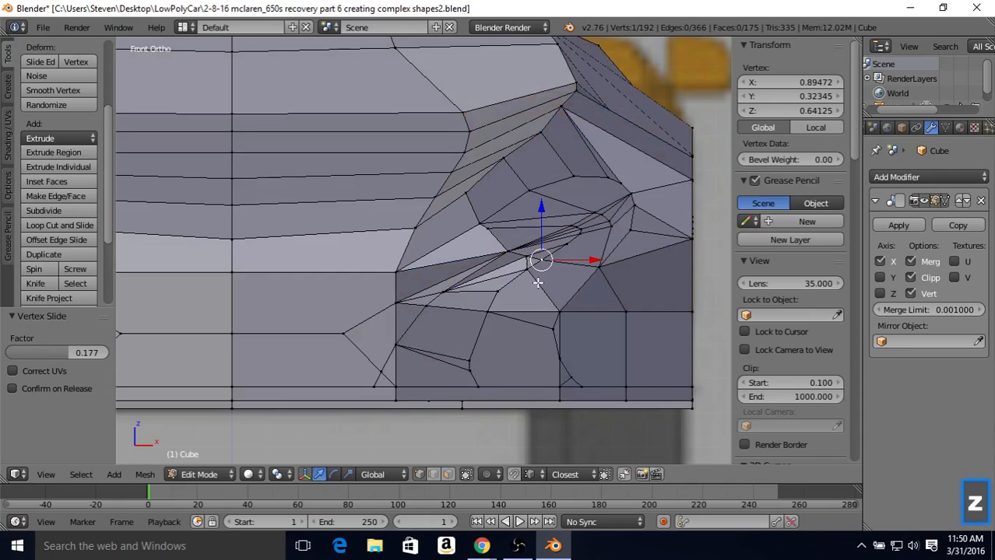
right_click(572, 246, "shift")
key("alt+m")
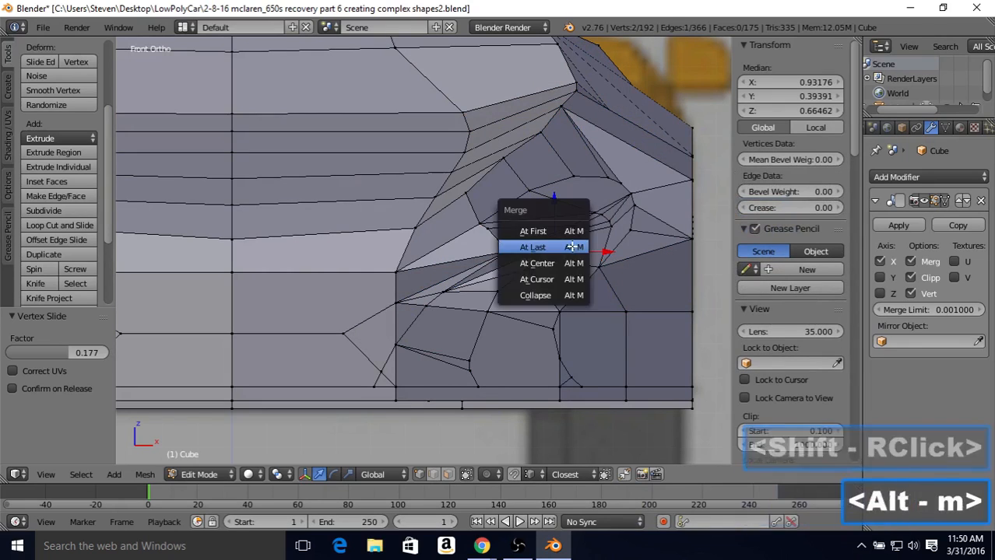
left_click(567, 246)
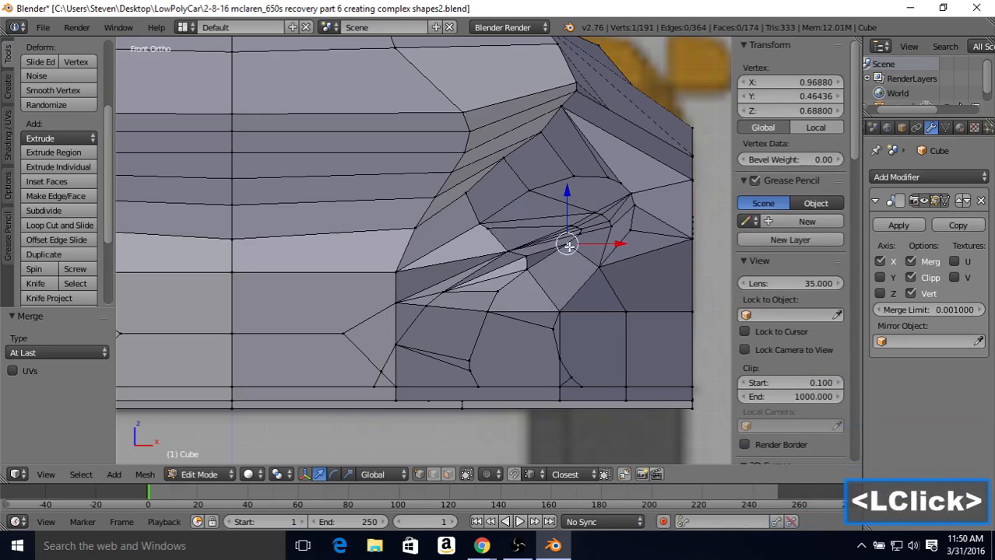
Inspect the side intake's solid surface in Object Mode and its mesh from a three-quarter angle
key("z")
key("z")
key("Tab")
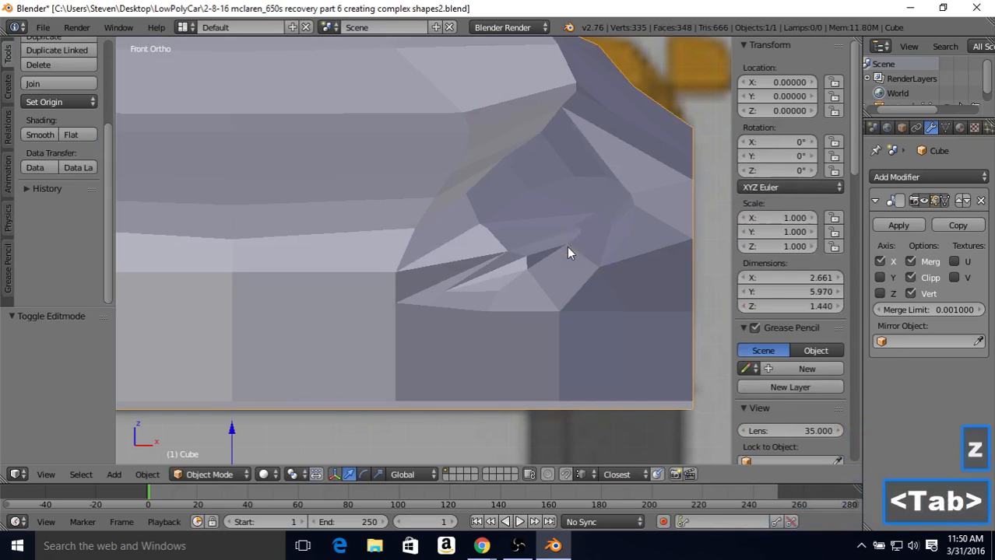
middle_click_drag(566, 246, 520, 255)
middle_click_drag(428, 269, 445, 274)
key("Tab")
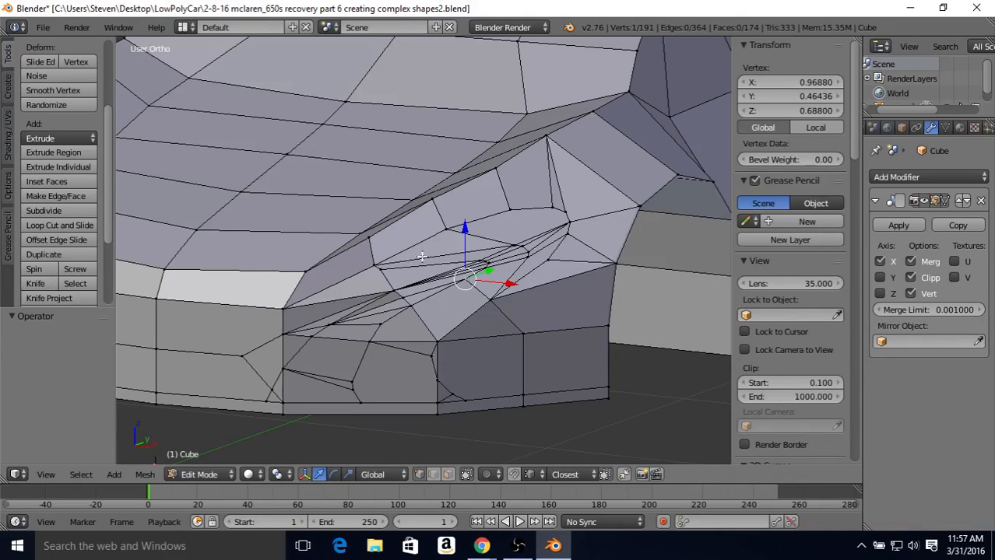
middle_click_drag(439, 303, 441, 389)
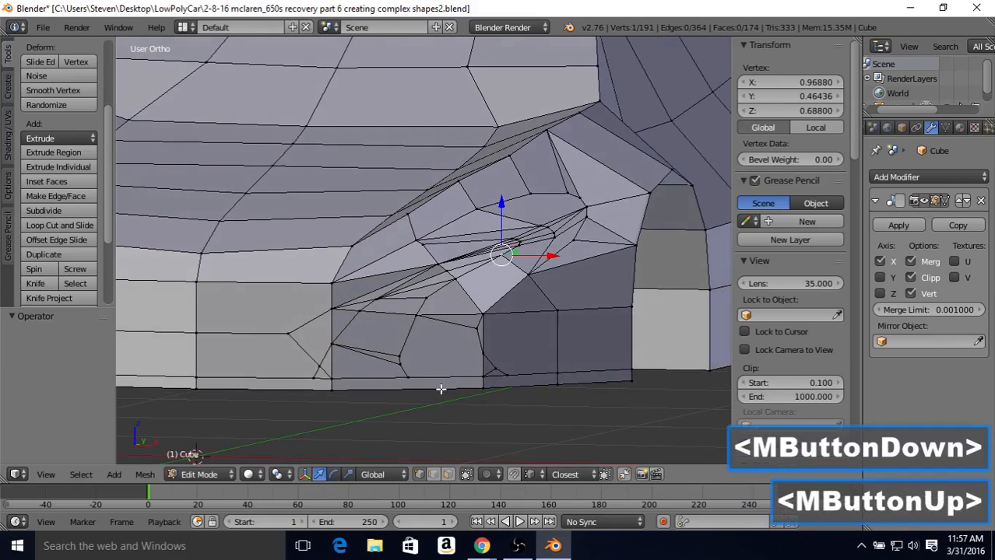
Dissolve the two surplus slanted edges between the intake's upper part and the bumper's front corner
left_click(432, 474)
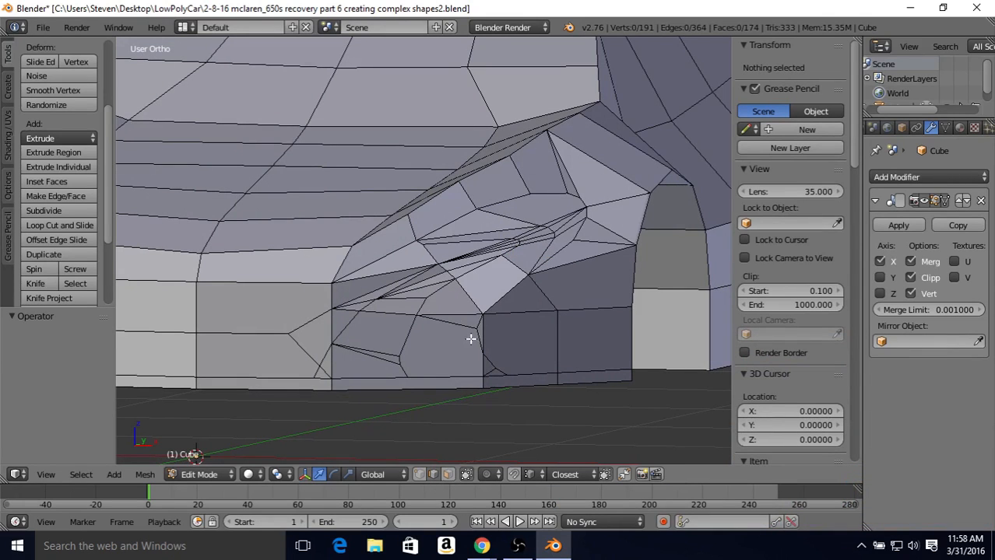
mouse_move(472, 305)
middle_mouse_down()
mouse_move(473, 288)
mouse_move(482, 296)
middle_mouse_up()
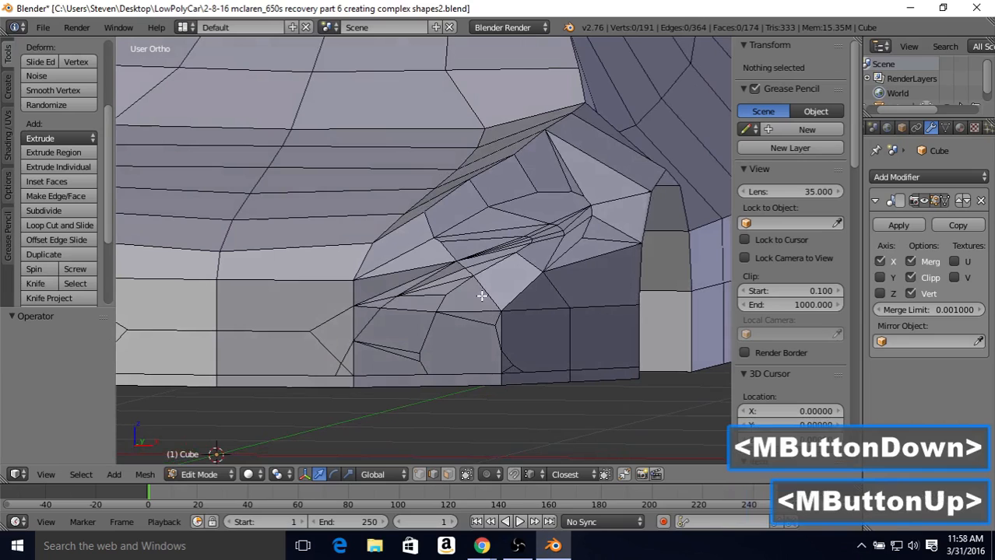
right_click(418, 283)
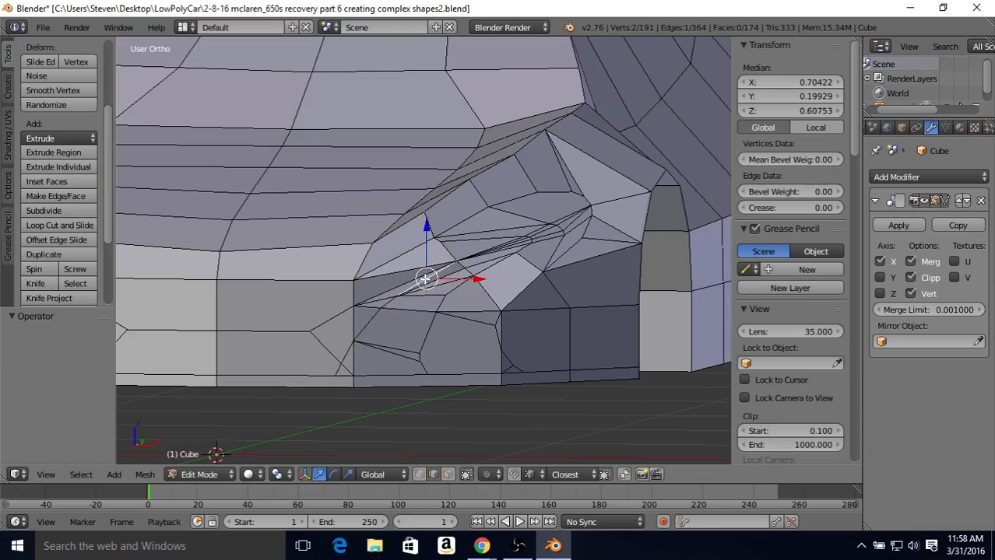
key("Delete")
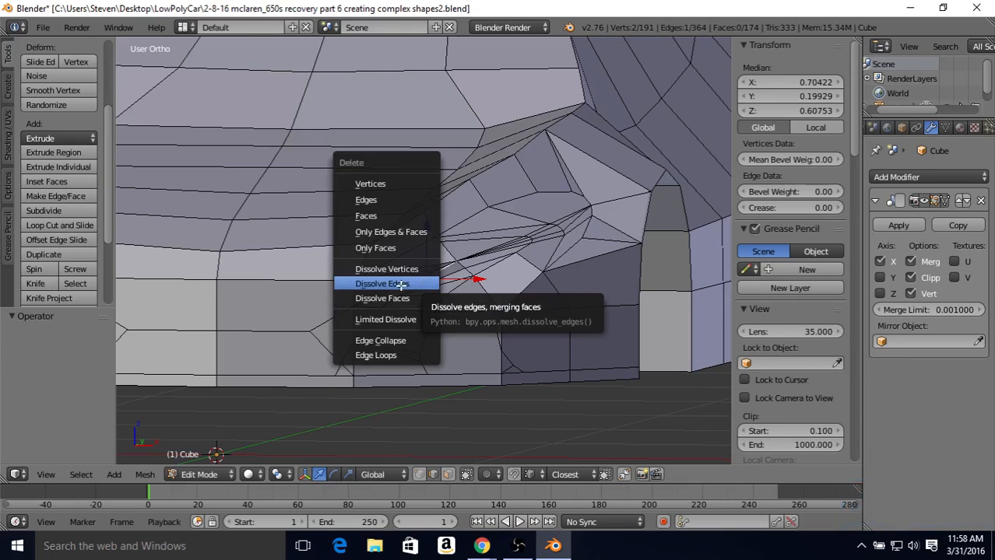
left_click(382, 284)
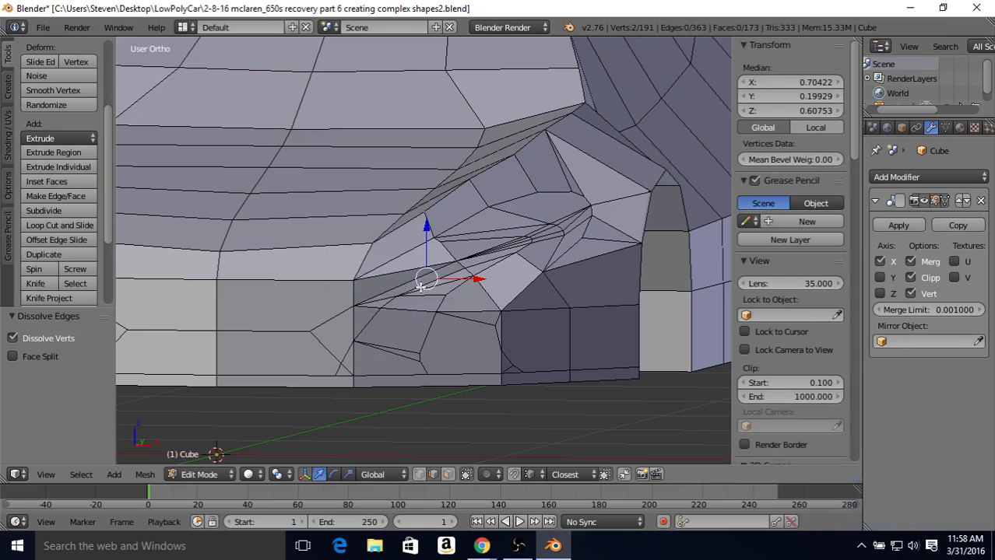
right_click(445, 284)
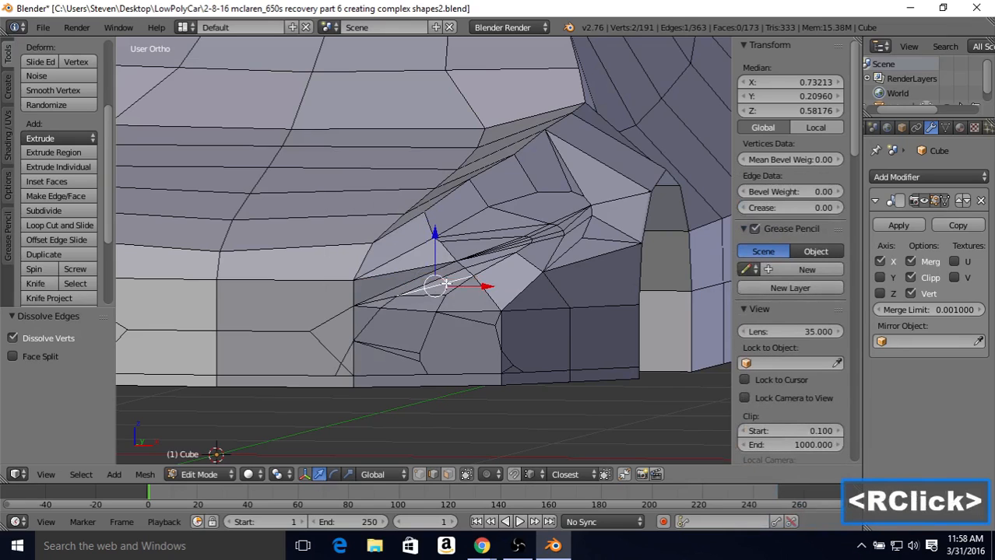
key("Delete")
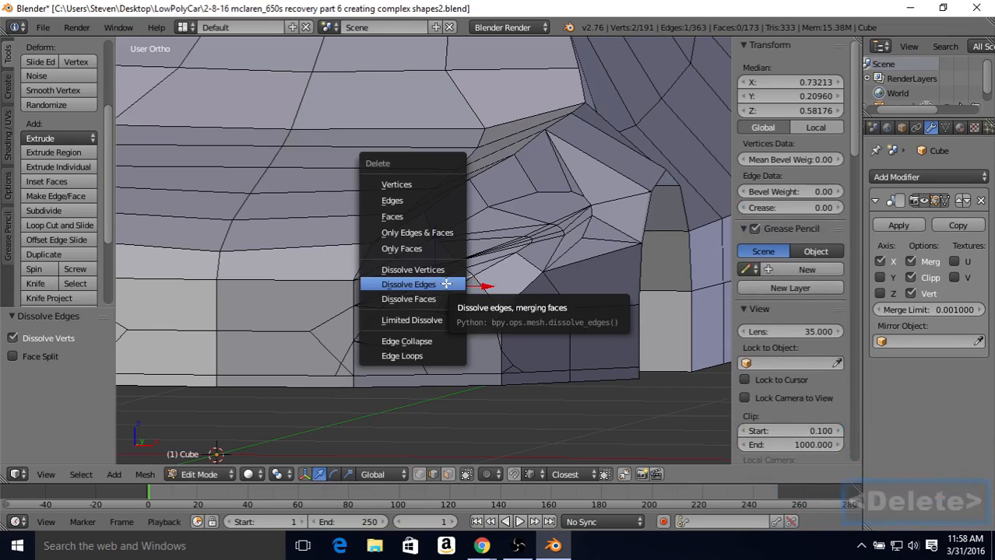
left_click(445, 284)
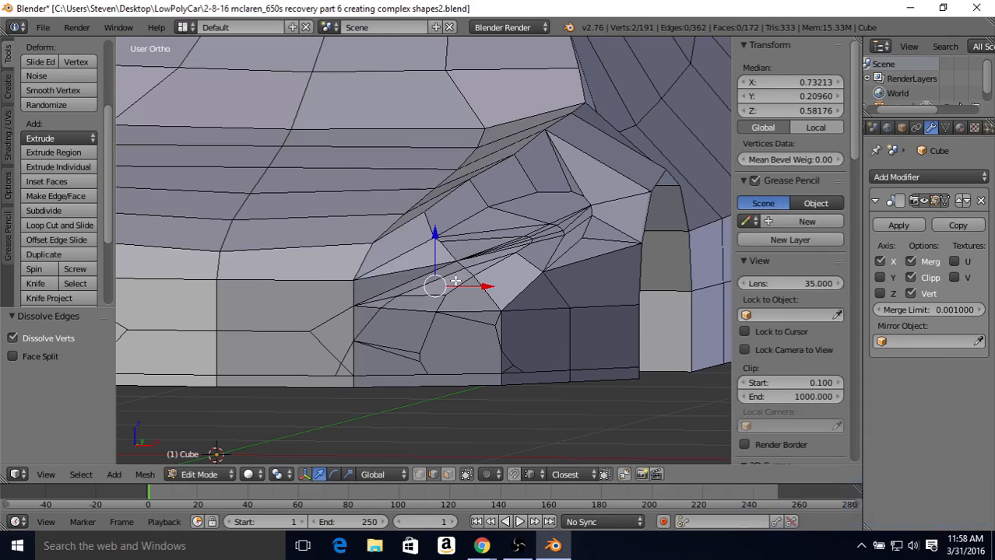
Slide the bottom vertex of the intake's outer edge inward by a factor of about 0.280 in the front wireframe view
mouse_move(451, 271)
middle_mouse_down()
mouse_move(425, 294)
mouse_move(433, 290)
mouse_move(426, 257)
mouse_move(393, 263)
mouse_move(315, 298)
mouse_move(390, 276)
mouse_move(438, 282)
middle_mouse_up()
key("Tab")
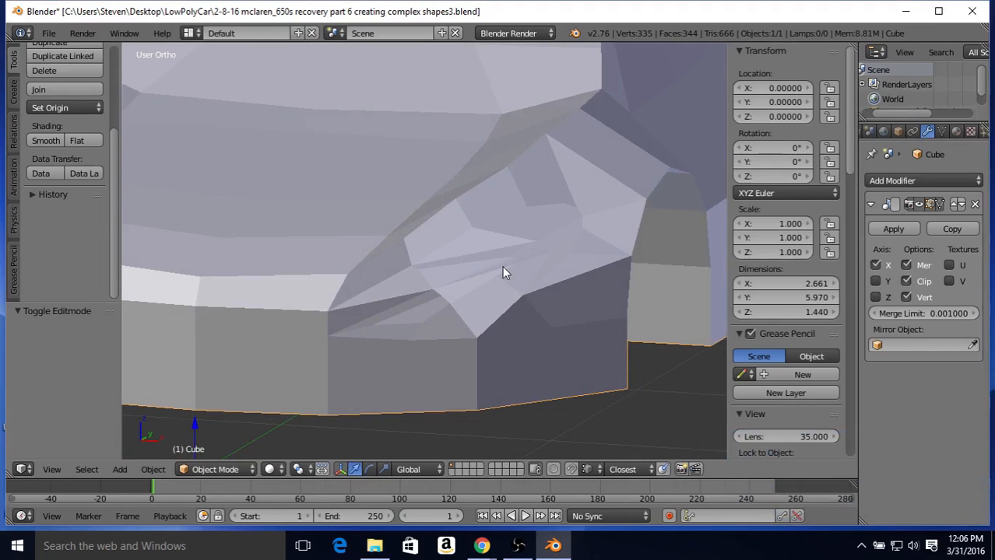
key("Tab")
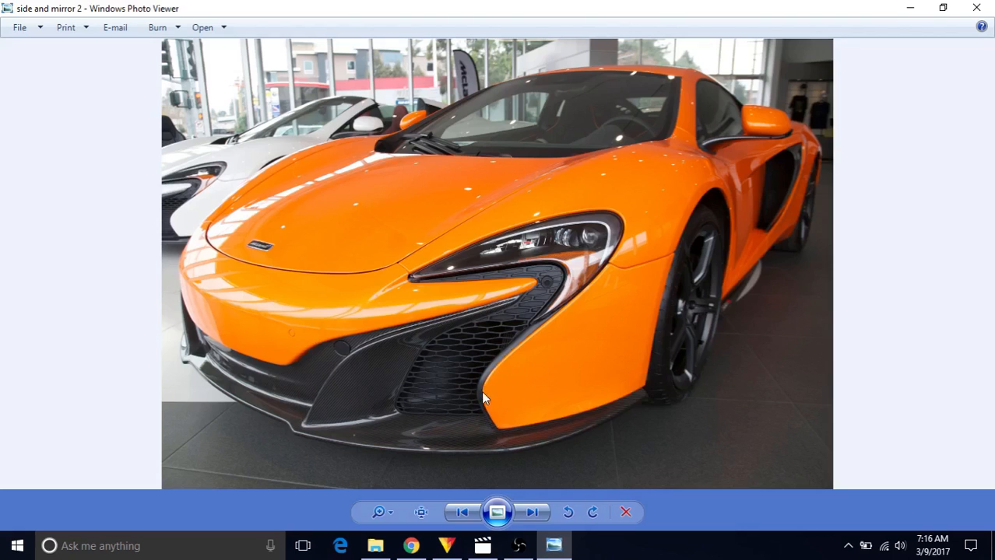
left_click(539, 471)
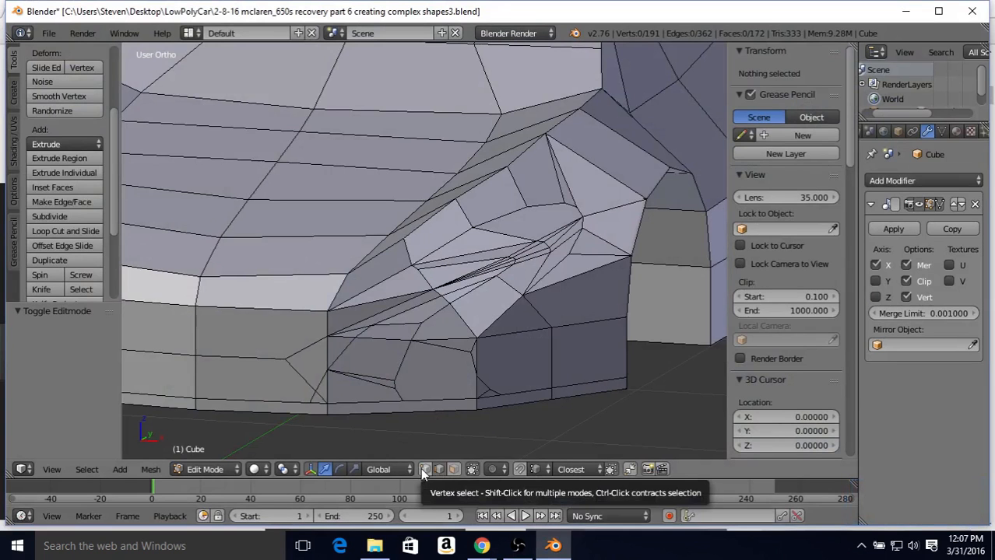
left_click(420, 468)
right_click(494, 411)
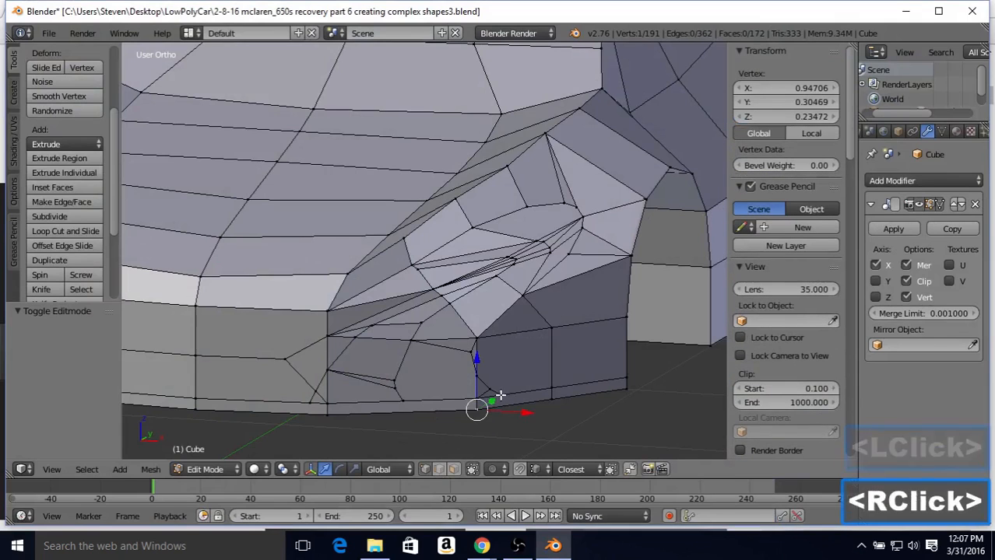
right_click(502, 393)
key("KP_1")
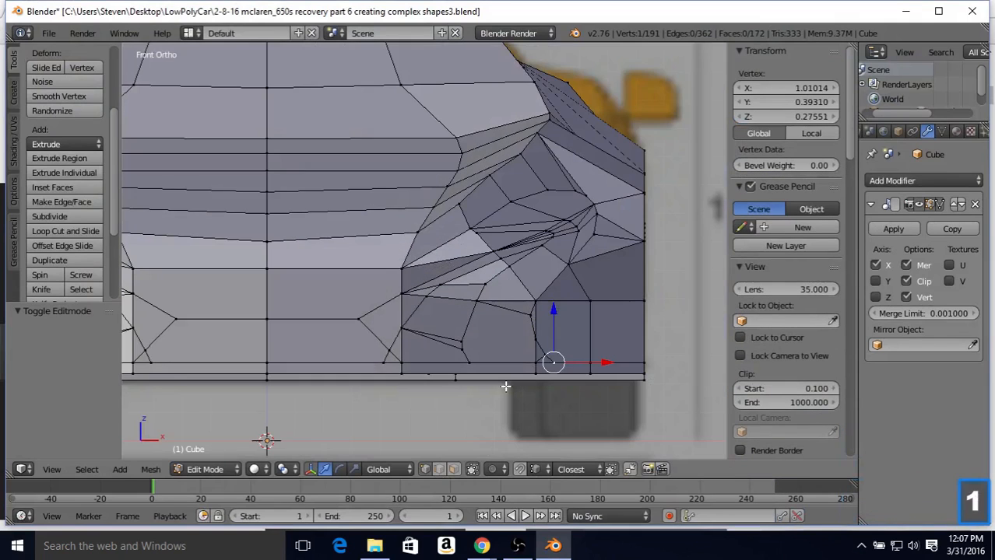
key("z")
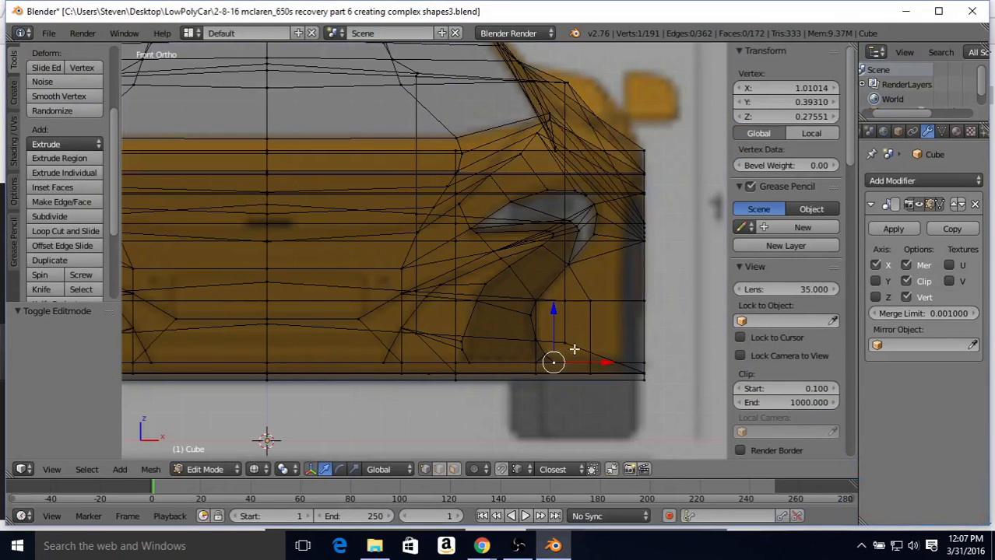
key("shift+v")
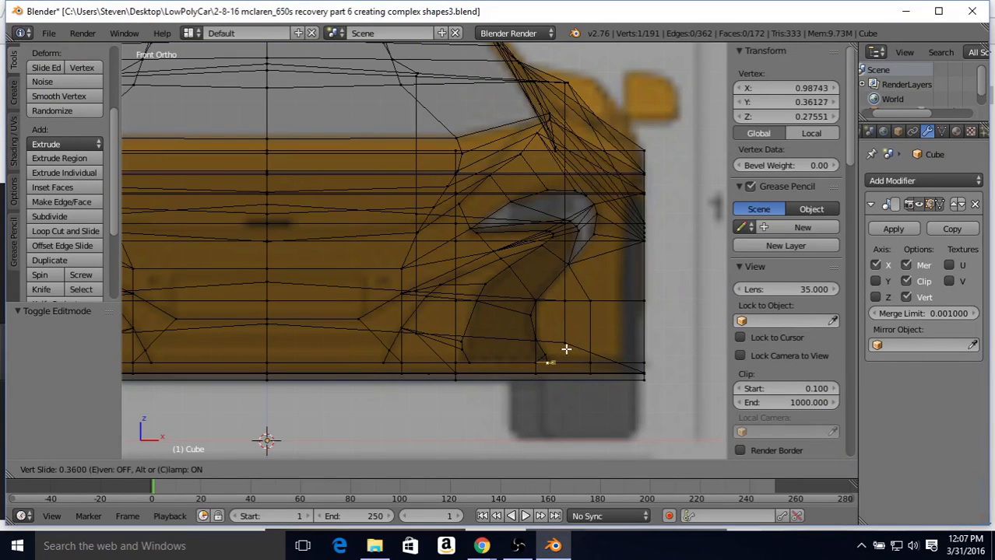
left_click(546, 351)
Try to slide the vertex just above the intake's bottom outer one, ending at about X 0.970, Z 0.298
right_click(545, 348)
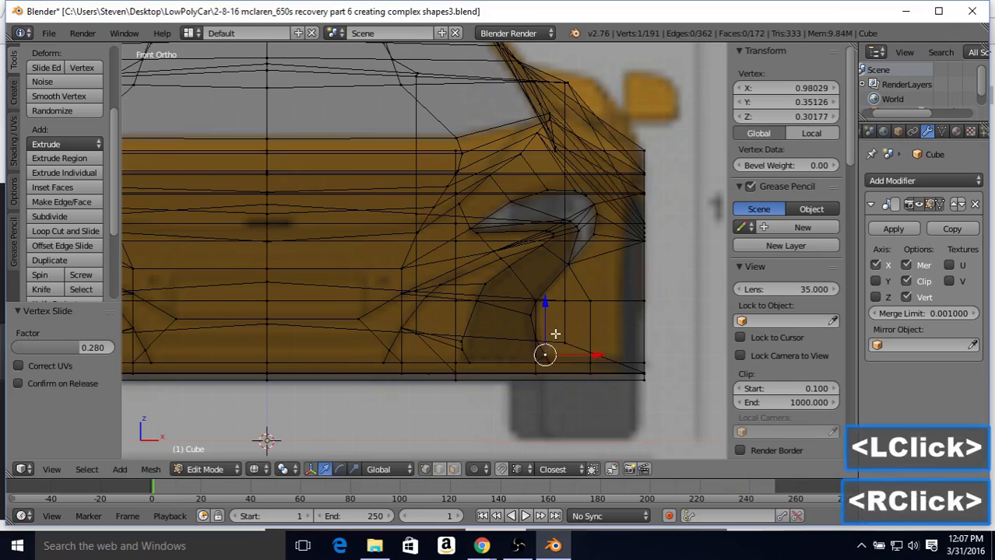
key("shift+v")
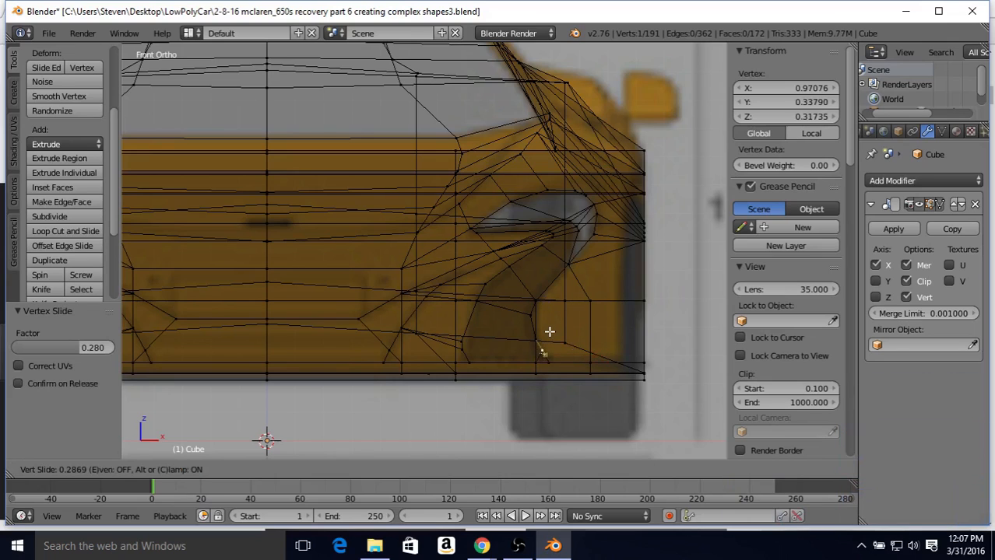
left_click(550, 333)
key("shift+v")
left_click(547, 329)
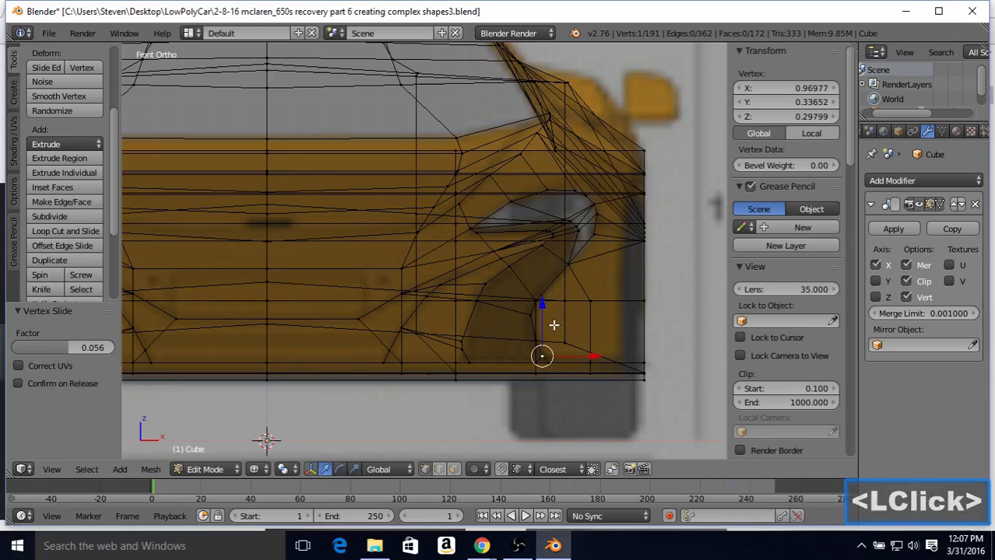
Undo the trial slides of the vertex just above the intake's bottom outer corner
right_click(530, 313)
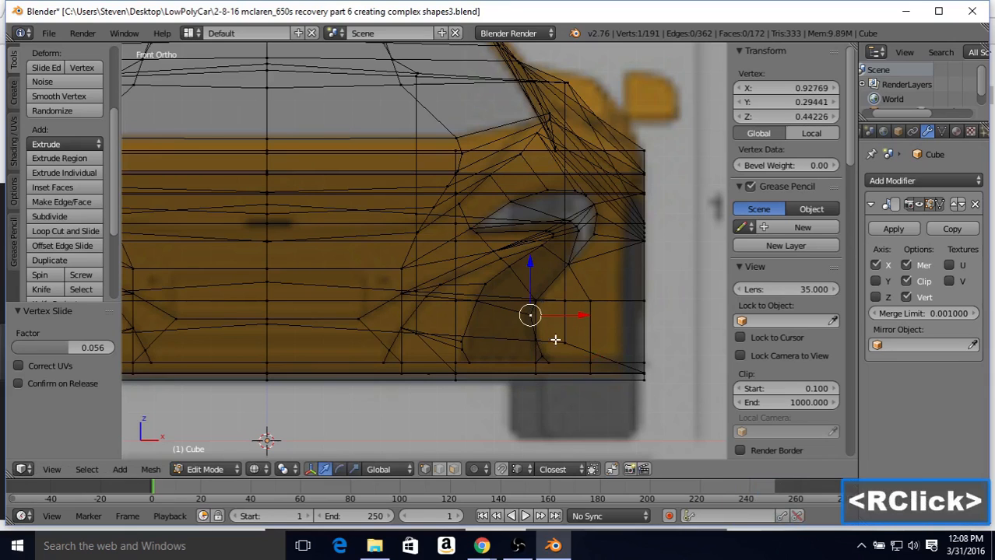
right_click(541, 354)
key("shift+v")
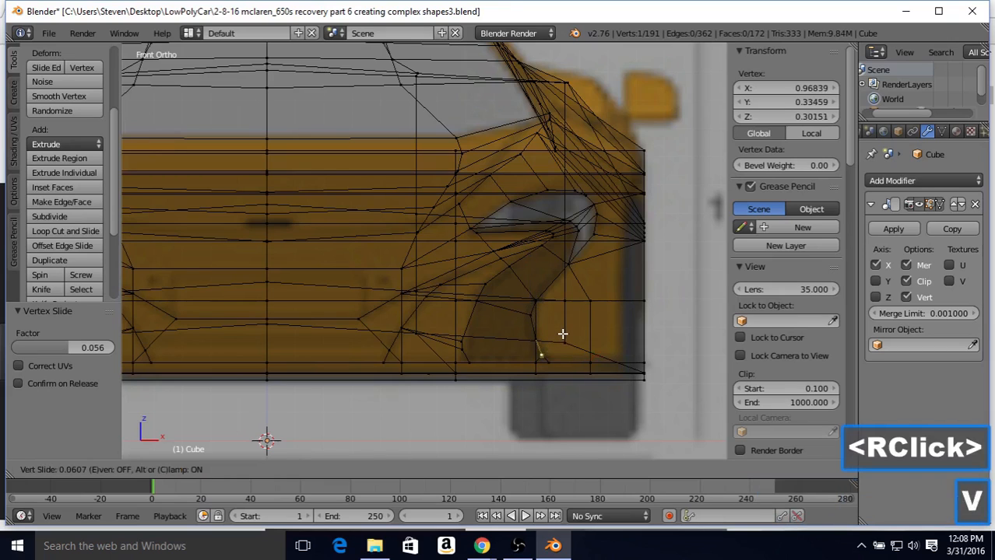
right_click(565, 332)
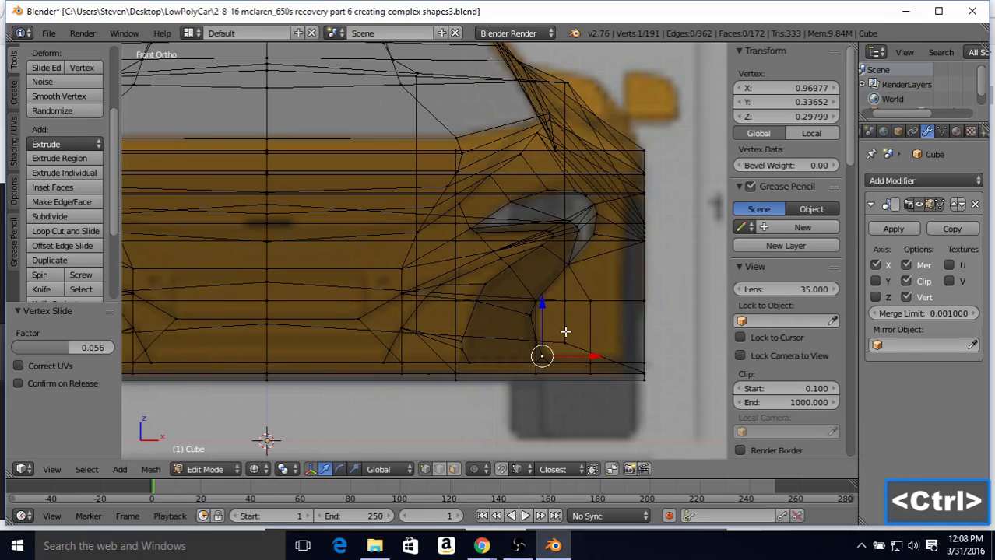
key("ctrl+z")
key("ctrl+z")
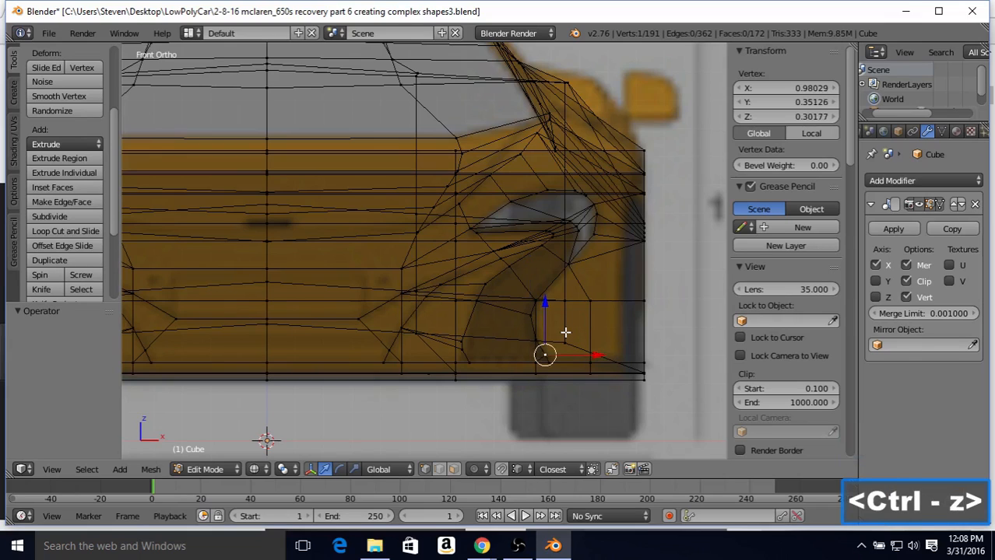
Slide the vertex just above the intake's bottom outer corner by a factor of about 0.210 and the next one up by about 0.287
key("shift+v")
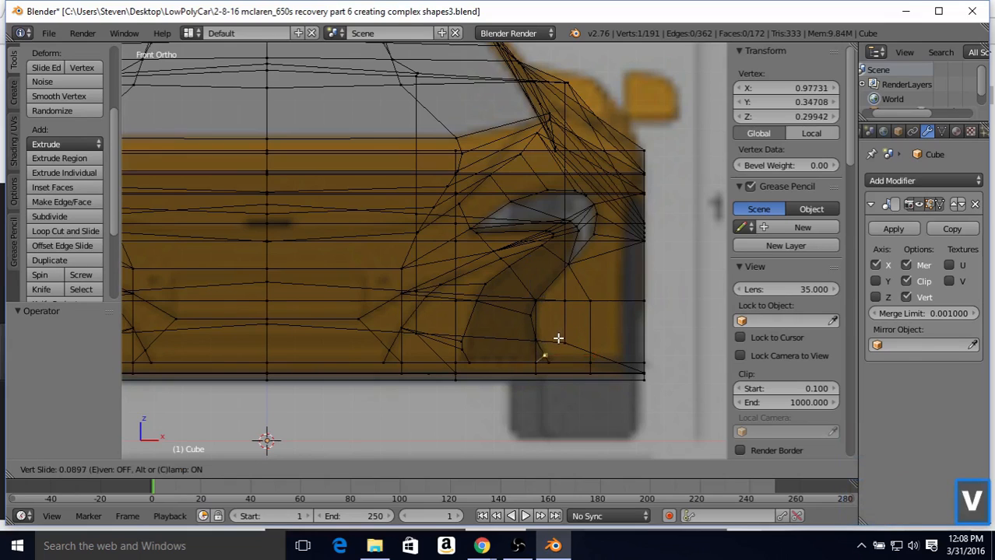
left_click(557, 339)
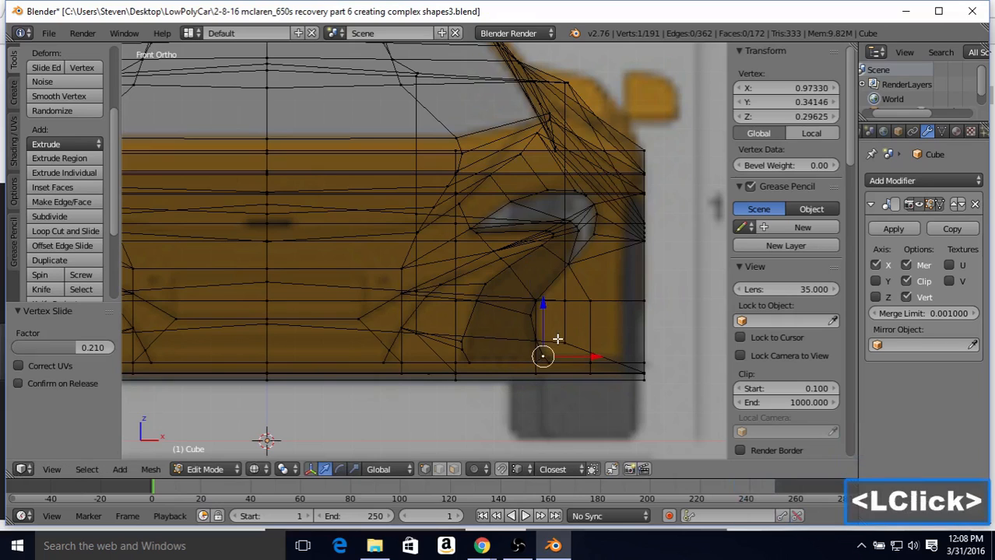
right_click(526, 312)
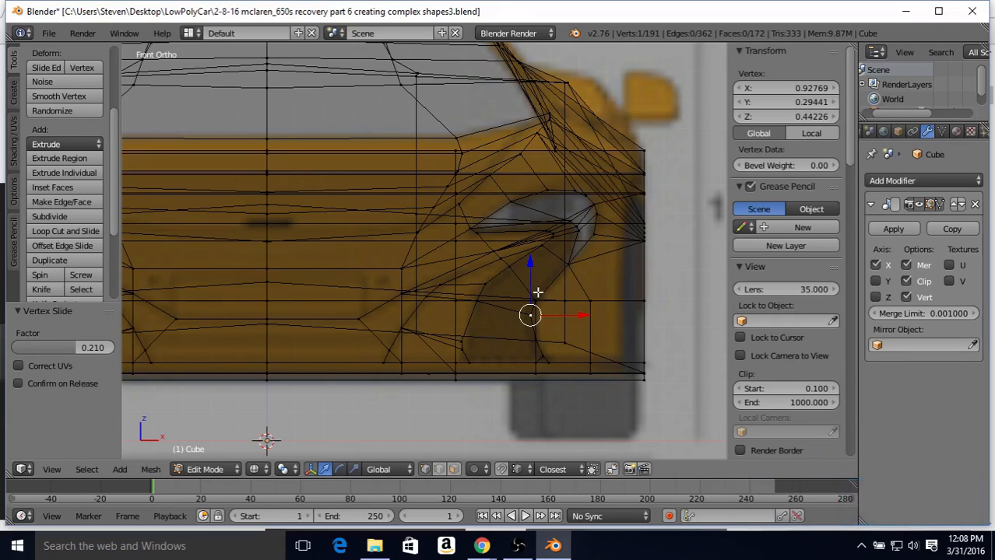
key("shift+v")
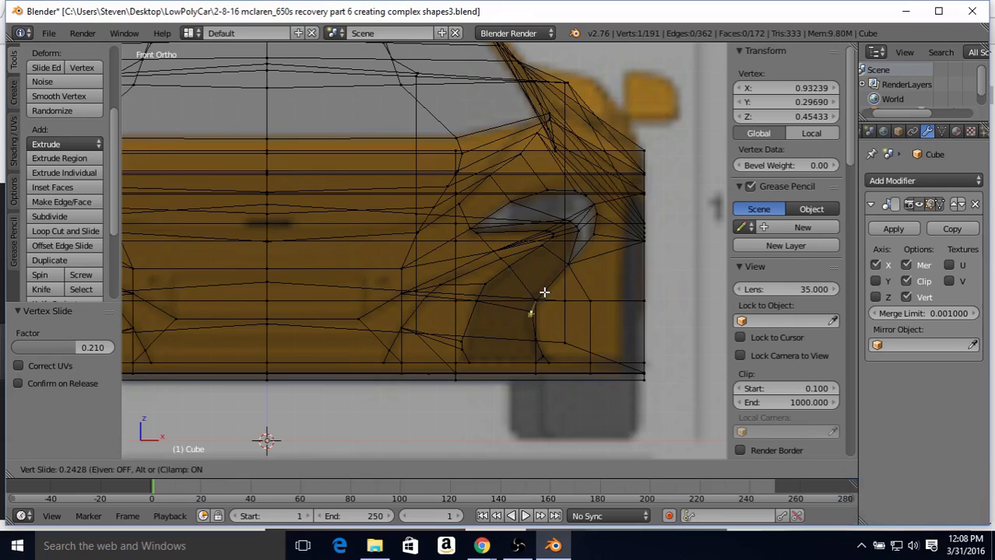
left_click(544, 292)
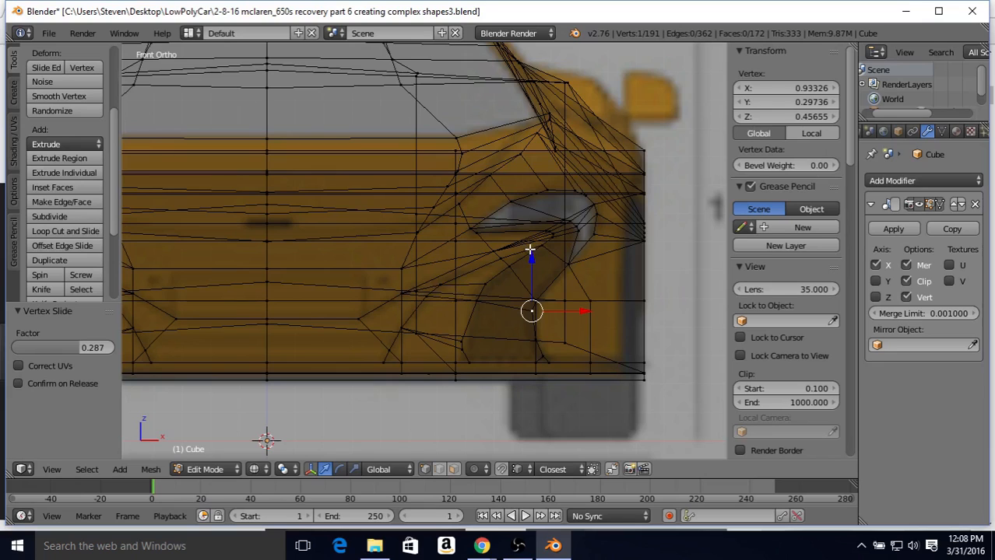
In solid shading and face select mode, select the faces forming the side intake's upper part and its narrow central strips
key("z")
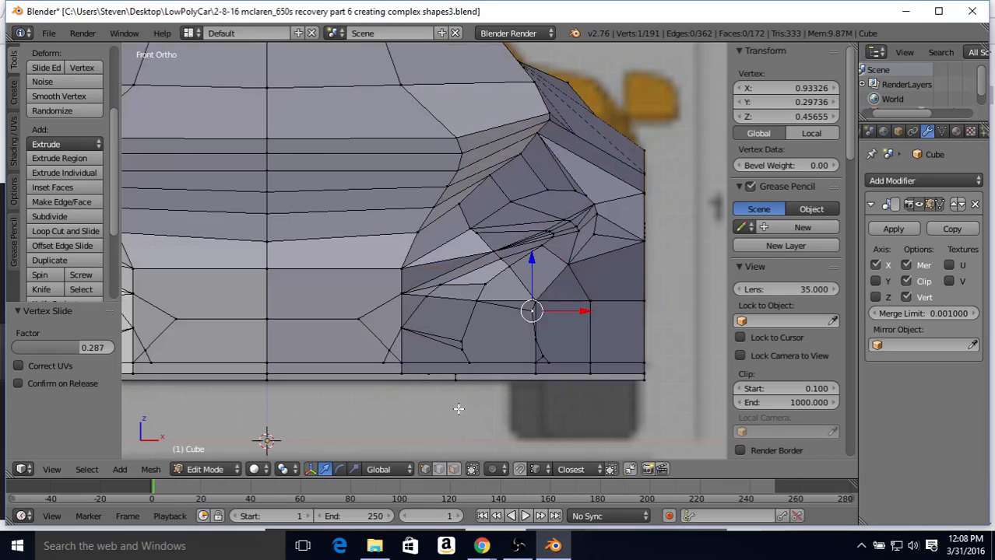
left_click(452, 470)
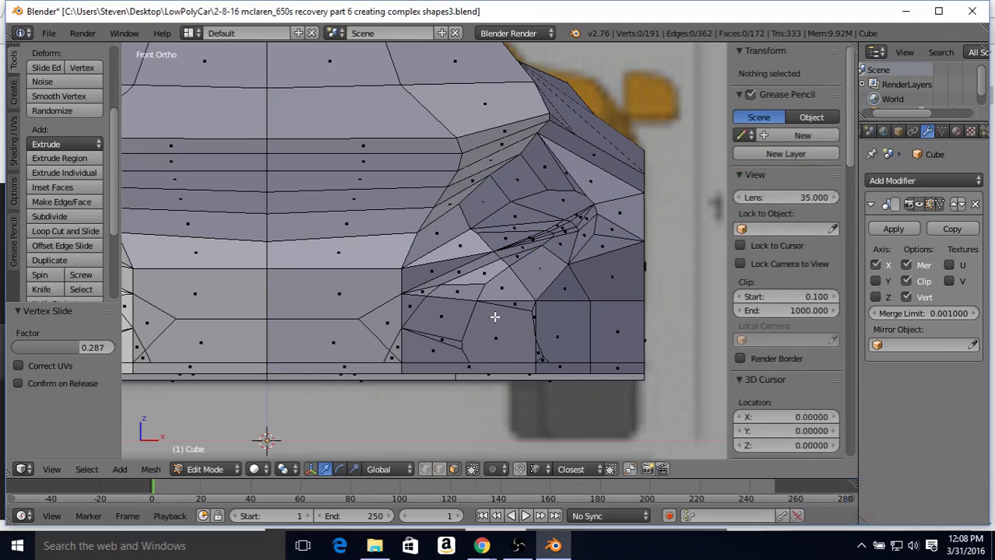
middle_click_drag(525, 237, 477, 245)
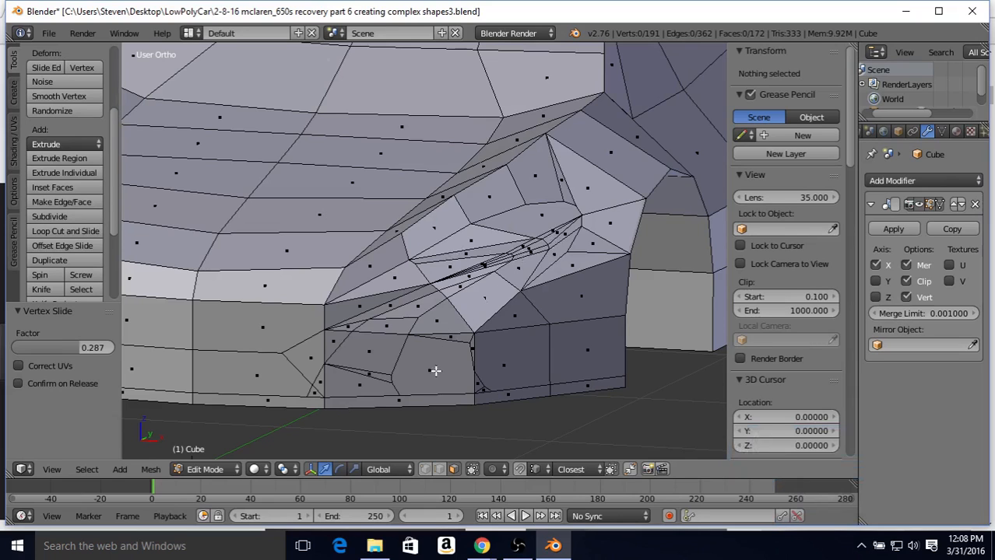
right_click(467, 247)
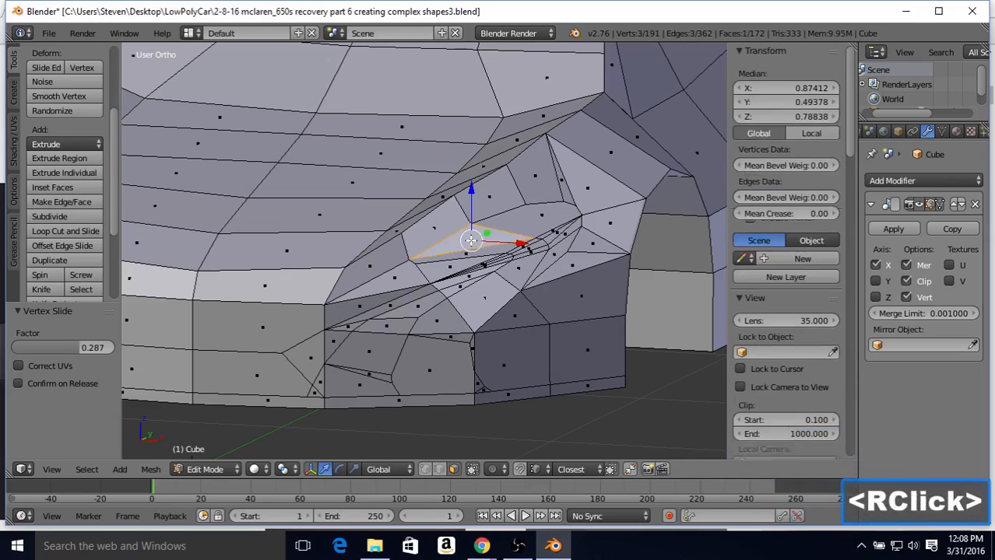
right_click(545, 226, "shift")
right_click(550, 232, "shift")
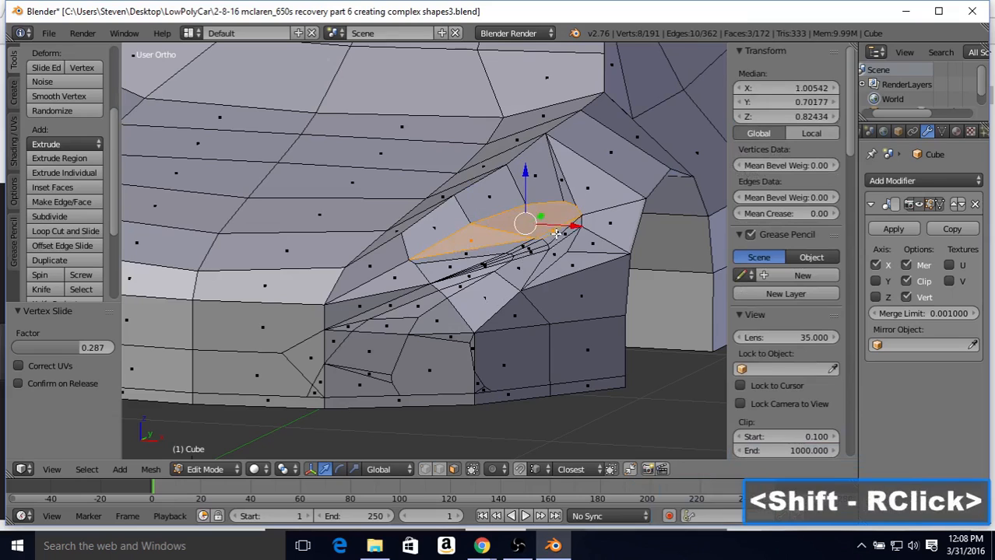
right_click(559, 246, "shift")
right_click(559, 246, "shift")
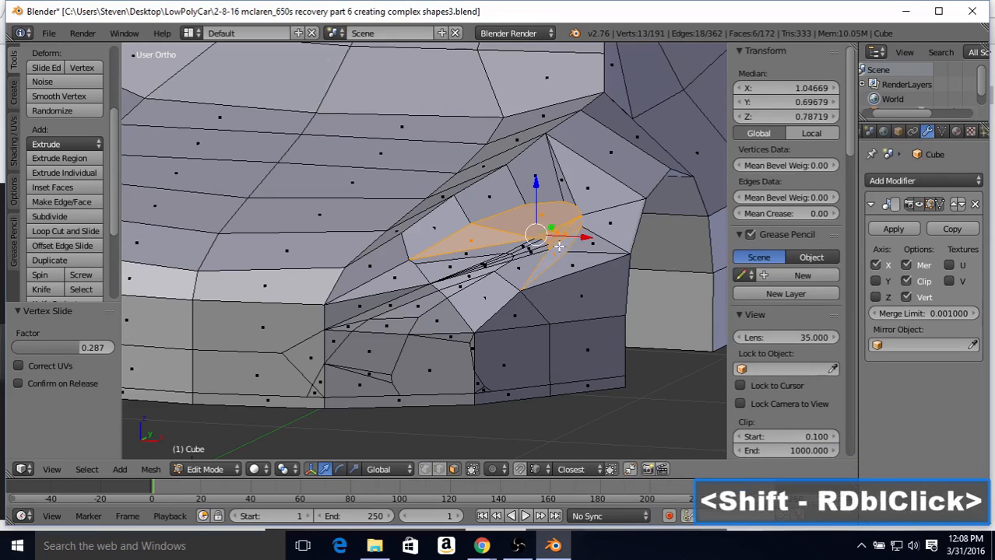
right_click(516, 247, "shift")
right_click(529, 248, "shift")
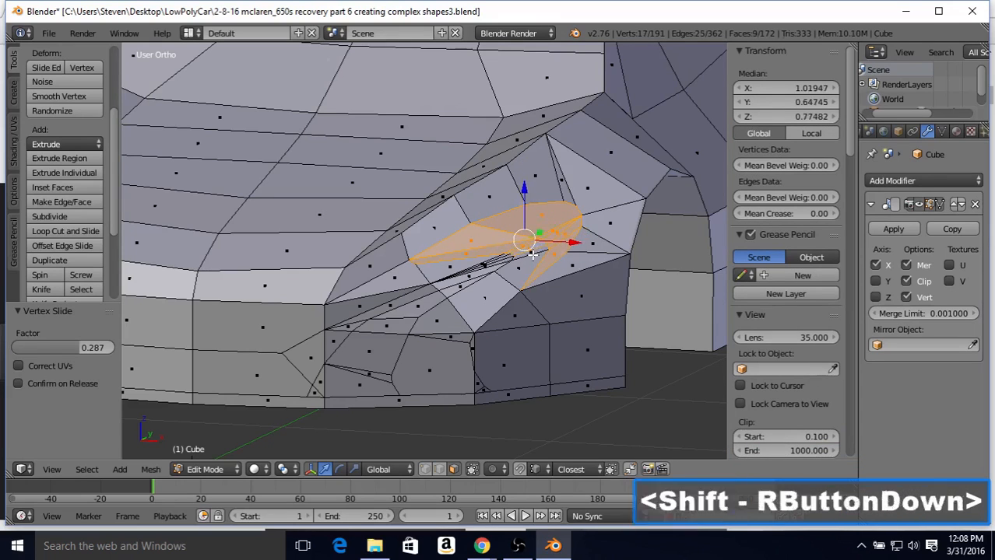
Extend the face selection down the intake's lower part, including the small faces at its bottom outer corner
right_click(495, 289, "shift")
right_click(495, 289, "shift")
right_click(450, 317, "shift")
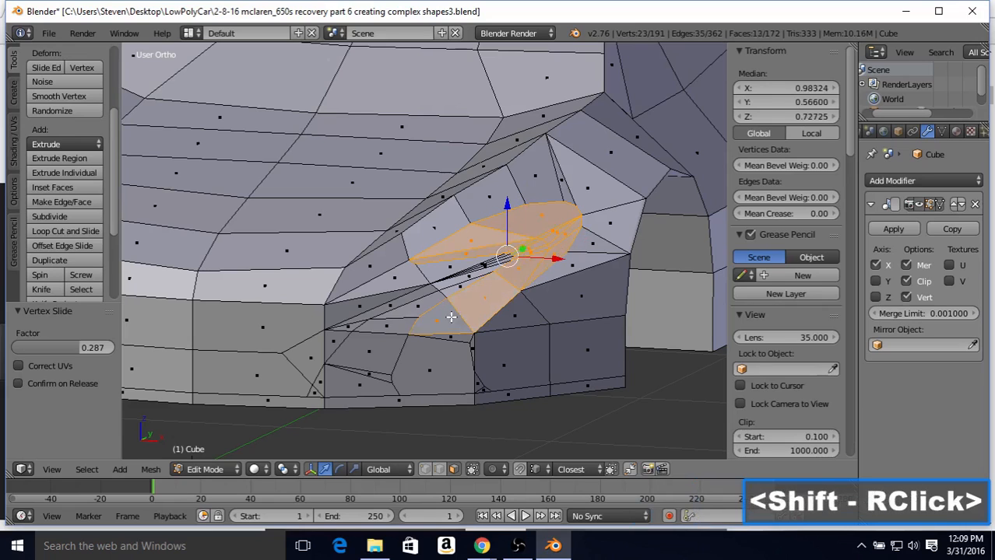
right_click(460, 334, "shift")
right_click(443, 365, "shift")
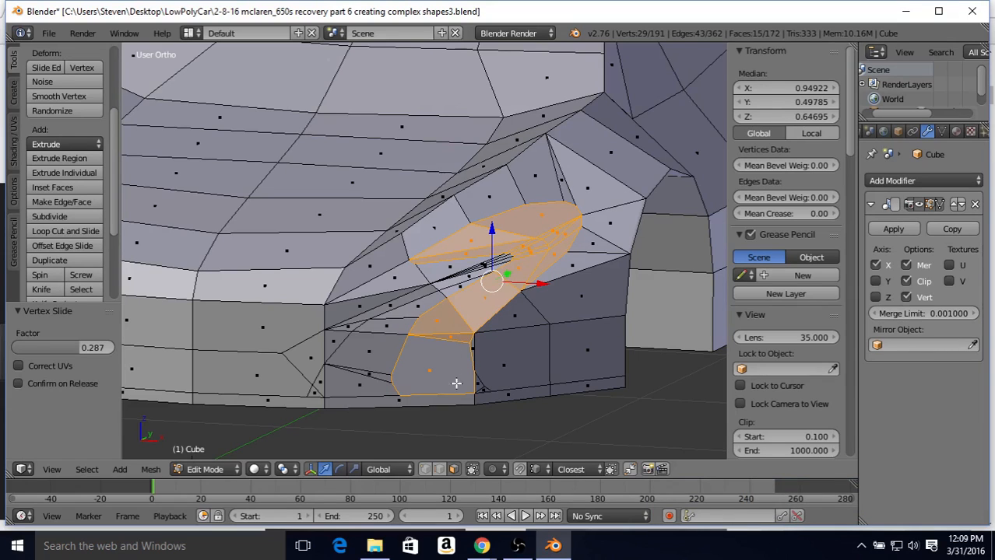
right_click(483, 388, "shift")
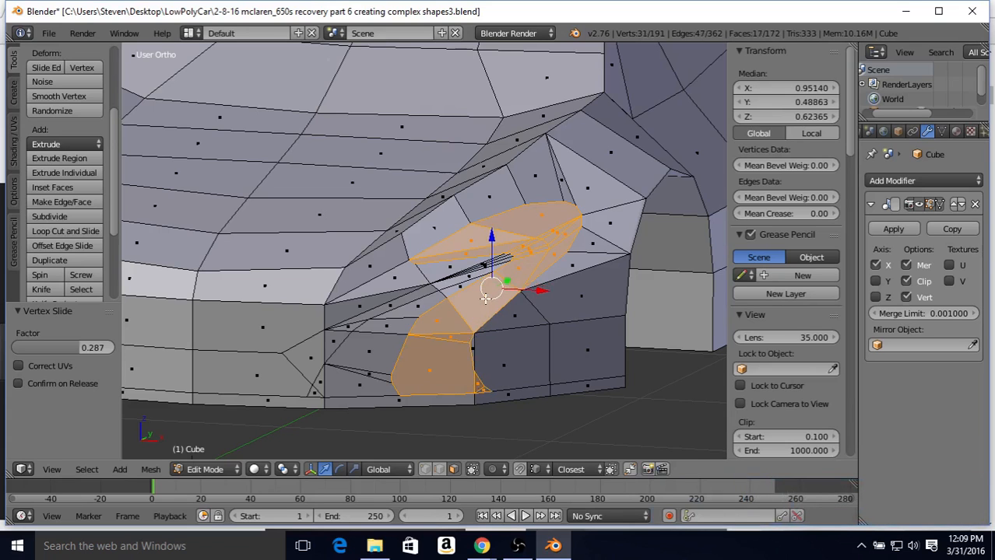
Extrude the selected intake faces in place and move them back about 0.018 along Y
middle_click_drag(480, 255, 450, 247)
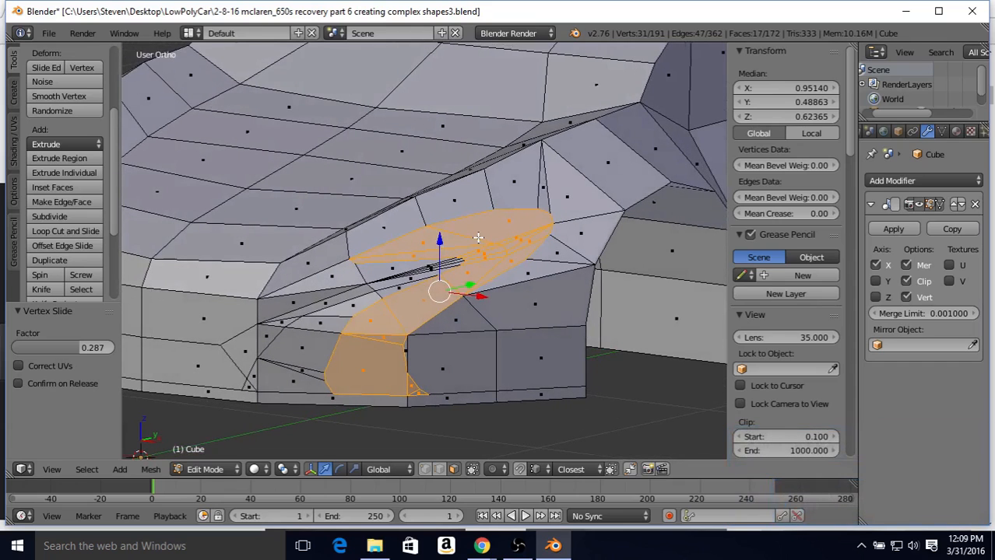
key("e")
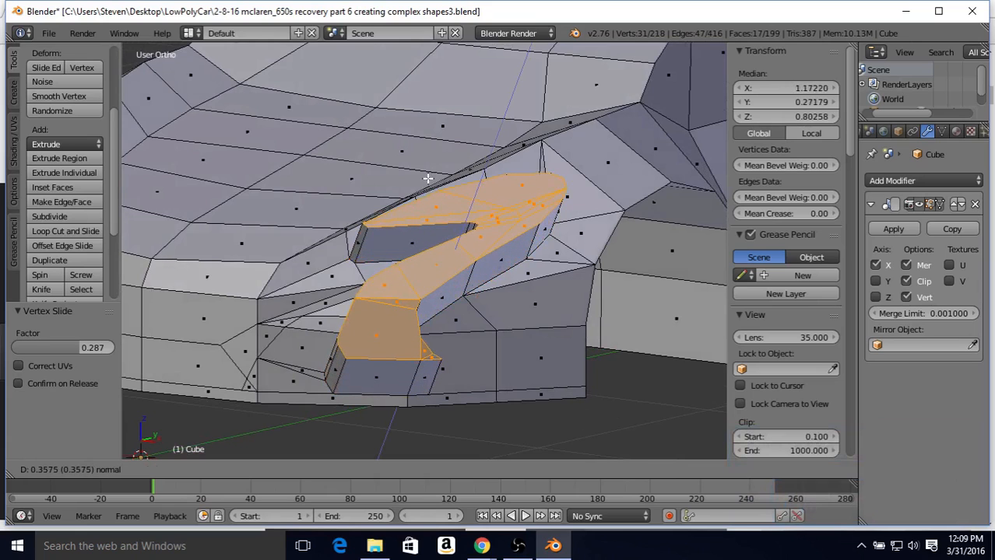
right_click(427, 178)
middle_click_drag(508, 298, 376, 296)
left_click_drag(378, 298, 382, 299)
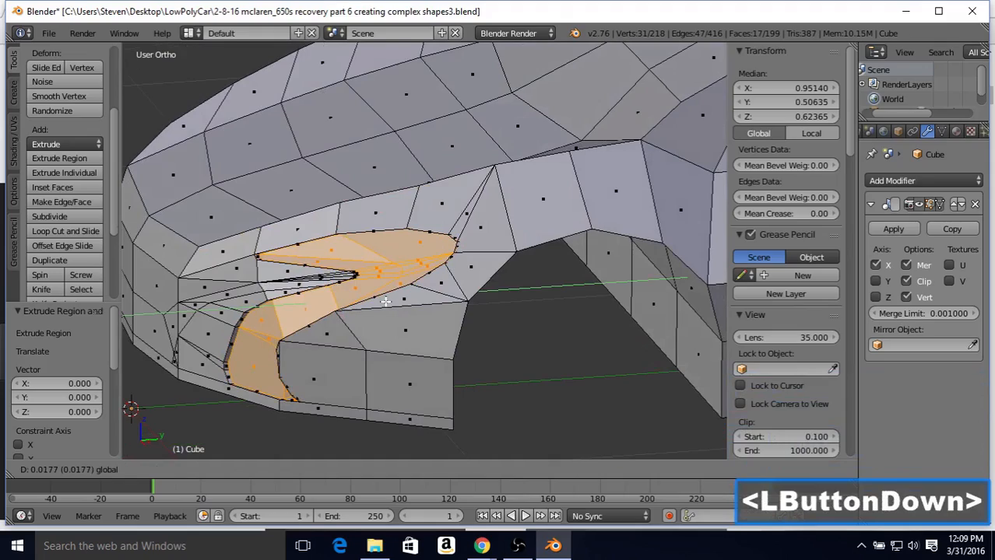
left_click_drag(385, 302, 384, 300)
middle_click_drag(372, 247, 474, 221)
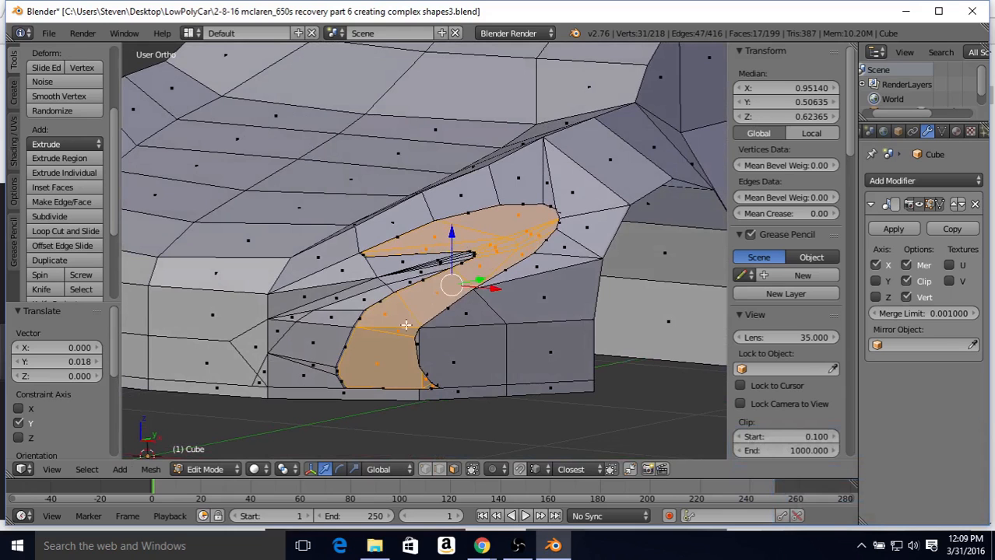
Fine-tune the extruded intake faces' depth along Y with small moves of about -0.005, -0.006 and 0.003
middle_click_drag(458, 237, 396, 272)
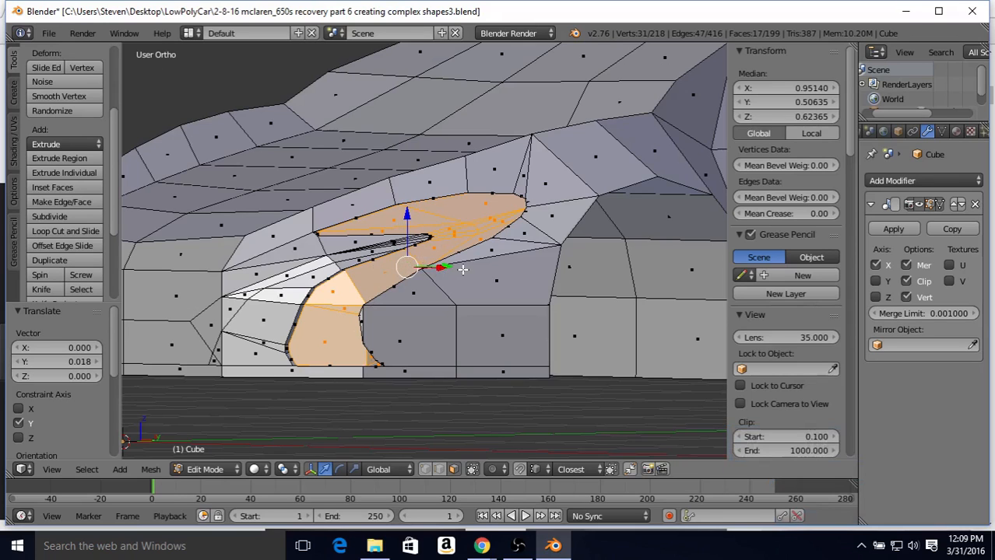
middle_click_drag(462, 269, 328, 265)
left_click_drag(340, 276, 340, 277)
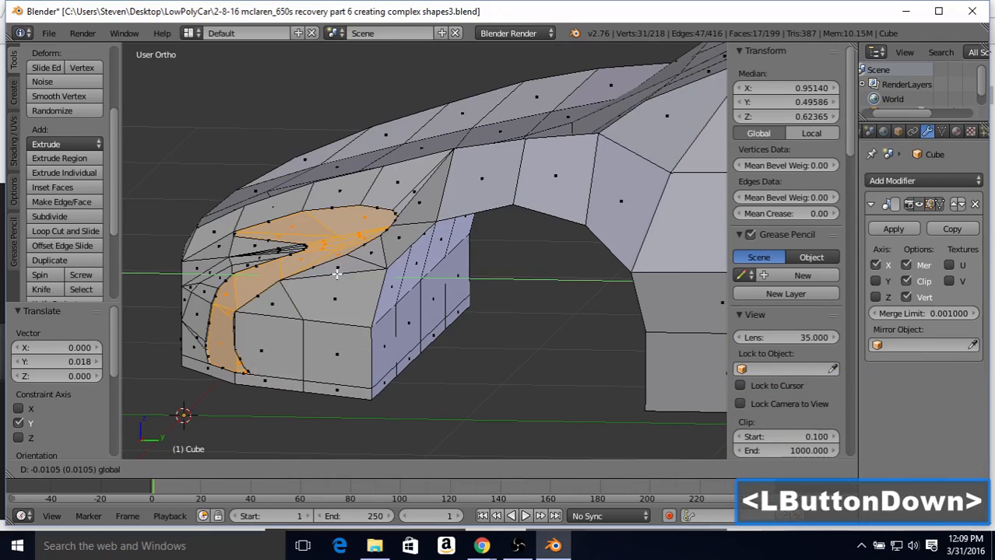
left_click_drag(338, 274, 335, 271)
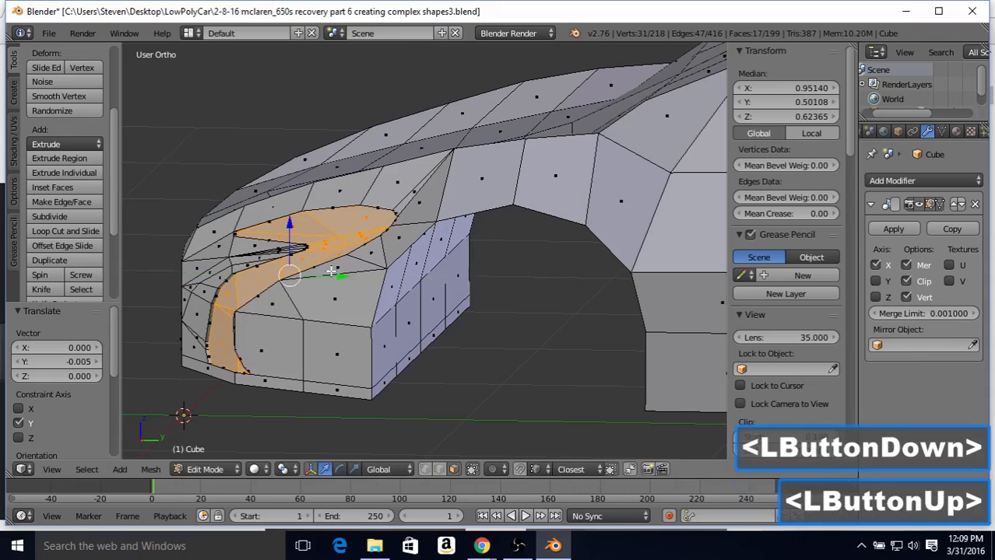
middle_click_drag(320, 246, 325, 282)
left_click_drag(325, 281, 323, 280)
middle_click_drag(323, 280, 335, 282)
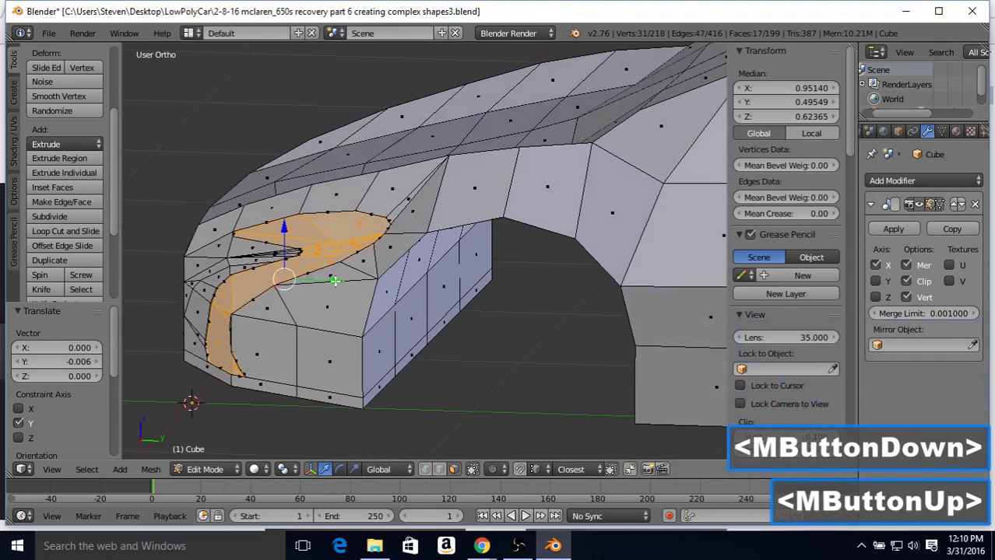
left_click_drag(334, 282, 337, 281)
middle_click_drag(336, 282, 382, 282)
middle_click_drag(346, 240, 445, 239)
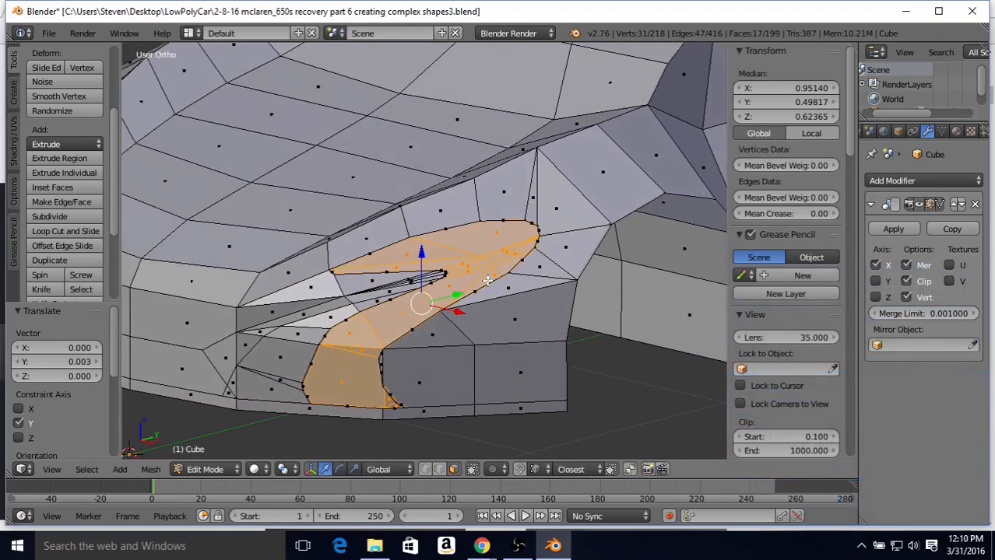
Deselect the intake's upper and outer faces, extrude the remaining faces in place and move them back about 0.048 along Y
right_click(408, 253, "shift")
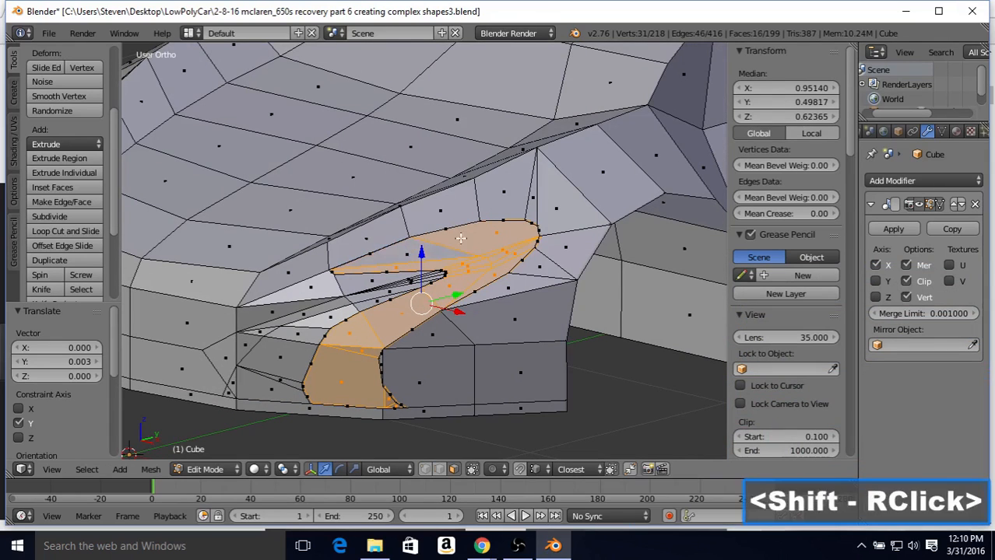
right_click(502, 253, "shift")
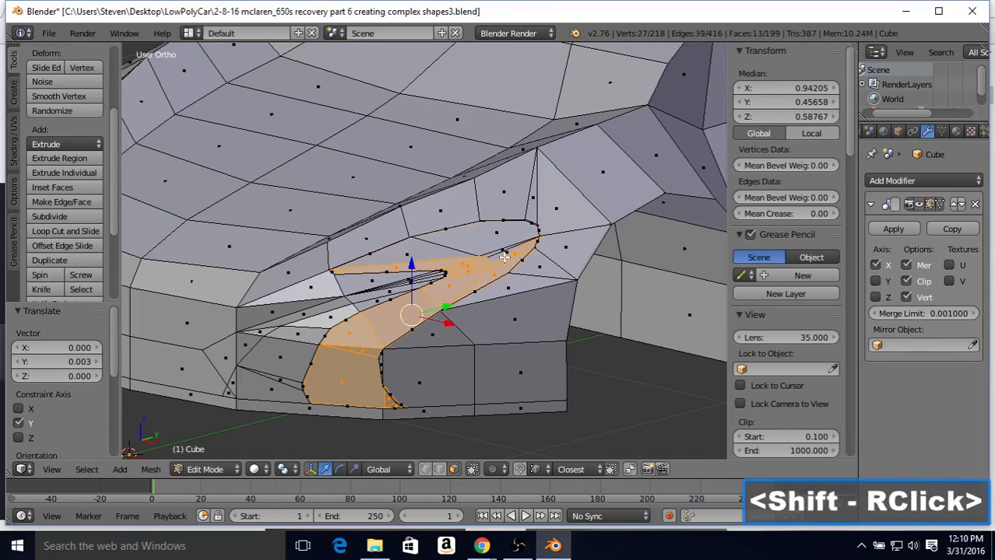
right_click(507, 263, "shift")
middle_click_drag(451, 265, 412, 247)
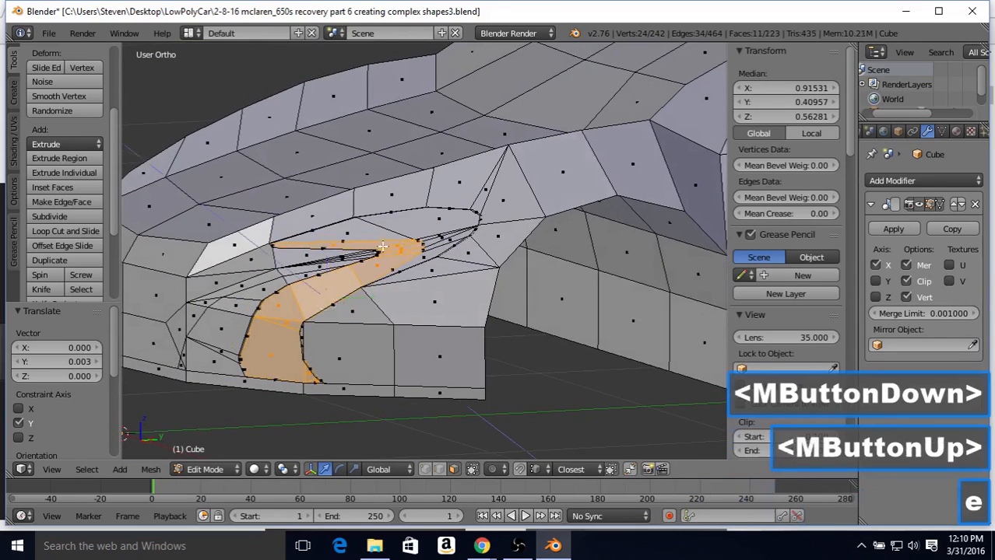
key("e")
right_click(379, 237)
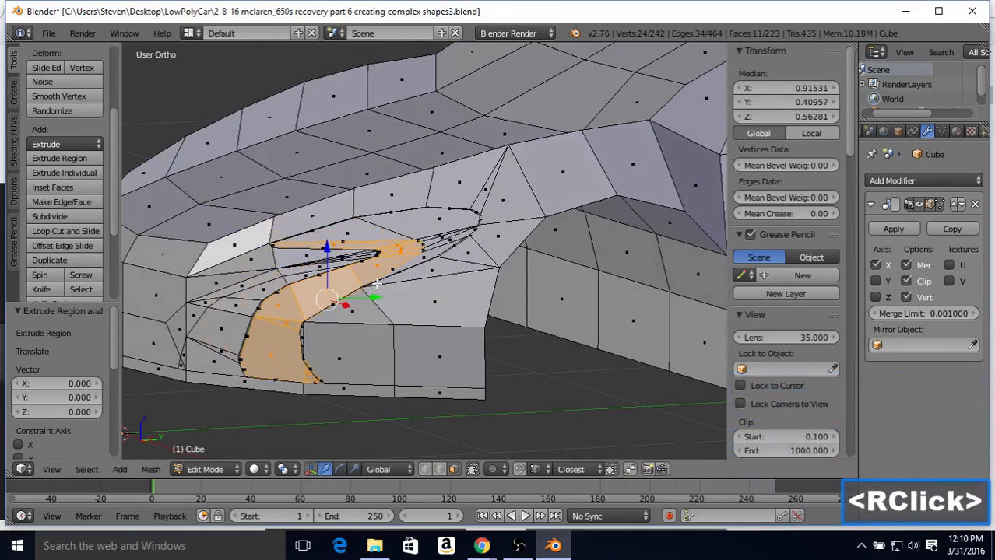
left_click_drag(374, 298, 382, 304)
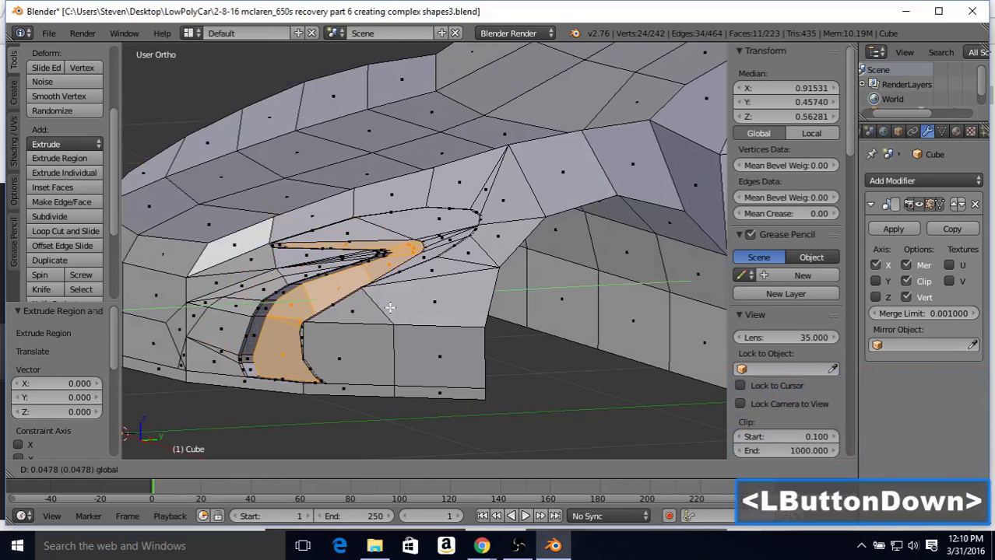
left_click_drag(389, 307, 381, 302)
Examine the recessed intake's shape in Object Mode from several angles and return to Edit Mode
middle_click_drag(347, 245, 323, 246)
key("Tab")
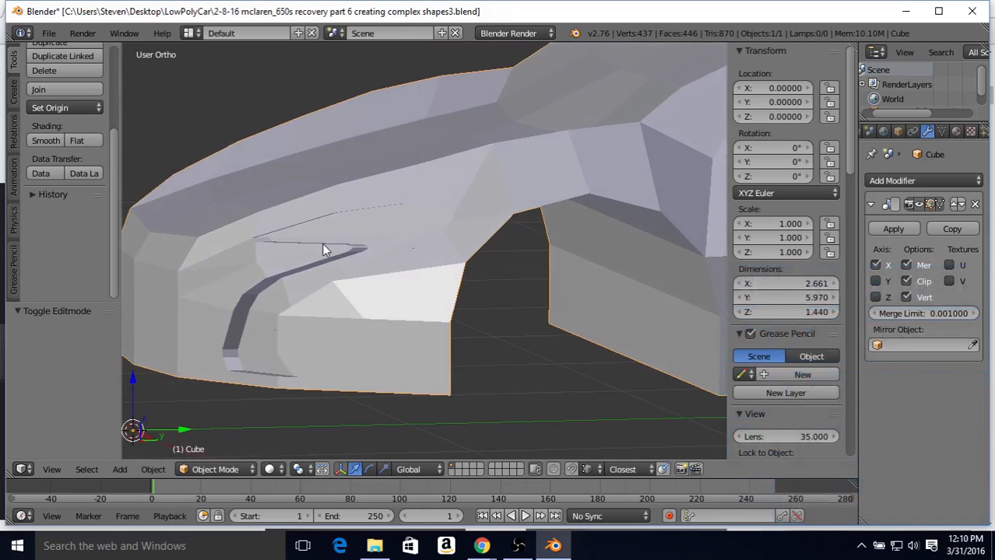
middle_click_drag(334, 224, 366, 251)
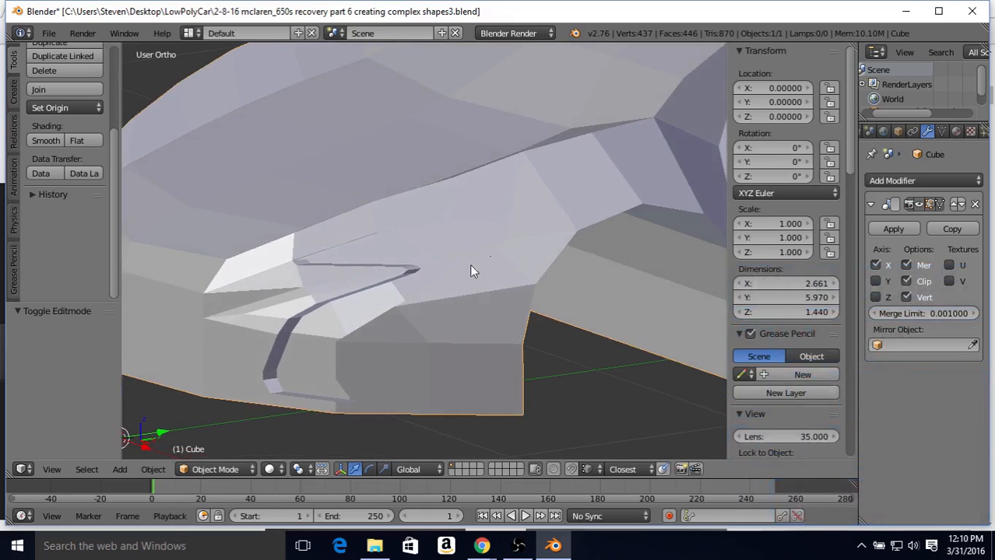
middle_click_drag(440, 256, 481, 218)
key("Tab")
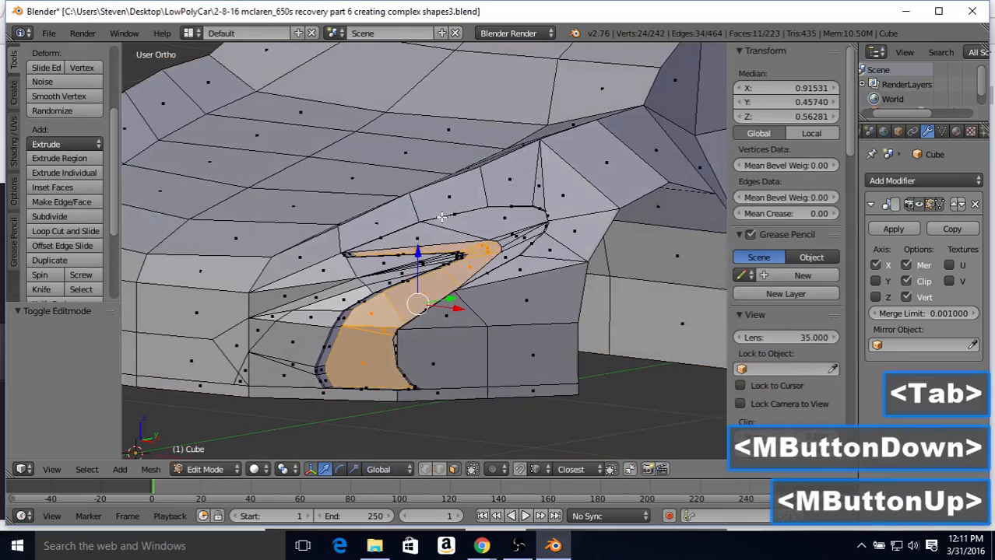
Select the six upper and outer faces of the side intake and scale them to about 0.946, then check the shape in Object Mode
right_click(500, 222)
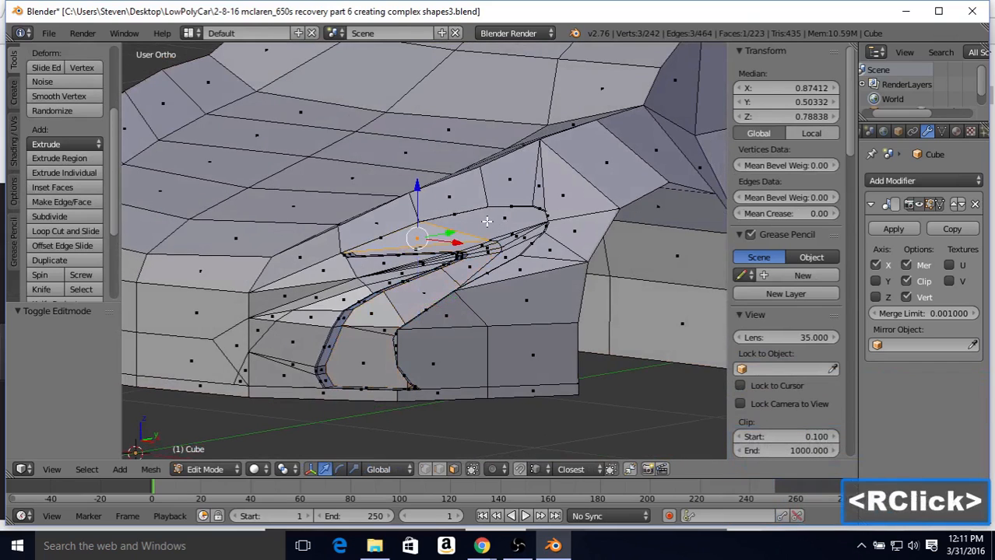
right_click(507, 228, "shift")
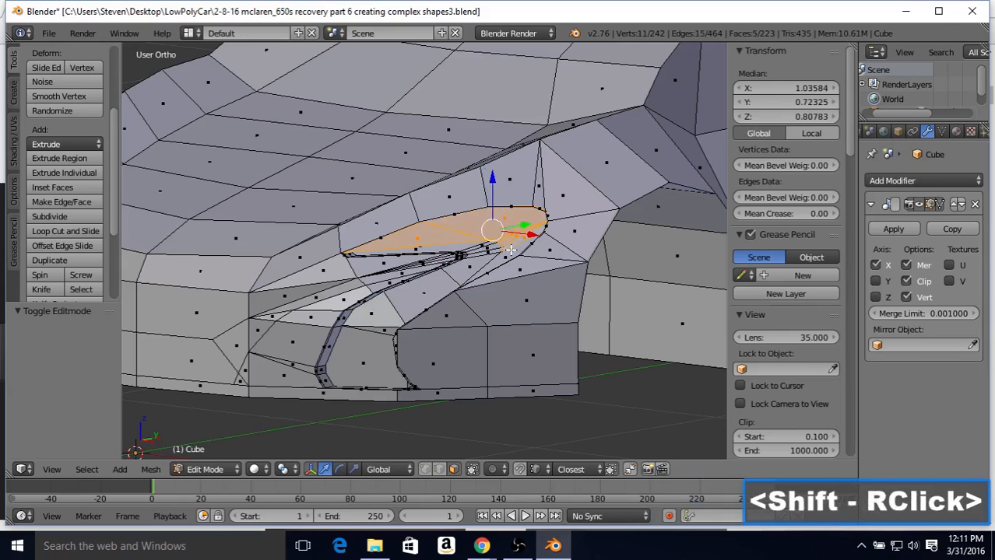
right_click(511, 248, "shift")
middle_click_drag(514, 244, 555, 224)
key("s")
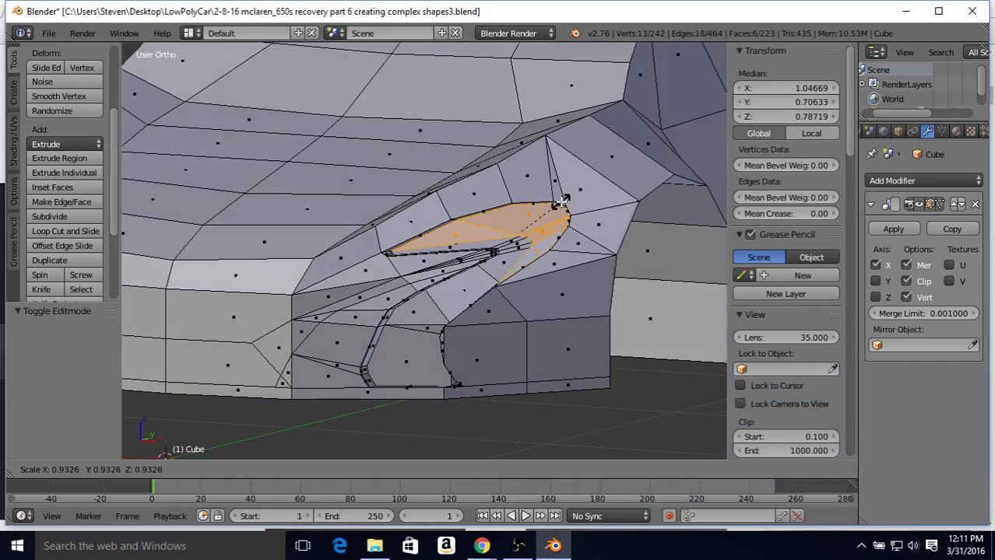
left_click(563, 201)
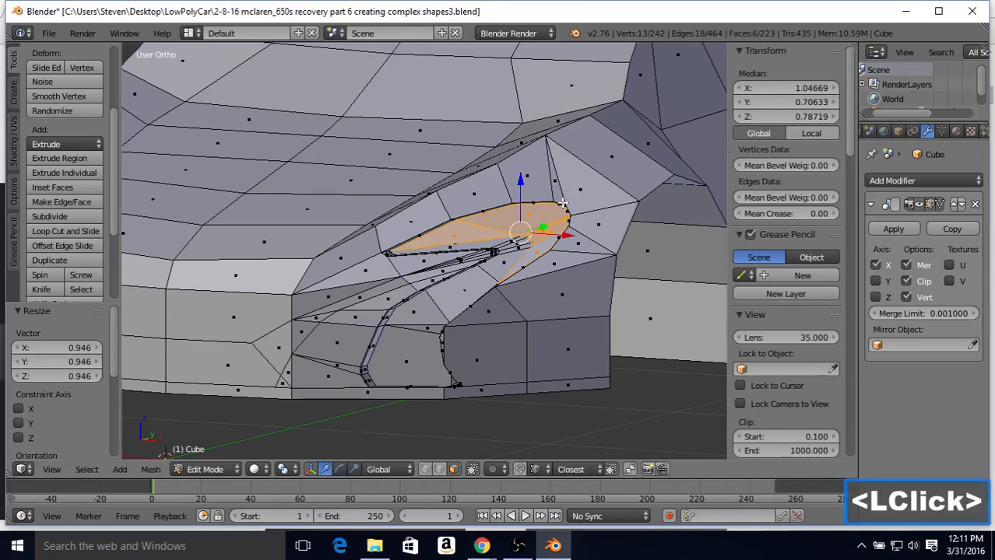
middle_click_drag(532, 201, 362, 210)
key("Tab")
middle_click_drag(363, 211, 439, 285)
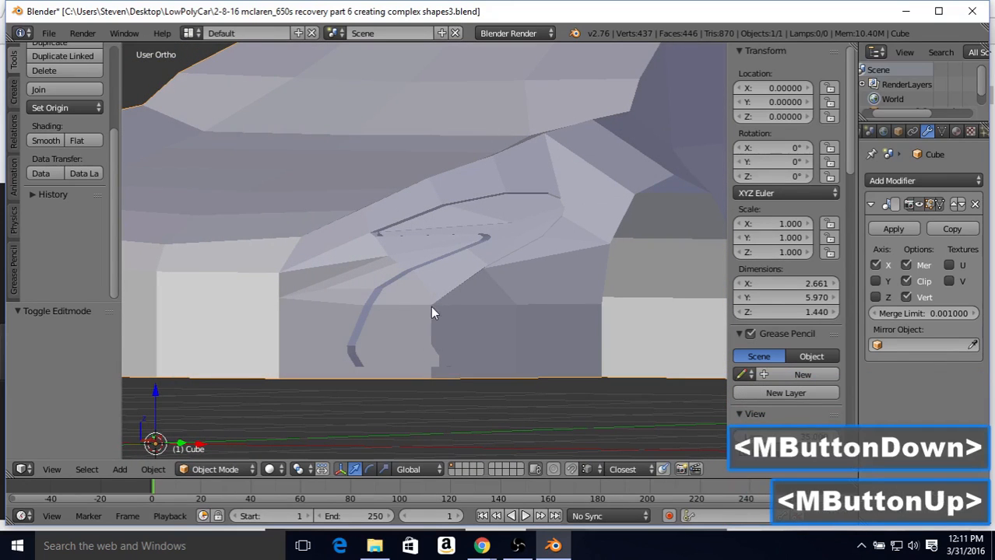
middle_click_drag(433, 341, 502, 321)
key("Tab")
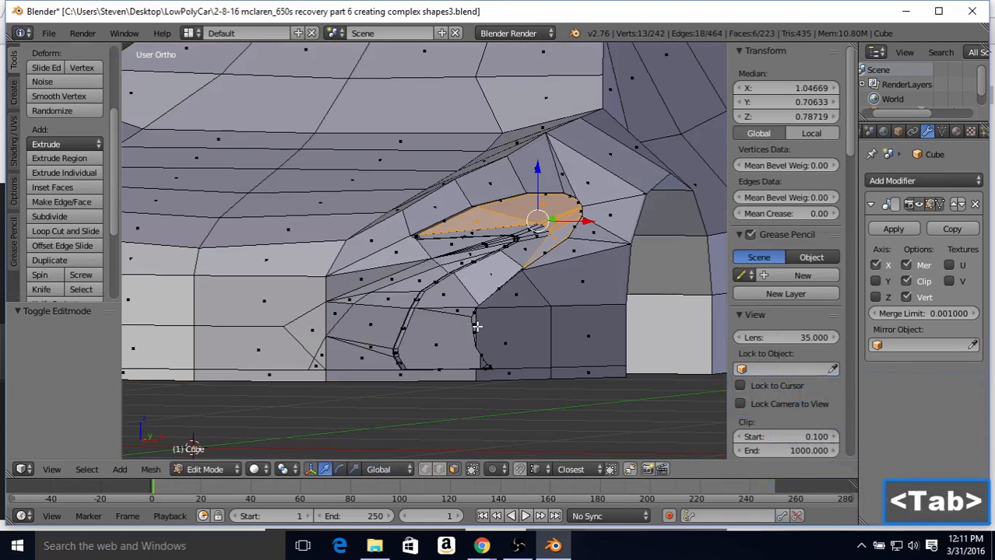
In vertex selection mode, select the two vertices near the top of the lower intake opening's outer edge and move them slightly forward along Y
left_click(428, 468)
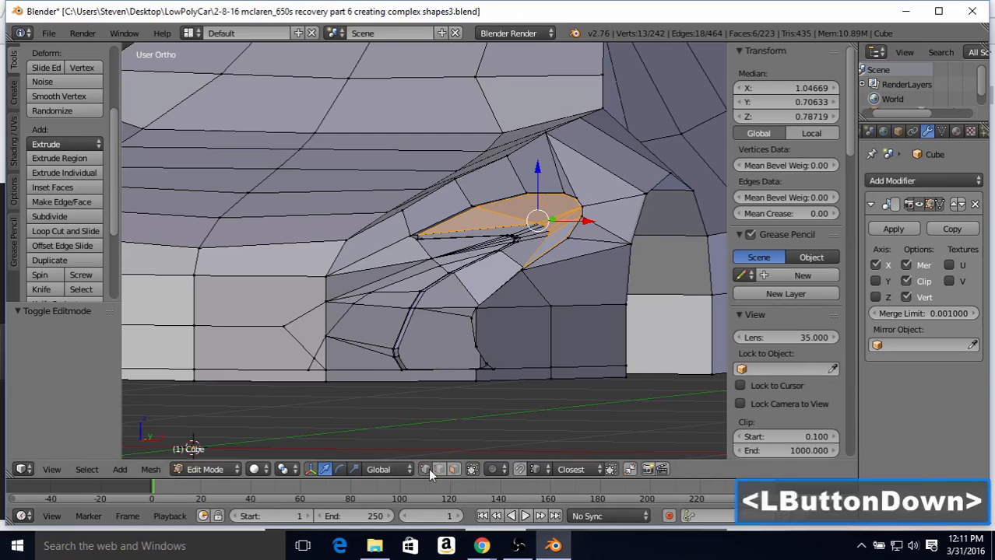
scroll(493, 342, "up", 2)
middle_click_drag(494, 340, 651, 329)
right_click(648, 331)
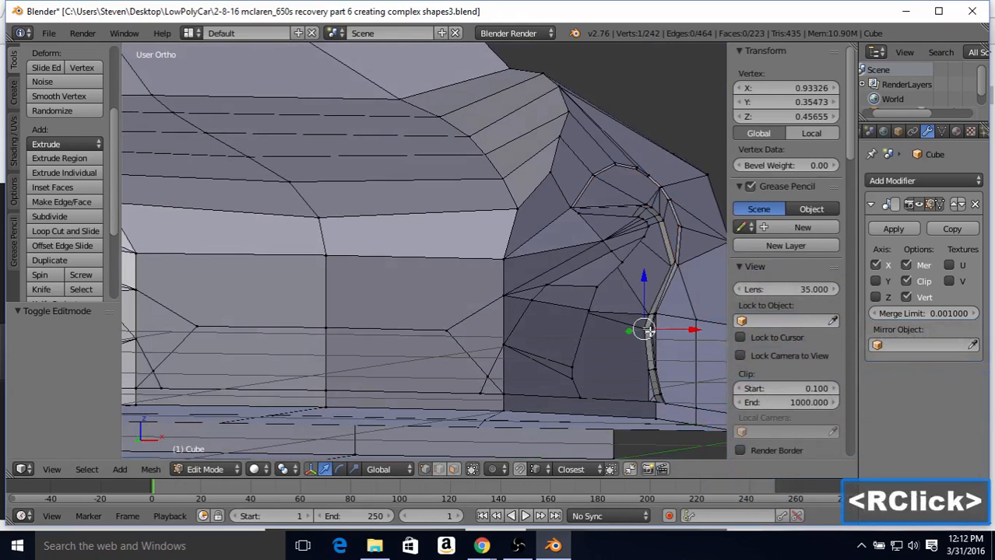
right_click(650, 330)
right_click(660, 335, "shift")
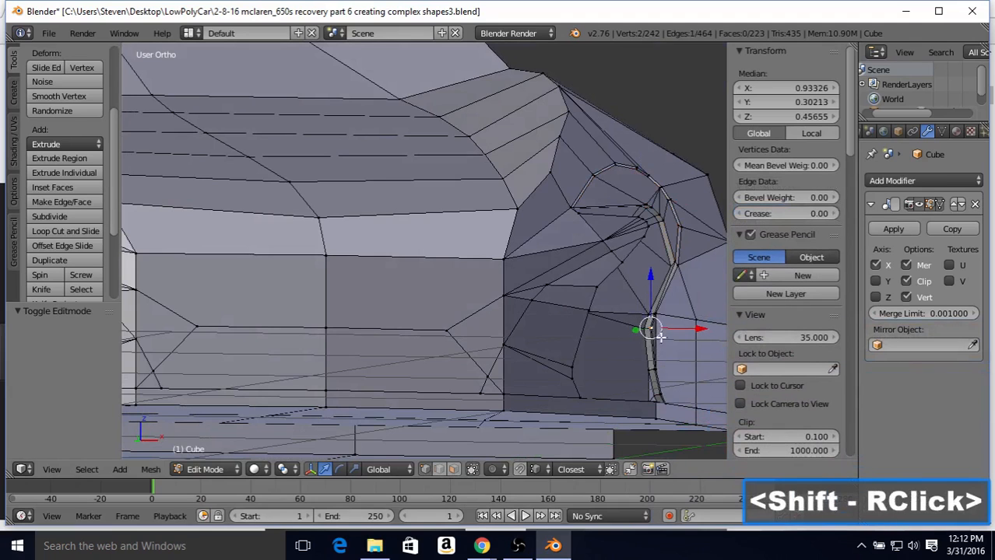
middle_click_drag(602, 320, 377, 346)
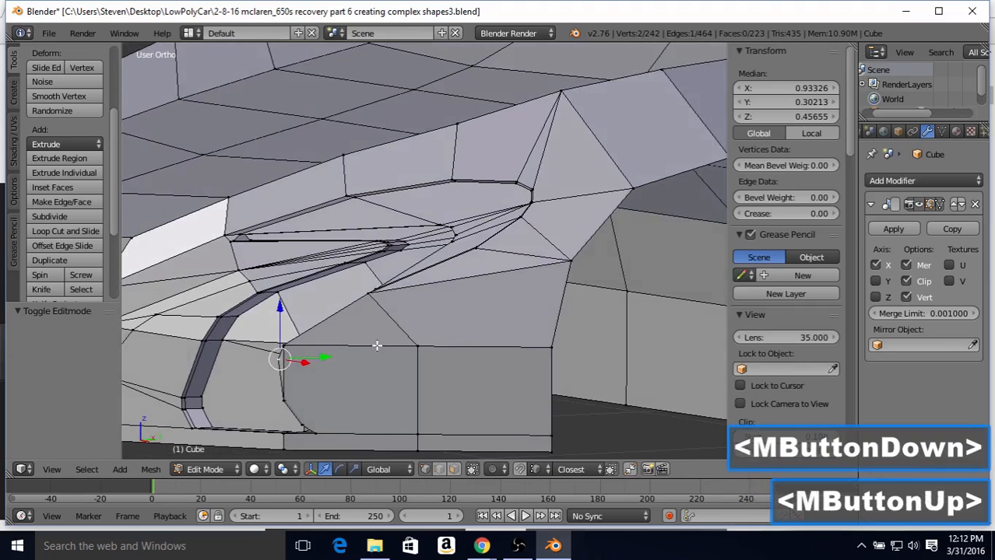
left_click_drag(330, 355, 325, 358)
middle_click_drag(324, 358, 667, 327)
Nudge the two outer-edge vertices to a median Y of about 0.290 and check the intake in Object Mode
key("Tab")
key("Tab")
left_click_drag(677, 341, 678, 340)
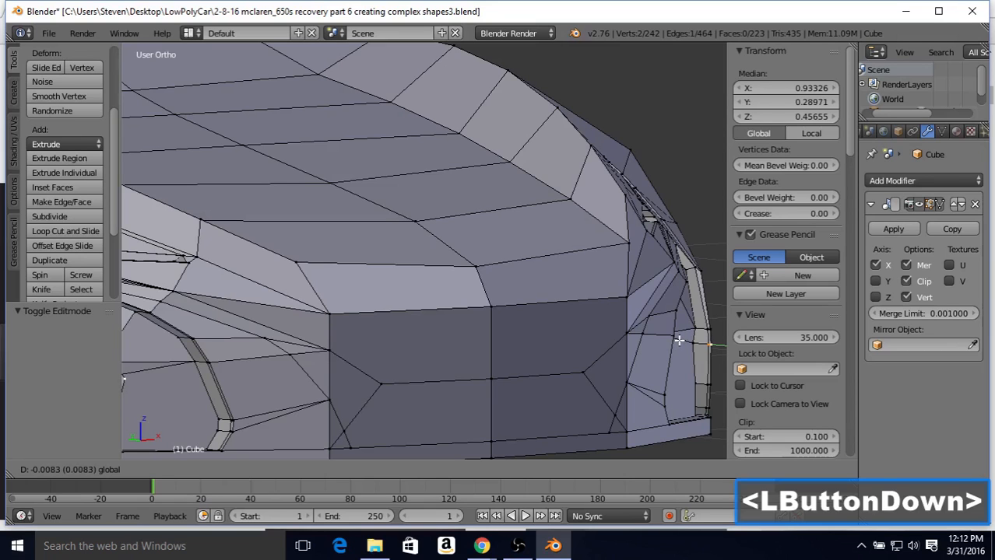
left_click_drag(678, 340, 677, 338)
key("Tab")
middle_click_drag(667, 329, 444, 301)
scroll(360, 314, "down", 1)
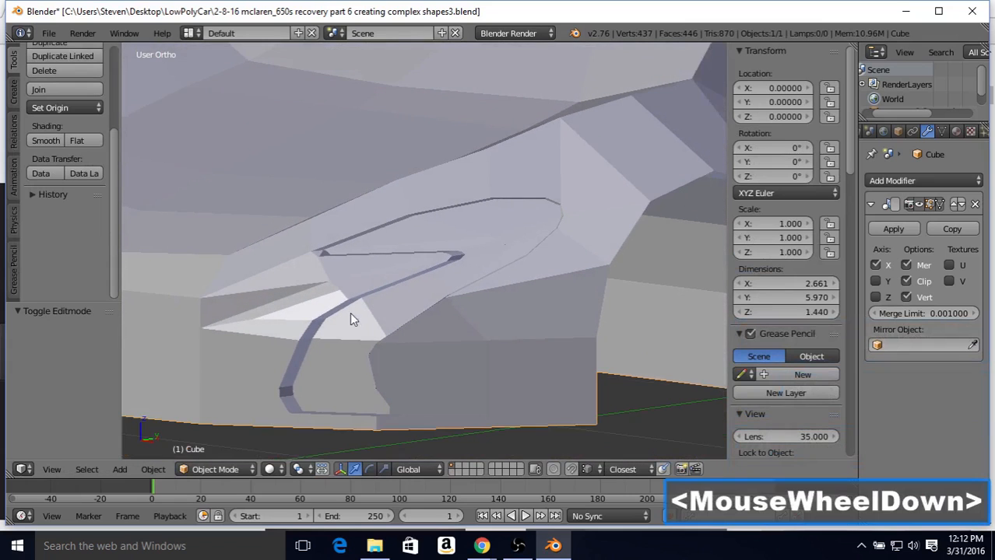
mouse_move(370, 310)
middle_mouse_down()
mouse_move(362, 295)
mouse_move(343, 295)
mouse_move(371, 315)
mouse_move(421, 300)
mouse_move(421, 281)
mouse_move(411, 297)
mouse_move(367, 303)
middle_mouse_up()
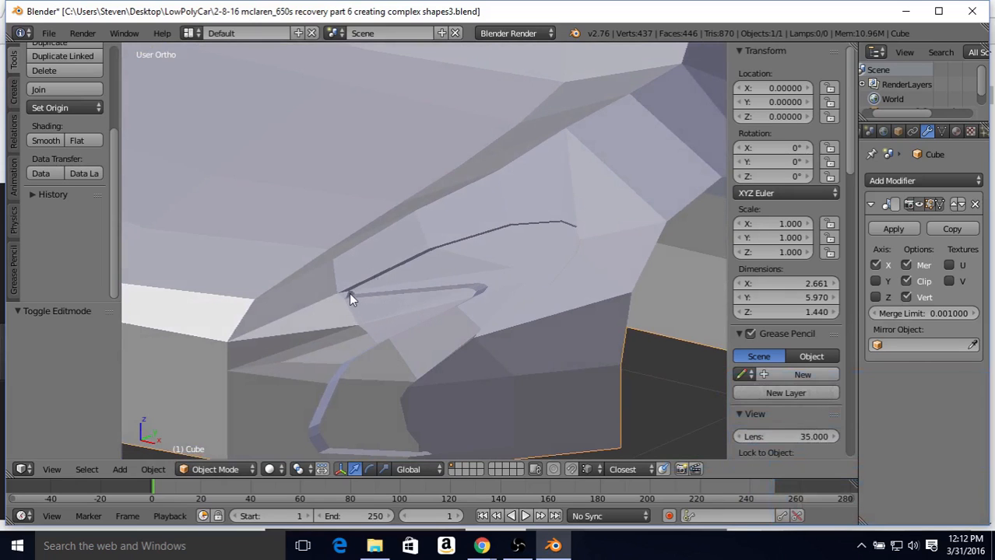
Using wireframe display, select the upper inner vertex at the front tip of the intake recess and move it outward and back
key("Tab")
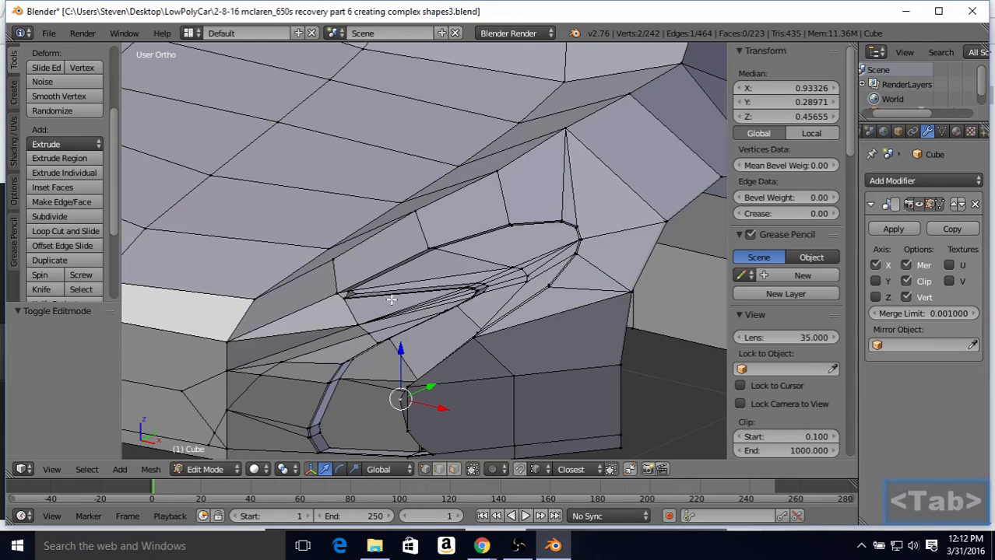
scroll(391, 299, "up", 2)
middle_click_drag(388, 297, 416, 325)
scroll(313, 267, "up", 2)
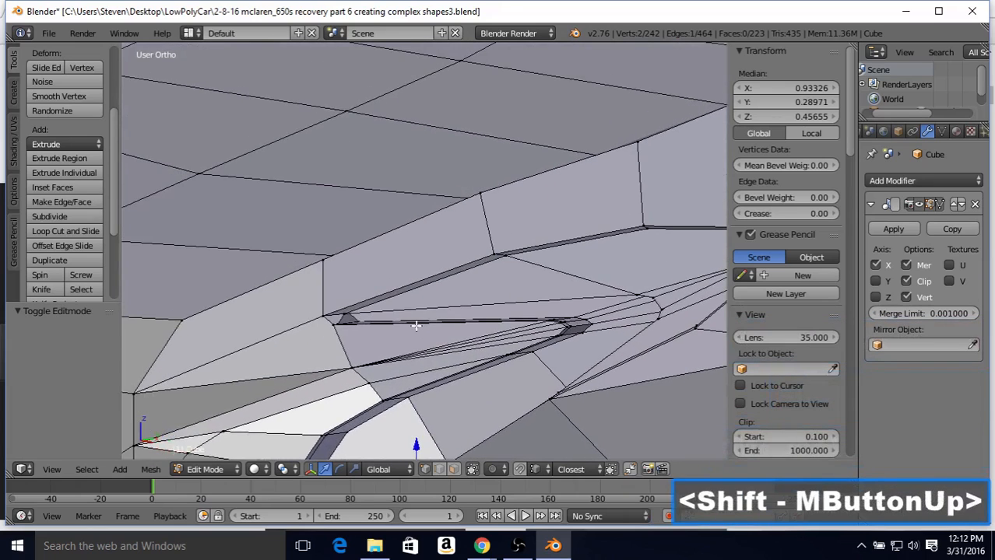
scroll(401, 315, "up", 2)
key("z")
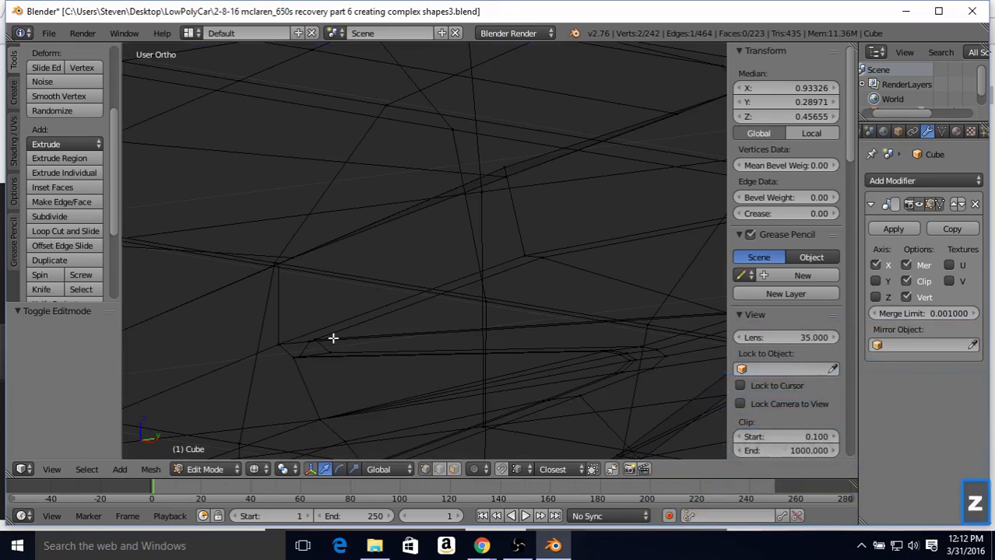
key("z")
key("z")
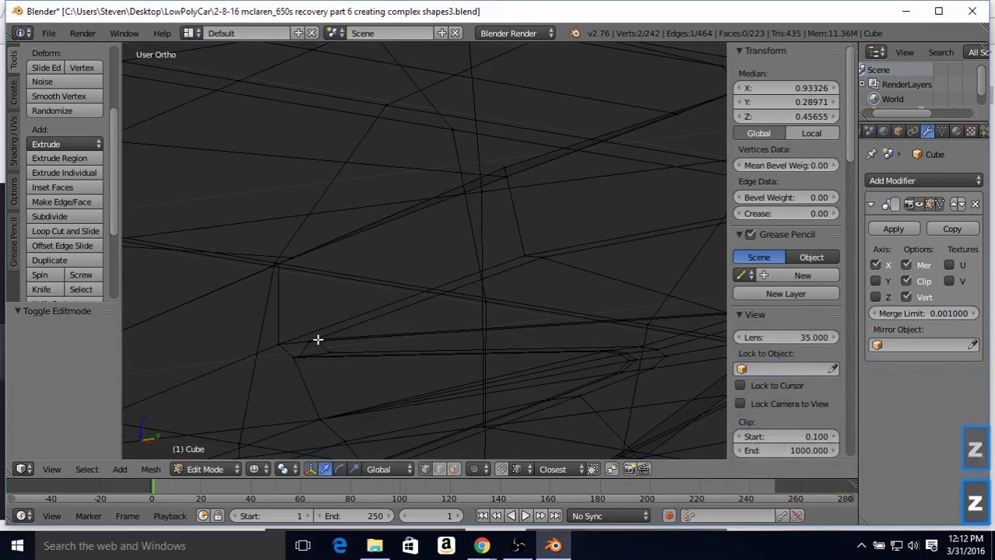
key("z")
key("z")
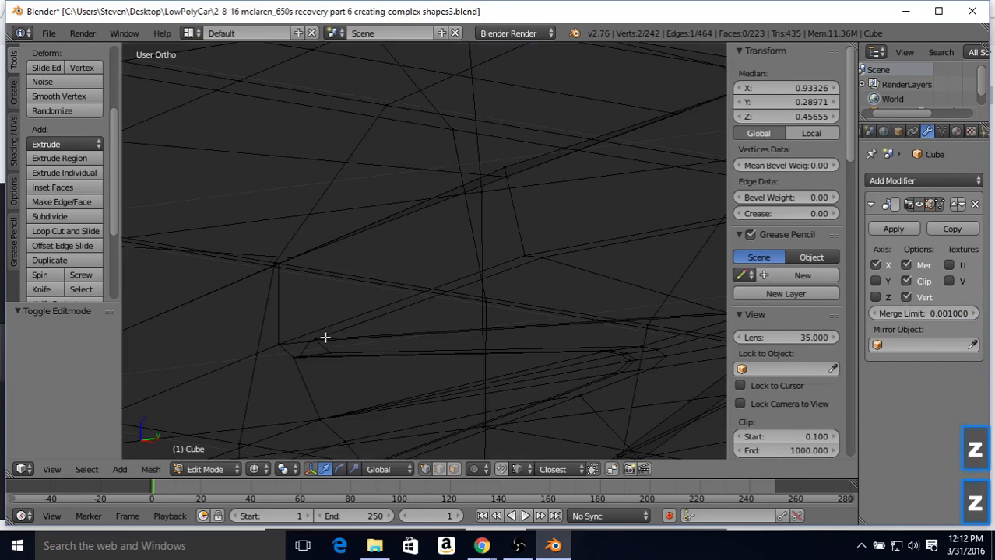
right_click(316, 339)
key("z")
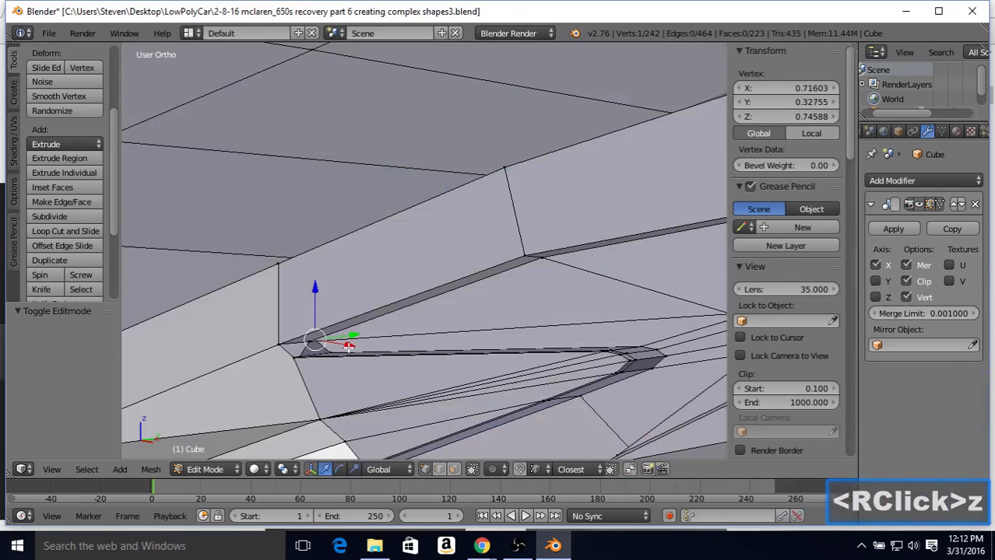
left_click_drag(348, 348, 354, 343)
right_click(354, 350)
middle_click_drag(352, 333, 293, 337)
left_click_drag(257, 345, 280, 354)
Select the two inner vertices at the recess's front tip and nudge them to a median of about X 0.746, Y 0.344
key("Tab")
scroll(283, 331, "down", 4)
middle_click_drag(283, 330, 435, 270)
key("Tab")
left_click_drag(436, 320, 429, 326)
right_click(435, 323)
right_click(407, 320, "shift")
key("Tab")
scroll(429, 327, "down", 2)
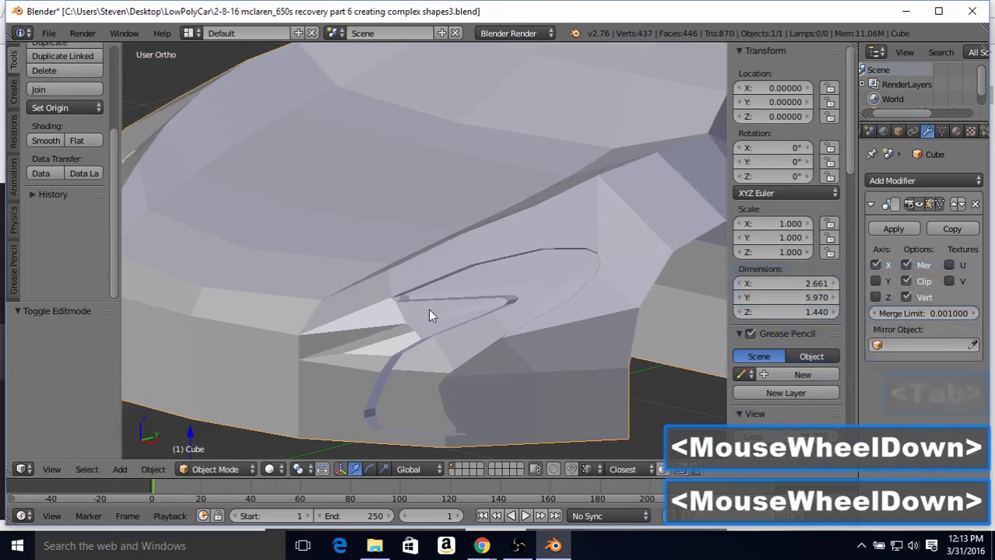
key("Tab")
left_click_drag(440, 305, 438, 305)
key("Tab")
middle_click_drag(438, 304, 371, 305)
scroll(371, 305, "up", 3)
key("Tab")
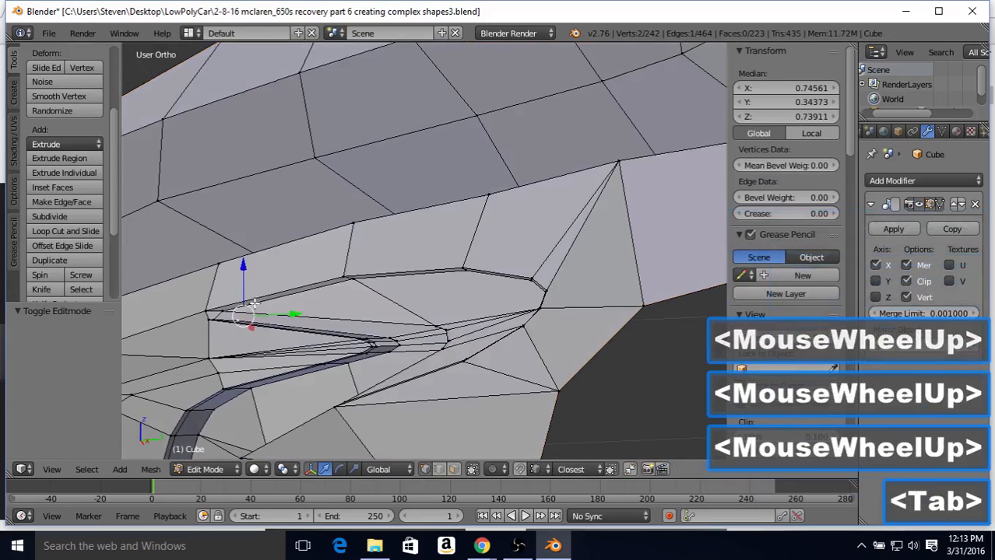
Try to merge the upper inner vertex at the recess's front tip into its neighbouring corner vertex with Merge At Last
scroll(338, 289, "up", 3)
middle_click_drag(260, 300, 301, 285)
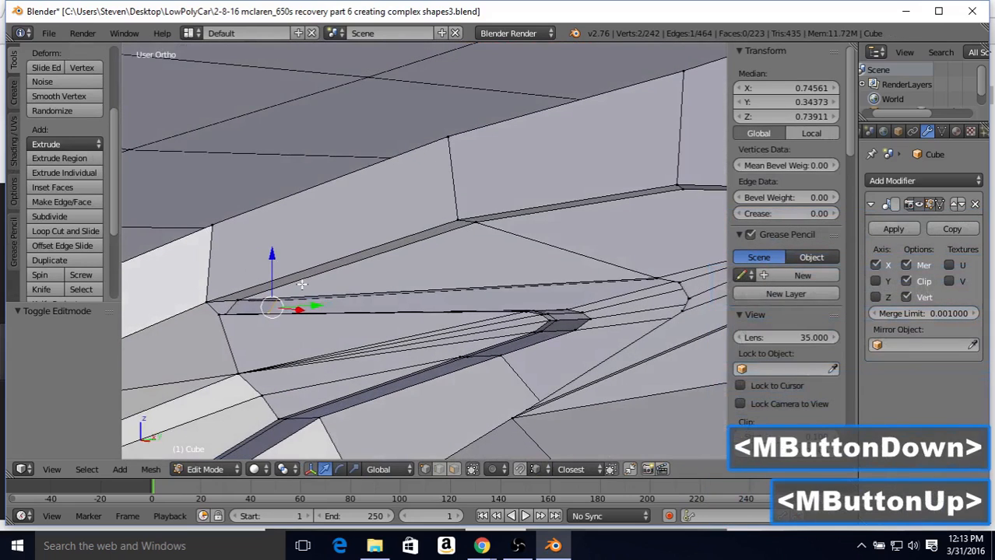
key("z")
key("z")
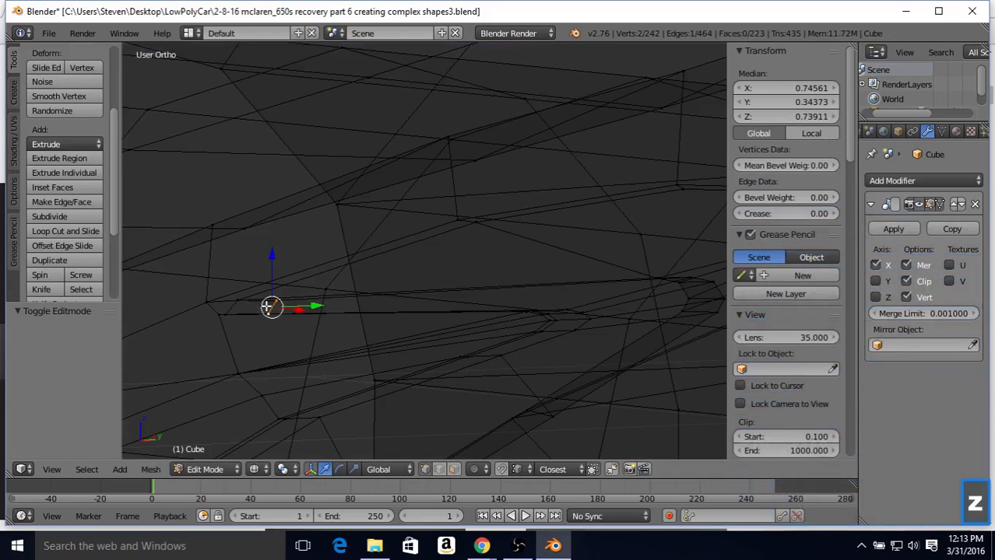
key("z")
middle_click_drag(313, 322, 288, 303)
key("z")
key("z")
right_click(286, 300)
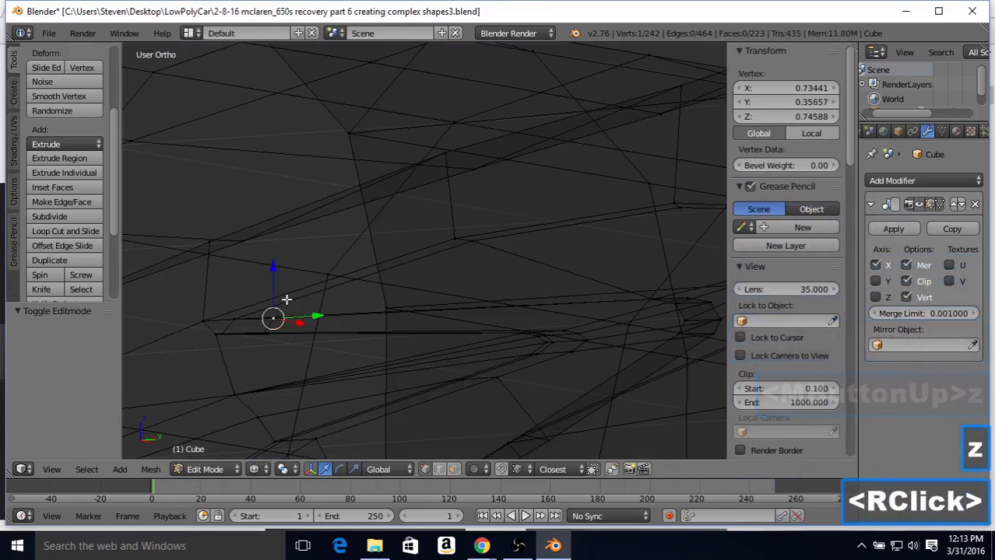
right_click(236, 315, "shift")
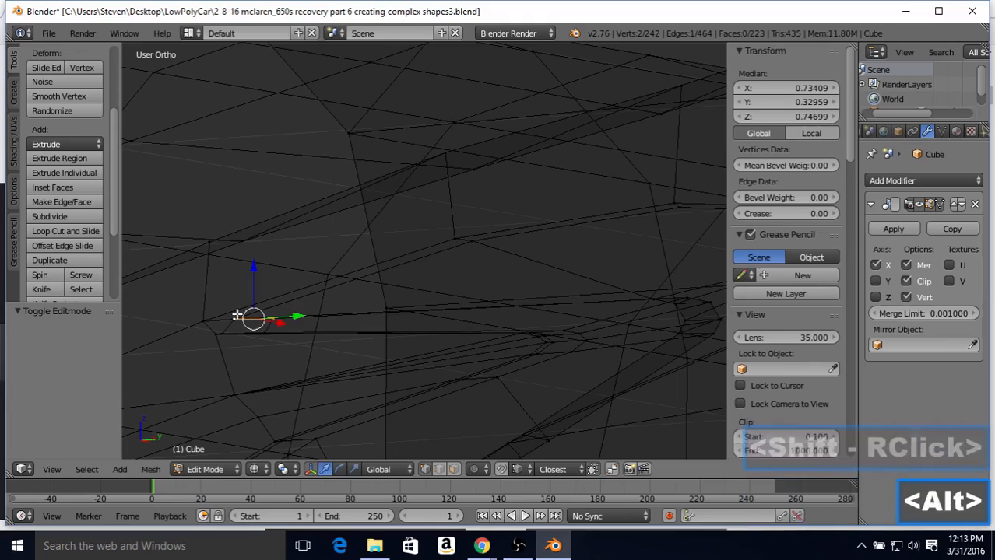
key("alt+m")
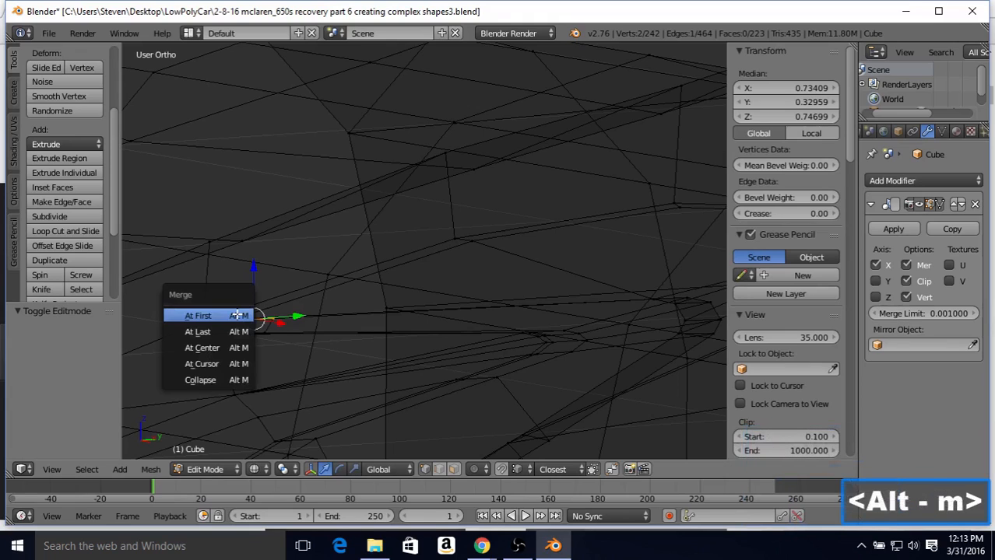
left_click(201, 332)
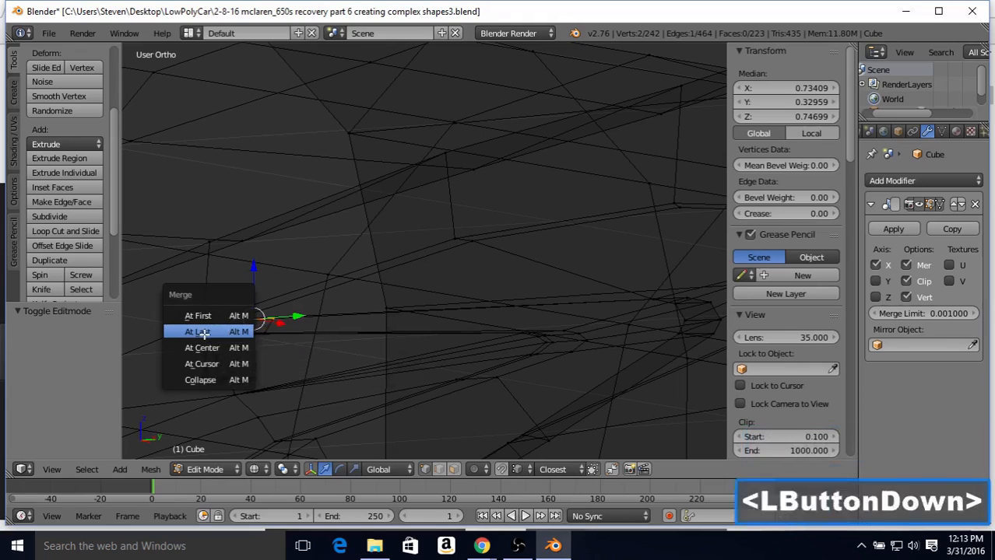
Try to merge the lower inner vertex at the recess's front tip into the corner vertex beside it with Merge At Last
right_click(264, 333)
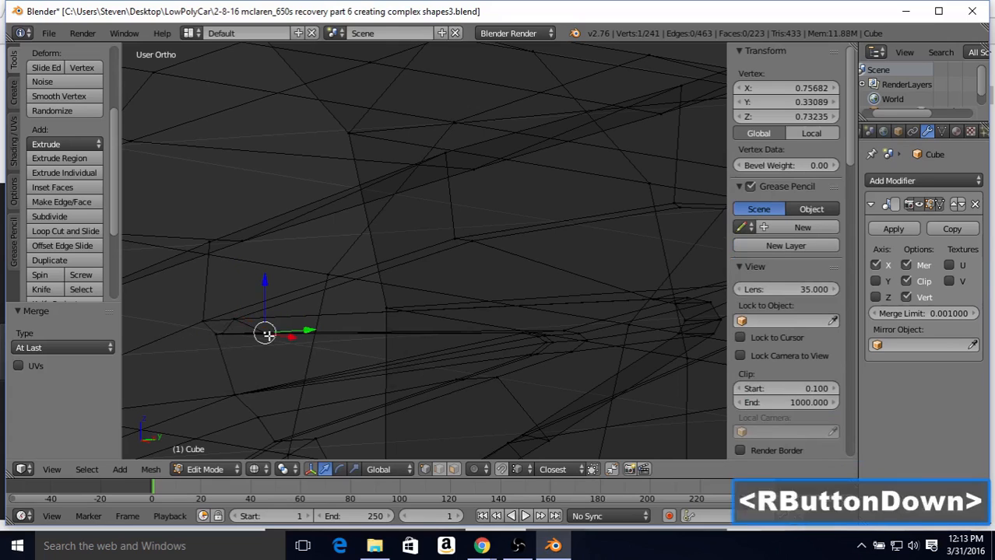
right_click(224, 331, "shift")
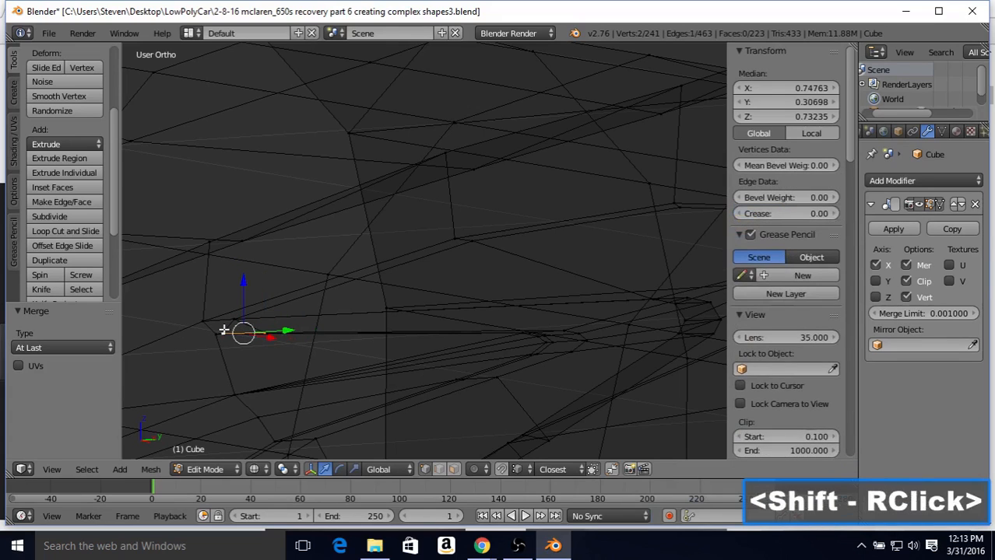
key("alt+m")
left_click(206, 331)
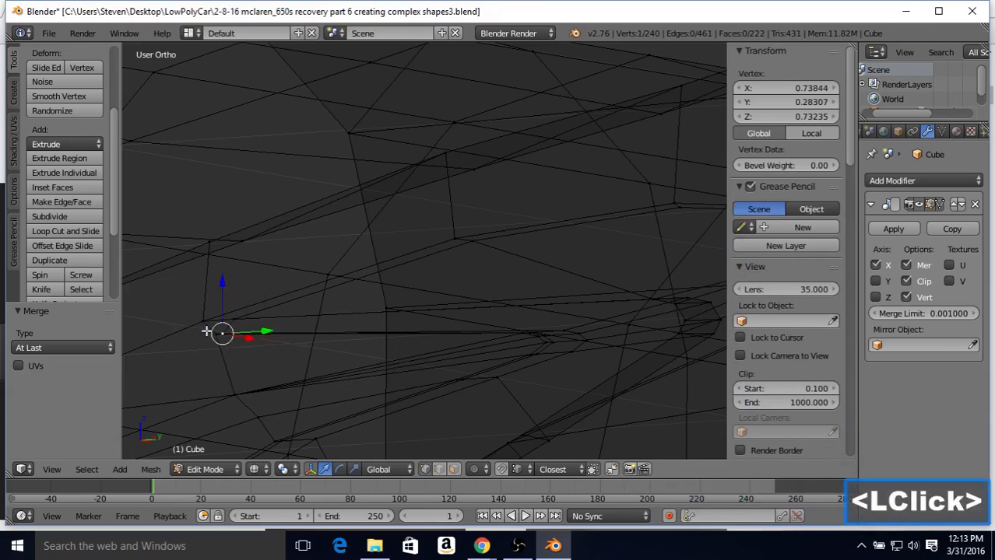
key("z")
scroll(284, 330, "down", 1)
key("Tab")
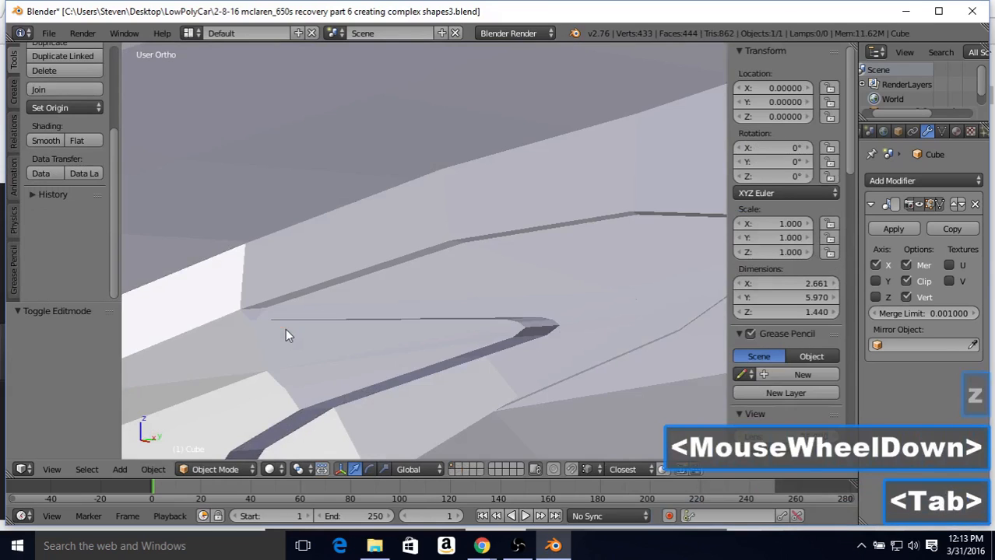
Inspect the merged tip in Object Mode and undo both vertex merges at the front of the recess
scroll(285, 335, "down", 3)
scroll(285, 335, "down", 1)
middle_click_drag(289, 331, 352, 243)
scroll(327, 260, "up", 2)
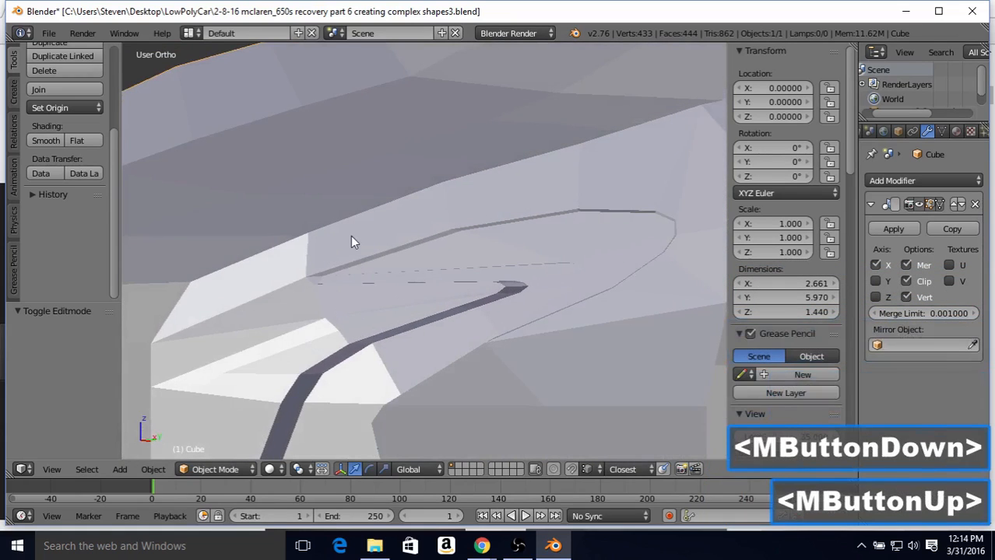
key("Tab")
scroll(353, 243, "up", 1)
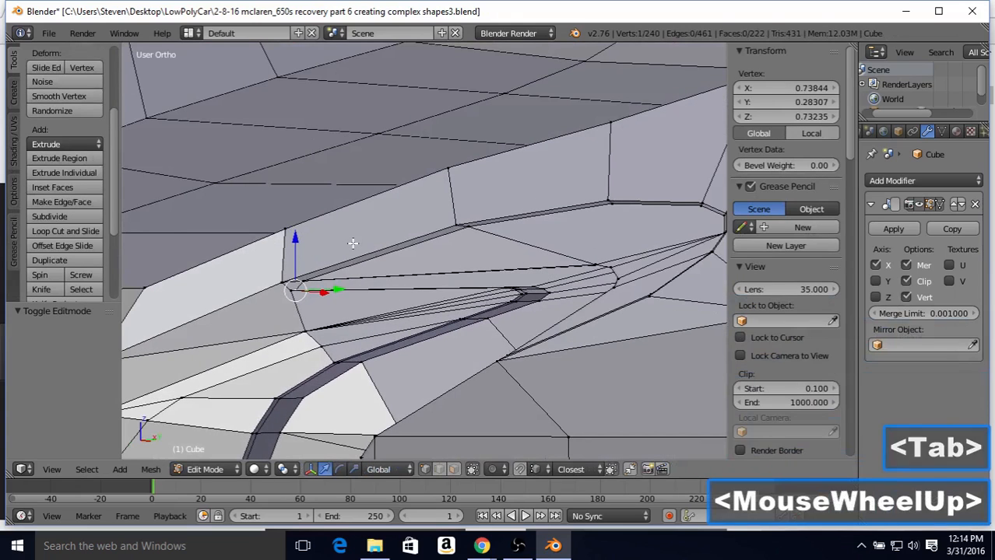
key("ctrl+z")
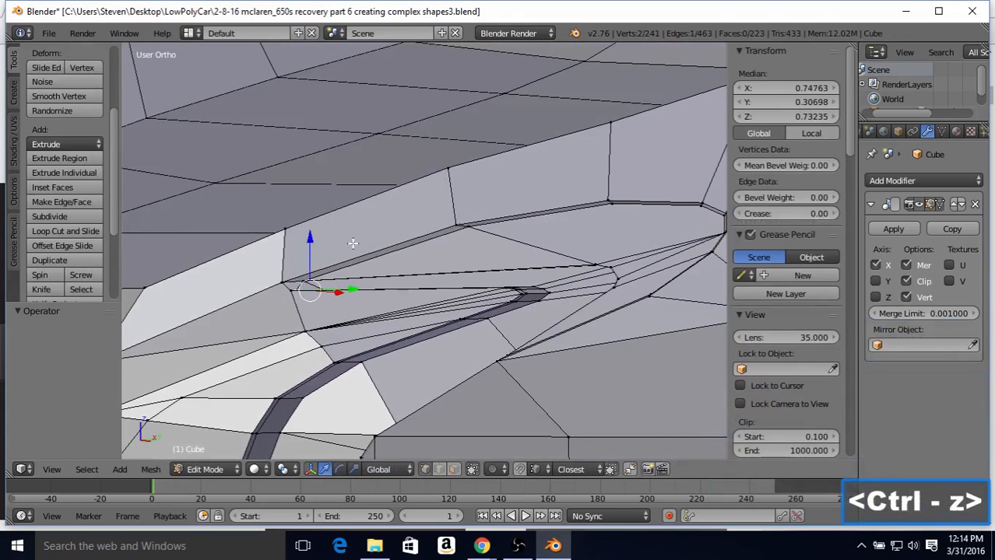
key("ctrl+z")
key("ctrl+z")
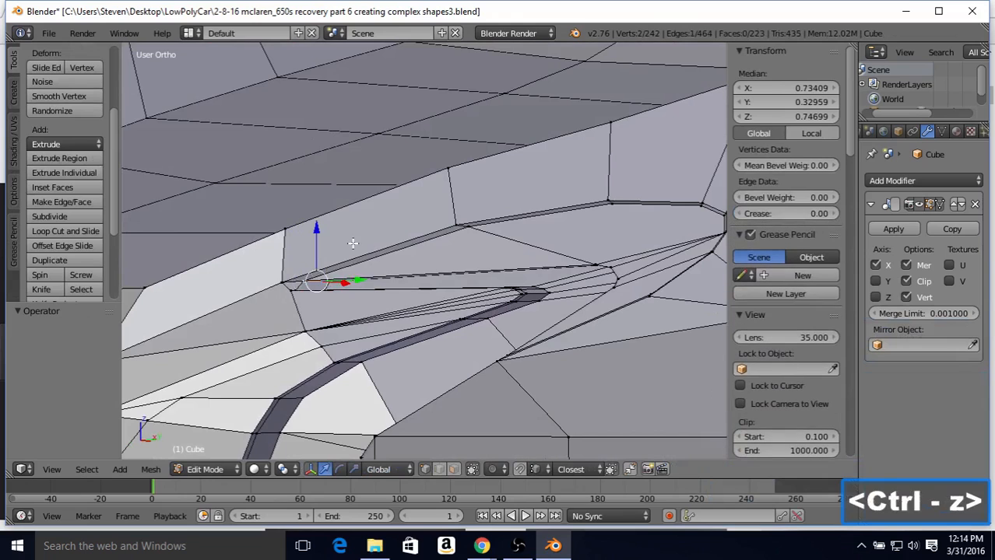
Look over the bumper recess in Object Mode and save the file as 2-8-16 mclaren_650s.blend, overwriting the existing one
key("Tab")
scroll(350, 249, "down", 2)
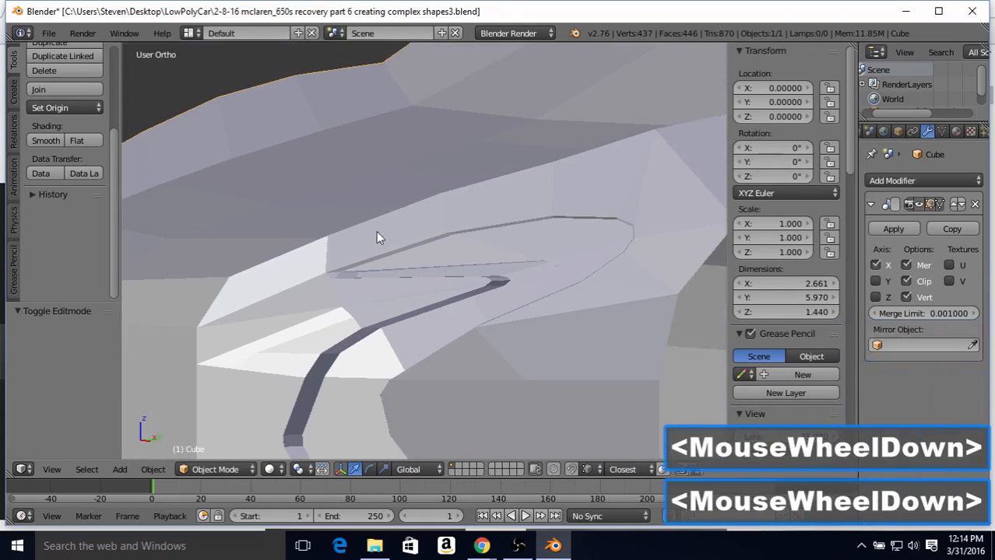
middle_click_drag(376, 231, 409, 227)
scroll(378, 229, "down", 1)
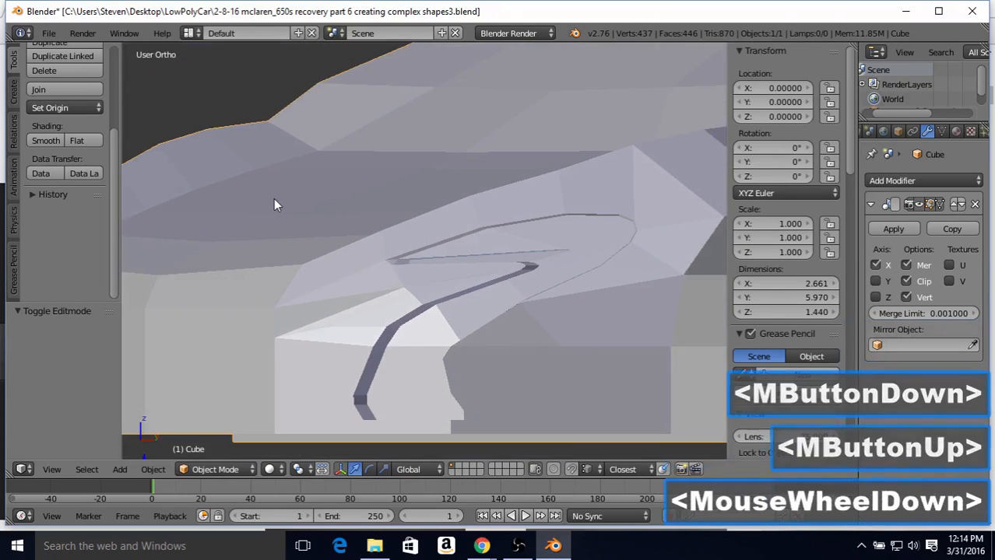
left_click(48, 32)
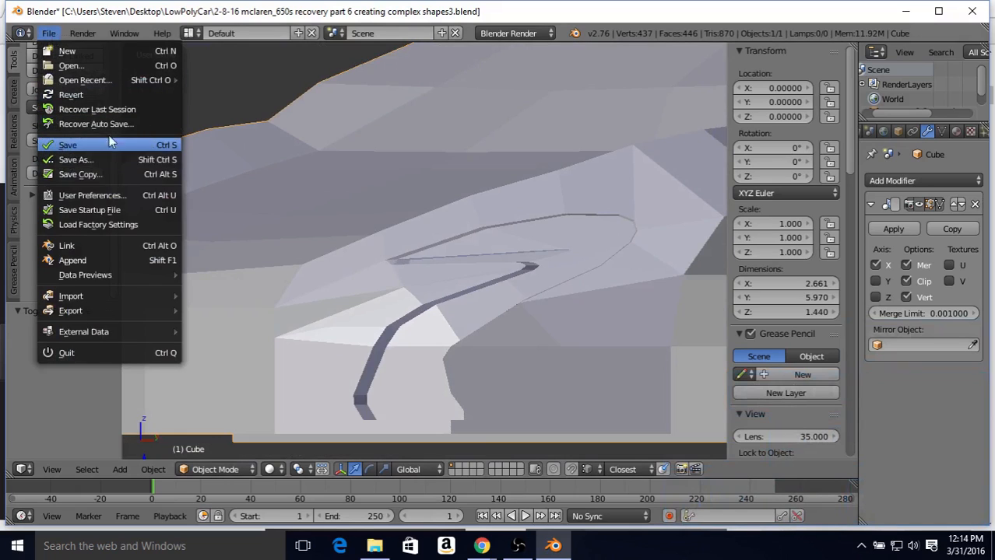
left_click(70, 159)
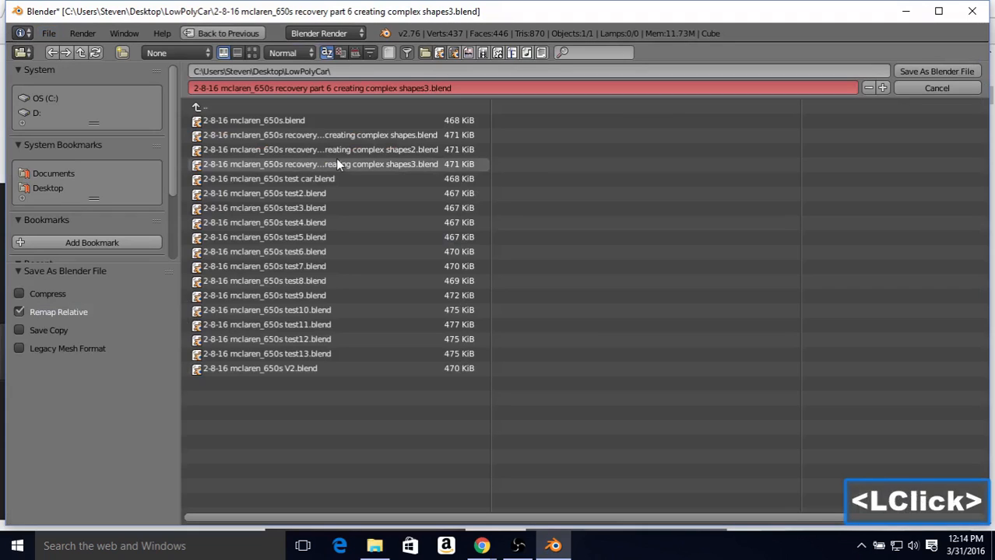
left_click(286, 119)
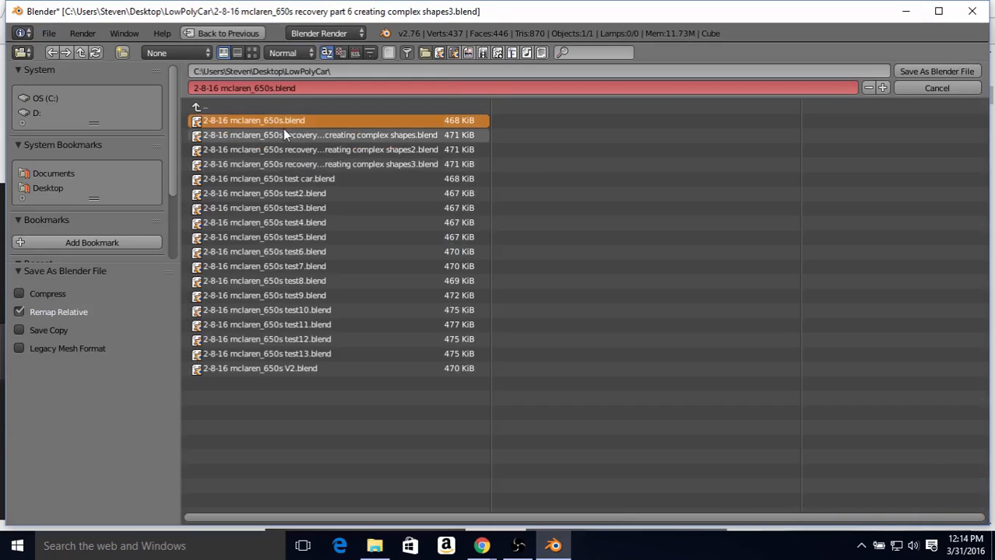
left_click(917, 69)
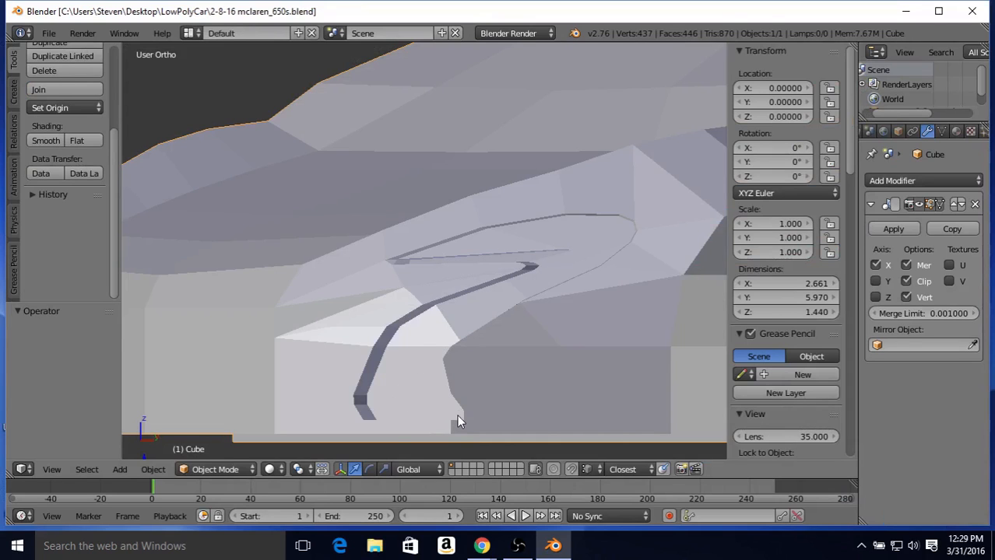
Select all inner faces of the lower intake recess in face mode, from its front tip down to the bottom edge, and check them in wireframe
key("Tab")
left_click(455, 470)
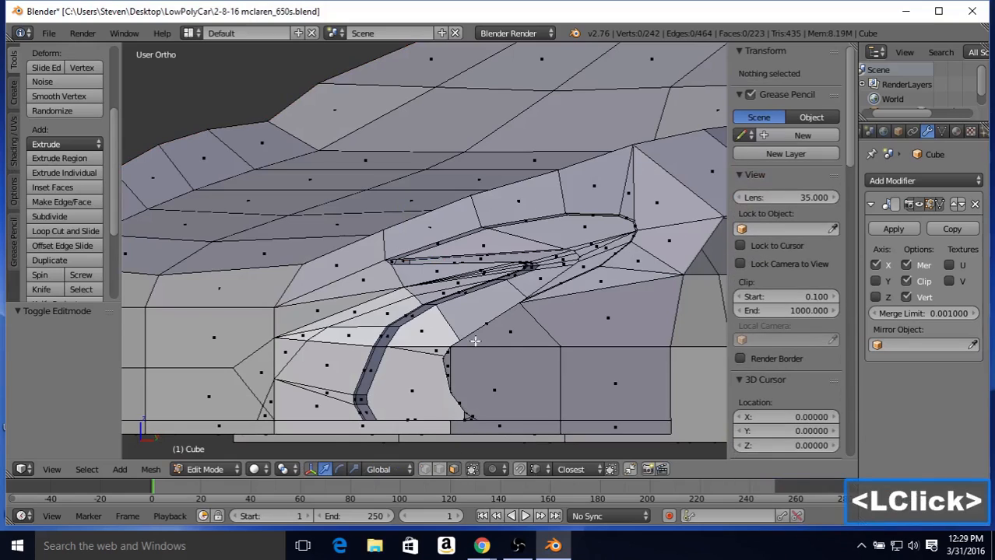
right_click(459, 262)
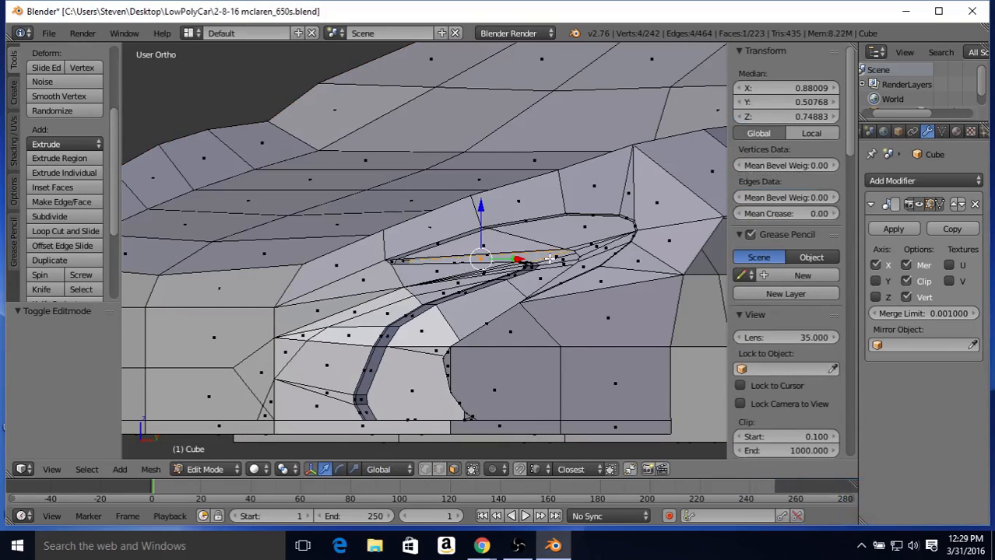
right_click(517, 260, "shift")
right_click(557, 269, "shift")
right_click(543, 279, "shift")
right_click(470, 298, "shift")
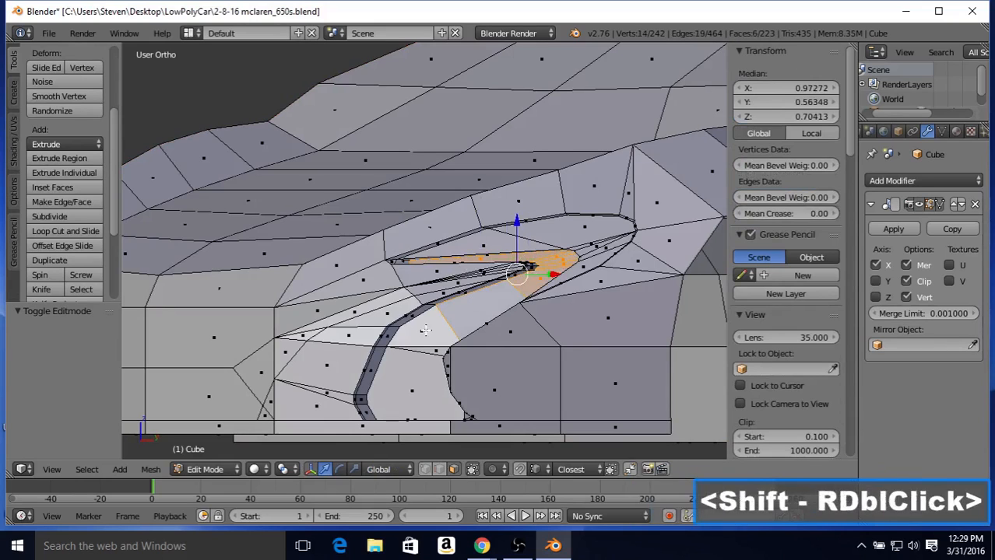
right_click(425, 331, "shift")
right_click(423, 353, "shift")
right_click(426, 395, "shift")
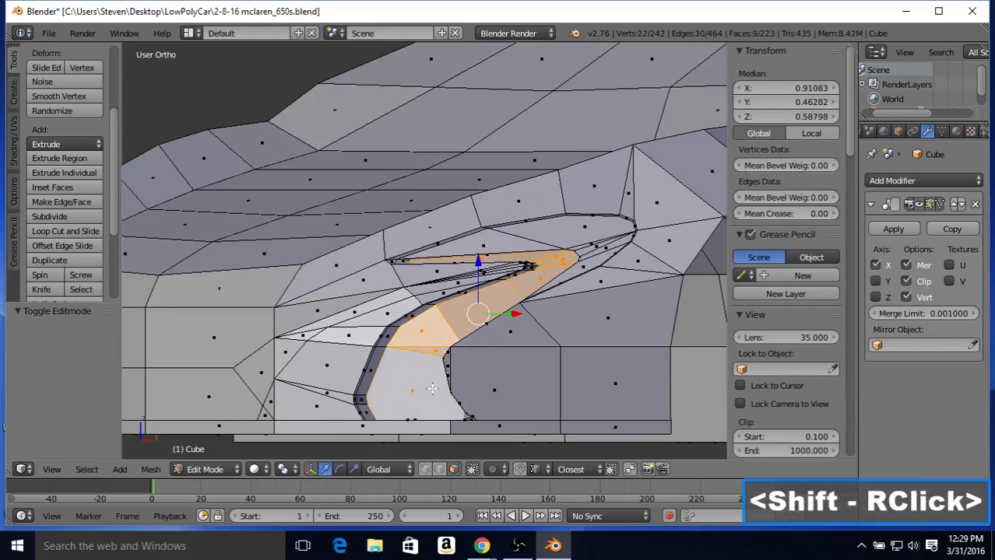
right_click(466, 418, "shift")
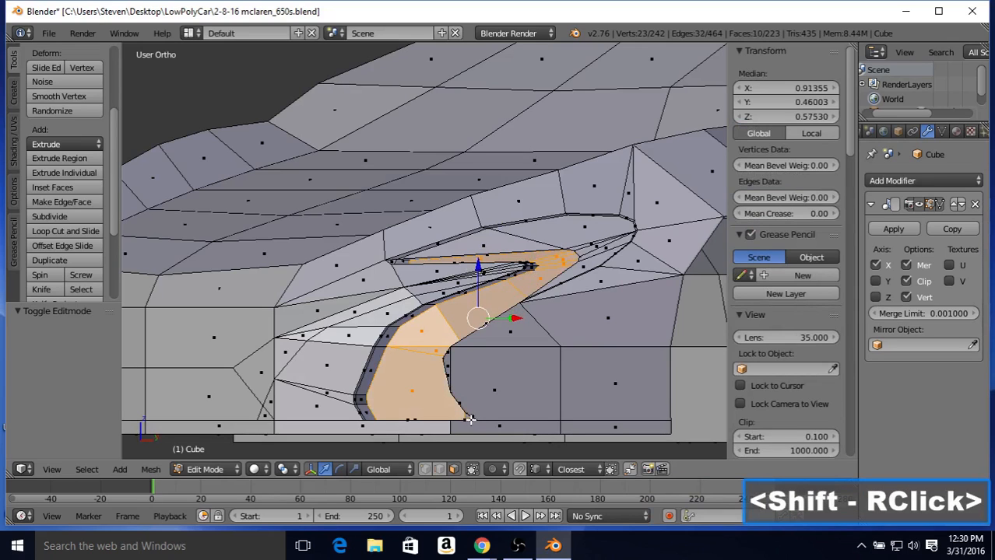
right_click(469, 418, "shift")
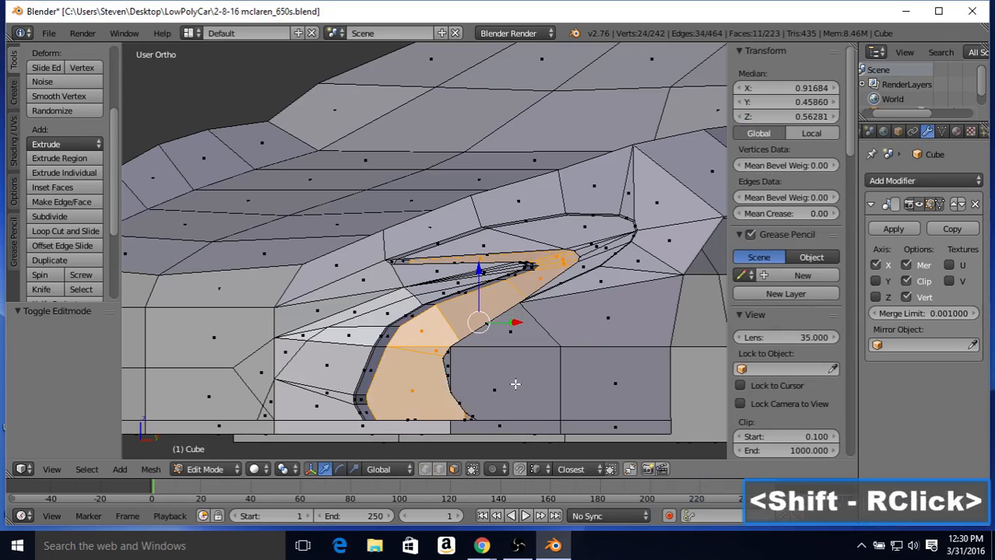
key("z")
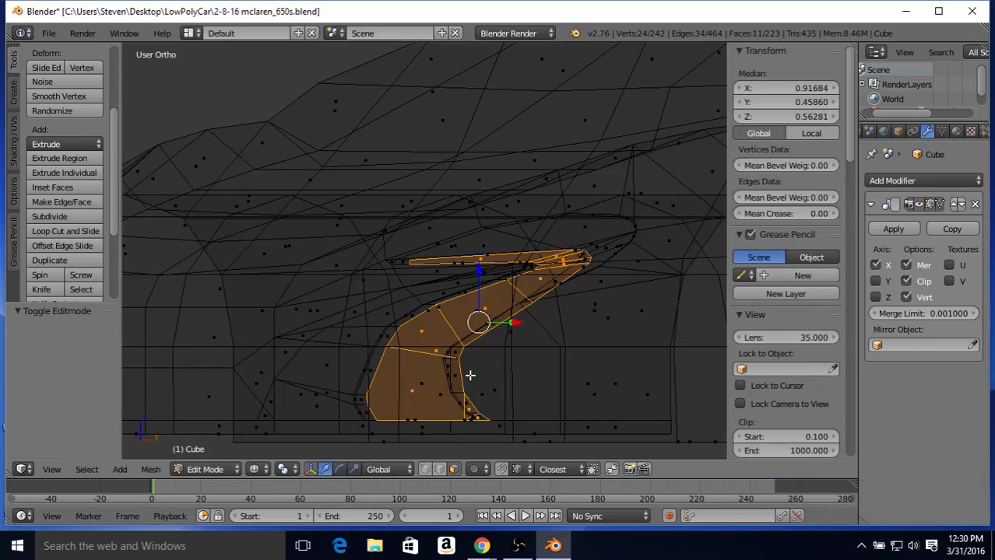
key("z")
Nudge the selected recess faces along Y to a median of about Y 0.465, checking the shape in Object Mode
middle_click_drag(482, 299, 439, 351)
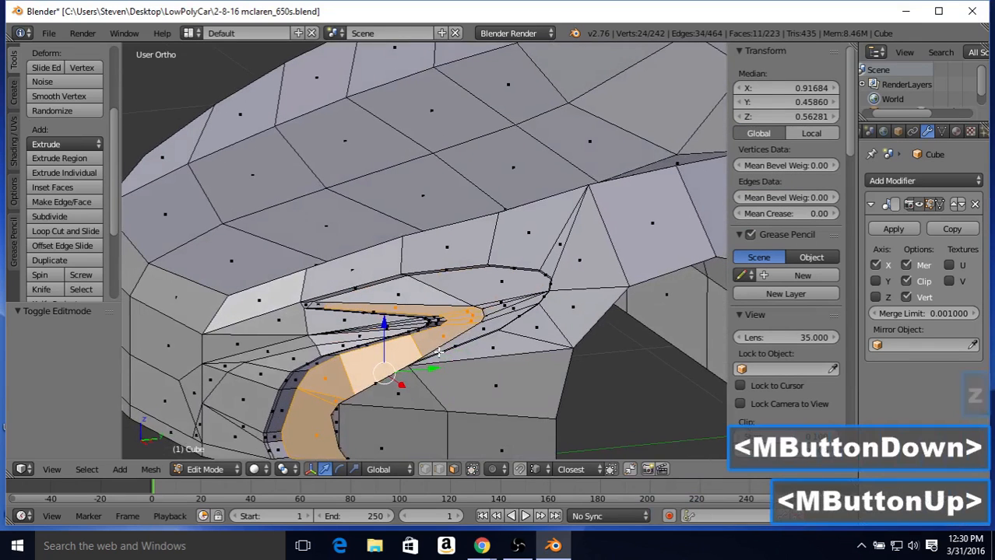
left_click_drag(431, 368, 434, 373)
middle_click_drag(374, 362, 423, 325)
key("Tab")
key("Tab")
left_click_drag(416, 326, 385, 321)
key("Tab")
mouse_move(385, 320)
middle_mouse_down()
mouse_move(538, 344)
mouse_move(585, 329)
mouse_move(442, 339)
middle_mouse_up()
key("Tab")
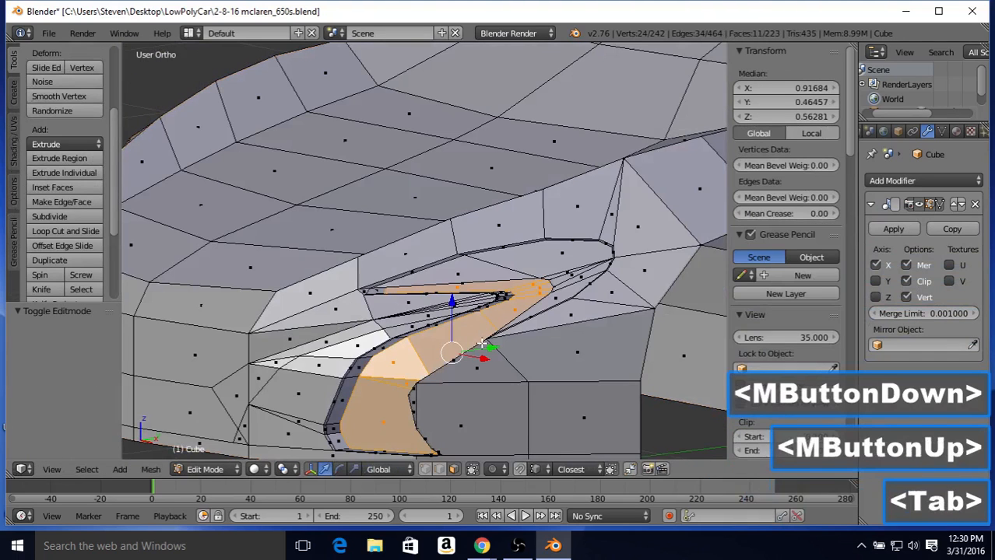
left_click_drag(494, 347, 493, 347)
middle_click_drag(451, 341, 436, 333)
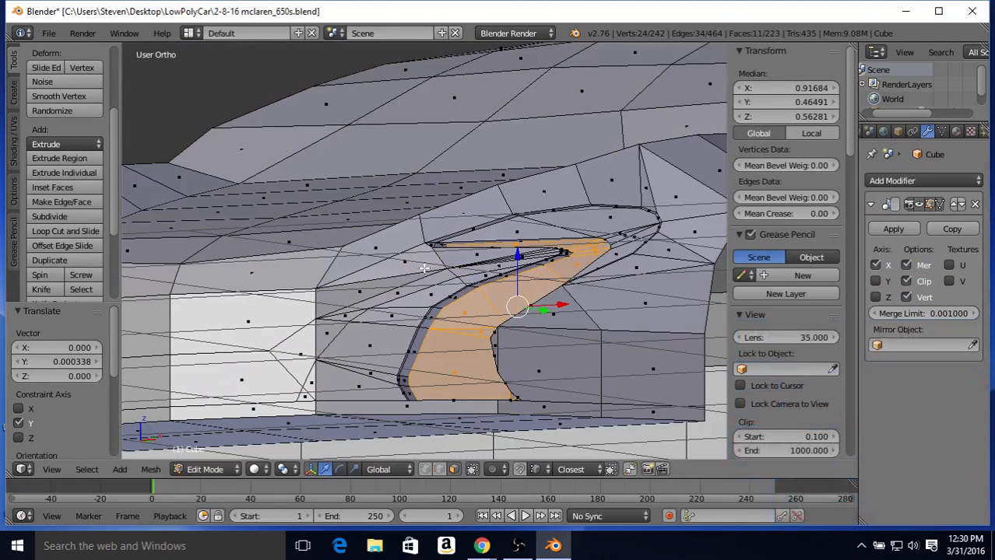
Dissolve the short lower vertical edge at the bumper's front corner, just ahead of the lower recess
middle_click_drag(424, 271, 451, 272)
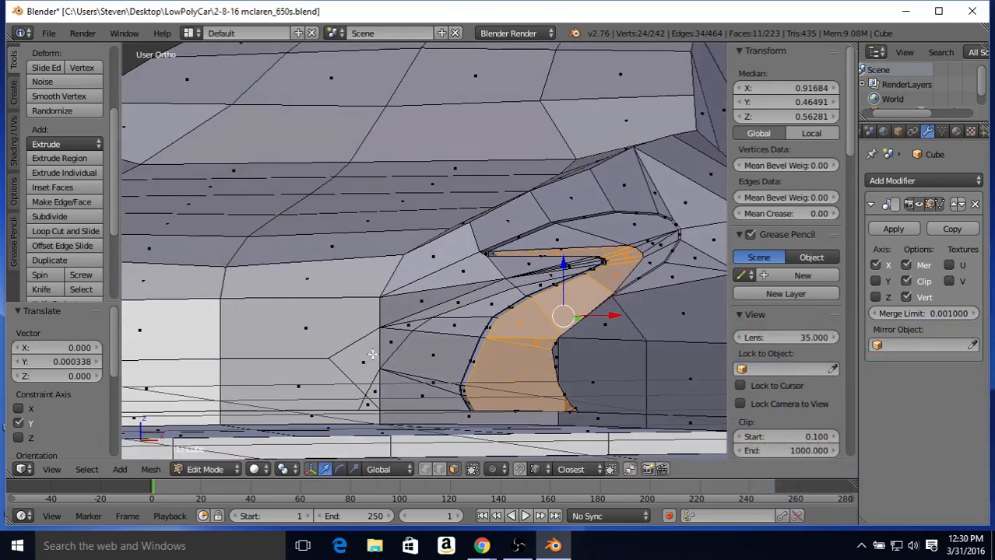
middle_click_drag(364, 358, 415, 350)
middle_click_drag(398, 364, 289, 340)
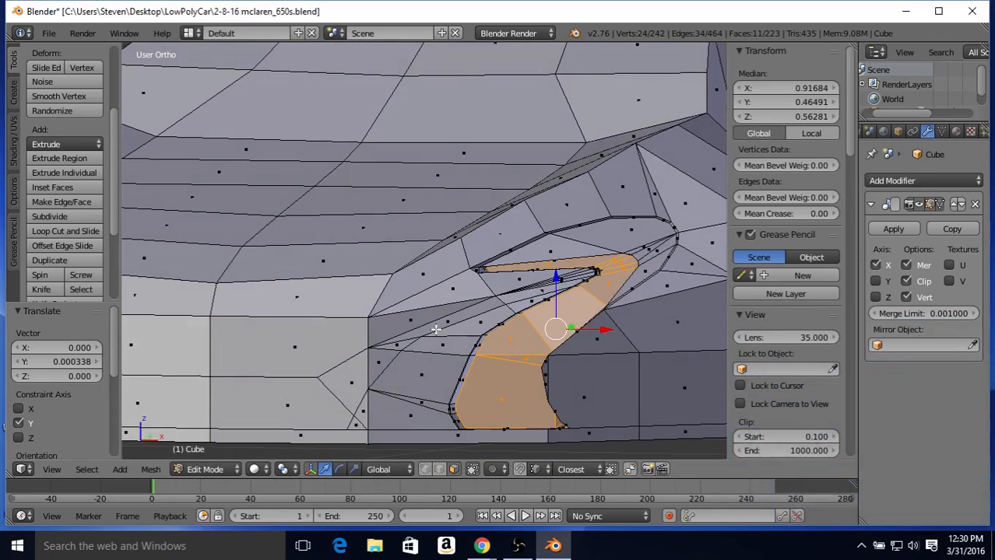
middle_click_drag(436, 329, 420, 327)
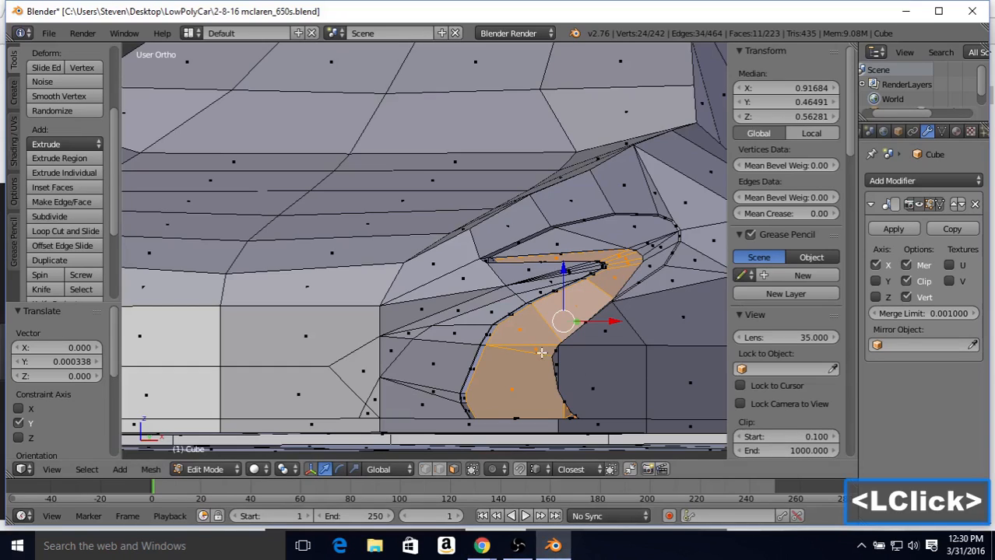
middle_click_drag(541, 353, 506, 326)
scroll(436, 369, "up", 2)
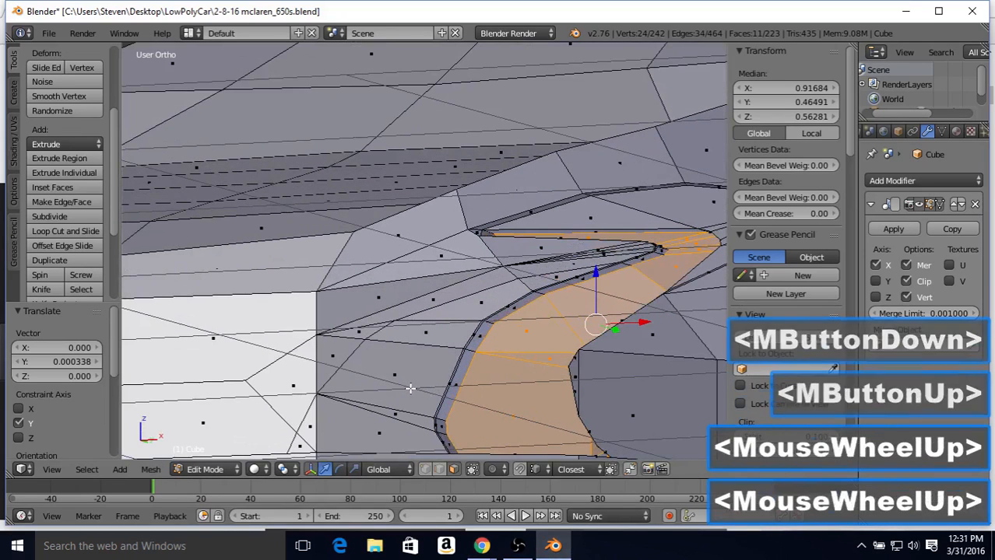
left_click(425, 469)
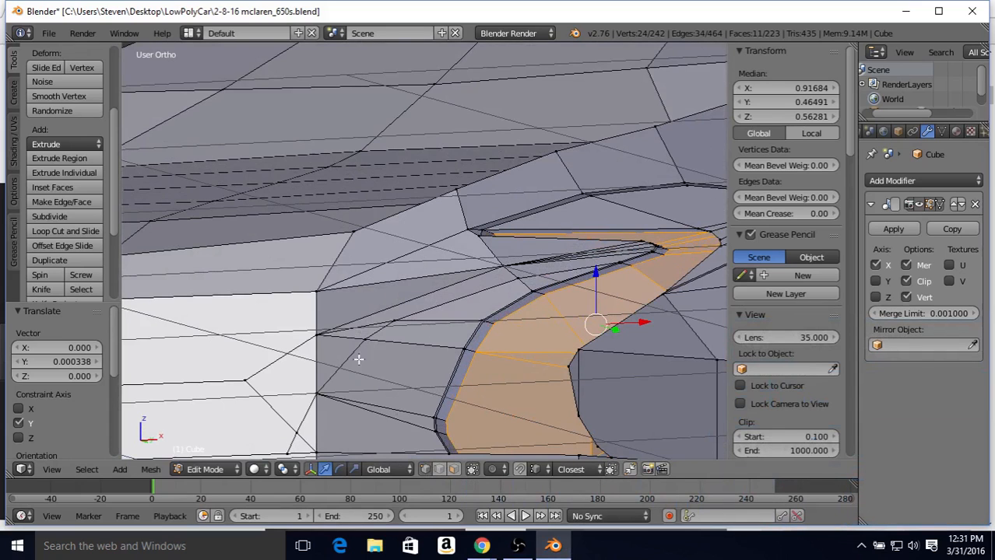
middle_click_drag(412, 411, 544, 310, "shift")
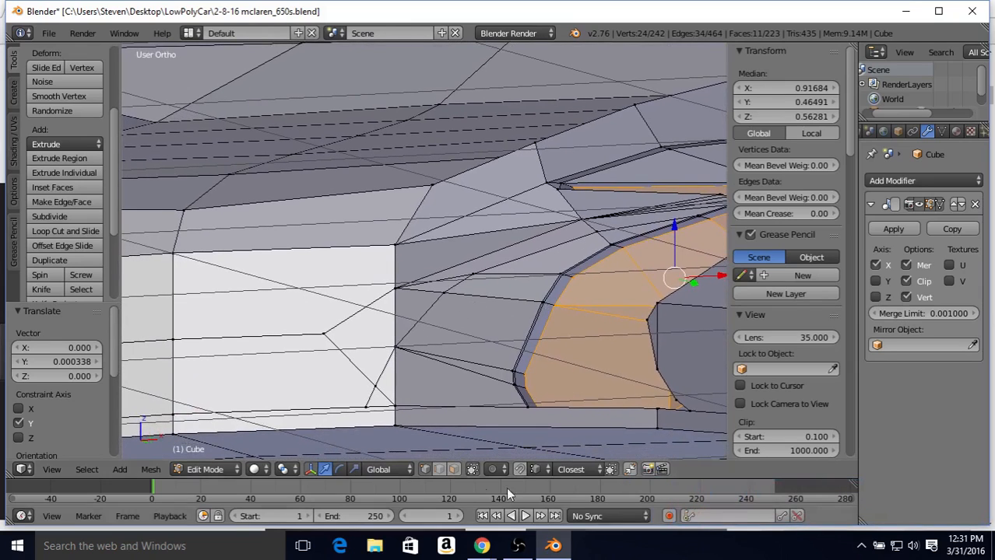
left_click(438, 469)
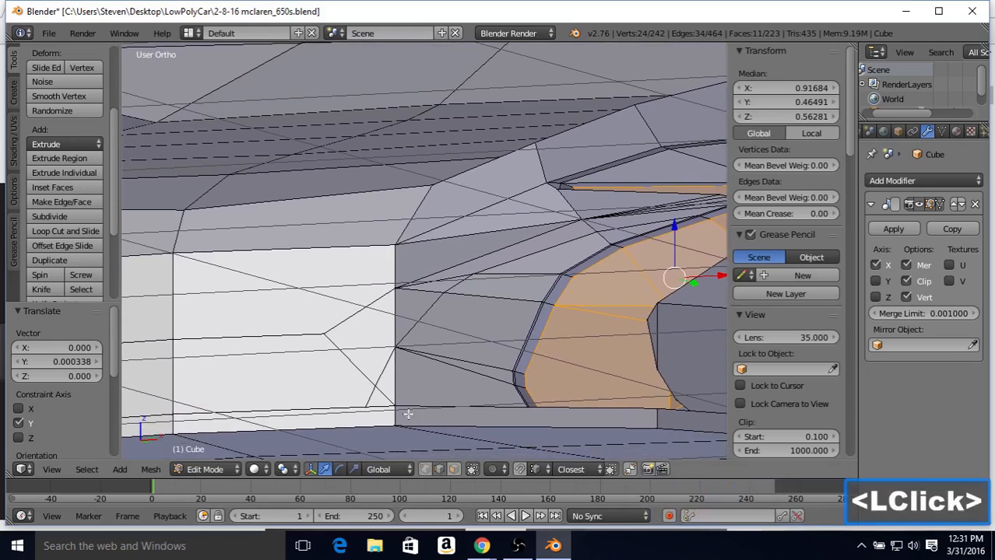
right_click(396, 374)
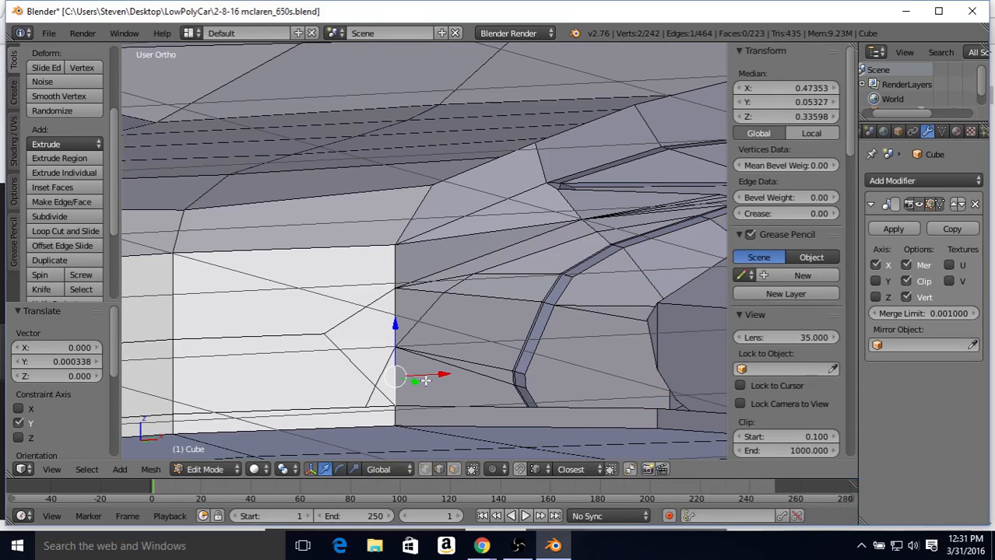
key("Delete")
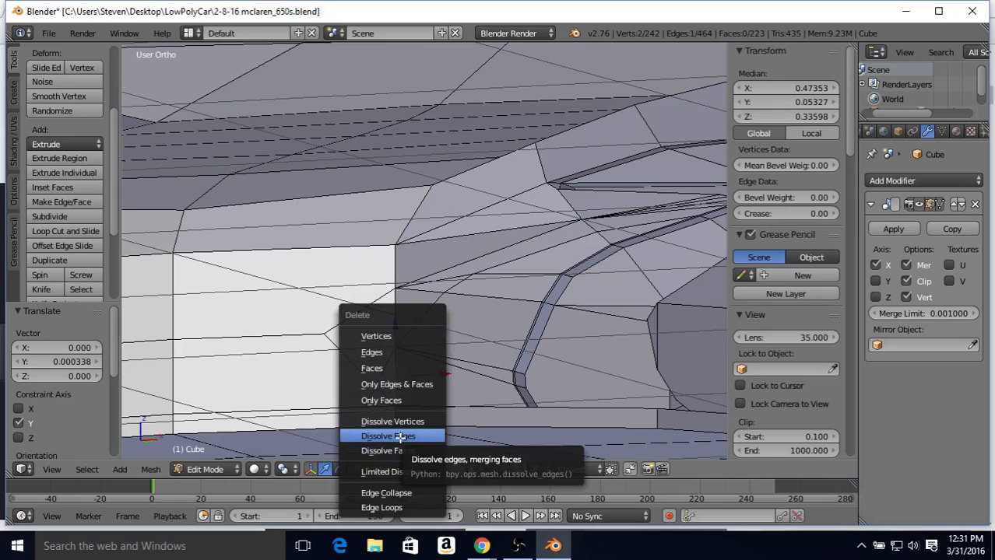
left_click(400, 438)
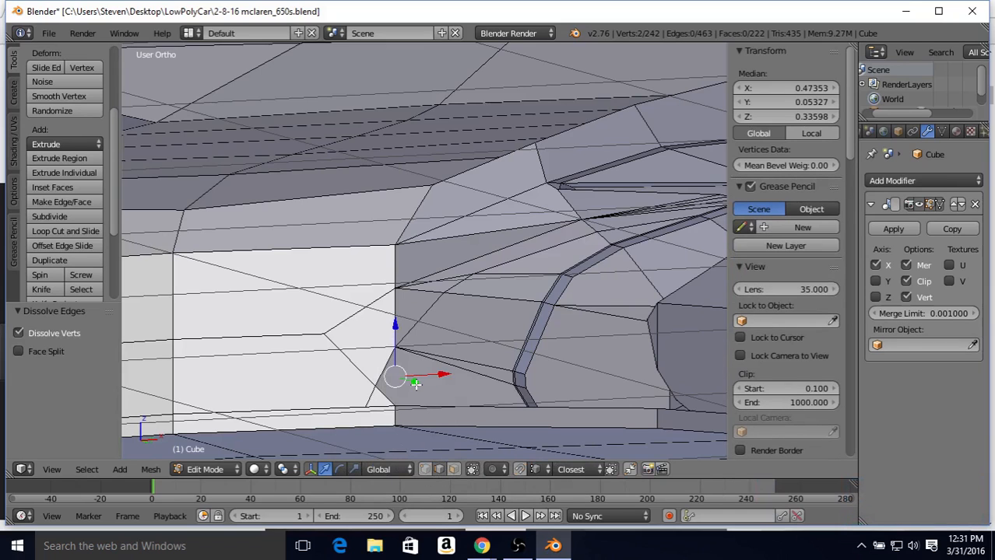
Merge the recess wall's outer bottom vertices and the bumper corner vertex into the vertex at the adjoining front panel's lower edge with At Last
left_click(428, 471)
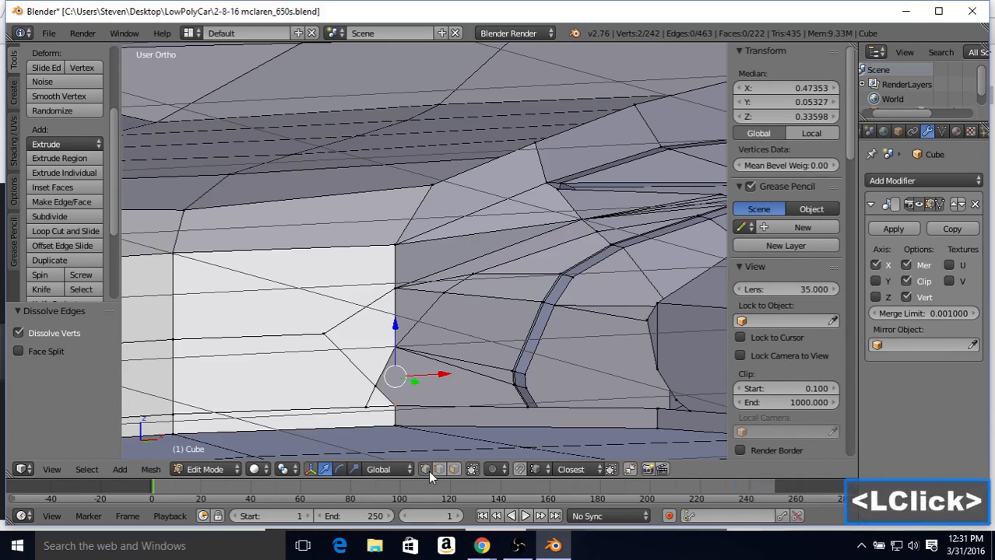
middle_click_drag(389, 365, 449, 390)
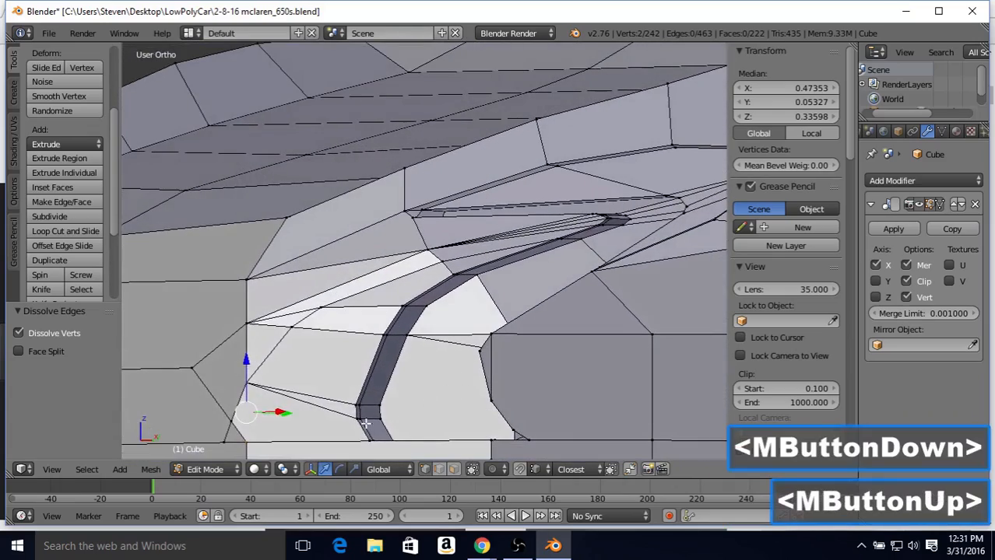
middle_click_drag(367, 406, 424, 363, "shift")
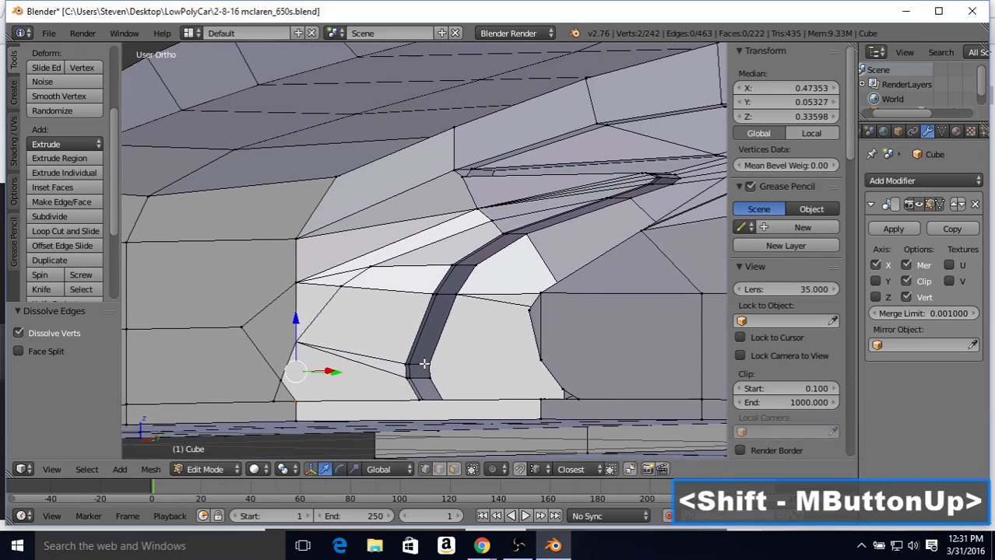
right_click(410, 401)
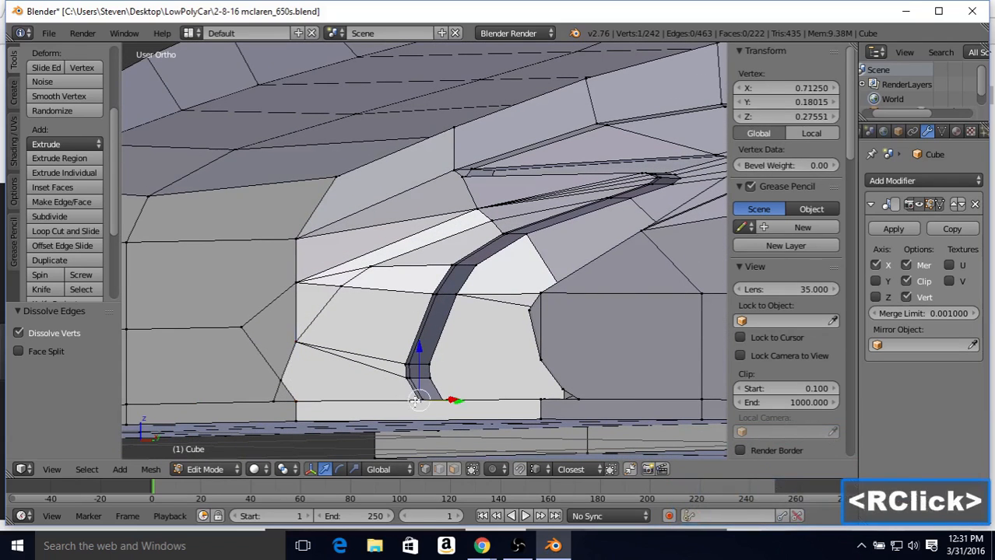
right_click(430, 399, "shift")
right_click(277, 400, "shift")
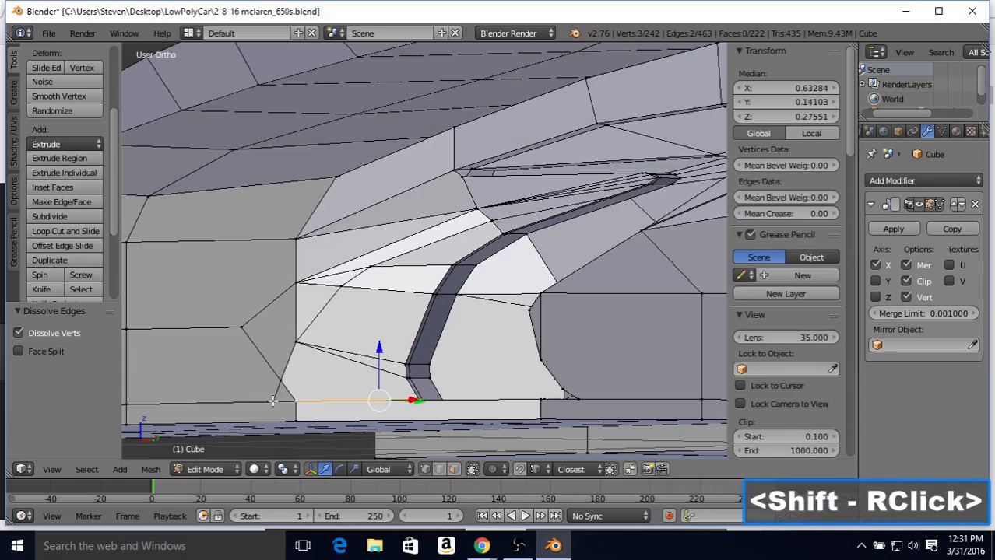
right_click(296, 400, "shift")
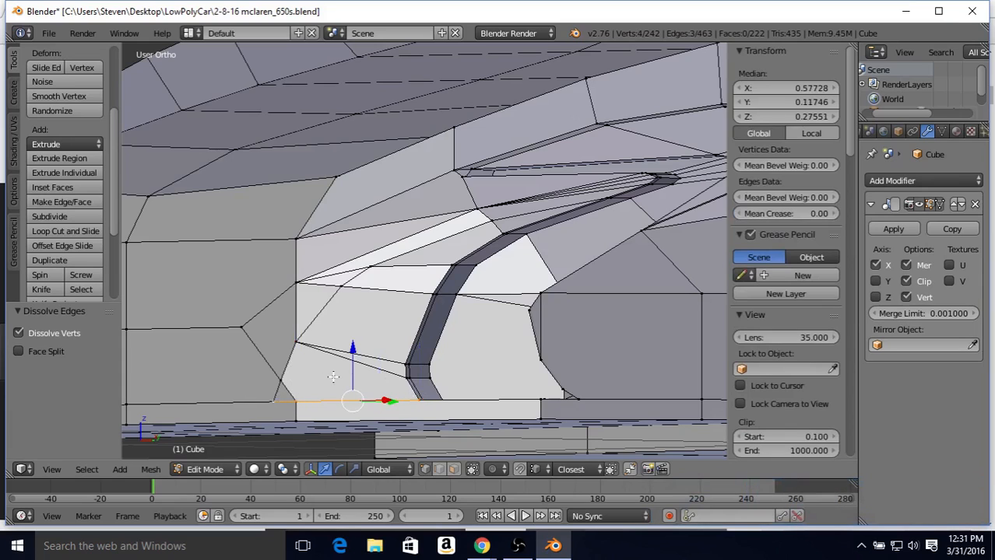
key("alt+m")
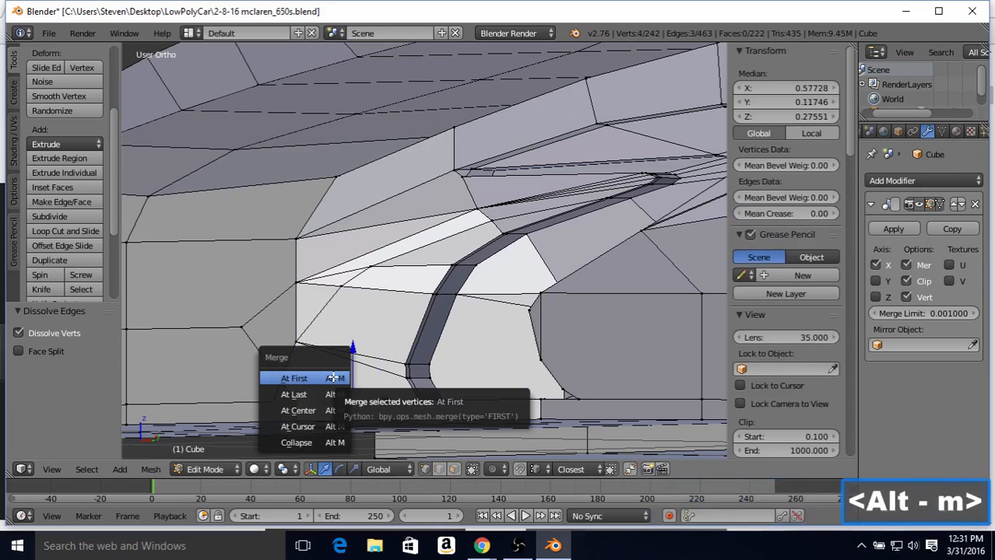
left_click(313, 391)
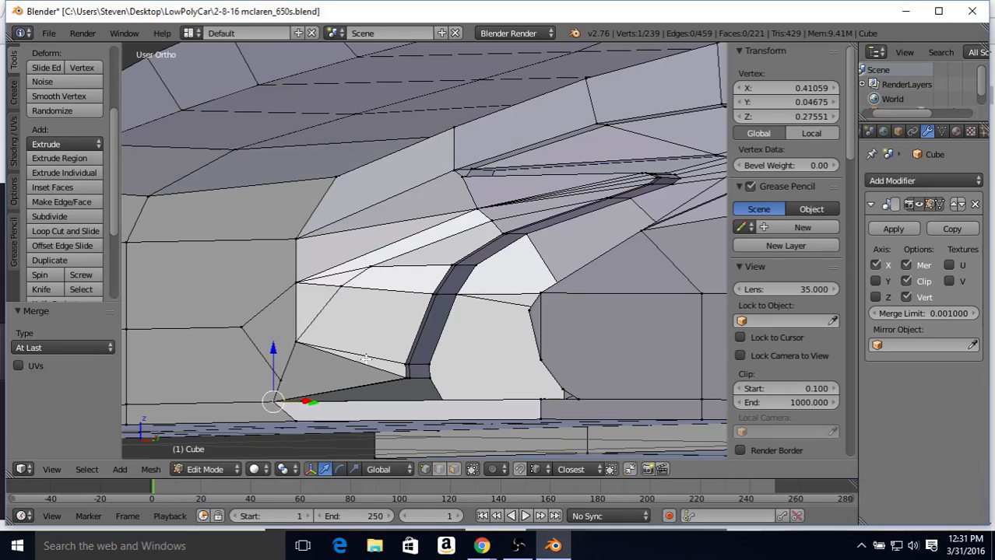
Merge the two overlapping vertices at the dark recess strip's lowest front corner into the bumper corner vertex beside the recess, using At Last
right_click(401, 386)
key("b")
left_click_drag(397, 371, 419, 386)
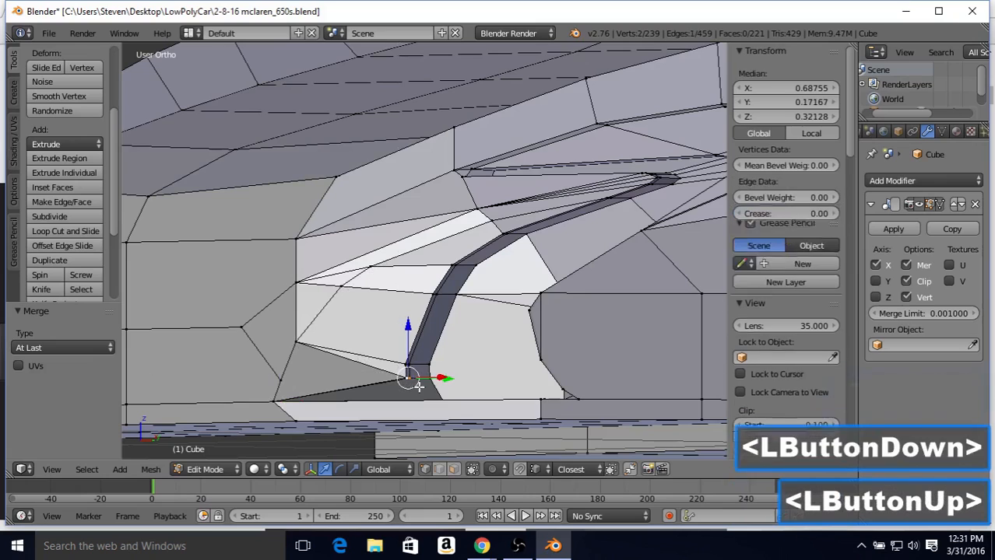
right_click(295, 347, "shift")
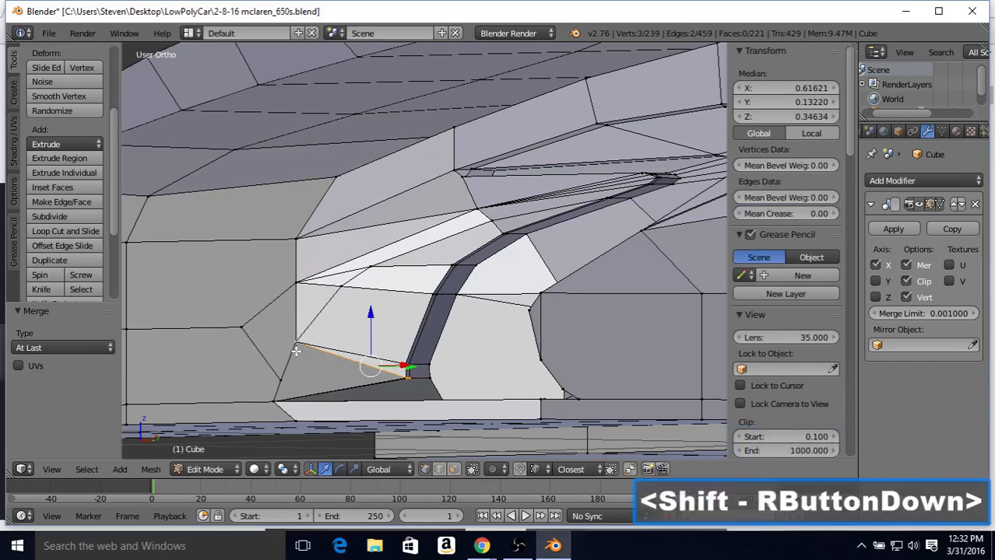
key("alt+m")
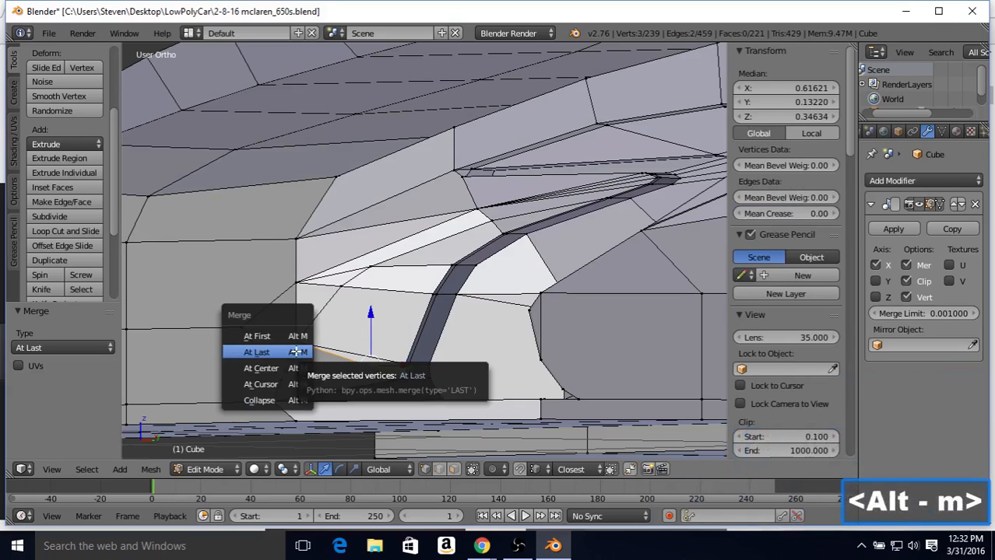
left_click(295, 352)
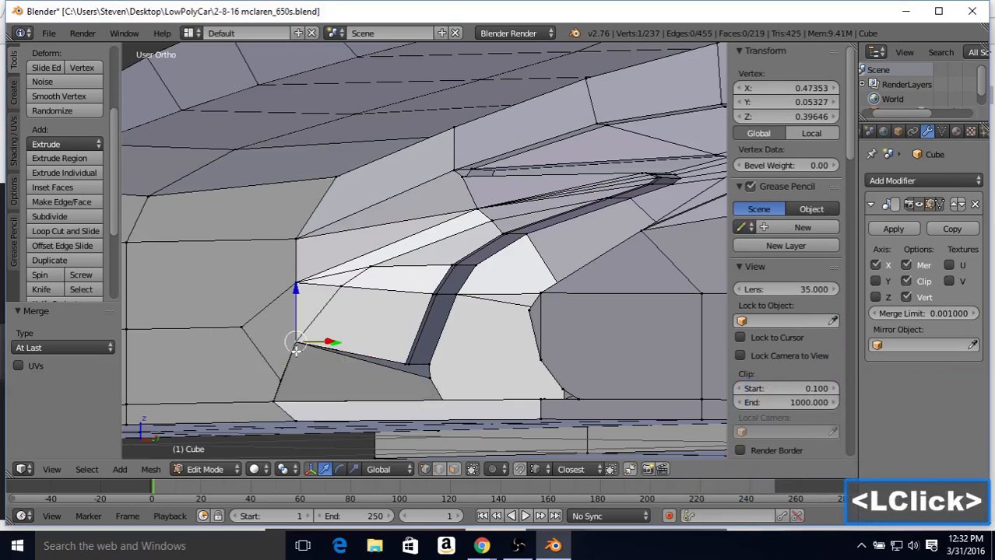
Merge the extra vertex on the bumper corner's short slanted edge into the vertex at that edge's lower end, using At Last
mouse_move(333, 346)
middle_mouse_down()
mouse_move(343, 335)
mouse_move(332, 344)
middle_mouse_up()
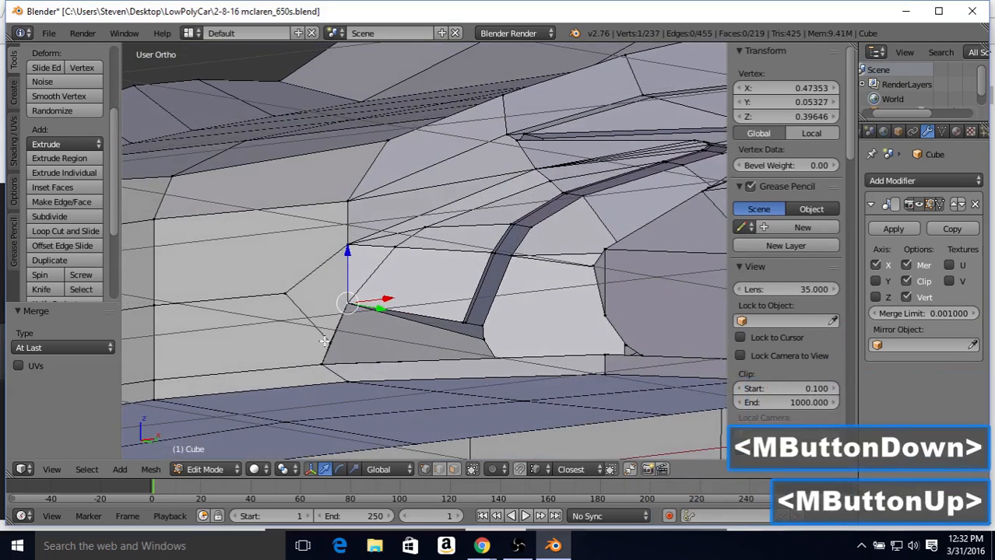
right_click(322, 359)
right_click(320, 356, "shift")
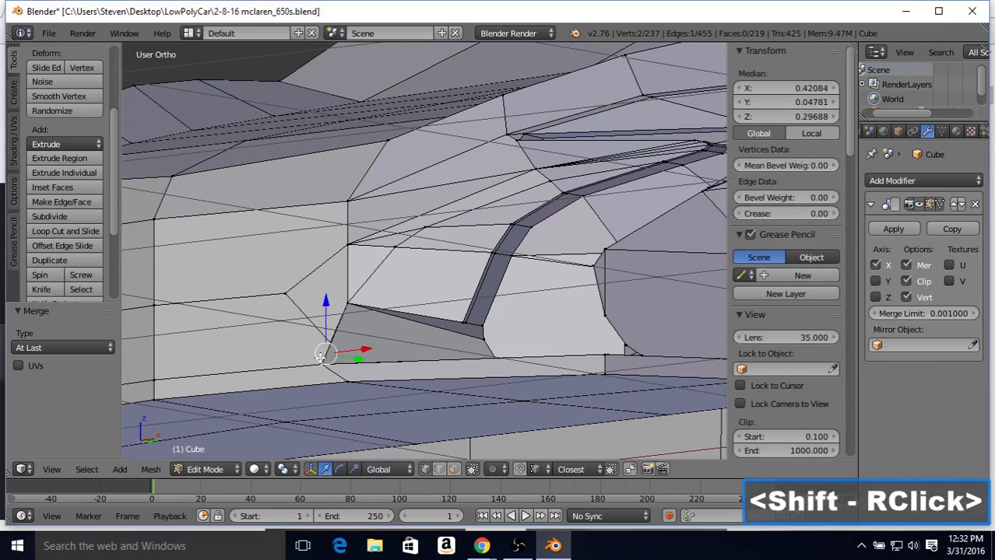
key("alt+m")
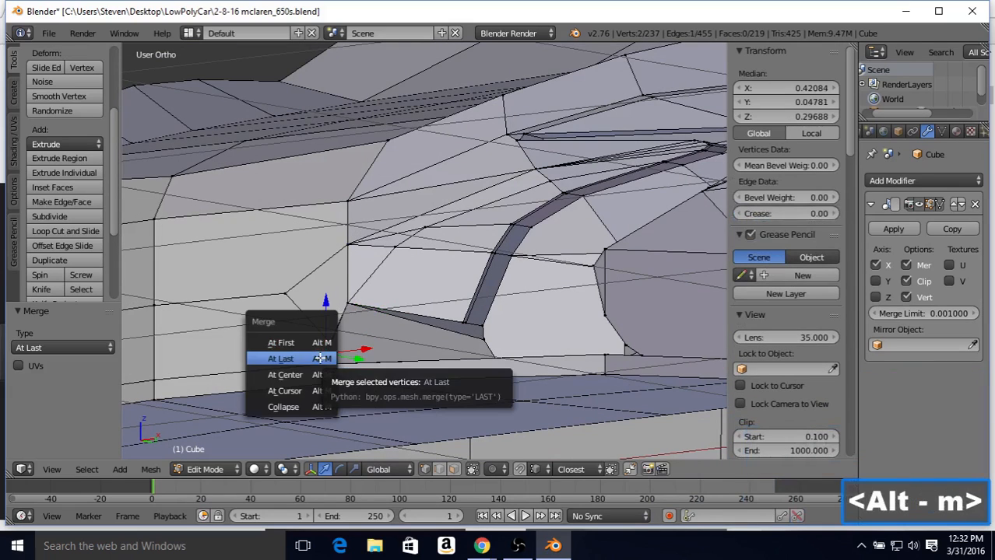
left_click(320, 358)
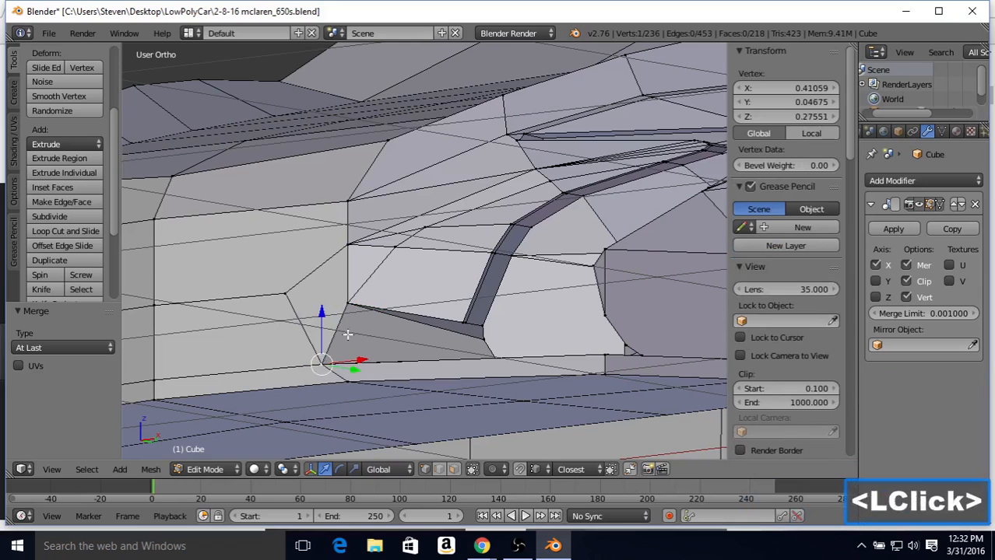
Merge the overlapping vertex pair at the dark strip's remaining lower front corner into the front panel's inner vertex just below the recess tip, using At Last
right_click(459, 320)
key("b")
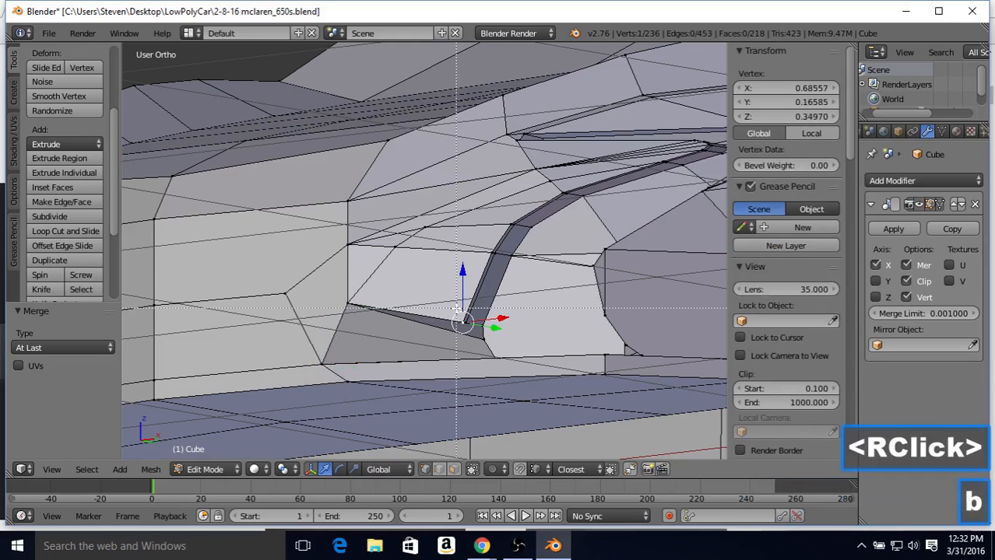
left_click_drag(457, 309, 470, 330)
middle_click_drag(415, 317, 394, 324)
right_click(361, 296, "shift")
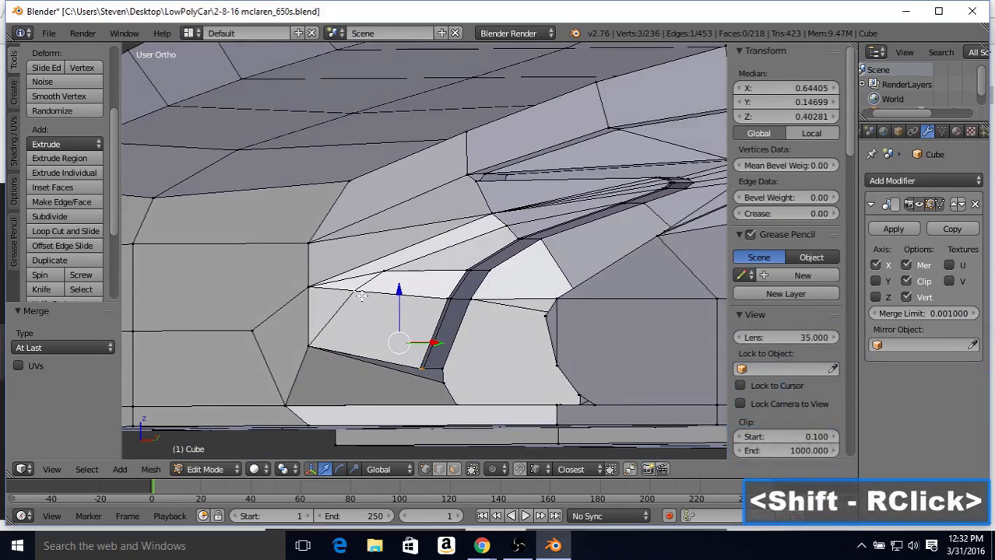
key("alt+m")
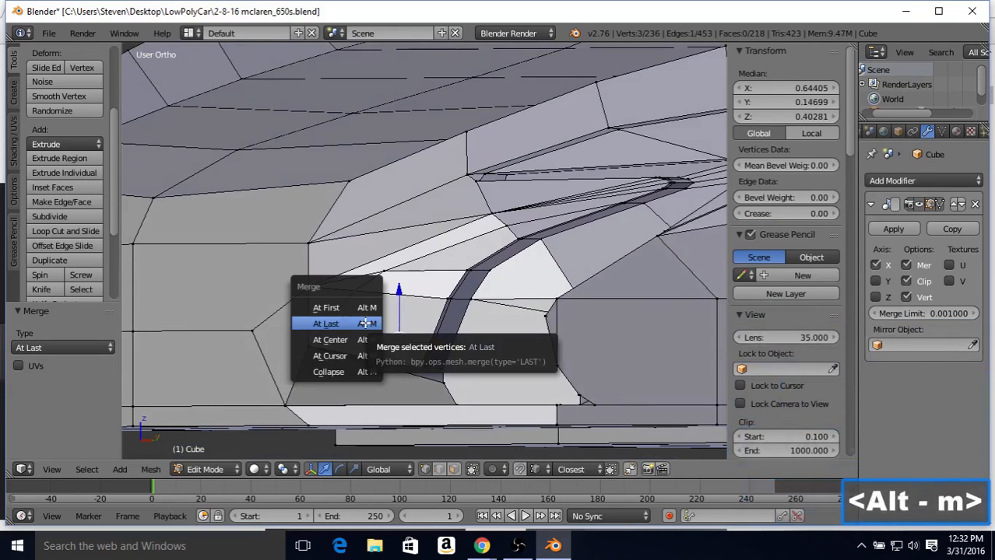
left_click(365, 323)
Merge the next overlapping vertex pair up the dark strip's front edge into the adjoining panel's upper inner vertex, using At Last
scroll(365, 324, "down", 2)
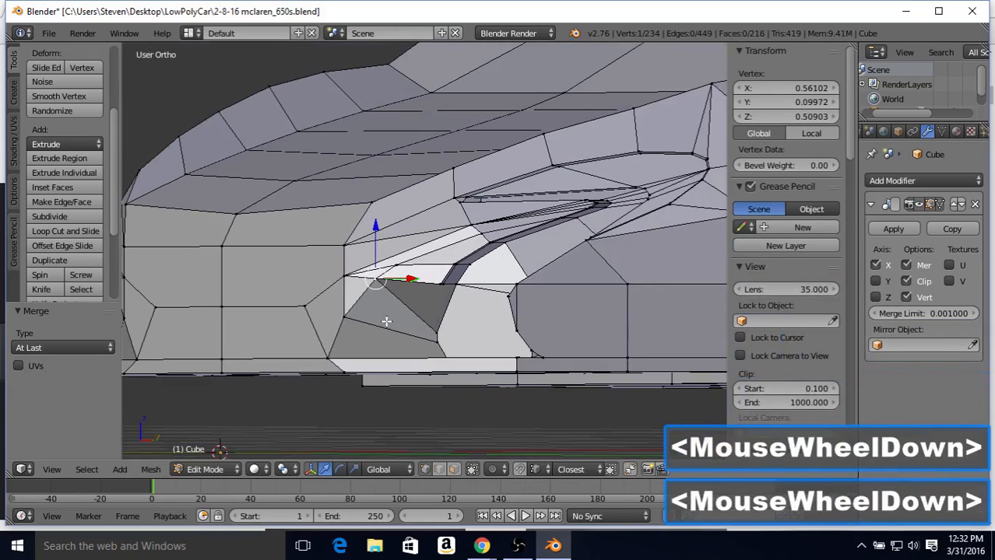
scroll(386, 320, "up", 2)
right_click(449, 299)
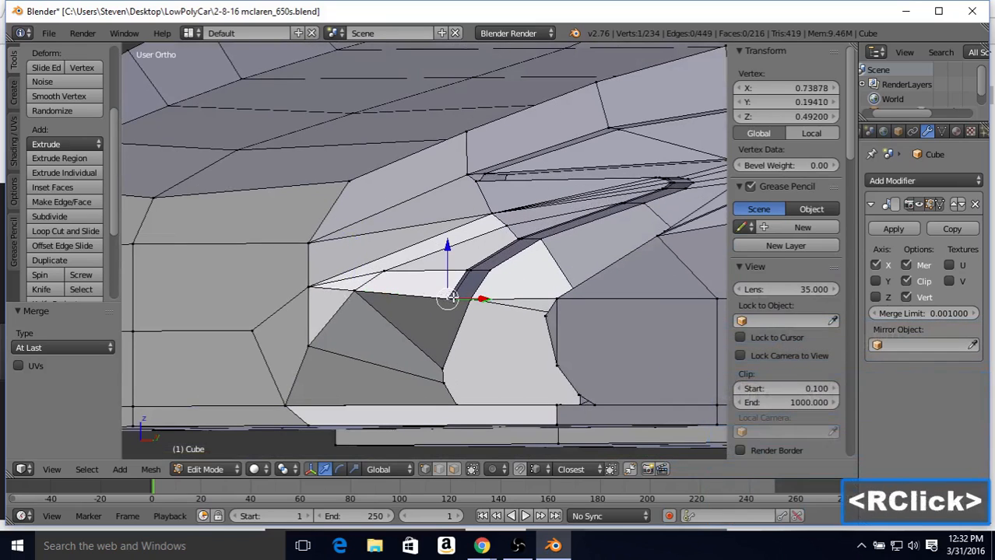
right_click(462, 277, "shift")
right_click(389, 269, "shift")
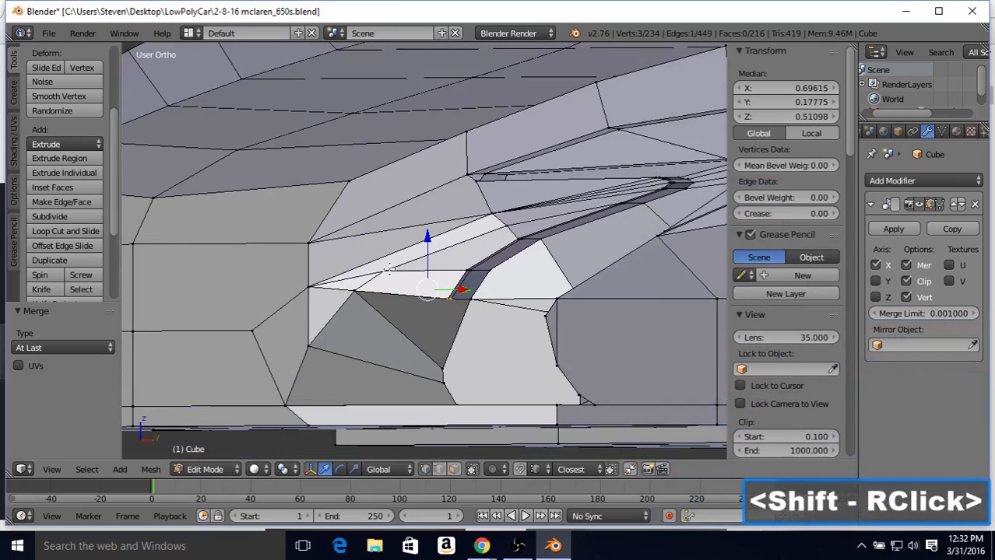
key("alt+m")
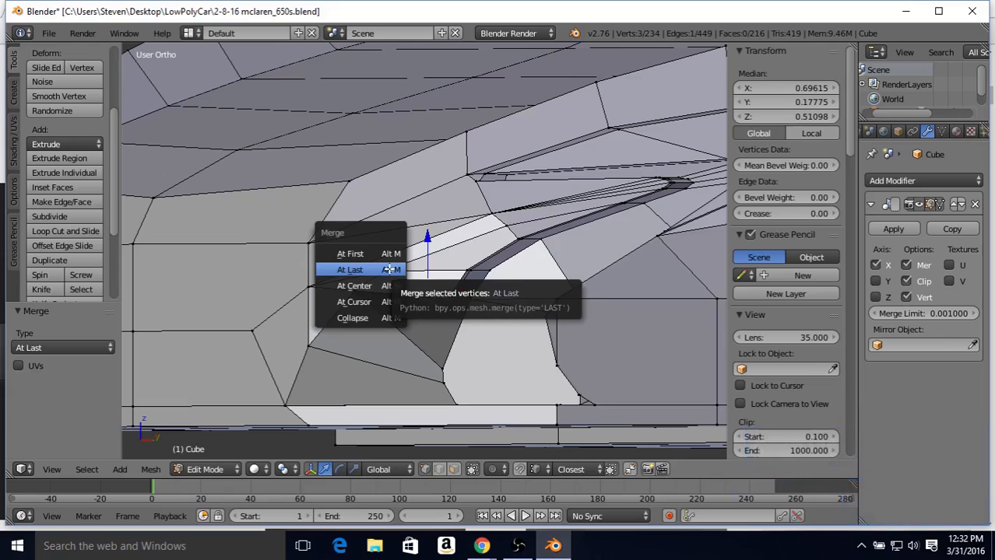
left_click(389, 269)
Merge the vertex pair at the strip's next bend, level with the panel's upper inner vertex, into that vertex with At Last
right_click(465, 270)
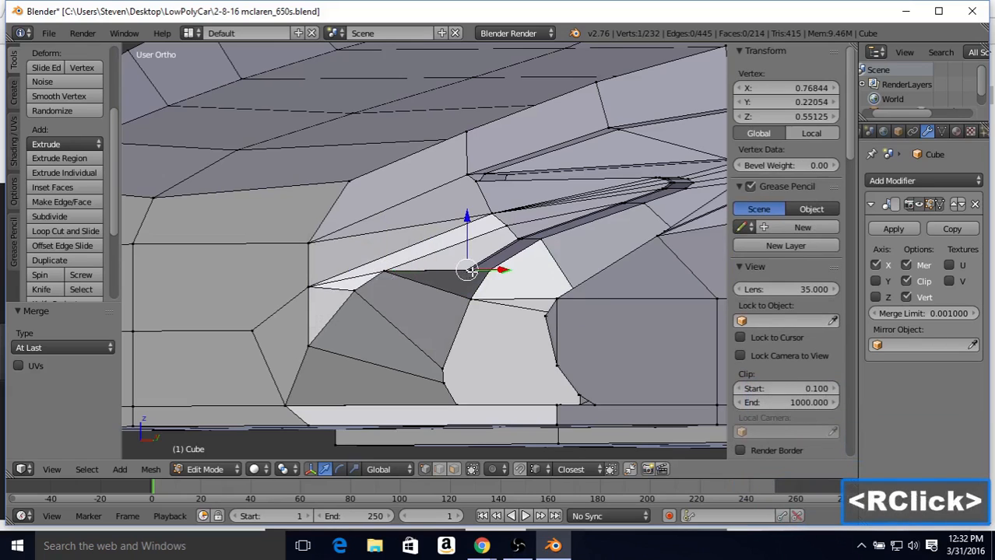
right_click(413, 271, "shift")
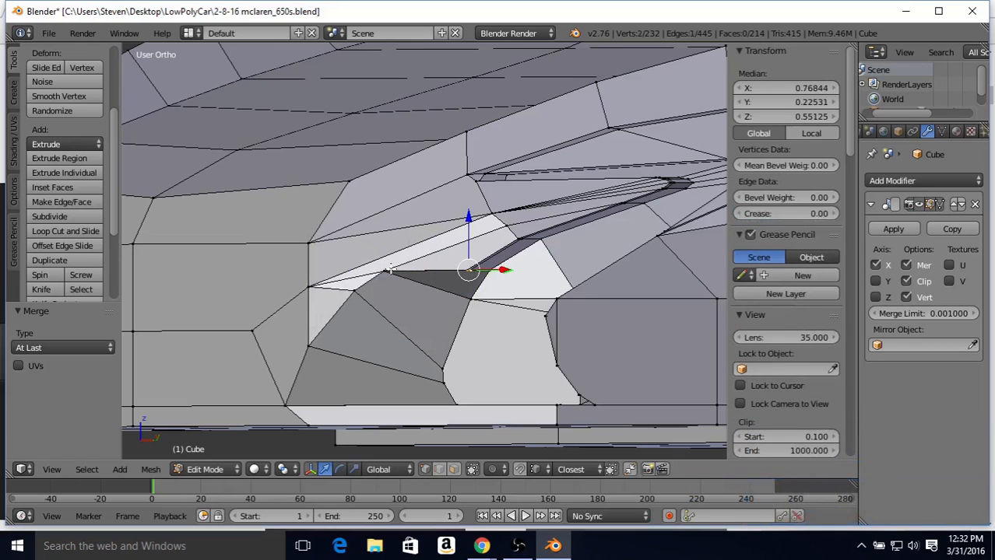
right_click(389, 270, "shift")
key("alt+m")
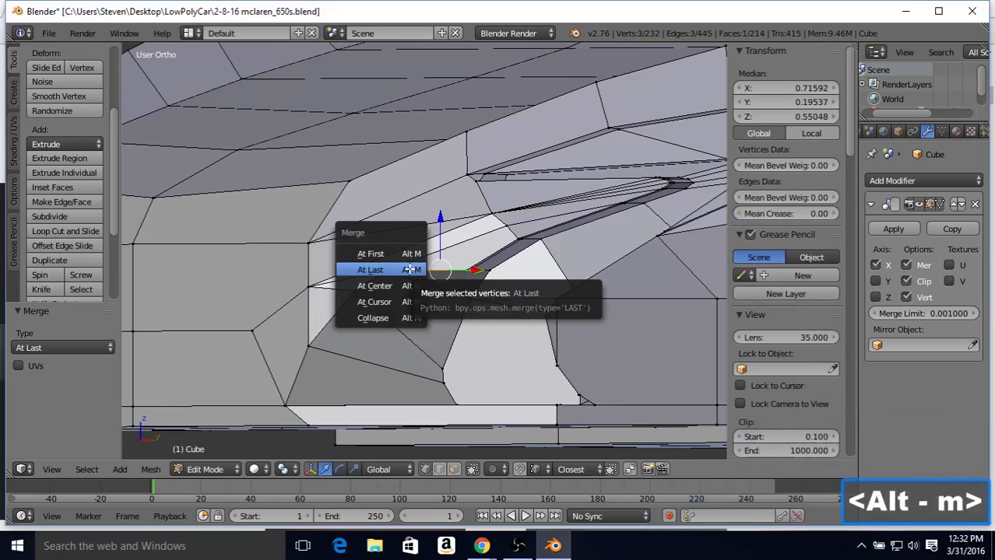
Merge the stray vertices at the front end of the headlight's lower slot into single vertices using At Last
left_click(410, 269)
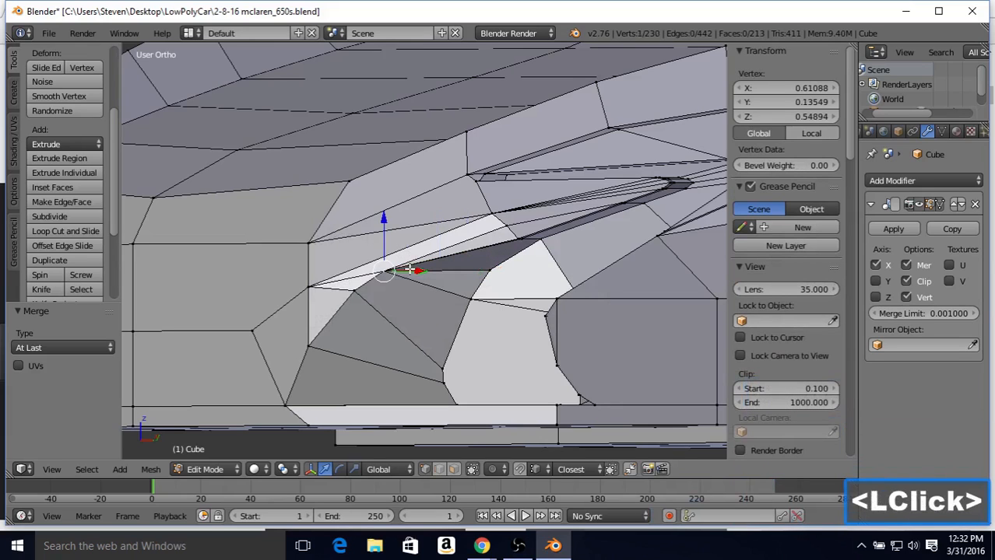
right_click(520, 238)
right_click(509, 235, "shift")
right_click(504, 231, "shift")
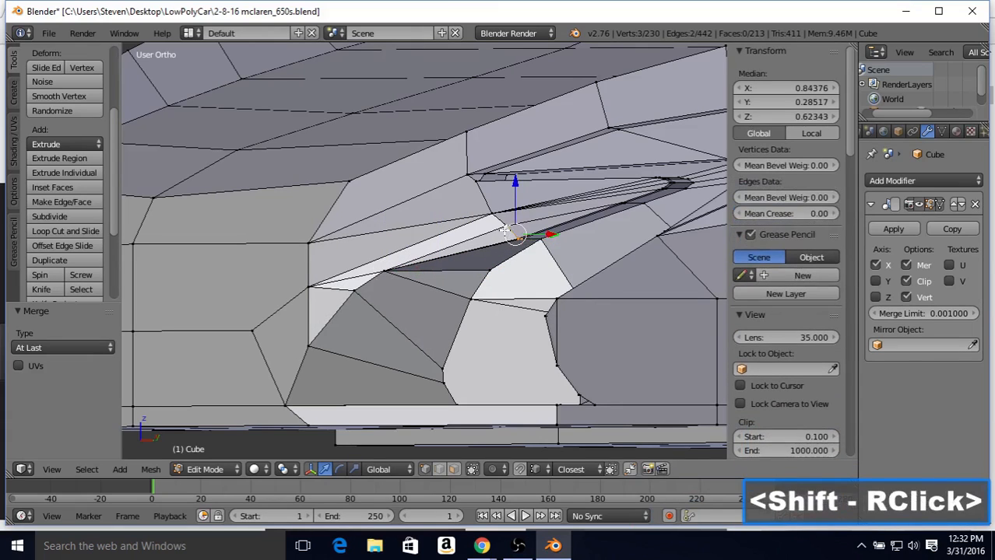
key("alt+m")
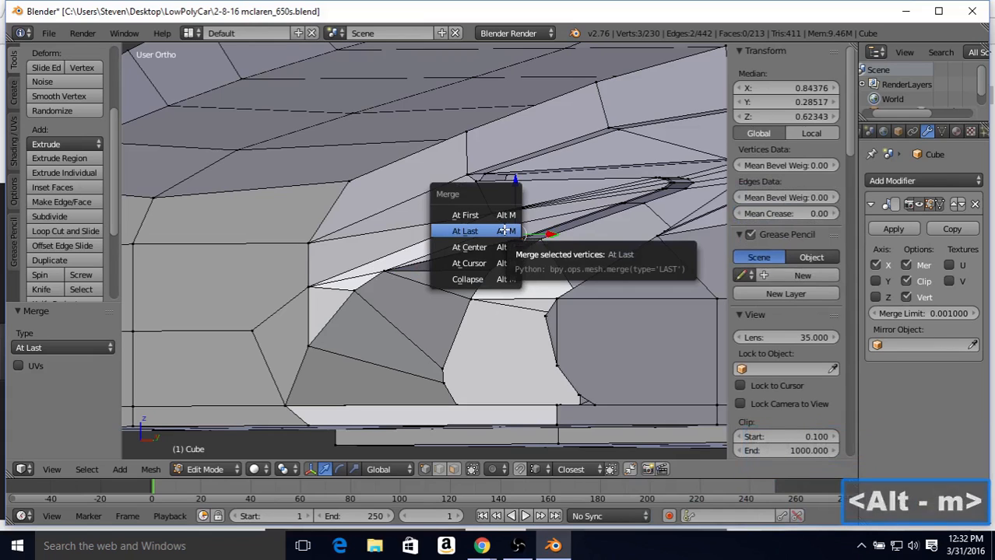
left_click(467, 231)
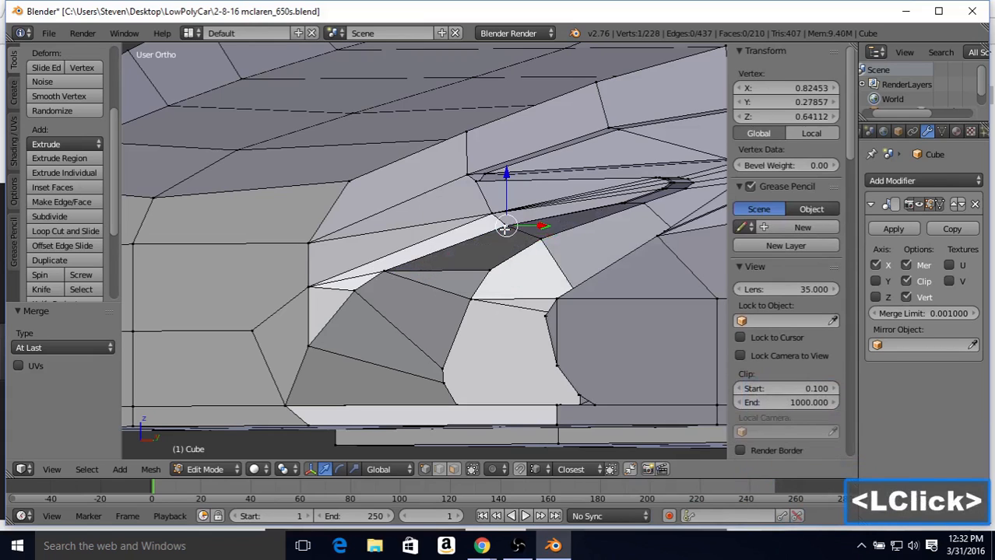
Pull the lower corner vertex of the dark gap beneath the headlight inward along X to about 0.794
key("Tab")
middle_click_drag(478, 241, 439, 310)
scroll(461, 269, "down", 3)
key("Tab")
key("Tab")
key("Tab")
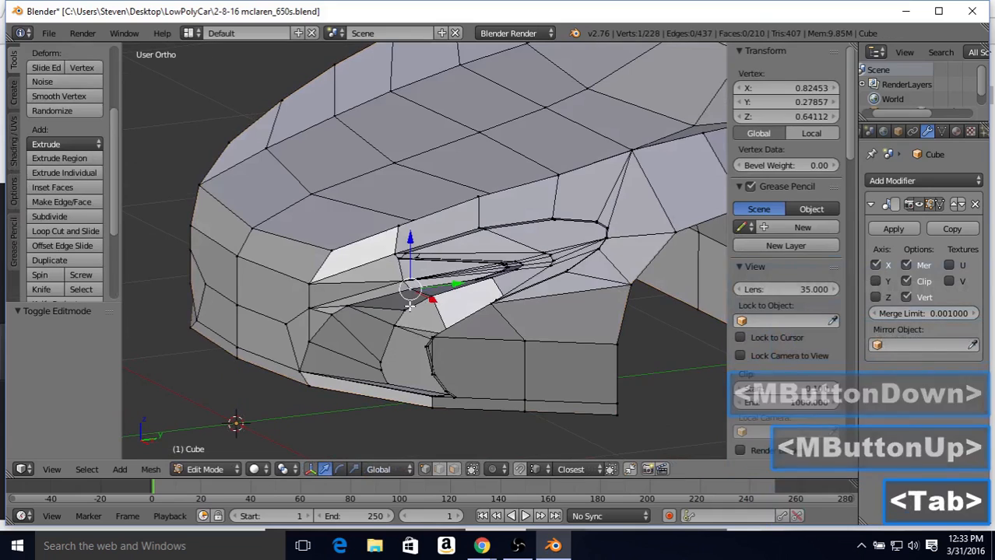
right_click(445, 305)
left_click_drag(450, 305, 419, 325)
key("Tab")
scroll(430, 307, "down", 2)
scroll(430, 306, "up", 2)
key("Tab")
key("Tab")
Fine-tune the same lower corner vertex along Y to about 0.251, checking the bumper's shading in Object Mode
middle_click_drag(419, 325, 476, 300)
key("Tab")
left_click_drag(507, 298, 502, 301)
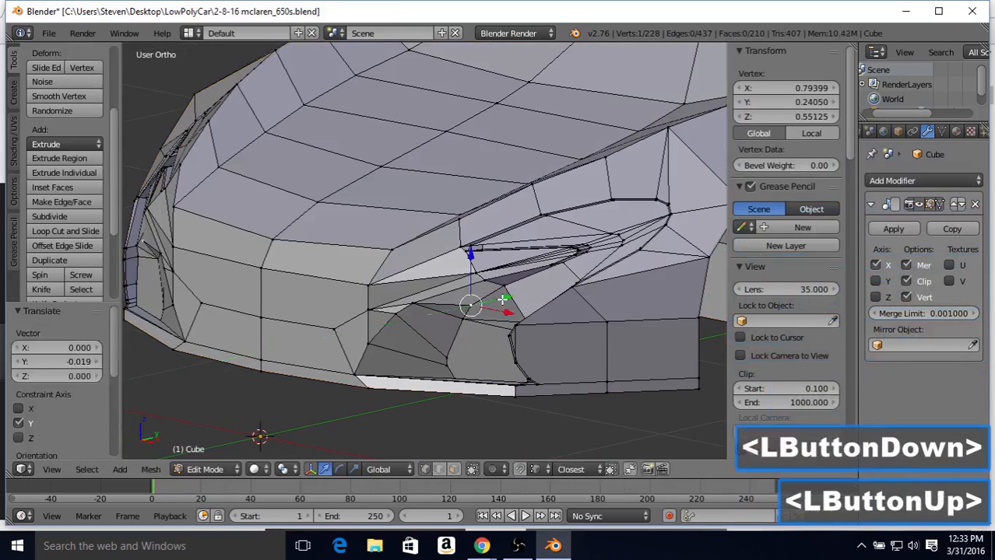
key("Tab")
middle_click_drag(498, 299, 359, 301)
key("Tab")
left_click_drag(359, 301, 360, 306)
key("Tab")
middle_click_drag(360, 305, 413, 303)
key("Tab")
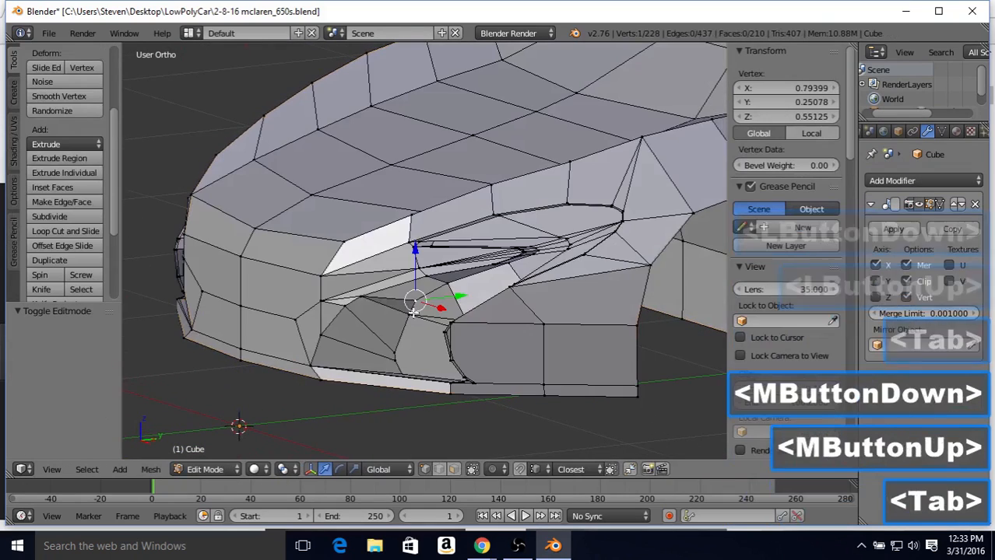
Nudge the next vertex below on the air intake's rear edge to about X 0.739, Y 0.229, Z 0.492
right_click(408, 315)
middle_click_drag(484, 293, 440, 301)
left_click_drag(377, 323, 371, 326)
key("Tab")
scroll(371, 326, "down", 2)
middle_click_drag(371, 326, 573, 278)
middle_click_drag(545, 226, 484, 243)
key("Tab")
Merge the two close vertices midway along the headlight slot's lower edge using At Last
middle_click_drag(494, 277, 429, 244)
scroll(498, 289, "up", 3)
scroll(462, 263, "up", 4)
scroll(443, 253, "up", 2)
scroll(429, 244, "up", 2)
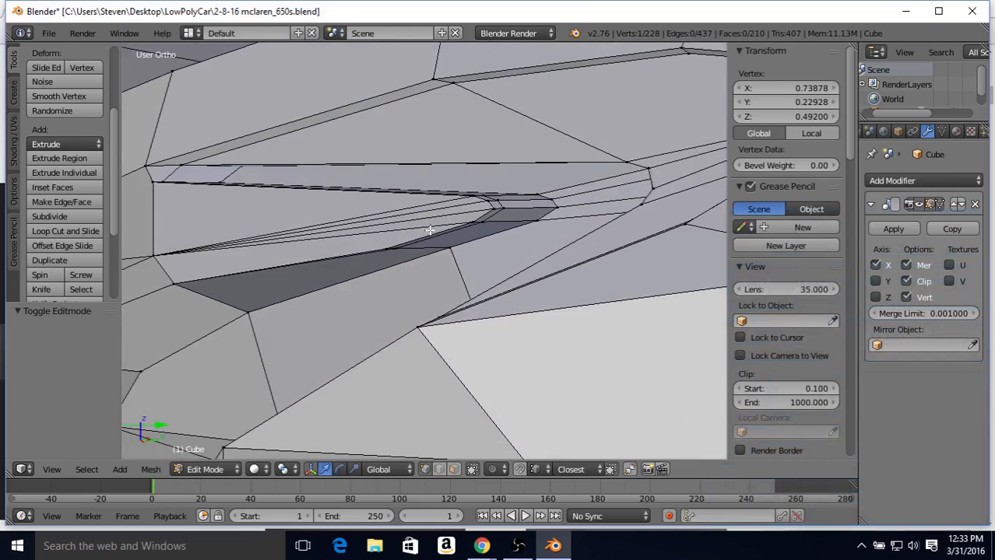
mouse_move(401, 228)
middle_mouse_down()
mouse_move(407, 206)
mouse_move(400, 246)
middle_mouse_up()
right_click(393, 238)
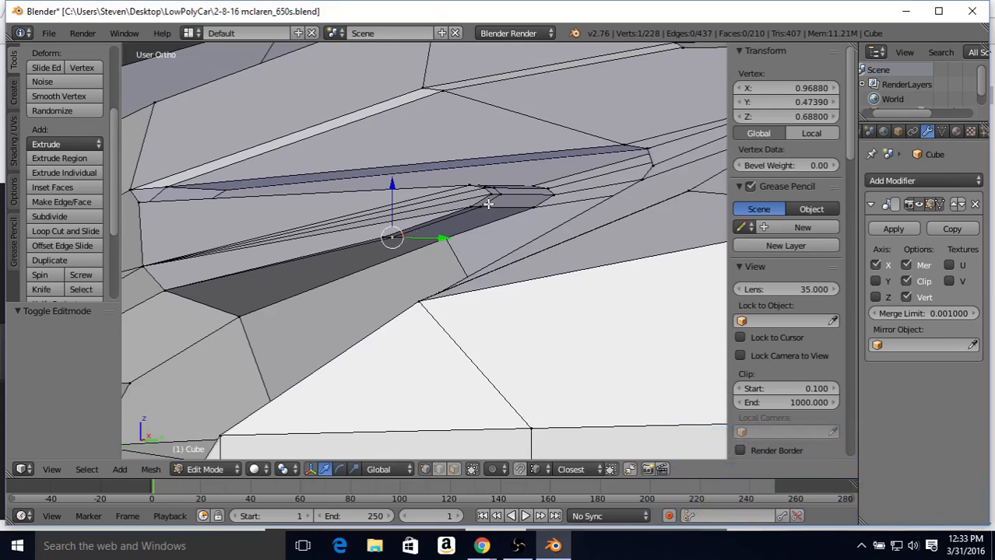
right_click(382, 233, "shift")
key("alt+m")
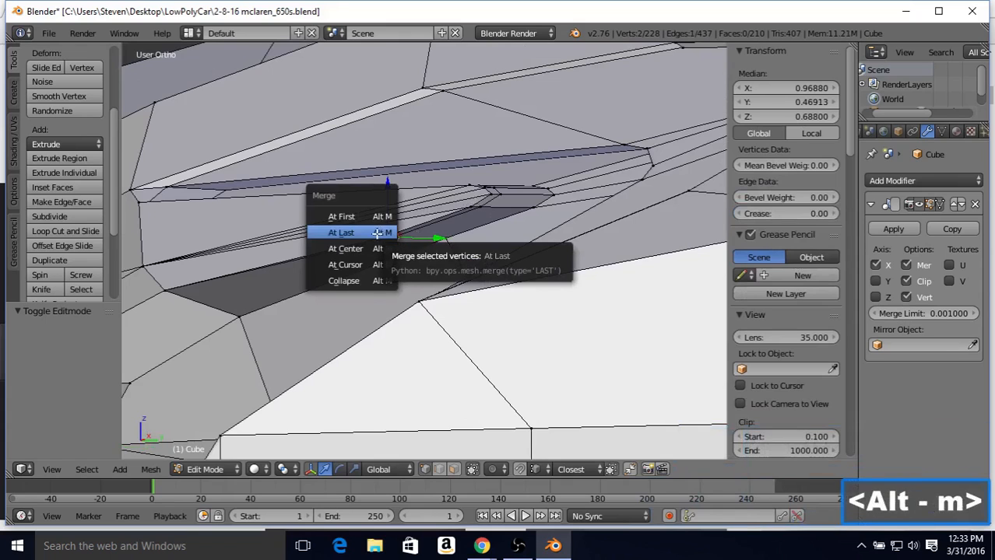
left_click(375, 233)
Merge the doubled vertices up the rounded rear end of the headlight slot, pair by pair, using At Last
right_click(468, 210)
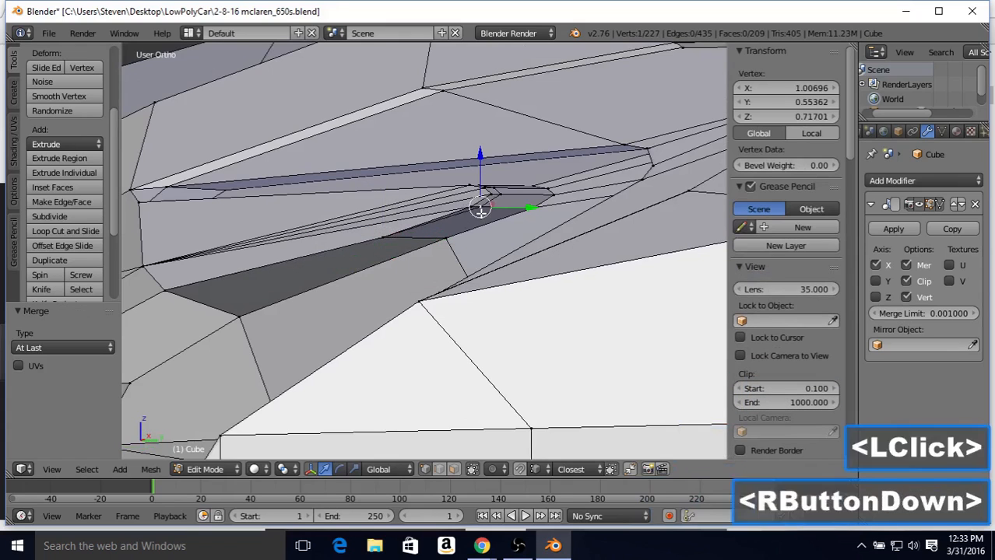
right_click(467, 207, "shift")
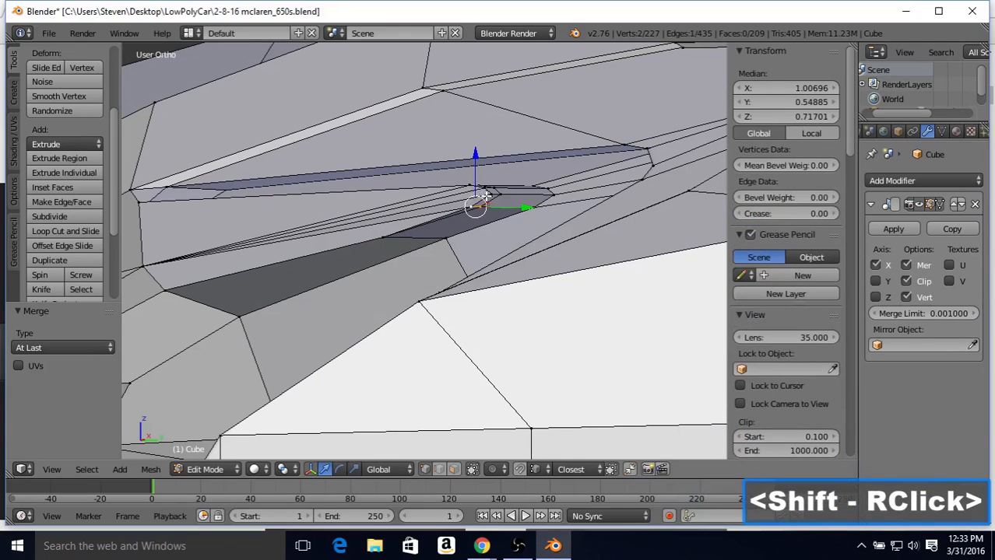
key("alt+m")
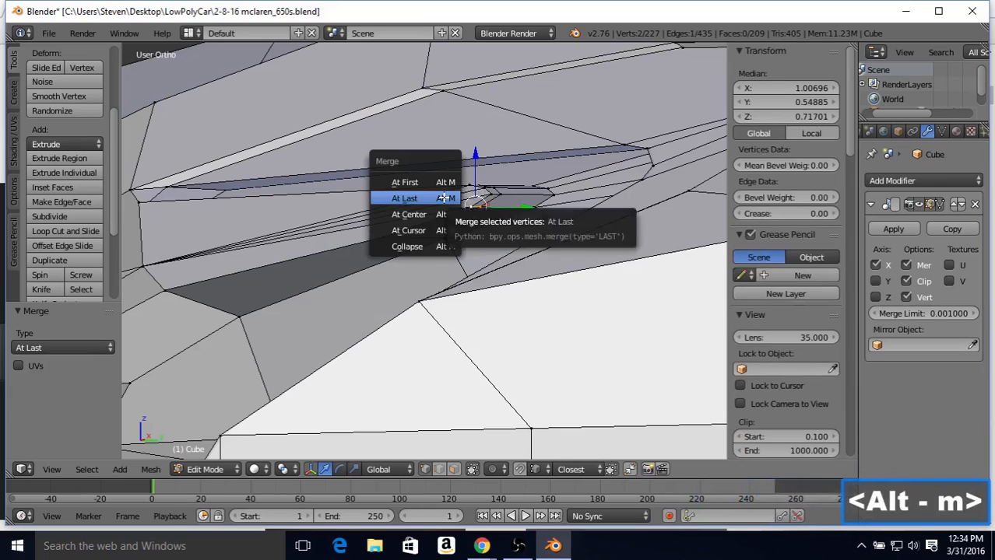
left_click(443, 199)
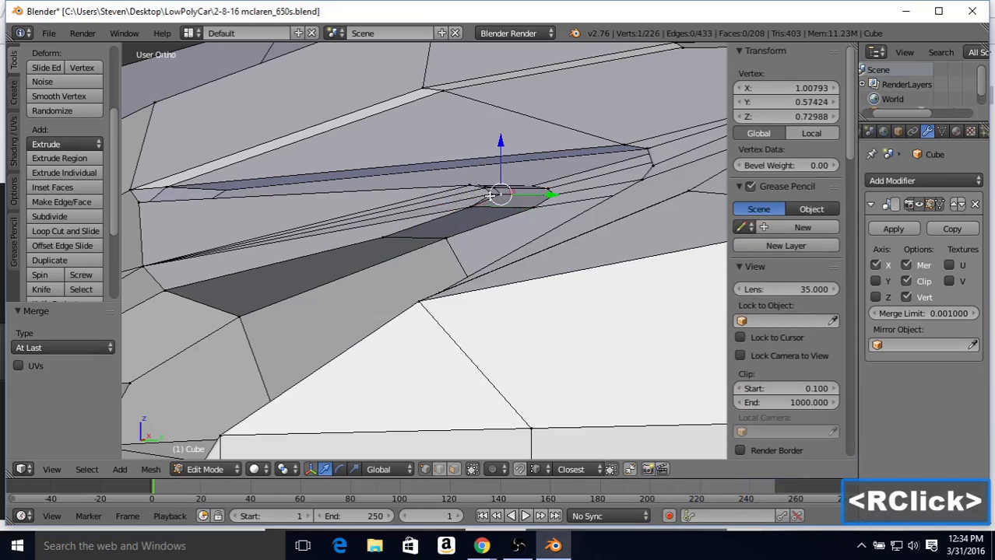
right_click(486, 194, "shift")
key("alt+m")
left_click(486, 195)
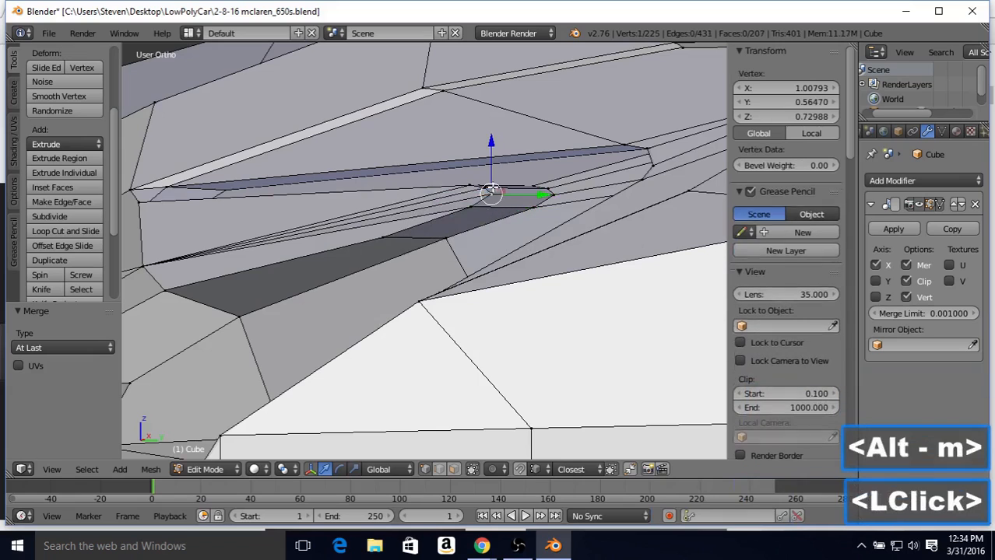
right_click(488, 187, "shift")
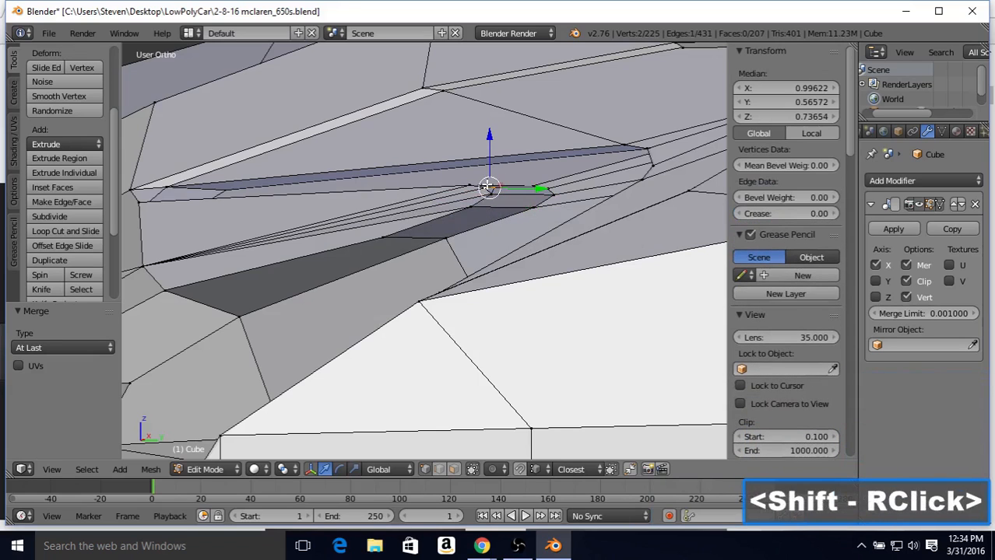
key("alt+m")
left_click(487, 186)
Merge the remaining vertex pair at the top of the slot's rear end using At Last
middle_click_drag(477, 187, 376, 251)
middle_click_drag(319, 337, 425, 237)
right_click(322, 351)
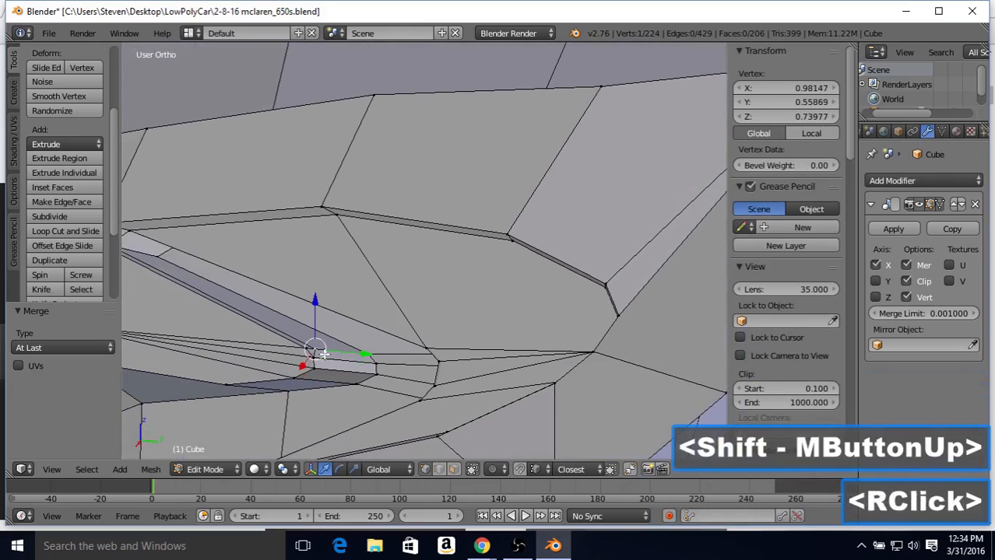
right_click(308, 348, "shift")
key("alt+m")
left_click(301, 347)
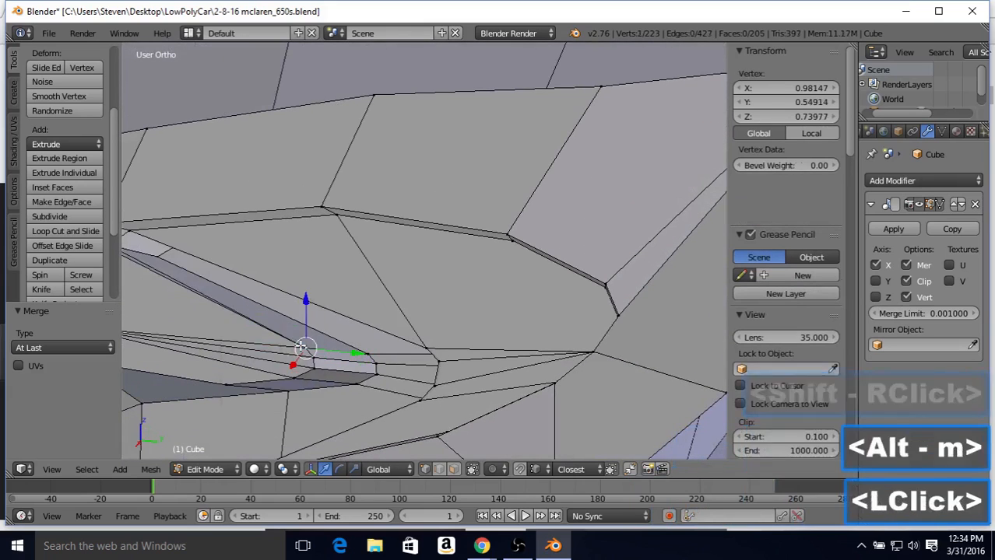
Merge the two adjacent vertices at the slot's upper front corner using At Last
middle_click_drag(256, 230, 358, 263)
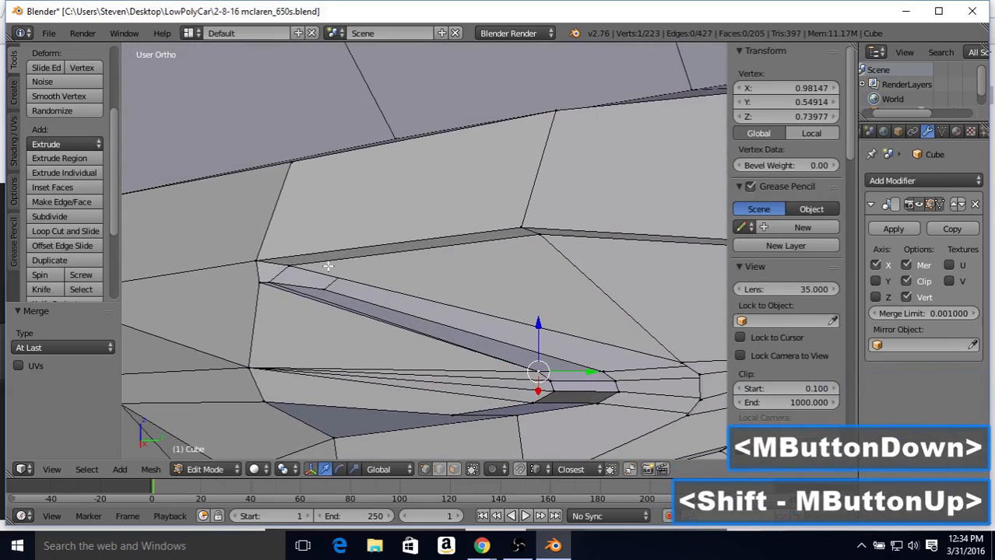
right_click(270, 282)
right_click(254, 283, "shift")
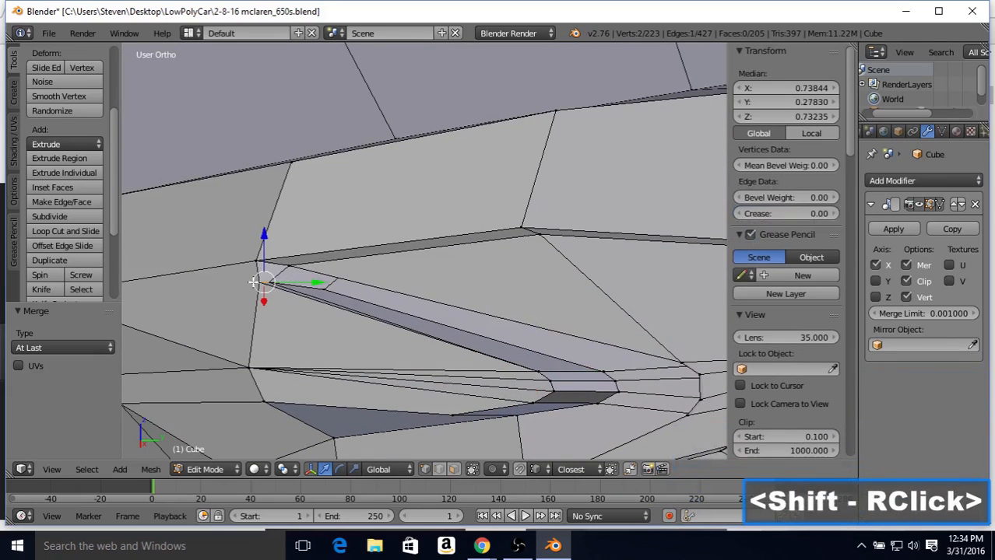
key("alt+m")
left_click(255, 282)
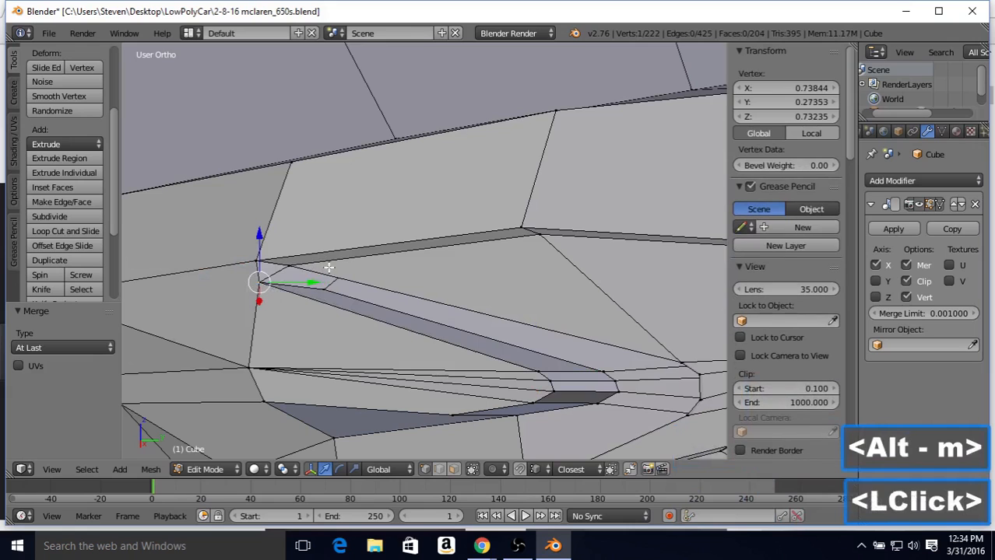
Merge the lower rear vertex of the small leftover face into the slot's upper front corner vertex using At Last
key("Tab")
scroll(327, 271, "down", 4)
middle_click_drag(359, 308, 311, 305)
mouse_move(373, 242)
middle_mouse_down()
mouse_move(320, 255)
mouse_move(371, 252)
middle_mouse_up()
scroll(372, 249, "up", 3)
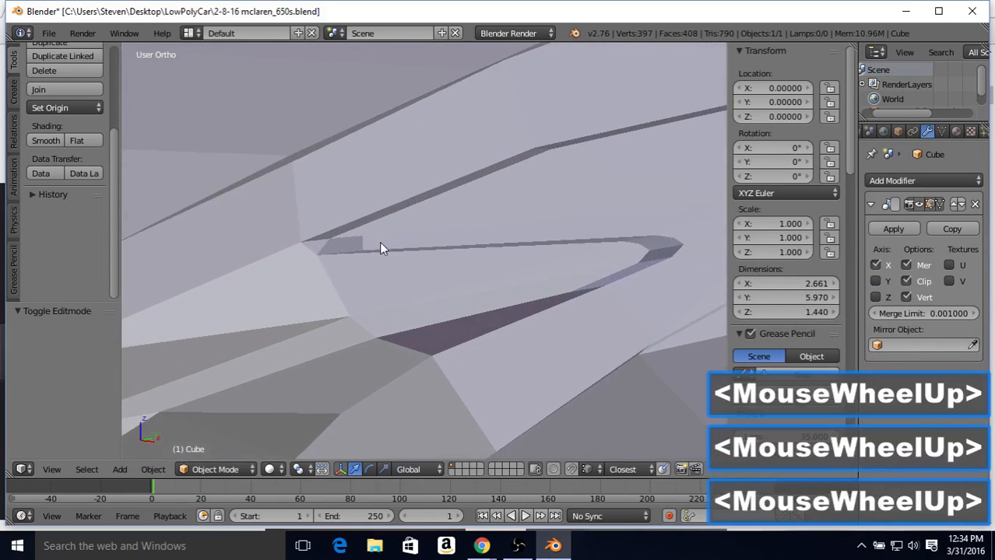
key("Tab")
scroll(375, 246, "up", 3)
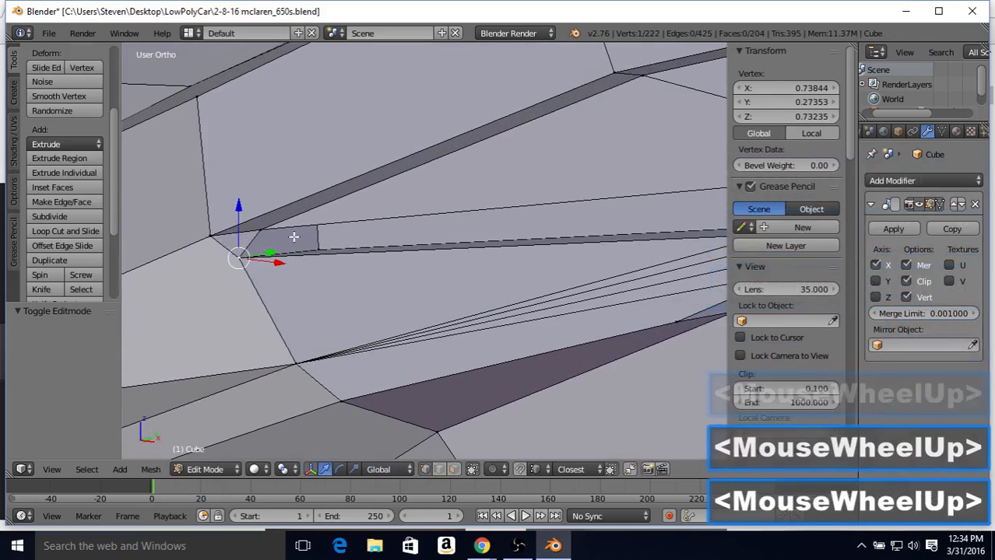
right_click(318, 229)
right_click(236, 254, "shift")
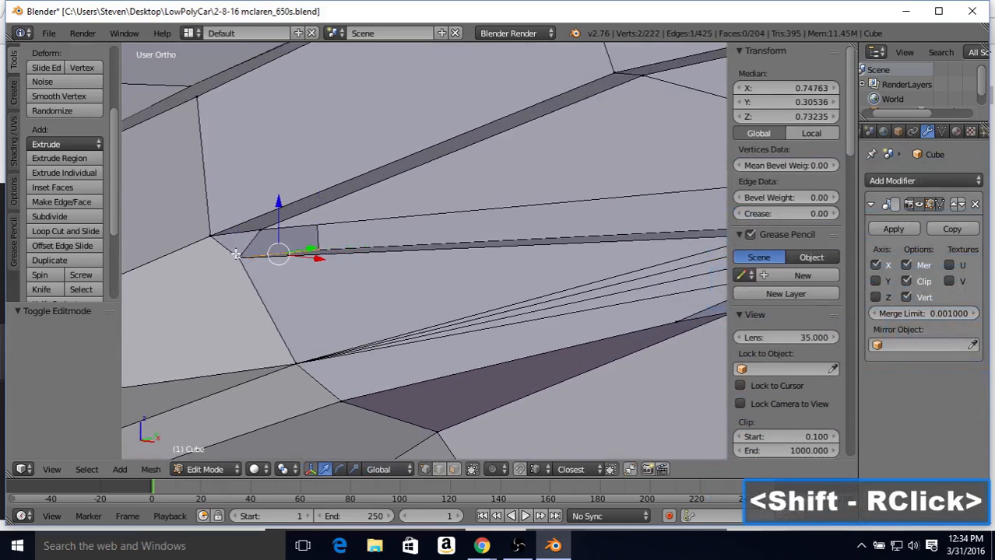
key("alt+m")
left_click(236, 254)
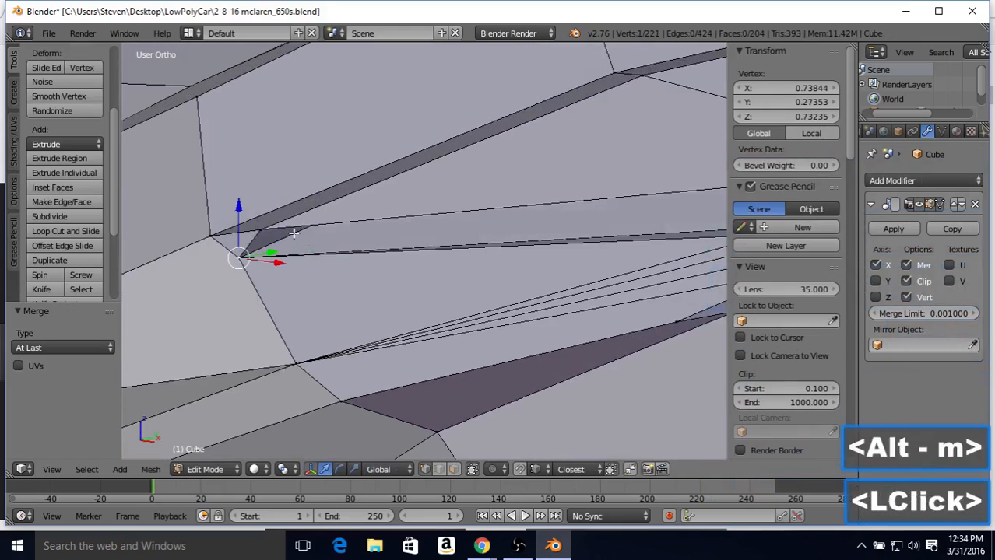
In wireframe shading, merge the leftover face's two upper vertices into the headlight's front corner vertex, and restore solid shading
key("z")
right_click(309, 227)
right_click(269, 227, "shift")
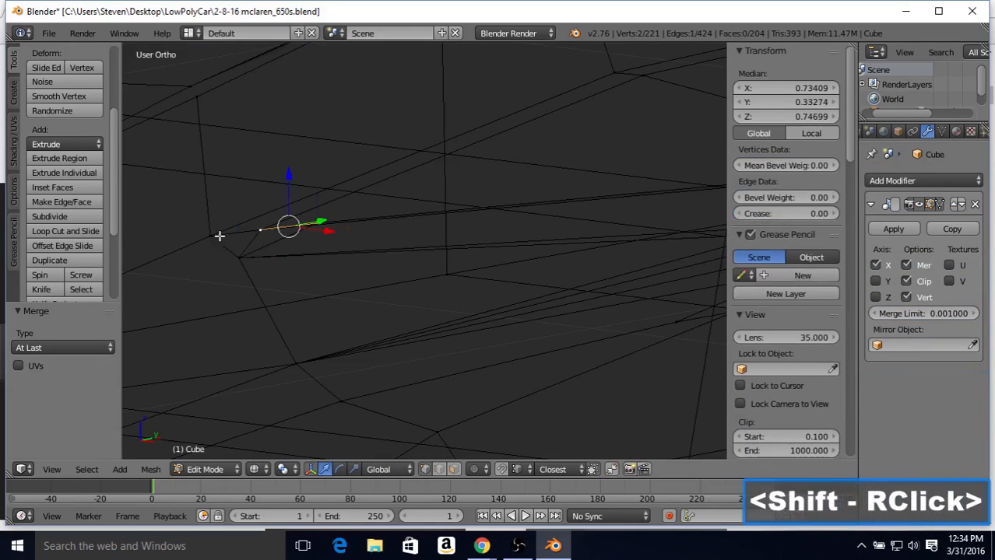
key("alt+m")
left_click(222, 241)
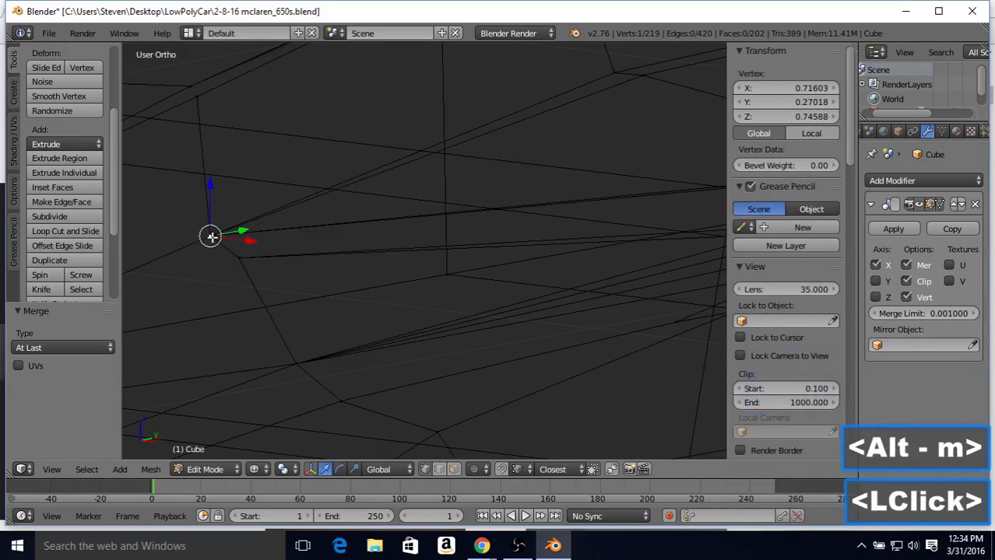
key("z")
key("Tab")
scroll(304, 243, "down", 10)
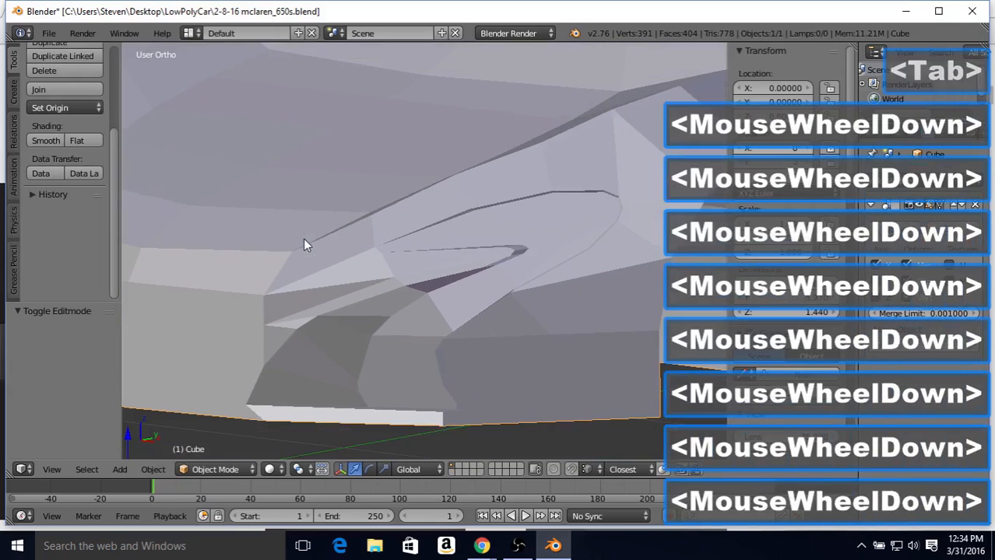
mouse_move(335, 246)
middle_mouse_down()
mouse_move(348, 222)
mouse_move(422, 244)
mouse_move(338, 246)
mouse_move(215, 273)
mouse_move(340, 244)
middle_mouse_up()
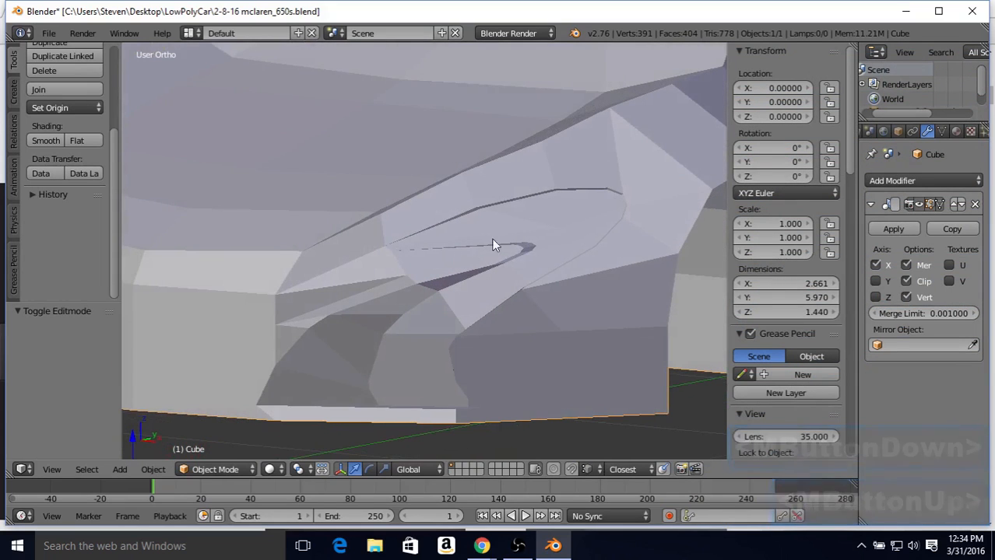
middle_click_drag(475, 261, 446, 226)
Slide the vertex on the dark gap's lower edge forward along that edge by about 0.21, and inspect the result
key("Tab")
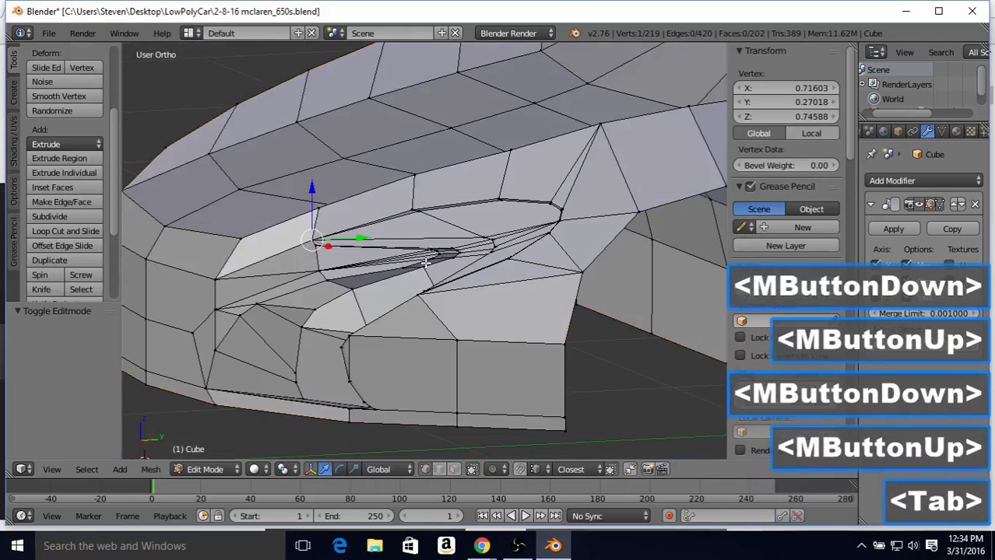
scroll(425, 263, "up", 7)
middle_click_drag(405, 263, 436, 280)
right_click(390, 279)
scroll(439, 282, "down", 2)
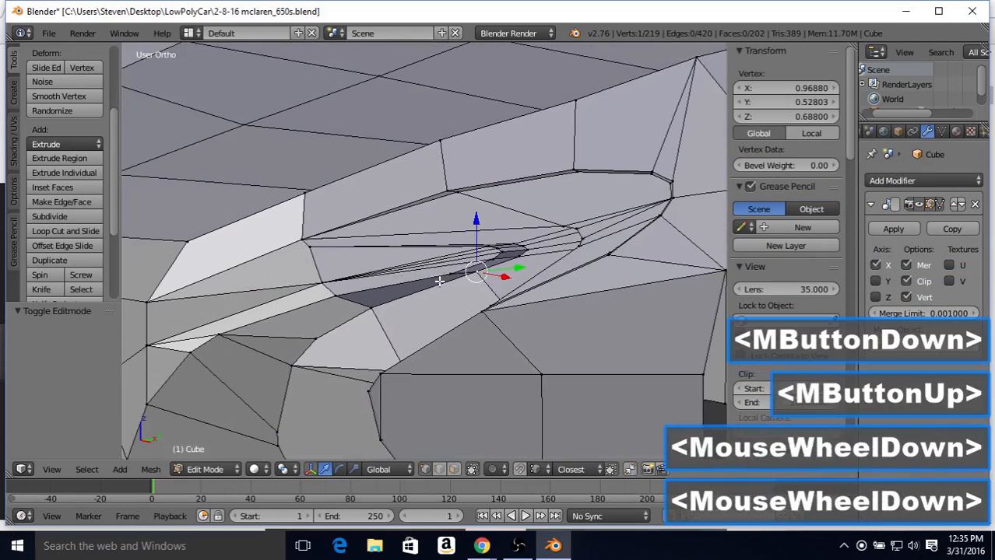
key("shift+v")
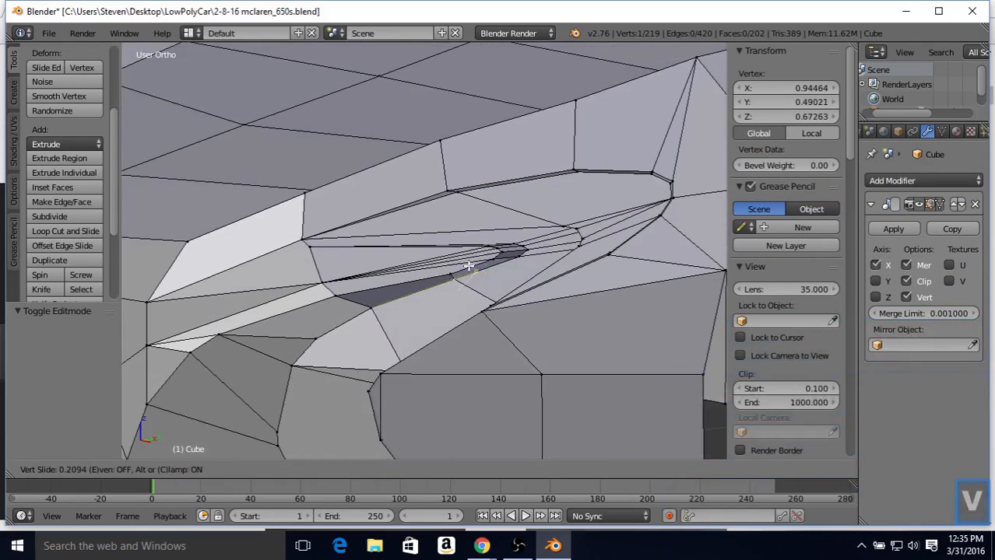
left_click(469, 265)
scroll(468, 266, "down", 3)
key("Tab")
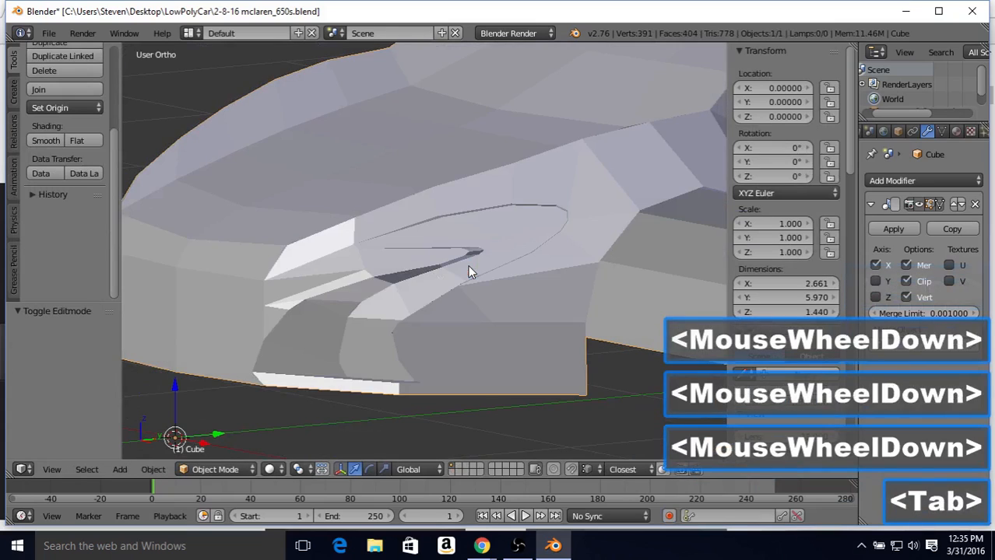
middle_click_drag(467, 264, 370, 254)
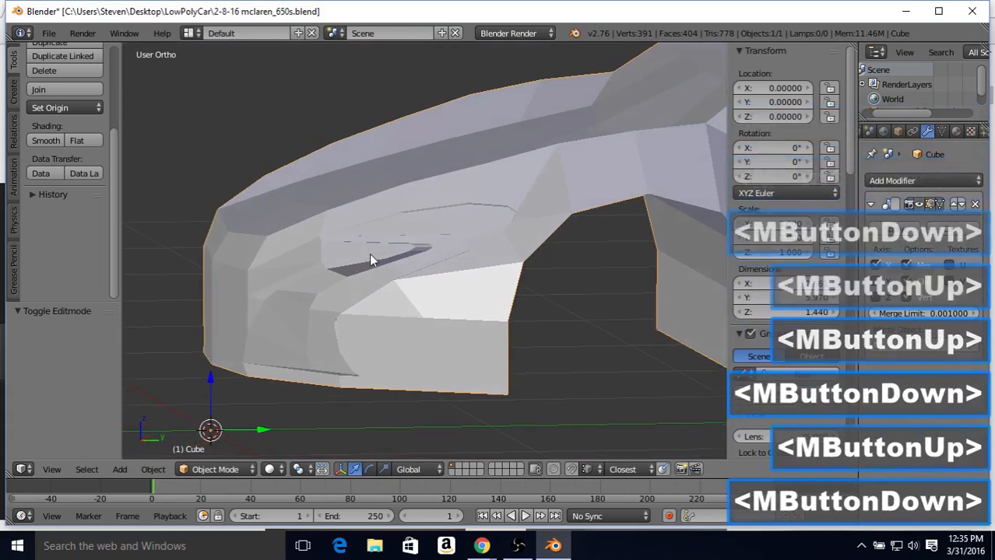
scroll(375, 274, "up", 3)
key("Tab")
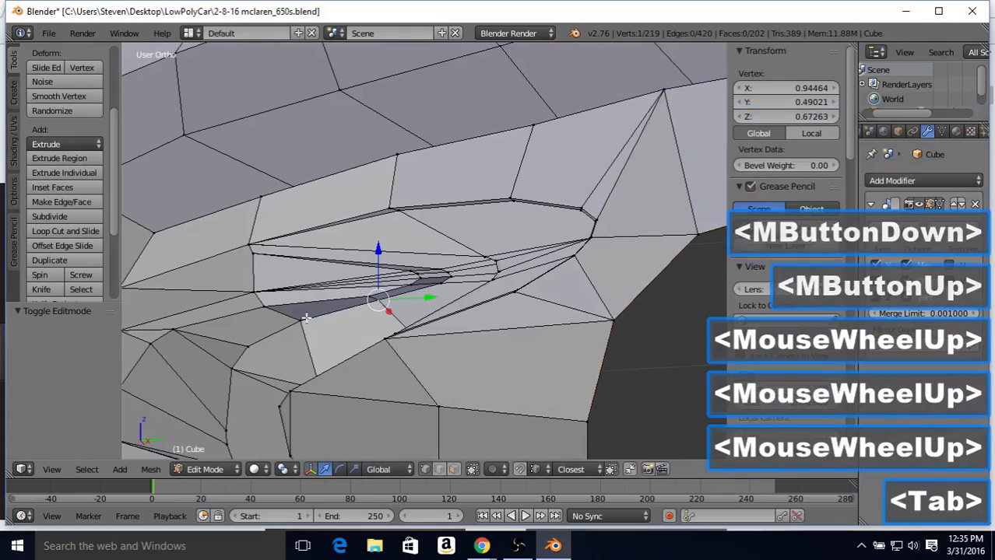
Move the front vertex on the dark gap's lower edge outward along X to about 0.871, checking the surface
middle_click_drag(431, 235, 423, 356)
left_click_drag(450, 369, 452, 372)
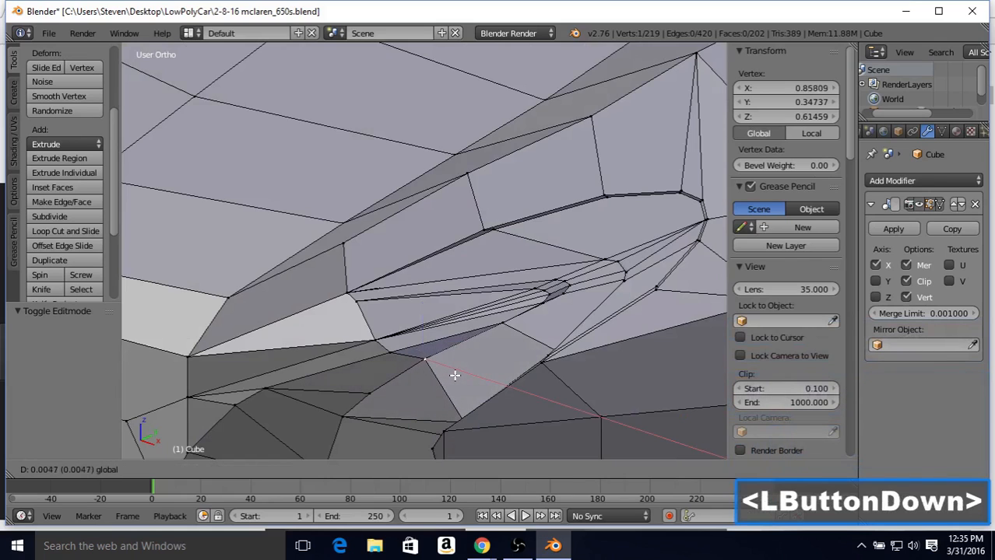
left_click_drag(452, 374, 451, 366)
scroll(450, 364, "down", 2)
key("Tab")
middle_click_drag(449, 364, 562, 259)
key("Tab")
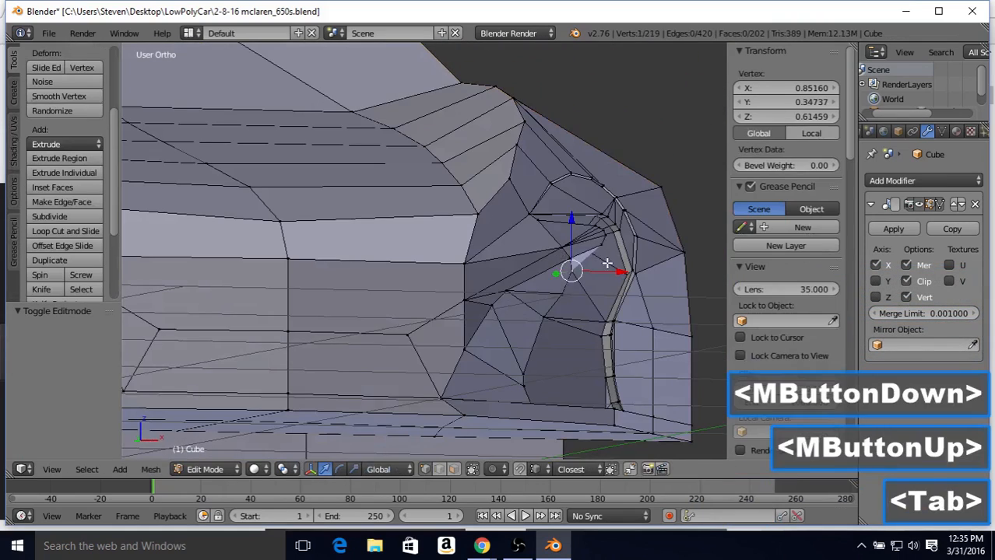
left_click_drag(608, 268, 619, 271)
key("Tab")
middle_click_drag(618, 270, 398, 299)
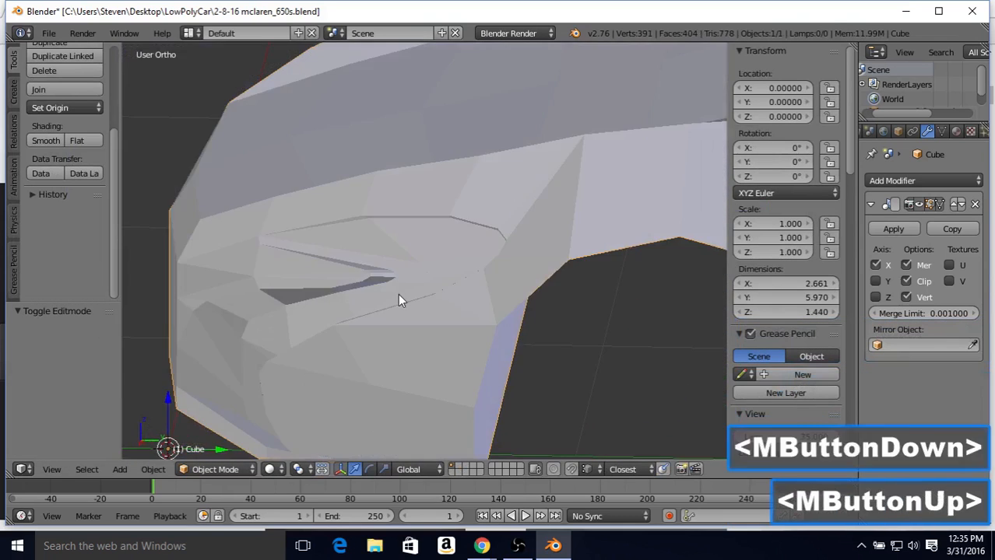
key("1")
key("Tab")
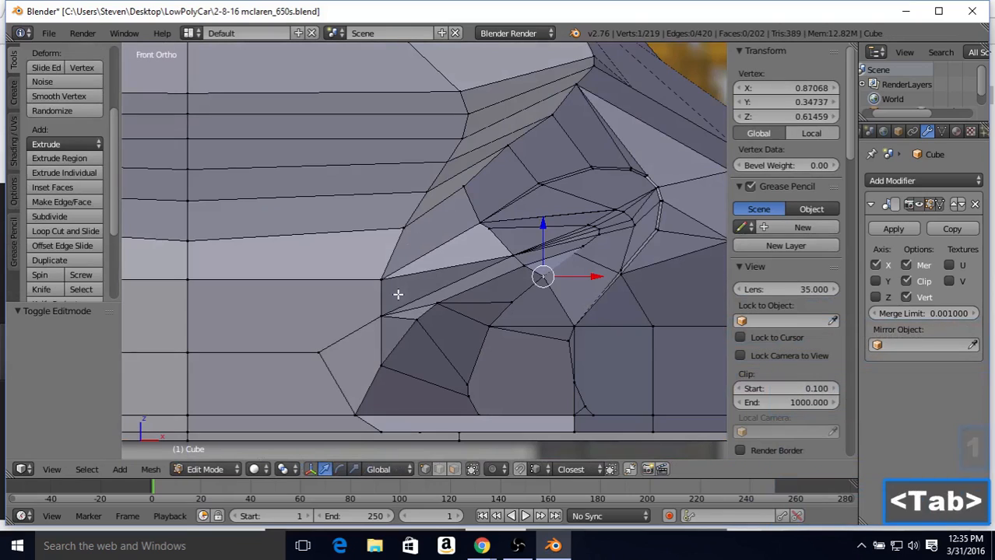
Move the rear vertex on the dark gap's lower edge outward along X to about 0.959 and check the shading
middle_click_drag(482, 264, 549, 281)
right_click(507, 266)
left_click_drag(570, 288, 574, 291)
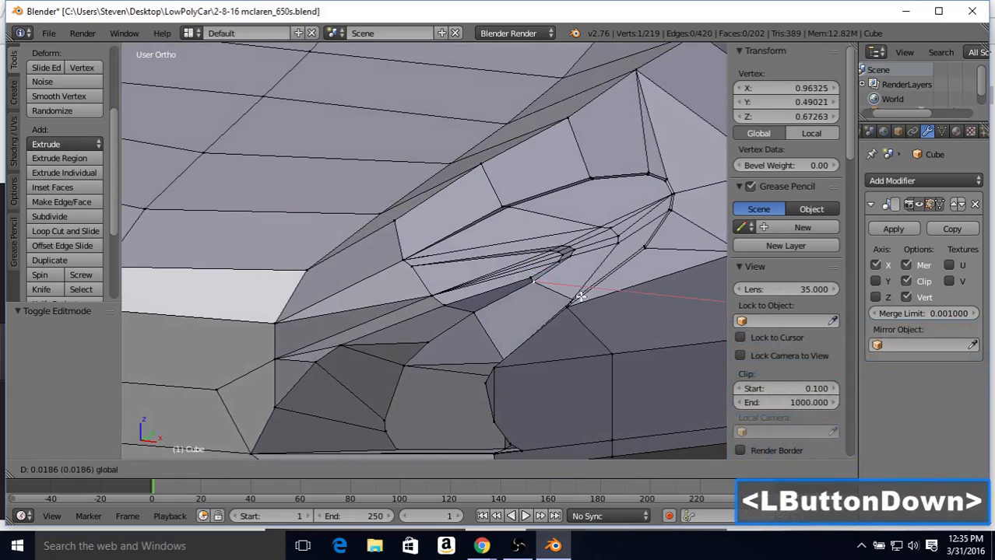
left_click_drag(580, 296, 574, 293)
key("Tab")
scroll(545, 270, "down", 4)
mouse_move(528, 263)
middle_mouse_down()
mouse_move(532, 270)
mouse_move(539, 251)
mouse_move(514, 263)
mouse_move(532, 259)
middle_mouse_up()
key("Tab")
left_click_drag(522, 267, 522, 267)
key("Tab")
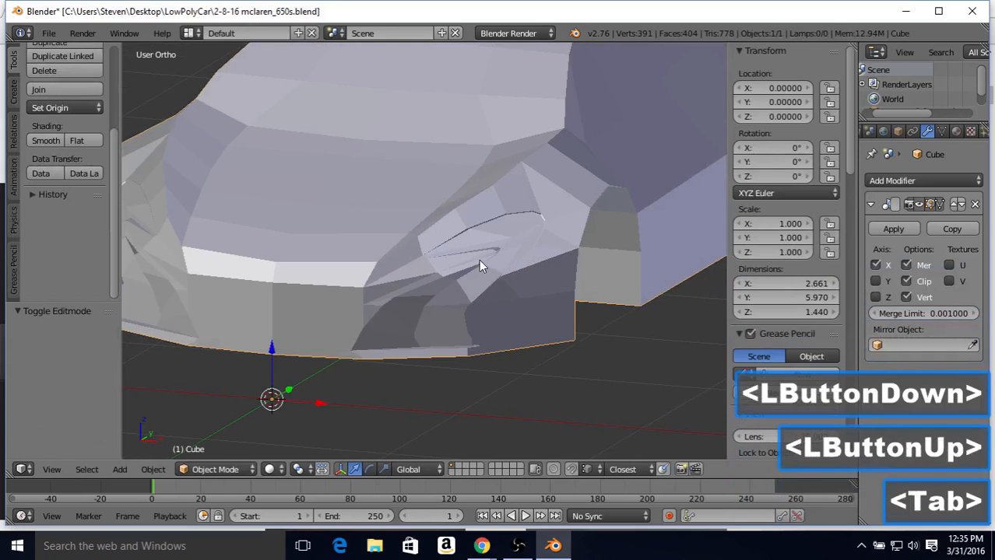
Try moving the front vertex on the dark gap's lower edge forward along Y to about 0.317
scroll(471, 253, "up", 2)
middle_click_drag(471, 253, 453, 240)
scroll(473, 249, "down", 1)
scroll(473, 244, "down", 2)
scroll(460, 249, "up", 3)
key("Tab")
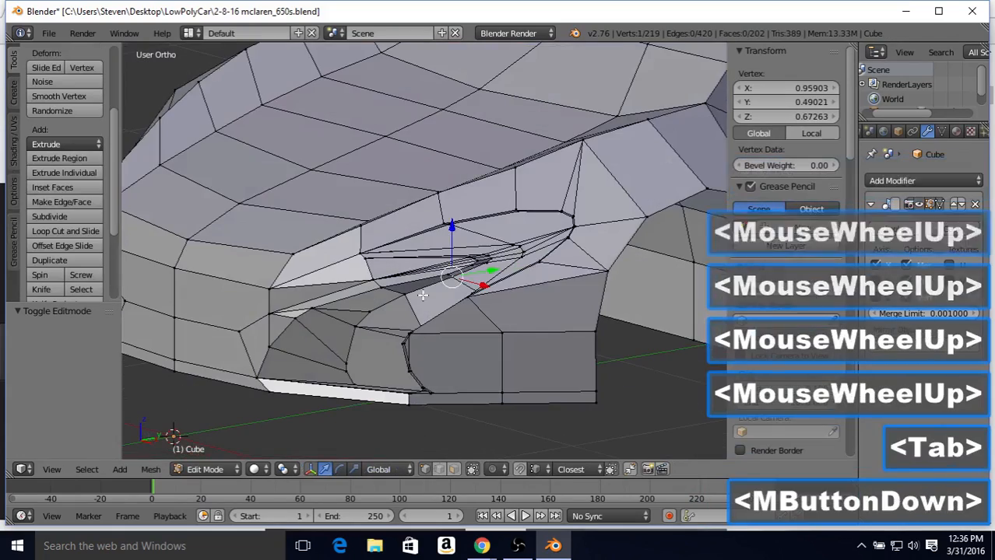
right_click(404, 291)
middle_click_drag(404, 291, 380, 294)
left_click_drag(414, 297, 405, 296)
key("Tab")
scroll(404, 296, "down", 2)
mouse_move(404, 295)
middle_mouse_down()
mouse_move(482, 262)
mouse_move(529, 278)
mouse_move(586, 277)
mouse_move(383, 278)
mouse_move(391, 284)
middle_mouse_up()
key("Tab")
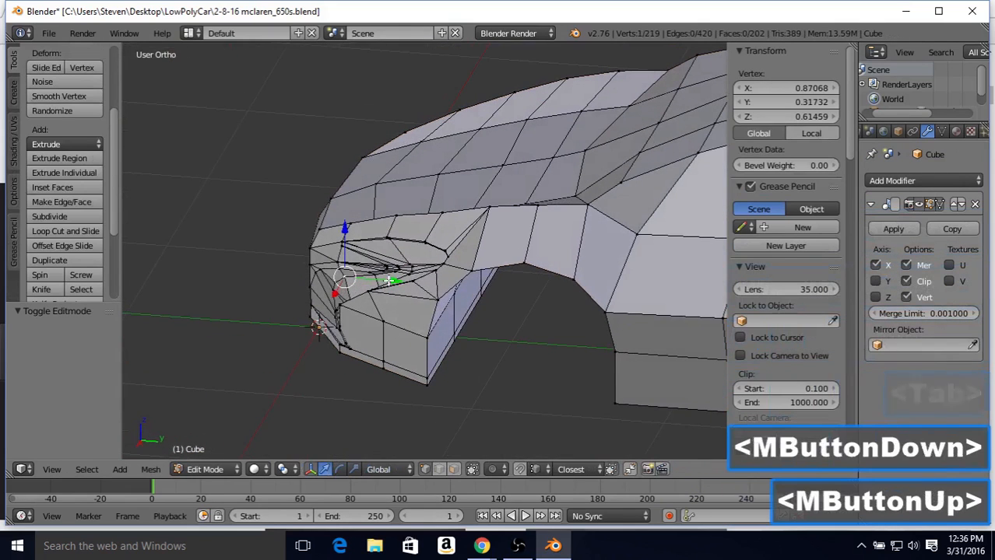
Undo the last forward move of the gap's lower front vertex
left_click_drag(393, 282, 393, 283)
right_click(393, 283)
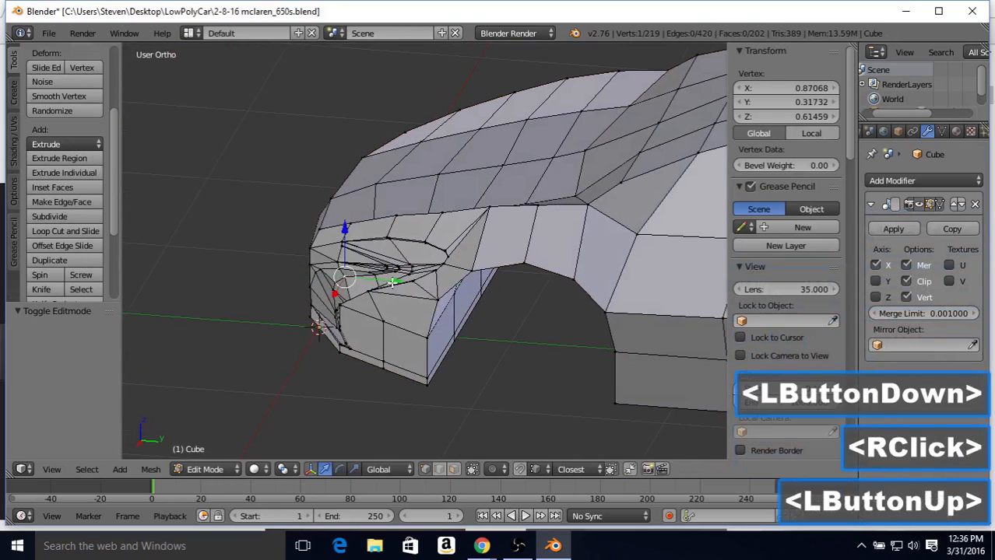
key("ctrl+z")
key("Tab")
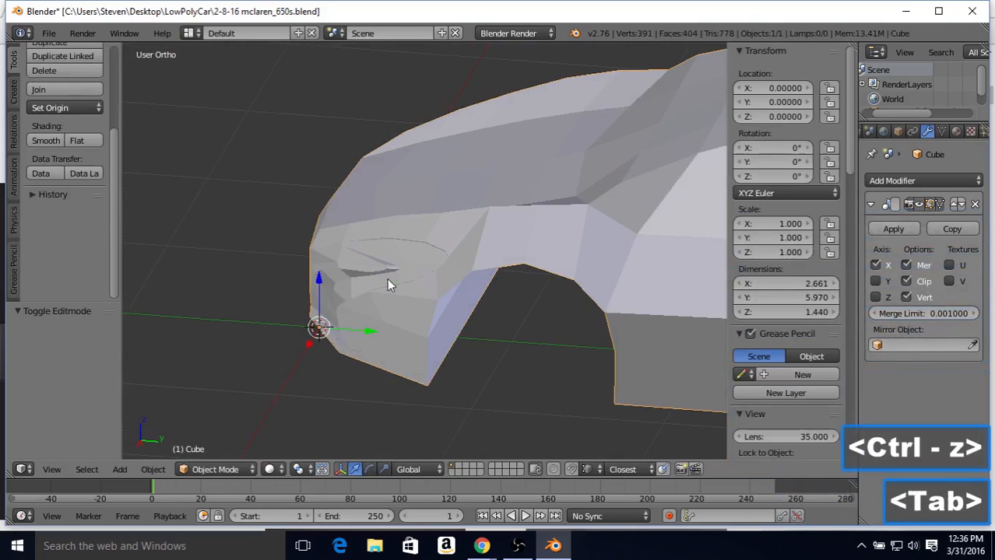
Examine the front bumper's mesh from several angles and against the front reference image in wireframe shading
middle_click_drag(402, 238, 494, 226)
middle_click_drag(494, 226, 549, 245)
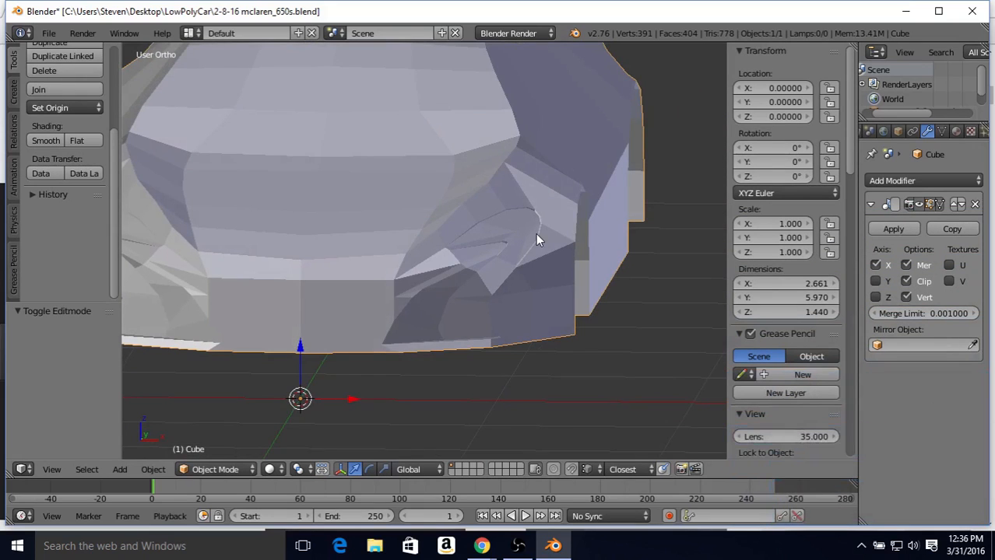
middle_click_drag(461, 186, 444, 233)
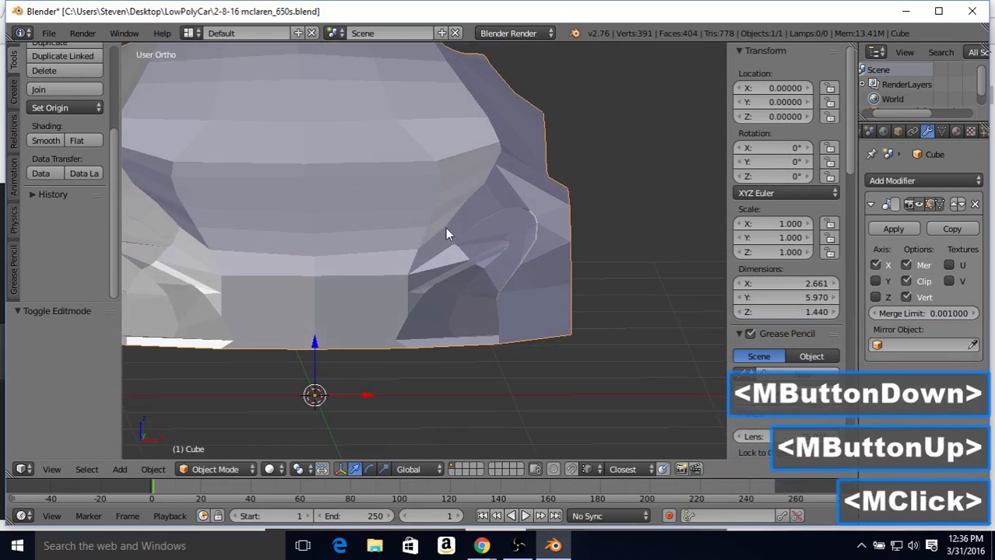
key("Tab")
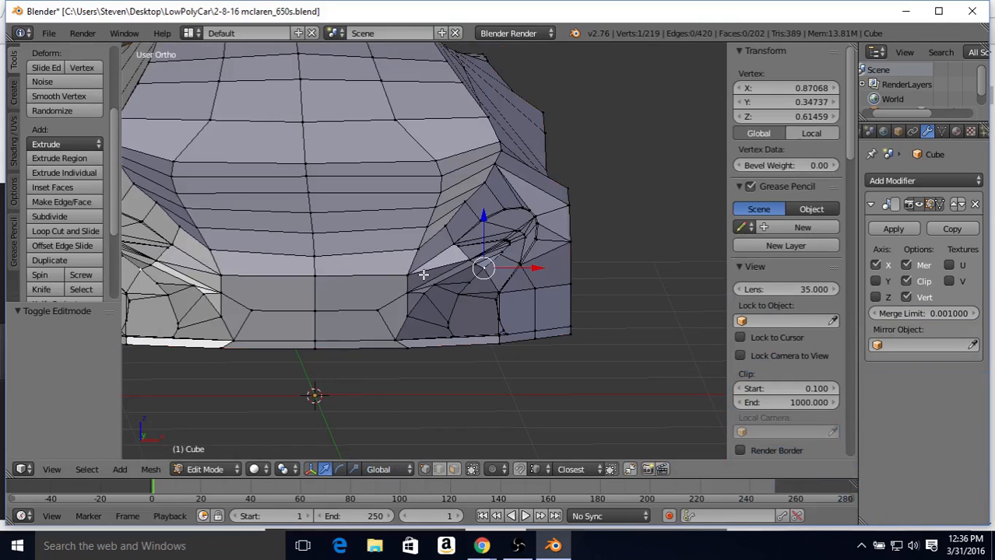
middle_click_drag(423, 274, 327, 265)
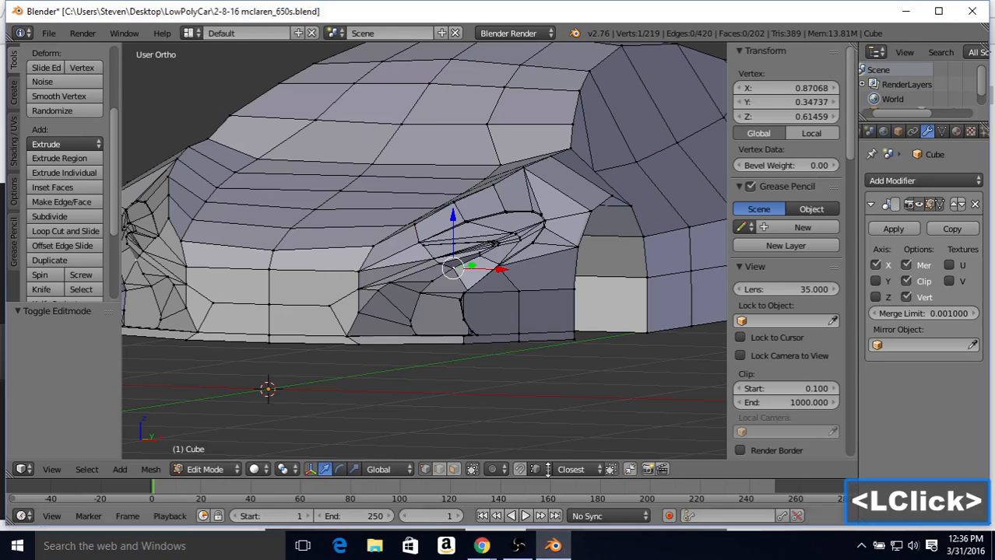
middle_click_drag(409, 341, 430, 334)
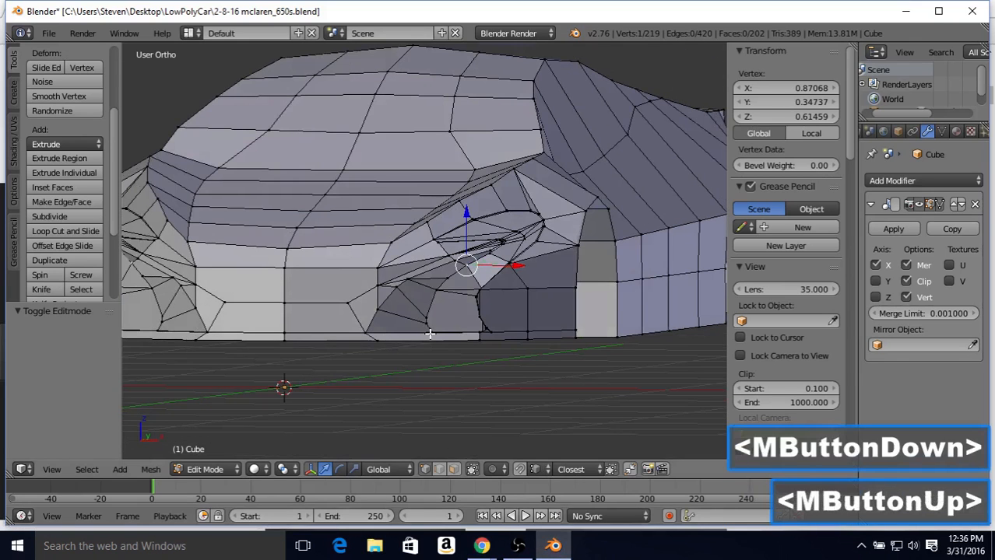
key("KP_1")
key("z")
scroll(428, 333, "up", 2)
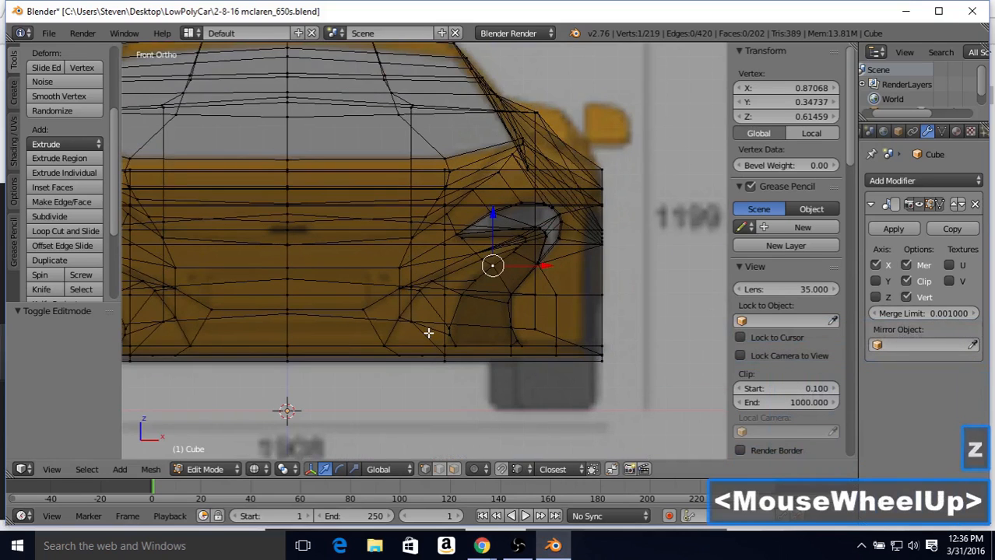
key("z")
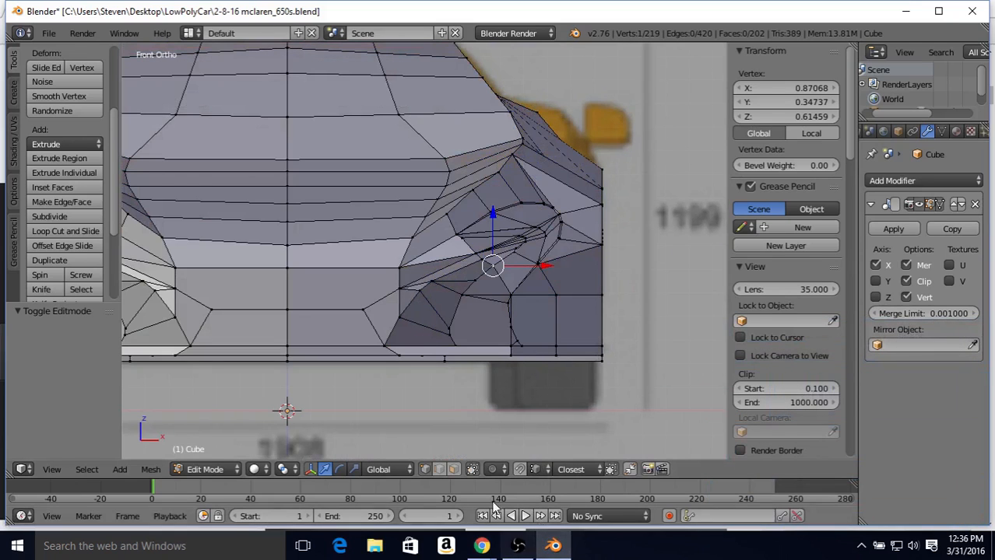
In face select mode, select the six faces running from the lower bumper's centre up the narrow strip to the headlight
left_click(457, 469)
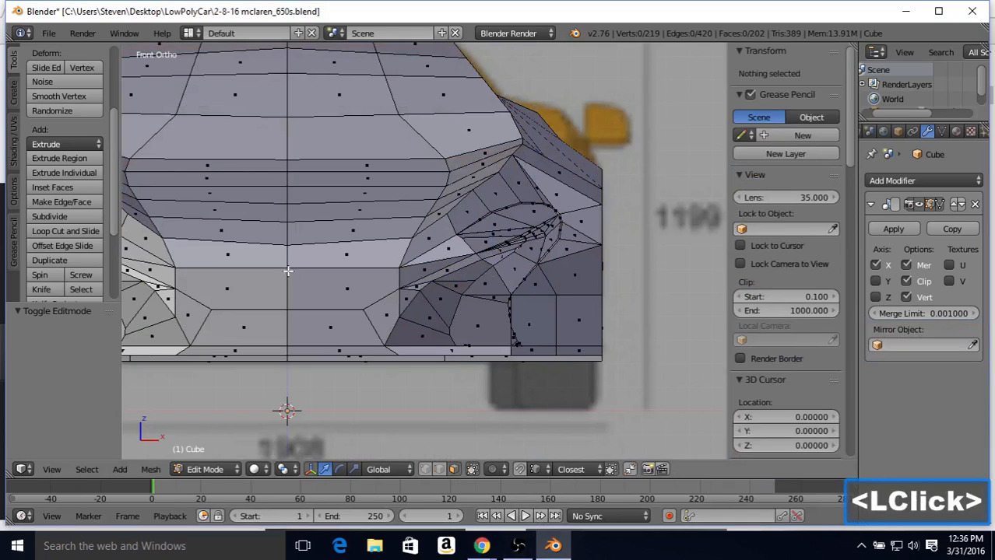
right_click(345, 306)
right_click(397, 291, "shift")
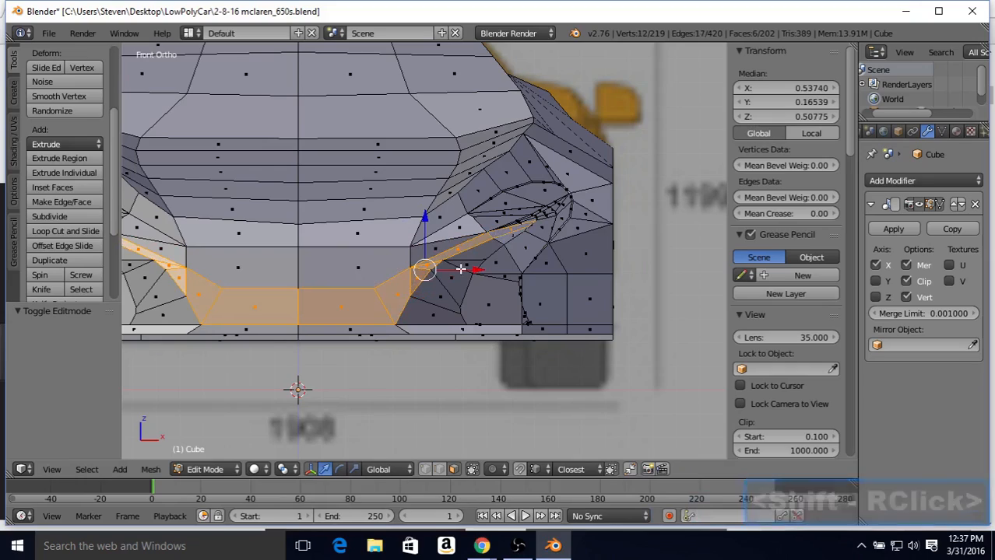
scroll(461, 268, "up", 2)
middle_click_drag(467, 272, 417, 235)
scroll(462, 223, "down", 2)
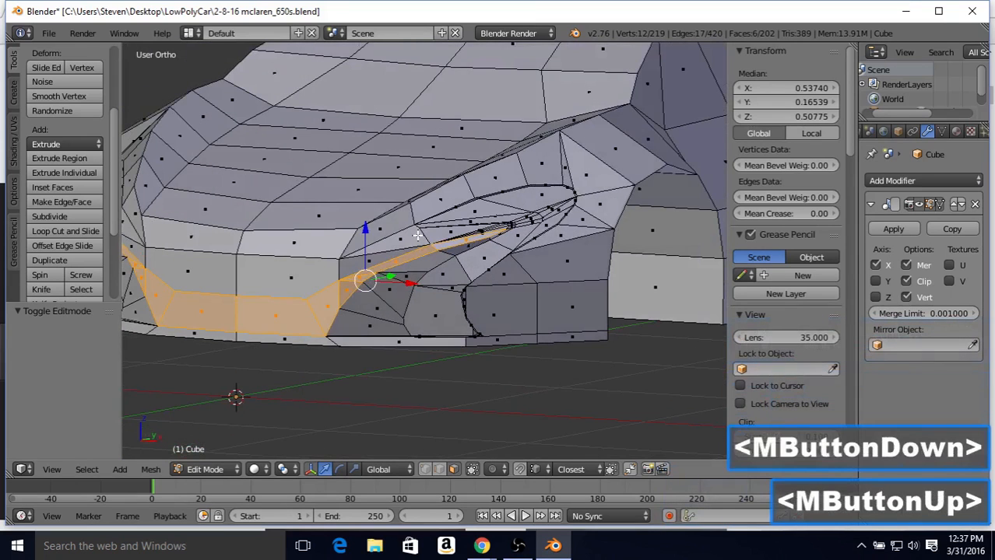
Extrude the selected bumper faces in place, move them back along Y by about 0.022, and inspect the recess
key("e")
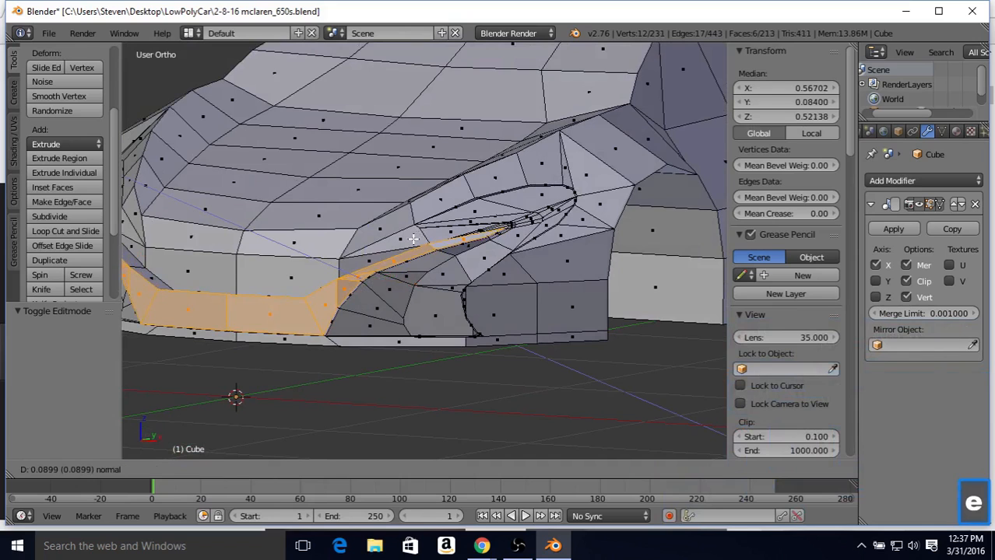
right_click(413, 239)
middle_click_drag(413, 239, 357, 286)
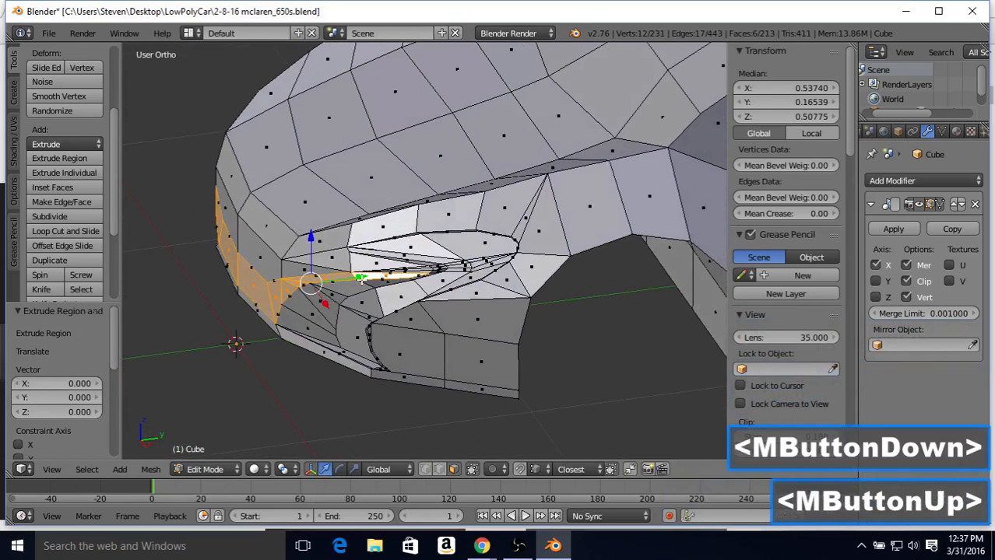
left_click_drag(359, 278, 364, 278)
middle_click_drag(364, 279, 457, 223)
key("Tab")
scroll(375, 236, "down", 2)
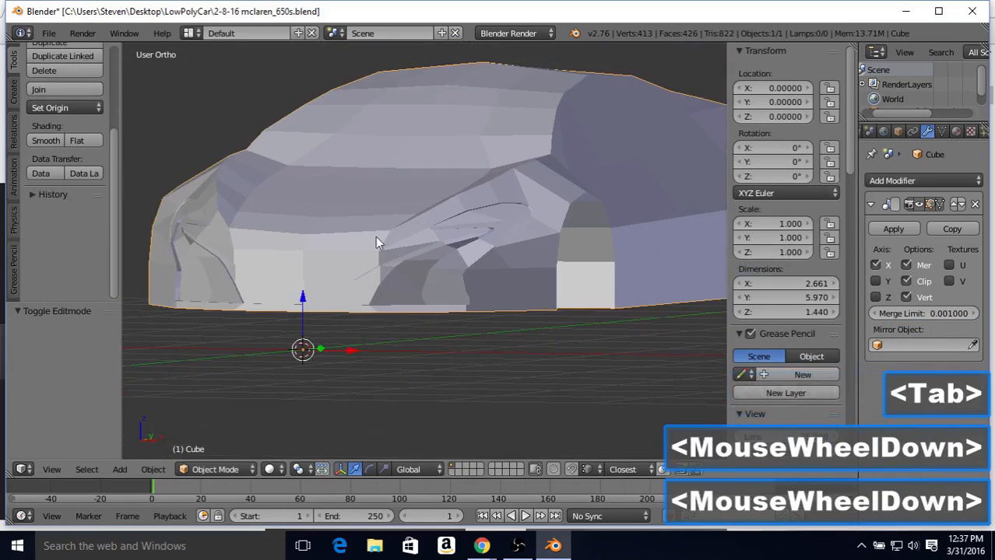
middle_click_drag(375, 236, 476, 285)
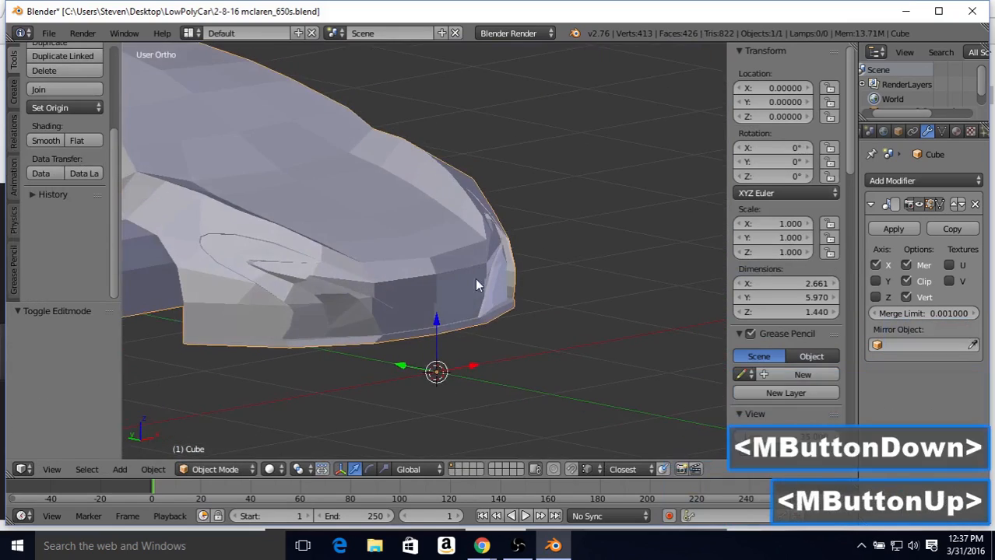
middle_click_drag(524, 420, 456, 346)
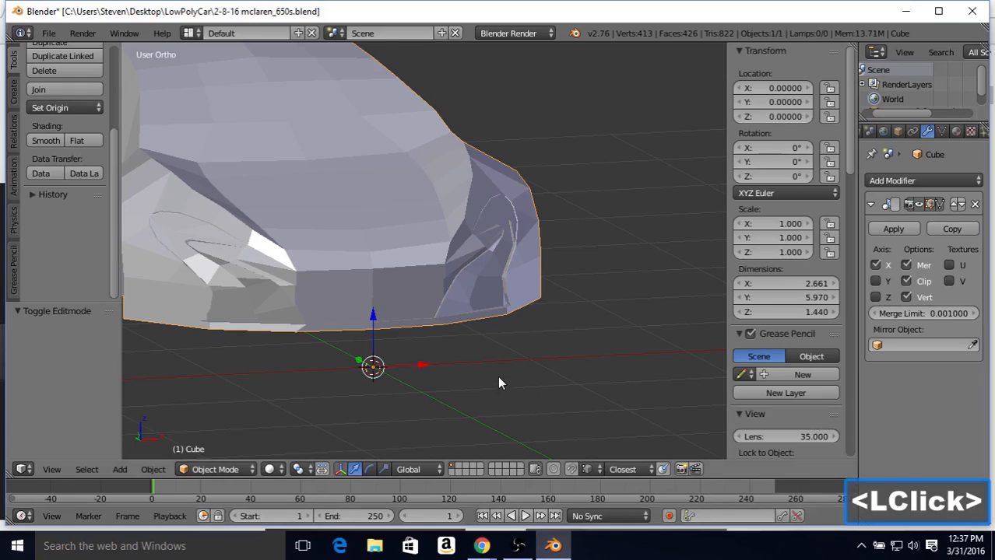
Push the extruded bumper faces further back along Y to a median of about 0.204, and inspect the result
key("Tab")
middle_click_drag(497, 376, 333, 282)
middle_click_drag(419, 257, 377, 280)
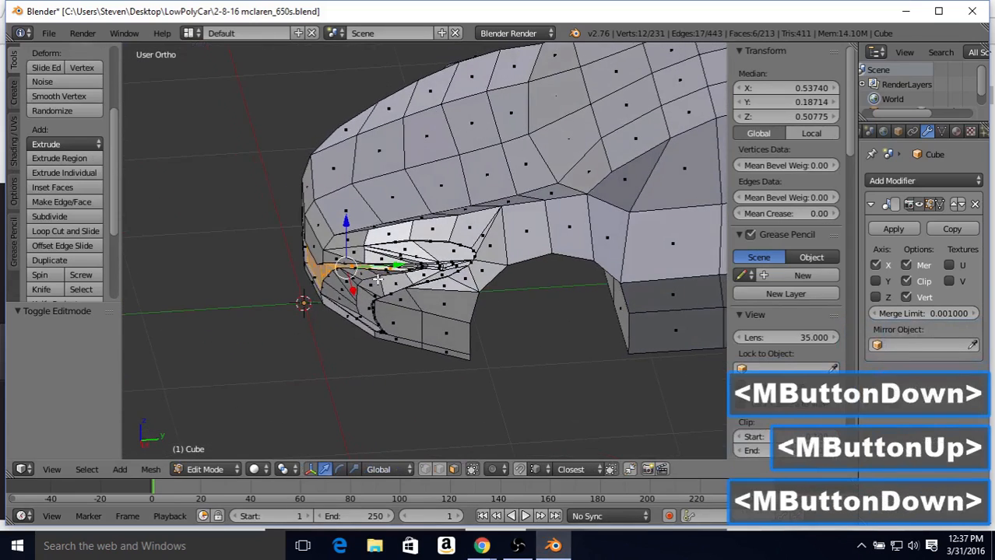
left_click_drag(397, 266, 398, 266)
middle_click_drag(295, 284, 500, 436)
key("Tab")
left_click(486, 397)
middle_click_drag(475, 362, 397, 280)
key("Tab")
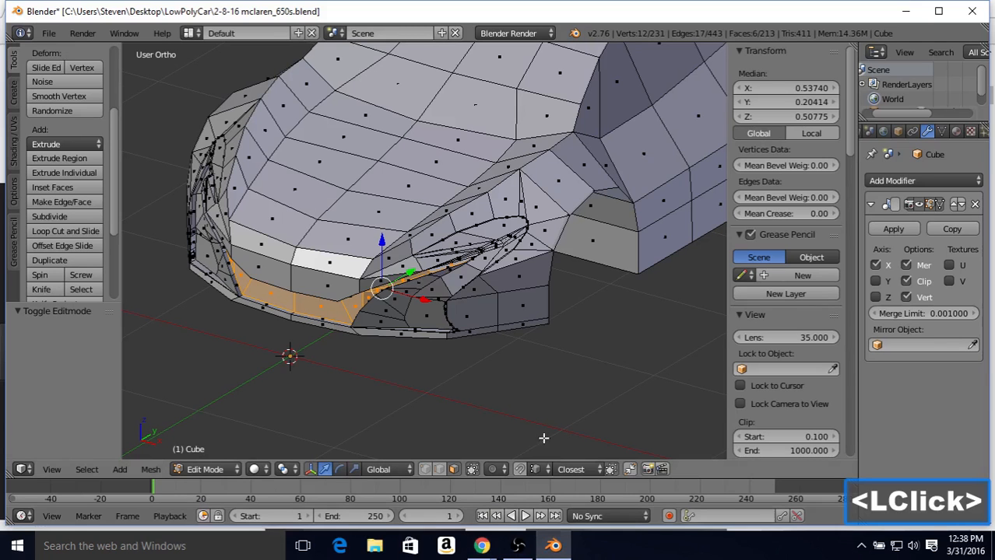
In vertex select mode, move the vertex at the extruded strip's lower end back along Y by about 0.01
middle_click_drag(417, 302, 483, 375)
scroll(484, 329, "up", 2)
scroll(482, 328, "up", 2)
left_click(477, 284)
right_click(470, 390)
mouse_move(531, 336)
middle_mouse_down()
mouse_move(537, 304)
mouse_move(533, 327)
middle_mouse_up()
left_click_drag(468, 356, 482, 318)
Pull the next three vertices up the extruded strip's edge forward along Y by about 0.01 each
right_click(505, 327)
right_click(523, 292)
middle_click_drag(523, 293, 488, 278)
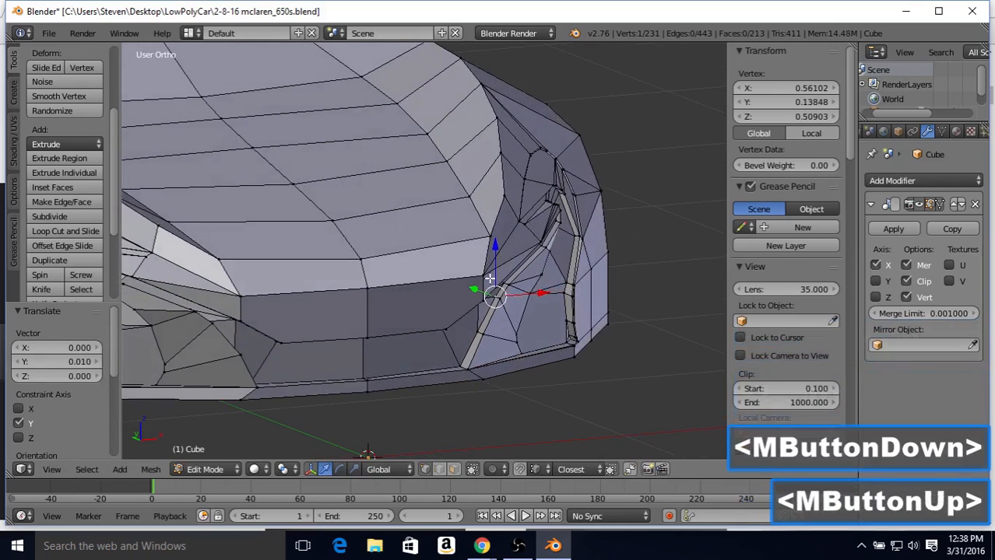
left_click_drag(475, 289, 478, 291)
right_click(506, 284)
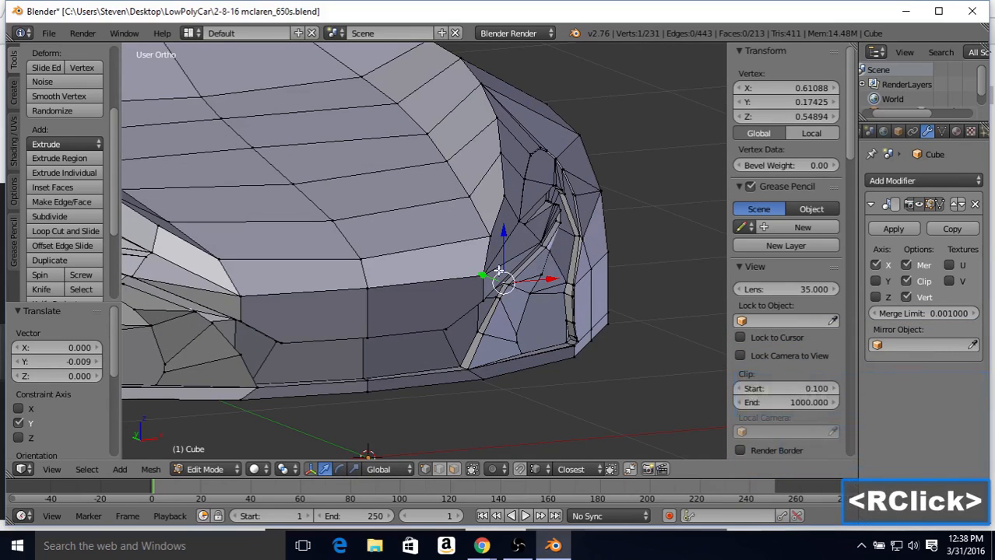
left_click_drag(483, 276, 484, 277)
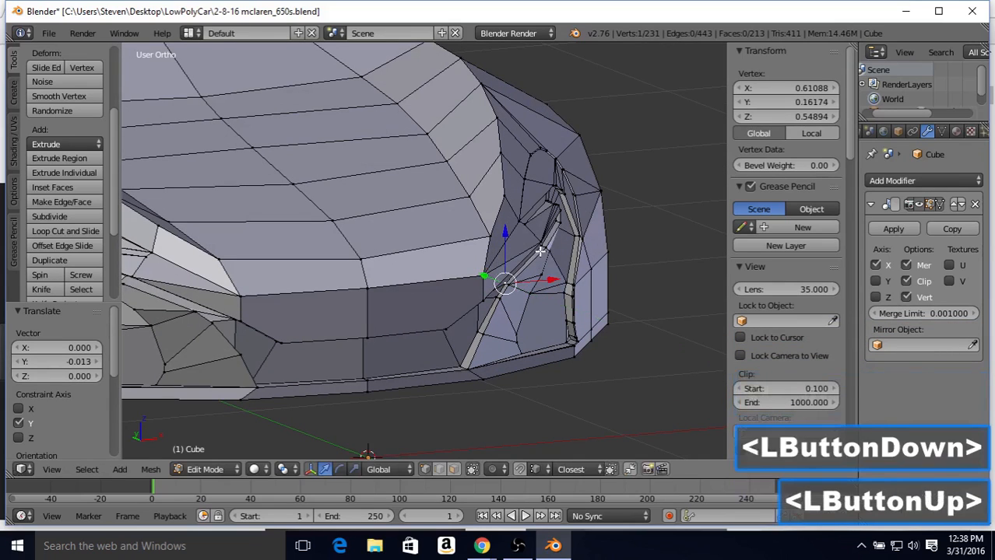
right_click(532, 245)
left_click_drag(524, 238, 530, 232)
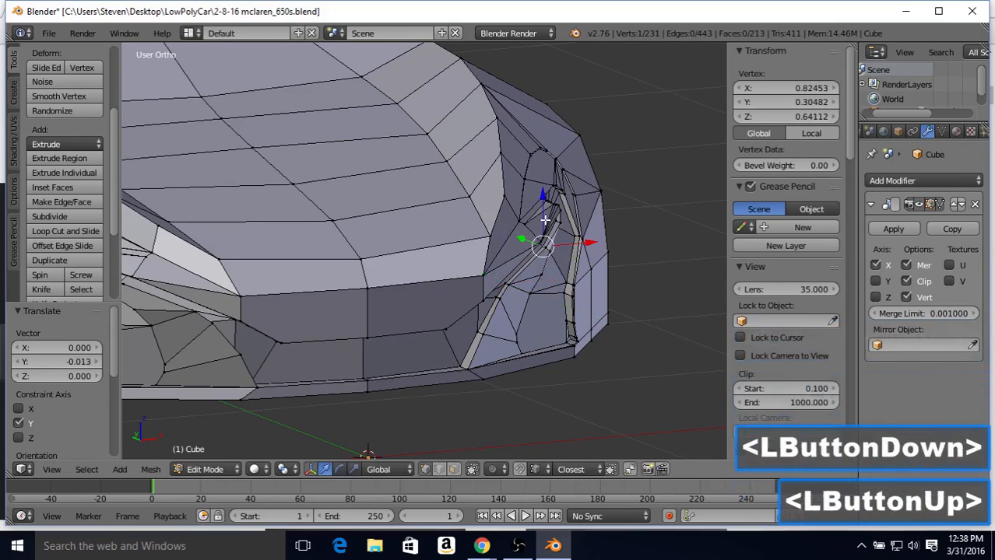
Try shifting the strip's uppermost vertex beside the headlight along Y, and undo that move
middle_click_drag(530, 232, 574, 203)
right_click(558, 225)
right_click(559, 223)
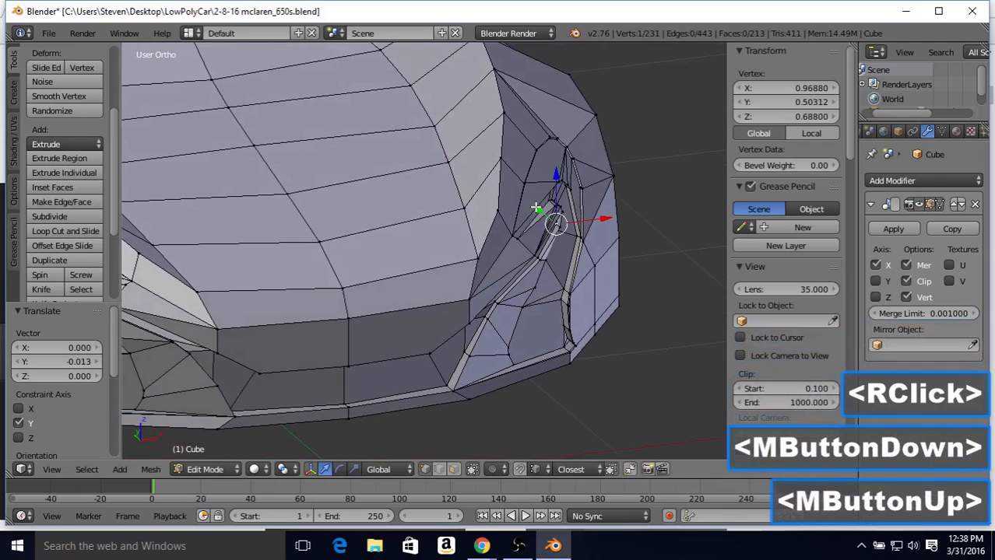
left_click_drag(536, 208, 541, 208)
middle_click_drag(540, 208, 444, 234)
key("Tab")
key("Tab")
key("ctrl+z")
key("Tab")
left_click(482, 545)
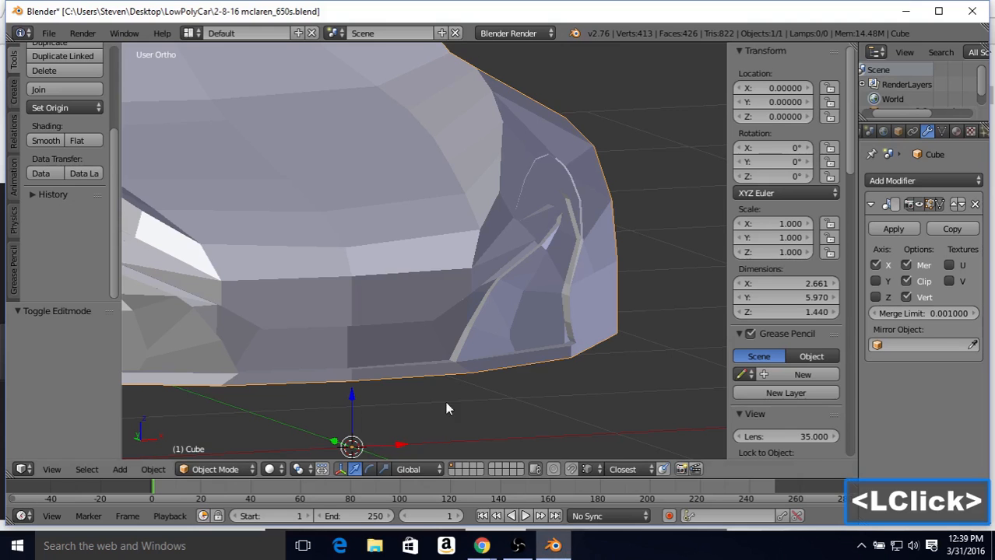
Move the vertex at the extruded strip's lower end inward along X by about 0.033
key("Tab")
middle_click_drag(438, 352, 401, 377)
right_click(416, 351)
right_click(409, 352)
right_click(385, 402)
middle_click_drag(427, 339, 432, 327)
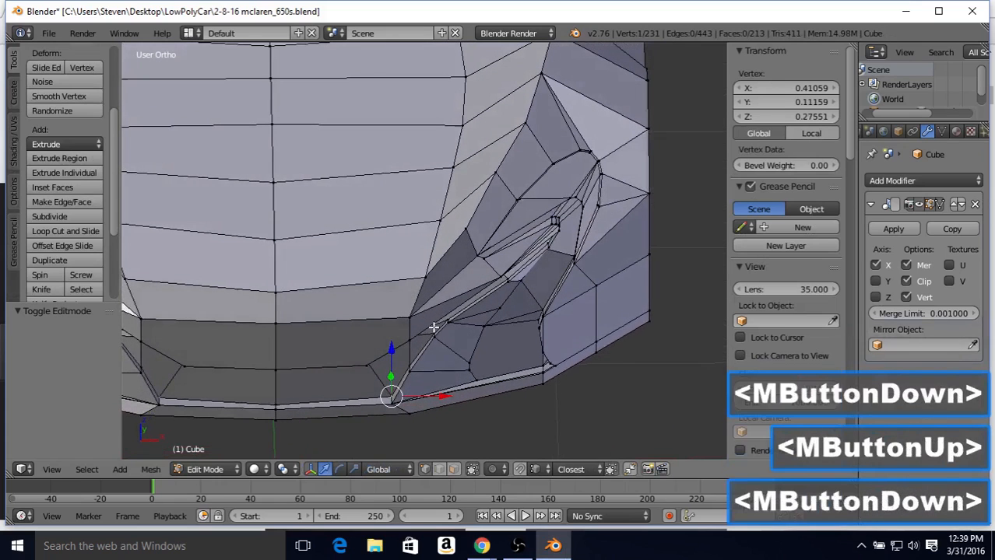
left_click_drag(438, 391, 433, 395)
Move the next two vertices up the extruded strip's edge inward along X, the first by about 0.028, and select the vertex above them
right_click(405, 360)
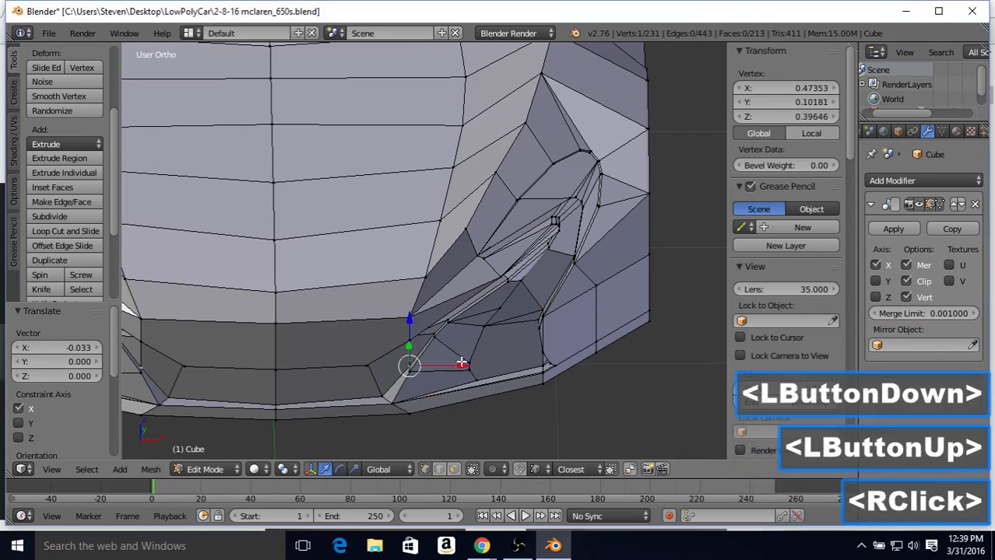
left_click_drag(461, 361, 450, 364)
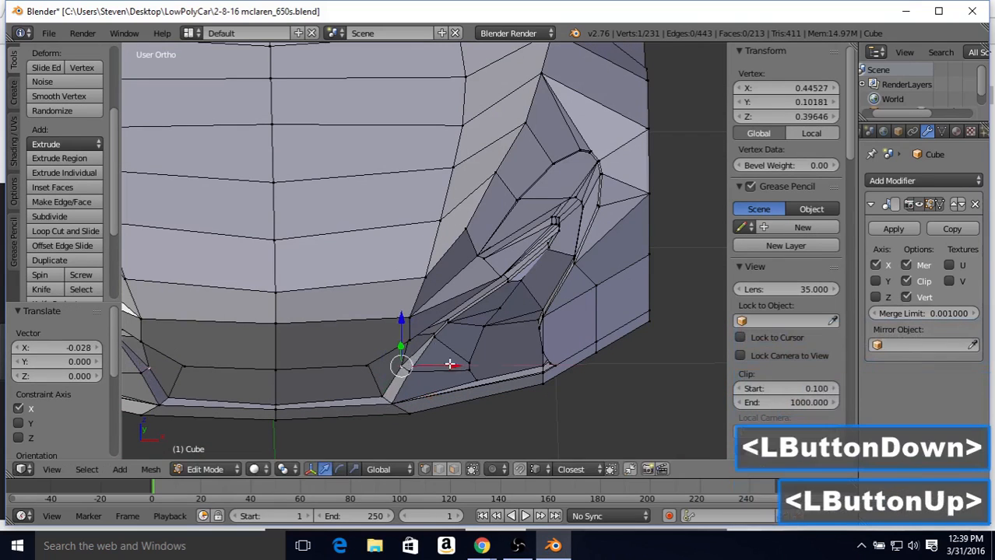
right_click(433, 327)
mouse_move(479, 329)
left_mouse_down()
mouse_move(470, 334)
mouse_move(481, 323)
left_mouse_up()
right_click(446, 320)
Examine the reshaped strip and headlight area in object mode and in wireframe
middle_click_drag(434, 337, 388, 260)
key("Tab")
scroll(384, 297, "up", 2)
scroll(382, 294, "up", 1)
key("Tab")
scroll(432, 283, "up", 3)
key("z")
scroll(415, 292, "down", 2)
key("z")
key("Tab")
scroll(382, 291, "down", 6)
key("Tab")
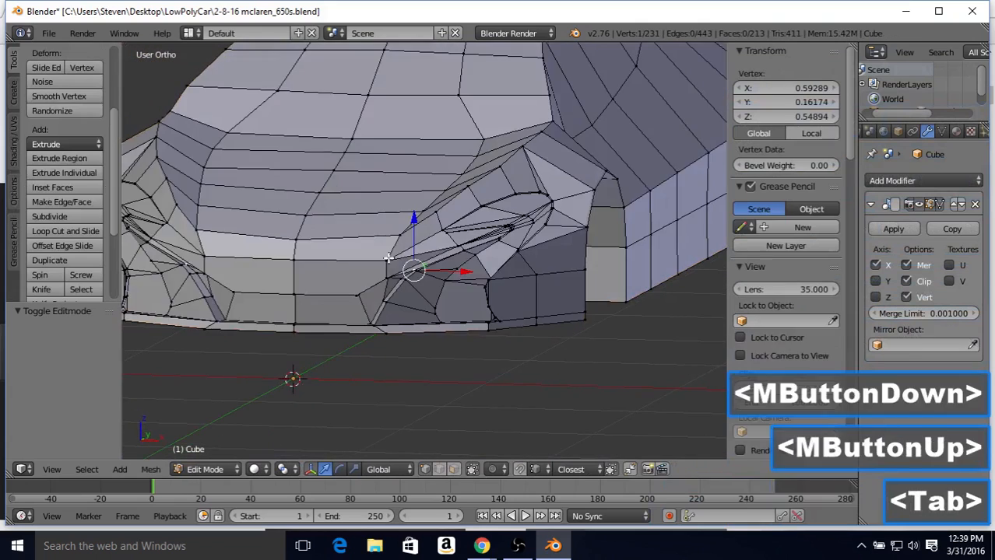
Raise the selected strip vertex along Z by about 0.009 and the next one up the edge by about 0.006
scroll(438, 254, "up", 3)
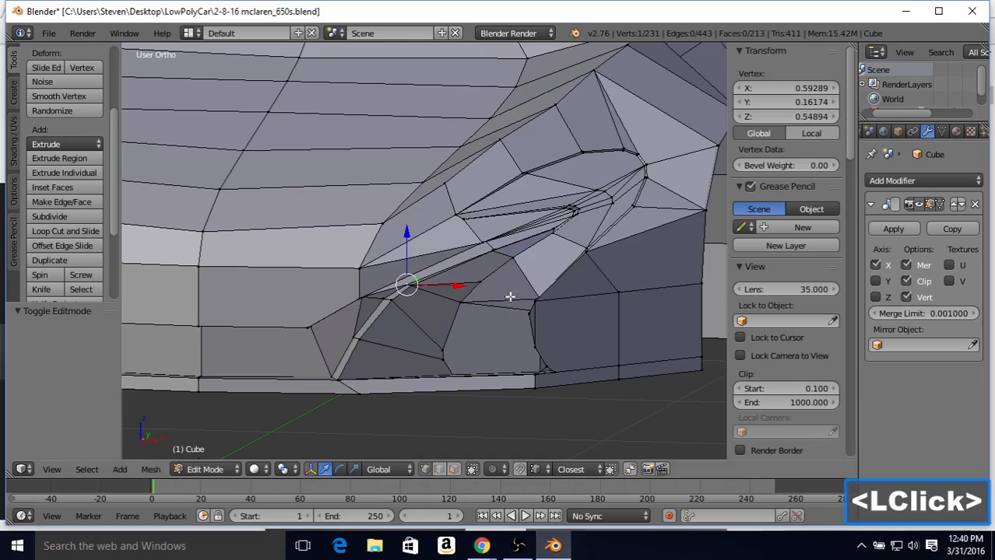
scroll(521, 294, "up", 3)
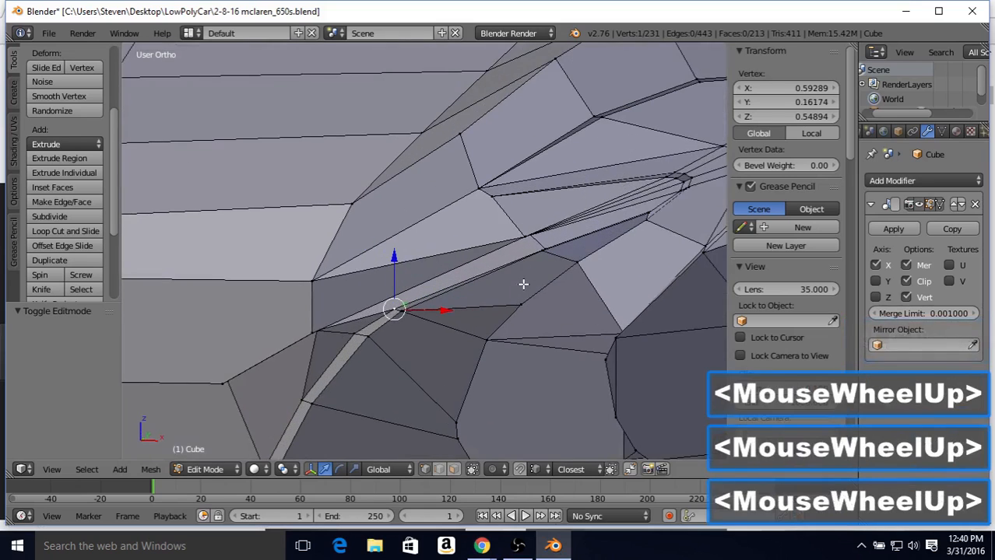
middle_click_drag(522, 285, 499, 280)
left_click_drag(442, 251, 442, 242)
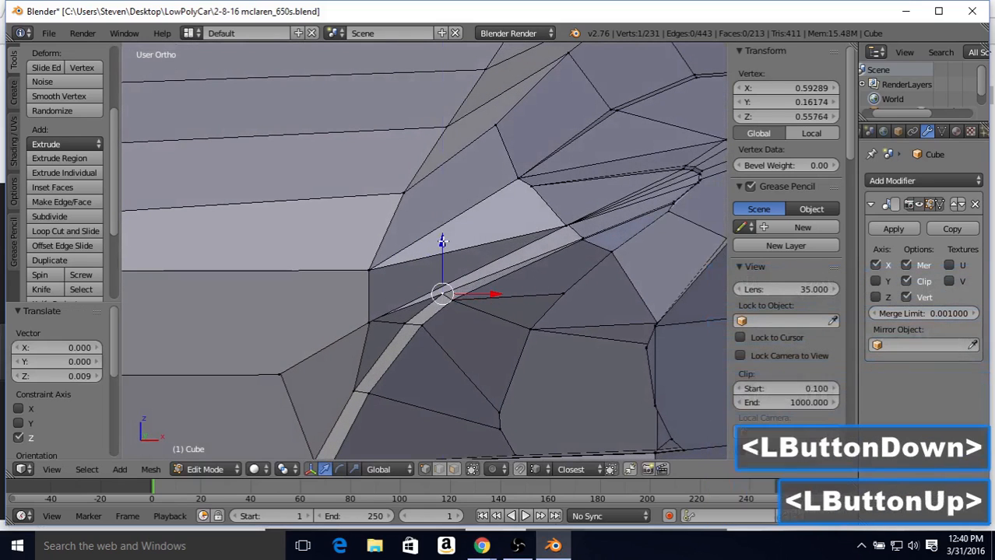
right_click(596, 240)
middle_click_drag(596, 239, 640, 234)
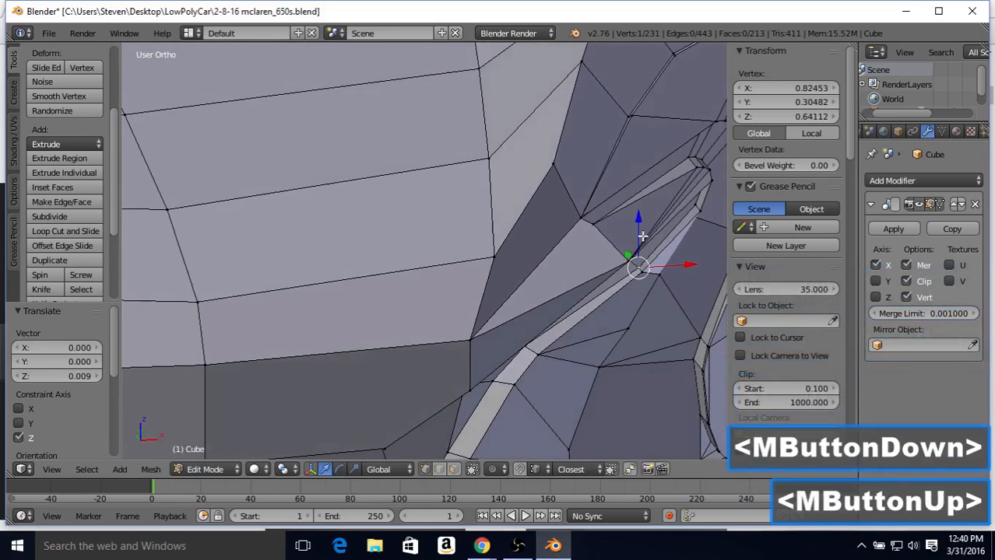
left_click_drag(640, 233, 633, 219)
Raise the strip vertex nearest the headlight's inner tip along Z by about 0.009 and shift it forward along Y by about 0.011
middle_click_drag(633, 219, 611, 232)
right_click(671, 211)
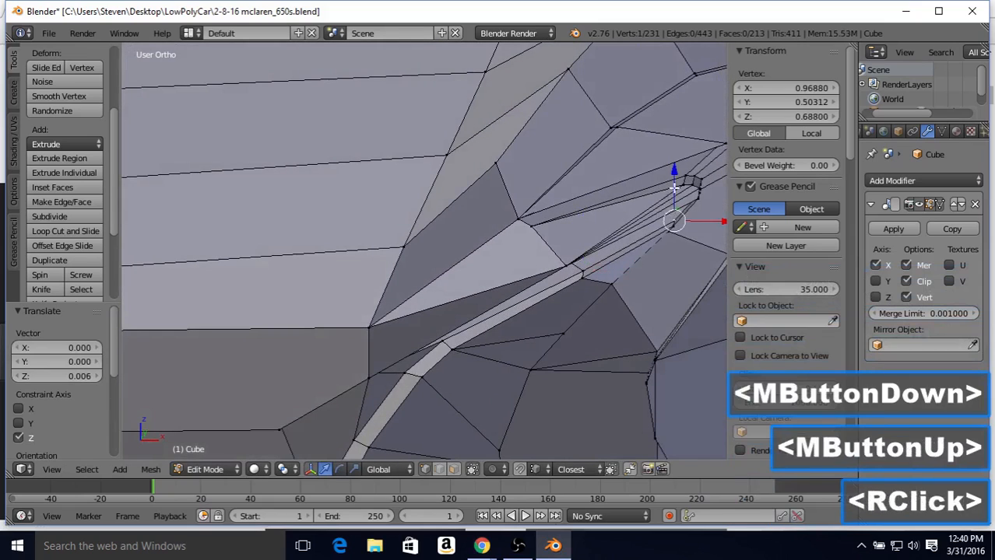
left_click_drag(674, 187, 670, 174)
scroll(589, 226, "down", 2)
key("Tab")
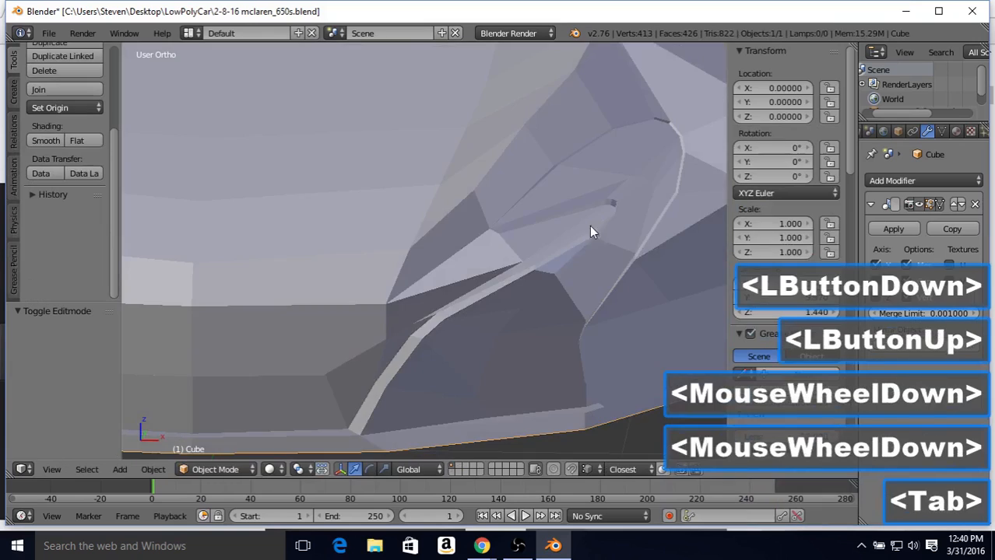
middle_click_drag(590, 226, 518, 266)
key("Tab")
middle_click_drag(588, 195, 527, 299)
left_click(525, 302)
left_click_drag(526, 302, 522, 300)
key("Tab")
middle_click_drag(435, 313, 506, 240)
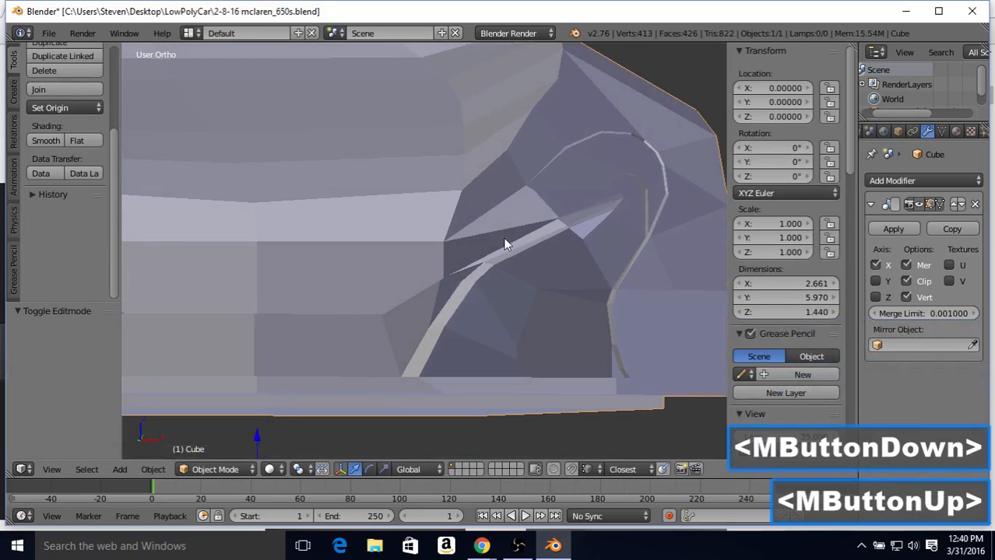
Move the strip's edge vertex below the headlight's inner corner inward along X by about 0.015
scroll(490, 251, "down", 6)
middle_click_drag(370, 247, 411, 246)
scroll(404, 272, "down", 5)
scroll(425, 279, "up", 7)
key("Tab")
scroll(410, 246, "up", 3)
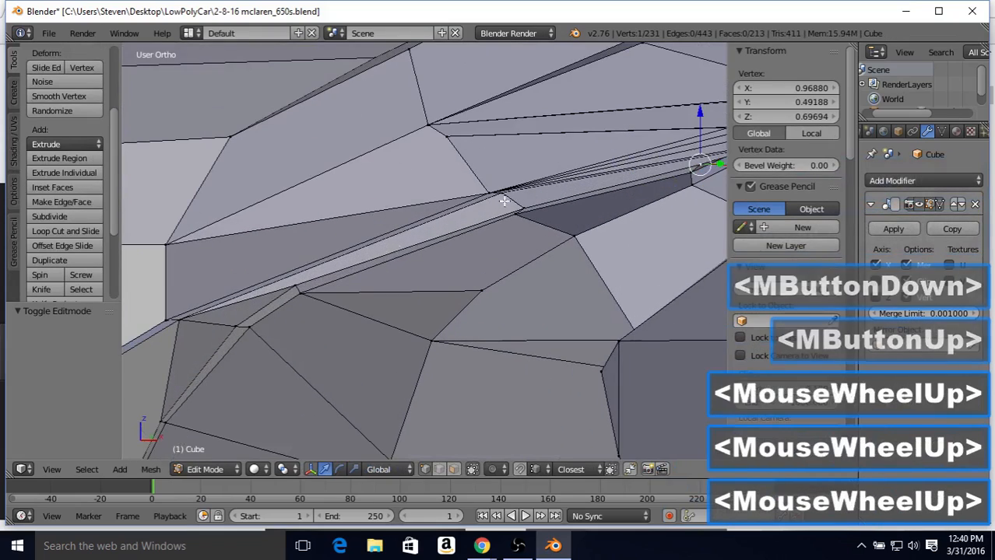
right_click(505, 202)
middle_click_drag(506, 202, 502, 239)
scroll(652, 264, "down", 3)
key("Tab")
key("Tab")
key("g")
key("x")
left_click(502, 256)
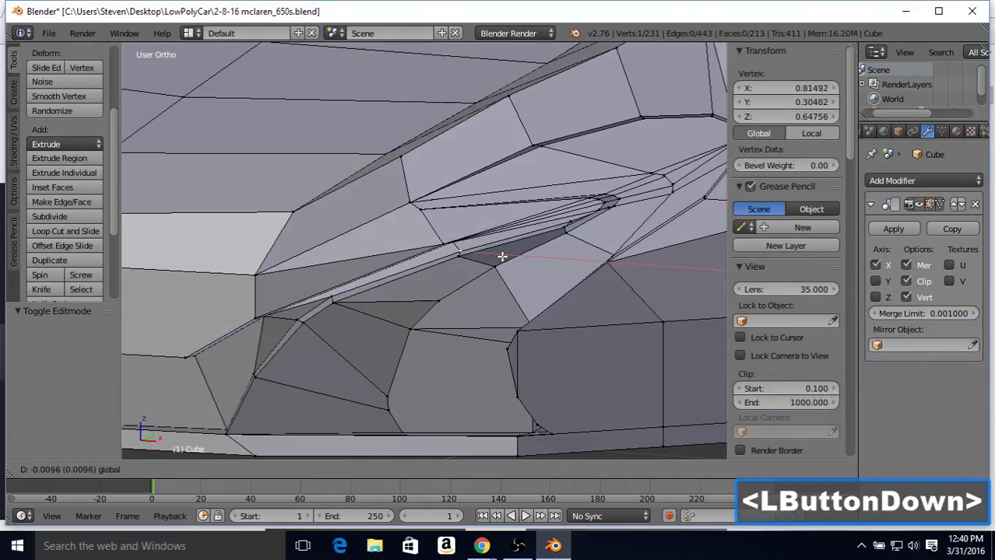
key("Tab")
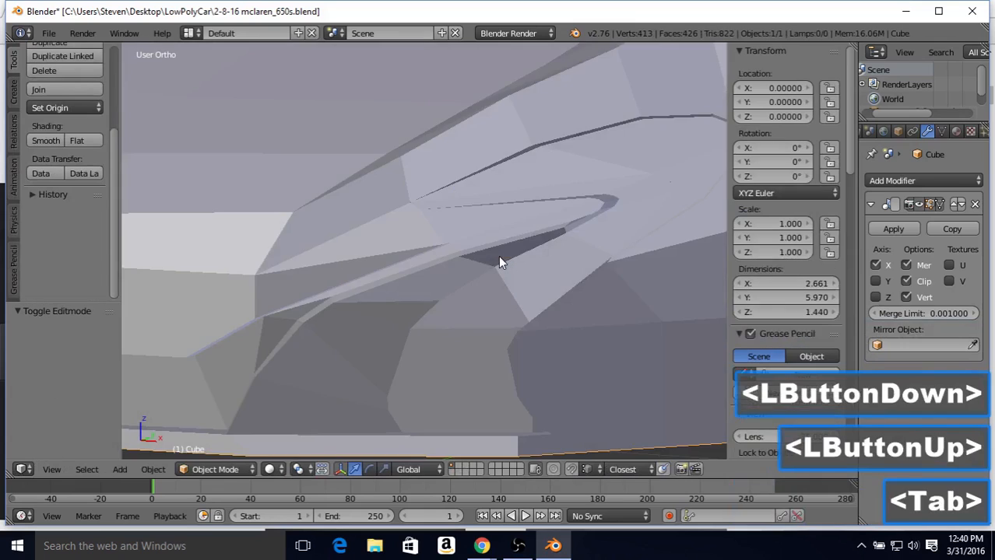
scroll(498, 255, "down", 4)
mouse_move(498, 256)
middle_mouse_down()
mouse_move(497, 244)
mouse_move(553, 263)
mouse_move(531, 253)
mouse_move(591, 234)
mouse_move(500, 245)
middle_mouse_up()
Shift the vertex where the strip bends down toward the bumper forward along Y by about 0.012
key("Tab")
scroll(441, 250, "up", 10)
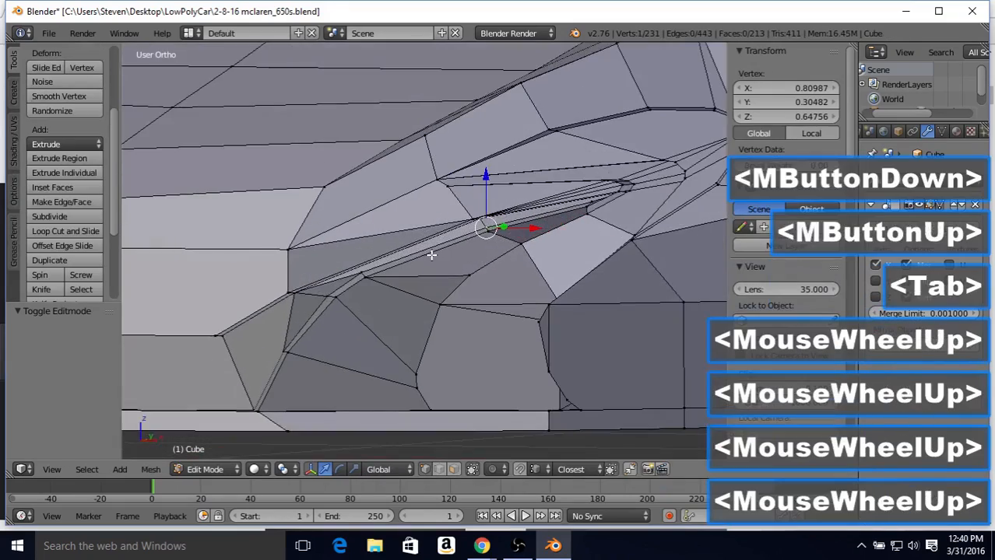
key("Tab")
middle_click_drag(407, 264, 507, 231)
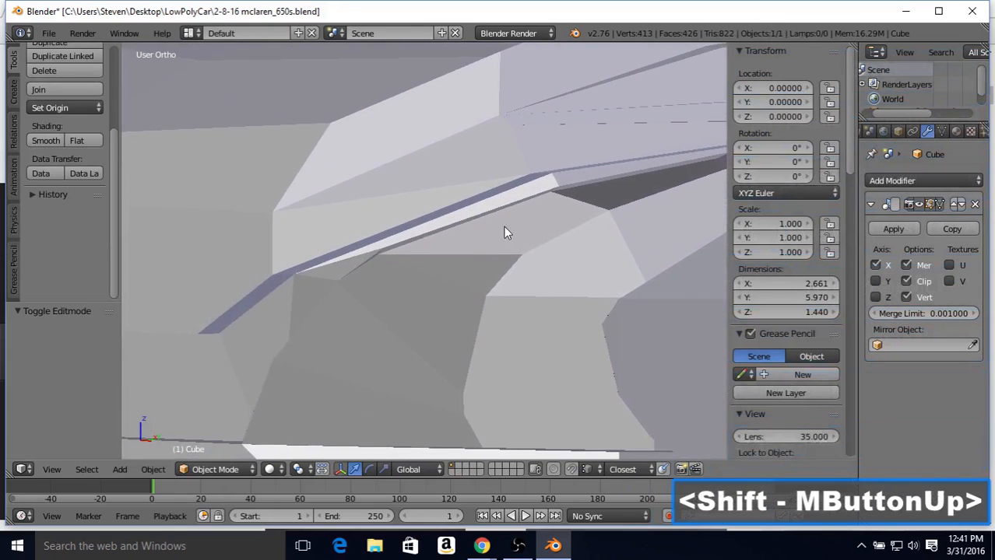
key("Tab")
right_click(387, 245)
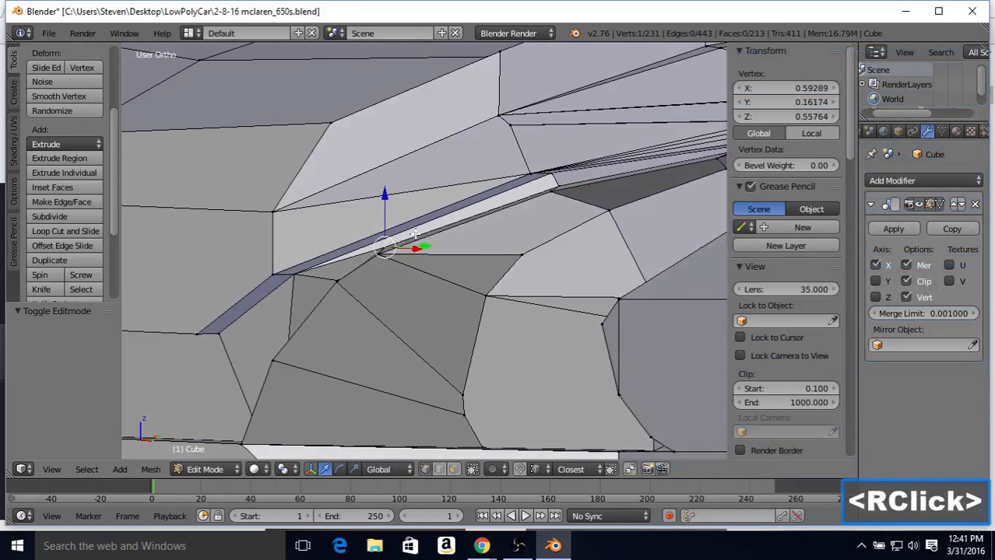
middle_click_drag(415, 234, 380, 258)
left_click_drag(352, 285, 342, 286)
key("Tab")
scroll(374, 245, "down", 3)
middle_click_drag(374, 245, 472, 217)
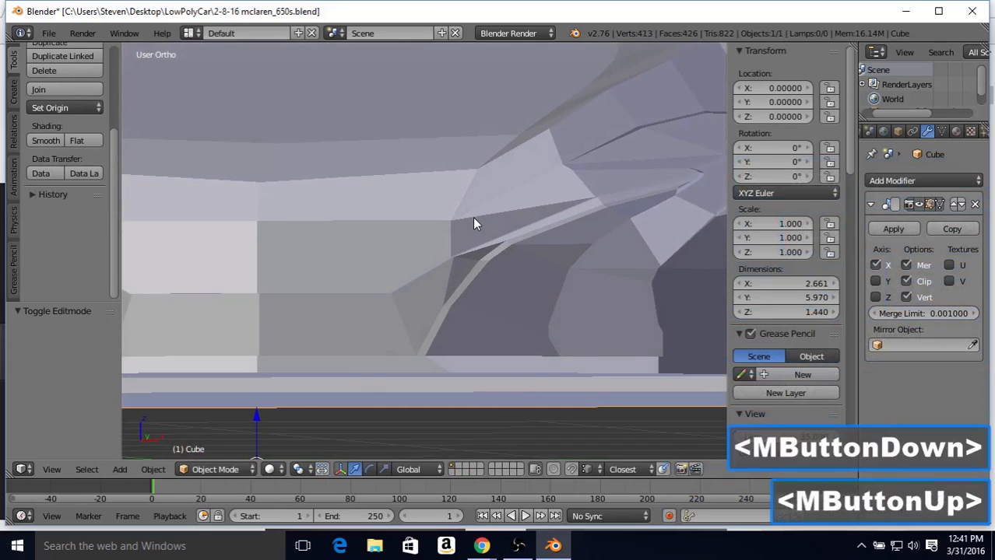
Nudge the next vertex down the strip, just below the bend, forward along Y
key("Tab")
scroll(472, 217, "up", 3)
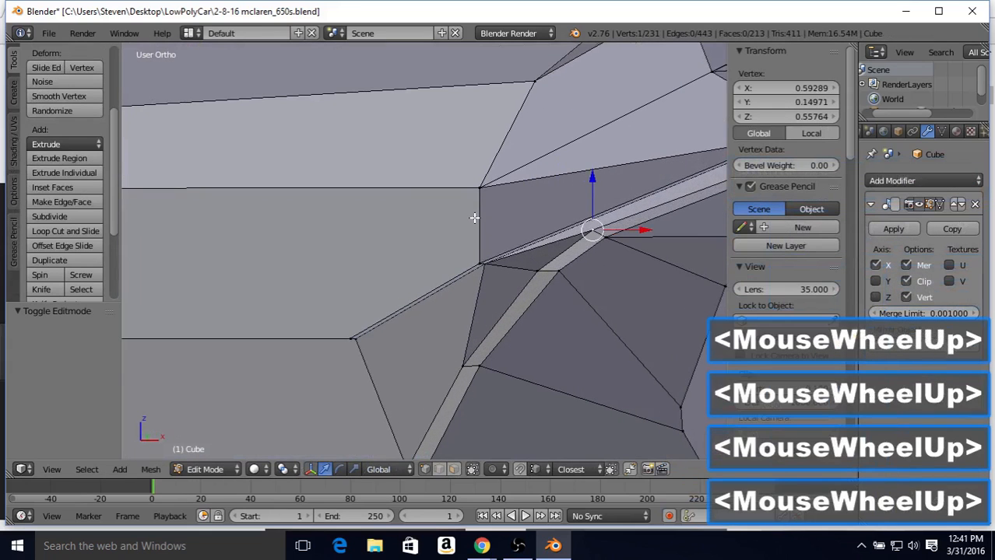
middle_click_drag(473, 218, 384, 233, "shift")
right_click(445, 270)
key("Tab")
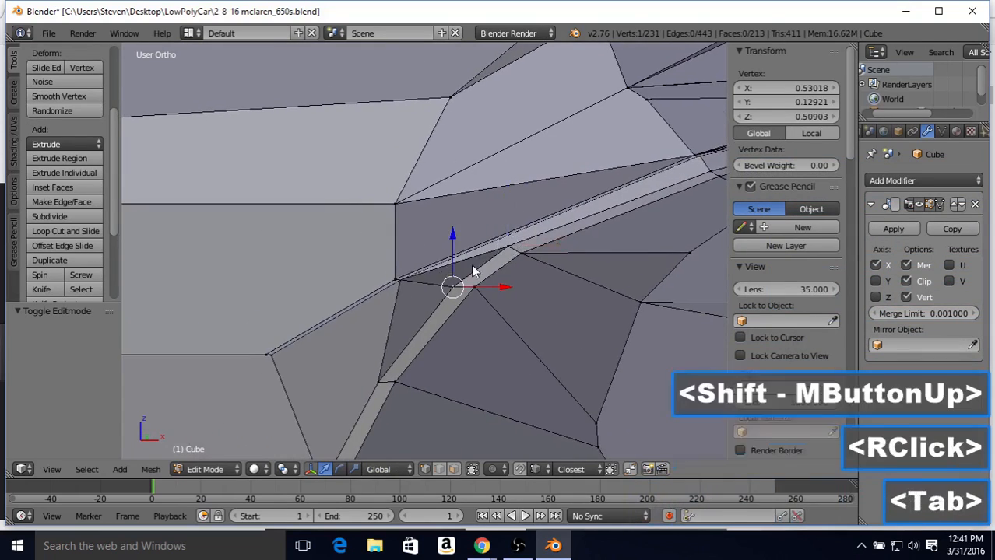
middle_click_drag(471, 264, 359, 317)
key("Tab")
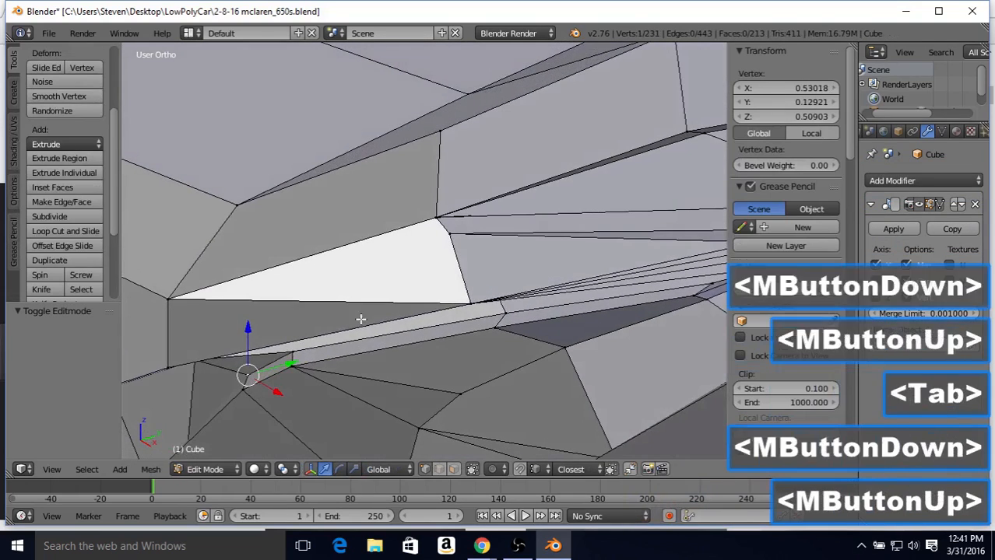
left_click_drag(274, 359, 272, 358)
key("Tab")
scroll(300, 332, "down", 4)
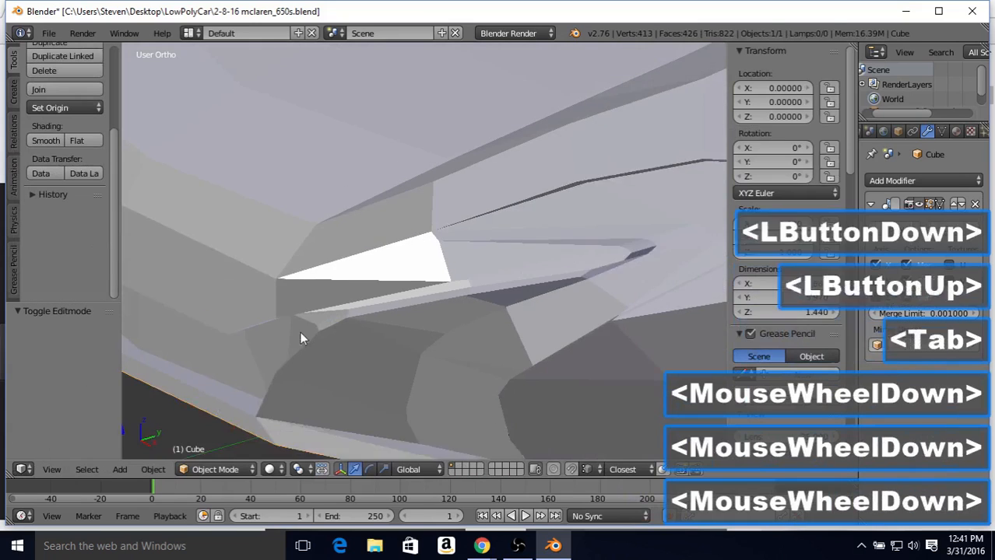
middle_click_drag(390, 260, 523, 239)
Adjust the position of the vertex where the strip meets the bumper crease
key("Tab")
middle_click_drag(482, 285, 321, 294)
right_click(395, 238)
left_click_drag(328, 277, 332, 277)
key("Tab")
scroll(332, 278, "down", 3)
middle_click_drag(332, 277, 412, 265)
Fine-tune the crease junction vertex along Y to about 0.0995
key("Tab")
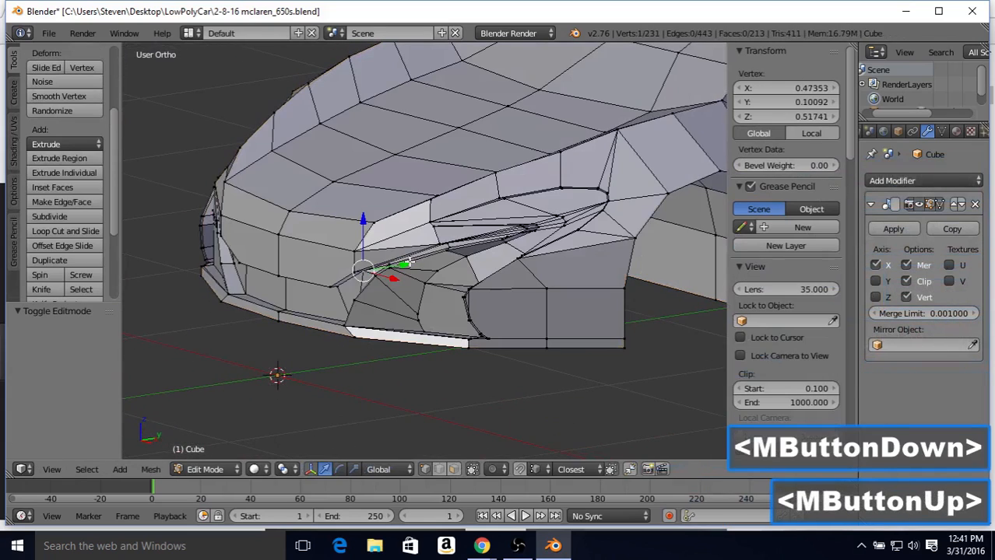
left_click_drag(404, 265, 404, 266)
key("Tab")
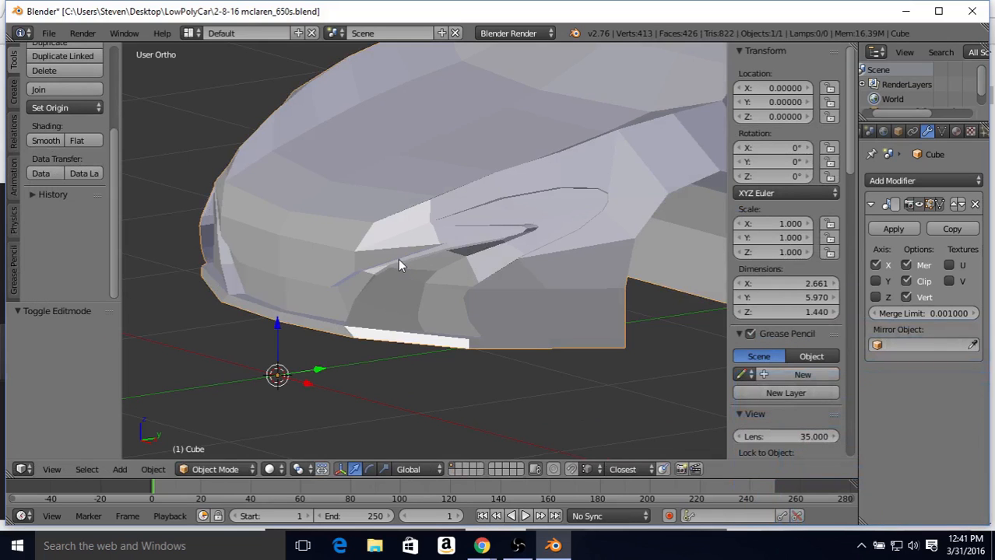
middle_click_drag(371, 247, 413, 251)
key("Tab")
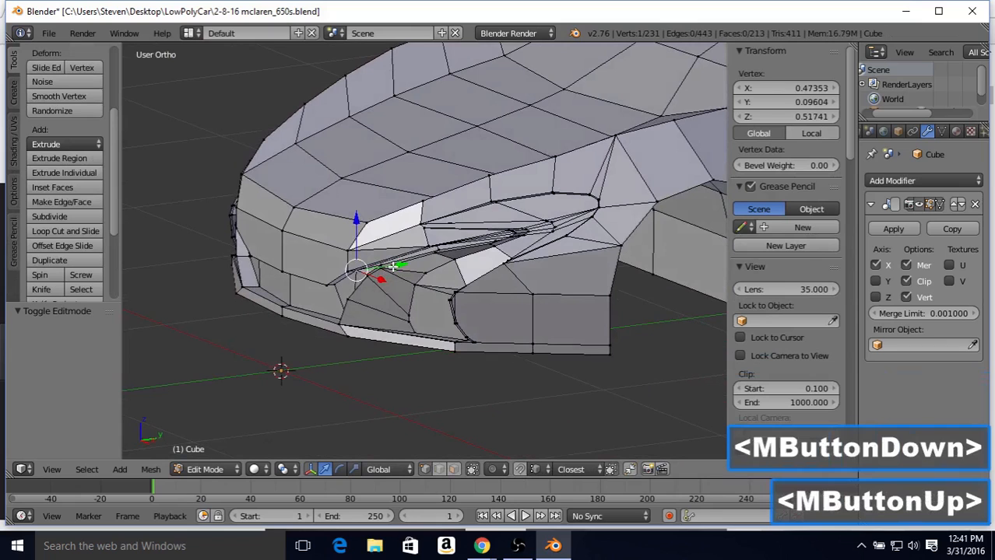
left_click_drag(394, 265, 393, 263)
key("Tab")
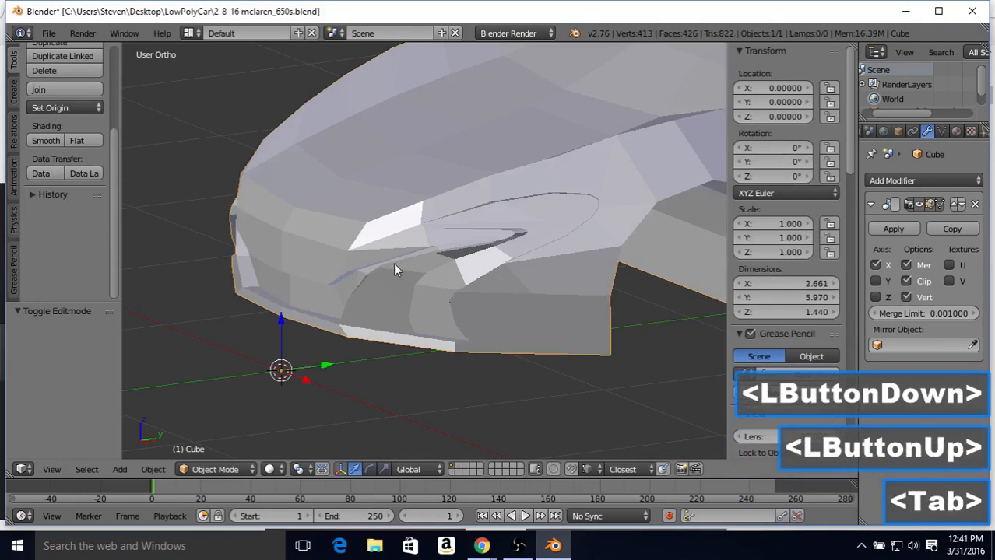
Try moving the crease junction vertex back along Y by about 0.01, and undo that move
middle_click_drag(393, 262, 419, 254)
key("Tab")
left_click_drag(403, 265, 403, 265)
key("Tab")
scroll(403, 265, "down", 3)
middle_click_drag(403, 265, 446, 240)
scroll(446, 239, "up", 4)
key("Tab")
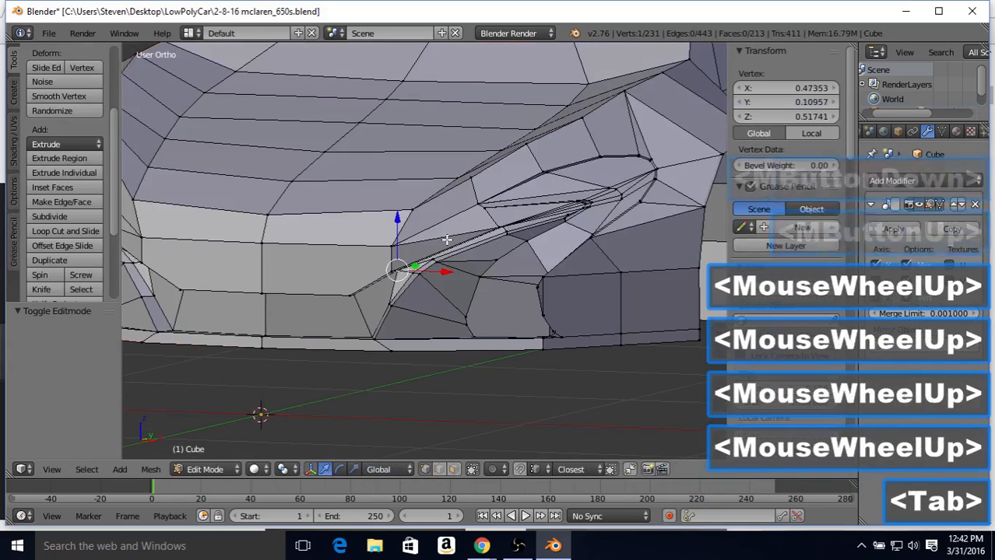
key("ctrl+z")
key("Tab")
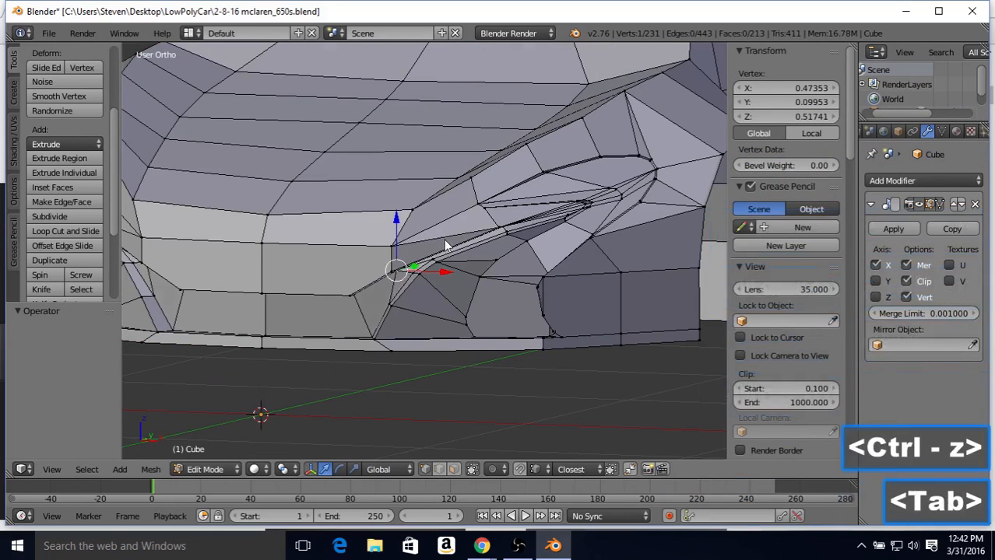
Nudge the vertex beside the small triangular face at the strip's inner end to smooth the bumper crease
scroll(434, 244, "down", 4)
middle_click_drag(434, 244, 412, 250)
scroll(412, 249, "up", 7)
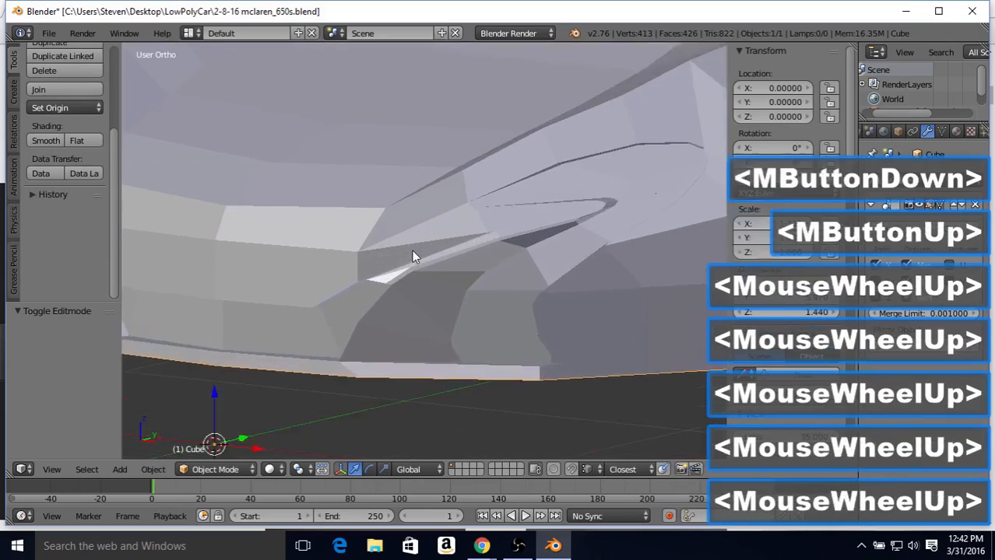
key("Tab")
right_click(370, 293)
middle_click_drag(371, 293, 374, 300)
left_click(374, 302)
left_click_drag(375, 302, 377, 301)
key("Tab")
Examine the bumper recess and headlights in object mode from the front and both sides
scroll(377, 283, "down", 5)
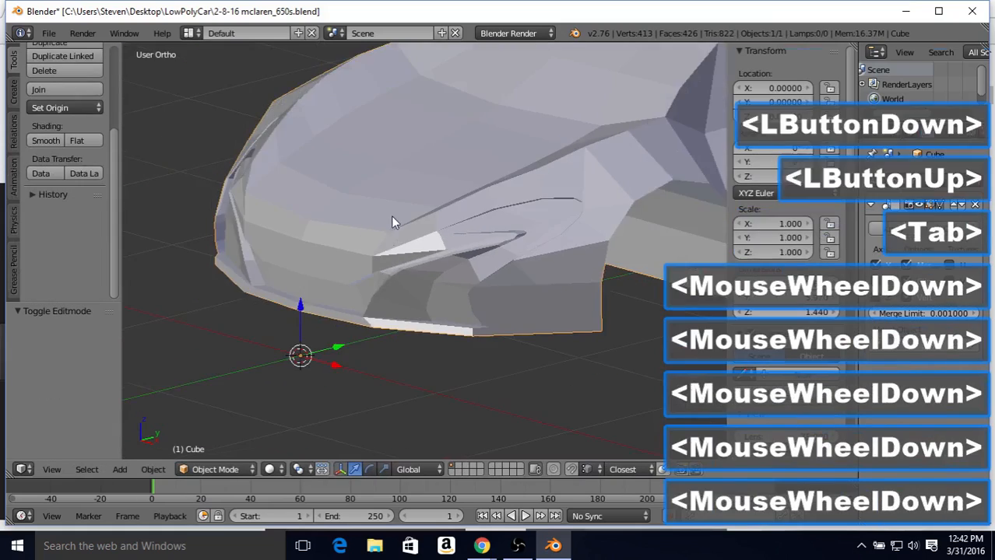
middle_click_drag(390, 216, 440, 194)
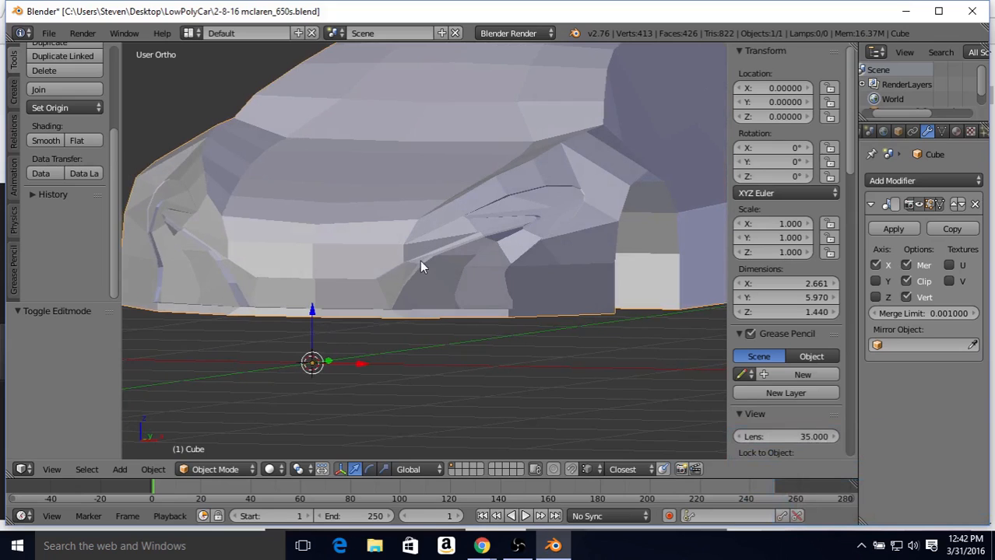
middle_click_drag(420, 298, 470, 362)
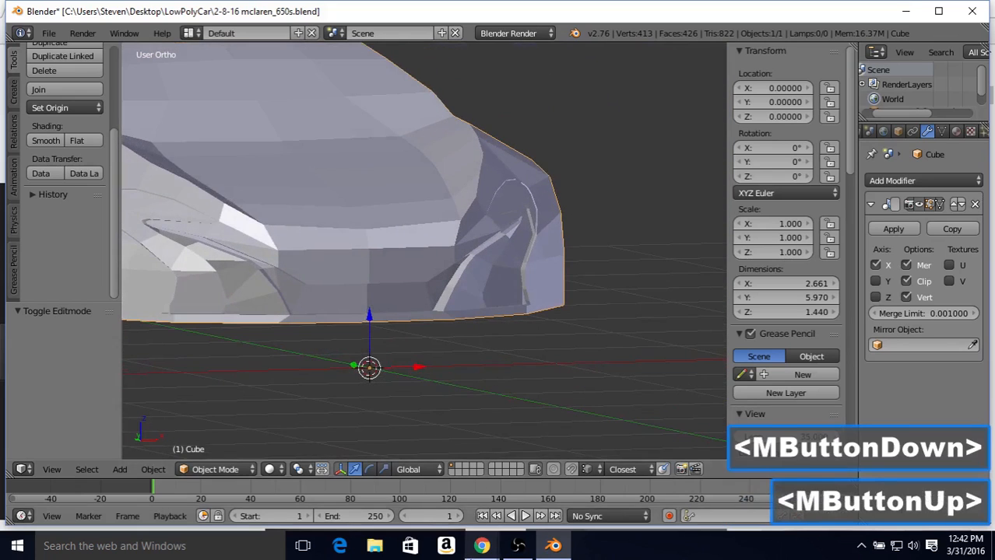
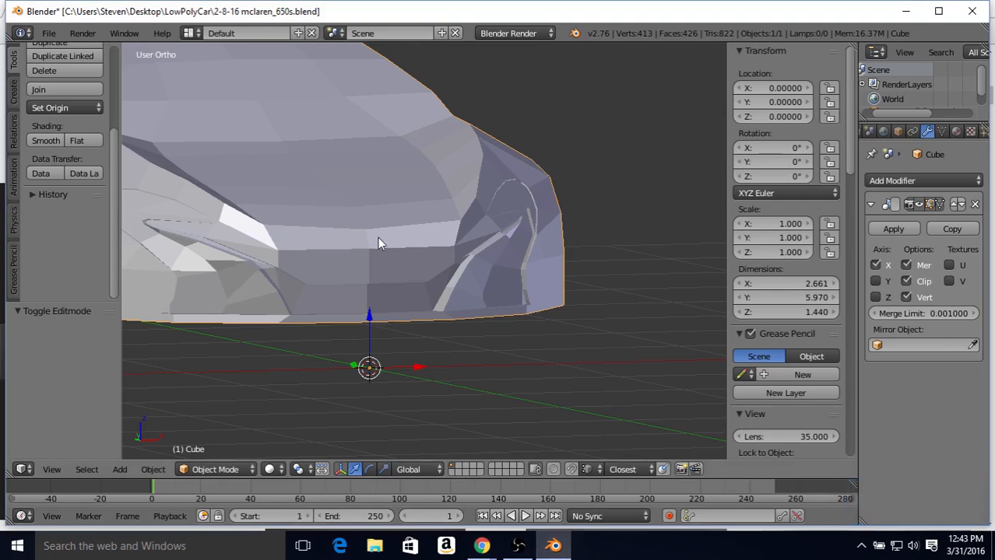
middle_click_drag(497, 234, 391, 249)
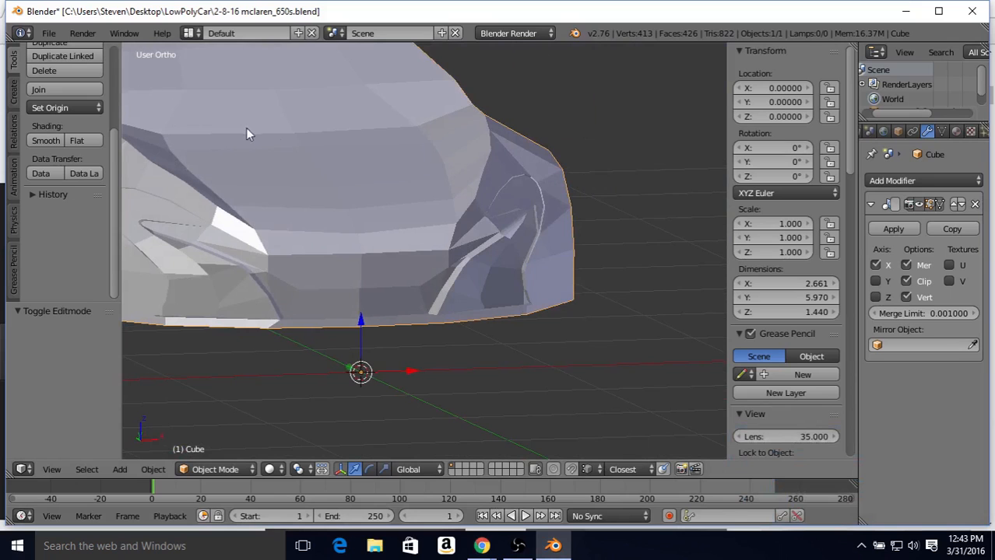
middle_click_drag(245, 129, 335, 167)
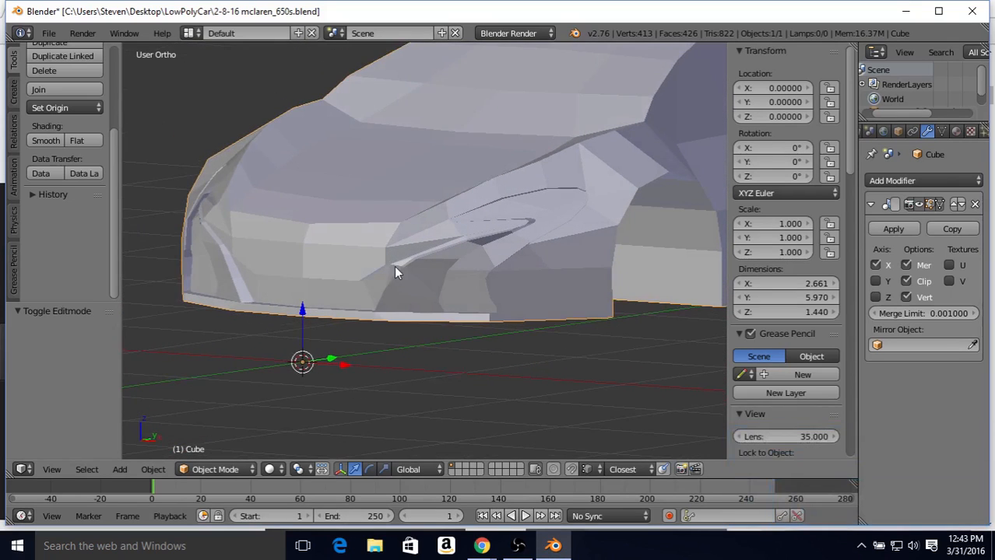
Save the car model to its current .blend file and look over the front bumper
left_click(48, 34)
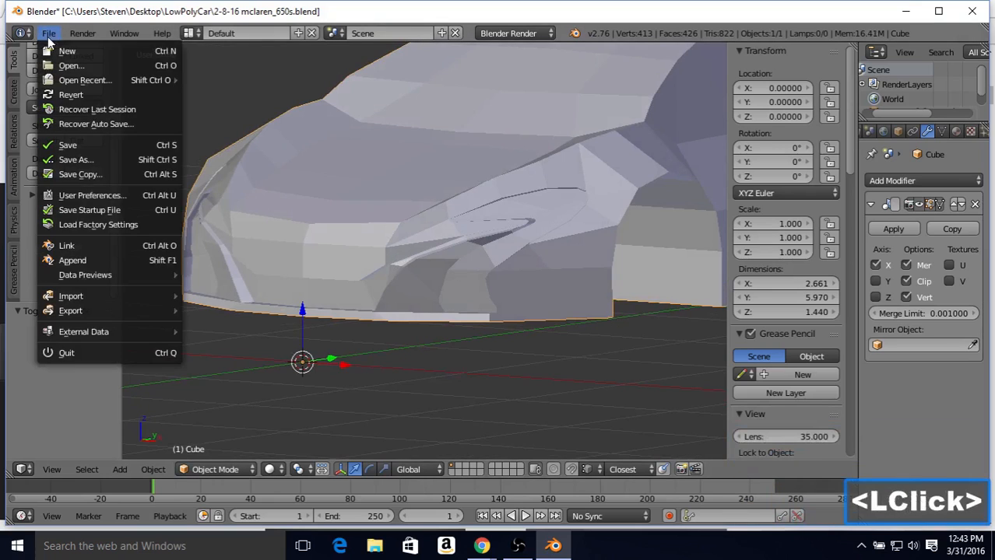
left_click(79, 144)
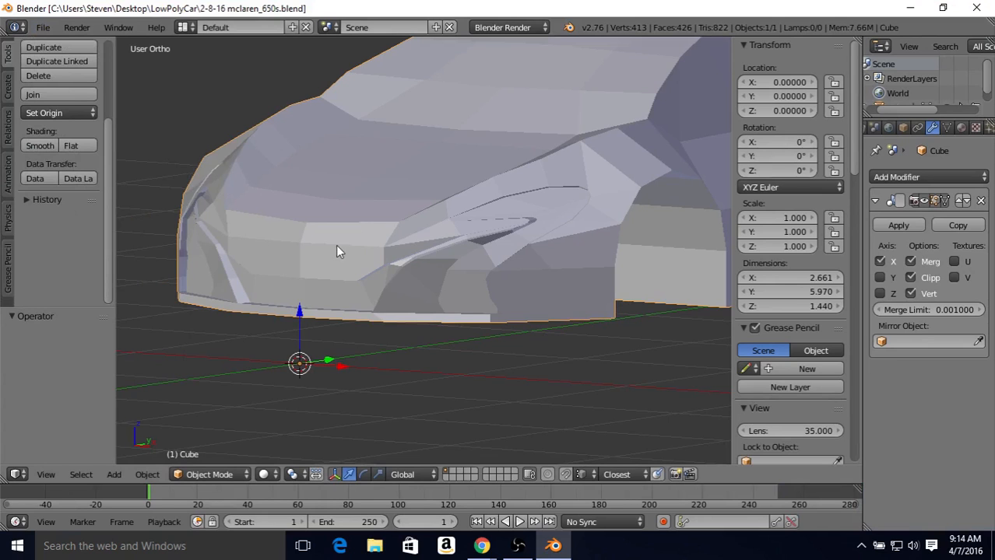
middle_click_drag(336, 245, 375, 295)
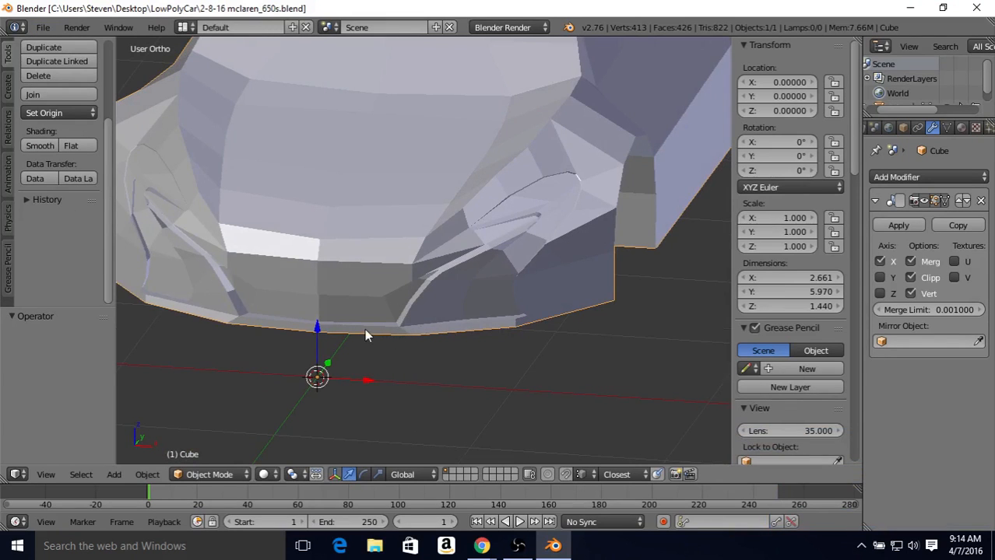
middle_click_drag(365, 330, 488, 438)
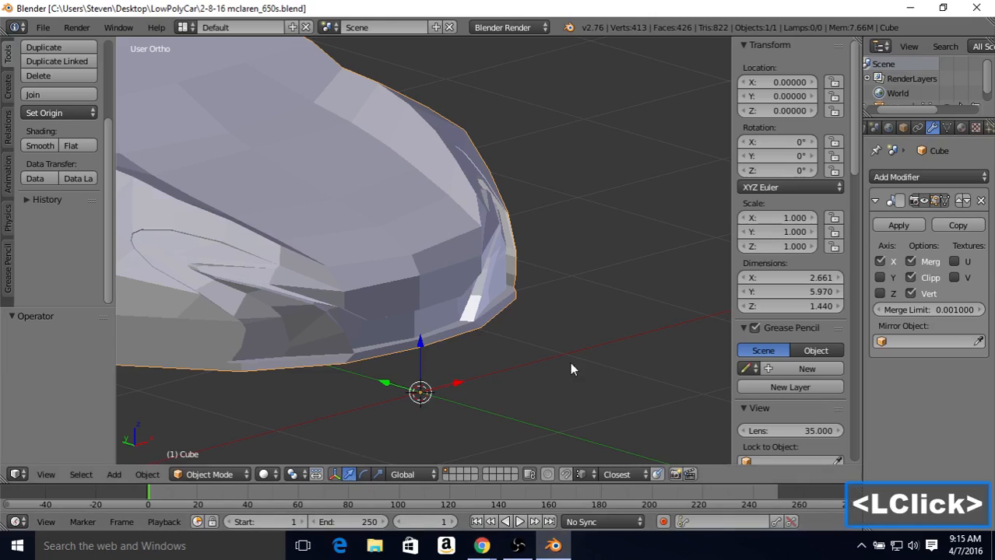
Extrude in place the four narrow faces along the front bumper's lower edge, from the centre line to the wheel arch
key("Tab")
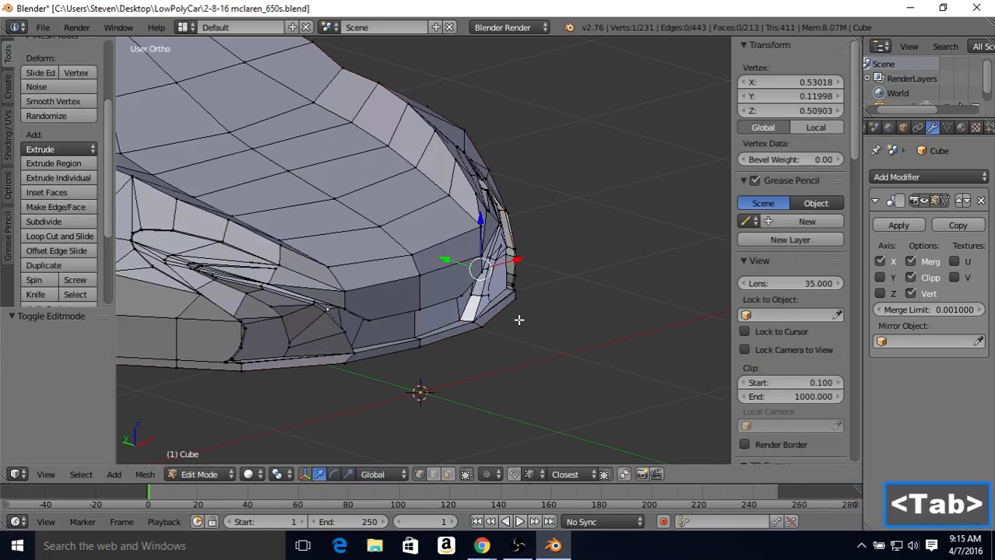
left_click(448, 474)
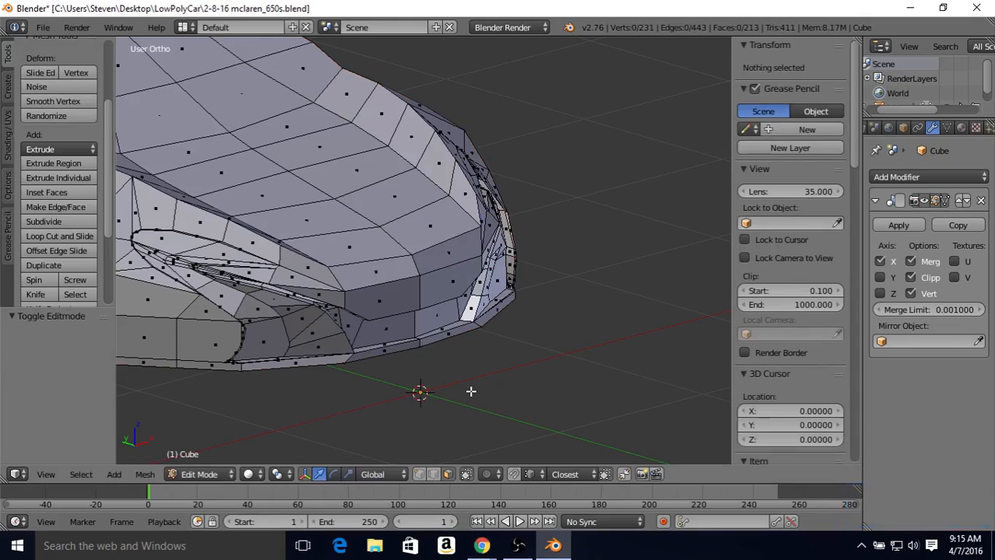
middle_click_drag(506, 322, 386, 309)
right_click(339, 316)
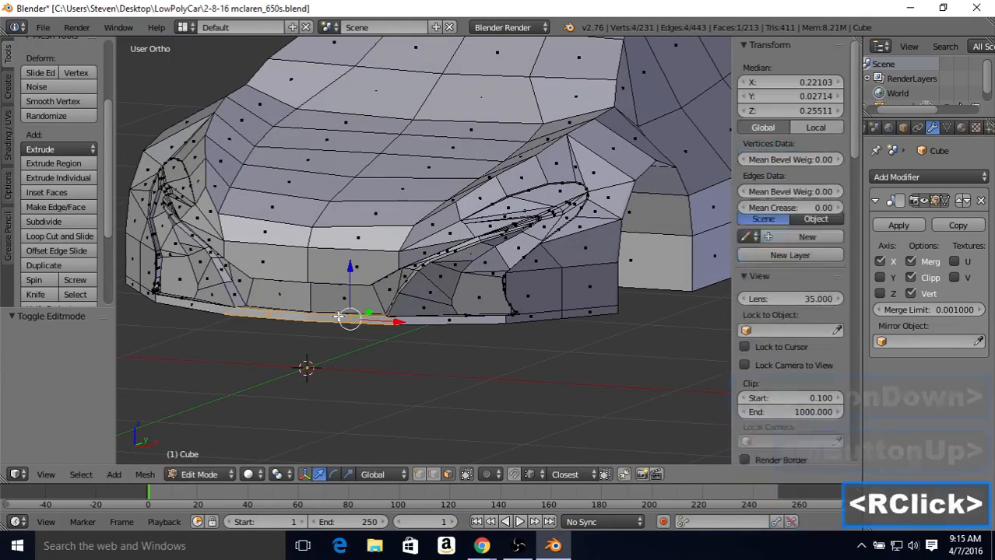
right_click(467, 318, "shift")
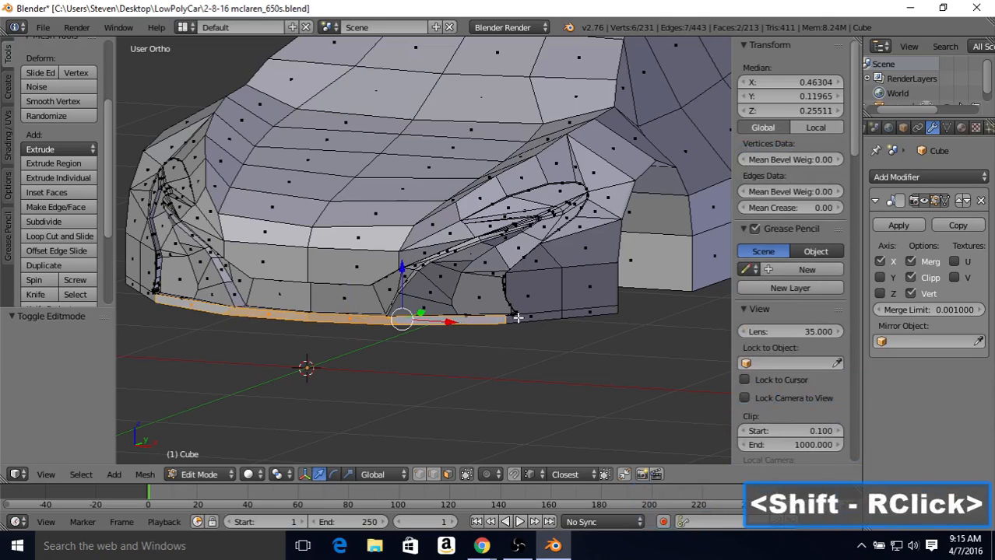
right_click(545, 317, "shift")
right_click(585, 312, "shift")
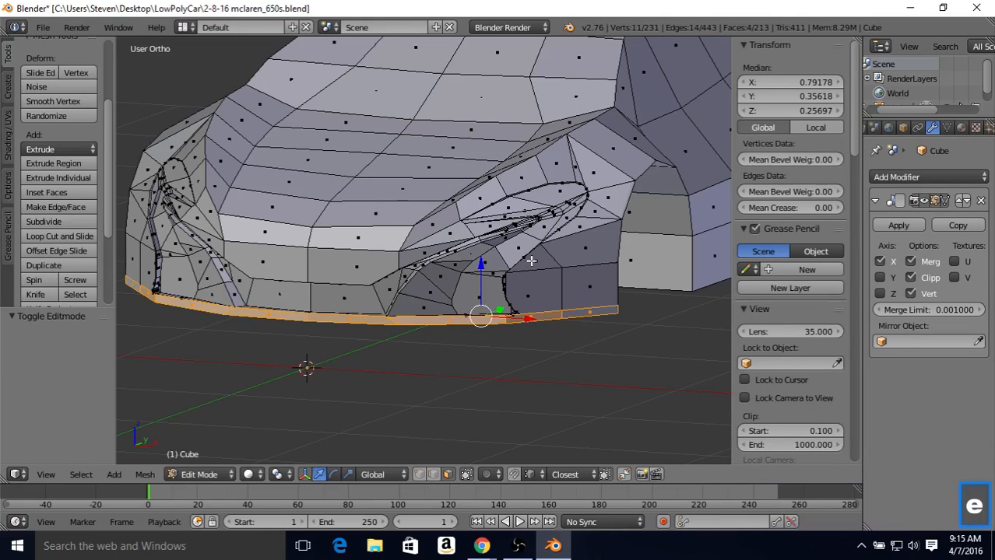
key("e")
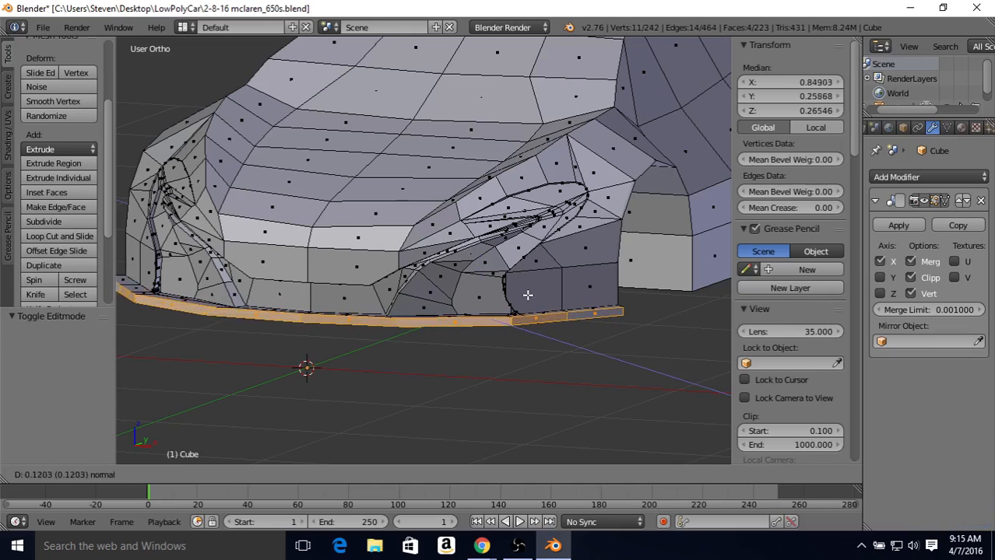
right_click(527, 296)
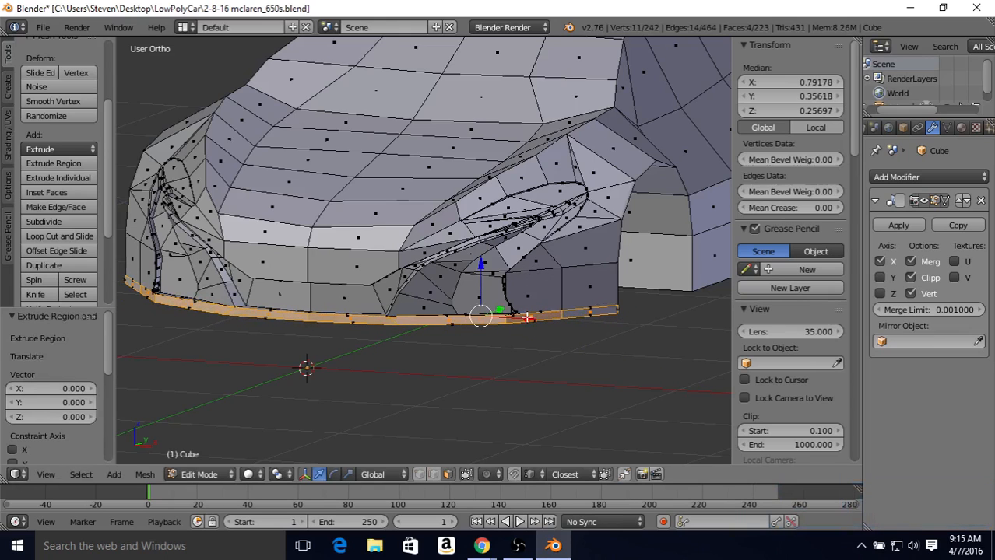
Try pushing the extruded lower strip outward by about 0.073 with Shrink/Fatten, check its ends, and undo the offset
middle_click_drag(495, 327, 514, 324)
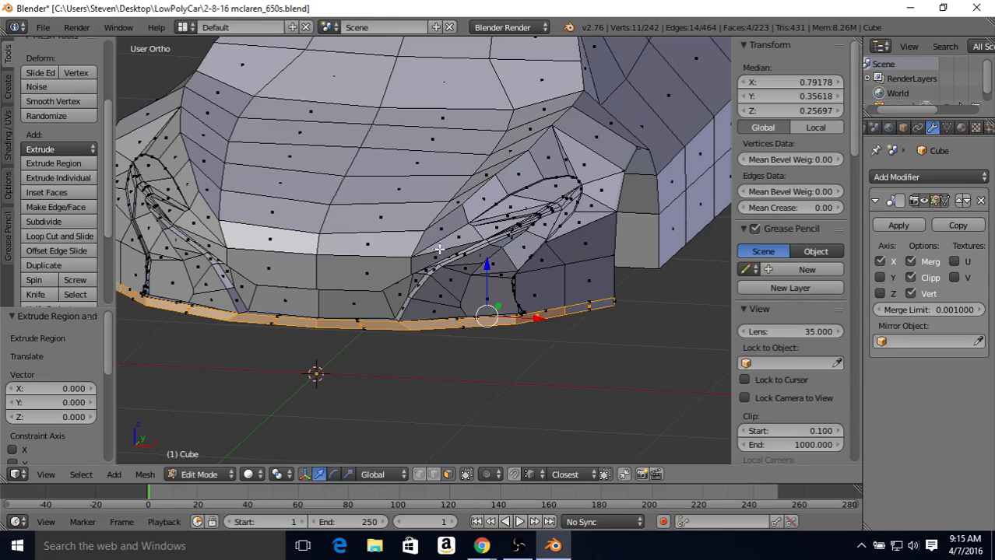
mouse_move(439, 249)
middle_mouse_down()
mouse_move(386, 253)
mouse_move(446, 262)
middle_mouse_up()
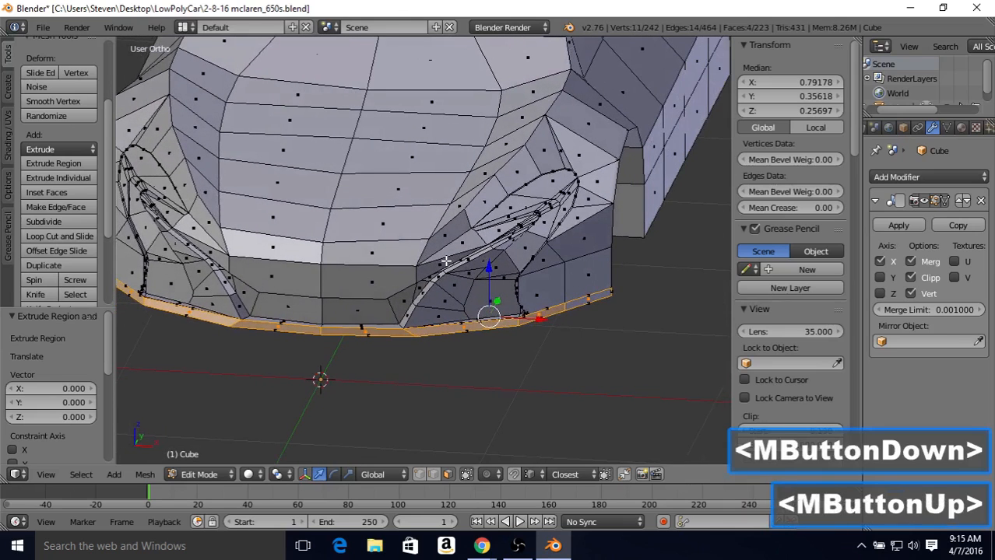
key("alt")
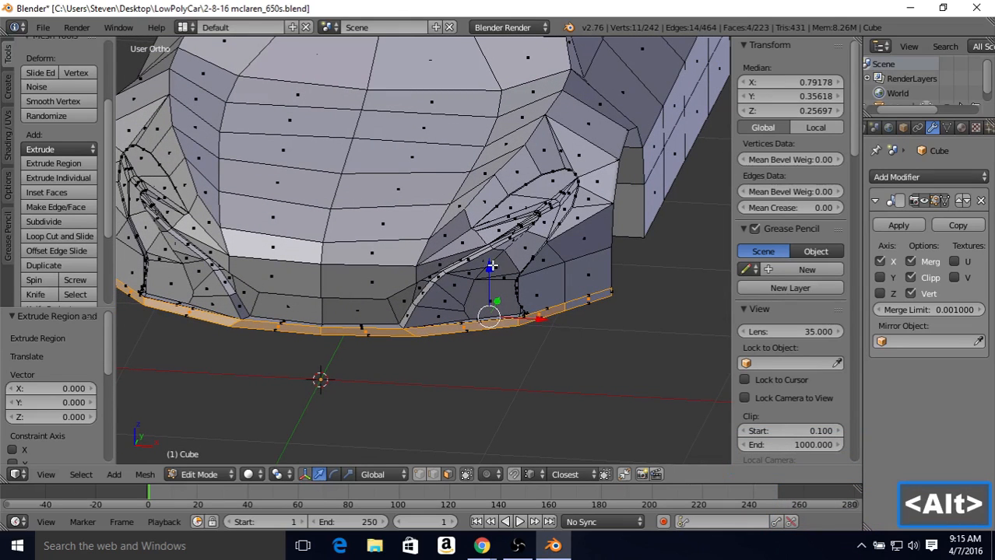
key("alt+s")
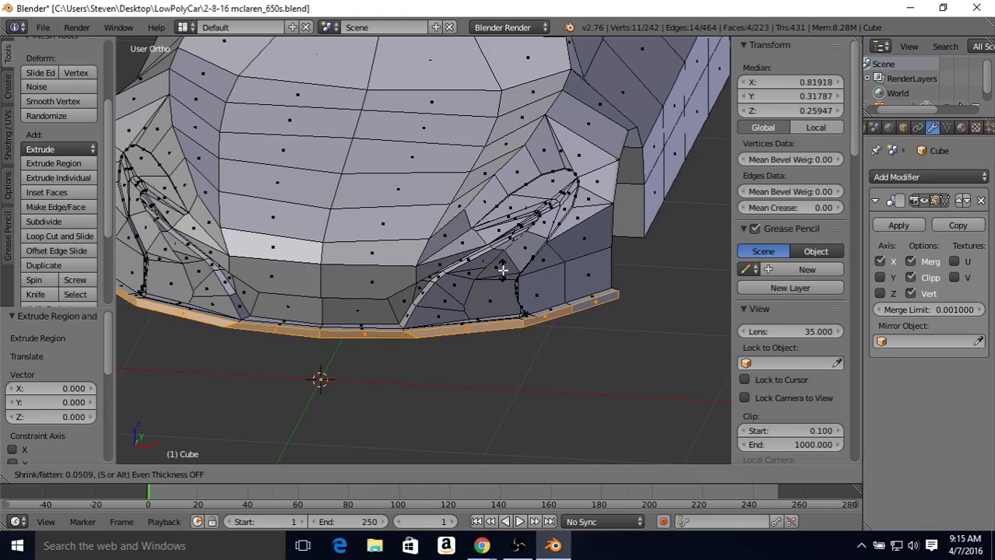
left_click(500, 272)
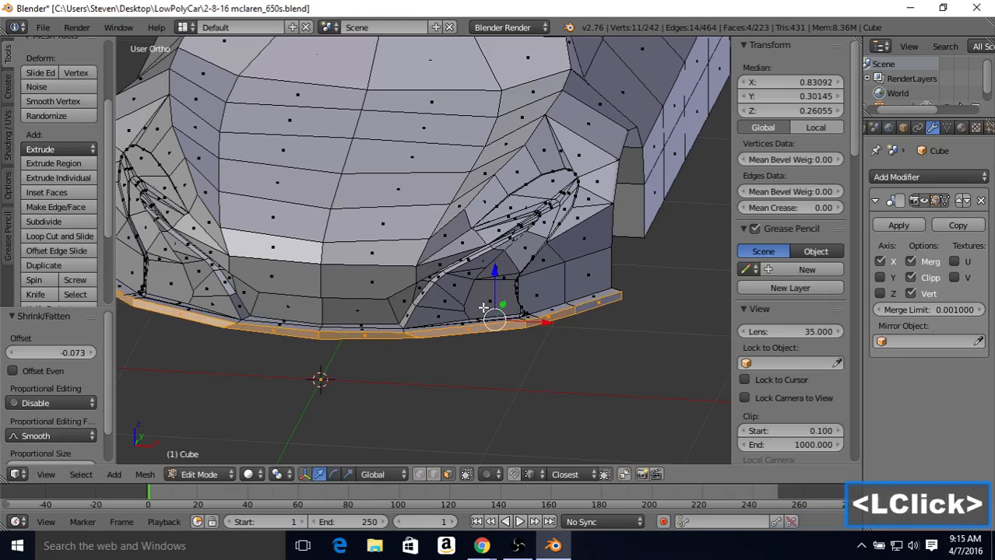
middle_click_drag(483, 309, 593, 315)
middle_click_drag(400, 365, 458, 348)
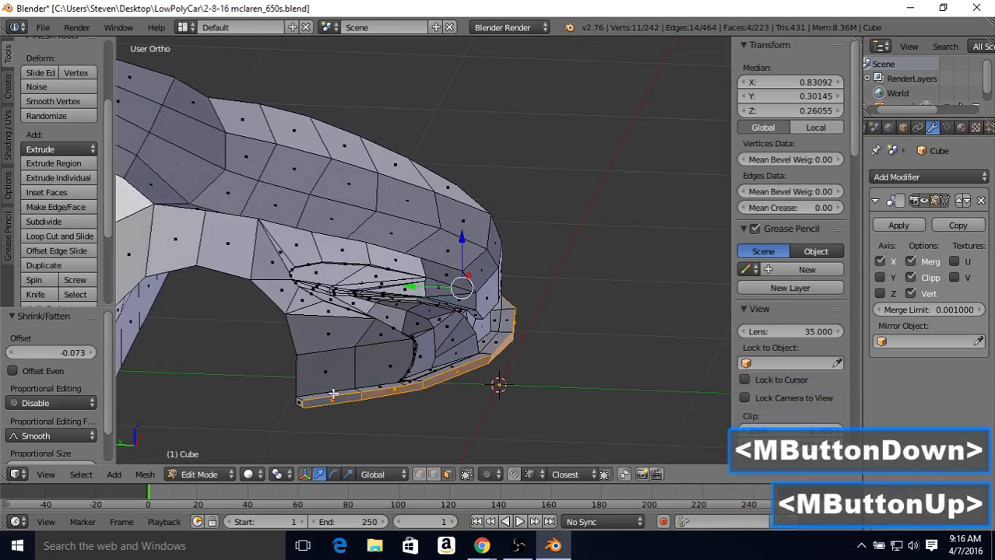
middle_click_drag(539, 335, 532, 282)
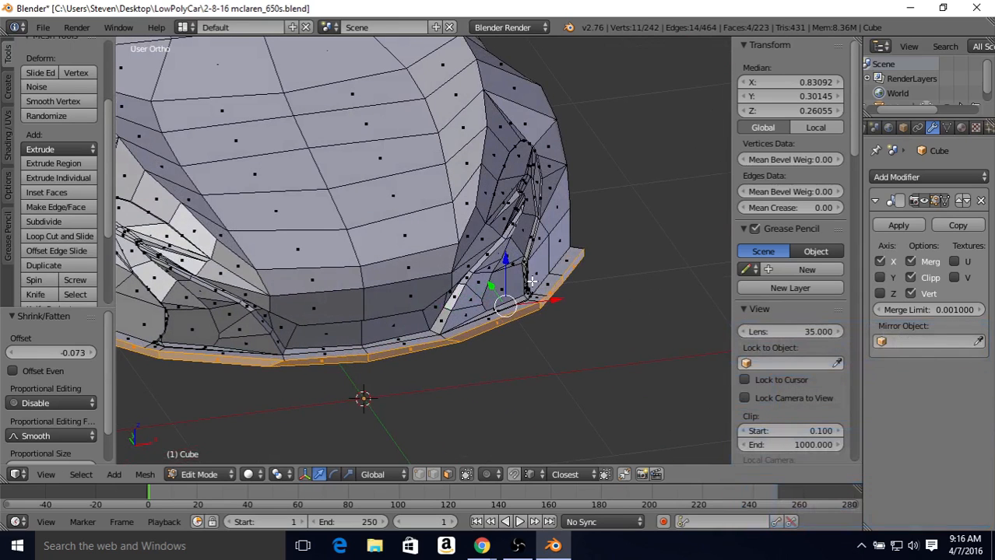
middle_click_drag(529, 288, 515, 278)
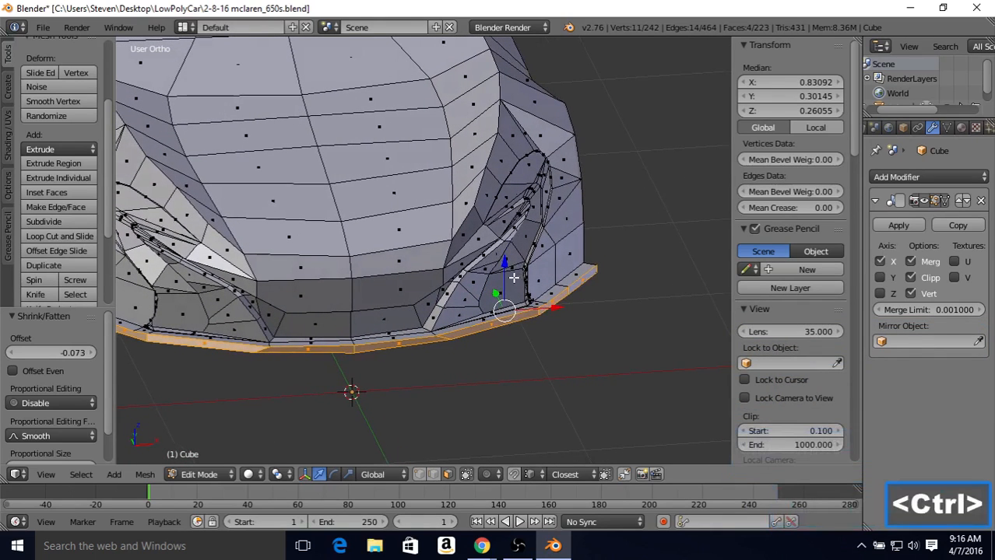
key("ctrl+z")
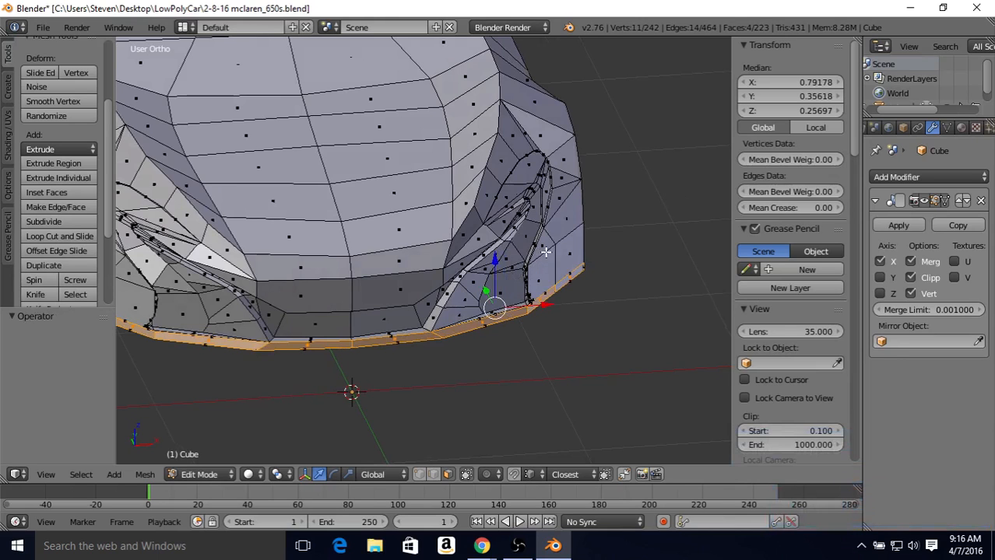
Try scaling the extruded lower strip by about 1.238 in X and Y only, check its wheel-arch ends, and undo the scaling
middle_click_drag(545, 251, 525, 260)
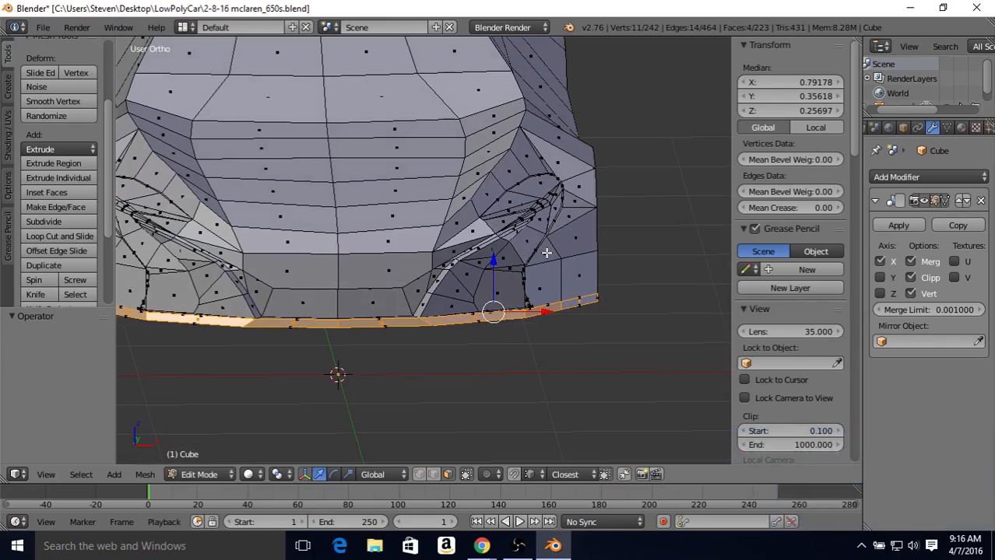
key("s")
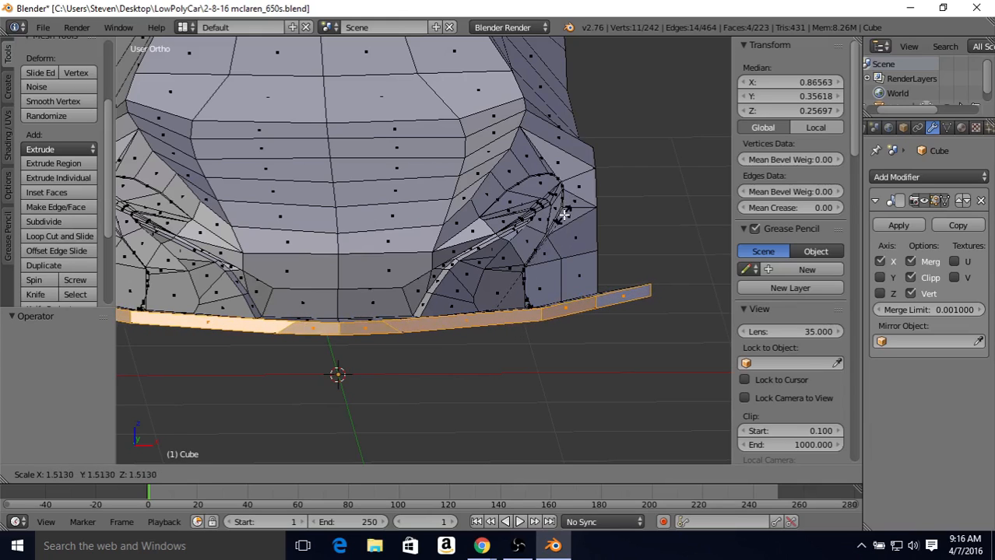
key("z")
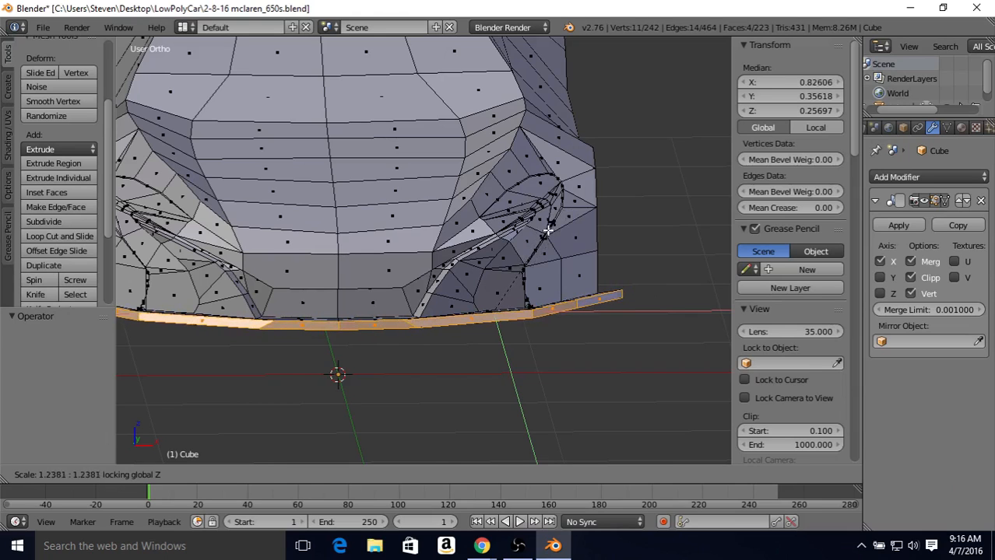
left_click(548, 231)
middle_click_drag(543, 229, 441, 325)
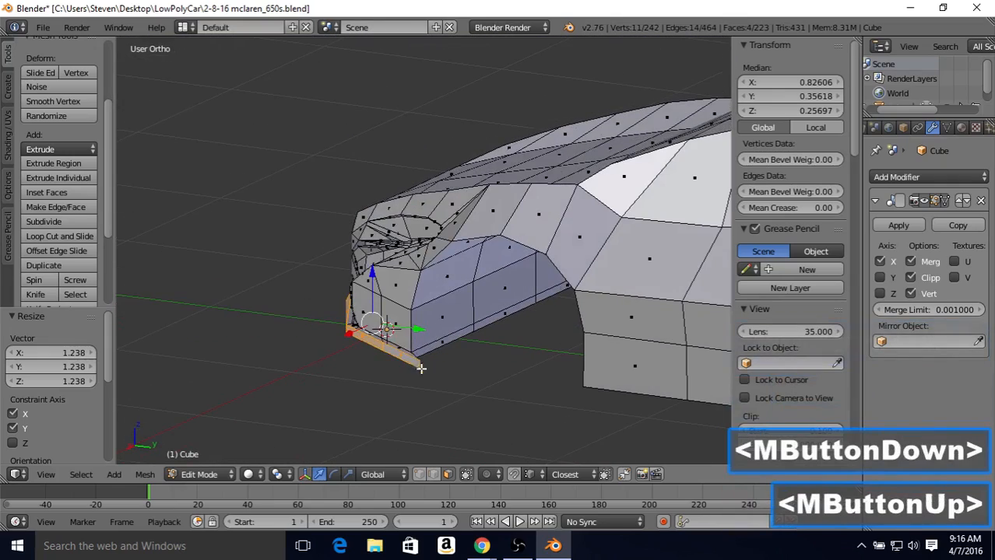
middle_click_drag(410, 354, 661, 338)
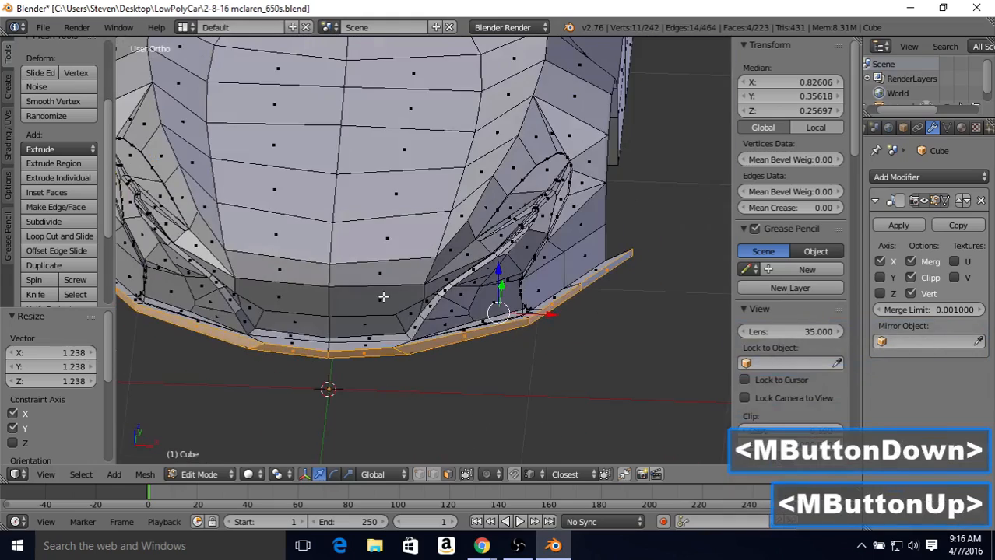
middle_click_drag(382, 295, 580, 314)
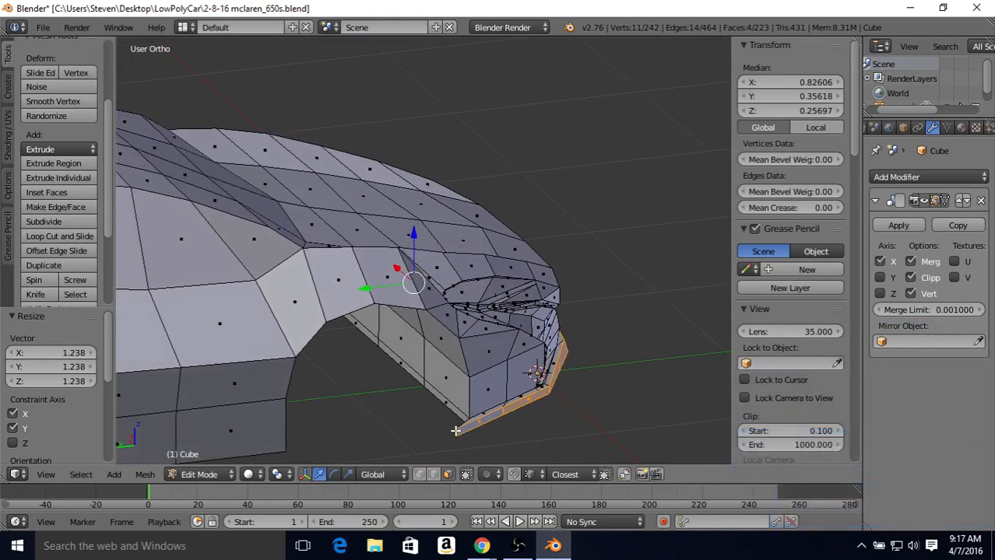
middle_click_drag(495, 415, 463, 375)
middle_click_drag(524, 295, 459, 247)
key("ctrl+z")
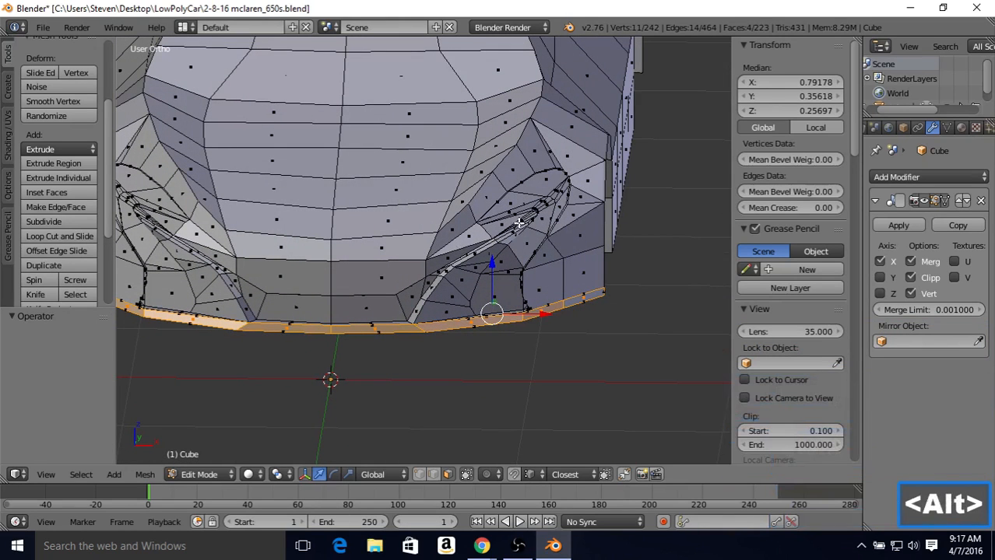
Push the extruded lower strip outward by about 0.087 with Shrink/Fatten and pull it back in by about 0.029 to form a lip
key("alt+s")
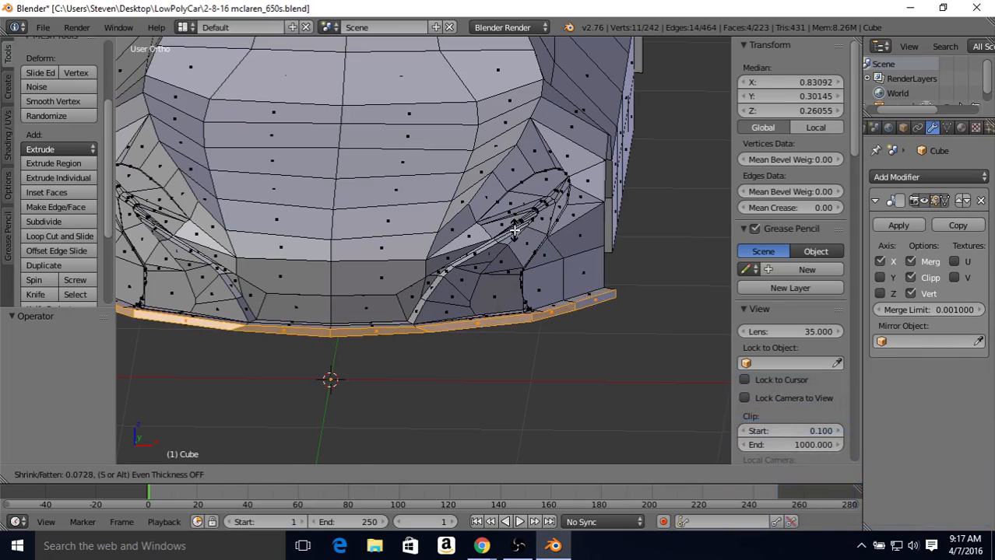
left_click(514, 231)
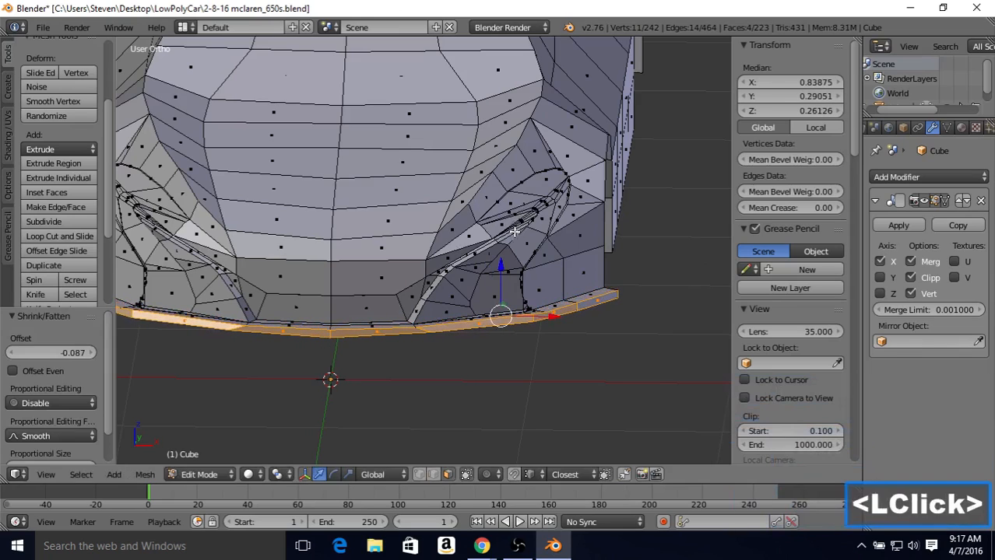
middle_click_drag(443, 233, 351, 242)
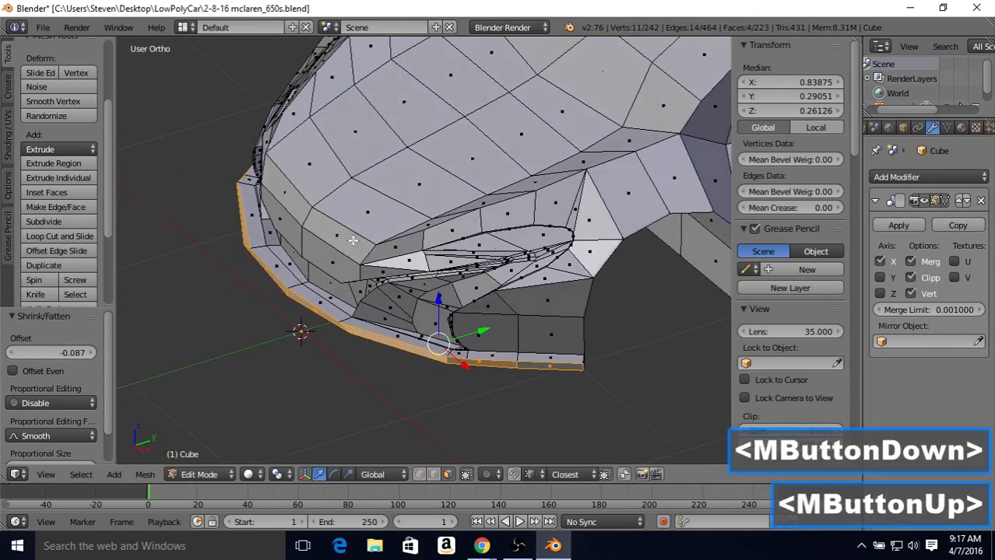
key("alt+s")
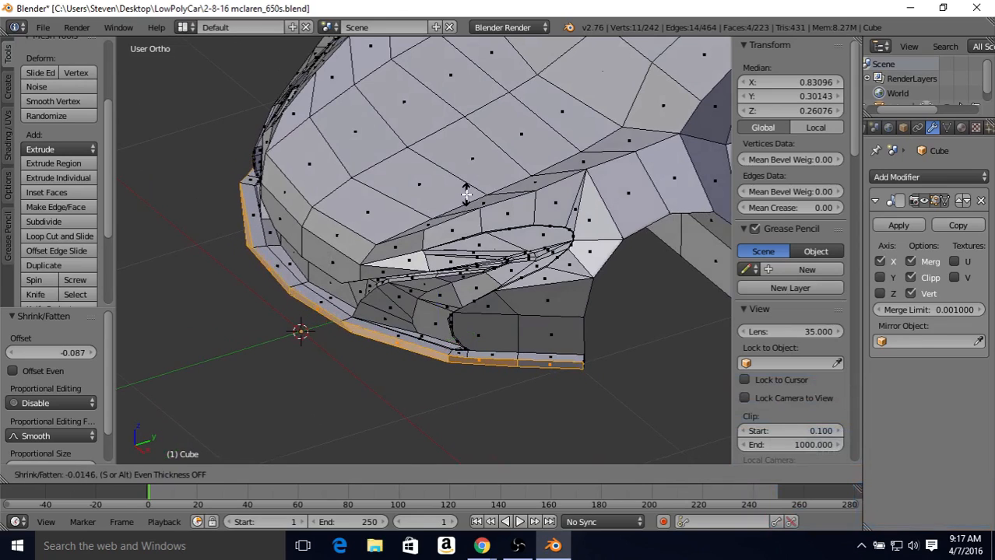
left_click(468, 193)
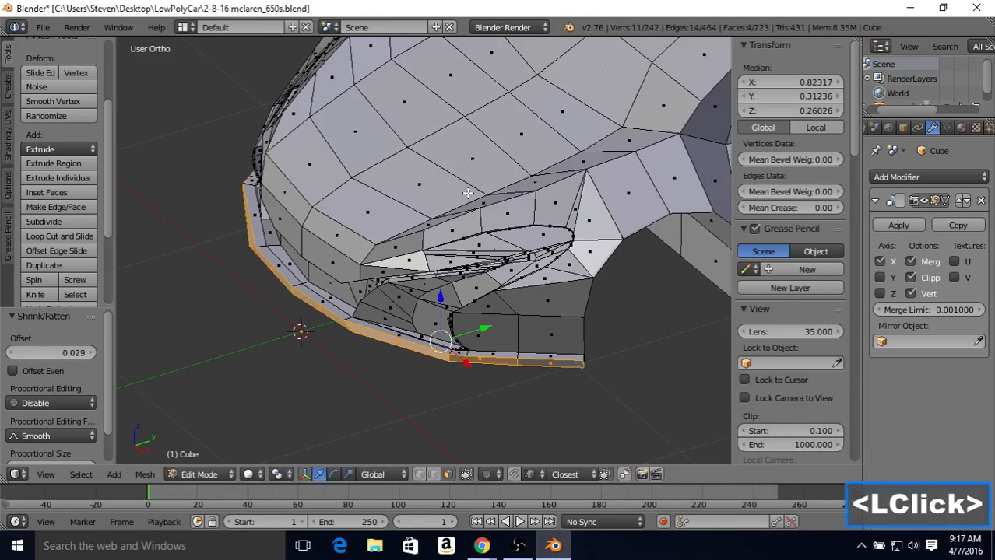
middle_click_drag(377, 278, 447, 296)
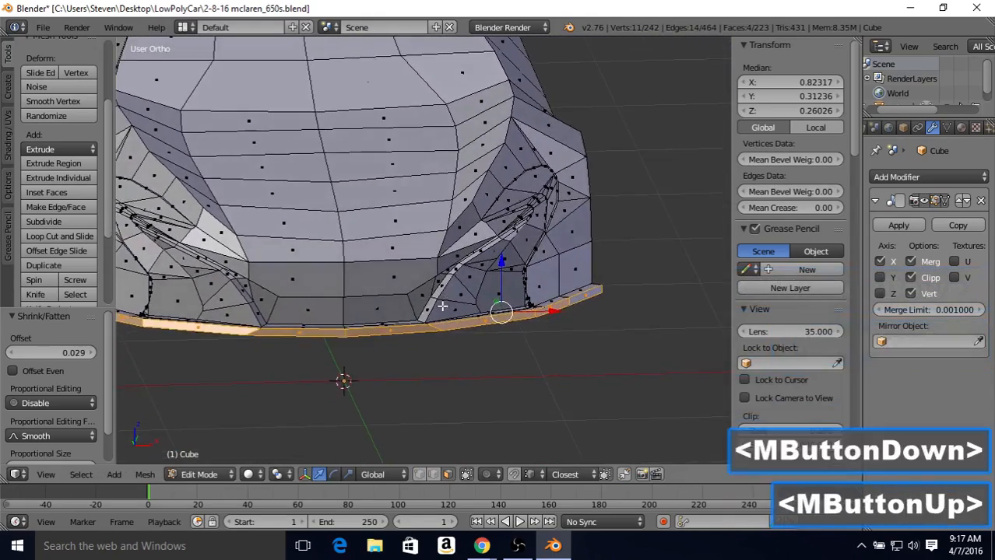
Slide the lip's lower corner vertex below the headlight recess strip along its edge toward the centre line by a factor of about 0.151
left_click(422, 474)
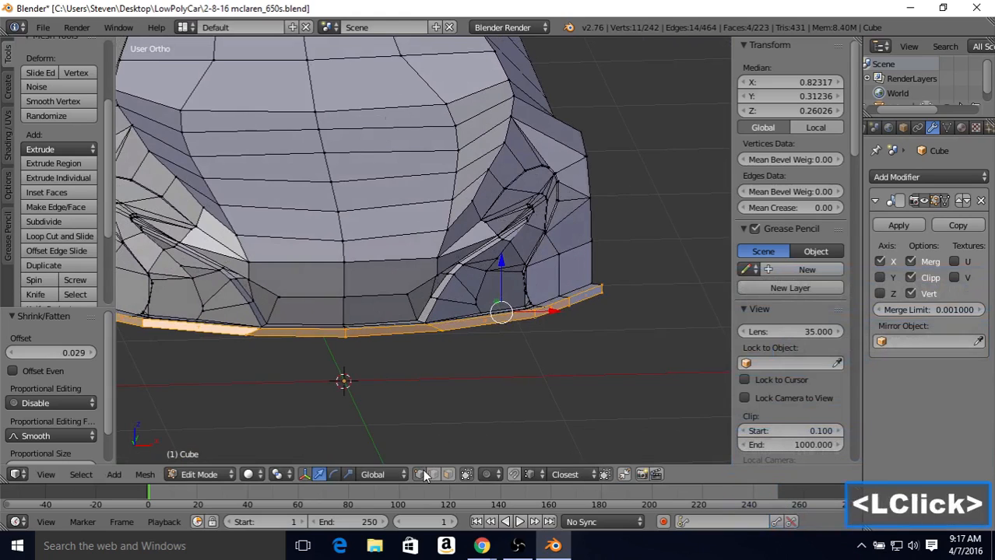
right_click(438, 330)
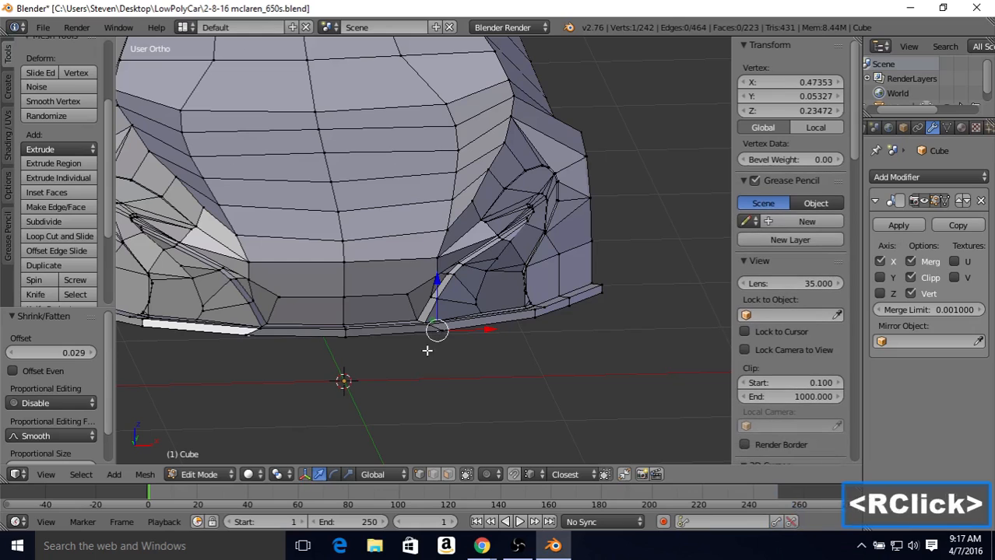
right_click(441, 331)
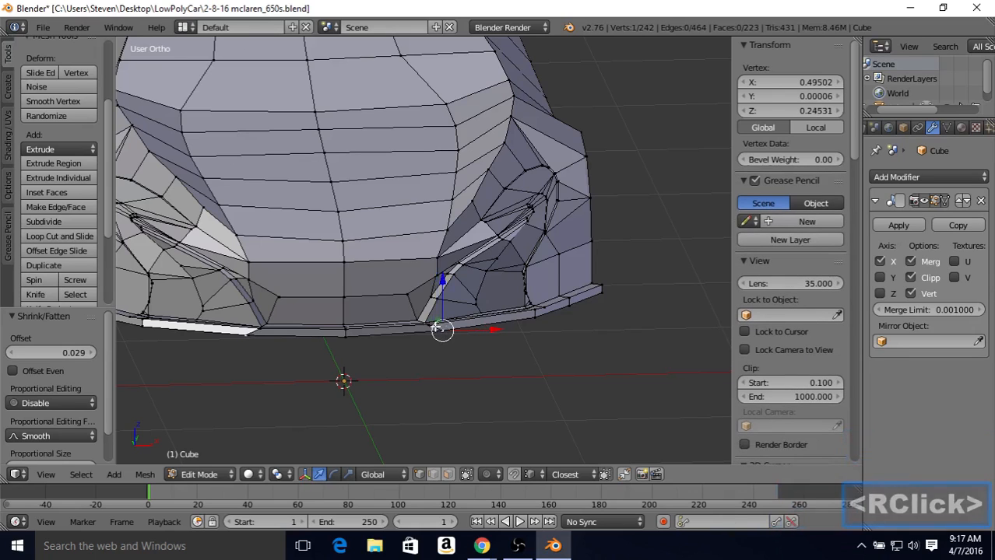
scroll(428, 330, "up", 2)
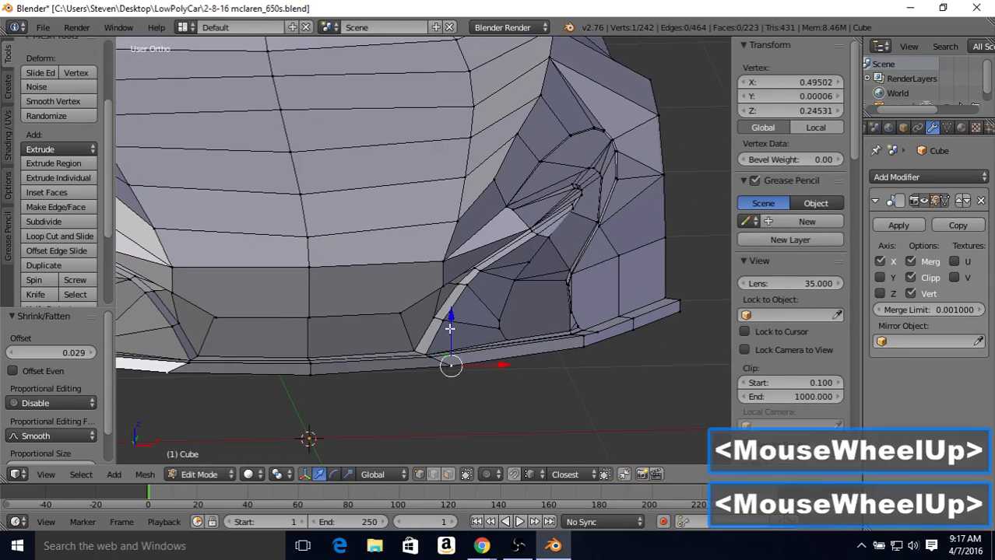
middle_click_drag(452, 328, 473, 327)
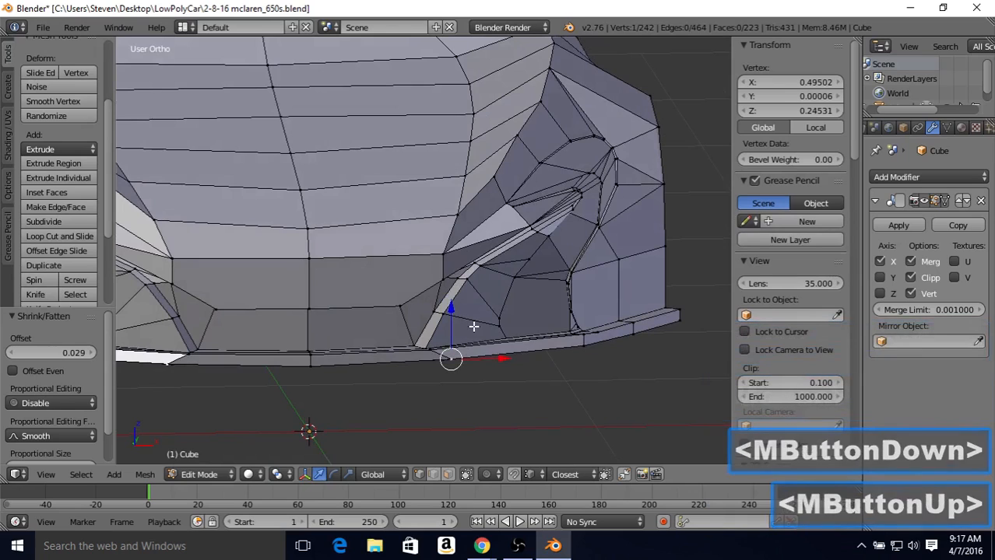
key("shift+v")
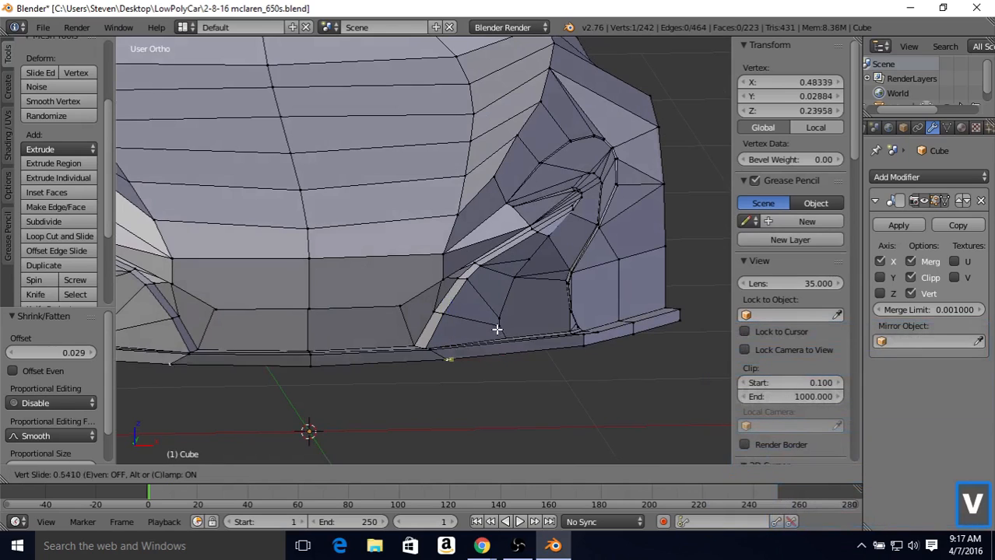
right_click(436, 346)
mouse_move(459, 348)
middle_mouse_down()
mouse_move(476, 313)
mouse_move(498, 308)
mouse_move(467, 343)
middle_mouse_up()
key("shift+v")
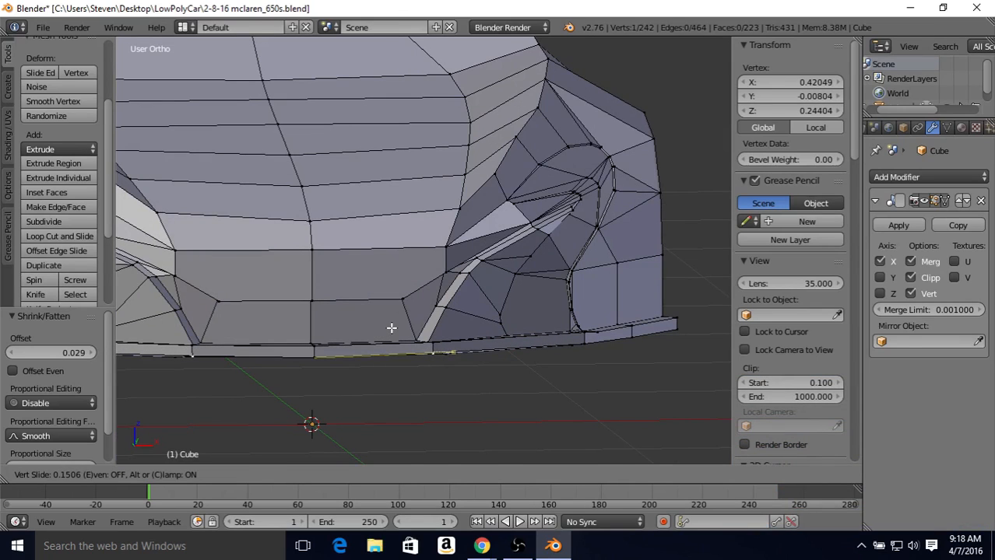
left_click(391, 328)
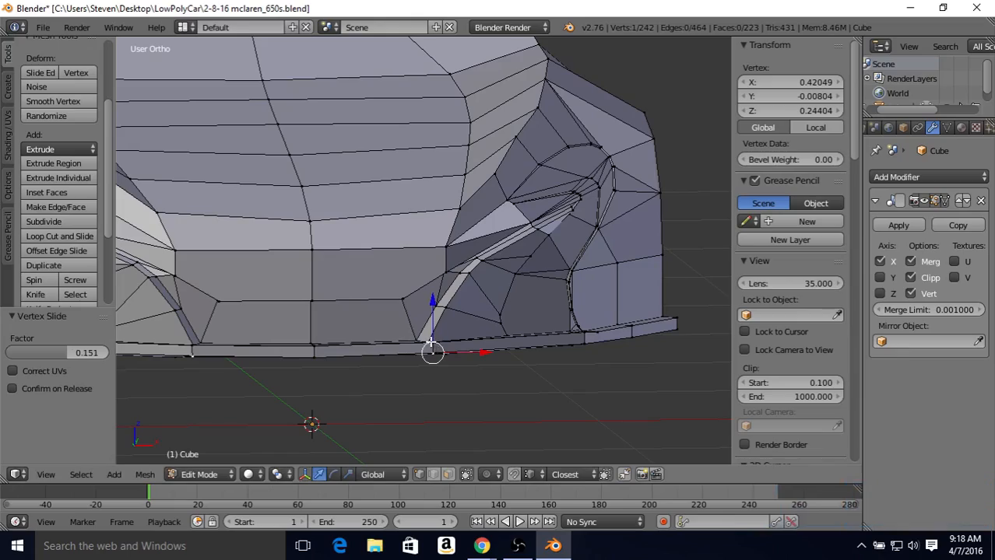
Merge the stray vertex on the lip's upper edge near the recess's outer end into the neighbouring corner vertex, using At Last
mouse_move(430, 342)
middle_mouse_down()
mouse_move(401, 318)
mouse_move(367, 340)
mouse_move(377, 361)
mouse_move(414, 349)
middle_mouse_up()
mouse_move(506, 337)
middle_mouse_down()
mouse_move(480, 311)
mouse_move(521, 328)
mouse_move(475, 317)
mouse_move(502, 356)
middle_mouse_up()
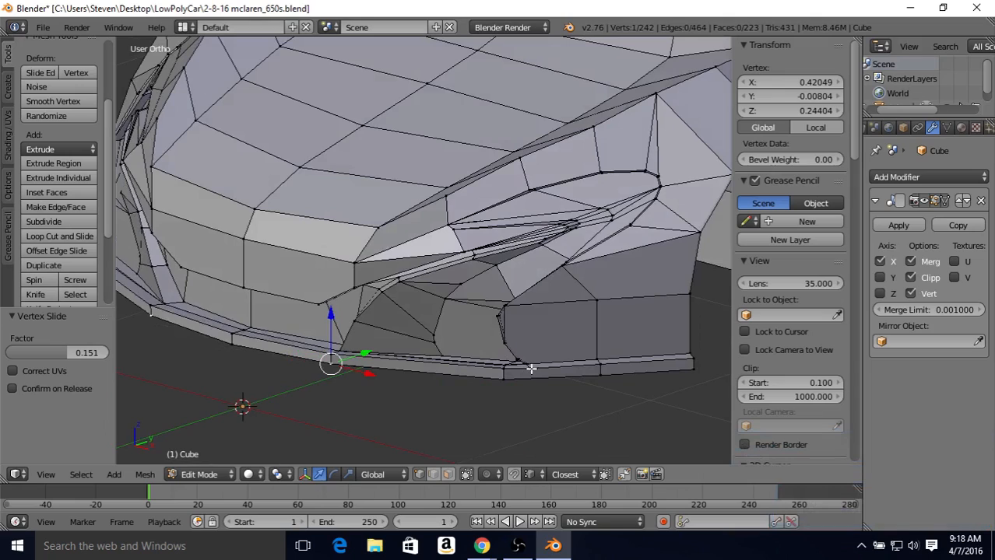
right_click(531, 370)
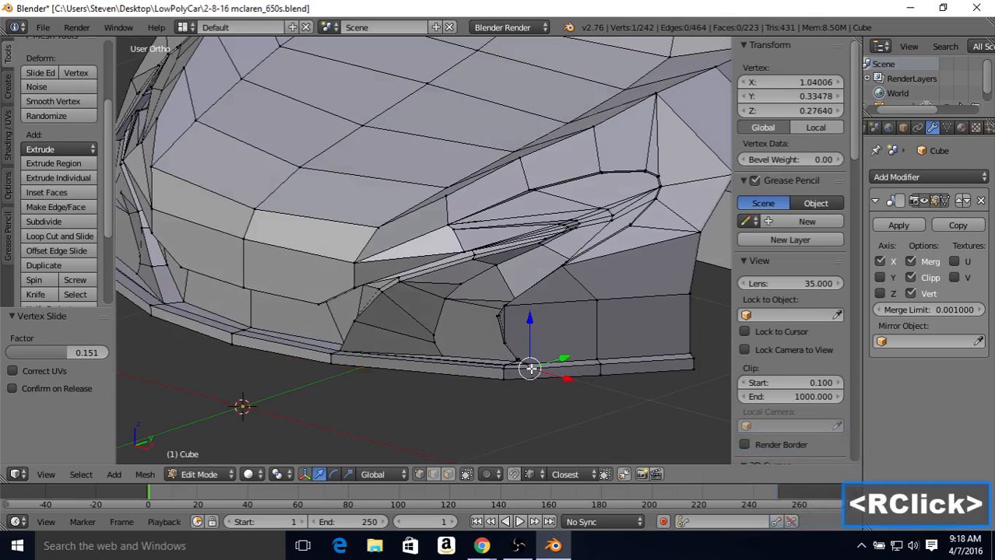
right_click(502, 371, "shift")
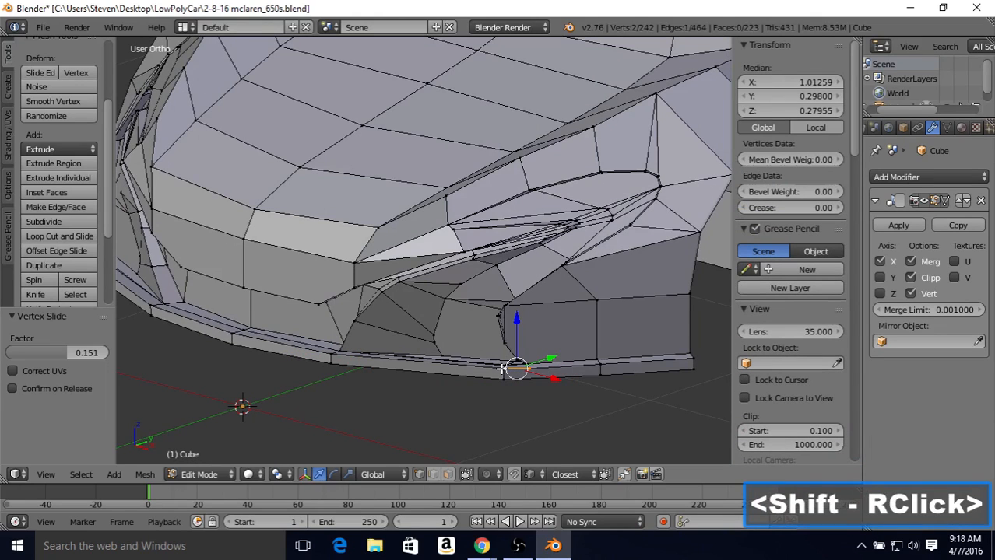
key("alt")
key("alt+m")
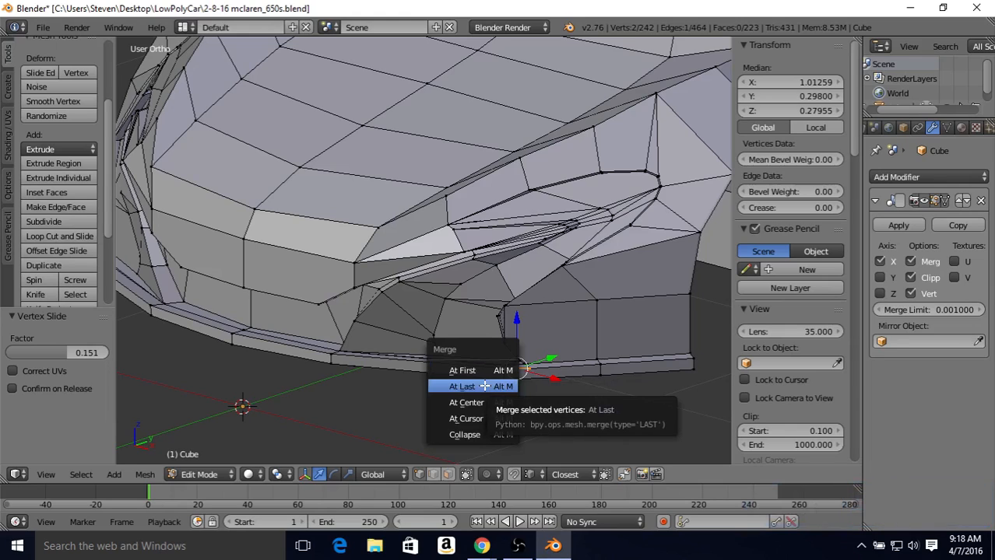
left_click(484, 386)
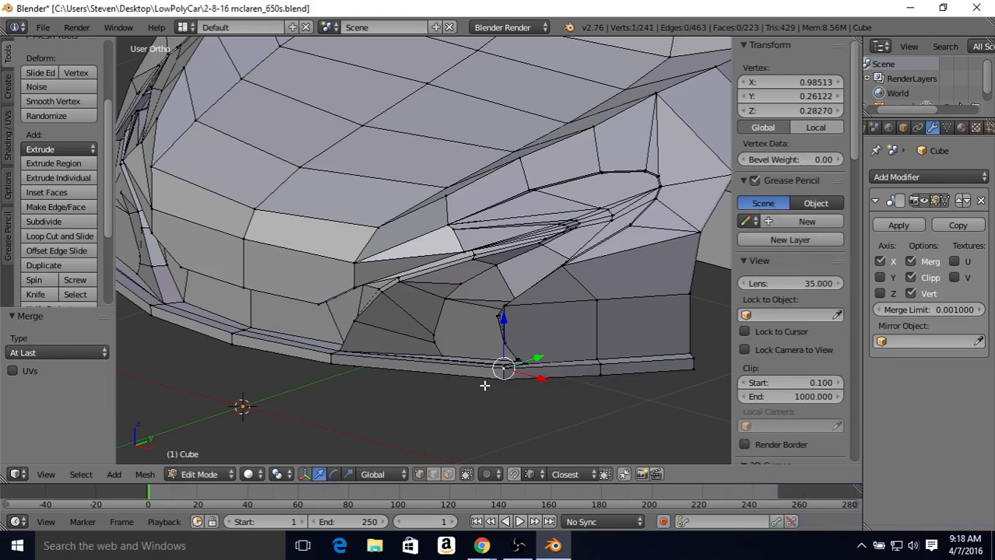
Inspect the modelled lip, then examine the splitter's shape in the Front View and side and mirror 2 reference photos in Windows Photo Viewer
middle_click_drag(366, 340, 344, 366)
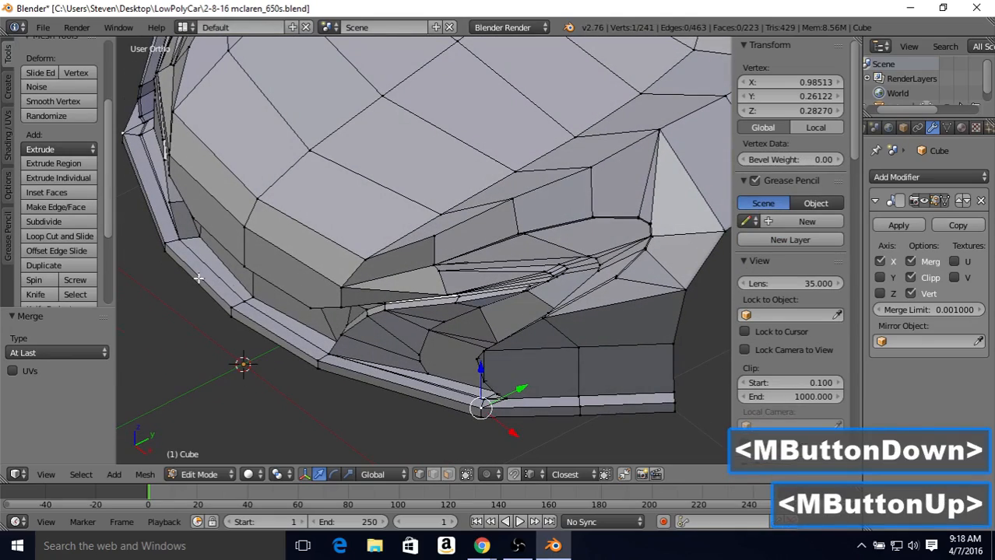
middle_click_drag(237, 302, 289, 314)
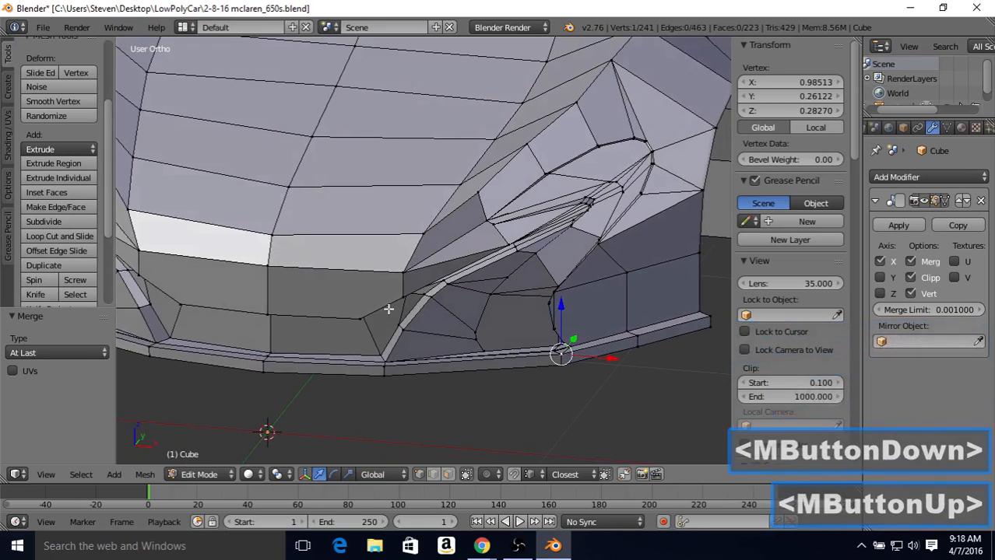
middle_click_drag(397, 314, 509, 289, "shift")
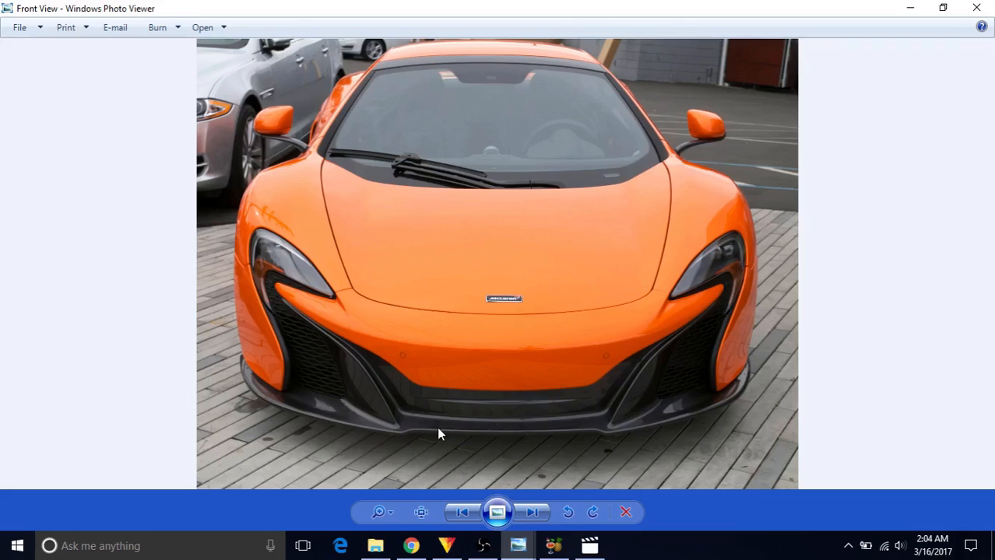
left_click(533, 550)
left_click(549, 488)
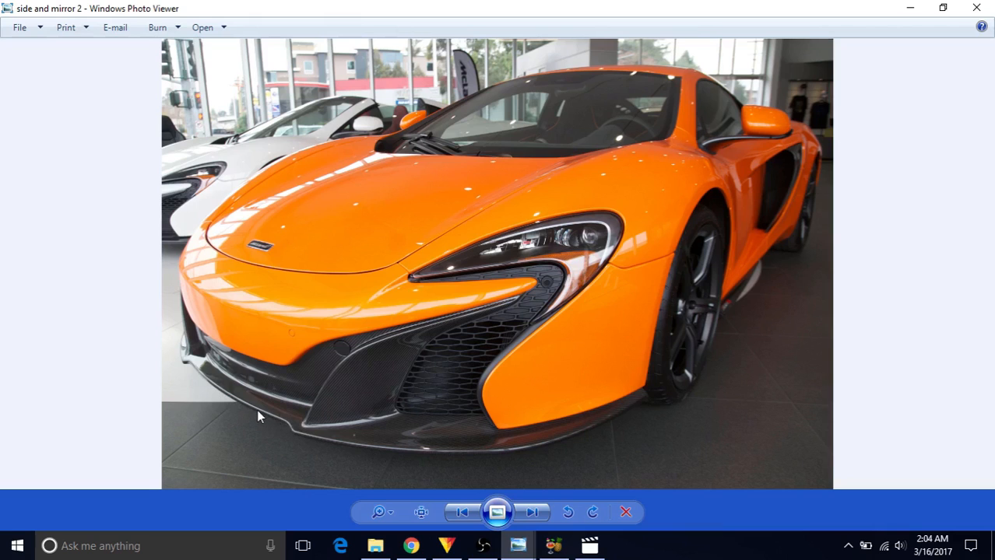
mouse_move(519, 546)
left_click(475, 498)
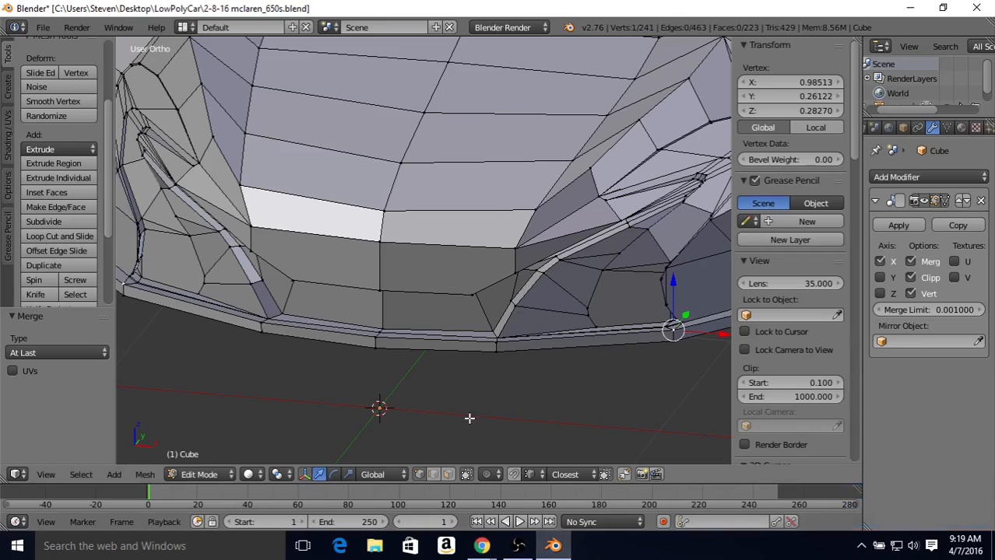
Subdivide the upper and lower front edges of the lip between the centre line and its first corner with one cut
left_click(434, 475)
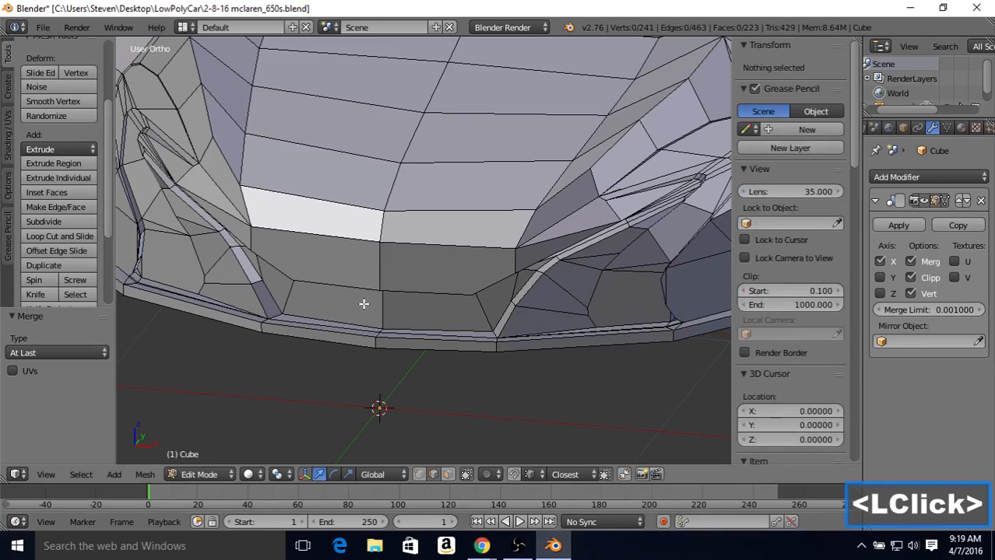
middle_click_drag(360, 307, 295, 328)
right_click(298, 338)
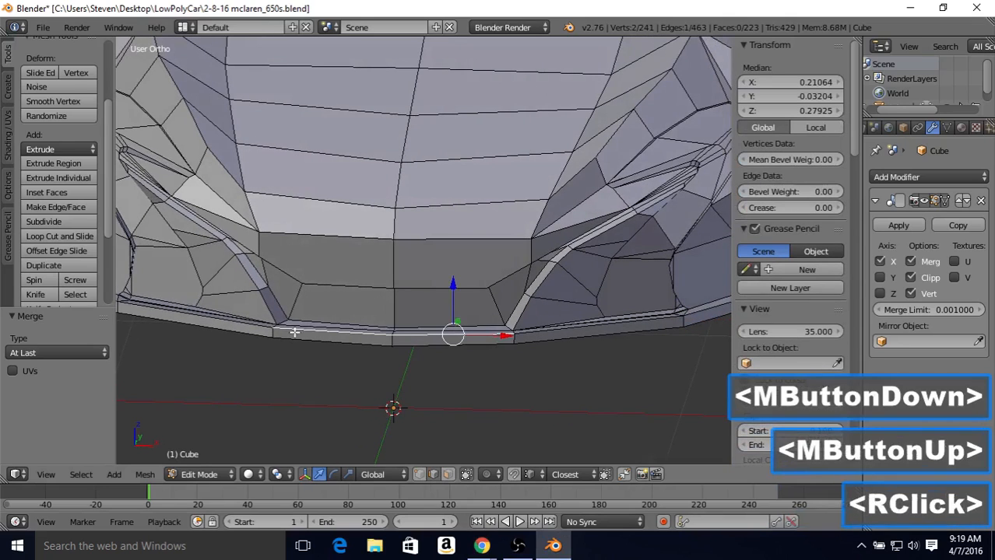
right_click(298, 338, "shift")
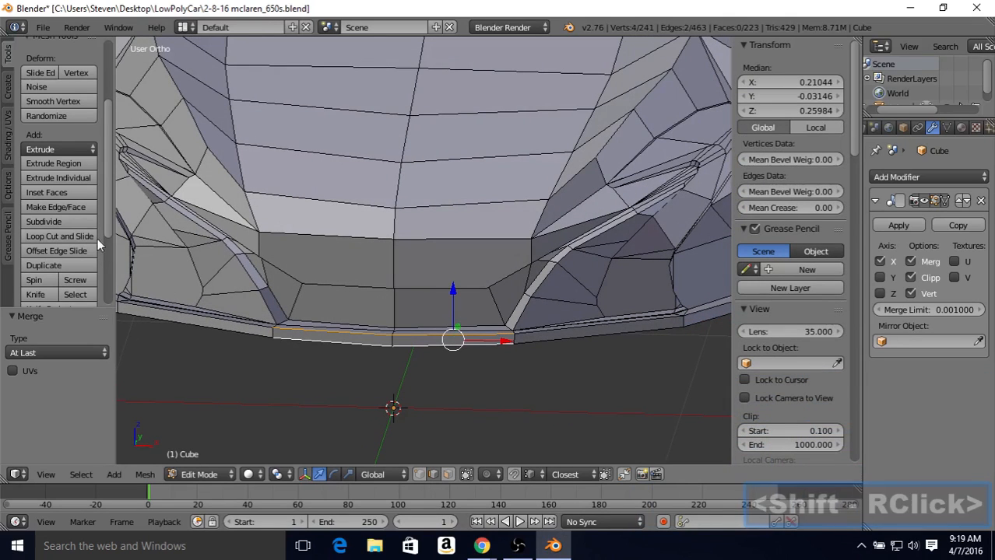
left_click(68, 221)
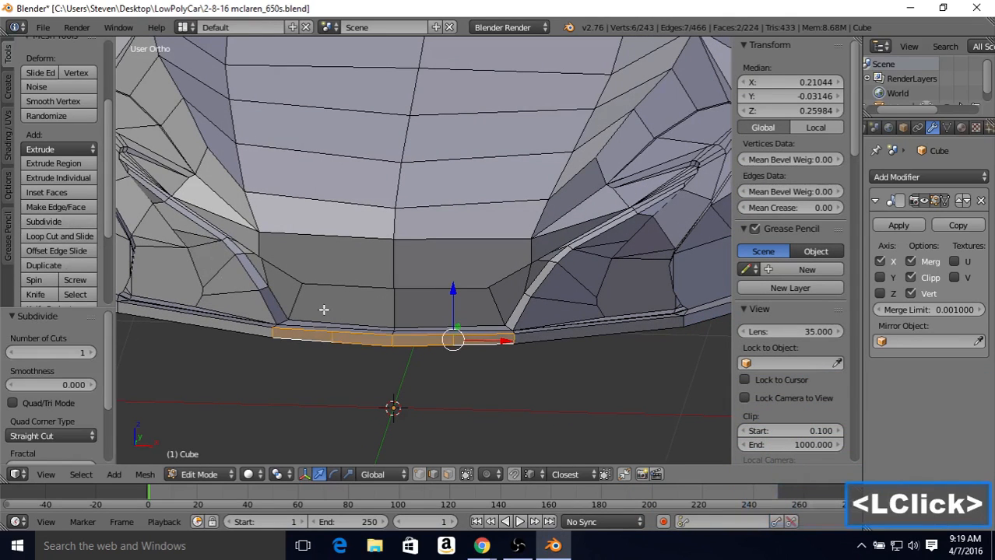
Slide the new vertical edge on the lip outward toward the corner by a factor of about 0.578 in front view
middle_click_drag(324, 308, 344, 300)
right_click(349, 327)
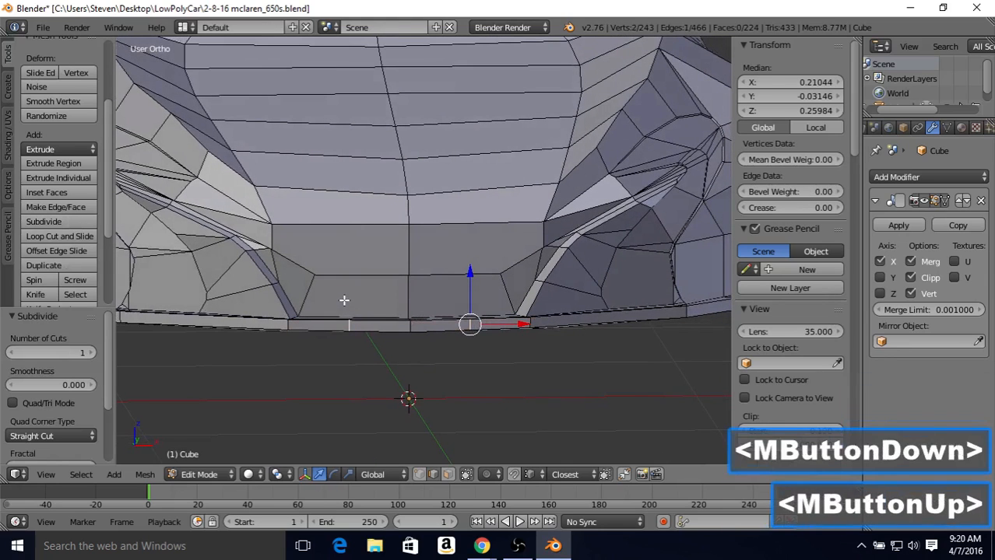
key("KP_1")
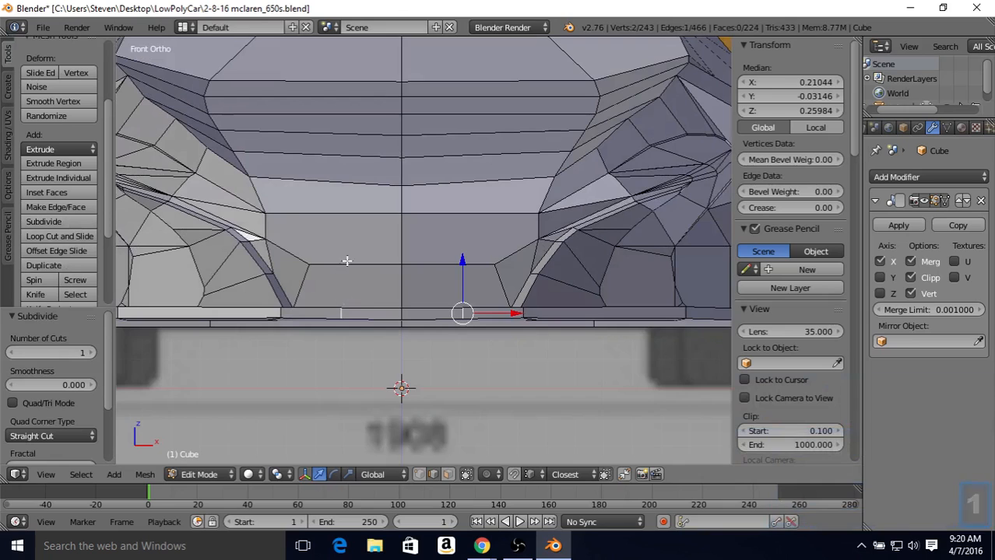
middle_click_drag(344, 249, 366, 260, "shift")
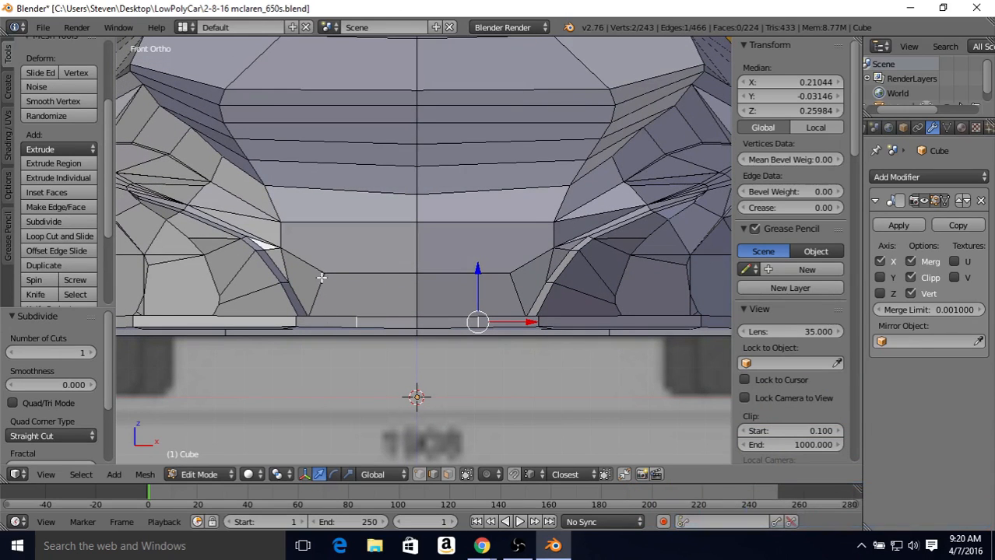
key("shift+v")
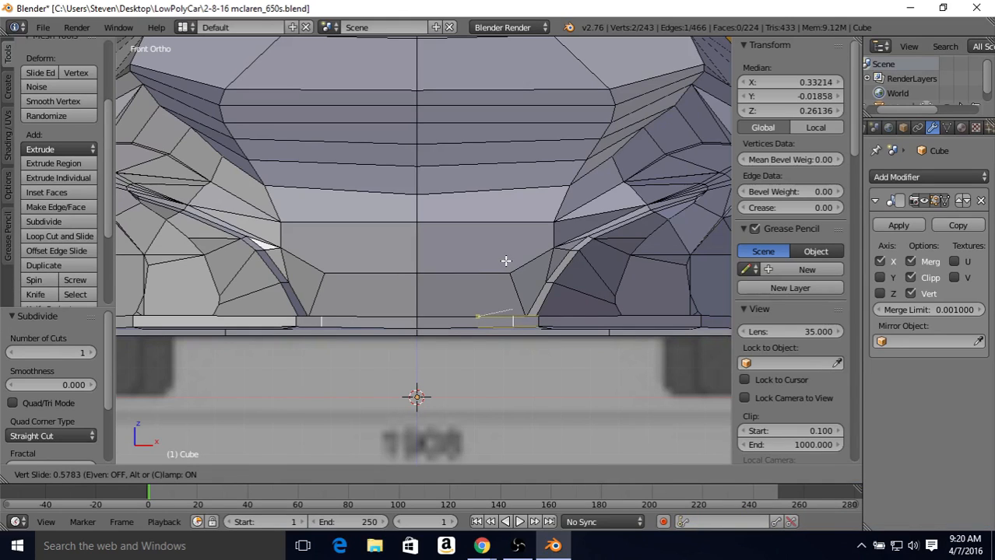
left_click(506, 260)
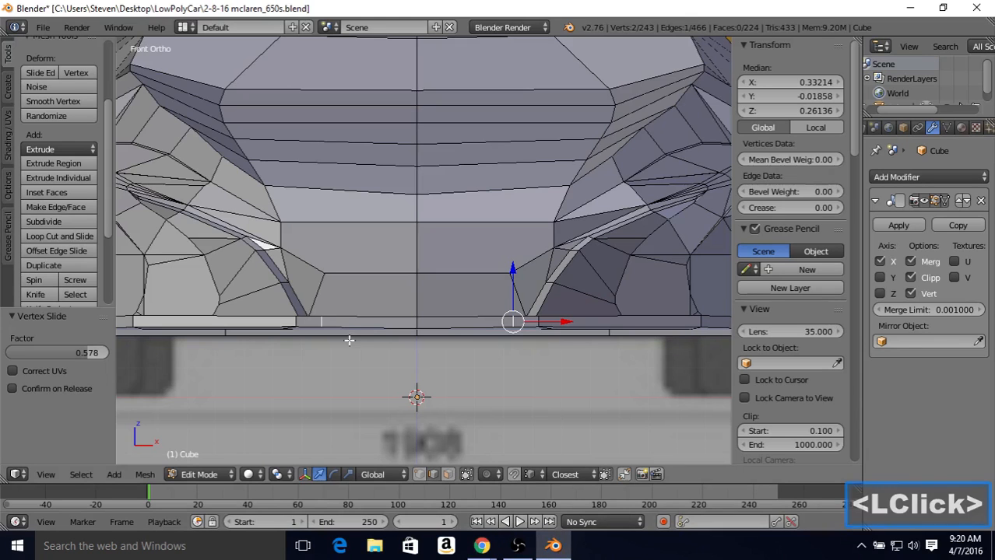
Move the lip's front face beside the centre line back by about 0.042 in Y and inspect the notch in Object Mode
middle_click_drag(436, 298, 360, 359)
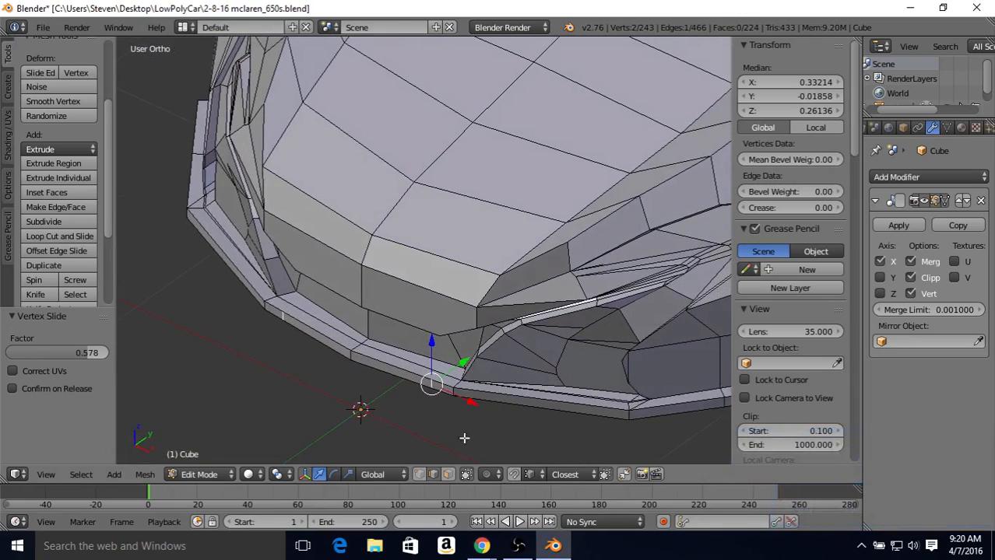
left_click(448, 475)
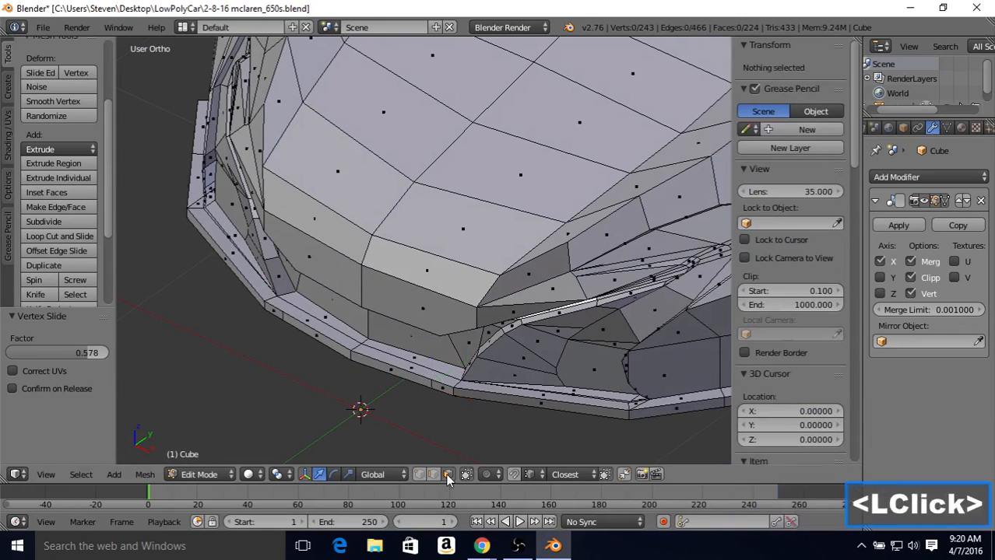
right_click(319, 337)
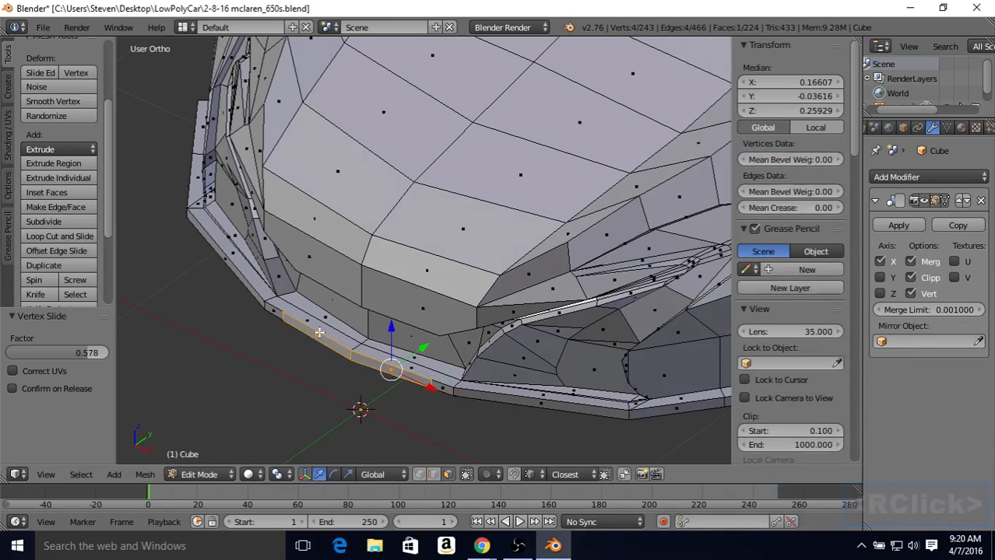
middle_click_drag(331, 288, 423, 308)
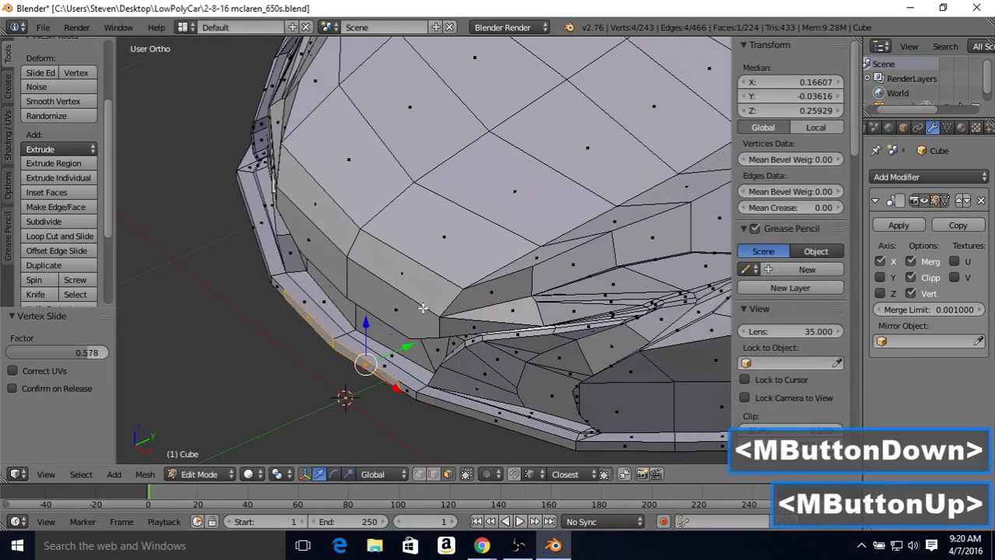
left_click_drag(397, 348, 410, 348)
key("Tab")
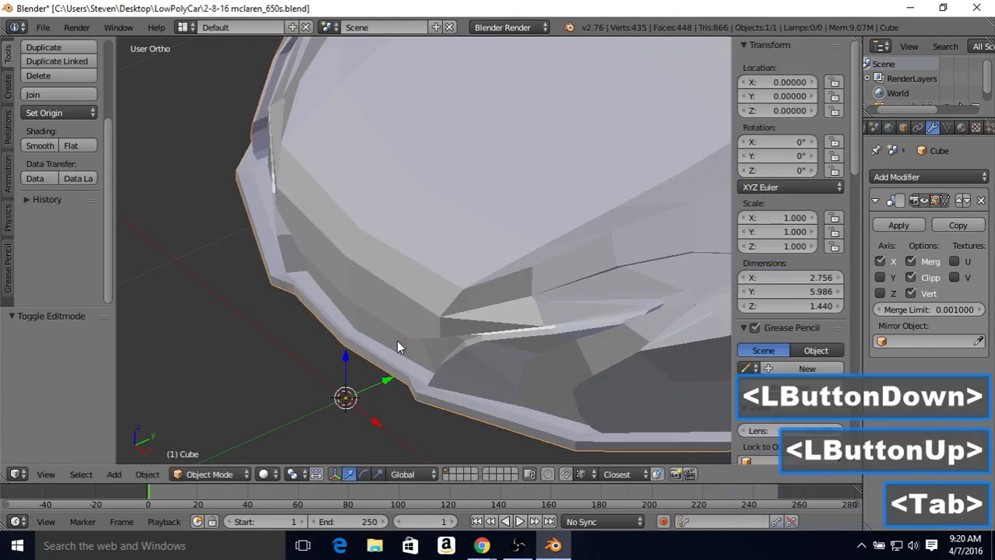
middle_click_drag(354, 295, 544, 302)
Move the lip's centre face forward by about 0.003 in Y and check the notched front lip from above
key("Tab")
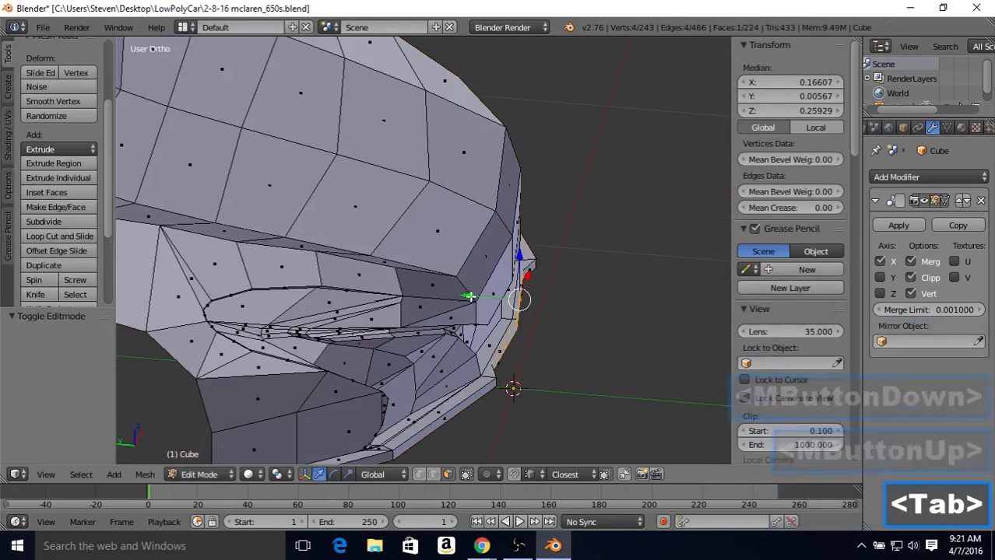
left_click_drag(469, 295, 472, 296)
key("Tab")
middle_click_drag(502, 288, 260, 343)
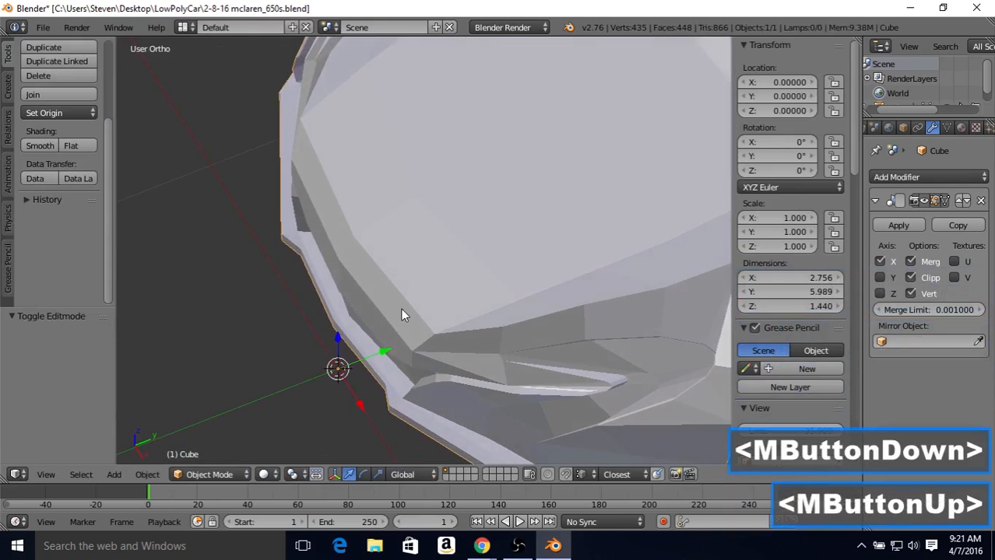
key("KP_7")
key("Tab")
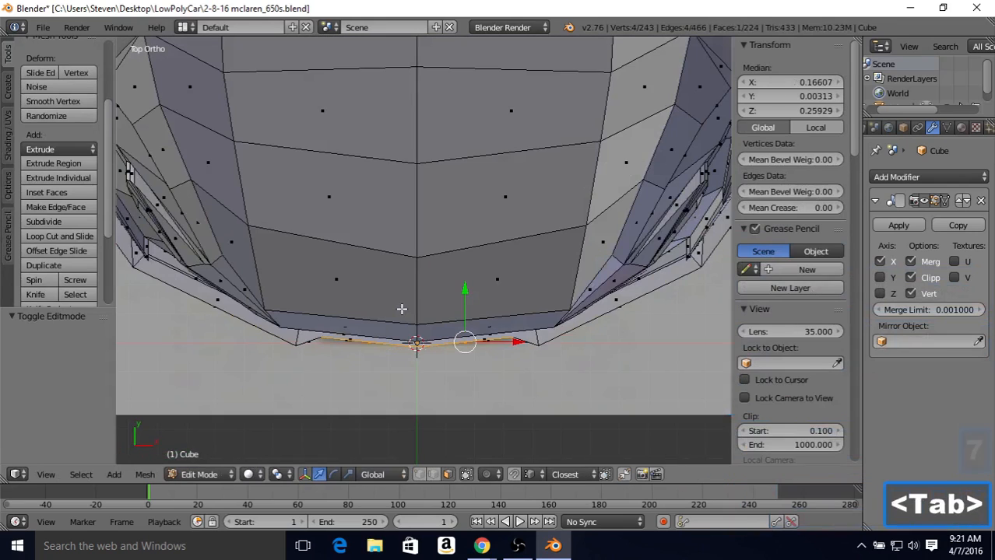
Check the notched front lip against the top-view reference in wireframe and against the front view photo
key("z")
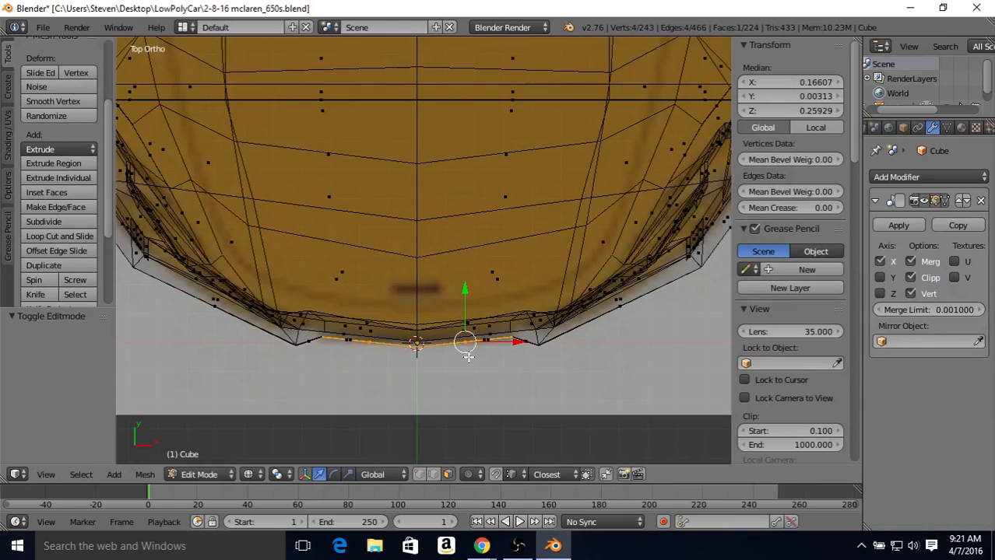
key("z")
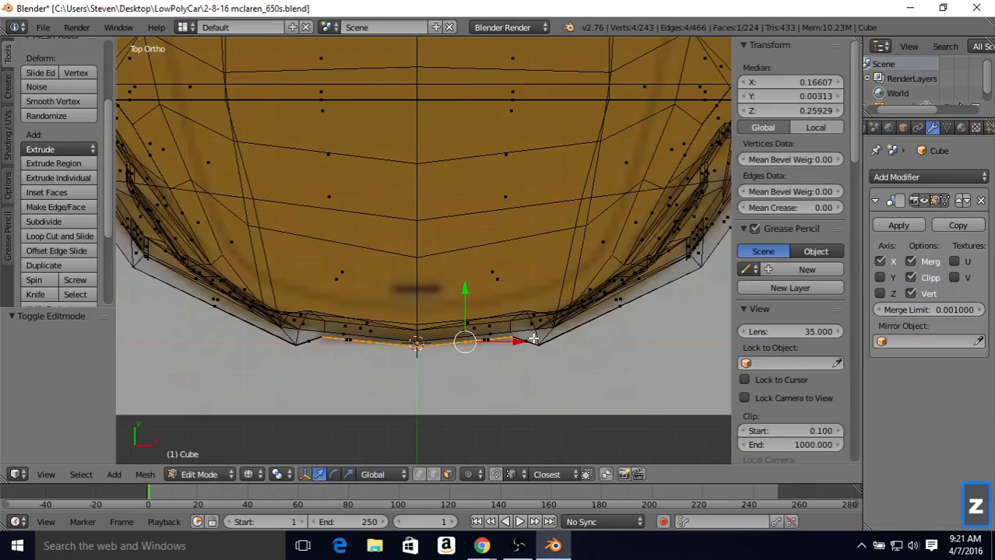
mouse_move(502, 308)
middle_mouse_down()
mouse_move(489, 295)
mouse_move(455, 326)
mouse_move(396, 285)
mouse_move(333, 289)
mouse_move(288, 330)
mouse_move(393, 315)
mouse_move(379, 285)
mouse_move(510, 347)
mouse_move(424, 296)
mouse_move(388, 341)
mouse_move(374, 318)
mouse_move(334, 339)
middle_mouse_up()
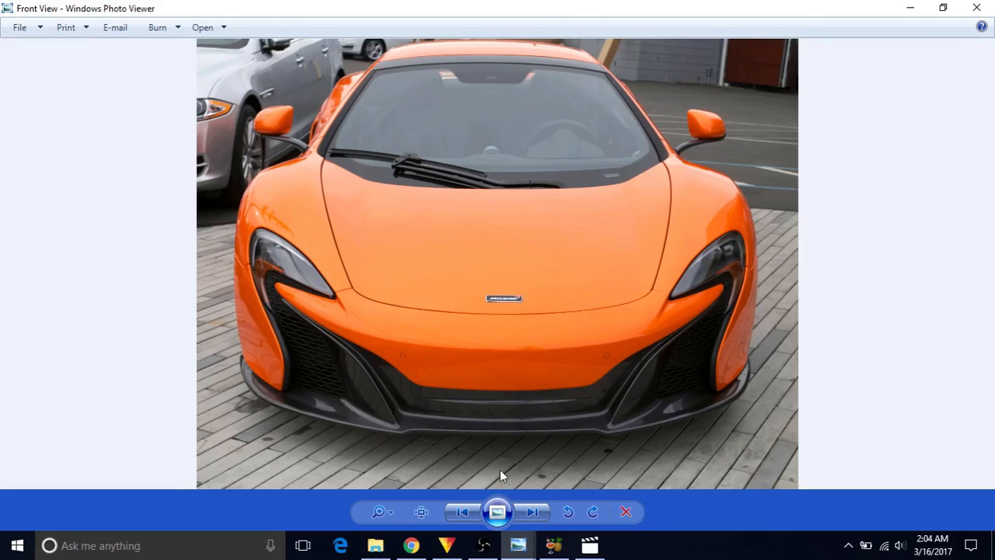
mouse_move(518, 545)
left_click(554, 511)
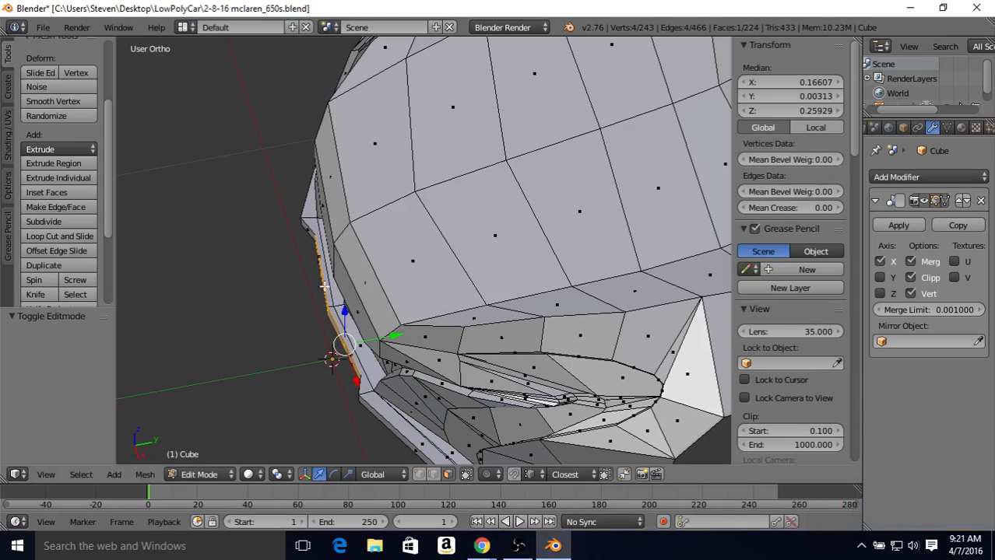
middle_click_drag(327, 311, 464, 303)
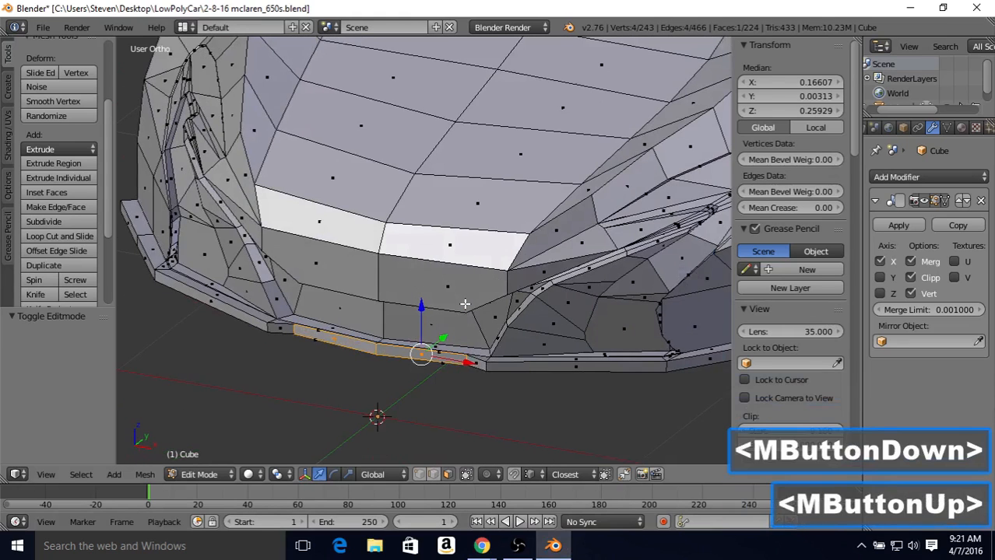
Try moving the splitter lip's four centre-line vertices back by about 0.029 in Y
left_click(418, 477)
middle_click_drag(379, 338, 385, 337)
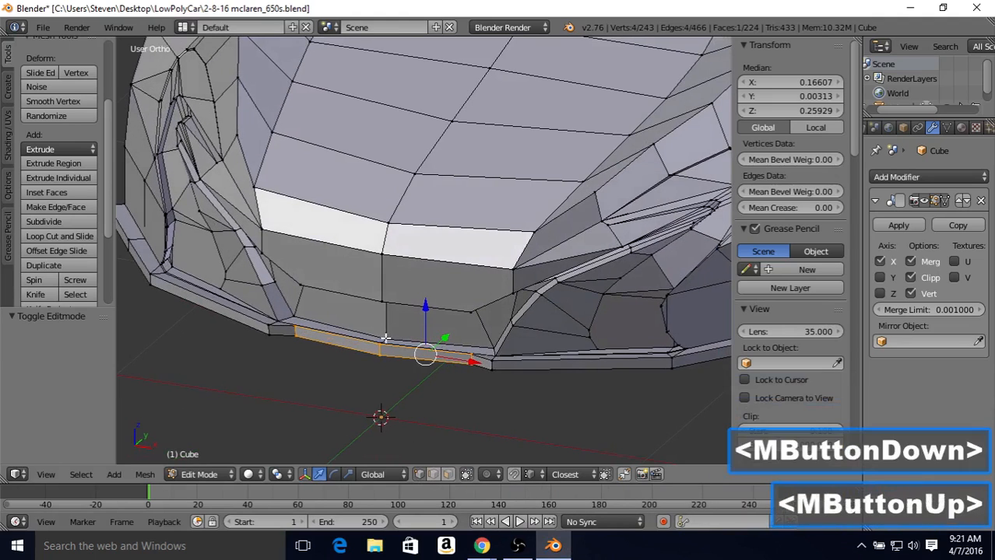
right_click(379, 344)
right_click(379, 347, "shift")
right_click(380, 348, "shift")
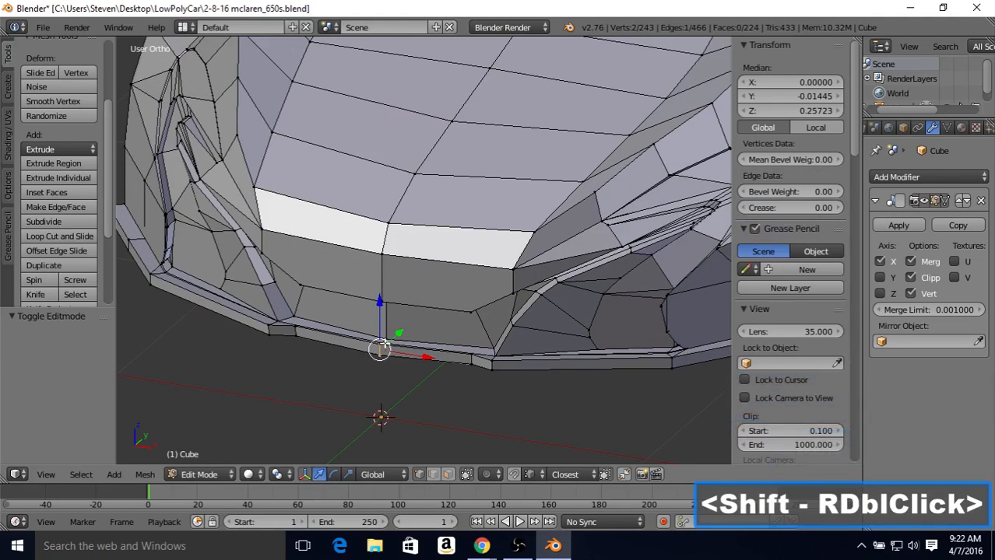
right_click(389, 341, "shift")
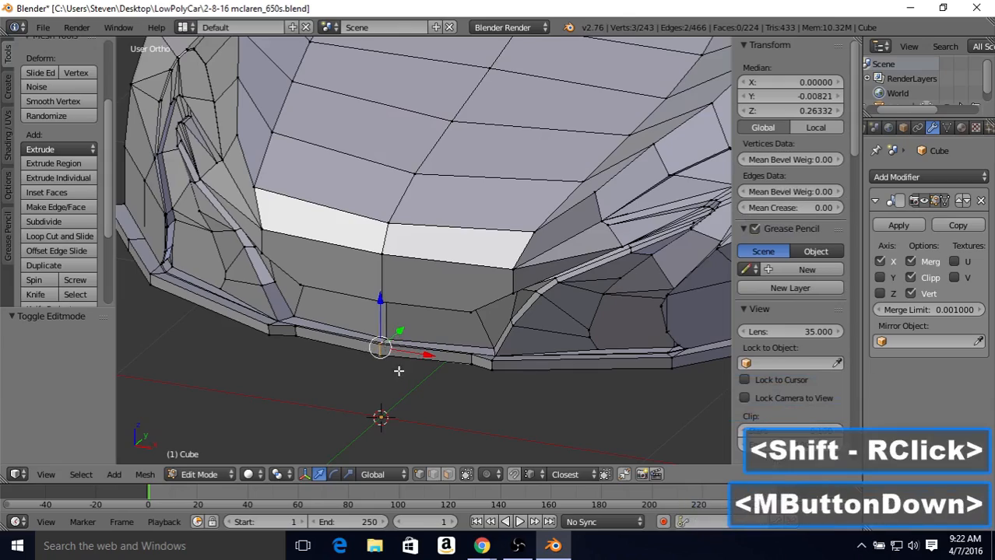
middle_click_drag(397, 372, 381, 319)
right_click(398, 281, "shift")
left_click_drag(381, 320, 392, 317)
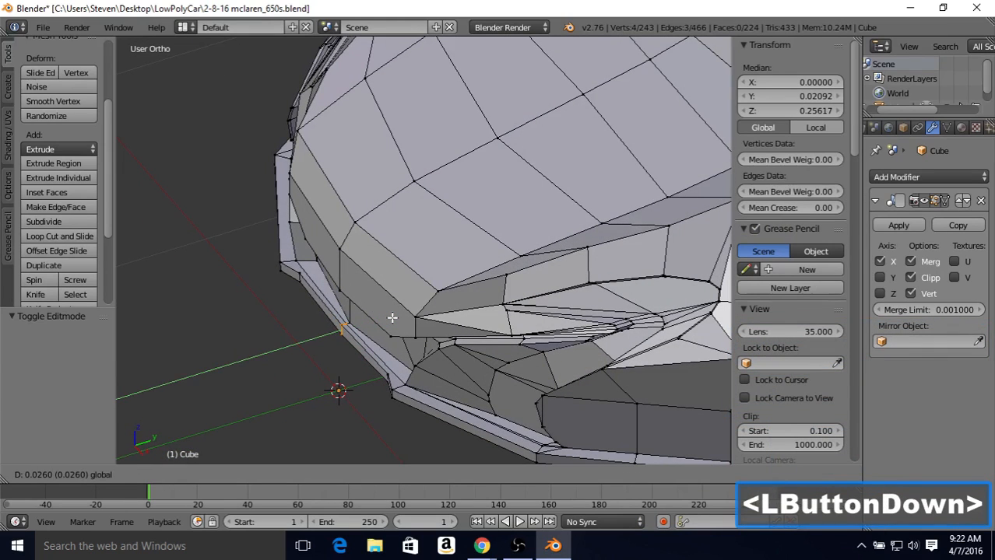
left_click_drag(393, 317, 386, 320)
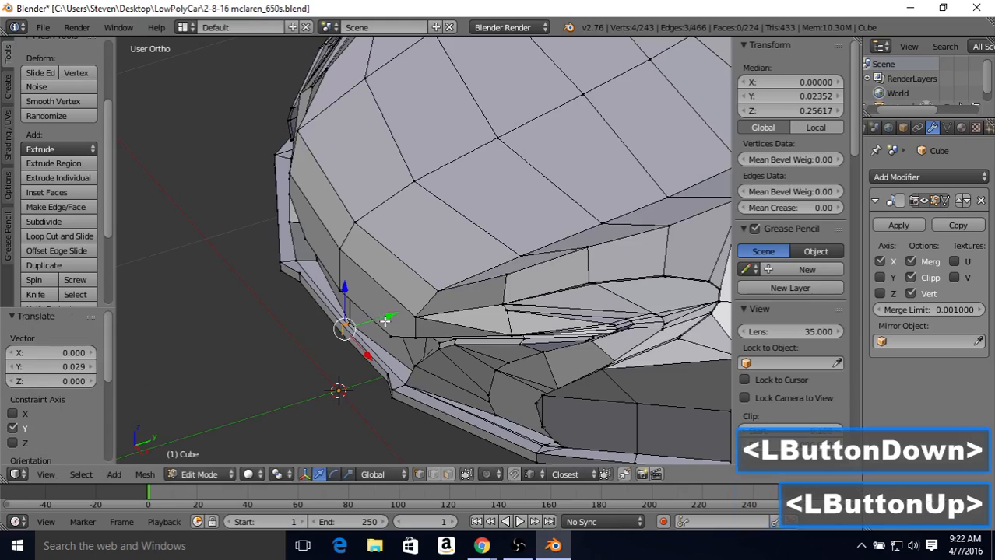
Try moving the two front centre-line vertices of the lip back by about 0.006 more in Y
middle_click_drag(362, 299, 380, 276)
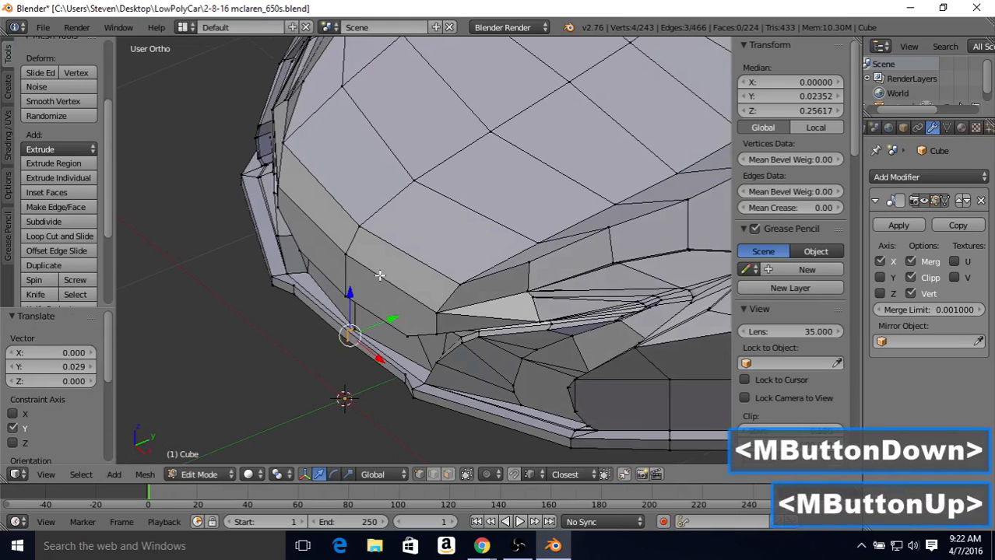
right_click(346, 333)
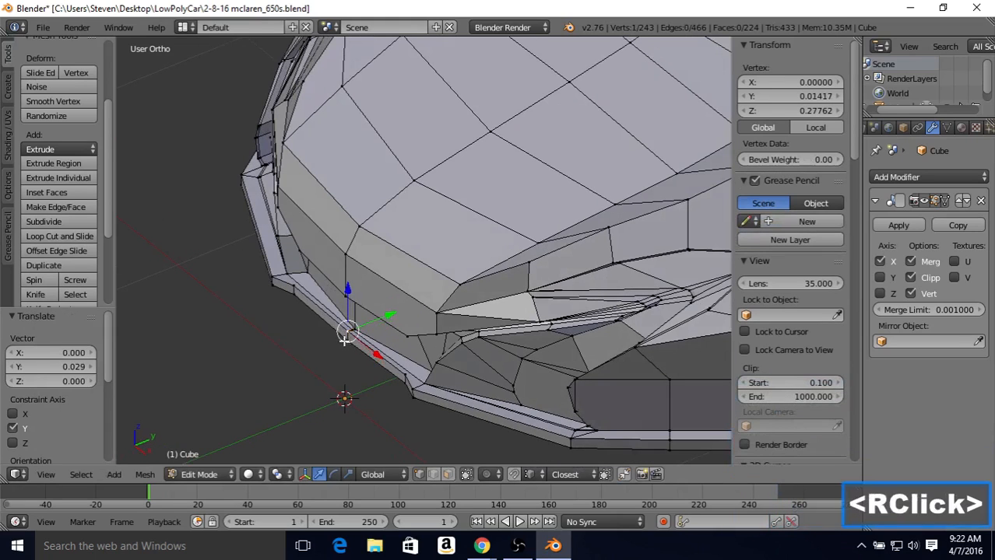
right_click(345, 339, "shift")
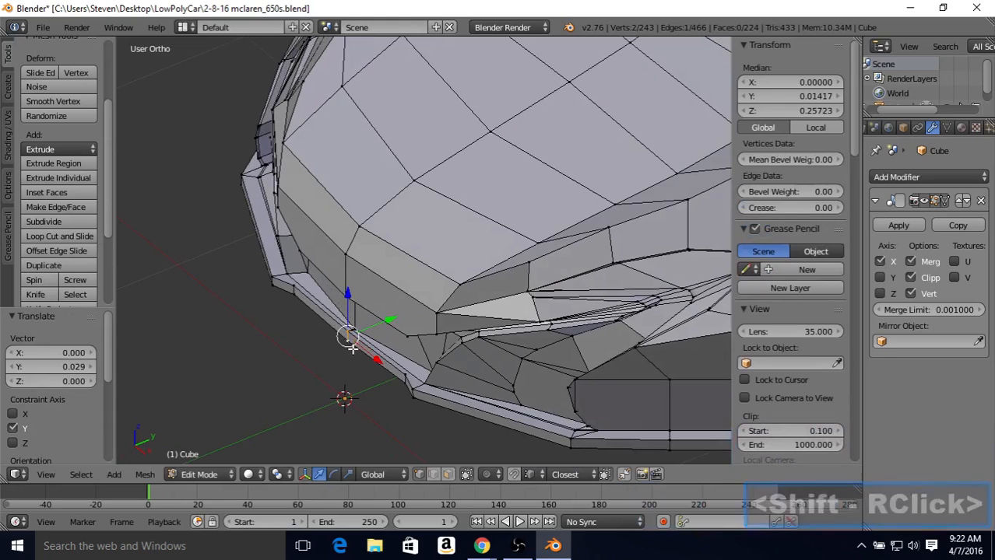
middle_click_drag(373, 273, 367, 276)
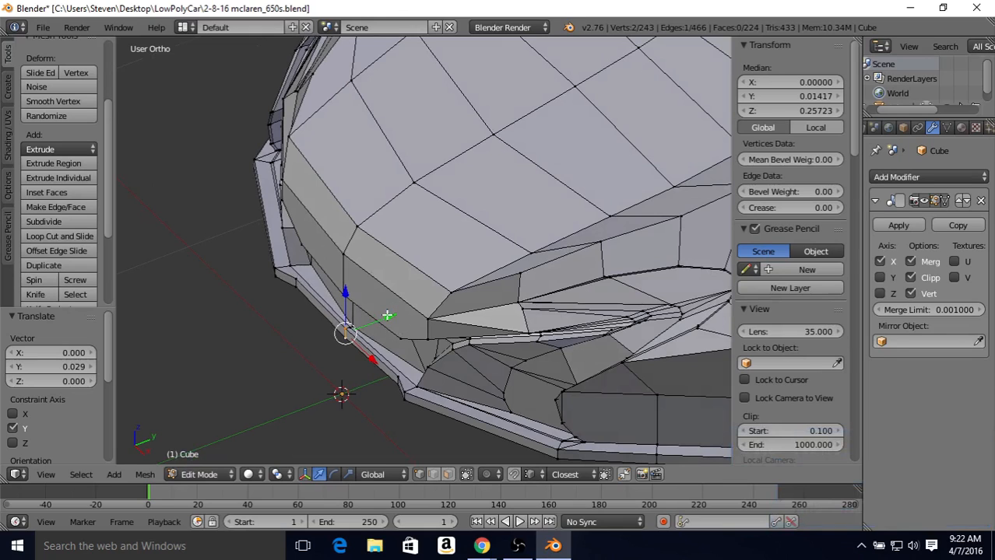
left_click_drag(387, 315, 297, 281)
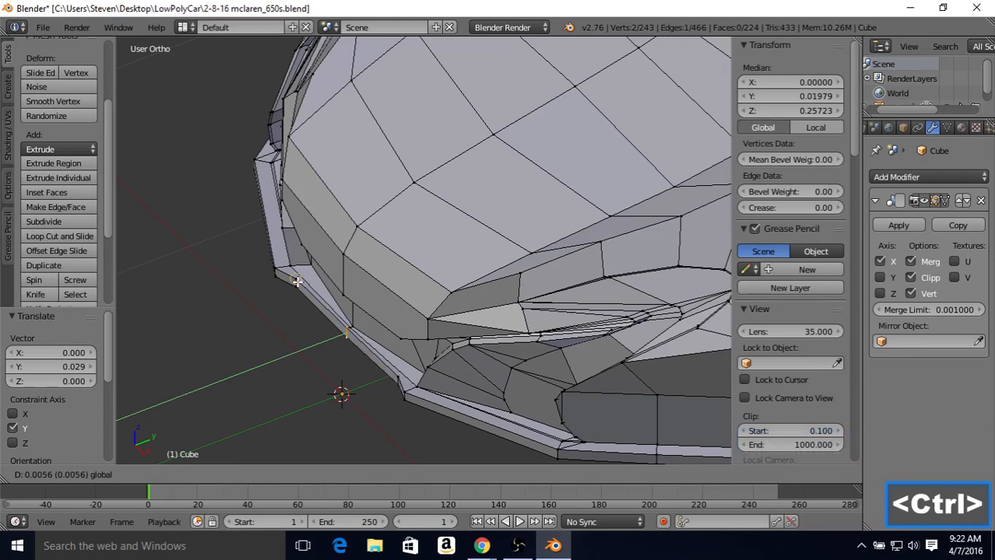
left_click_drag(297, 281, 297, 281, "ctrl")
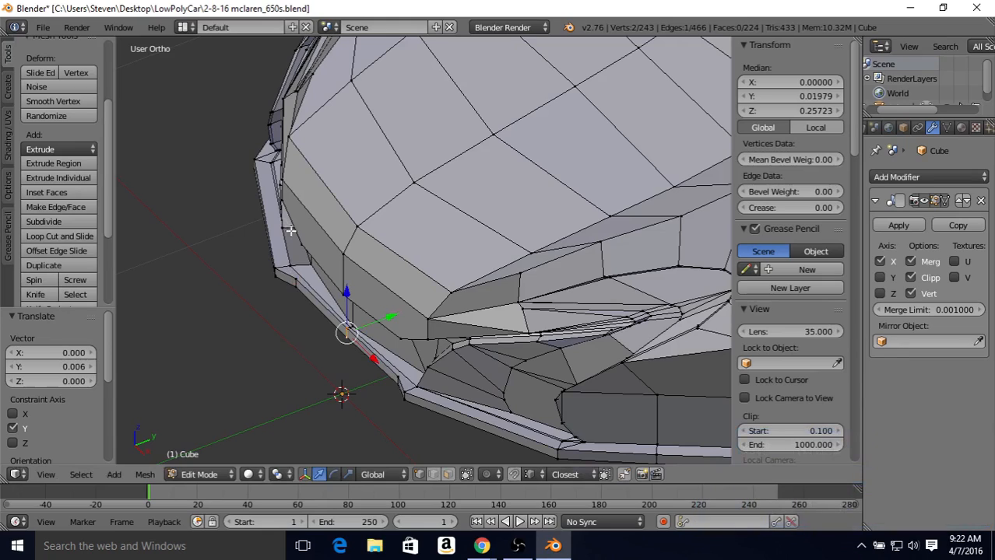
Inspect the lip's centre in Object Mode and undo both backward moves of its centre-line vertices
middle_click_drag(338, 282, 565, 279)
key("Tab")
middle_click_drag(508, 314, 478, 291)
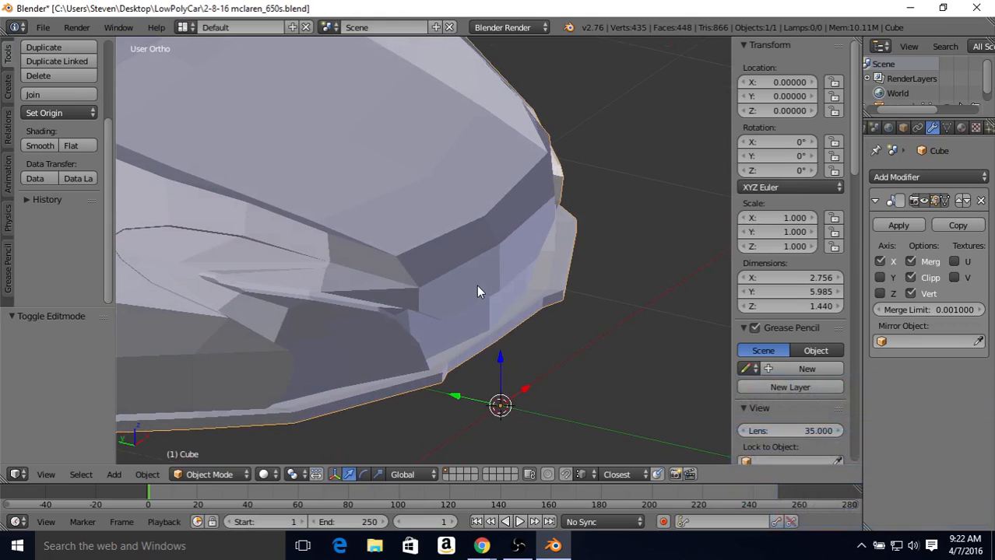
middle_click_drag(504, 341, 304, 371)
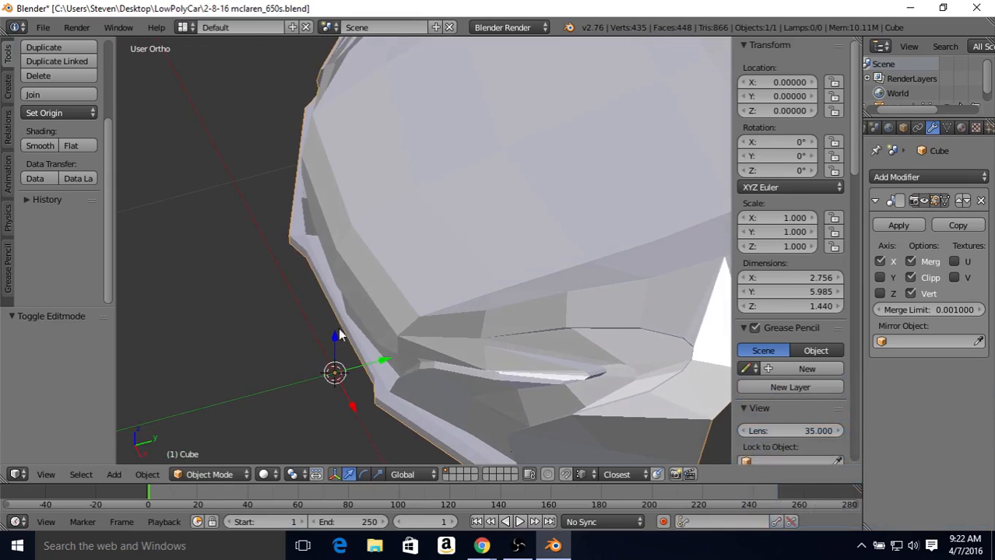
mouse_move(340, 333)
middle_mouse_down()
mouse_move(394, 280)
mouse_move(457, 277)
mouse_move(452, 316)
mouse_move(362, 344)
mouse_move(345, 339)
middle_mouse_up()
key("Tab")
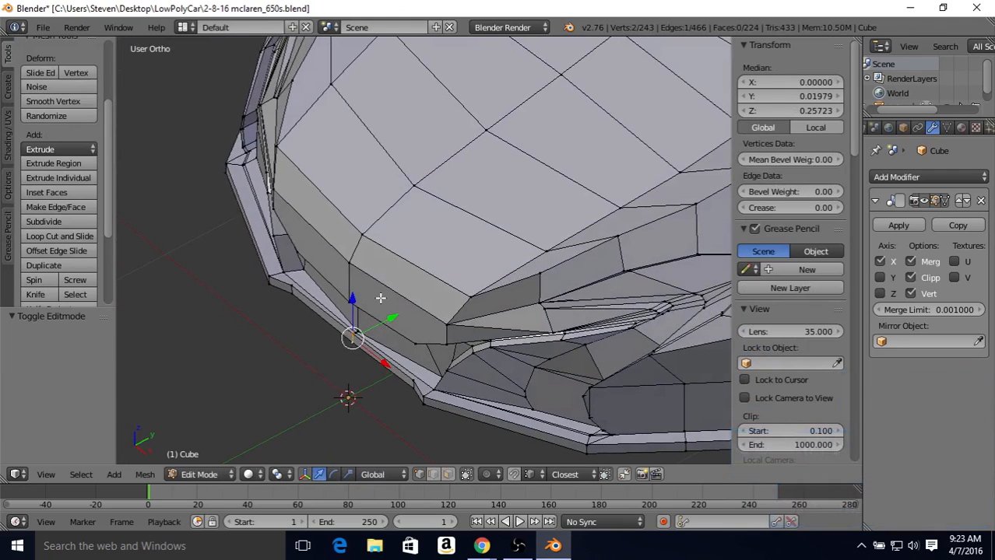
key("ctrl+z")
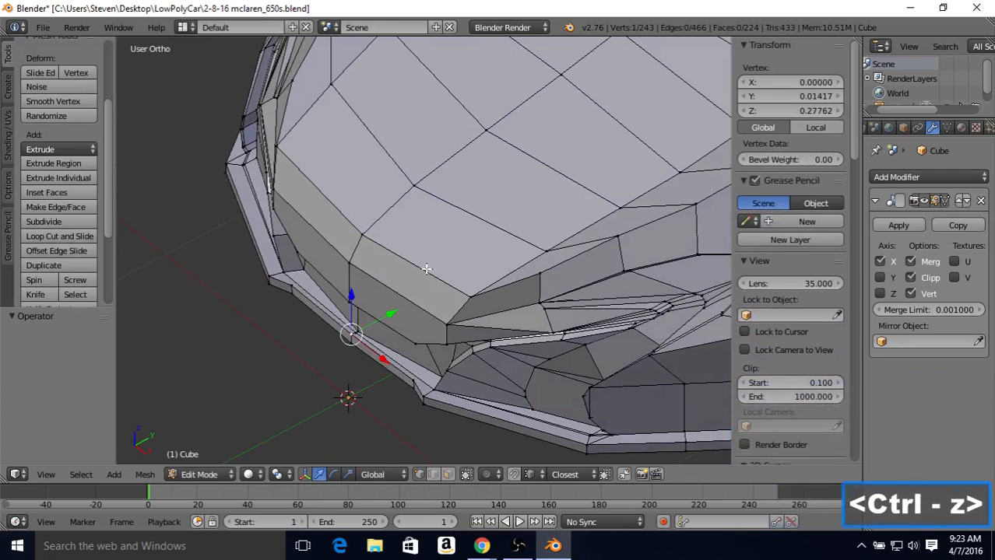
key("ctrl+z")
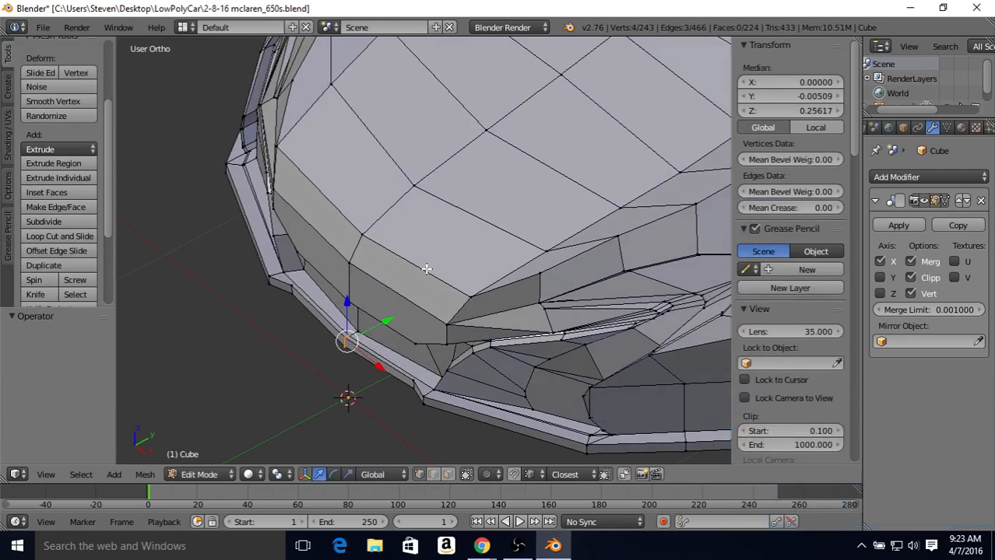
Examine the front lip in Object Mode and compare it with the side view photo of the McLaren 650S
middle_click_drag(386, 304, 554, 301)
key("Tab")
scroll(432, 300, "down", 2)
middle_click_drag(440, 298, 399, 309)
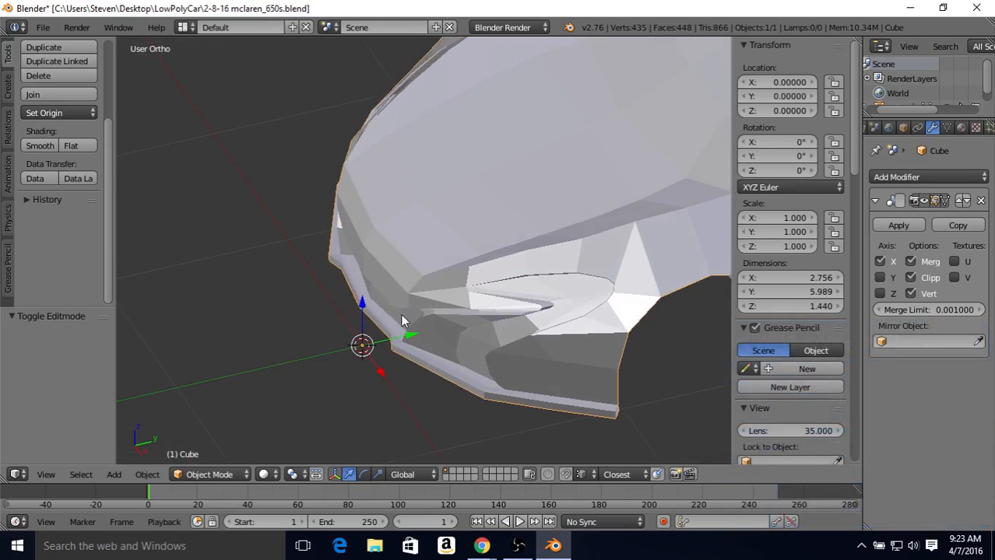
middle_click_drag(404, 249, 425, 243)
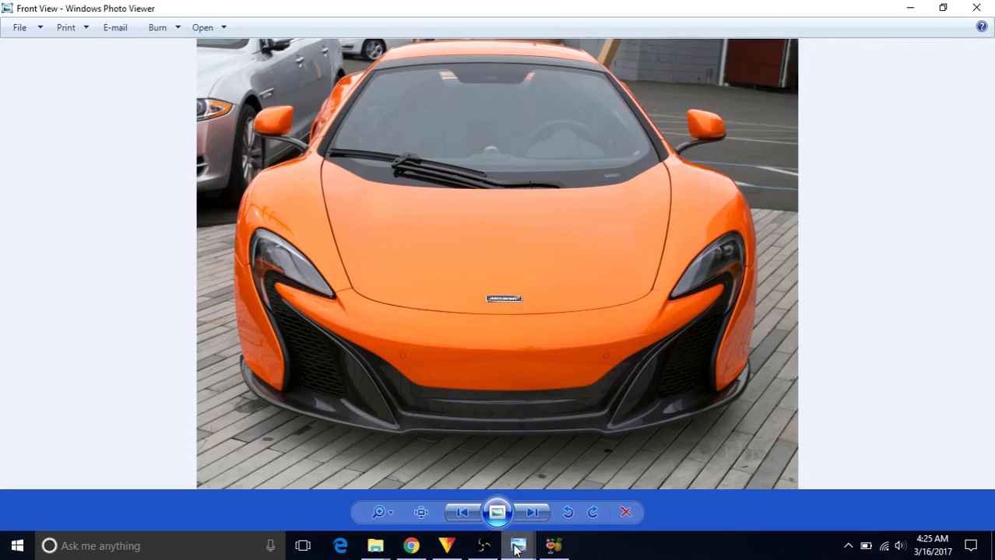
mouse_move(518, 545)
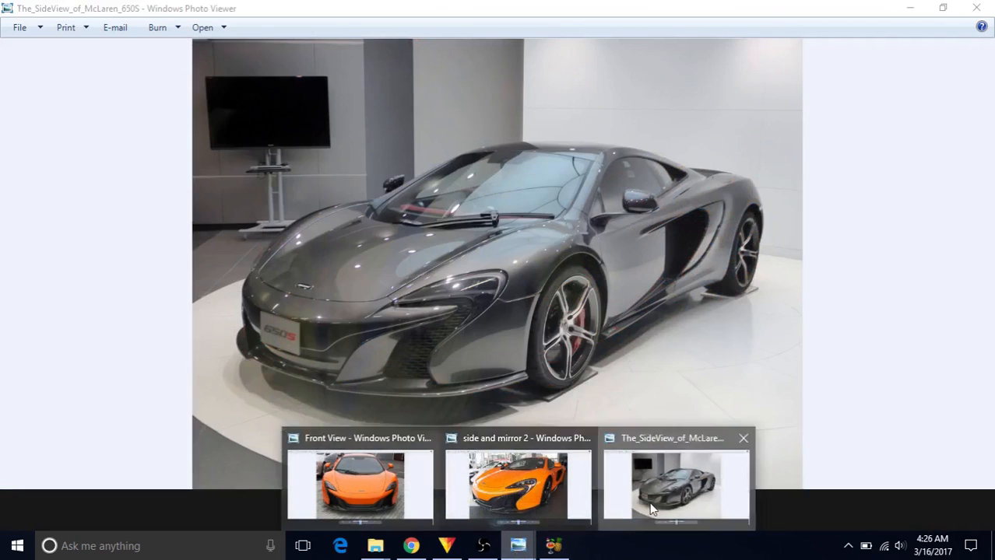
left_click(632, 518)
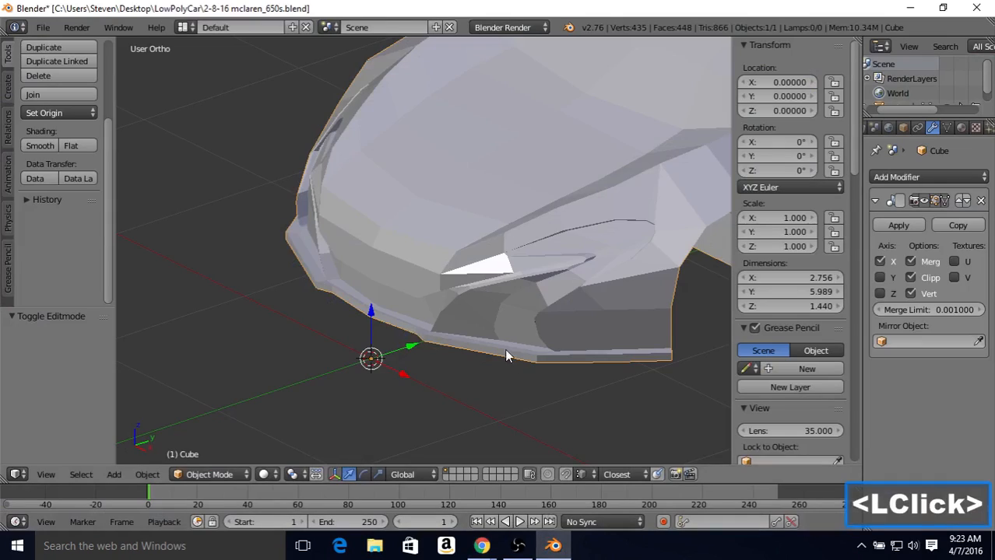
Lower the underside face at the lip's rear end by about 0.021 in Z and move it inward by about 0.028 in X
key("Tab")
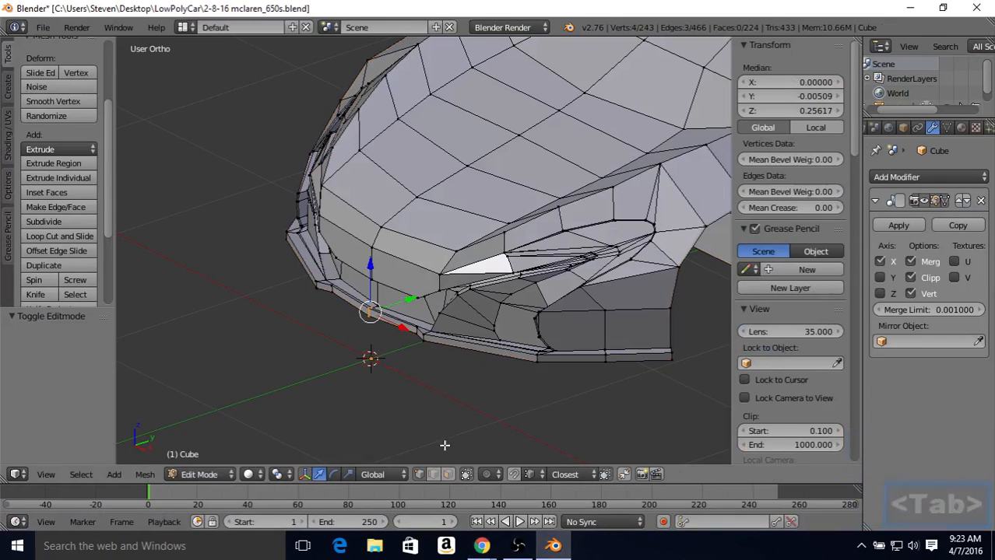
middle_click_drag(443, 444, 493, 287)
right_click(674, 343)
scroll(492, 287, "up", 1)
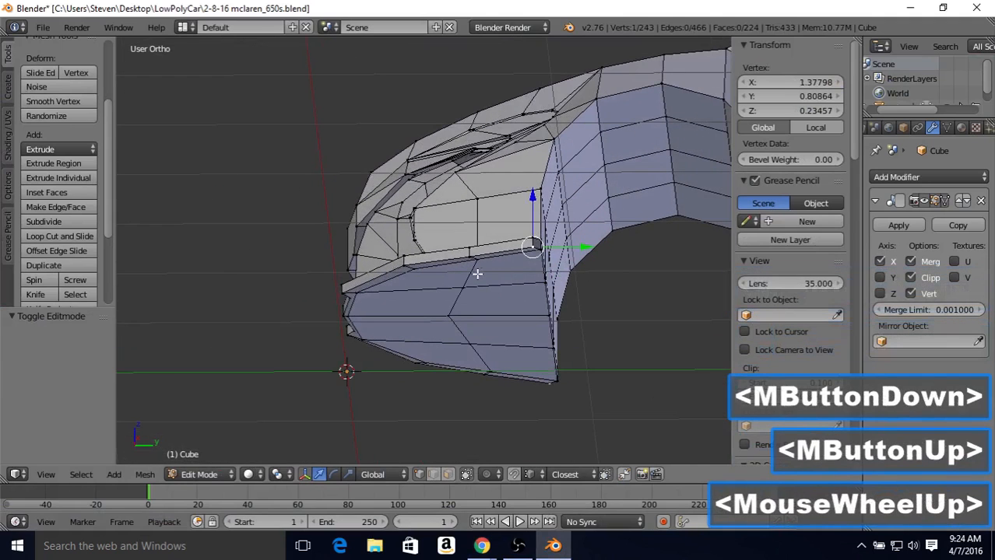
right_click(471, 260, "shift")
right_click(476, 263, "shift")
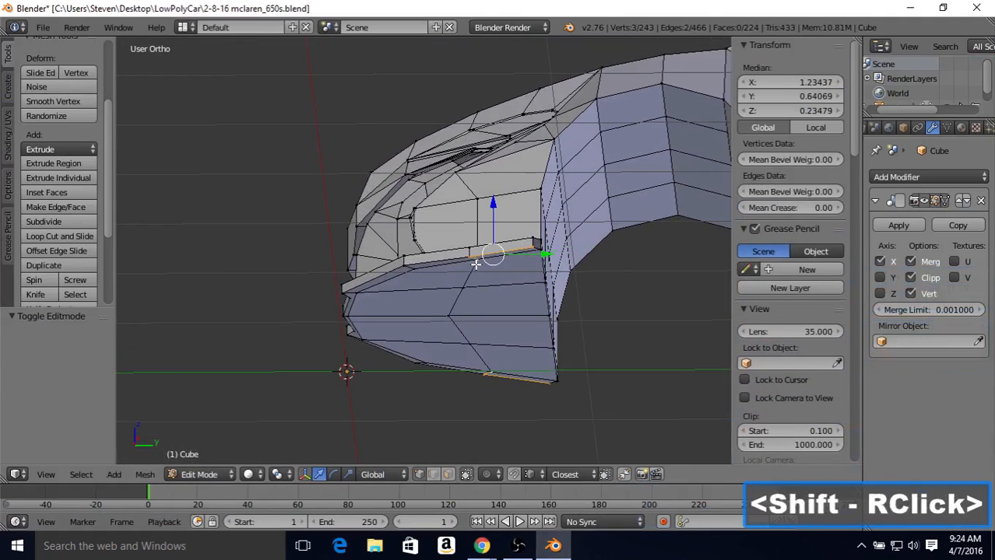
right_click(541, 251, "shift")
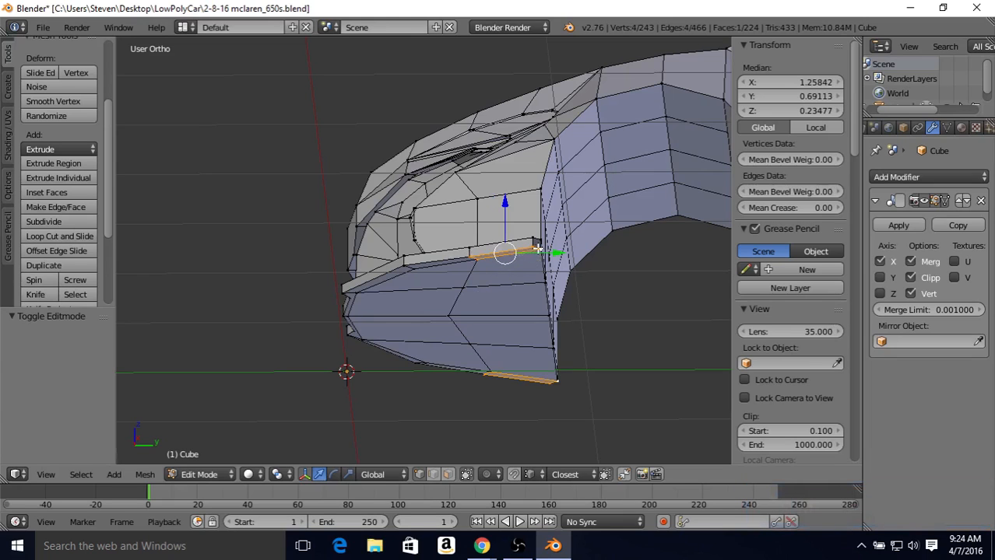
middle_click_drag(491, 278, 502, 280)
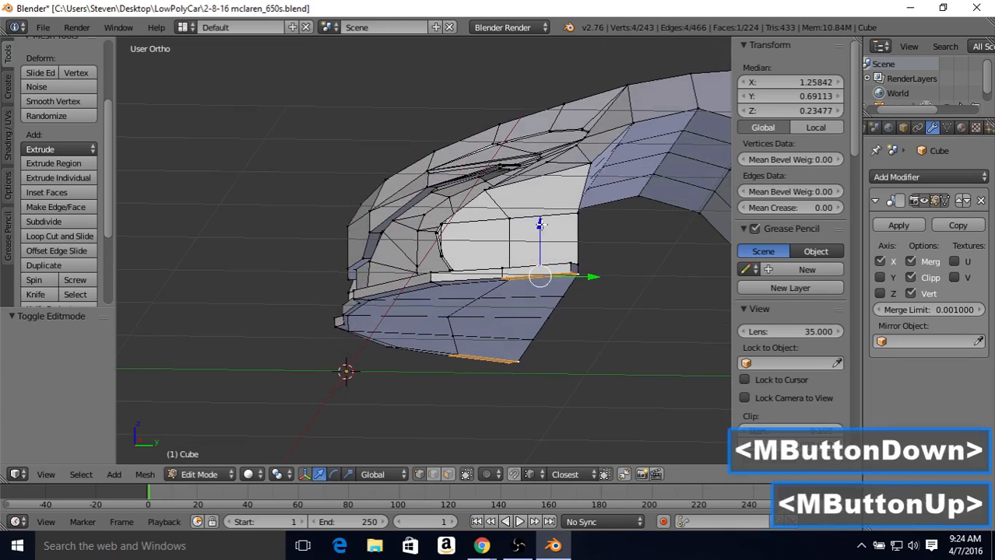
left_click_drag(539, 225, 542, 229)
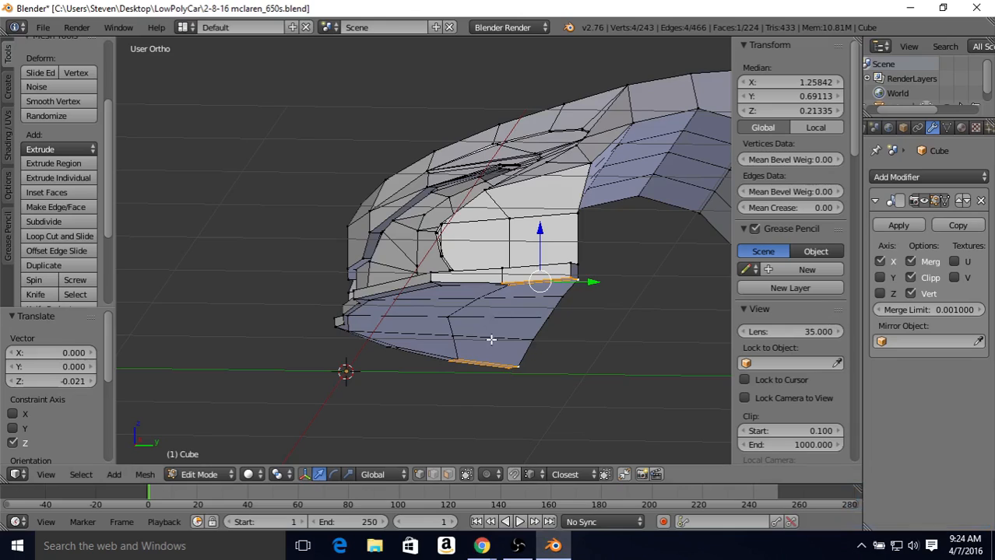
middle_click_drag(491, 339, 447, 302)
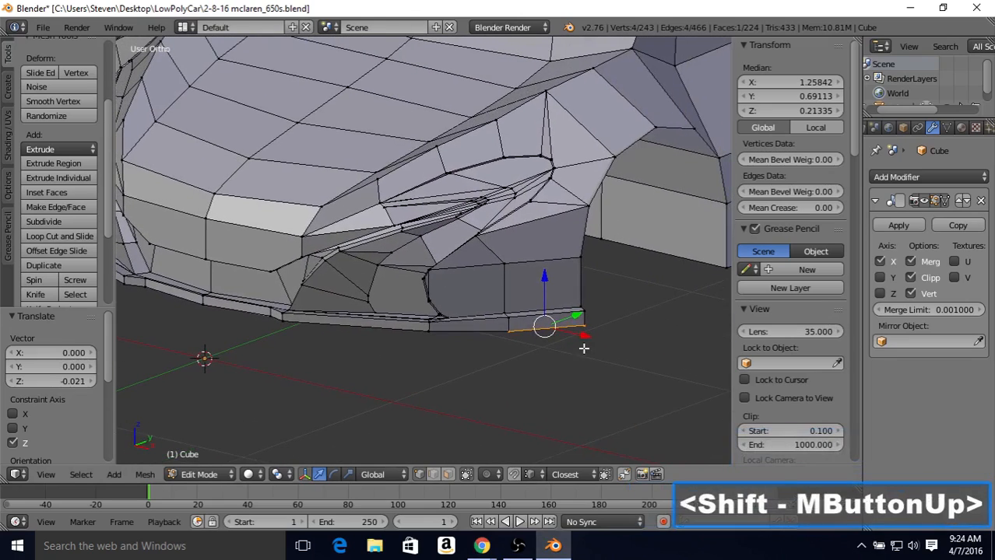
left_click_drag(582, 335, 579, 337)
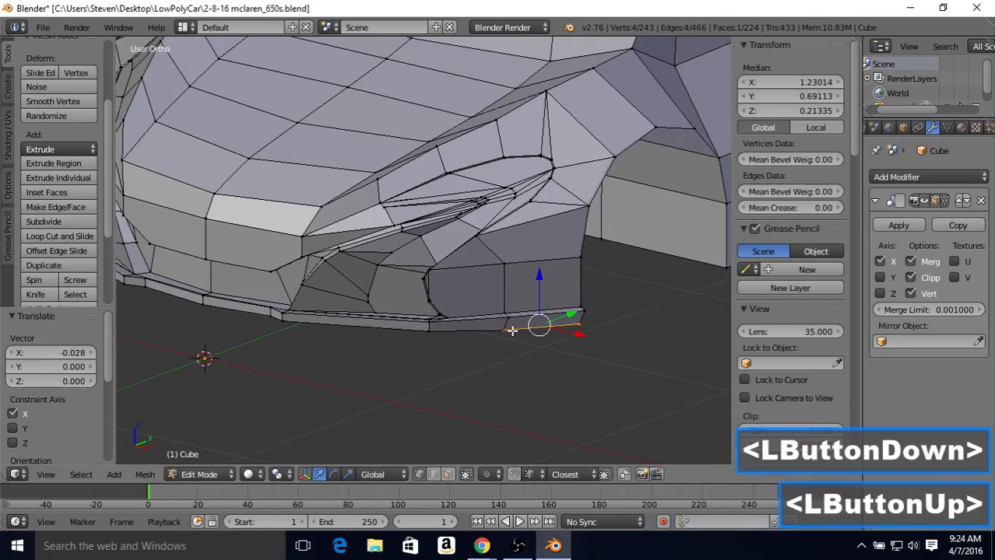
Move the lower vertex at the lip's outer side corner slightly inward along X and check the shape in Object Mode
middle_click_drag(537, 322, 568, 307)
right_click(456, 338)
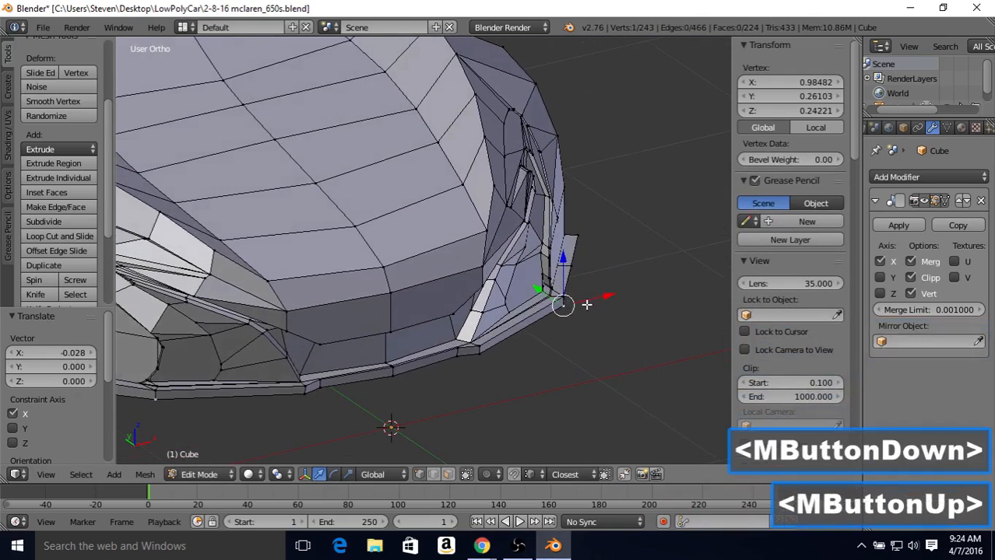
left_click_drag(599, 300, 595, 297)
key("Tab")
middle_click_drag(584, 310, 554, 303)
Move the three lower outer vertices along the lip's side segment inward by about 0.007 in X
key("Tab")
right_click(567, 306)
right_click(553, 307, "shift")
right_click(552, 307, "shift")
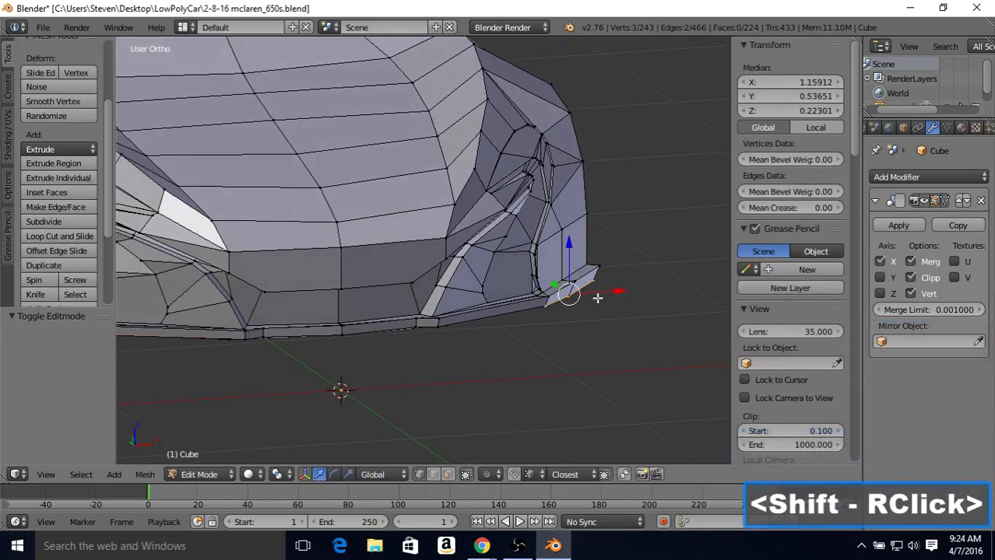
left_click(611, 288)
left_click_drag(612, 288, 610, 289)
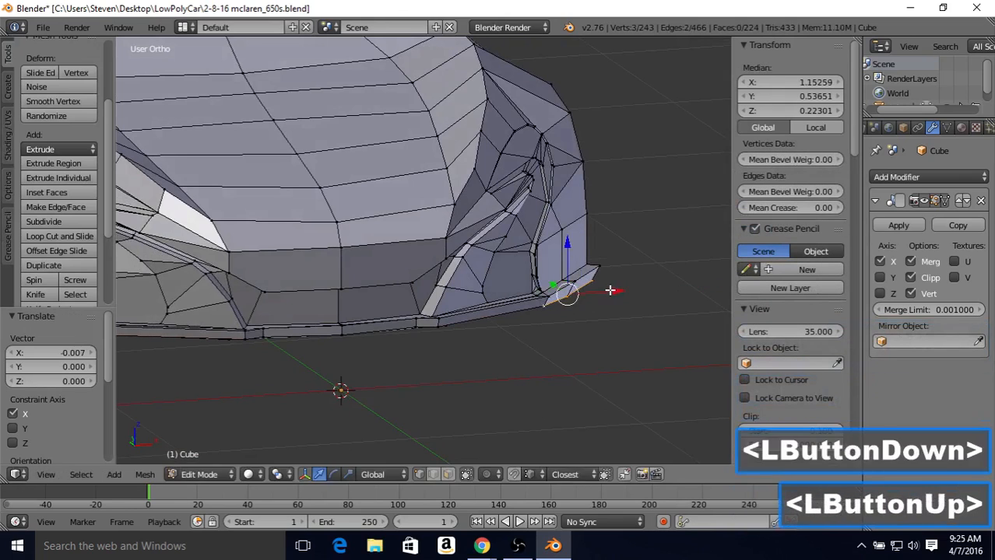
Examine the lip's side end from the front and the side in Object Mode
key("Tab")
mouse_move(610, 289)
middle_mouse_down()
mouse_move(457, 295)
mouse_move(515, 246)
mouse_move(374, 272)
mouse_move(427, 306)
mouse_move(579, 265)
mouse_move(607, 292)
middle_mouse_up()
scroll(467, 293, "down", 2)
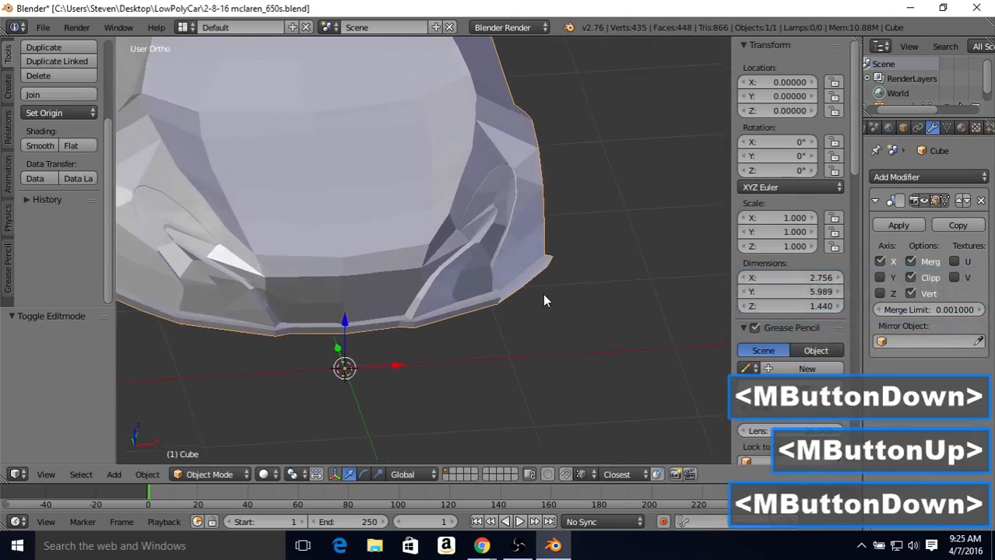
middle_click_drag(541, 292, 383, 319)
key("Tab")
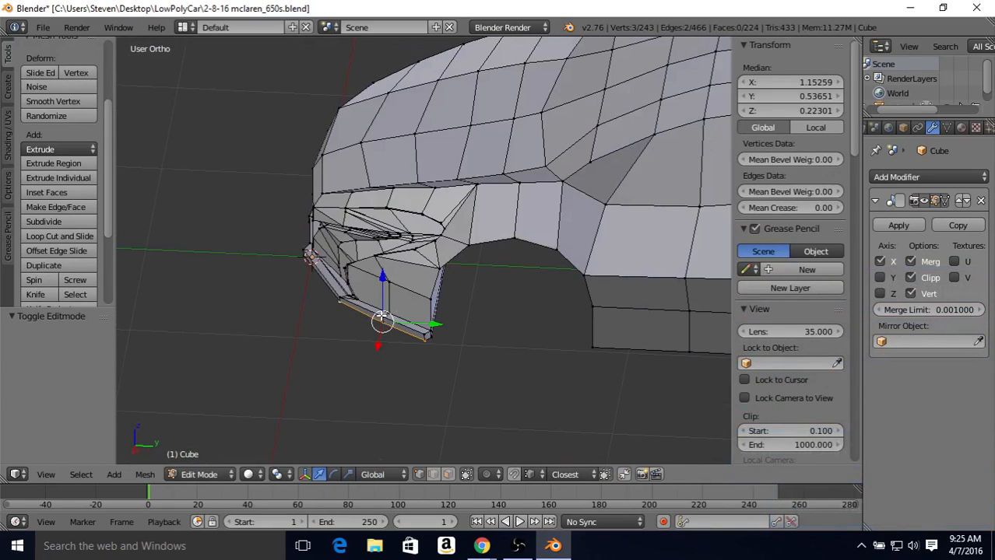
key("Tab")
mouse_move(383, 319)
middle_mouse_down()
mouse_move(435, 343)
mouse_move(393, 337)
middle_mouse_up()
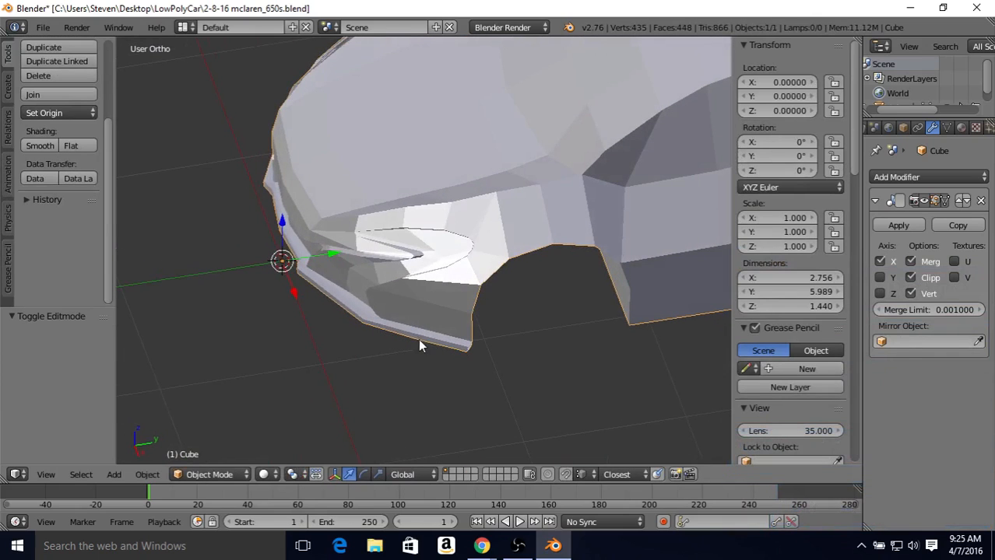
key("Tab")
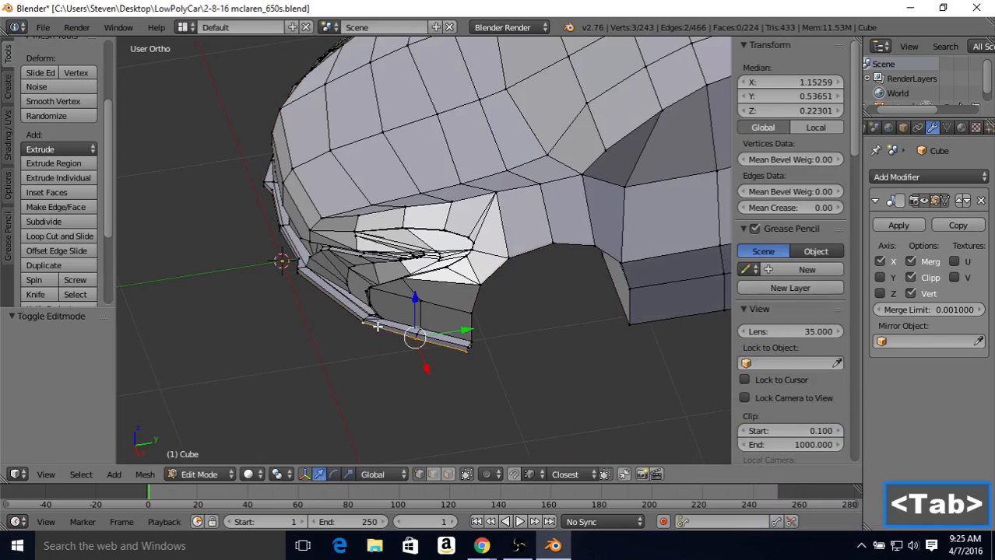
Select the upper and lower outer vertices at the middle of the lip's side segment
right_click(411, 350)
right_click(411, 340, "shift")
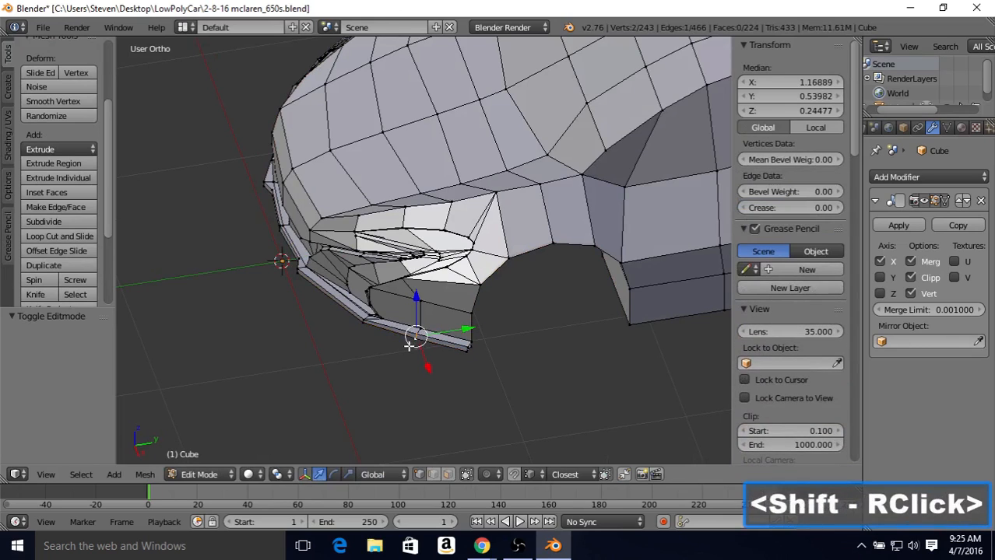
Try moving the selected mid-side lip vertices forward by about 0.099 in Y and undo the move
middle_click_drag(413, 335, 327, 286)
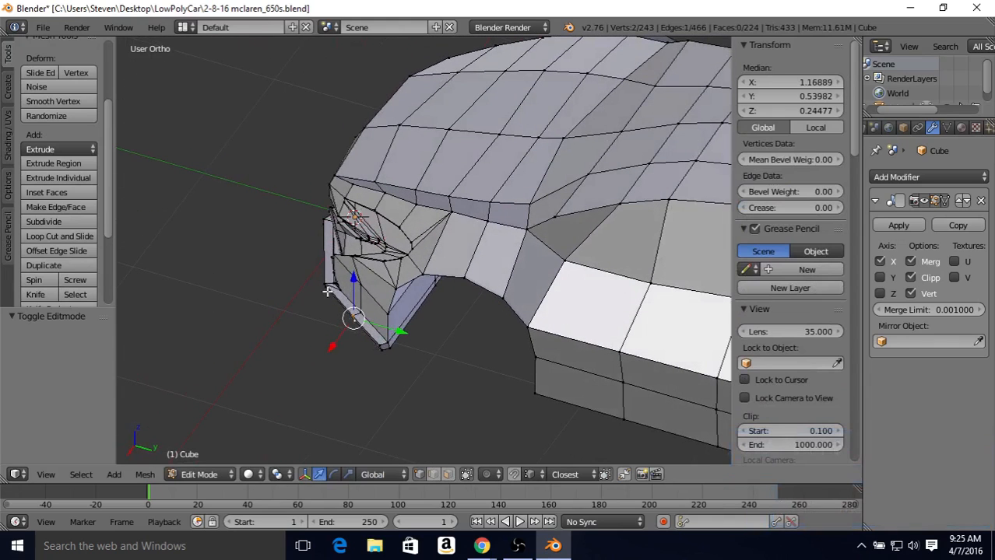
middle_click_drag(396, 309, 427, 340)
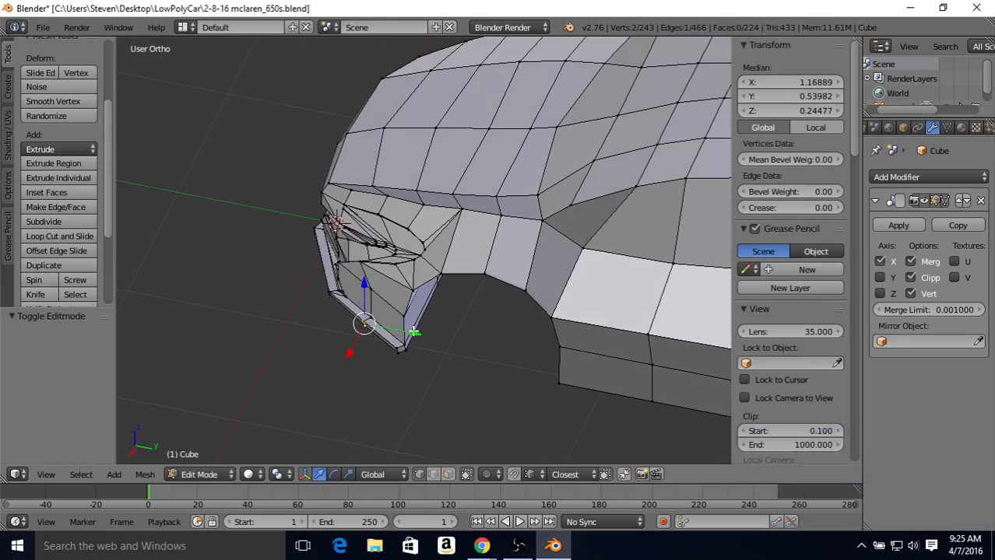
left_click_drag(413, 332, 297, 323)
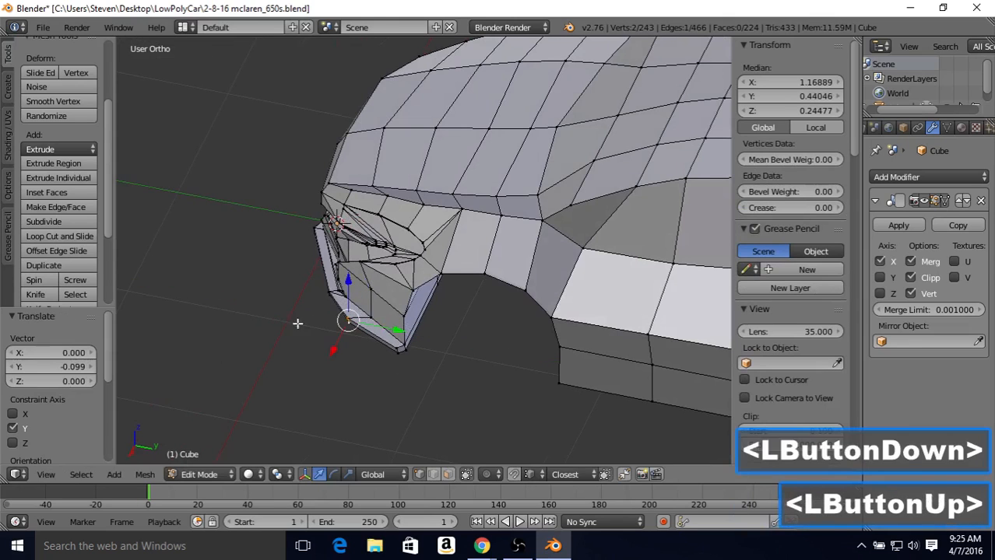
middle_click_drag(297, 323, 340, 316)
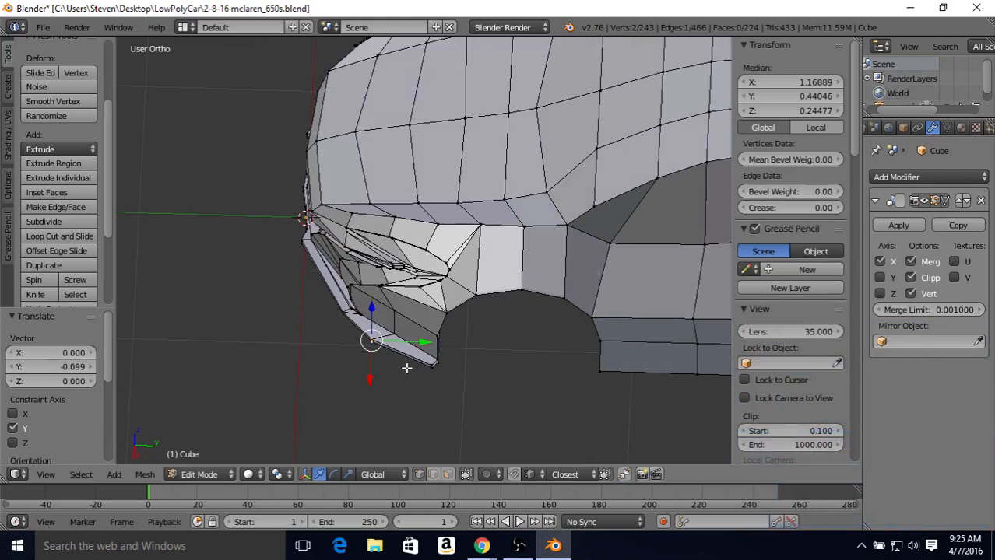
key("ctrl+z")
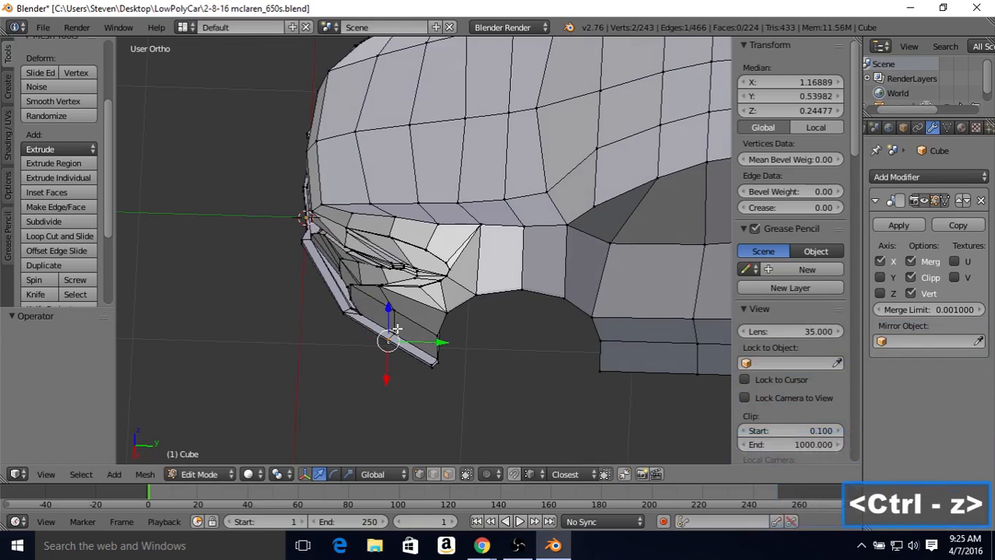
Move the mid-side lip vertex pair forward by about 0.035 in Y and outward by about 0.022 in X, checking it in Object Mode
right_click(387, 339, "shift")
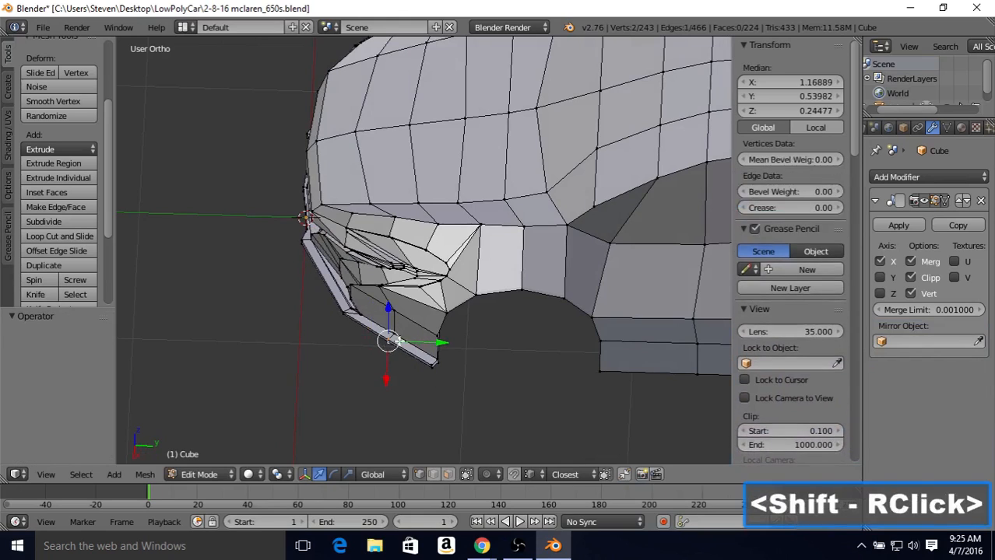
left_click_drag(438, 341, 381, 376)
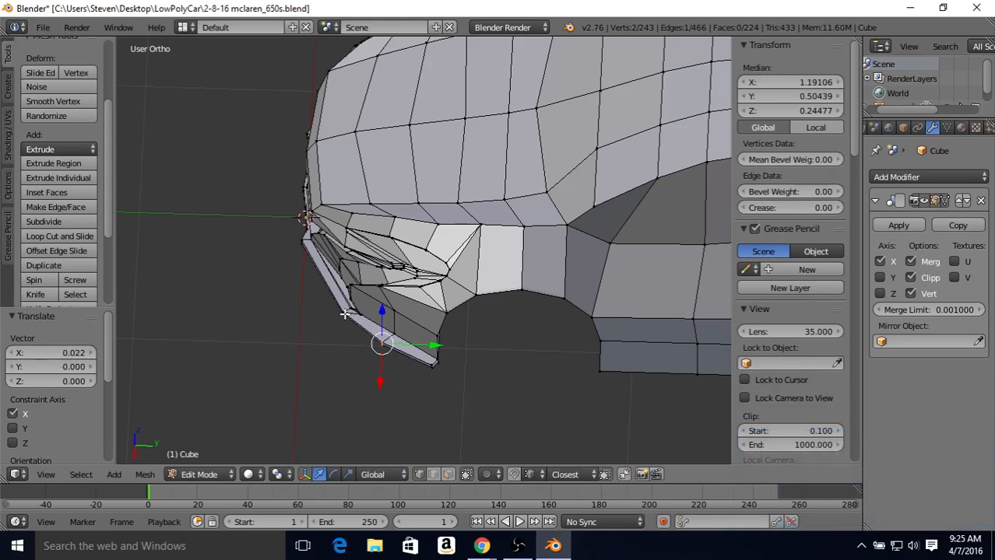
middle_click_drag(431, 367, 408, 330)
key("Tab")
mouse_move(421, 323)
middle_mouse_down()
mouse_move(402, 347)
mouse_move(351, 349)
mouse_move(393, 333)
mouse_move(369, 310)
mouse_move(405, 293)
mouse_move(436, 313)
middle_mouse_up()
key("Tab")
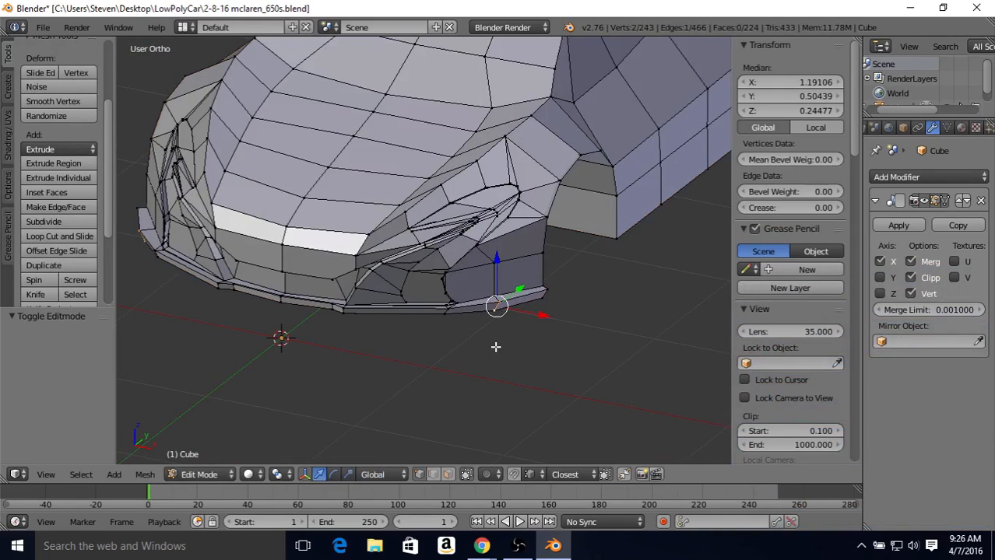
Subdivide the upper and lower outer edges of the lip segment beneath the front intake with one cut
left_click(433, 475)
middle_click_drag(436, 325, 451, 317)
right_click(405, 312)
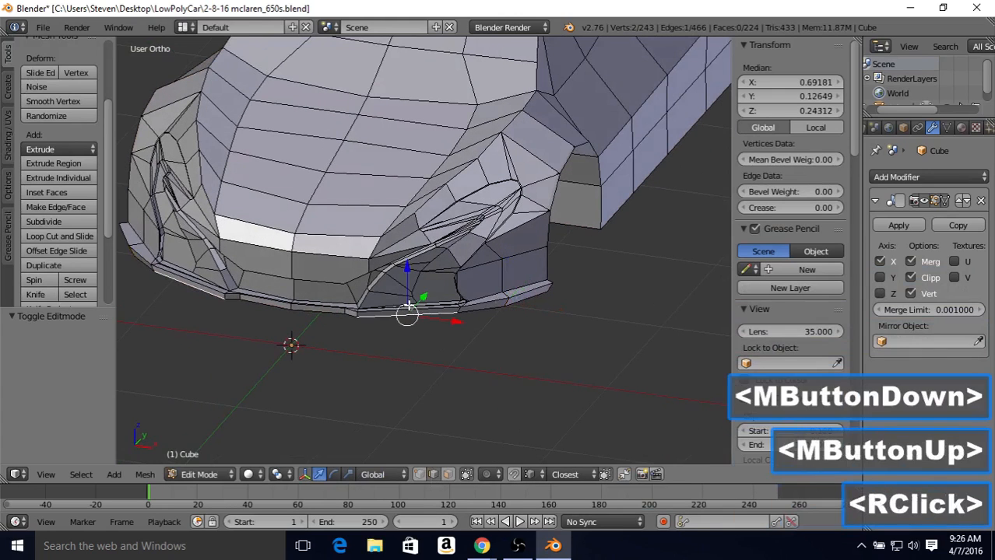
right_click(406, 311, "shift")
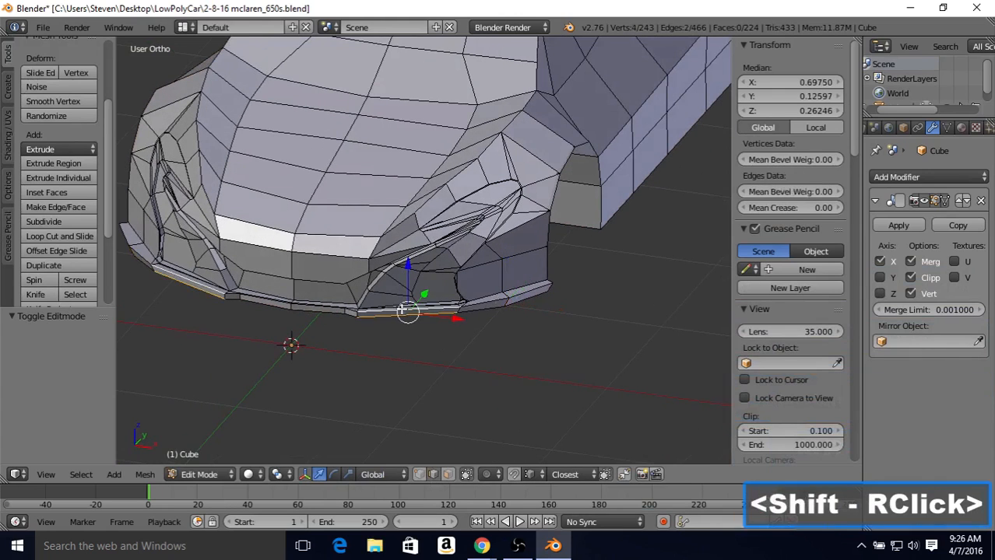
left_click(81, 222)
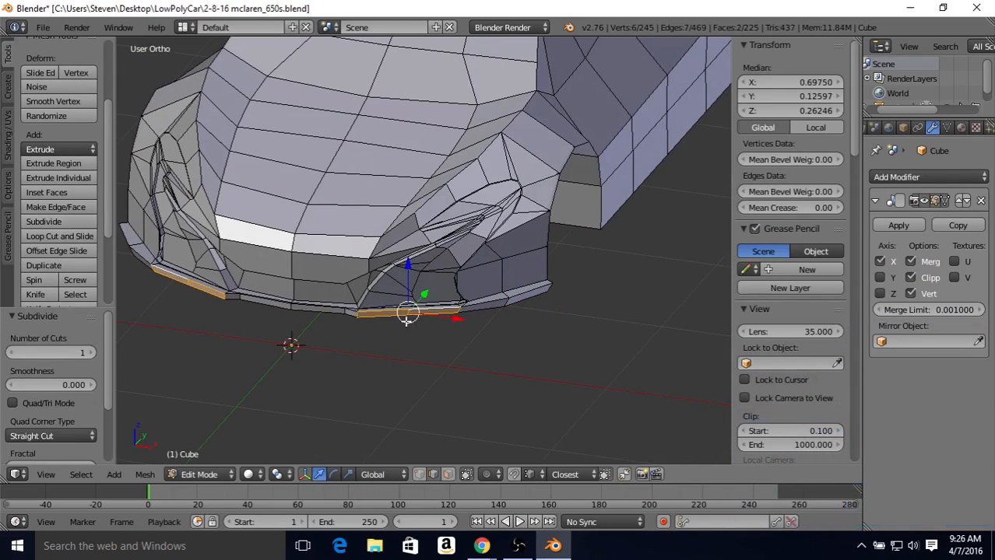
Slide the new lower vertex on the lip segment outward along its edge by a factor of about 0.040
left_click(420, 475)
scroll(437, 340, "up", 2)
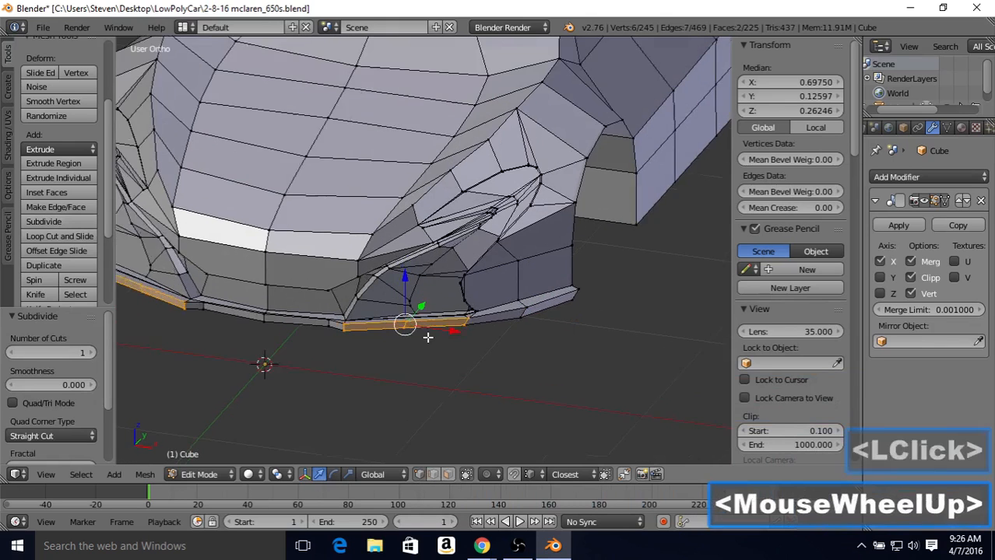
mouse_move(449, 290)
middle_mouse_down()
mouse_move(451, 273)
mouse_move(435, 287)
middle_mouse_up()
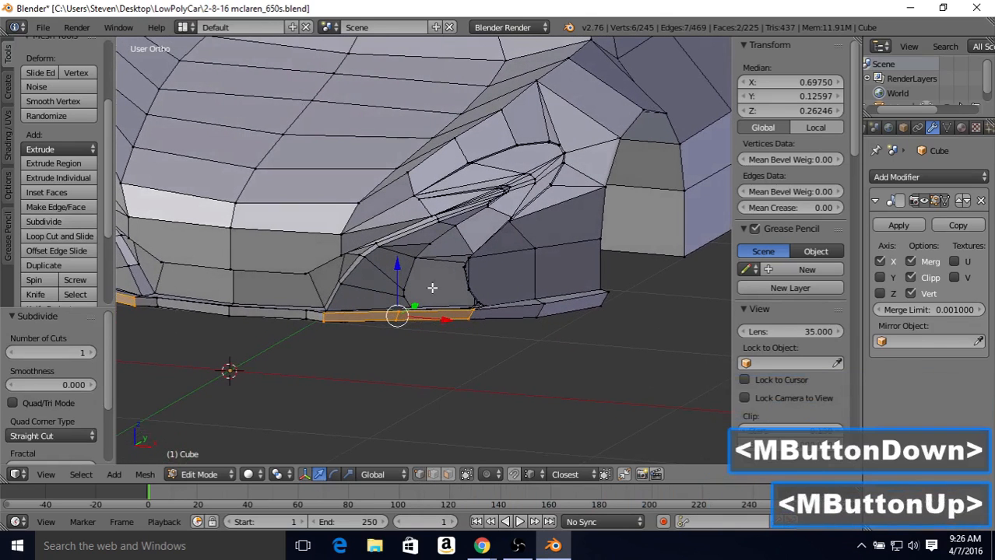
right_click(395, 322)
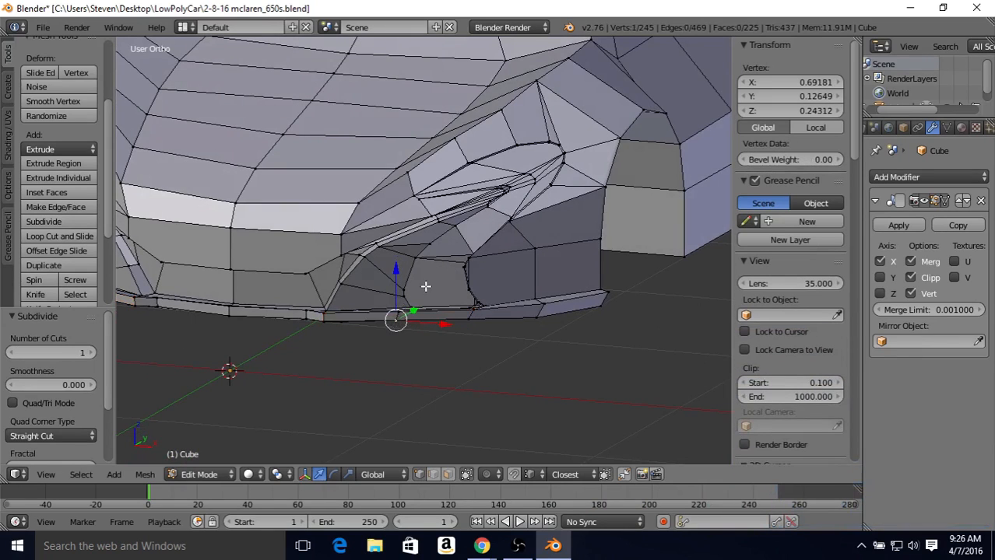
key("shift+v")
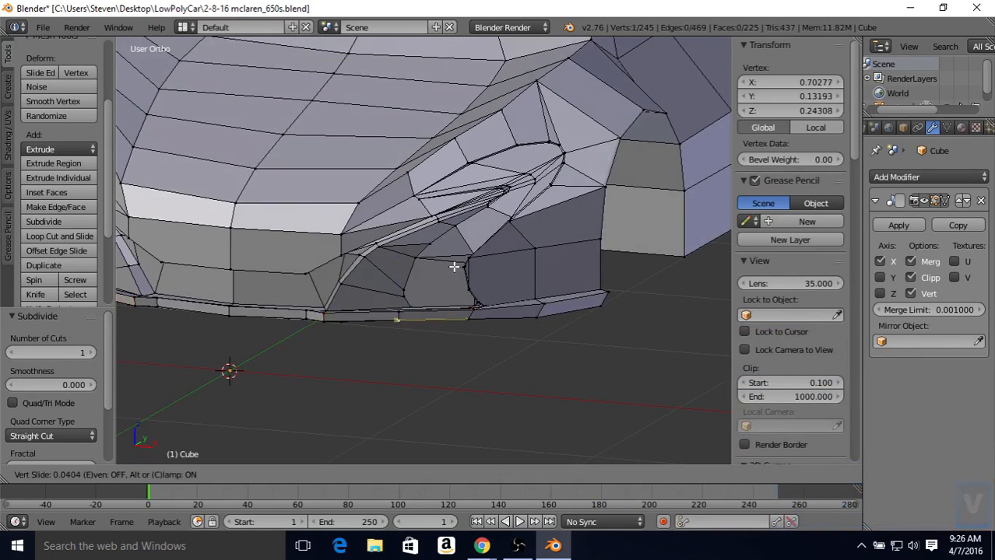
left_click(454, 267)
Add the new upper vertex to the selection and move the pair forward about 0.031 in Y and outward about 0.009 in X
middle_click_drag(451, 273, 323, 278)
right_click(431, 341, "shift")
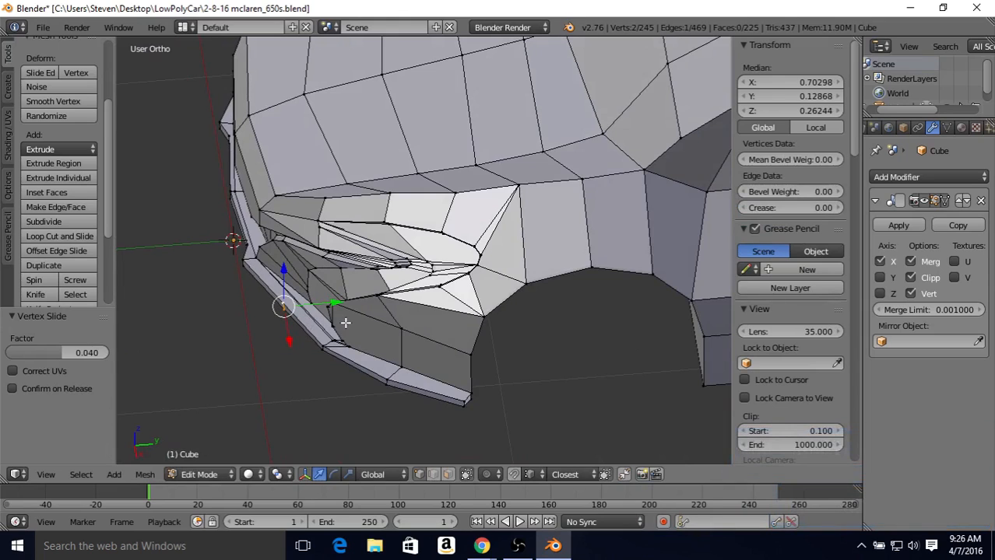
left_click_drag(337, 305, 328, 300)
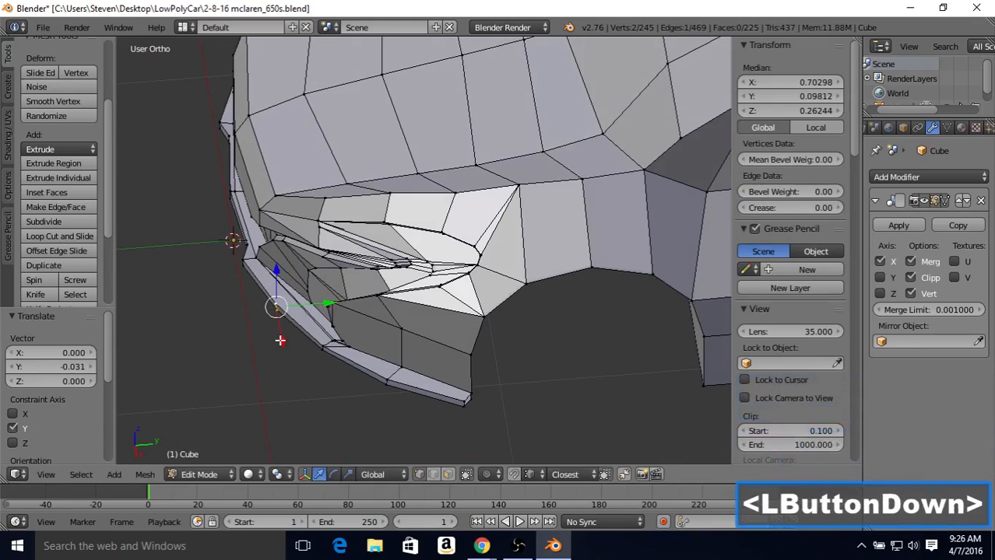
left_click_drag(280, 340, 281, 341)
Inspect the rounded front lip from several sides in Object Mode and compare it with the McLaren 650S side view photo
middle_click_drag(281, 340, 573, 359)
middle_click_drag(471, 337, 371, 295)
key("Tab")
scroll(371, 295, "down", 3)
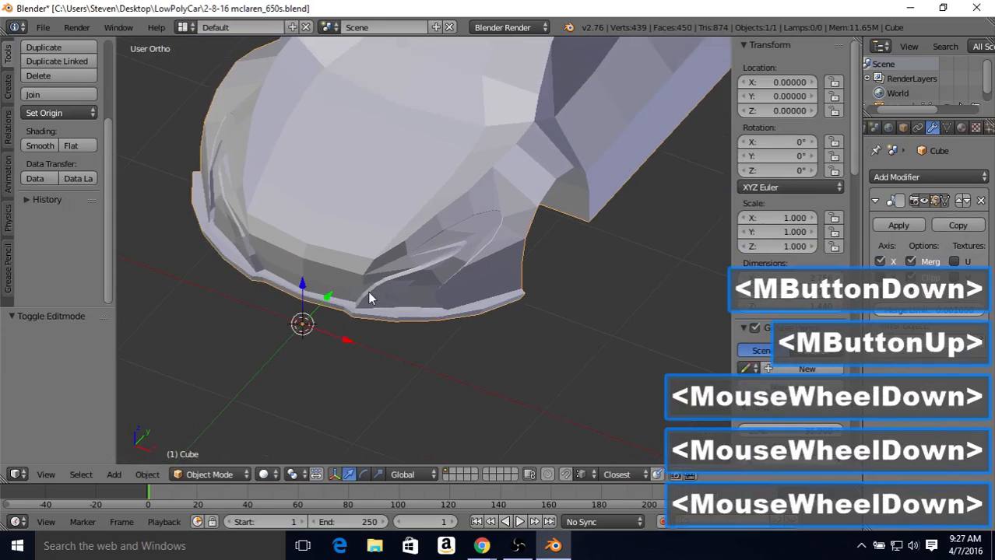
middle_click_drag(276, 250, 437, 247)
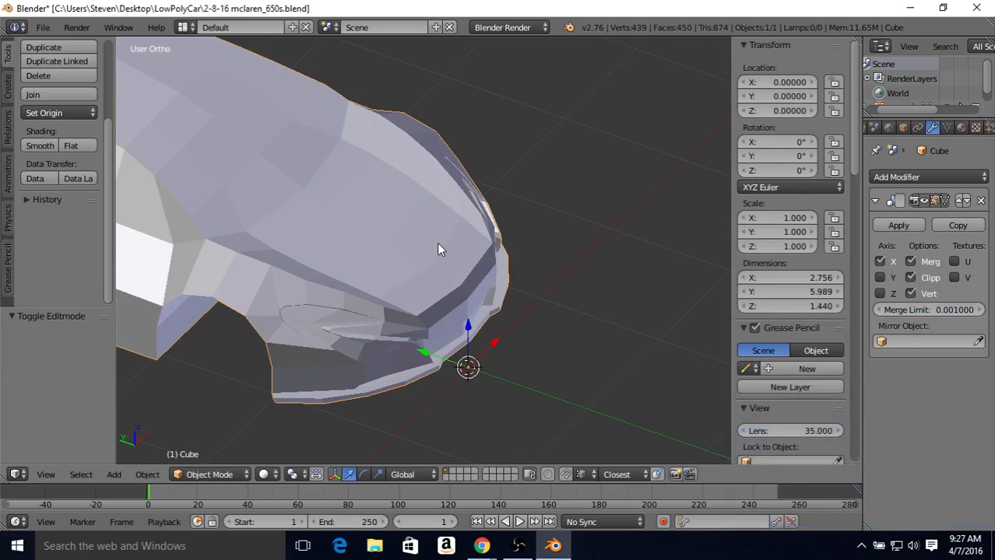
middle_click_drag(438, 249, 396, 285)
key("Tab")
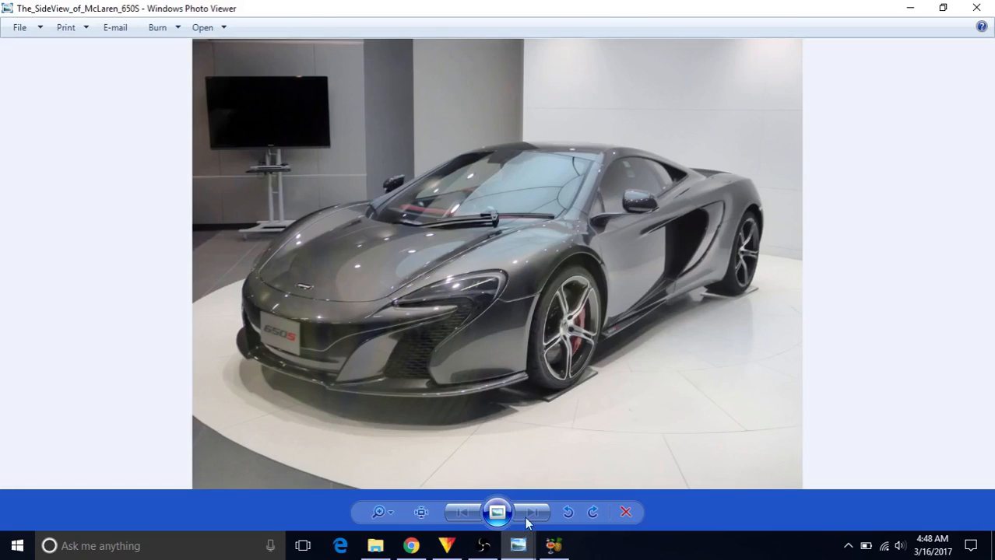
mouse_move(518, 545)
left_click(520, 498)
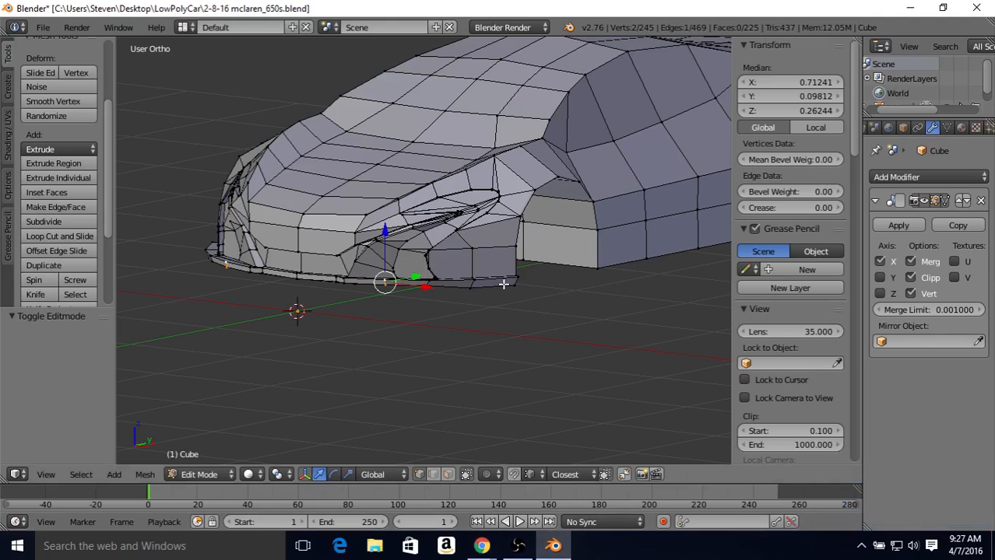
Add one centred loop cut running lengthwise along the front lip's outer face and check its course around the nose
middle_click_drag(379, 267, 428, 278)
scroll(428, 277, "up", 2)
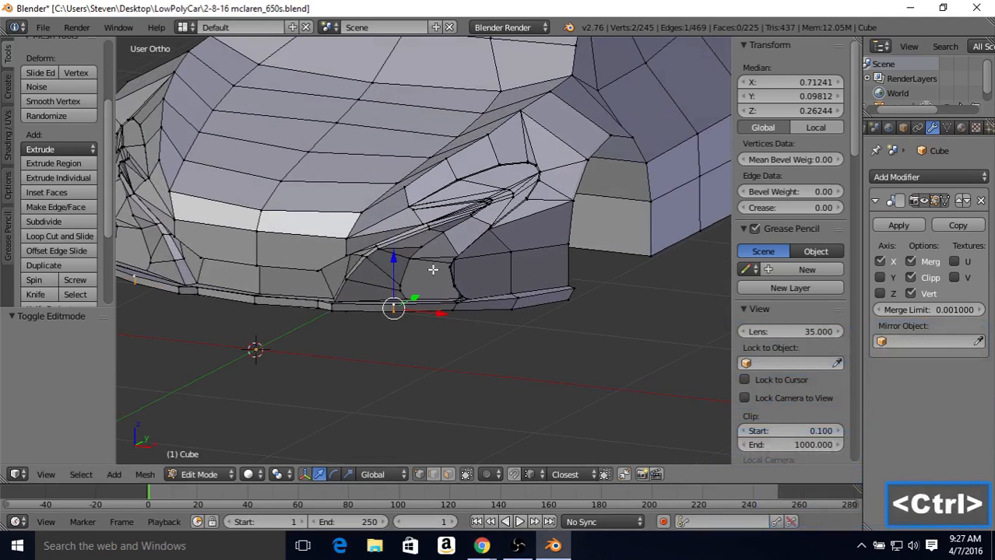
key("ctrl+r")
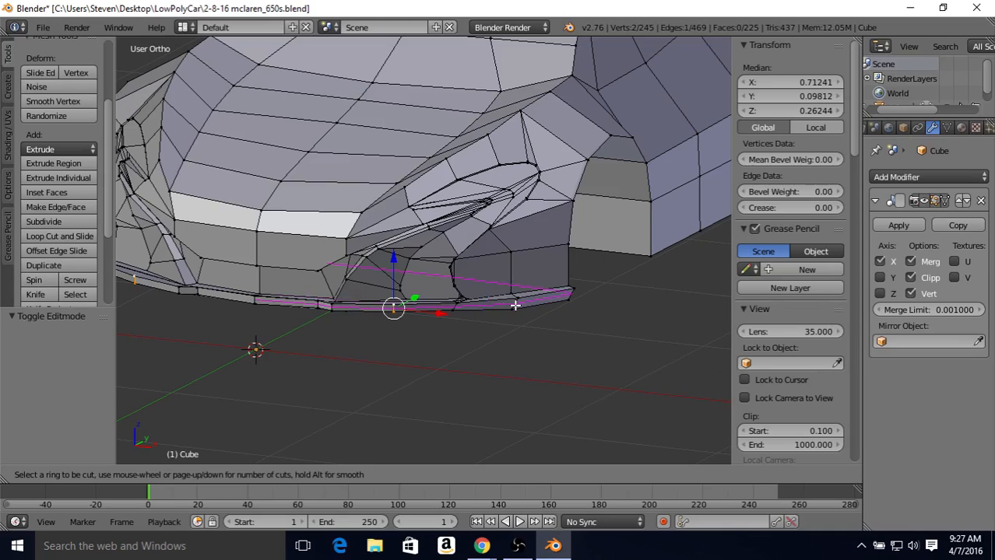
left_click(516, 306)
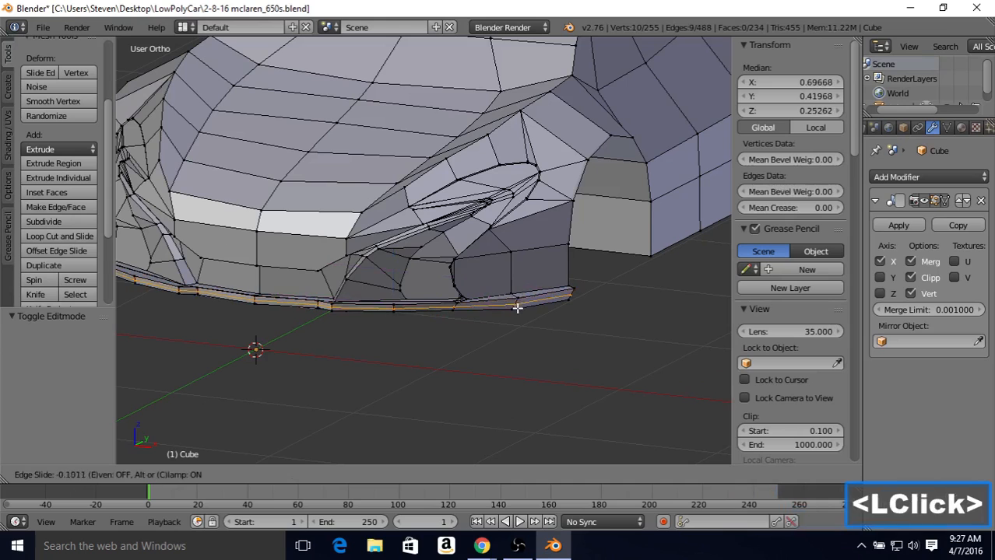
right_click(516, 305)
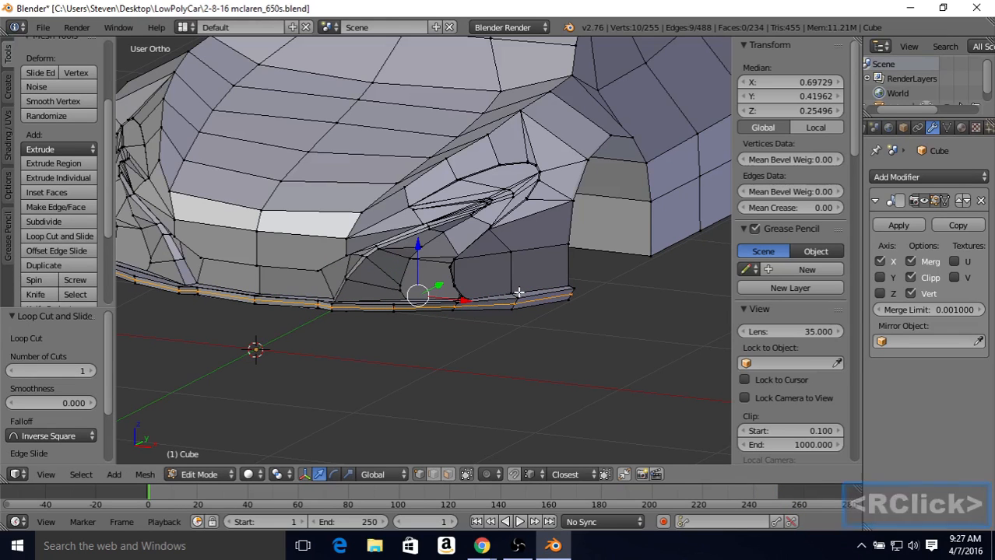
middle_click_drag(540, 291, 377, 294)
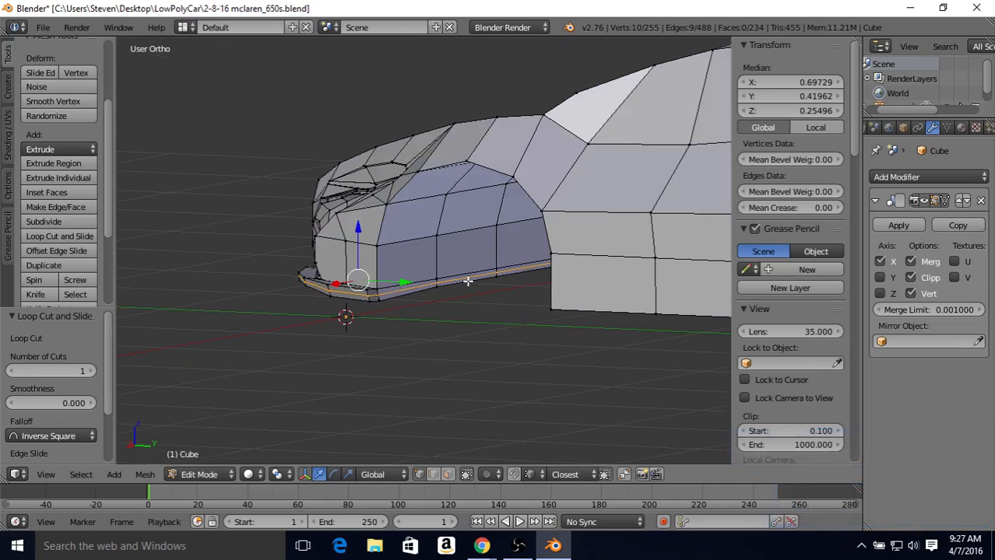
middle_click_drag(298, 269, 457, 265)
middle_click_drag(386, 259, 355, 262)
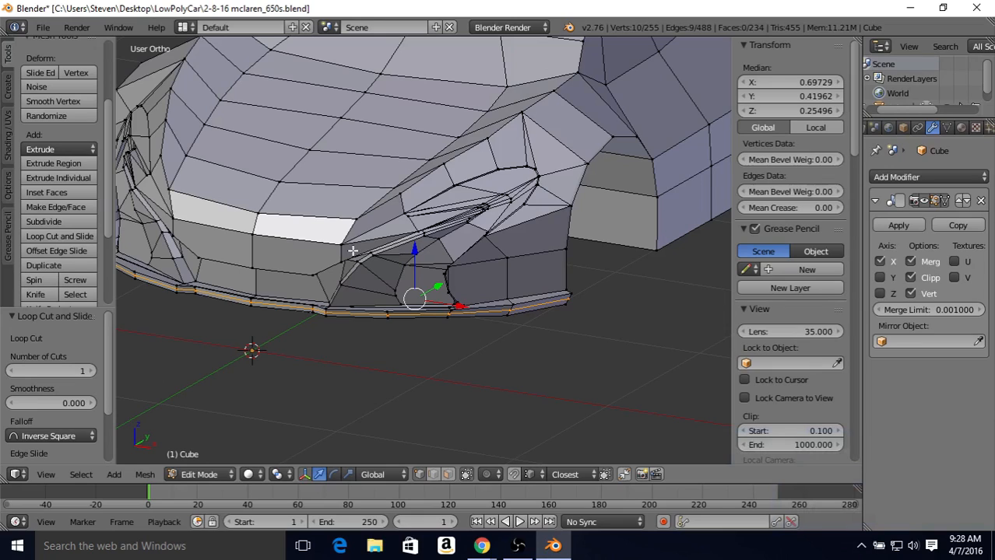
key("alt")
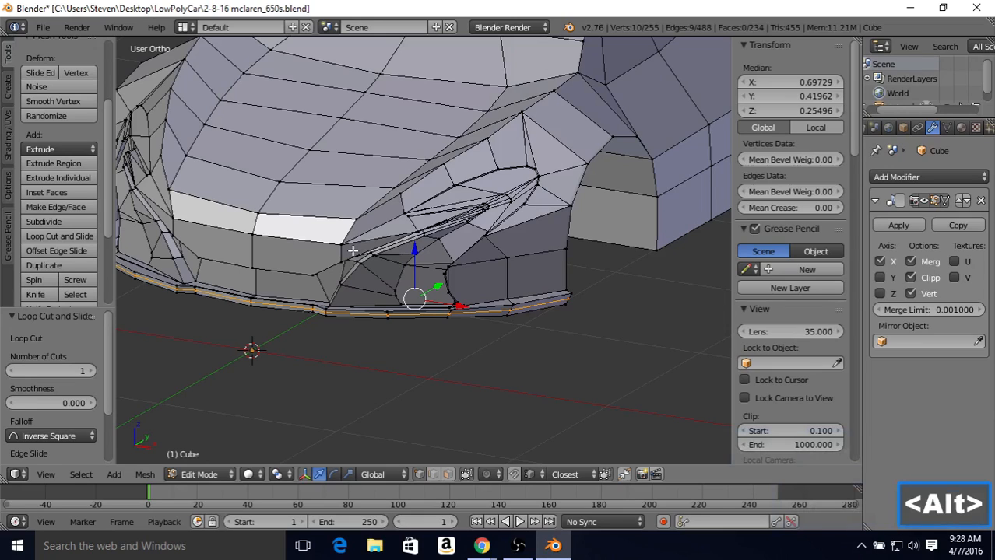
Push the new edge loop on the front lip outward by about 0.007 with Shrink/Fatten
key("alt+s")
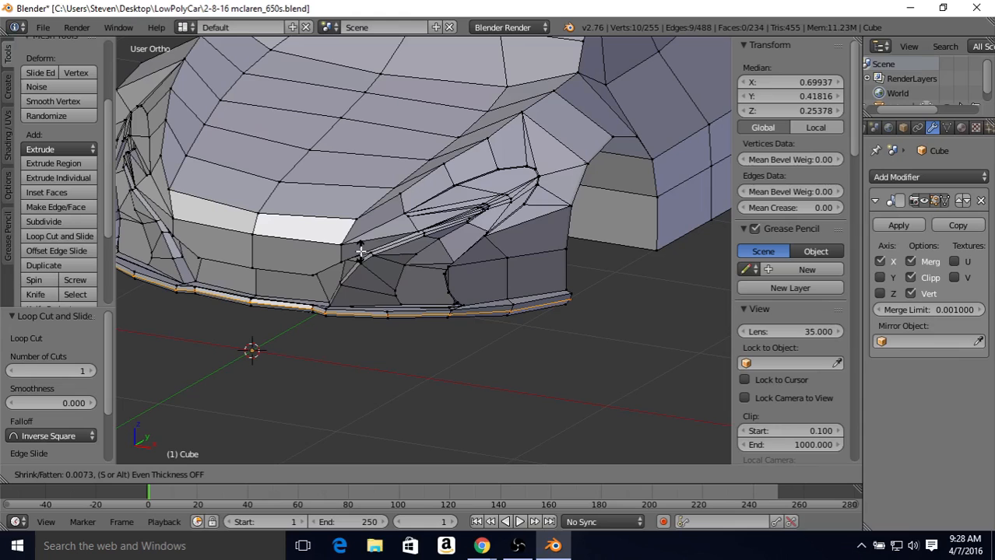
left_click(361, 252)
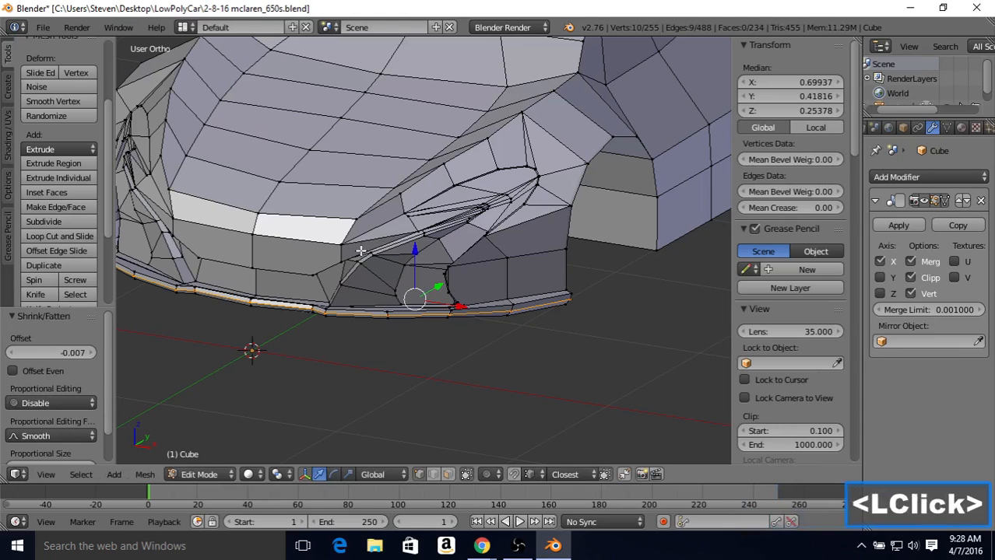
middle_click_drag(361, 247, 350, 251)
Inspect the front lip's rounded outer face in Object Mode from the front and both sides
key("Tab")
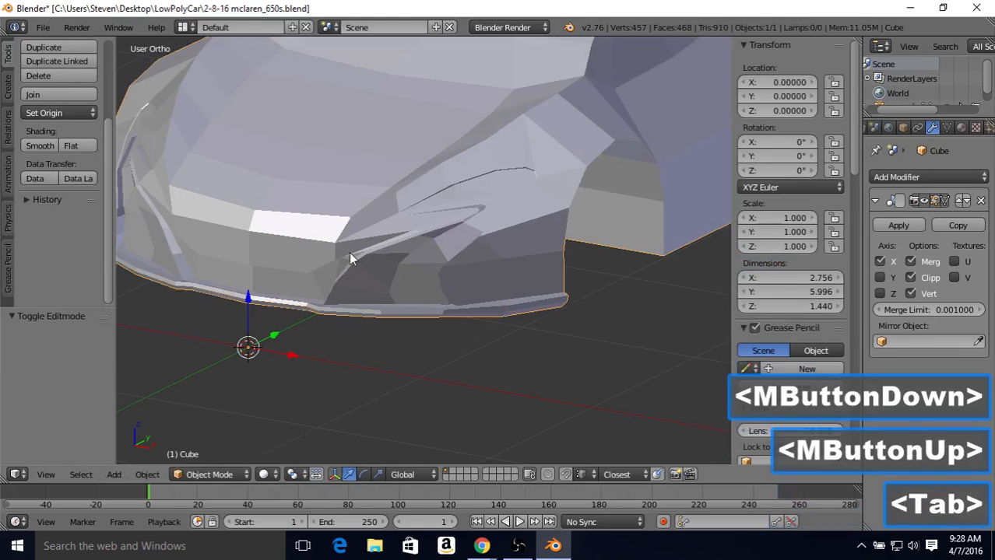
scroll(349, 251, "down", 2)
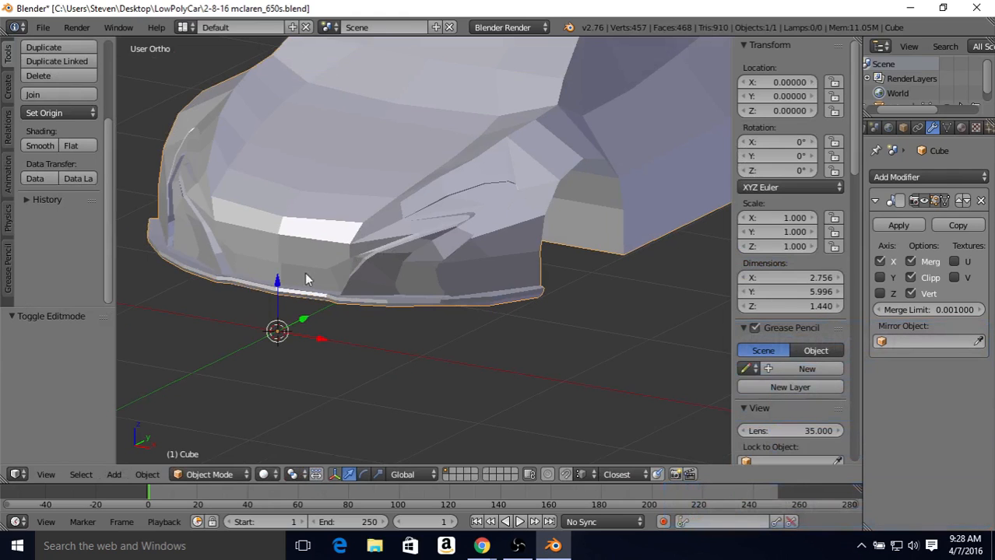
middle_click_drag(267, 307, 467, 264)
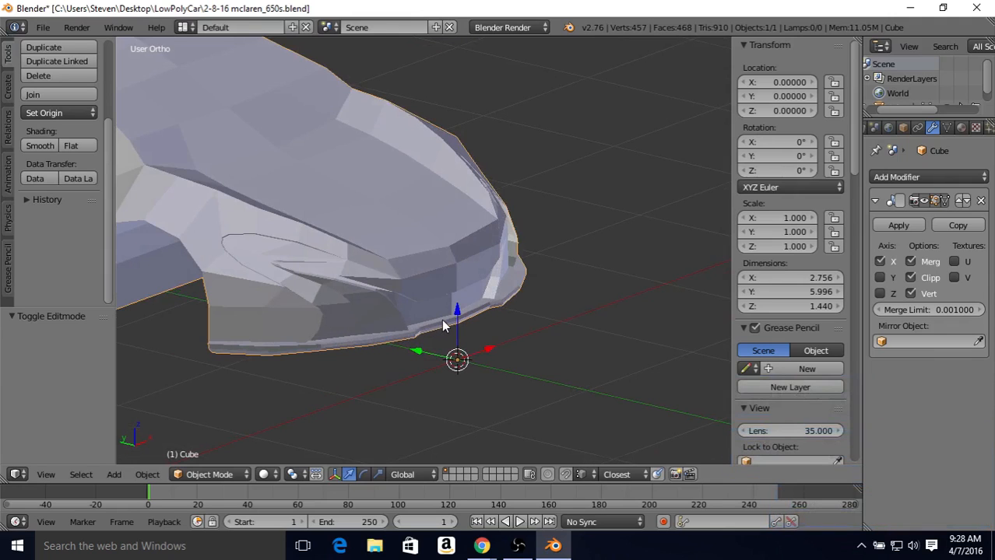
middle_click_drag(480, 311, 364, 303)
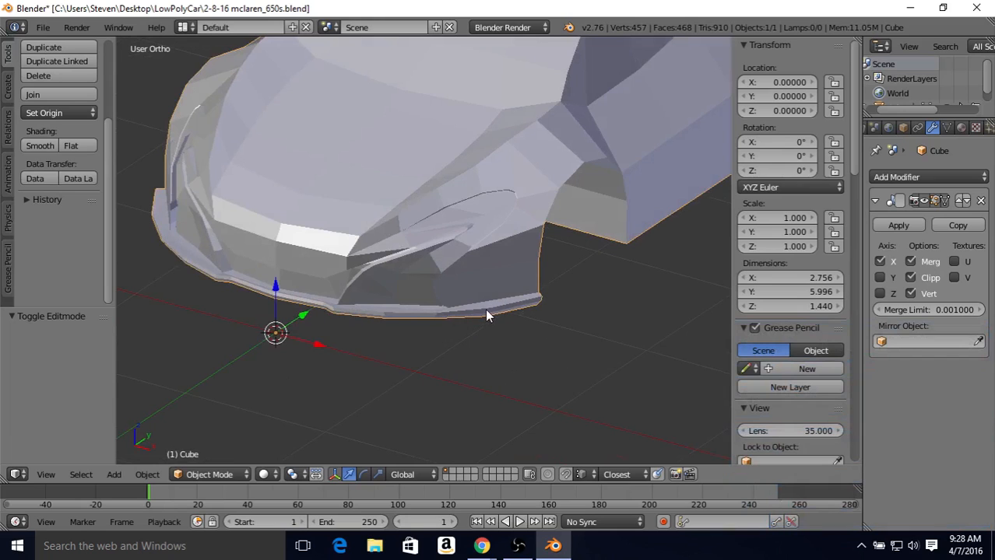
middle_click_drag(371, 286, 356, 282)
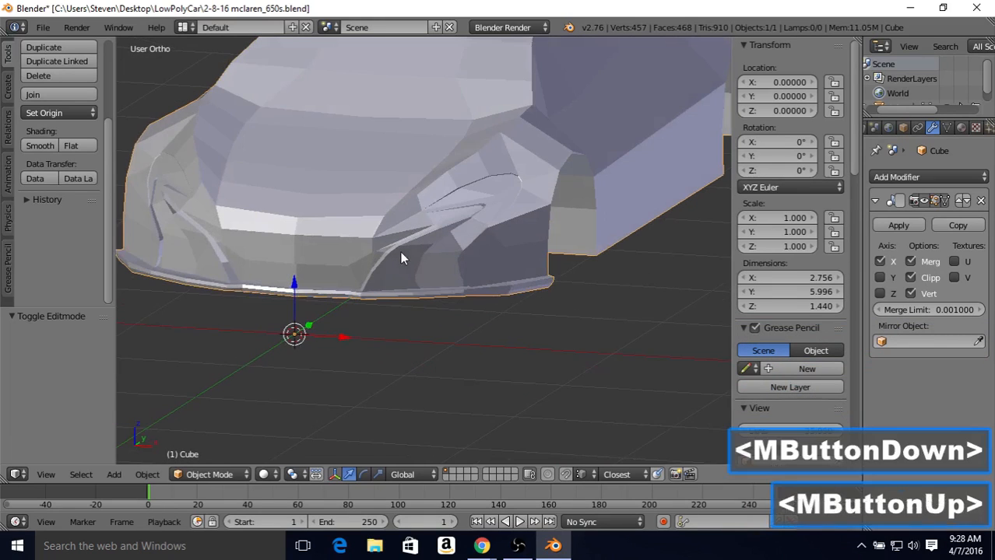
middle_click_drag(497, 289, 477, 271)
middle_click_drag(553, 253, 426, 249)
In Edit Mode, select the lip loop's two inner vertices along its rear wheel-well edge and snap them about -0.007 in Y
key("Tab")
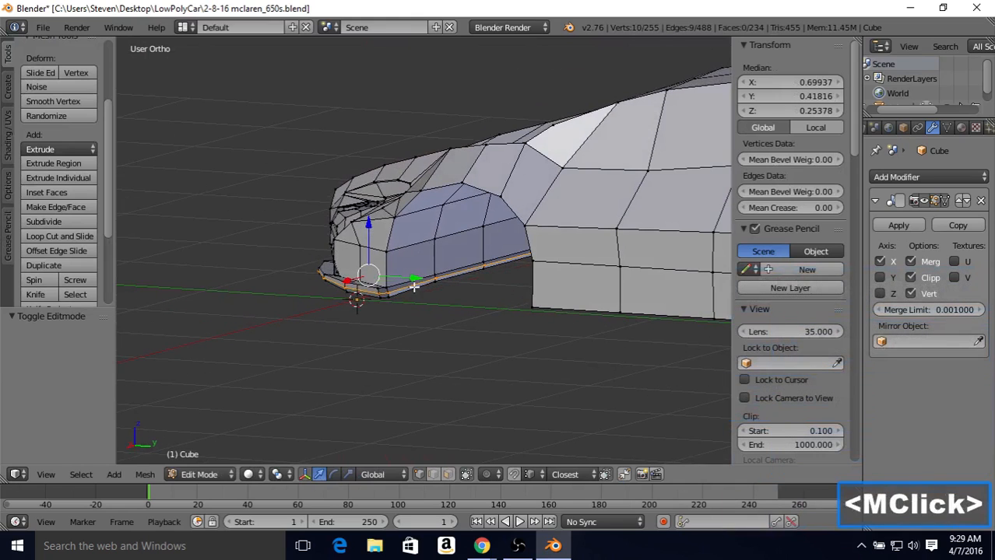
scroll(455, 267, "up", 3)
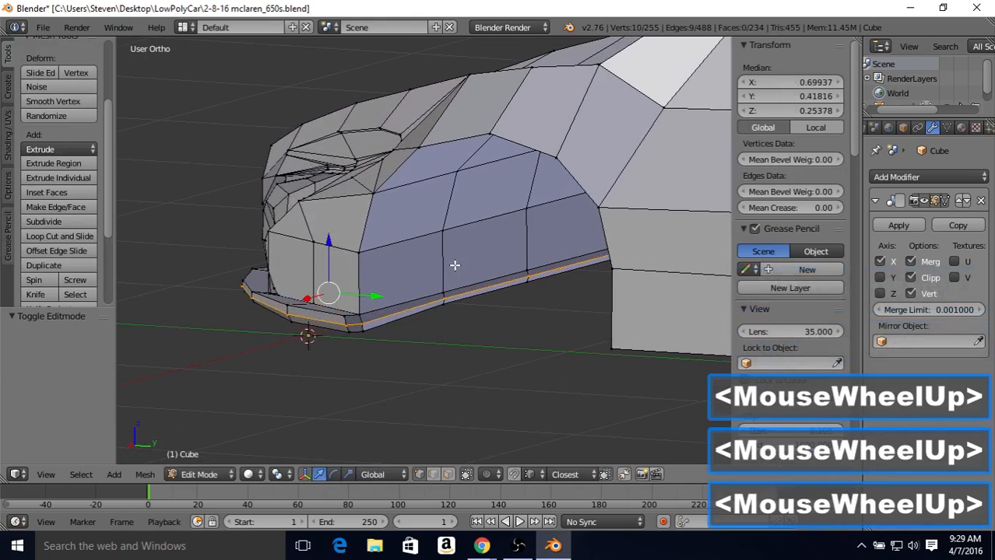
middle_click_drag(454, 267, 456, 294)
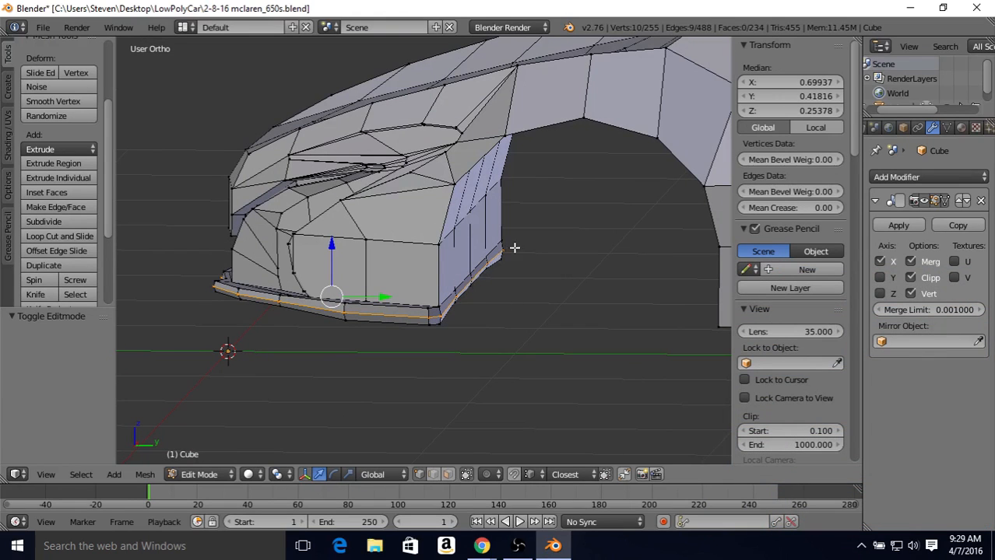
right_click(459, 299)
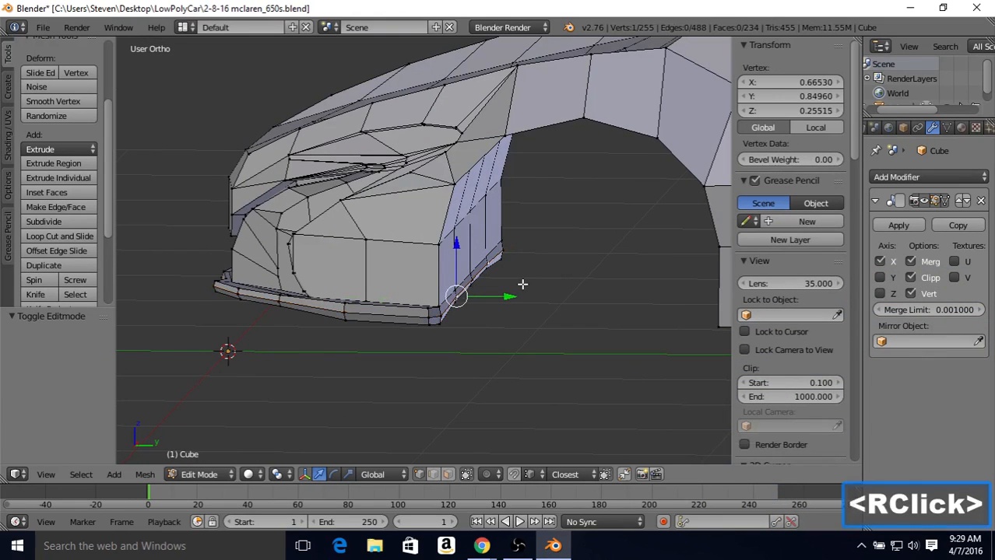
middle_click_drag(520, 287, 506, 291)
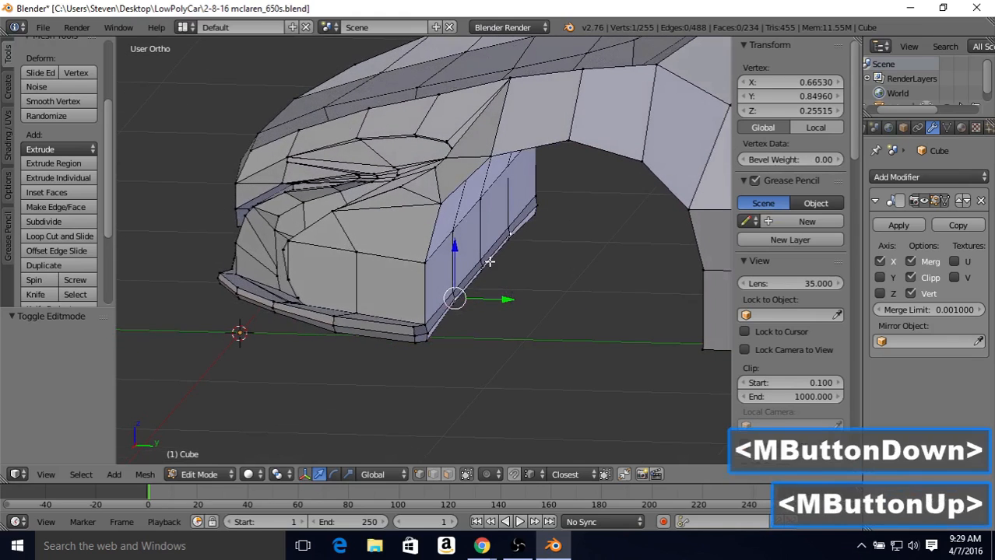
right_click(485, 263, "shift")
left_click_drag(506, 282, 480, 260)
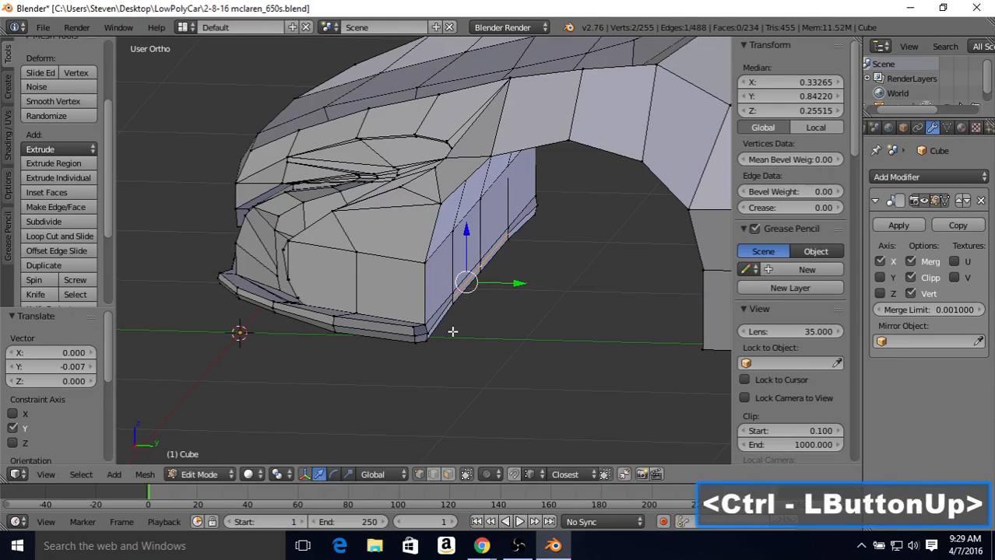
Snap the loop vertex at the lip's outer rear corner about -0.007 in Y, in line with the rear edge
middle_click_drag(472, 295, 502, 297)
right_click(418, 329)
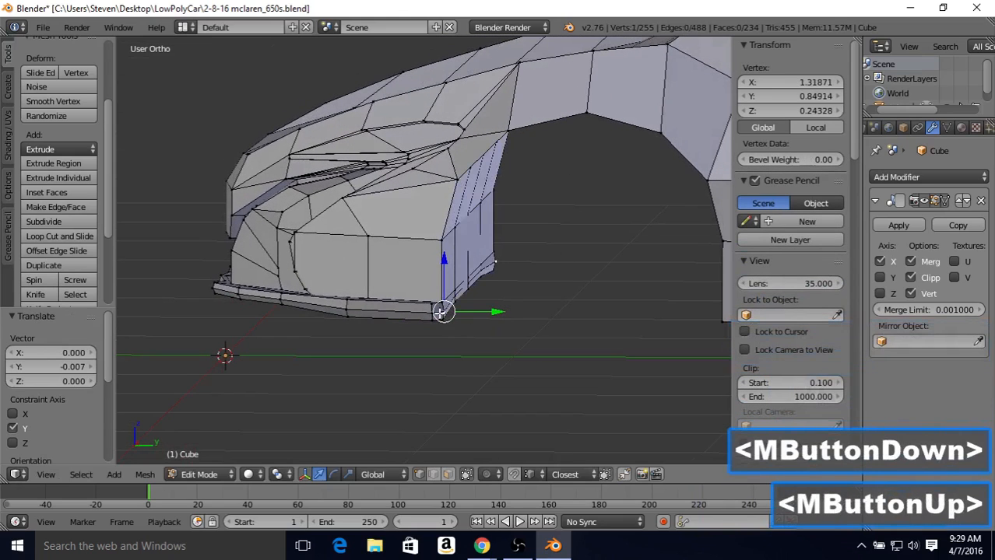
left_click_drag(490, 311, 443, 301)
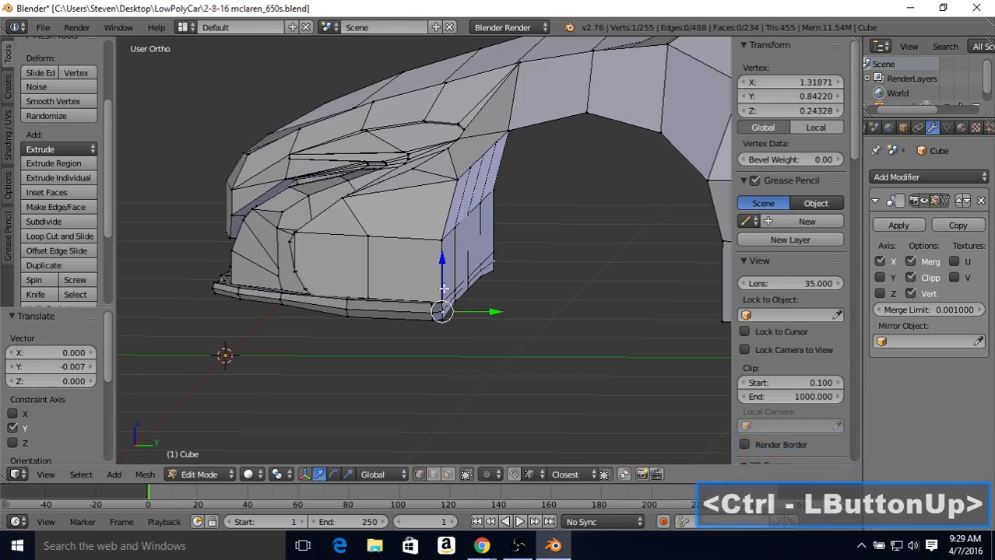
Check the finished lip in Object Mode from the front and save the blend file
key("Tab")
middle_click_drag(507, 281, 342, 257)
scroll(413, 288, "down", 2)
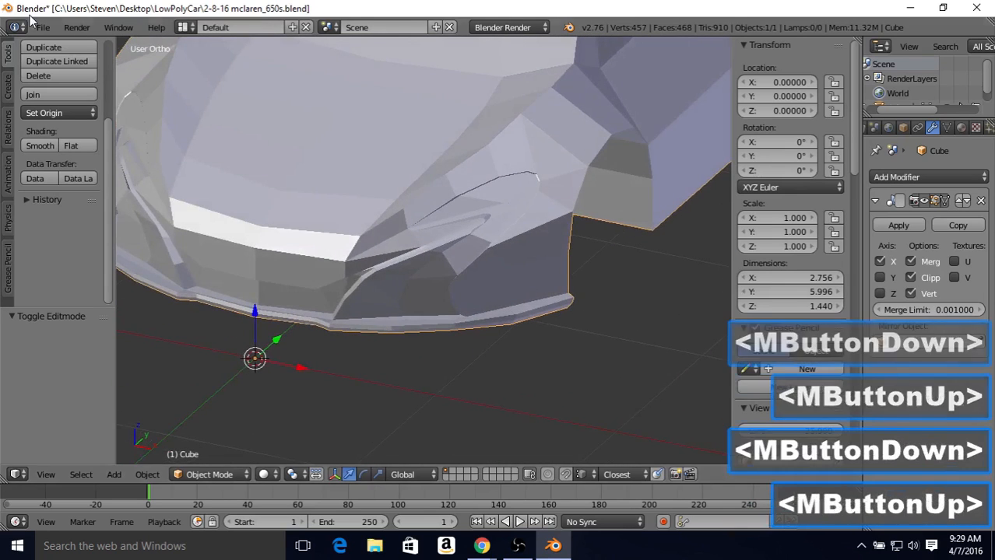
middle_click_drag(206, 115, 351, 156)
left_click(41, 29)
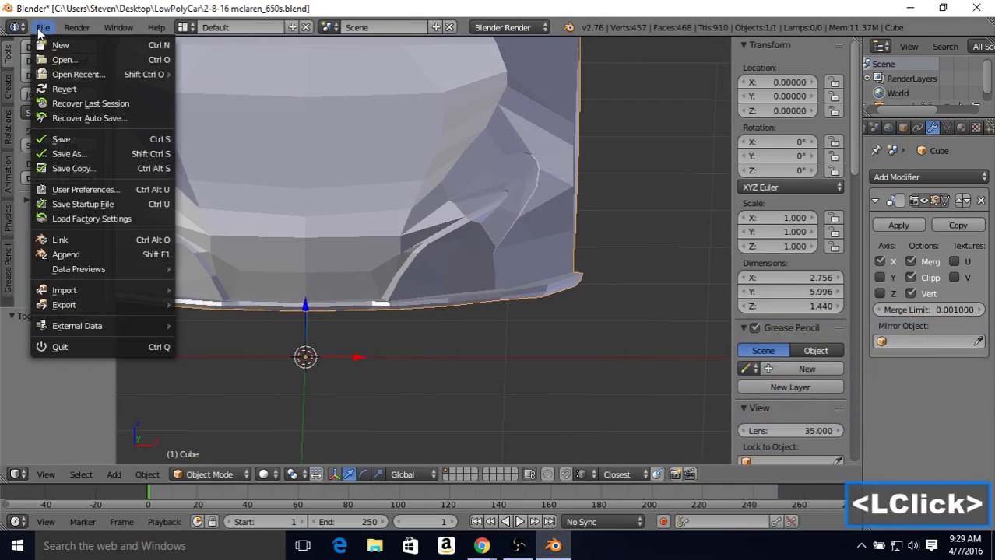
left_click(62, 140)
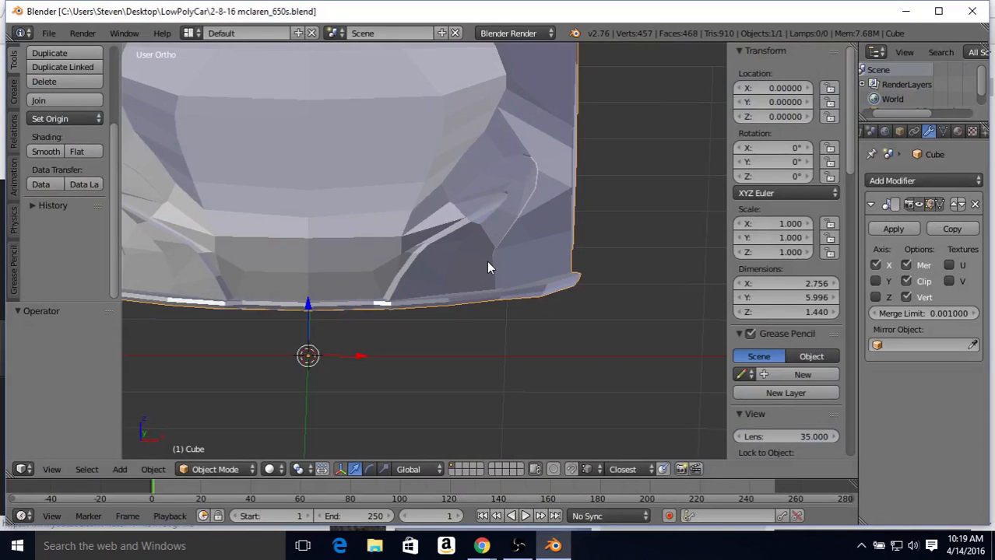
In edge select mode, select the four cross edges of the lowest hood strip from the centreline to the headlight and subdivide them with one cut
middle_click_drag(378, 215, 459, 237, "shift")
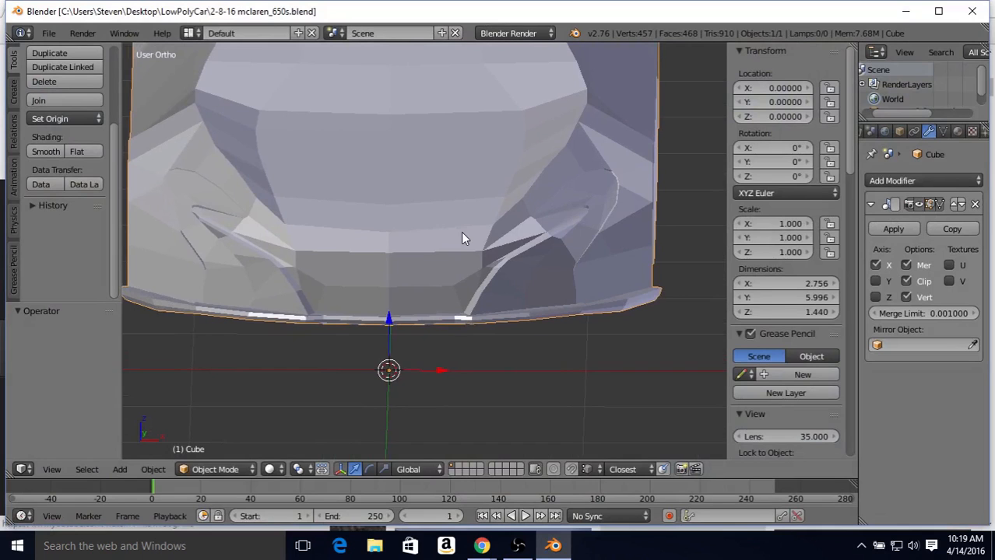
key("Tab")
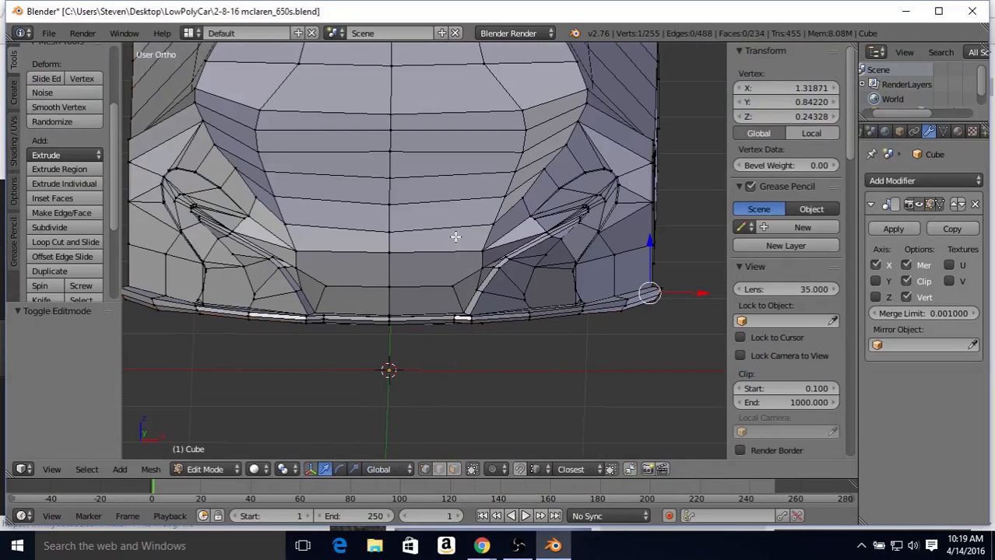
scroll(455, 237, "up", 2)
middle_click_drag(519, 229, 427, 255, "shift")
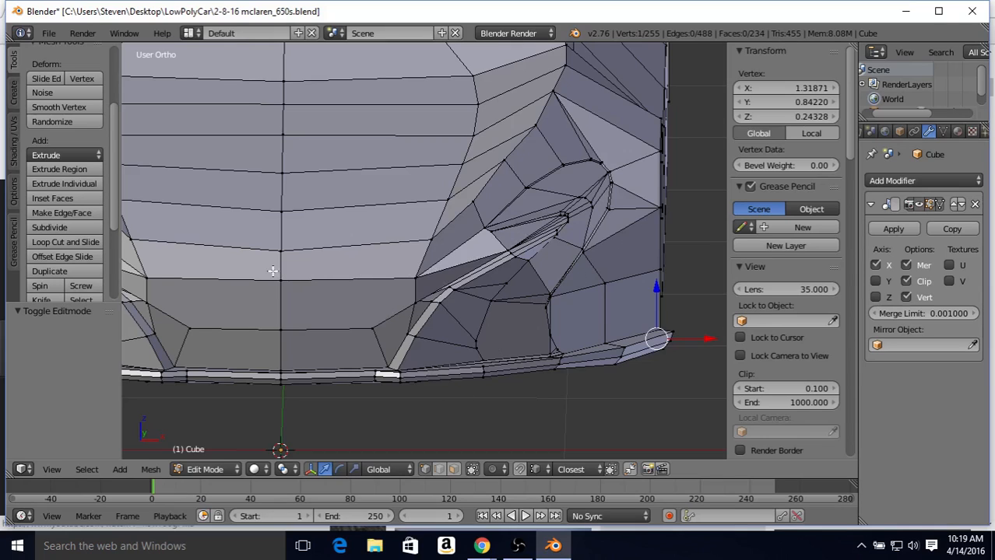
left_click(437, 467)
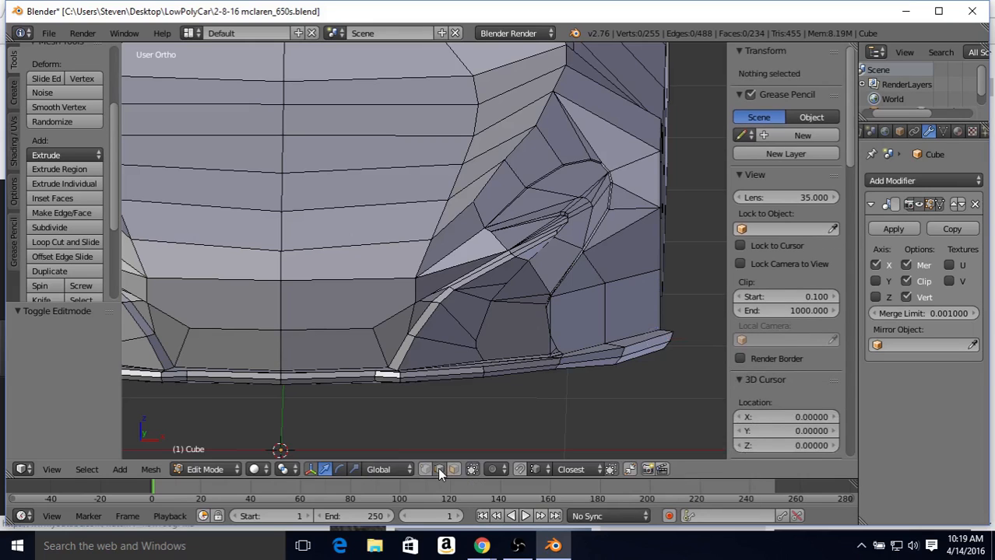
right_click(278, 267)
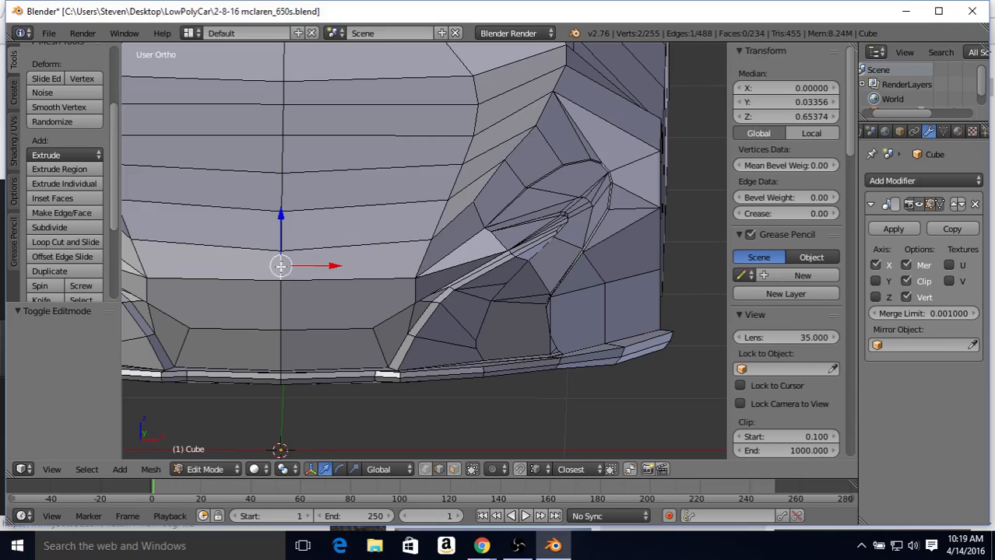
right_click(421, 260, "shift")
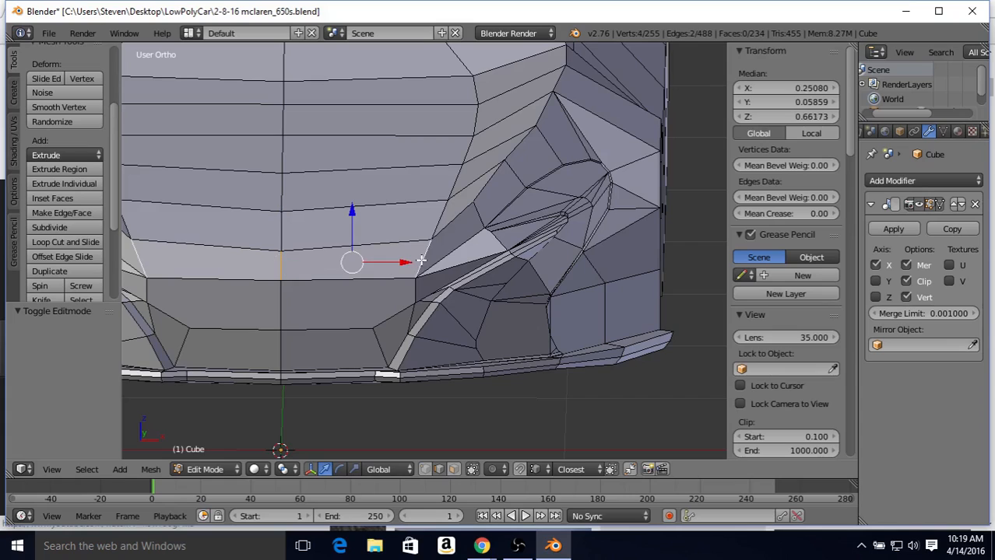
right_click(438, 259, "shift")
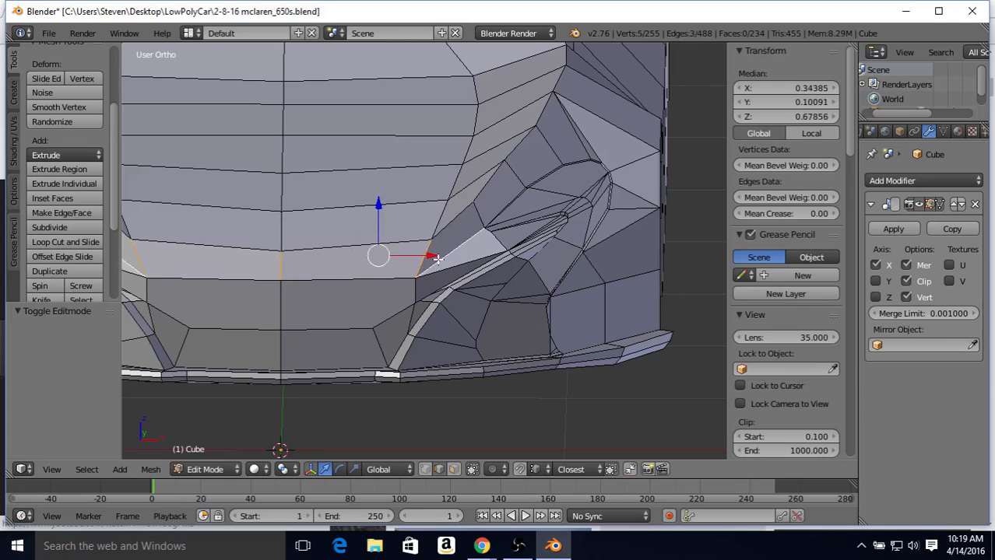
right_click(498, 240, "shift")
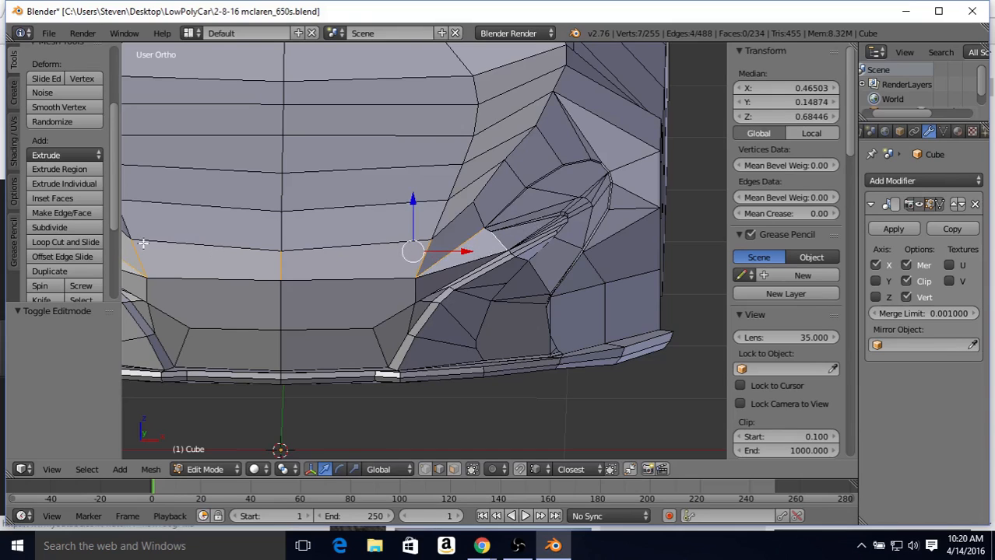
left_click(80, 227)
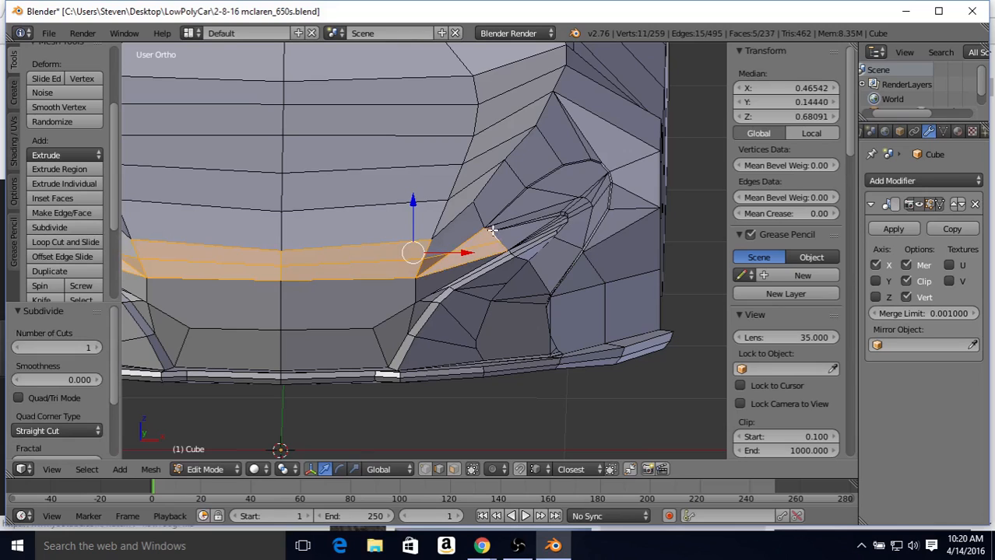
In vertex select mode, connect the new vertex on the headlight's inner edge to the vertex at the headlight recess's outer tip
left_click(424, 469)
right_click(499, 241)
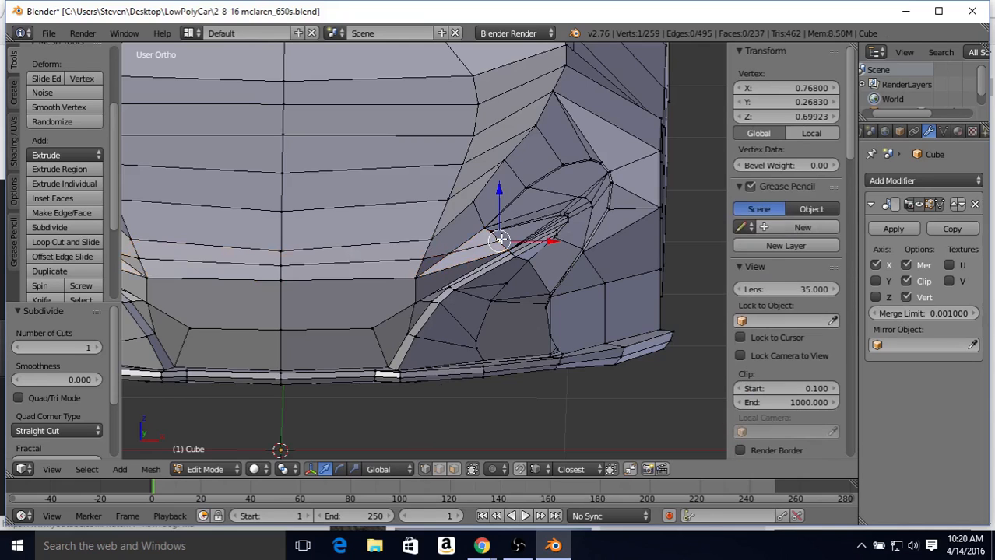
right_click(558, 216, "shift")
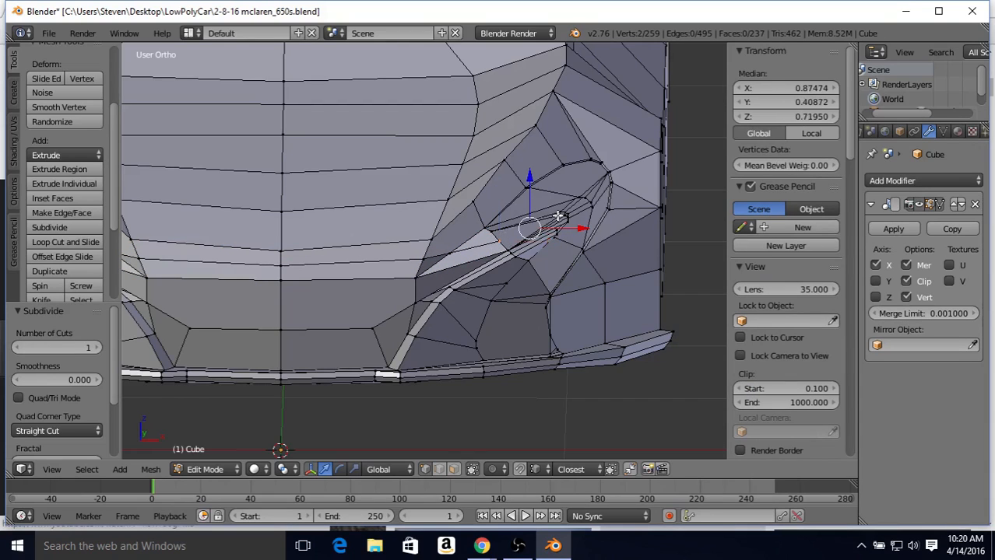
key("j")
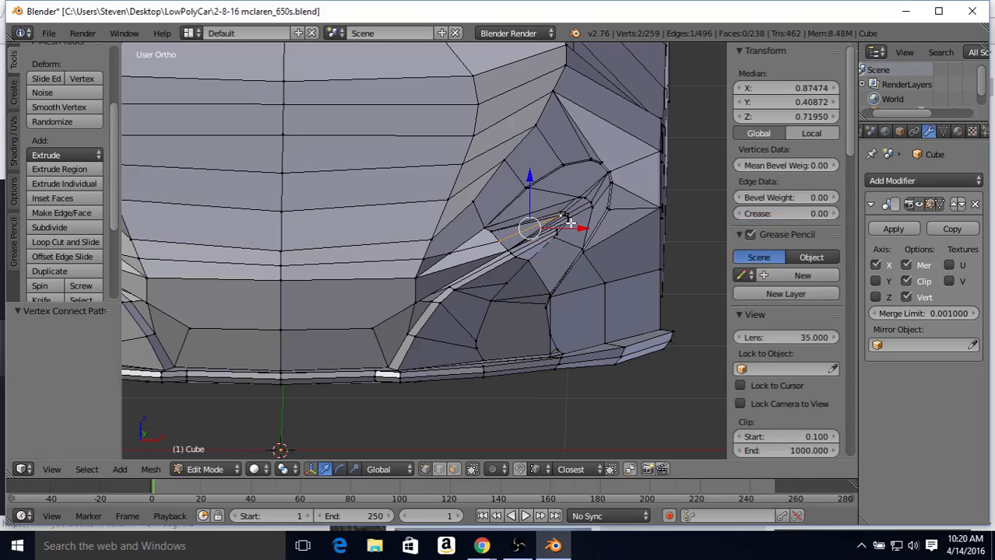
Dissolve the two long narrow edges just below the new connecting edge inside the headlight recess
scroll(571, 223, "up", 1)
scroll(537, 251, "up", 2)
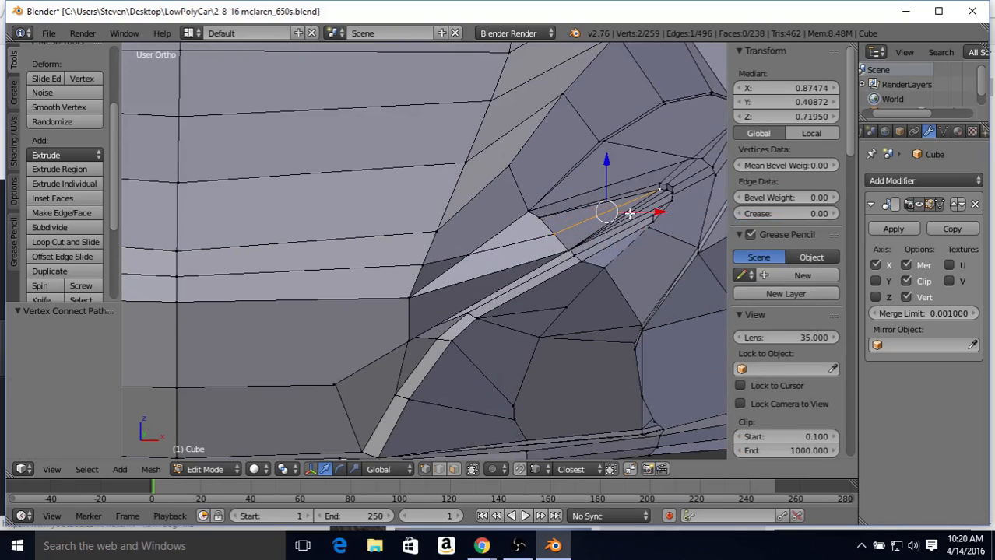
middle_click_drag(577, 235, 408, 259, "shift")
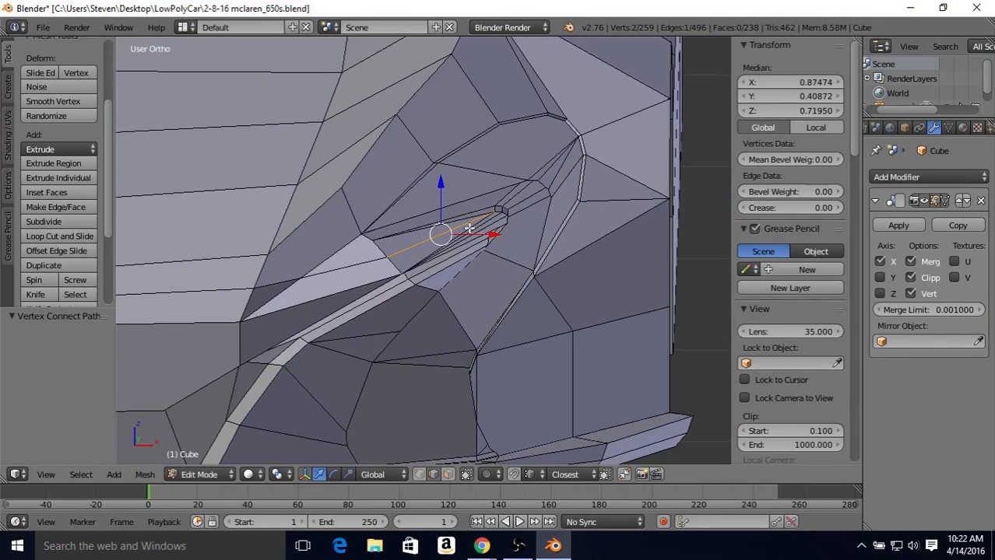
right_click(475, 228)
right_click(489, 228, "shift")
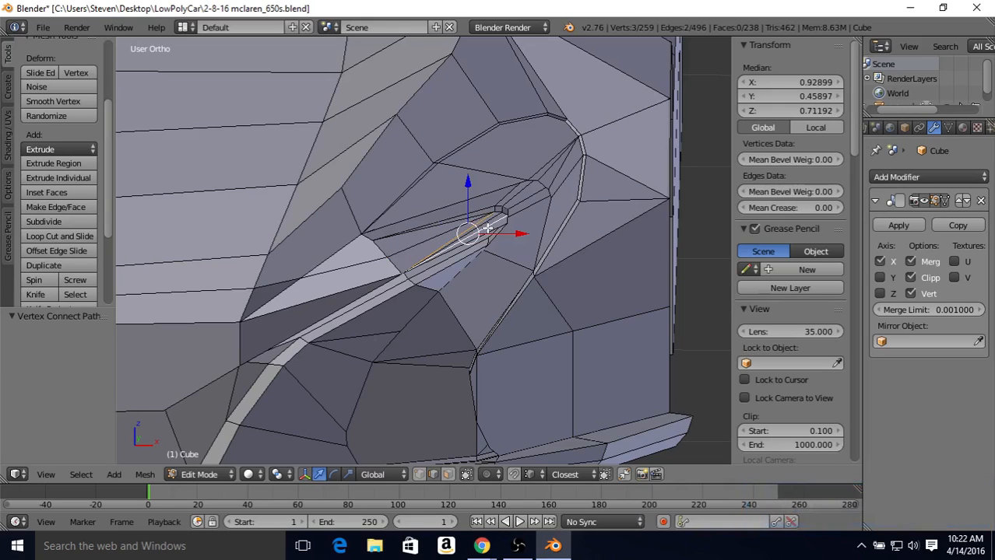
key("Delete")
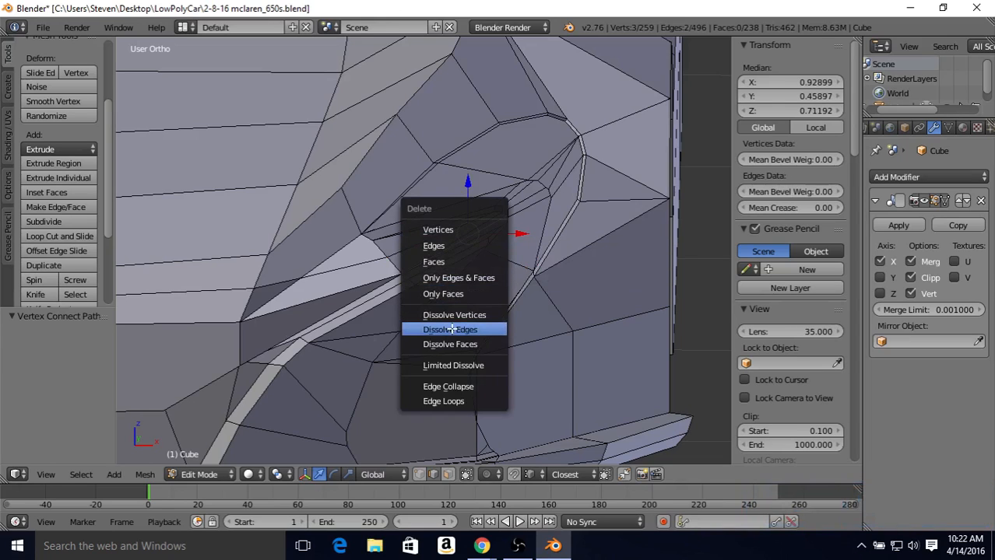
left_click(451, 330)
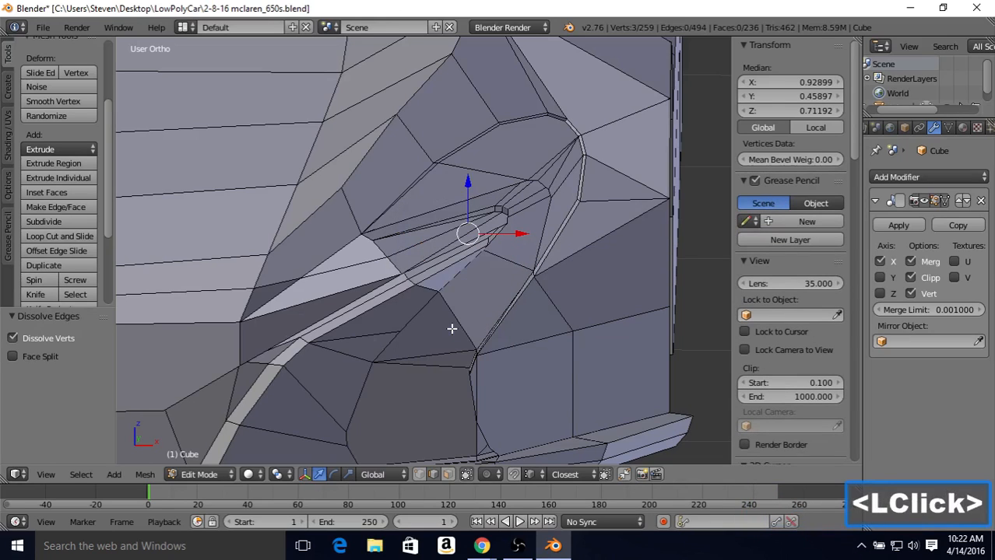
In vertex select mode, vertex-slide the headlight inner-edge vertex down by factor 0.674 and the neighbouring vertex toward the hood corner by 0.705
left_click(424, 477)
scroll(444, 262, "up", 4)
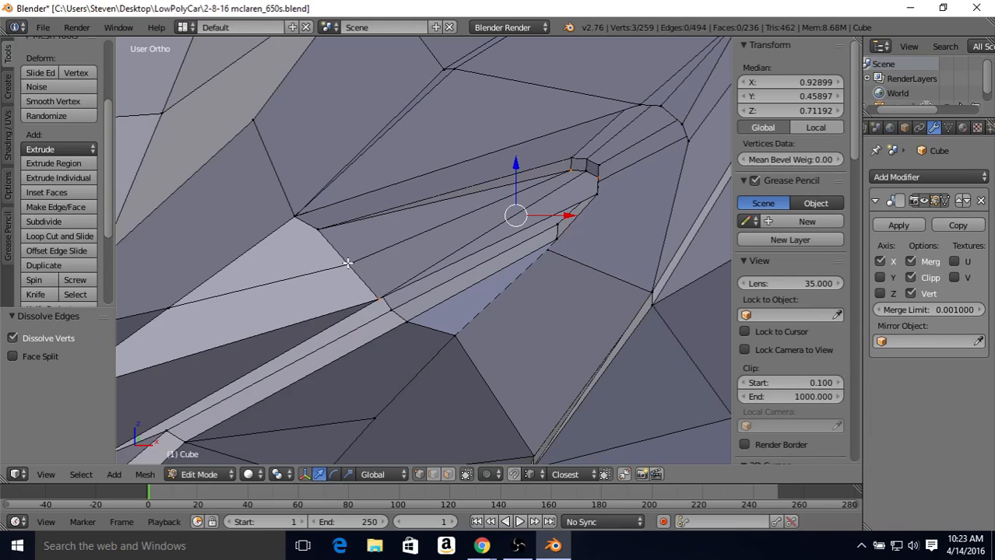
scroll(435, 215, "down", 2)
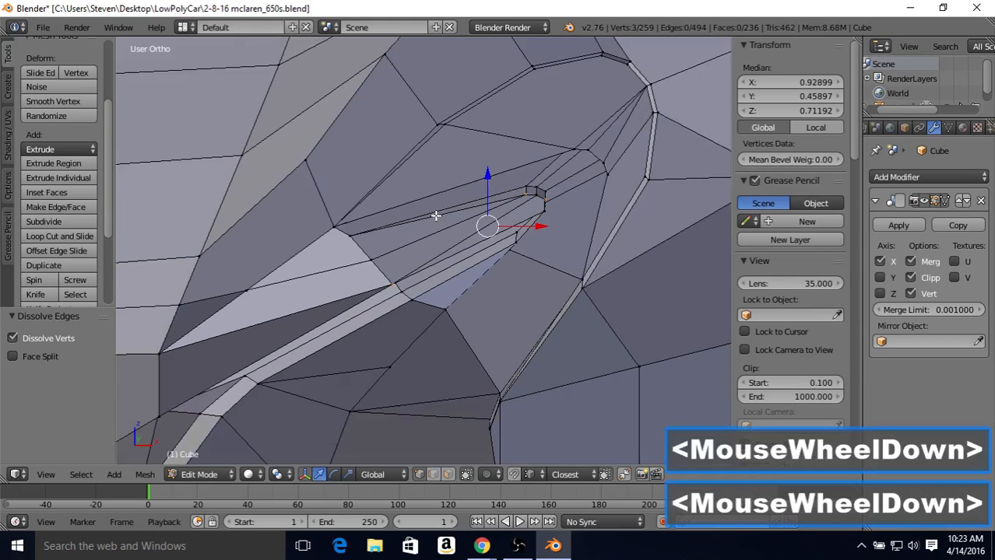
scroll(428, 222, "down", 1)
middle_click_drag(433, 224, 587, 218, "shift")
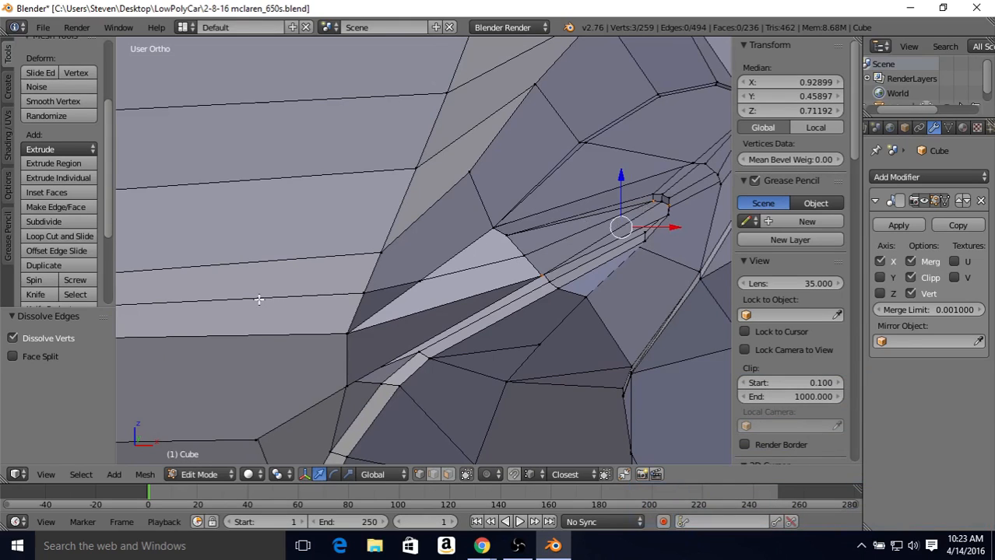
right_click(522, 255)
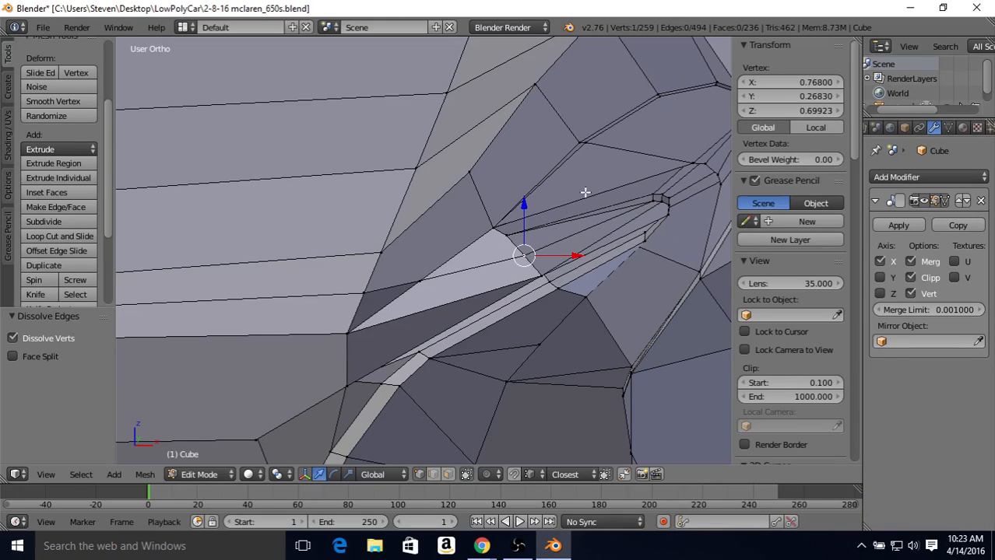
key("shift+v")
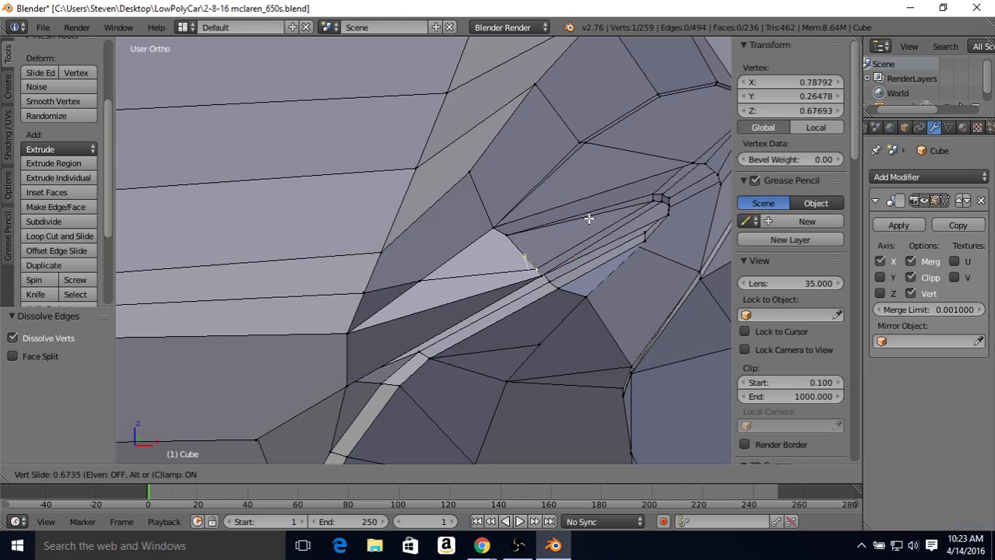
left_click(588, 218)
right_click(426, 274)
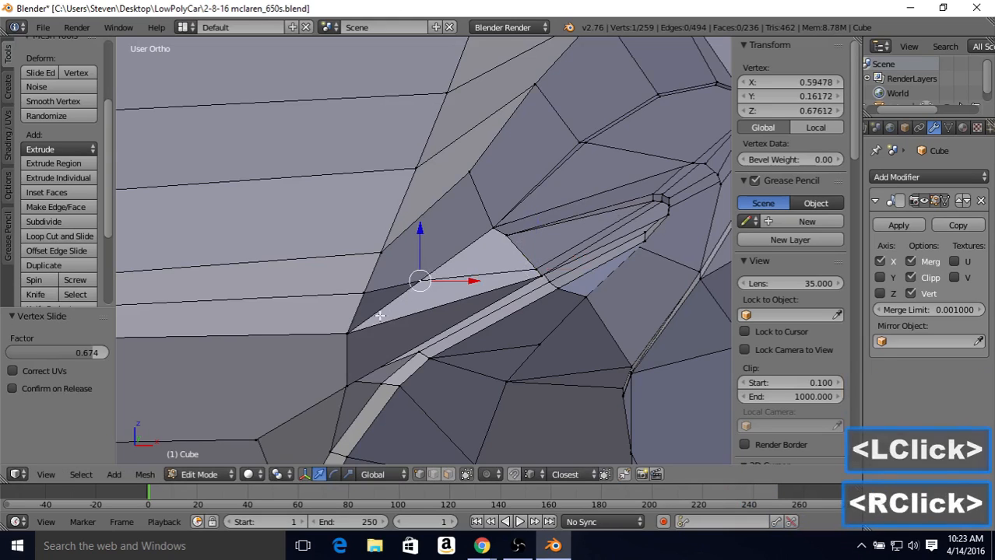
key("shift+v")
left_click(333, 329)
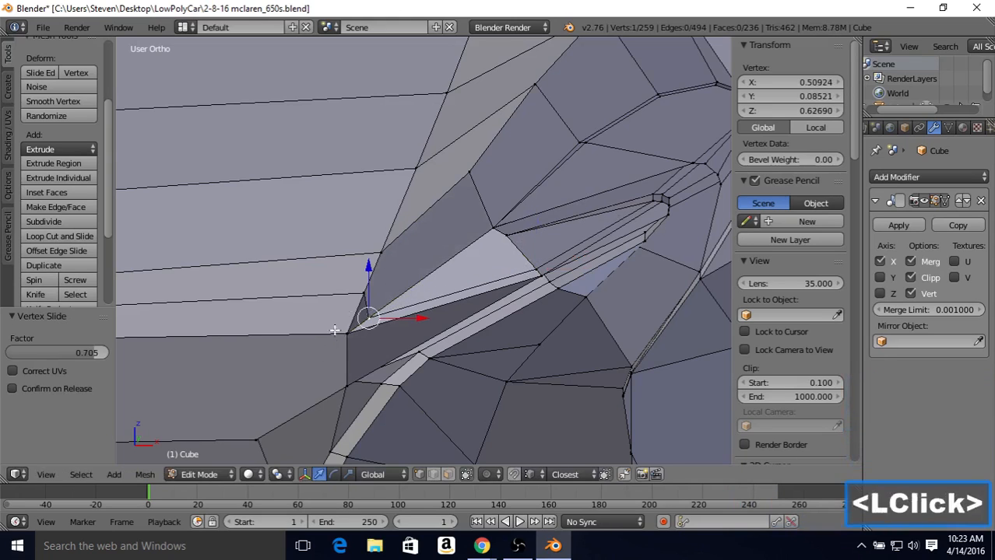
Vertex-slide the outer end of the lowest hood loop toward the hood corner by factor 0.729 and its centreline vertex down by 0.628
right_click(388, 263)
key("shift+v")
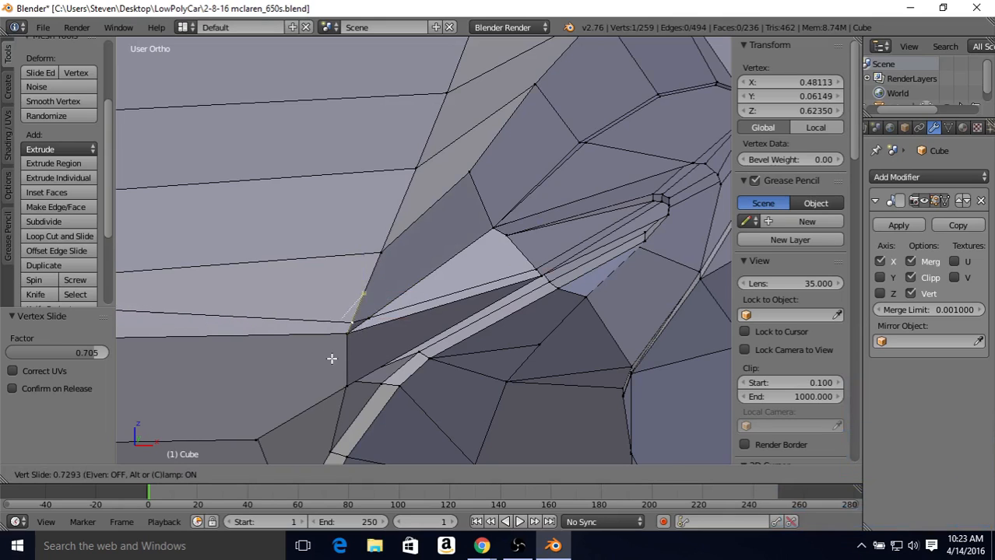
left_click(331, 358)
middle_click_drag(367, 255, 483, 242, "shift")
right_click(217, 278)
key("shift+v")
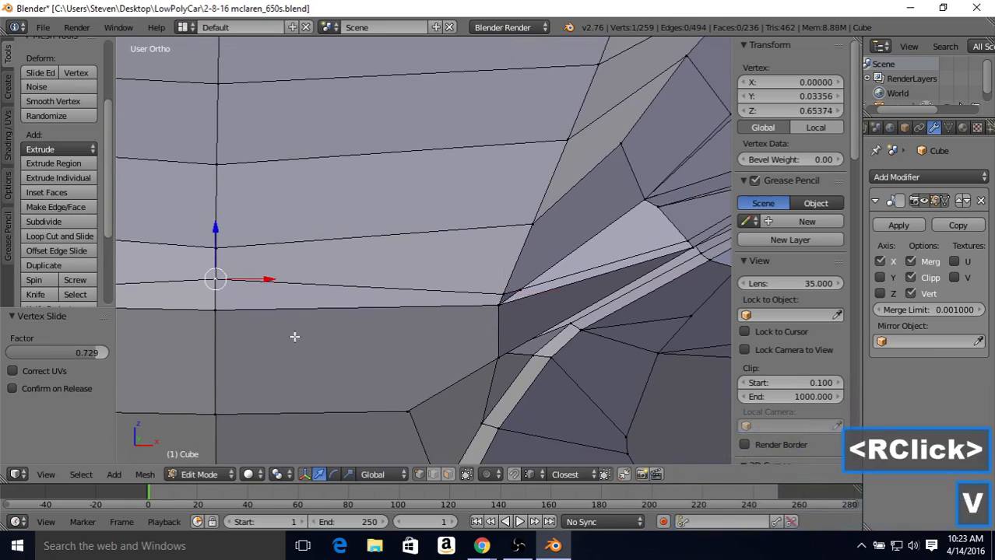
left_click(298, 352)
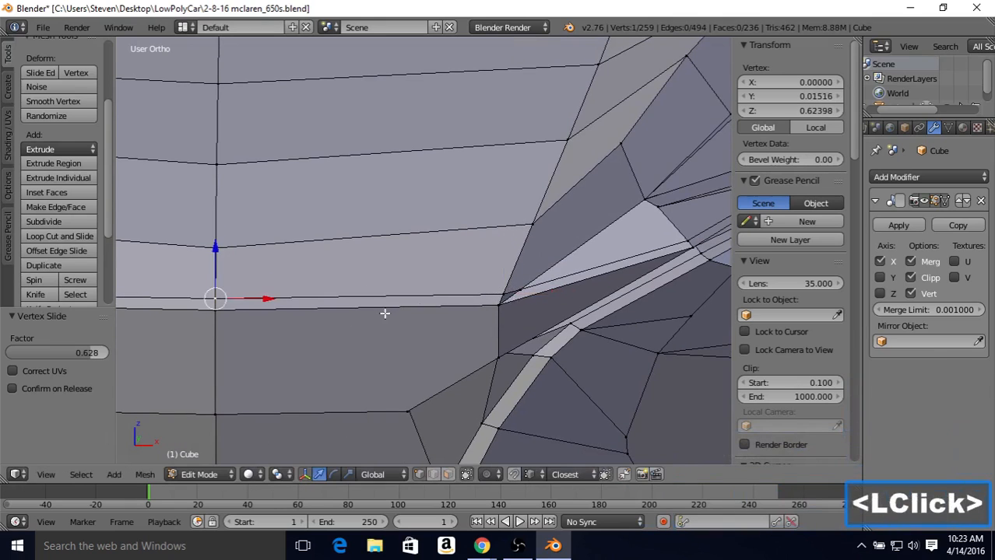
Merge the slid vertex beside the hood corner into the adjacent end vertex of the lowest hood loop using At Last
right_click(521, 288)
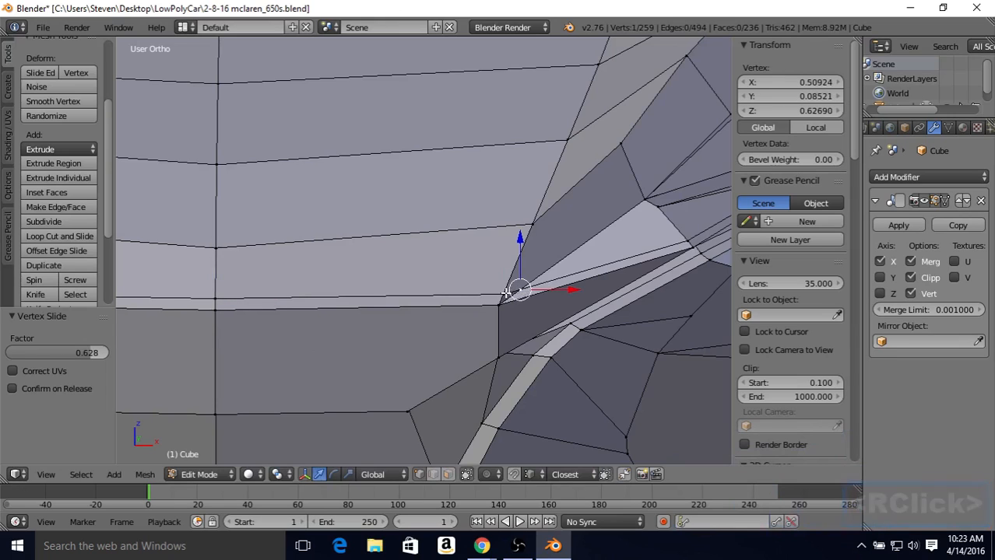
right_click(501, 291, "shift")
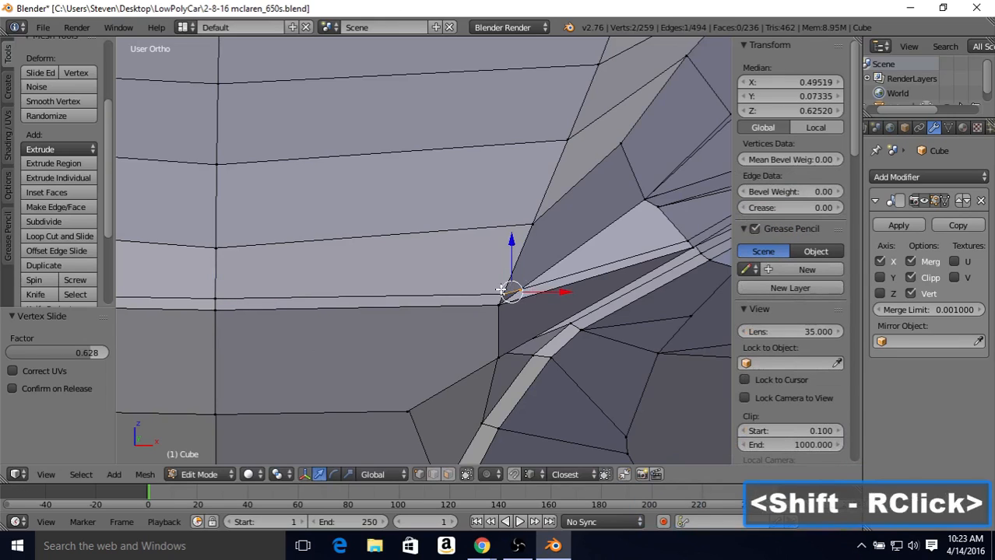
key("alt+m")
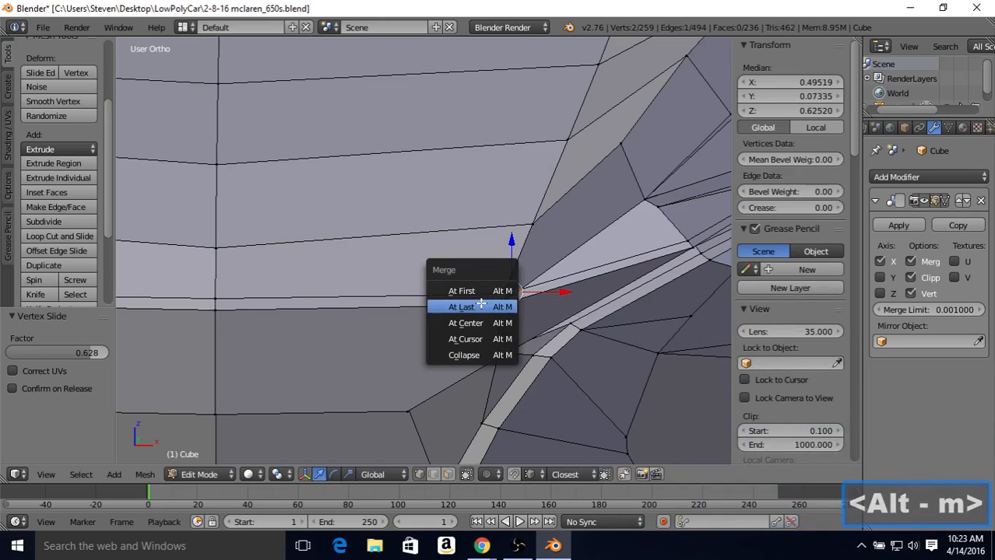
left_click(481, 304)
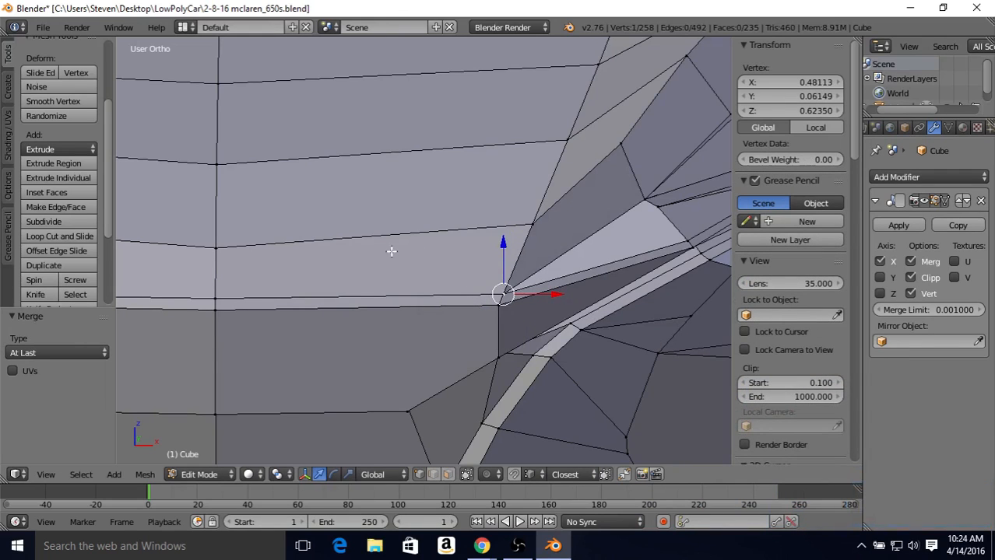
Examine the tightened hood front edge and headlight transition in Object Mode from the front and both sides
scroll(390, 251, "down", 4)
key("Tab")
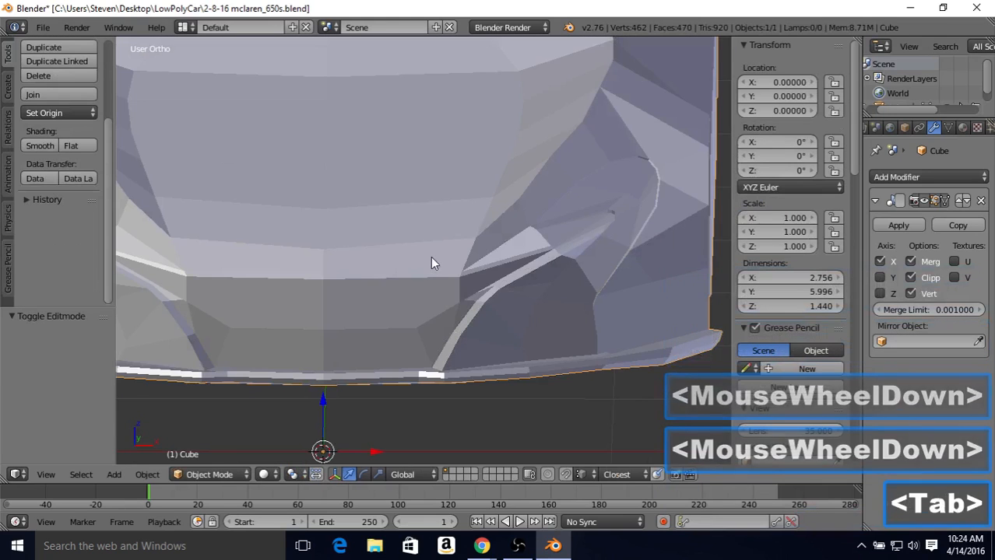
middle_click_drag(431, 260, 366, 267)
middle_click_drag(256, 257, 415, 272)
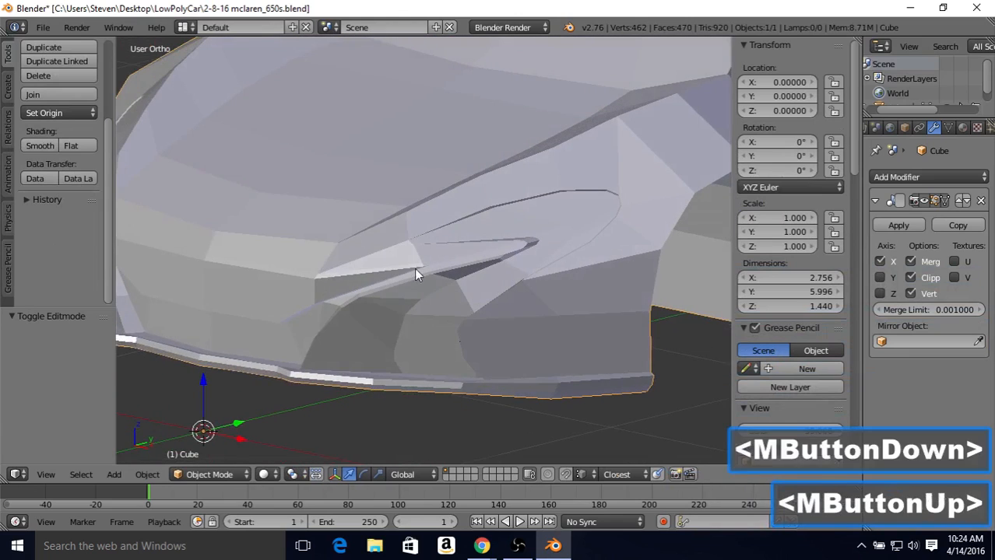
middle_click_drag(345, 273, 430, 276)
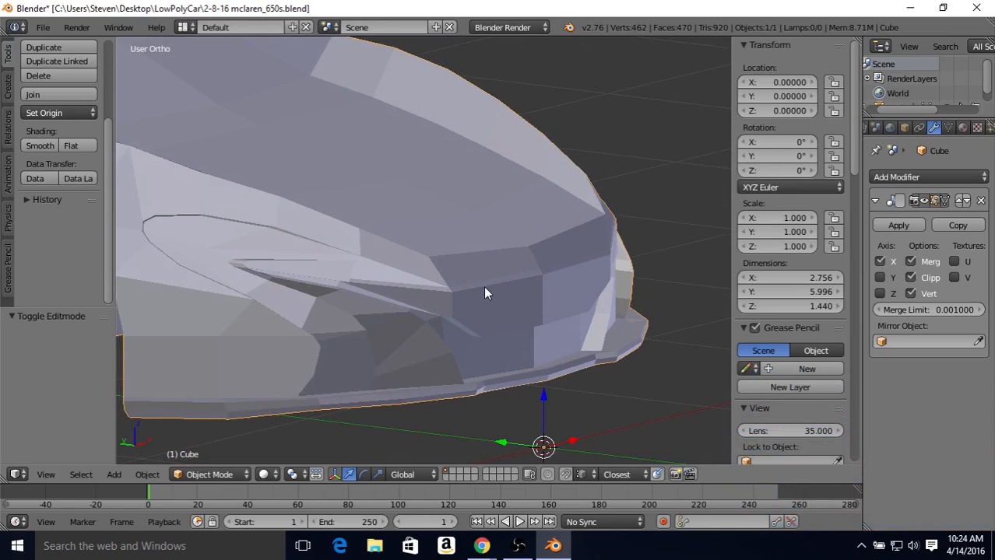
middle_click_drag(484, 293, 349, 252)
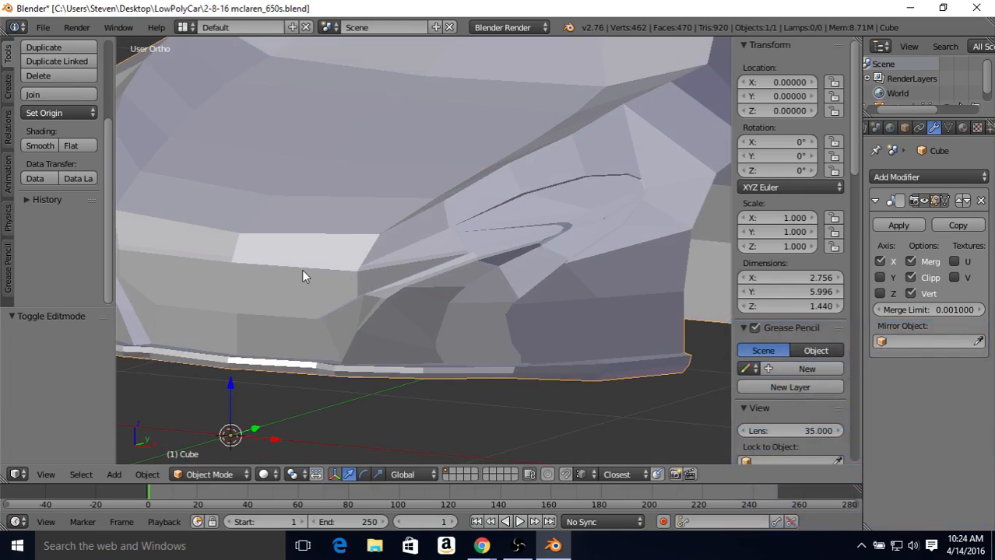
middle_click_drag(302, 275, 459, 239)
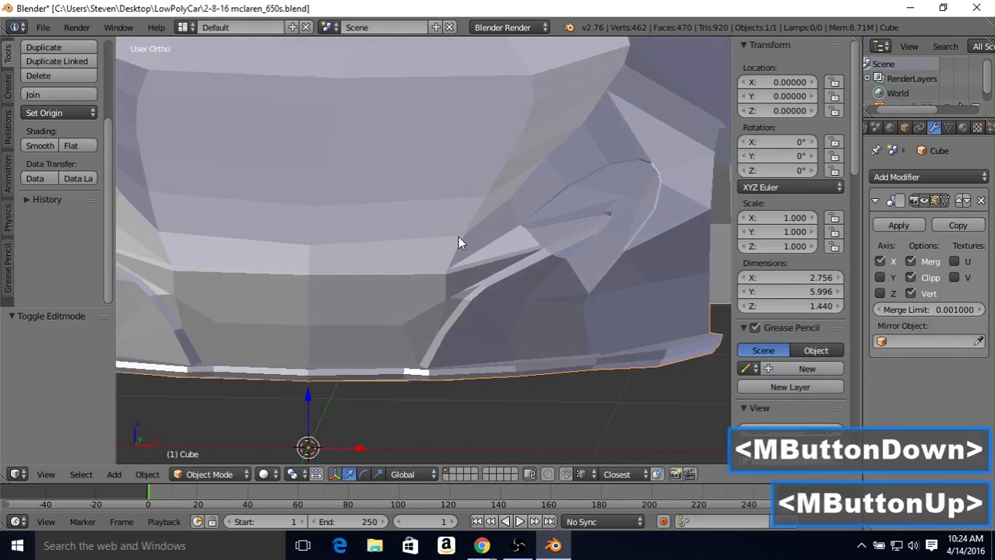
middle_click(458, 242)
Back in Edit Mode, add one centred loop cut along the narrow strip at the hood's front edge, running into the headlight recess
key("Tab")
middle_click_drag(395, 262, 446, 232)
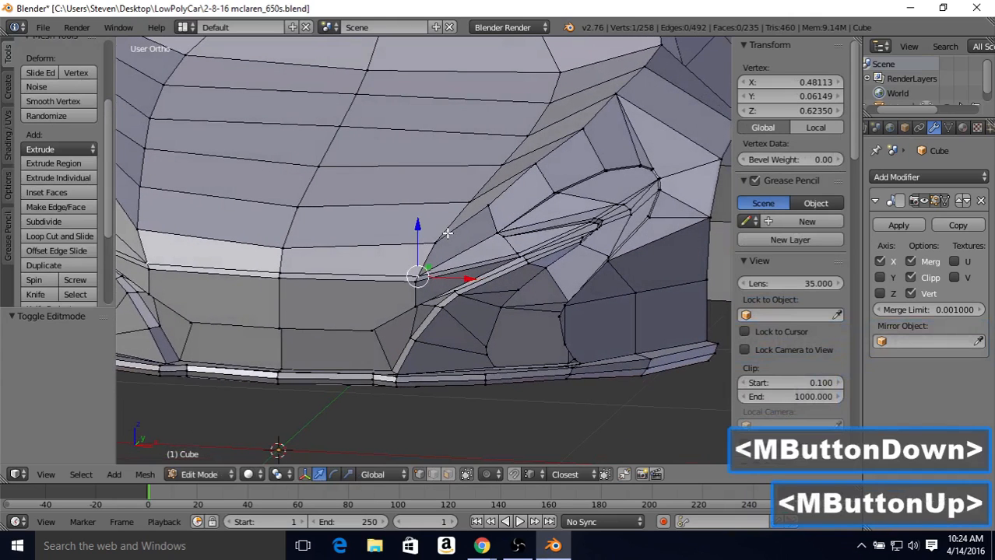
key("ctrl+r")
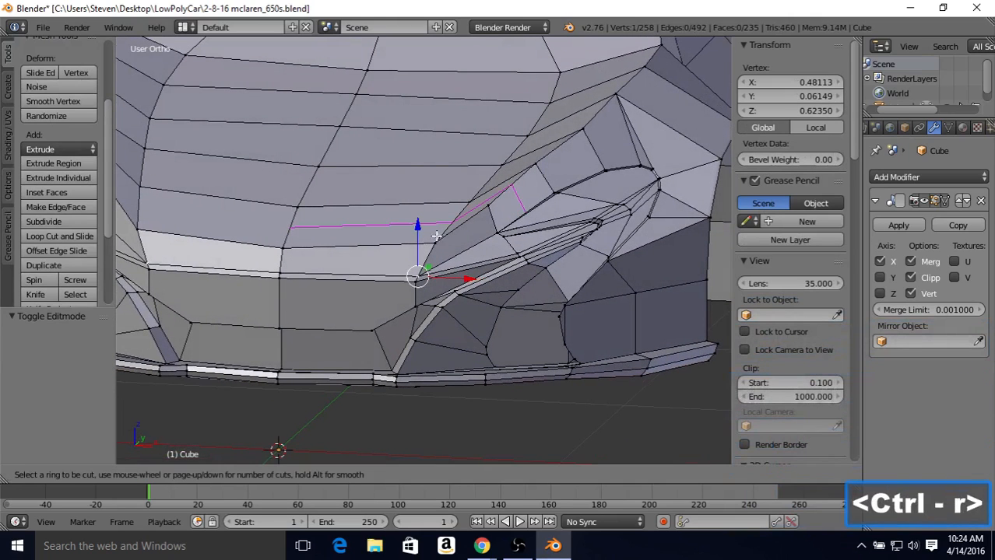
left_click(278, 274)
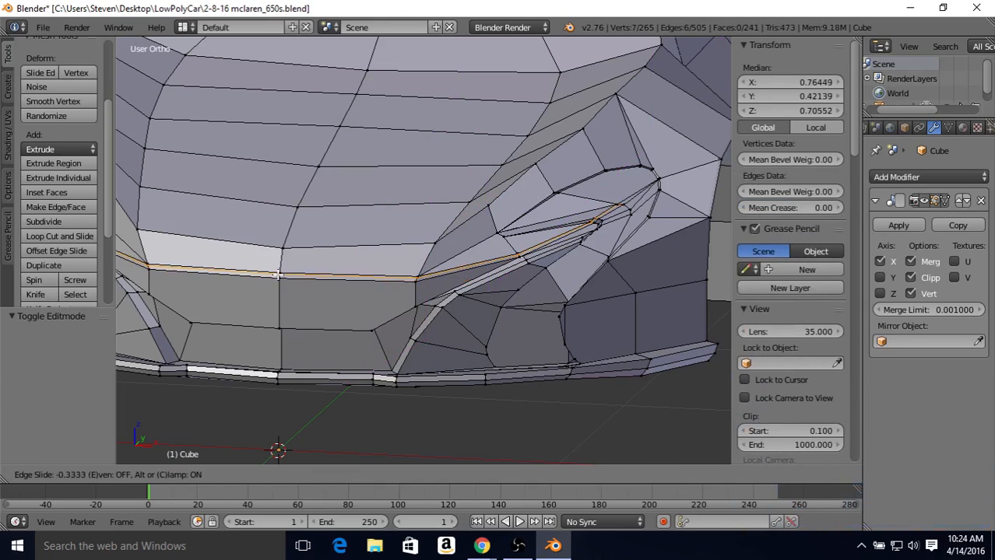
right_click(279, 274)
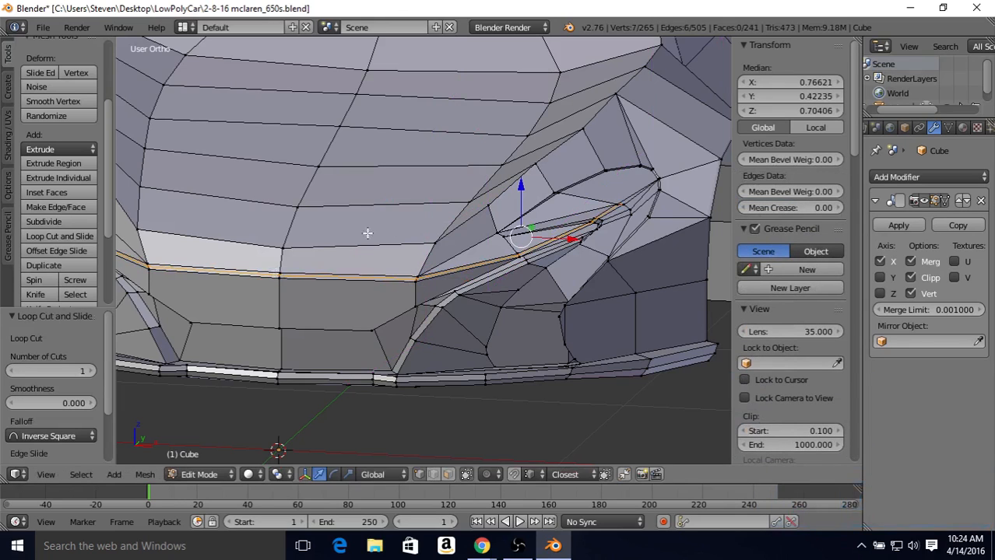
Deselect the new loop's vertices inside the headlight recess and move the remaining hood-edge vertices -0.007 along Y
middle_click_drag(507, 233, 514, 237, "shift")
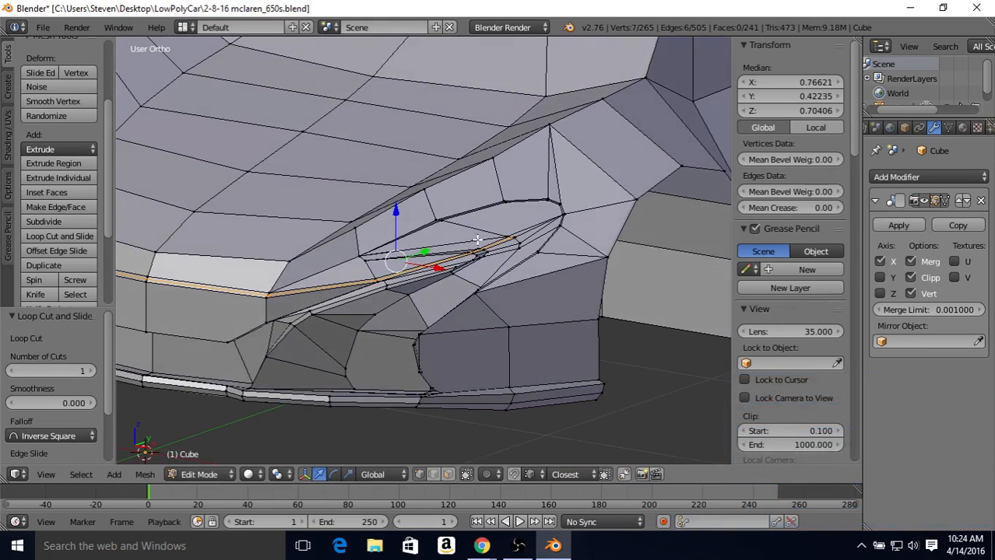
mouse_move(502, 253)
middle_mouse_down()
mouse_move(468, 260)
mouse_move(485, 260)
middle_mouse_up()
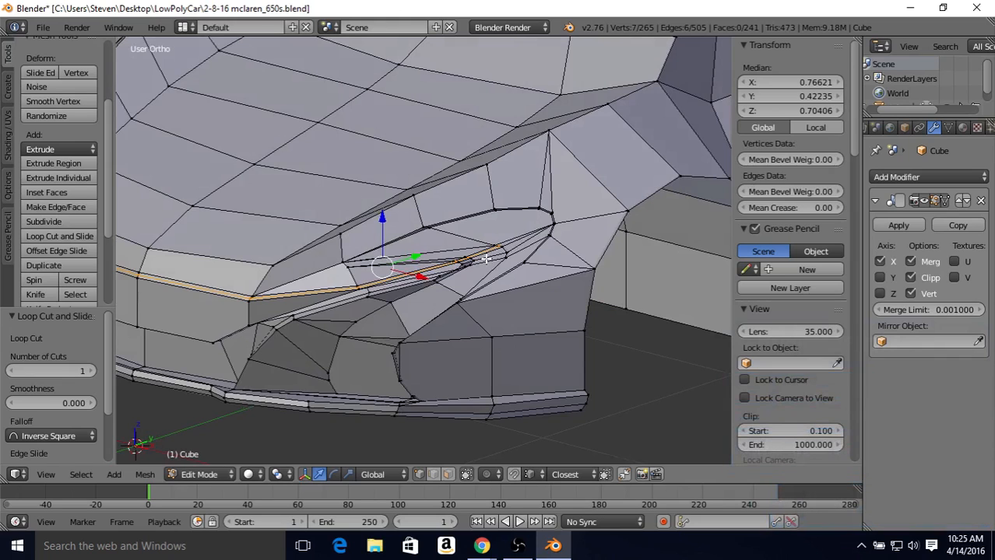
scroll(467, 249, "up", 2)
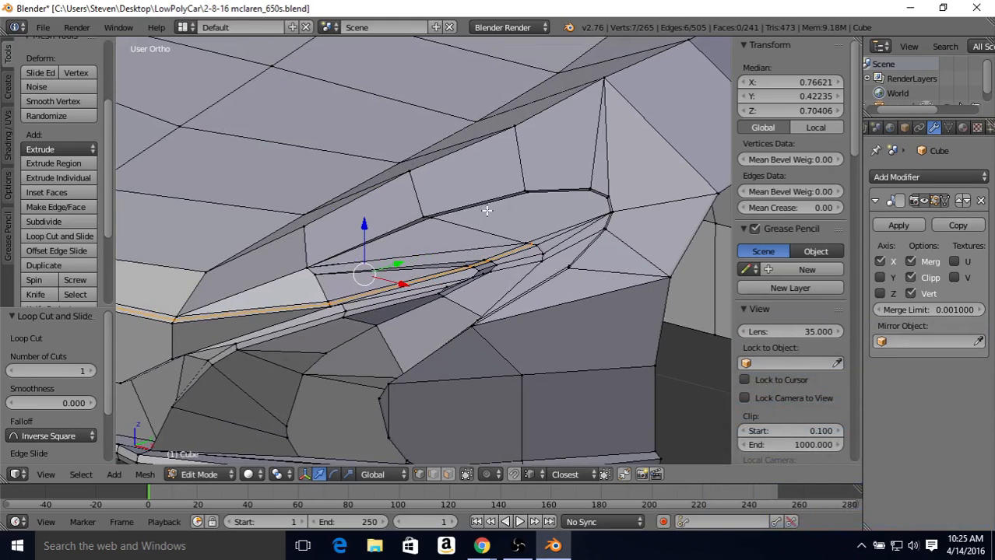
key("b")
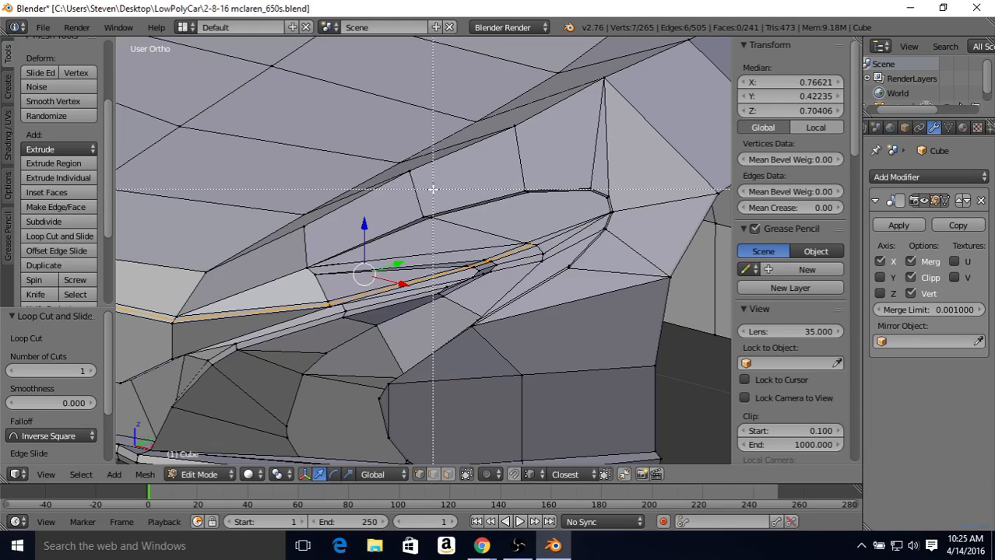
middle_click_drag(433, 189, 573, 338)
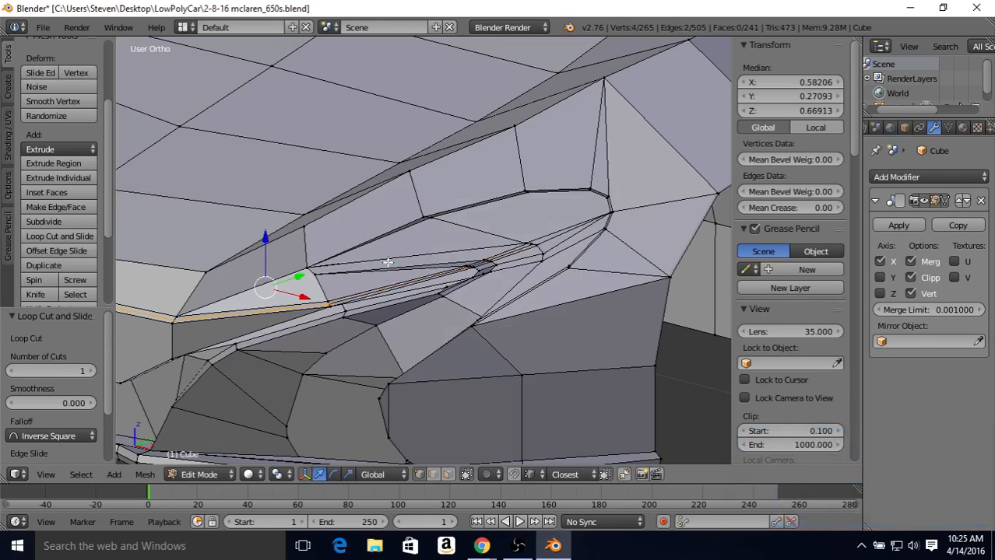
middle_click_drag(384, 265, 477, 232, "shift")
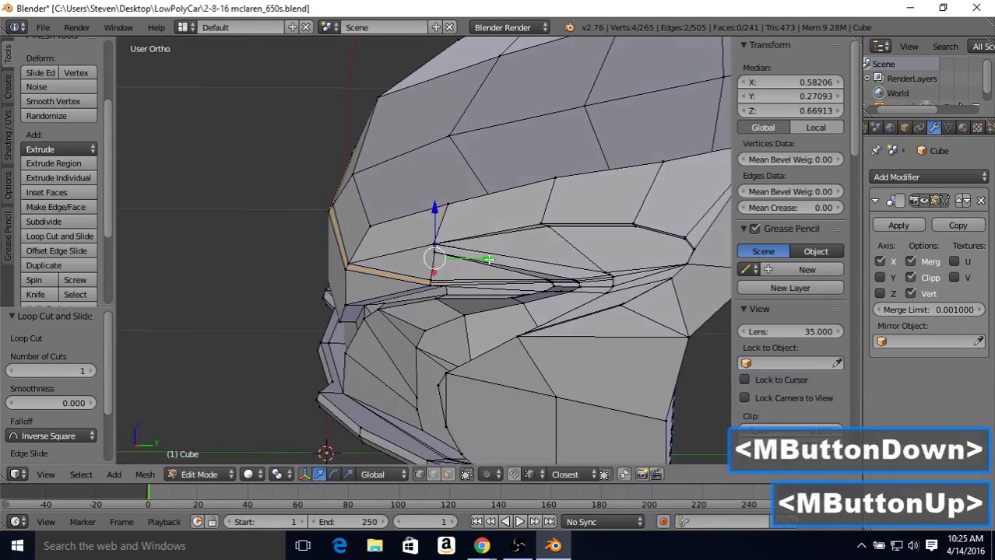
left_click_drag(483, 257, 480, 257)
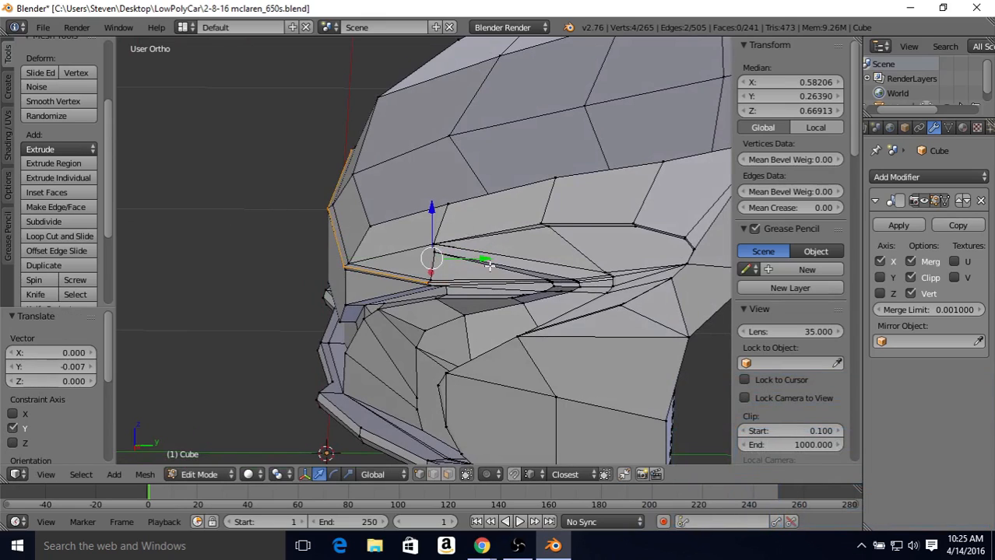
Inspect the sharpened hood crease and front bumper in Object Mode from the side, the front and a low angle
key("Tab")
scroll(355, 218, "down", 2)
middle_click_drag(355, 217, 544, 199)
middle_click_drag(504, 200, 493, 200)
scroll(389, 222, "down", 2)
middle_click_drag(339, 209, 401, 218)
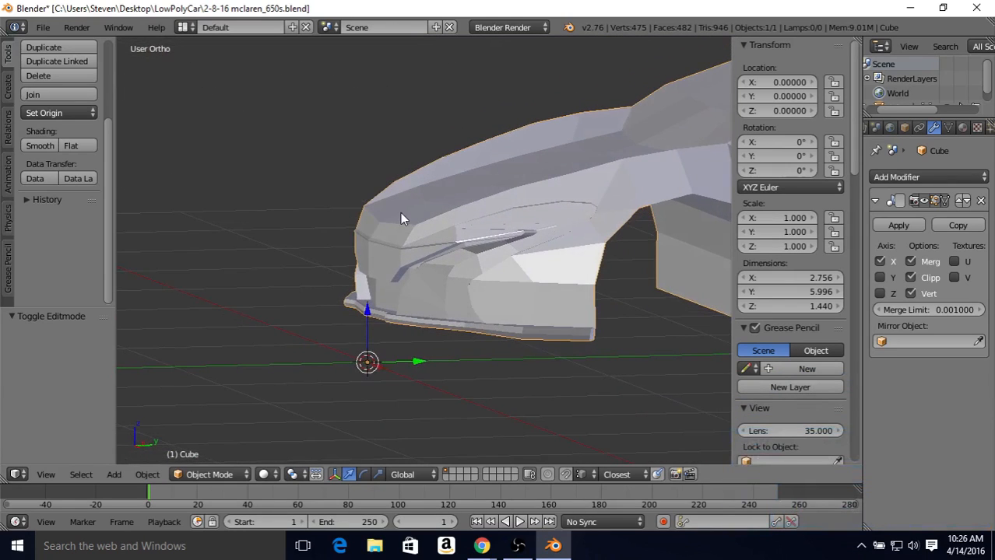
middle_click_drag(390, 234, 460, 246)
left_click(482, 545)
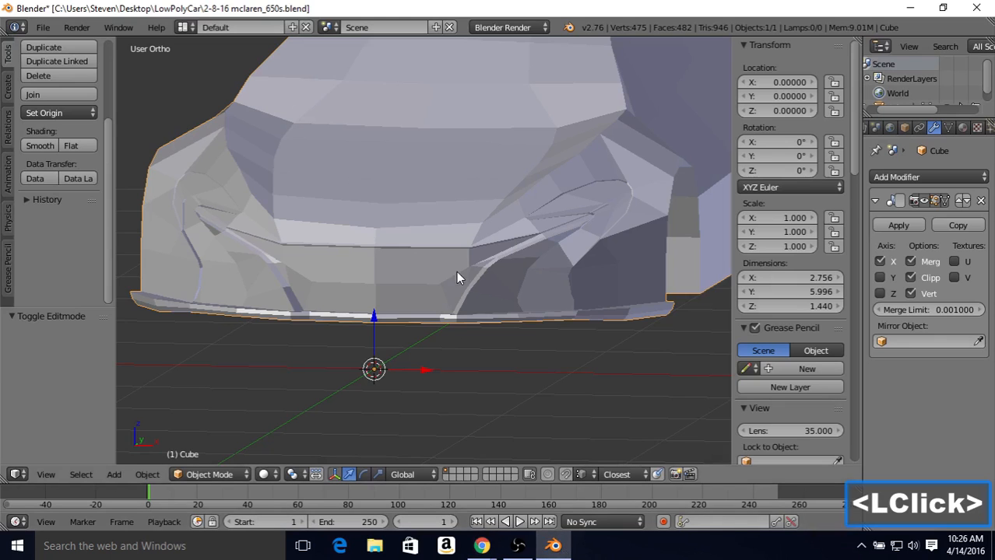
middle_click_drag(474, 277, 410, 265)
scroll(415, 268, "up", 4)
middle_click(405, 264)
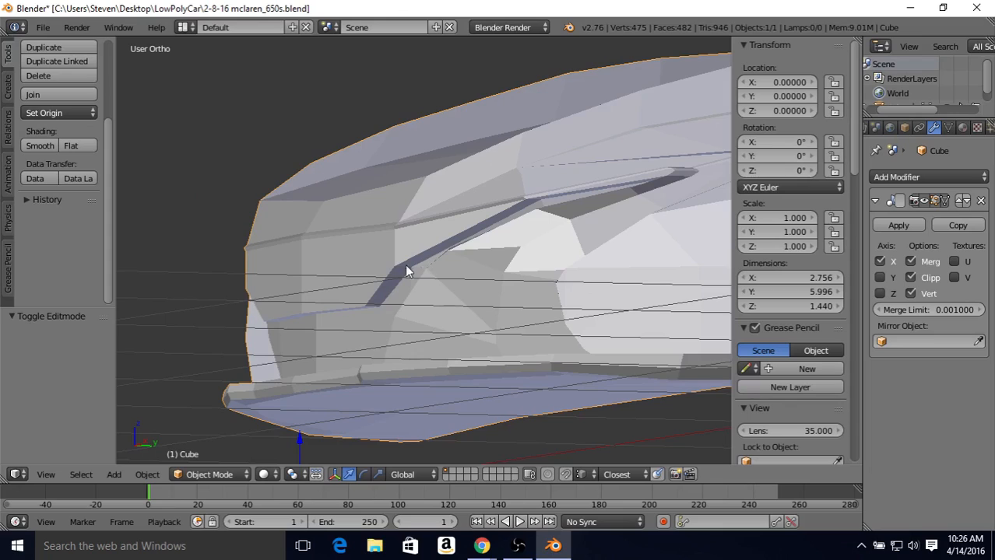
In Edit Mode, select the four vertices along the nose panel's recessed lower edge up to the headlight and lower them 0.0063 along Z
key("Tab")
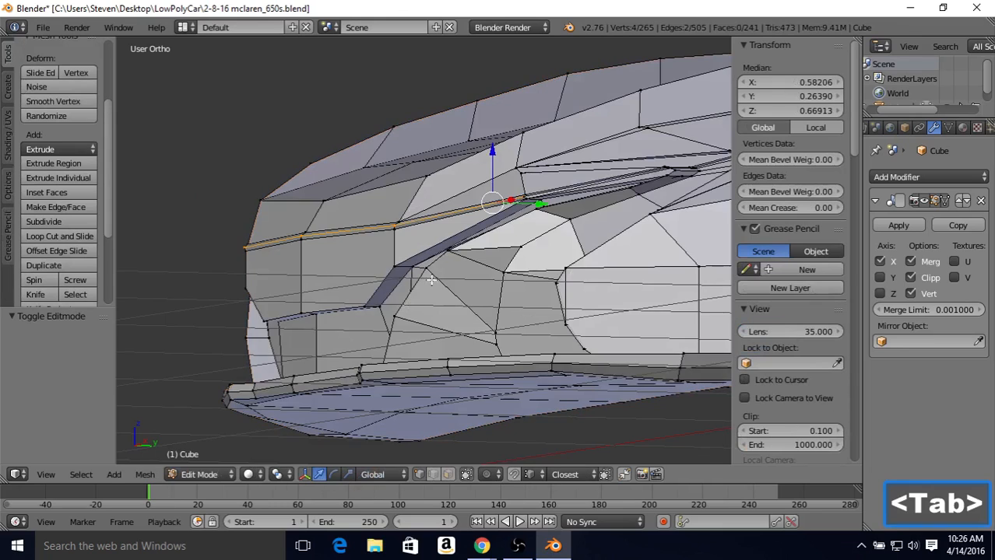
middle_click_drag(431, 279, 460, 255)
right_click(443, 258)
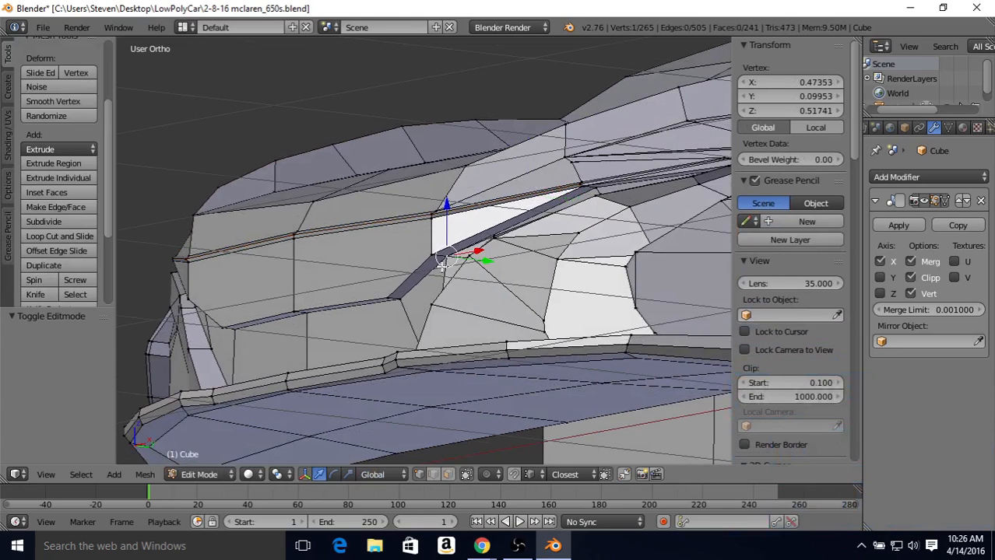
right_click(398, 301, "shift")
right_click(307, 314, "shift")
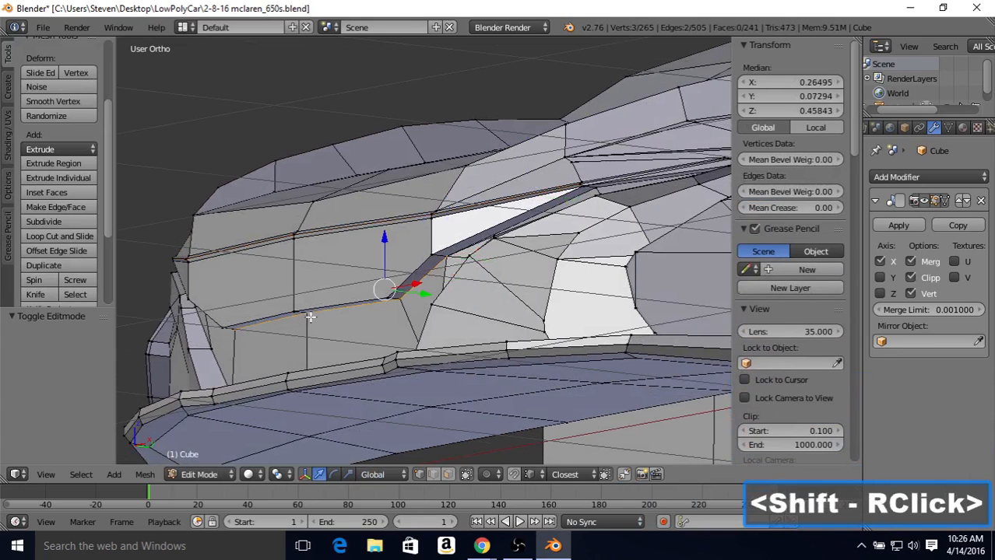
middle_click_drag(422, 280, 446, 289)
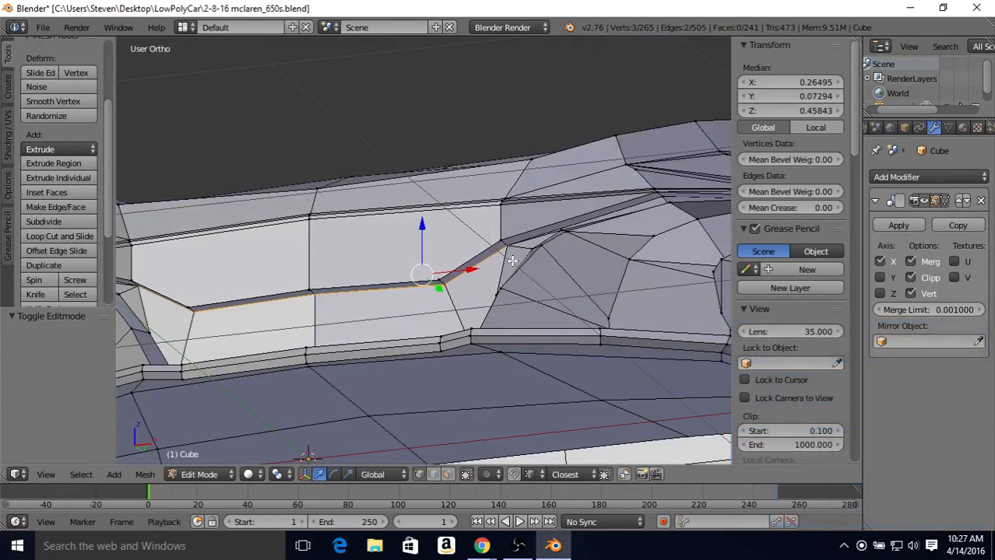
middle_click_drag(527, 249, 572, 333, "shift")
scroll(435, 330, "up", 2)
right_click(597, 302, "shift")
middle_click_drag(595, 297, 584, 281)
scroll(419, 329, "down", 1)
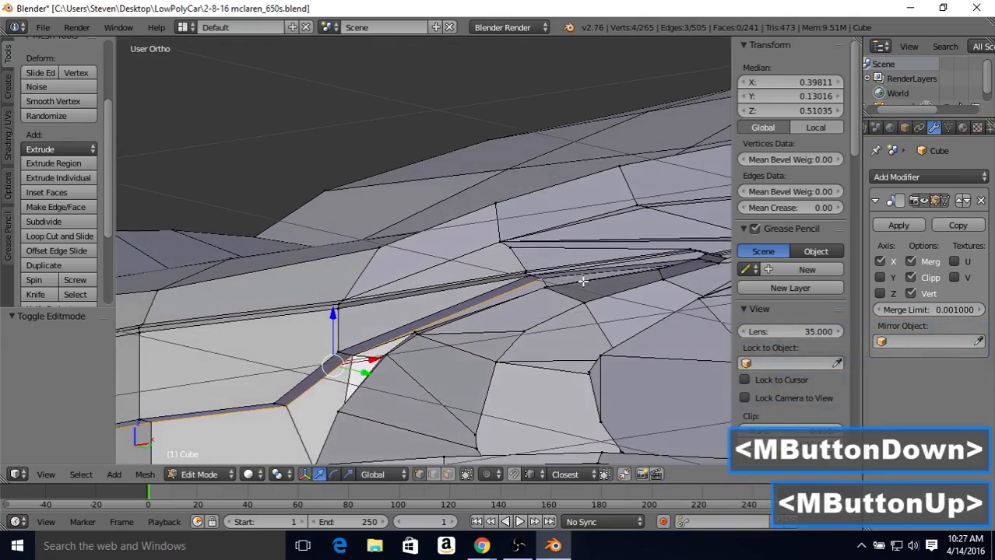
scroll(398, 313, "down", 2)
middle_click_drag(377, 311, 550, 337, "shift")
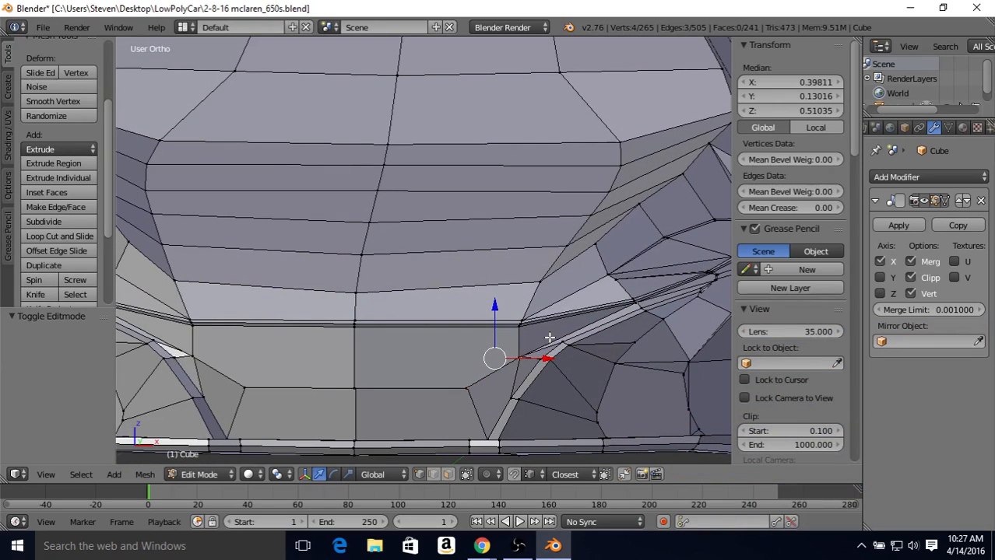
key("KP_1")
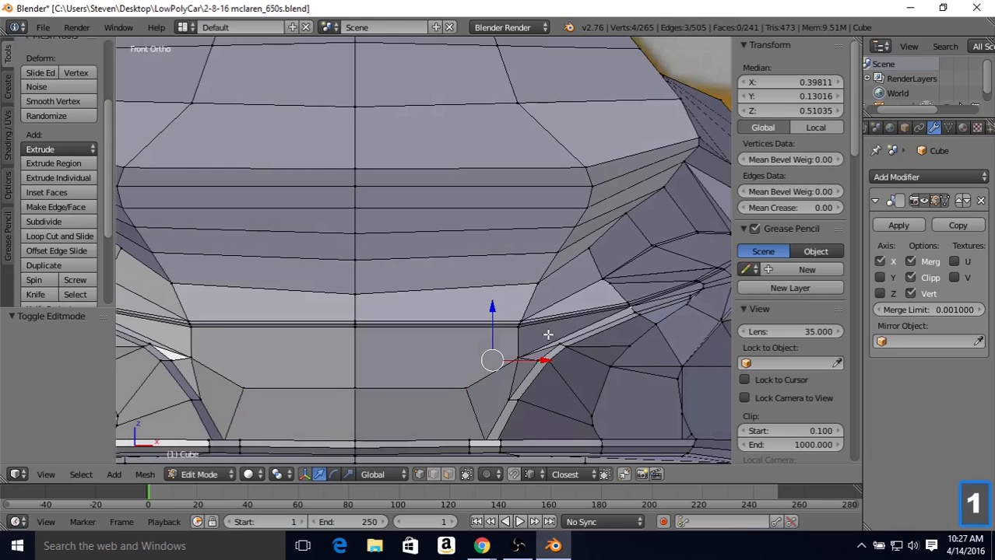
middle_click_drag(549, 337, 495, 288, "shift")
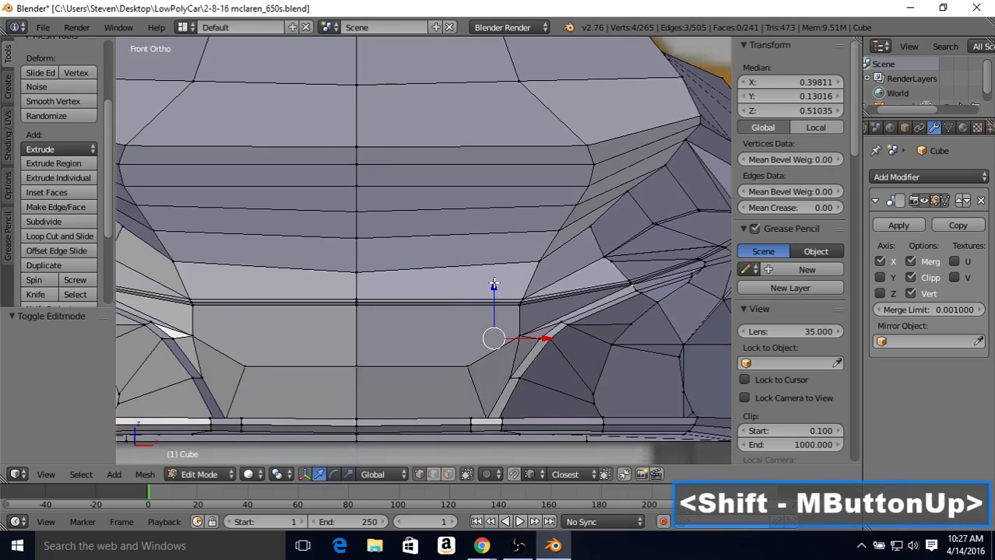
left_click_drag(493, 286, 493, 284)
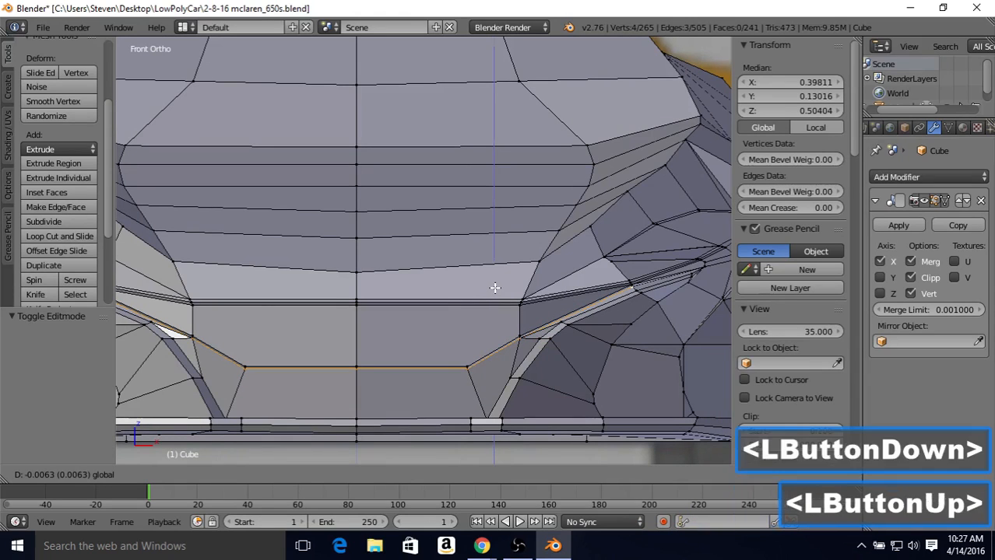
Inspect the nose panel's lower edge and the headlight transition in Object Mode from the front and the side
key("Tab")
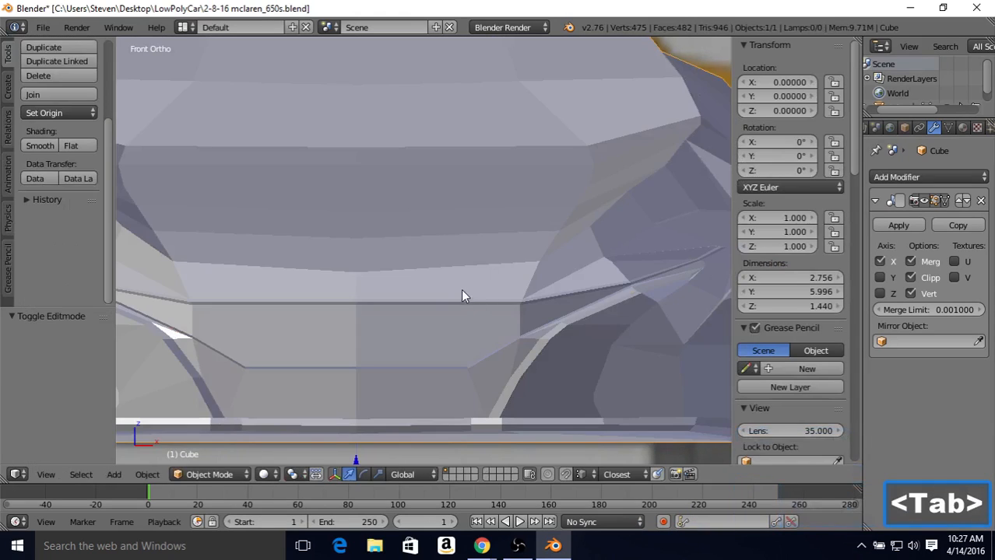
scroll(461, 296, "down", 2)
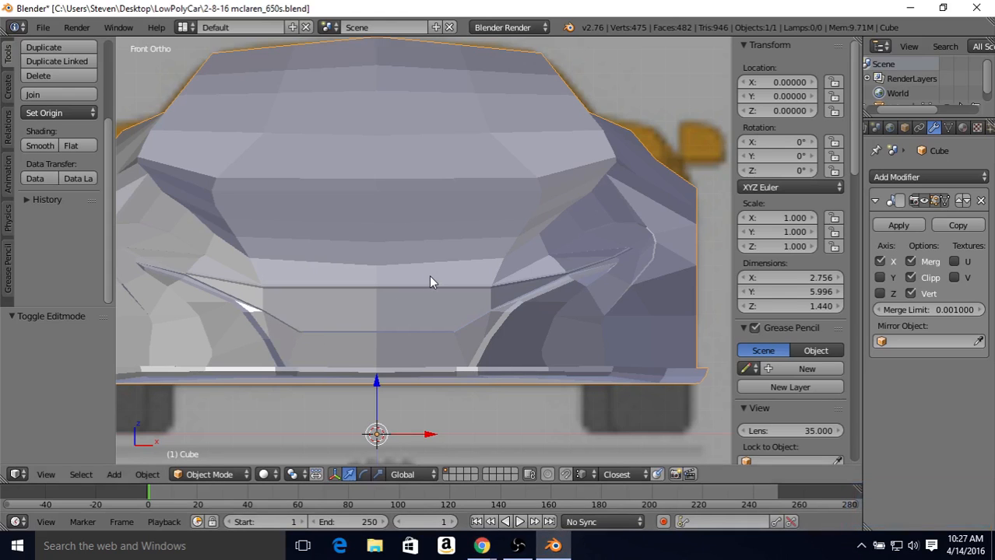
middle_click_drag(429, 277, 329, 284)
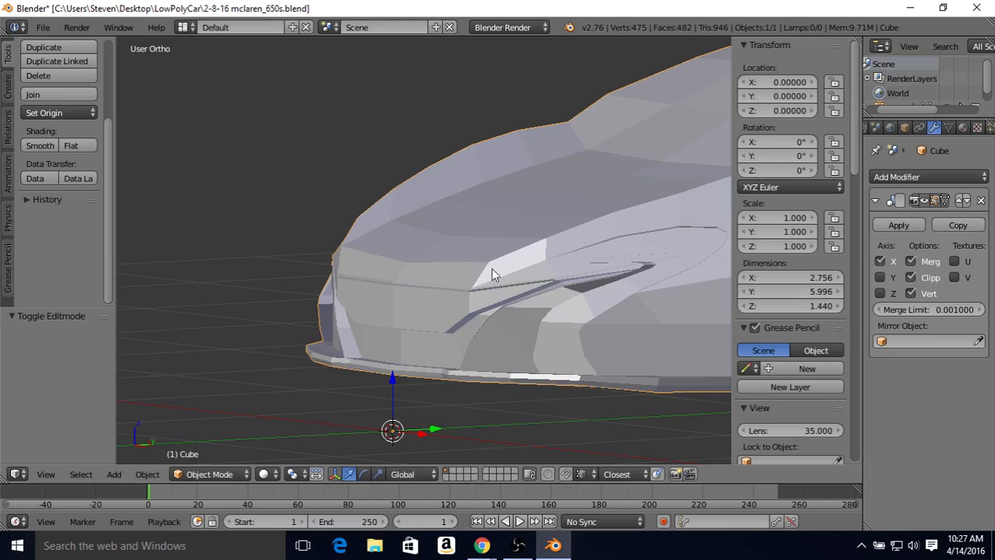
middle_click_drag(471, 301, 514, 293)
left_click(514, 293)
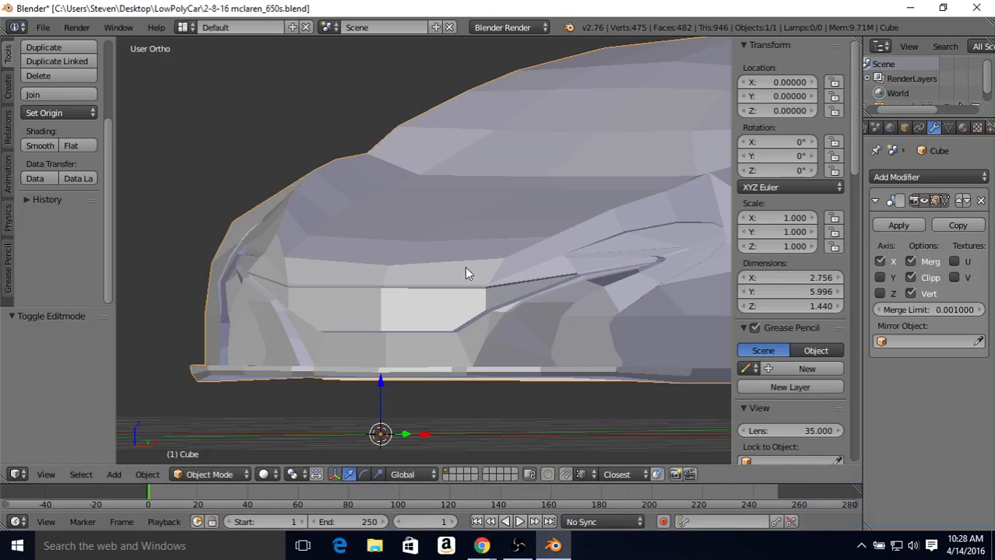
Raise the centre vertex of the hood's front row 0.032 along Z, snapping it level with the row's side vertex
key("Tab")
middle_click_drag(465, 272, 426, 255)
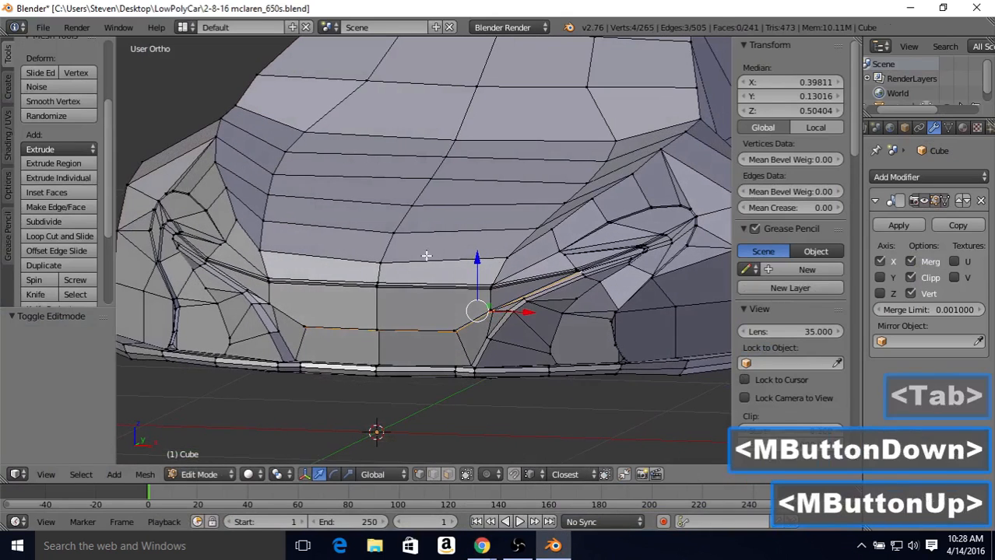
right_click(380, 259)
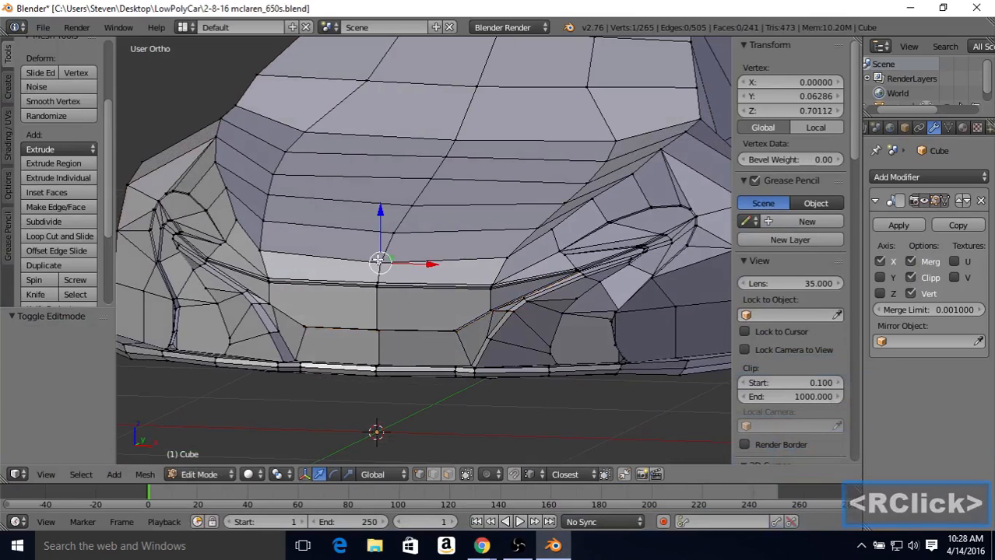
left_click_drag(379, 211, 259, 251)
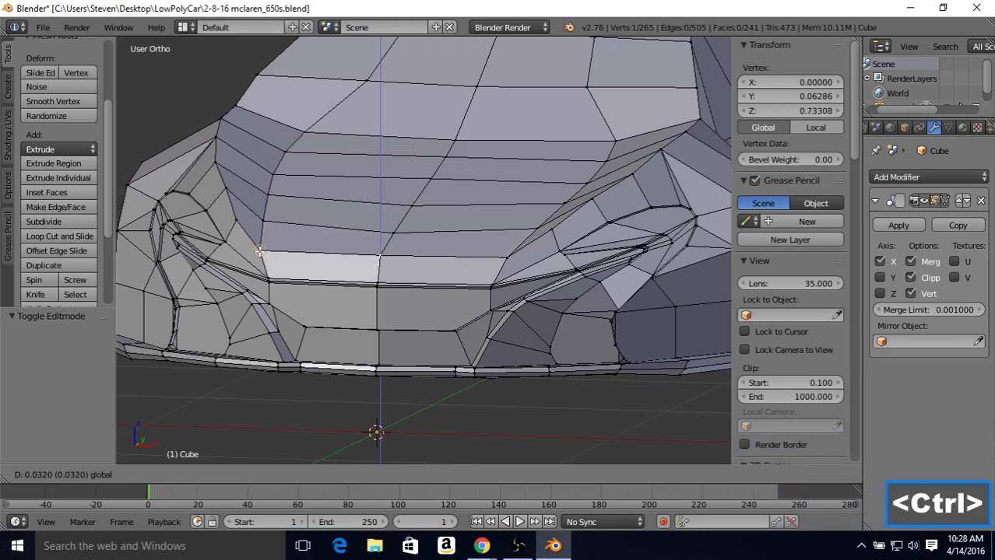
left_click_drag(259, 250, 260, 251, "ctrl")
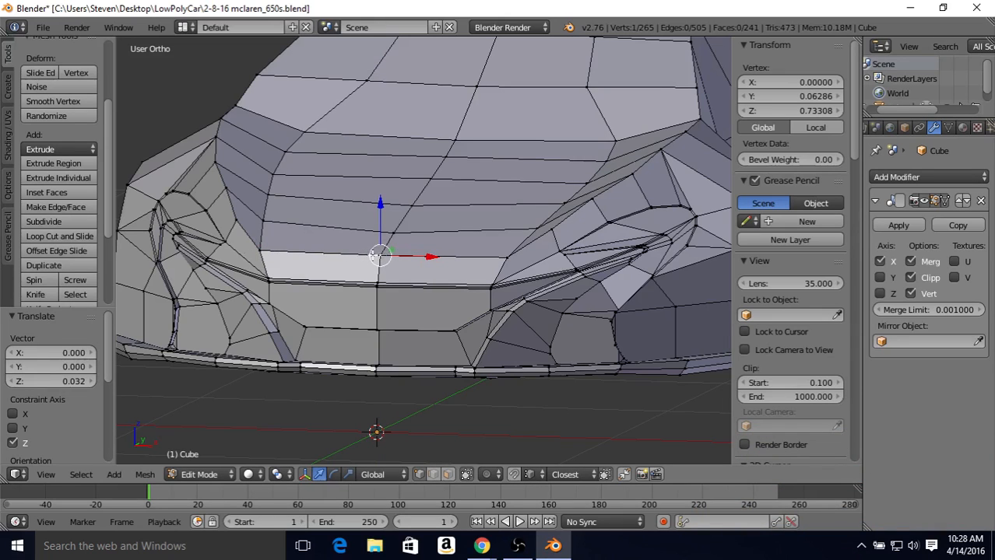
Select the centre and side vertices of the hood's front row and move them down along Z by 0.052, plus another 0.006
middle_click_drag(446, 212, 489, 223, "shift")
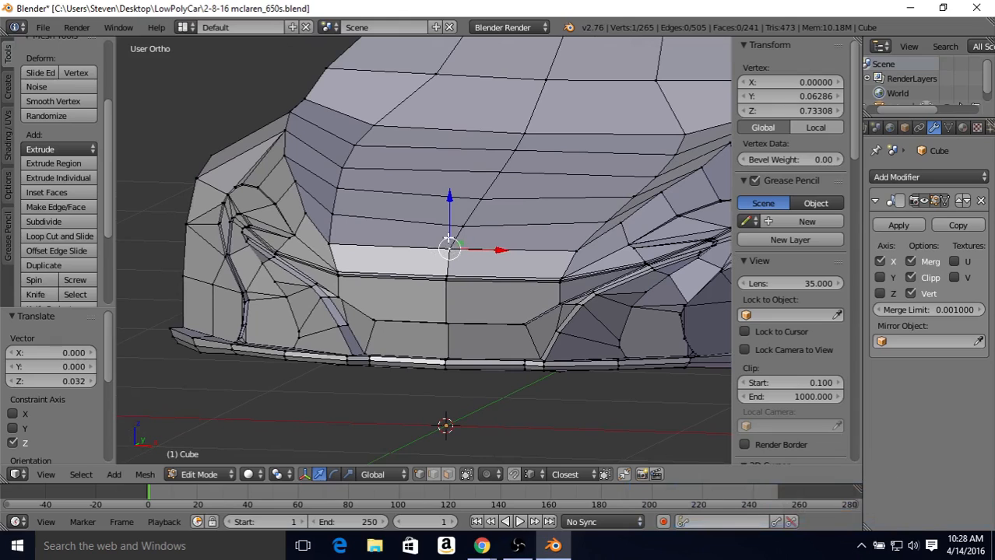
right_click(329, 243, "shift")
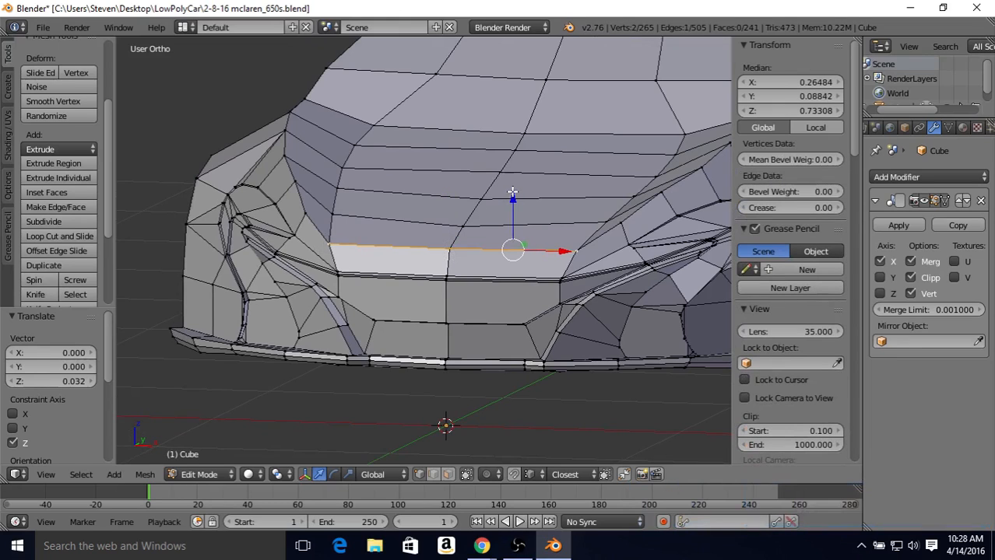
left_click_drag(513, 198, 516, 211)
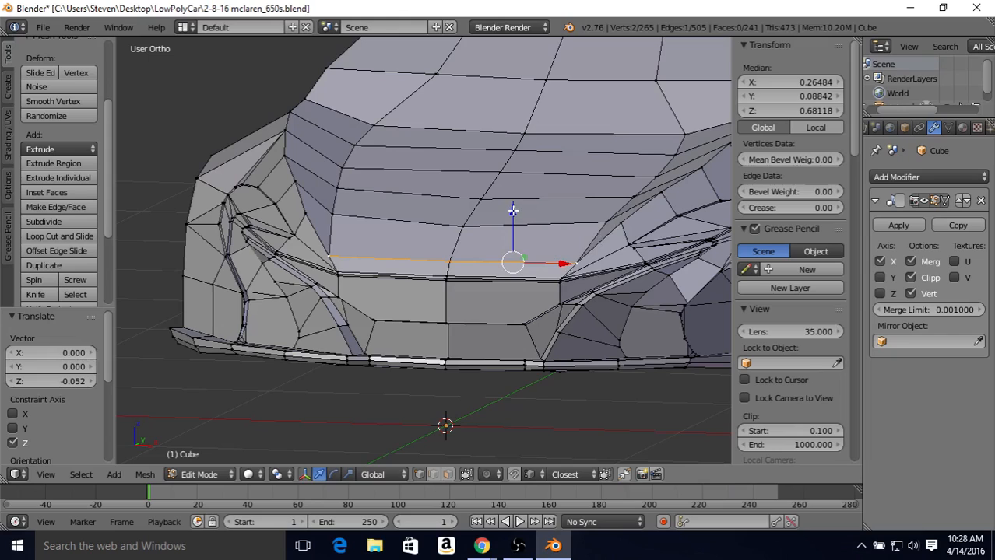
left_click_drag(513, 211, 514, 212)
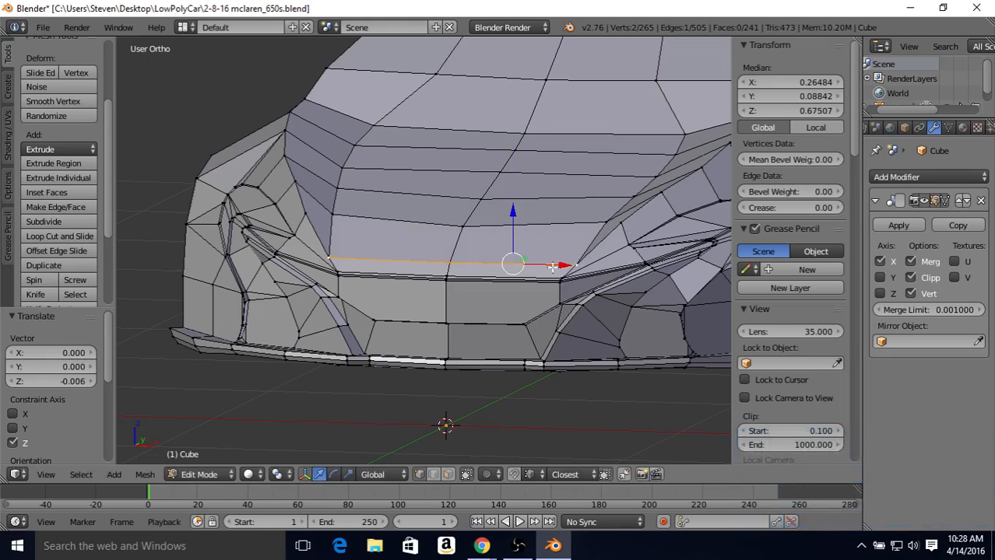
Inspect the lowered hood front in Object Mode from both sides and the front
middle_click_drag(464, 186, 585, 181)
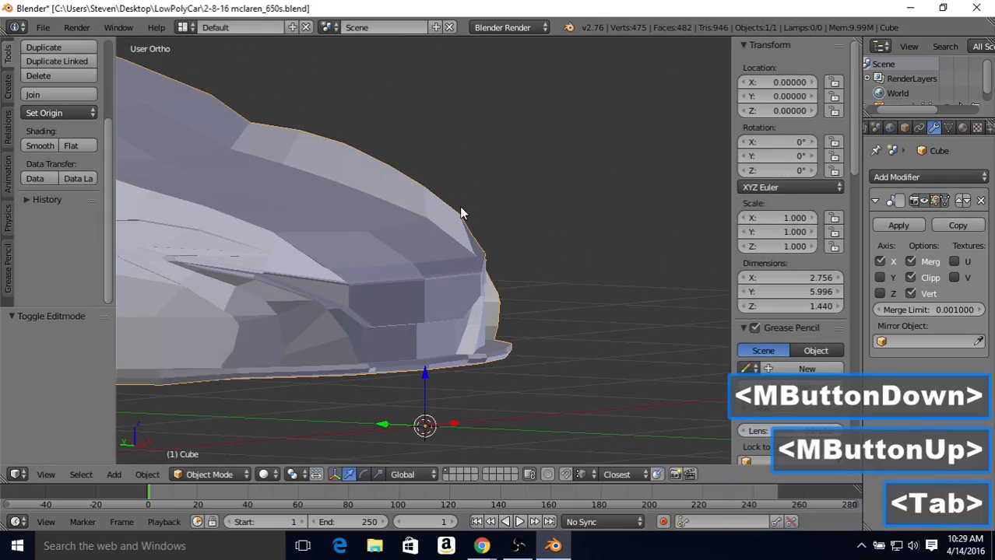
middle_click_drag(496, 215, 279, 216)
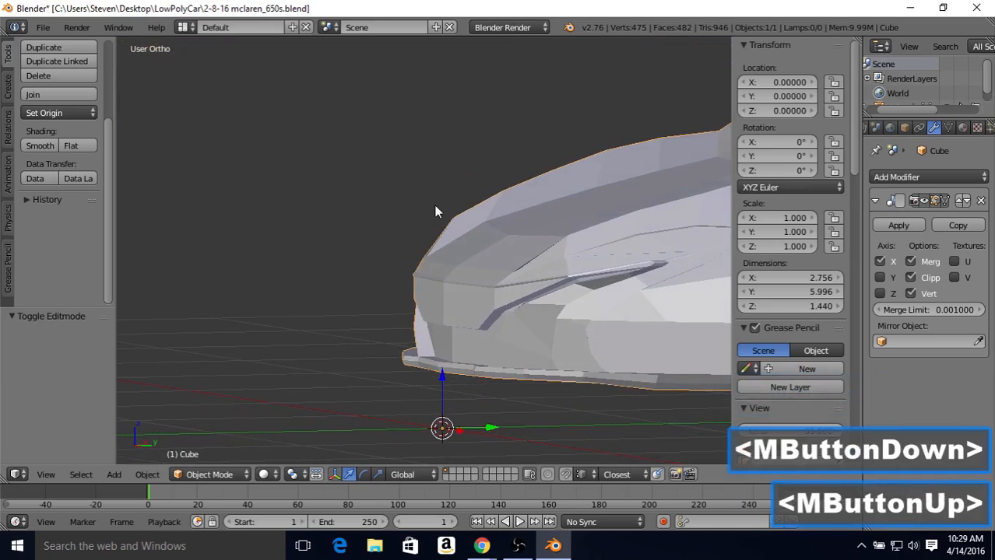
middle_click_drag(435, 211, 482, 236)
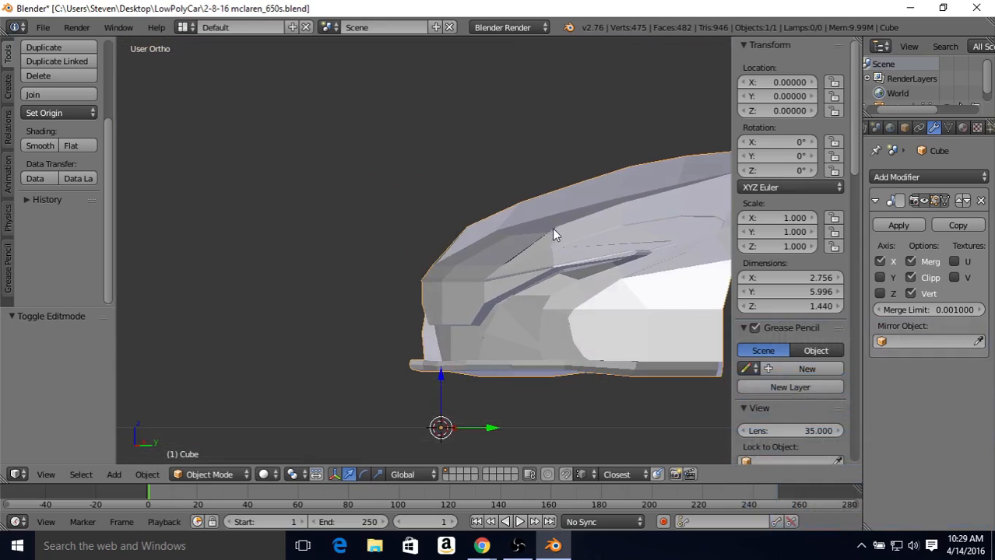
middle_click_drag(513, 222, 568, 234)
middle_click_drag(493, 225, 573, 223)
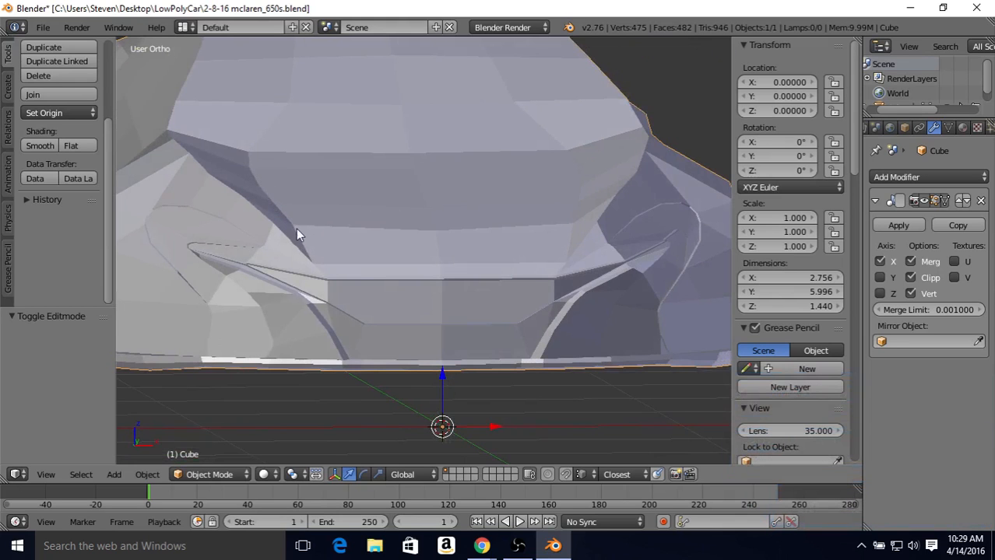
middle_click_drag(588, 221, 409, 248)
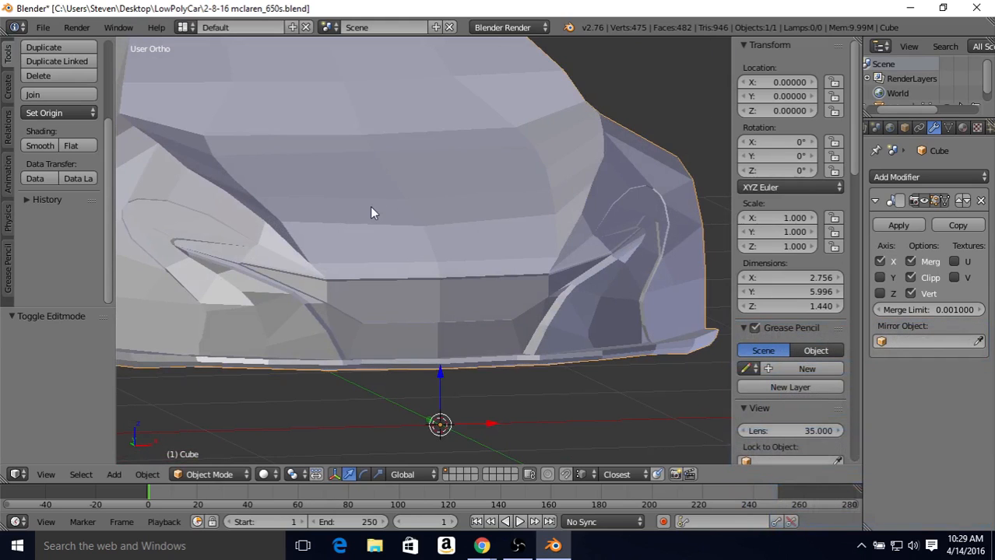
Select the centre and side vertices of the second hood row from the front and move them -0.018 along Z
key("Tab")
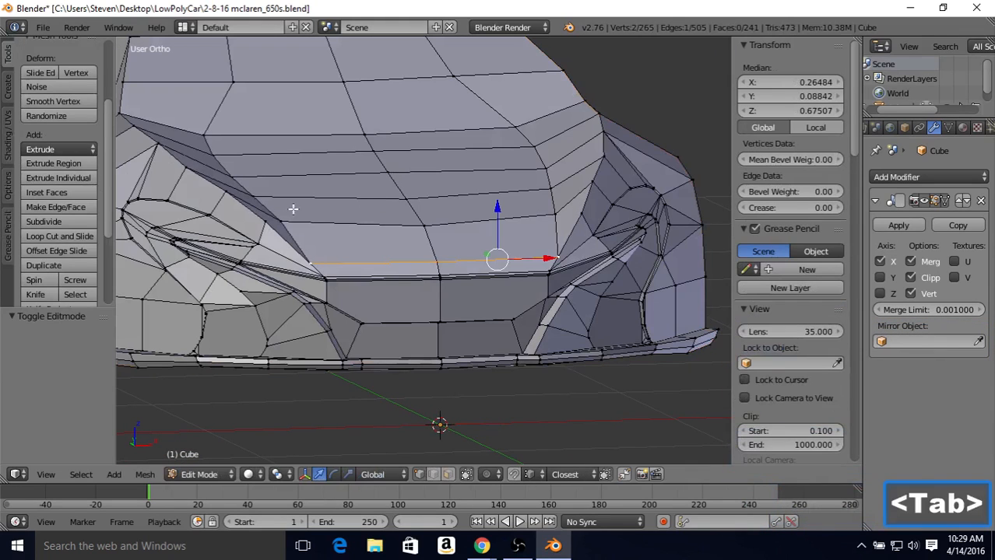
right_click(342, 221)
right_click(420, 221, "shift")
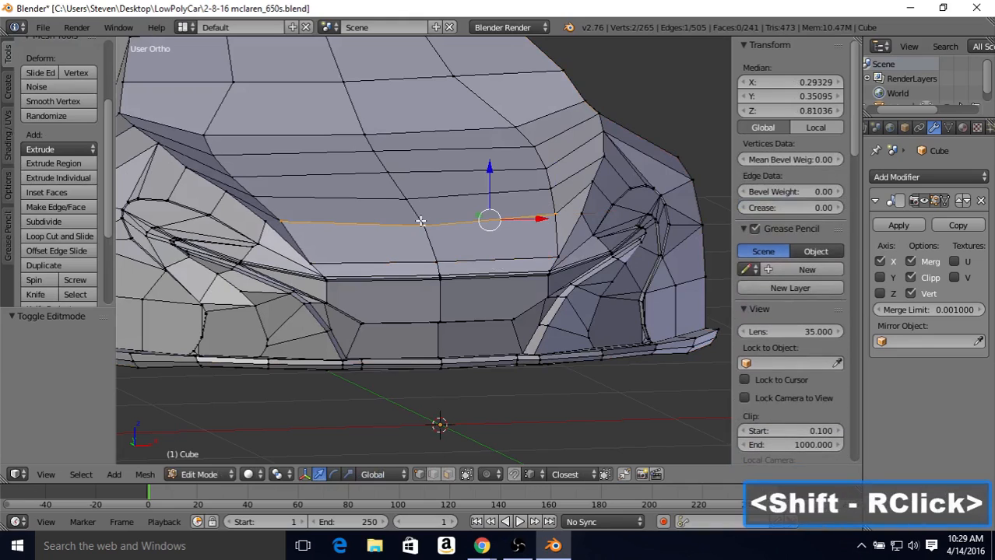
left_click_drag(489, 167, 489, 172)
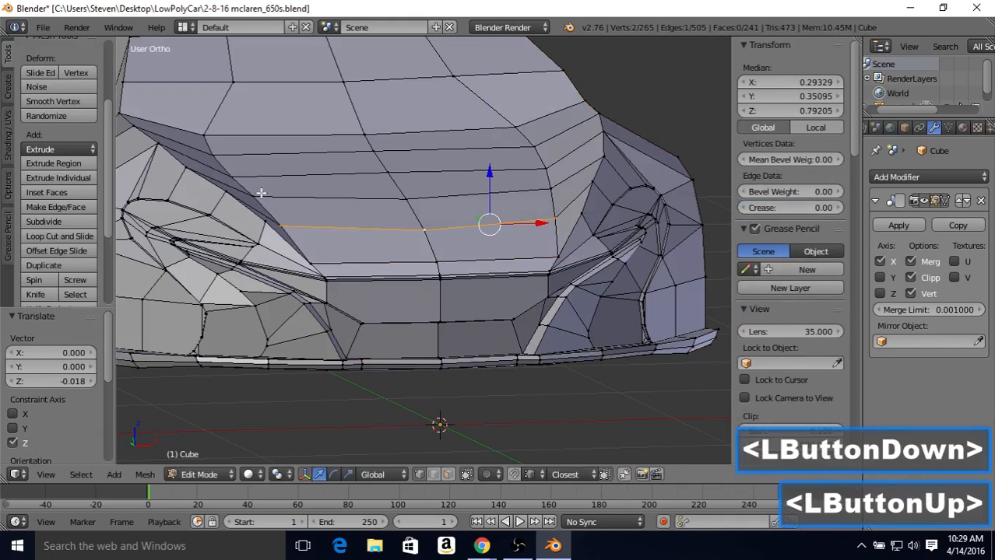
Lower the third hood row's centre and side vertices about 0.009 along Z, and select the matching vertices of the fourth row
right_click(551, 187)
right_click(401, 193, "shift")
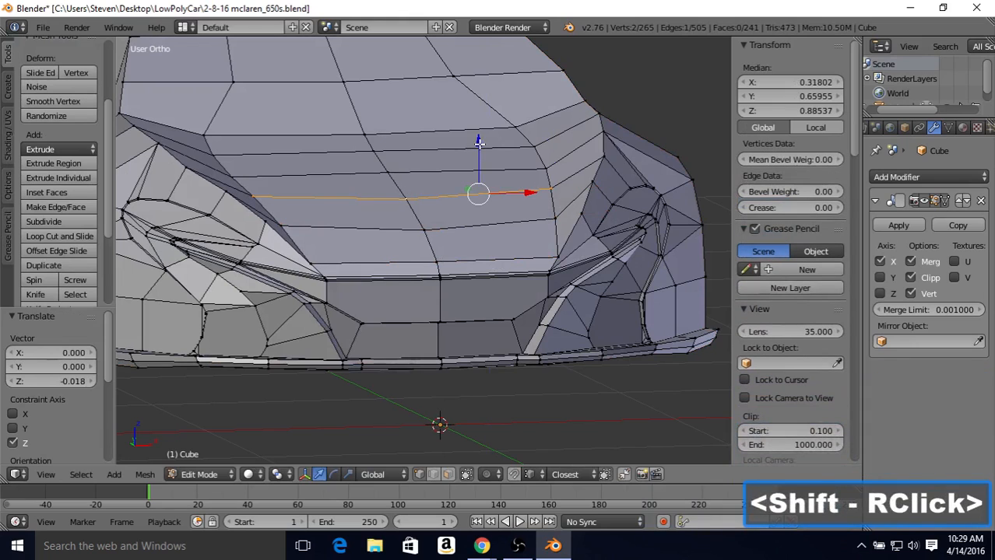
left_click_drag(480, 143, 469, 122)
right_click(546, 167)
right_click(388, 171, "shift")
Check the hood curve in Object Mode, then reselect the second row's centre and side vertices and lower them slightly along Z
key("Tab")
middle_click_drag(453, 162, 393, 193)
scroll(390, 183, "down", 3)
scroll(393, 193, "up", 2)
key("Tab")
right_click(460, 224)
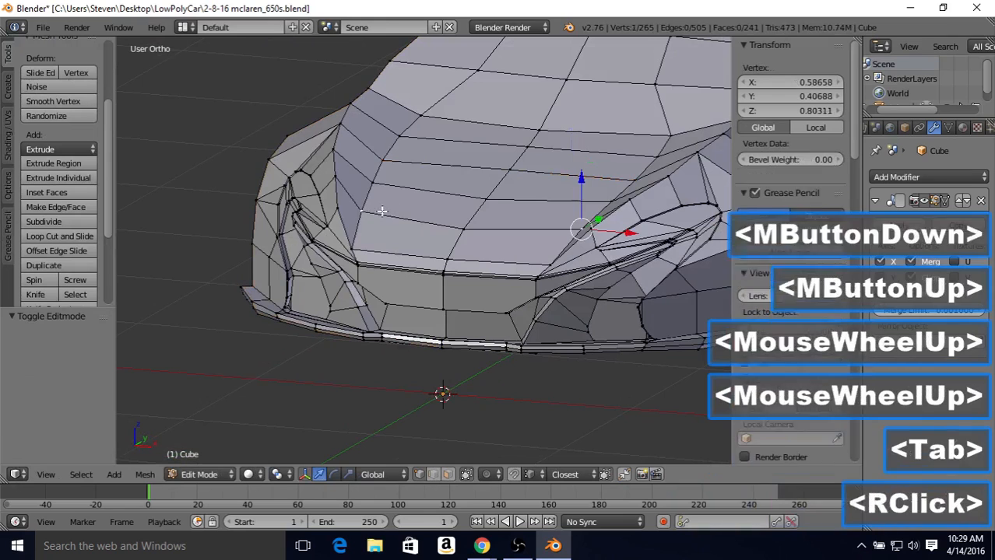
right_click(461, 227, "shift")
left_click_drag(521, 178, 523, 181)
After checking the hood in Object Mode, adjust the third row's height along Z and select the fourth row's centre and side vertices
key("Tab")
middle_click_drag(459, 198, 487, 194)
key("Tab")
right_click(392, 195)
right_click(449, 201, "shift")
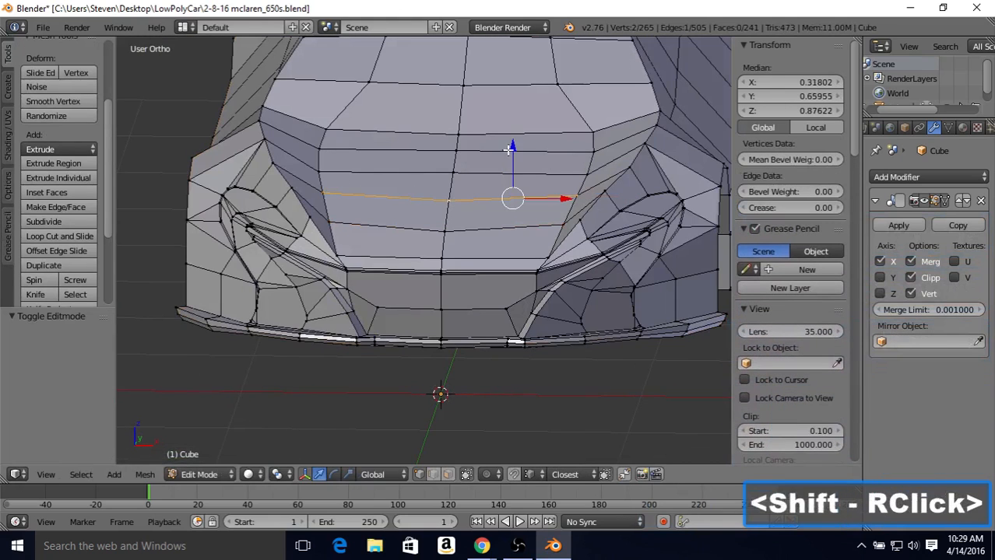
left_click_drag(513, 146, 519, 128)
right_click(348, 168)
right_click(347, 169)
right_click(451, 169, "shift")
Raise the centre vertex of the second hood row 0.022 along Z, snapping it level with the row's side vertex
key("Tab")
middle_click_drag(485, 206, 275, 198)
scroll(371, 215, "down", 2)
key("Tab")
scroll(417, 243, "up", 3)
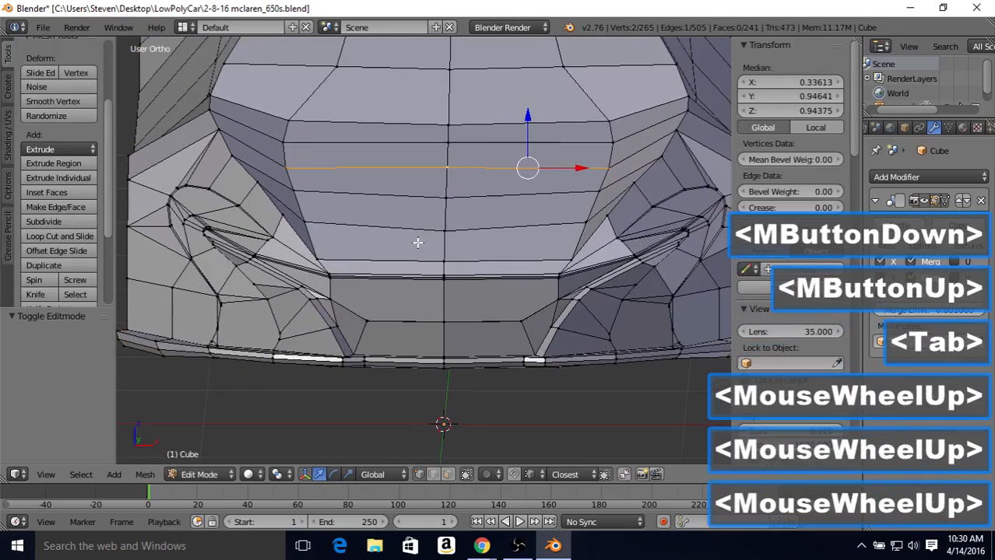
right_click(445, 228)
left_click_drag(444, 194, 305, 221)
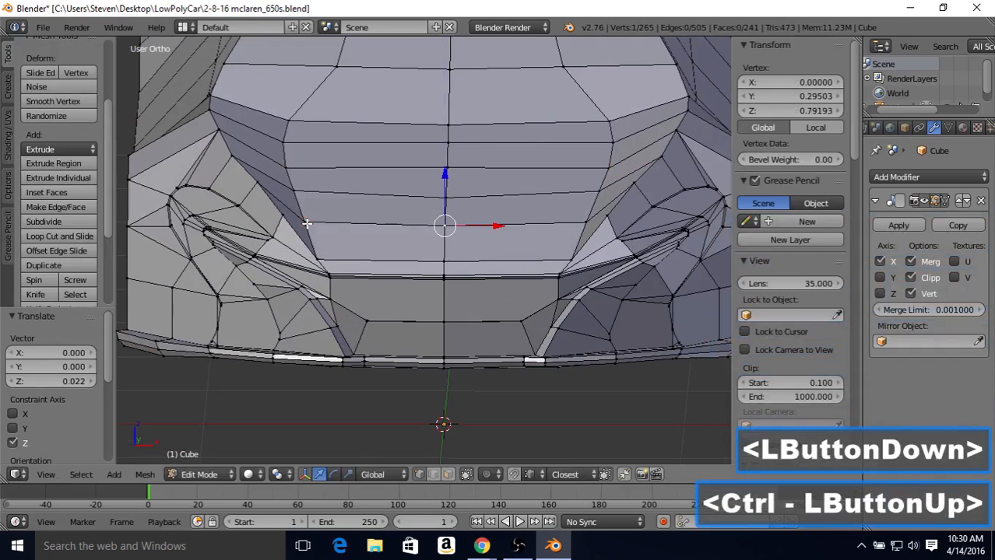
Inspect the smoothed hood profile in Object Mode from a front three-quarter angle, and return to Edit Mode
key("Tab")
scroll(427, 207, "down", 3)
scroll(426, 215, "down", 1)
middle_click_drag(470, 216, 376, 198)
scroll(389, 204, "up", 2)
key("Tab")
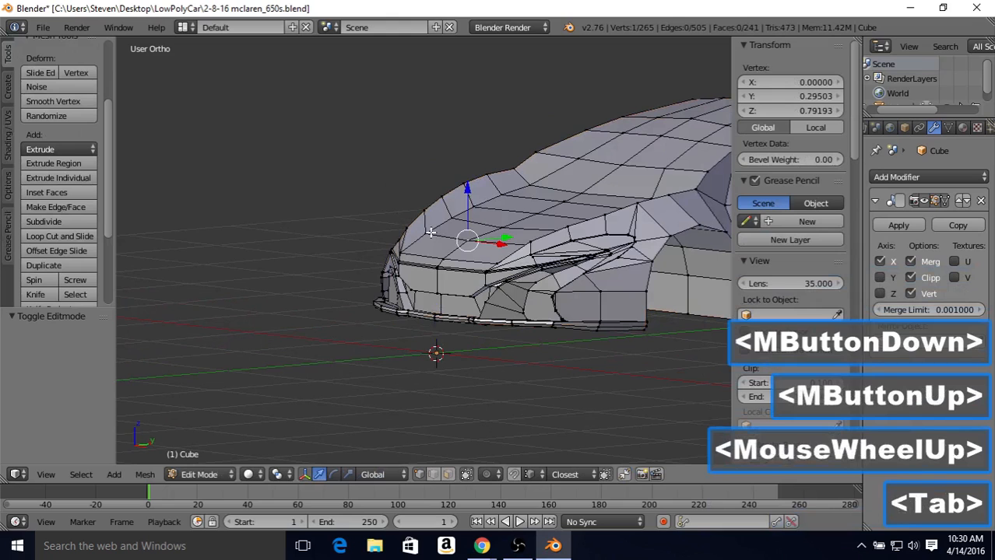
Lower the centre and side vertices of the hood row just behind the front edge slightly along Z, and check the shape in Object Mode
right_click(425, 233, "shift")
left_click_drag(502, 190, 502, 193)
key("Tab")
scroll(474, 213, "down", 1)
middle_click_drag(466, 220, 560, 207)
key("Tab")
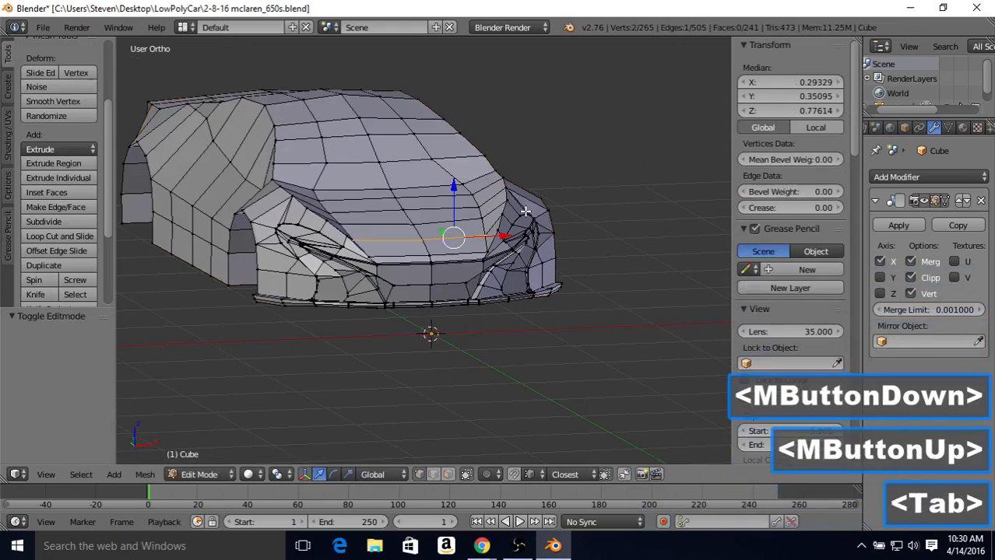
Raise the same hood row slightly along Z and inspect the hood from the front three-quarter angle in Object Mode
left_click_drag(455, 186, 456, 187)
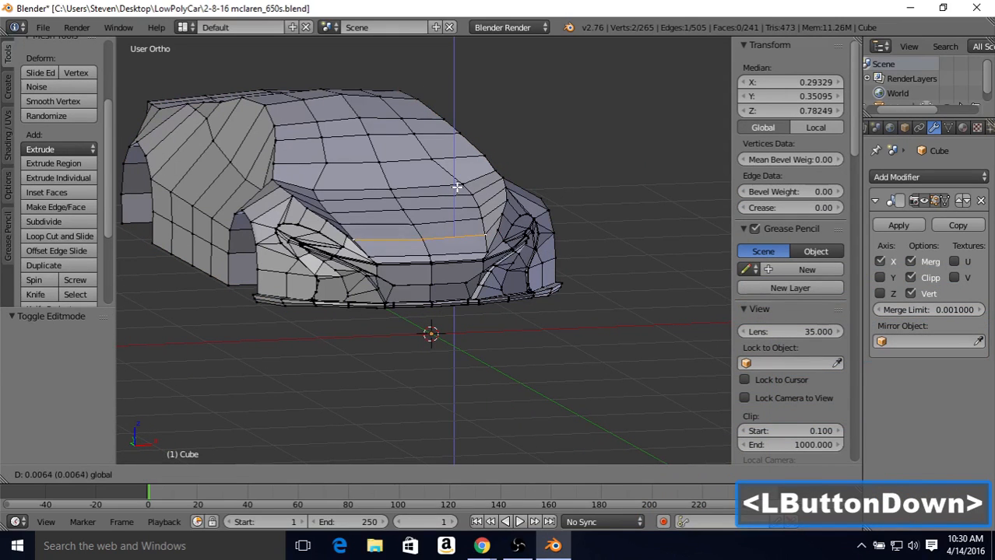
left_click_drag(457, 187, 457, 186)
key("Tab")
middle_click_drag(437, 220, 333, 246)
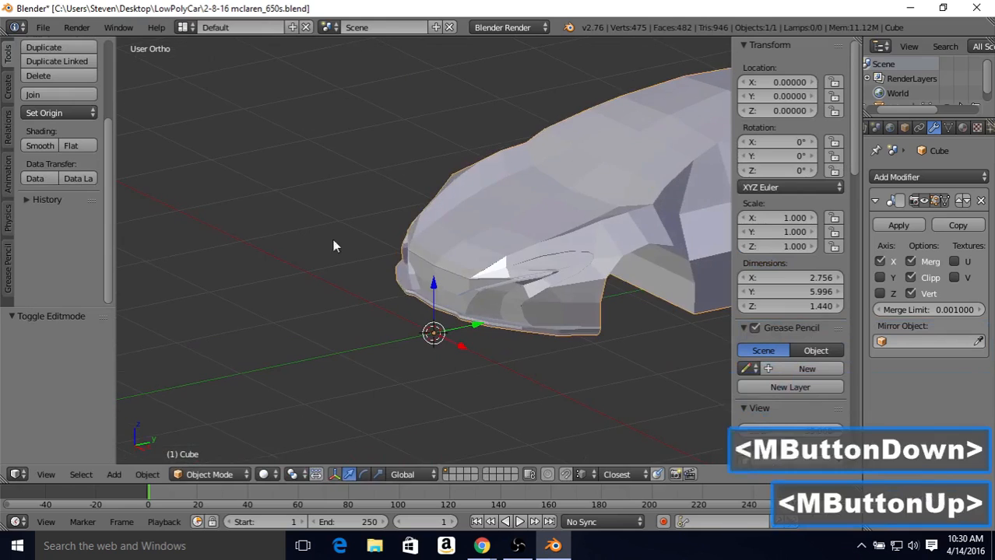
Raise the centre and side vertices of the third hood row behind the front edge about 0.007 along Z, and check the curve in Object Mode
key("Tab")
right_click(573, 225)
right_click(544, 188, "shift")
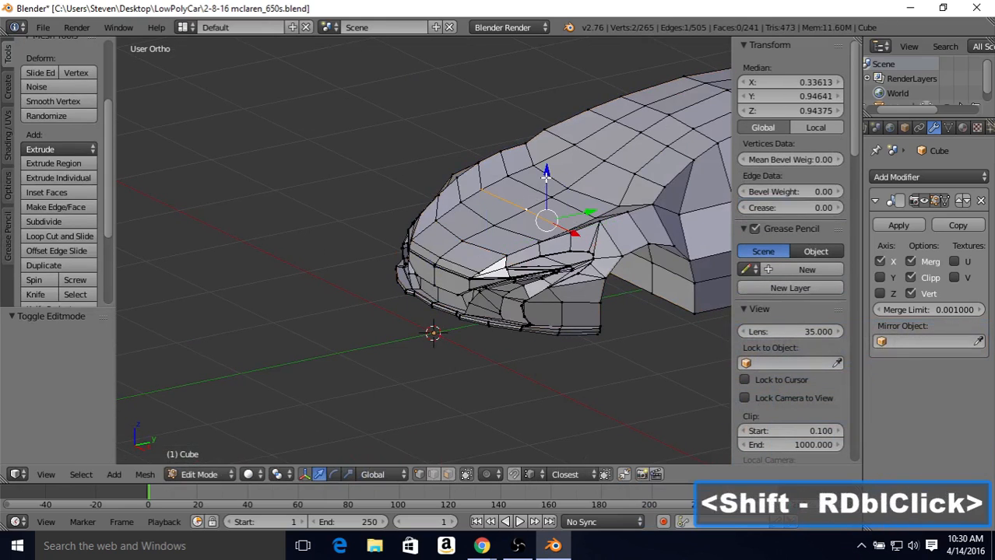
left_click(545, 177)
key("Tab")
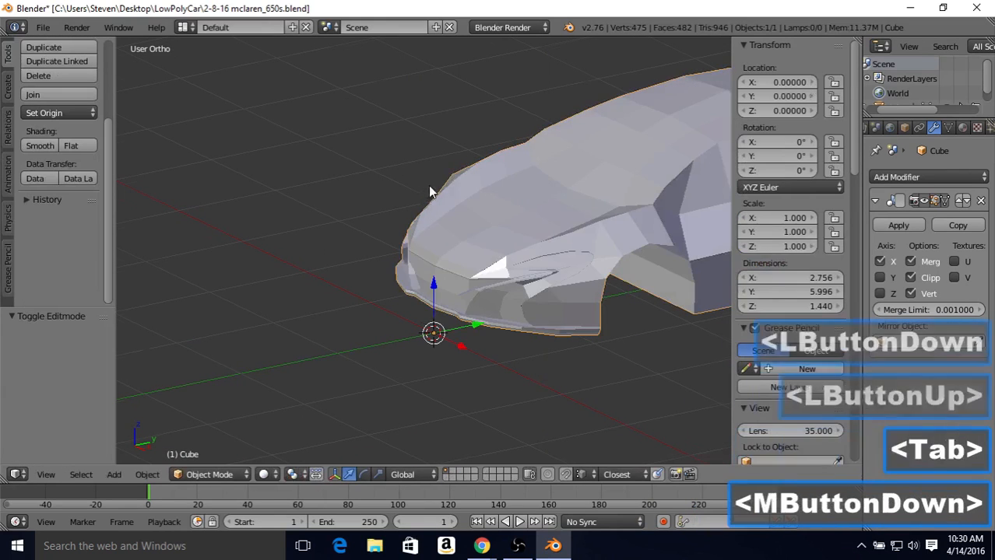
middle_click_drag(428, 185, 566, 181)
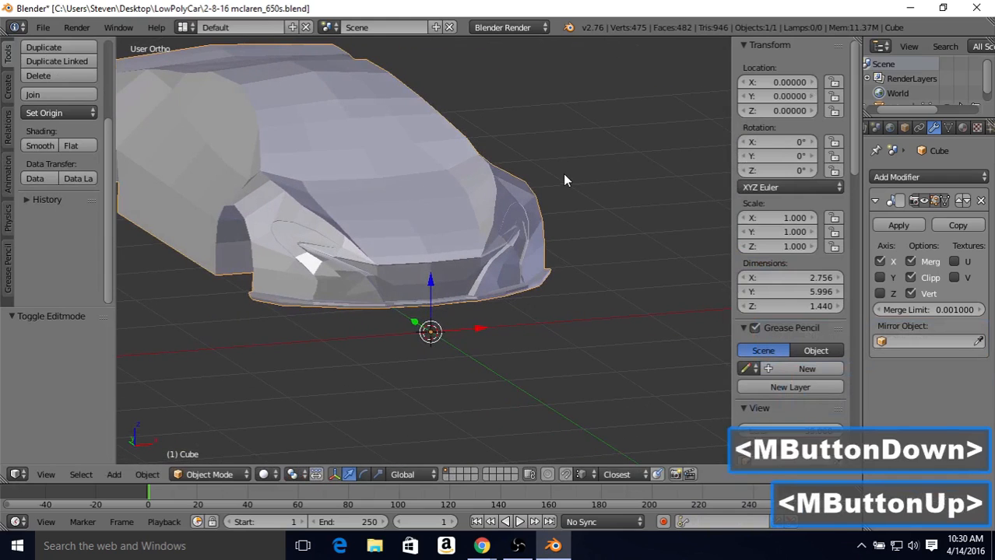
middle_click_drag(490, 212, 423, 234)
key("Tab")
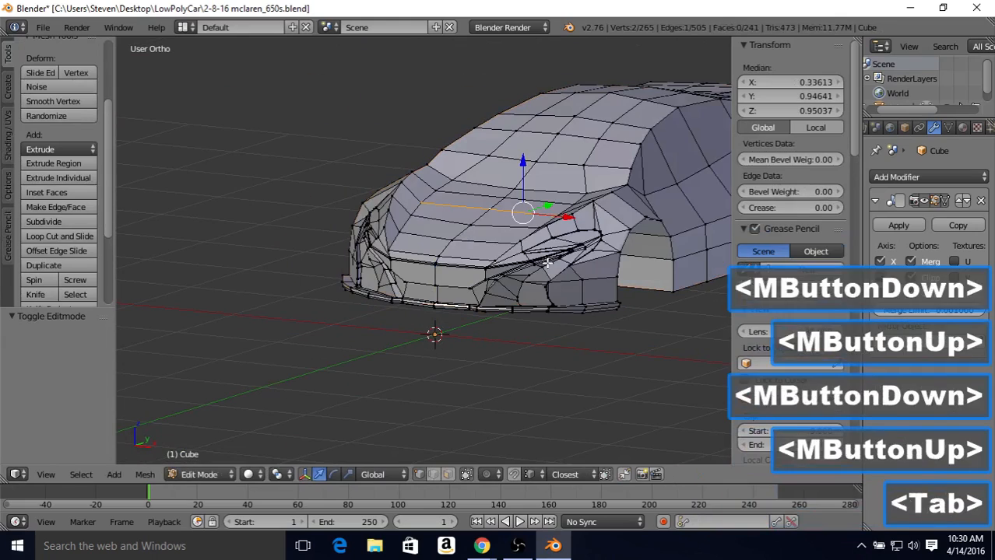
Lower the outer hood vertex above the front of the headlight along Z, and check the hood's side contour in Object Mode
middle_click_drag(547, 264, 465, 267, "shift")
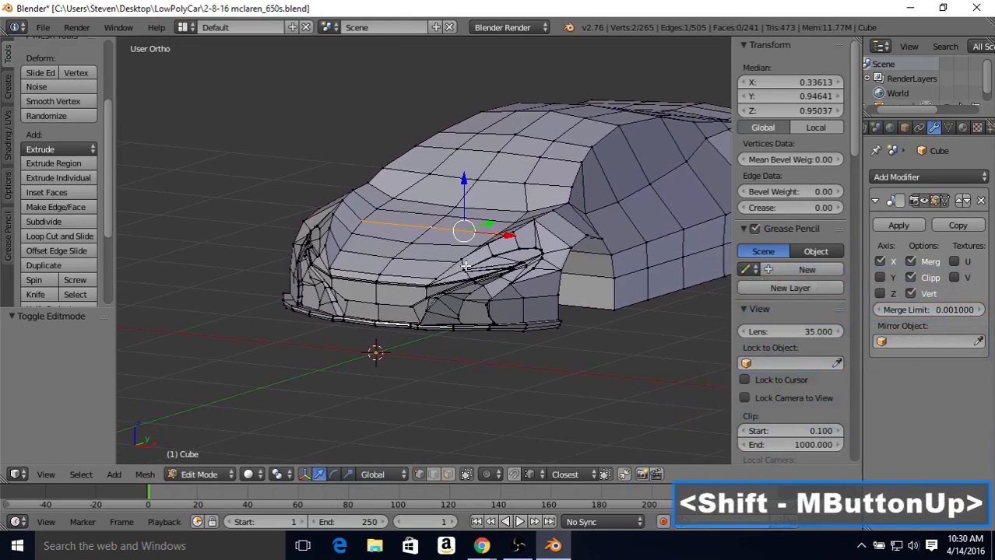
scroll(464, 266, "up", 4)
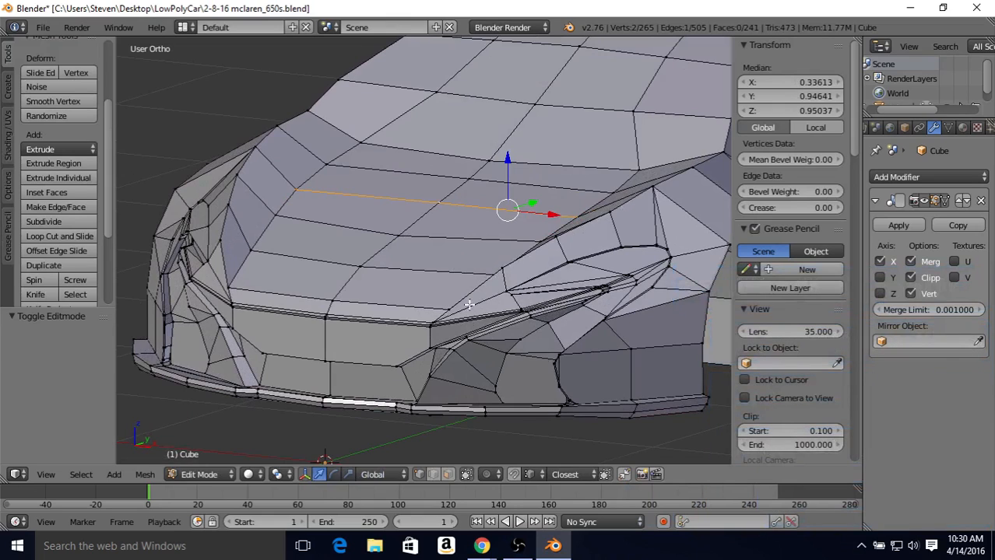
right_click(505, 268)
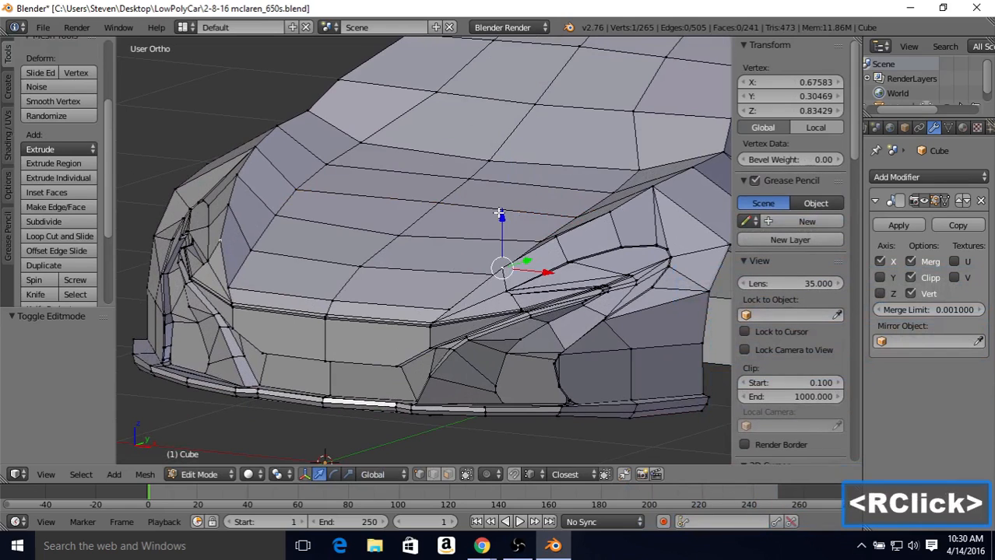
left_click_drag(502, 217, 502, 234)
key("Tab")
scroll(508, 290, "down", 2)
middle_click_drag(508, 290, 500, 246)
Return to Edit Mode and select the next vertex back along the hood's outer edge above the headlight
key("Tab")
right_click(512, 243)
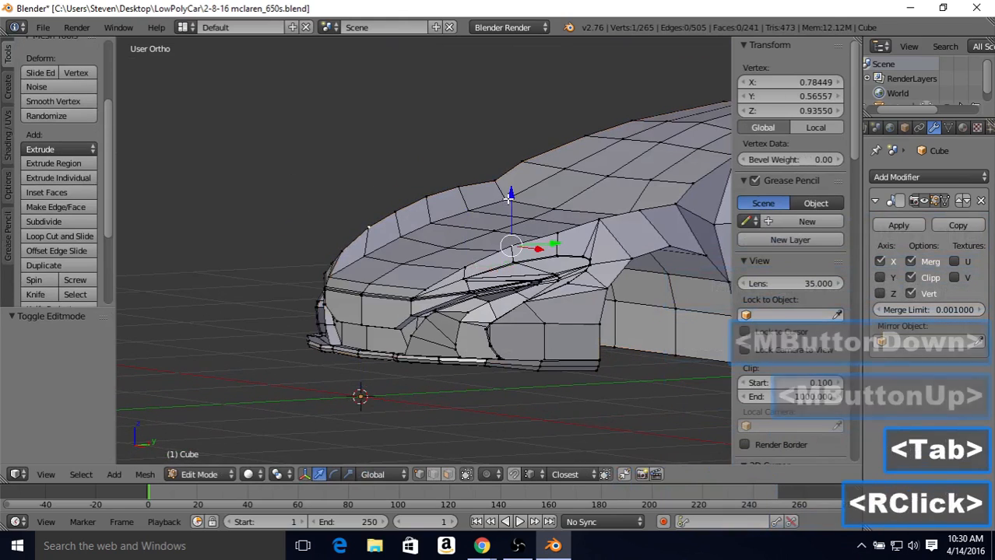
Lower the vertex above the headlight about 0.009 in Z and raise the fender-crest vertex farther back by 0.004
left_click_drag(508, 209, 512, 201)
right_click(638, 210)
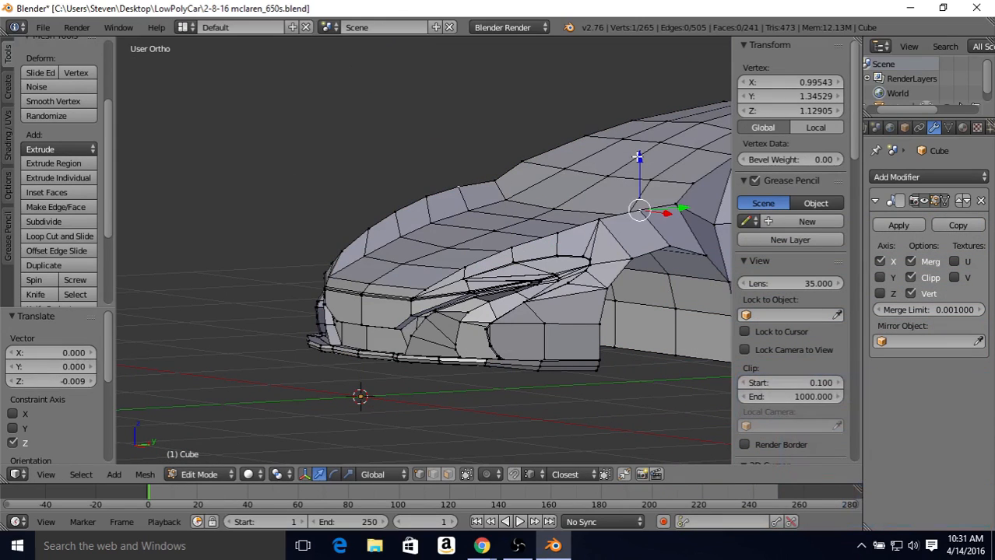
left_click_drag(638, 157, 637, 156)
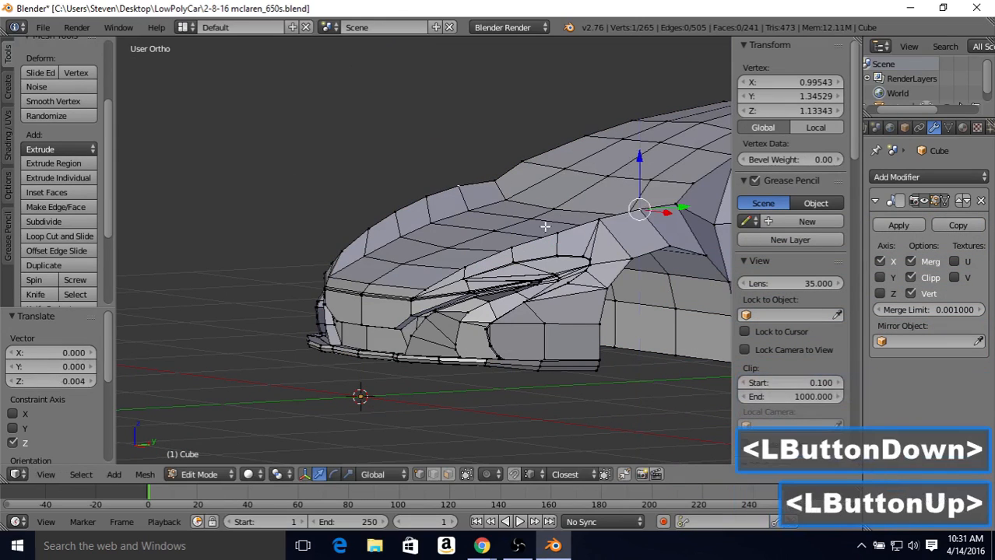
right_click(395, 208)
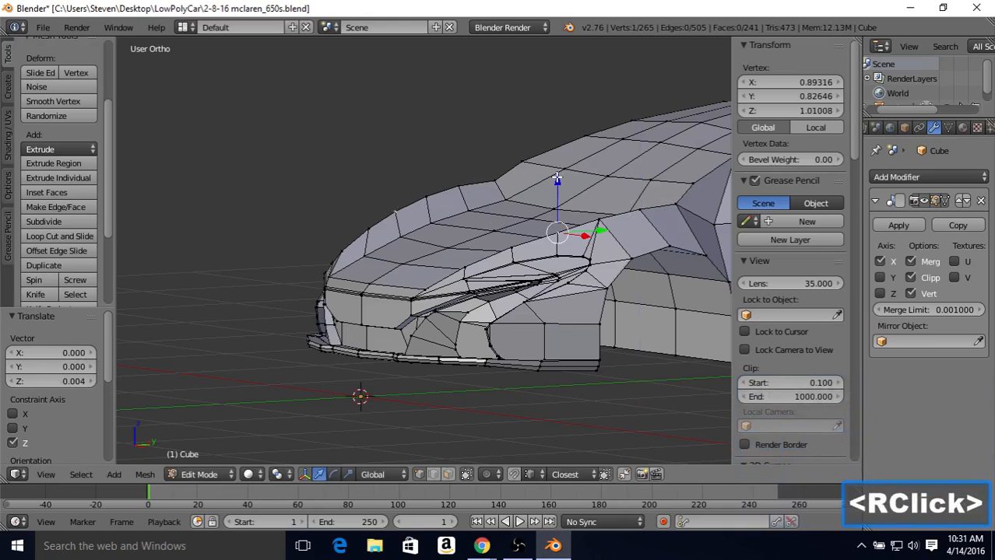
left_click_drag(558, 178, 555, 176)
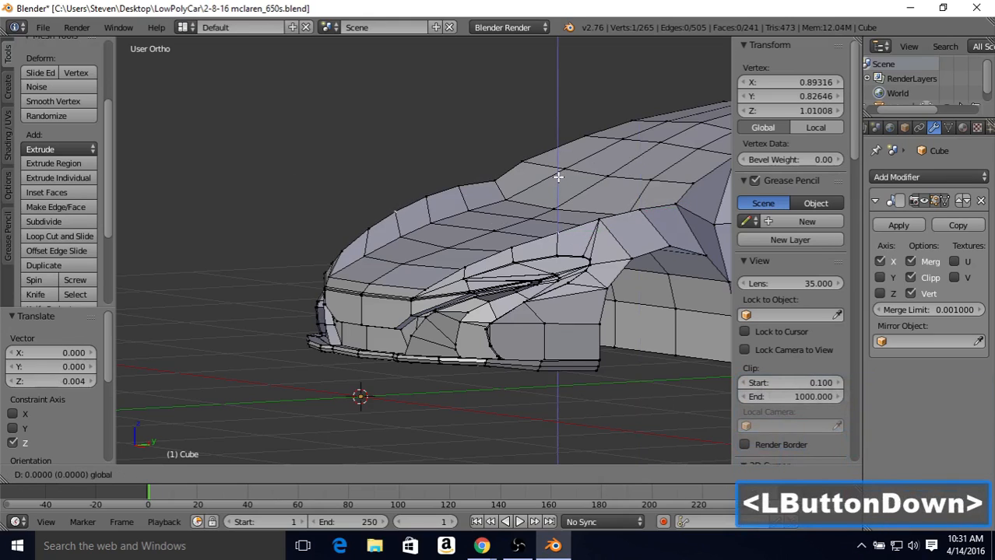
left_click_drag(557, 178, 557, 178)
Move the hood-side vertex above the headlight outward by 0.013 along X
key("Tab")
mouse_move(493, 237)
middle_mouse_down()
mouse_move(458, 235)
mouse_move(526, 269)
mouse_move(588, 257)
mouse_move(488, 227)
middle_mouse_up()
key("Tab")
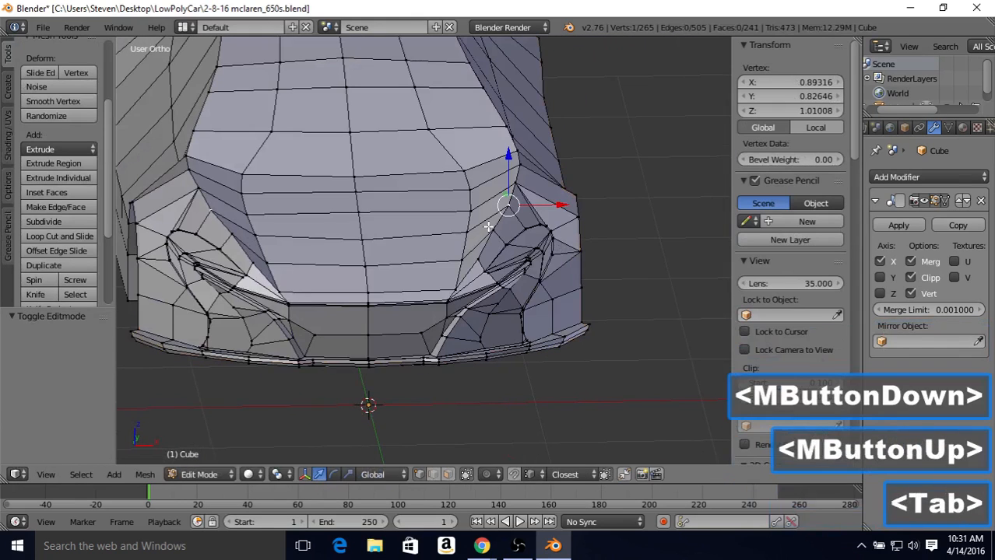
right_click(495, 232)
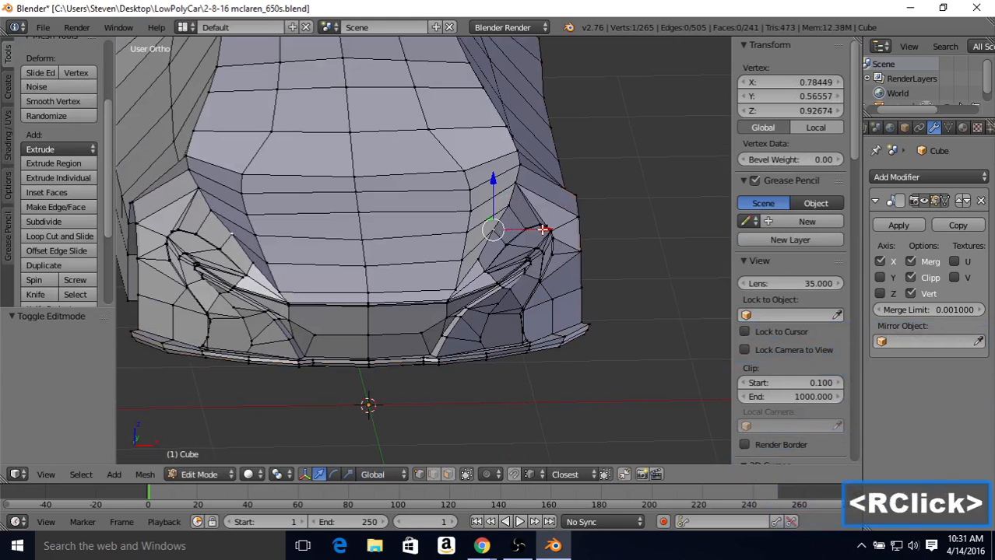
left_click_drag(542, 229, 545, 230)
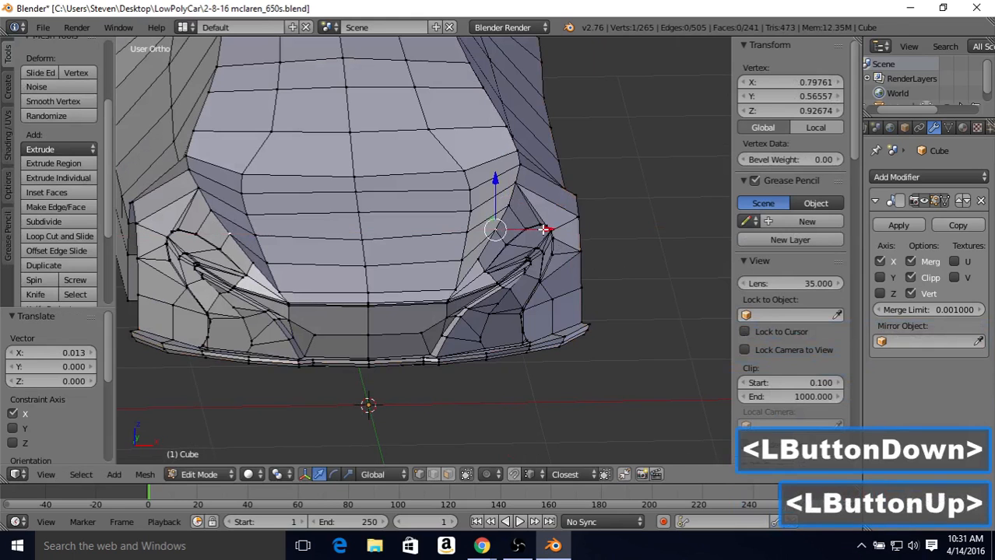
Select the corner and centre vertices of the hood's front edge and lower them to a median Z of 0.6566
key("Tab")
middle_click_drag(429, 240, 309, 275)
key("Tab")
scroll(412, 277, "up", 2)
right_click(437, 308)
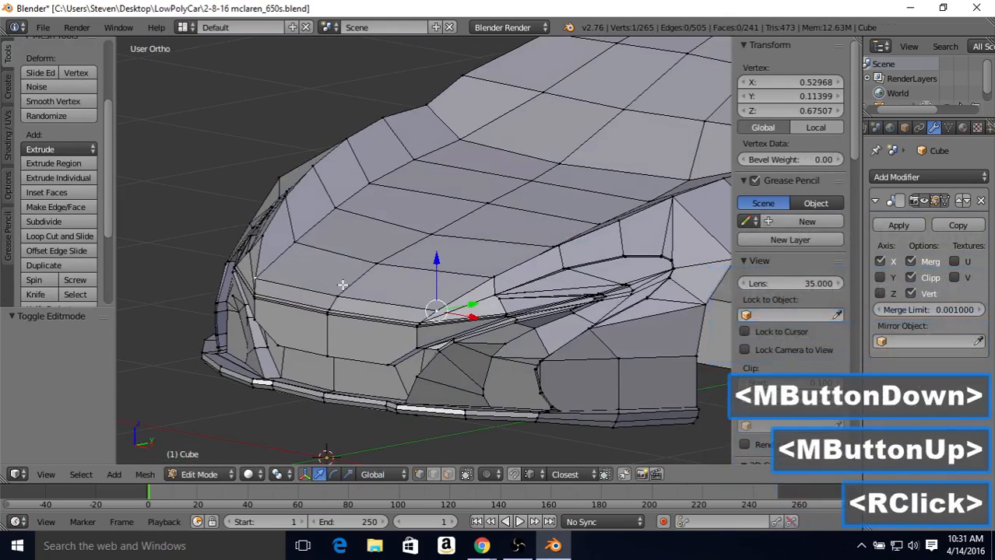
right_click(337, 296, "shift")
middle_click_drag(373, 250, 341, 250)
left_click_drag(385, 248, 388, 257)
key("Tab")
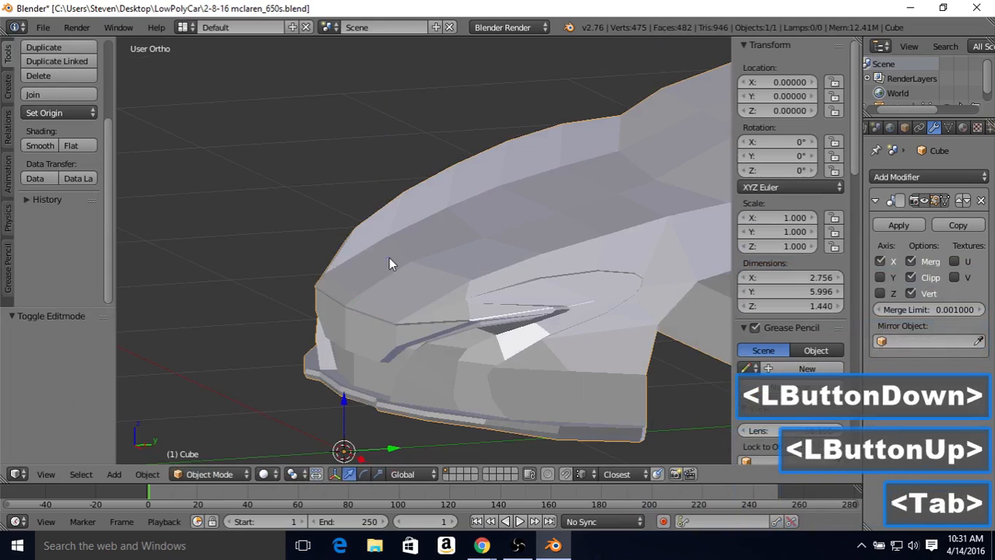
Raise the selected front hood edge vertically to a median Z of 0.67064
middle_click_drag(389, 257, 459, 250)
key("Tab")
middle_click_drag(460, 251, 480, 264)
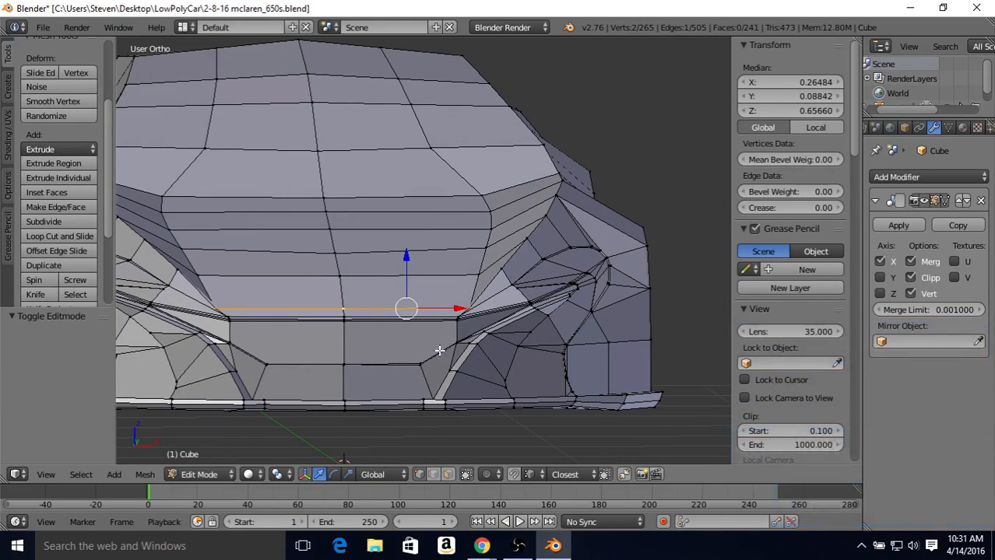
scroll(481, 311, "up", 3)
middle_click_drag(469, 315, 463, 305)
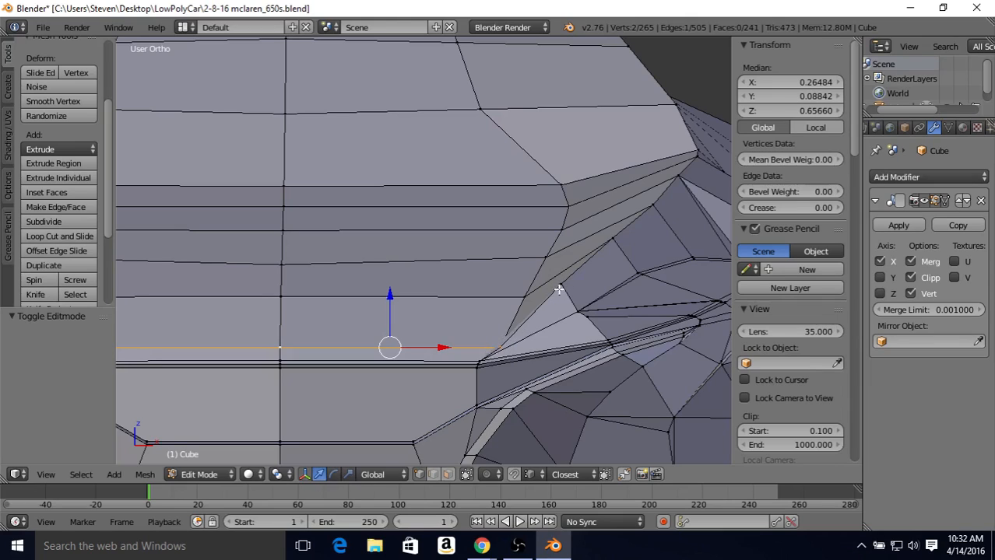
left_click(390, 296)
mouse_move(390, 296)
left_mouse_down()
mouse_move(388, 278)
mouse_move(391, 287)
left_mouse_up()
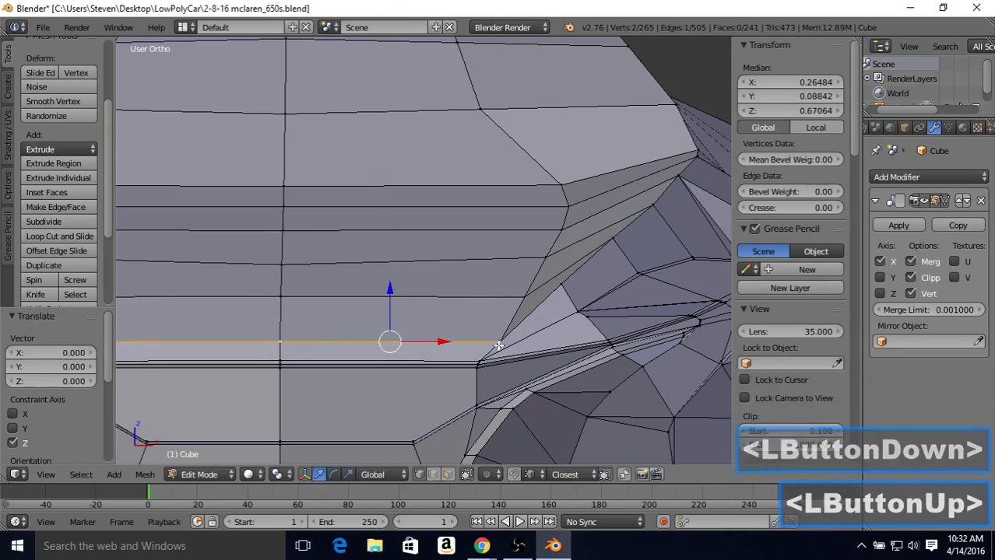
Slide the corner and centre vertices of the front hood edge down toward the nose seam by a factor of about 0.47
mouse_move(492, 318)
middle_mouse_down("shift")
mouse_move(482, 307)
mouse_move(507, 321)
middle_mouse_up("shift")
right_click(507, 320)
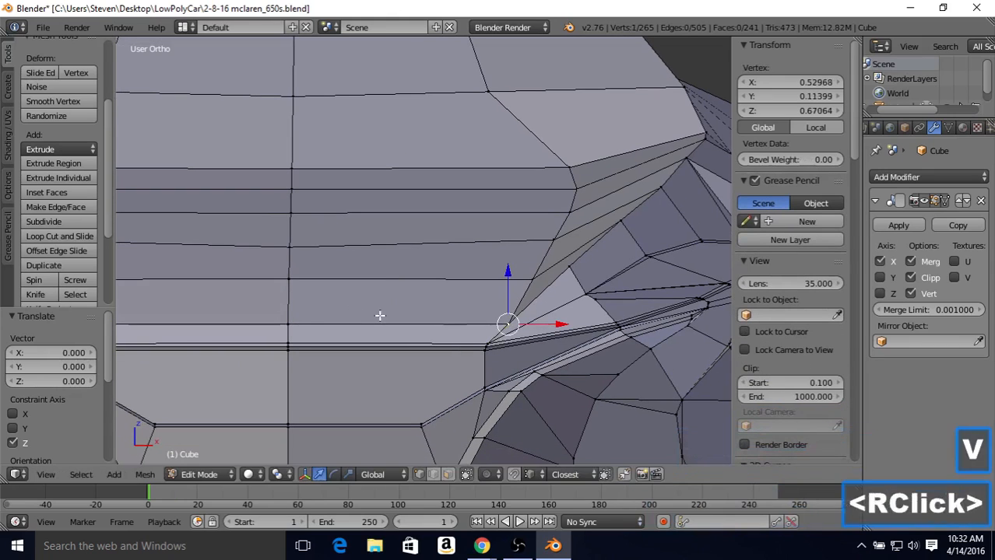
right_click(287, 323, "shift")
key("shift+v")
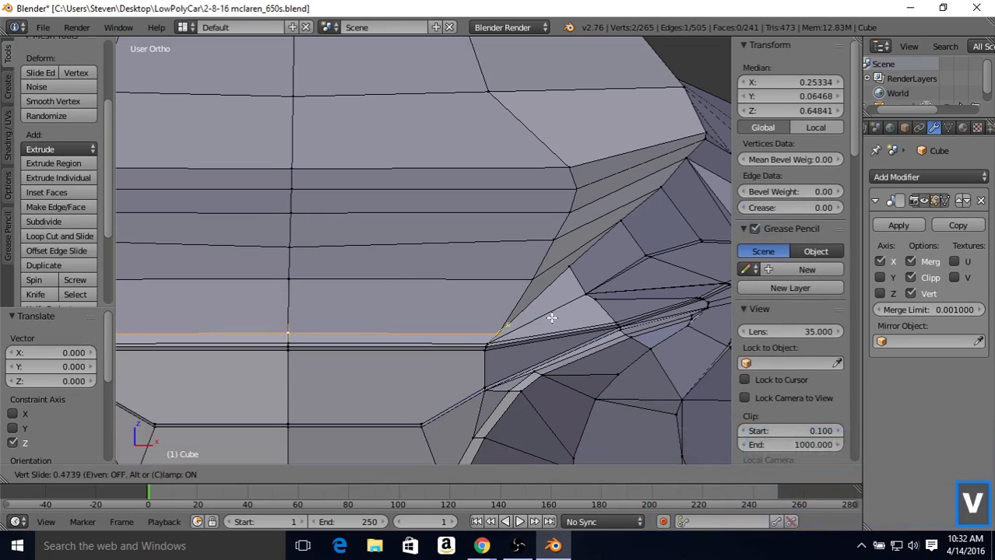
left_click(551, 317)
key("Tab")
scroll(459, 307, "down", 3)
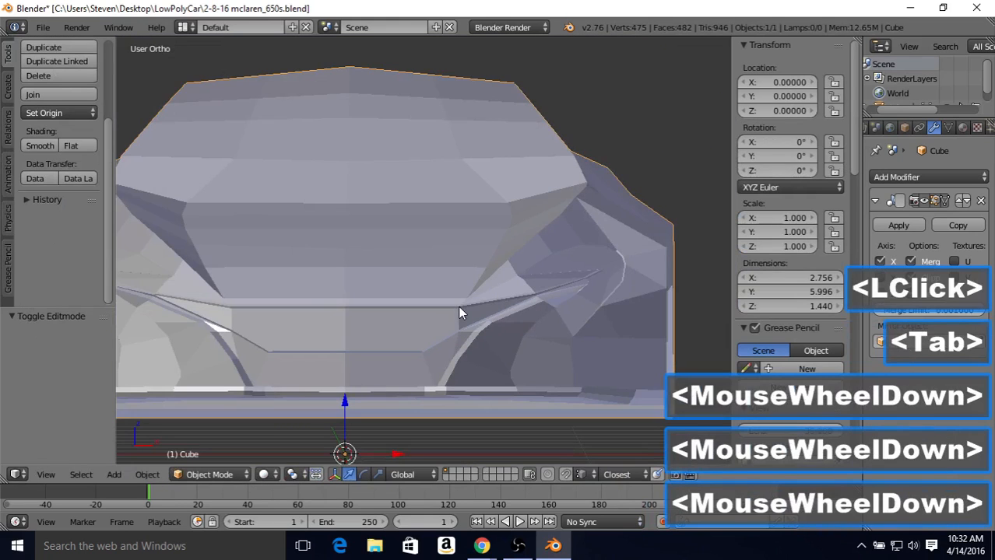
Slide the same two front hood vertices slightly back up the hood, with a factor of about 0.06
middle_click_drag(458, 305, 355, 302)
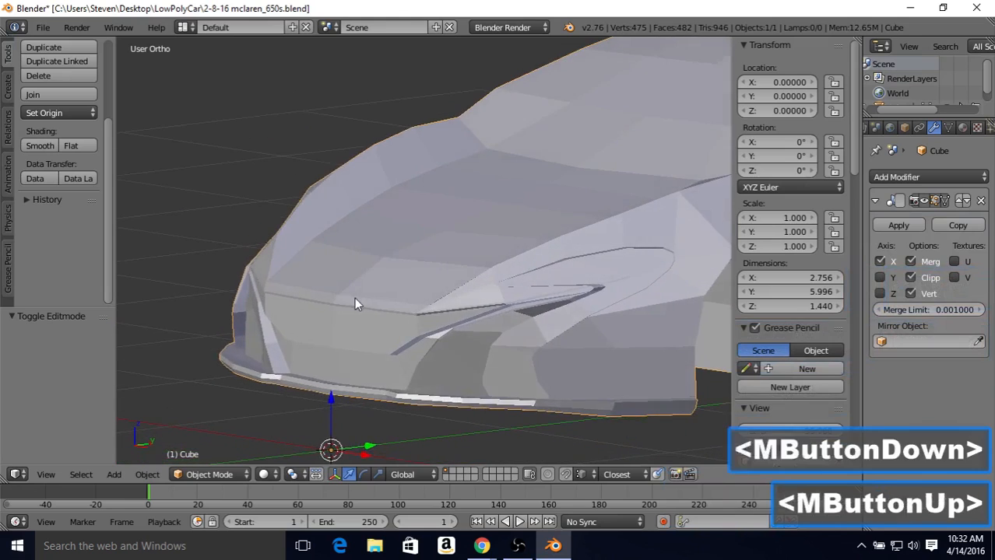
key("Tab")
key("shift+v")
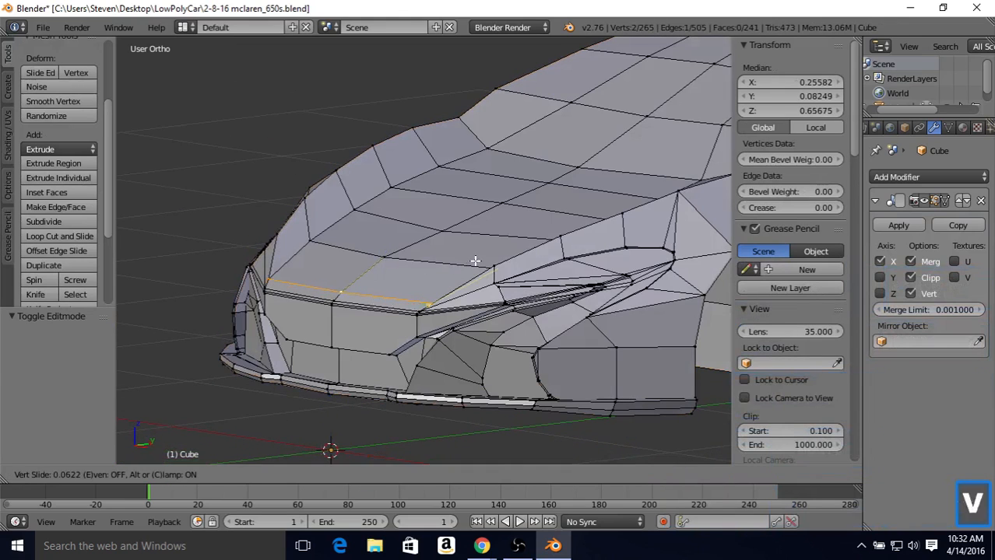
left_click(477, 266)
key("Tab")
scroll(398, 253, "down", 2)
middle_click_drag(397, 253, 477, 254)
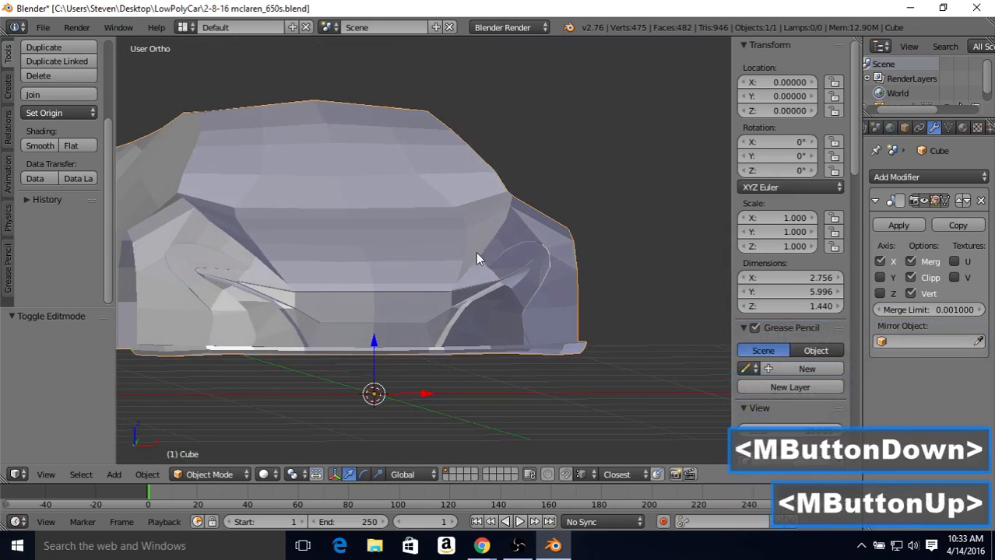
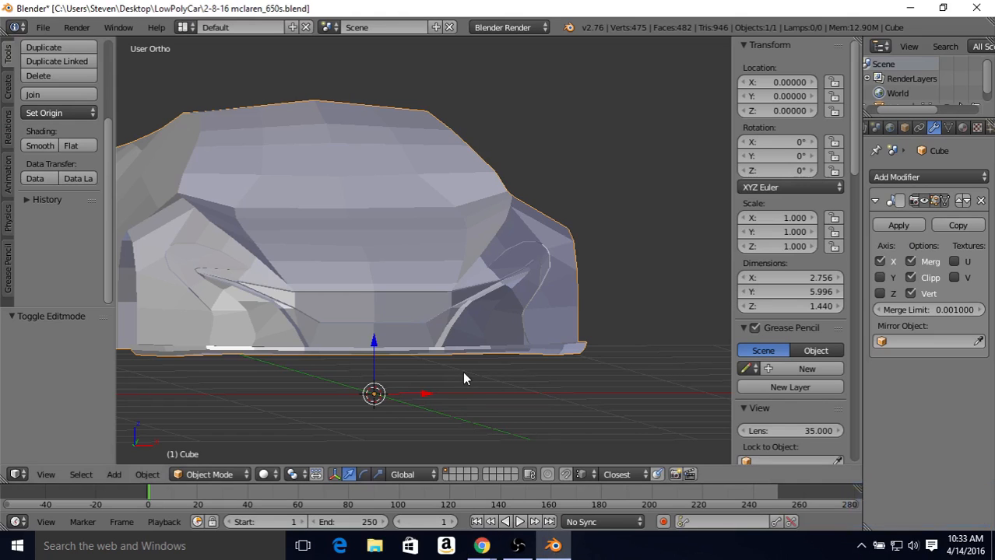
Subdivide the side and centre edges of the lower front bumper panel with one cut
key("Tab")
middle_click_drag(440, 333, 381, 300)
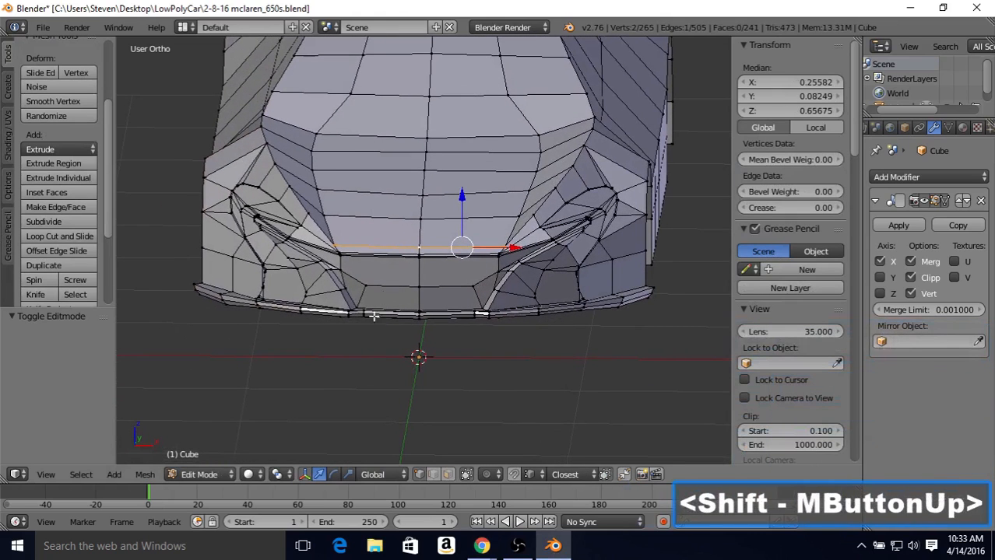
left_click(433, 474)
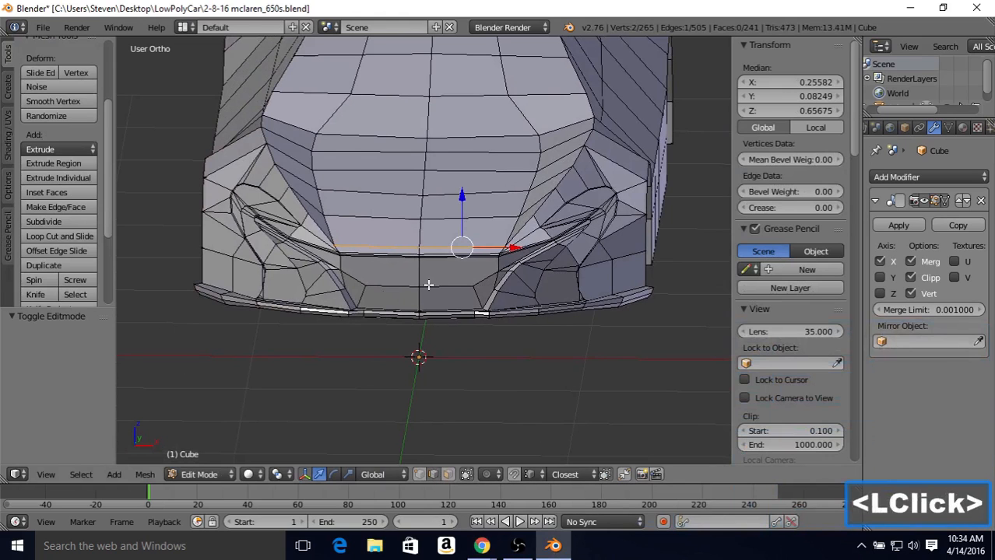
mouse_move(379, 287)
middle_mouse_down()
mouse_move(378, 271)
mouse_move(377, 297)
middle_mouse_up()
scroll(378, 296, "up", 4)
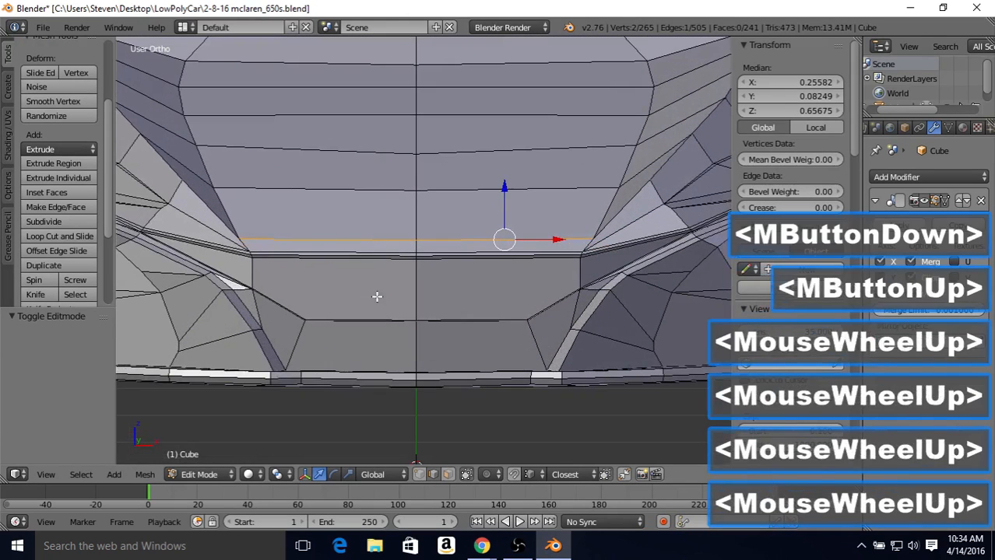
middle_click_drag(355, 328, 377, 269, "shift")
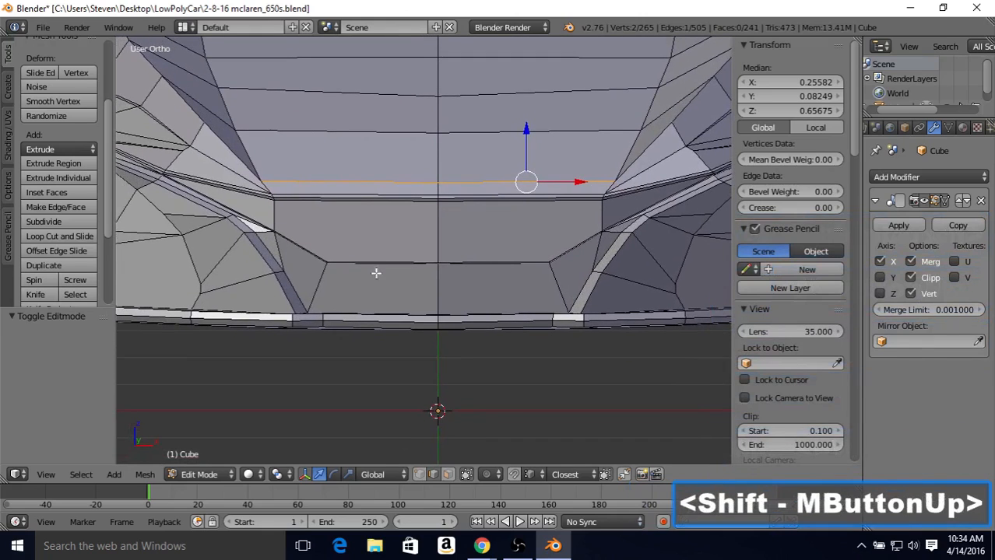
right_click(323, 284)
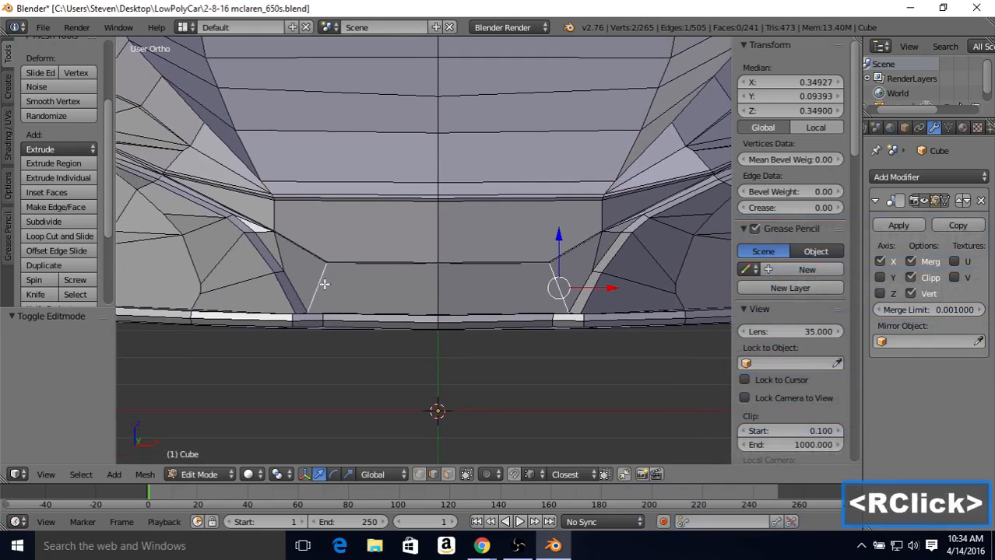
right_click(438, 280, "shift")
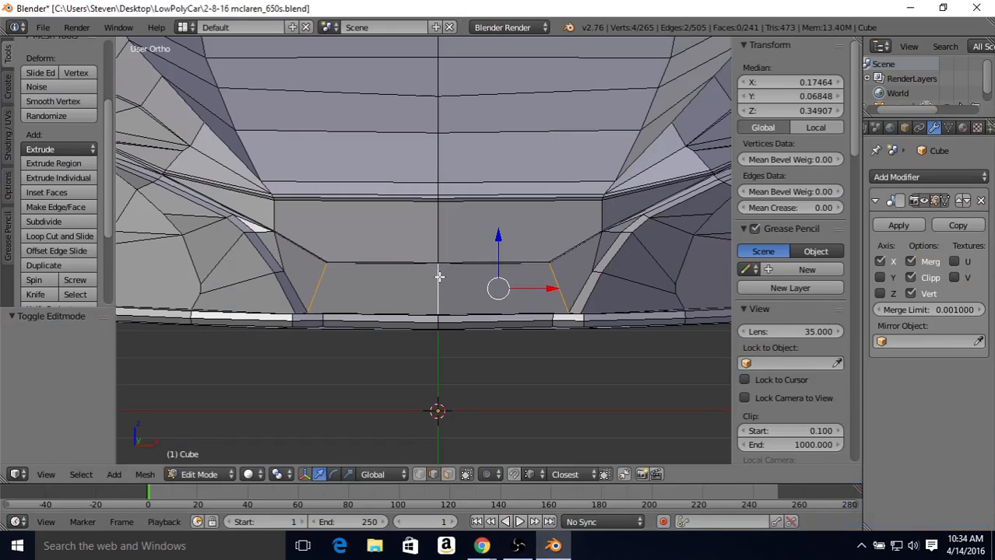
left_click(76, 220)
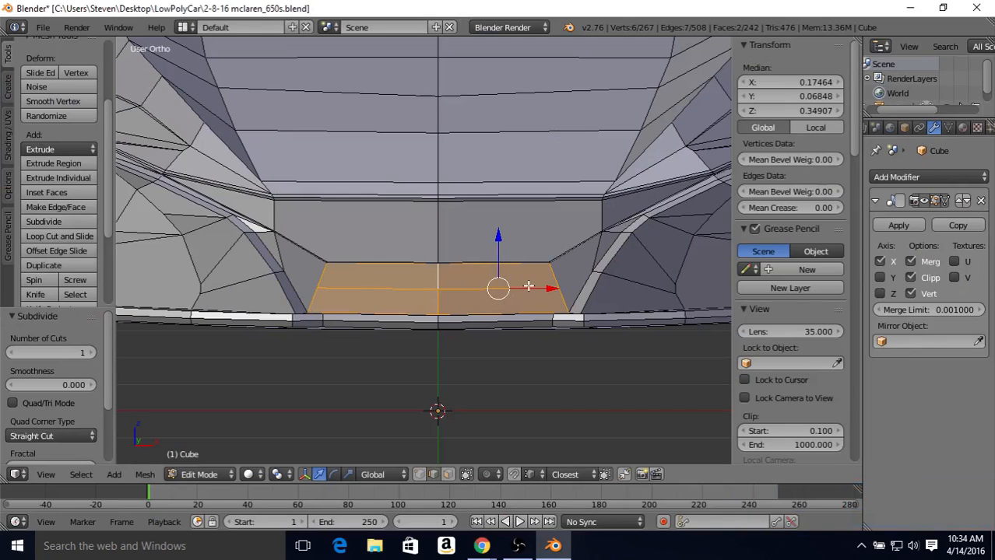
Subdivide the centre edge above the new cut once and connect its midpoint to the vertex midway along the panel's side edge
right_click(439, 268)
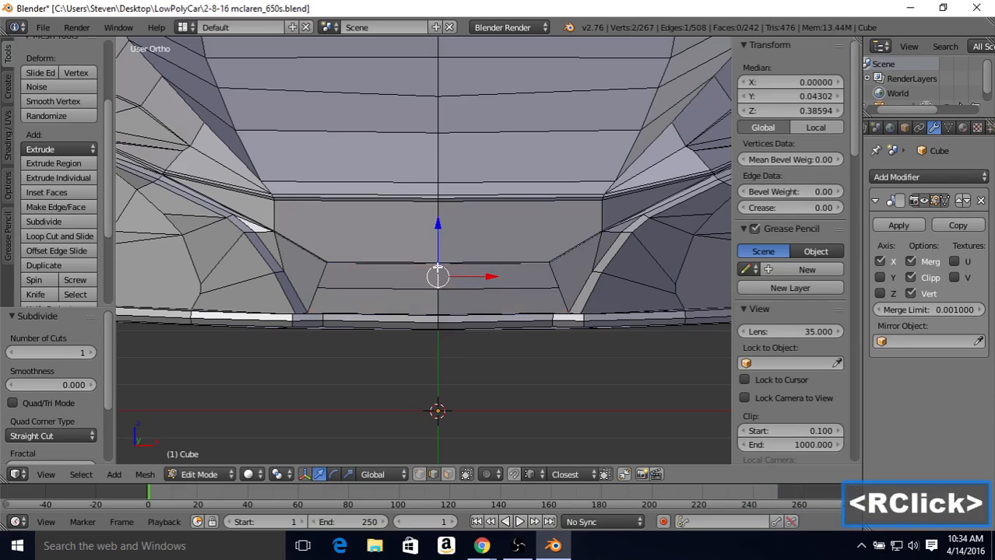
left_click(75, 222)
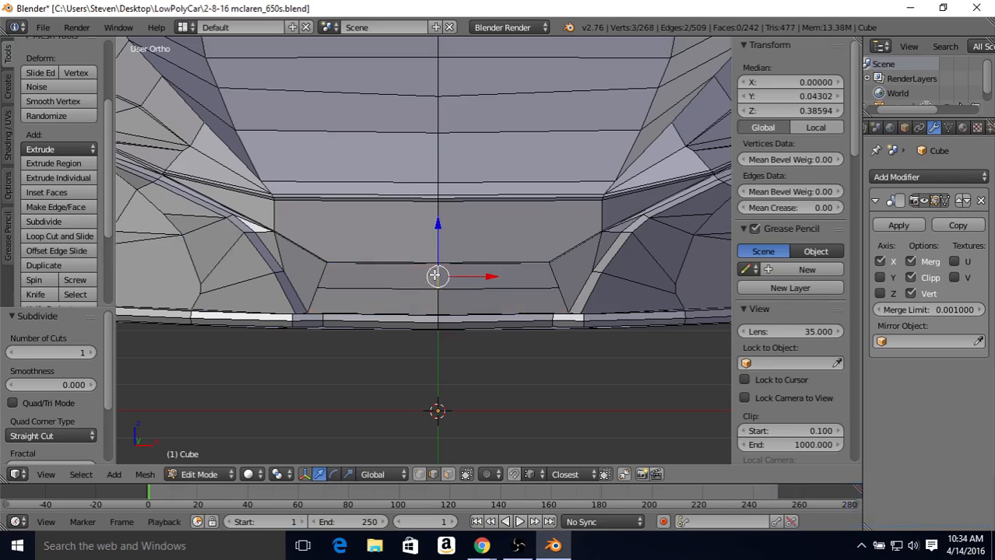
left_click(418, 477)
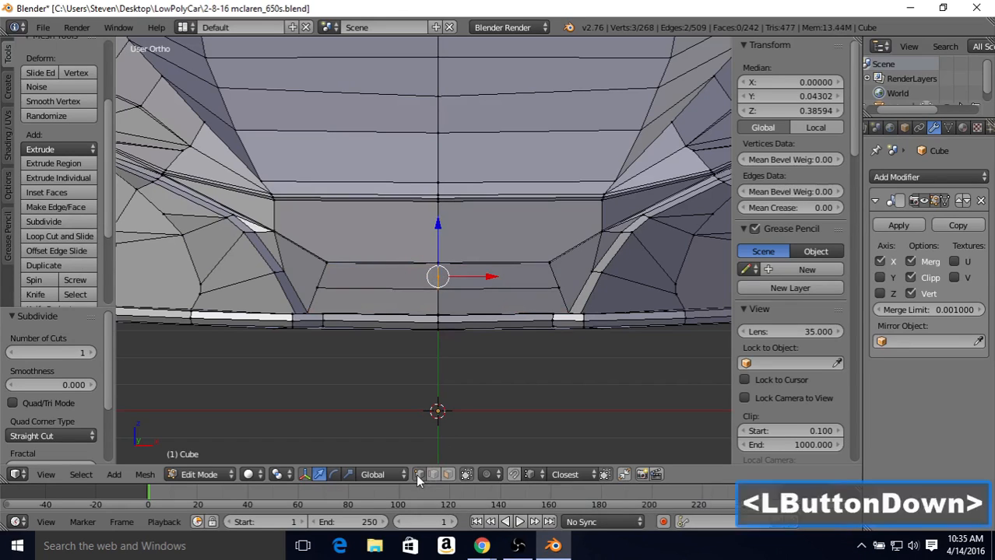
right_click(438, 276)
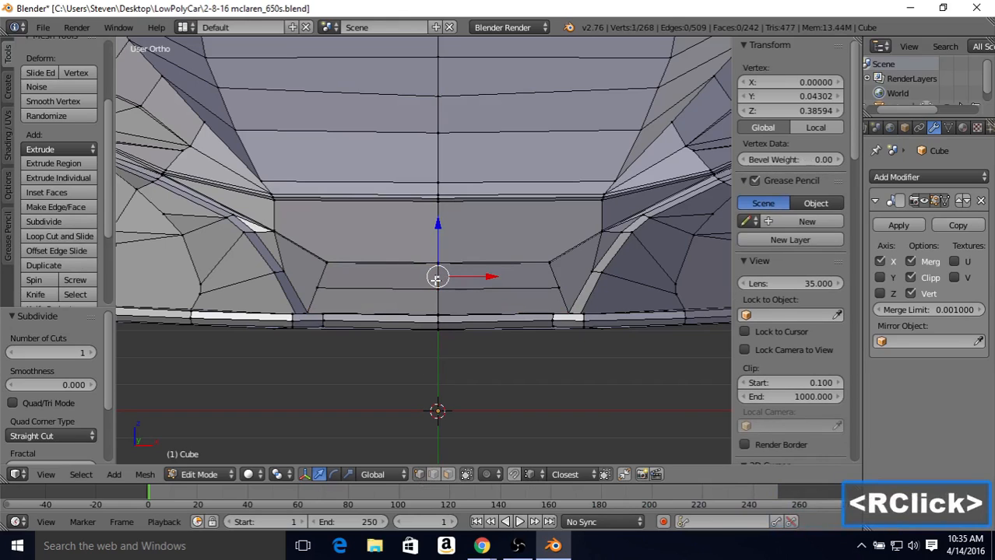
right_click(319, 288, "shift")
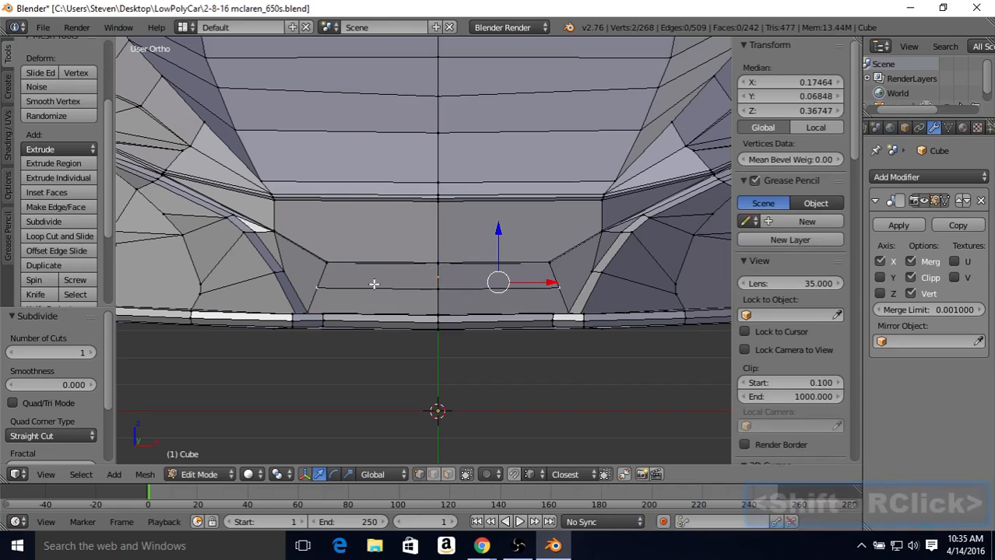
key("j")
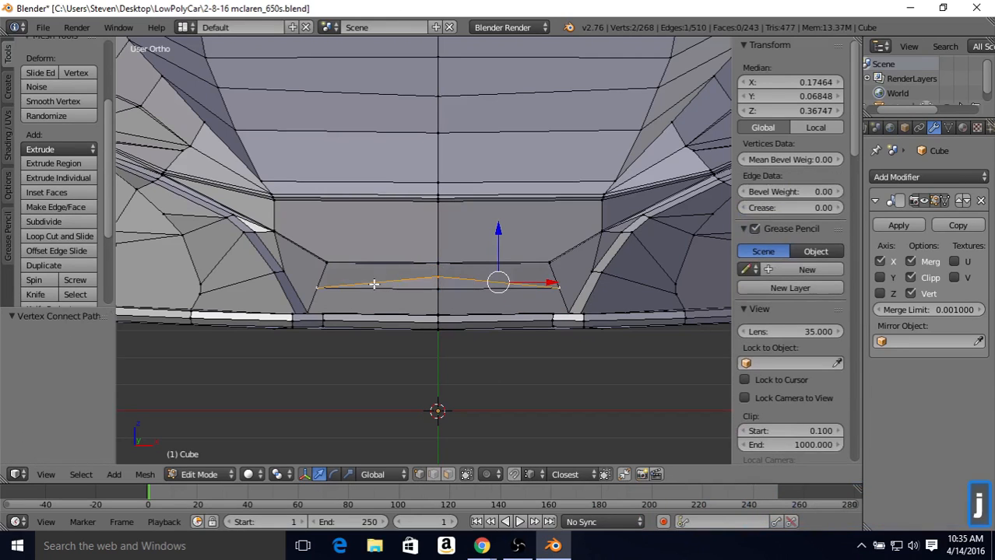
Slide the upper centre vertex of the newly connected lower bumper edge downward by a factor of about 0.57
key("Tab")
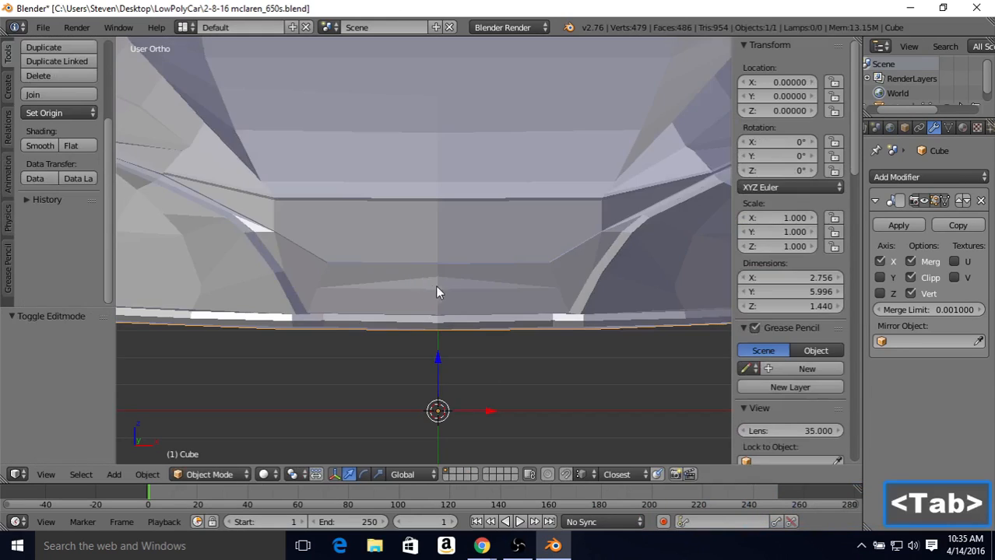
middle_click_drag(438, 286, 399, 289)
scroll(440, 256, "down", 1)
scroll(417, 265, "up", 2)
key("Tab")
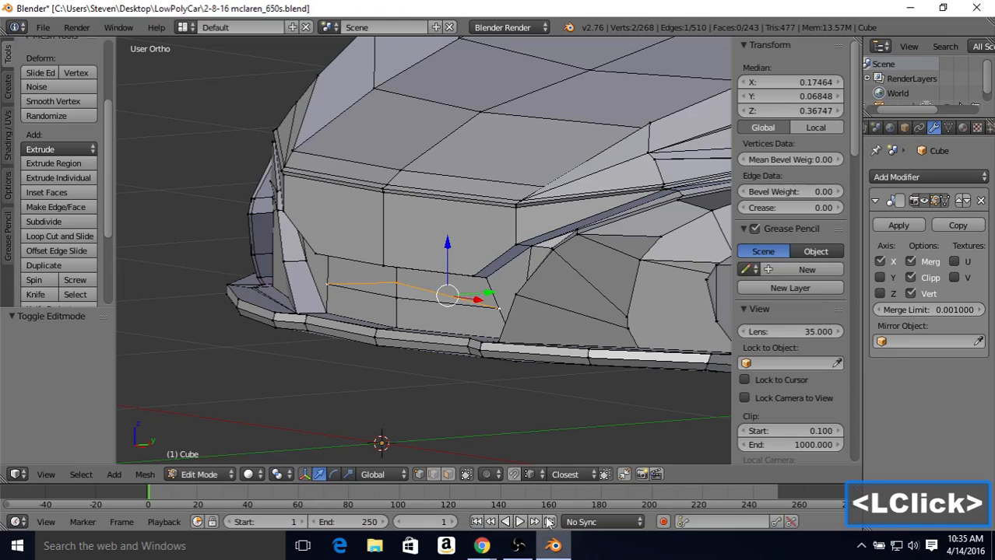
left_click(389, 288)
right_click(394, 283)
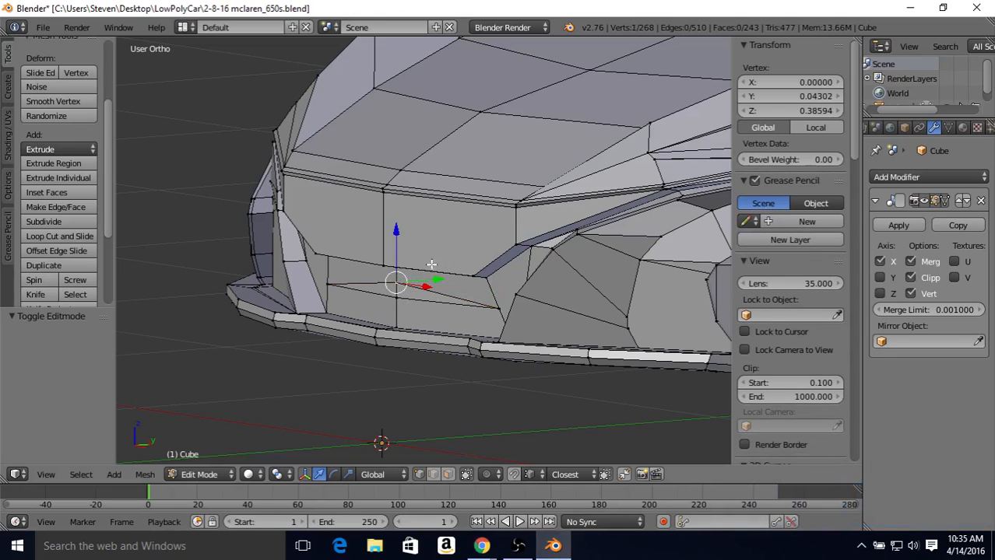
key("shift+v")
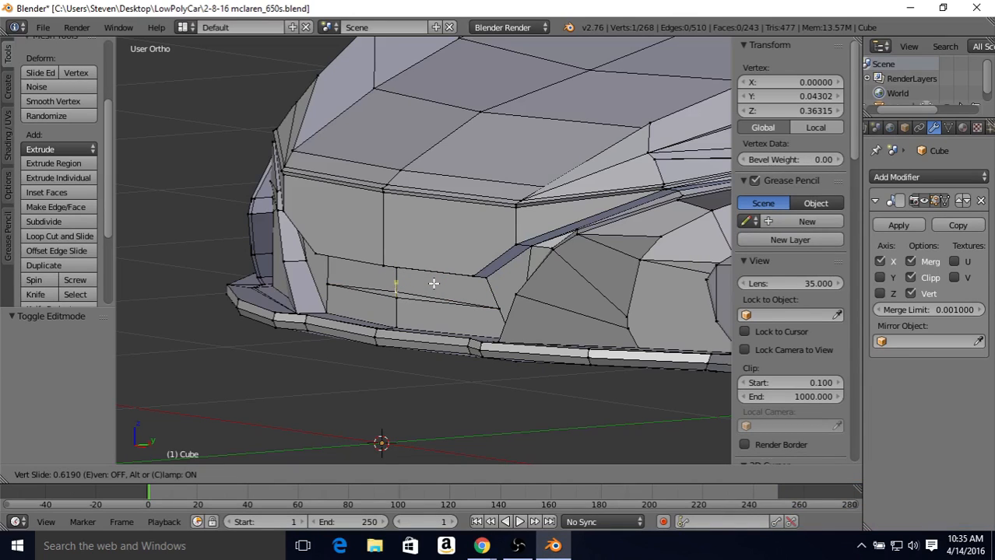
left_click(432, 283)
Move the centre edge above the slid bumper vertex slightly into the body along Y, to a median Y of about 0.048
middle_click_drag(406, 315, 398, 272)
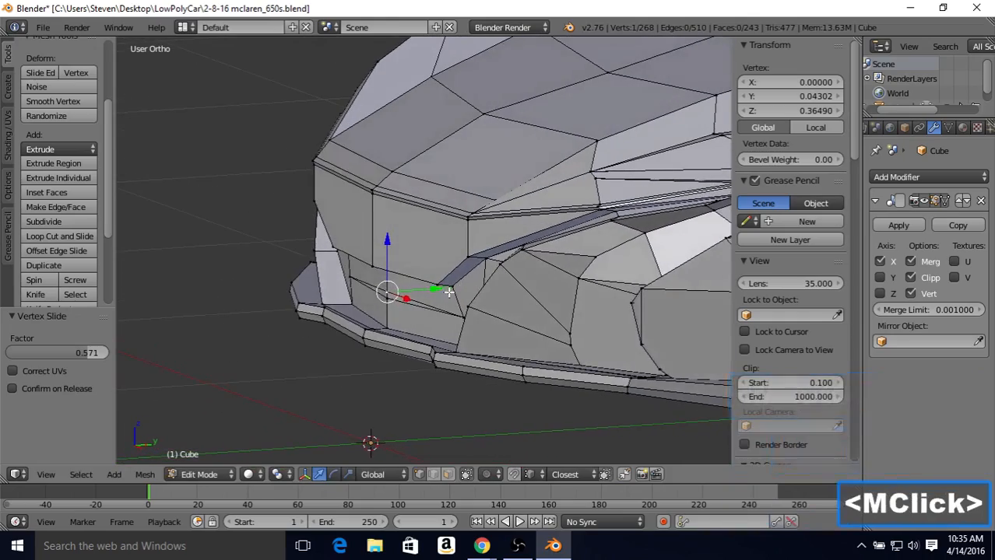
scroll(491, 231, "up", 3)
middle_click_drag(491, 231, 432, 285)
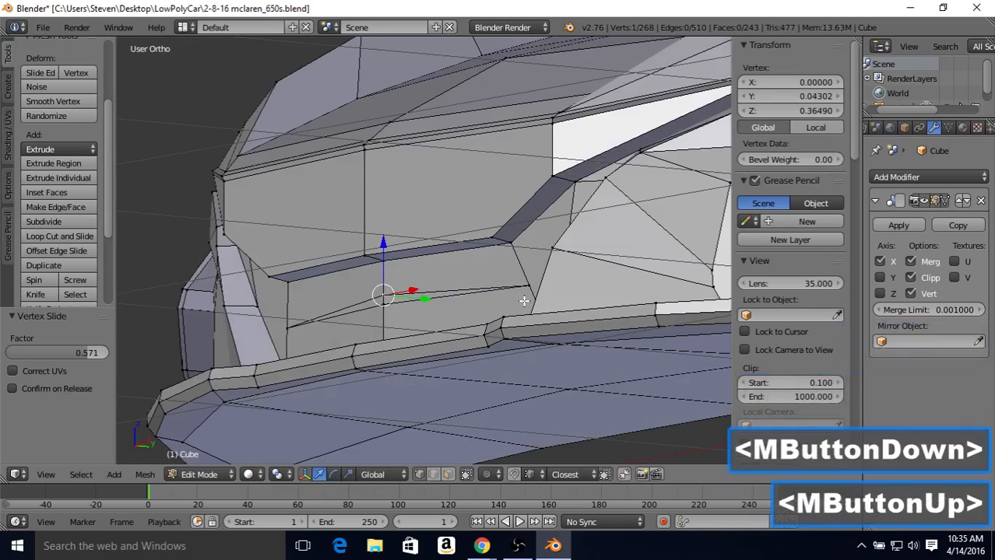
right_click(388, 263, "shift")
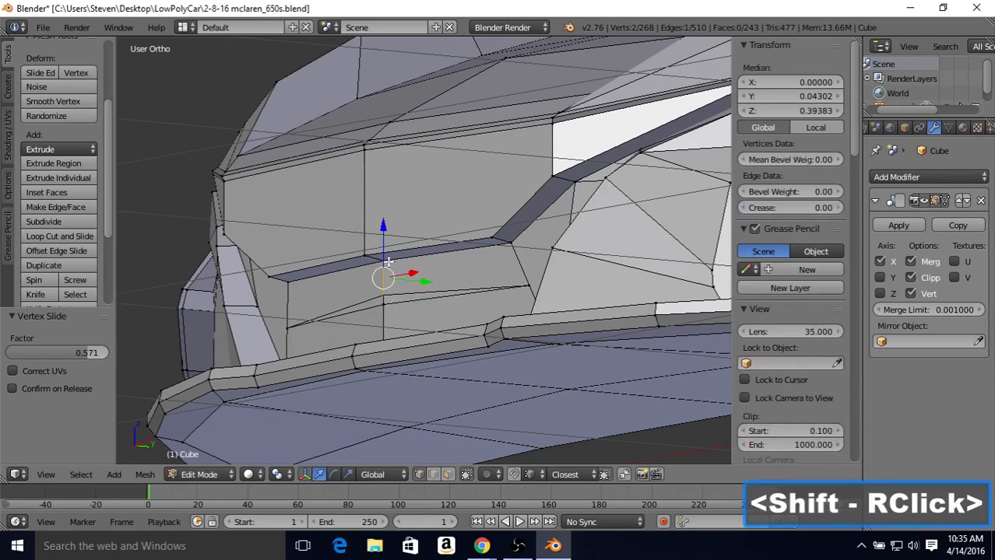
middle_click_drag(427, 276, 410, 292)
left_click_drag(417, 289, 421, 289)
key("Tab")
scroll(395, 308, "down", 2)
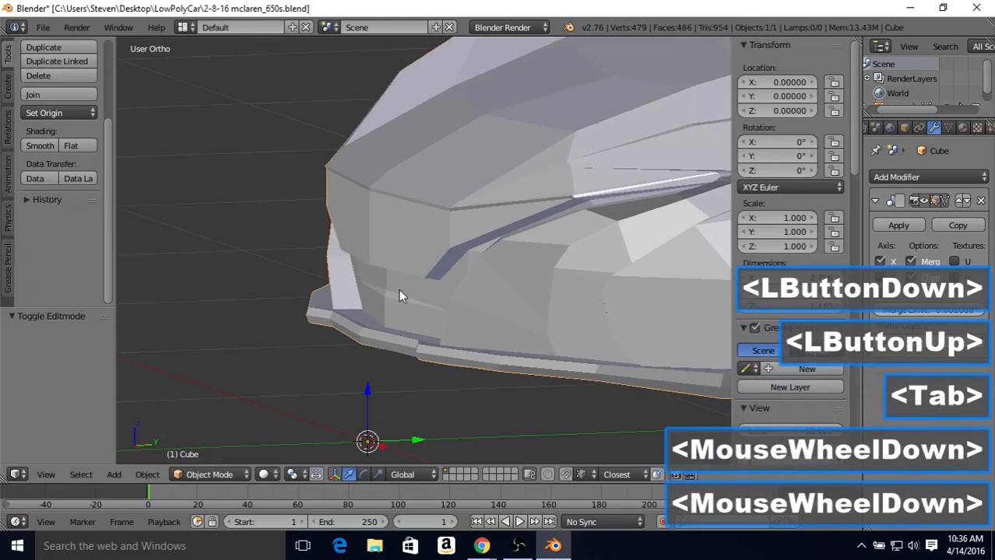
middle_click_drag(398, 288, 422, 296)
Lower the bottom vertex of the recessed centre edge along Z to about 0.360
key("Tab")
scroll(422, 295, "up", 2)
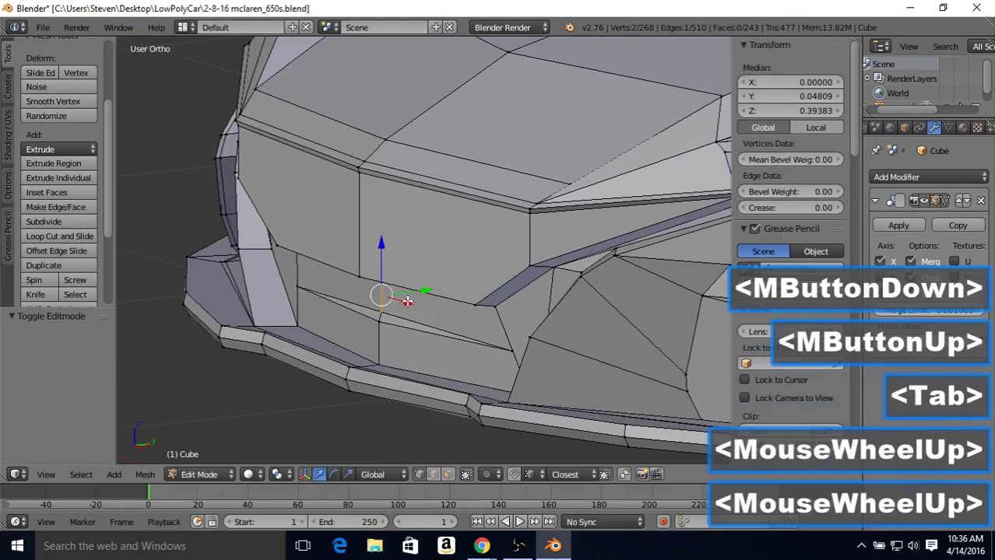
right_click(382, 310)
left_click_drag(381, 264, 384, 313)
key("Tab")
scroll(421, 281, "down", 2)
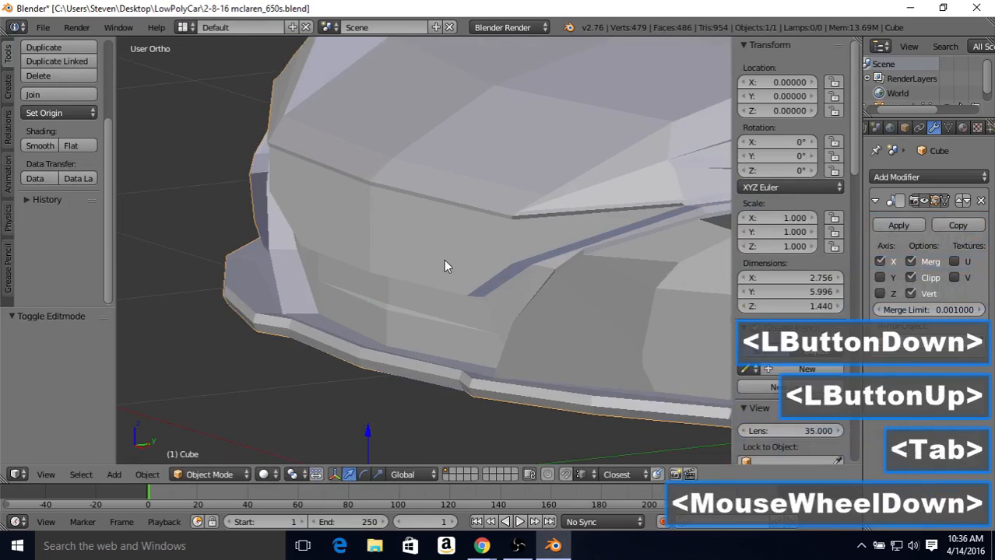
middle_click_drag(491, 248, 525, 274)
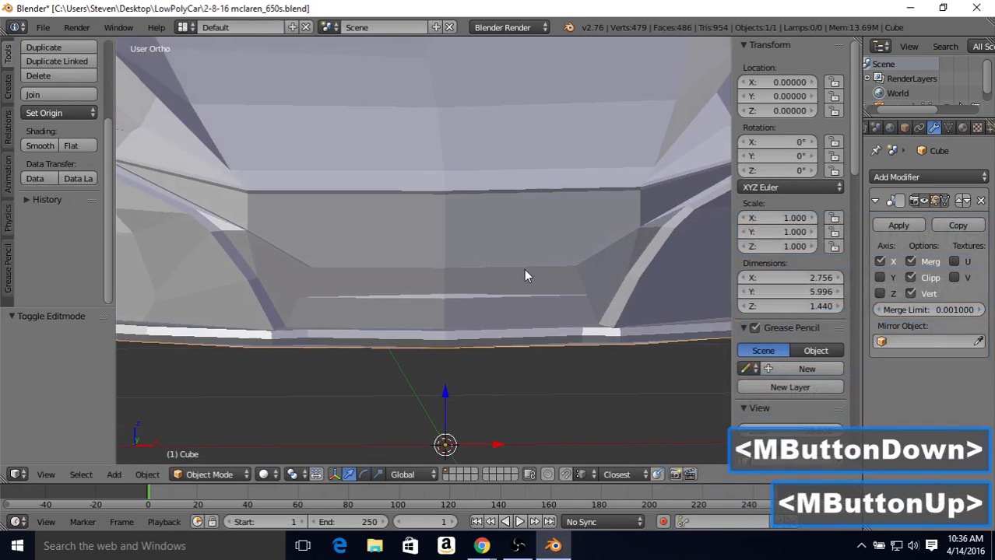
middle_click_drag(464, 279, 482, 334)
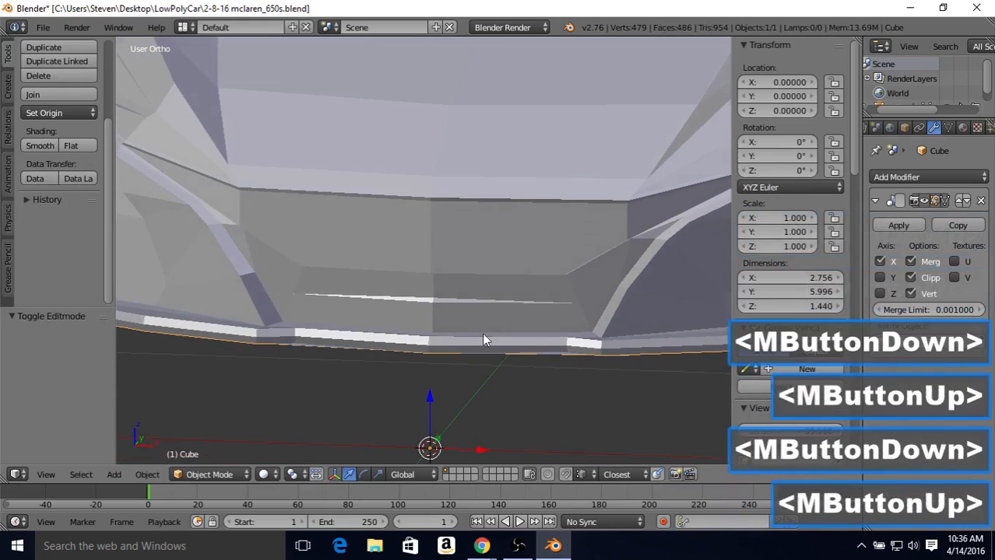
left_click(495, 549)
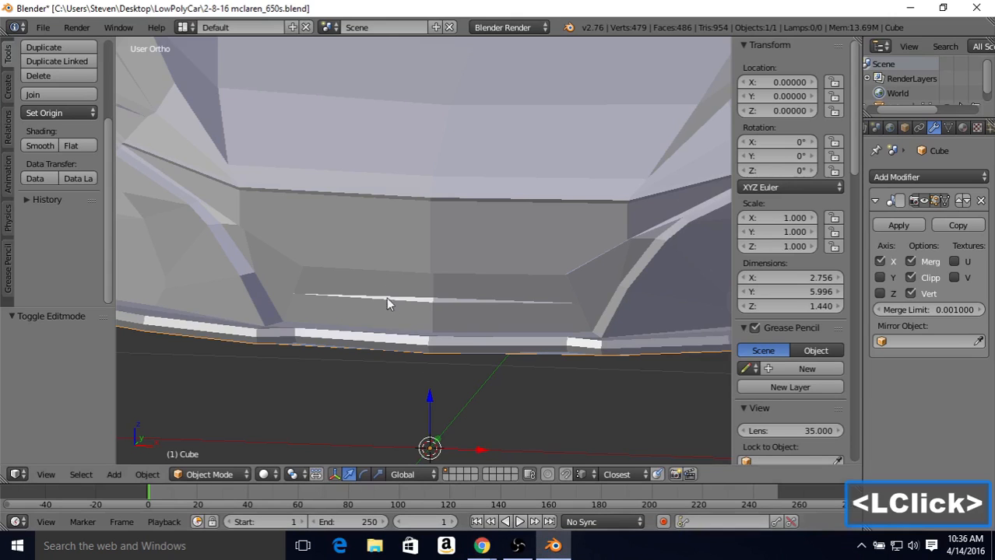
Subdivide the short centre edge between the two horizontal bumper creases with one cut
middle_click_drag(386, 298, 436, 345)
key("Tab")
scroll(437, 293, "up", 3)
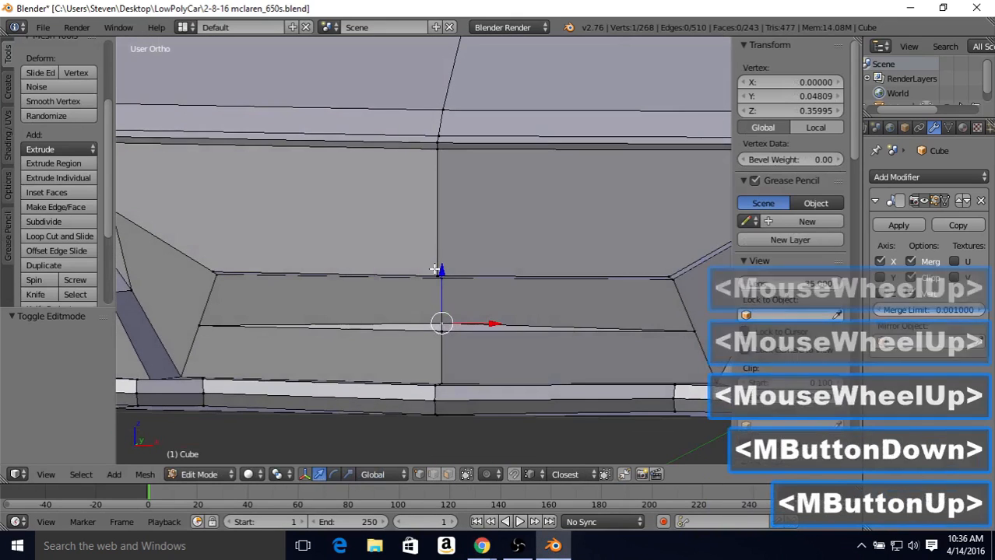
right_click(441, 333, "shift")
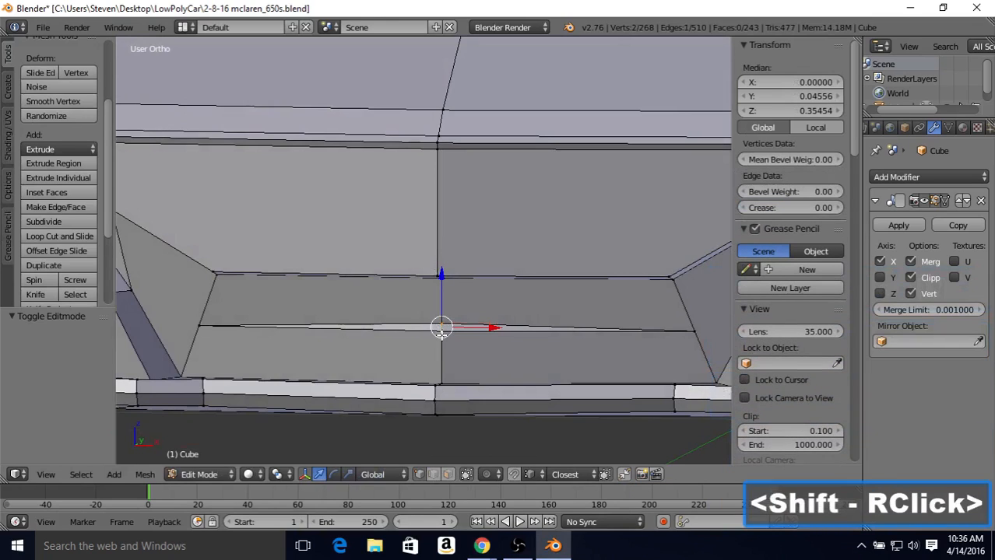
left_click(70, 219)
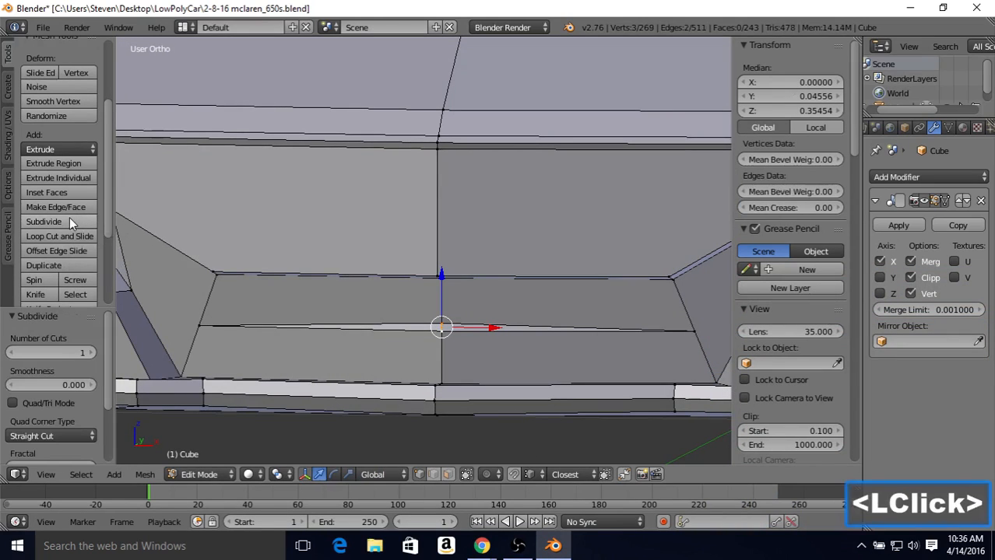
Connect the new midpoint on the centre edge to the vertex midway along the bumper panel's side edge
right_click(441, 327)
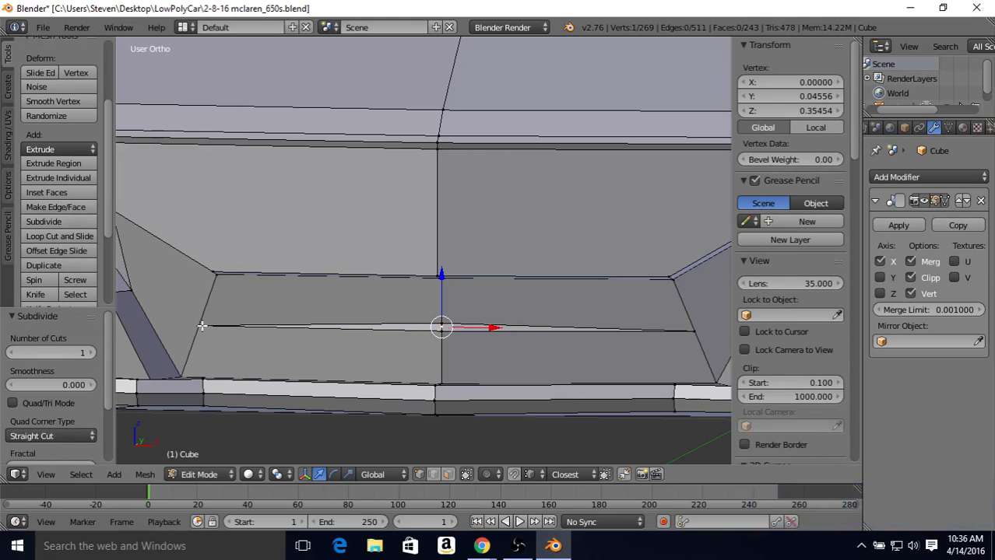
right_click(694, 332, "shift")
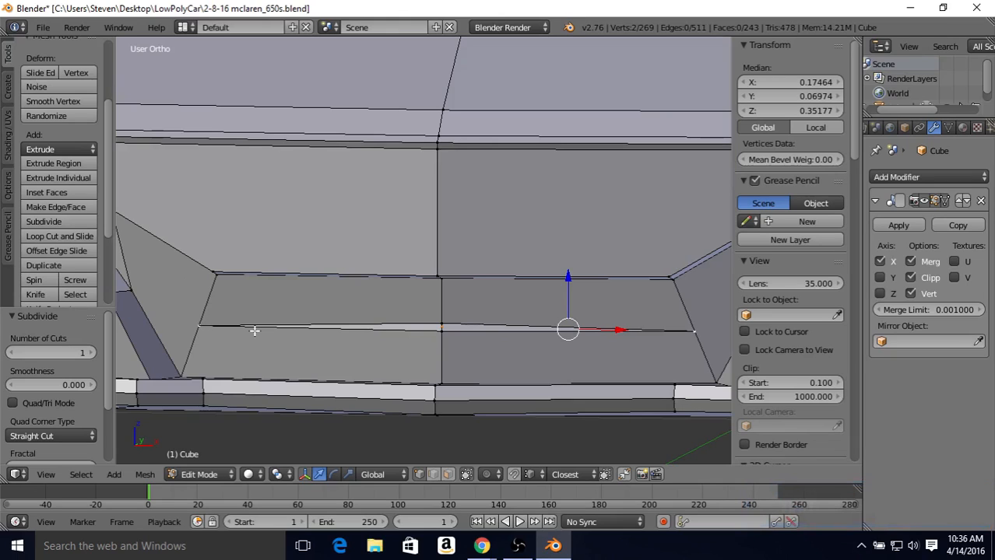
key("j")
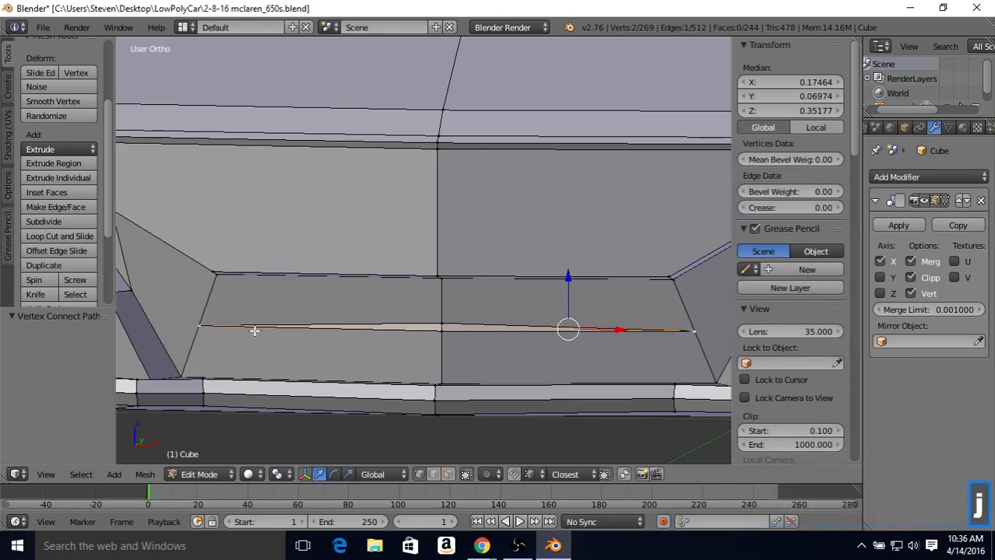
Move the new centre midpoint vertex along Y toward the front of the car
right_click(443, 326)
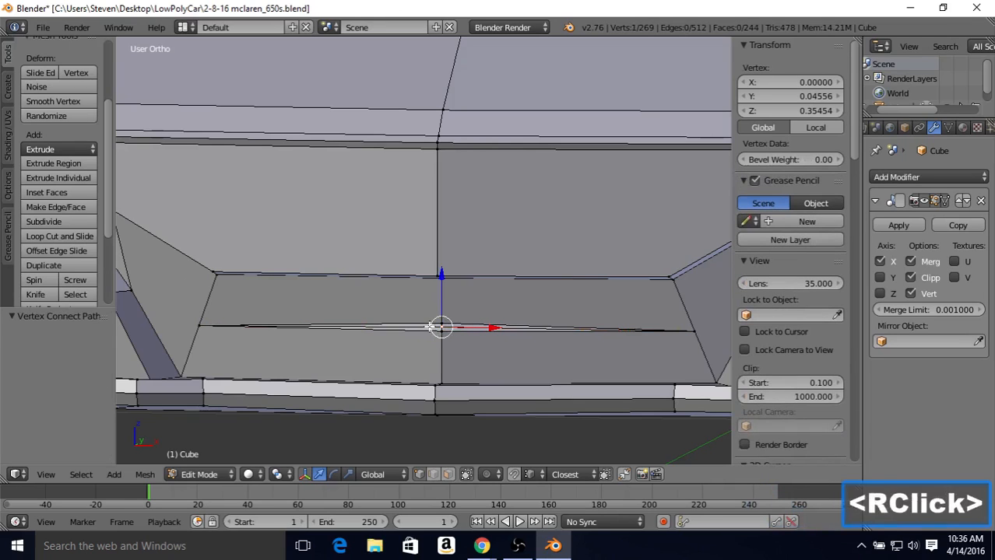
middle_click_drag(440, 326, 358, 335)
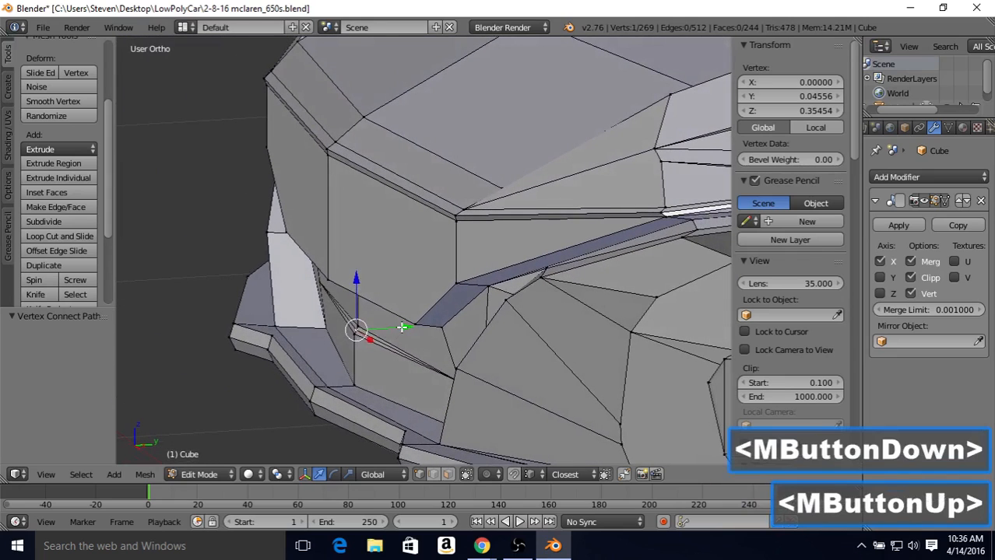
left_click_drag(401, 328, 354, 339)
key("Tab")
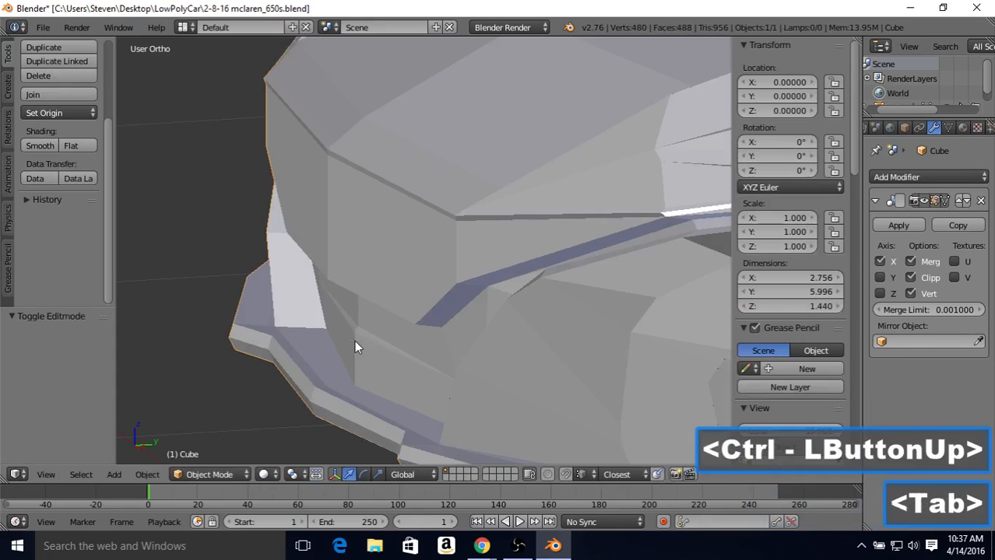
scroll(374, 325, "down", 1)
middle_click_drag(378, 323, 420, 315)
scroll(502, 328, "down", 1)
scroll(502, 329, "down", 1)
left_click(478, 272)
Readjust the centre midpoint vertex along Y in two small moves to shape the bumper crease
key("Tab")
scroll(436, 268, "up", 3)
left_click_drag(415, 329, 416, 328)
key("Tab")
scroll(416, 328, "down", 1)
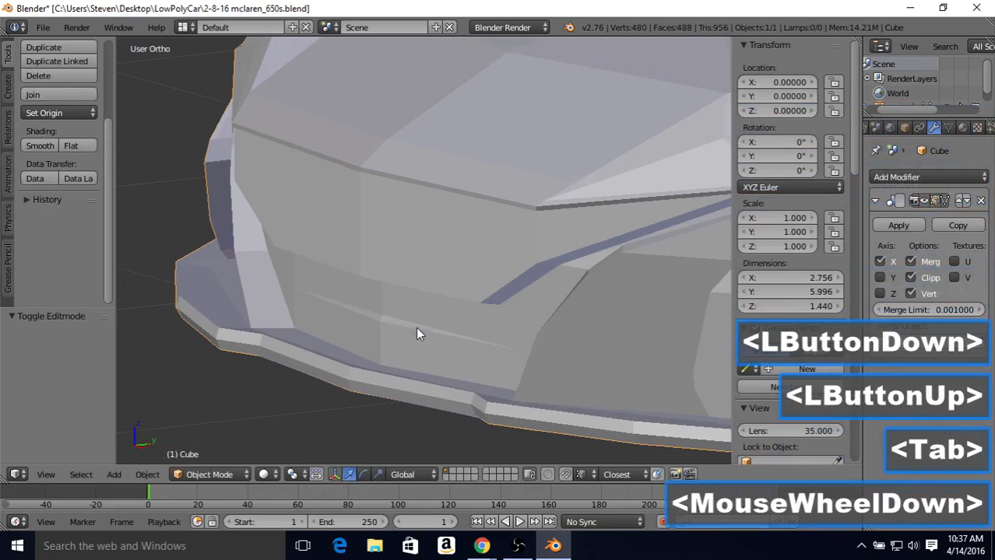
middle_click_drag(416, 328, 546, 258)
scroll(485, 283, "down", 3)
middle_click_drag(485, 283, 383, 316)
key("Tab")
scroll(465, 270, "up", 3)
mouse_move(390, 314)
left_mouse_down()
mouse_move(401, 317)
mouse_move(381, 325)
left_mouse_up()
key("Tab")
scroll(400, 229, "down", 2)
middle_click_drag(399, 228, 363, 310)
Nudge the centre midpoint vertex slightly further forward along Y, to about 0.0385
scroll(432, 276, "up", 4)
key("Tab")
left_click_drag(395, 340, 391, 341)
key("Tab")
middle_click_drag(390, 341, 496, 253)
scroll(460, 297, "down", 3)
middle_click_drag(496, 253, 461, 253)
left_click(495, 547)
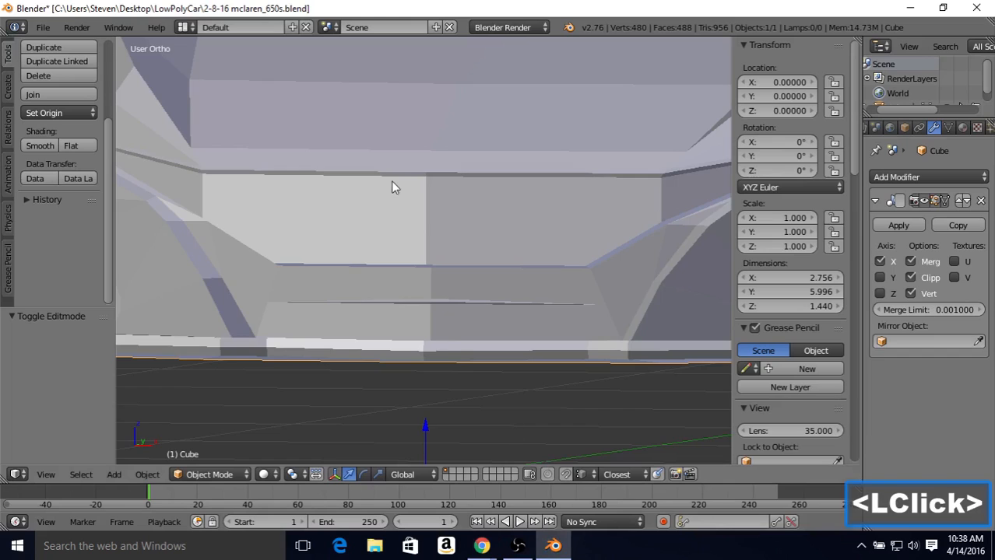
middle_click_drag(391, 184, 358, 198)
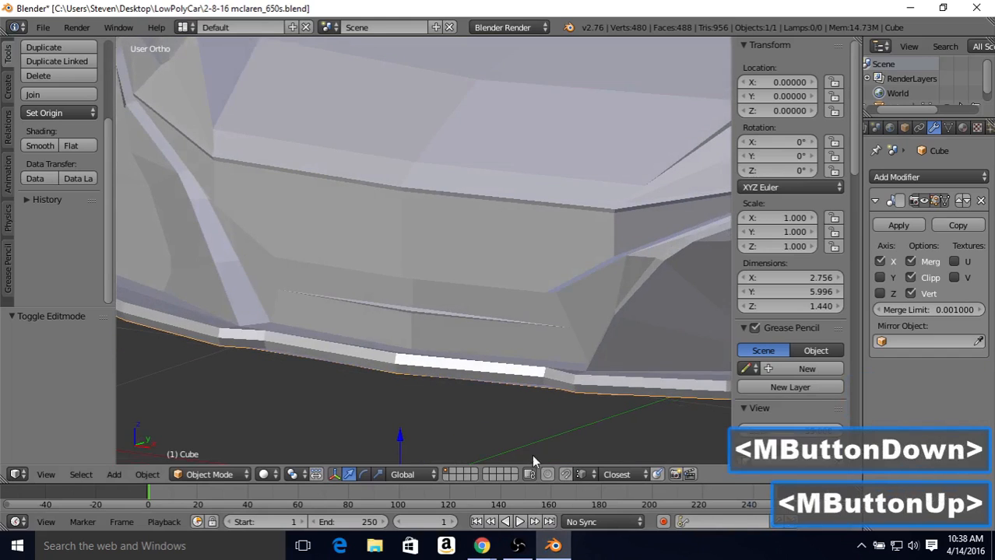
Ease the centre midpoint vertex back toward the body along Y, to about 0.0411
left_click(518, 547)
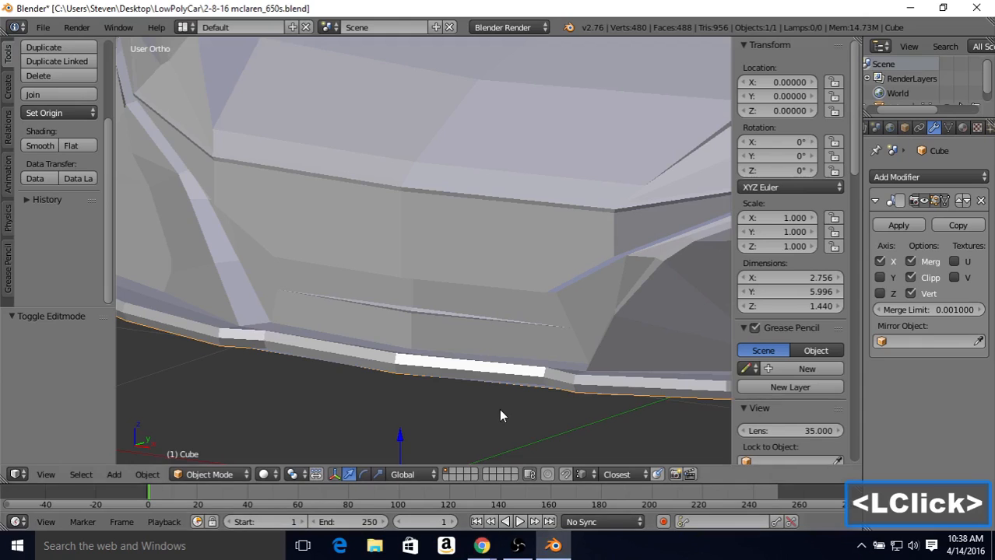
middle_click_drag(476, 387, 382, 341)
key("Tab")
scroll(420, 322, "up", 2)
scroll(382, 321, "up", 1)
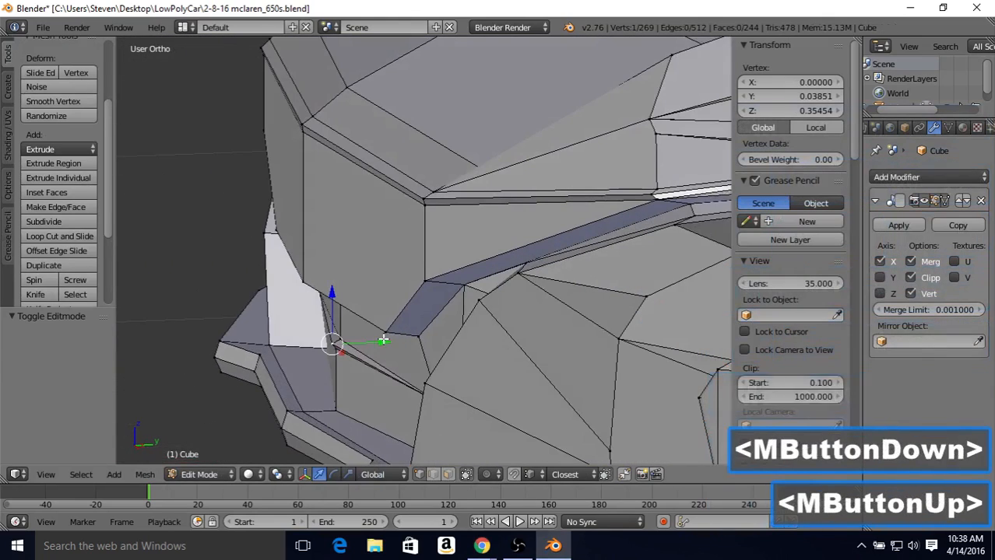
left_click_drag(382, 341, 384, 339)
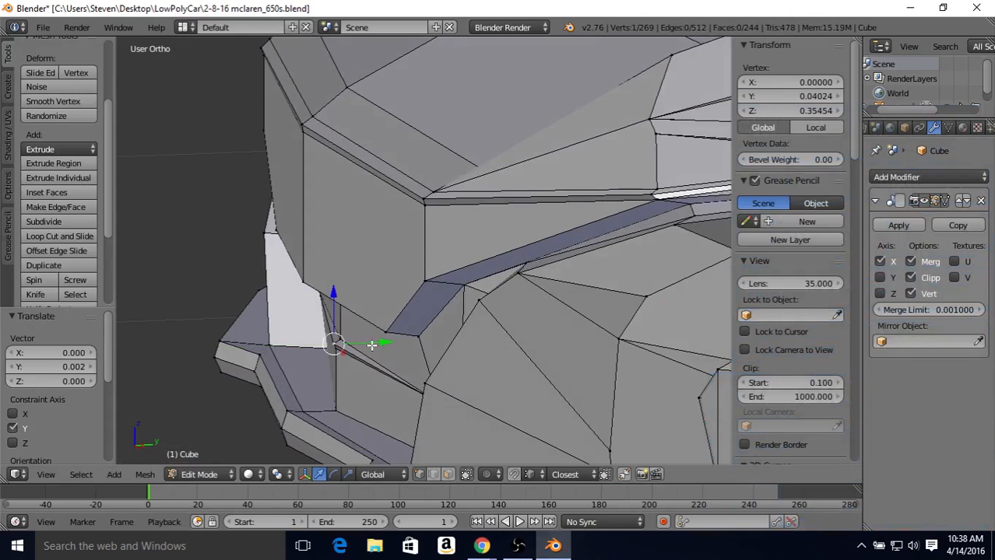
left_click_drag(382, 343, 381, 340)
key("Tab")
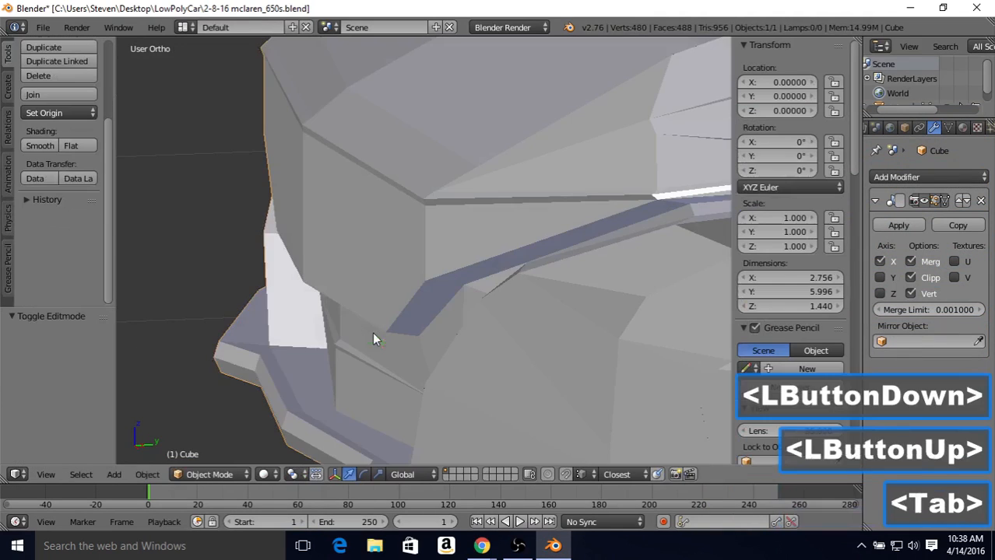
Examine the lower bumper crease from the side and front, in both shaded and wireframe-overlaid form
middle_click_drag(356, 310, 399, 312)
scroll(399, 313, "down", 3)
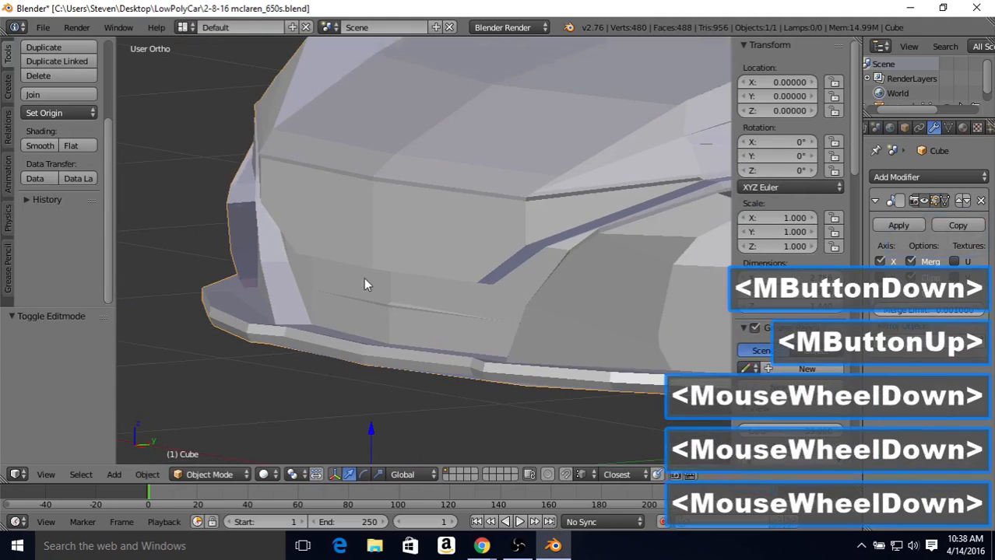
middle_click_drag(367, 282, 419, 253)
middle_click_drag(418, 253, 337, 291)
scroll(372, 277, "up", 3)
key("Tab")
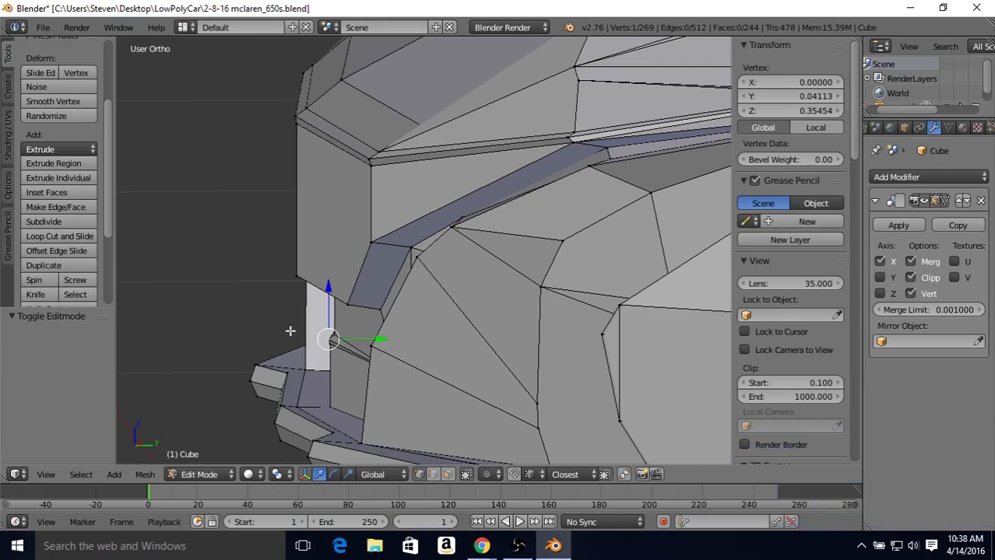
key("Tab")
middle_click_drag(344, 317, 406, 243)
scroll(413, 276, "down", 3)
scroll(421, 240, "down", 4)
scroll(416, 229, "up", 2)
middle_click_drag(431, 196, 446, 205)
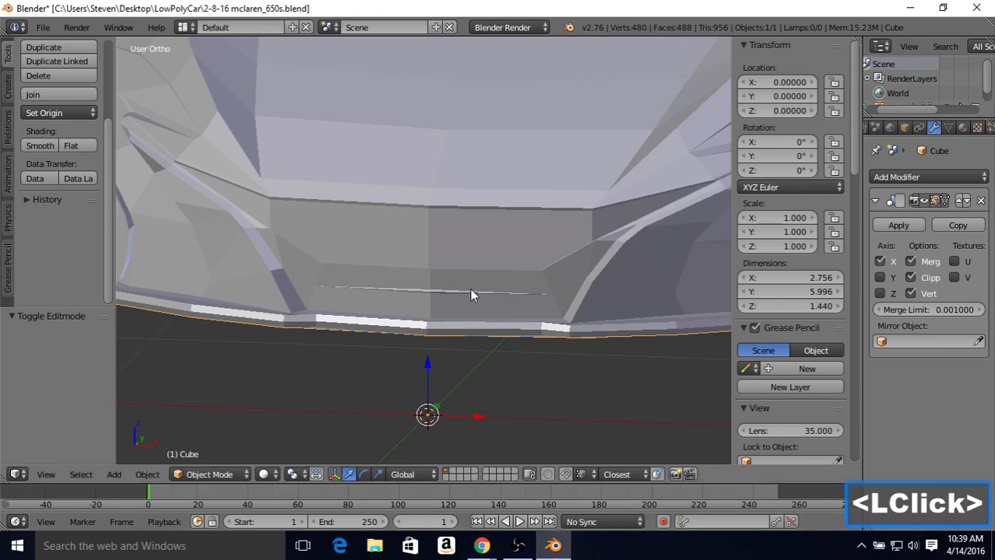
key("Tab")
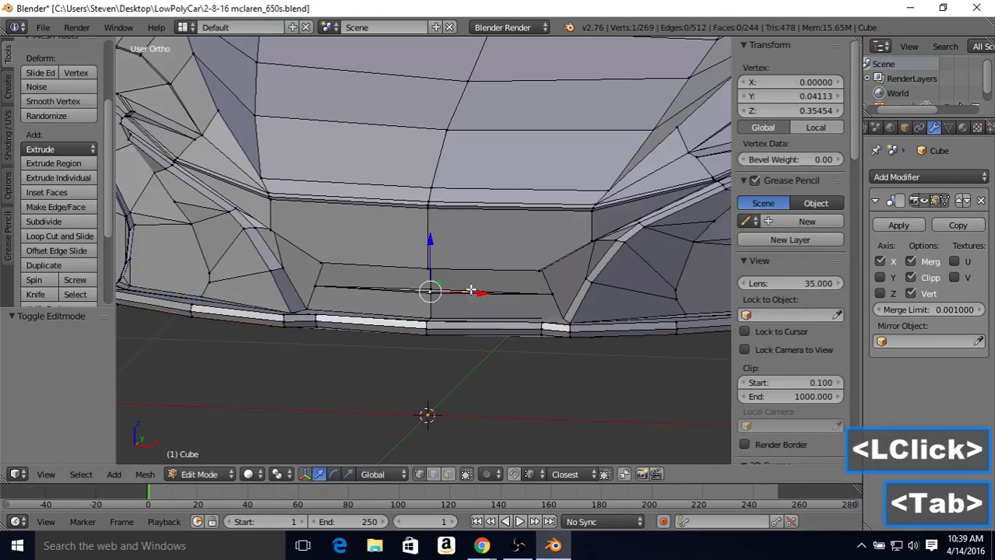
middle_click_drag(469, 288, 322, 289)
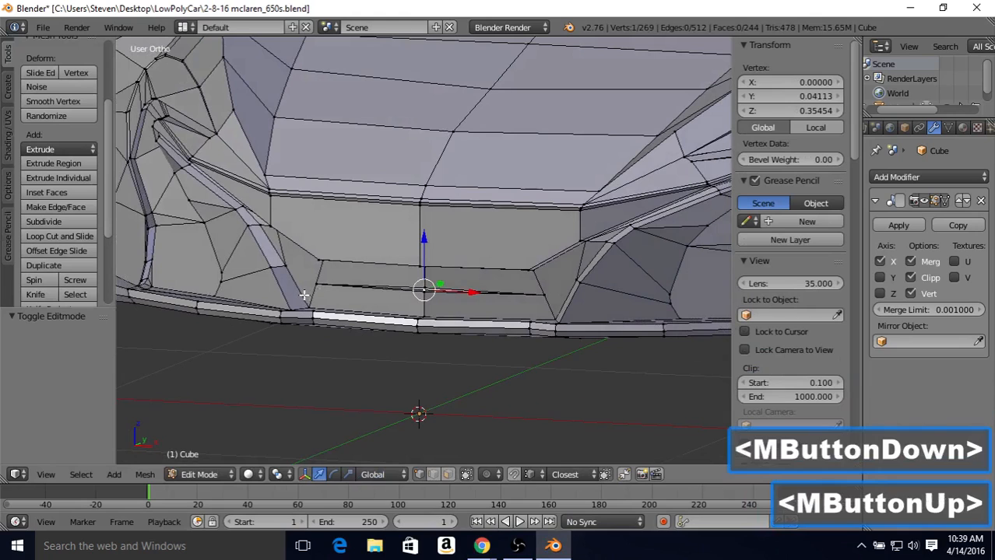
left_click(304, 295)
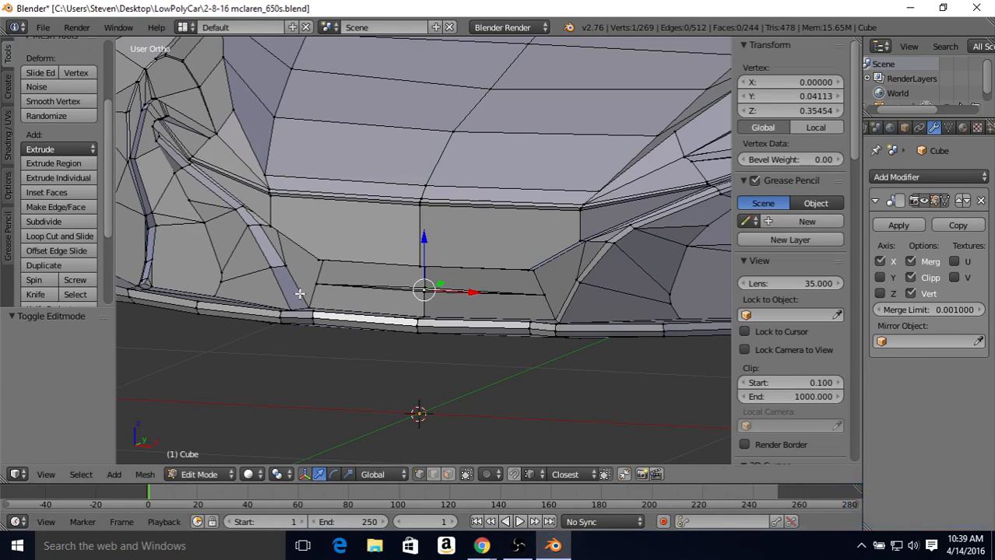
Subdivide the centre edge and the two side edges of the lower bumper panel with one cut
left_click(433, 474)
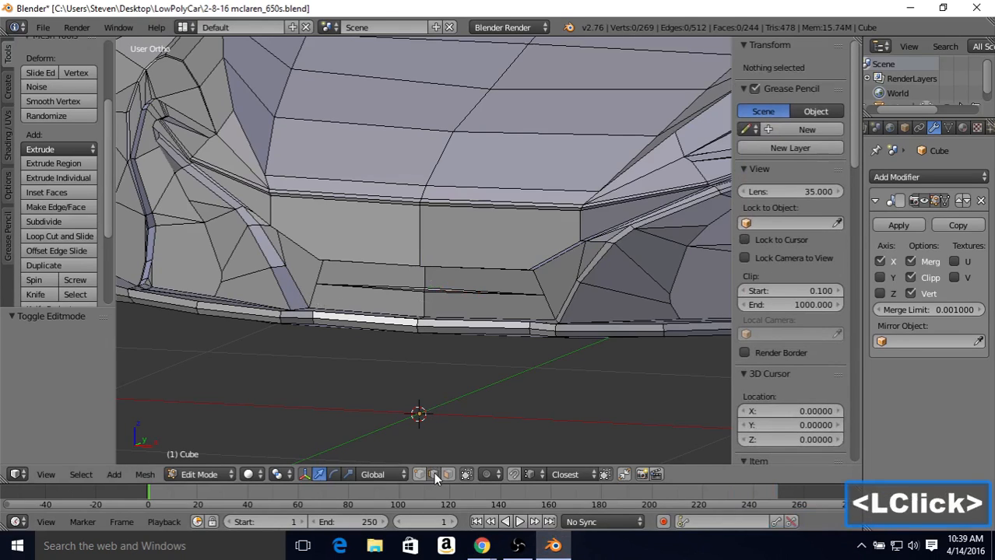
right_click(416, 303)
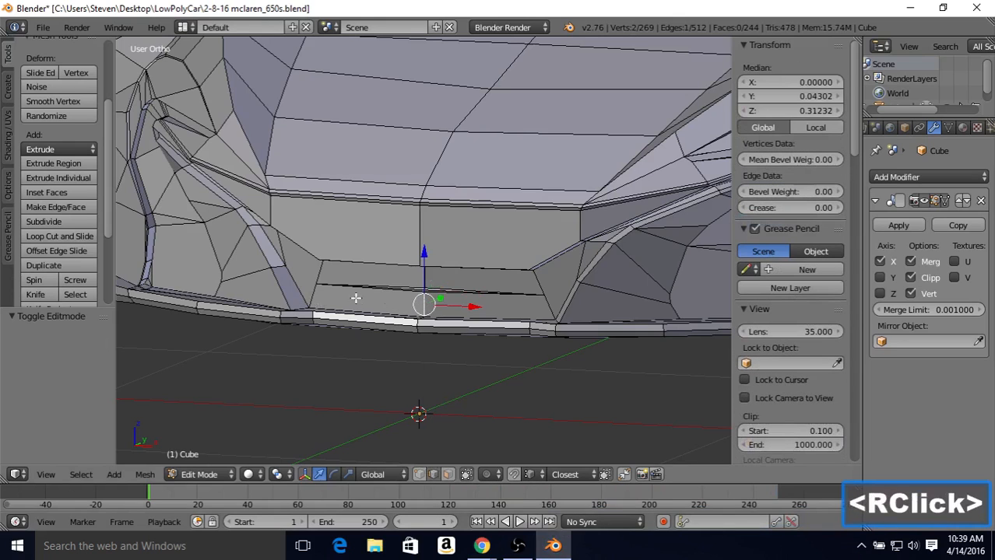
right_click(313, 296, "shift")
right_click(333, 285, "shift")
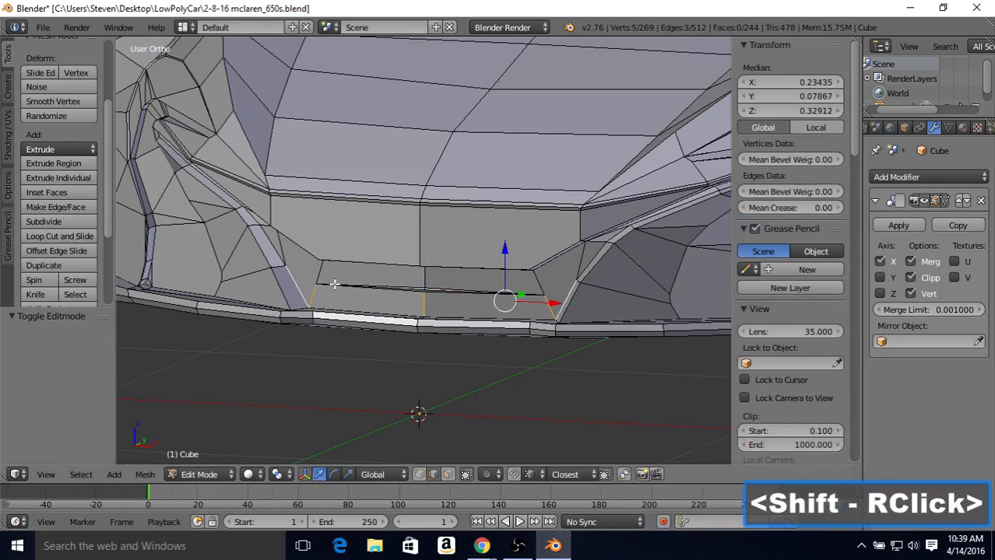
middle_click_drag(356, 278, 406, 250)
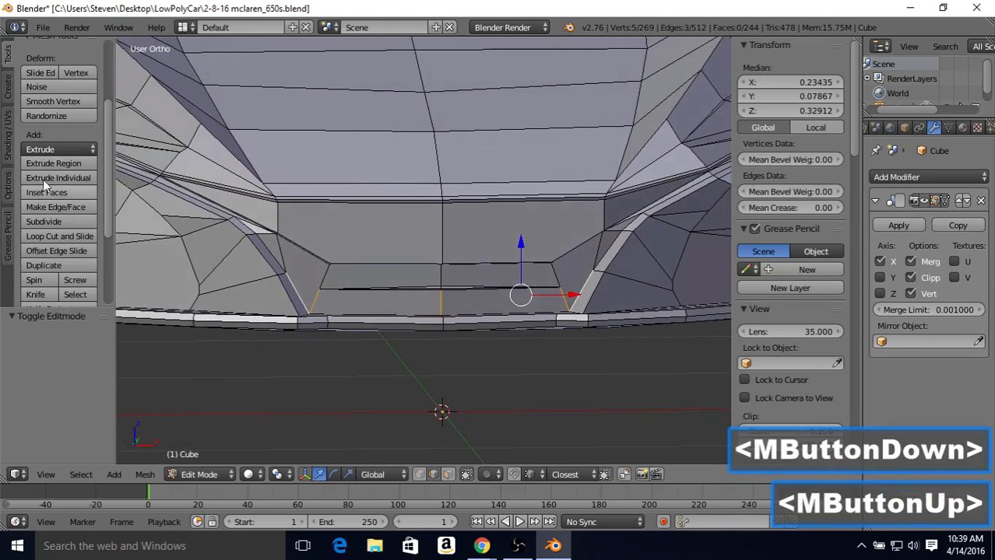
left_click(71, 221)
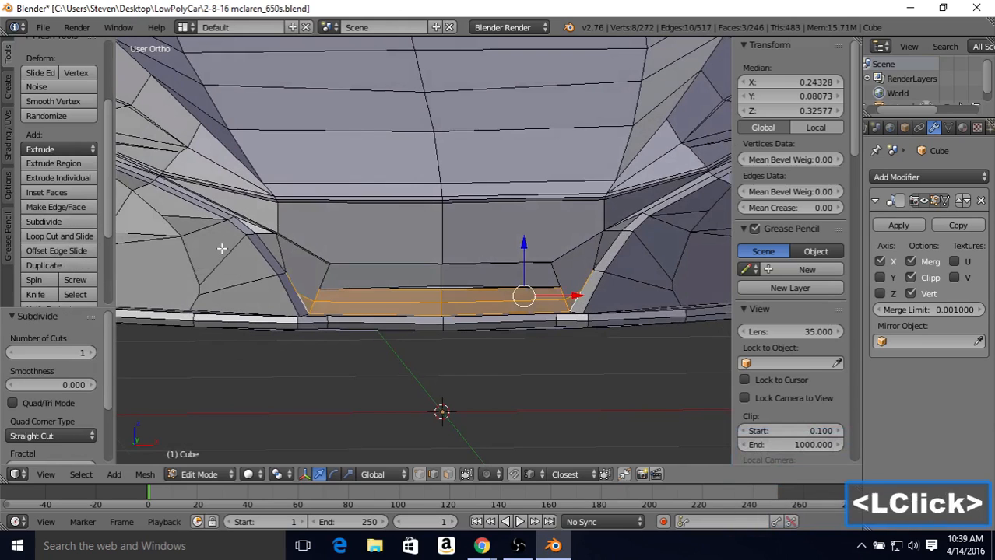
Slide the outermost vertex of the new edge row down toward the lip by a factor of about 0.528
left_click(421, 475)
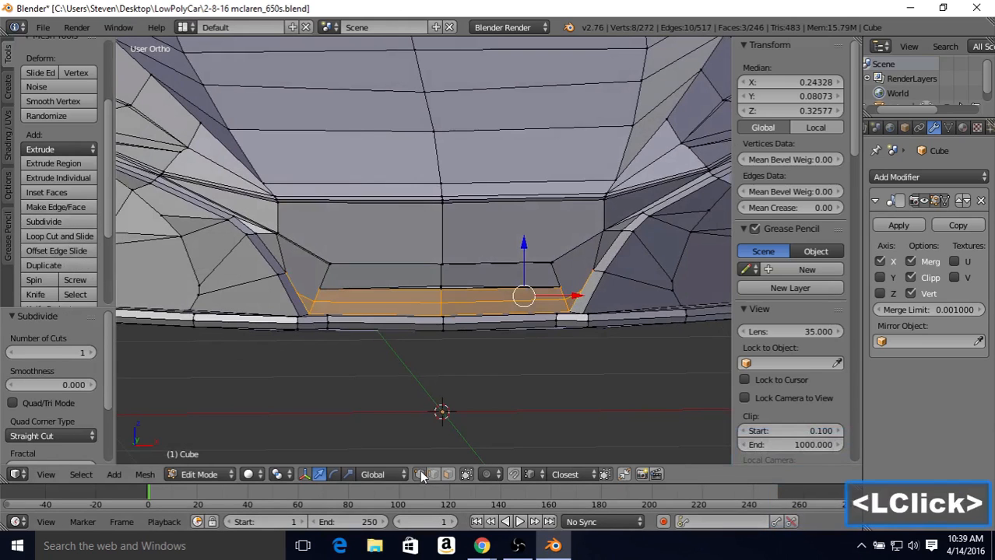
scroll(351, 307, "up", 2)
middle_click_drag(351, 307, 351, 280, "shift")
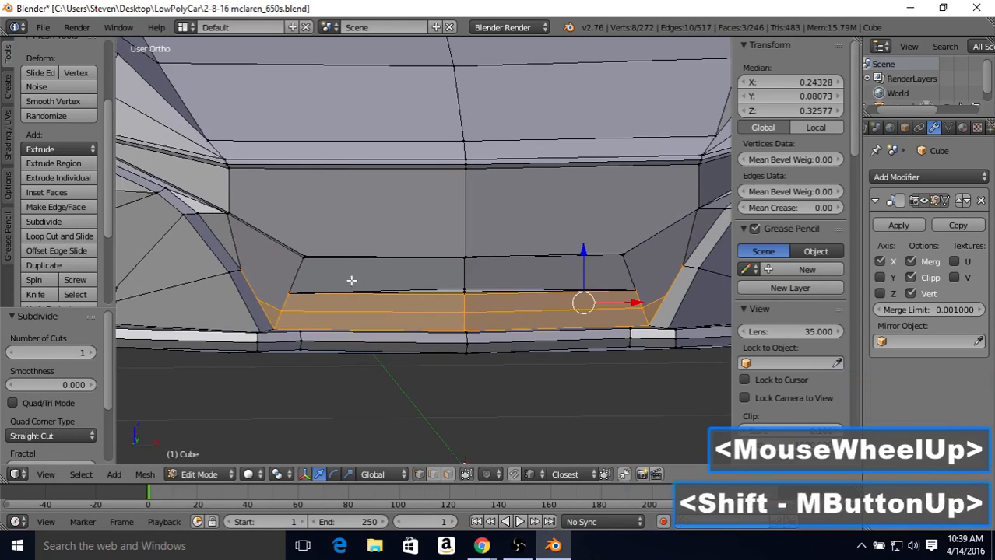
right_click(253, 293)
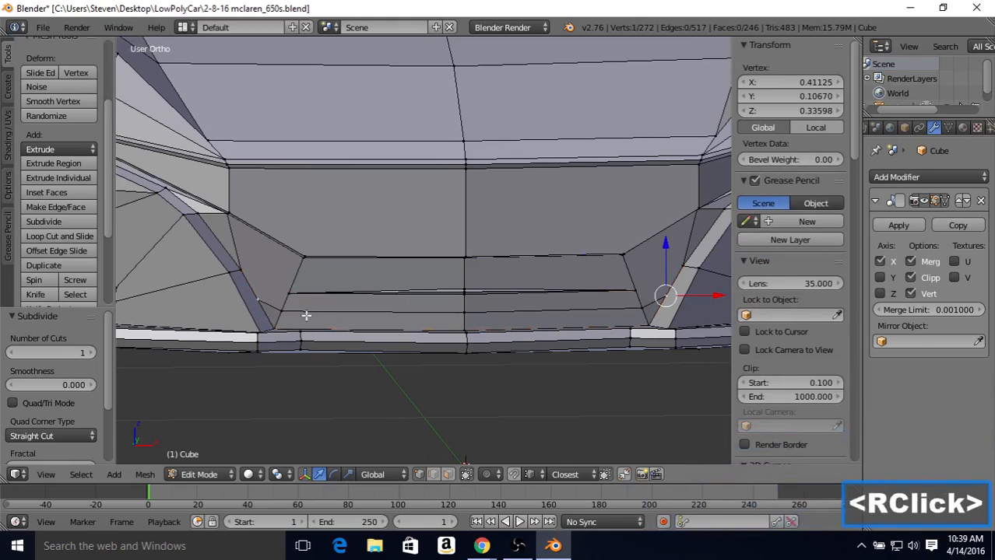
key("shift+v")
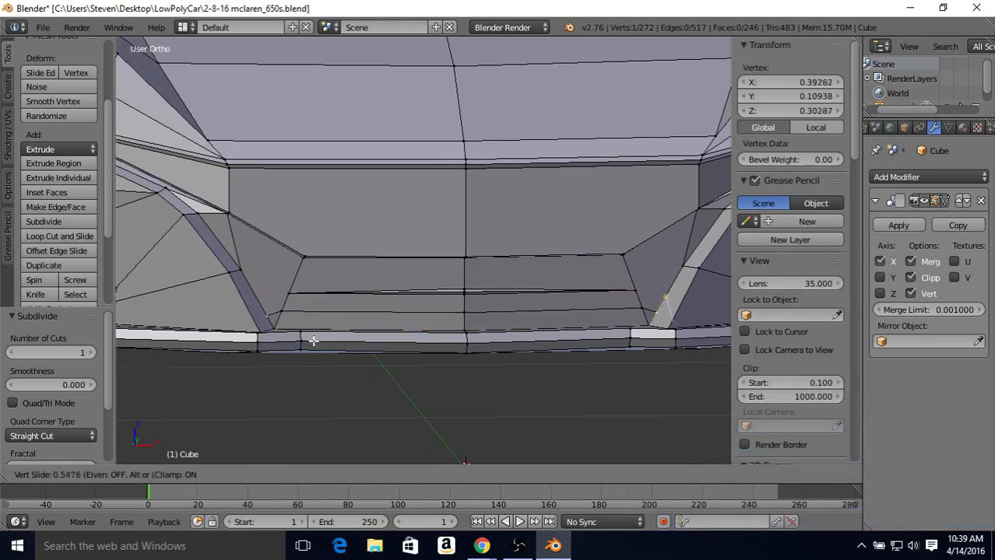
left_click(308, 337)
Slide the new row's inner corner vertex down toward the lip twice, by factors of about 0.333 and 0.164
right_click(295, 325)
key("shift+v")
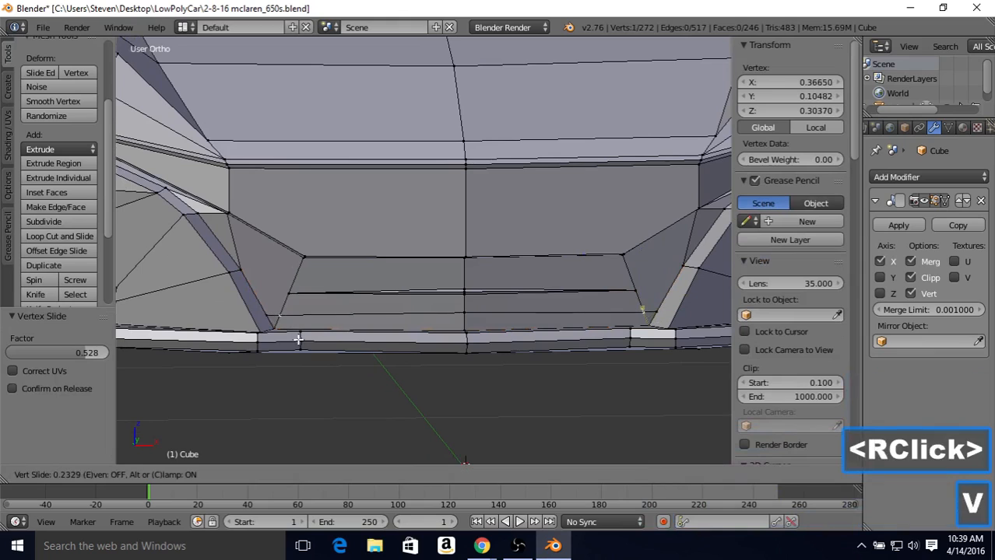
left_click(299, 340)
key("shift+v")
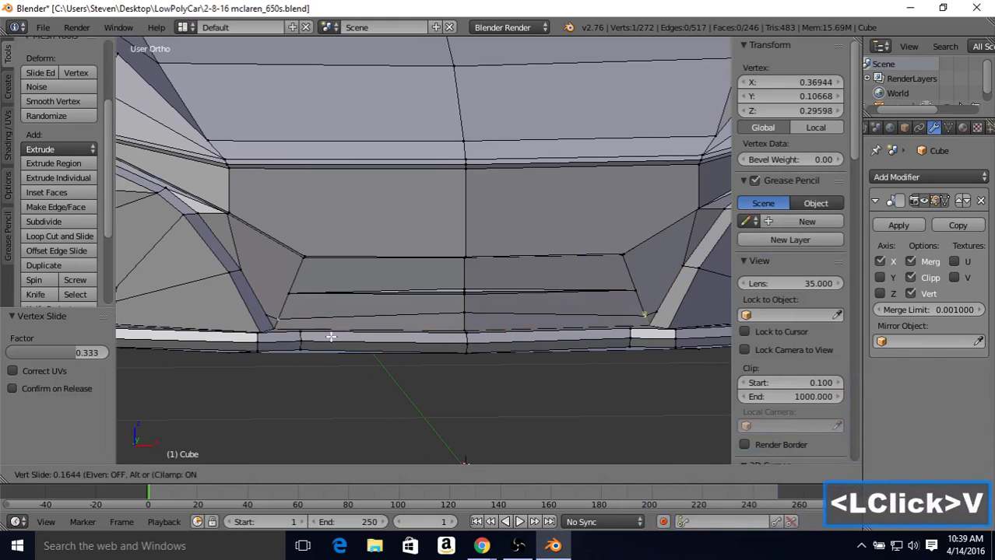
left_click(416, 309)
Slide the new row's centre vertex down along its edge by a factor of about 0.320
right_click(465, 313)
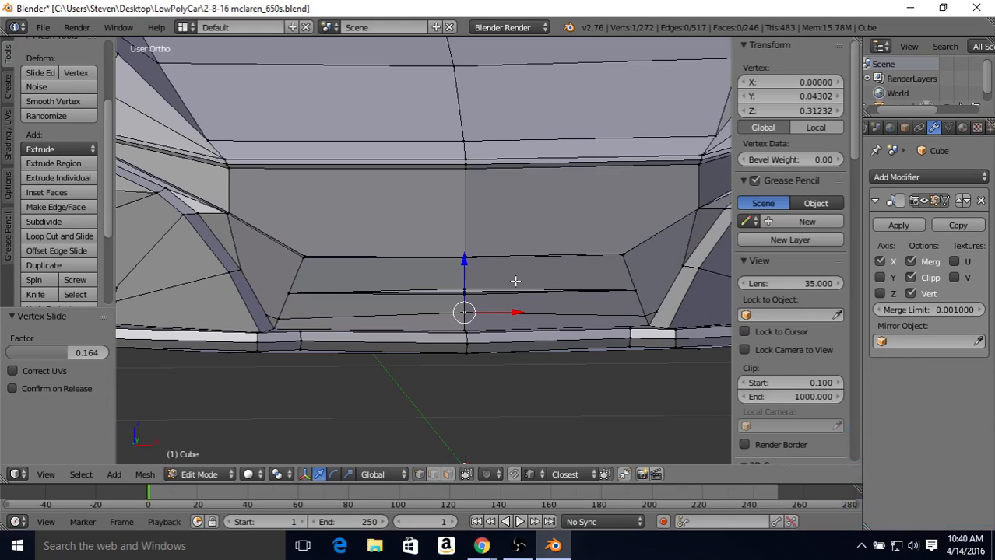
key("shift+v")
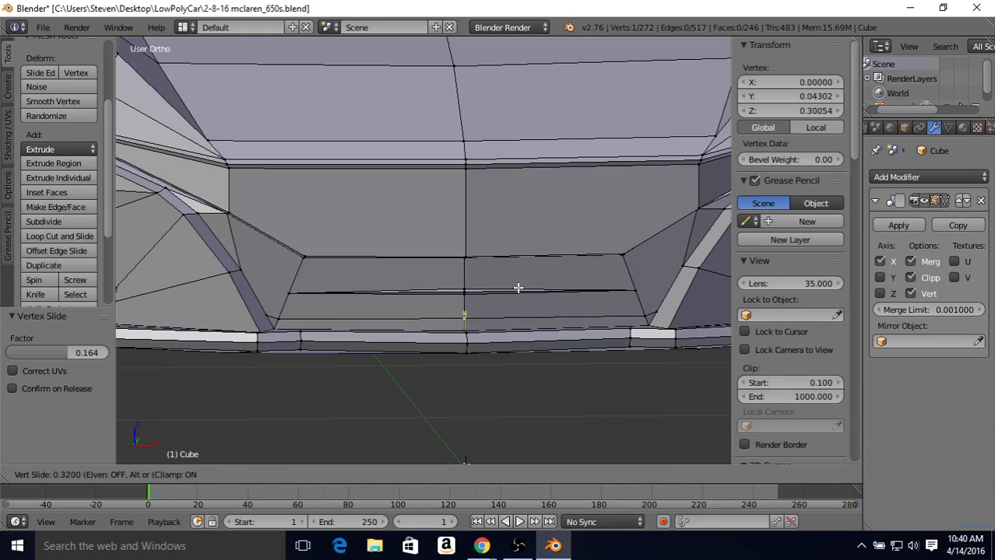
left_click(517, 288)
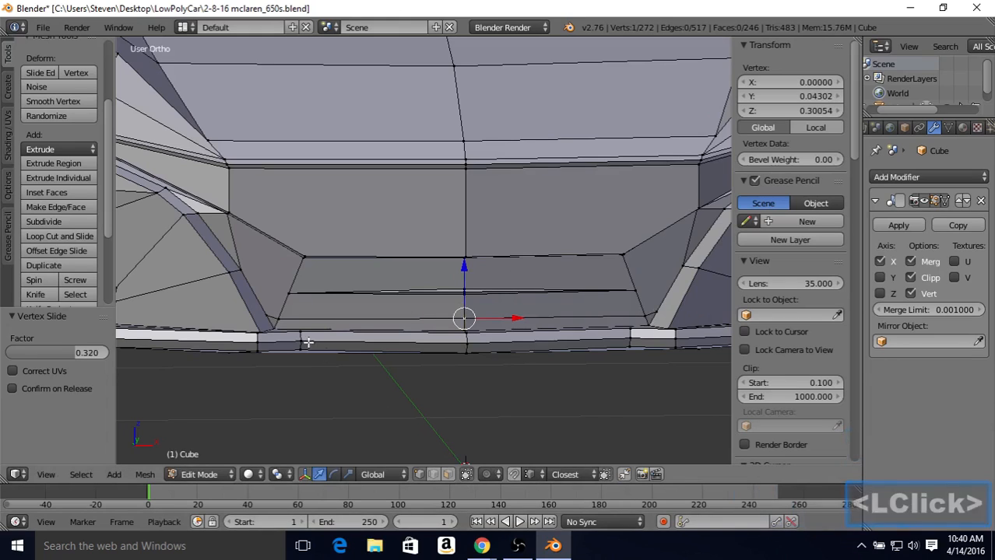
Compare the lower bumper with the front-view reference photo, examining the mesh from below and from the front
left_click(433, 475)
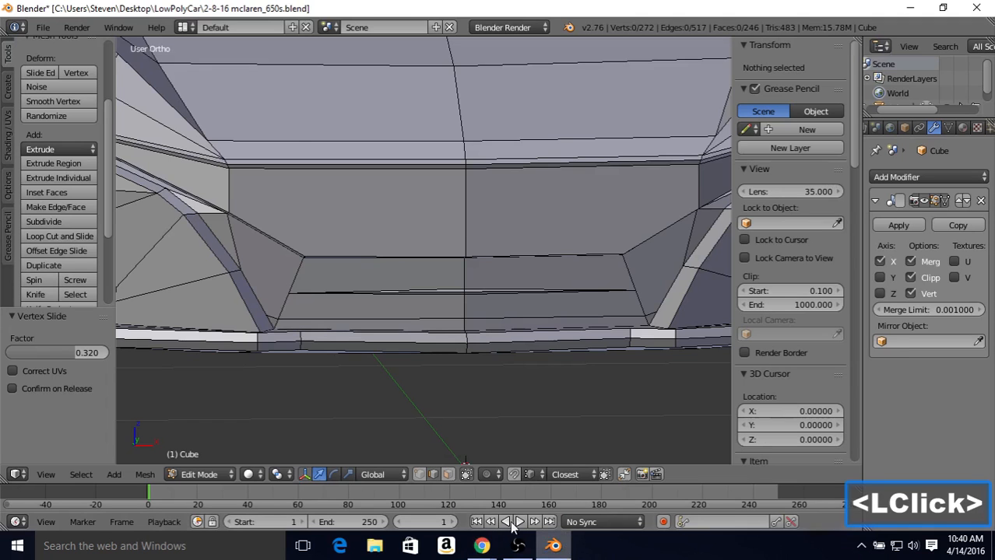
mouse_move(364, 360)
middle_mouse_down()
mouse_move(318, 374)
mouse_move(360, 378)
middle_mouse_up()
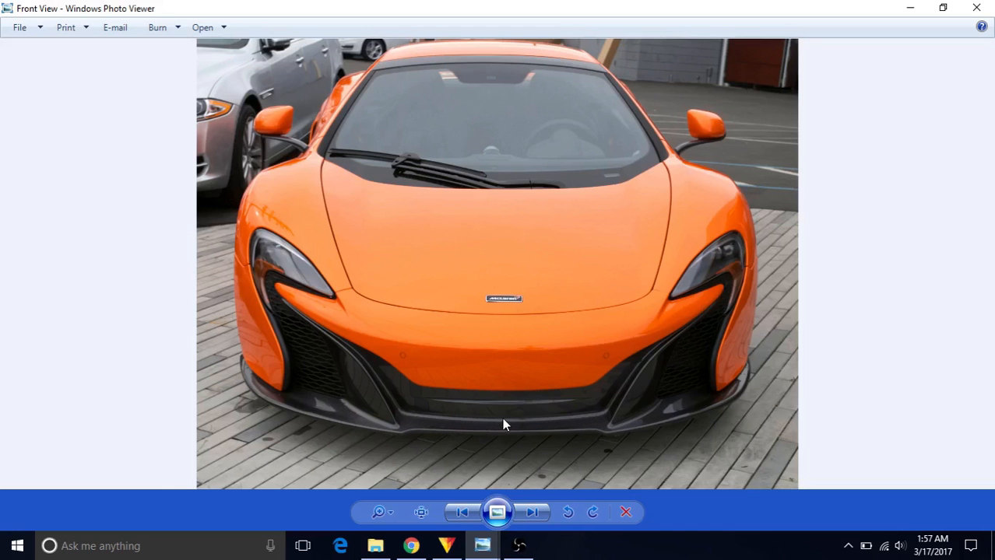
left_click(526, 476)
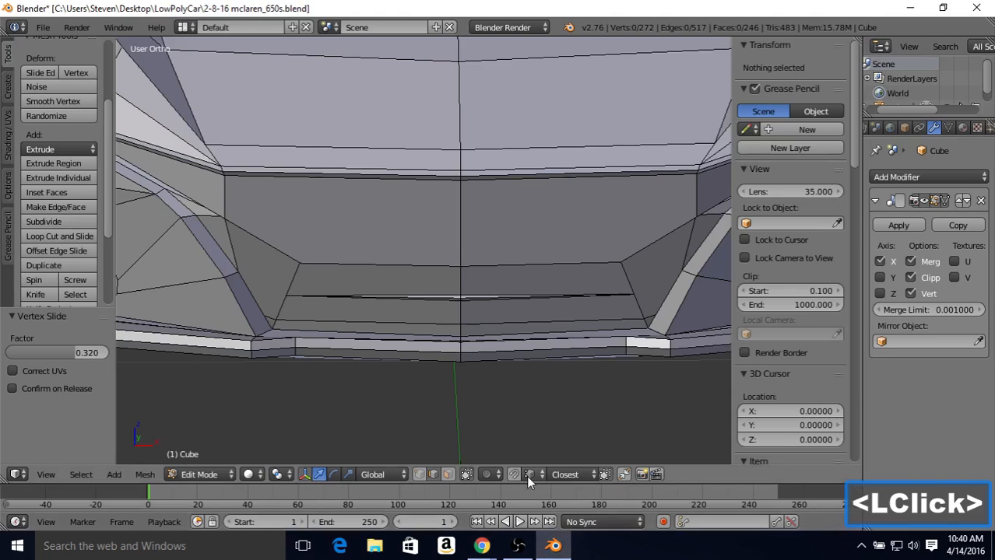
middle_click(459, 364)
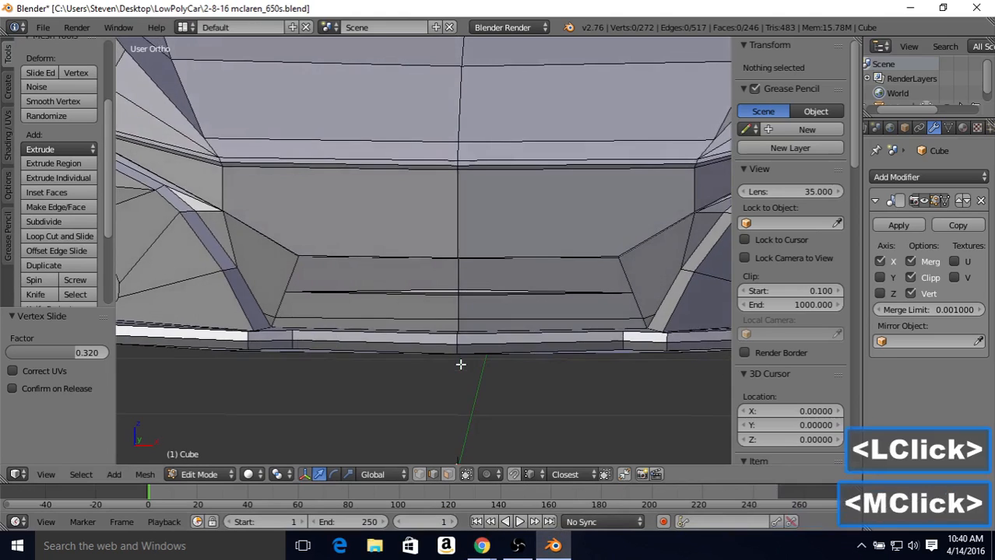
scroll(460, 372, "down", 3)
middle_click_drag(460, 373, 425, 314)
key("KP_1")
scroll(420, 312, "up", 2)
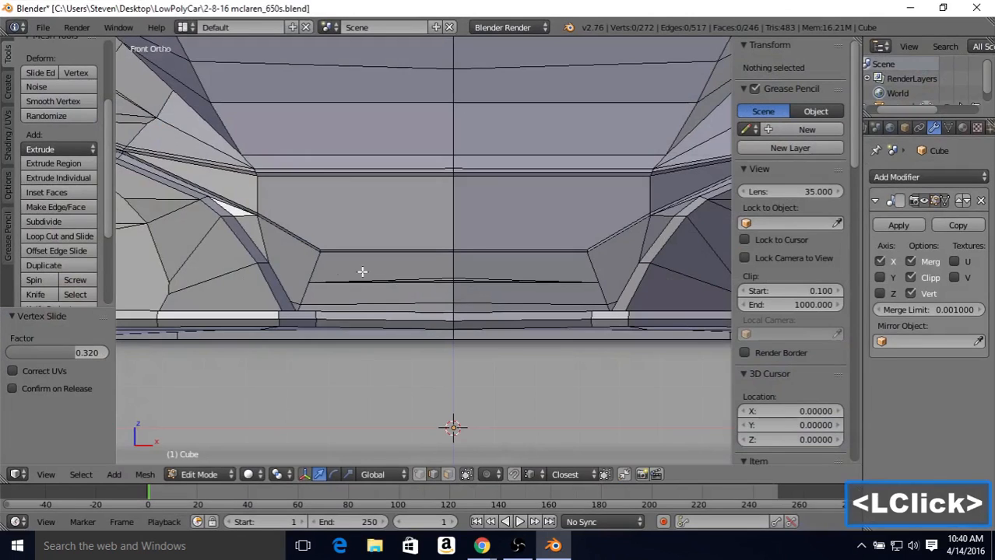
Select the five vertices of the narrow strip above the front lip and raise them slightly along Z
middle_click_drag(307, 265, 431, 448)
left_click(421, 475)
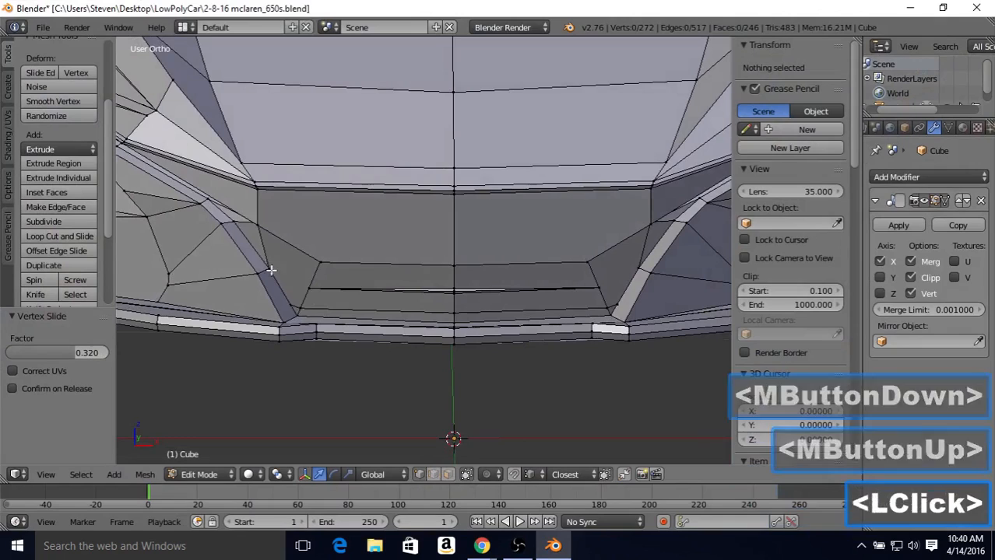
right_click(297, 313)
middle_click_drag(374, 273, 304, 302)
right_click(307, 313, "shift")
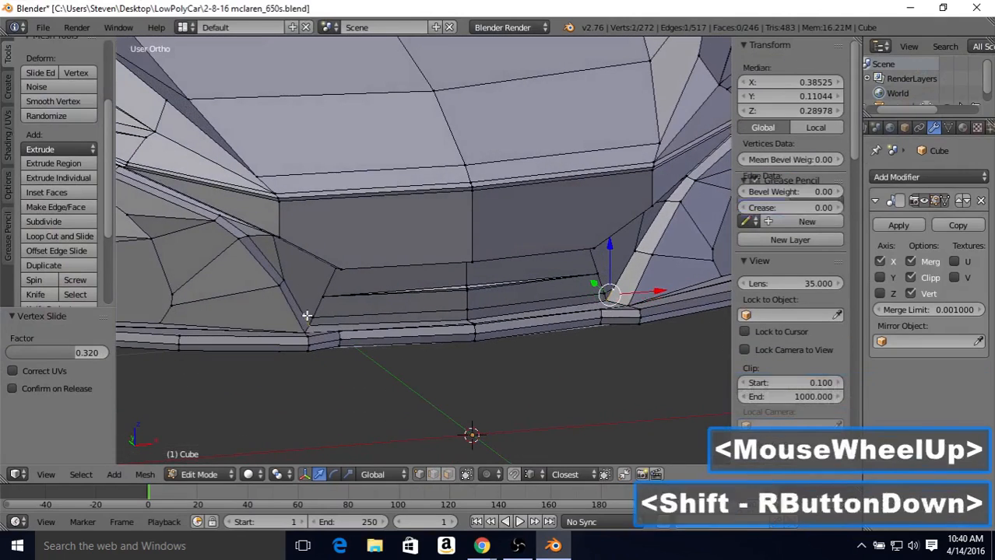
right_click(307, 313, "shift")
right_click(458, 306, "shift")
right_click(461, 311, "shift")
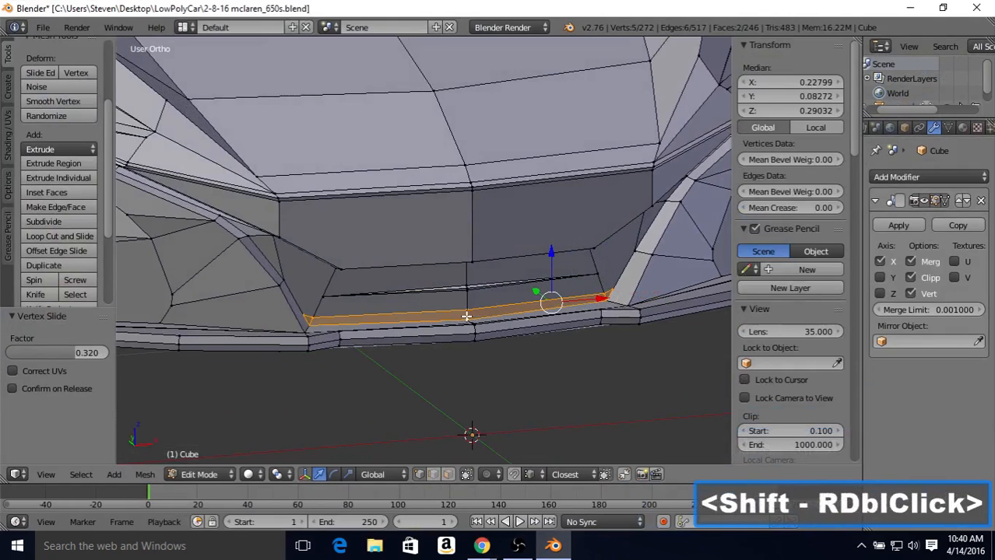
right_click(467, 316, "shift")
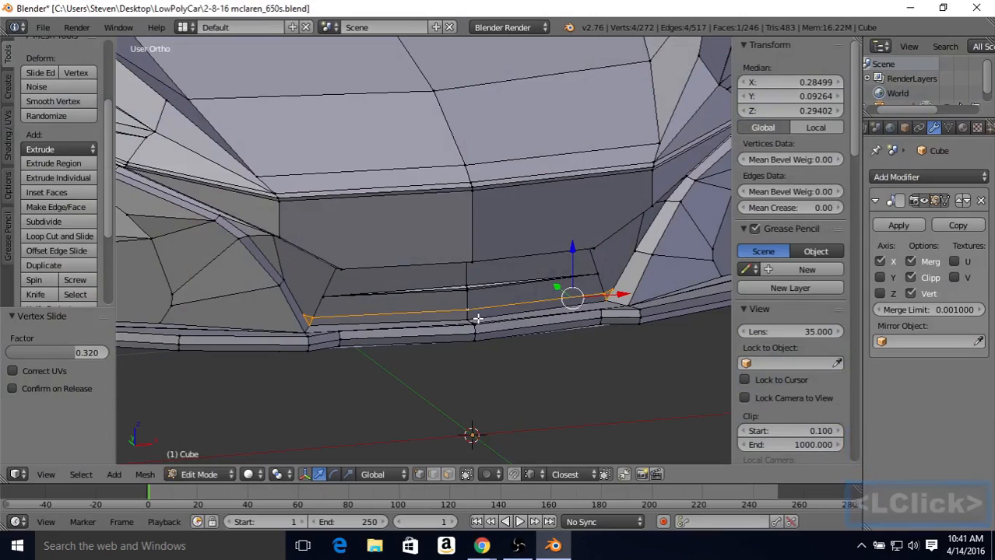
right_click(469, 314, "shift")
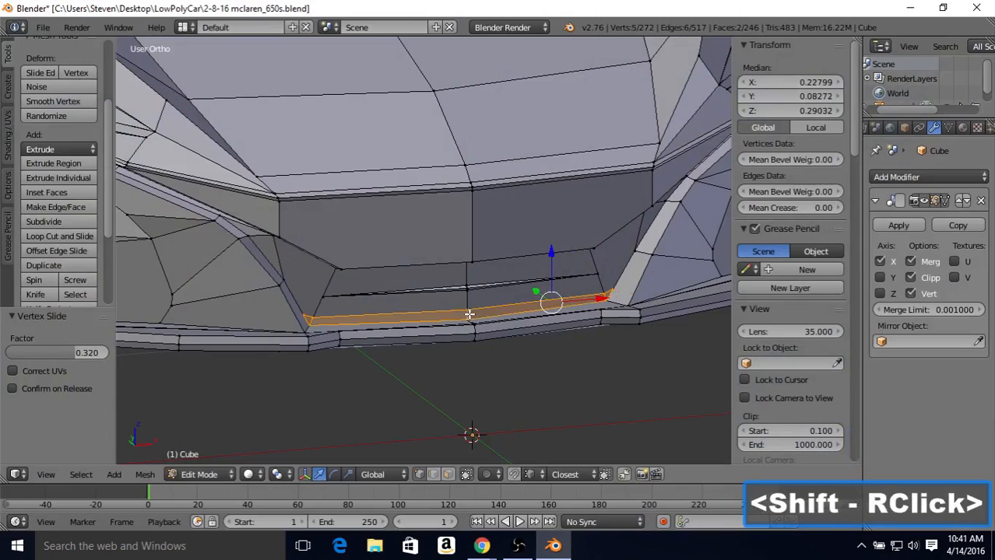
middle_click_drag(469, 315, 482, 239)
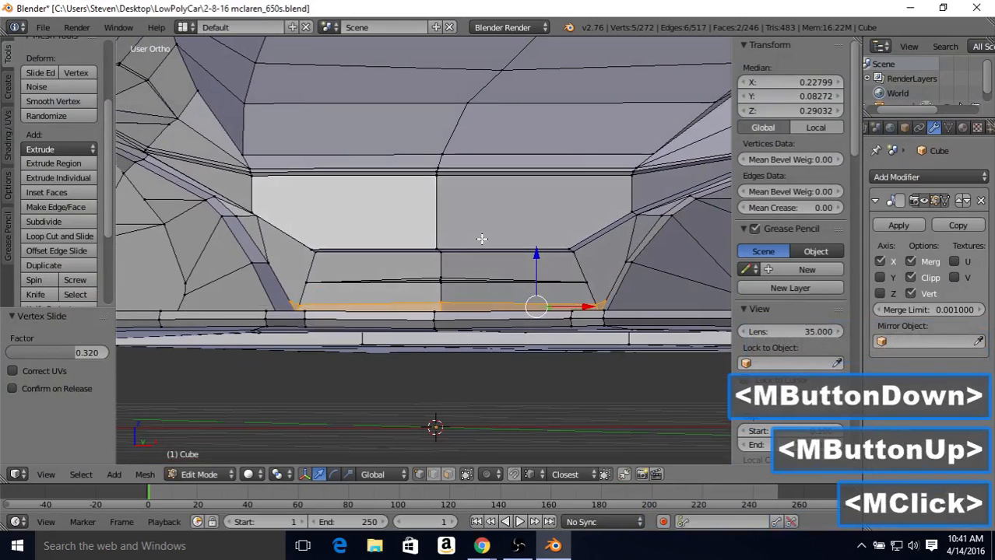
left_click_drag(536, 254, 535, 253)
Check the raised strip in Object Mode from the front, and lower its vertices by 0.005 along Z
key("Tab")
scroll(356, 241, "down", 2)
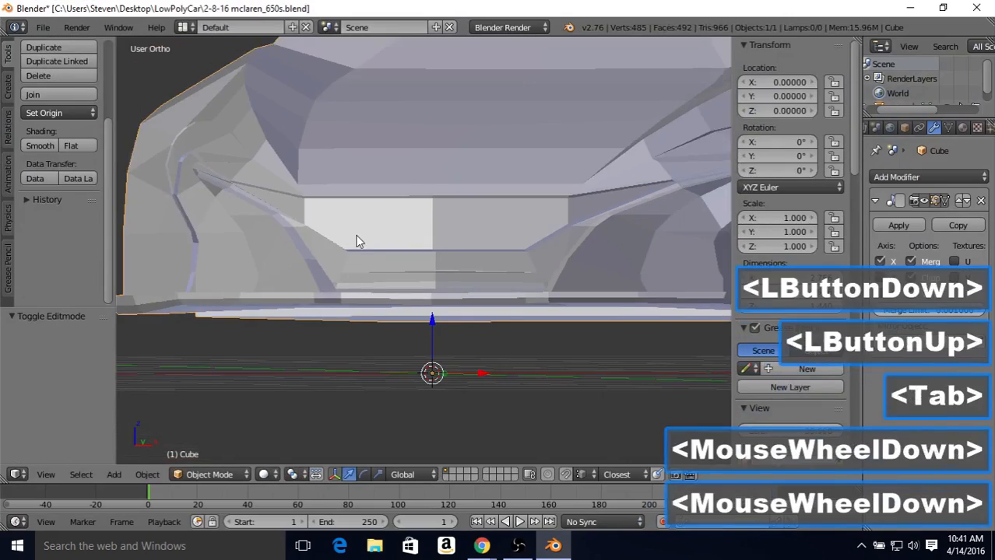
middle_click_drag(357, 242, 398, 265)
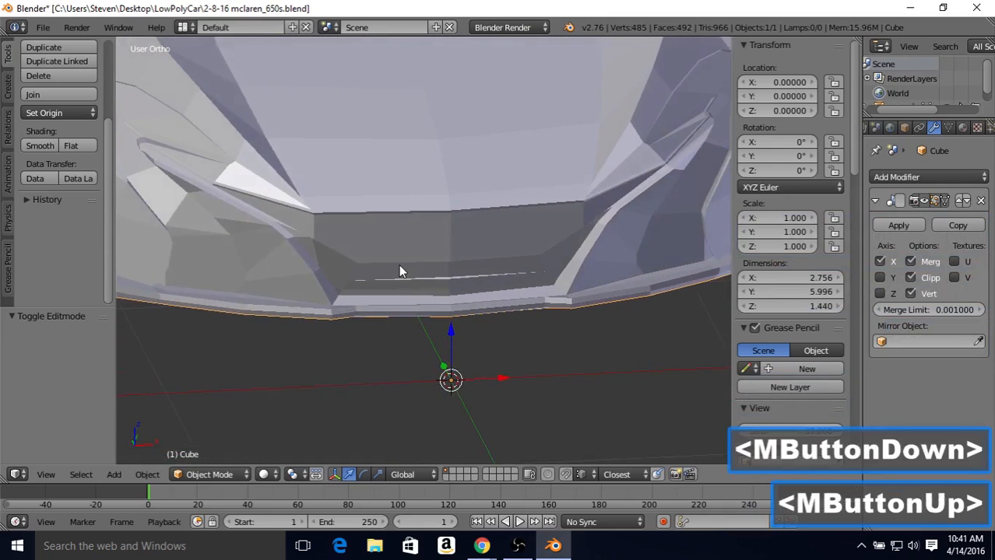
key("KP_1")
scroll(398, 264, "up", 2)
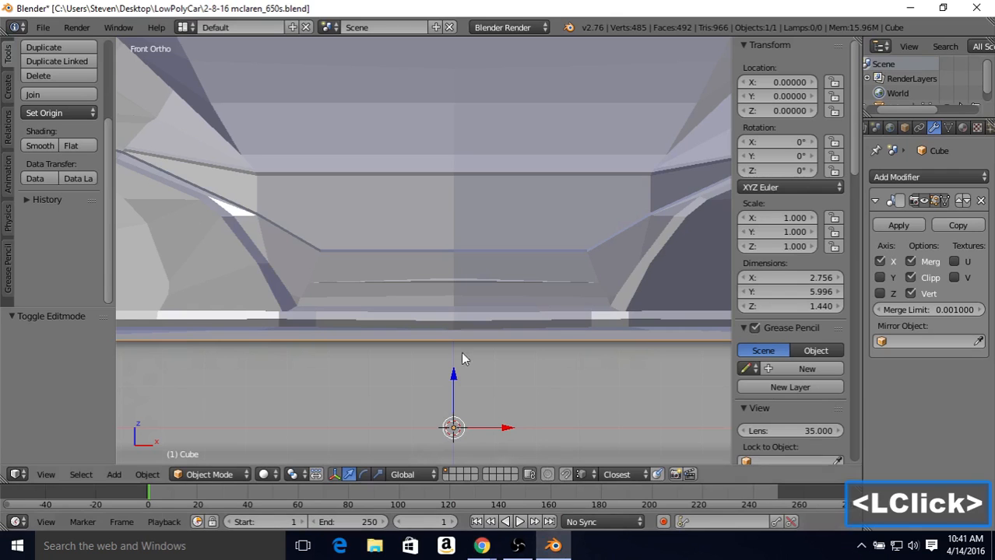
key("Tab")
left_click_drag(548, 247, 550, 253)
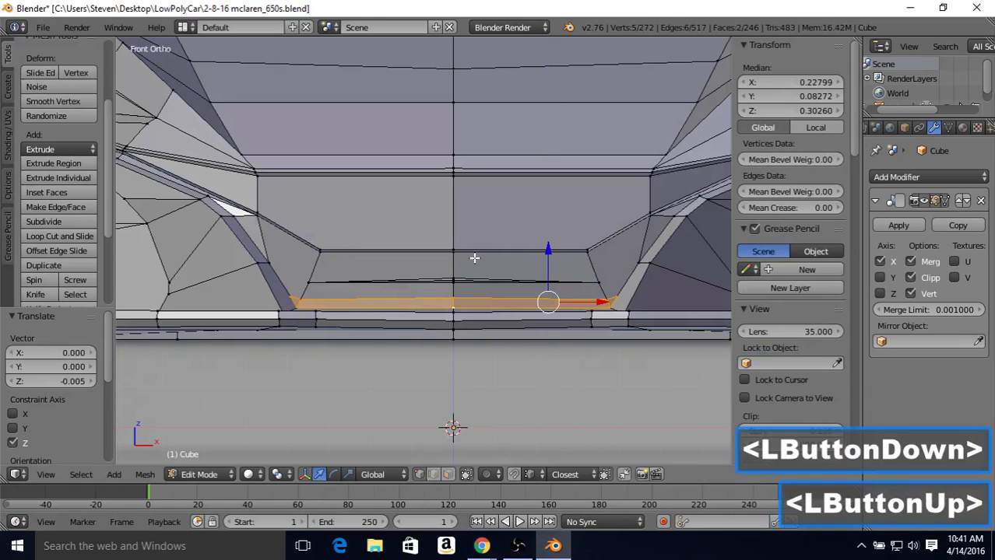
left_click(551, 545)
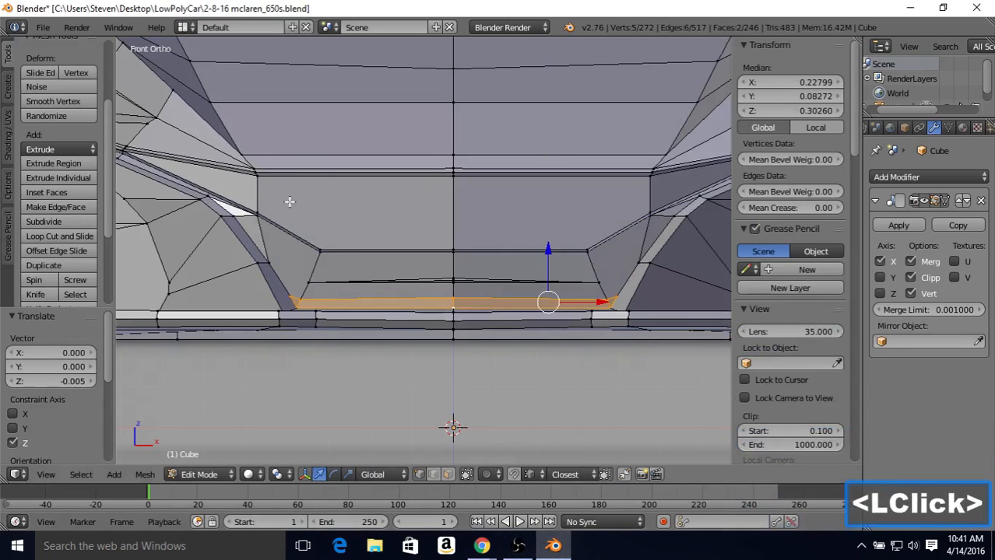
Move the strip's three corner vertices 0.009 outward along X, and the intake-edge vertex above them 0.004 outward
middle_click_drag(289, 202, 303, 249)
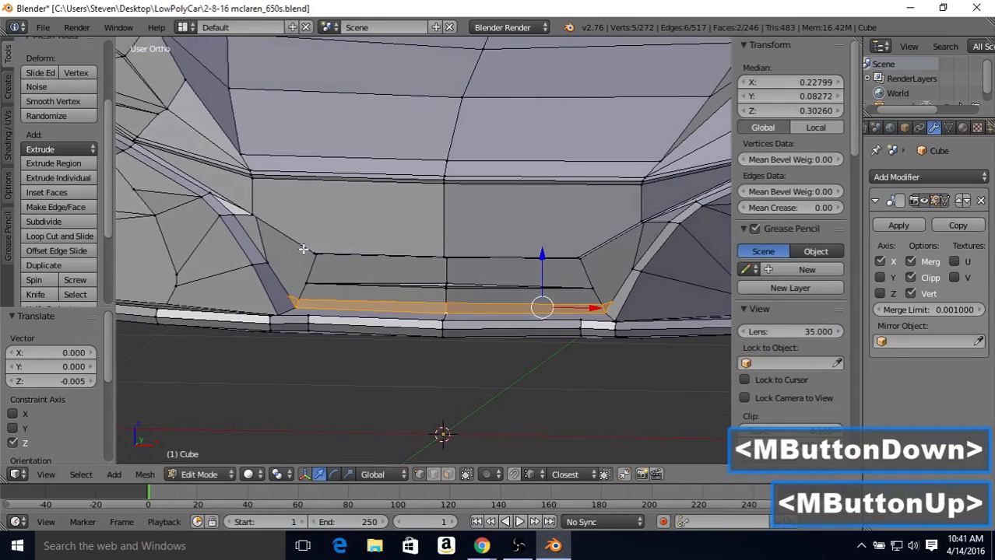
right_click(303, 291)
right_click(295, 302, "shift")
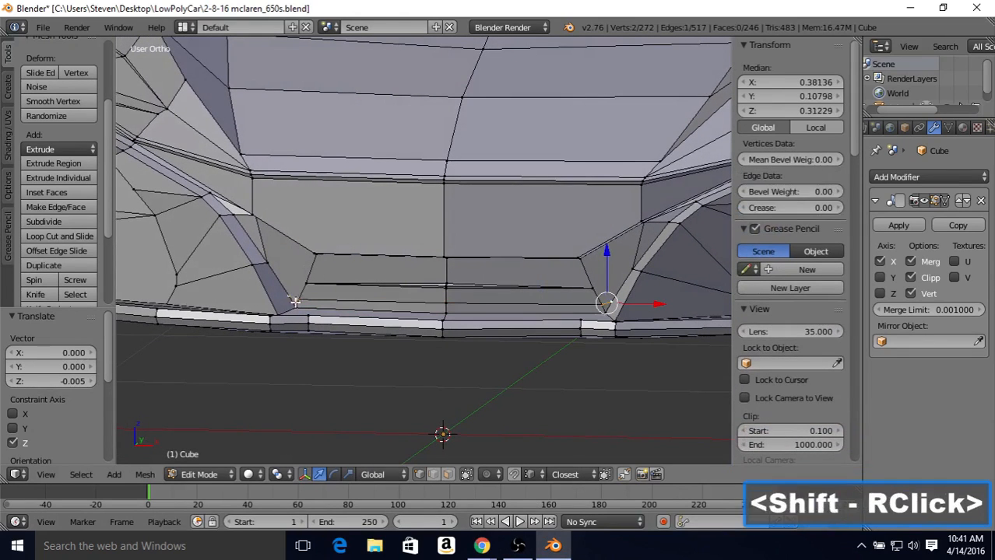
right_click(295, 302, "shift")
key("KP_1")
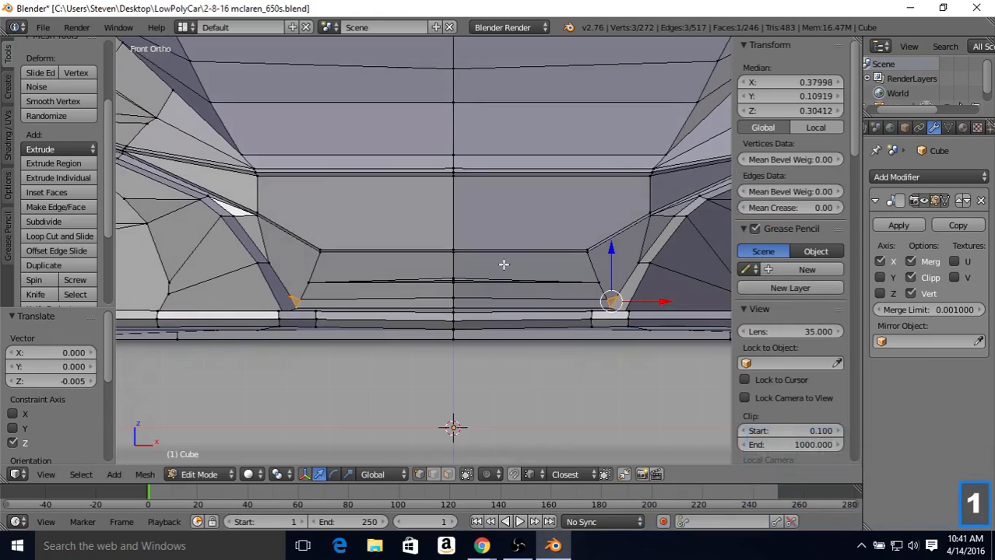
key("g")
key("x")
left_click_drag(658, 302, 660, 301)
right_click(640, 264)
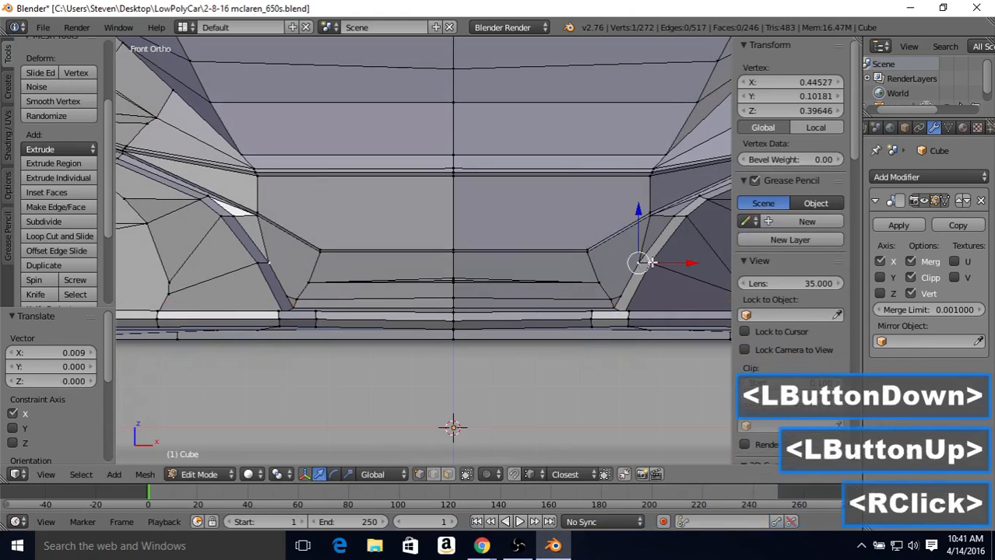
left_click_drag(680, 265, 682, 267)
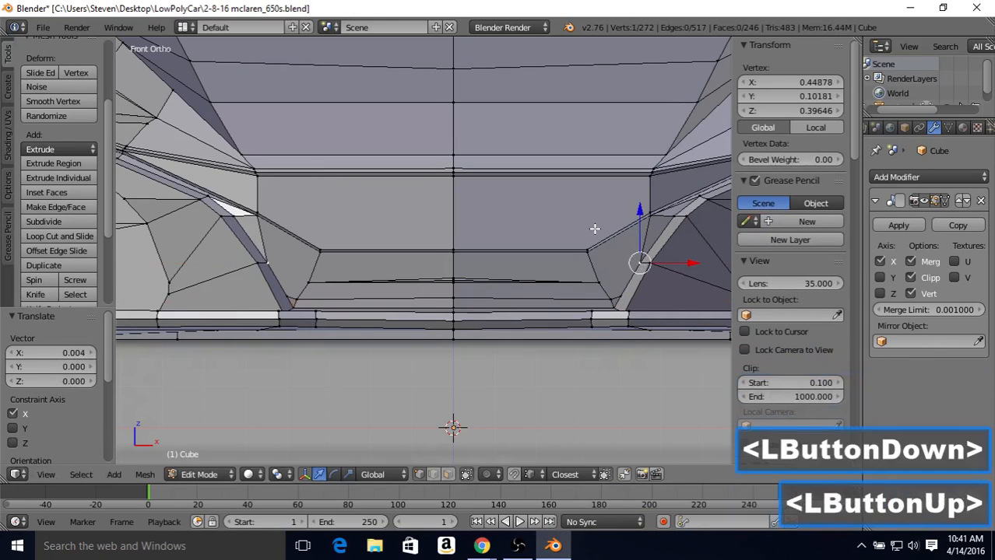
Move the upper vertex of the intake's inner edge about 0.002 outward along X, and check it in Object Mode from the front
right_click(682, 217)
left_click(723, 216)
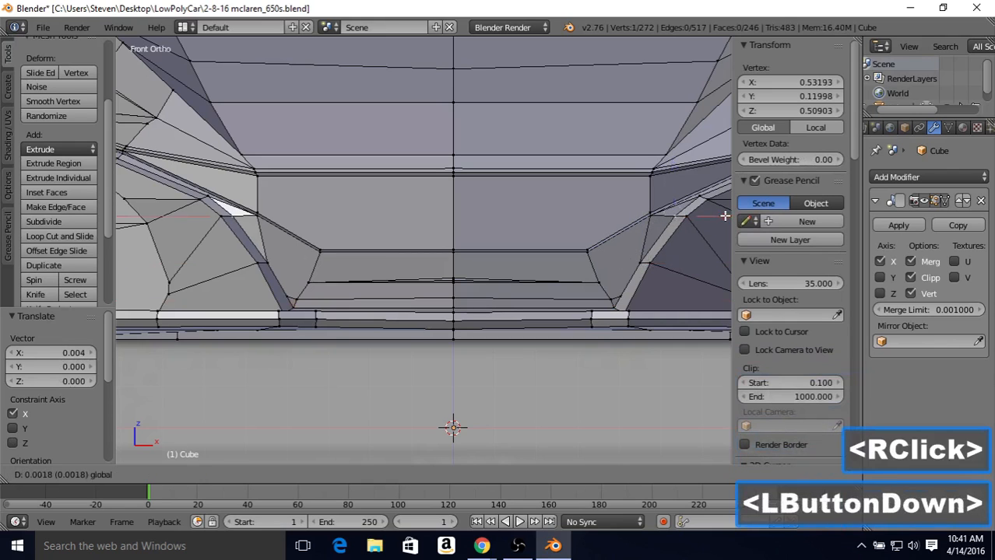
key("Tab")
scroll(459, 305, "down", 2)
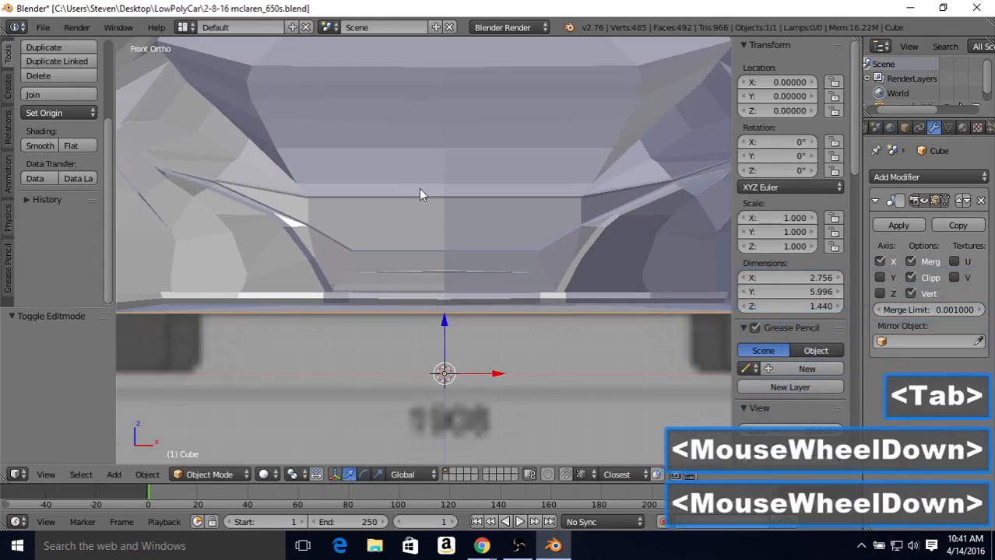
middle_click_drag(422, 194, 385, 198)
key("KP_1")
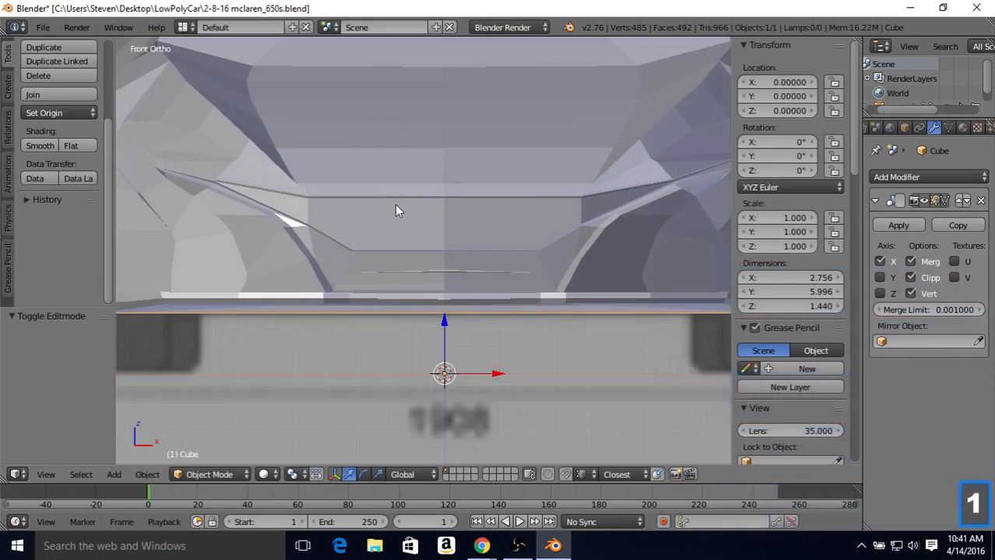
scroll(394, 204, "up", 1)
key("Tab")
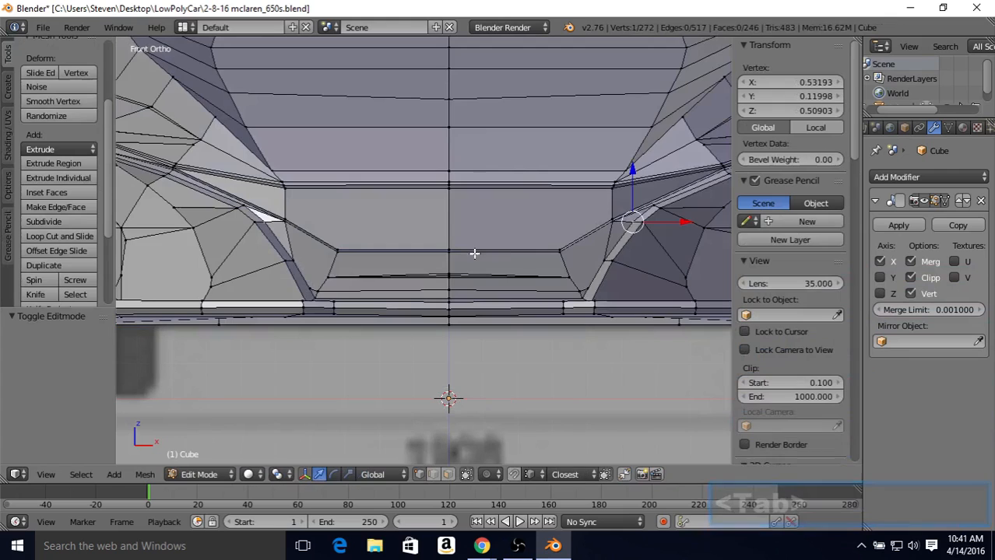
Shift the middle vertex of the intake's inner edge slightly outward along X, and check the front end in Object Mode
right_click(615, 261)
left_click_drag(657, 260, 659, 259)
key("Tab")
scroll(660, 259, "down", 3)
middle_click_drag(608, 264, 489, 260)
key("KP_1")
key("Tab")
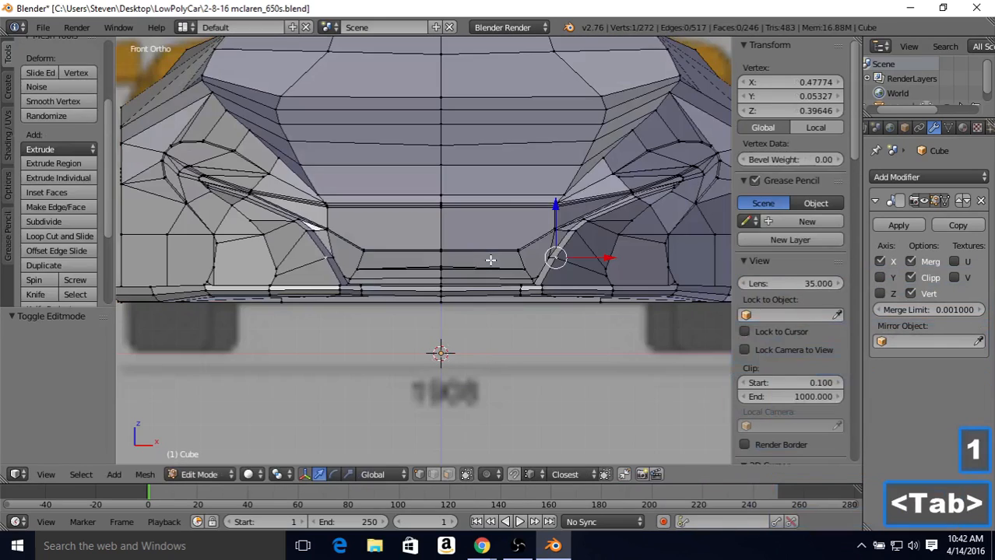
key("Tab")
key("Tab")
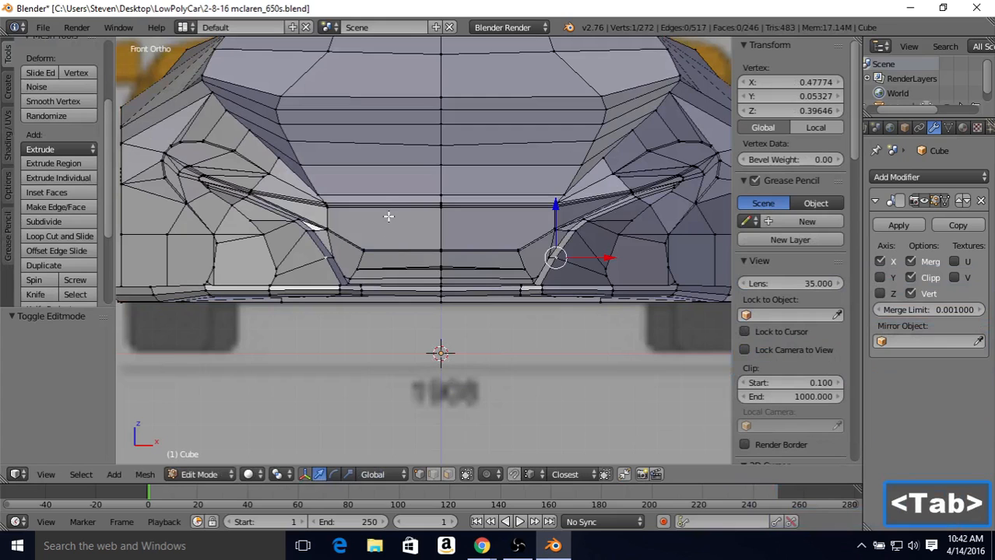
Select the three short cross edges of the narrow strip above the front lip and subdivide them with one cut
middle_click_drag(416, 265, 372, 281)
scroll(372, 280, "up", 2)
scroll(436, 311, "up", 2)
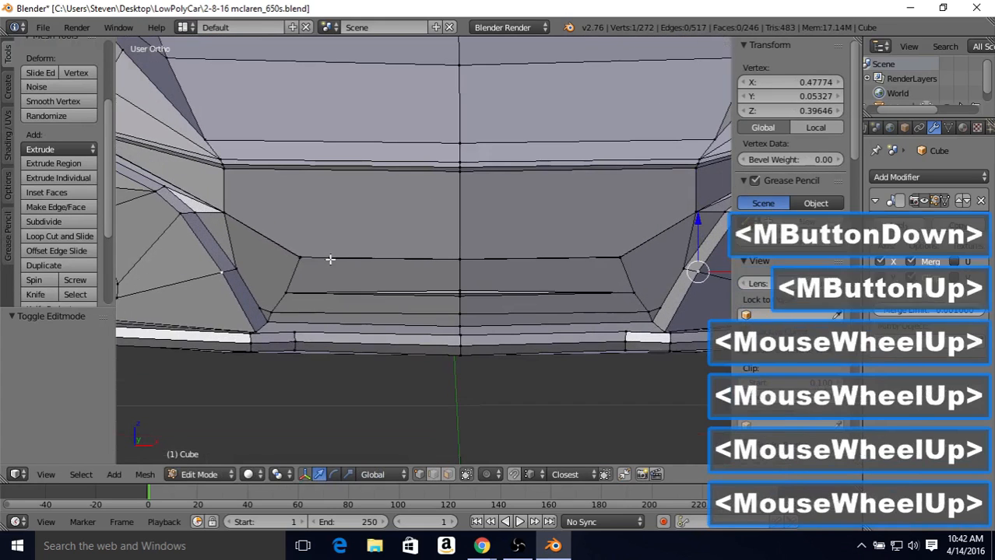
left_click(432, 474)
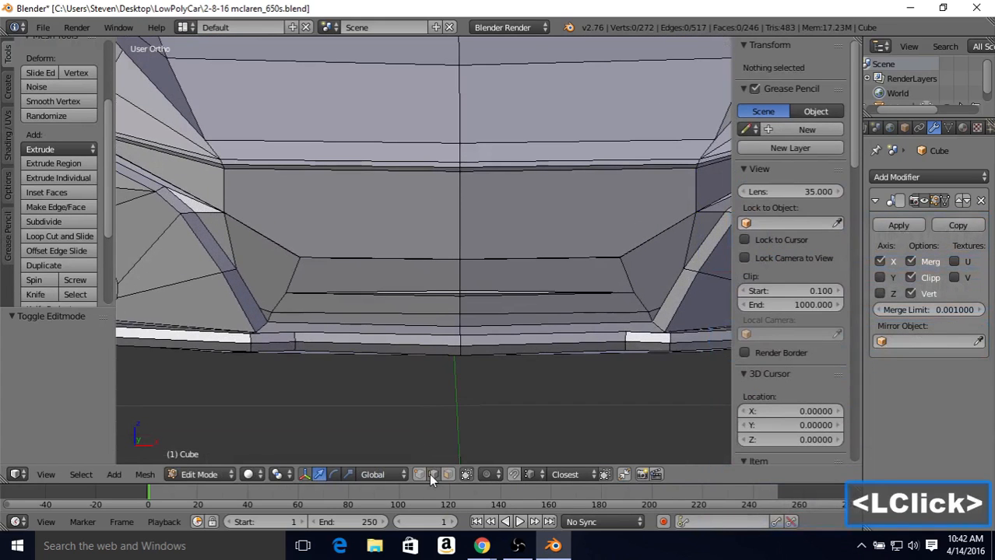
mouse_move(417, 261)
middle_mouse_down()
mouse_move(417, 244)
mouse_move(429, 253)
middle_mouse_up()
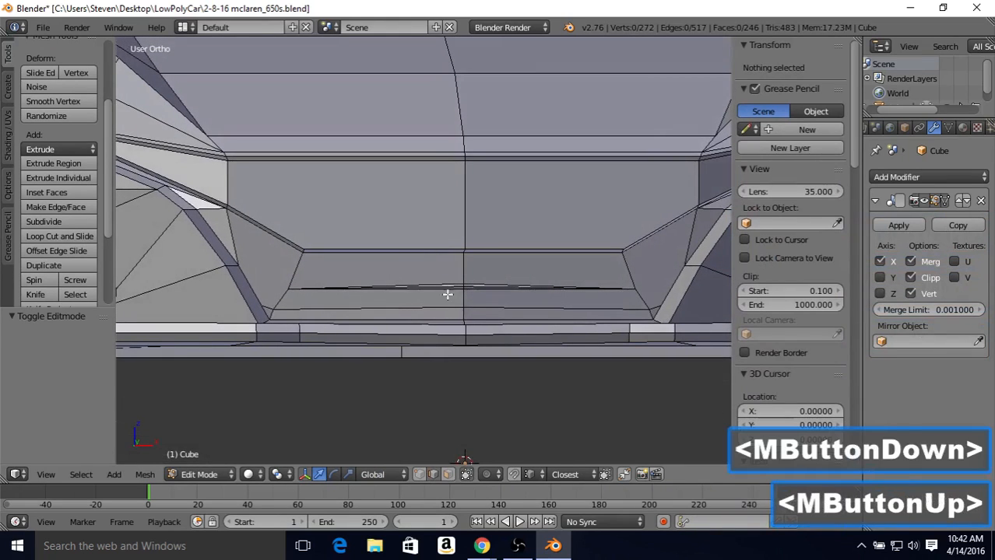
right_click(459, 311)
right_click(265, 312, "shift")
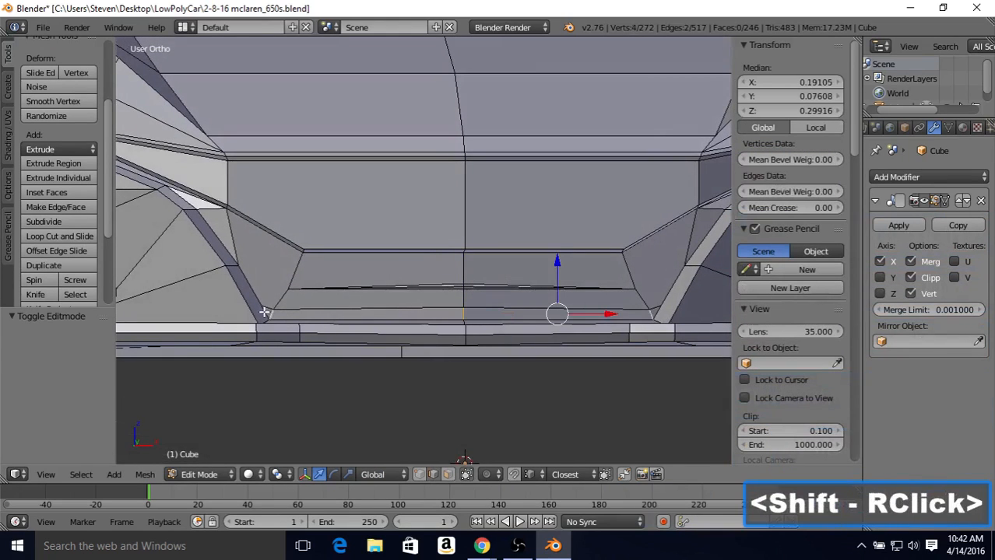
right_click(265, 312, "shift")
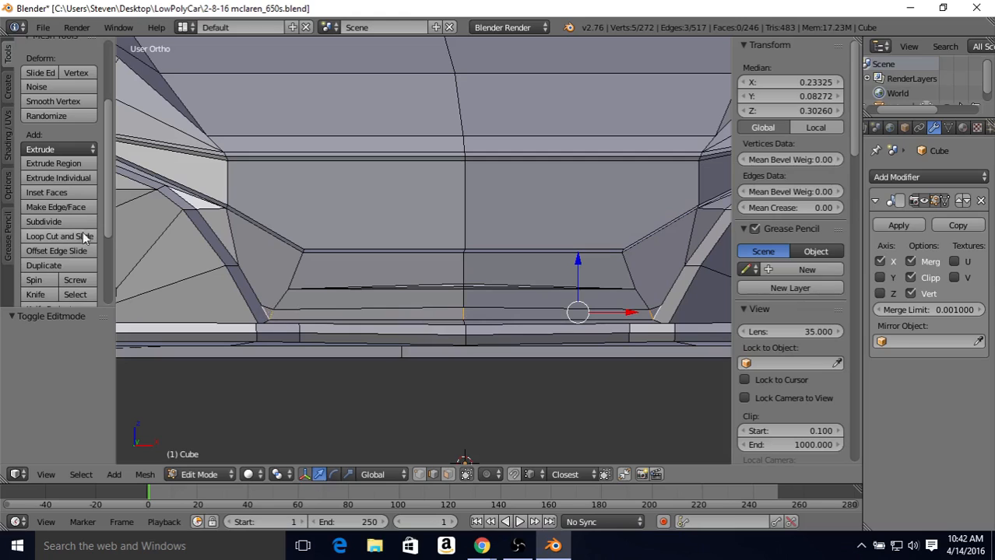
left_click(68, 222)
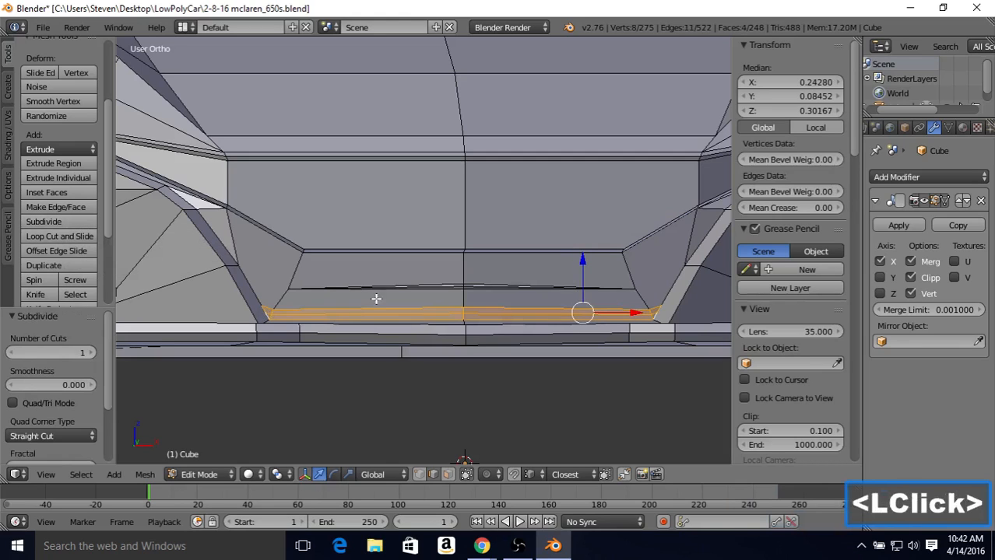
right_click(451, 314)
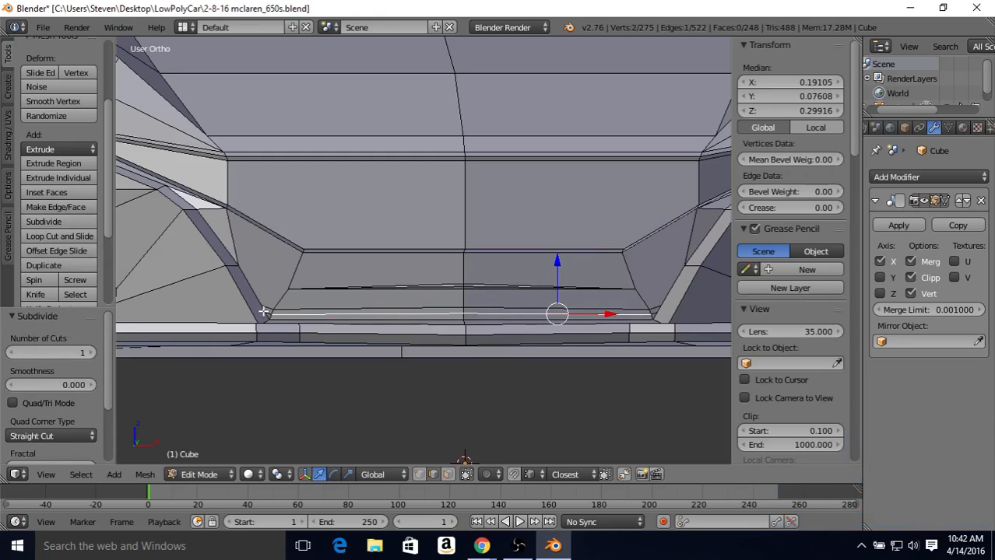
right_click(267, 314, "shift")
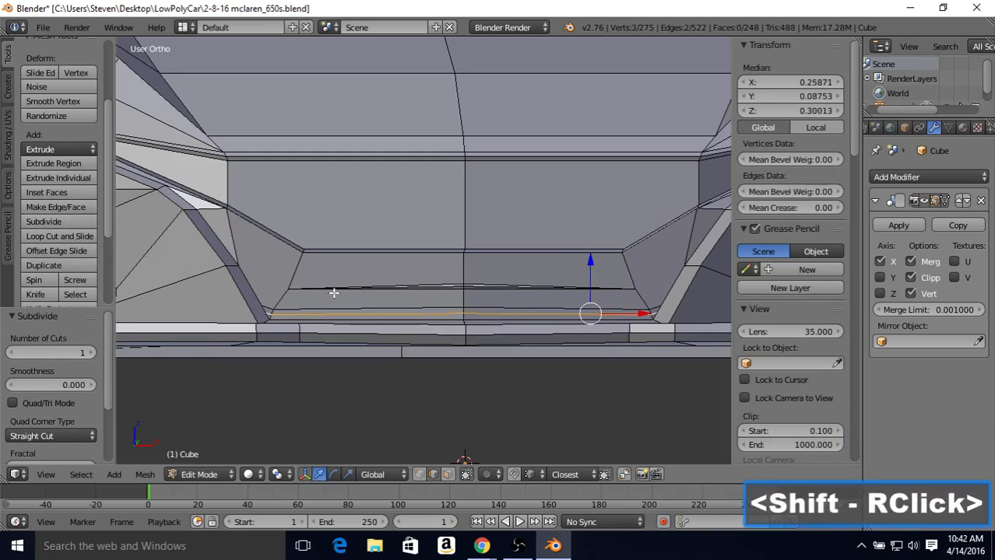
key("shift+v")
right_click(427, 268)
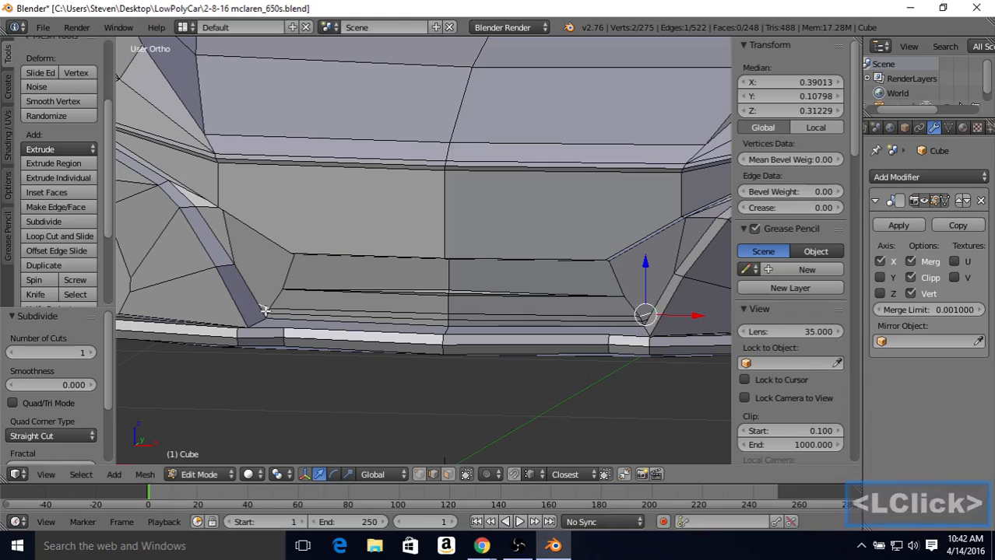
right_click(266, 312)
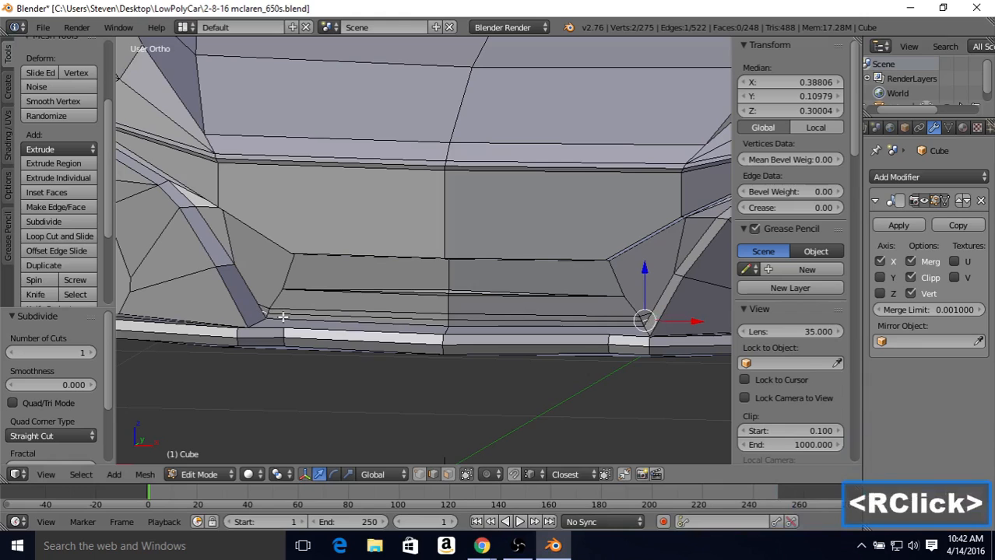
right_click(295, 312, "shift")
Dissolve the two upper boundary edges of the subdivided strip above the front lip, keeping the new middle line
middle_click_drag(354, 300, 344, 294)
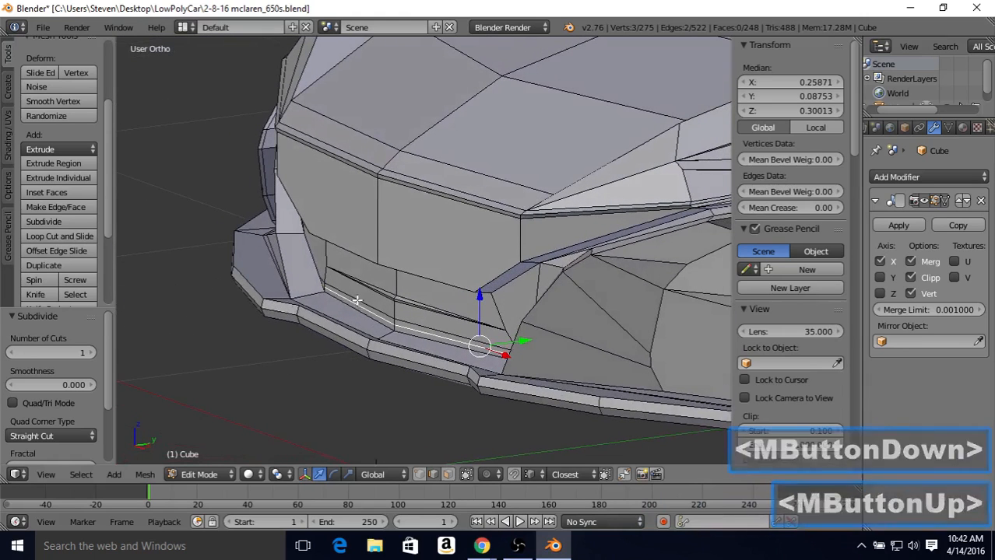
middle_click_drag(461, 317, 400, 307)
right_click(399, 307)
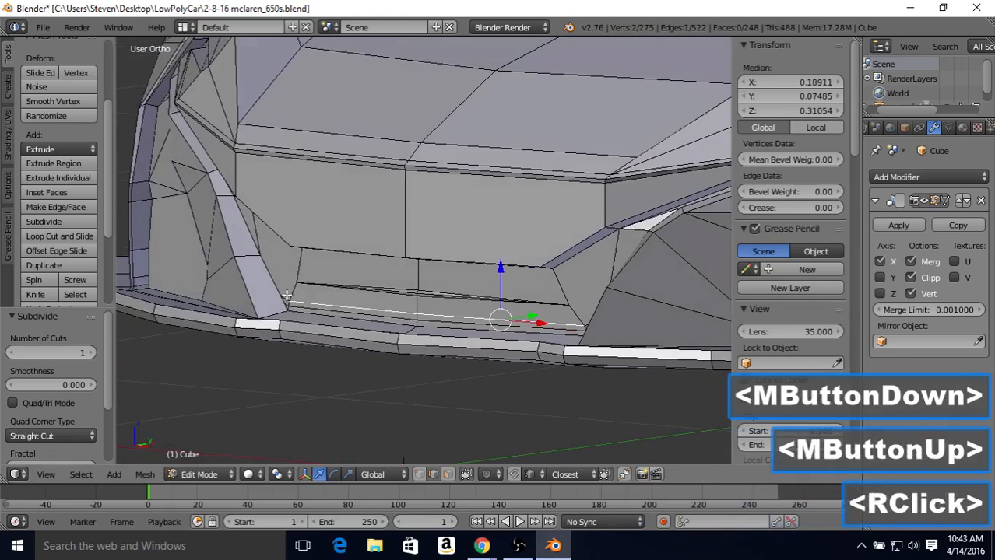
right_click(330, 290, "shift")
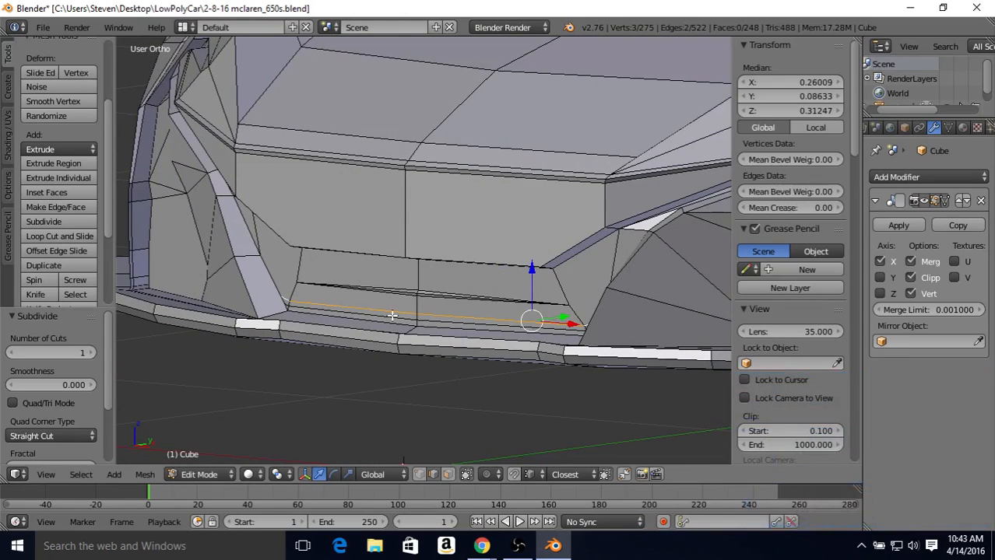
key("Delete")
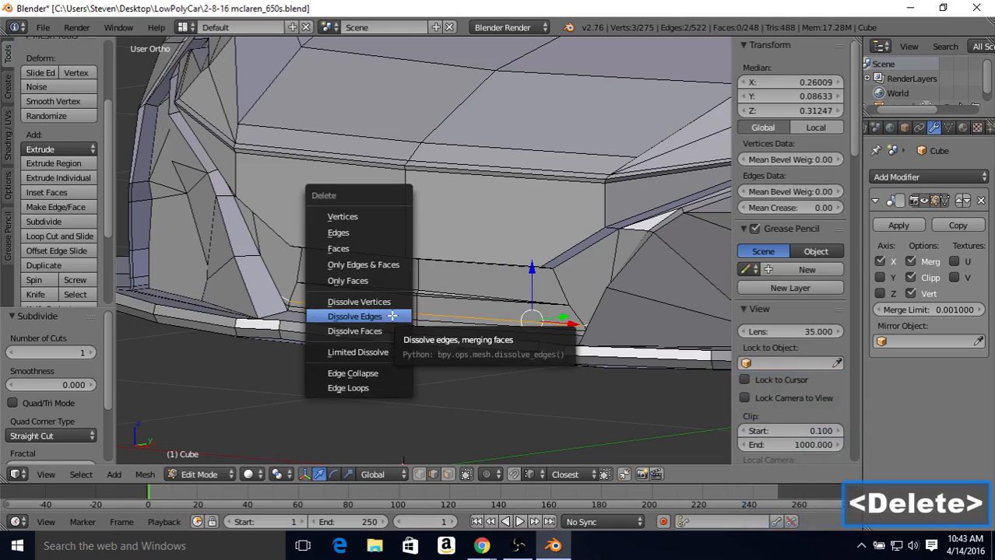
left_click(392, 315)
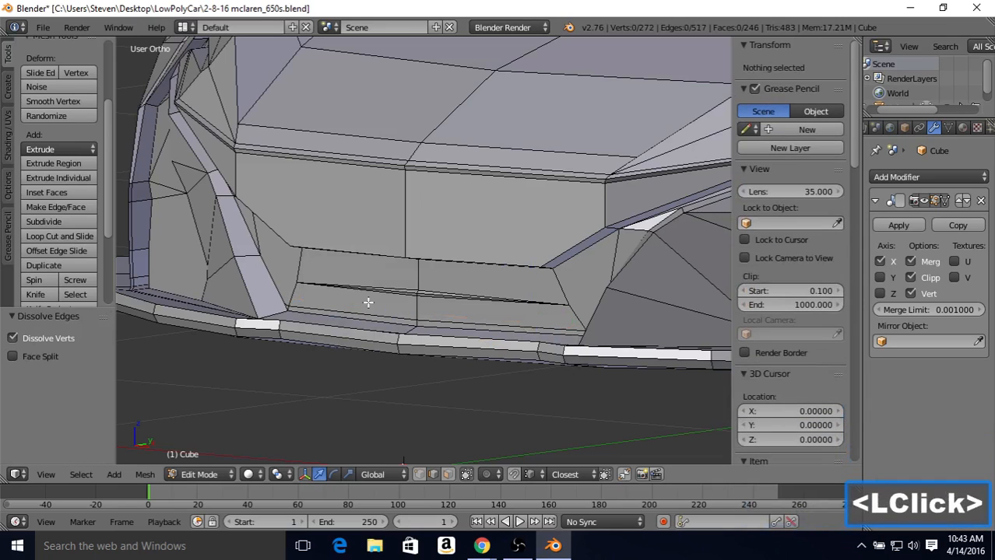
Move the strip's two remaining top edges about 0.003 back along Y, and examine the recess in Object Mode
right_click(325, 302)
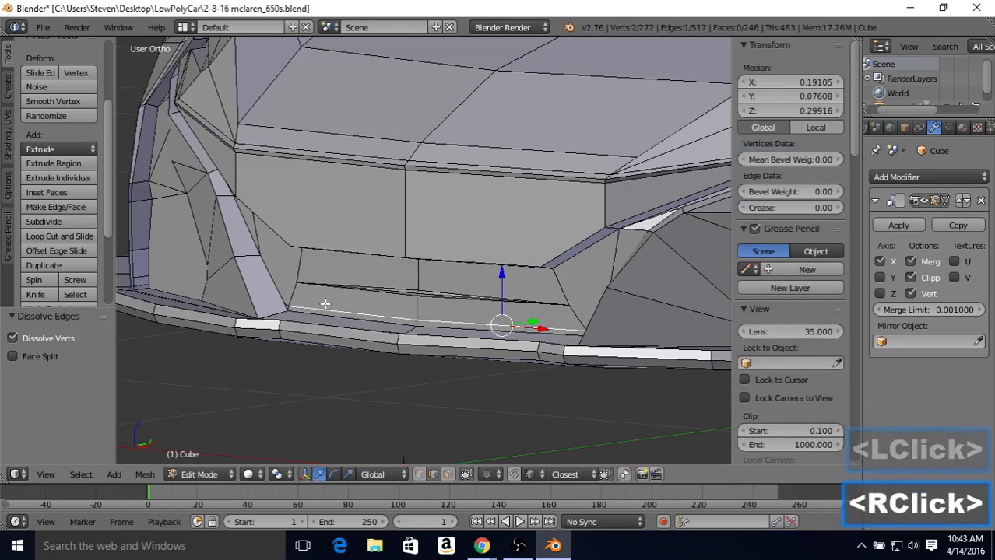
right_click(289, 301, "shift")
scroll(413, 278, "up", 2)
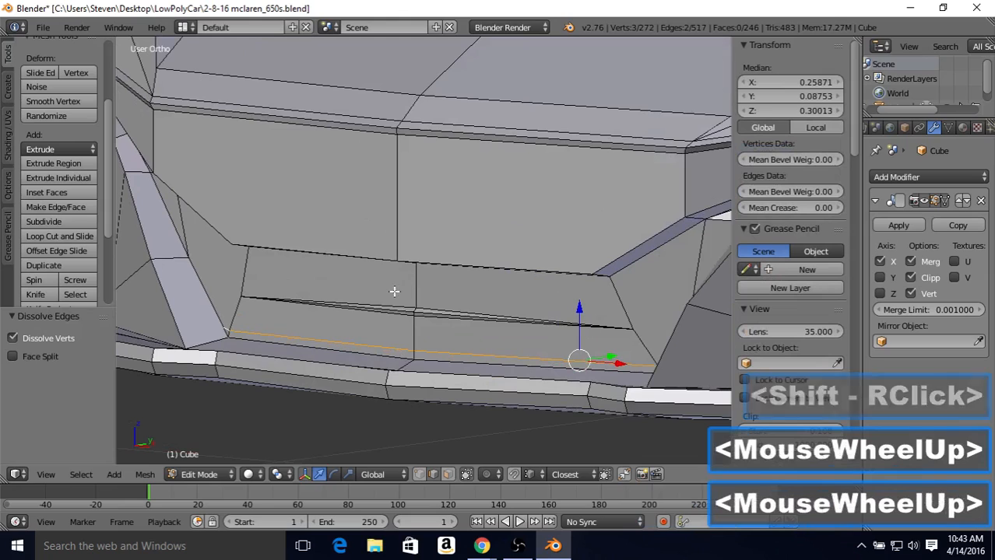
middle_click_drag(396, 289, 535, 375)
left_click_drag(560, 374, 564, 375)
key("Tab")
scroll(466, 355, "down", 2)
middle_click_drag(461, 355, 425, 331)
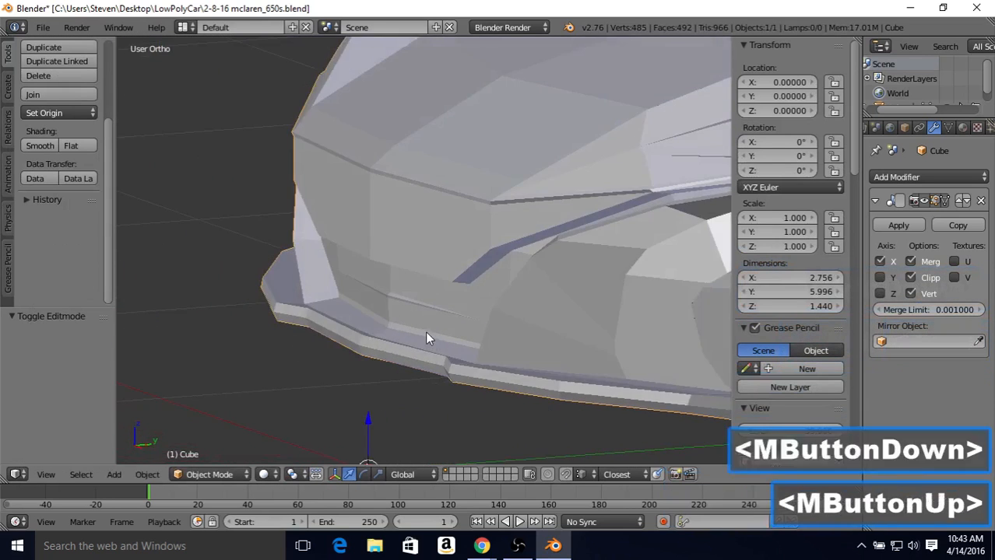
Lower the strip's two top edges about 0.005 along Z, and check the front lip in Object Mode
scroll(426, 335, "up", 2)
key("Tab")
left_click_drag(478, 330, 484, 330)
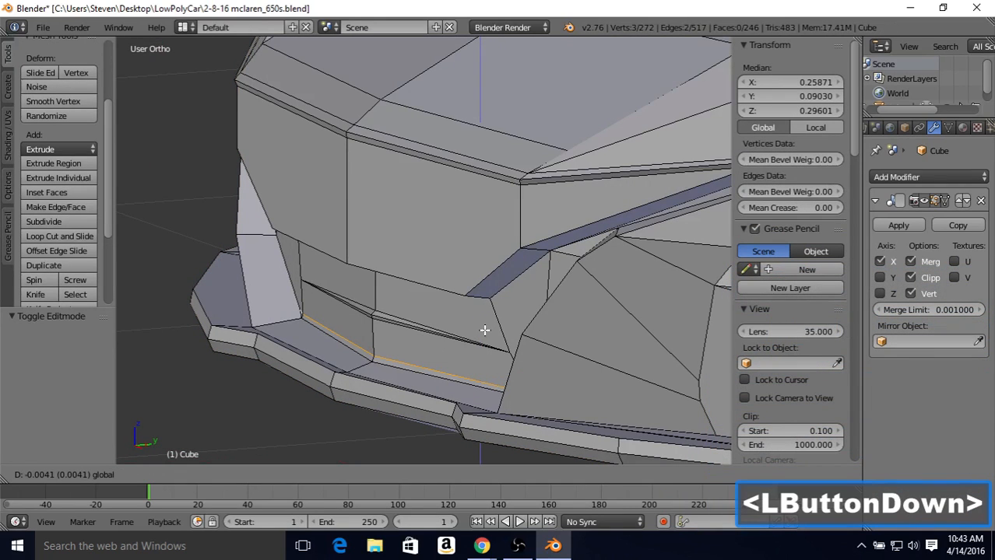
left_click_drag(484, 330, 484, 330)
key("Tab")
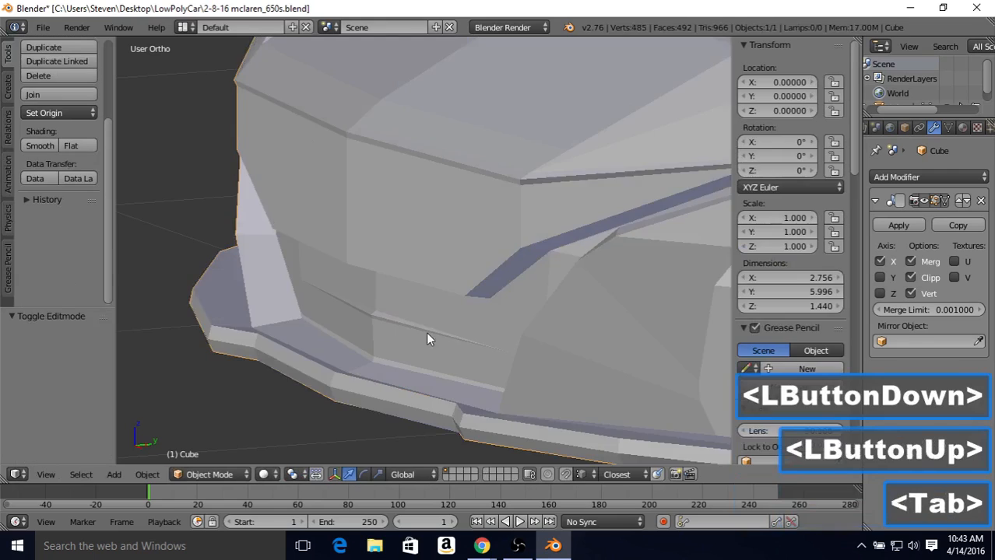
middle_click_drag(426, 331, 470, 333)
scroll(471, 333, "down", 3)
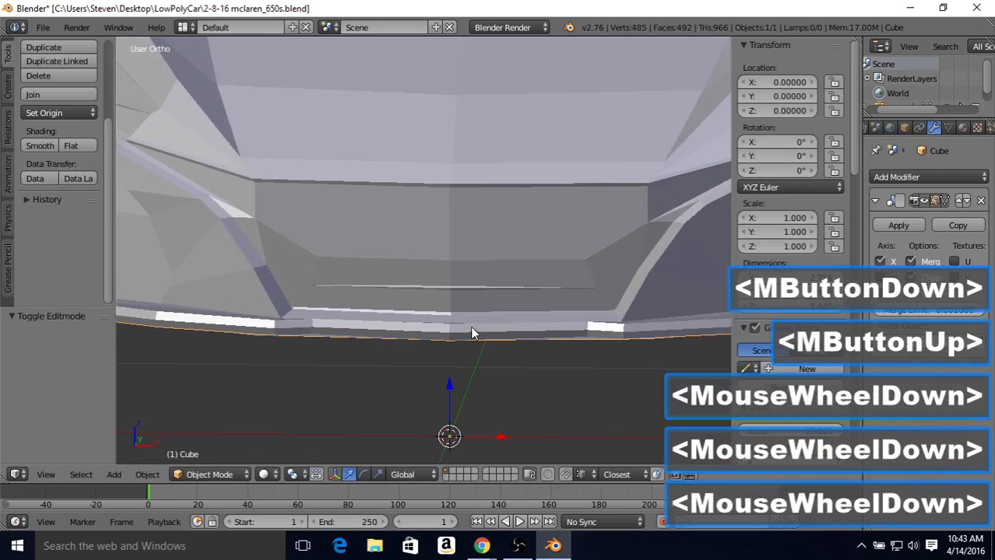
left_click(502, 425)
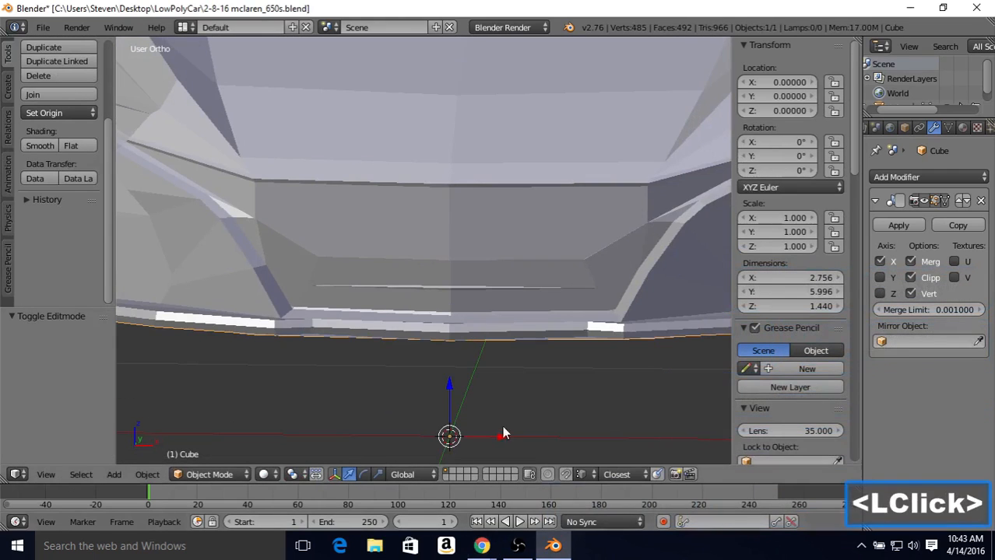
Add a single centred loop cut lengthwise through the thin strip above the front lip
scroll(465, 363, "up", 3)
key("Tab")
key("ctrl+r")
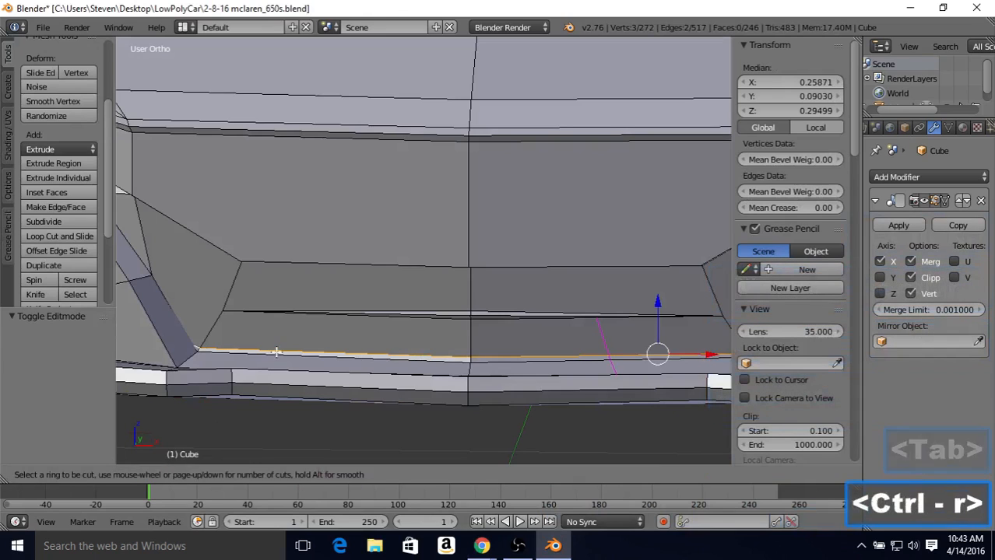
left_click(470, 359)
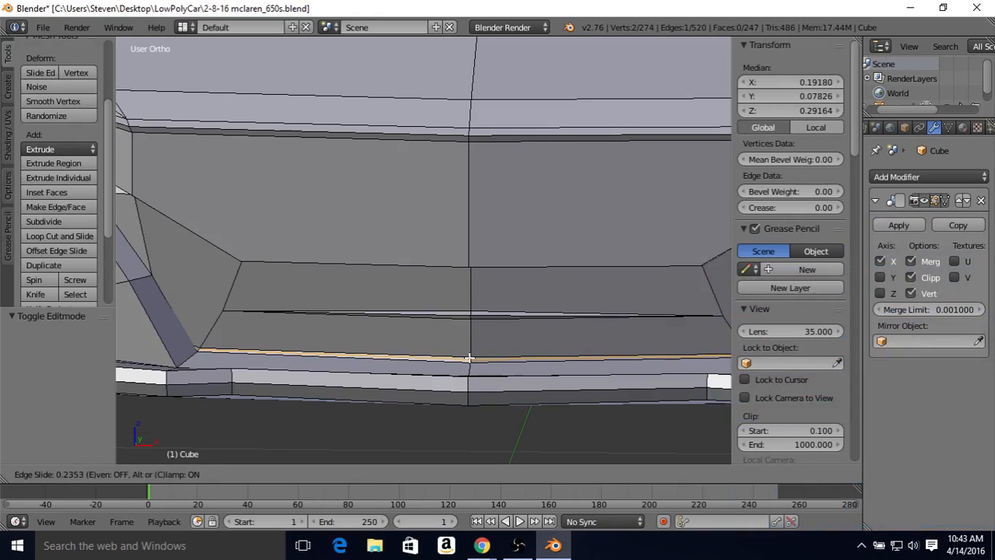
right_click(470, 358)
middle_click_drag(551, 322, 502, 323)
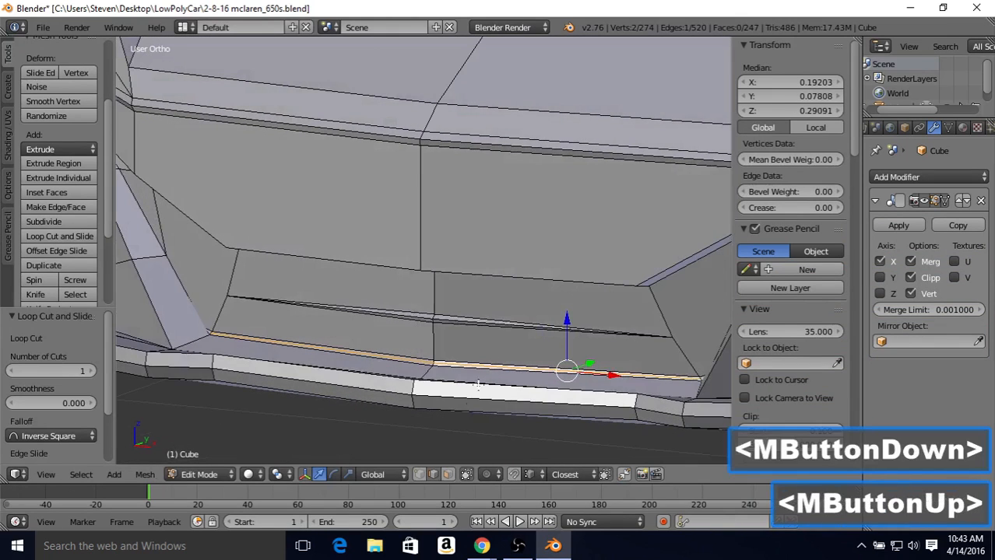
Select the two vertices of the new loop in vertex mode and move them -0.002 along Y
left_click(420, 476)
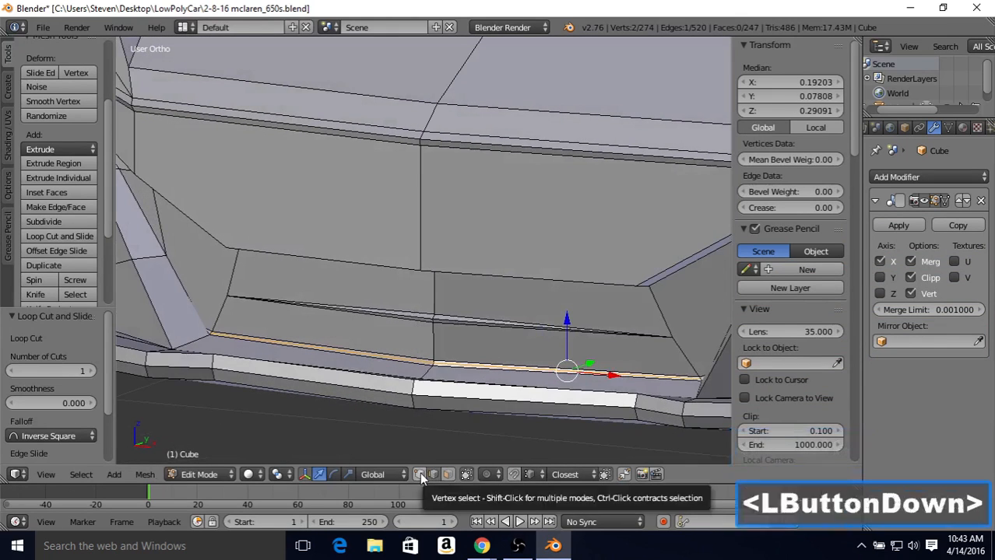
right_click(435, 363)
middle_click_drag(558, 351, 470, 348)
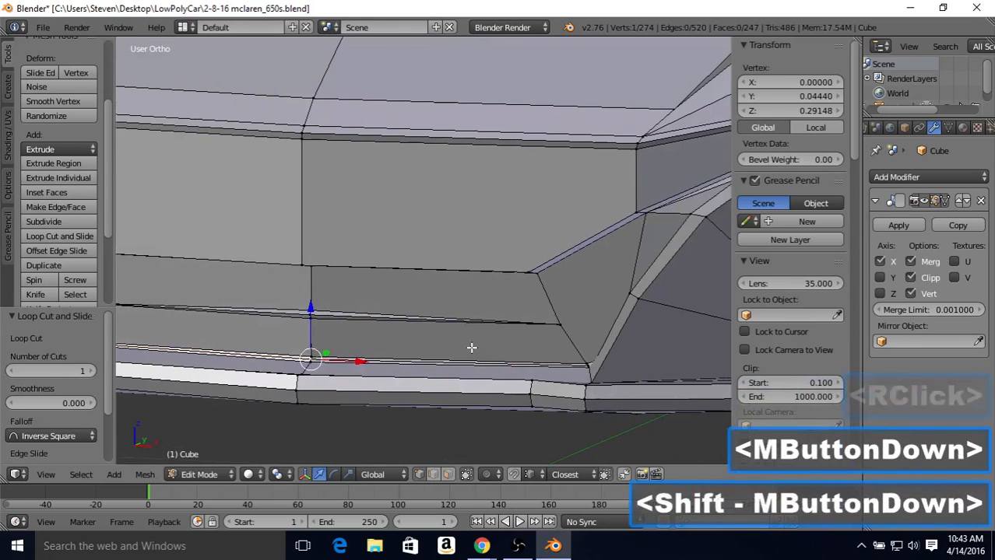
right_click(587, 364, "shift")
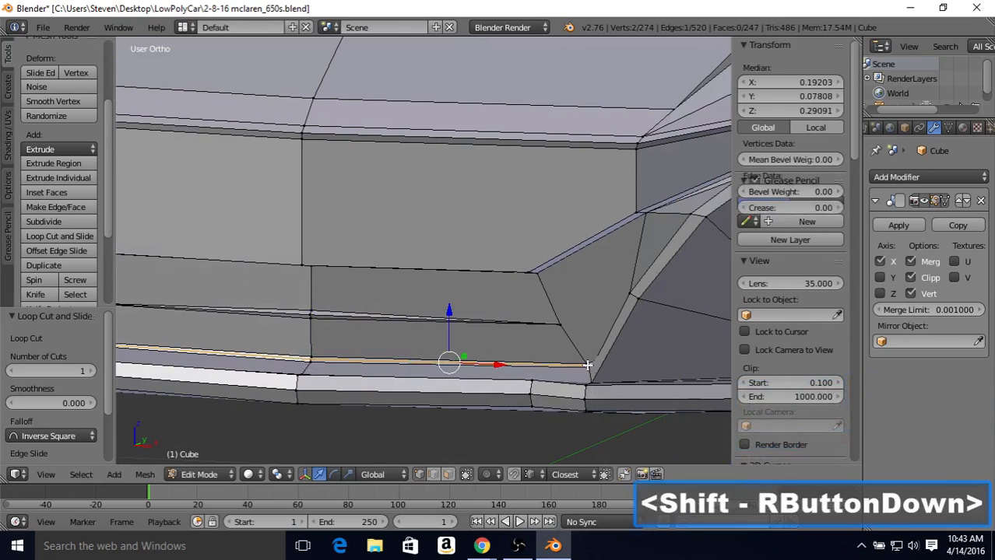
middle_click_drag(411, 333, 385, 347)
left_click_drag(408, 361, 407, 360)
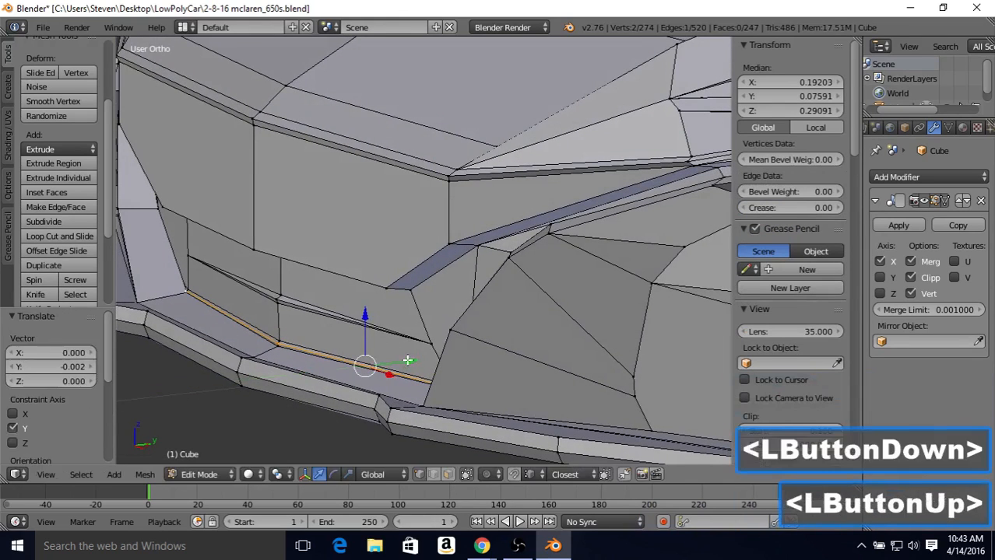
Examine the front lip and the creased strip above it in Object Mode from the front
key("Tab")
scroll(381, 354, "down", 3)
middle_click_drag(364, 348, 448, 415)
scroll(401, 321, "down", 3)
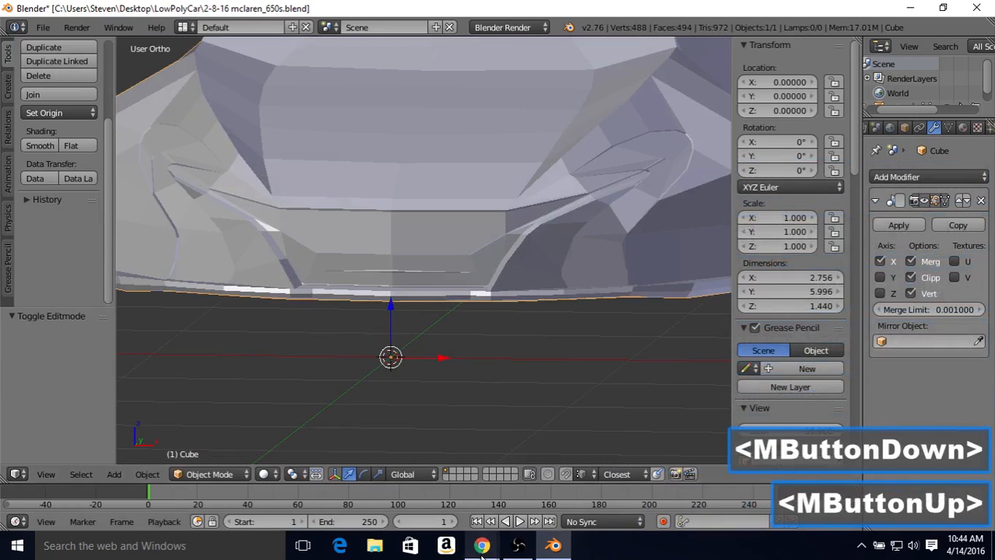
left_click(455, 349)
scroll(400, 323, "up", 2)
scroll(389, 323, "up", 2)
key("Tab")
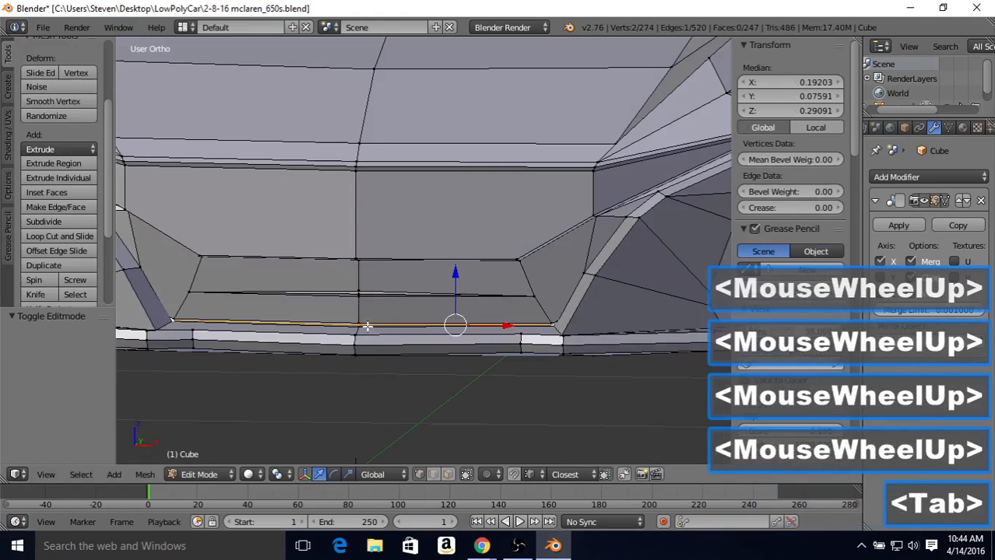
scroll(359, 316, "up", 2)
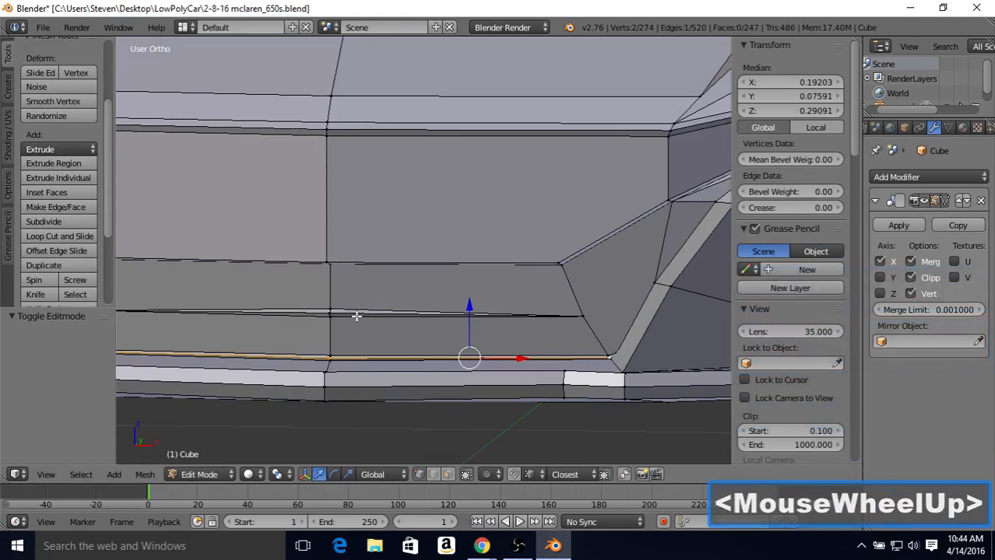
Undo the last move of the strip's middle loop and the loop cut itself
right_click(351, 356, "alt")
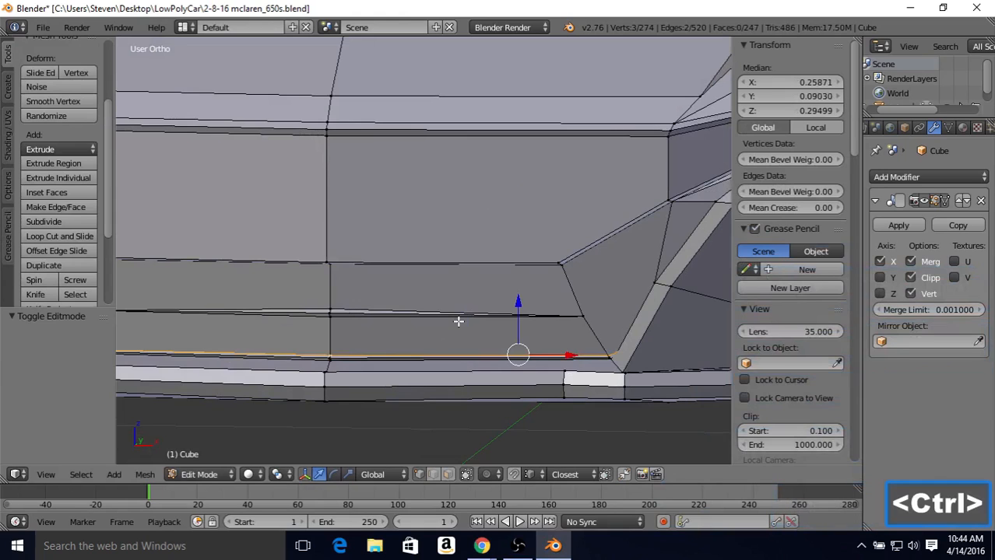
key("ctrl+z")
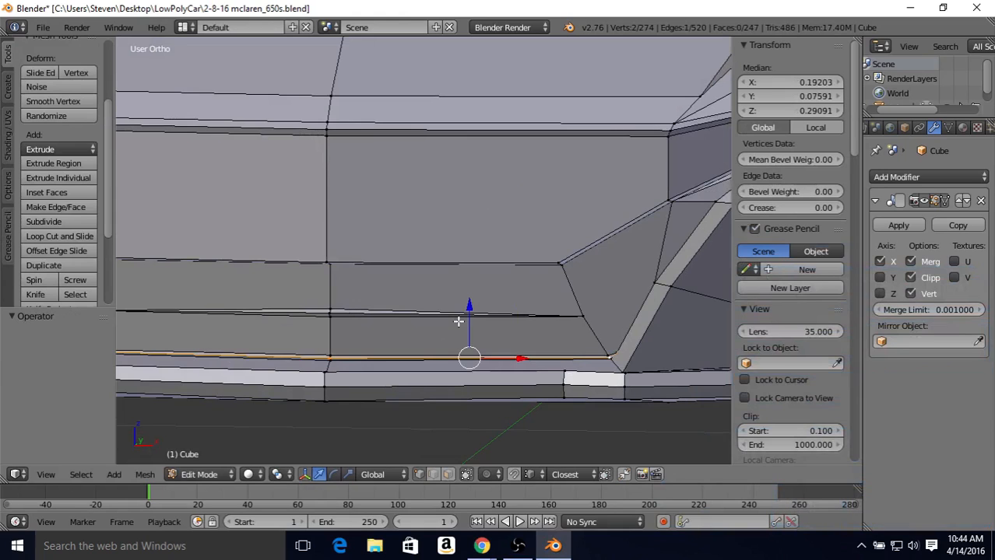
key("ctrl+z")
key("ctrl+z")
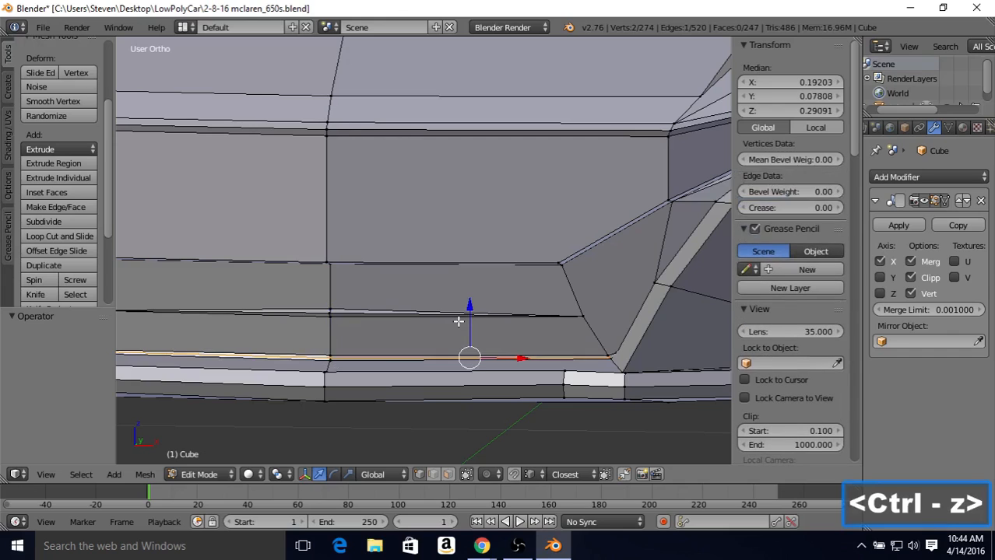
key("ctrl+z")
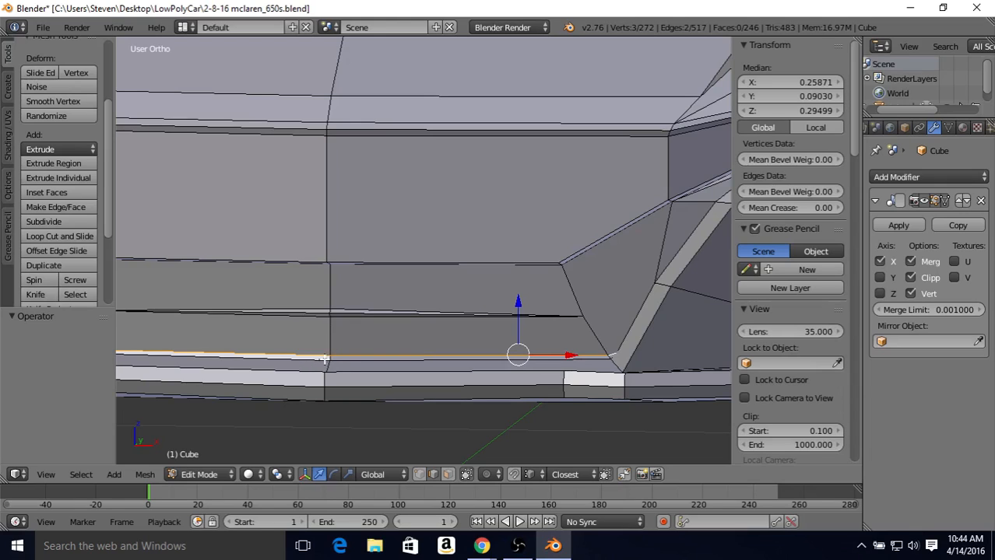
Select the strip's two upper vertices in vertex mode and vertex-slide them up by a factor of about 0.088
left_click(420, 475)
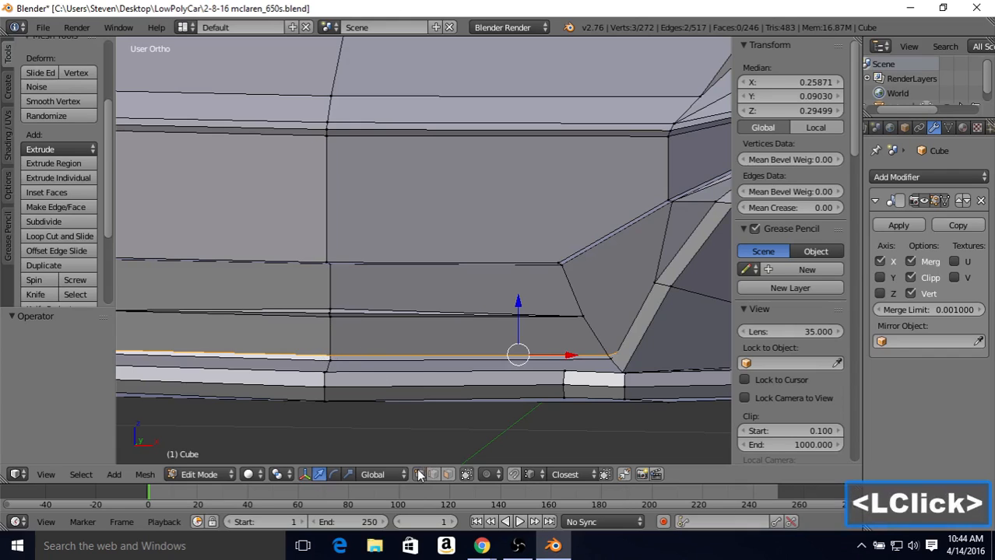
right_click(330, 355)
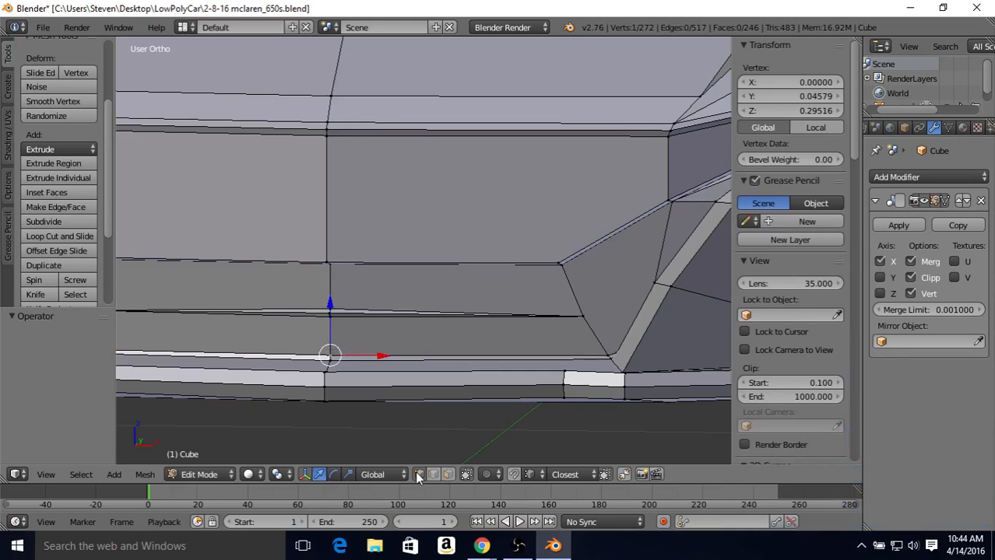
right_click(610, 351, "shift")
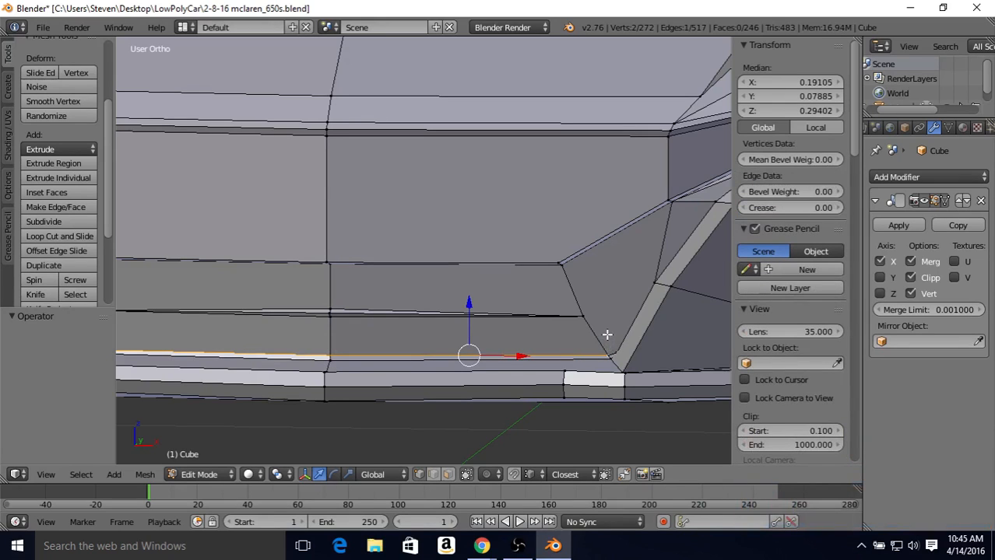
key("shift+v")
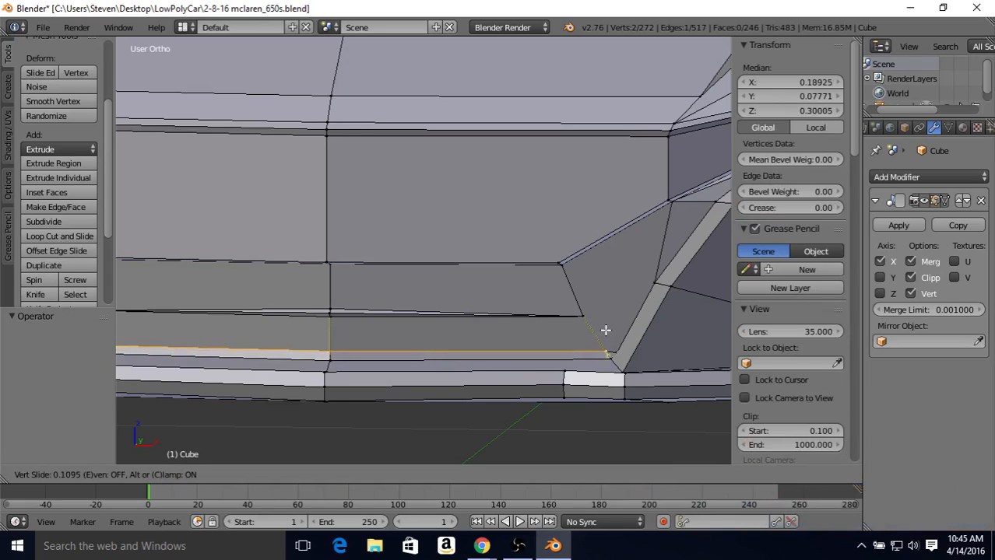
left_click(605, 330)
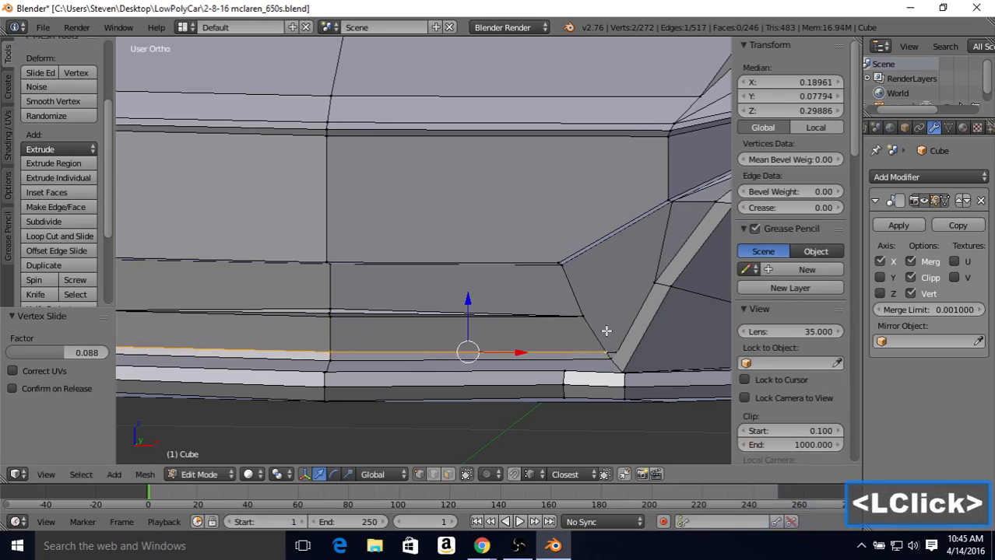
Vertex-slide the strip's outer corner vertex up along the intake edge by a factor of about 0.071
middle_click_drag(604, 329, 627, 345)
right_click(627, 348)
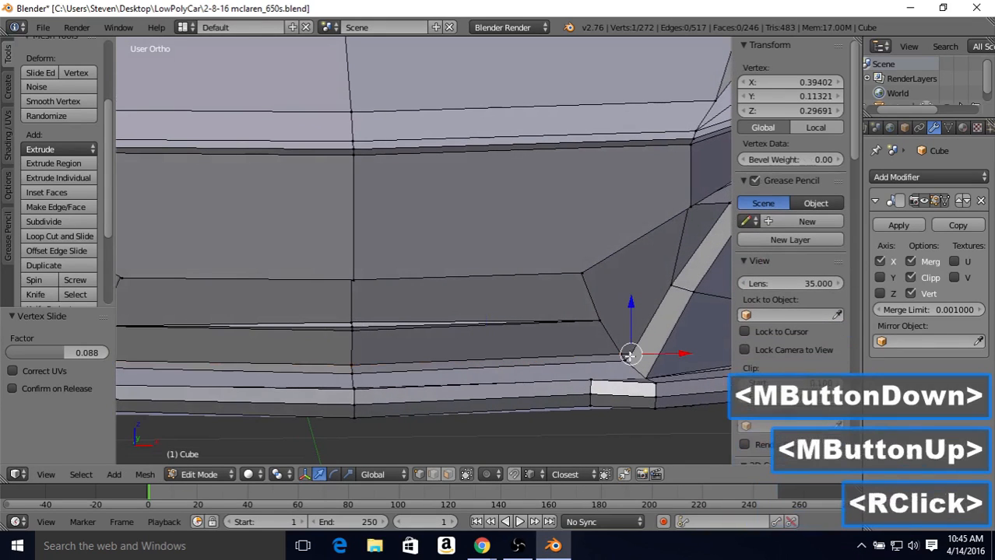
key("shift+v")
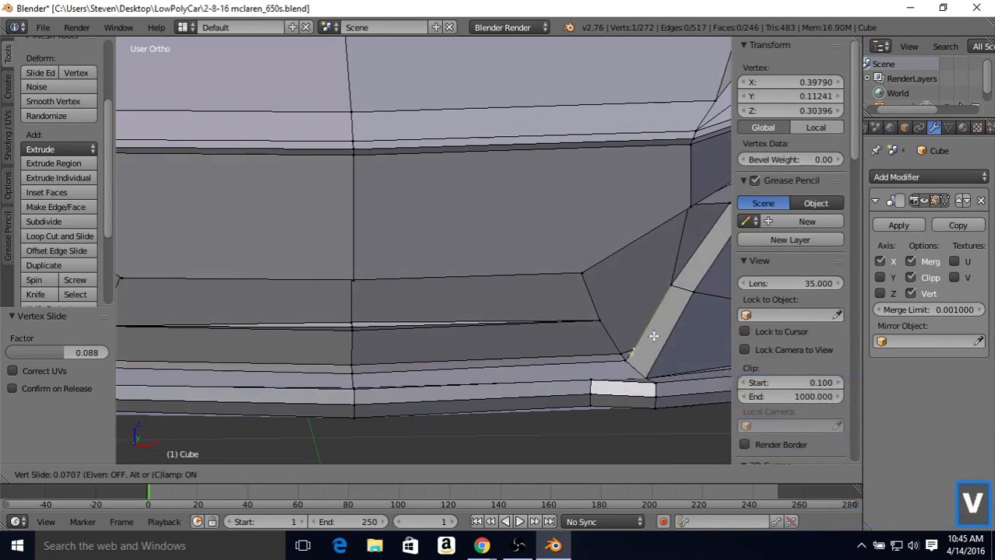
left_click(653, 336)
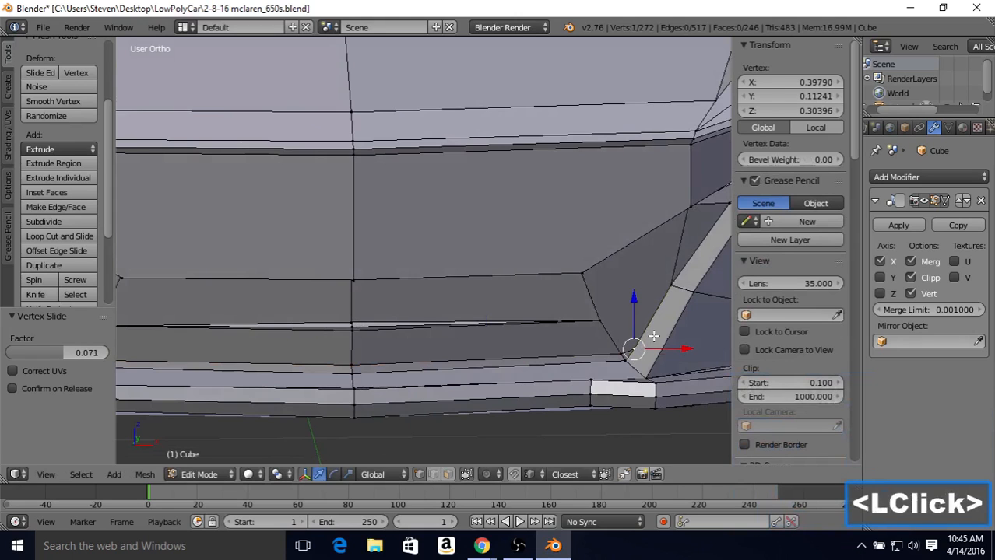
Add a single centred loop cut lengthwise through the widened strip above the front lip
middle_click_drag(586, 343, 557, 331)
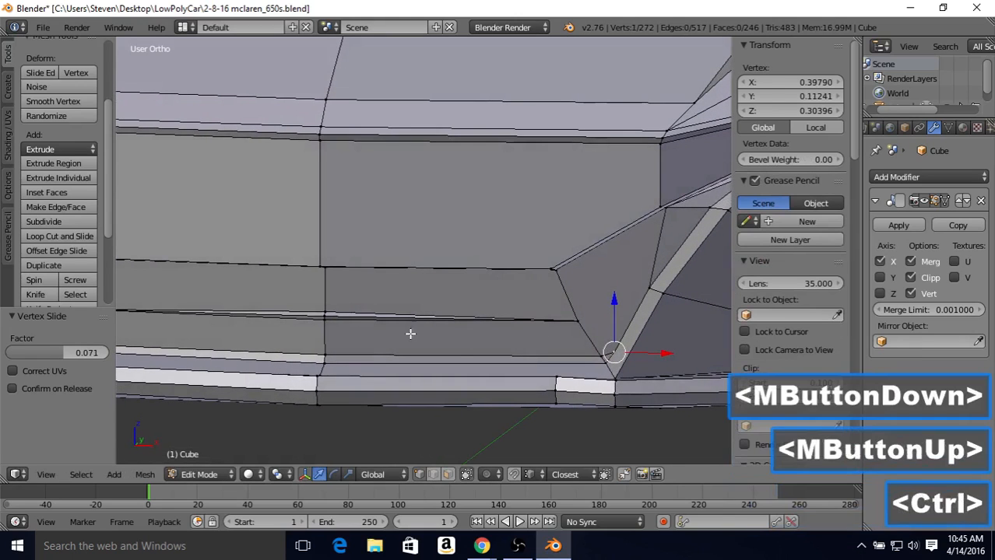
key("ctrl+r")
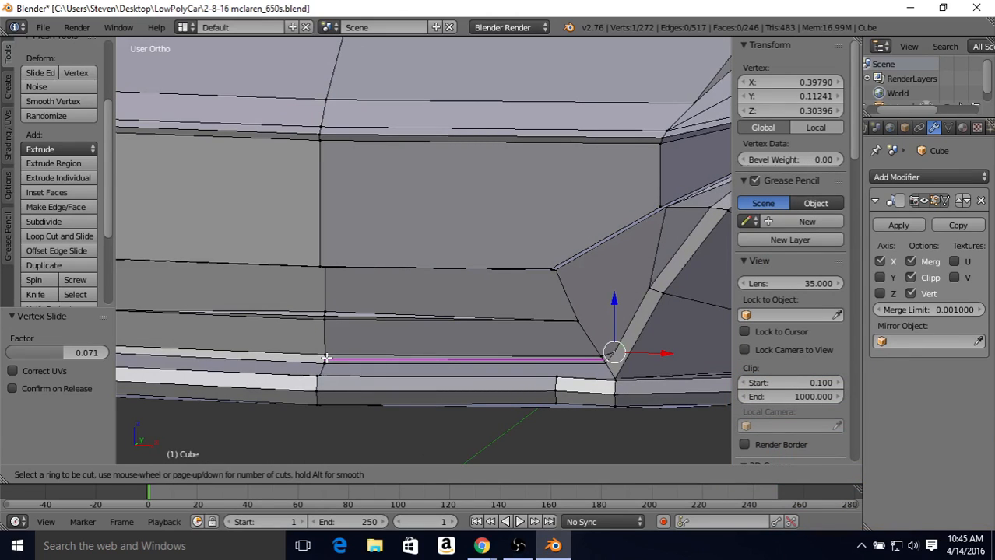
left_click(326, 357)
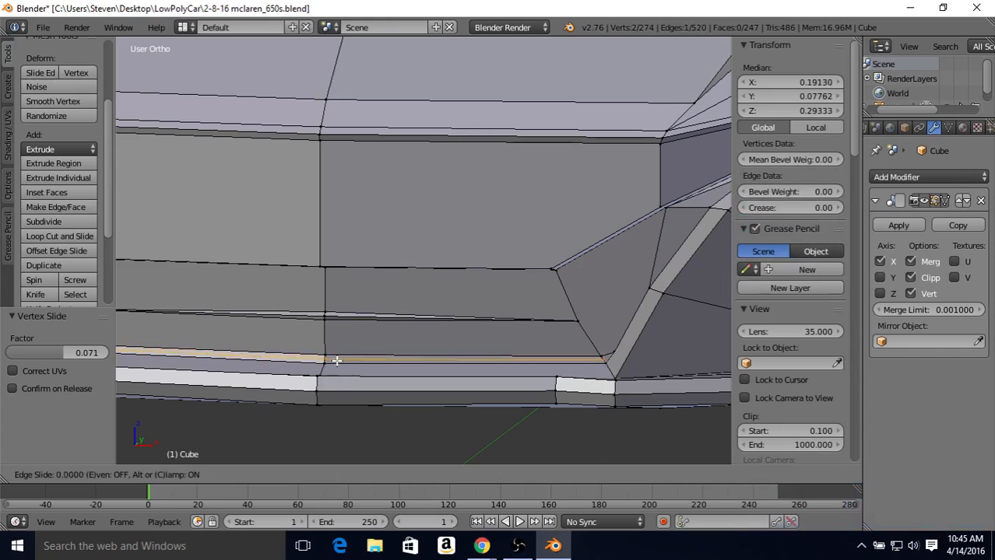
right_click(347, 351)
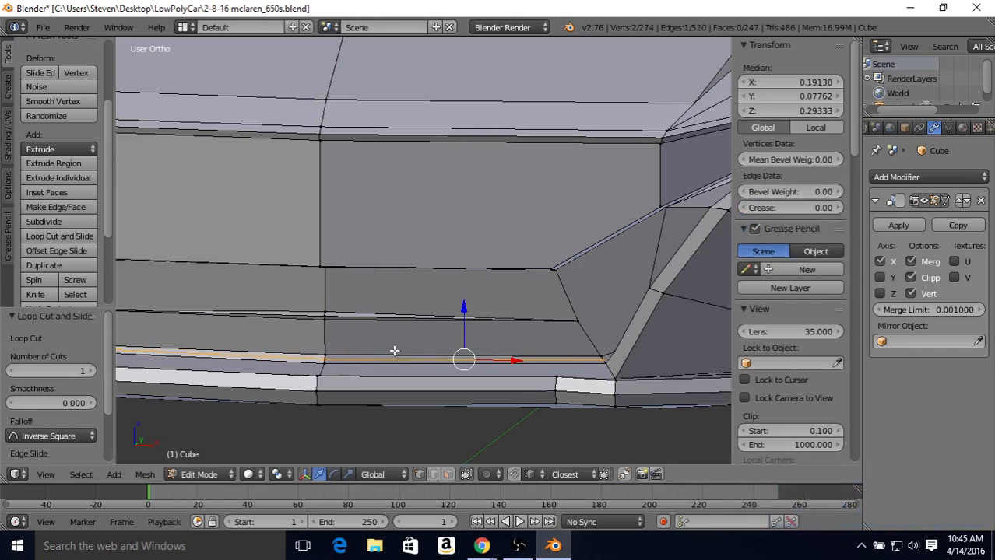
Move the new loop about -0.002 along Y and check the crease in Object Mode
mouse_move(393, 351)
middle_mouse_down()
mouse_move(405, 354)
mouse_move(396, 359)
middle_mouse_up()
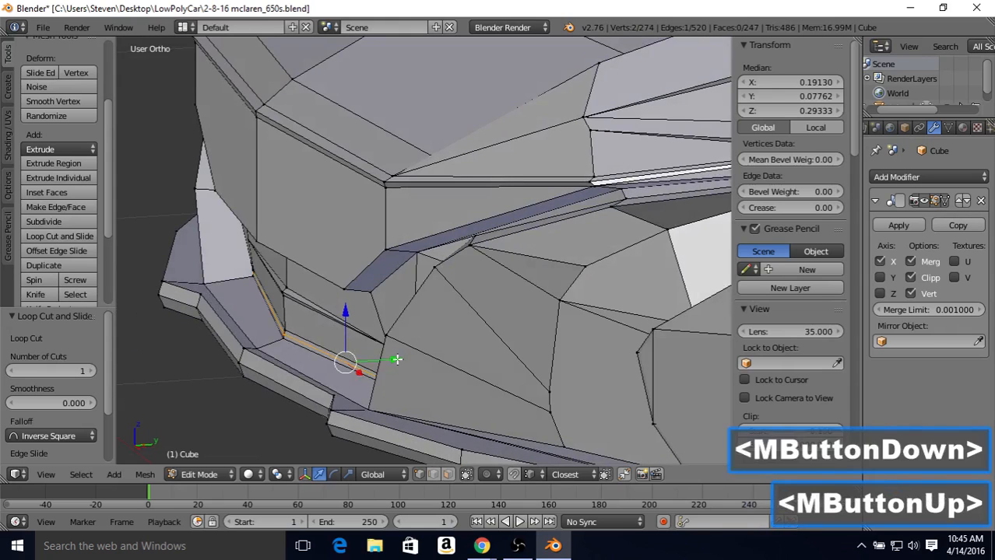
left_click_drag(397, 359, 391, 357)
key("Tab")
scroll(367, 351, "down", 2)
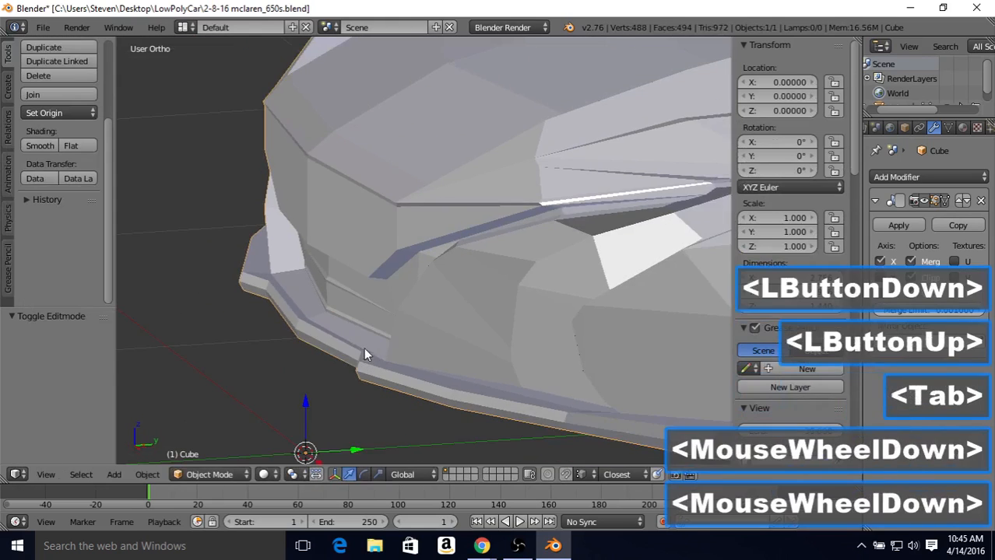
middle_click_drag(366, 351, 366, 302)
Move the loop back about 0.001 along Y and check the front end in Object Mode
key("Tab")
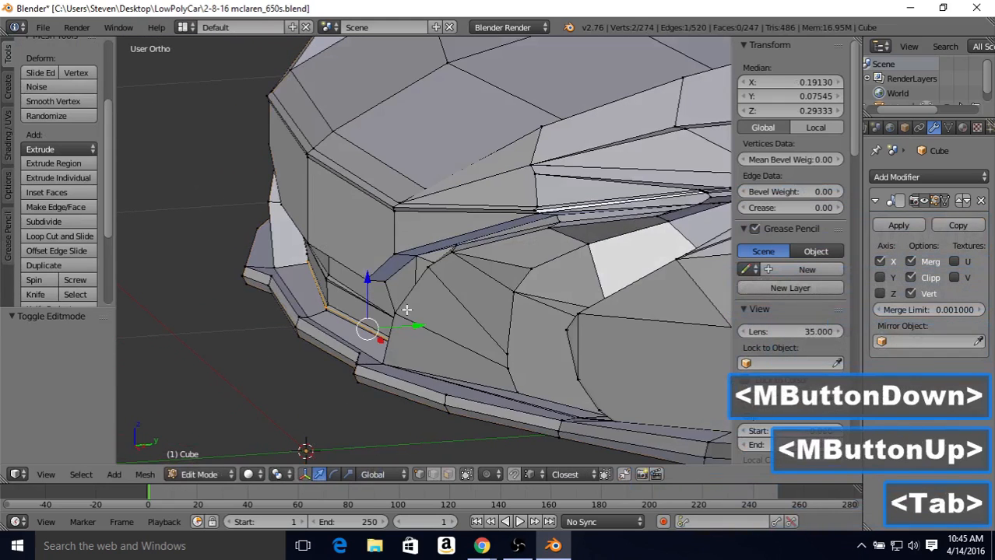
left_click_drag(415, 324, 414, 325)
key("Tab")
middle_click_drag(413, 325, 440, 285)
scroll(362, 327, "down", 2)
left_click(553, 546)
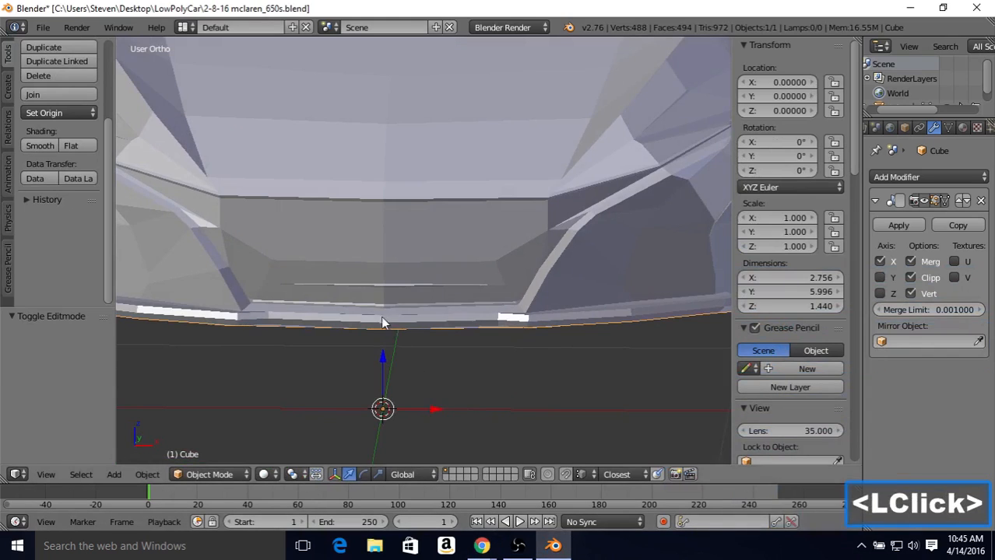
Nudge the loop about -0.001 along Y and review the front bumper in Object Mode
middle_click_drag(382, 322, 357, 316)
scroll(331, 314, "up", 2)
scroll(331, 315, "up", 1)
key("Tab")
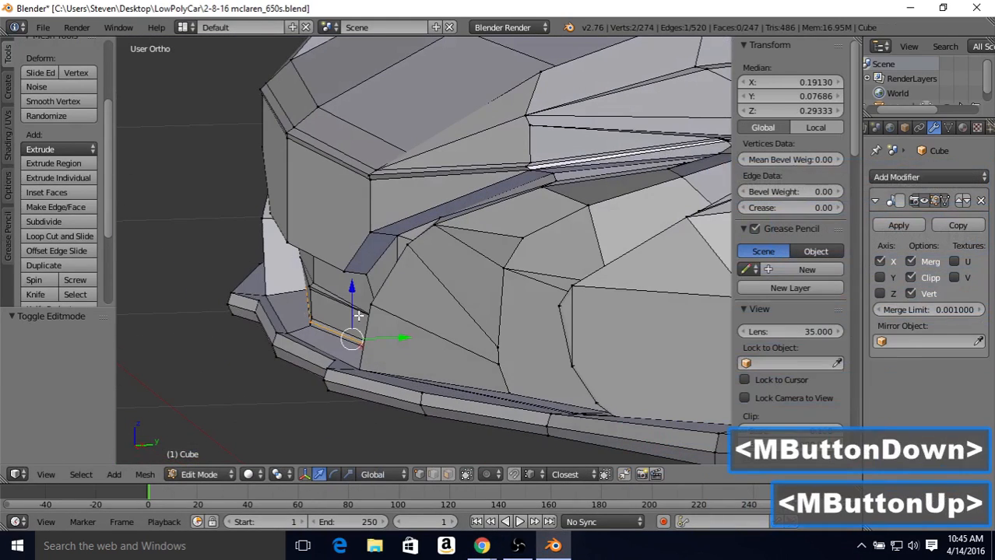
left_click(404, 337)
left_click_drag(404, 337, 404, 337)
key("Tab")
scroll(357, 342, "down", 2)
middle_click_drag(357, 342, 423, 215)
scroll(452, 290, "down", 5)
scroll(398, 246, "up", 3)
scroll(461, 233, "up", 1)
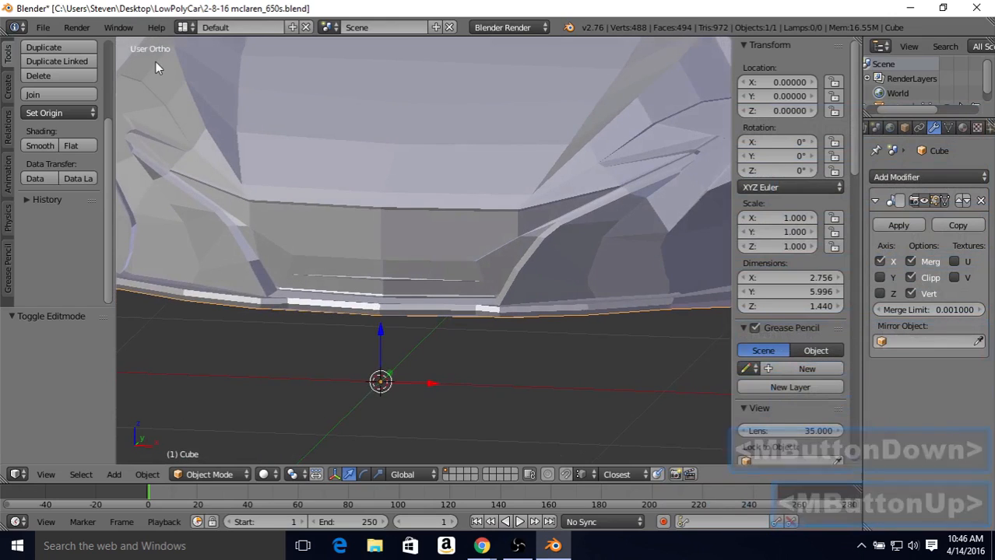
Save the model file under its existing name and return to its window
left_click(44, 28)
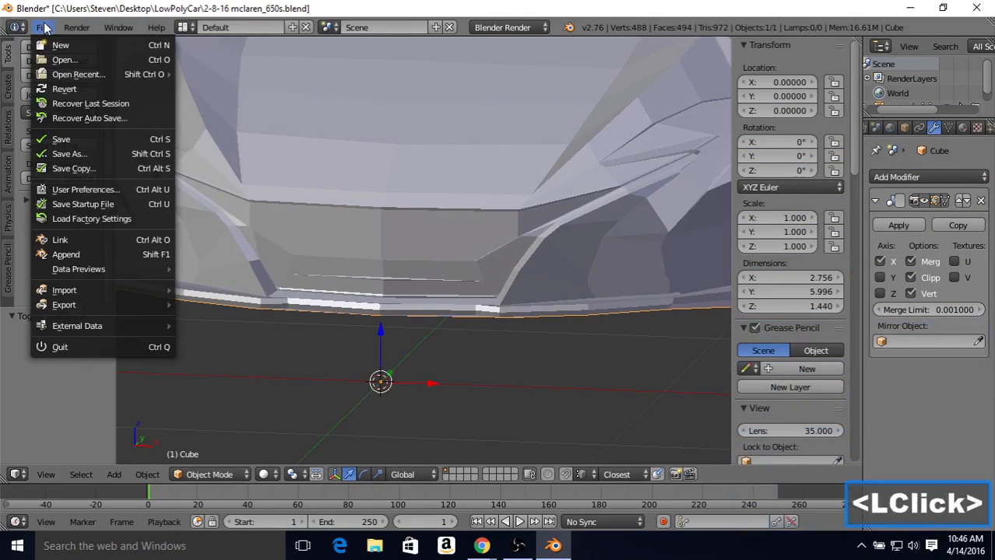
left_click(63, 141)
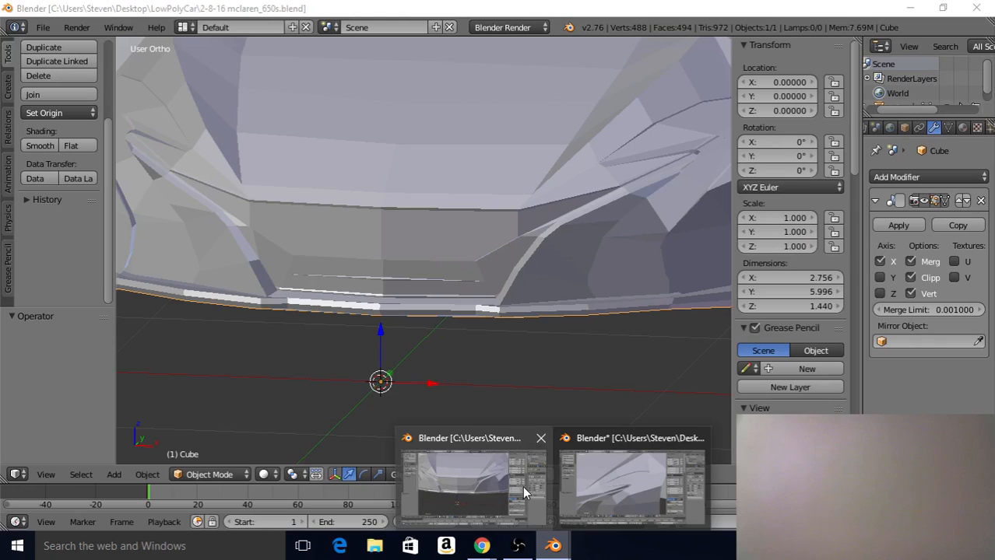
left_click(522, 486)
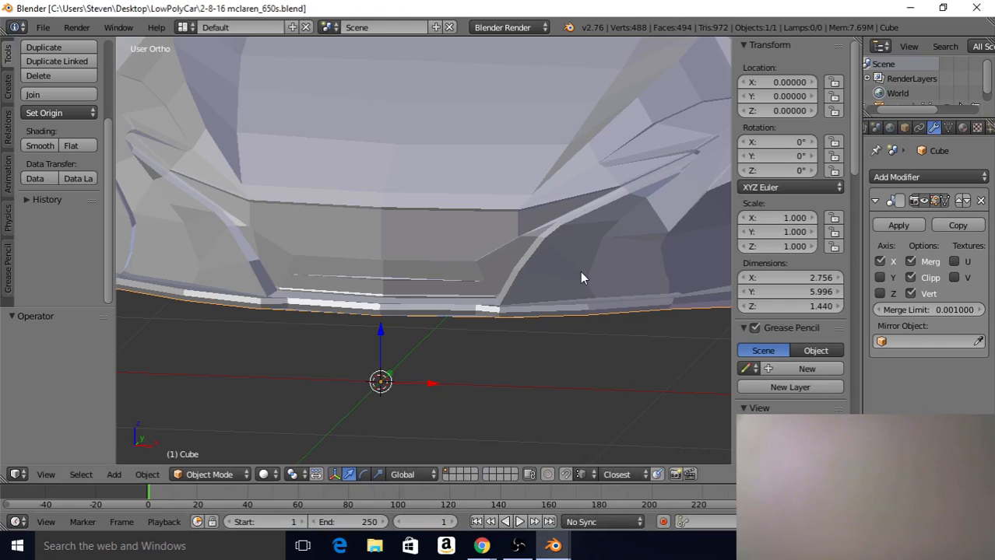
Select the four connected edges along the lower outer rim of the side intake, move them about -0.004 along X, and check the shape in Object Mode
key("Tab")
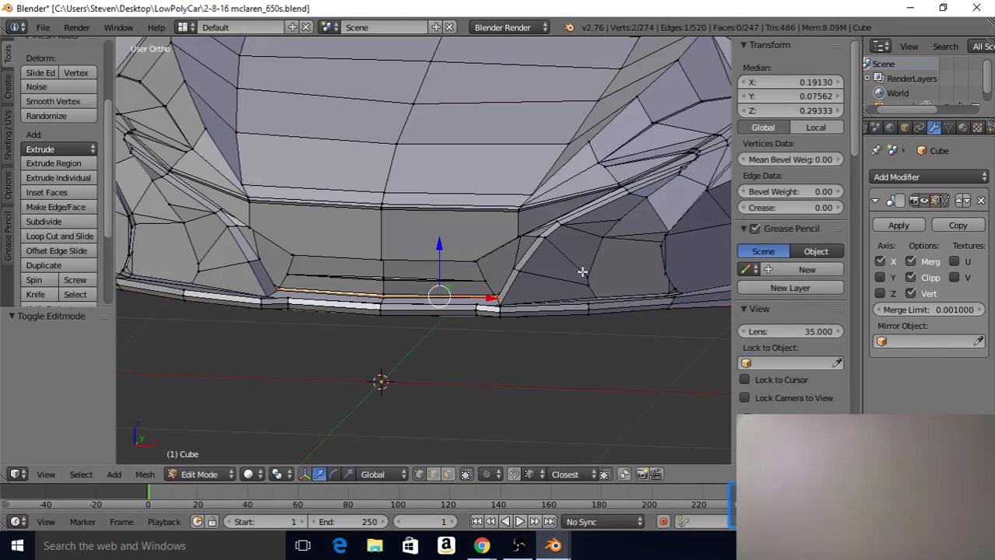
middle_click_drag(581, 270, 451, 328)
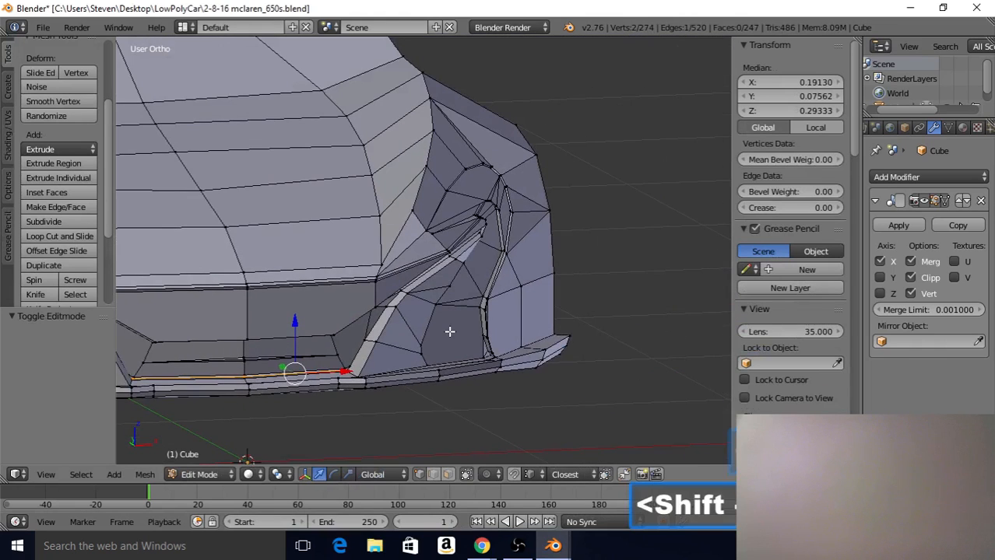
scroll(471, 328, "up", 4)
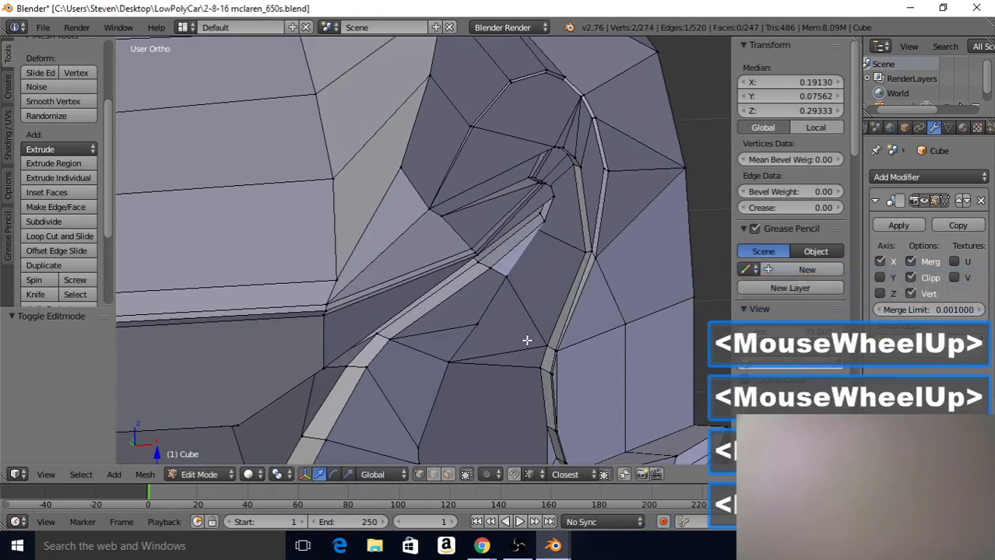
scroll(536, 308, "up", 2)
right_click(552, 313)
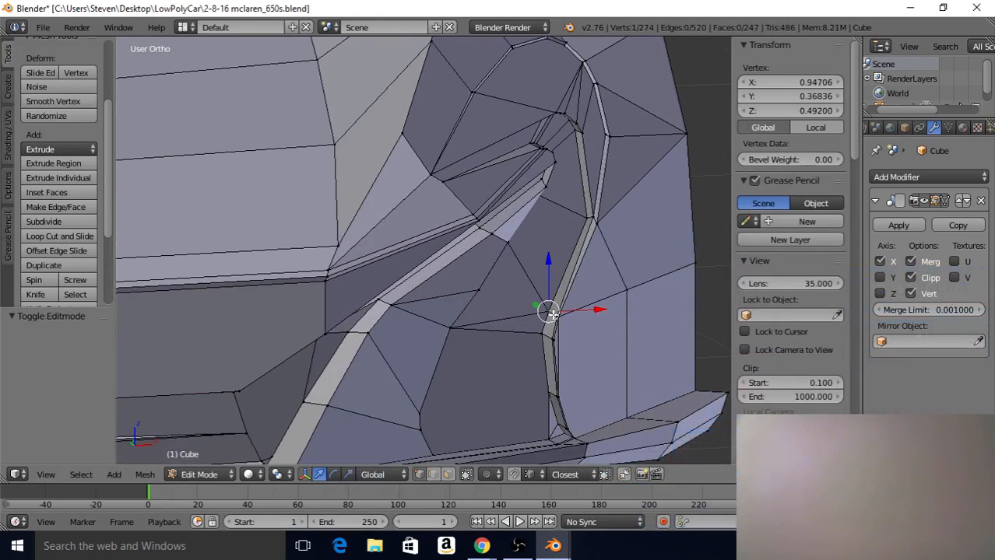
middle_click_drag(563, 299, 600, 302)
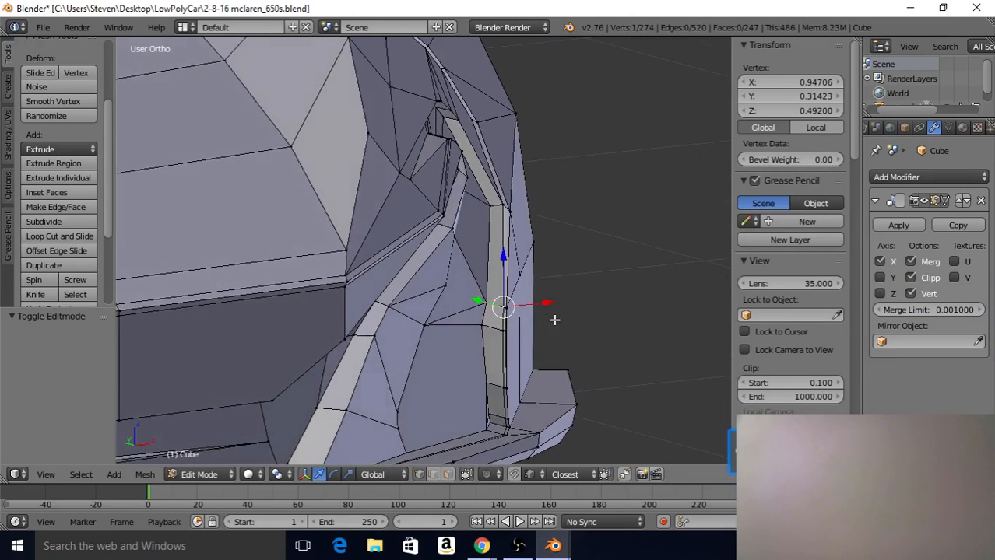
right_click(502, 330, "alt")
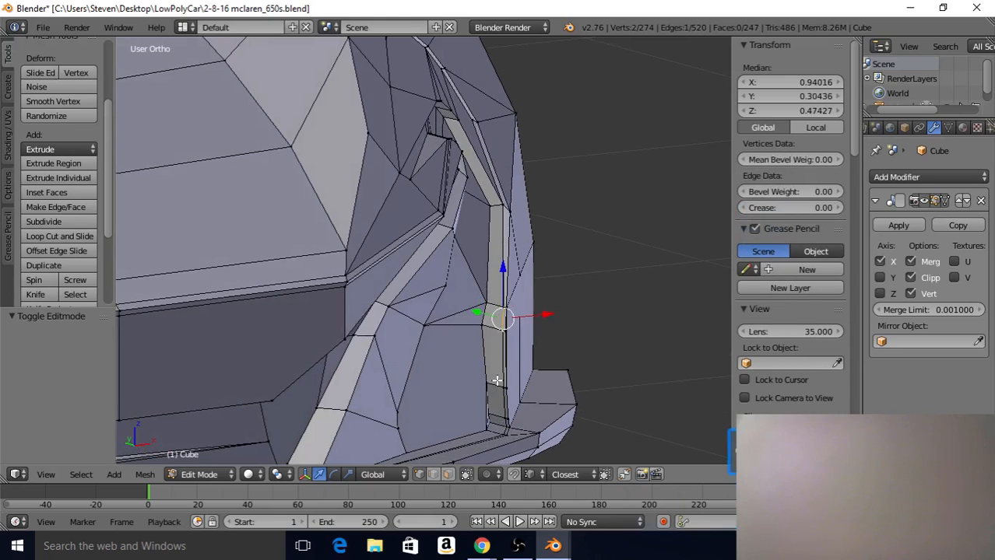
mouse_move(502, 416)
middle_mouse_down()
mouse_move(467, 413)
mouse_move(490, 415)
middle_mouse_up()
right_click(486, 424, "shift")
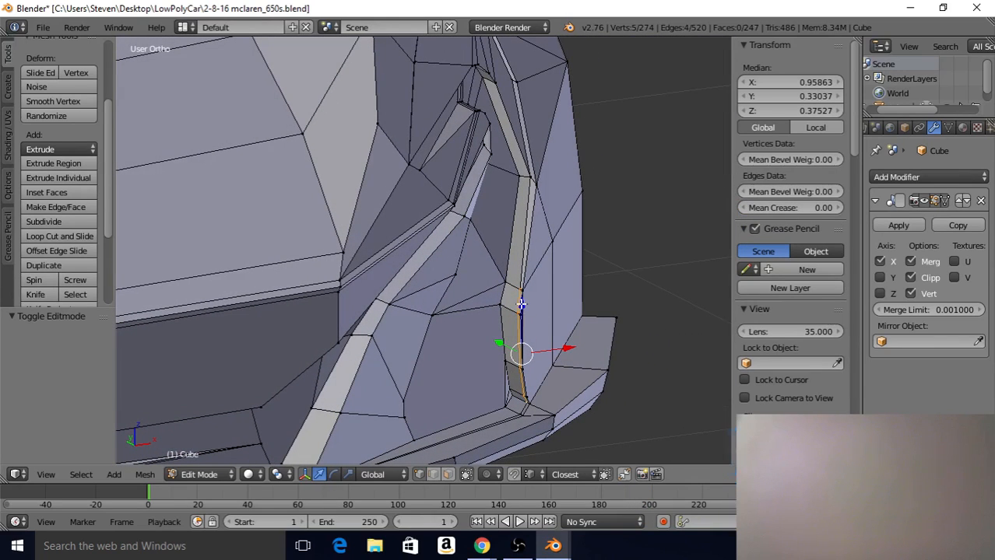
middle_click_drag(505, 322, 472, 316)
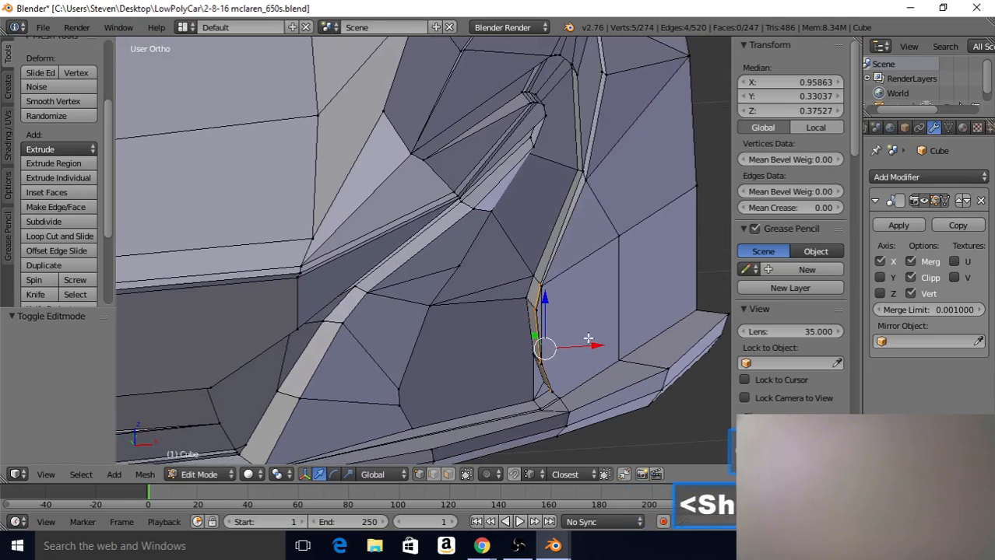
left_click_drag(597, 345, 597, 348)
scroll(597, 348, "down", 3)
key("Tab")
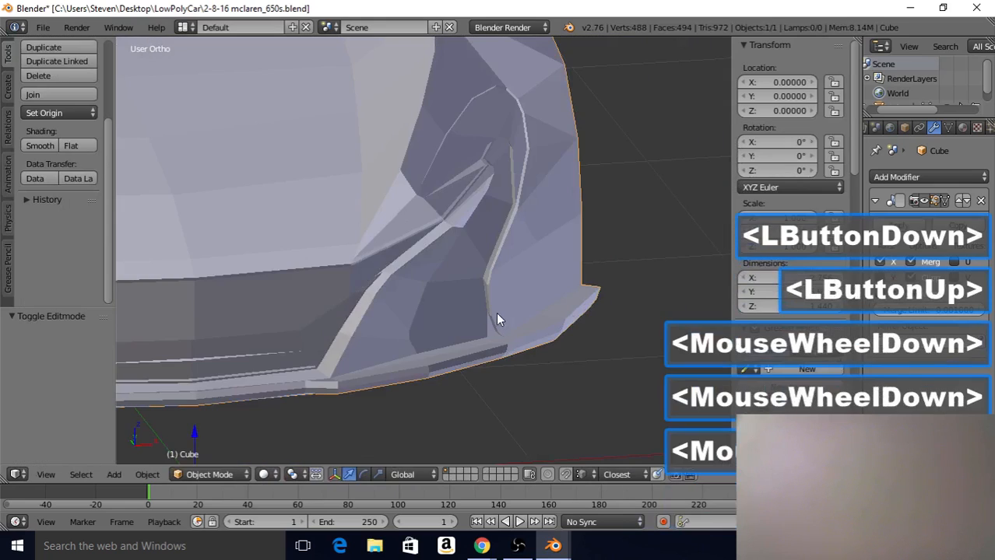
middle_click_drag(520, 297, 484, 295)
Nudge the same intake edges about -0.001 along X and review the intake and headlight area in Object Mode
scroll(512, 306, "up", 4)
key("Tab")
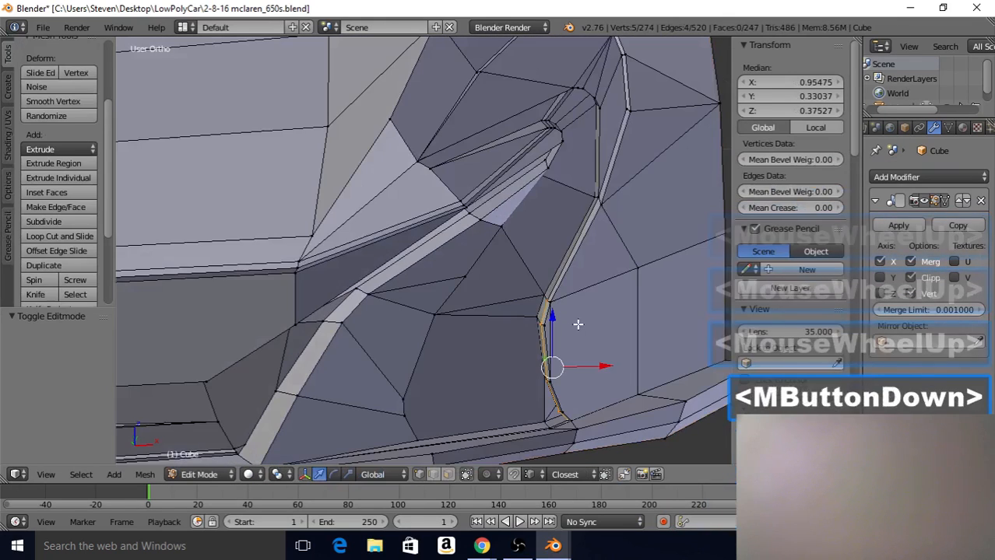
left_click_drag(598, 366, 598, 369)
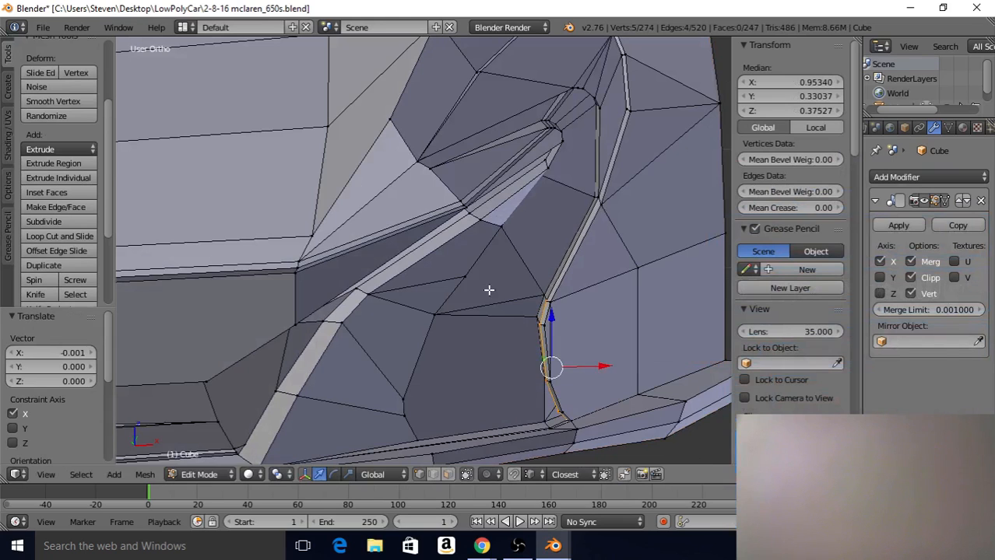
middle_click_drag(488, 289, 457, 335)
key("Tab")
scroll(456, 336, "down", 2)
middle_click_drag(456, 274, 430, 265)
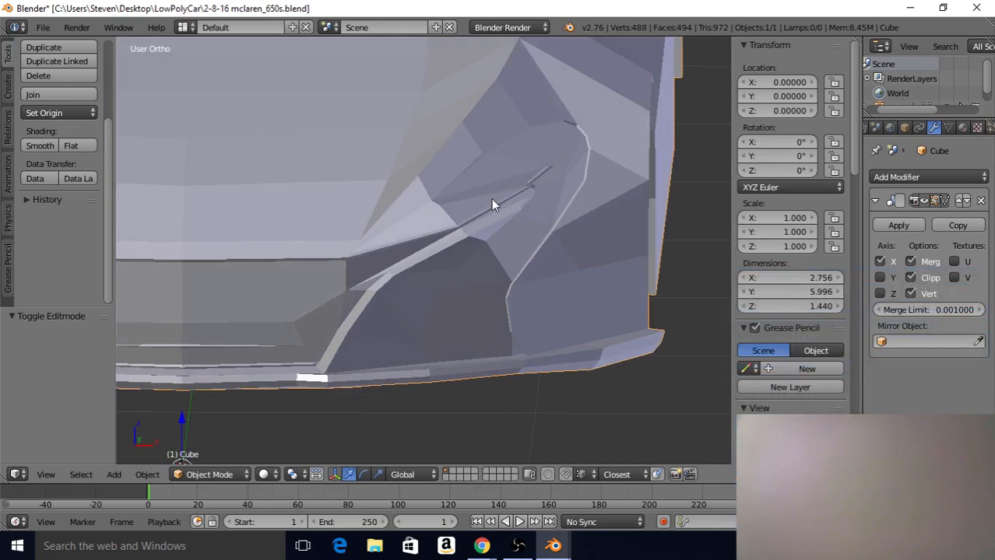
middle_click_drag(498, 230, 502, 265, "shift")
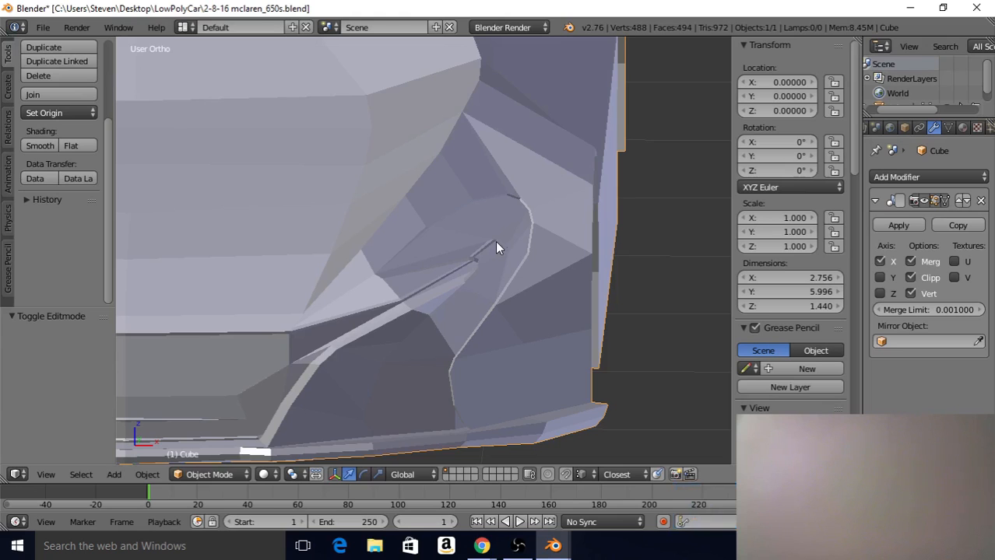
middle_click_drag(474, 252, 456, 260)
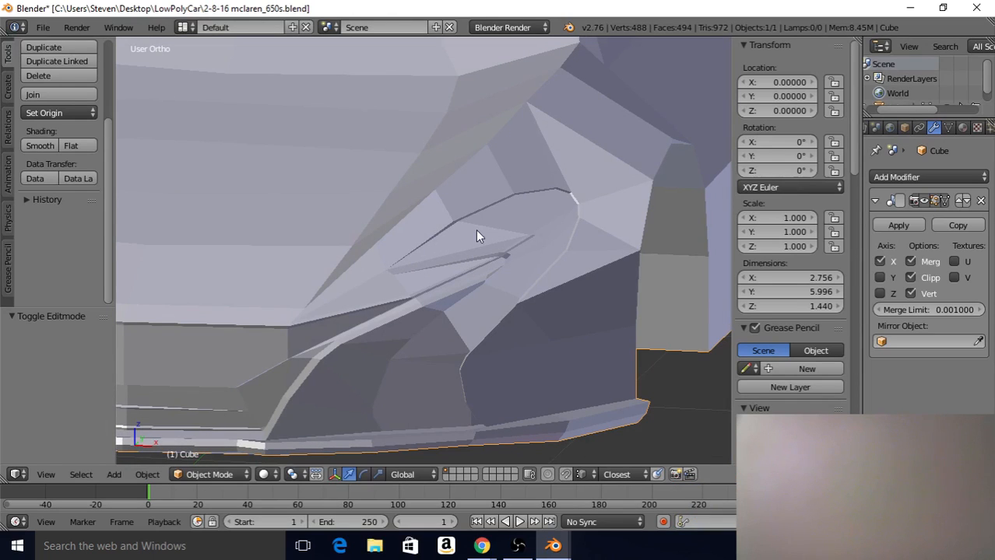
Select the edge loop running under the hood and headlight in Edit Mode, leaving out its vertices at the headlight's rear end
key("Tab")
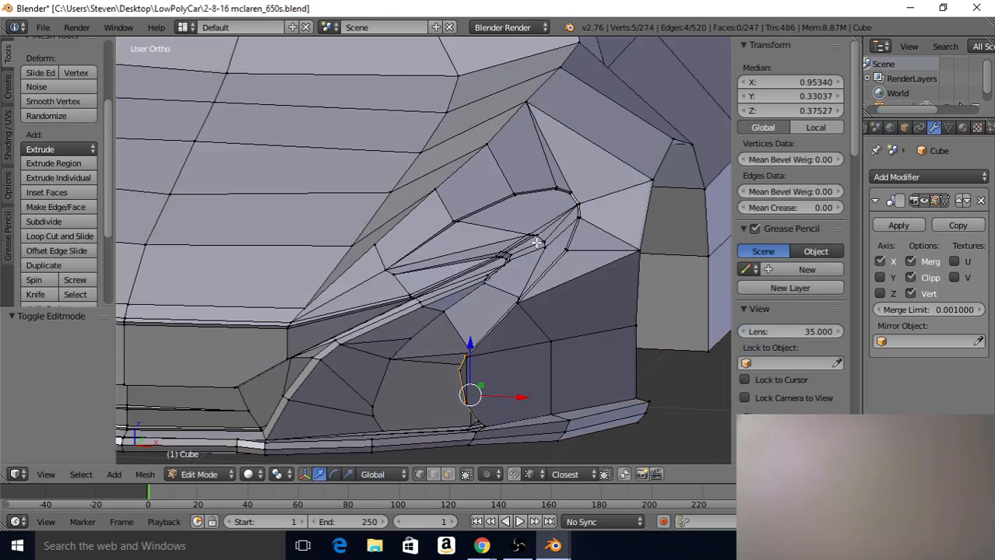
middle_click_drag(503, 268, 463, 295, "shift")
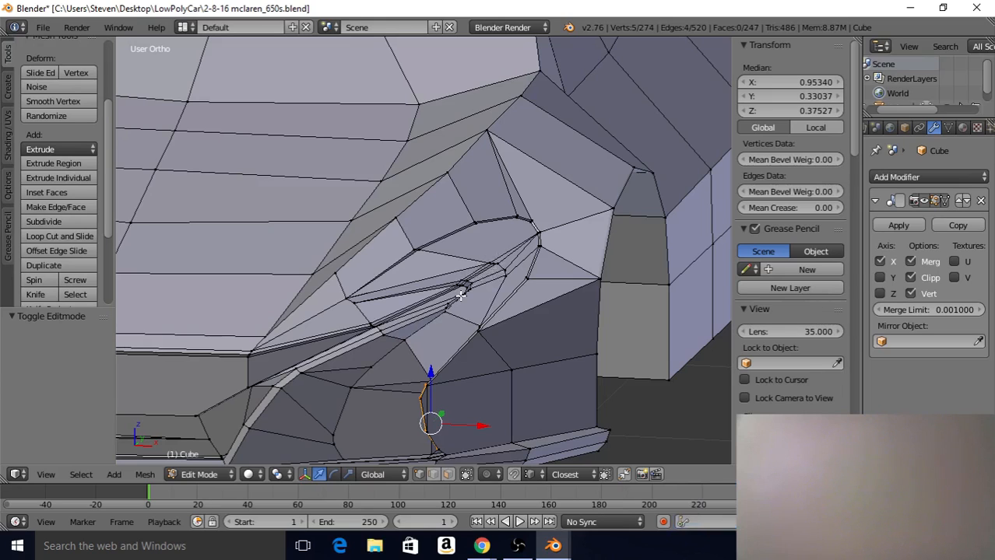
middle_click_drag(471, 273, 467, 319)
scroll(467, 319, "up", 2)
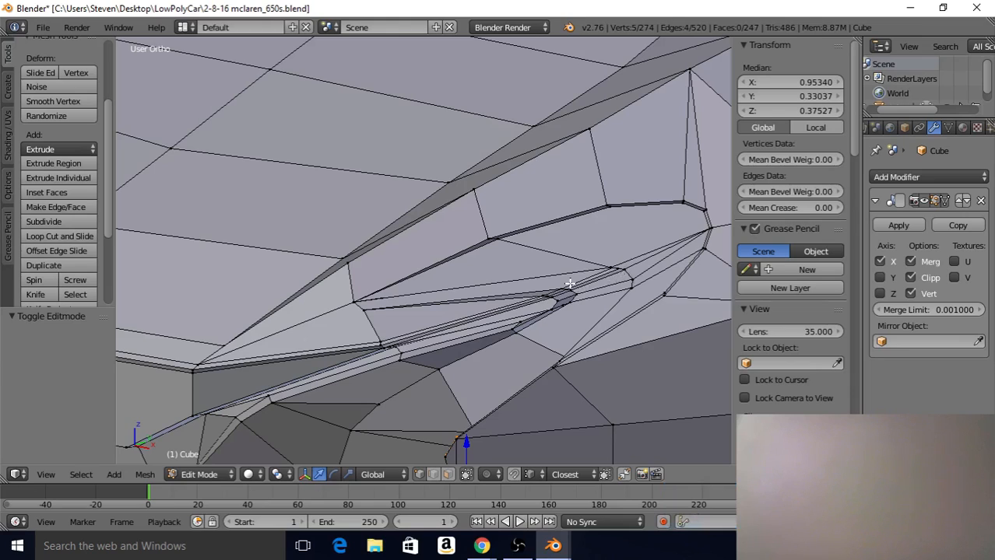
left_click(345, 350, "alt+shift")
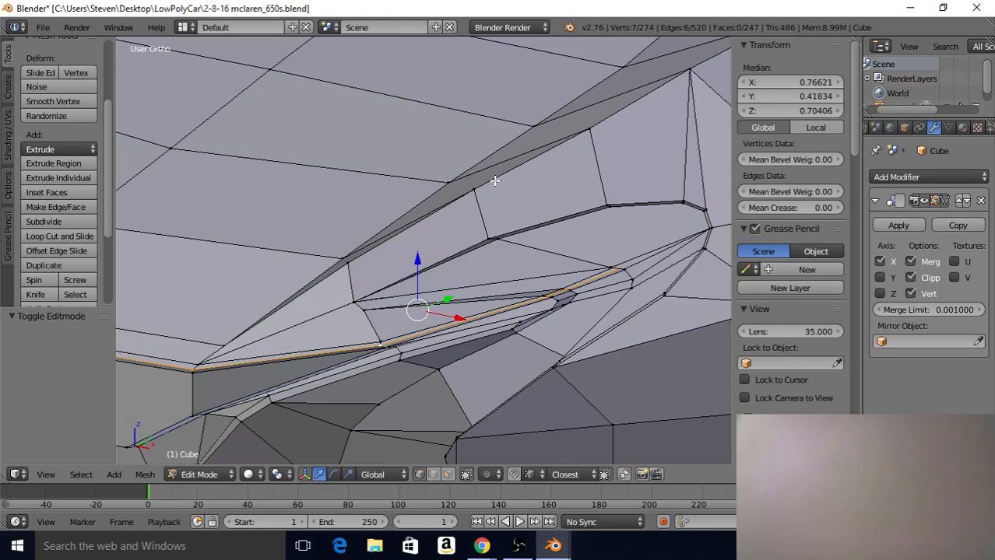
key("b")
left_click_drag(491, 190, 661, 361)
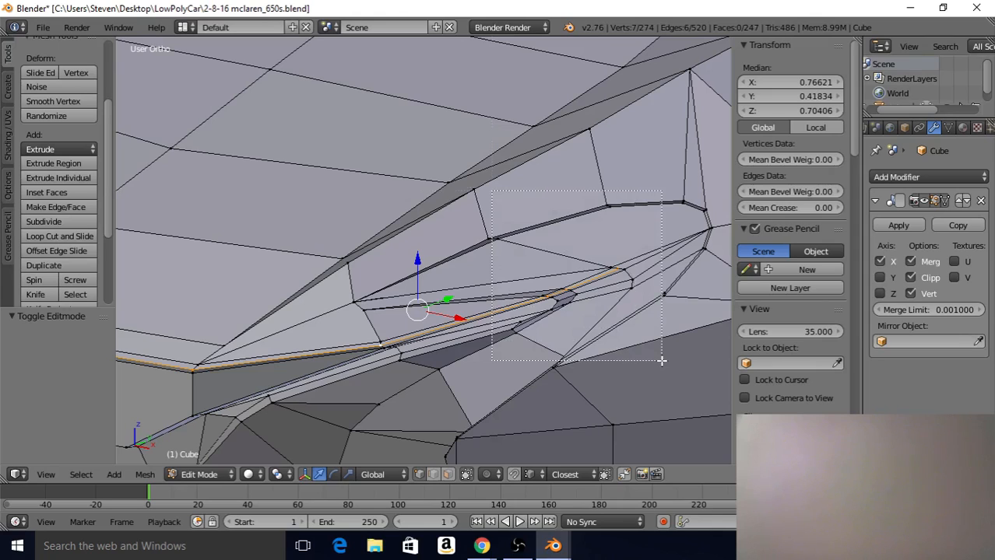
middle_click_drag(661, 360, 661, 361)
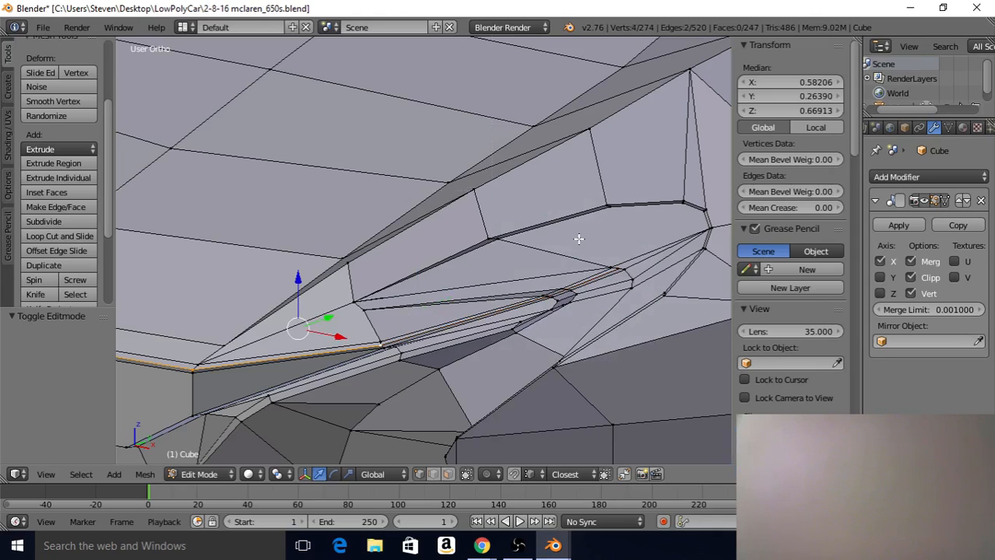
Show the headlight in wireframe, then select the inner rear headlight vertex in the test16 V3 file's wireframe to read its coordinates
key("z")
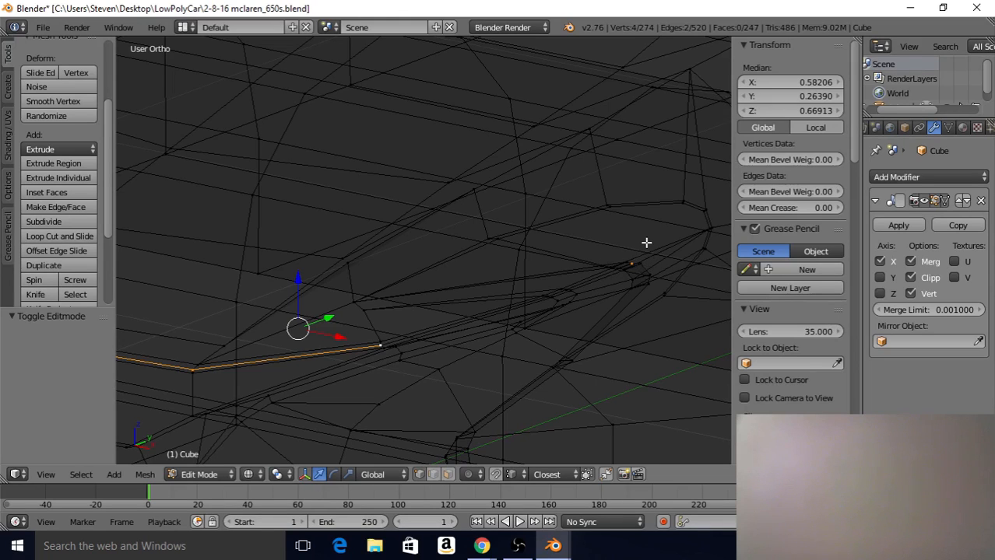
middle_click_drag(566, 284, 466, 313, "shift")
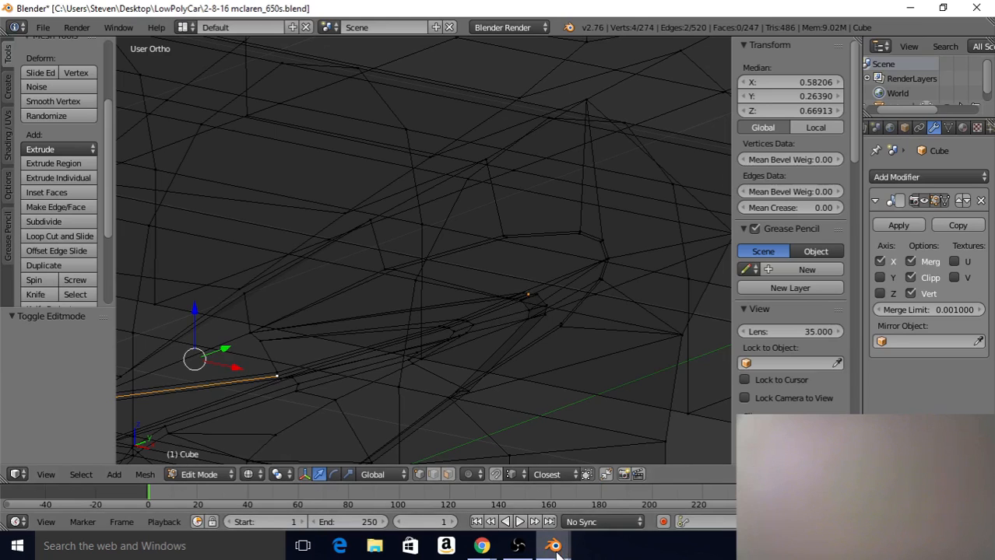
mouse_move(560, 547)
left_click(599, 493)
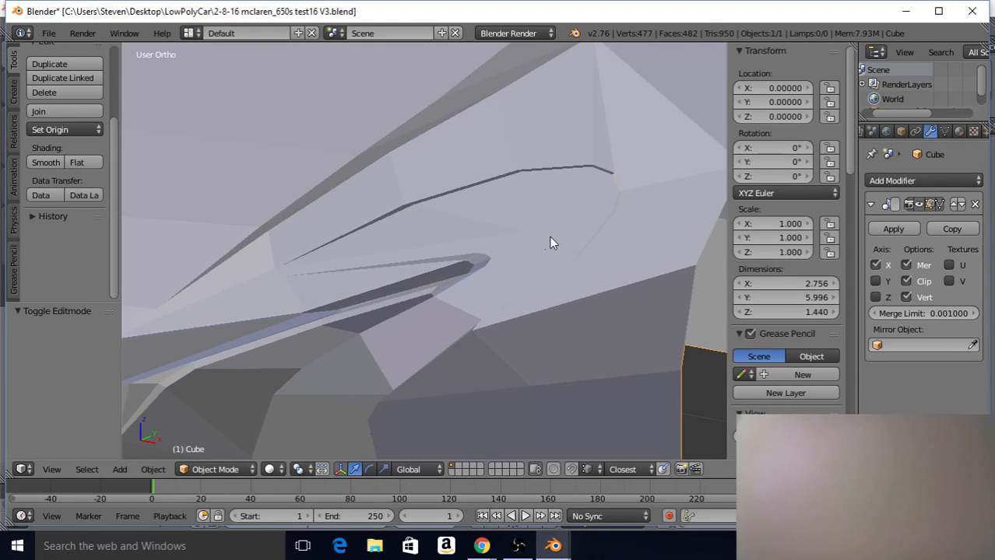
key("Tab")
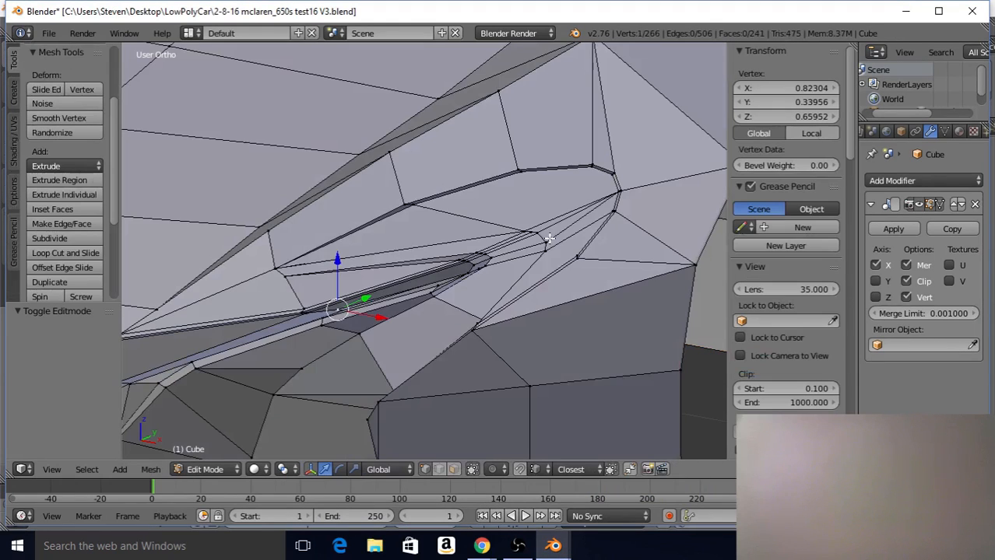
key("z")
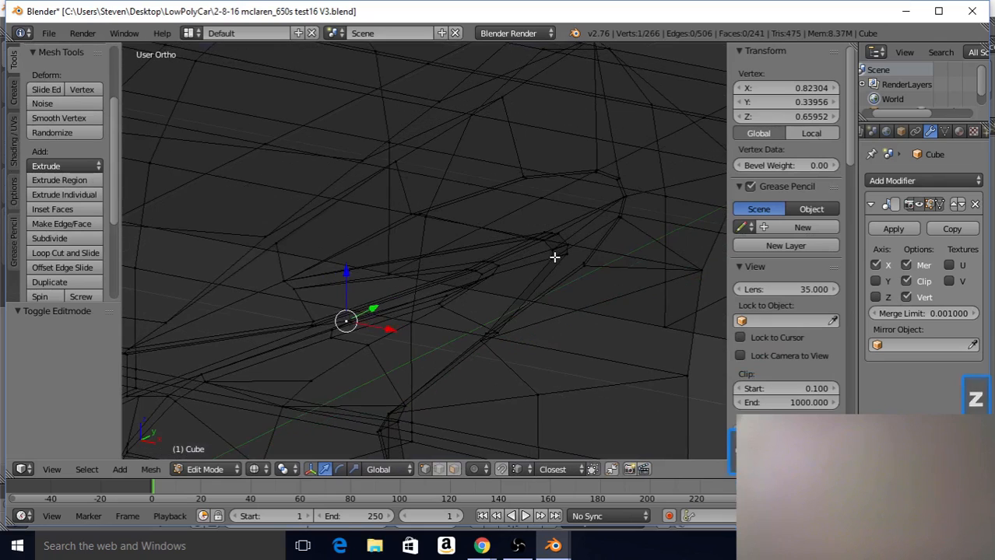
middle_click_drag(554, 257, 440, 291)
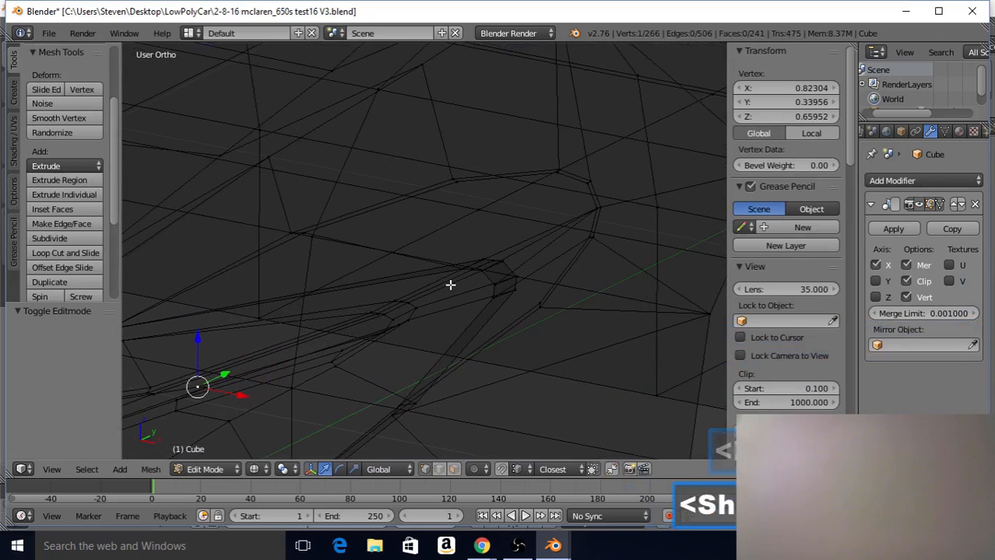
right_click(493, 260)
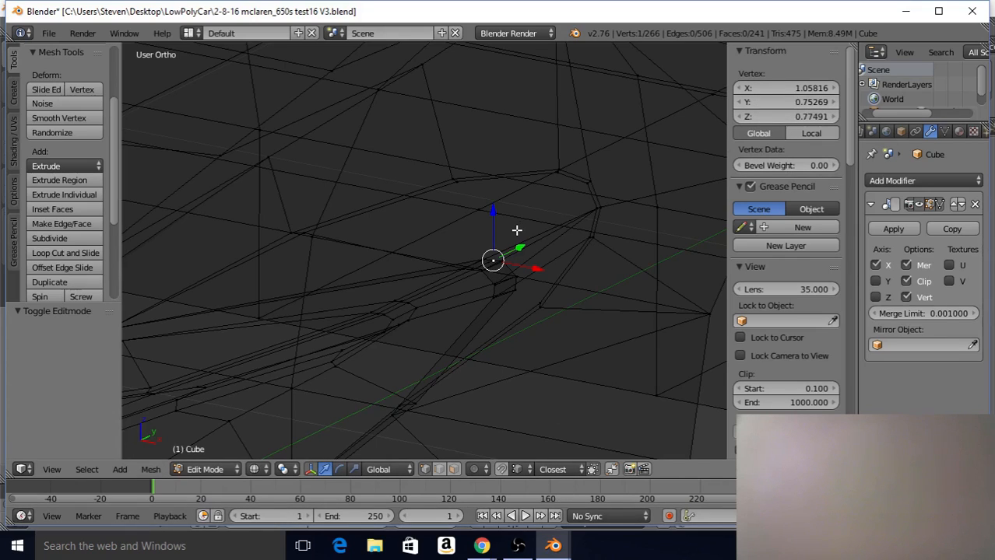
Return to the main mclaren_650s file and set the Y coordinate of the matching headlight vertex to 0.7269
mouse_move(553, 546)
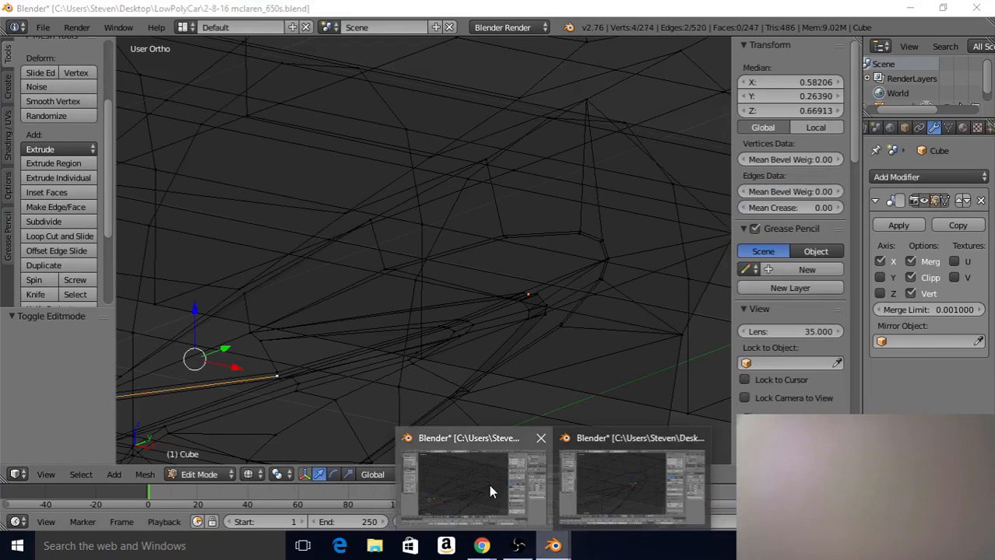
left_click(490, 486)
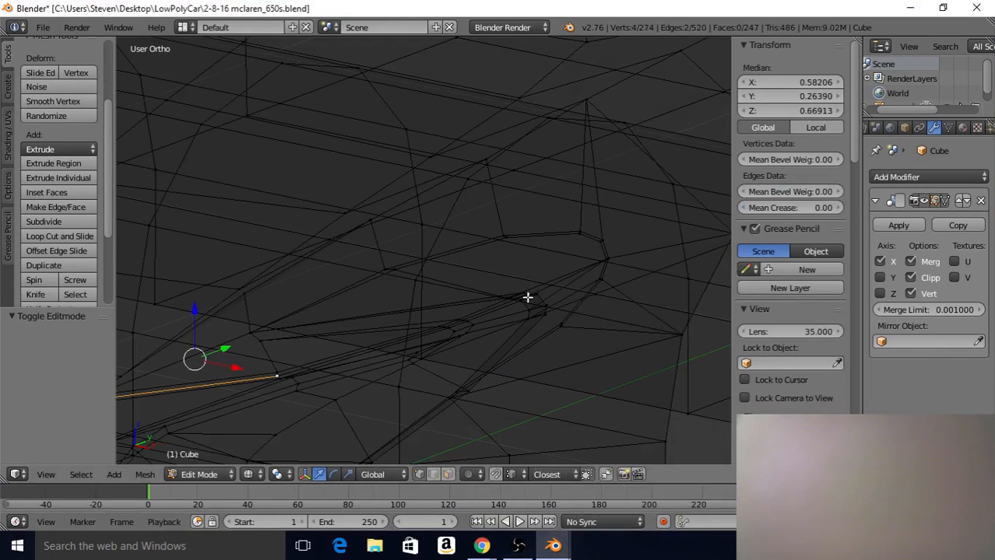
right_click(528, 296)
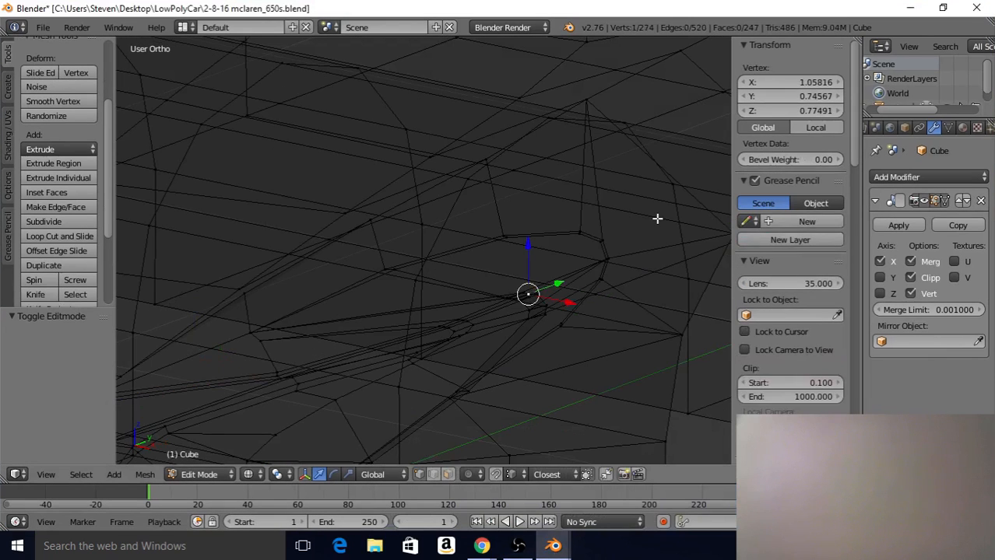
left_click(788, 96)
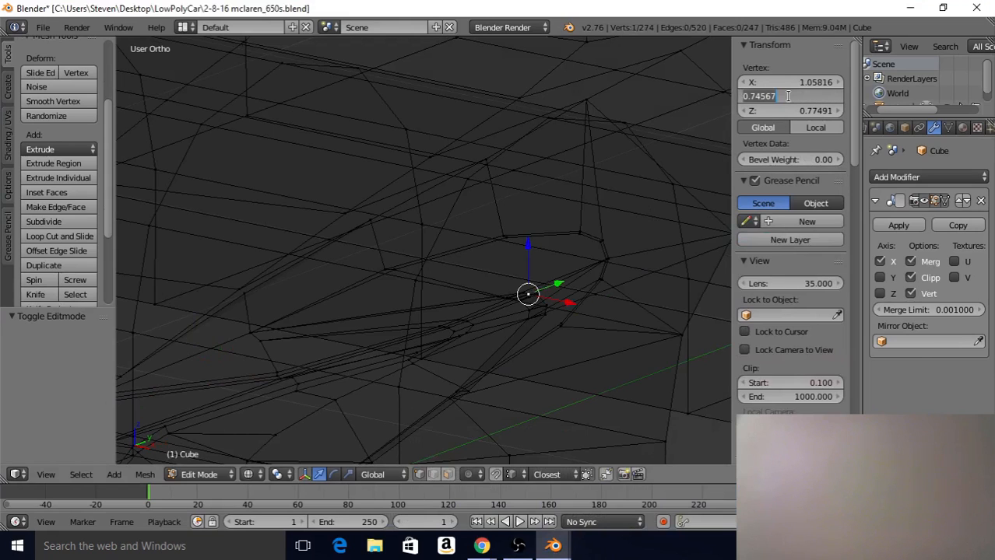
key("BackSpace")
type(".7269")
key("Return")
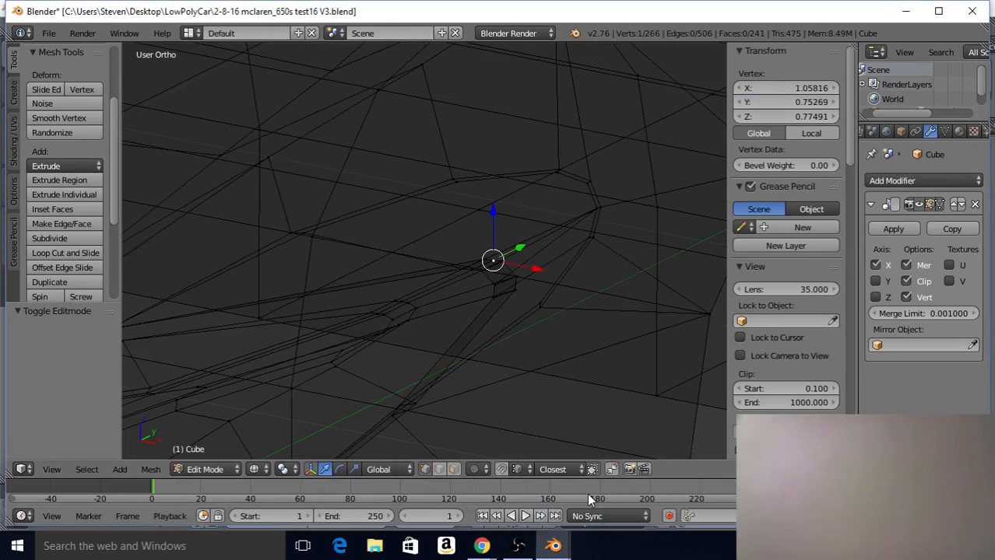
Recheck the reference vertex in the test16 V3 file and set the matching vertex's Y coordinate to 0.75269 in the main file
mouse_move(553, 545)
left_click(633, 478)
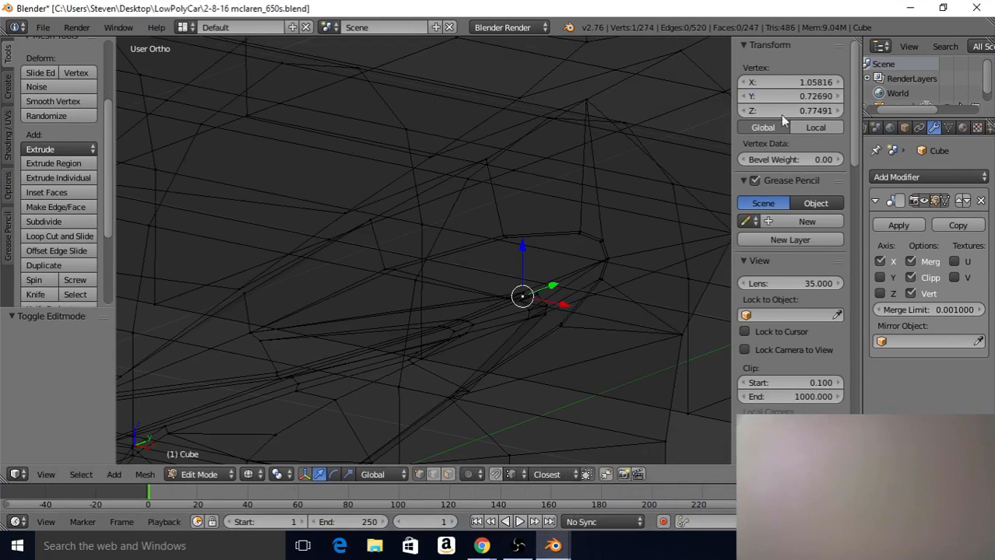
left_click(789, 95)
key("BackSpace")
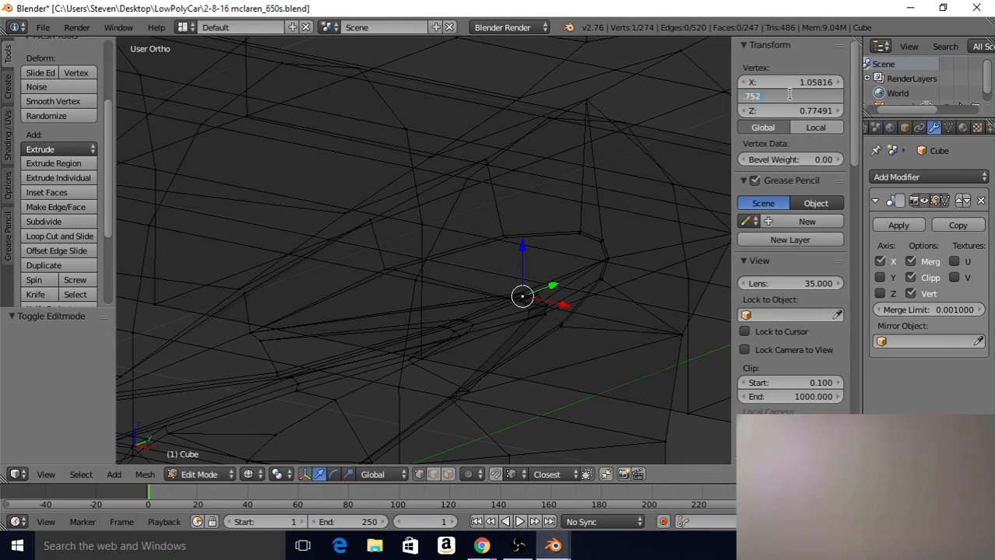
type(".75269")
key("Return")
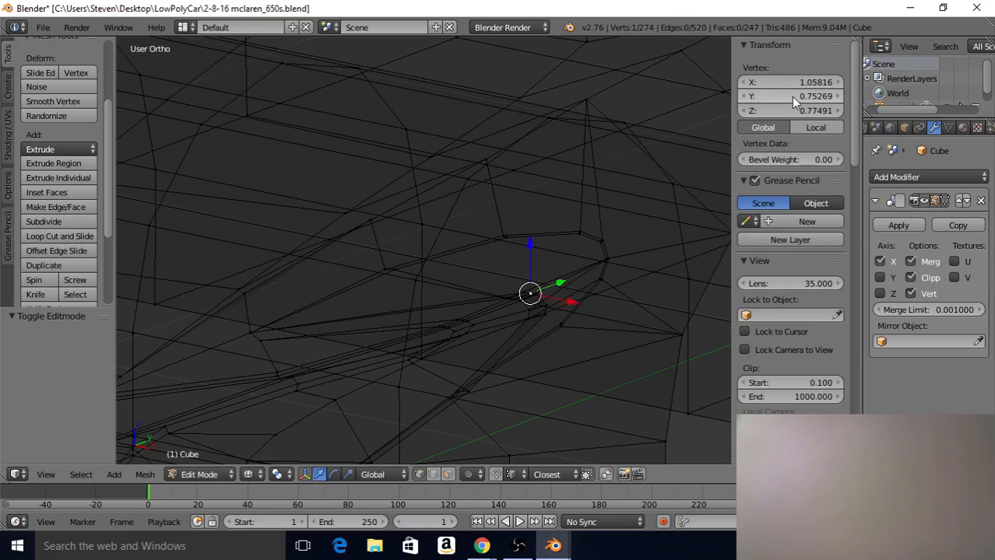
Show the model in solid shading in Object Mode and examine the headlight surface and the sharp recess beneath it
key("Tab")
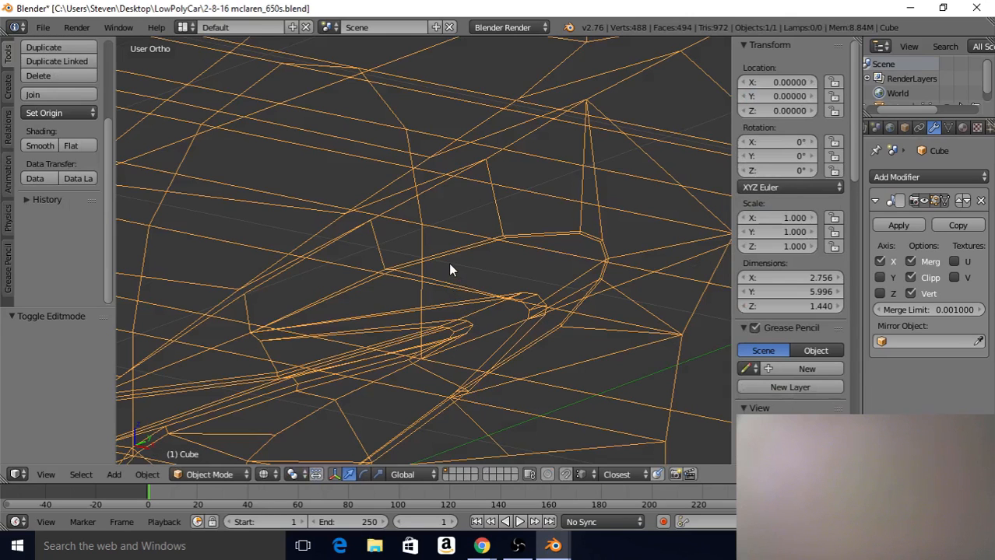
key("z")
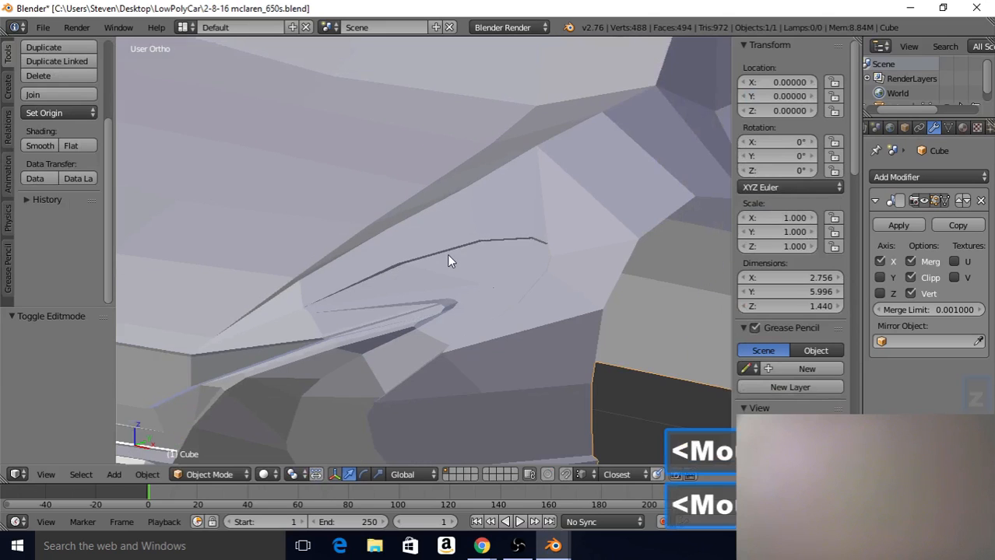
middle_click_drag(442, 305, 578, 427)
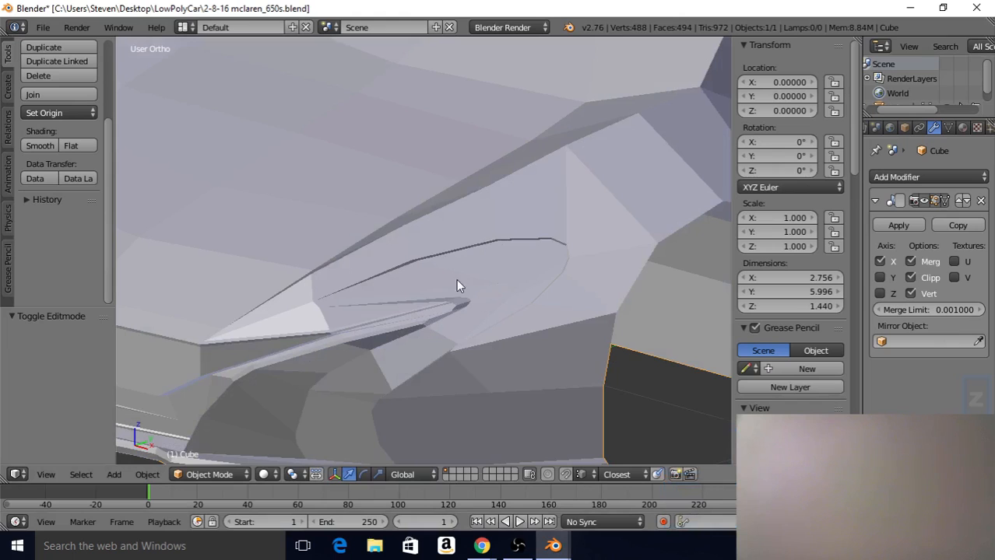
middle_click_drag(473, 283, 510, 278)
middle_click_drag(400, 306, 425, 387, "shift")
middle_click_drag(466, 338, 466, 274)
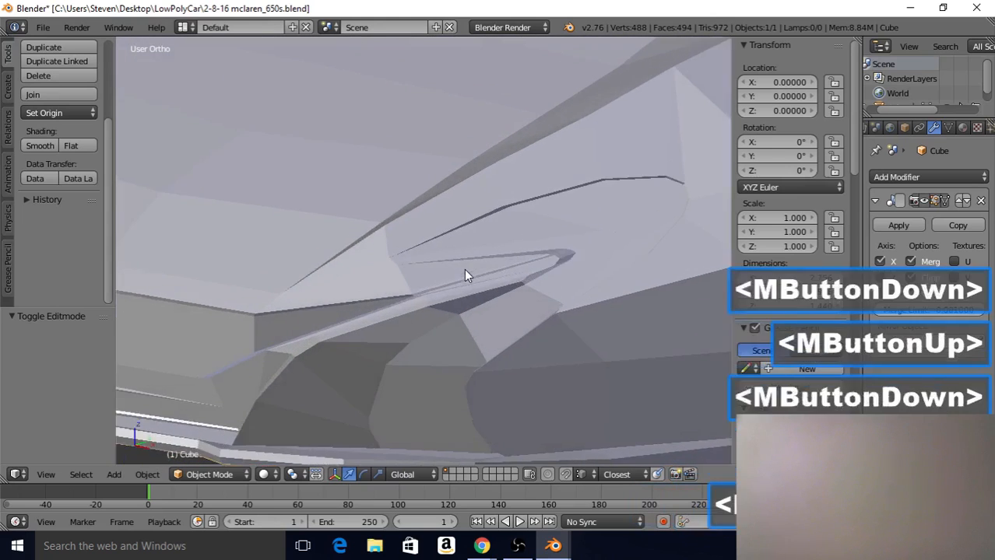
scroll(466, 273, "up", 3)
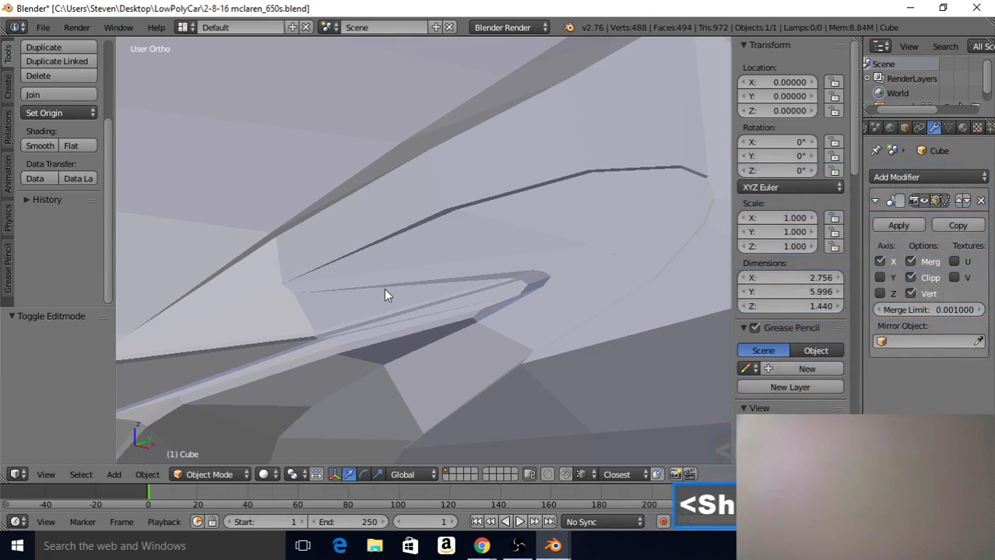
mouse_move(384, 292)
middle_mouse_down()
mouse_move(492, 282)
mouse_move(394, 308)
middle_mouse_up()
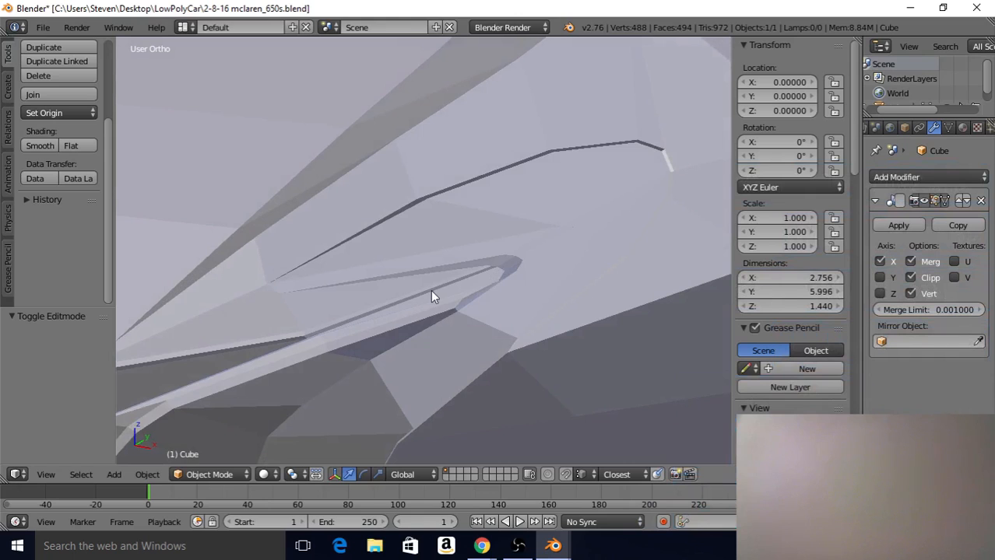
middle_click_drag(475, 285, 502, 277, "shift")
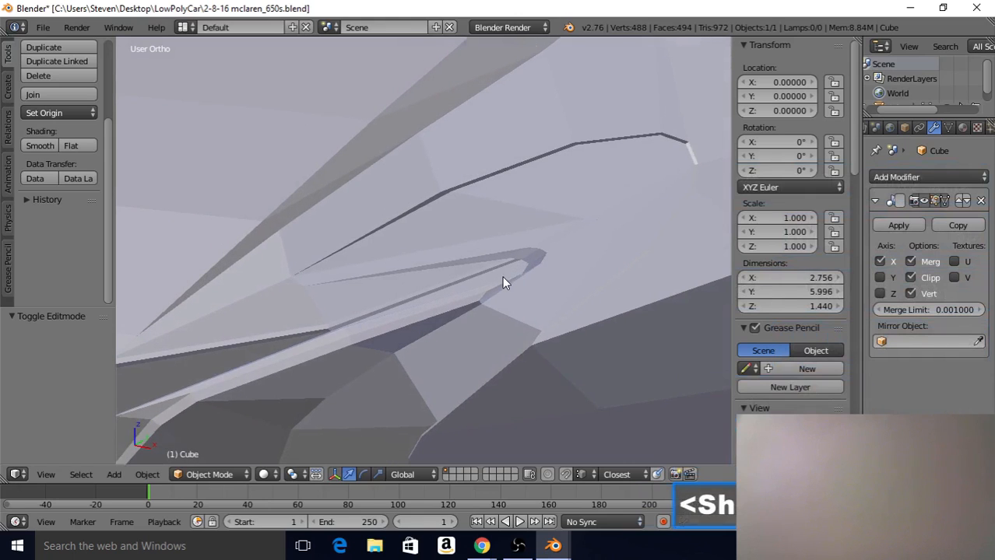
Merge the three closely spaced vertices at the rear tip of the headlight's lower recess At Last in Edit Mode
key("Tab")
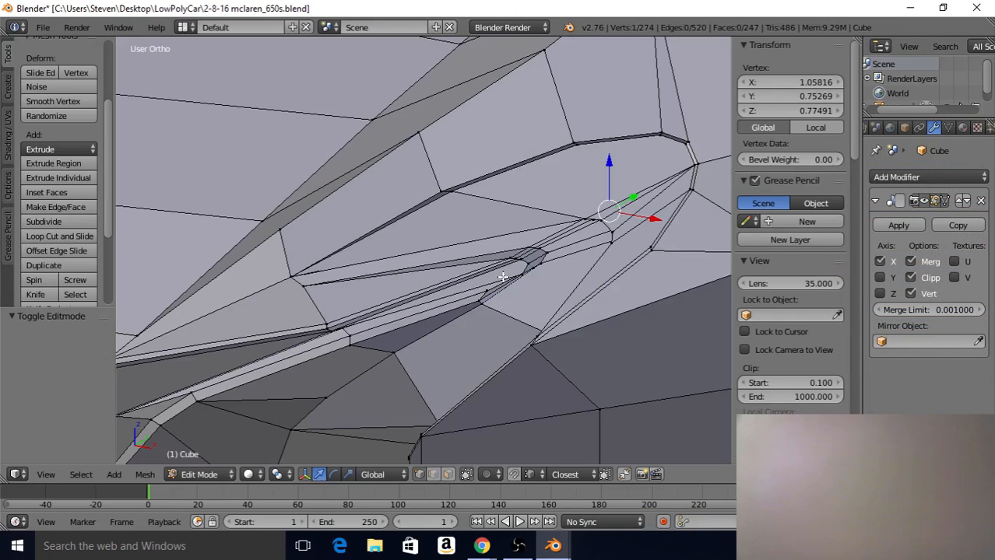
scroll(501, 277, "up", 2)
scroll(488, 295, "up", 1)
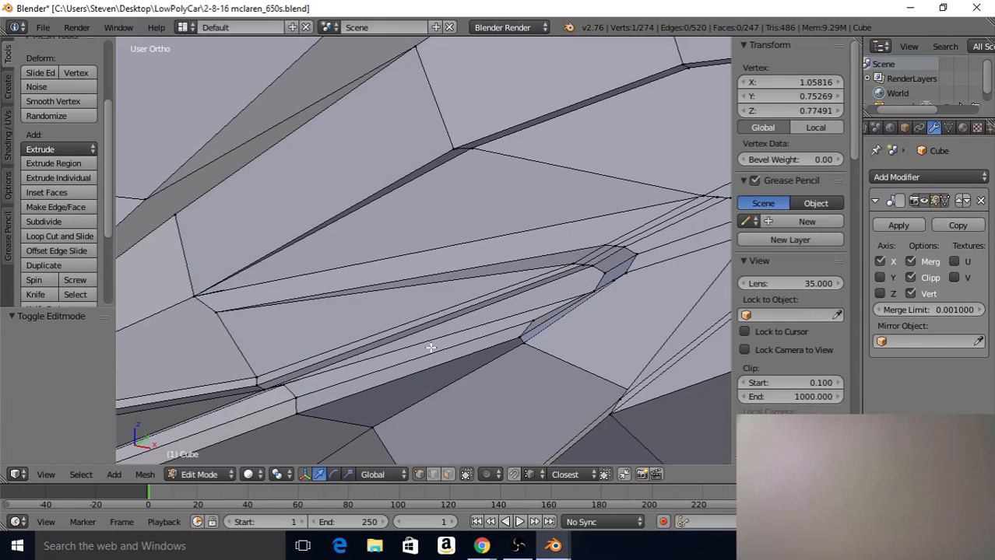
right_click(573, 262)
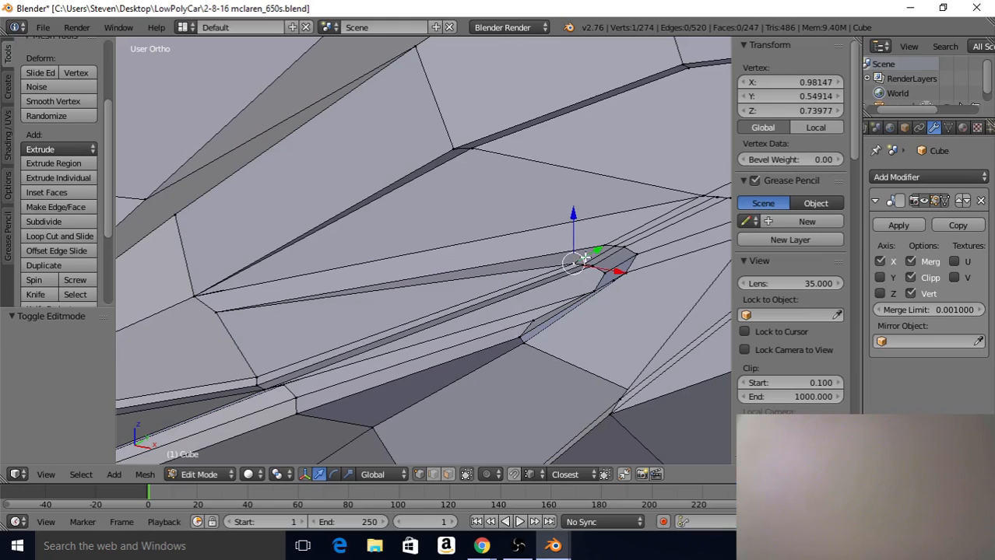
right_click(584, 265, "shift")
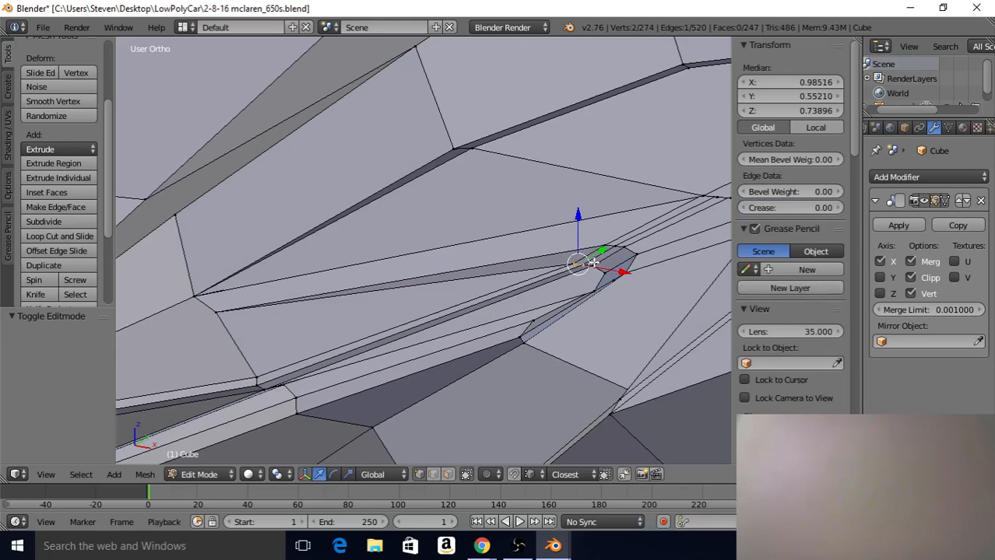
right_click(594, 263, "shift")
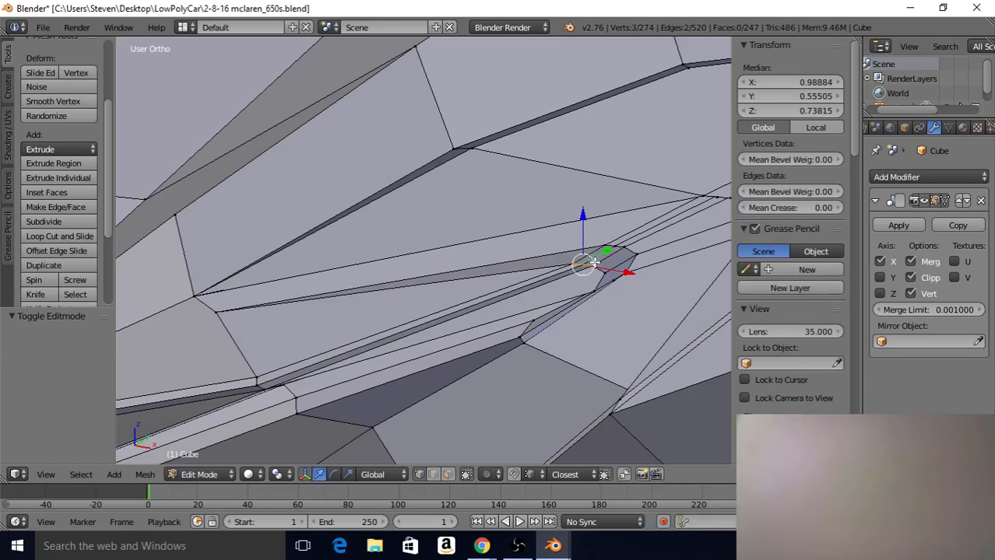
key("alt+m")
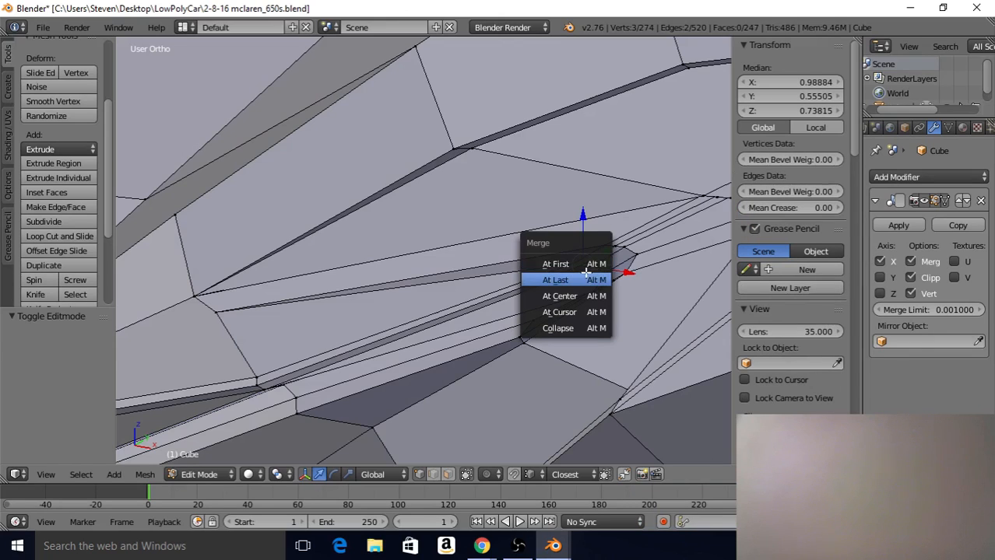
left_click(585, 274)
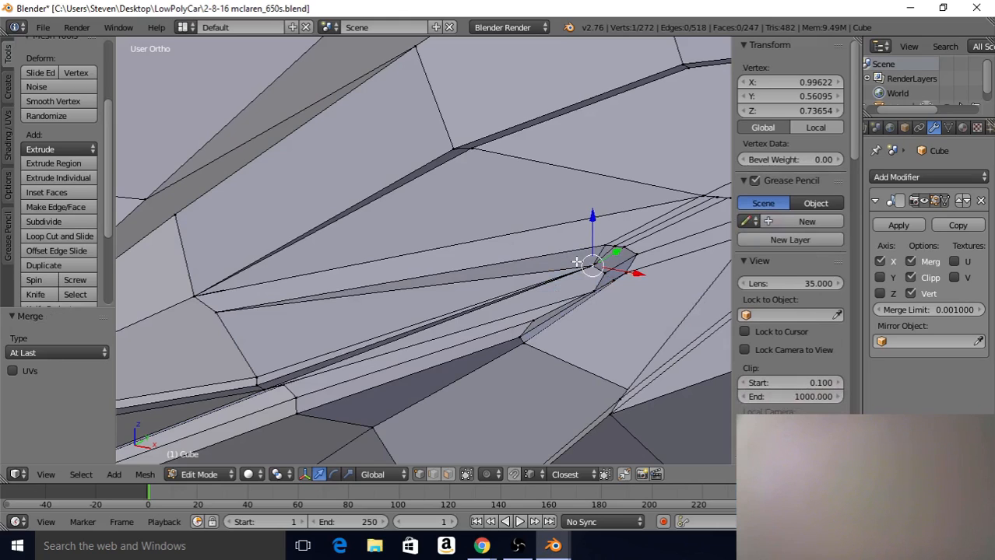
Dissolve the two long, nearly overlapping edges running forward from the merged vertex along the lower headlight recess
left_click(432, 474)
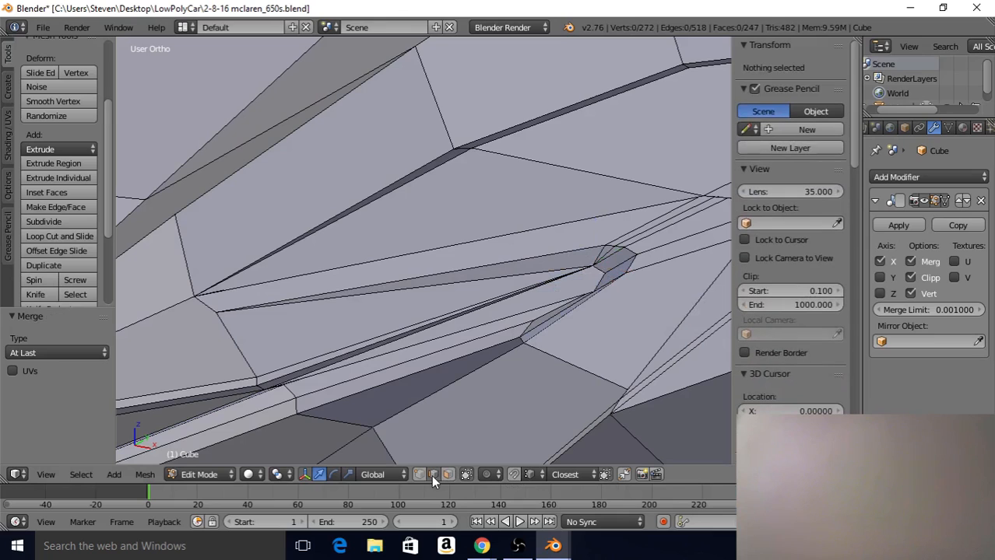
right_click(330, 359)
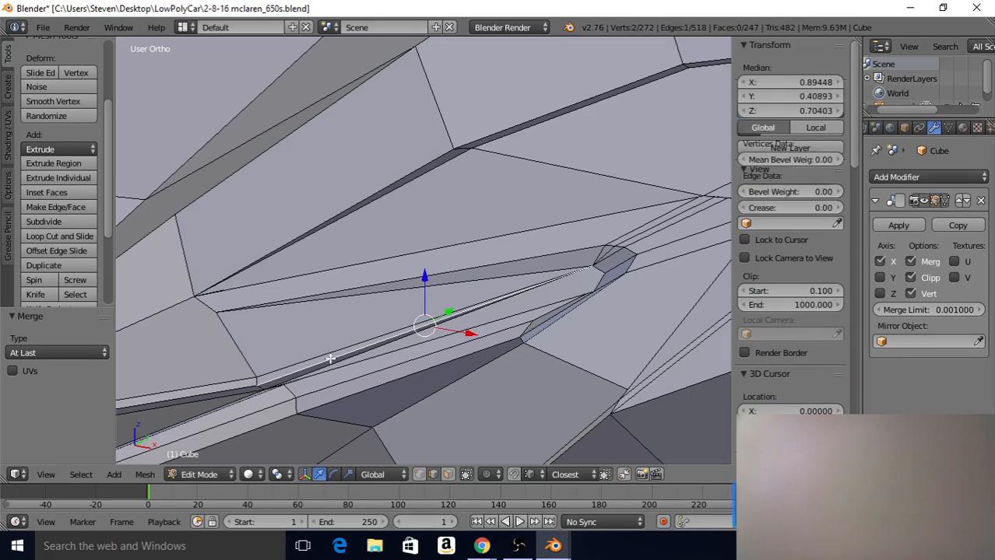
right_click(377, 348, "shift")
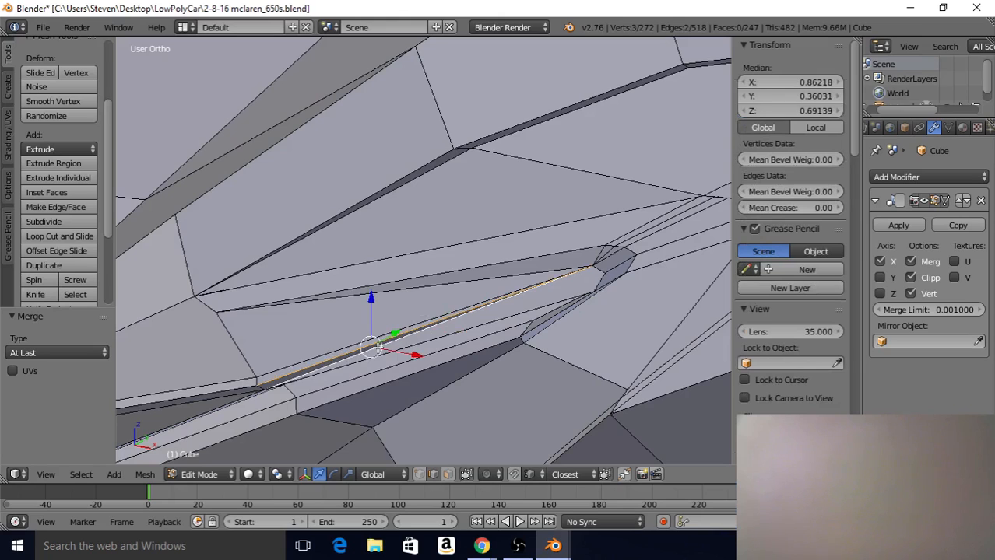
key("x")
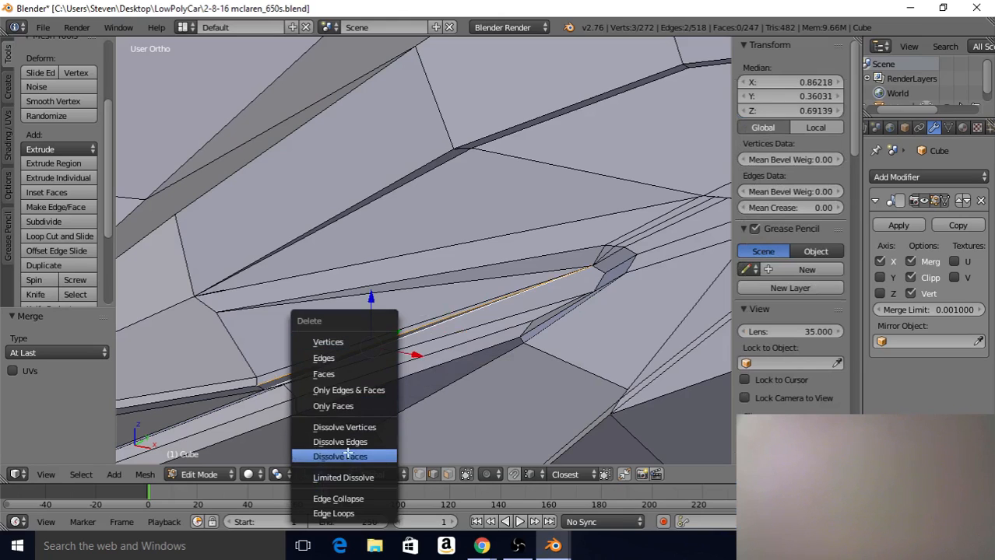
left_click(348, 442)
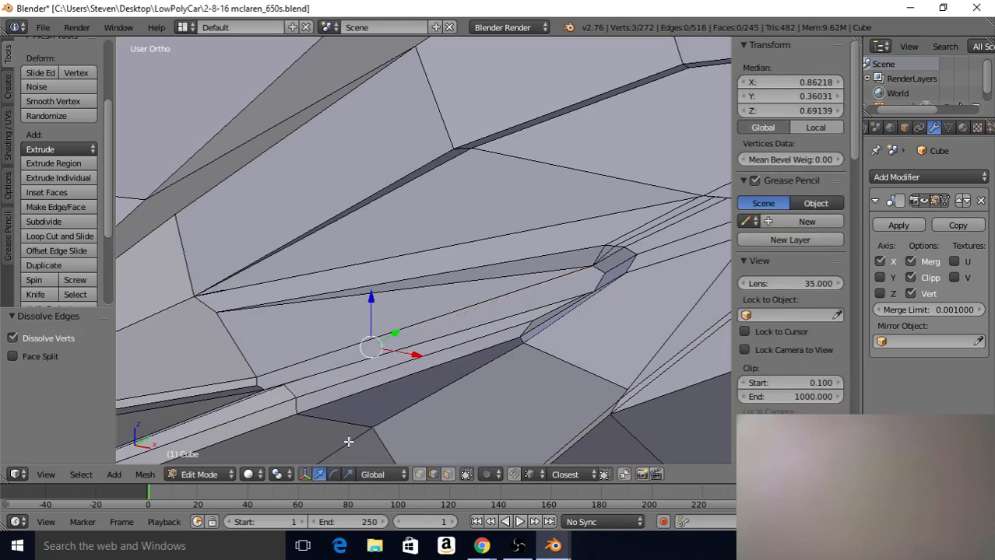
Connect the front lower corner vertex of the headlight recess to the vertex just below the merged tip with a new edge
left_click(419, 476)
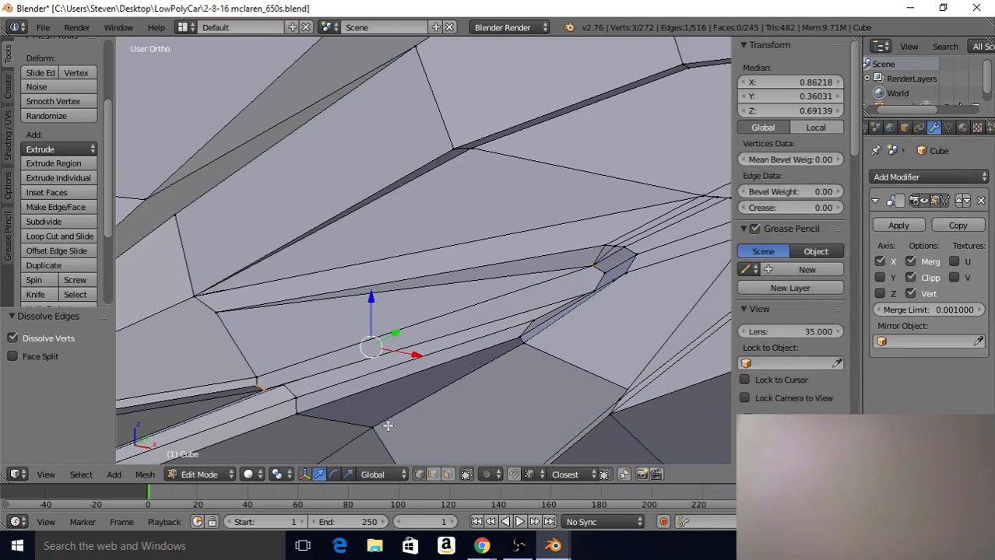
right_click(256, 385)
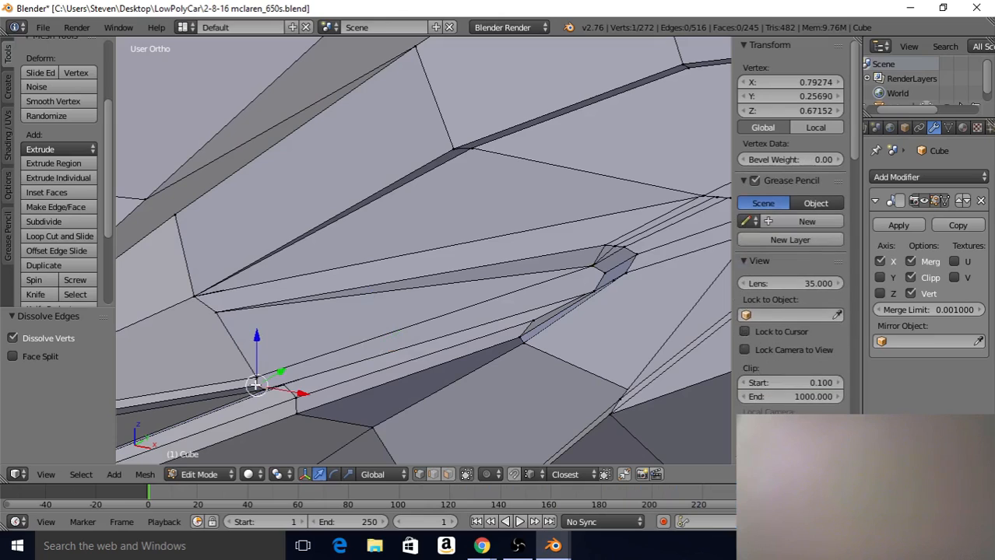
right_click(599, 273, "shift")
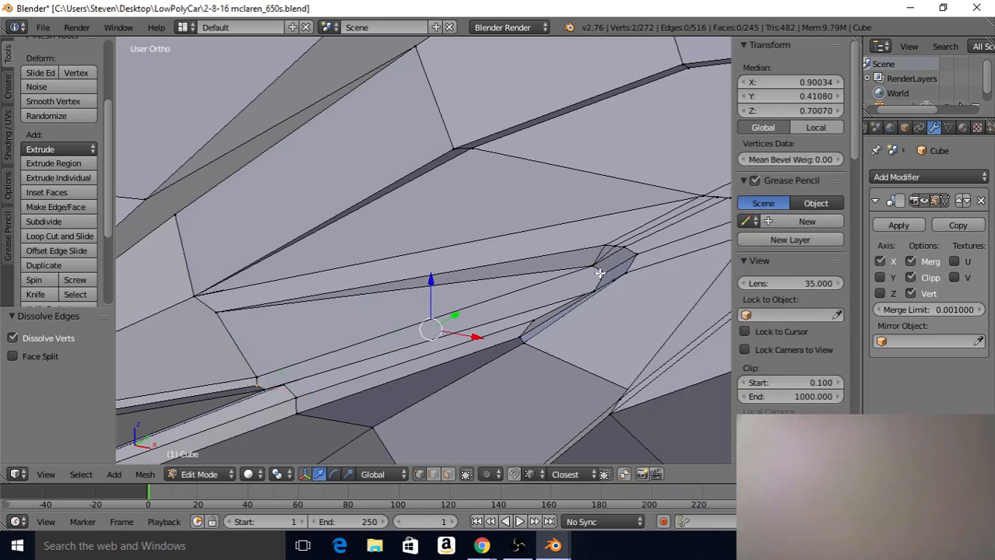
key("j")
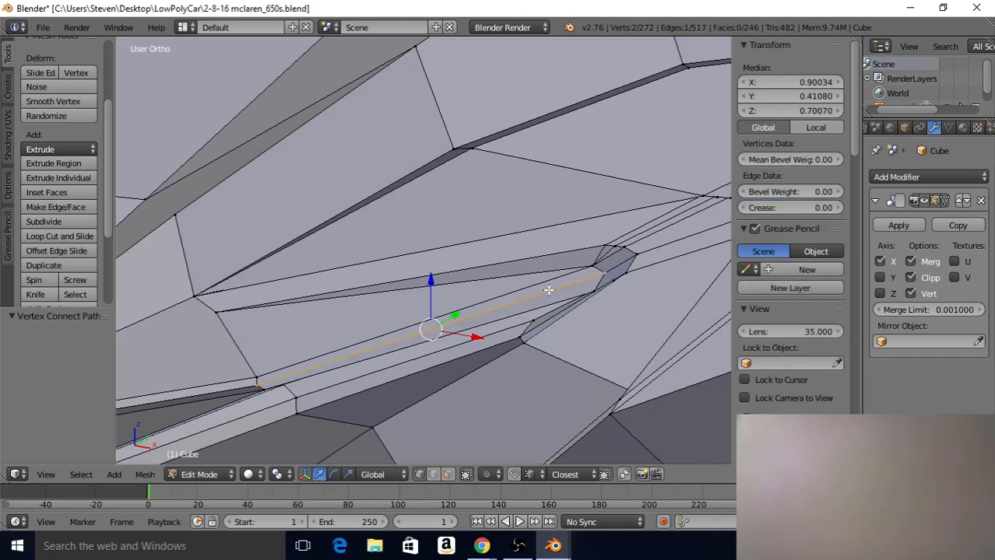
Examine the reworked headlight recess and the whole front end from several angles, checking the shading of the new edge
key("Tab")
scroll(548, 289, "down", 4)
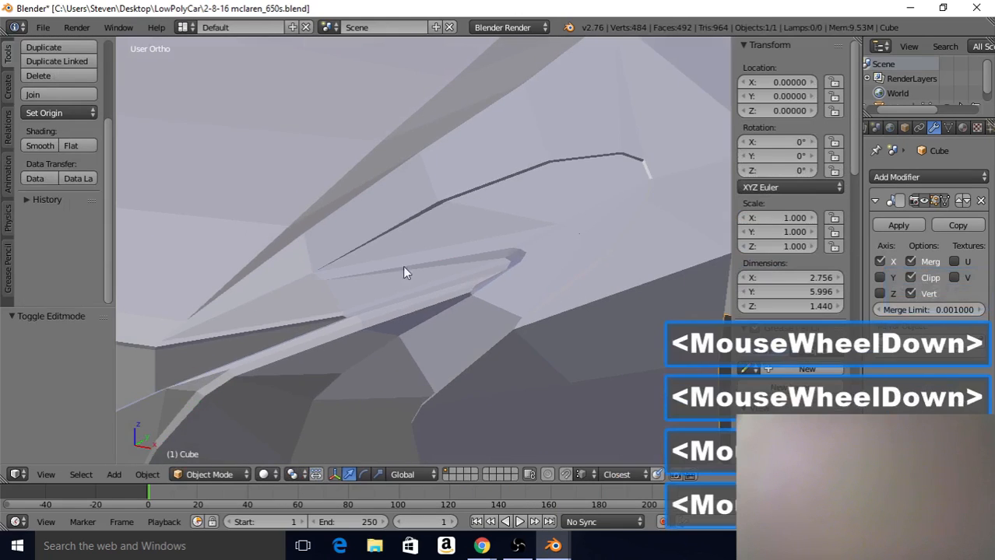
middle_click_drag(402, 265, 424, 279)
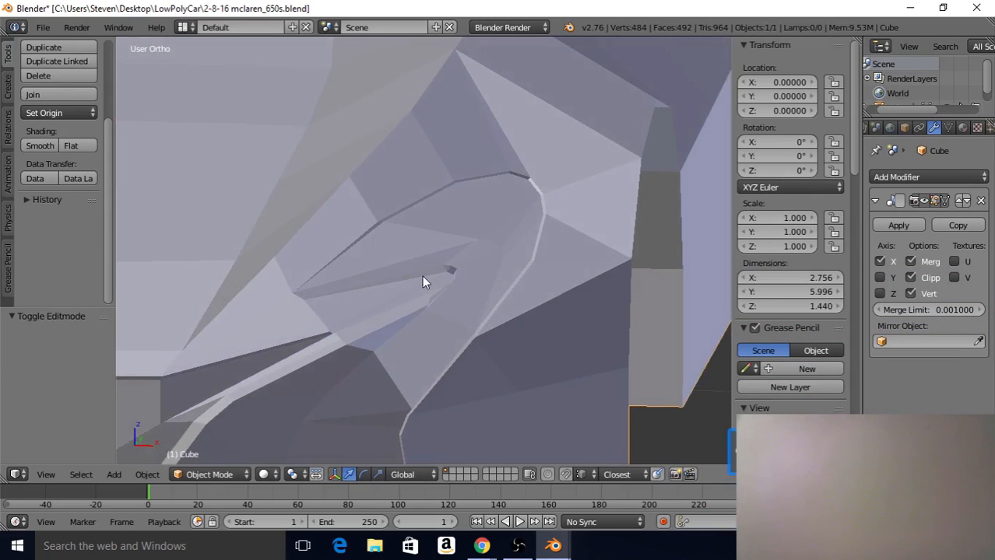
key("Tab")
scroll(433, 307, "up", 3)
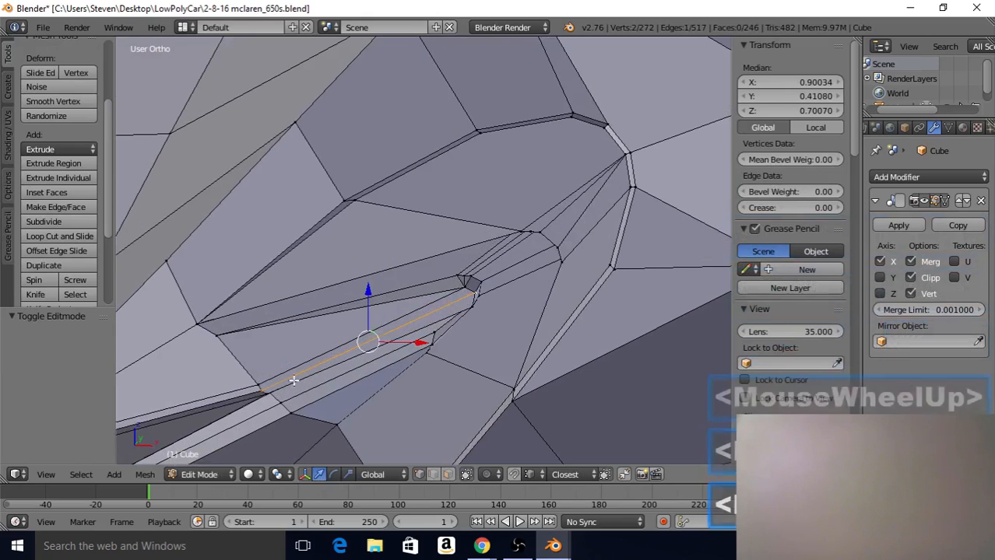
key("Tab")
scroll(446, 320, "down", 3)
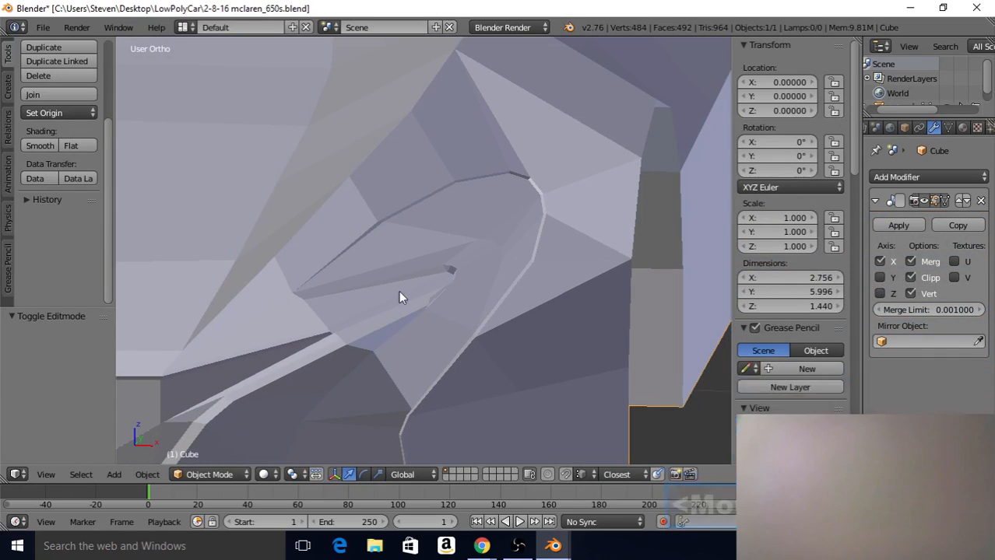
middle_click_drag(402, 295, 365, 271)
scroll(365, 271, "down", 3)
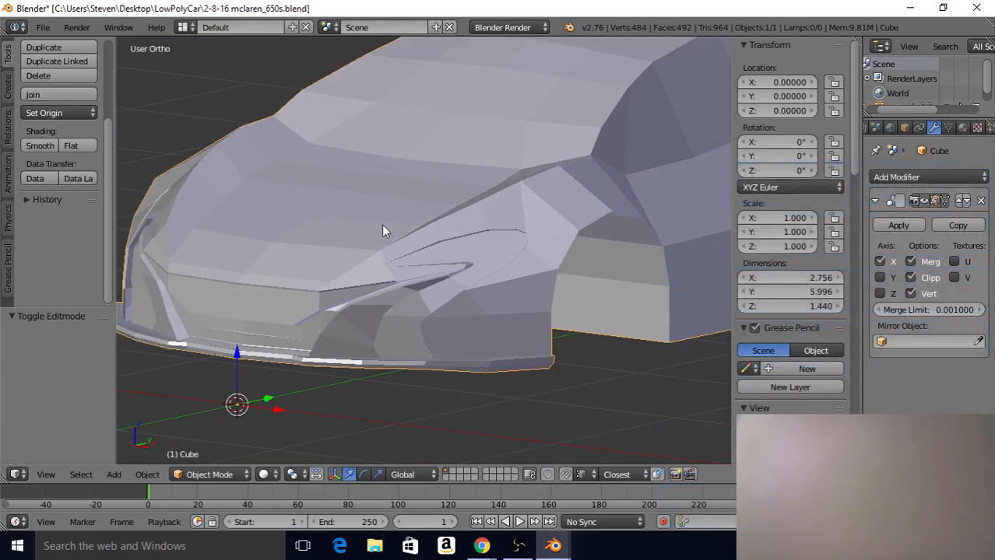
middle_click_drag(391, 222, 513, 194)
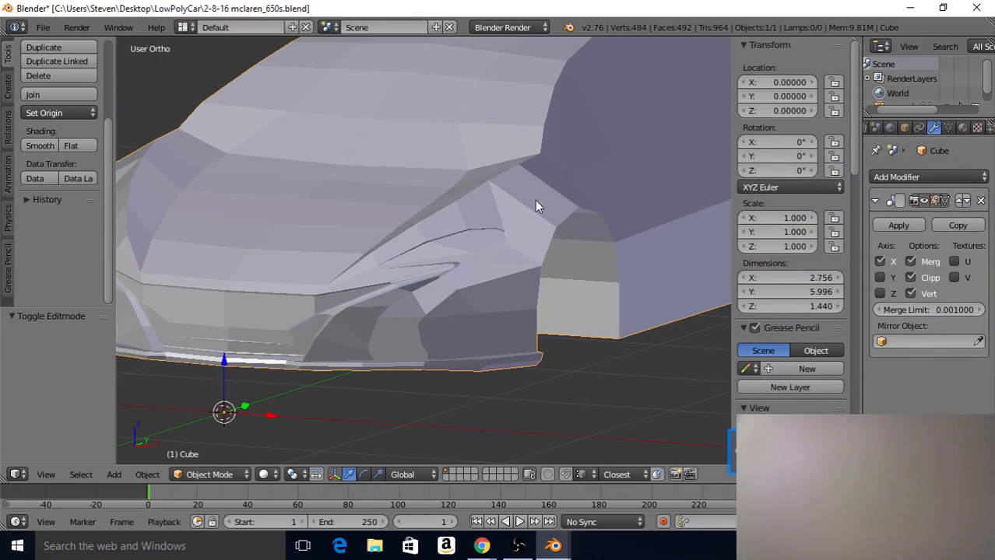
middle_click_drag(500, 237, 506, 285, "shift")
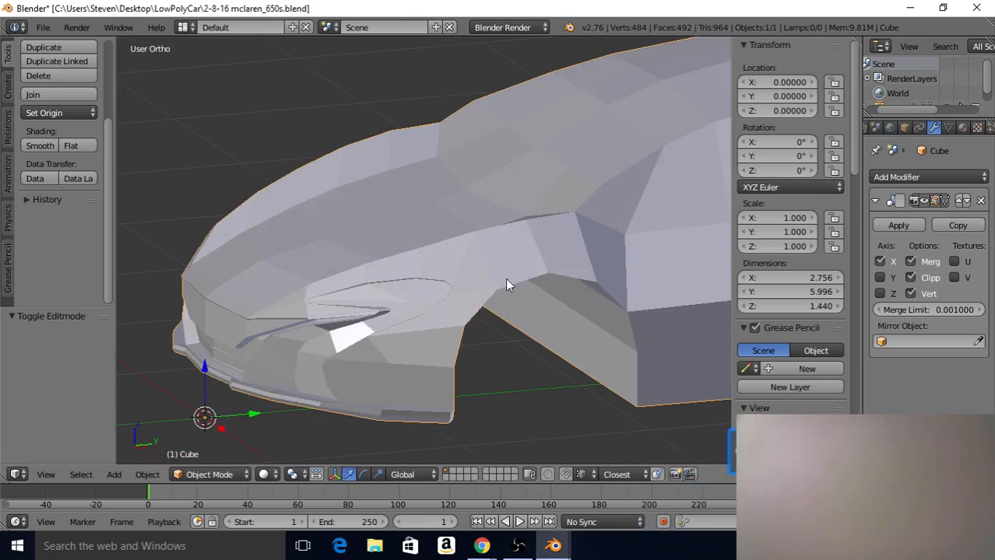
middle_click_drag(348, 291, 469, 273)
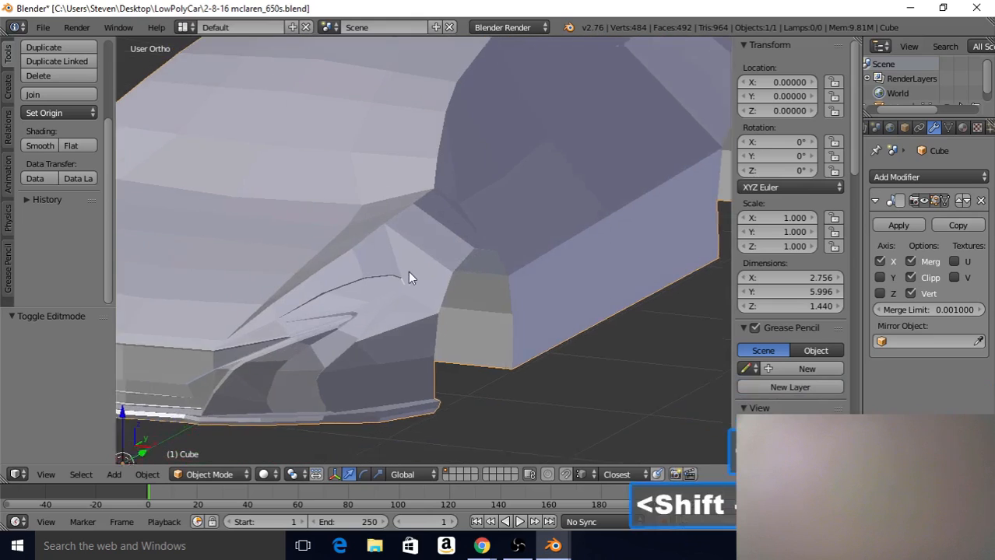
middle_click_drag(407, 272, 429, 271, "shift")
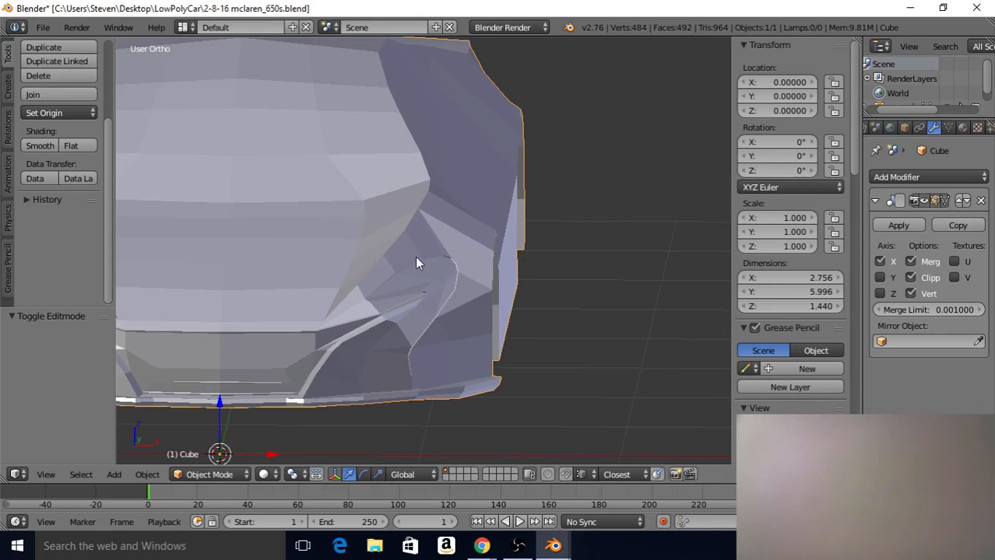
middle_click_drag(477, 278, 509, 274)
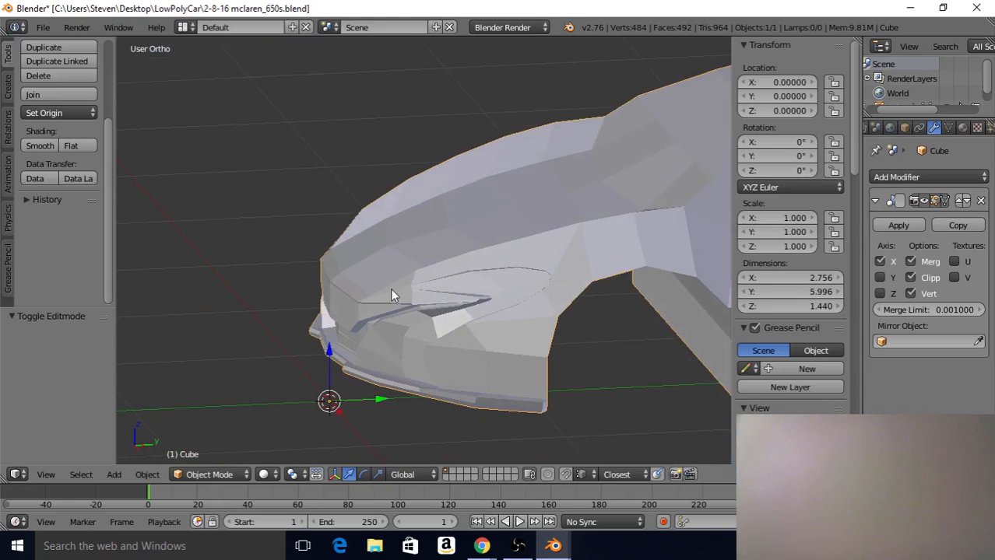
middle_click_drag(391, 296, 439, 274)
scroll(483, 257, "up", 5)
Select the headlight recess vertices in Edit Mode, covering the upper outline, the rounded rear end and the front tip
key("Tab")
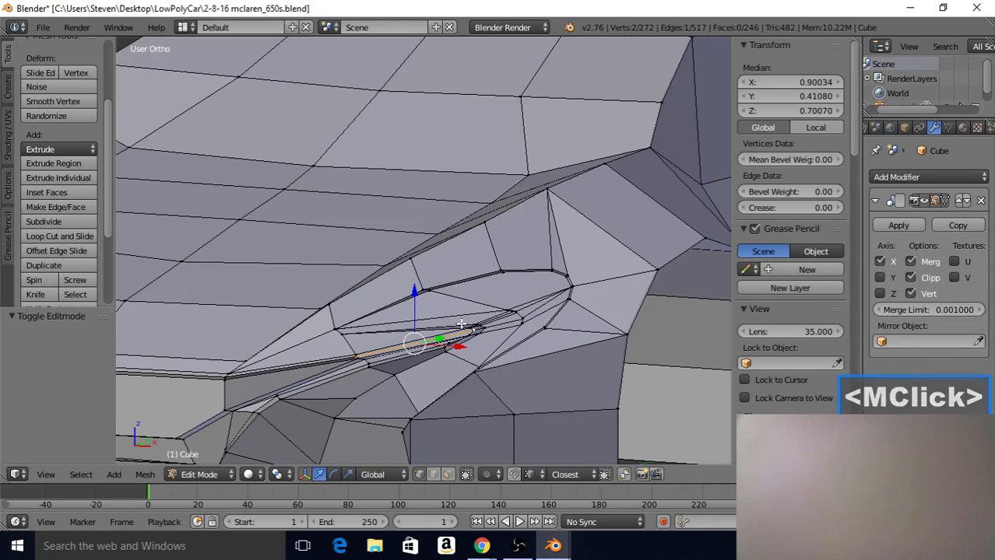
middle_click_drag(477, 313, 491, 249, "shift")
right_click(488, 247)
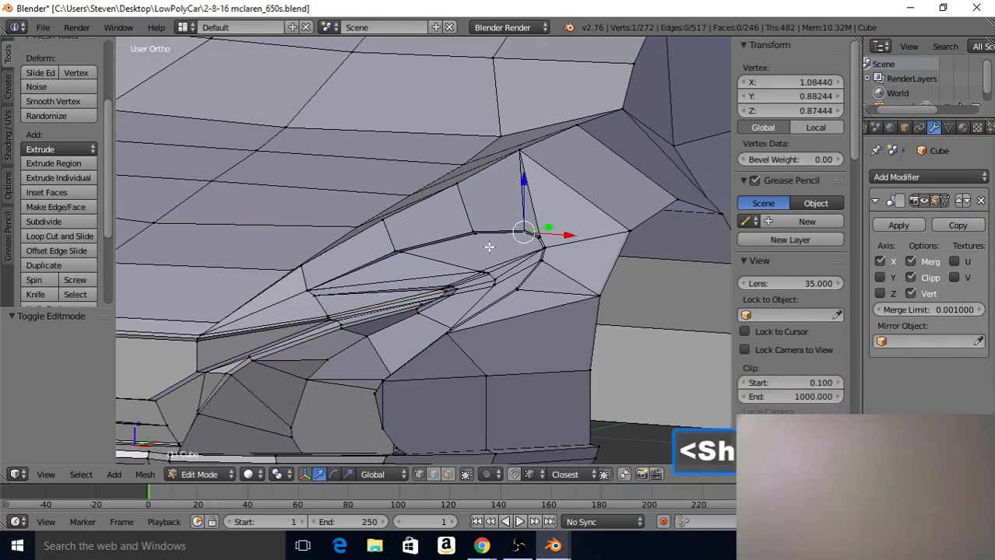
key("b")
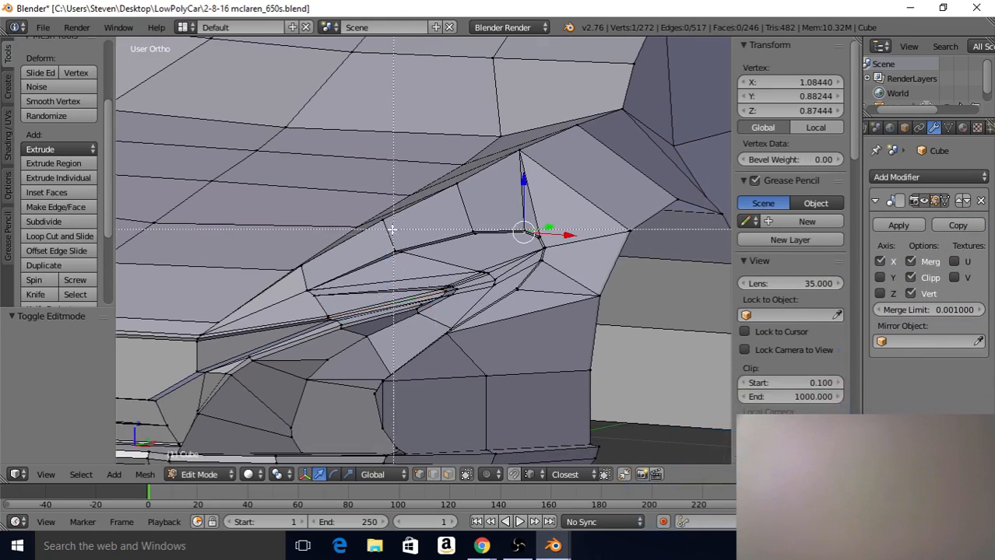
left_click_drag(392, 229, 495, 278)
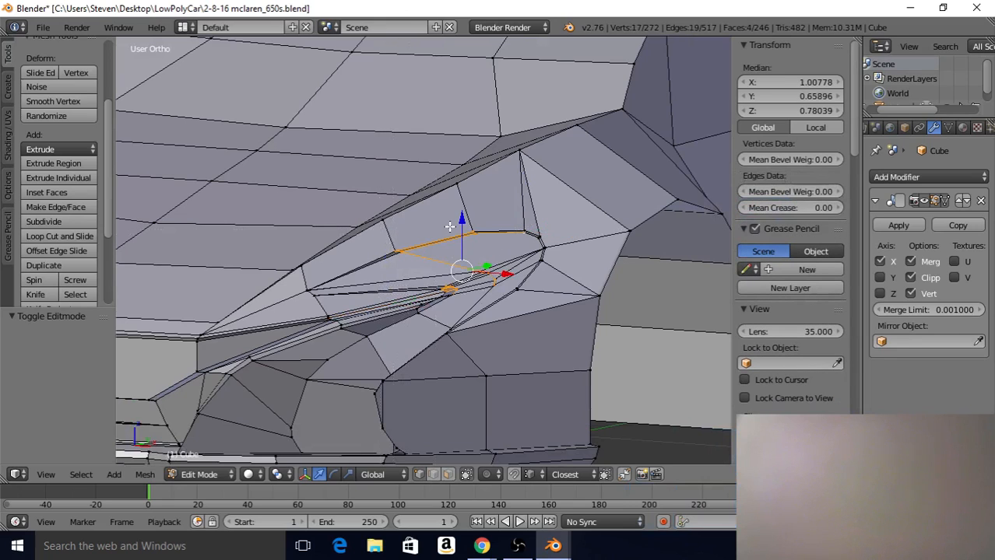
key("b")
left_click_drag(432, 220, 560, 312)
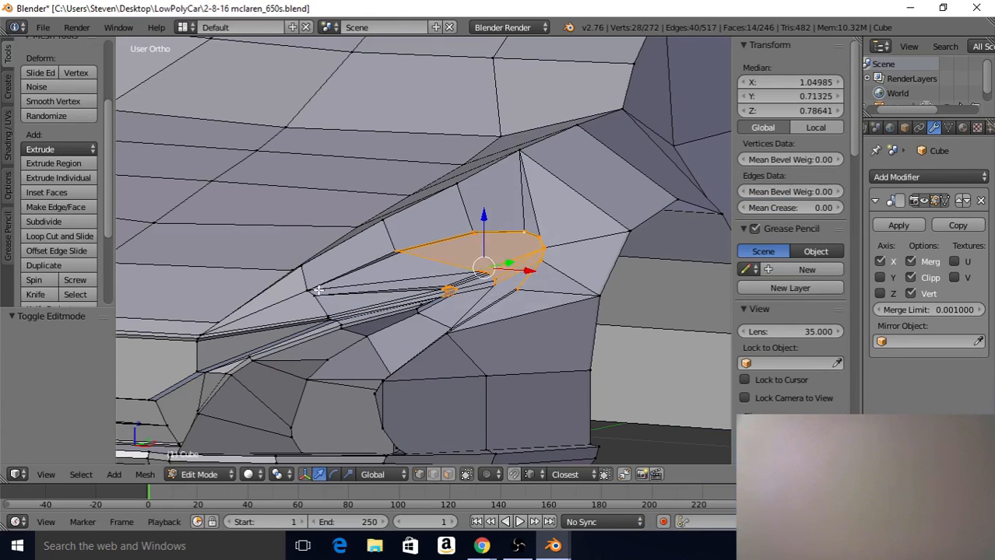
key("b")
left_click_drag(297, 280, 319, 300)
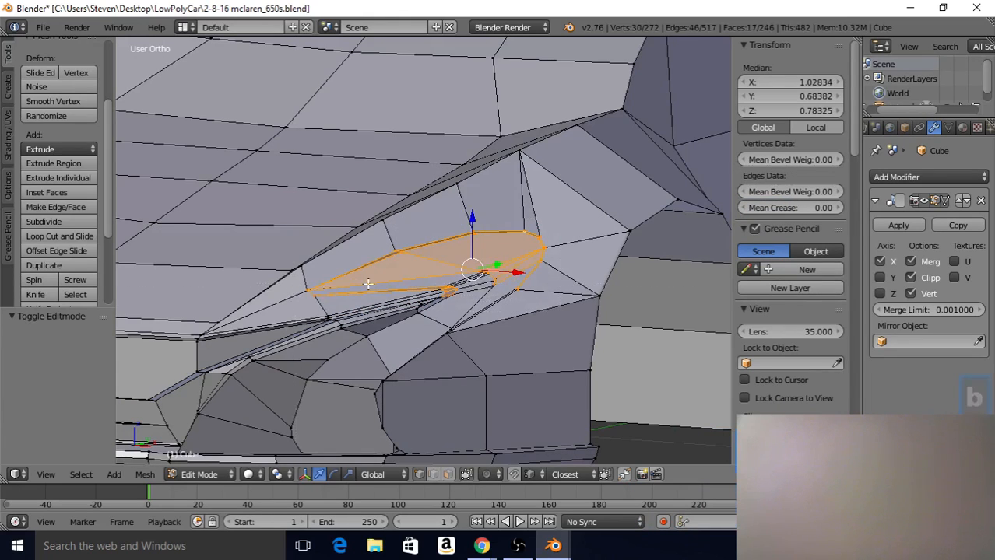
Add the hidden inner vertices and the lower tail of the headlight recess to the selection, using wireframe display to reach them
middle_click_drag(450, 327, 513, 319)
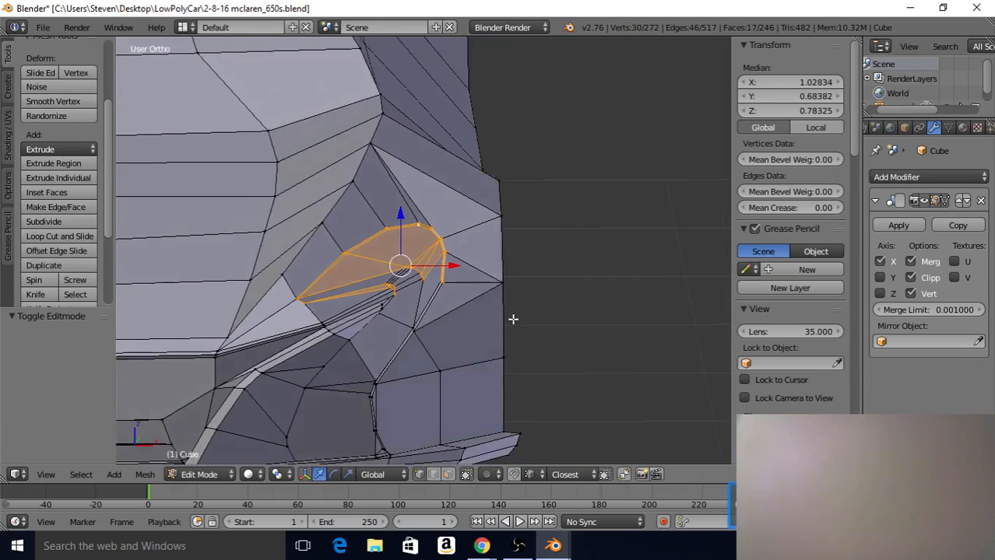
middle_click_drag(437, 298, 405, 257)
scroll(433, 322, "up", 3)
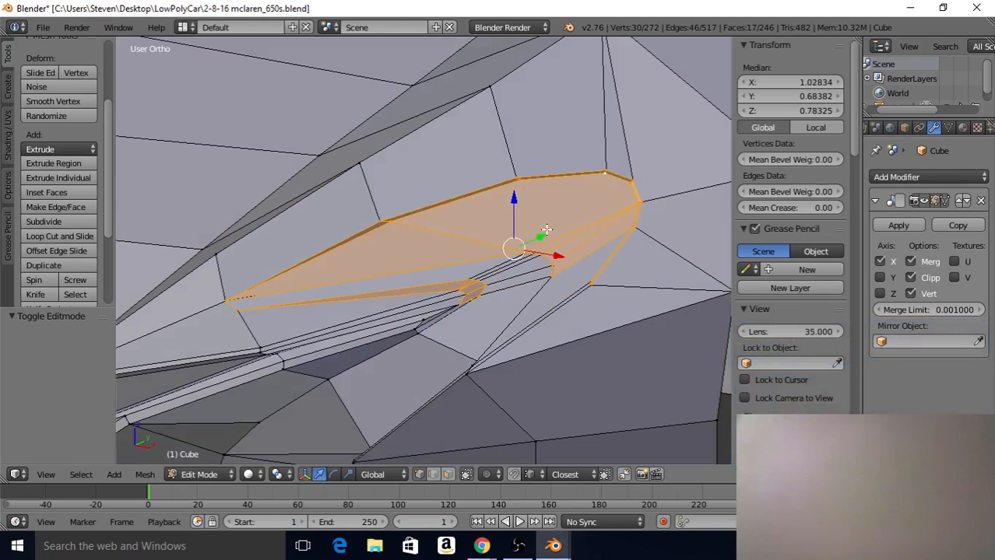
key("z")
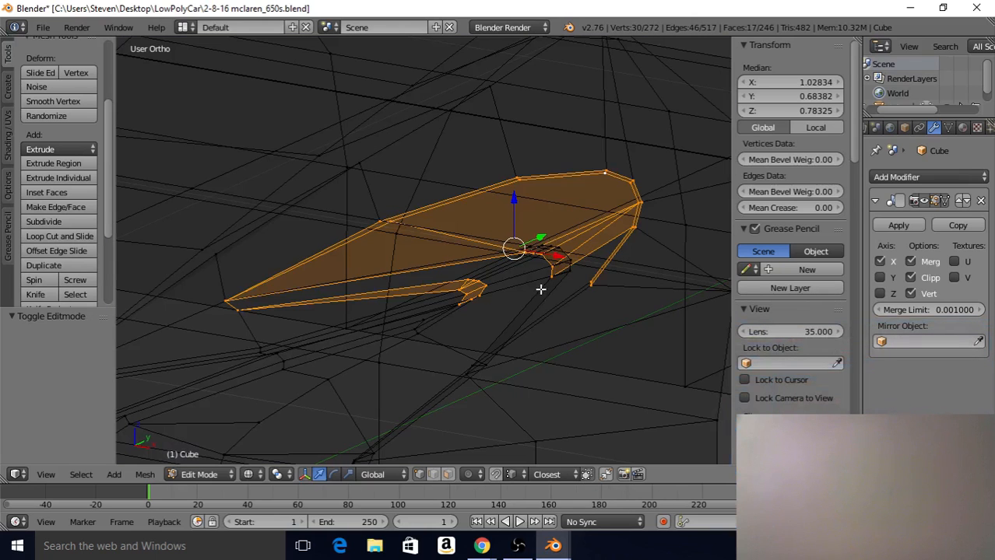
mouse_move(539, 287)
middle_mouse_down()
mouse_move(537, 268)
mouse_move(544, 289)
mouse_move(546, 273)
middle_mouse_up()
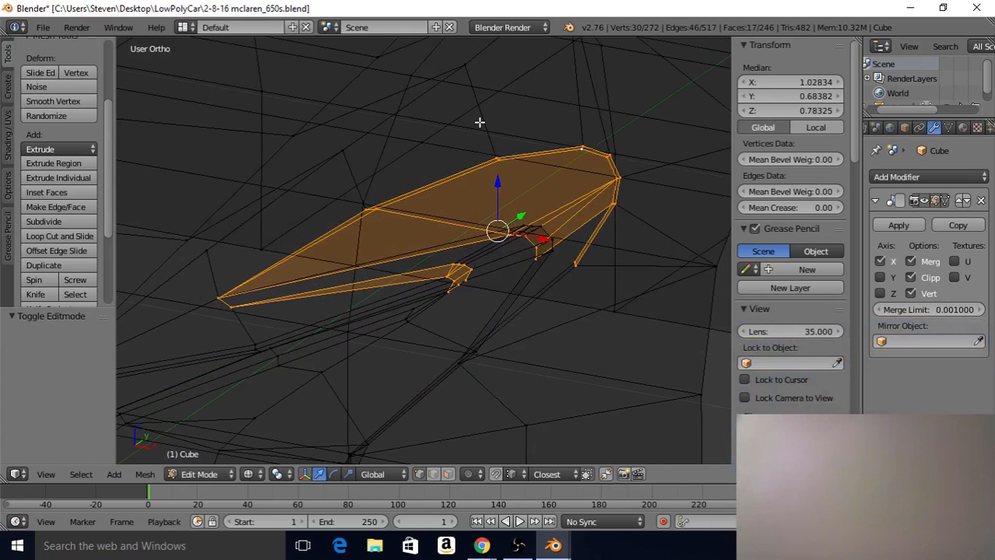
middle_click_drag(539, 174, 639, 272)
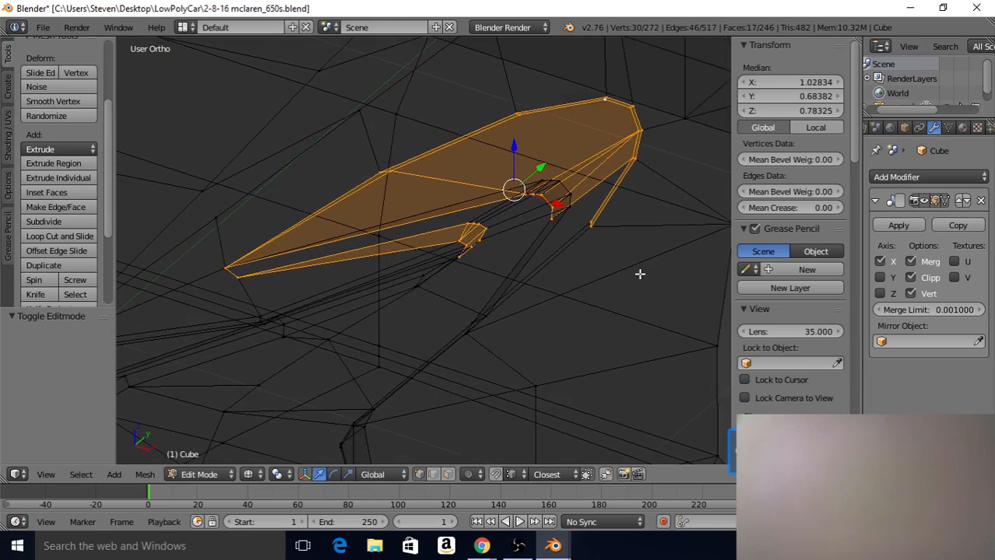
key("b")
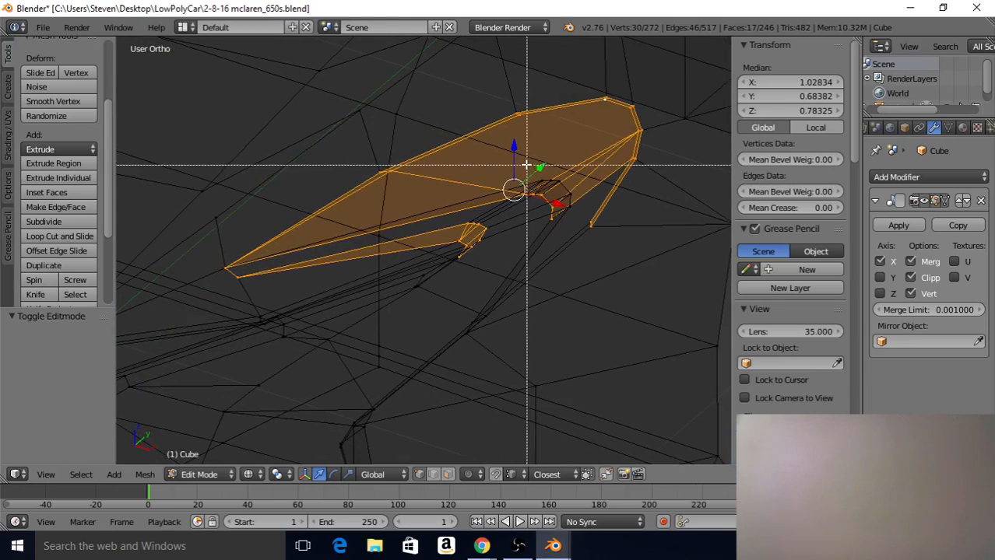
left_click_drag(520, 164, 590, 235)
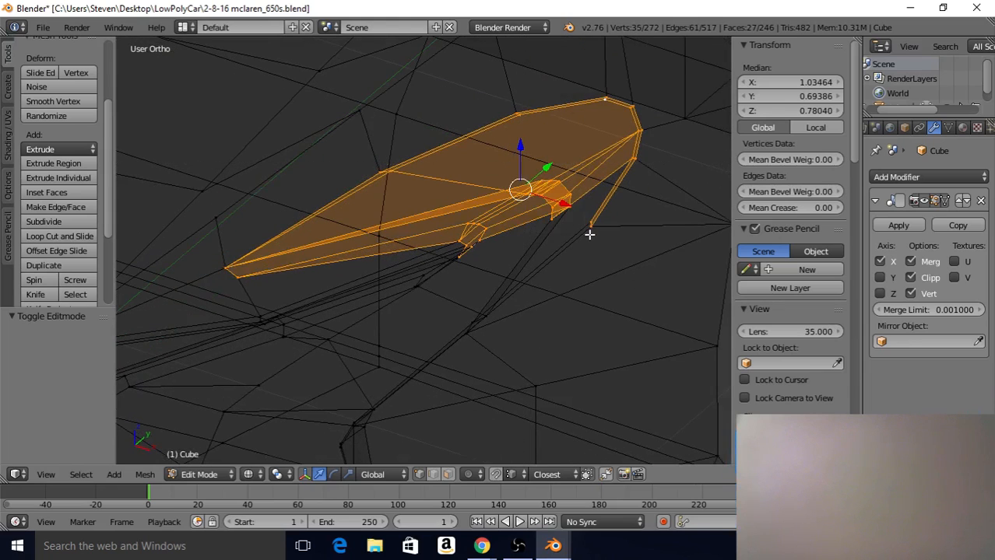
middle_click_drag(511, 237, 549, 270)
key("b")
left_click_drag(397, 277, 423, 325)
key("z")
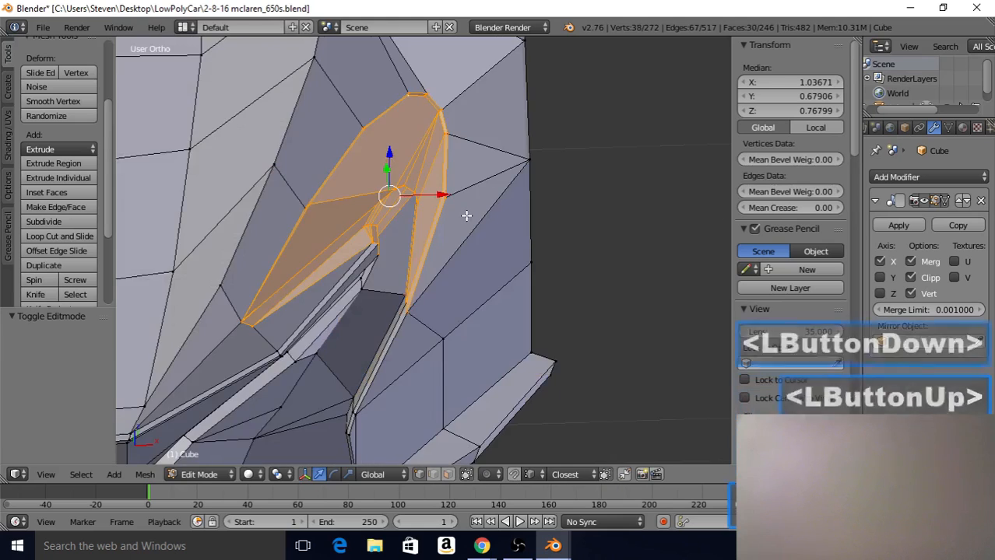
Rotate the selected headlight vertices about -9.1° in the right side view against the reference image
mouse_move(464, 213)
middle_mouse_down()
mouse_move(452, 187)
mouse_move(362, 177)
mouse_move(551, 231)
middle_mouse_up()
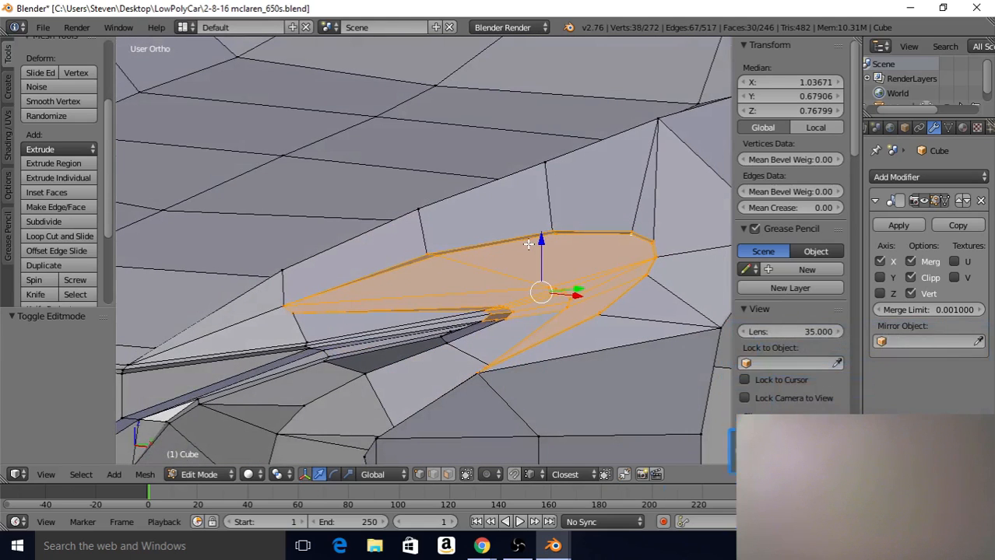
scroll(537, 238, "down", 1)
scroll(467, 251, "down", 1)
middle_click_drag(471, 252, 441, 213)
key("KP_Decimal")
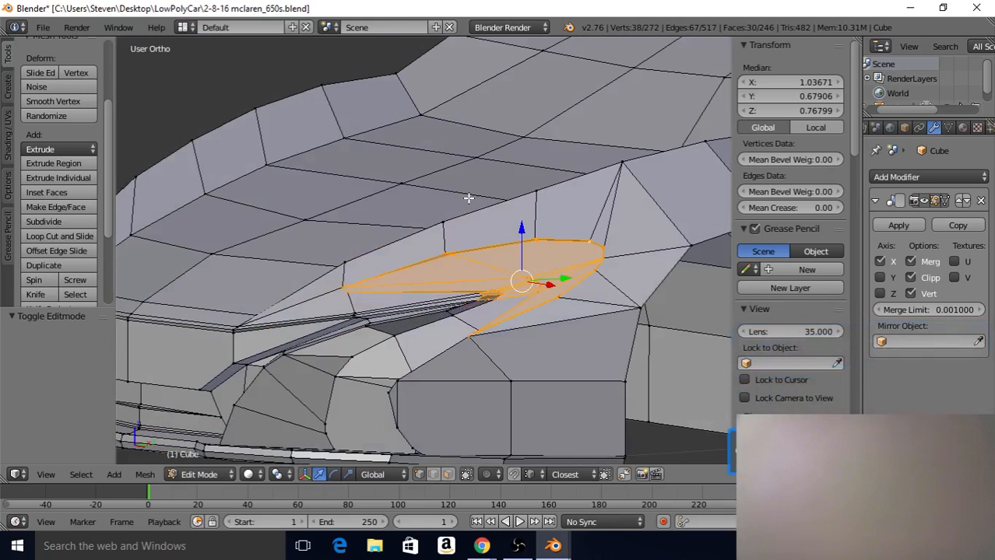
middle_click_drag(516, 232, 502, 231)
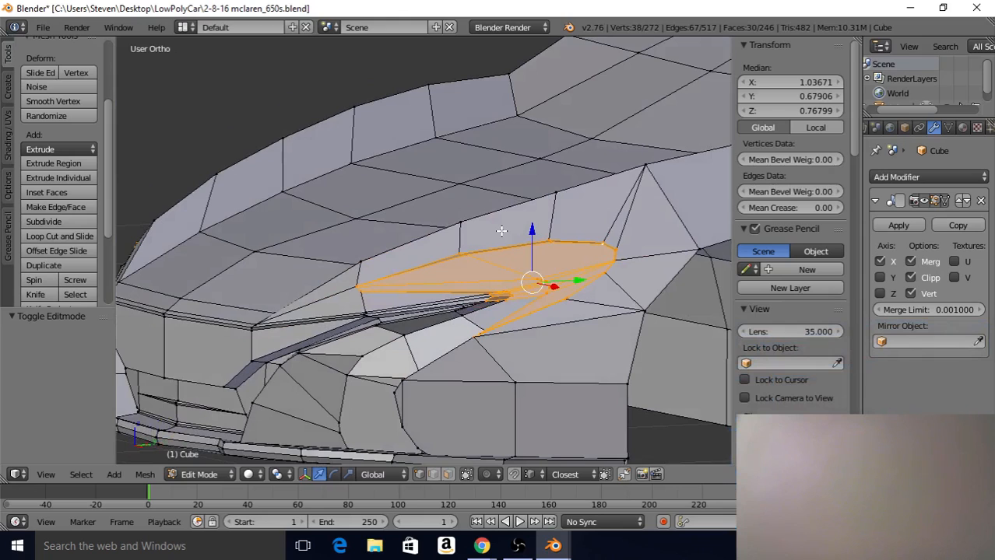
key("KP_3")
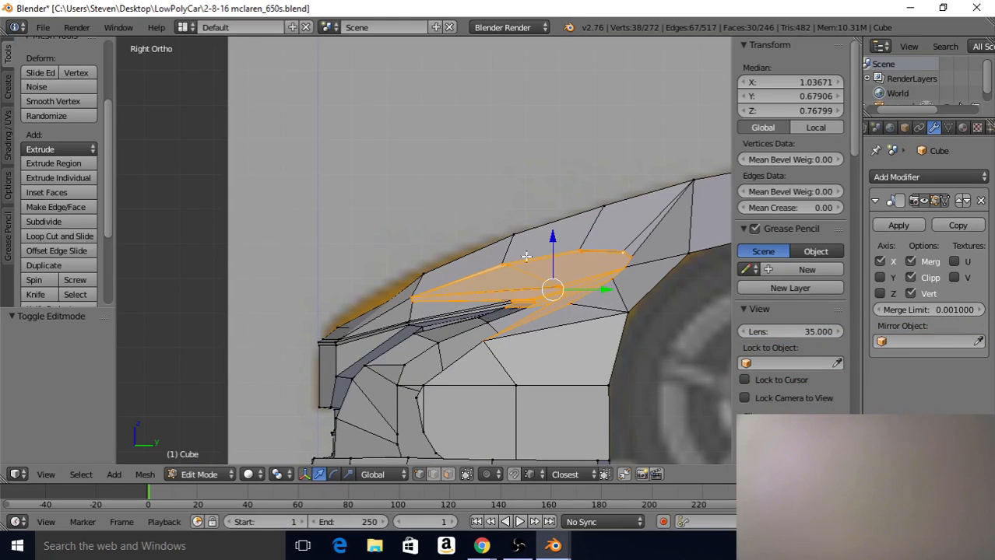
key("z")
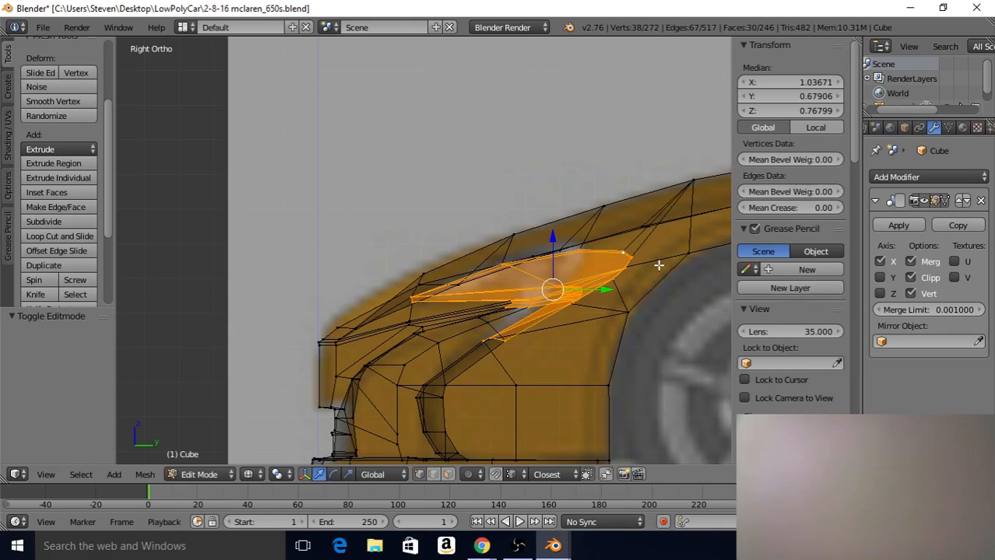
key("r")
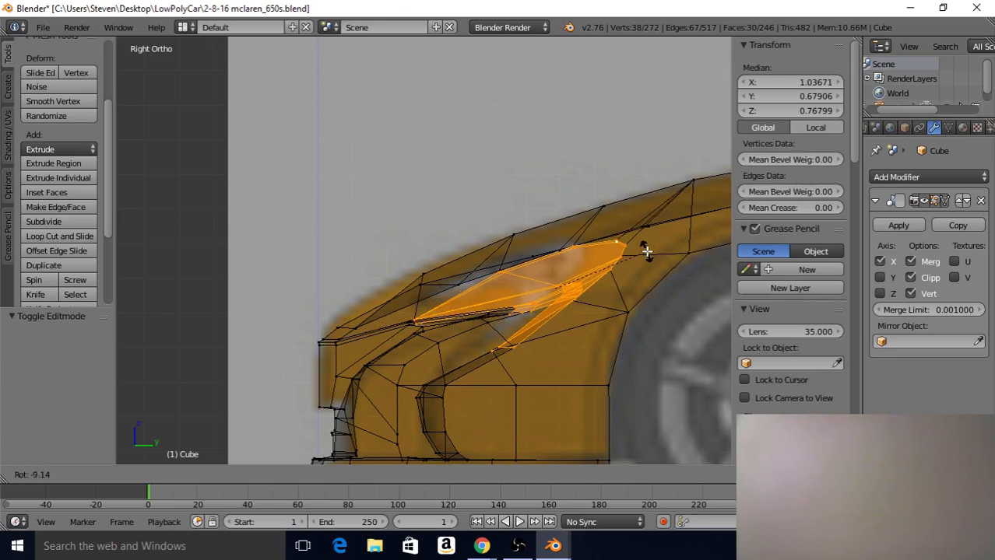
left_click(646, 250)
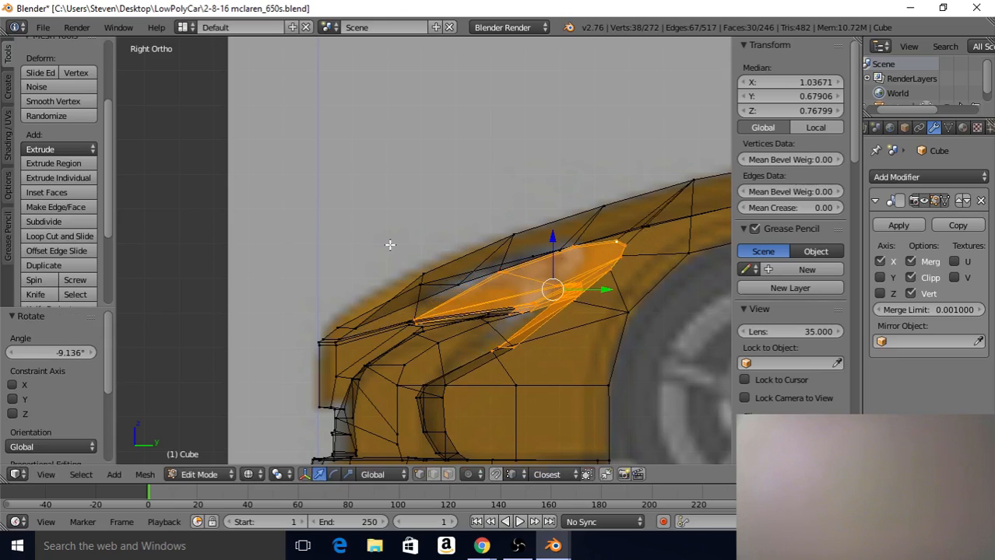
Move the selected headlight vertices about -0.065 along the Y axis, toward the nose of the car
key("g")
key("y")
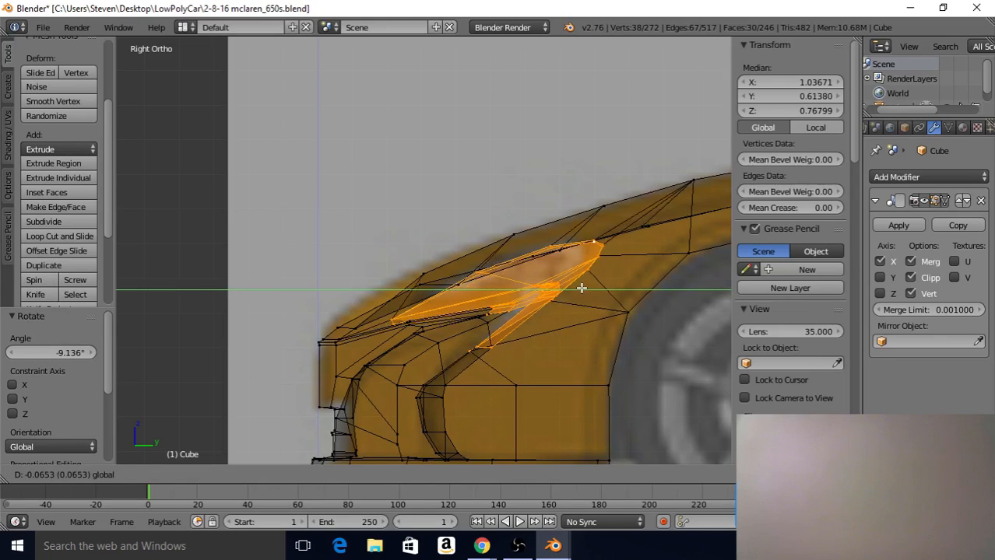
left_click(581, 287)
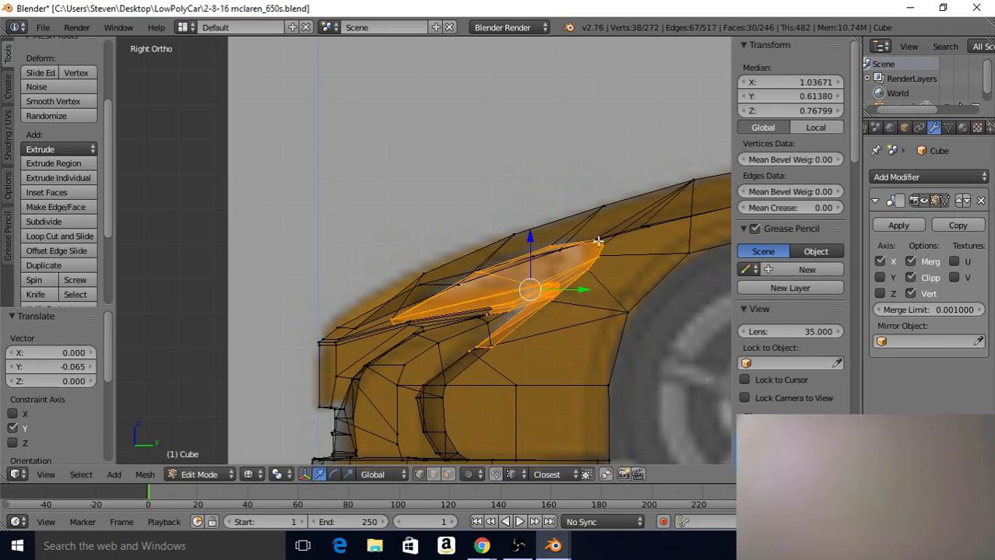
Rotate the headlight selection back by about 2.4° in the side view and nudge it about -0.006 along Y
key("r")
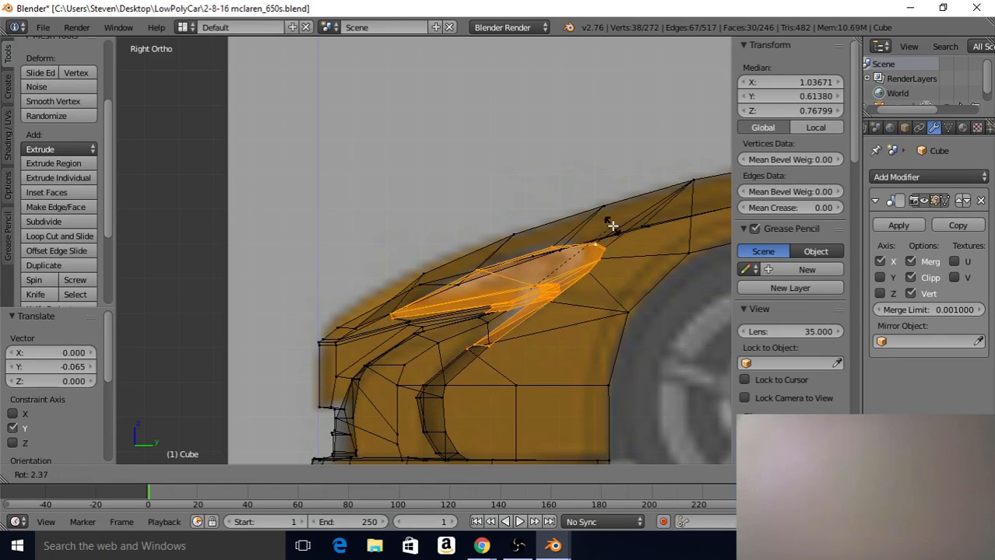
left_click(613, 226)
key("g")
key("y")
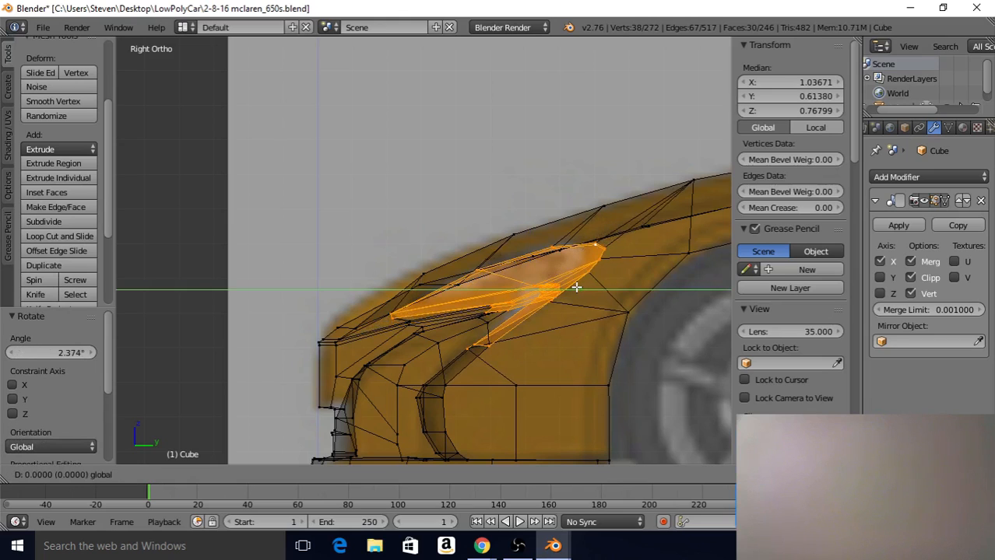
left_click(576, 288)
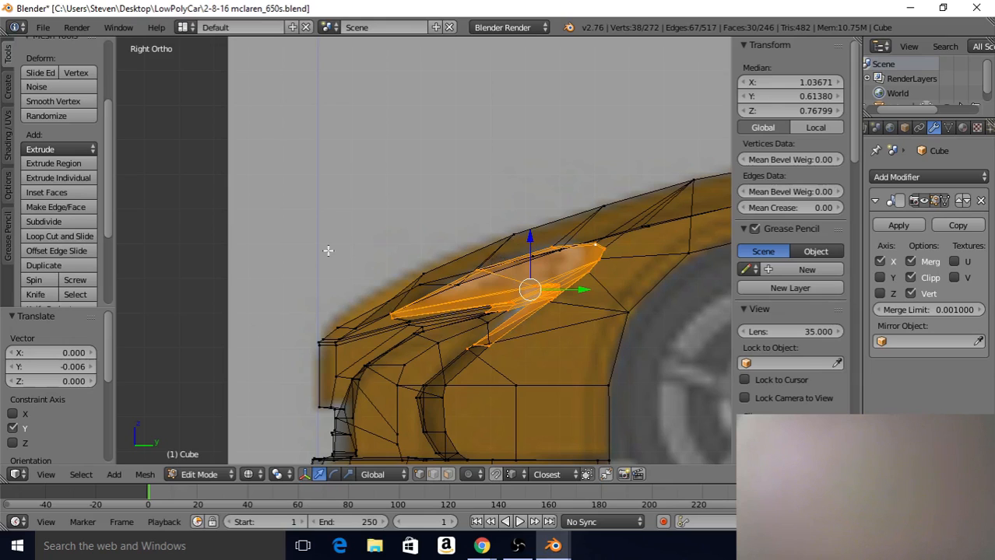
Rotate the selected headlight vertices about 8.1° in the front view to align them with the reference image
key("KP_1")
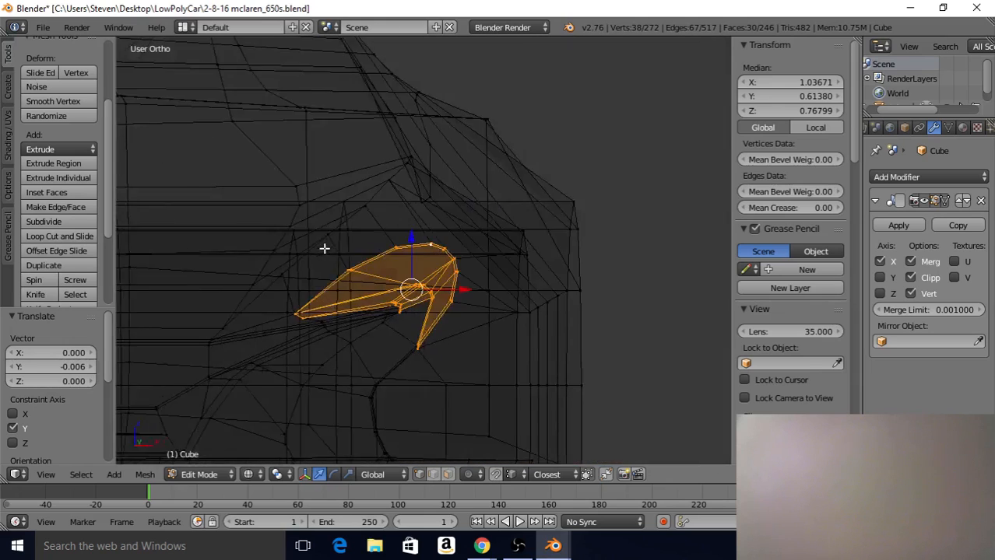
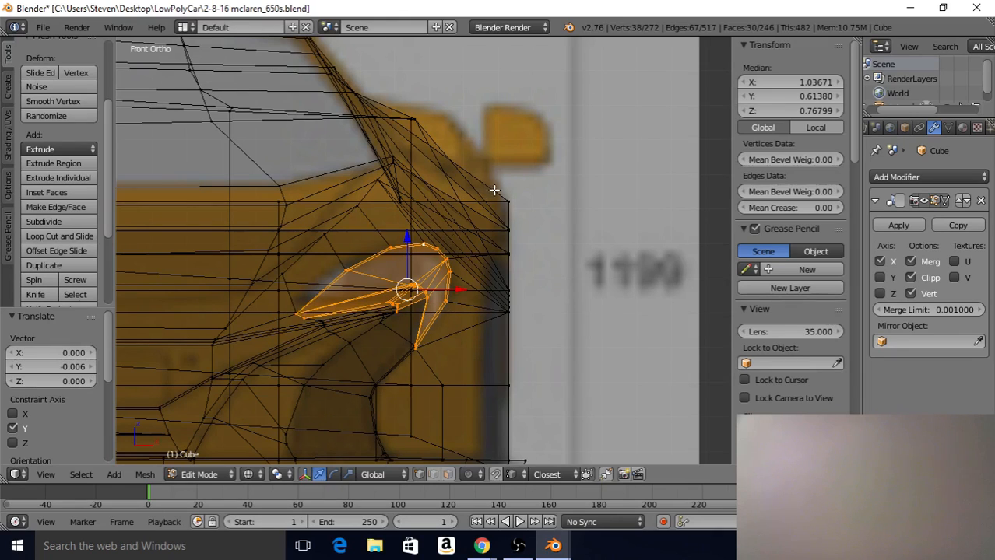
key("r")
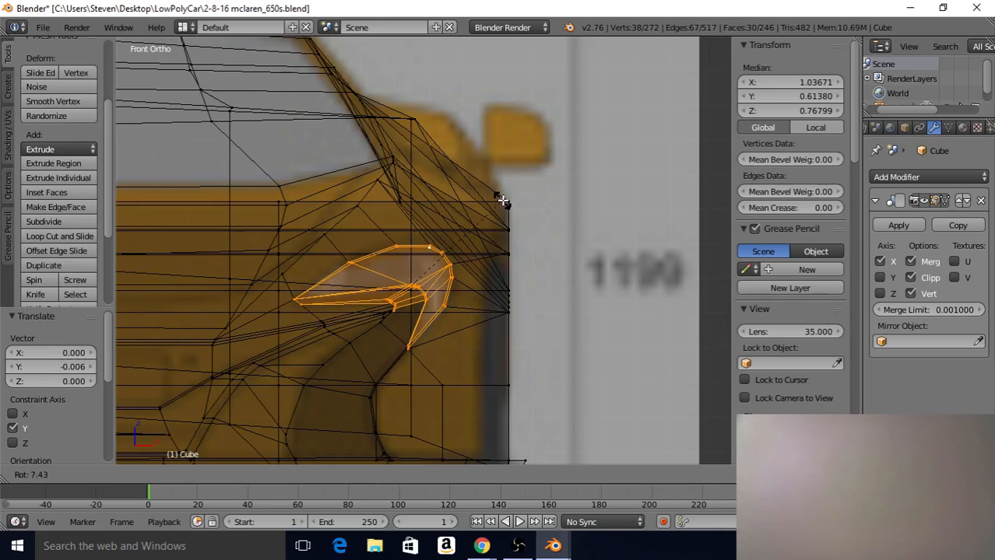
left_click(505, 200)
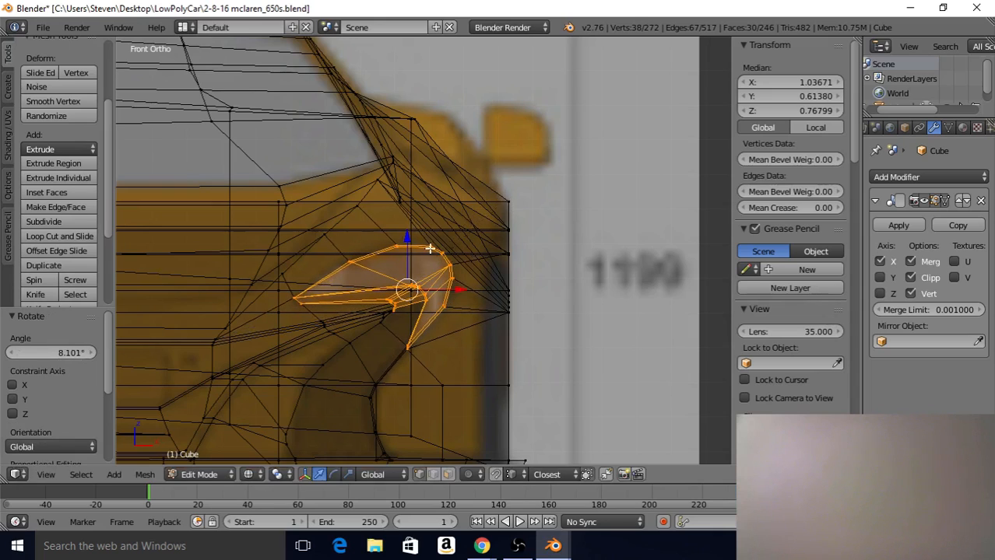
Examine the rotated headlight and the front end in solid shading in Object Mode, from the front and both oblique sides
key("Tab")
scroll(429, 248, "down", 3)
key("z")
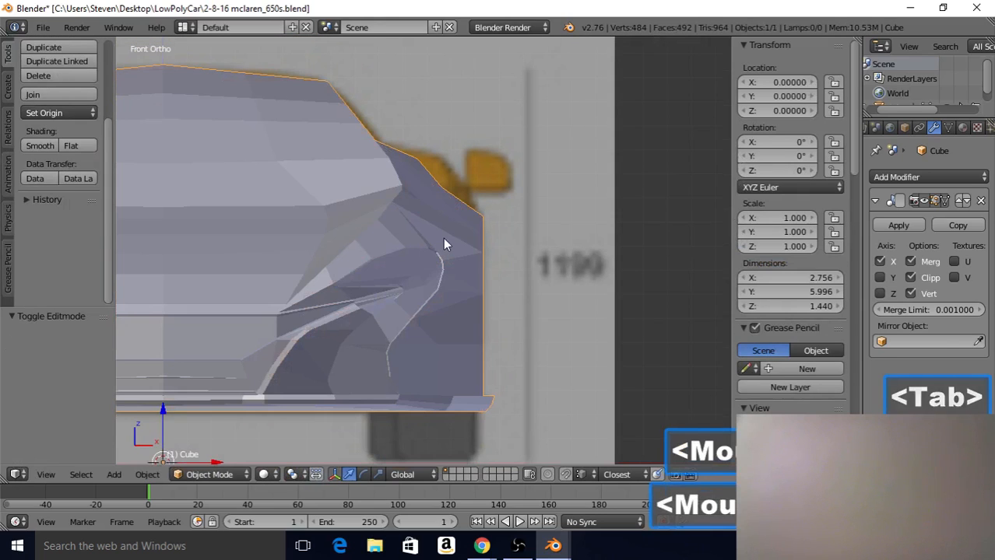
middle_click_drag(444, 239, 447, 207)
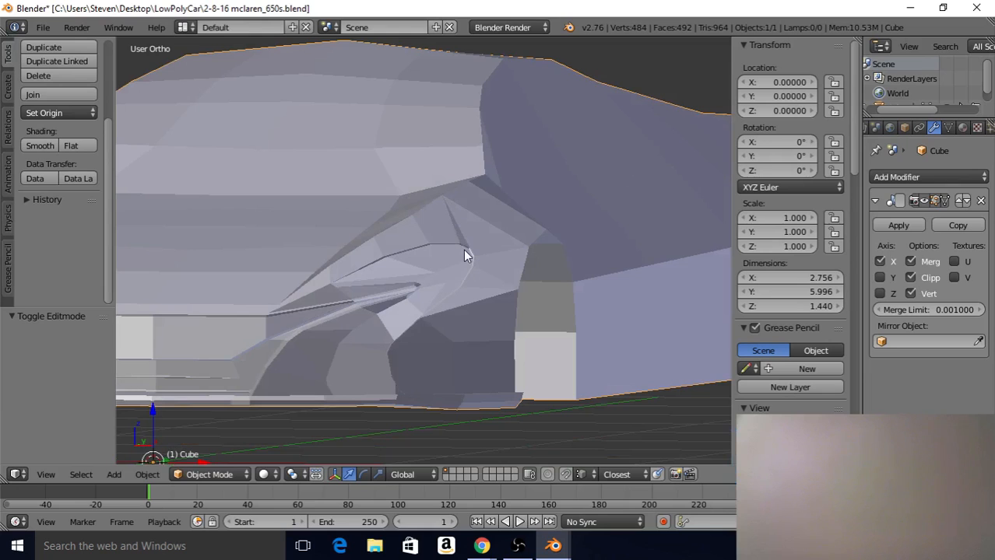
scroll(440, 253, "down", 5)
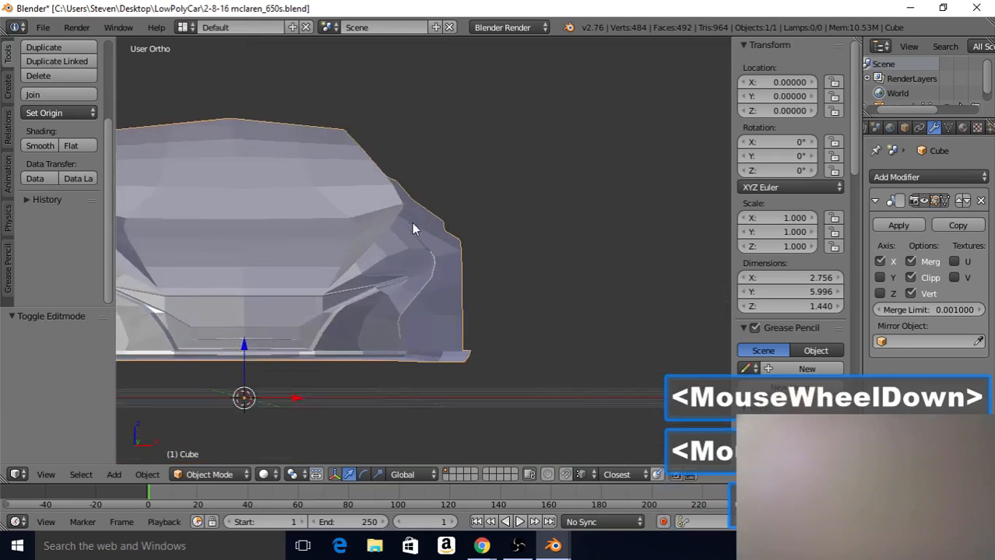
middle_click_drag(411, 222, 377, 243)
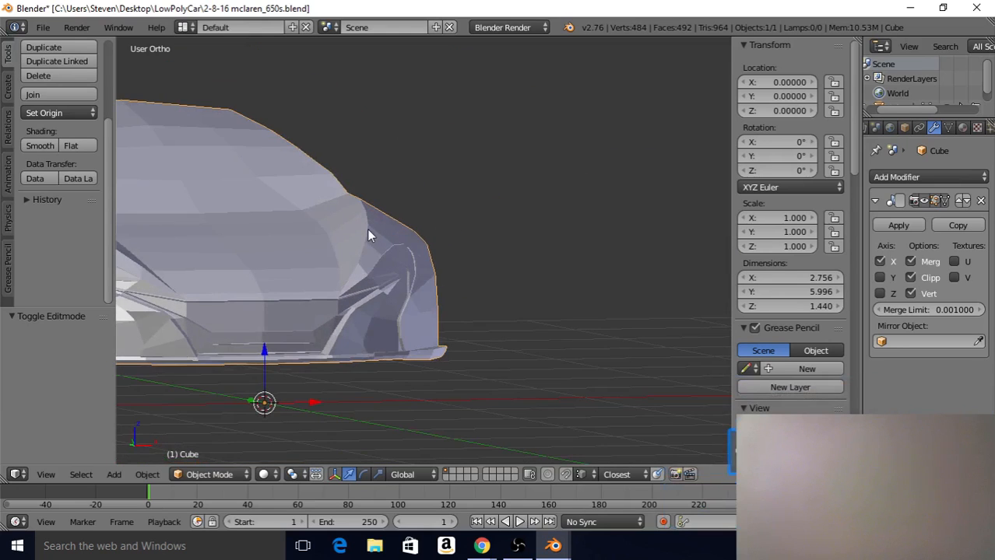
mouse_move(382, 250)
middle_mouse_down()
mouse_move(404, 228)
mouse_move(413, 245)
mouse_move(326, 253)
mouse_move(370, 248)
middle_mouse_up()
middle_click_drag(484, 244, 455, 218)
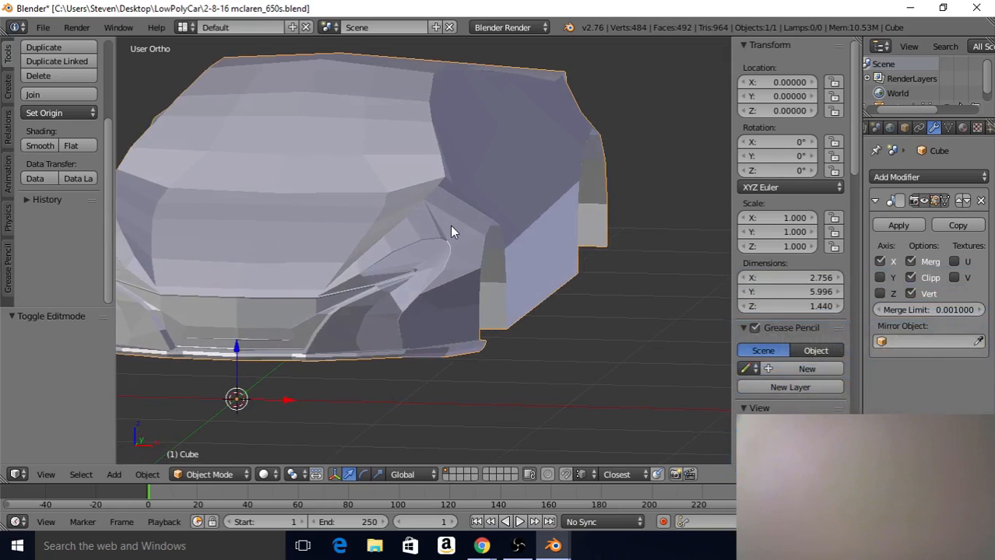
In Edit Mode, add one centred loop cut from the headlight's outer corner across the front fender and back along the body side
scroll(450, 225, "up", 1)
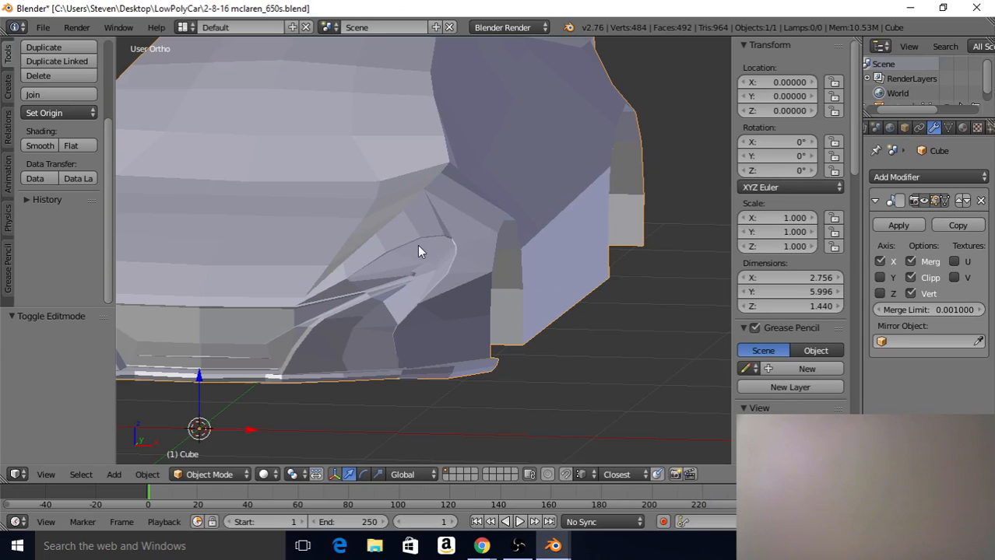
key("Tab")
scroll(448, 217, "up", 3)
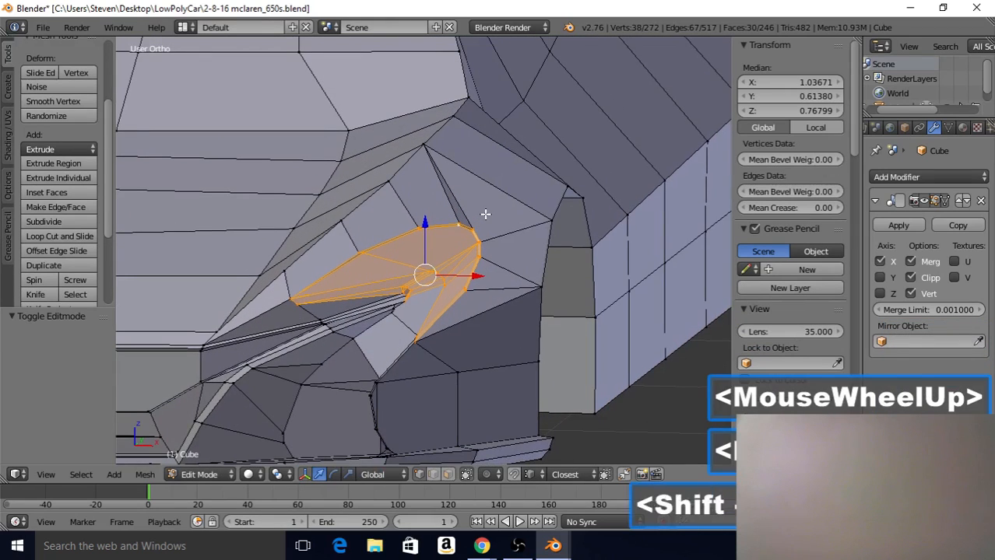
middle_click_drag(486, 215, 433, 242, "shift")
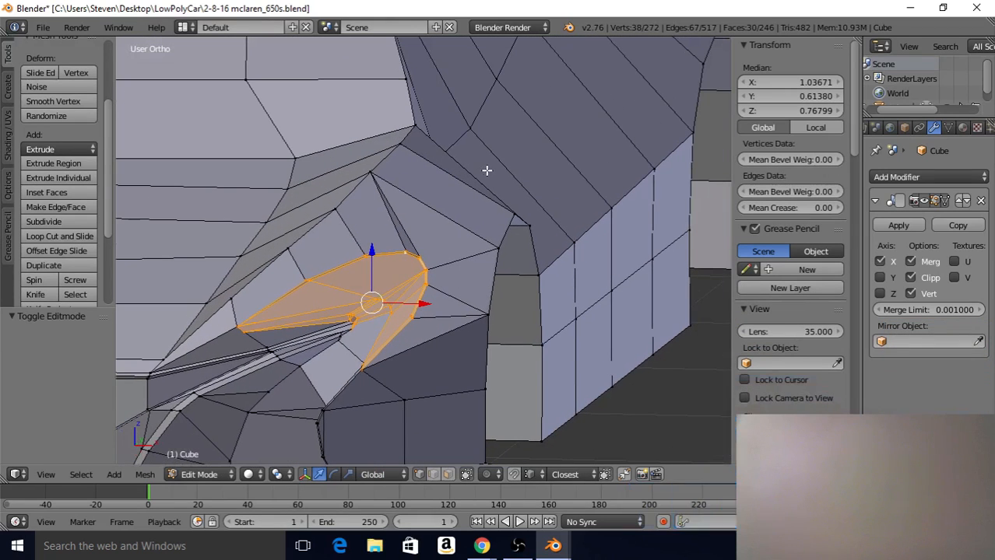
scroll(493, 175, "down", 2)
scroll(492, 175, "down", 1)
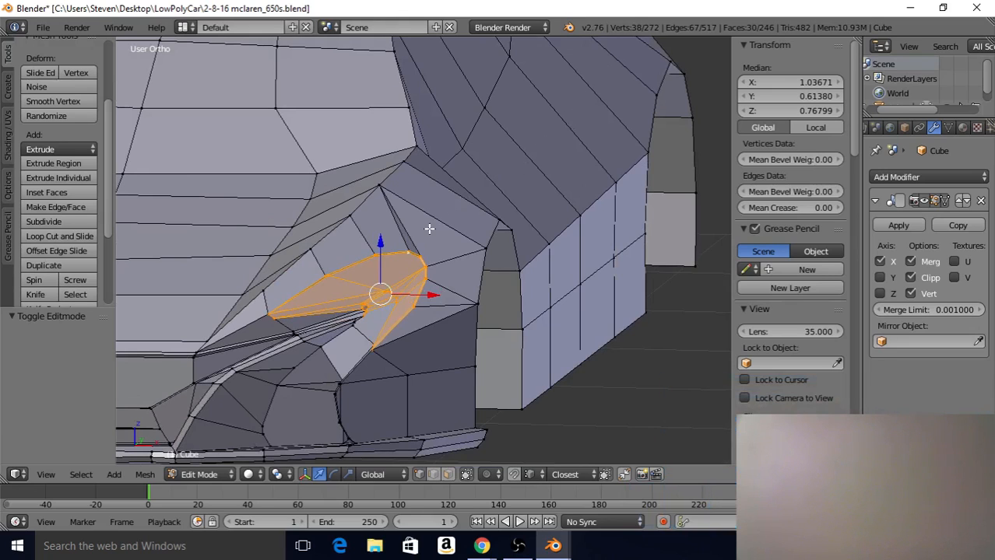
scroll(498, 228, "down", 4)
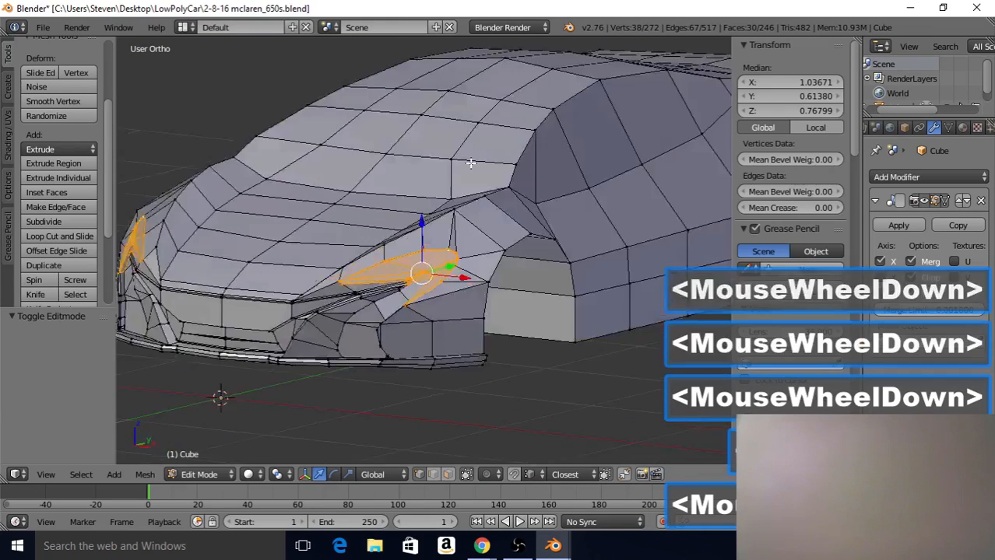
middle_click_drag(470, 163, 588, 205)
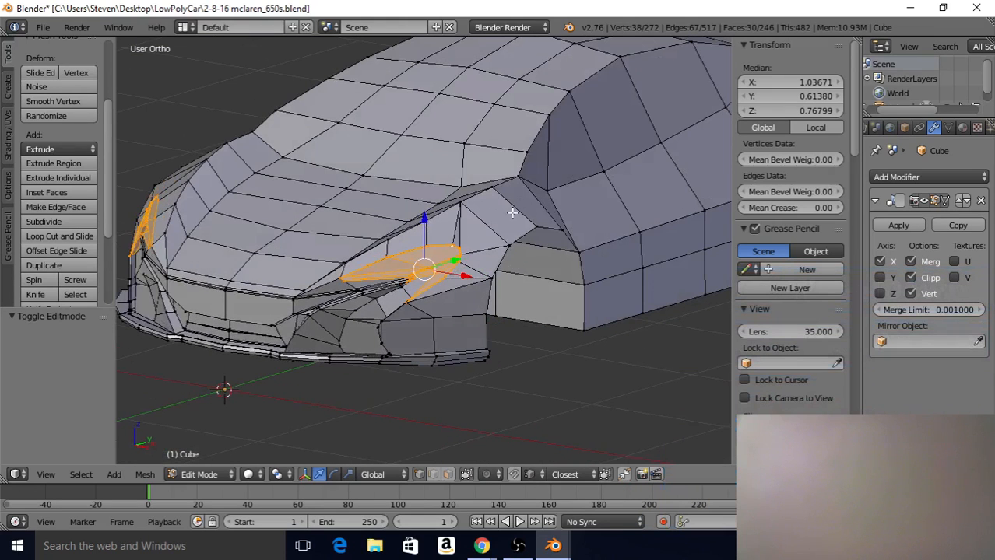
scroll(492, 235, "up", 1)
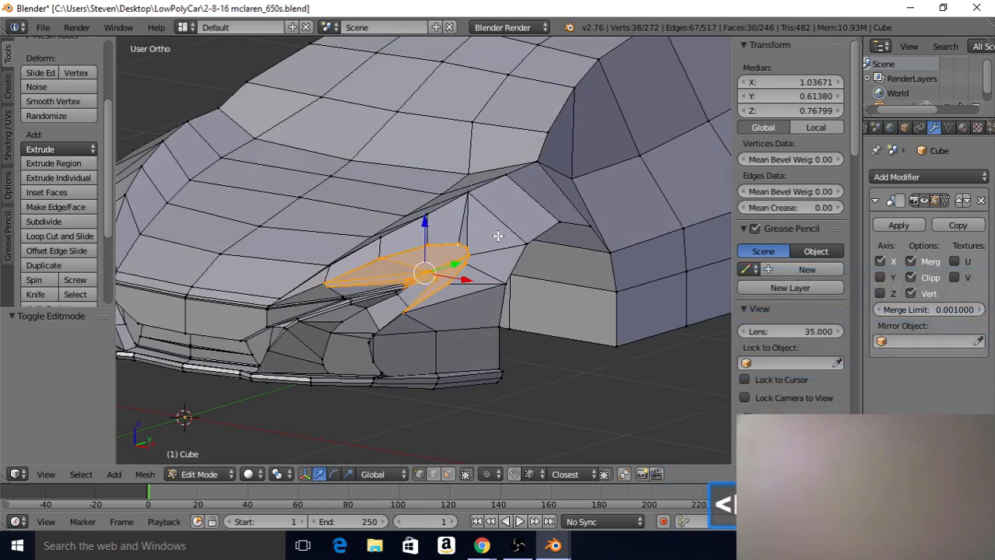
key("ctrl+r")
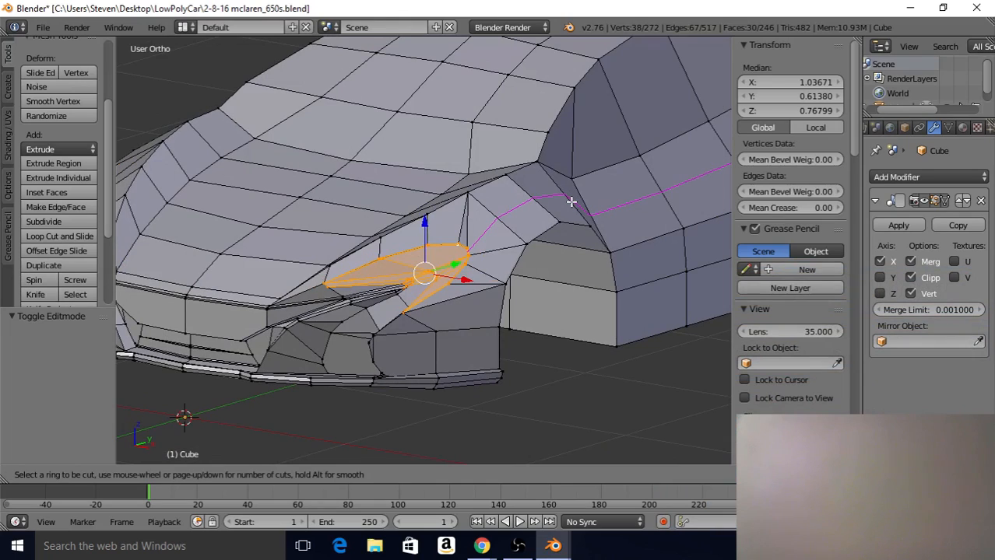
left_click(571, 202)
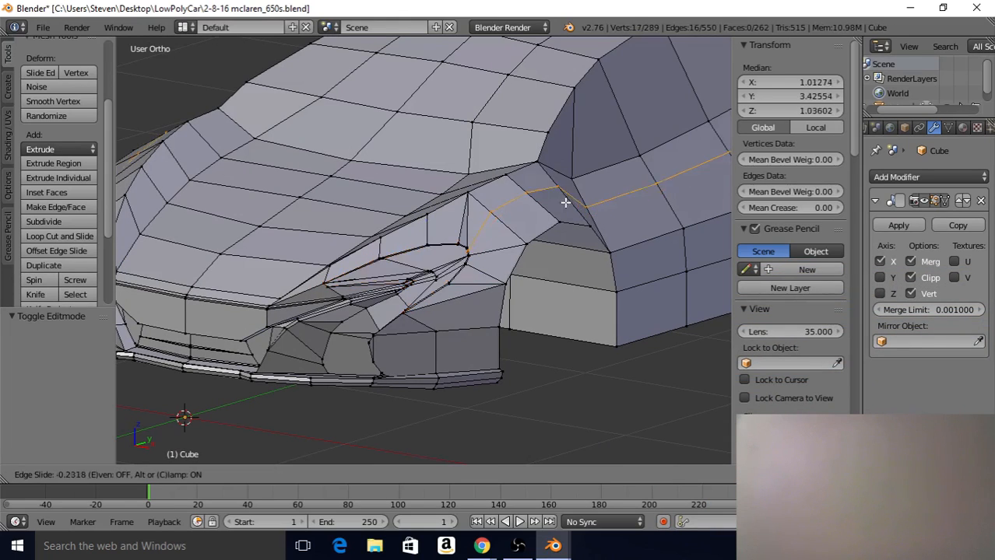
right_click(568, 202)
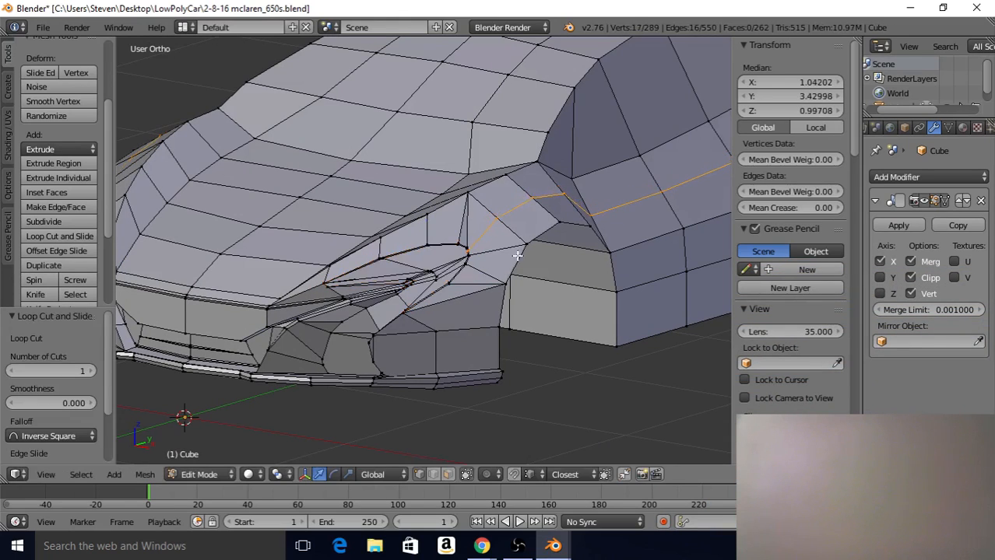
Dissolve the two new loop-cut edges between the headlight rim and the first fender vertex above it
scroll(481, 249, "up", 5)
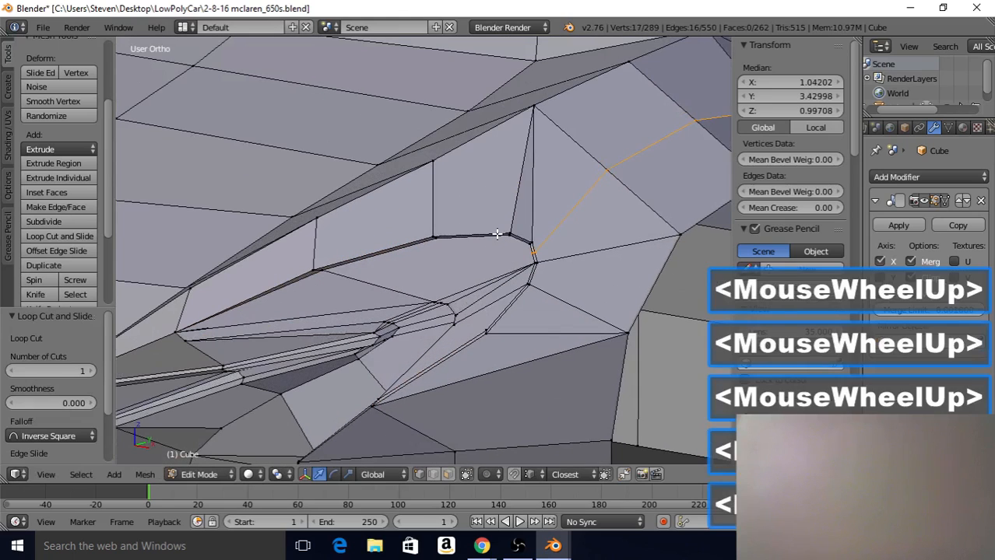
middle_click_drag(497, 235, 535, 216)
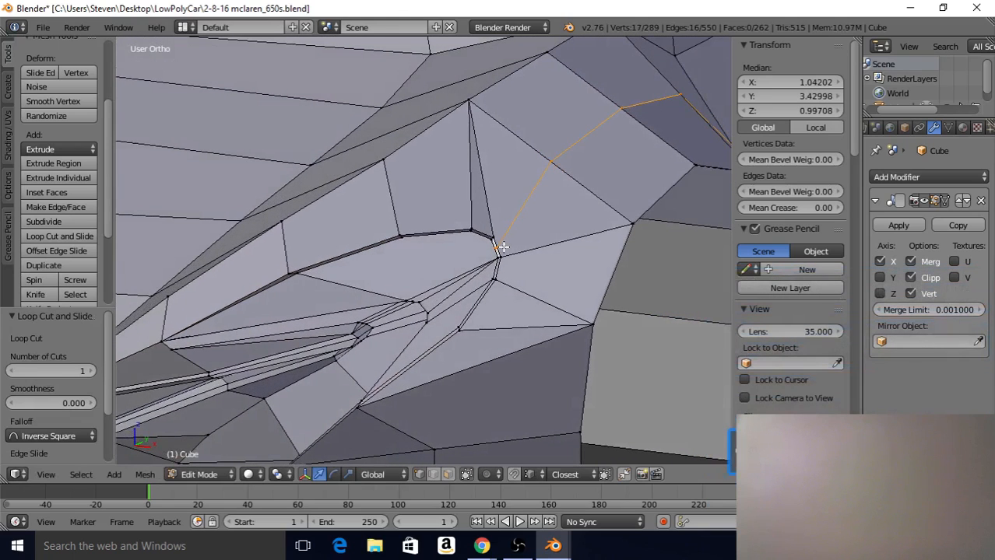
scroll(493, 249, "up", 4)
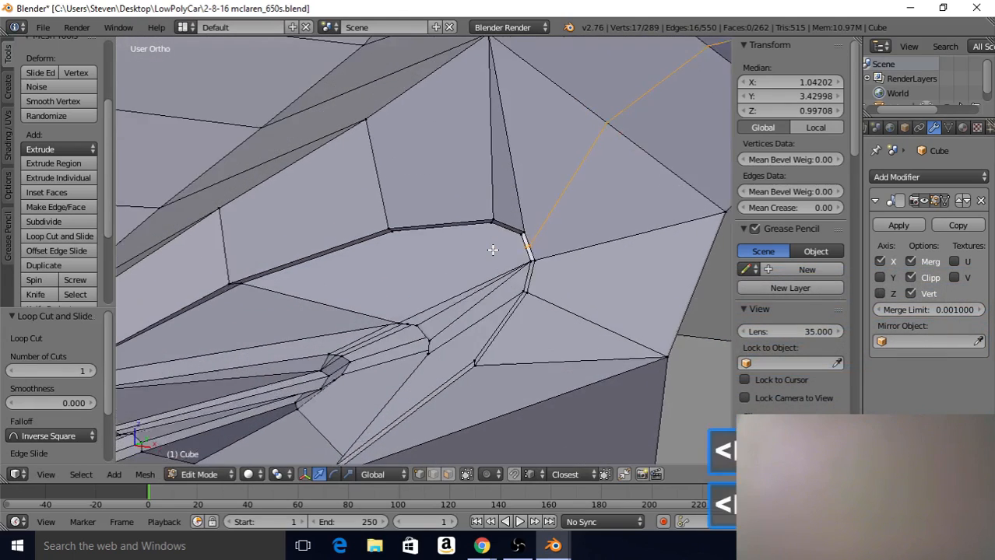
scroll(580, 164, "down", 2)
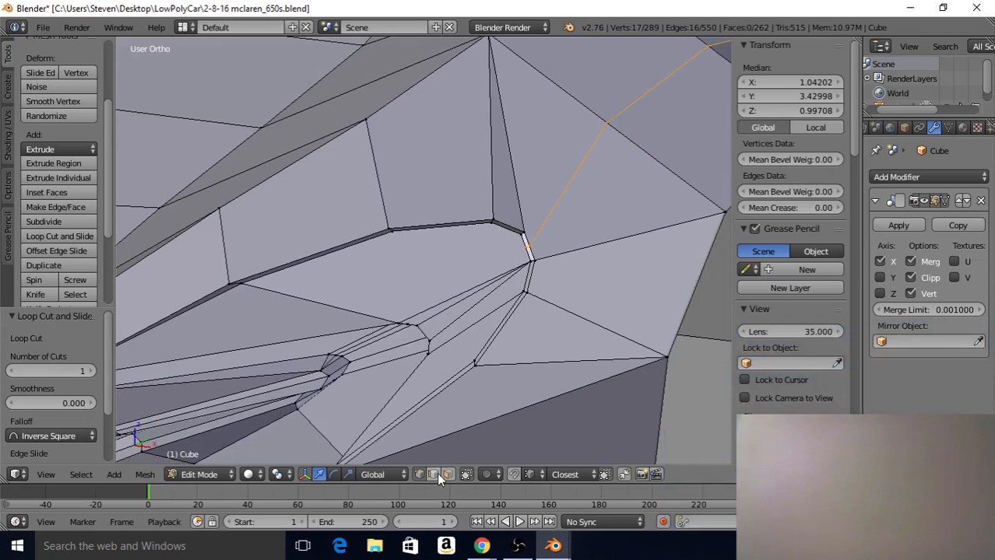
right_click(526, 246)
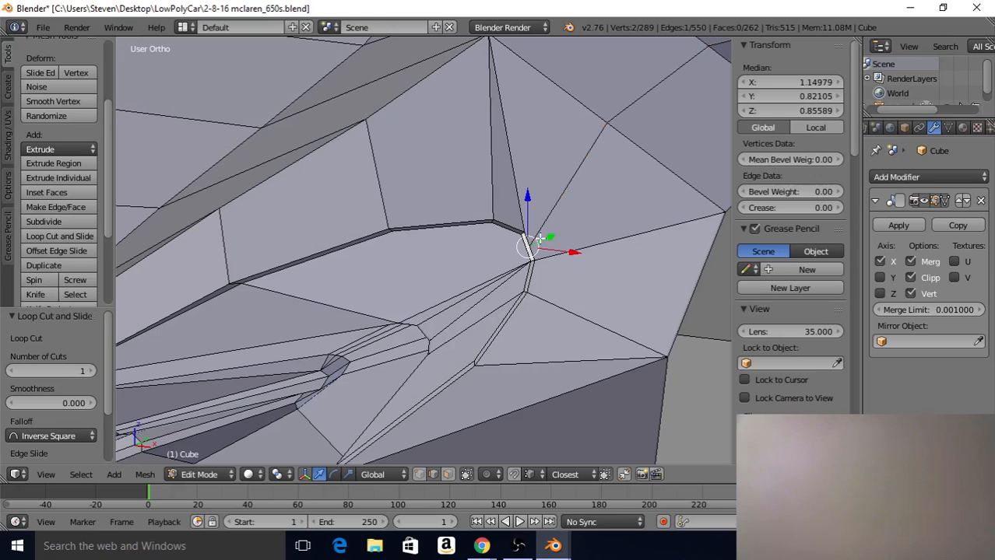
right_click(569, 177, "shift")
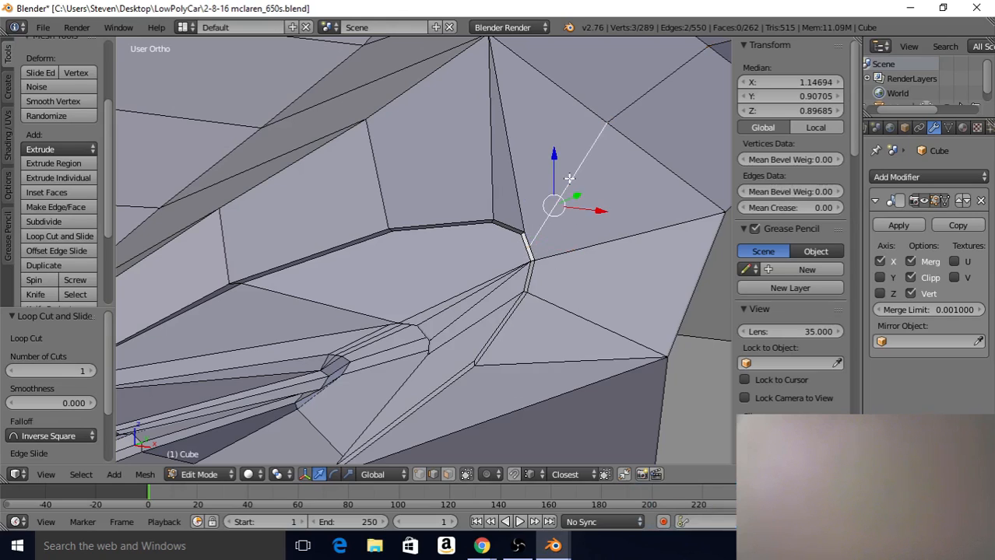
key("x")
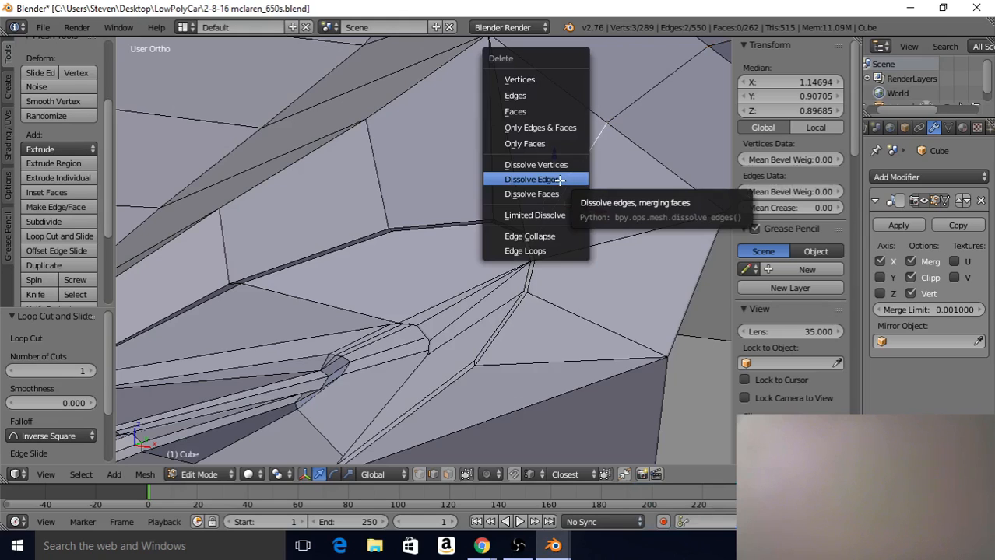
left_click(560, 179)
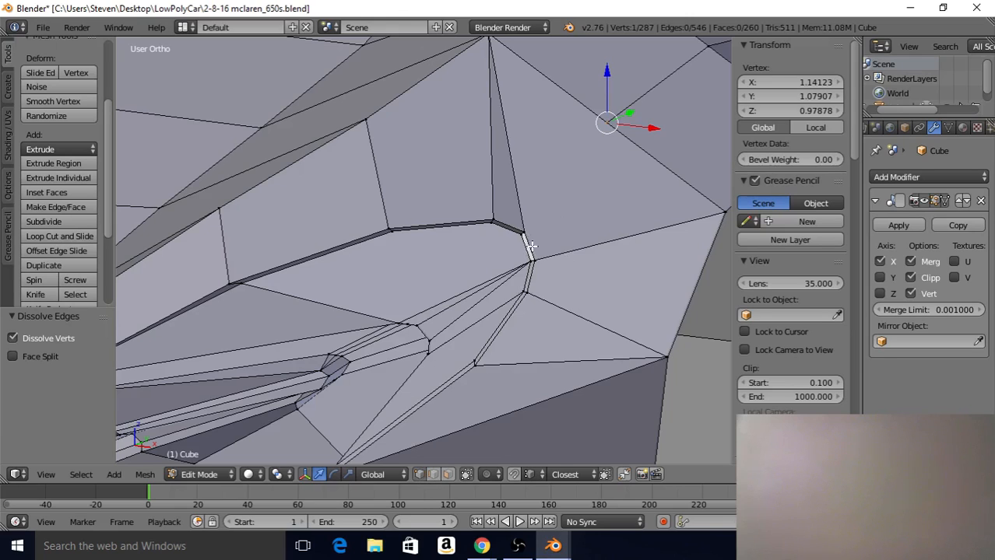
Dissolve the diagonal edge running from the headlight rim's outer corner up to the fender's upper front vertex
middle_click_drag(549, 180, 433, 247, "shift")
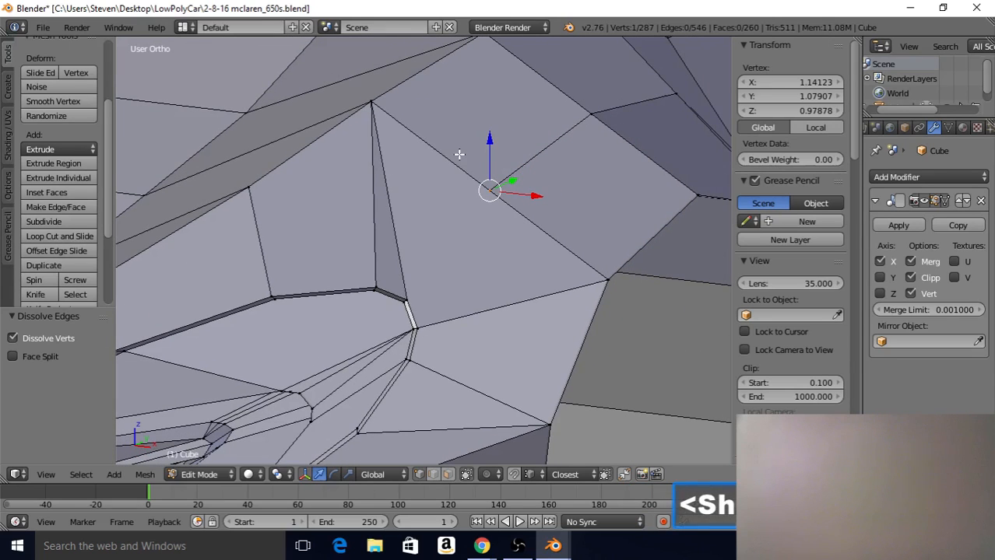
left_click(434, 473)
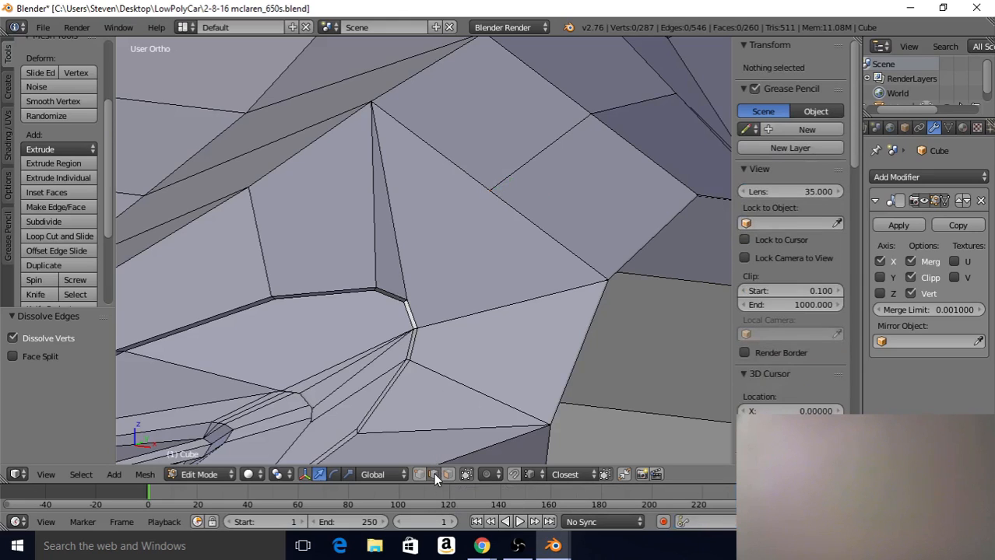
right_click(403, 247)
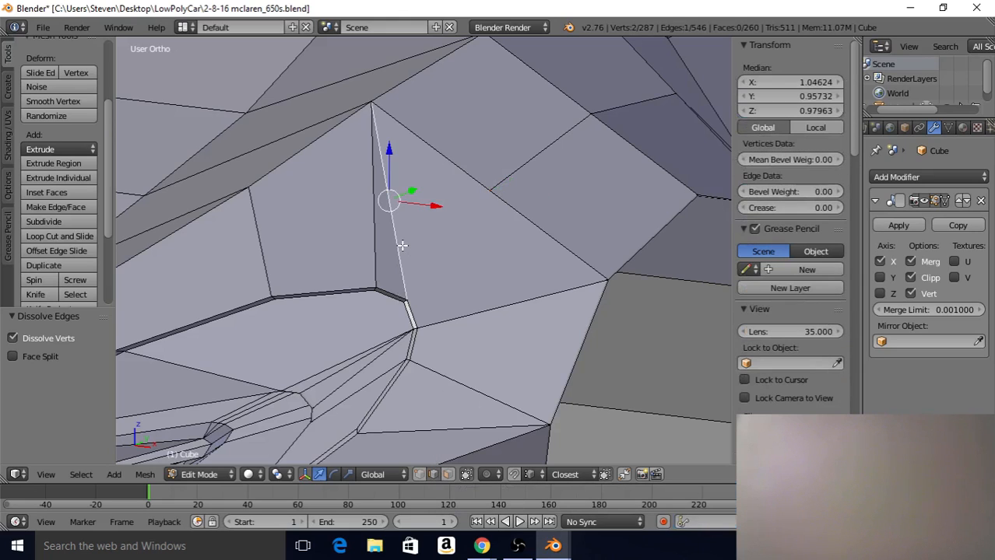
key("x")
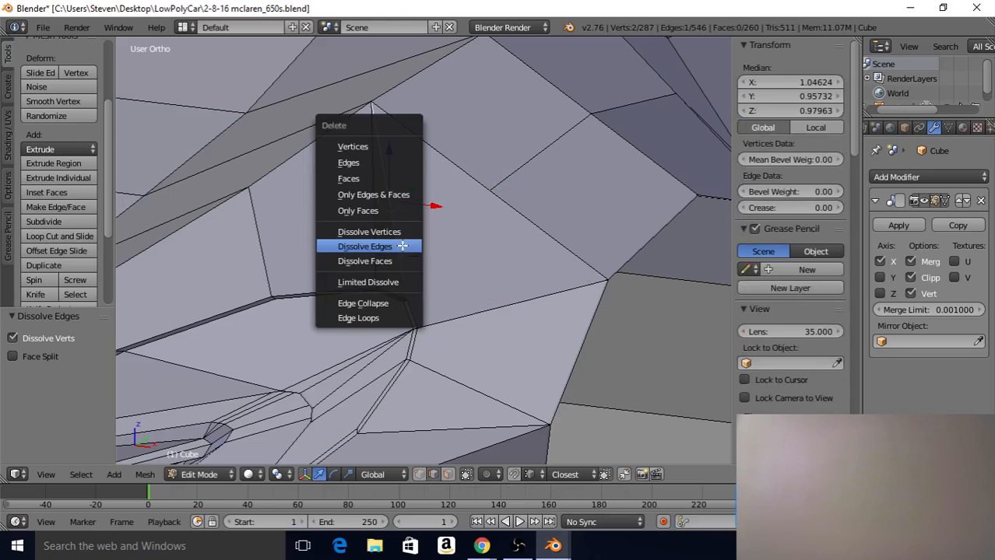
left_click(403, 247)
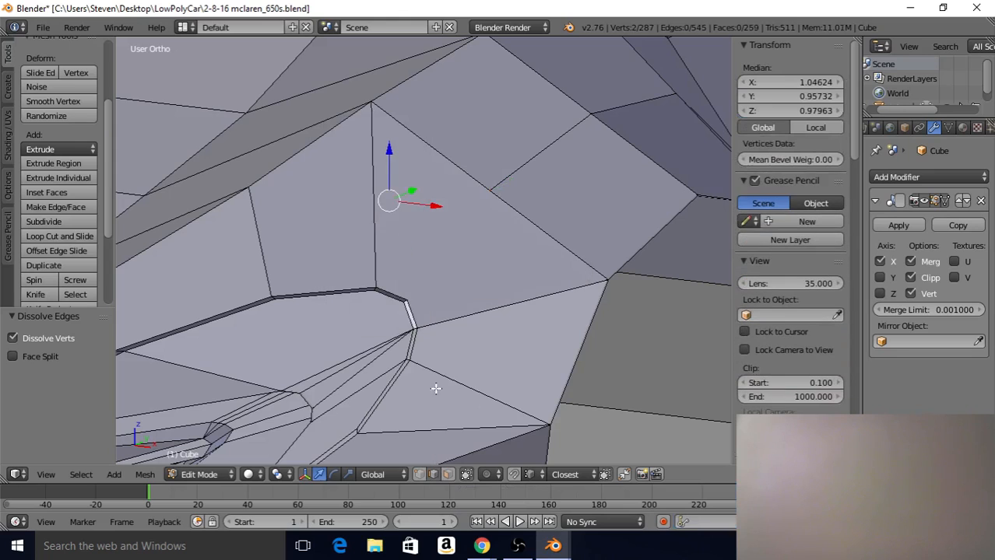
Connect the headlight rim's outer corner vertex to the front end vertex of the fender loop cut with a new edge
left_click(419, 475)
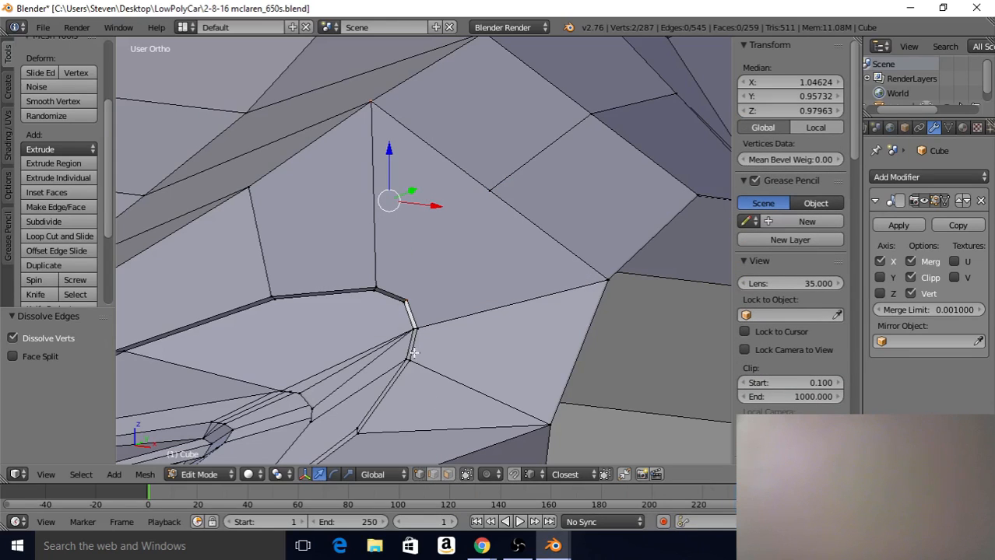
right_click(407, 299)
right_click(496, 190, "shift")
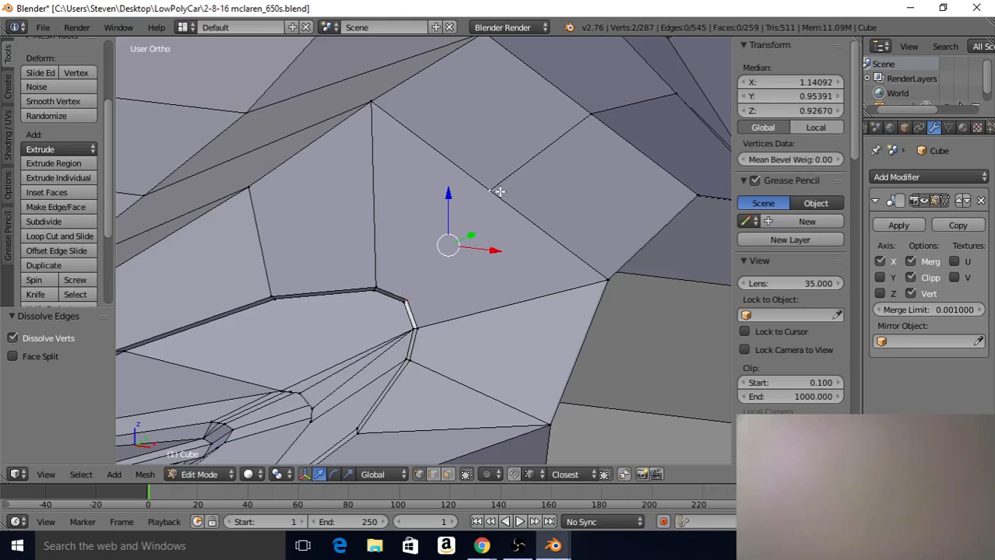
key("j")
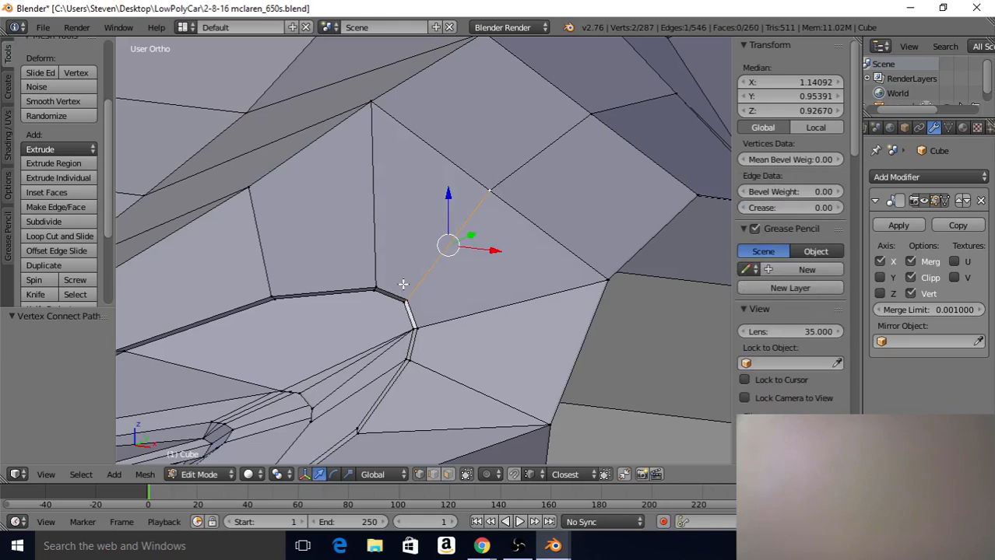
Examine the reworked fender and headlight surround in Object Mode from the front and oblique angles
scroll(403, 285, "down", 2)
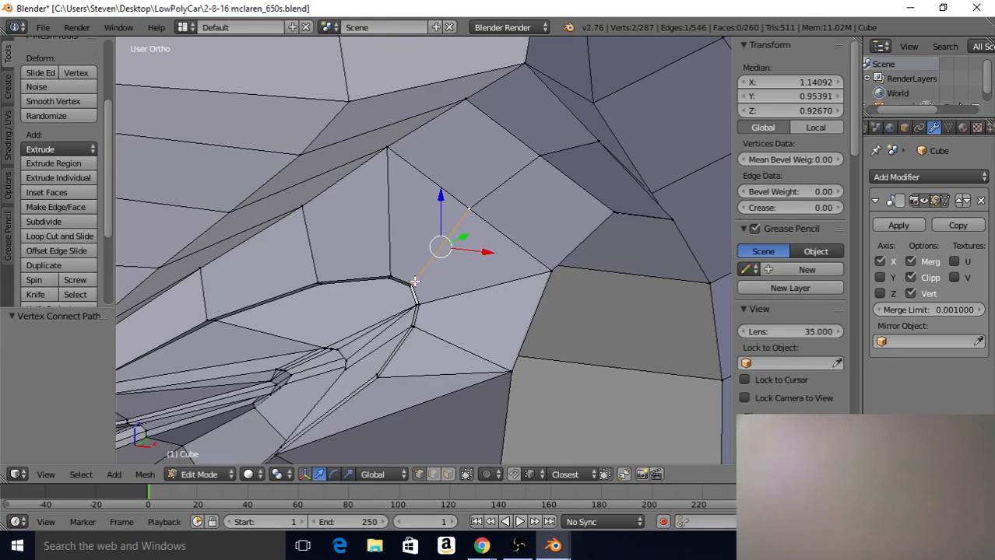
scroll(415, 282, "down", 2)
key("Tab")
scroll(441, 204, "down", 3)
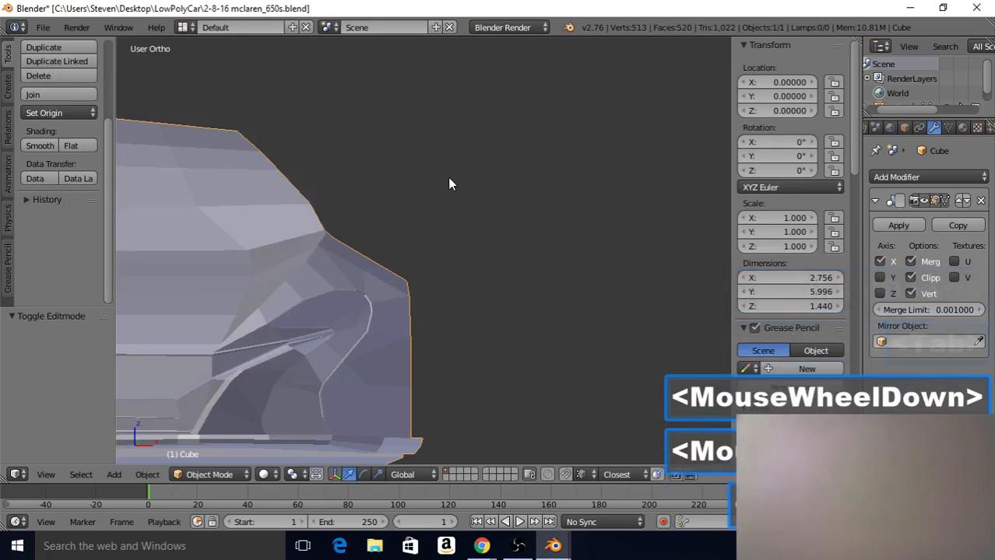
middle_click_drag(448, 177, 391, 232)
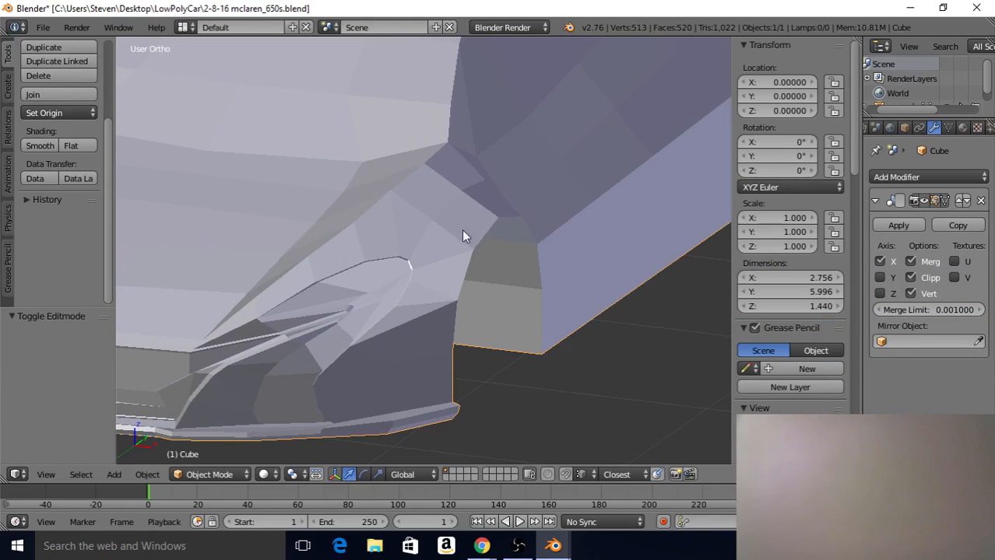
middle_click_drag(495, 258, 462, 186)
middle_click_drag(488, 177, 482, 177)
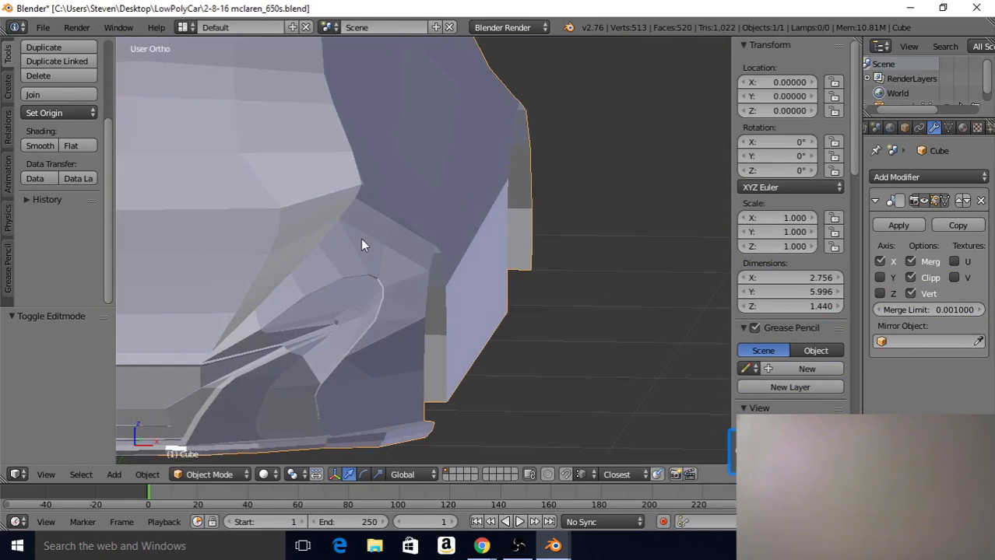
scroll(400, 249, "up", 2)
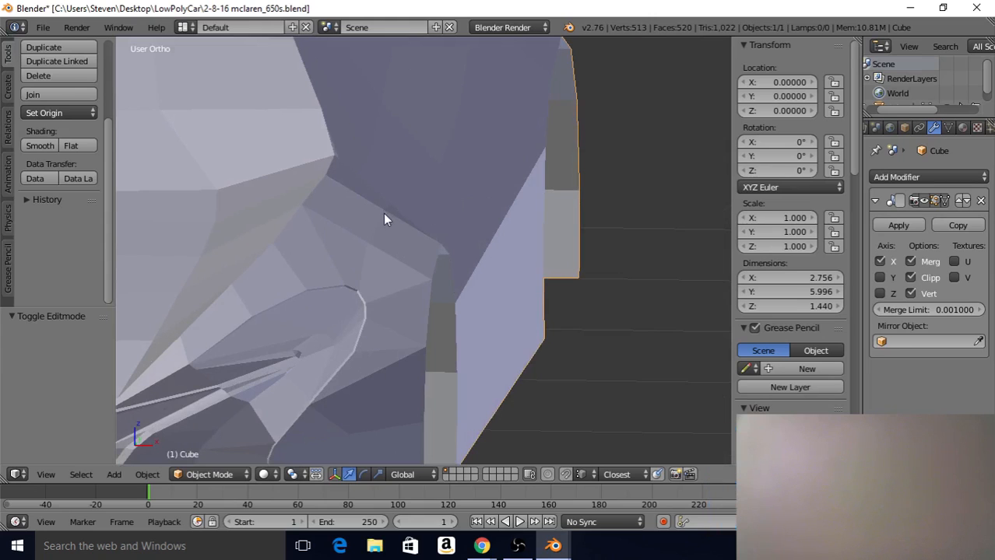
Raise the three front vertices of the new loop on top of the fender by 0.030 along the Z axis
key("Tab")
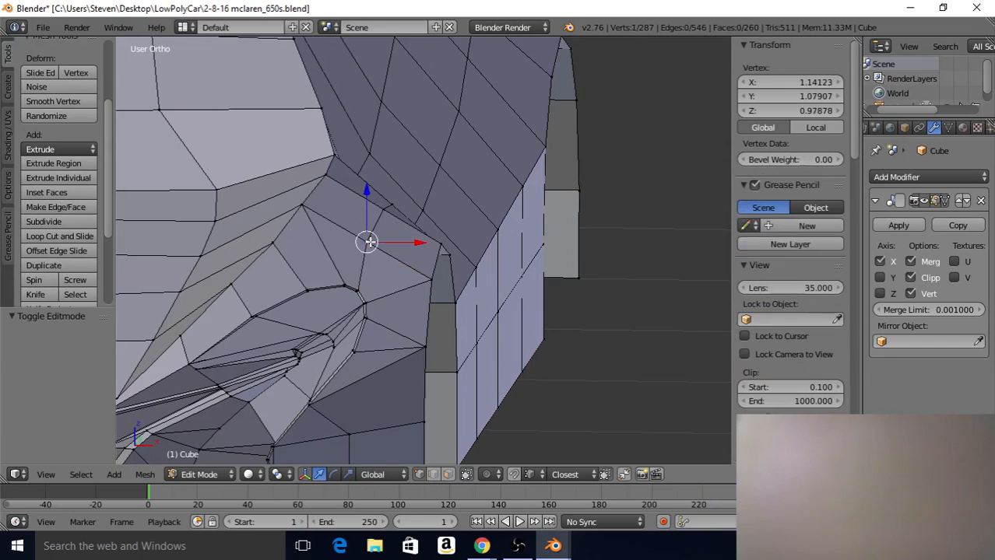
right_click(373, 222)
middle_click_drag(448, 178, 373, 152)
right_click(528, 167, "shift")
key("g")
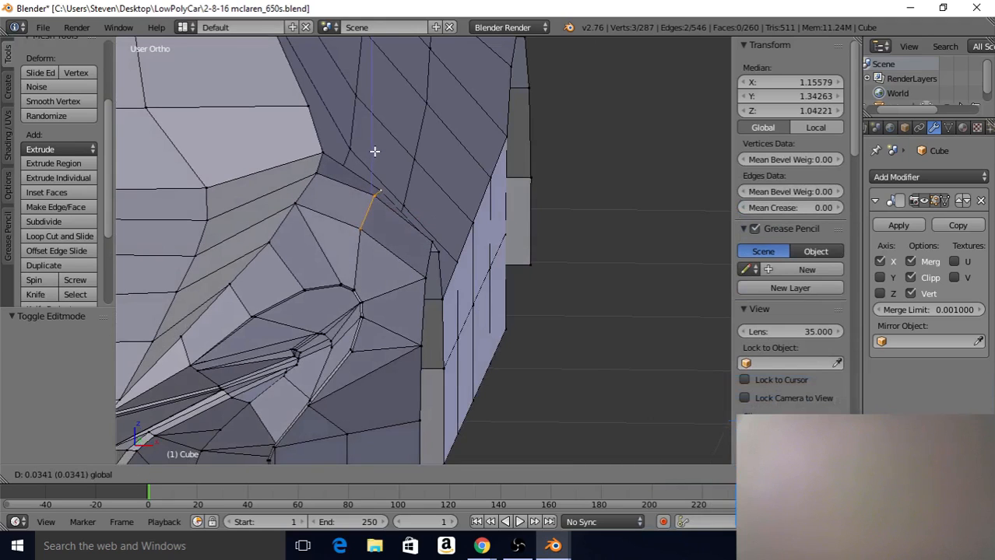
left_click(375, 152)
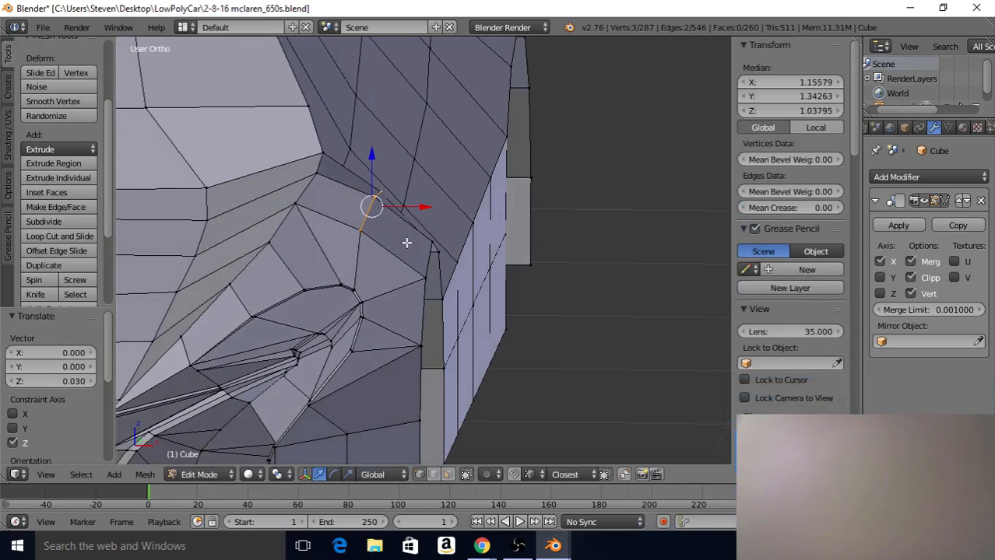
mouse_move(539, 246)
middle_mouse_down()
mouse_move(555, 231)
mouse_move(531, 243)
middle_mouse_up()
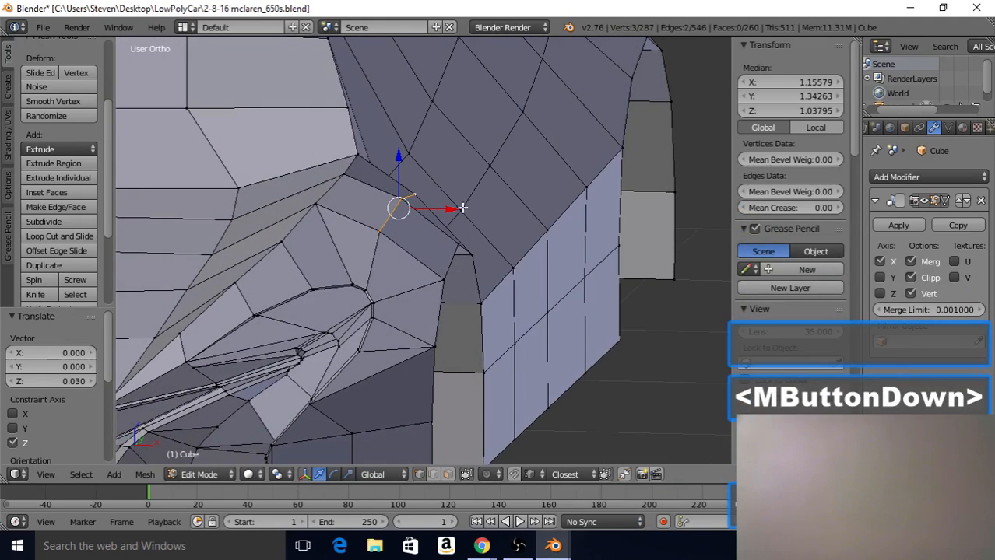
Reposition the three selected fender vertices to a median of X 1.22035 and Z 1.01241, checking the shape in Object Mode
left_click_drag(462, 208, 478, 219)
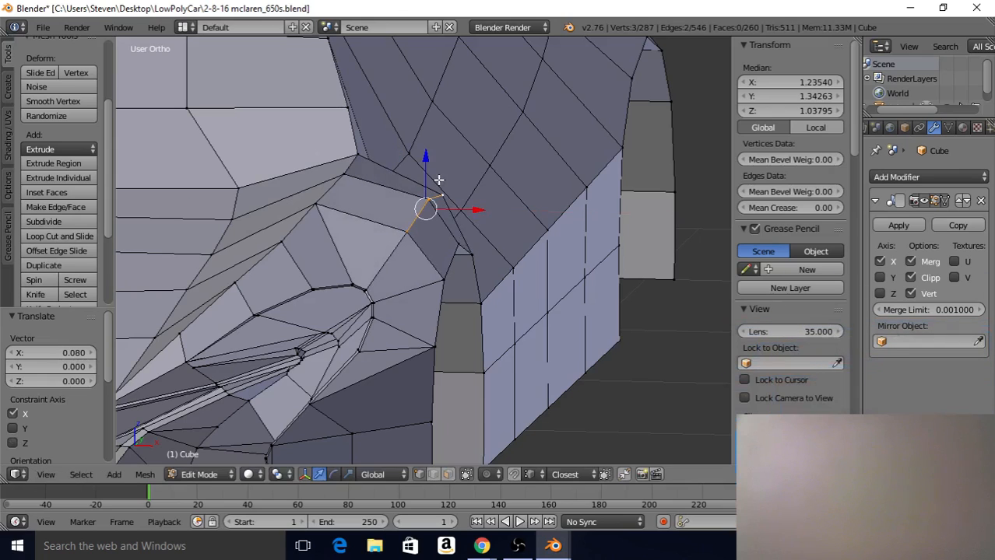
left_click_drag(426, 159, 428, 176)
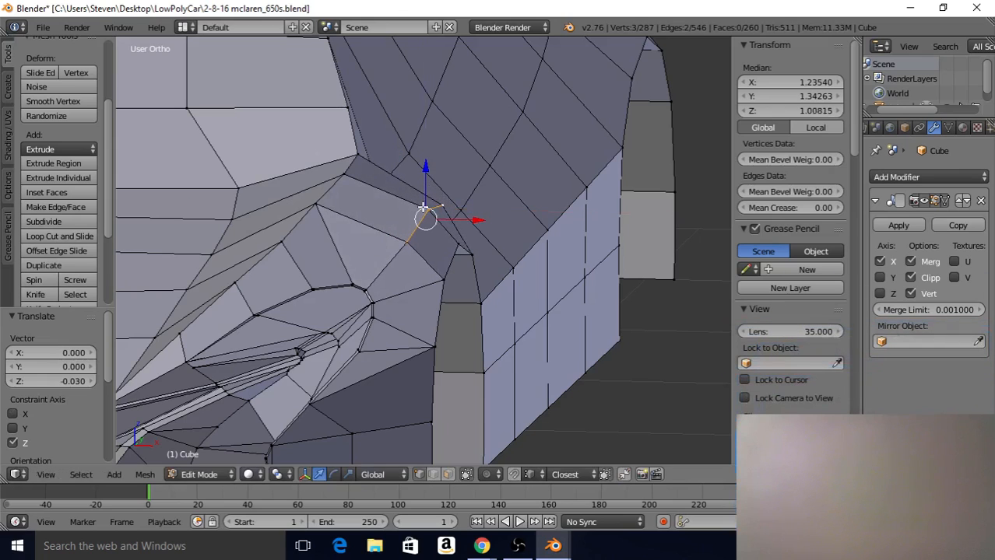
left_click_drag(478, 220, 472, 219)
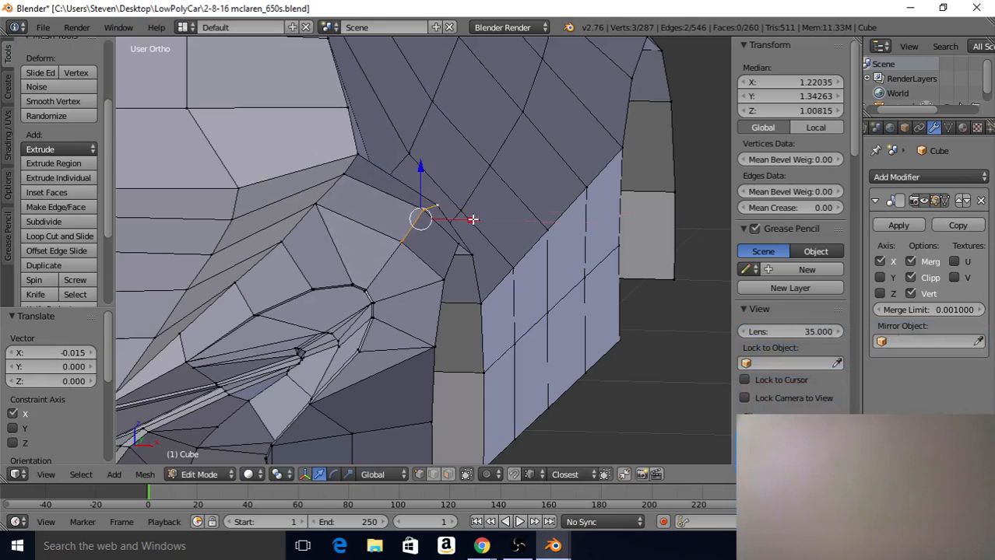
left_click(421, 172)
key("Tab")
scroll(403, 242, "down", 5)
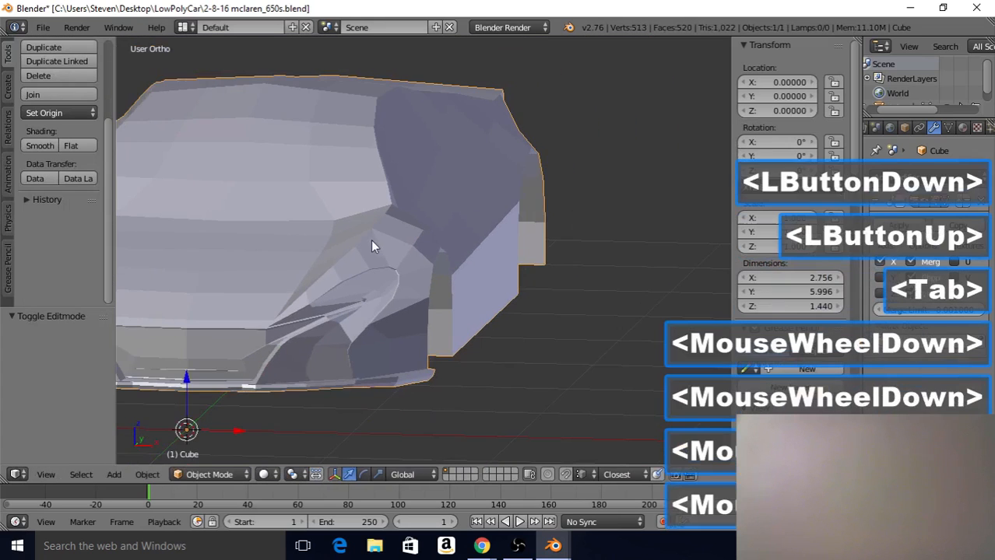
middle_click_drag(370, 239, 472, 224)
Shift the same three fender vertices by -0.023 along the X axis and fine-tune their height along Z
key("Tab")
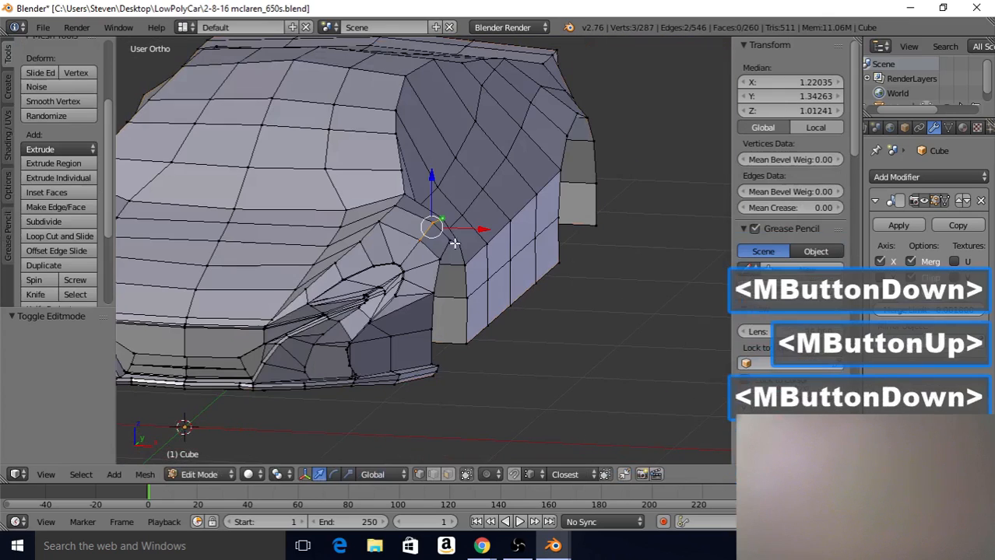
key("g")
key("x")
key("Return")
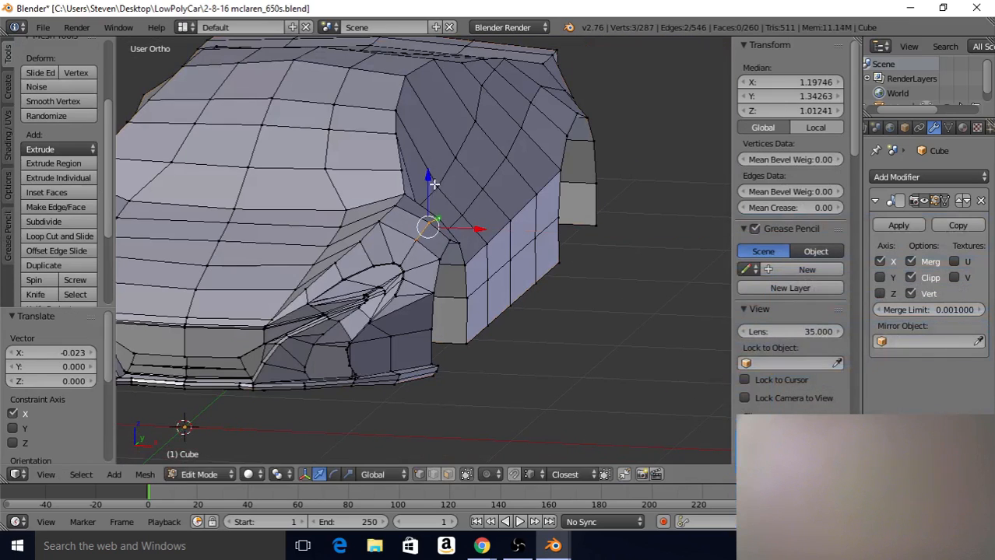
left_click(429, 222)
key("g")
key("z")
left_click(428, 198)
Lower the frontmost vertex of the fender's top loop, above the headlight's outer corner, slightly and nudge it inward along X
key("Tab")
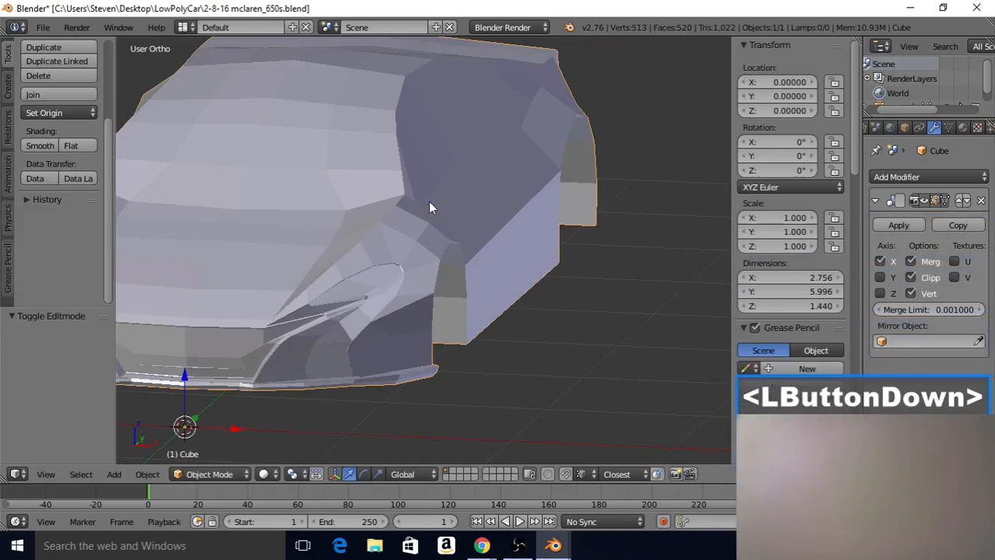
scroll(425, 214, "up", 2)
scroll(427, 221, "down", 2)
middle_click_drag(408, 226, 484, 198)
scroll(462, 232, "up", 3)
key("Tab")
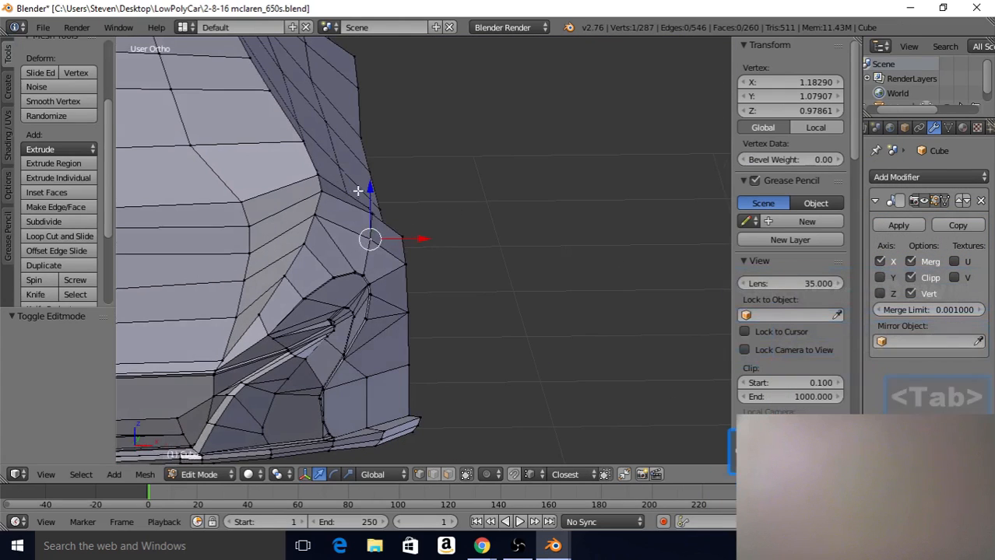
left_click_drag(372, 186, 375, 191)
left_click_drag(416, 237, 415, 238)
left_click_drag(369, 195, 369, 197)
key("Tab")
scroll(355, 227, "down", 4)
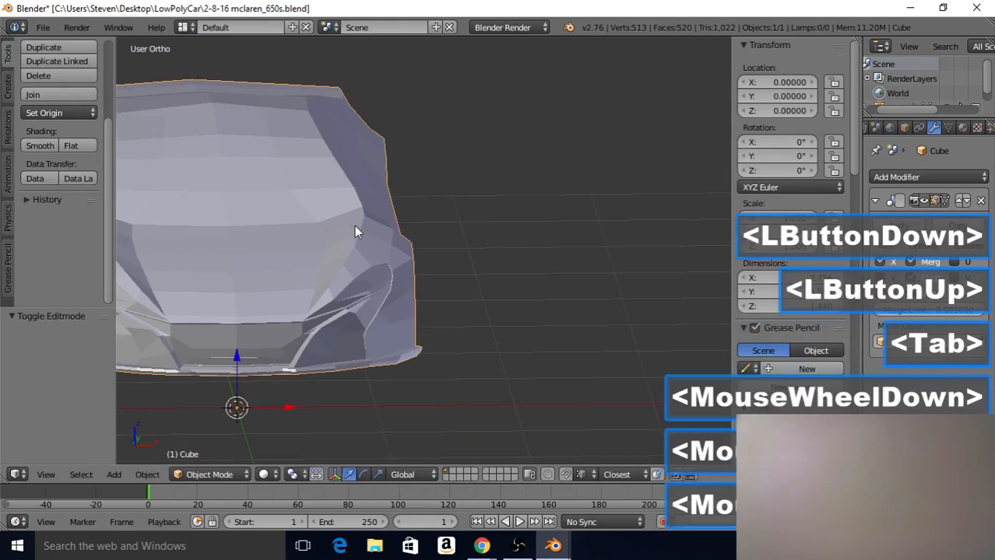
Raise the middle vertex of the fender's top loop slightly and nudge it outward along the X axis
middle_click_drag(397, 212, 431, 215)
key("Tab")
right_click(442, 223)
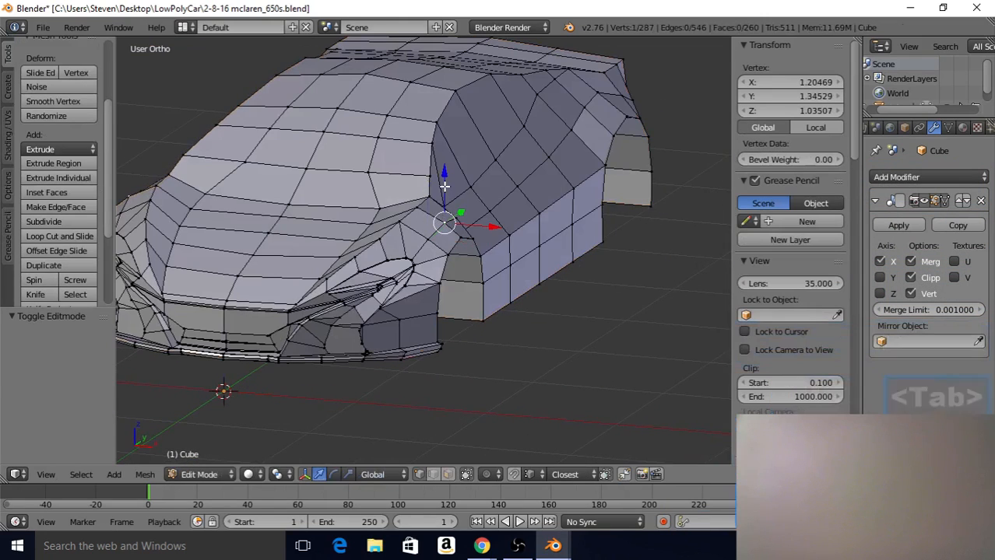
left_click_drag(442, 188, 442, 186)
left_click_drag(476, 224, 479, 223)
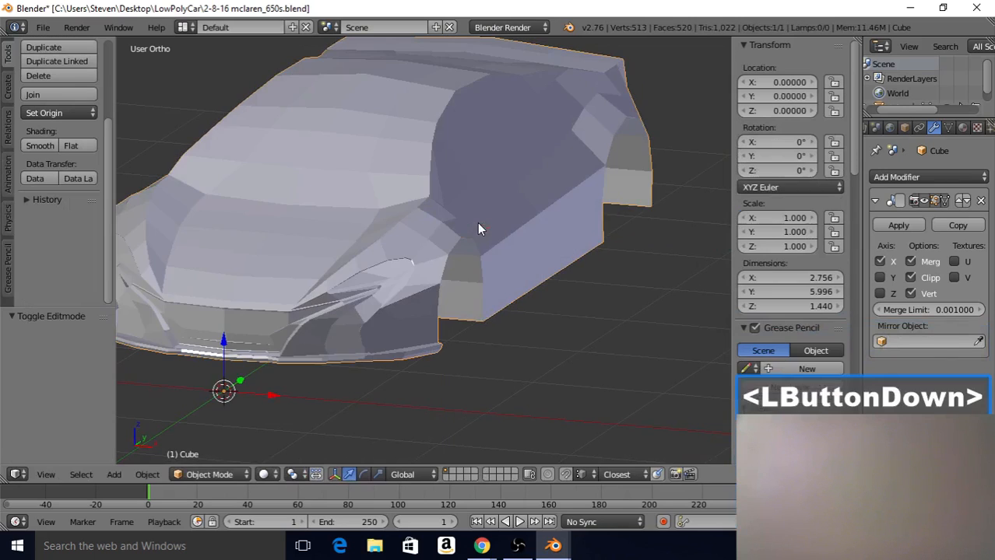
Move the rearmost of the three fender loop vertices by -0.016 along X and lower it to Z 0.99966
left_click(467, 216)
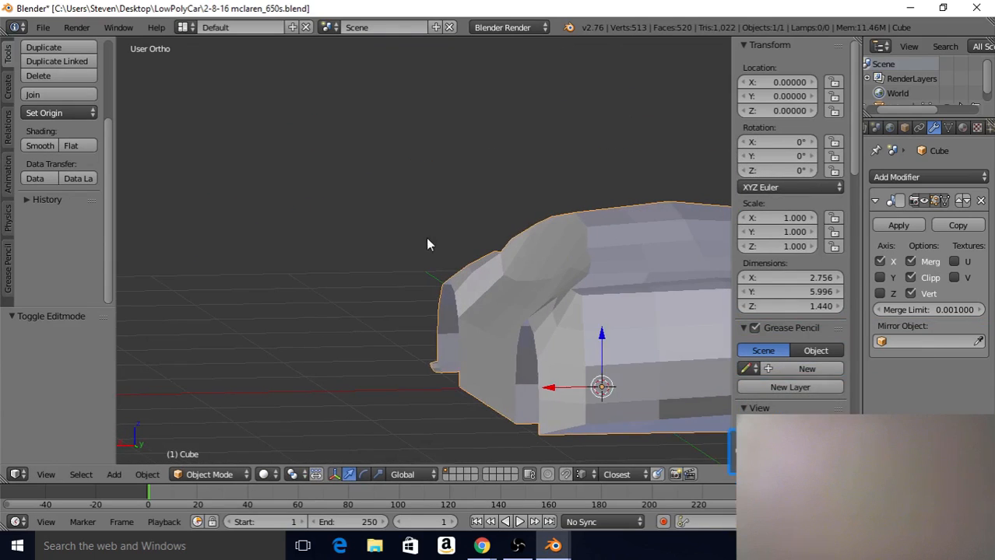
key("Tab")
middle_click(479, 274)
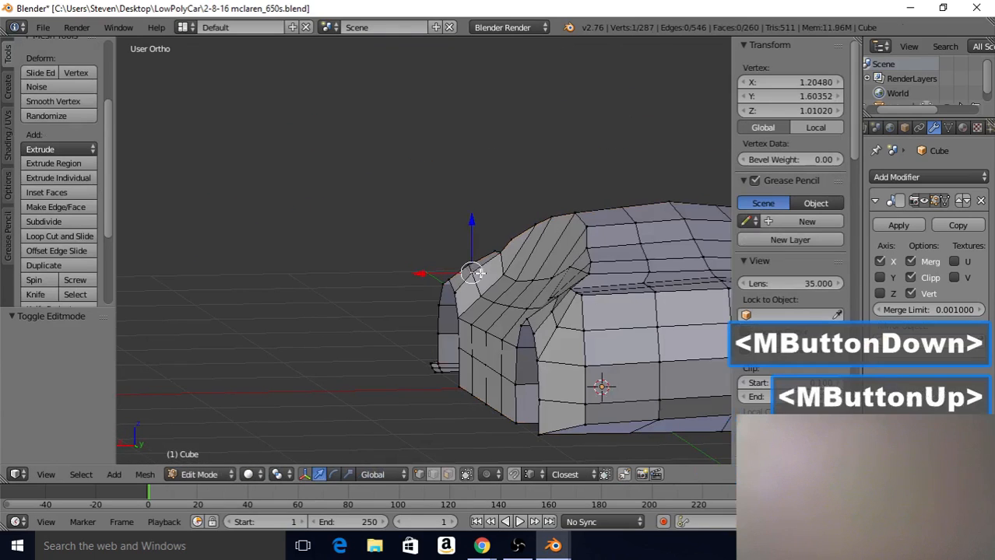
left_click_drag(423, 274, 432, 271)
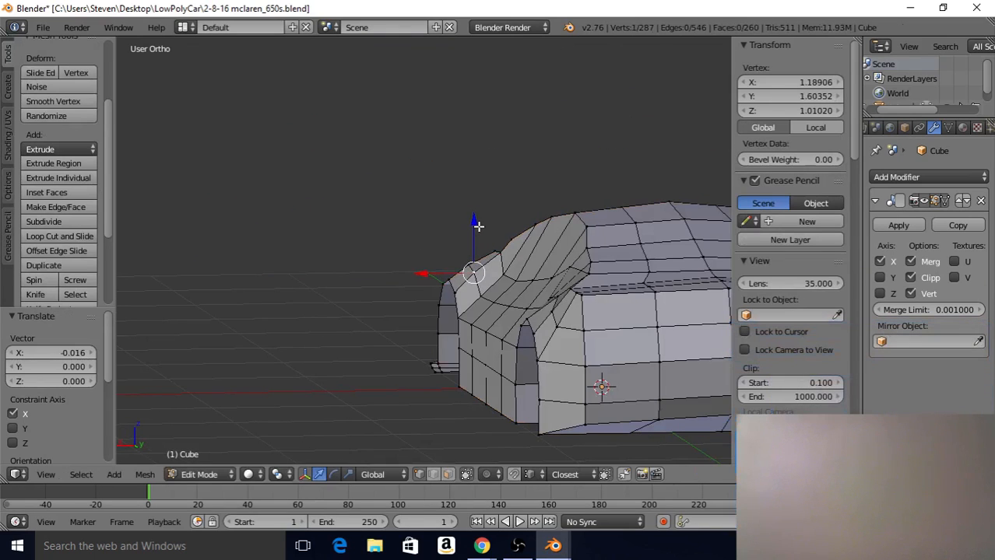
left_click_drag(476, 225, 480, 229)
key("Tab")
middle_click_drag(413, 232, 593, 233)
Raise the rear fender loop vertex by 0.016 along Z and fine-tune its X and Z position
key("Tab")
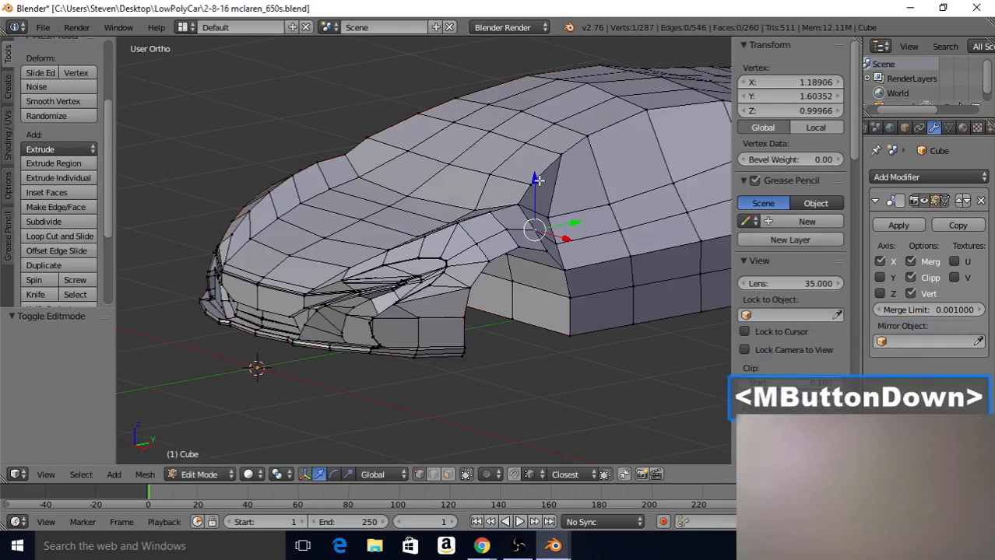
left_click_drag(537, 178, 537, 178)
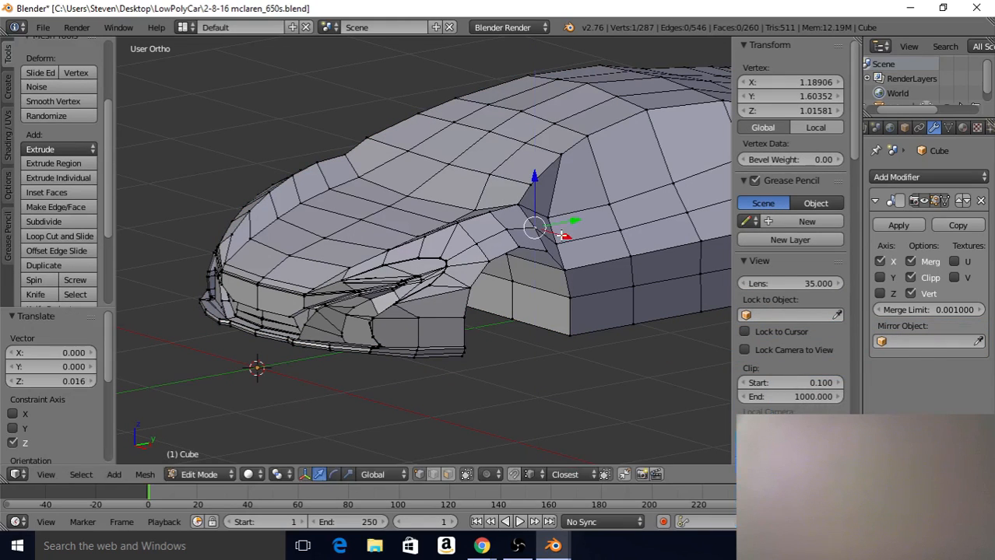
left_click_drag(560, 236, 562, 237)
left_click_drag(537, 184, 536, 185)
key("Tab")
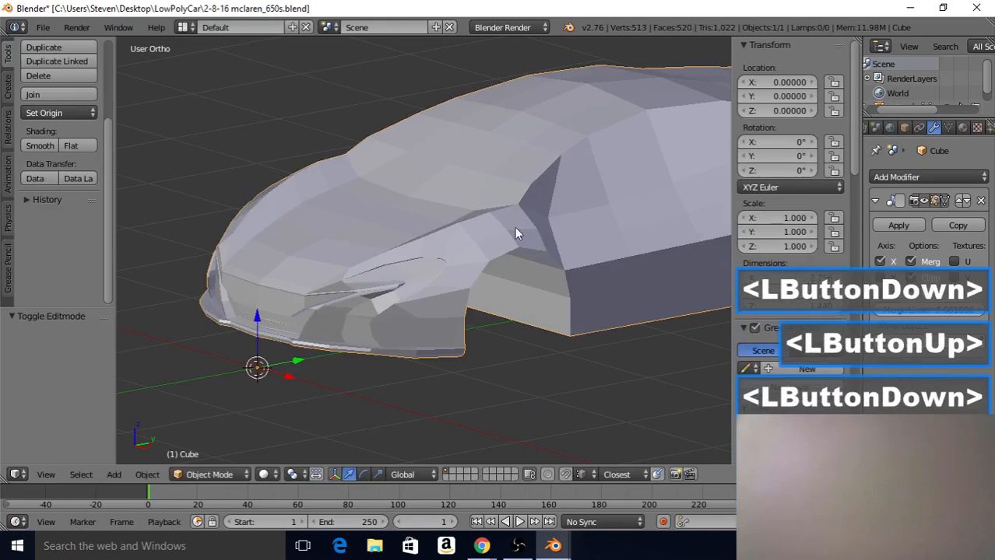
Examine the reshaped fender, headlight surround and front bumper in Object Mode from several angles
left_click_drag(515, 227, 532, 216, "alt")
key("Tab")
key("Tab")
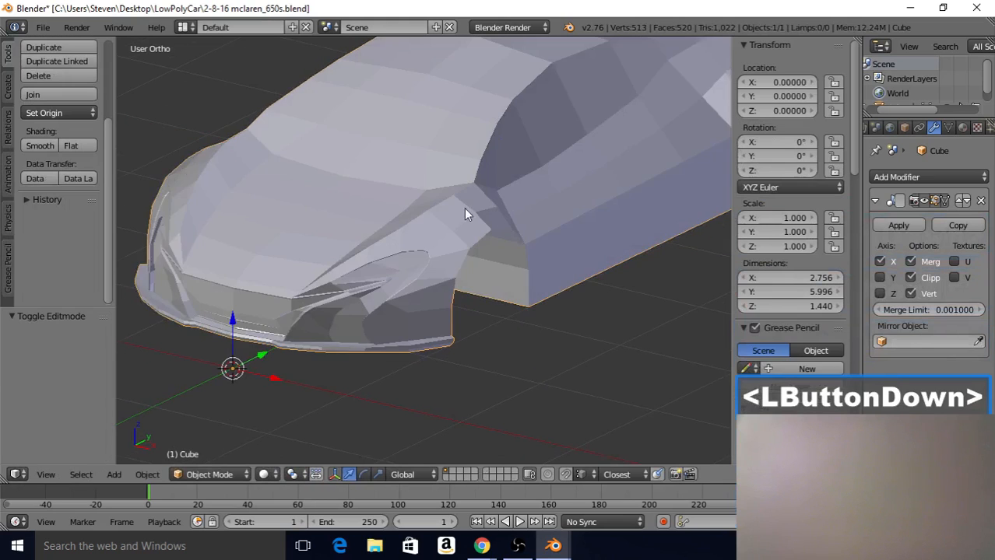
left_click_drag(464, 208, 475, 241, "alt")
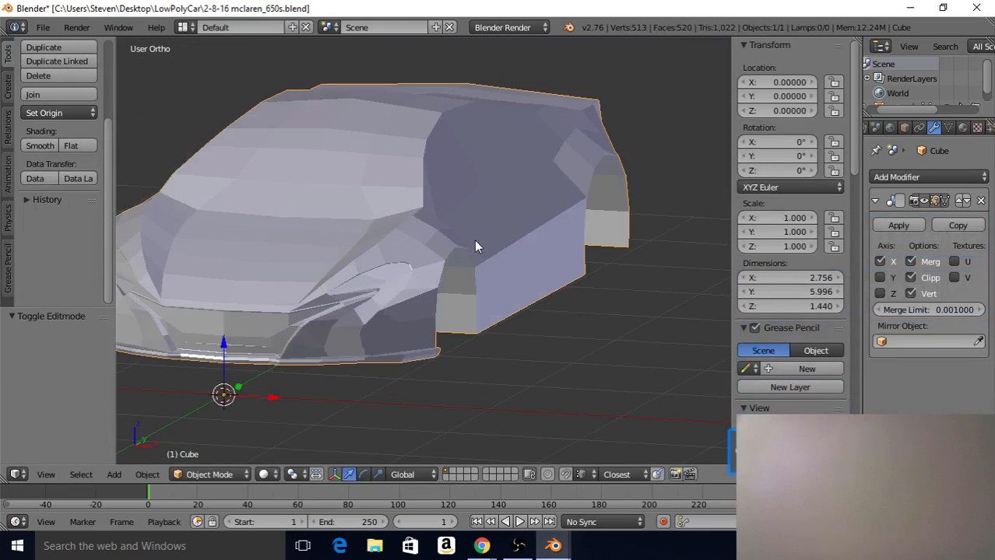
scroll(463, 244, "down", 1)
middle_click_drag(476, 219, 466, 209)
scroll(457, 257, "up", 3)
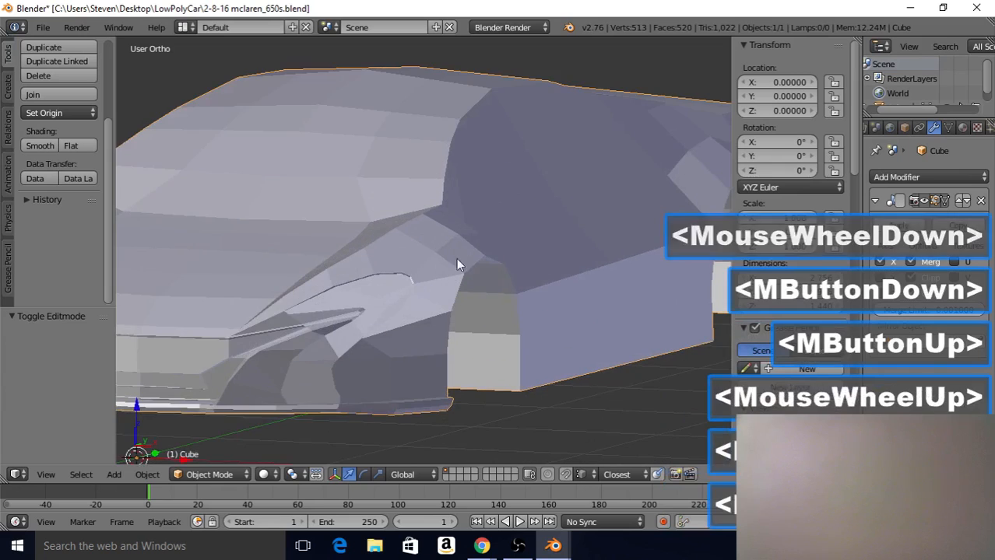
middle_click_drag(519, 225, 497, 224)
middle_click(496, 224)
middle_click_drag(321, 232, 444, 269, "shift")
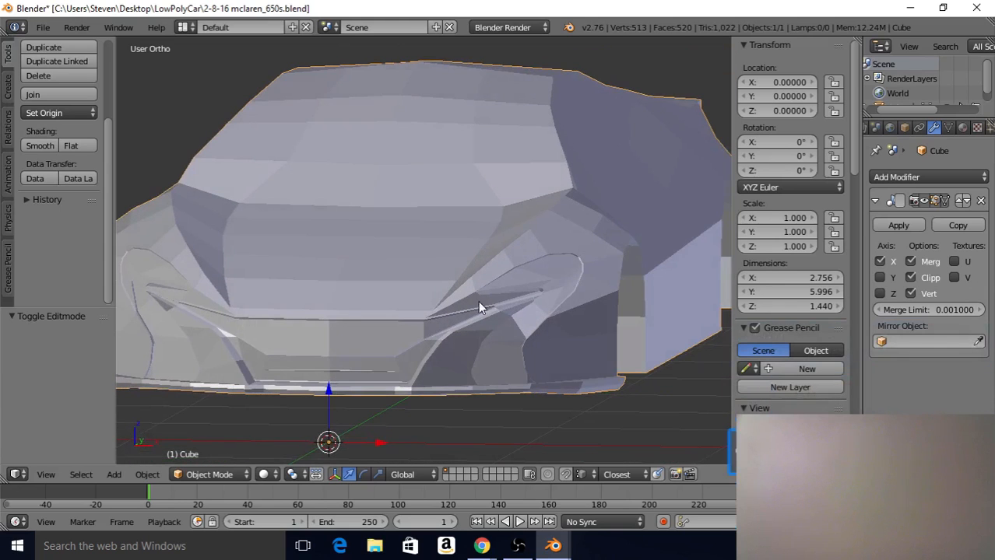
scroll(484, 329, "up", 3)
middle_click_drag(485, 329, 493, 283, "shift")
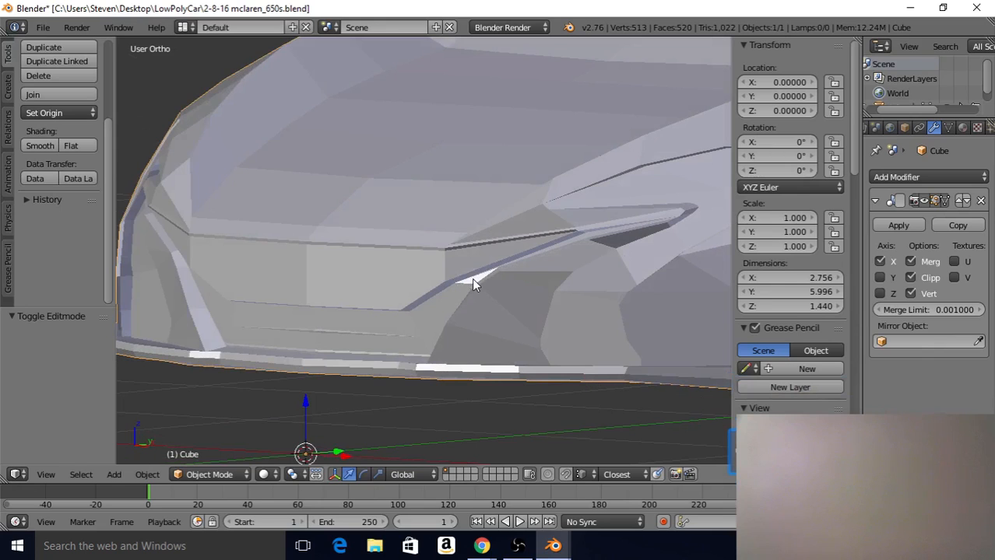
Move the bumper vertex directly below the hood's lower front corner by 0.011 along the Y axis
key("Tab")
right_click(467, 278)
middle_click_drag(467, 278, 535, 274)
left_click_drag(535, 274, 538, 275)
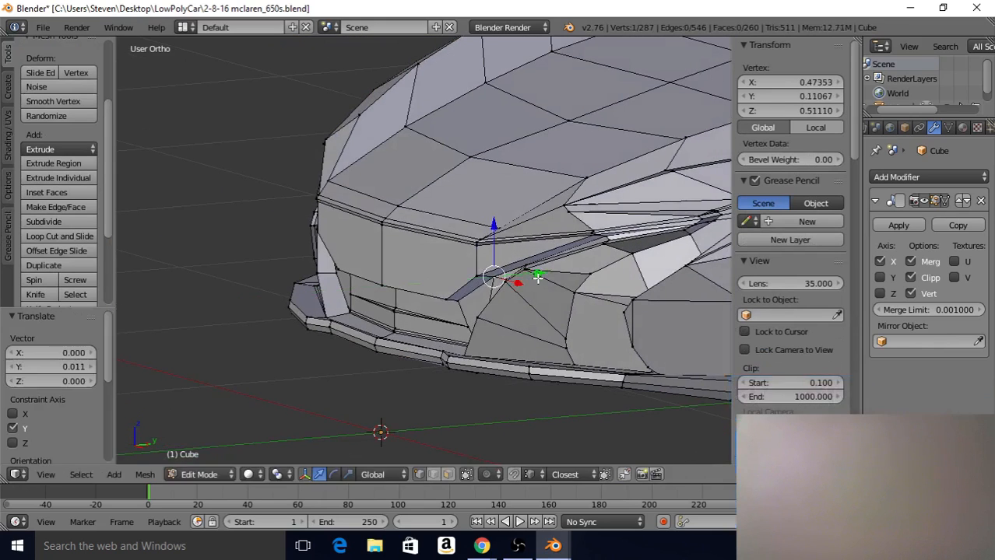
key("Tab")
scroll(399, 293, "down", 1)
middle_click_drag(399, 293, 471, 262)
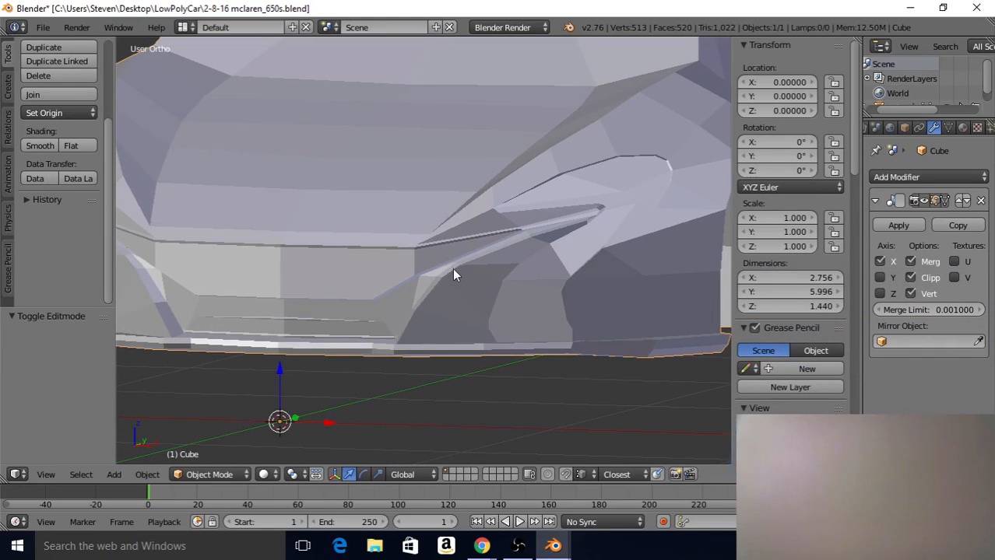
Move the neighbouring vertex on the upper inner rim of the side air intake by 0.006 along the Y axis
scroll(454, 270, "up", 2)
key("Tab")
scroll(459, 274, "up", 3)
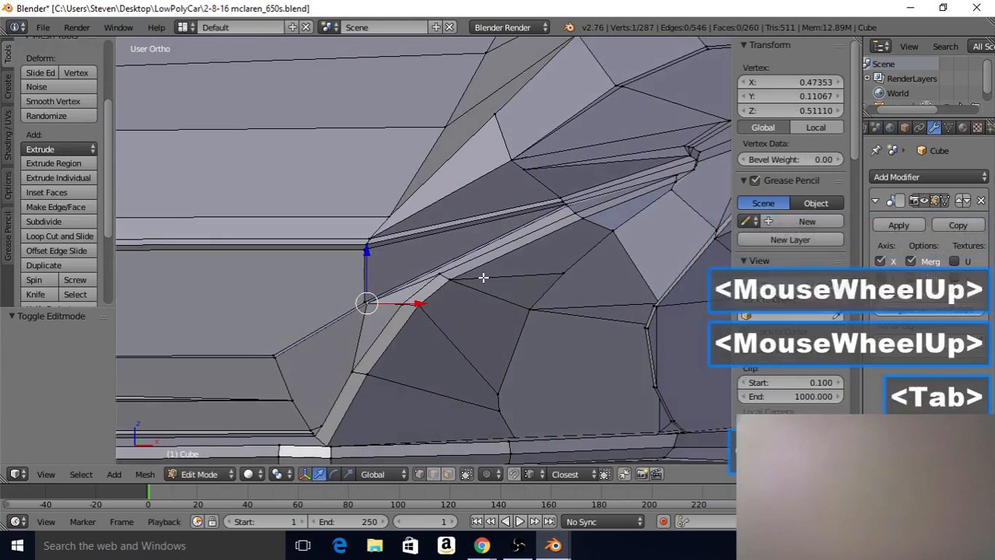
right_click(400, 299)
middle_click_drag(467, 261, 396, 281)
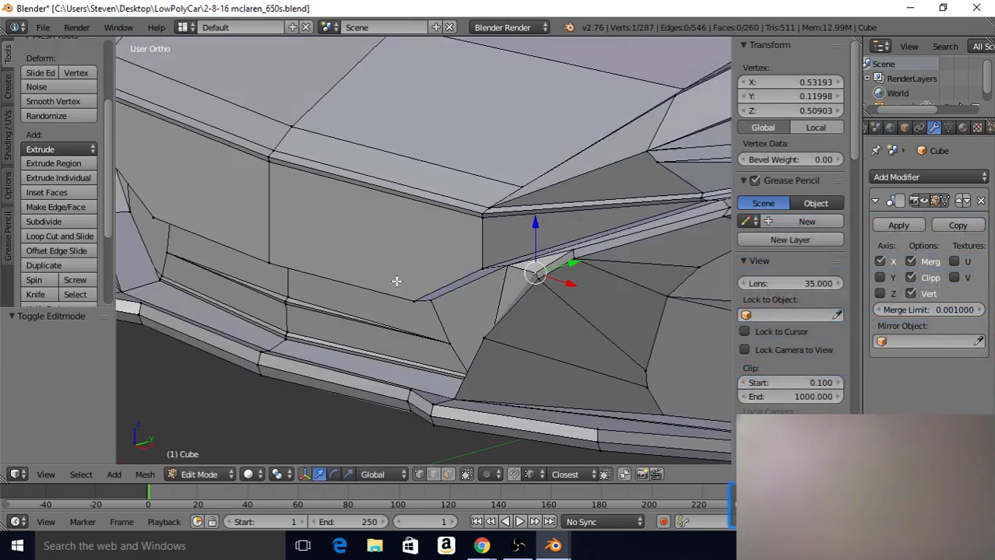
middle_click_drag(607, 260, 586, 264)
key("g")
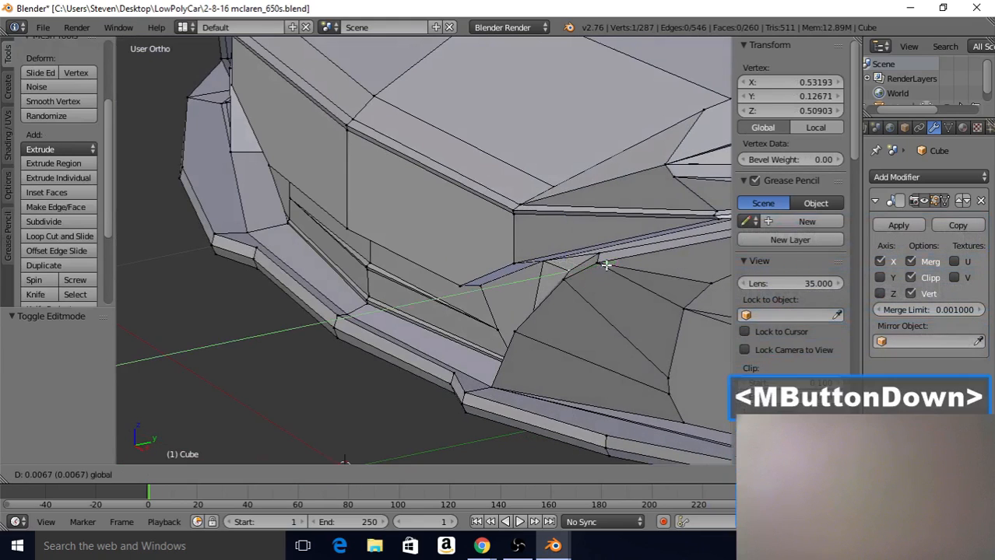
left_click(605, 265)
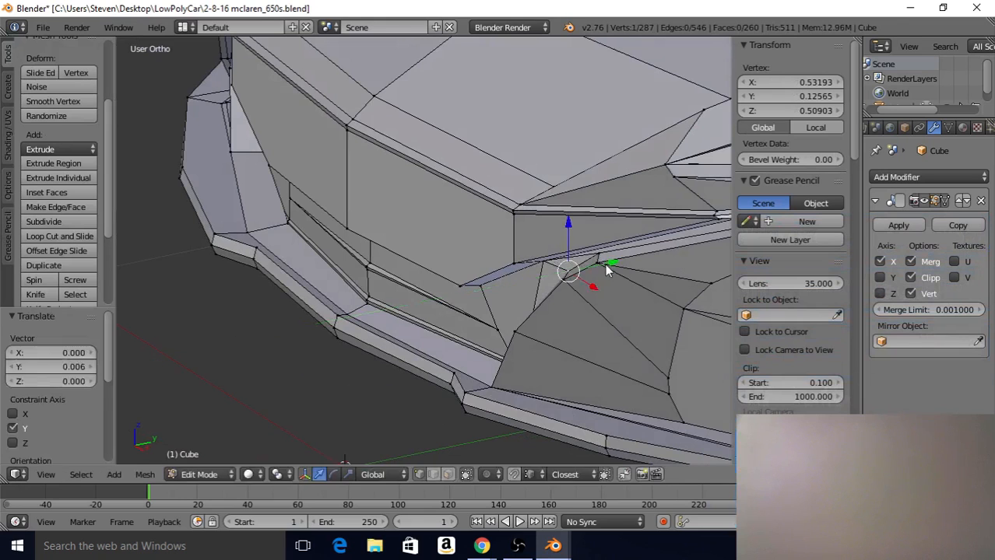
Adjust the vertex midway down the side air intake's inner rim along the Y axis and check the bumper surface
key("Tab")
scroll(486, 286, "down", 5)
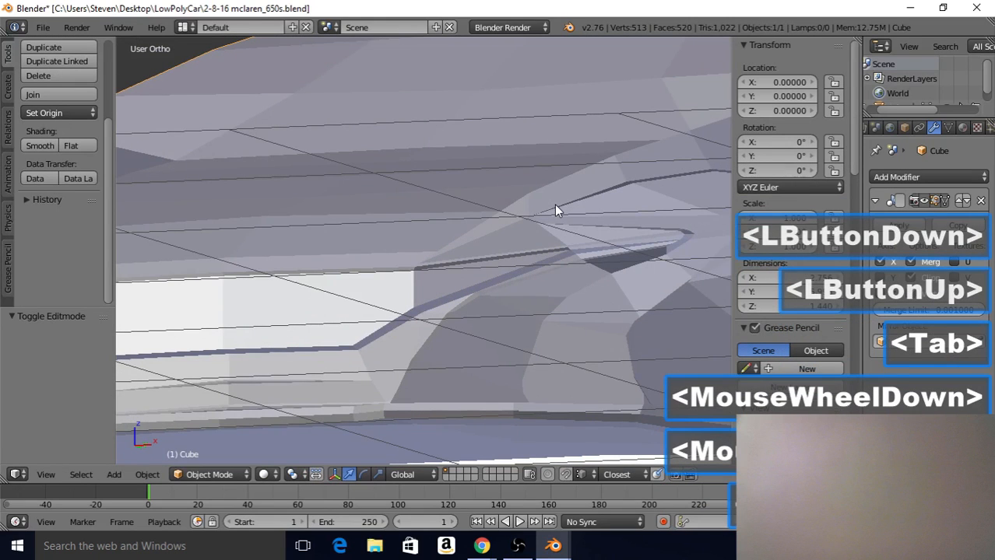
middle_click_drag(554, 208, 413, 266)
scroll(417, 264, "down", 2)
scroll(424, 264, "up", 5)
scroll(448, 263, "down", 2)
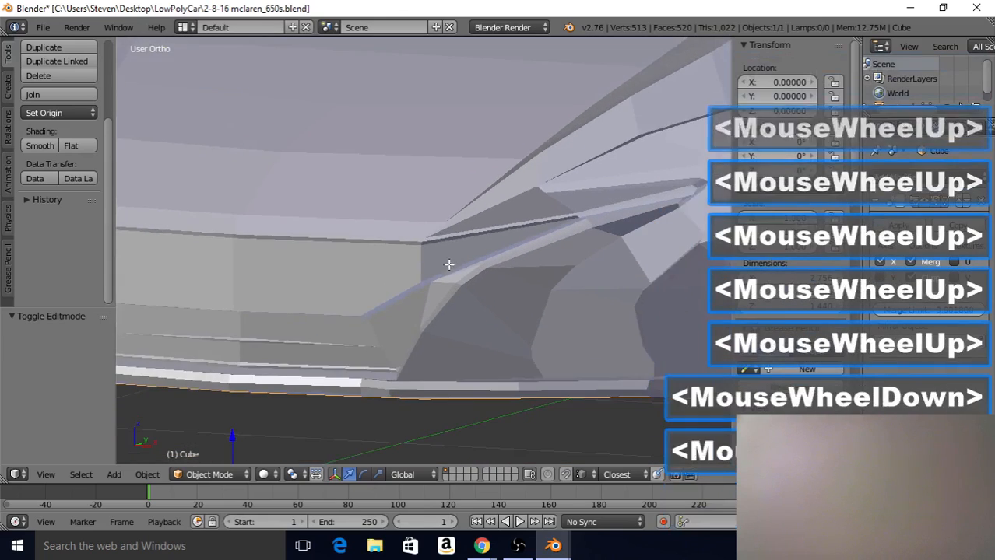
key("Tab")
middle_click_drag(439, 287, 511, 263)
left_click_drag(512, 264, 518, 266)
key("Tab")
middle_click_drag(483, 270, 481, 228)
Connect the middle vertex of the air intake's inner rim to the outer end vertex of the lower grille line with an edge
key("Tab")
scroll(403, 303, "up", 2)
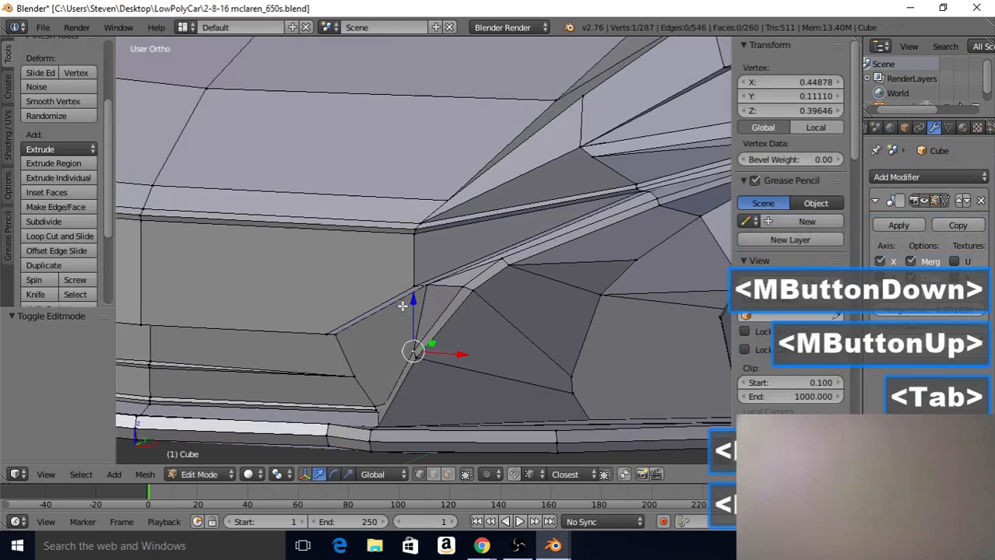
middle_click_drag(372, 356, 472, 296, "shift")
scroll(460, 280, "up", 2)
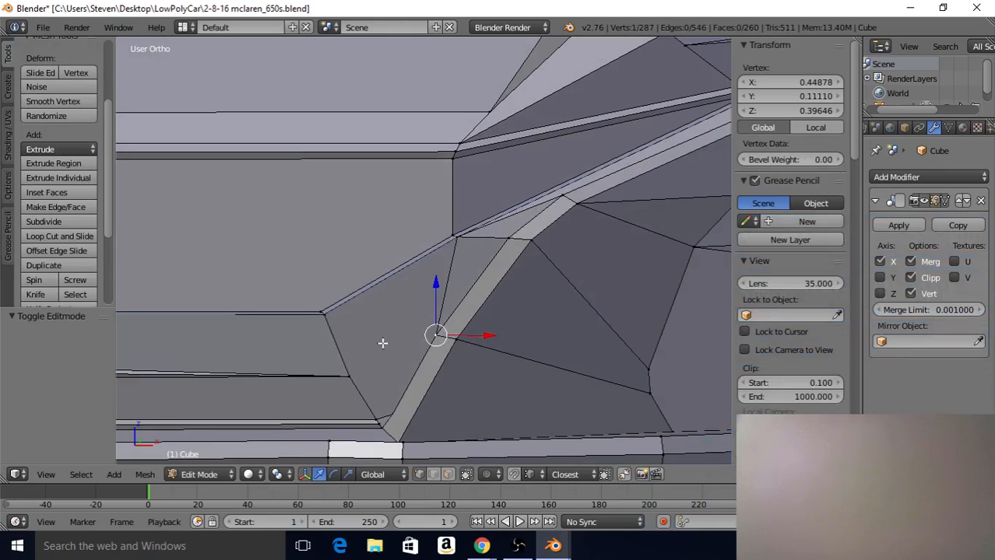
middle_click_drag(383, 343, 437, 258, "shift")
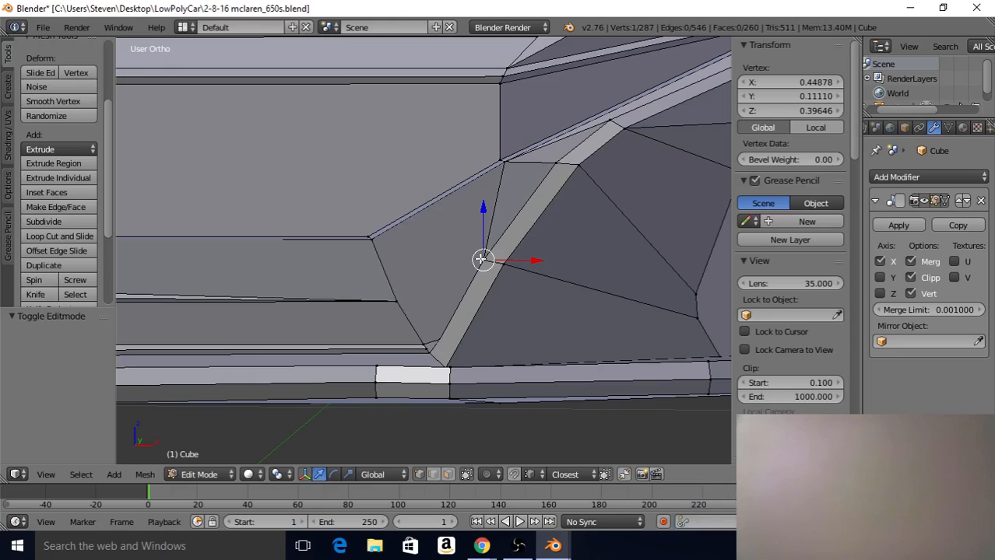
right_click(399, 300, "shift")
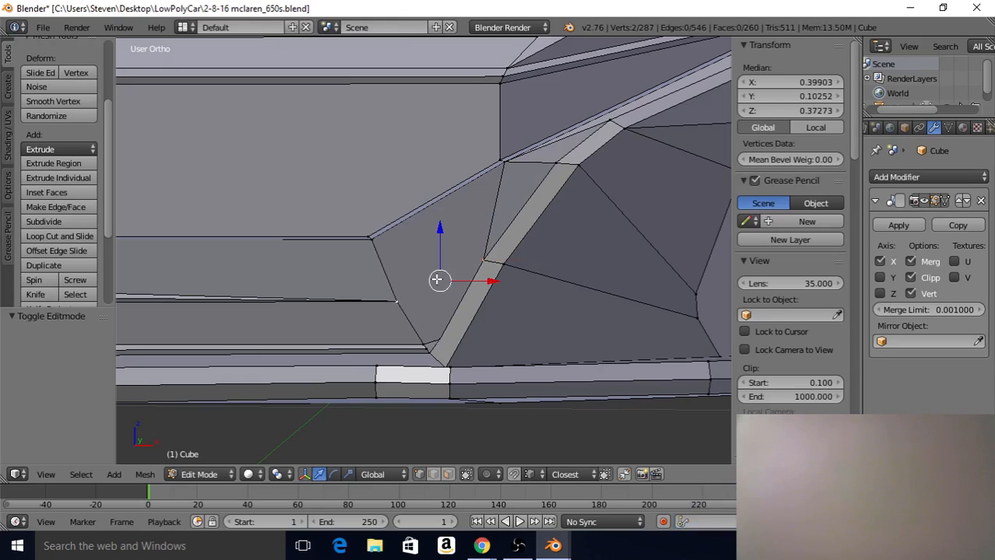
key("j")
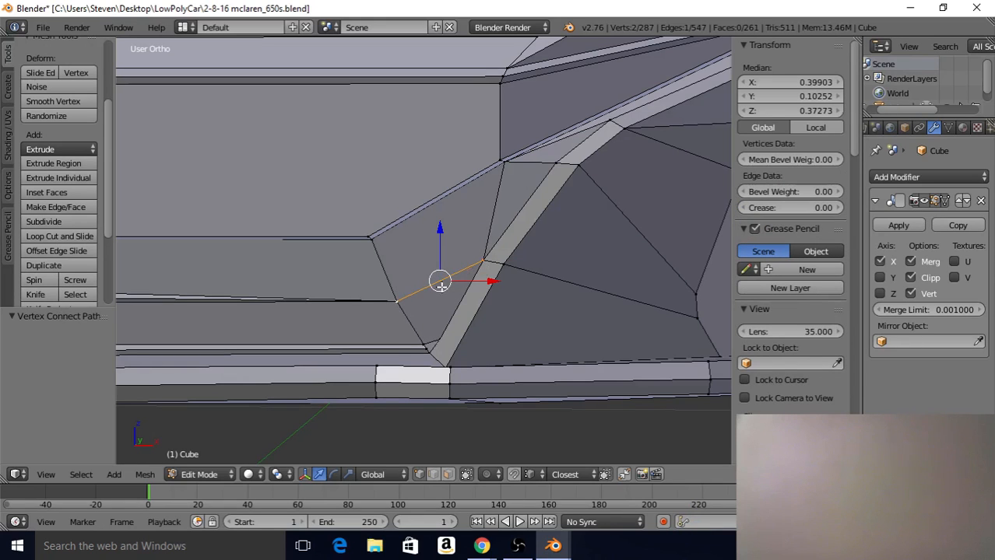
Move the lower edge of the slanted bumper lip beside the side air intake by about -0.003 along the Y axis
middle_click_drag(434, 218, 382, 209)
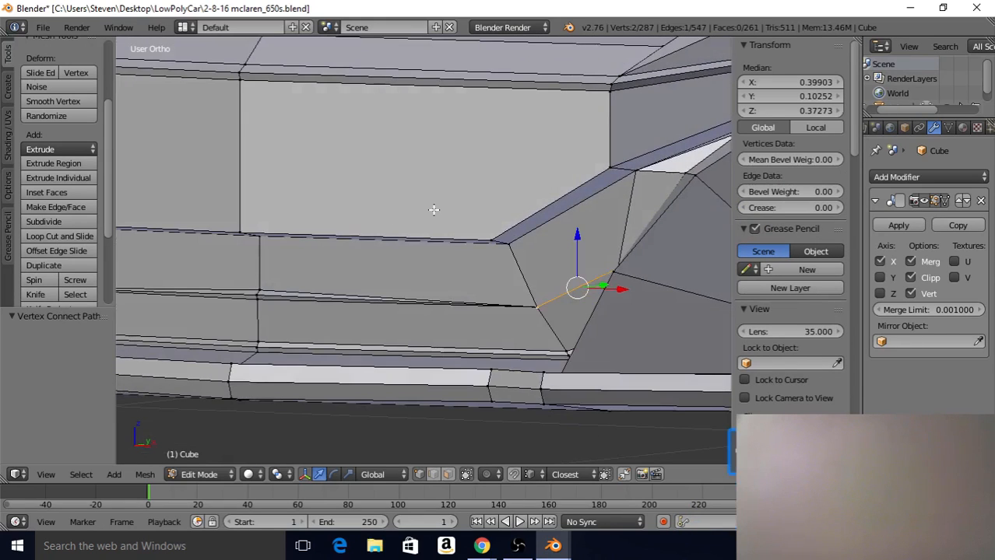
scroll(437, 260, "down", 2)
key("Tab")
scroll(478, 286, "down", 2)
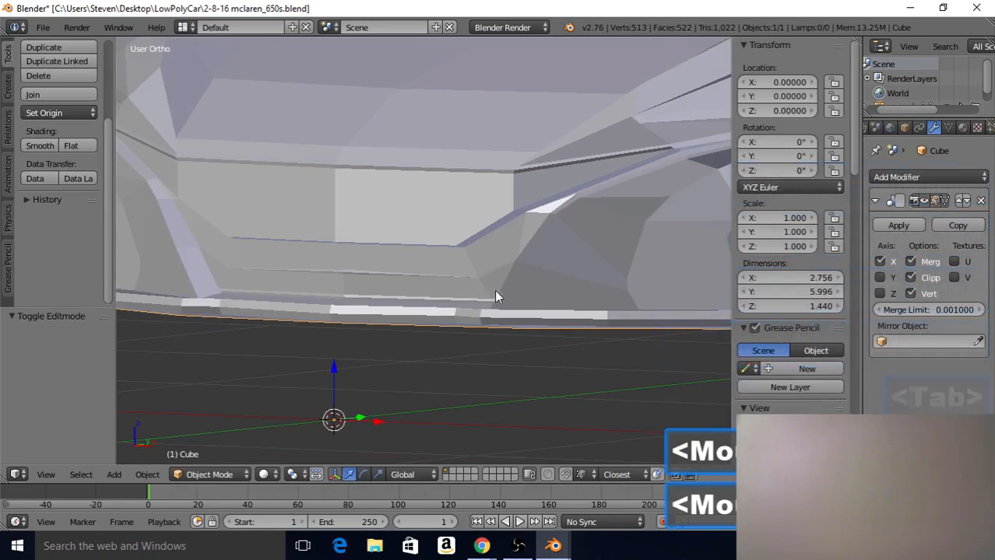
mouse_move(480, 243)
middle_mouse_down()
mouse_move(494, 232)
mouse_move(483, 246)
middle_mouse_up()
scroll(484, 246, "up", 2)
key("Tab")
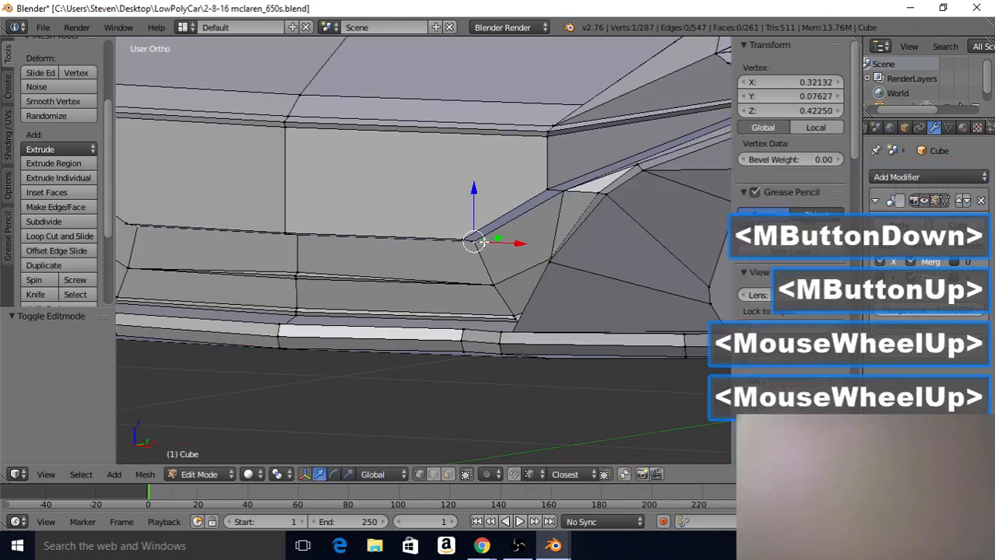
right_click(551, 200, "shift")
middle_click_drag(551, 199, 498, 234)
right_click(628, 187, "shift")
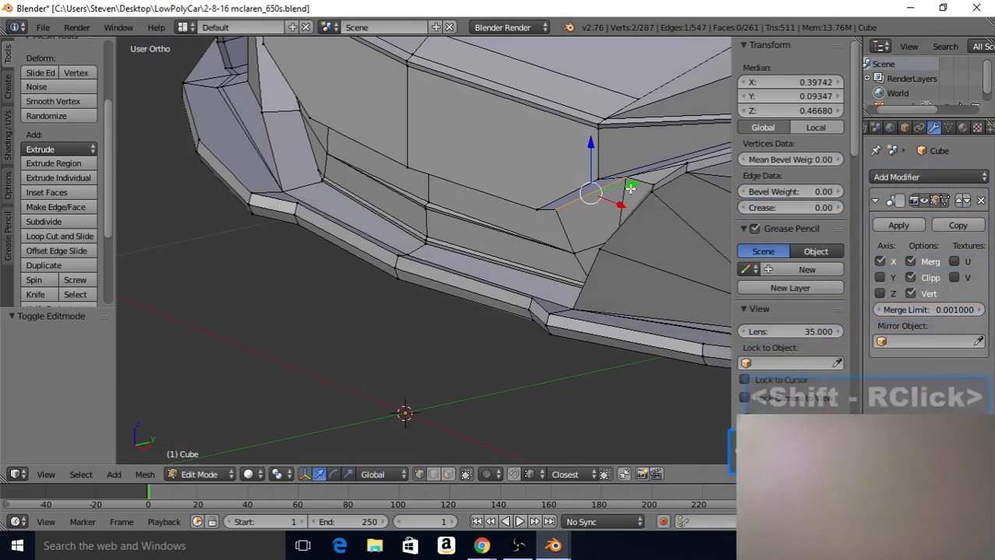
key("g")
key("y")
left_click(628, 185)
Inspect the shaded bumper and side air intake surfaces from several angles in Object Mode
key("Tab")
scroll(507, 259, "down", 2)
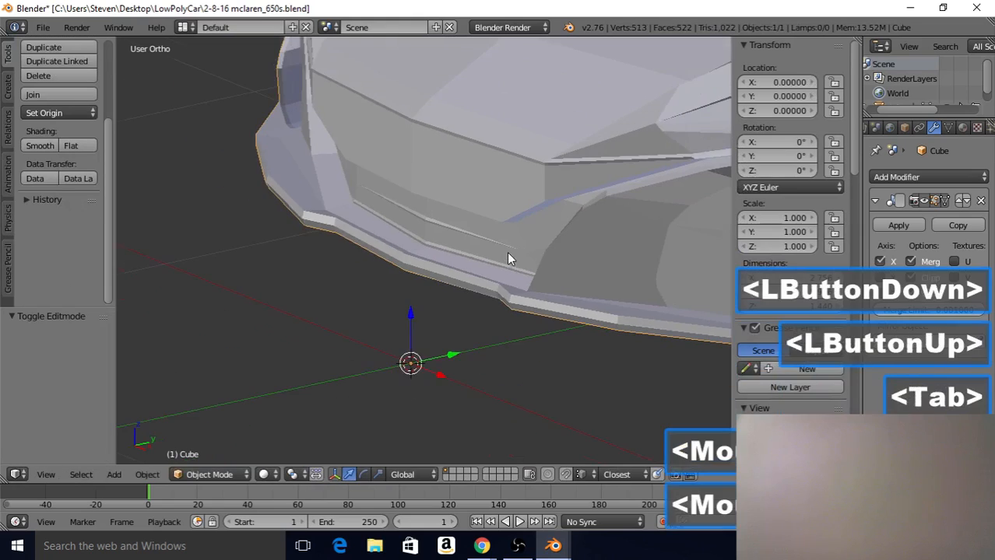
scroll(482, 179, "down", 2)
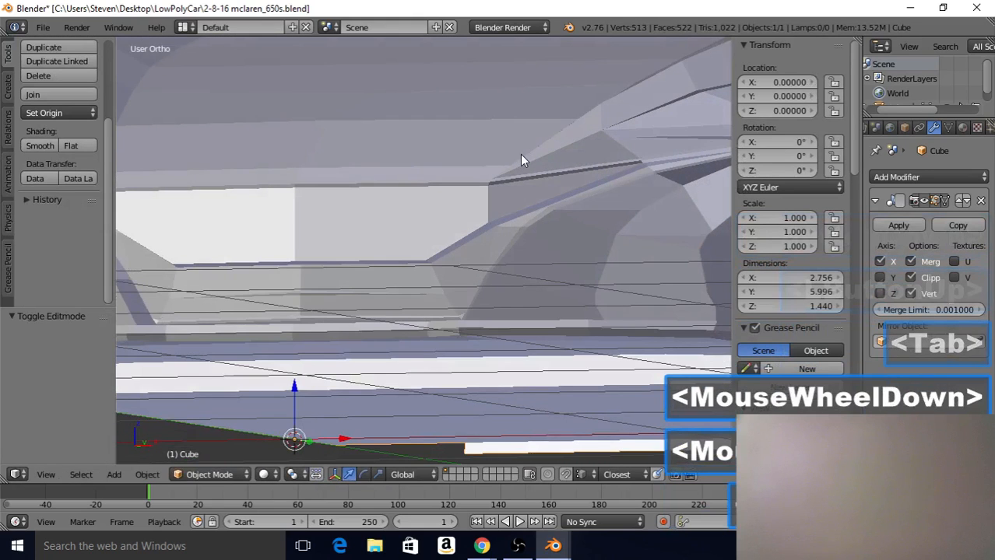
scroll(520, 154, "down", 2)
scroll(451, 193, "down", 3)
middle_click_drag(476, 190, 413, 241)
scroll(451, 217, "down", 1)
scroll(549, 184, "up", 5)
Adjust the short edge at the upper bend of the side air intake's rim along the Y axis and check the shading
key("Tab")
scroll(409, 247, "up", 2)
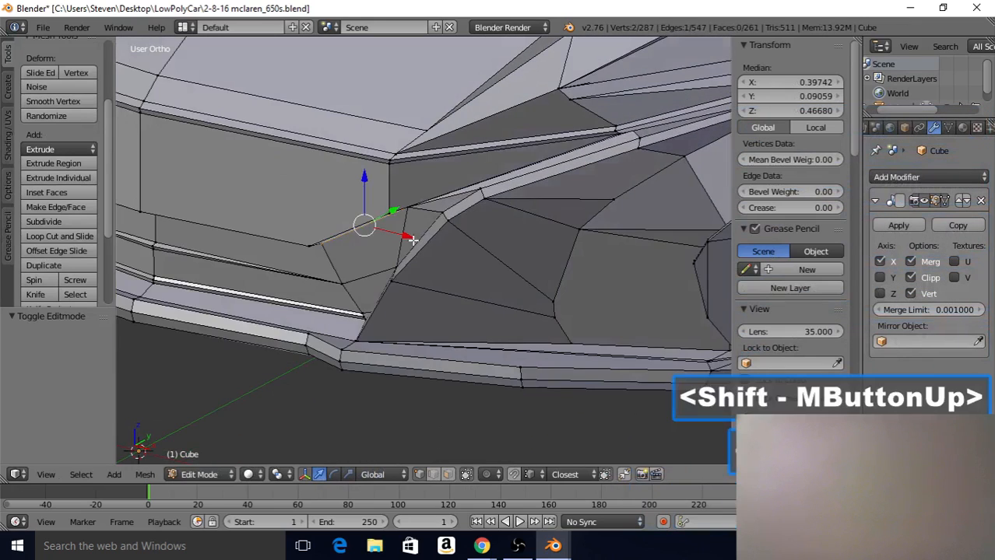
right_click(433, 208)
mouse_move(433, 208)
middle_mouse_down()
mouse_move(526, 175)
mouse_move(431, 196)
middle_mouse_up()
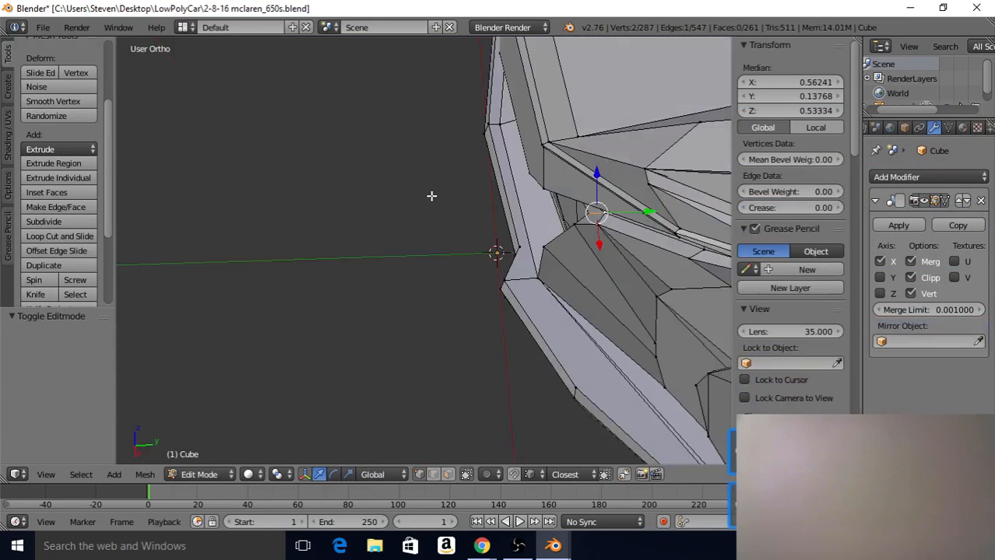
left_click_drag(635, 206, 659, 211)
left_click(643, 211)
key("Tab")
middle_click_drag(497, 205, 415, 223)
scroll(416, 222, "down", 5)
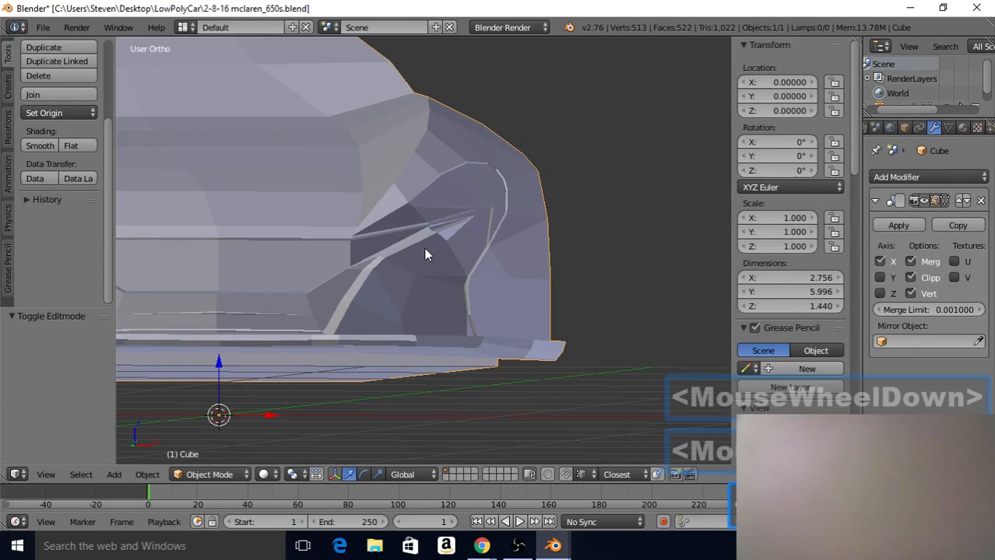
Nudge the vertex at the outer end of the air intake's upper rim bend to smooth the rim
middle_click(425, 255)
scroll(400, 249, "up", 4)
key("Tab")
scroll(365, 248, "up", 3)
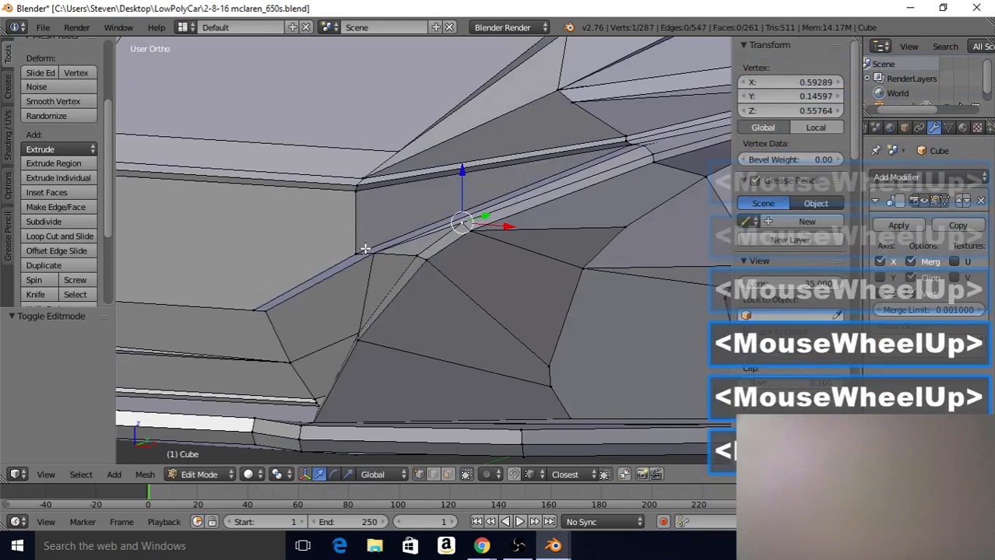
middle_click_drag(365, 248, 389, 257)
middle_click_drag(390, 257, 410, 265)
left_click_drag(573, 187, 568, 181)
Examine the shaded front end, air intake and headlight area from the front and side in Object Mode
key("Tab")
scroll(369, 227, "down", 5)
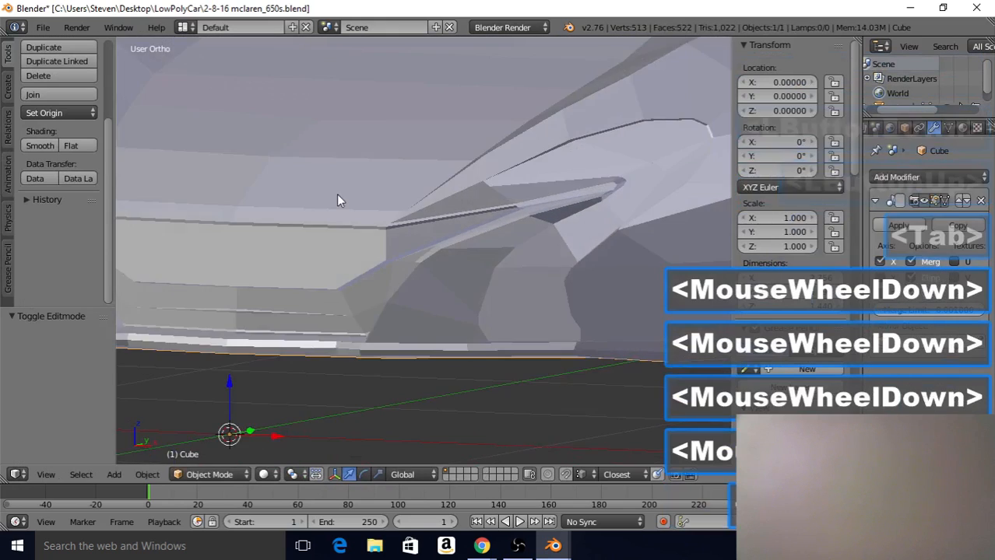
scroll(361, 210, "down", 4)
middle_click_drag(336, 193, 381, 215)
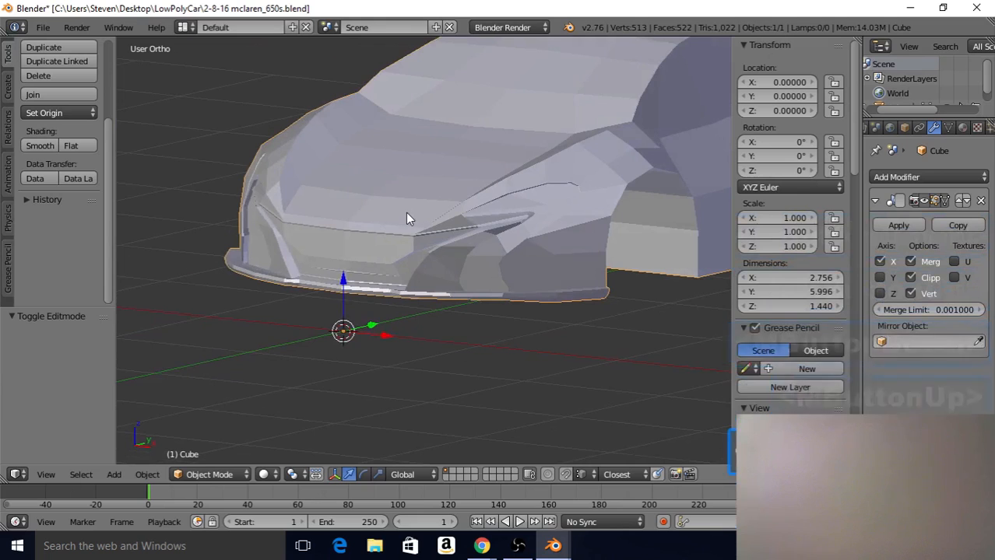
scroll(402, 229, "up", 4)
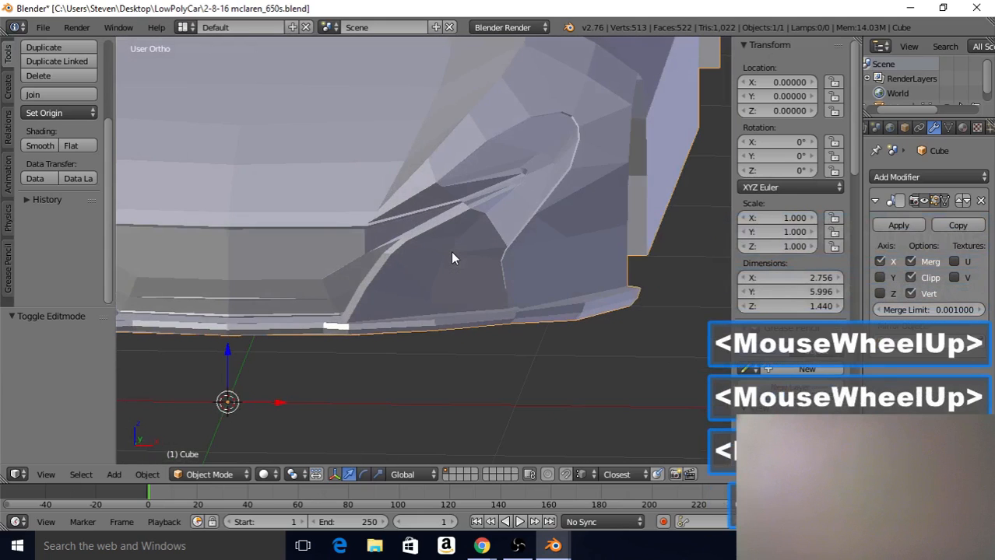
middle_click_drag(450, 250, 411, 253)
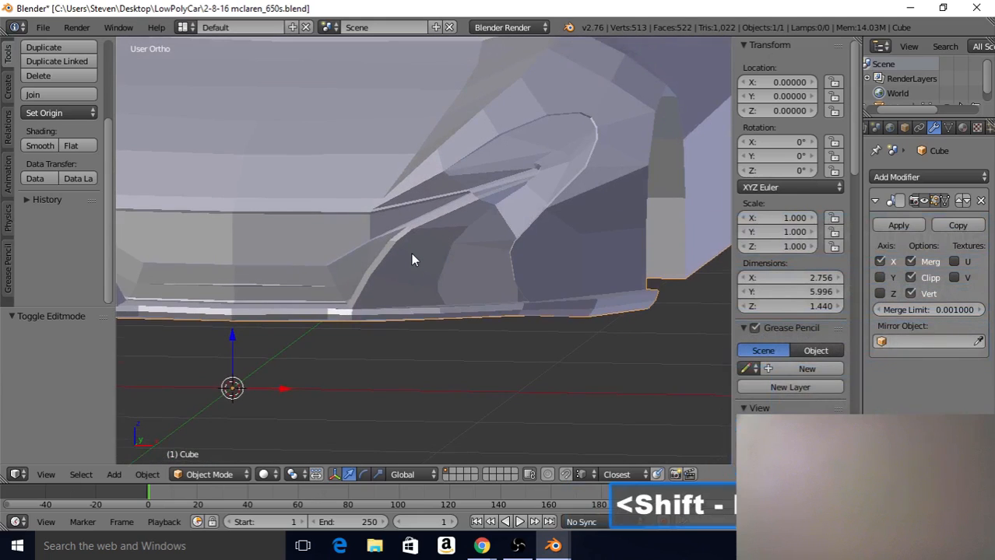
scroll(411, 253, "down", 4)
middle_click_drag(429, 212, 311, 222)
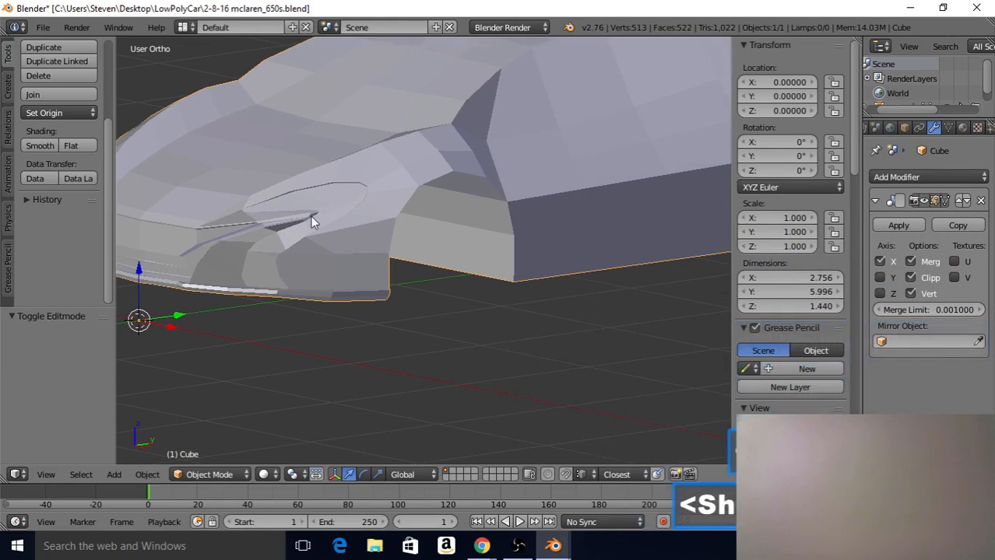
middle_click_drag(285, 181, 414, 210)
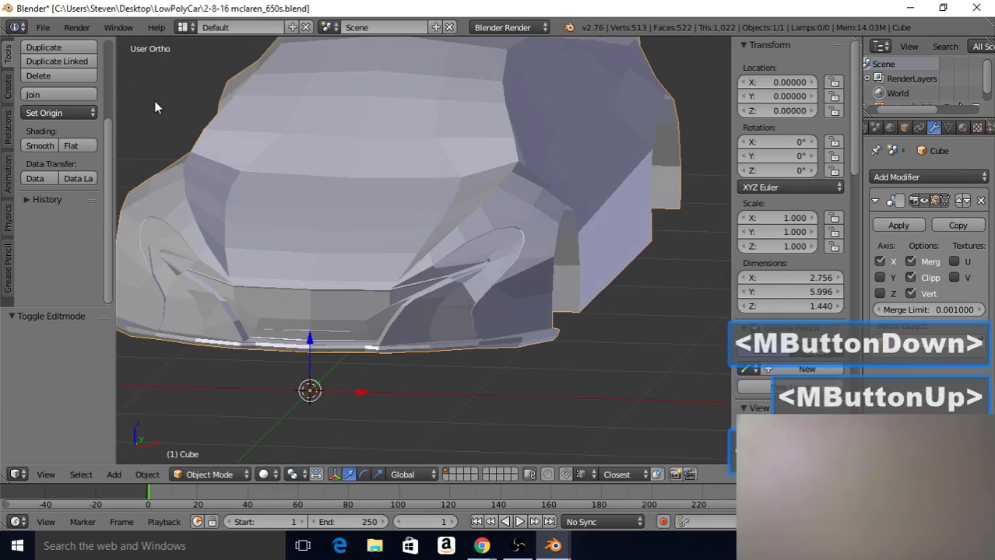
Open the list of file operations for the current blend file
left_click(45, 28)
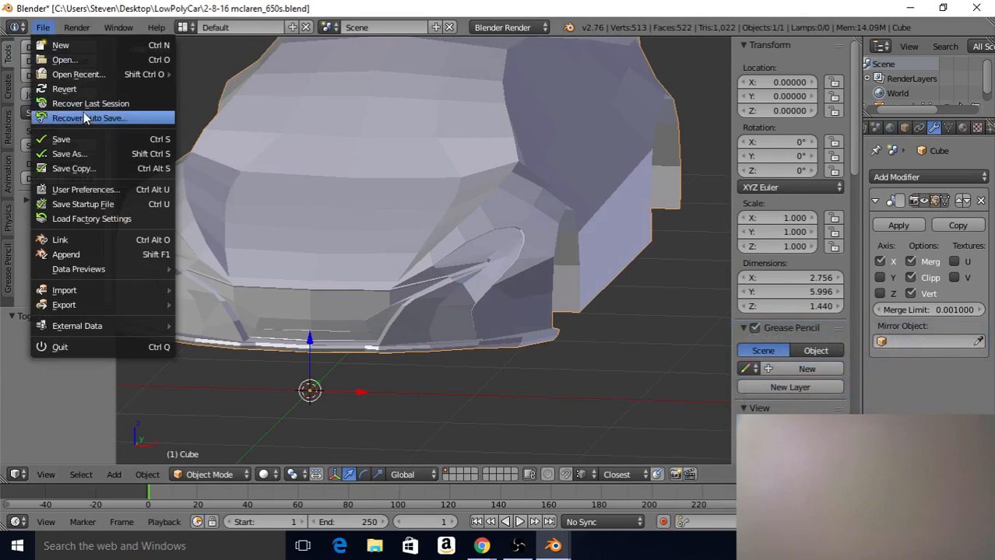